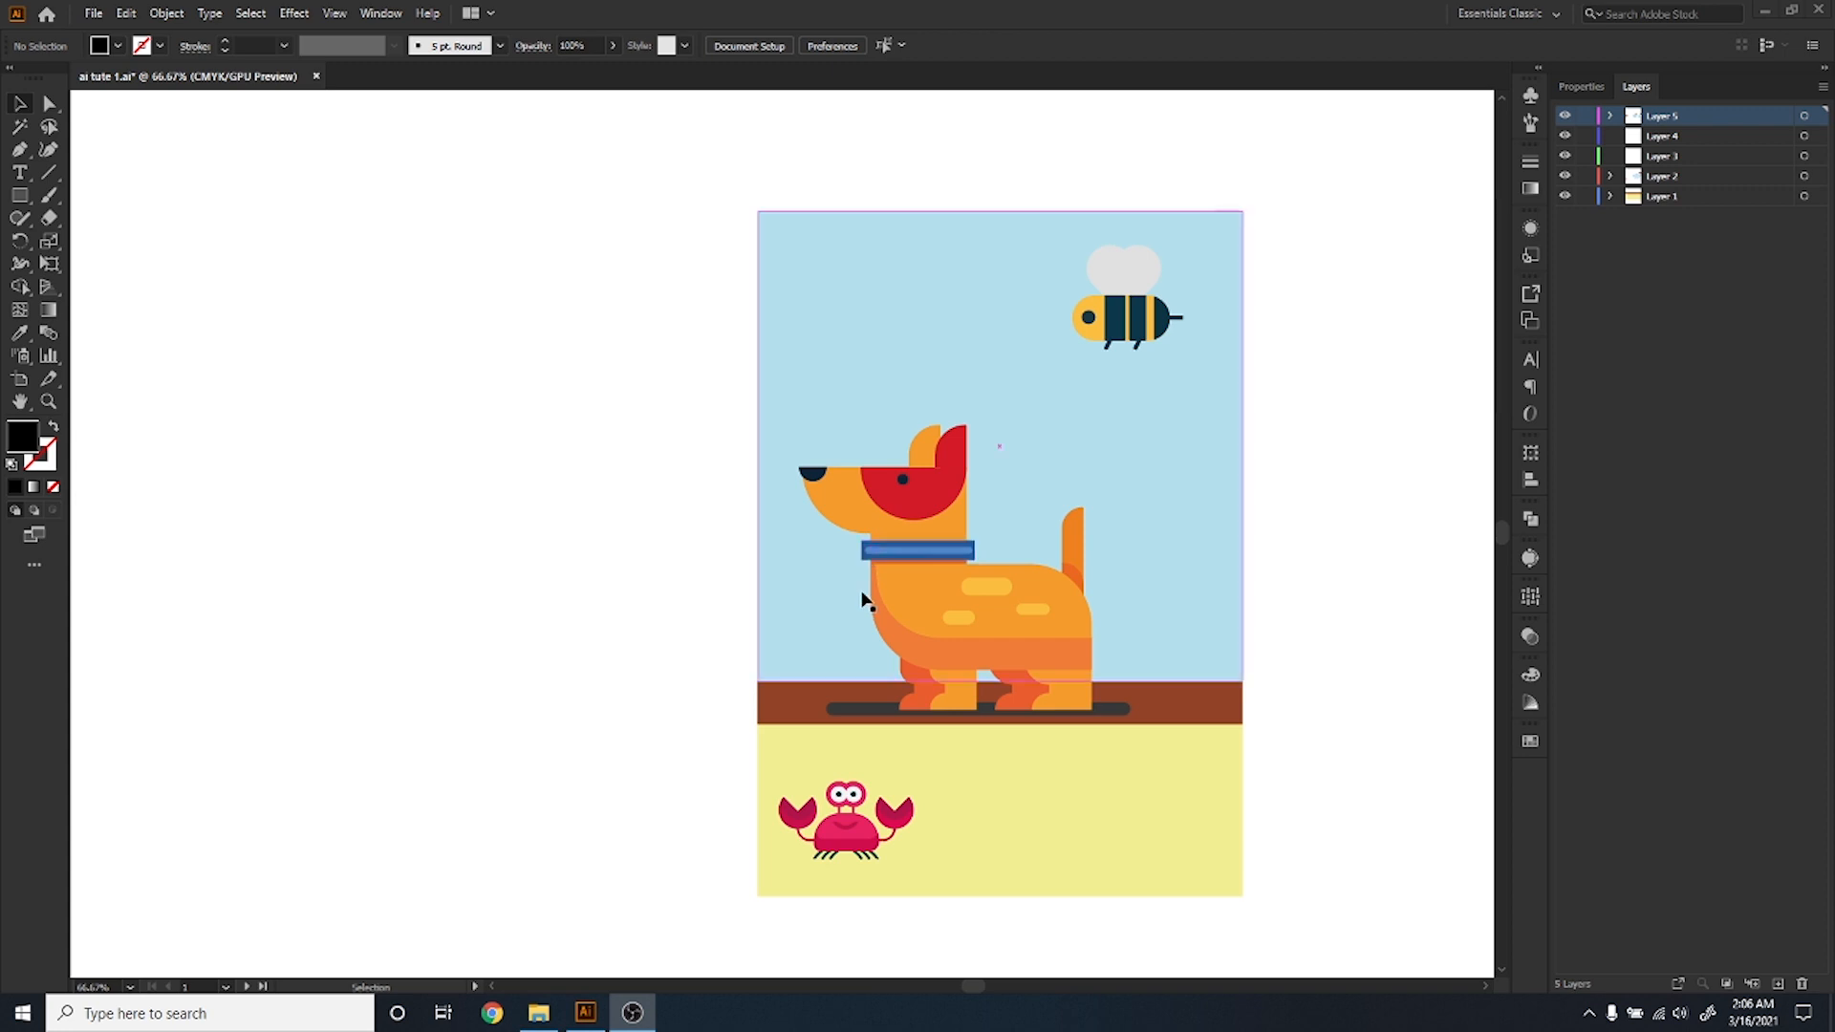
Examine the bee, dog and crab in the illustration up close and return to the whole artwork.
{"action": "scroll", "coordinate": [1020, 578], "scroll_direction": "up", "scroll_amount": 1}
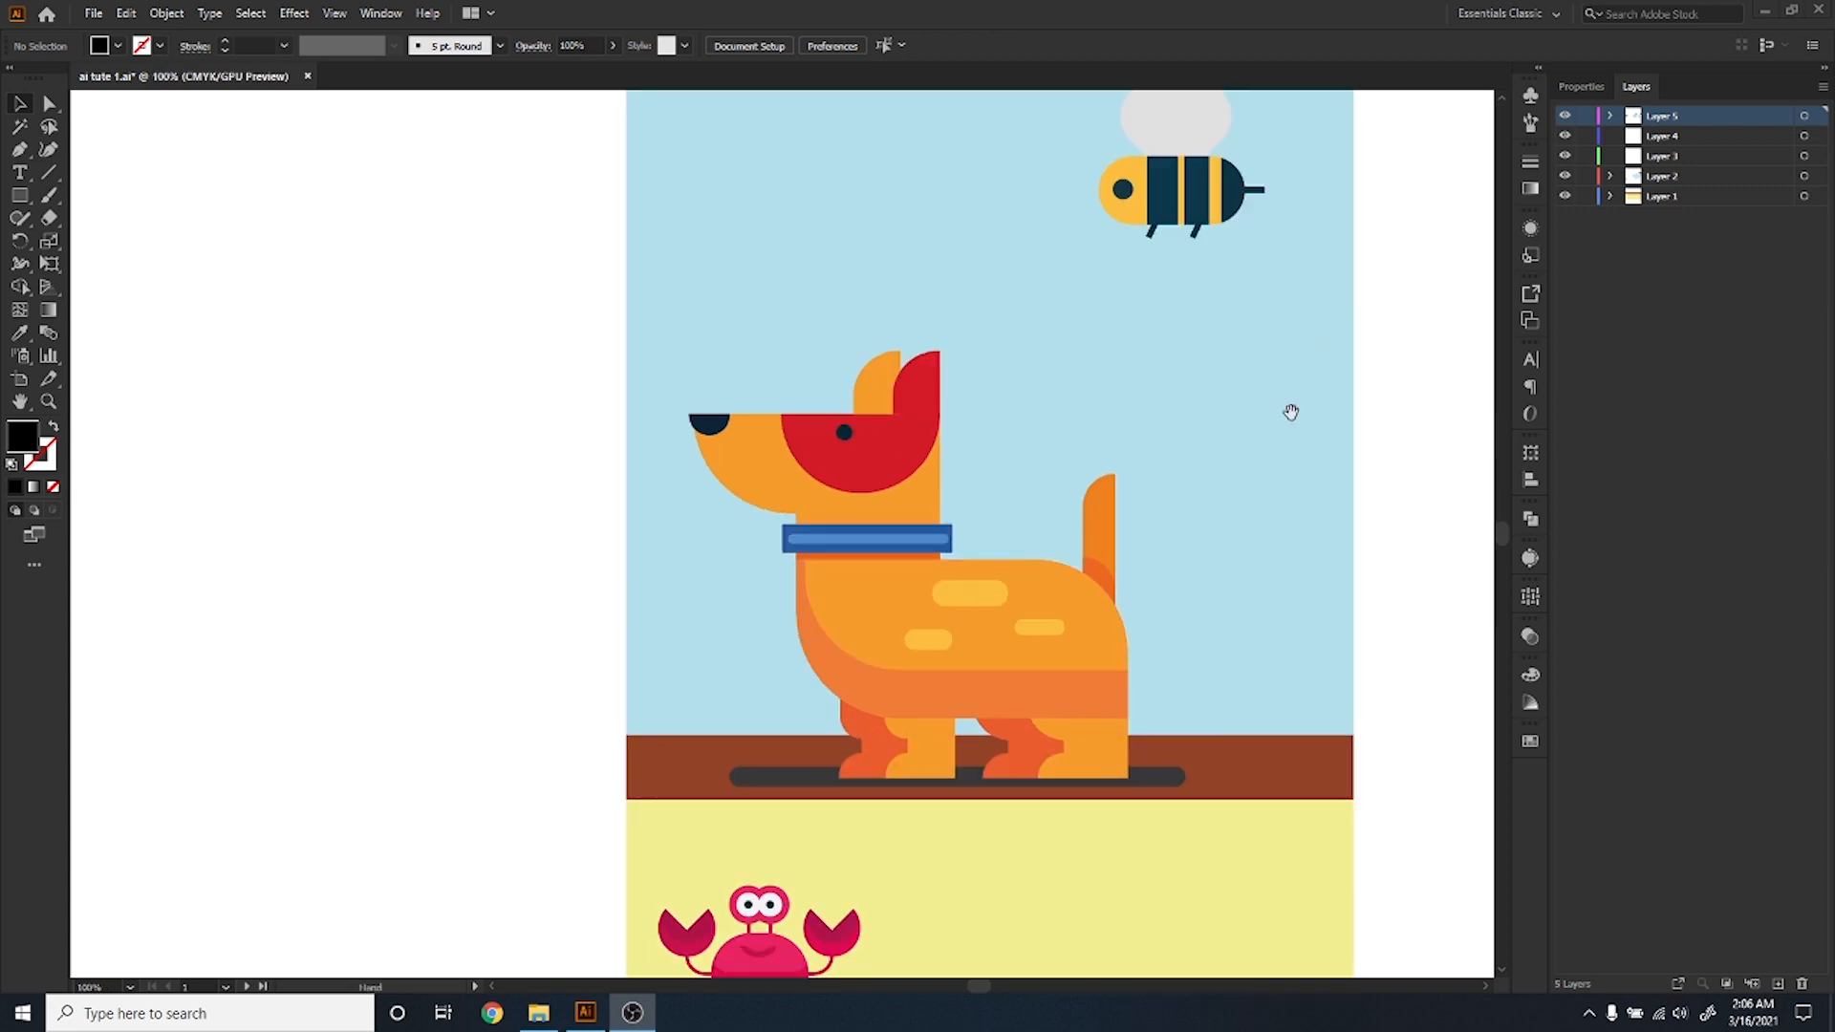
{"action": "left_click_drag", "start_coordinate": [1298, 393], "coordinate": [1208, 545]}
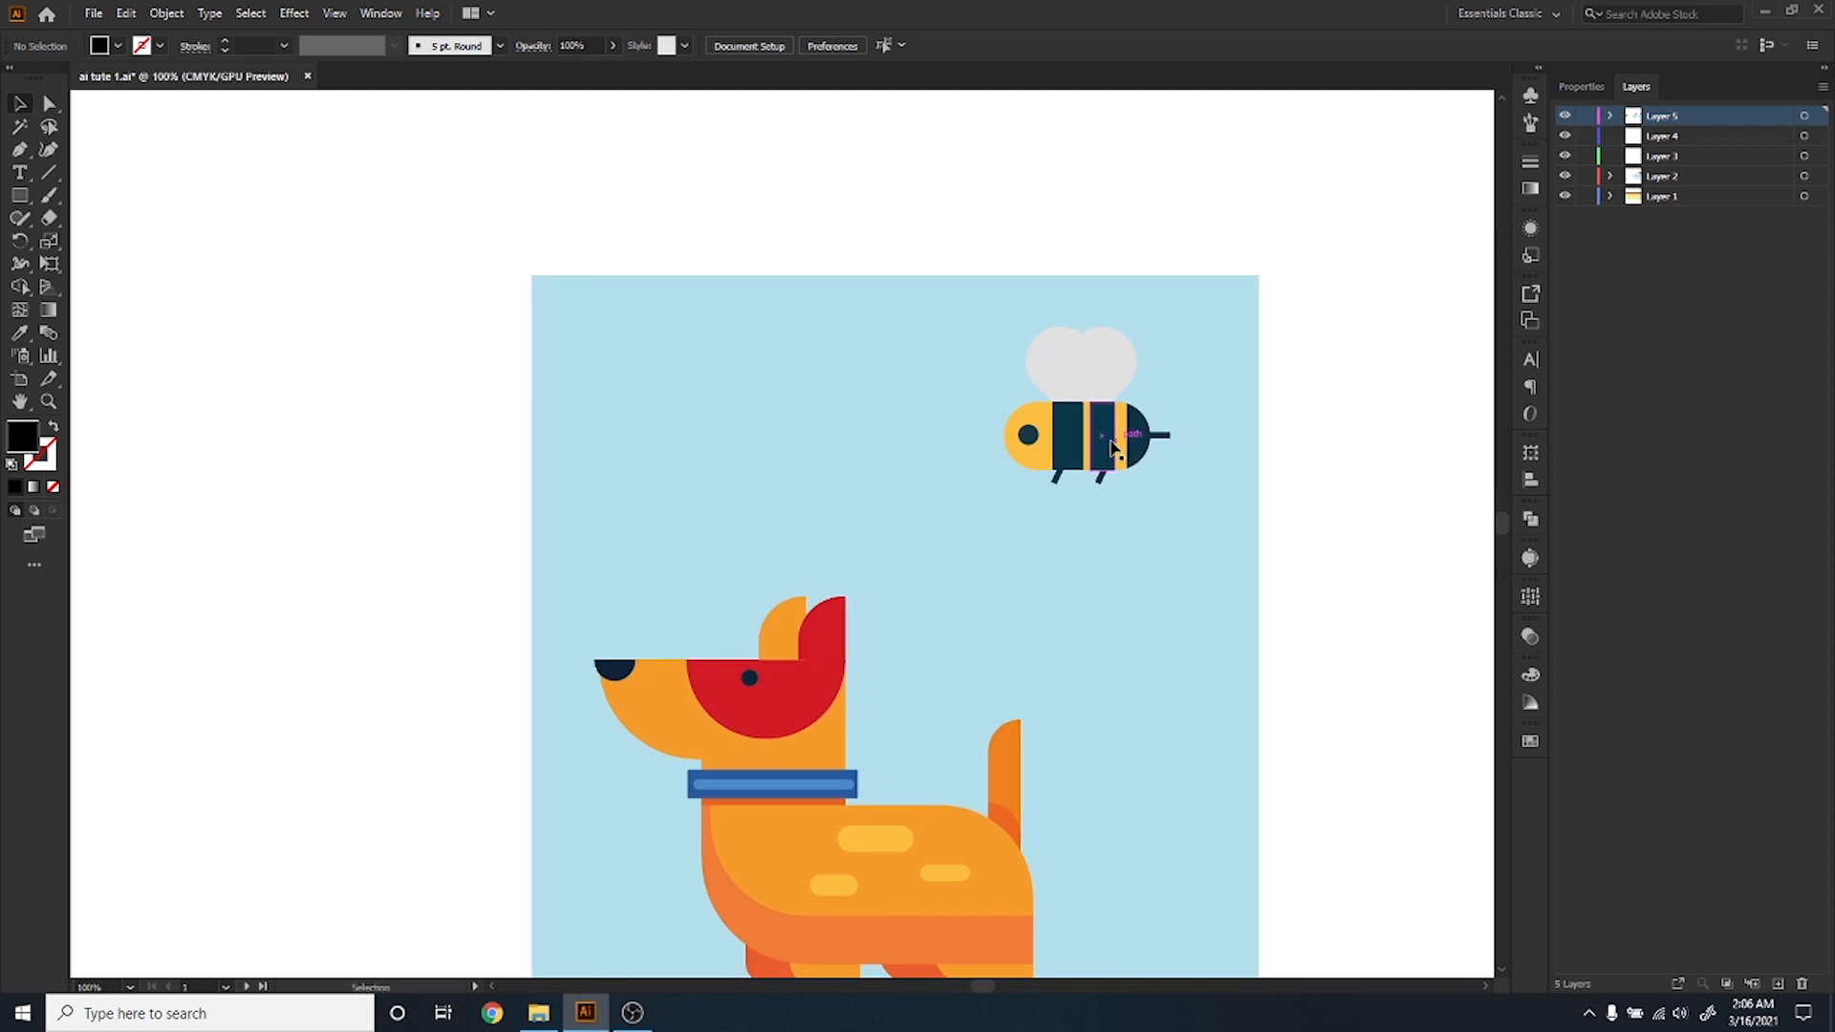
{"action": "left_click_drag", "start_coordinate": [1188, 725], "coordinate": [1188, 422]}
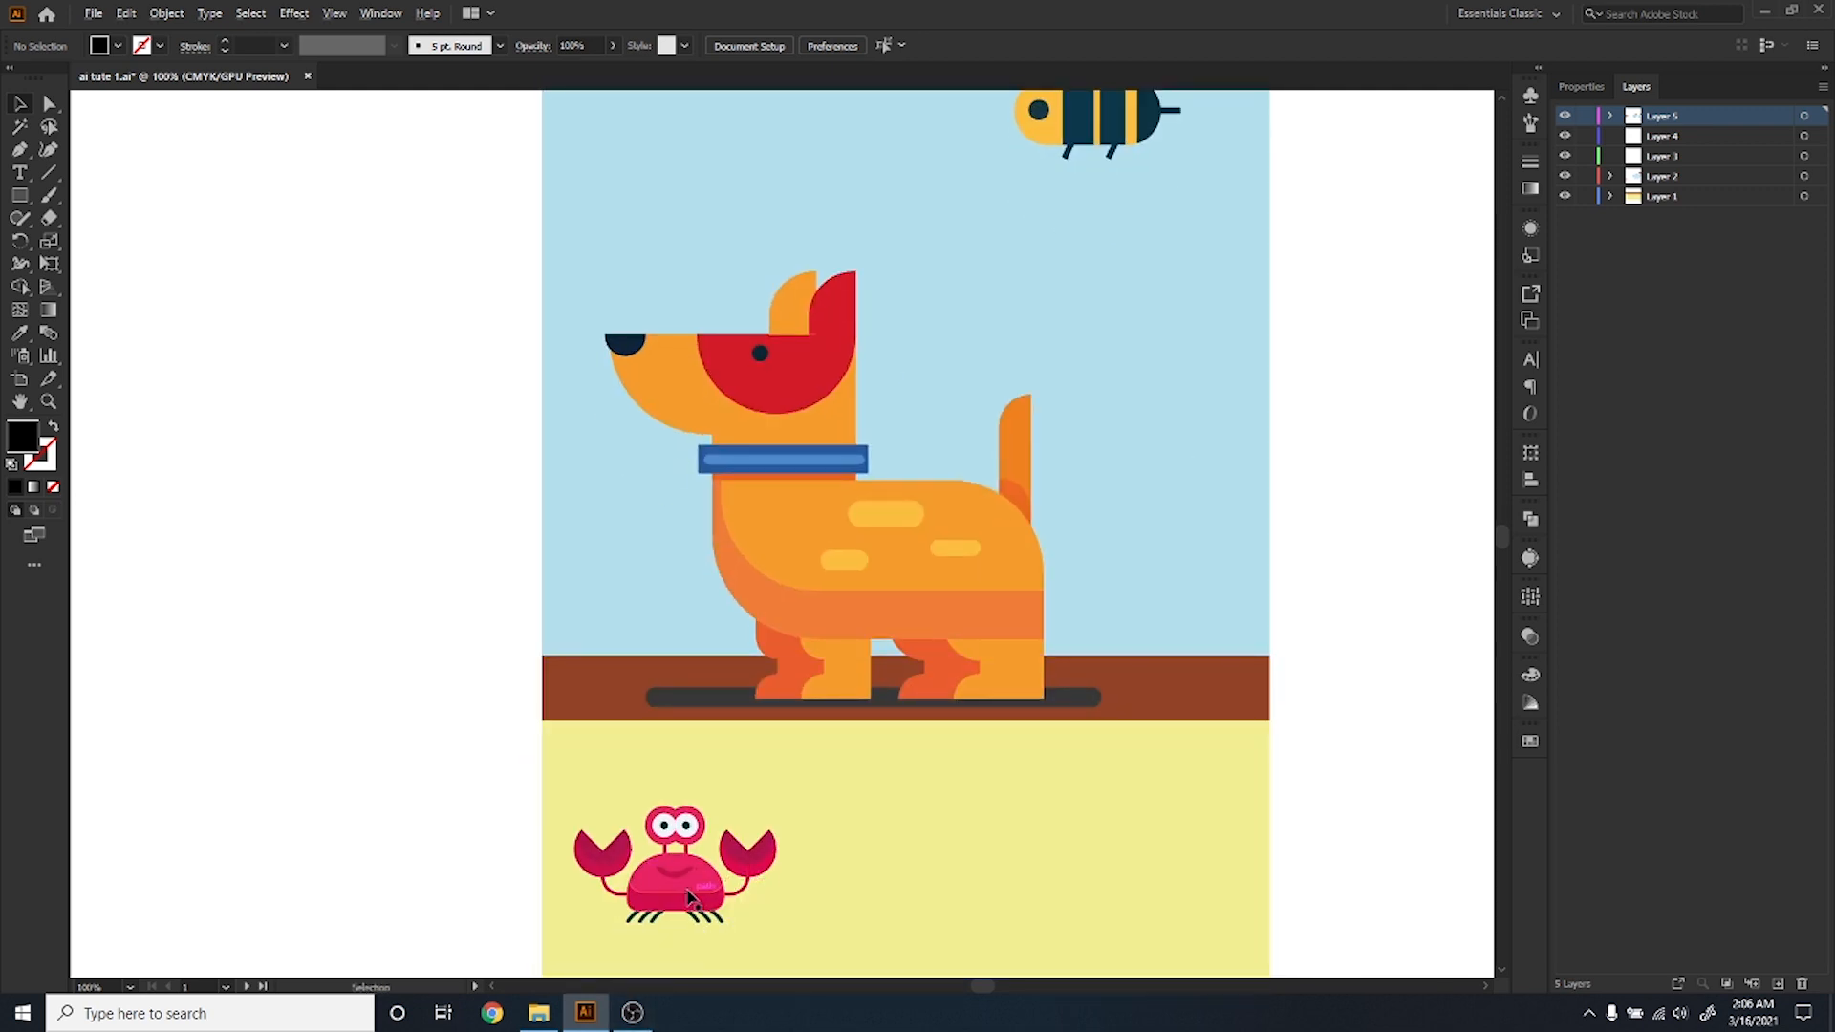
{"action": "scroll", "coordinate": [688, 895], "scroll_direction": "down", "scroll_amount": 1}
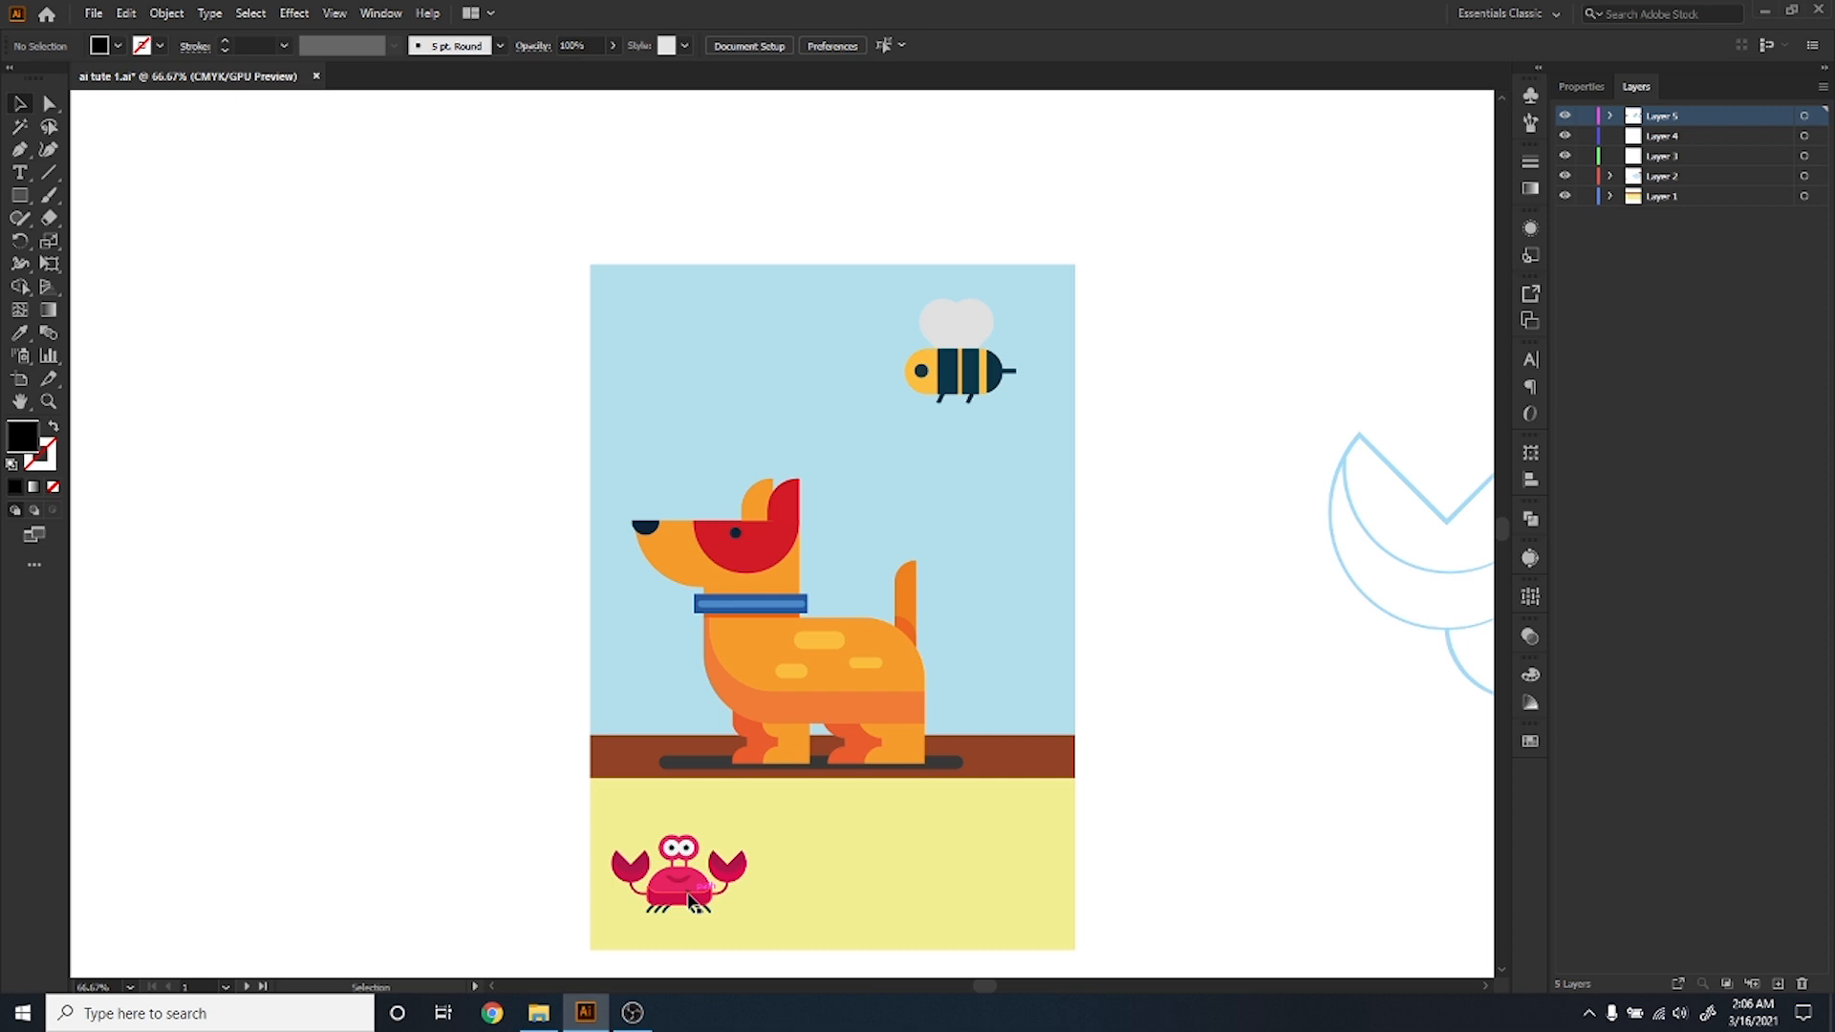
{"action": "left_click", "coordinate": [28, 202]}
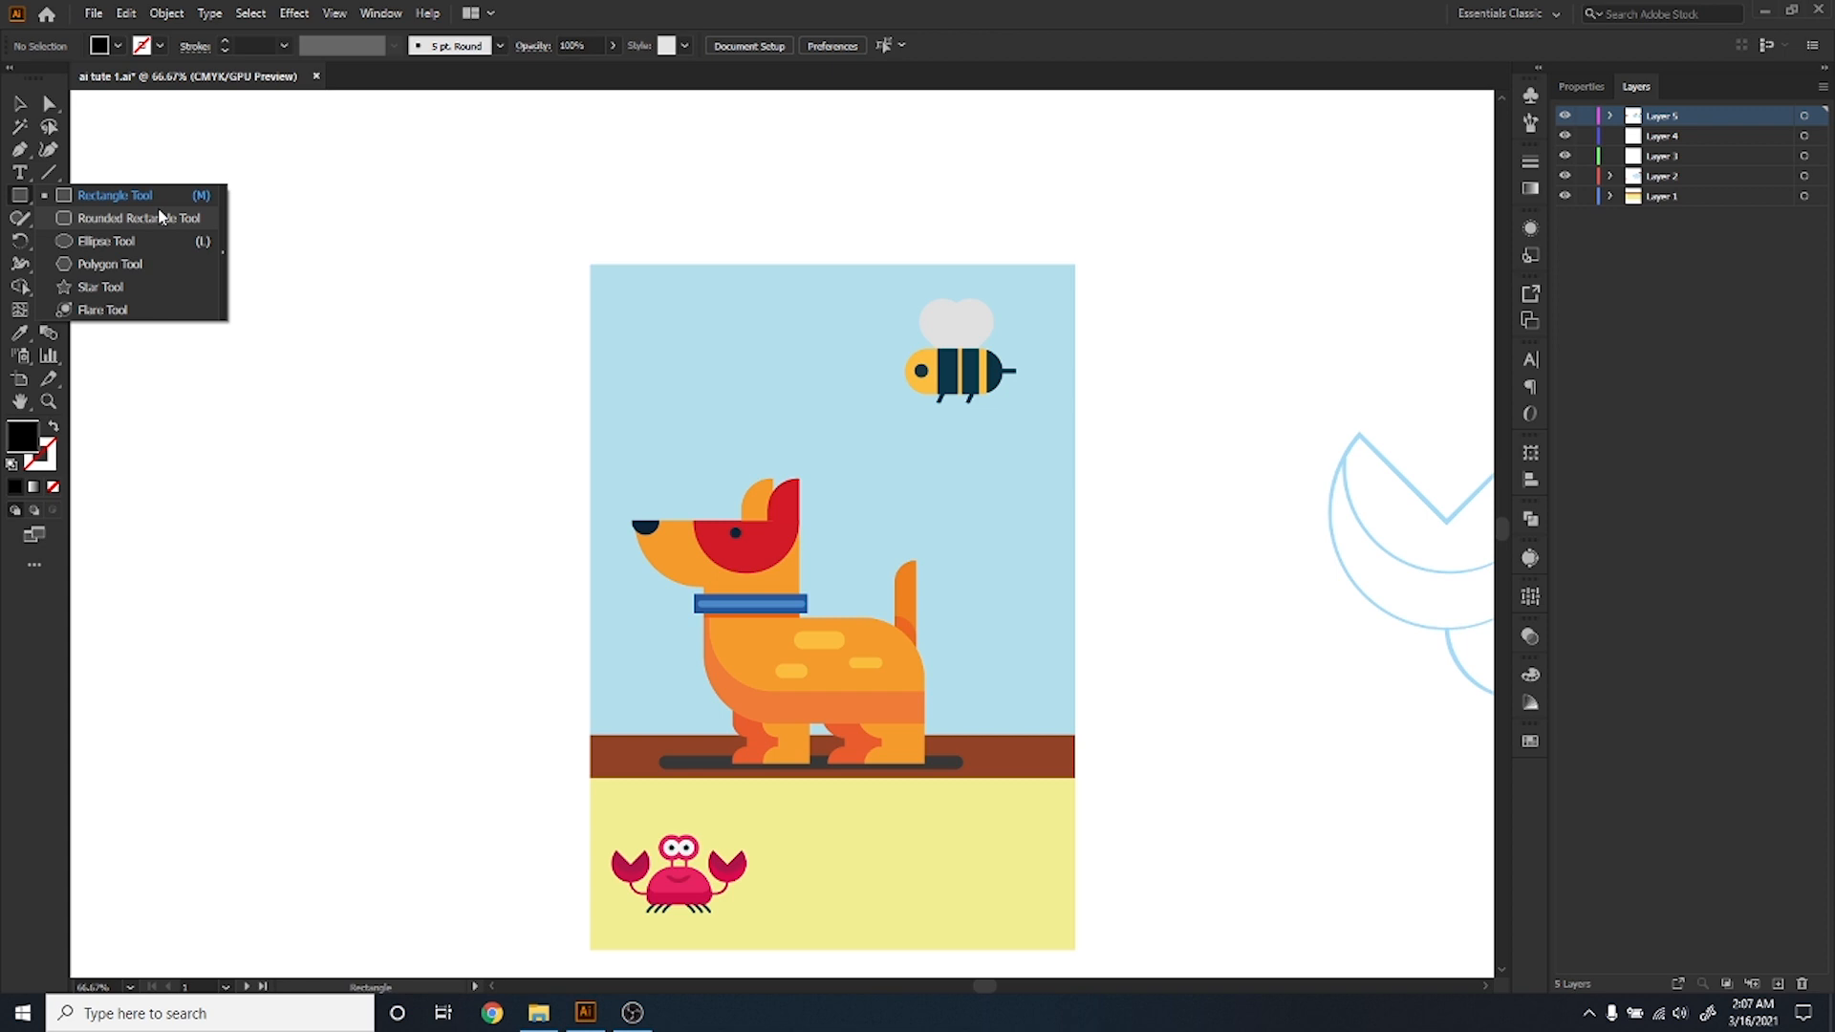
{"action": "left_click", "coordinate": [115, 195]}
{"action": "left_click", "coordinate": [281, 172]}
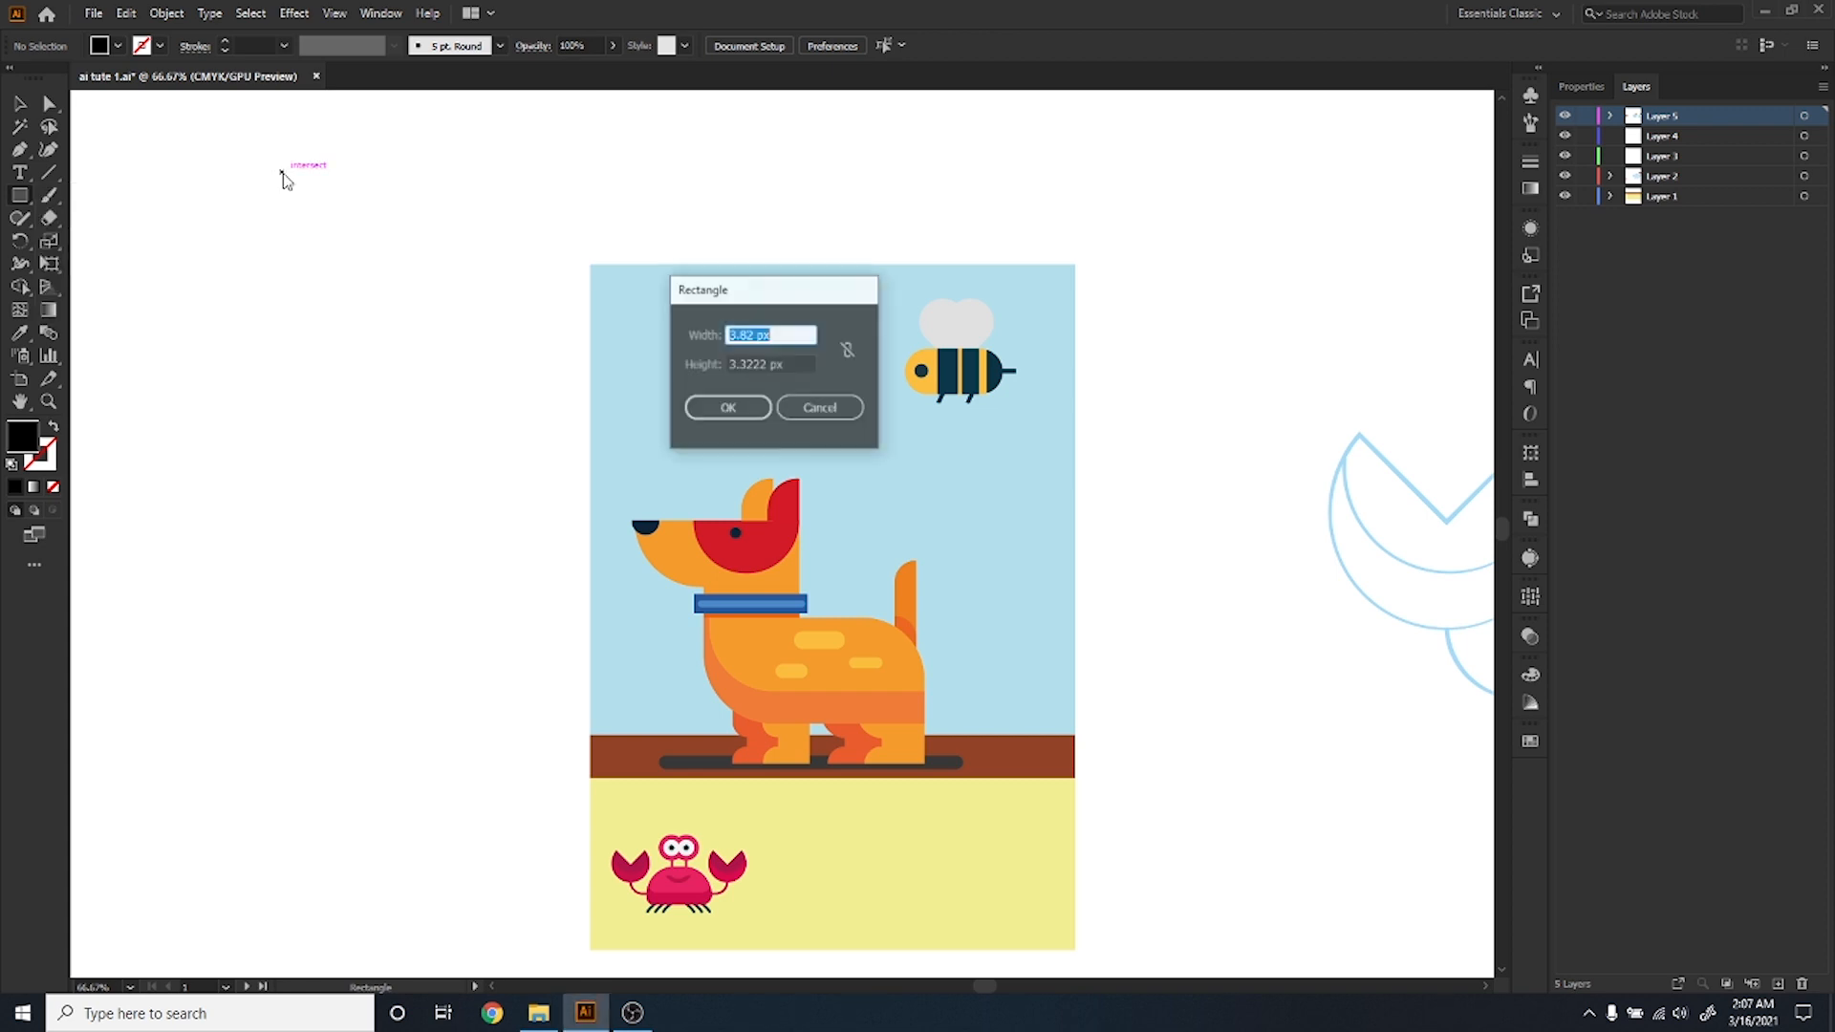
{"action": "left_click", "coordinate": [820, 408]}
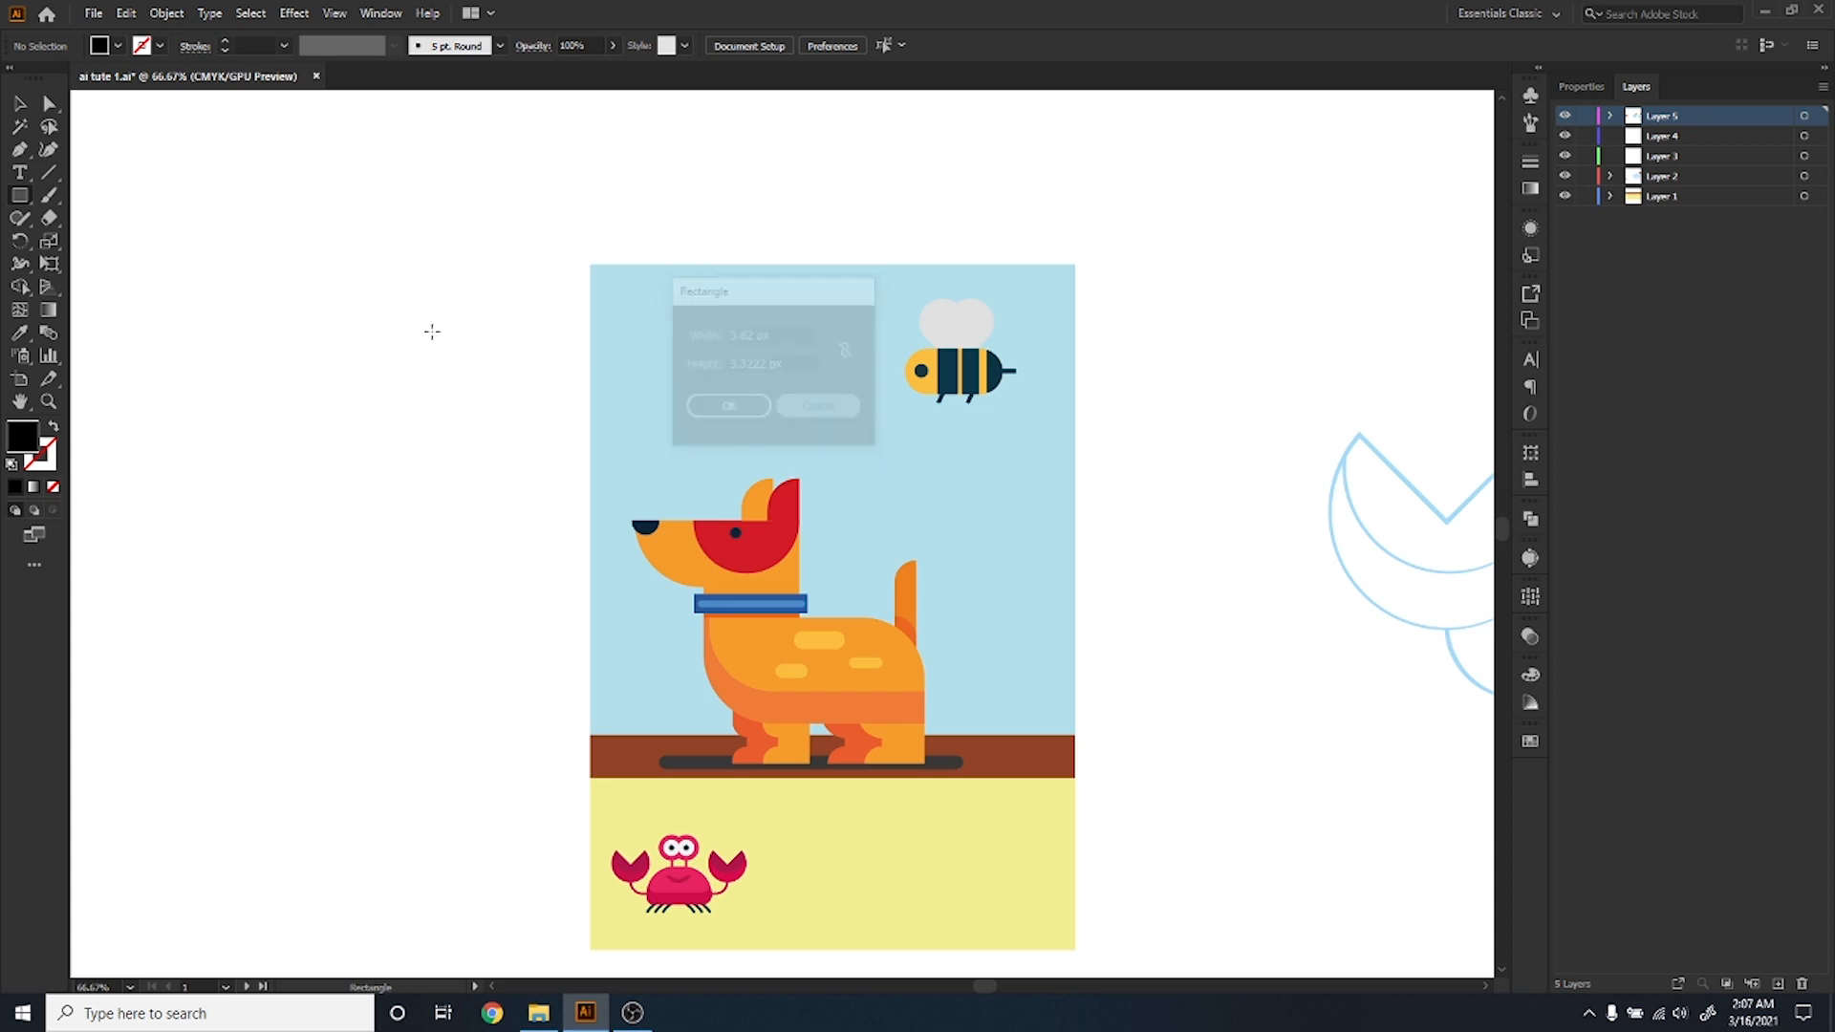
{"action": "left_click", "coordinate": [15, 106]}
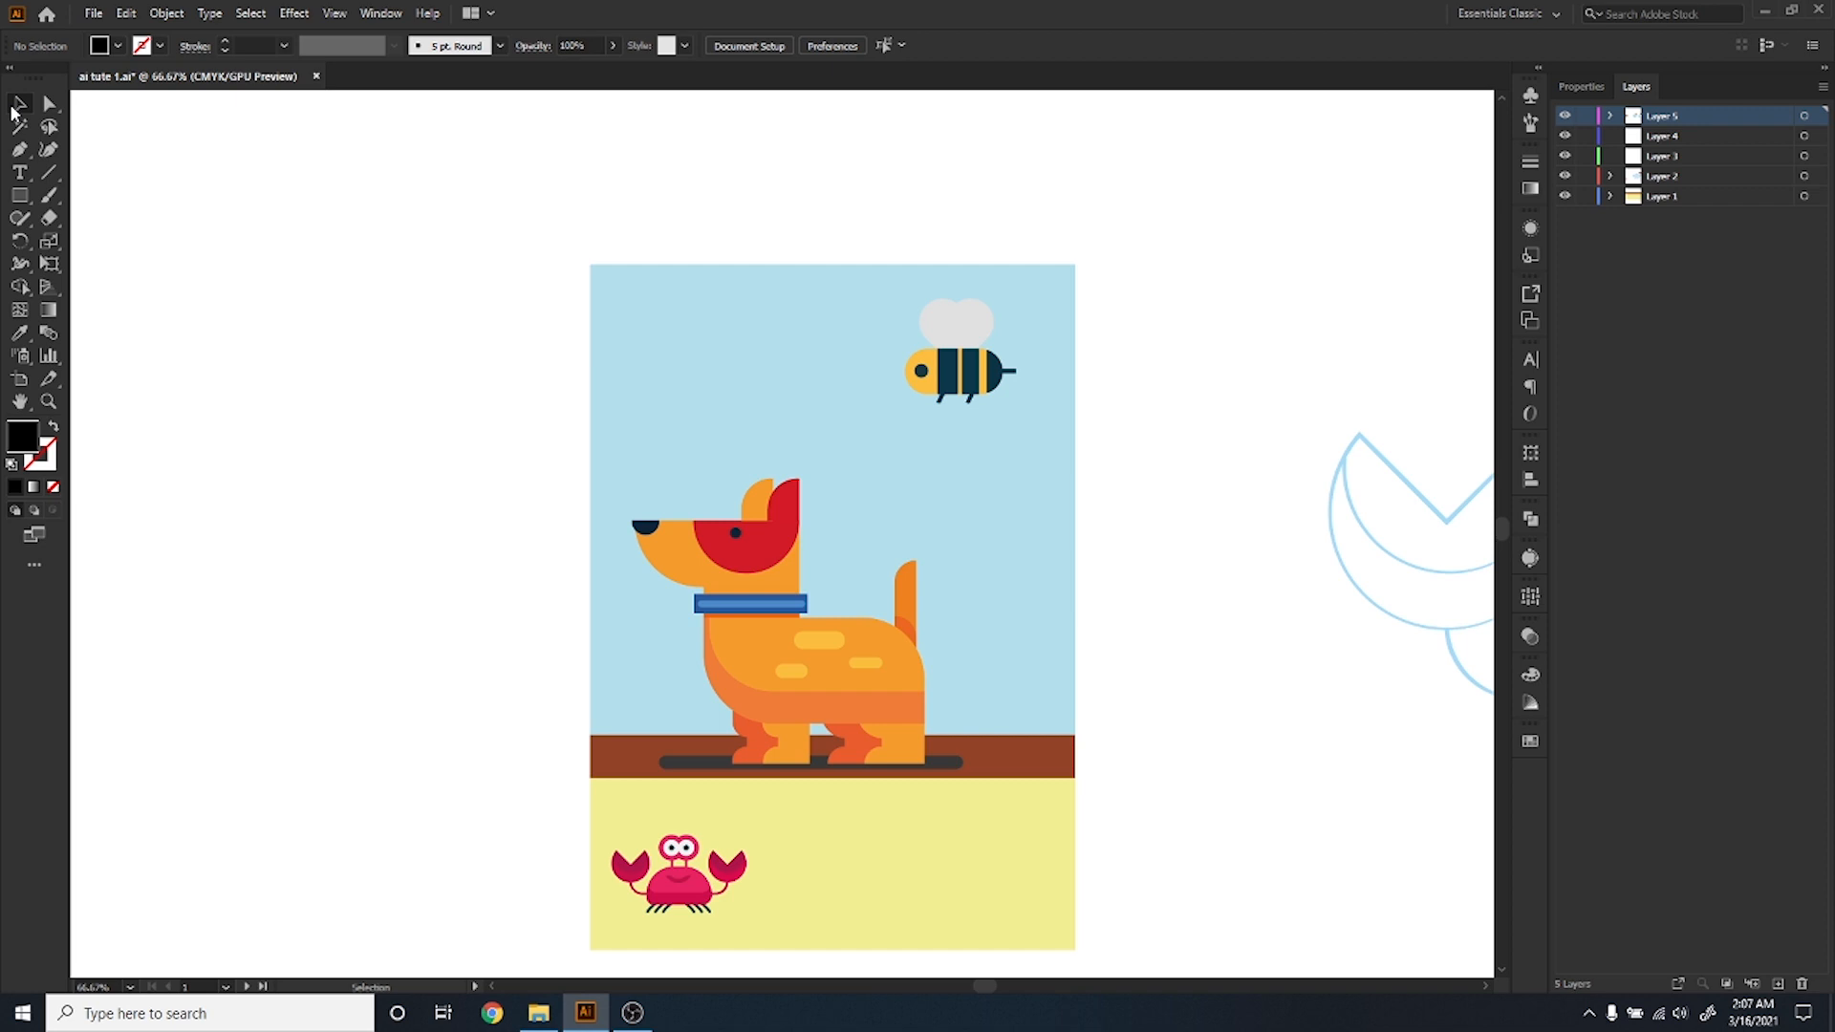
Switch the workspace to Essentials.
{"action": "left_click", "coordinate": [380, 12]}
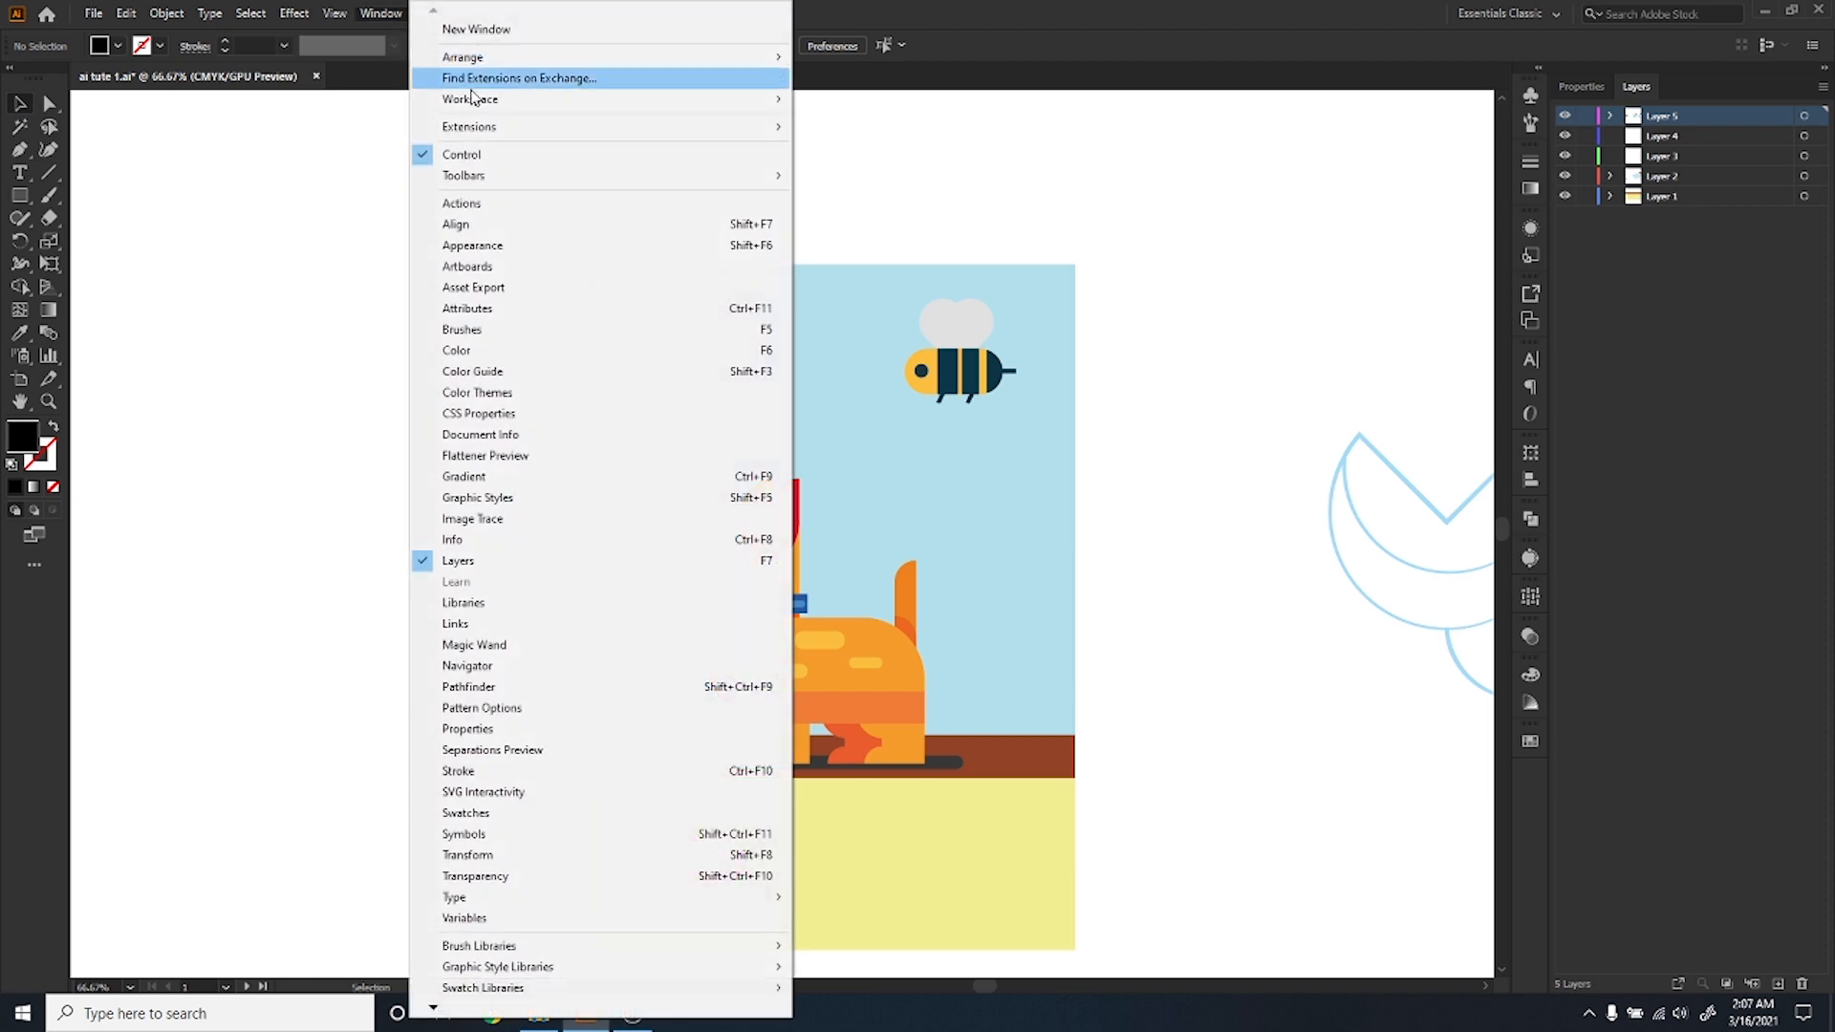
{"action": "mouse_move", "coordinate": [660, 120]}
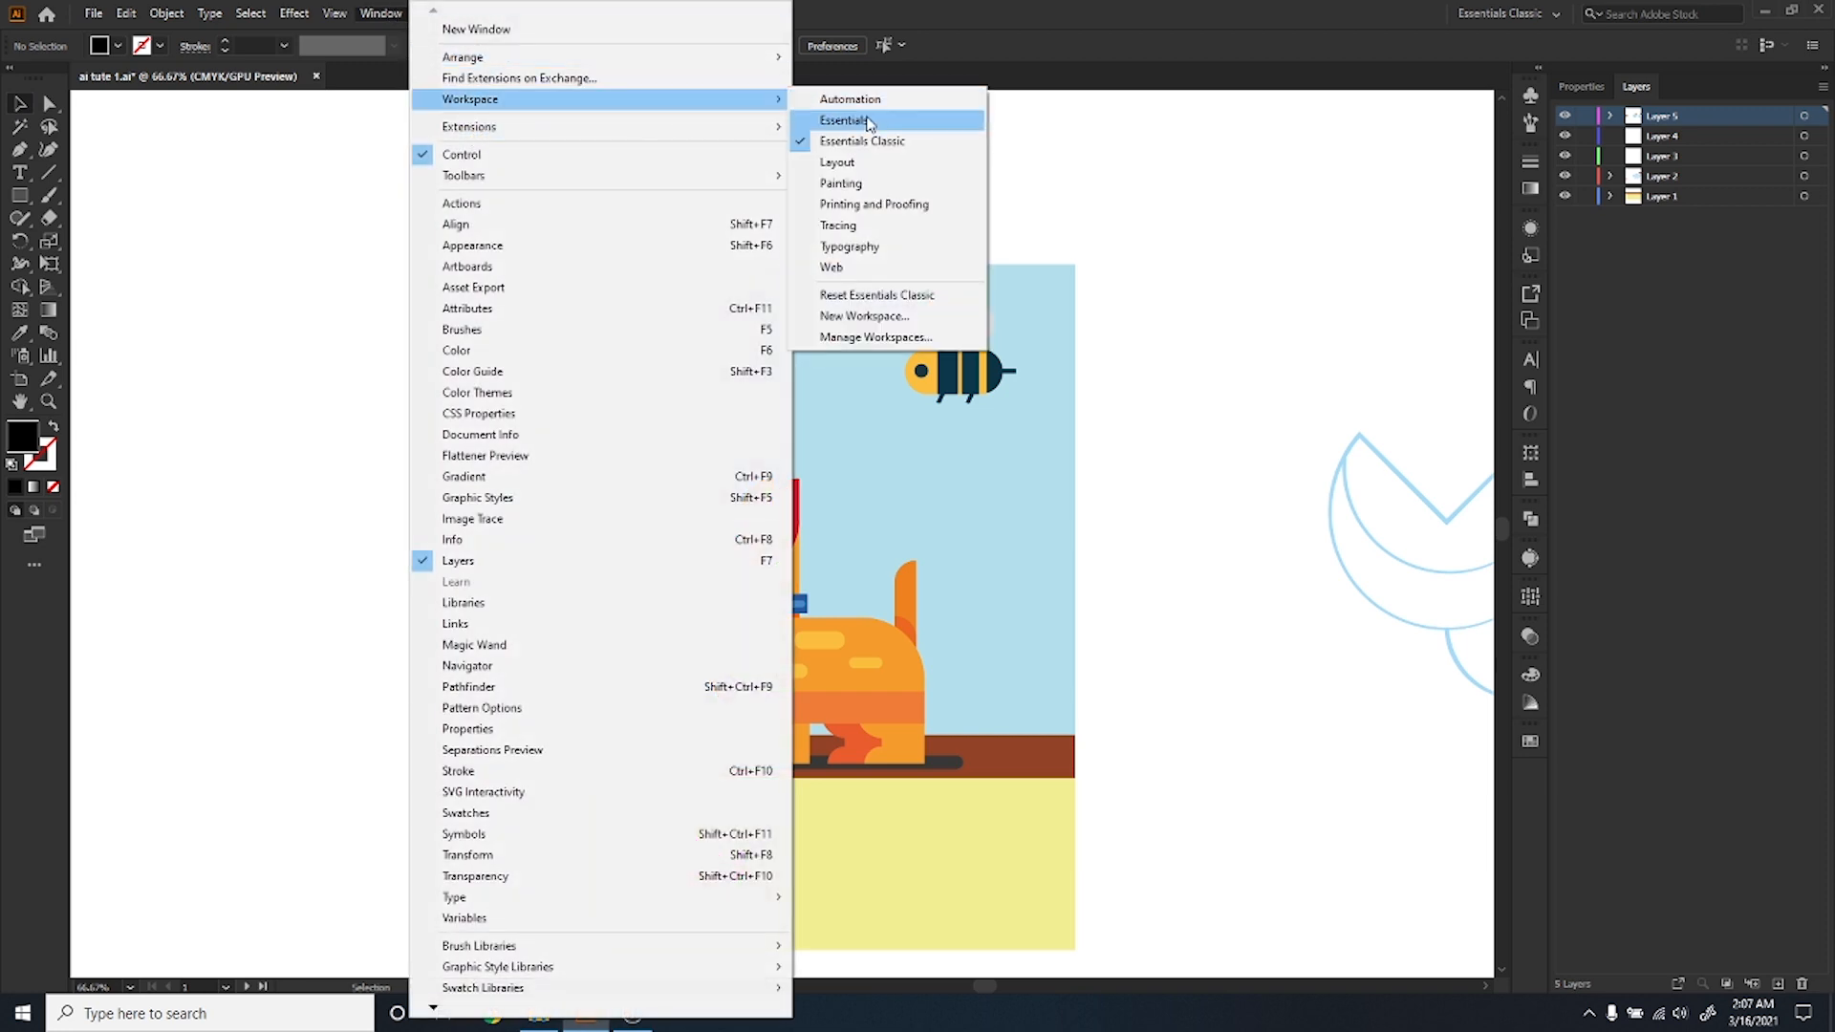
{"action": "left_click", "coordinate": [870, 125]}
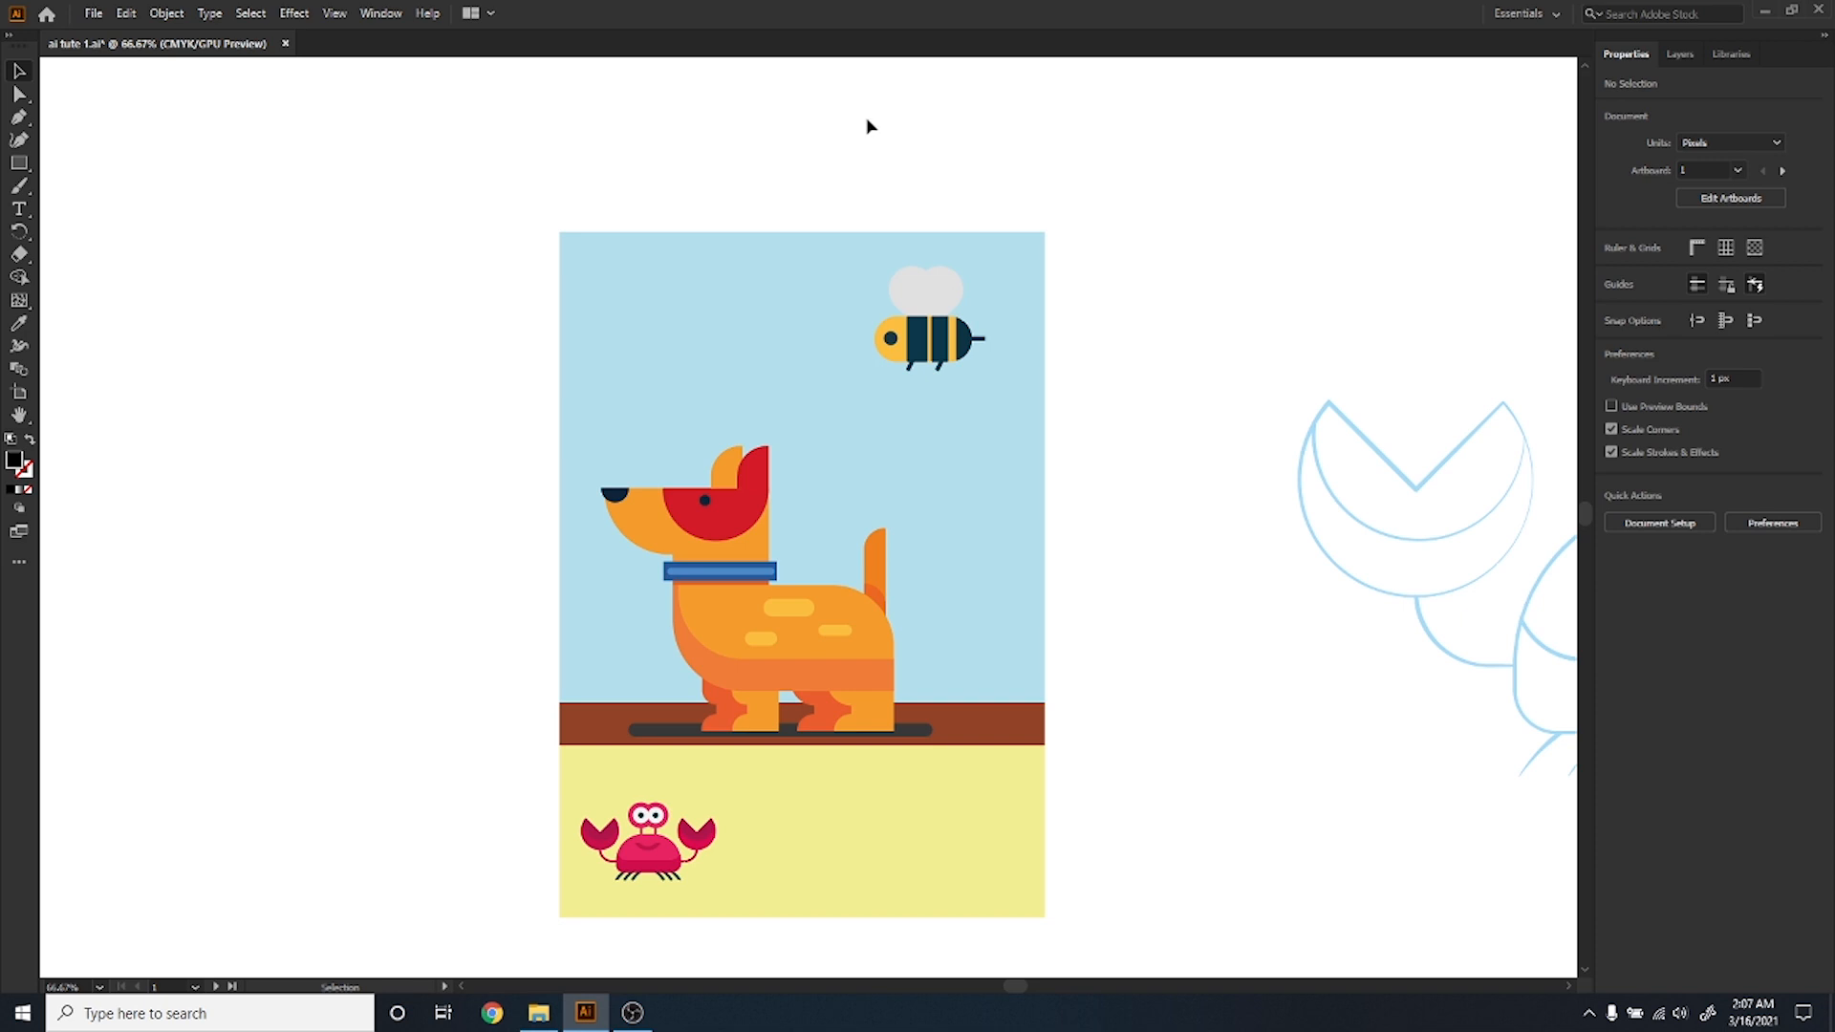
{"action": "left_click", "coordinate": [381, 13]}
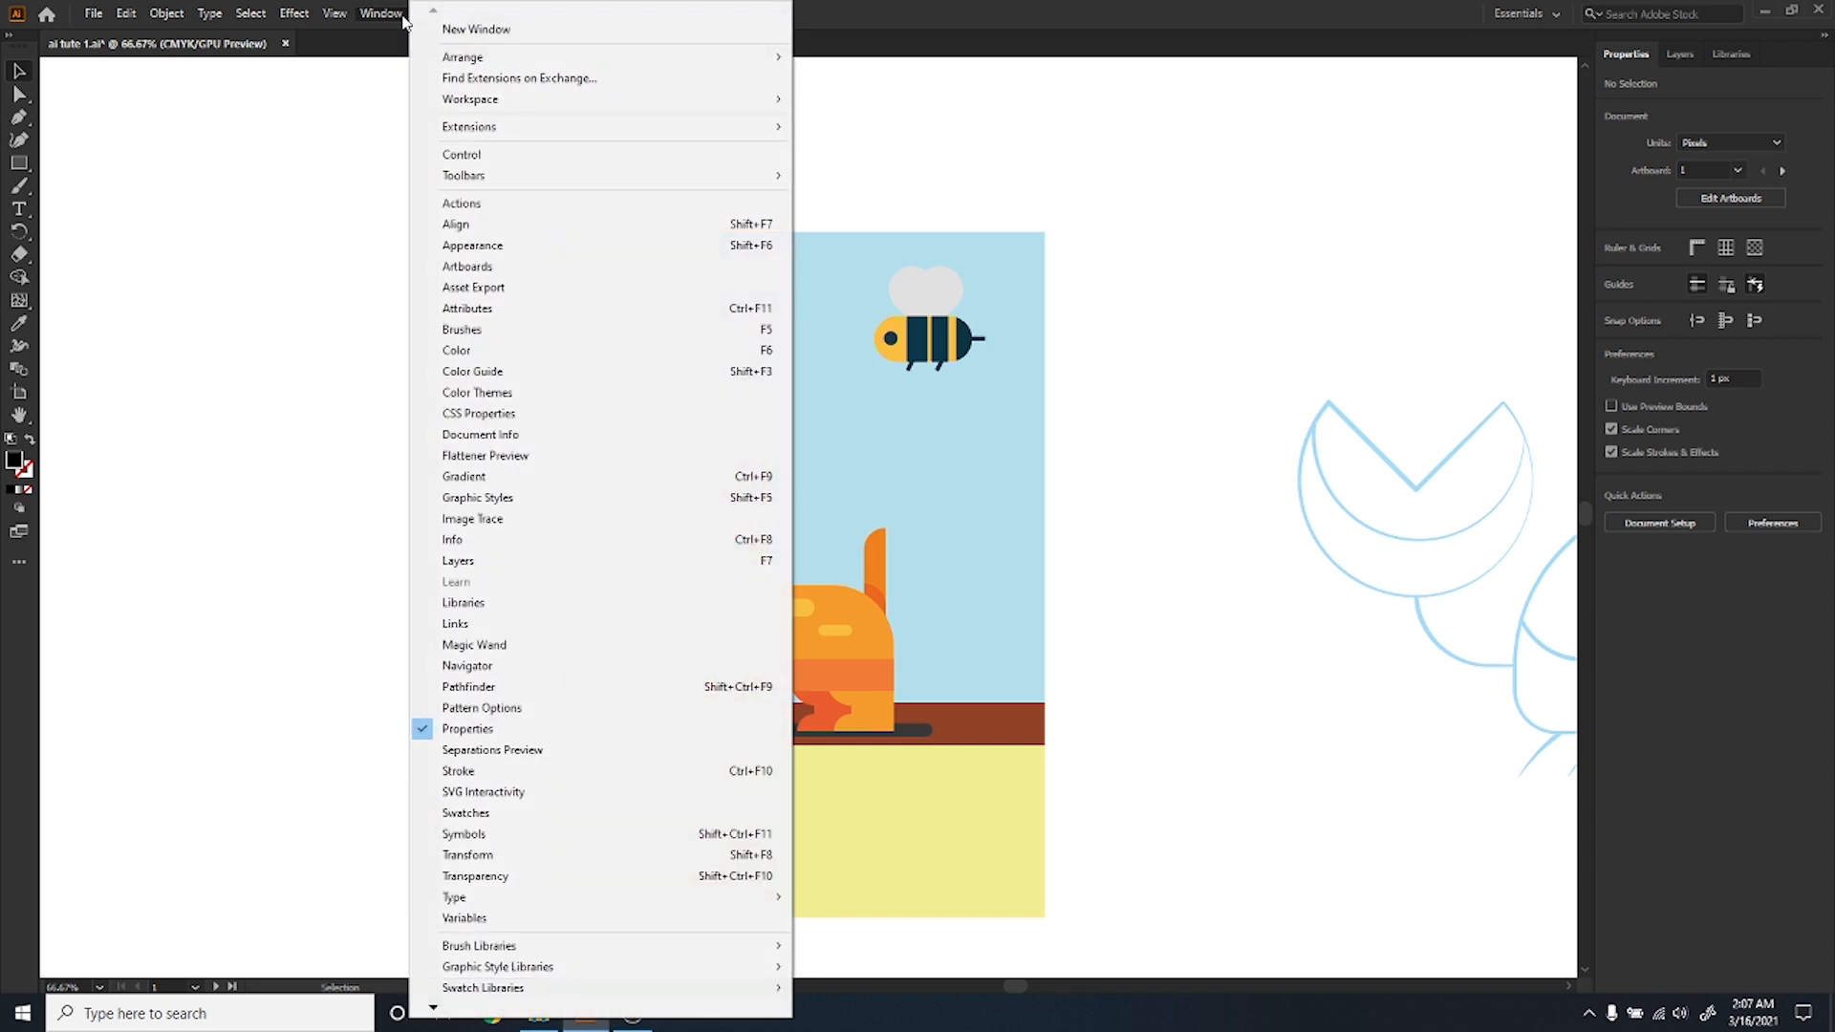
{"action": "mouse_move", "coordinate": [473, 100]}
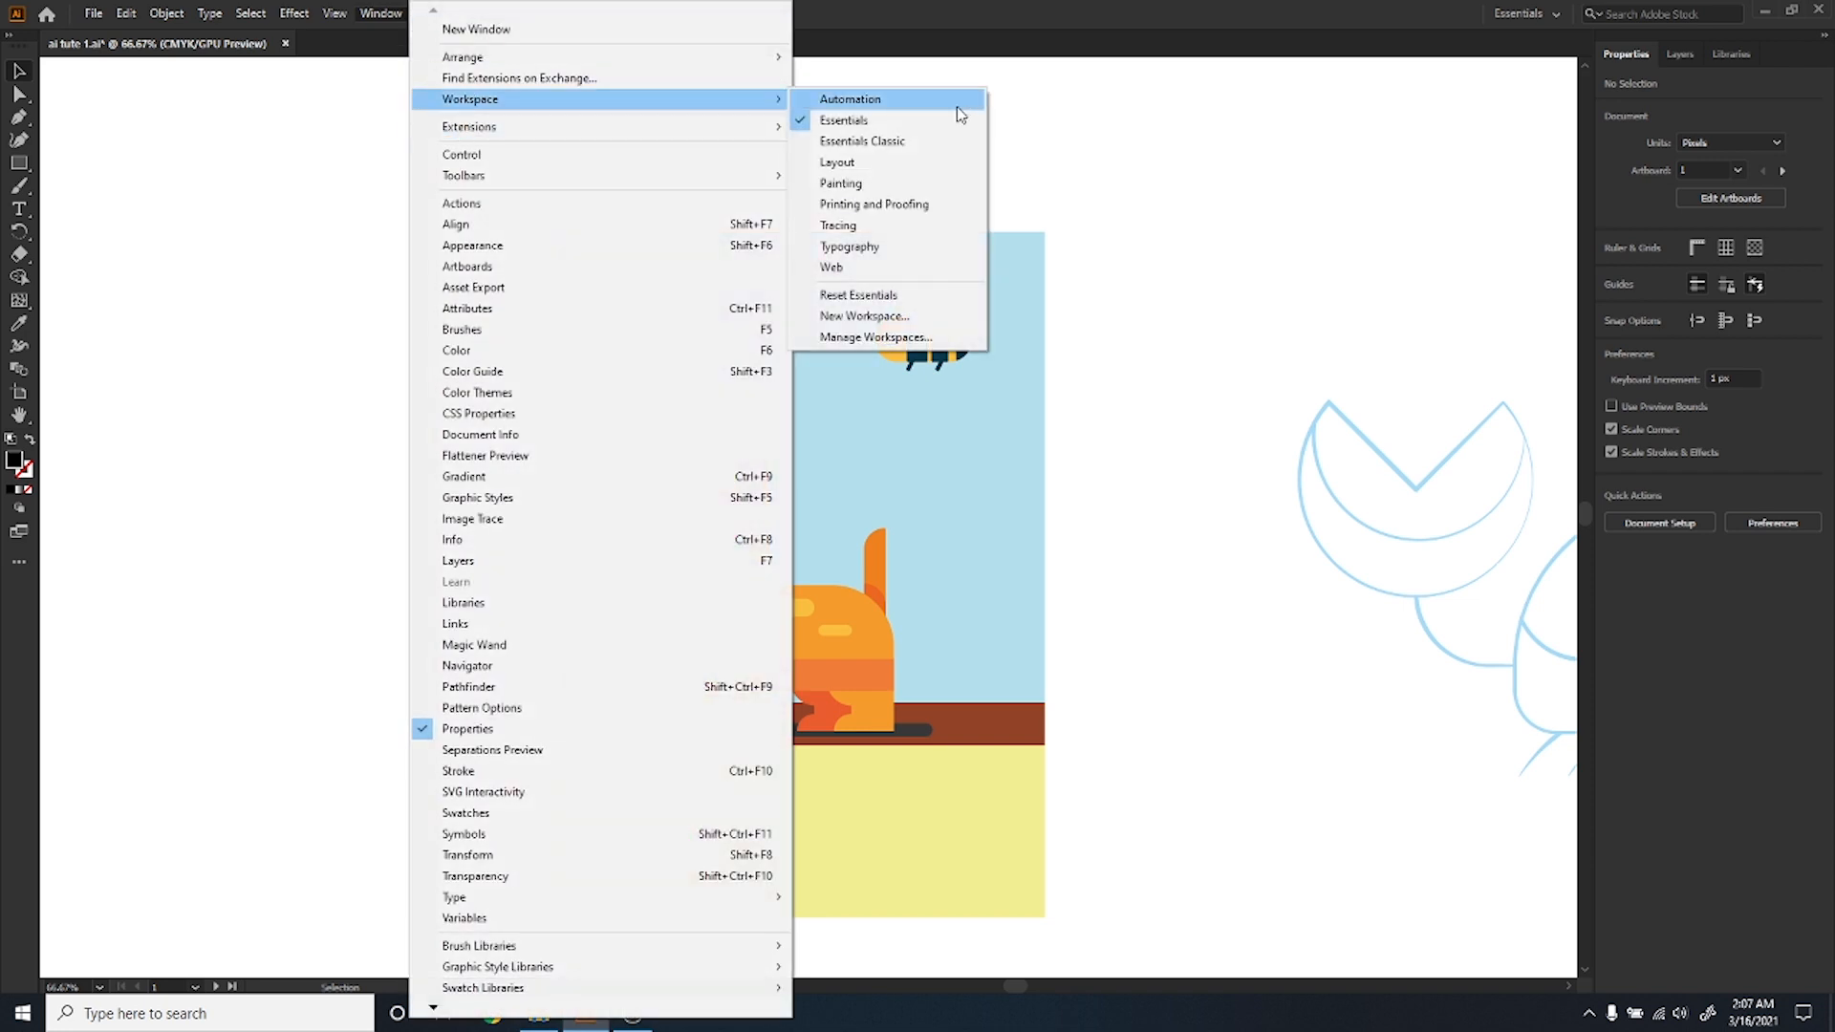
{"action": "left_click", "coordinate": [935, 11]}
{"action": "left_click", "coordinate": [372, 15]}
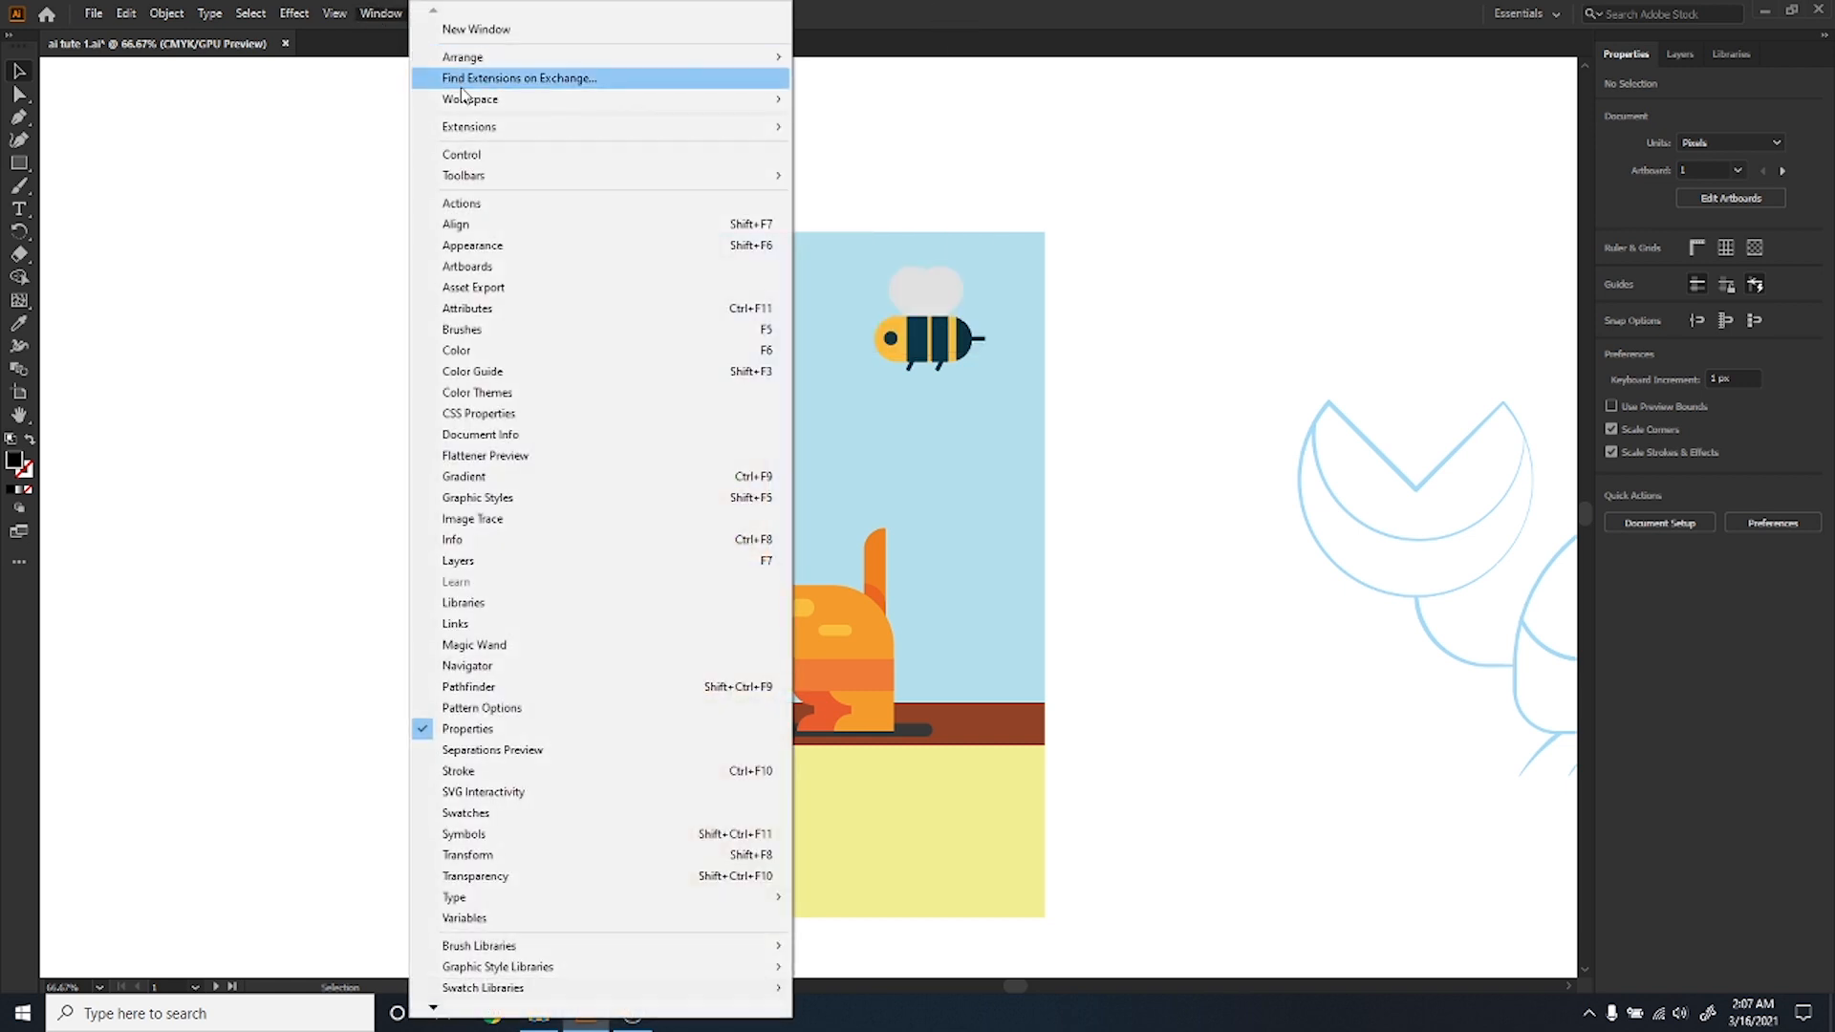
{"action": "left_click", "coordinate": [459, 77]}
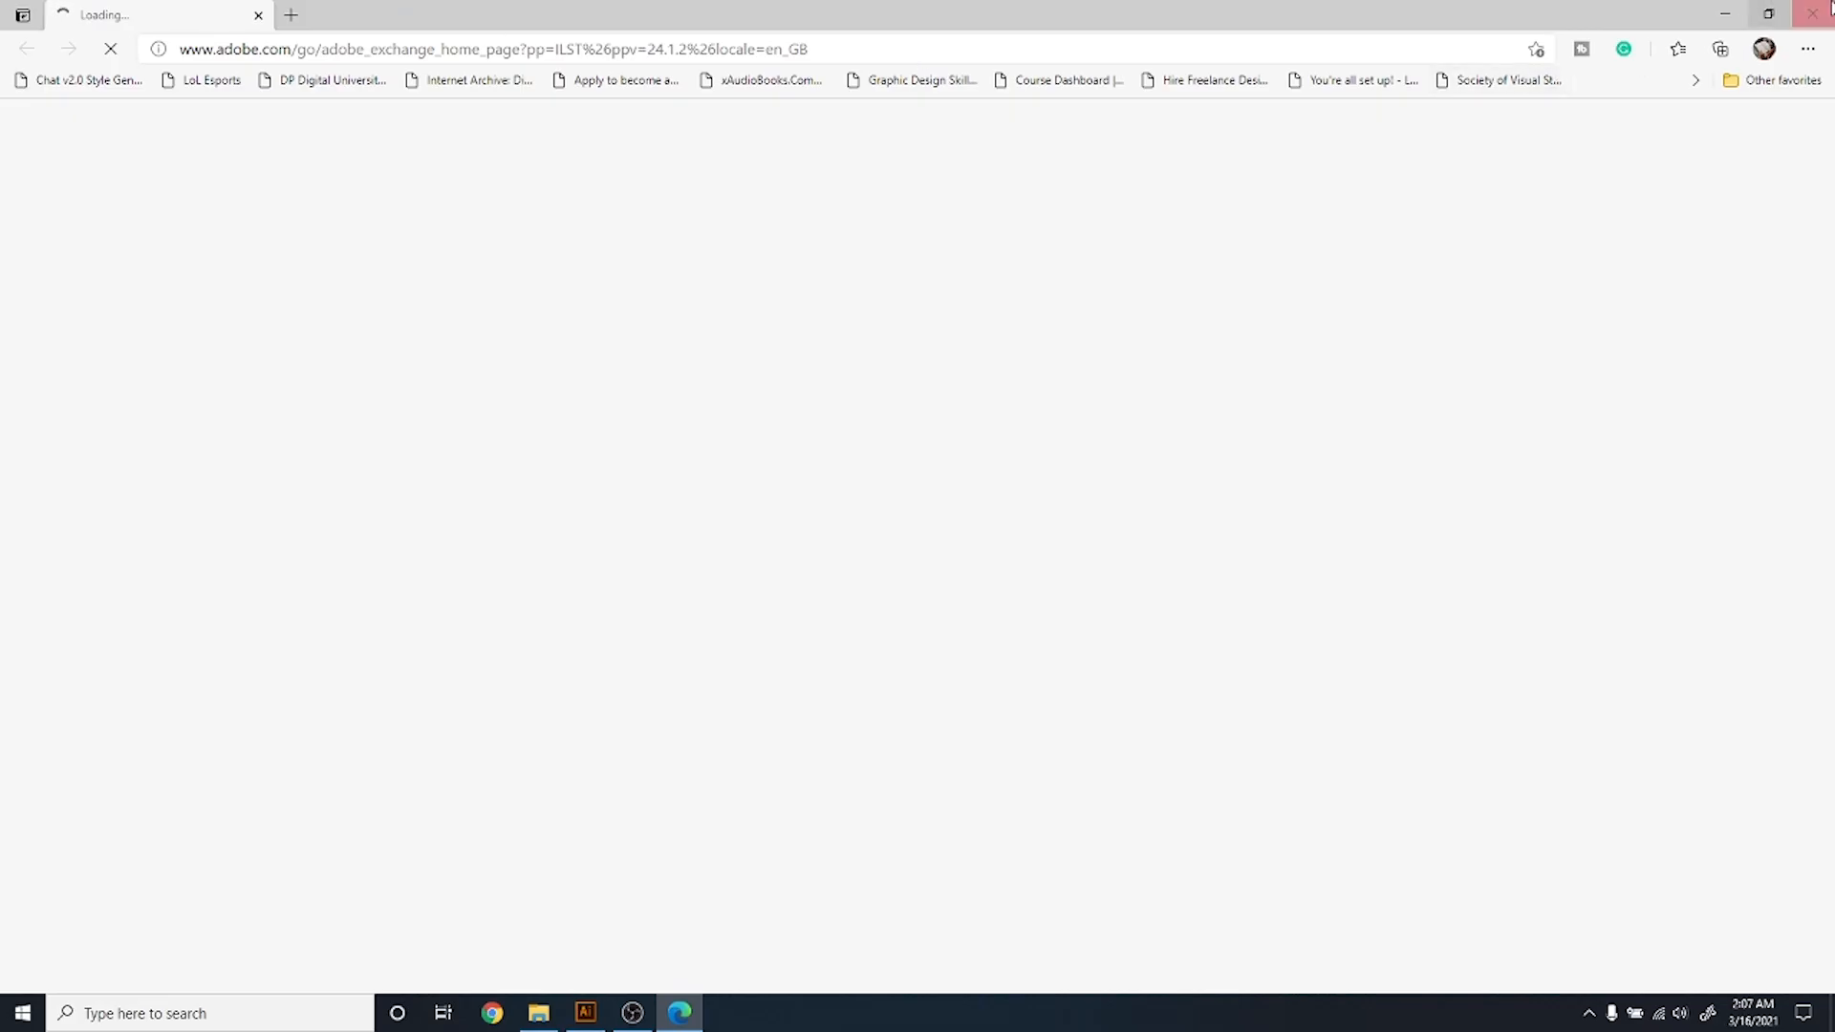
{"action": "left_click", "coordinate": [1813, 13]}
Switch the workspace back to Essentials Classic.
{"action": "left_click", "coordinate": [360, 15]}
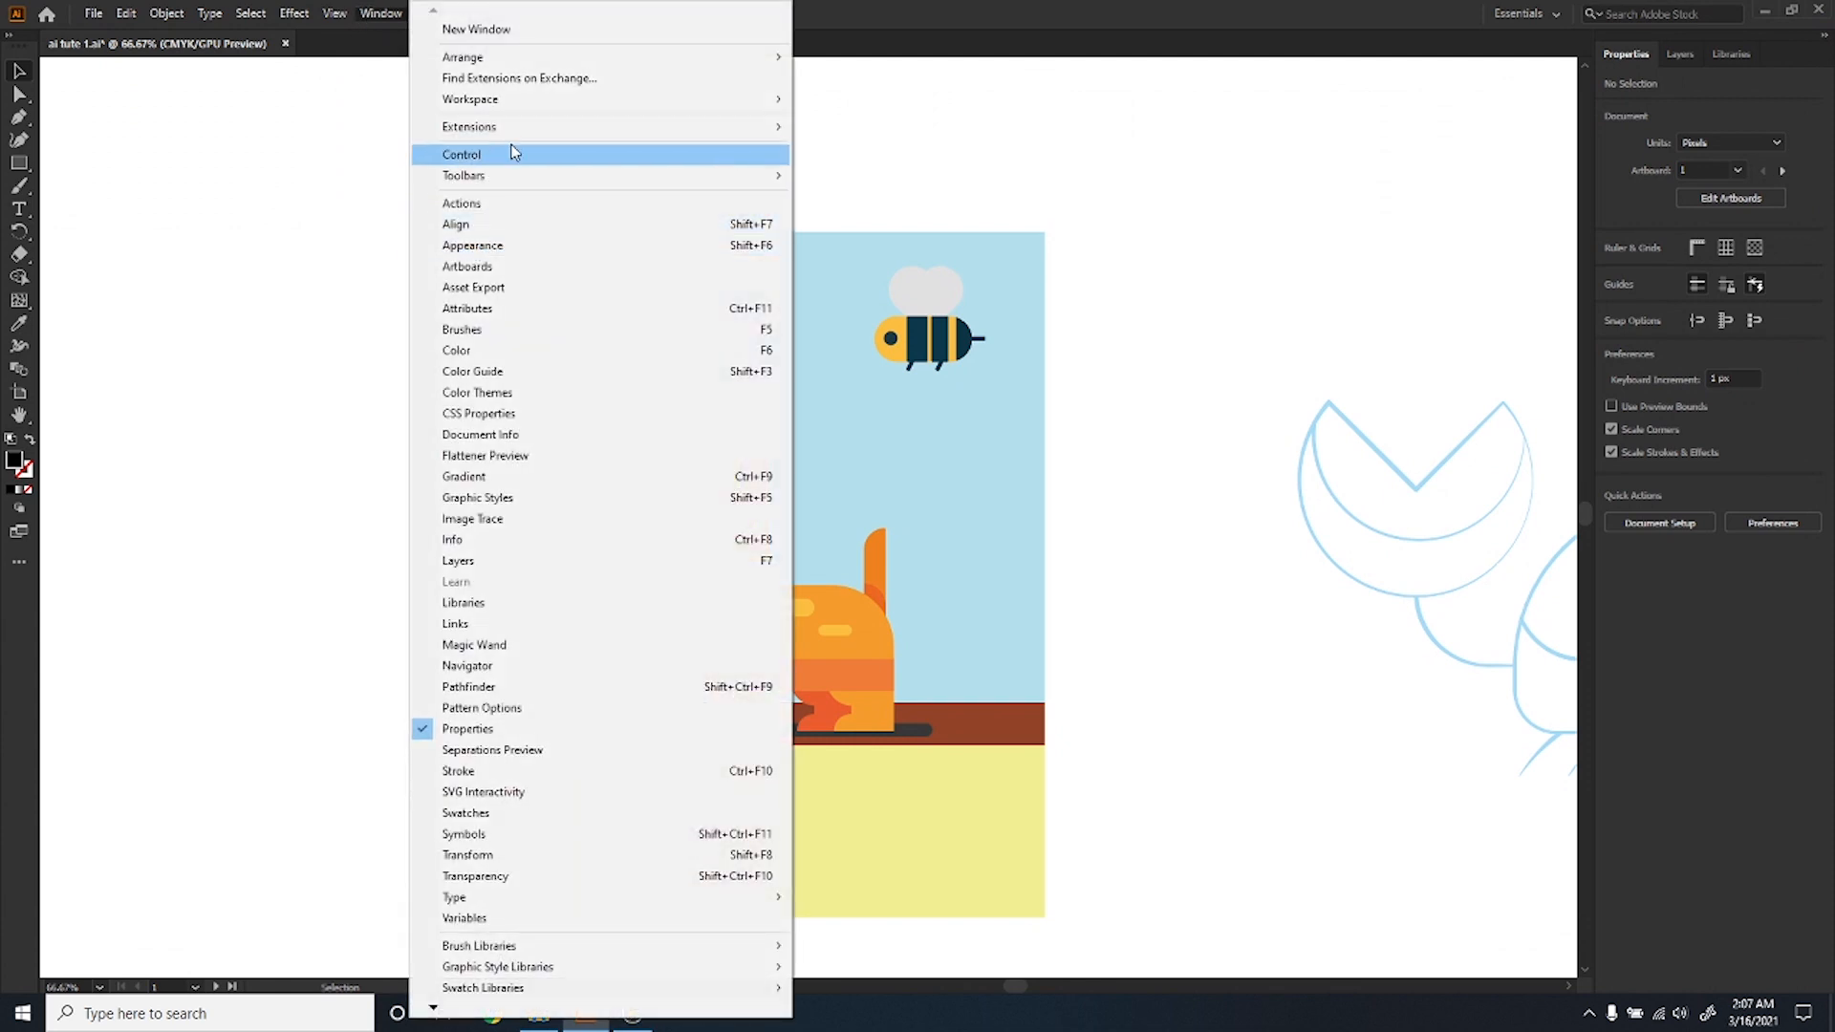
{"action": "mouse_move", "coordinate": [555, 95]}
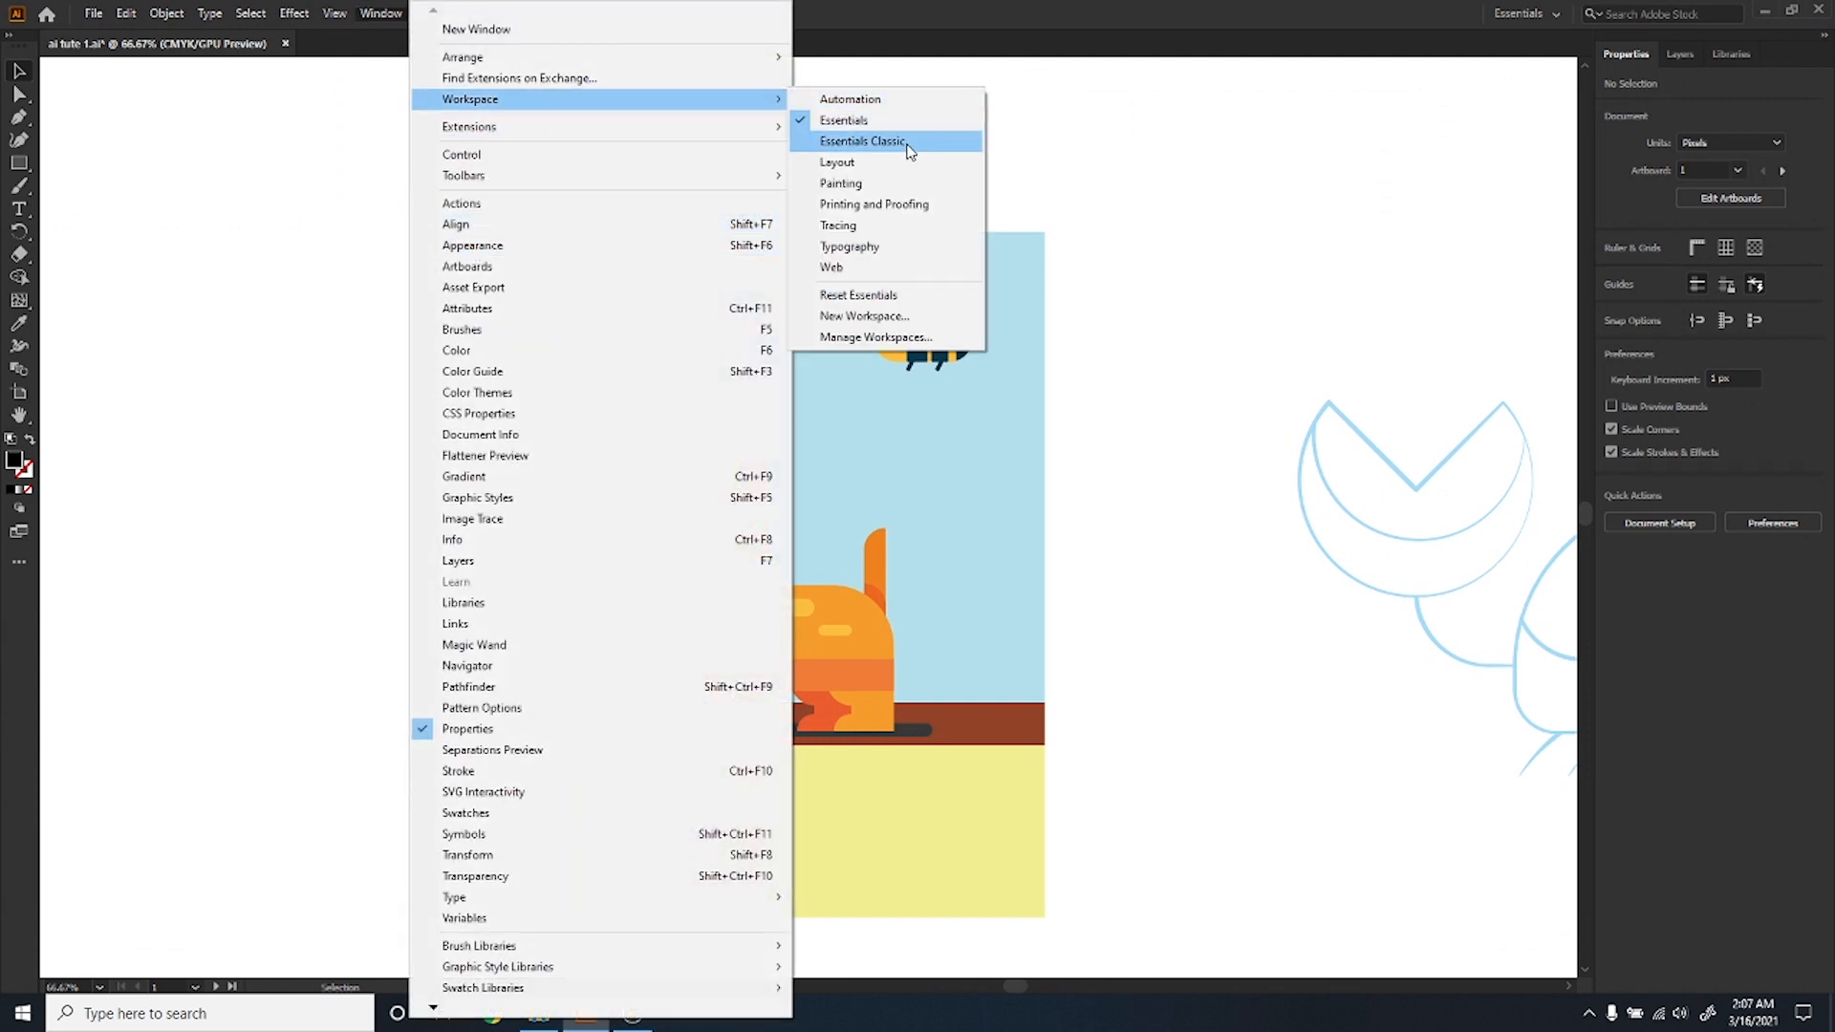
{"action": "left_click", "coordinate": [908, 144]}
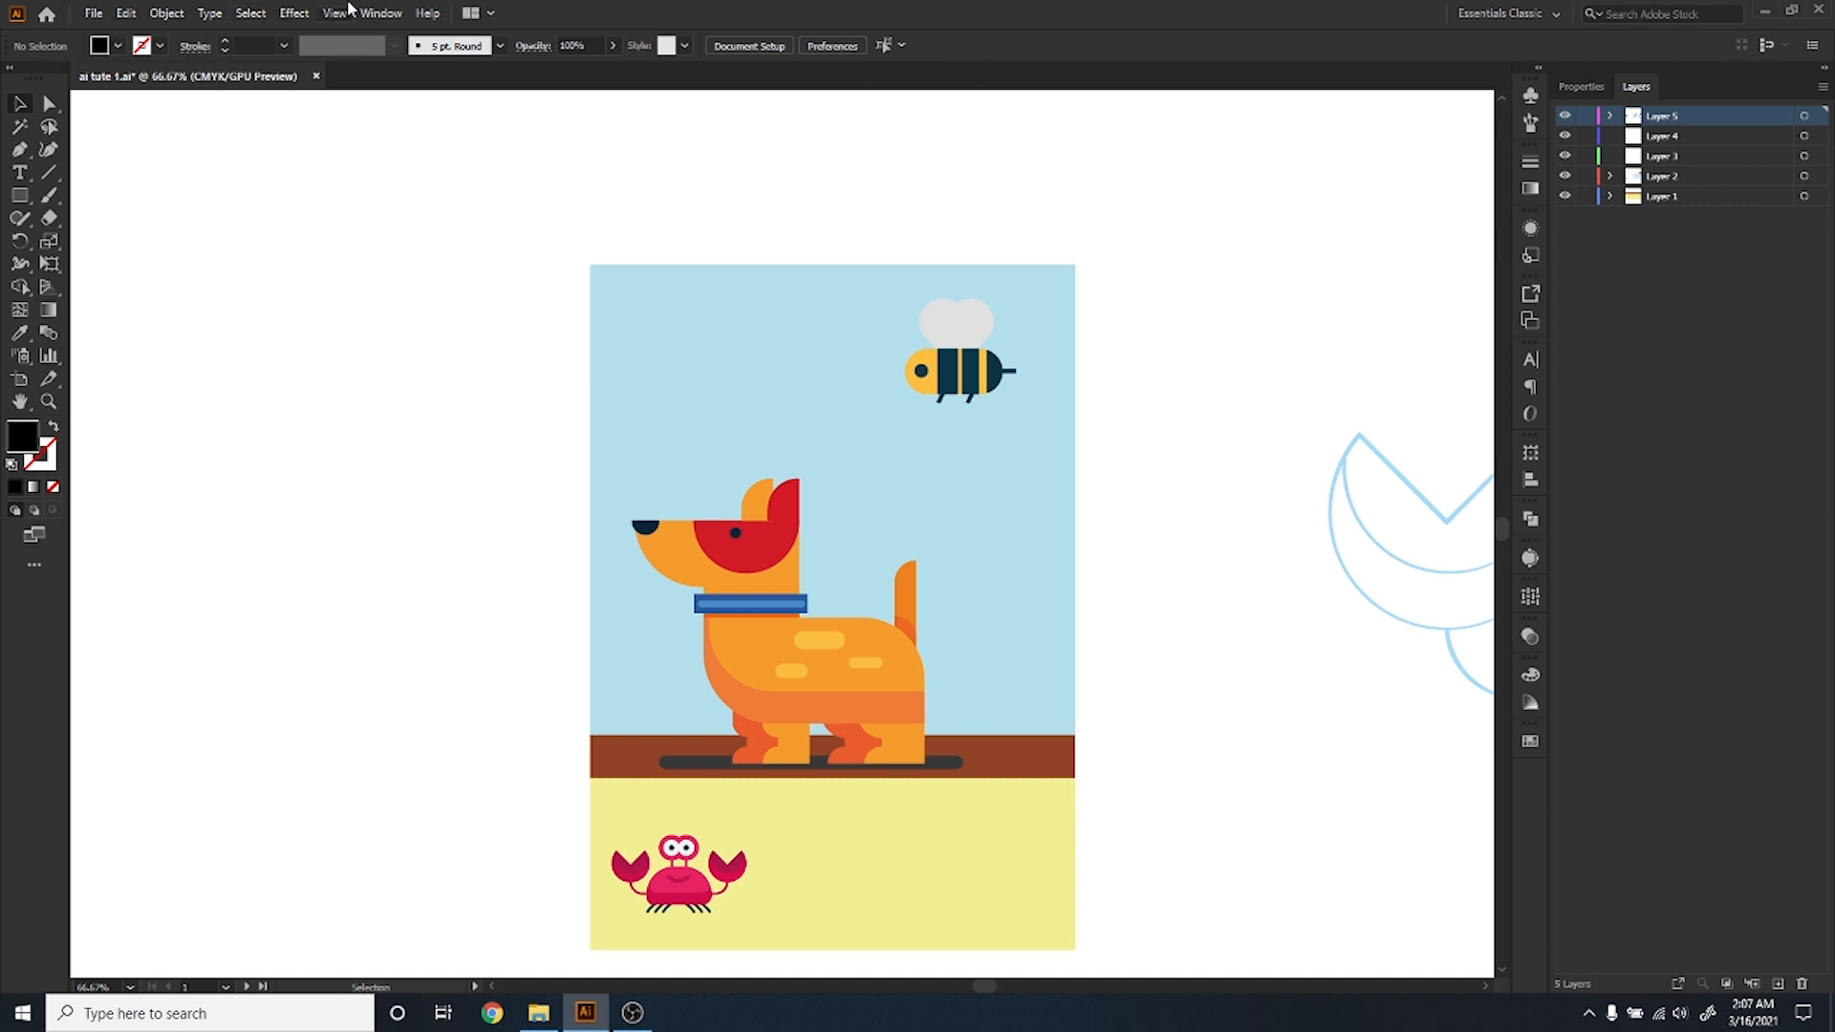
{"action": "left_click", "coordinate": [382, 15]}
{"action": "left_click", "coordinate": [860, 8]}
{"action": "left_click", "coordinate": [380, 13]}
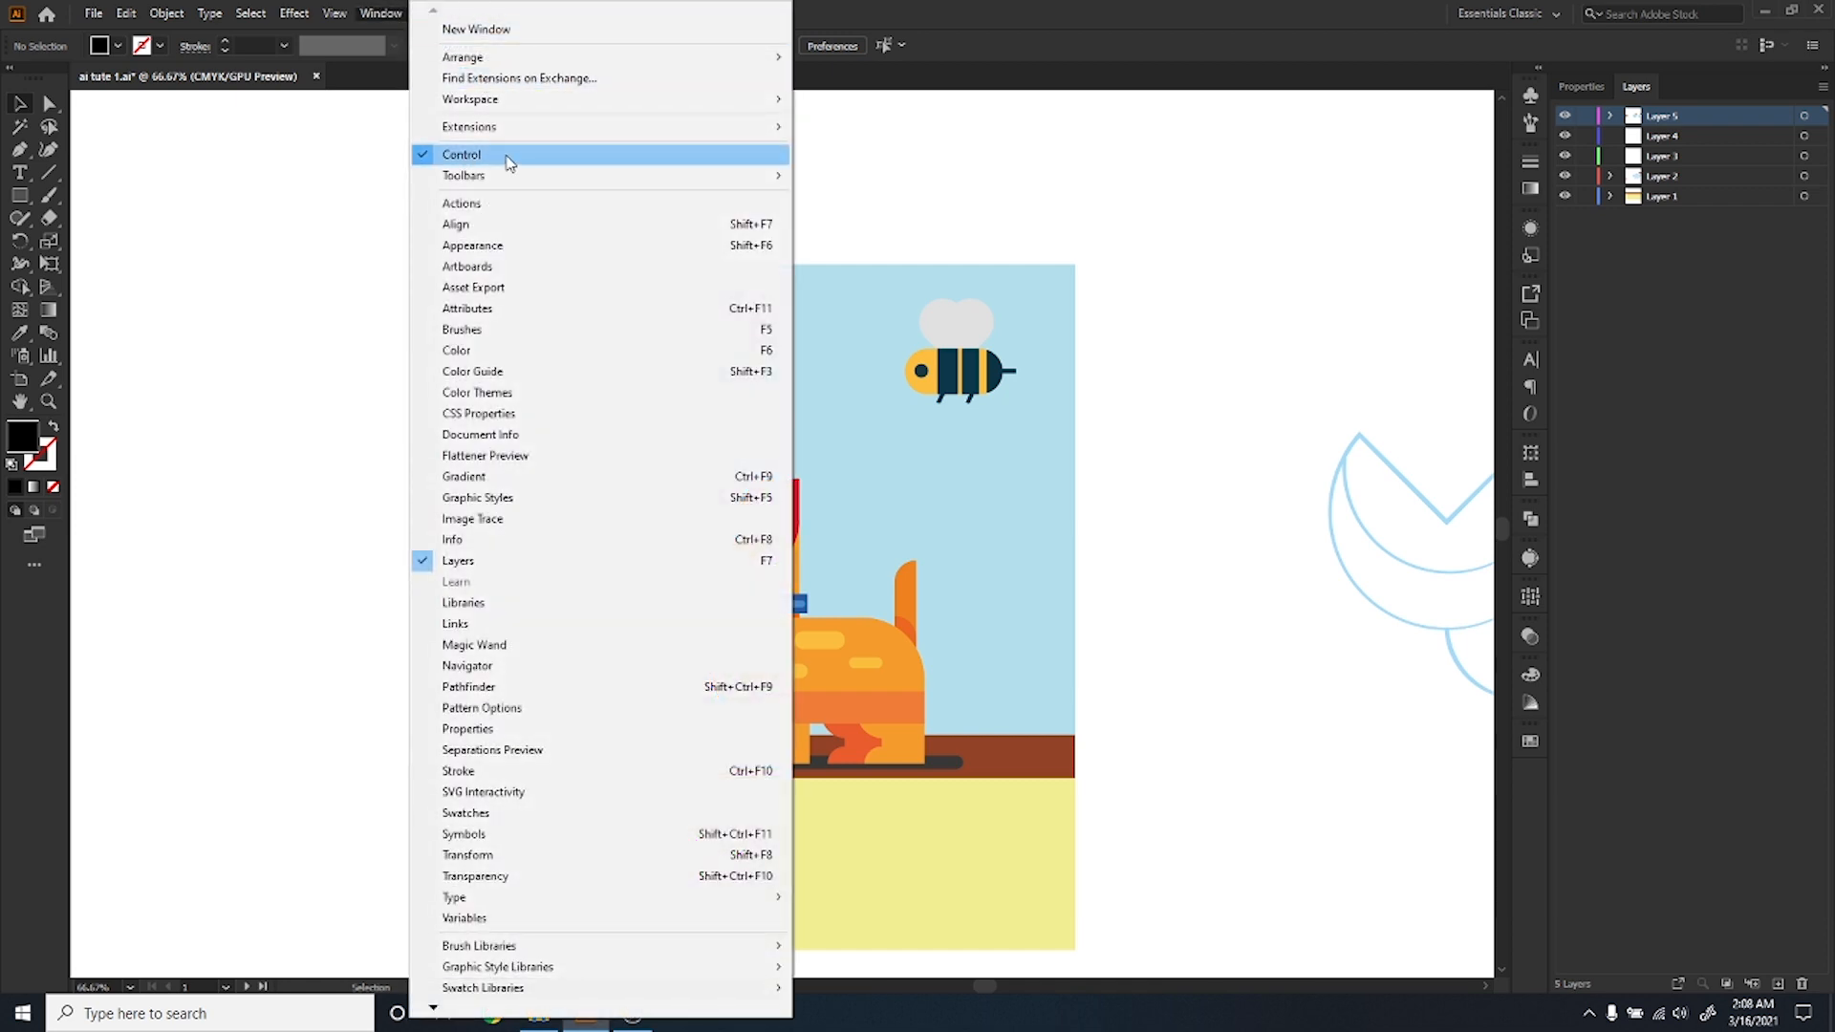
{"action": "mouse_move", "coordinate": [536, 100]}
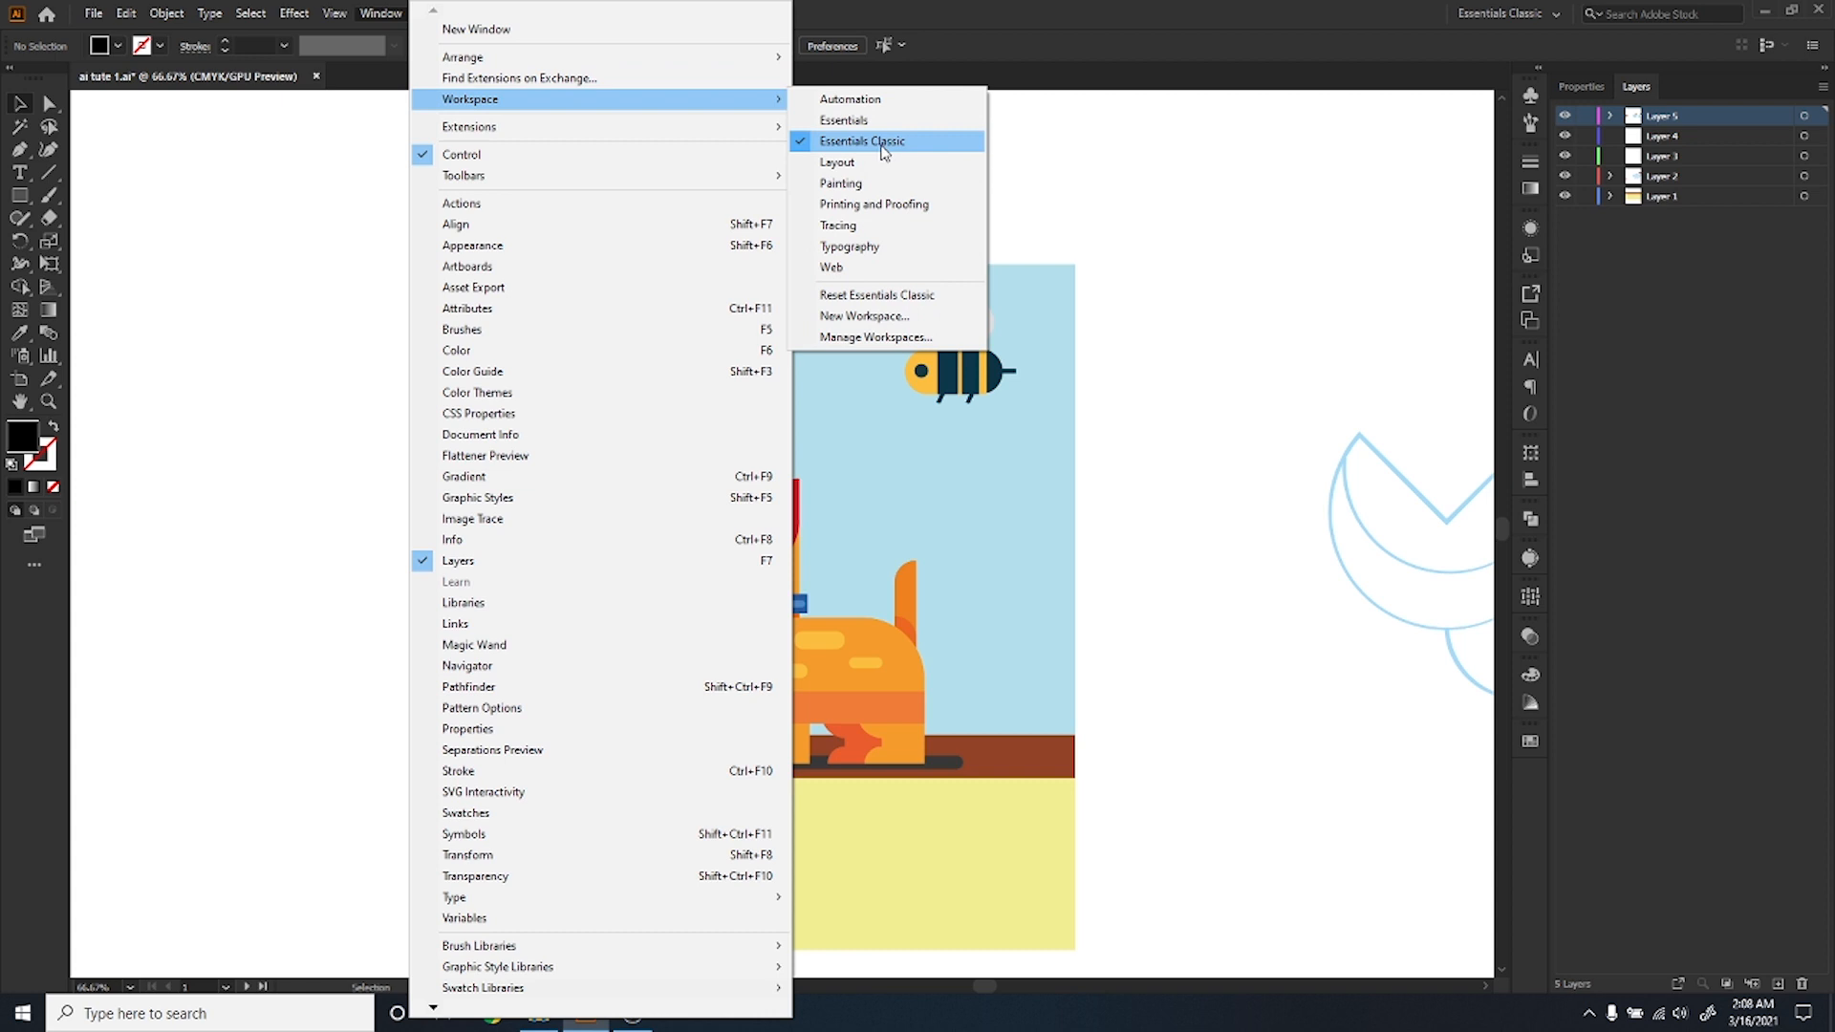
{"action": "left_click", "coordinate": [1015, 6]}
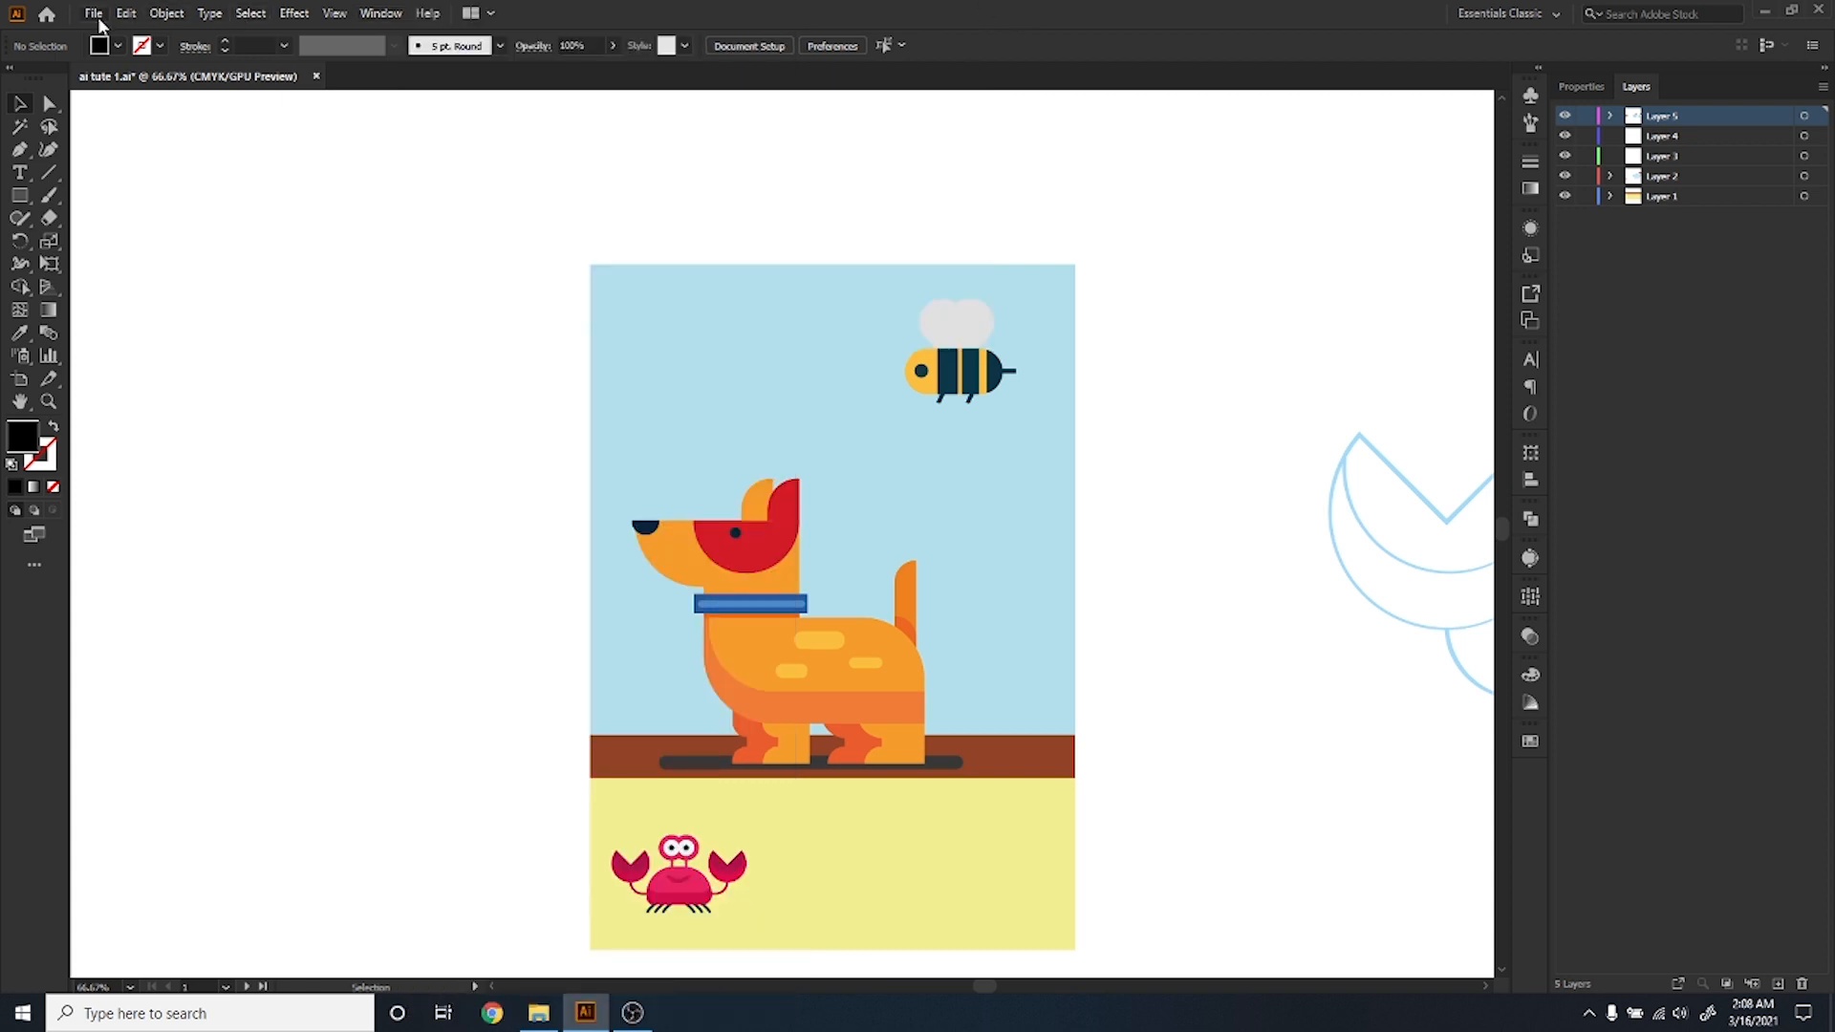
{"action": "left_click", "coordinate": [483, 19]}
{"action": "left_click", "coordinate": [116, 17]}
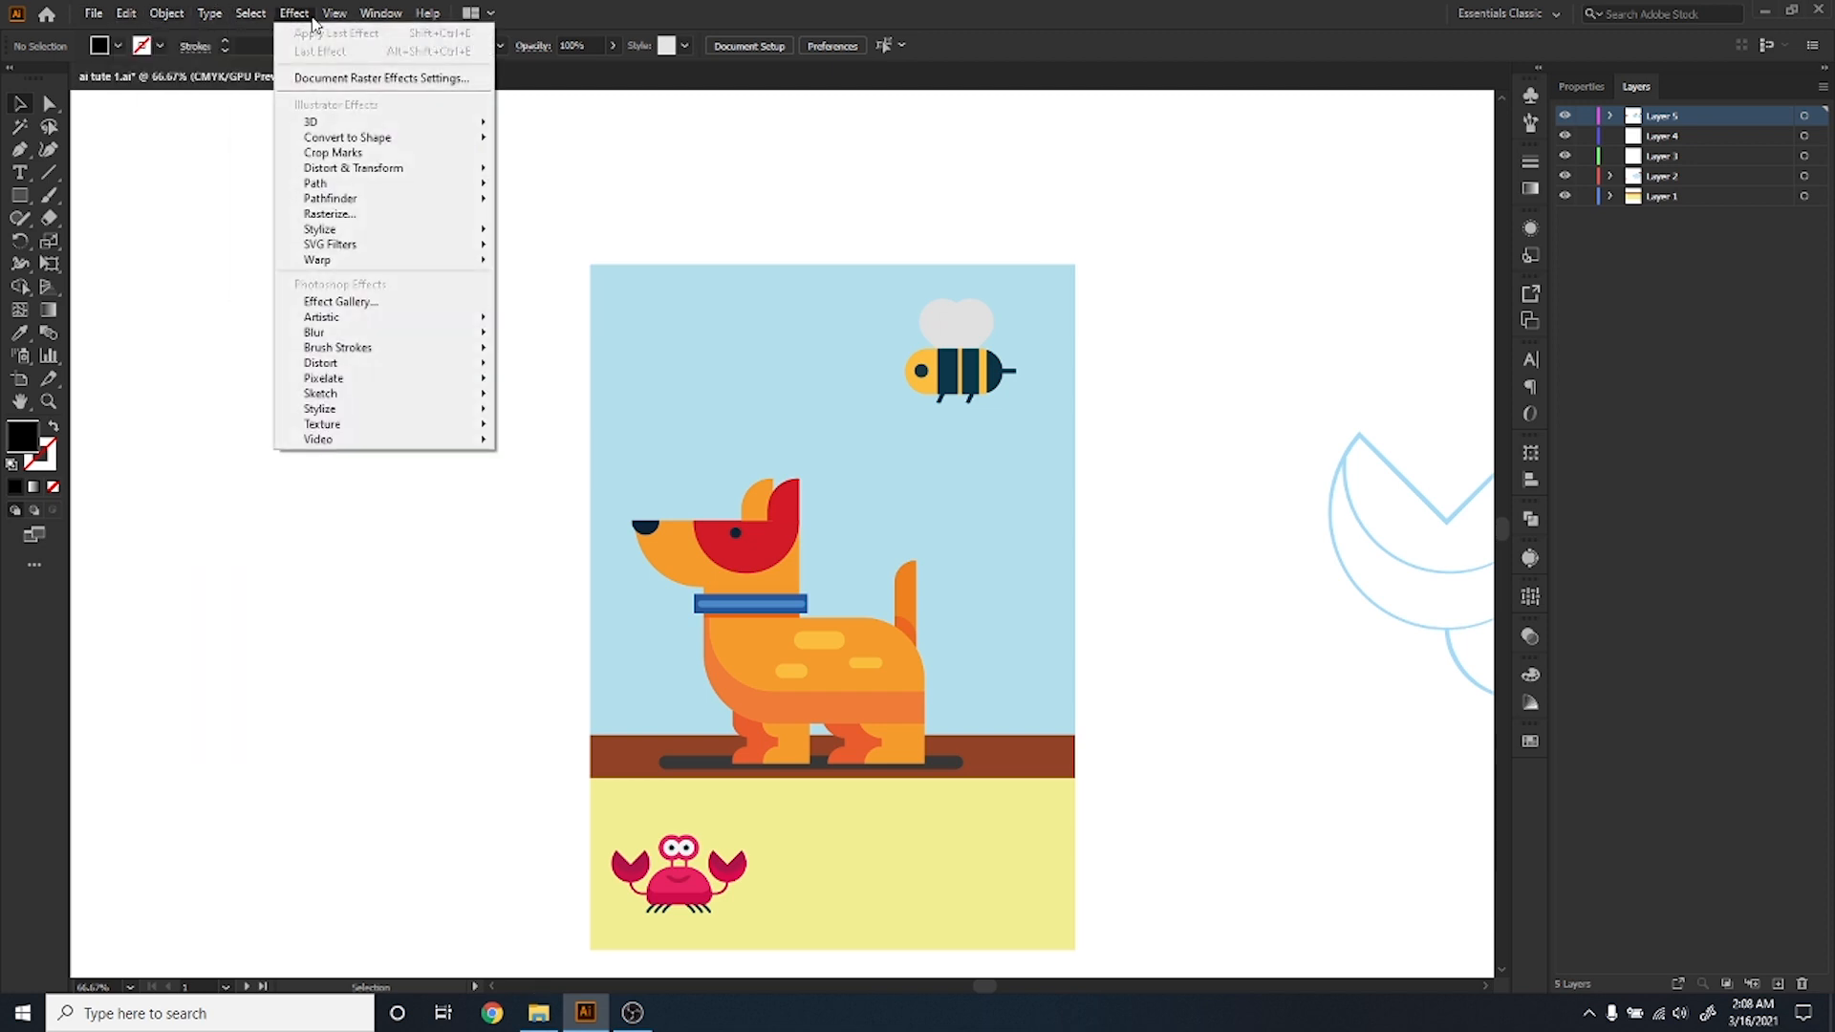
{"action": "mouse_move", "coordinate": [342, 18]}
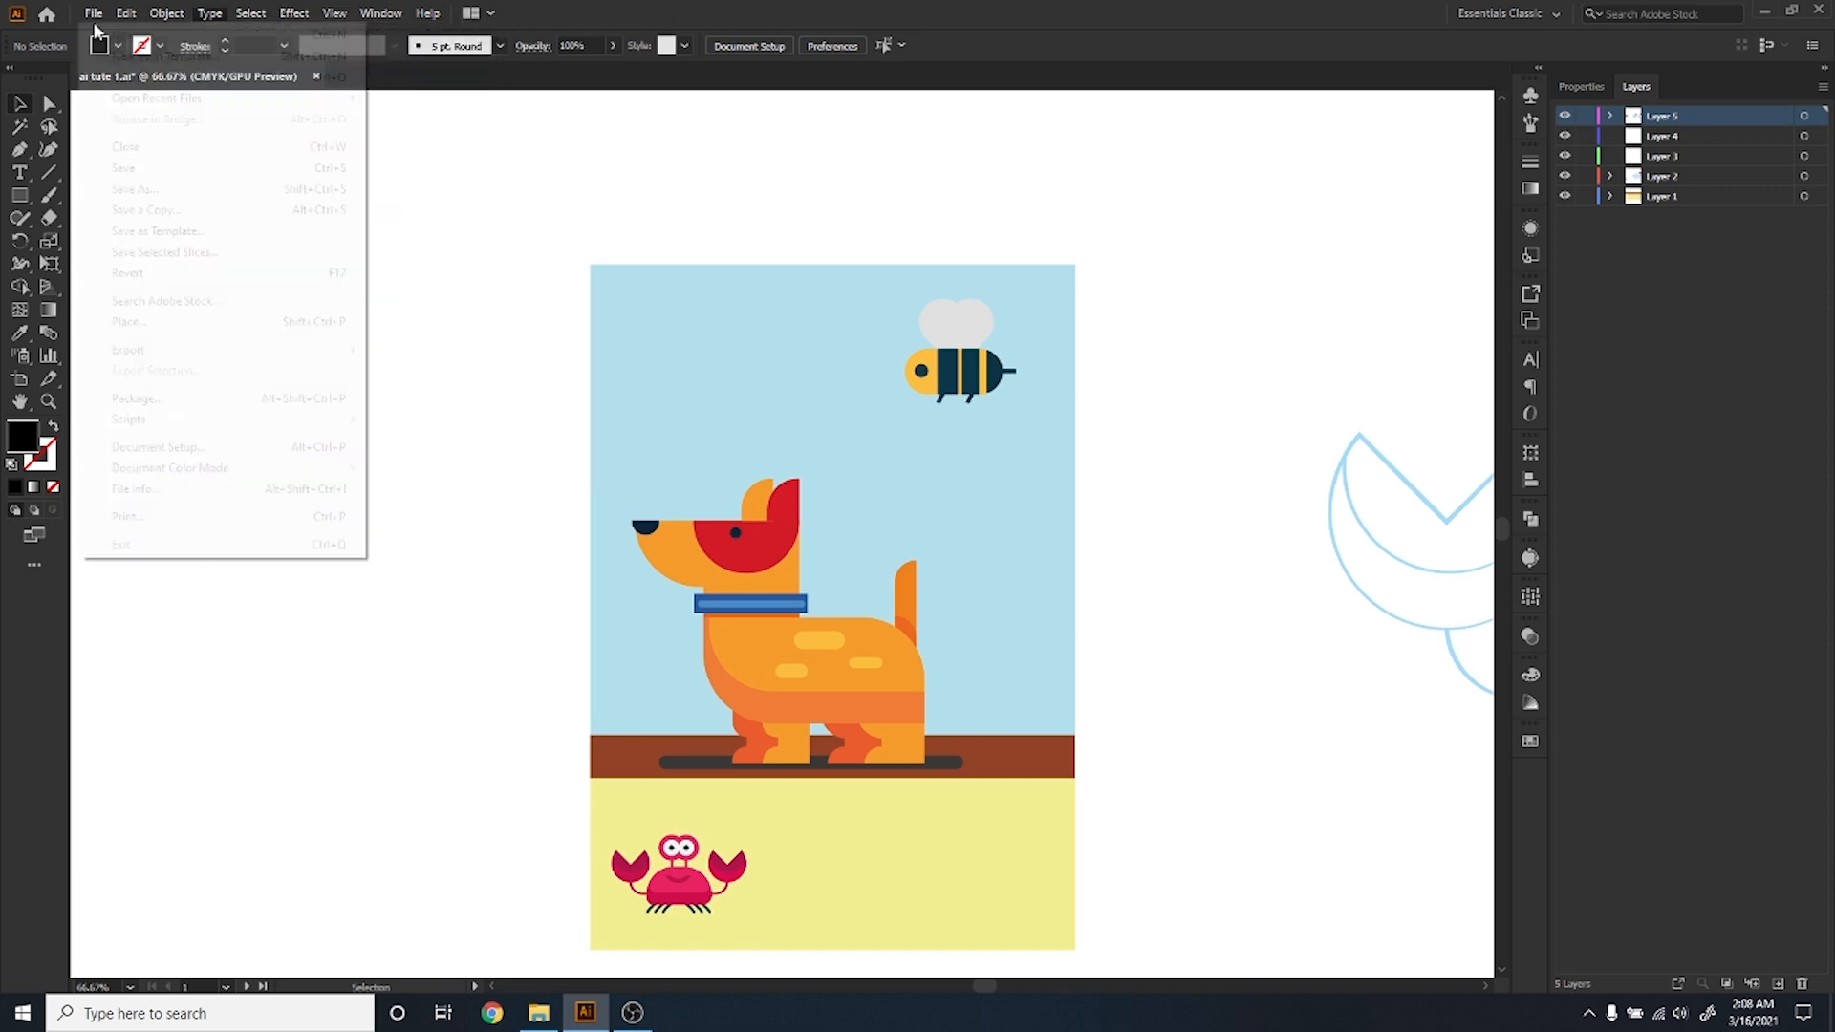
{"action": "left_click", "coordinate": [794, 28]}
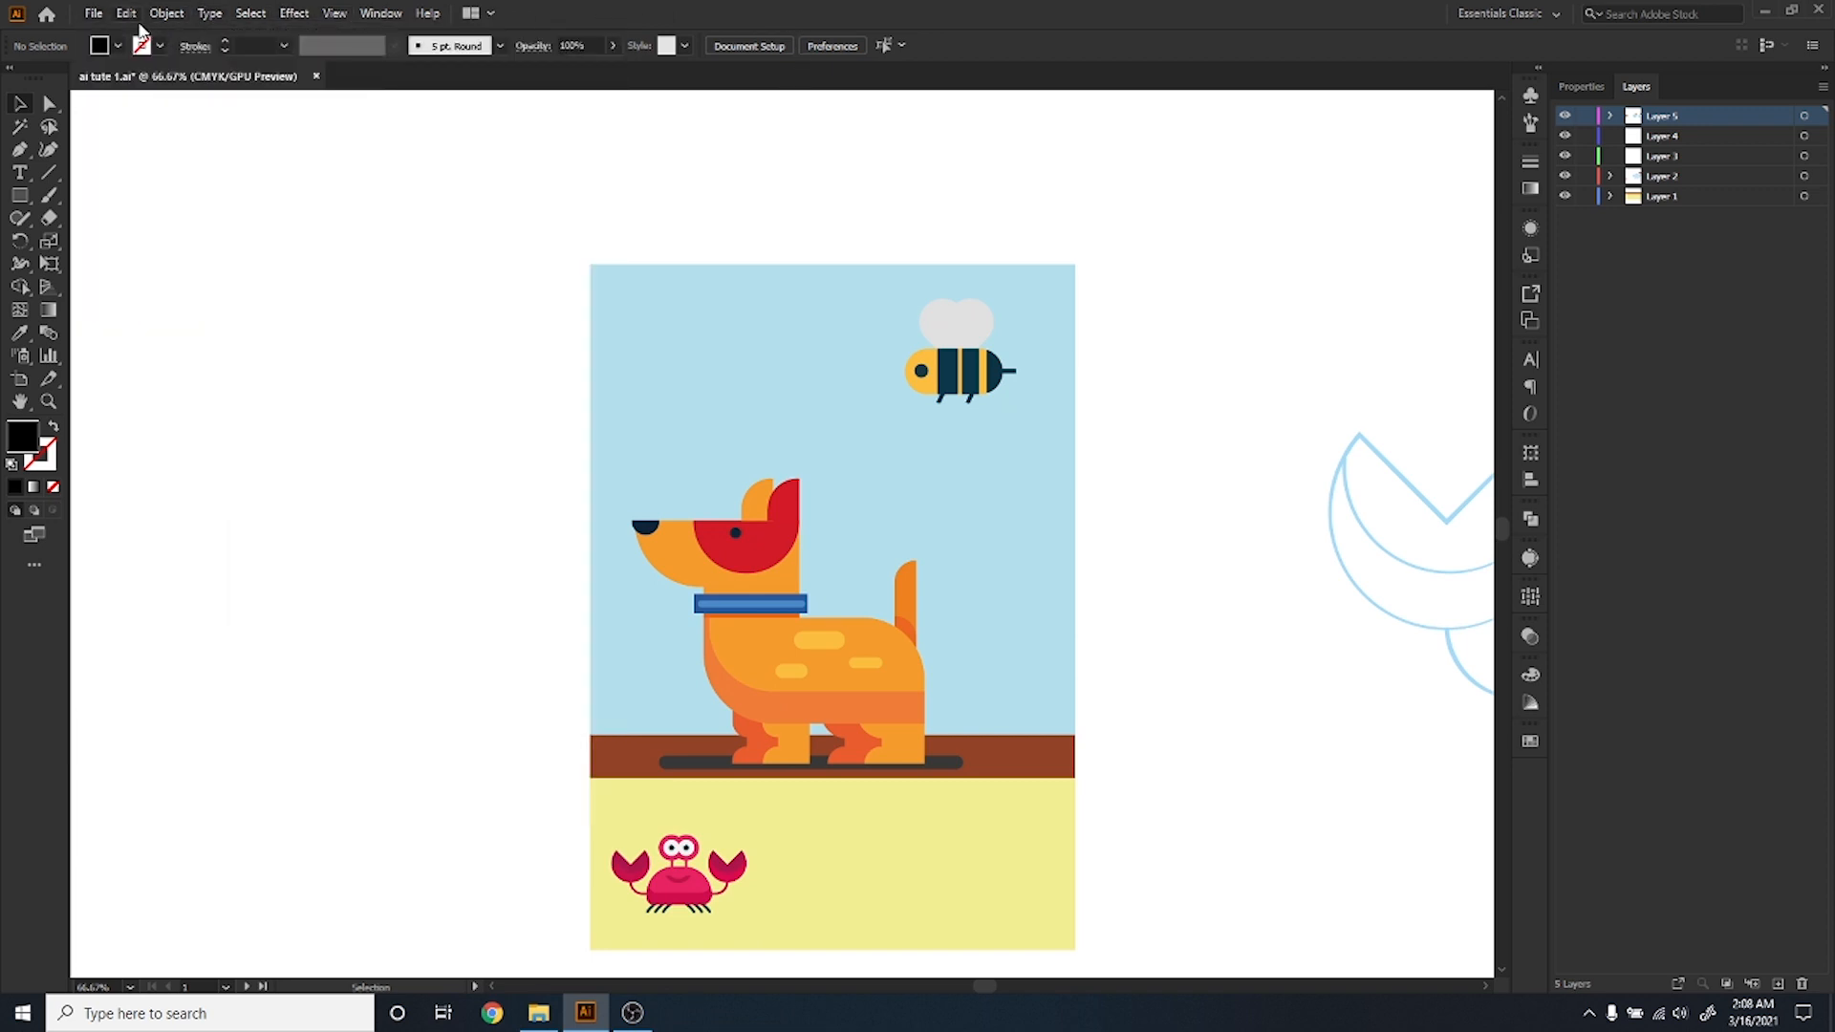
{"action": "left_click", "coordinate": [480, 13]}
{"action": "left_click", "coordinate": [510, 34]}
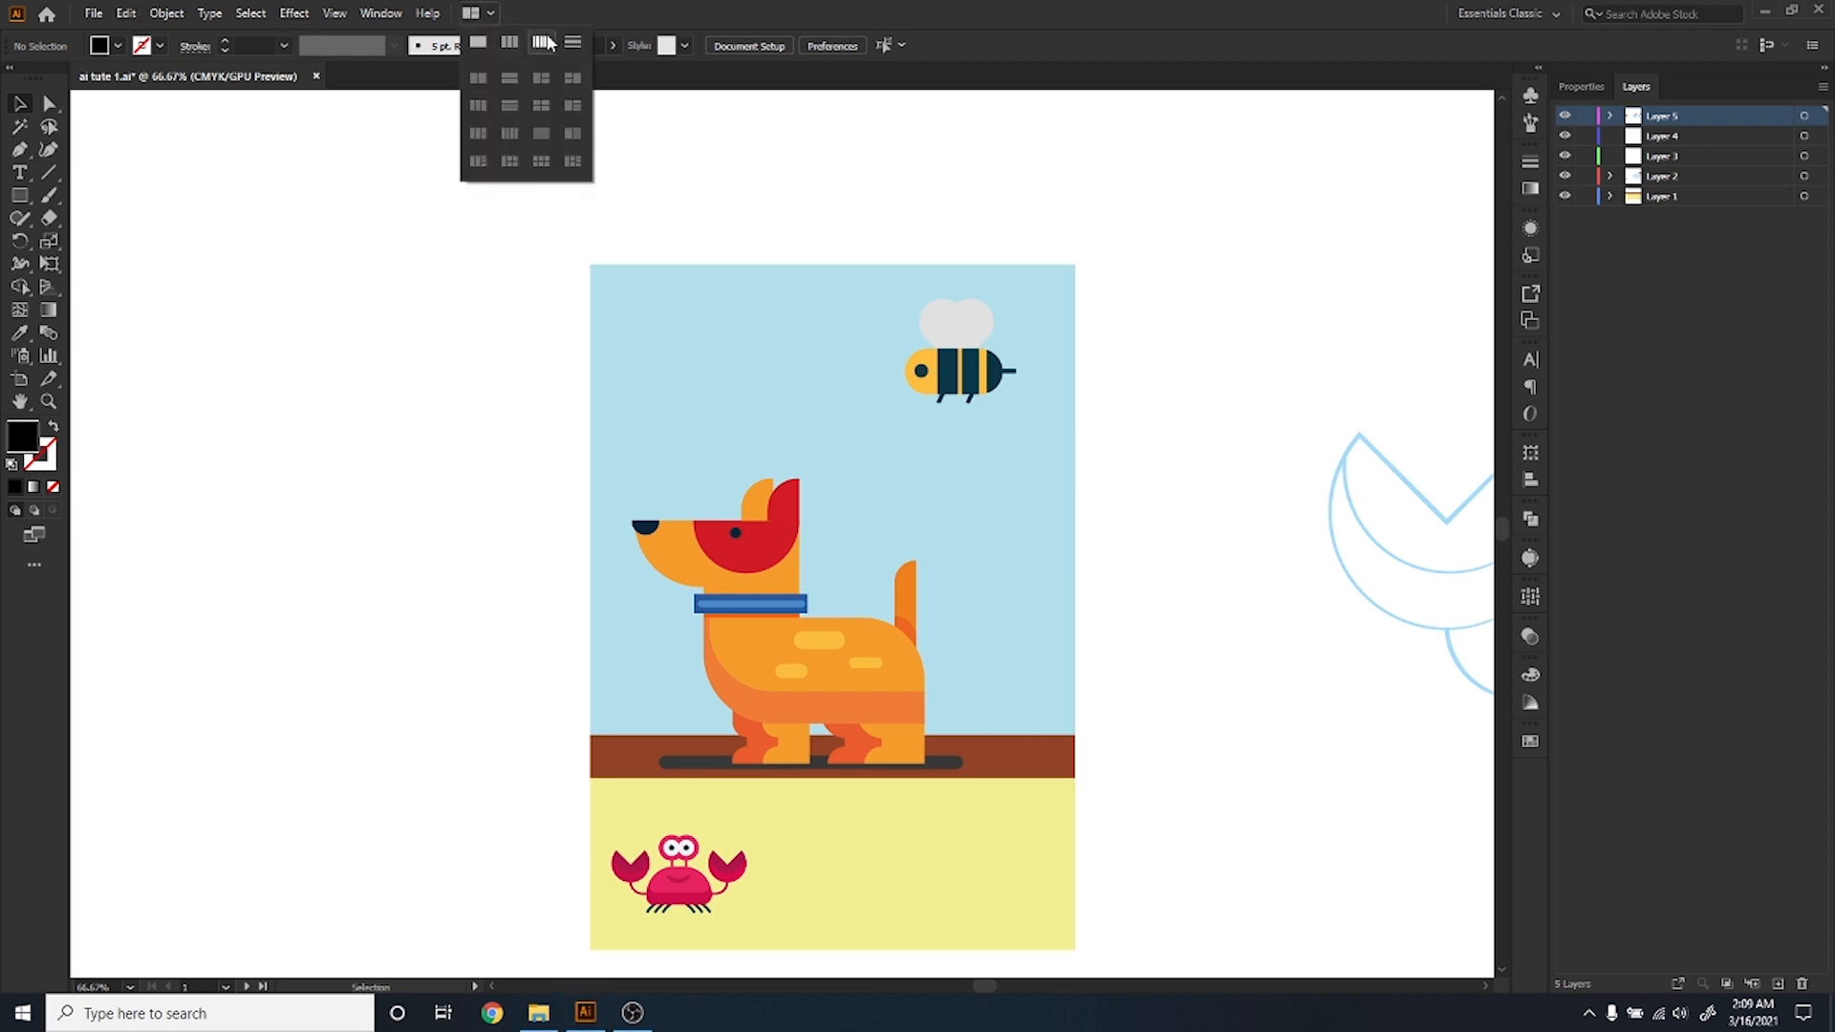
{"action": "left_click", "coordinate": [540, 40]}
{"action": "left_click", "coordinate": [471, 13]}
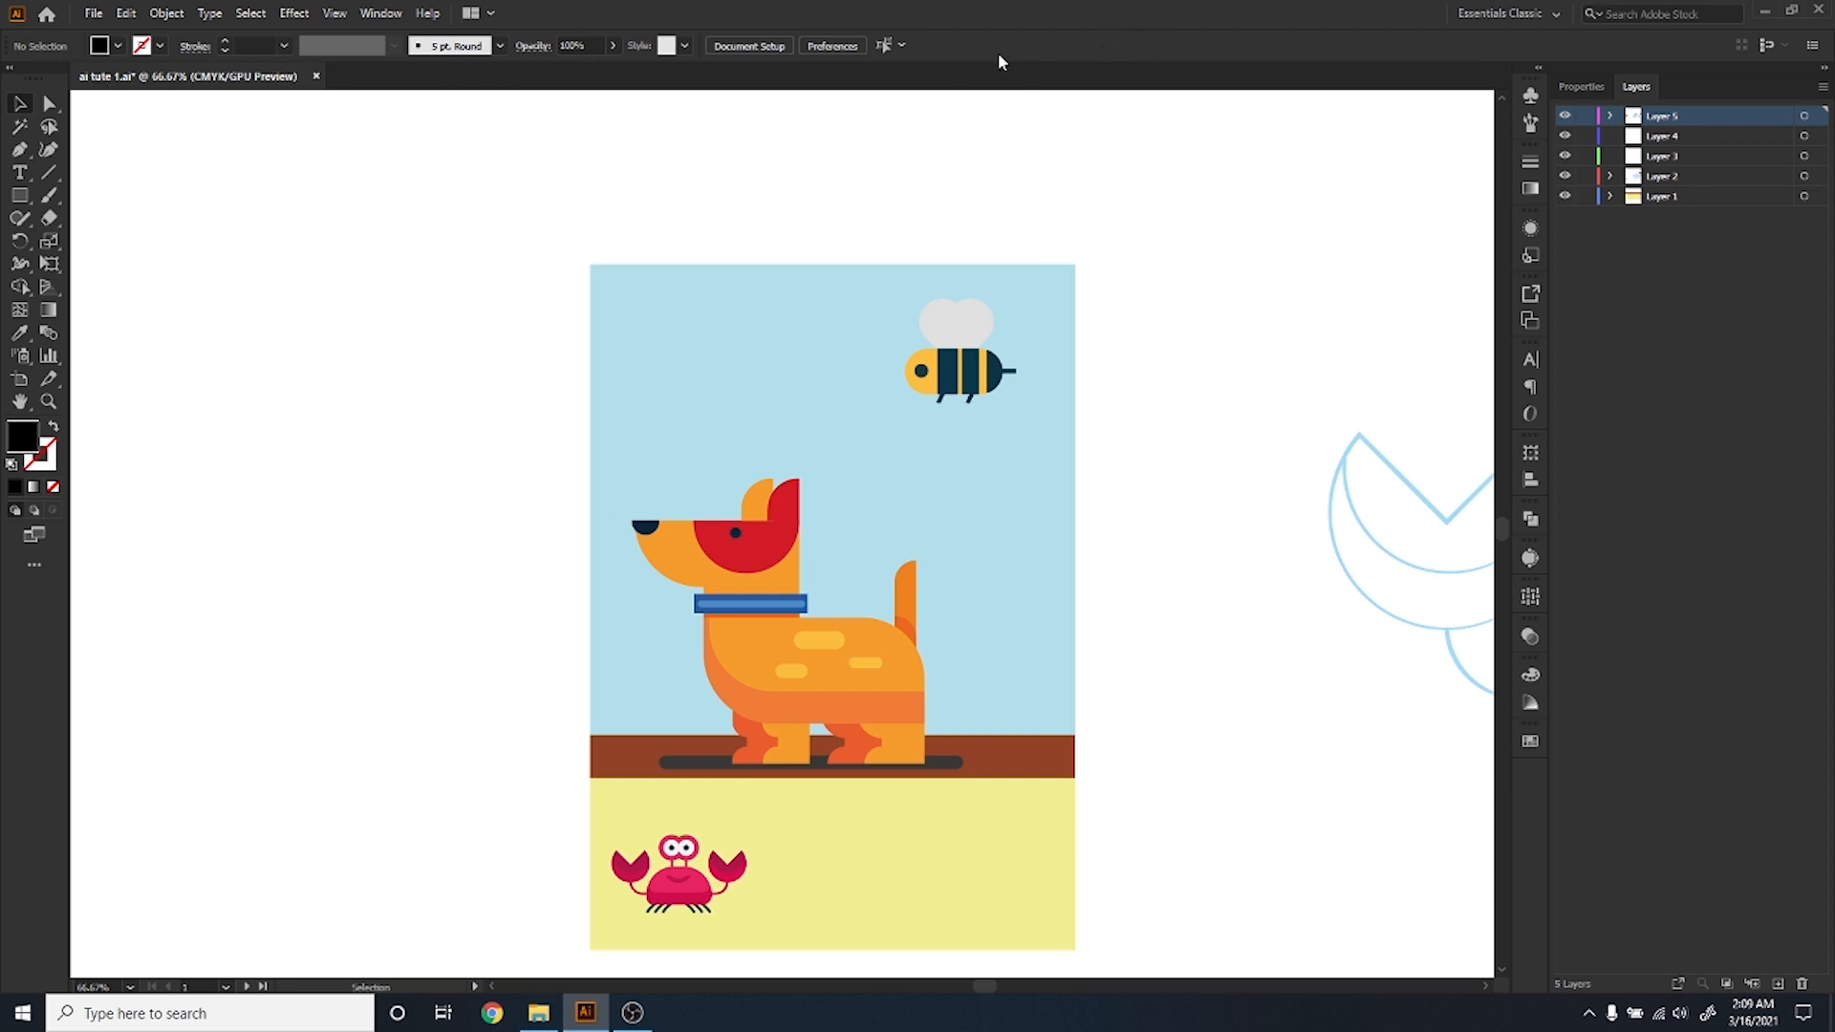
{"action": "left_click", "coordinate": [375, 12]}
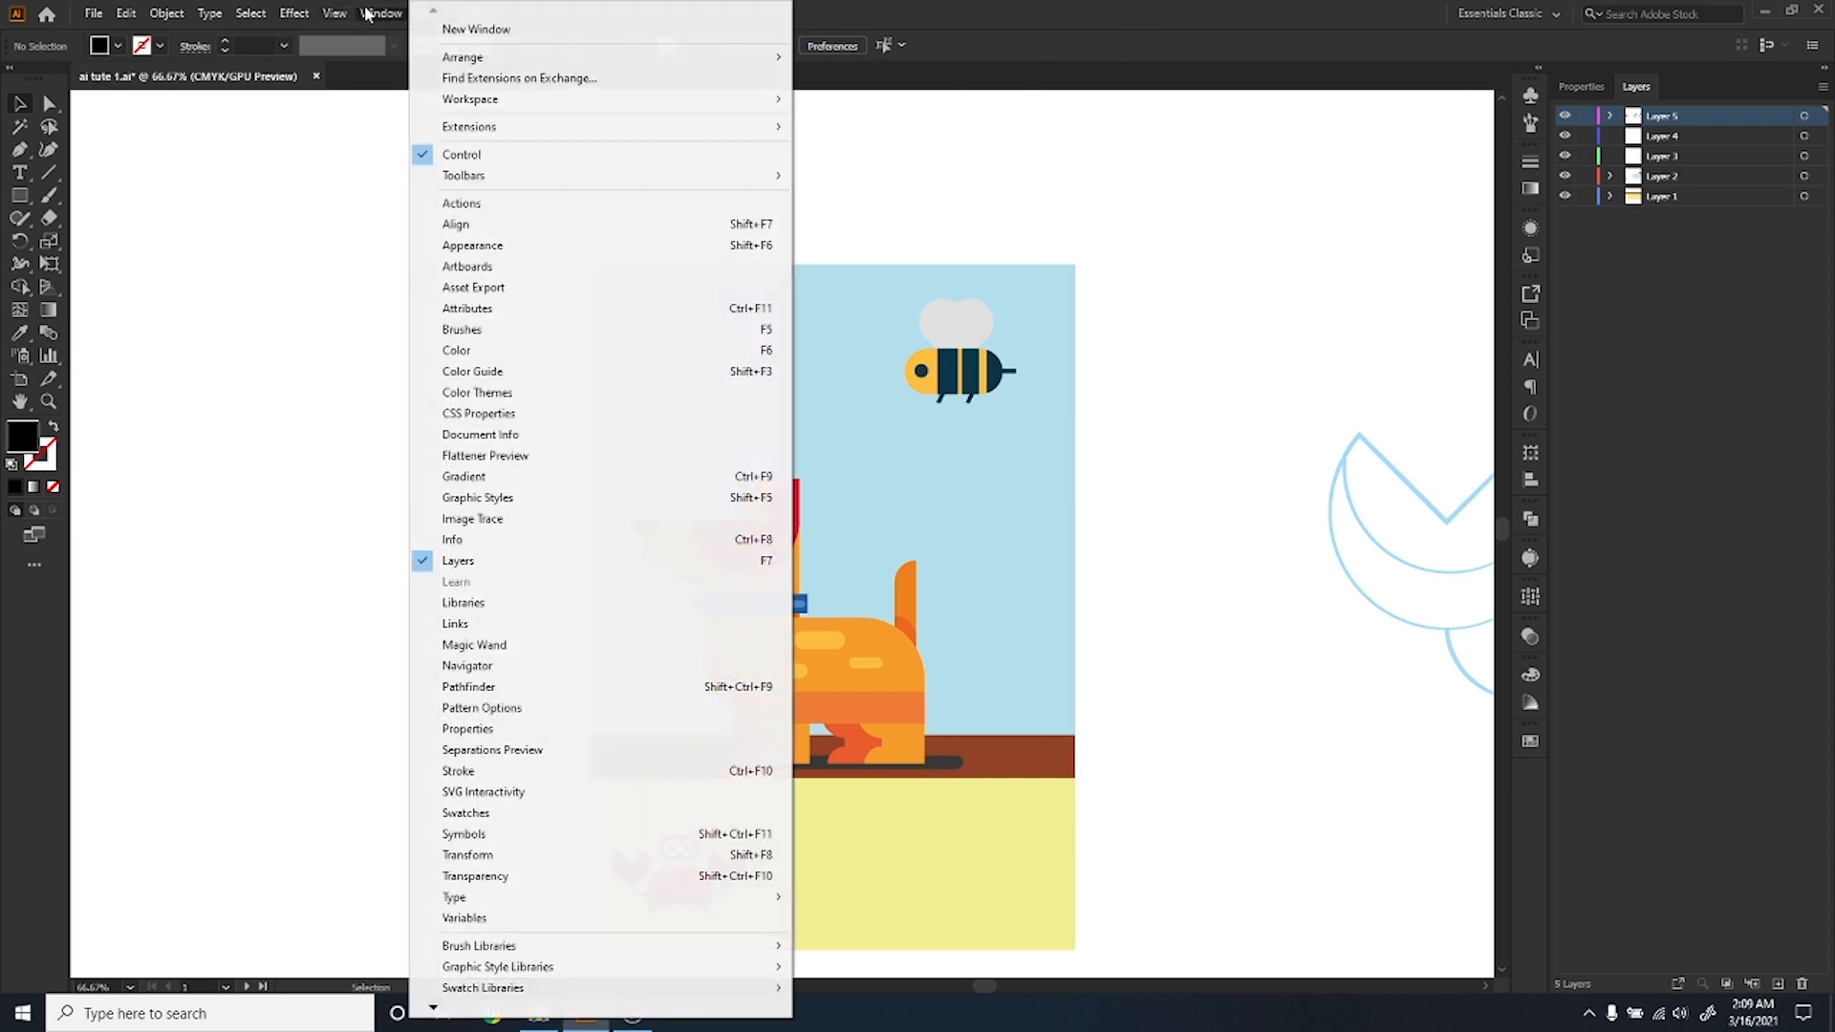
{"action": "left_click", "coordinate": [995, 9]}
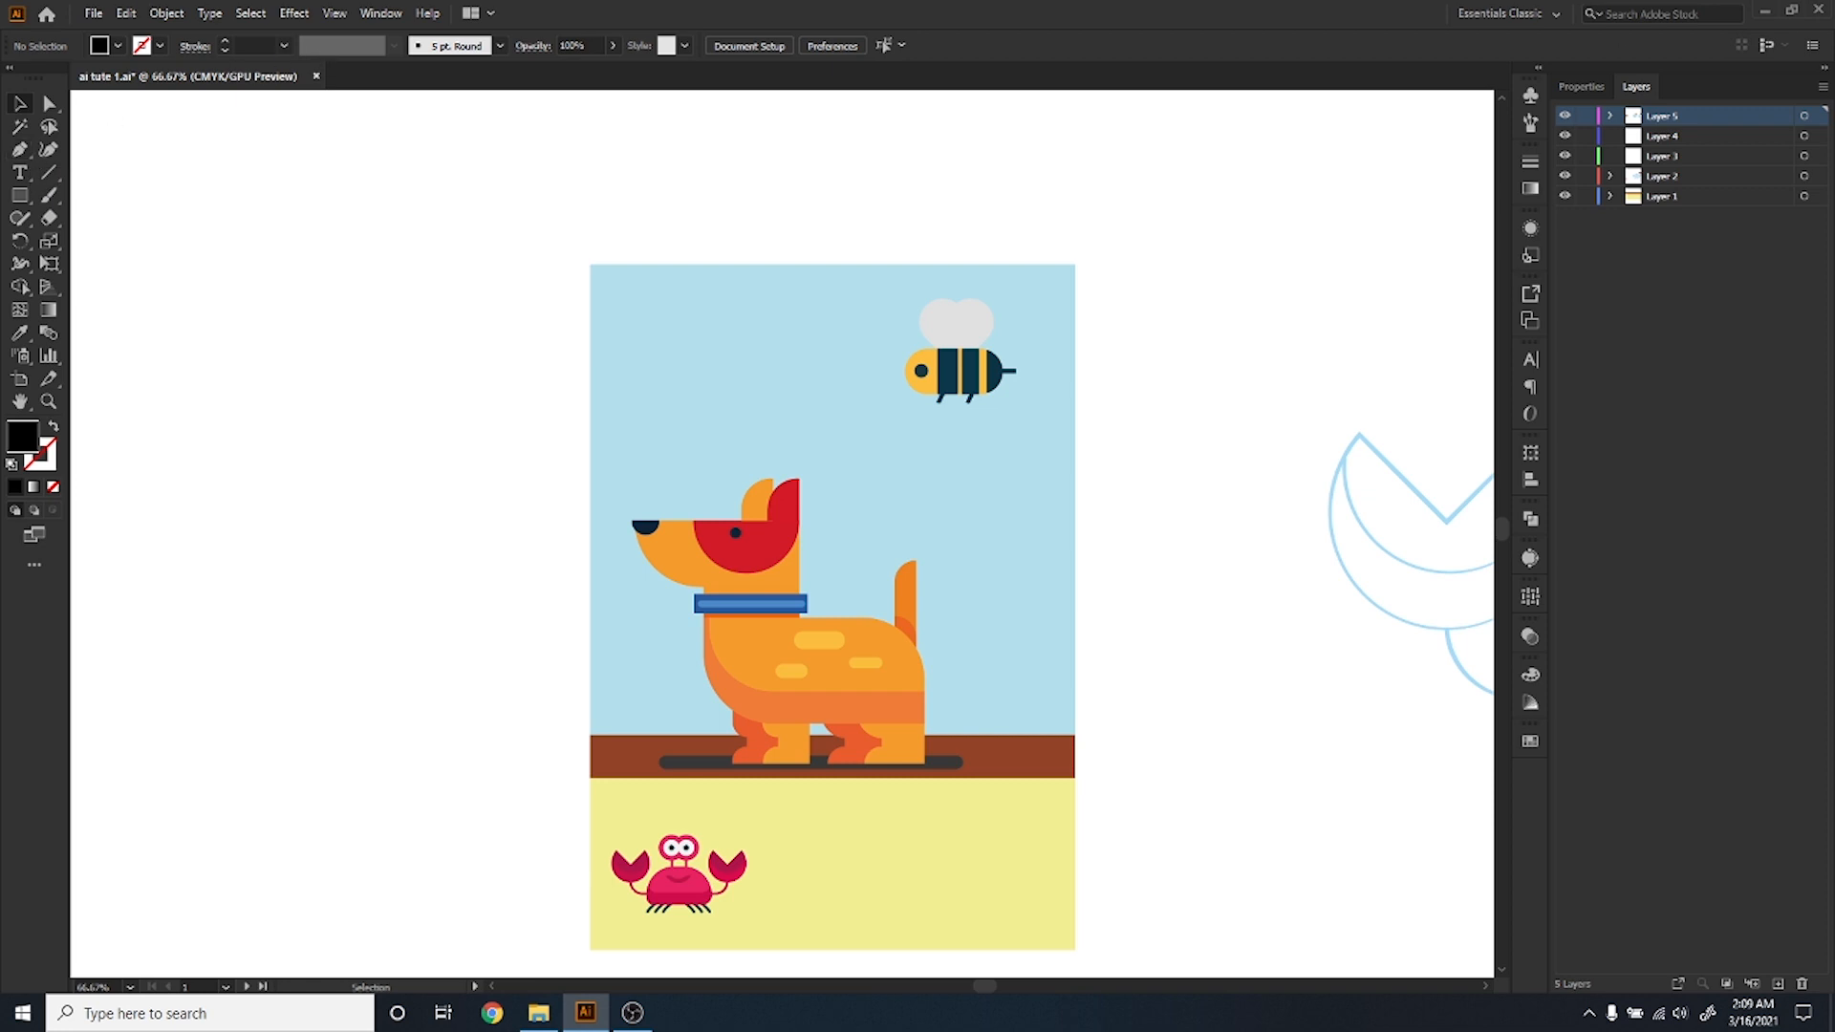
Deselect the active layer and examine the blue crab outline sketch beside the artboard.
{"action": "left_click", "coordinate": [1691, 355]}
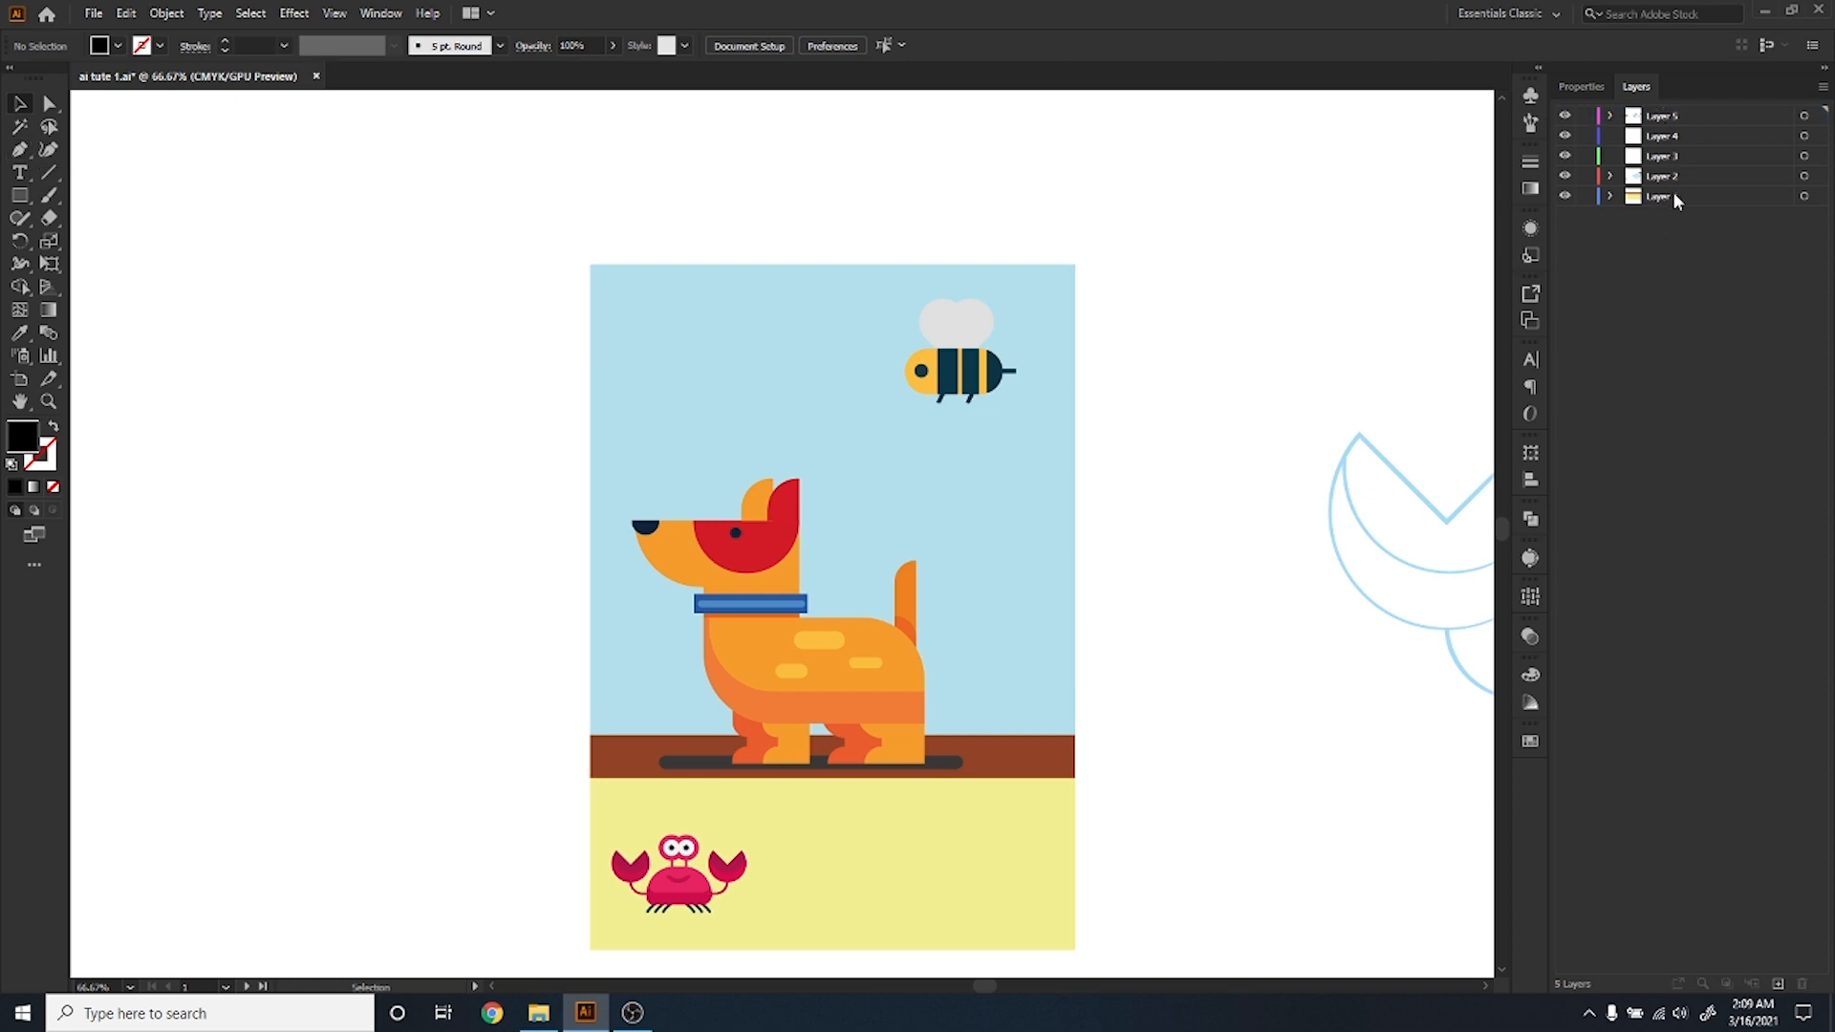
{"action": "scroll", "coordinate": [547, 572], "scroll_direction": "down", "scroll_amount": 1}
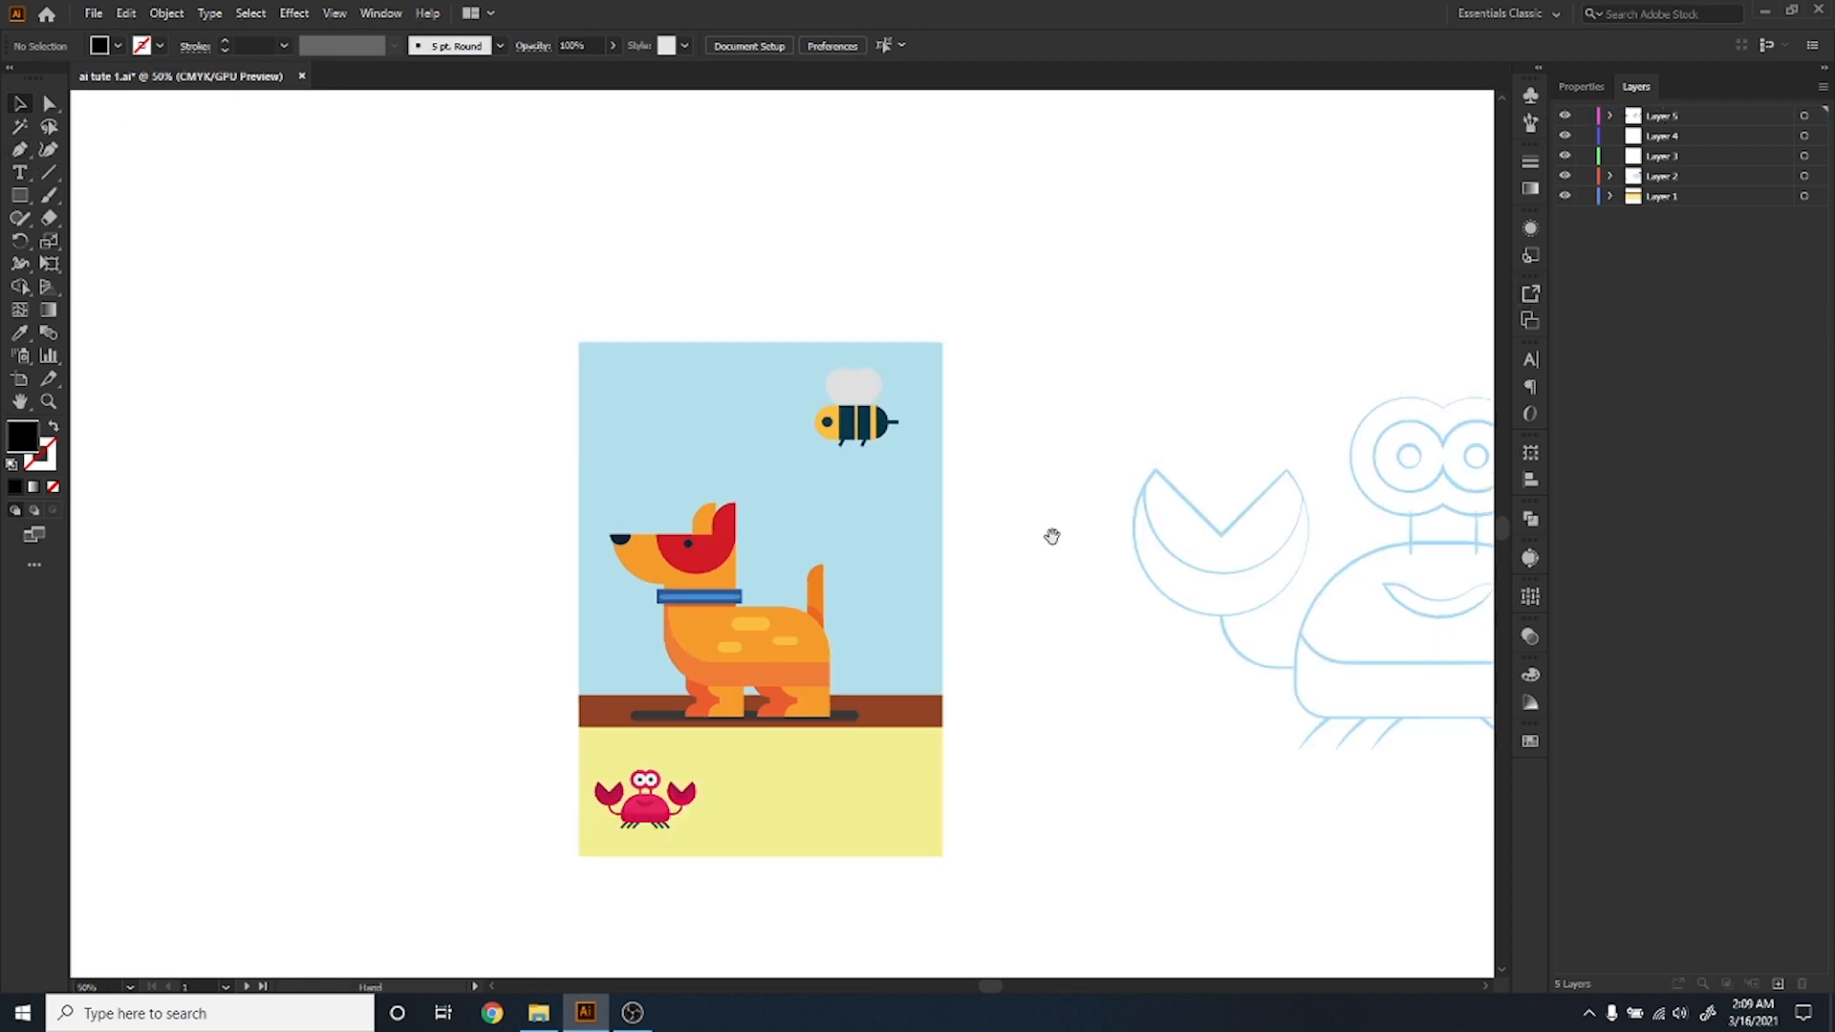
{"action": "left_click_drag", "start_coordinate": [1052, 532], "coordinate": [791, 561]}
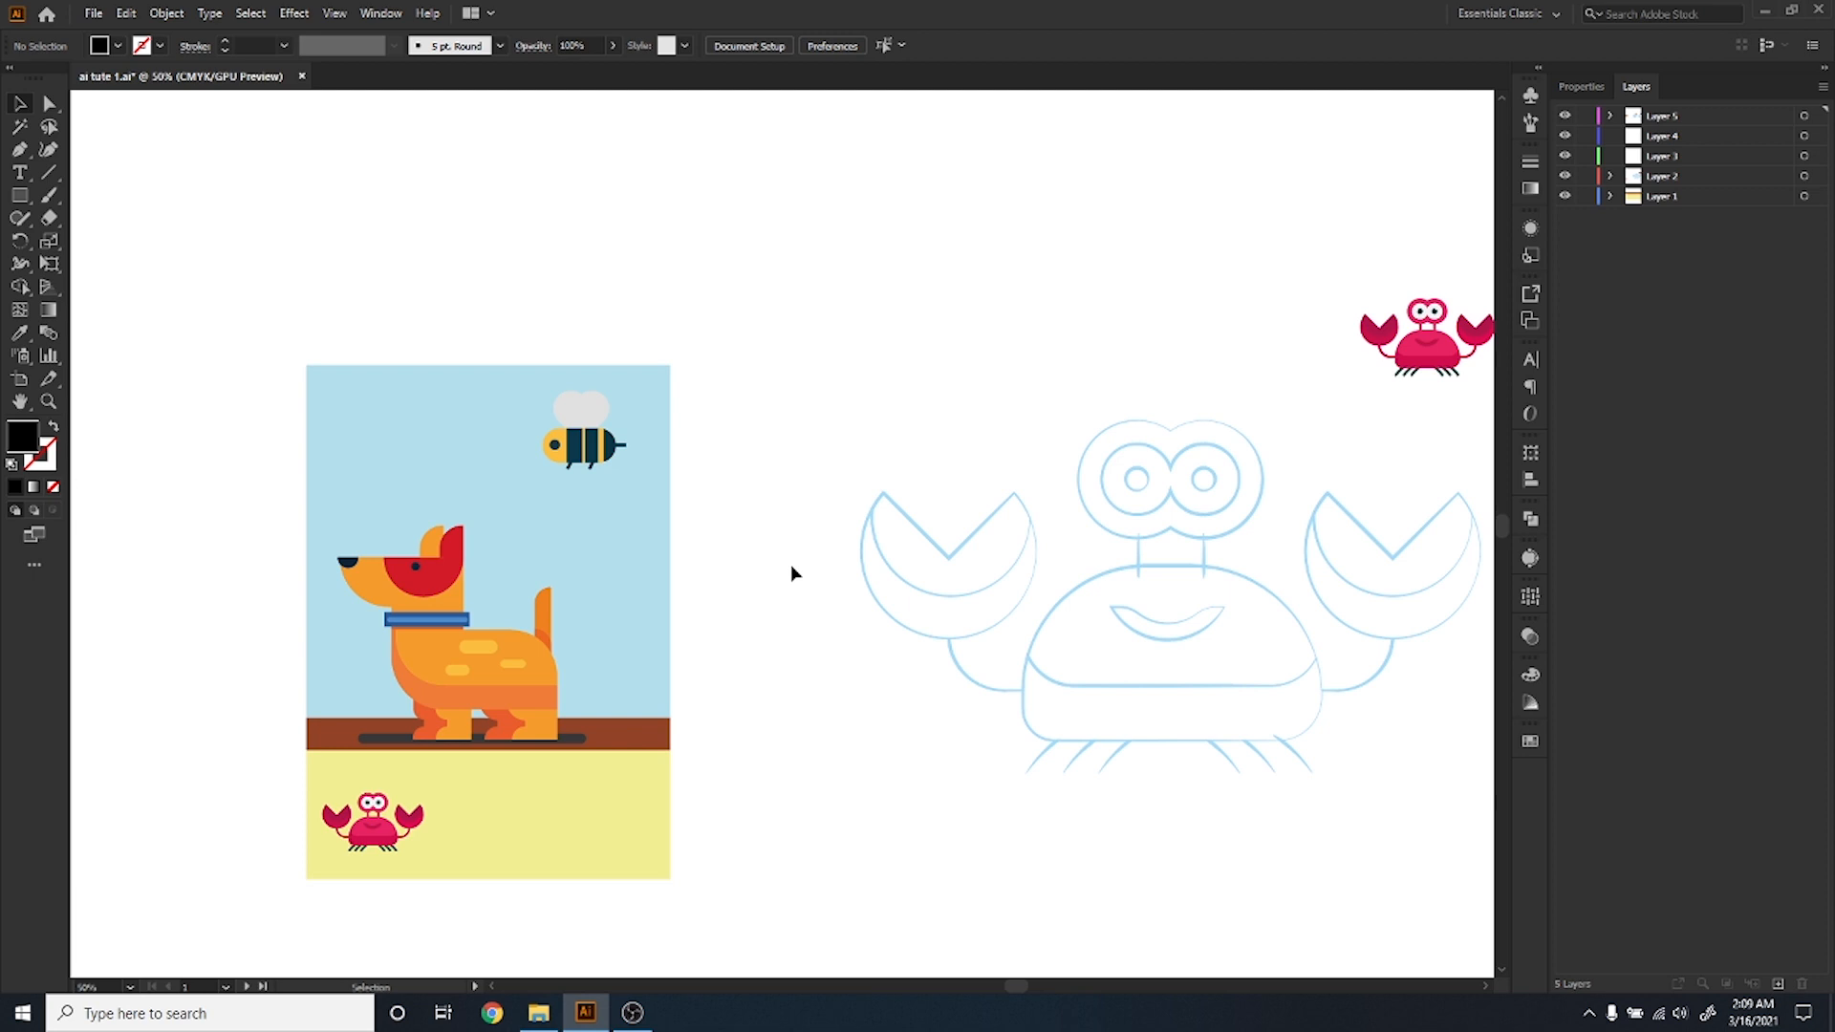
Review the document's properties and return to the list of layers.
{"action": "left_click", "coordinate": [1582, 86]}
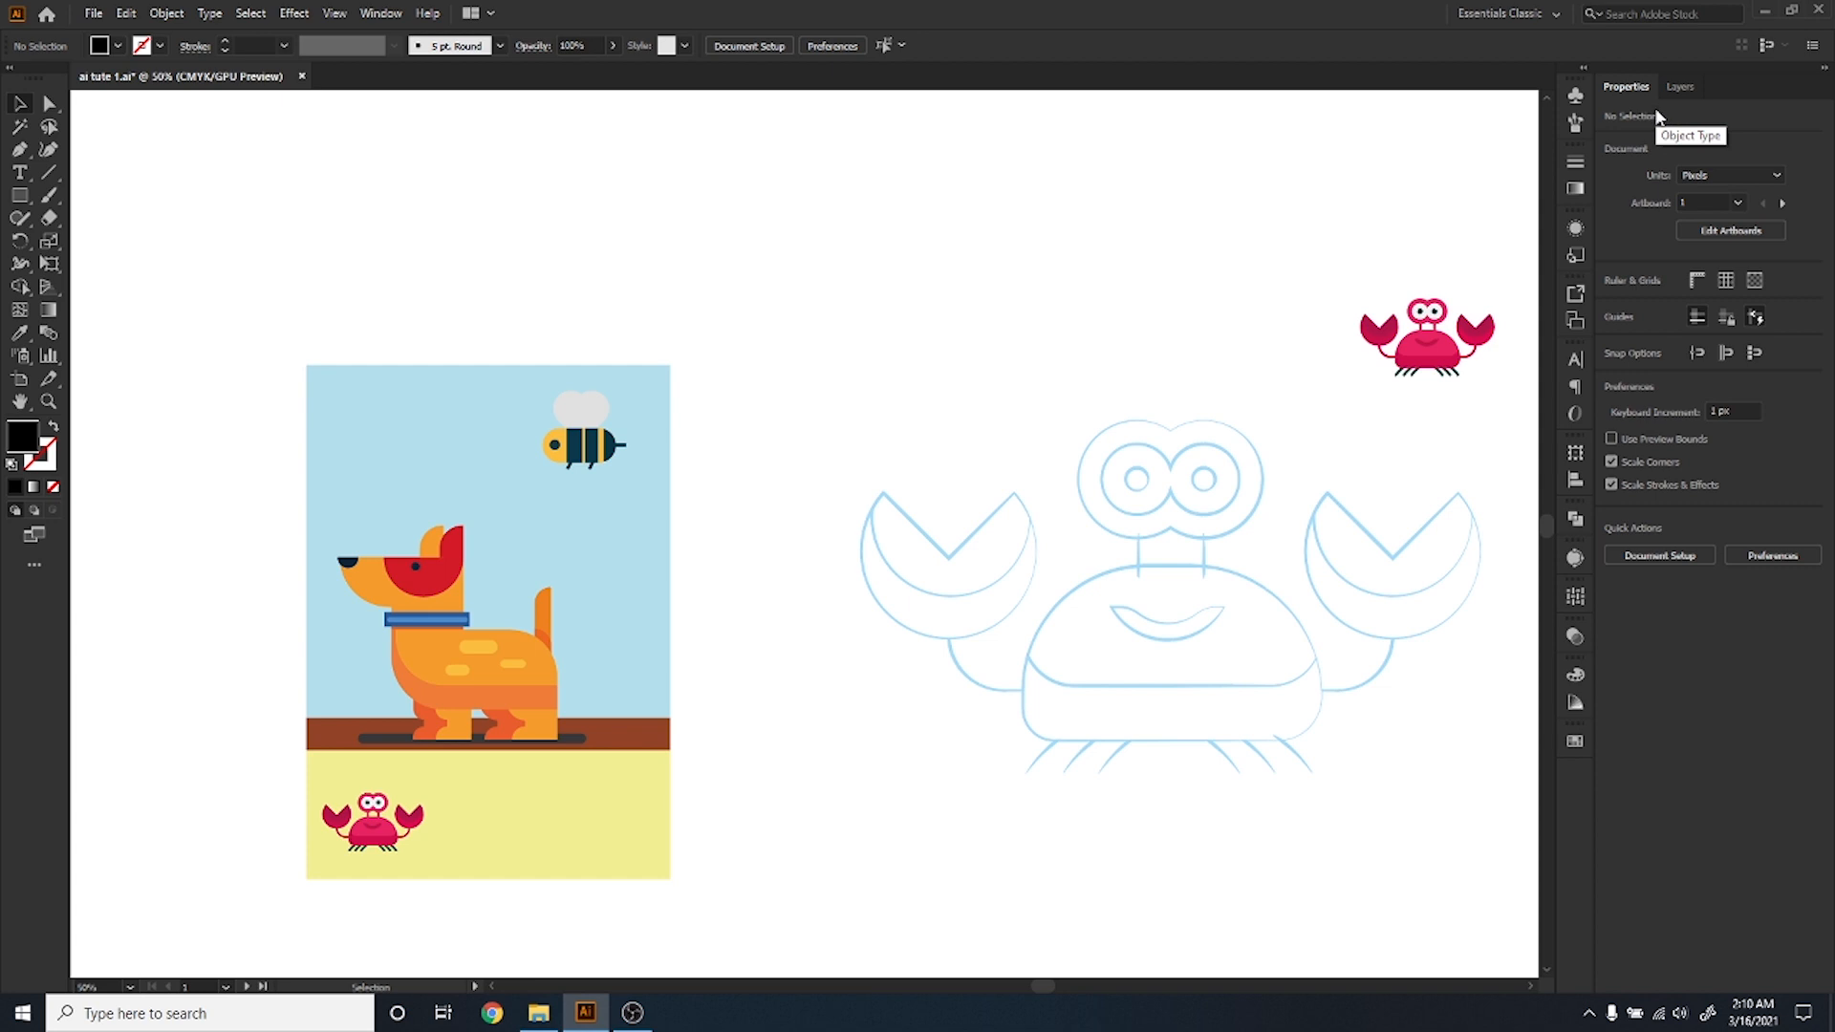
{"action": "left_click", "coordinate": [1675, 87]}
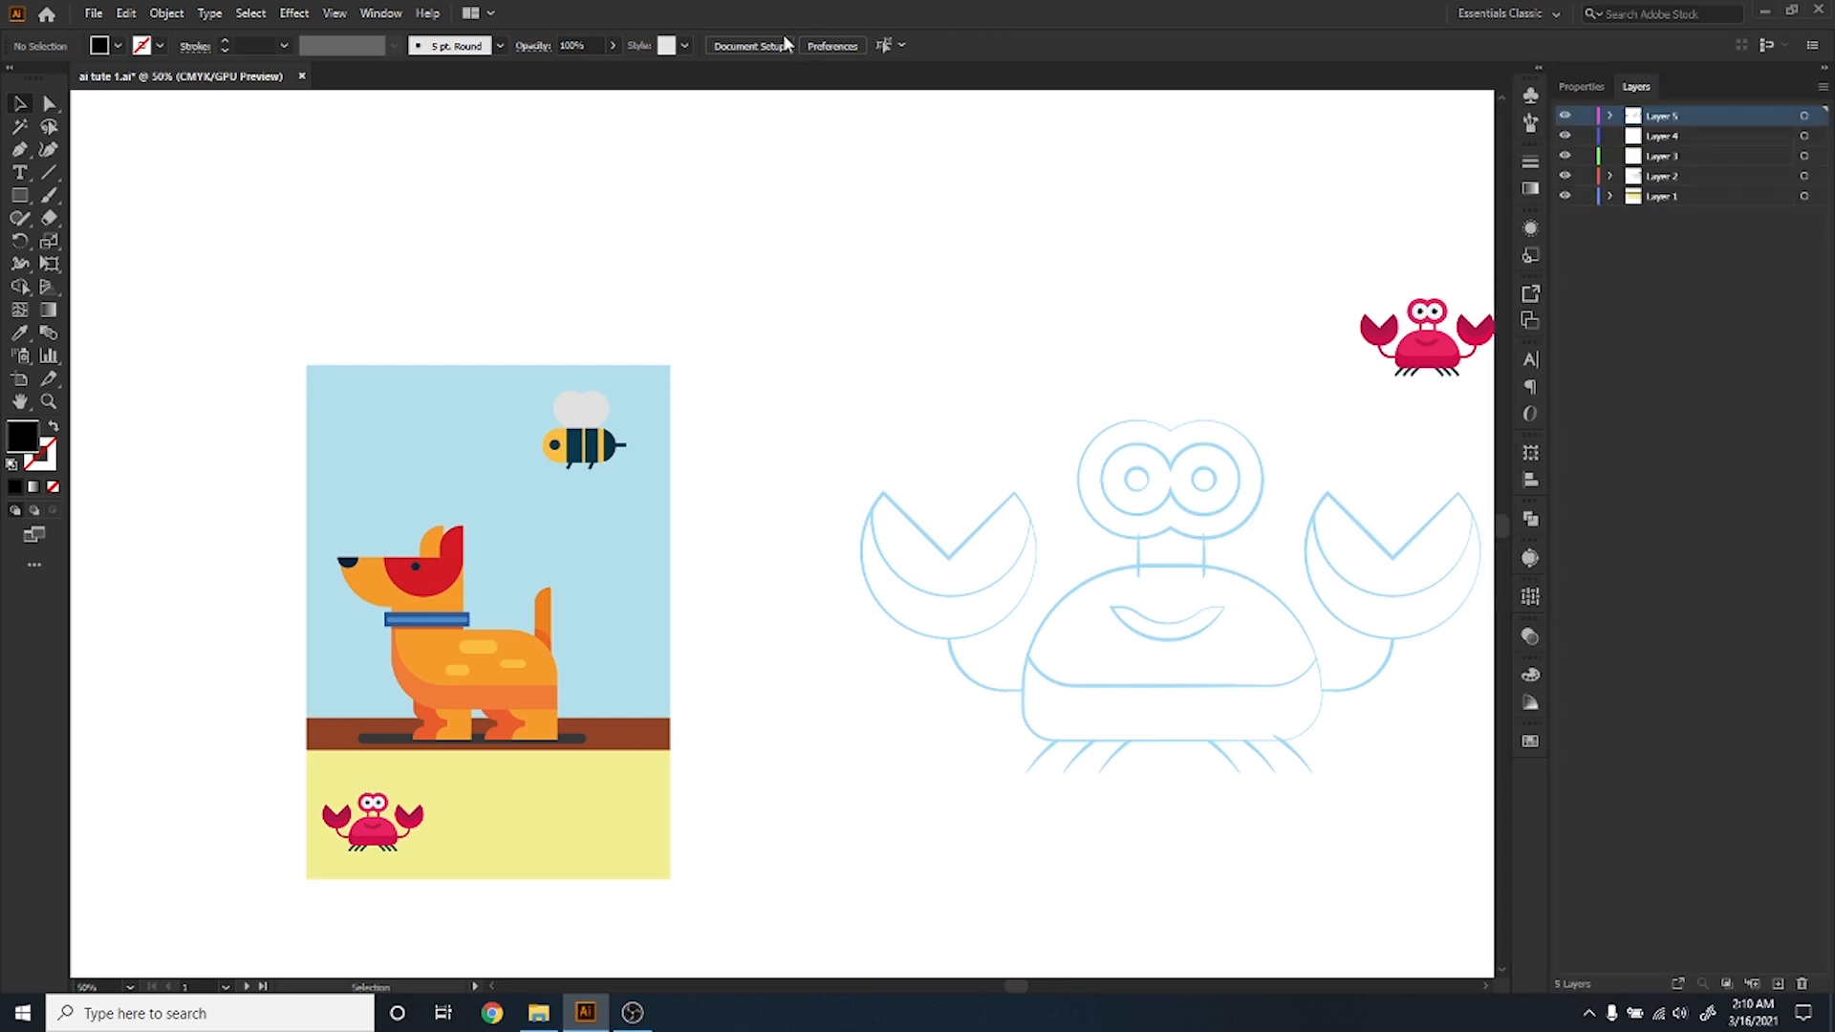
{"action": "left_click", "coordinate": [380, 13]}
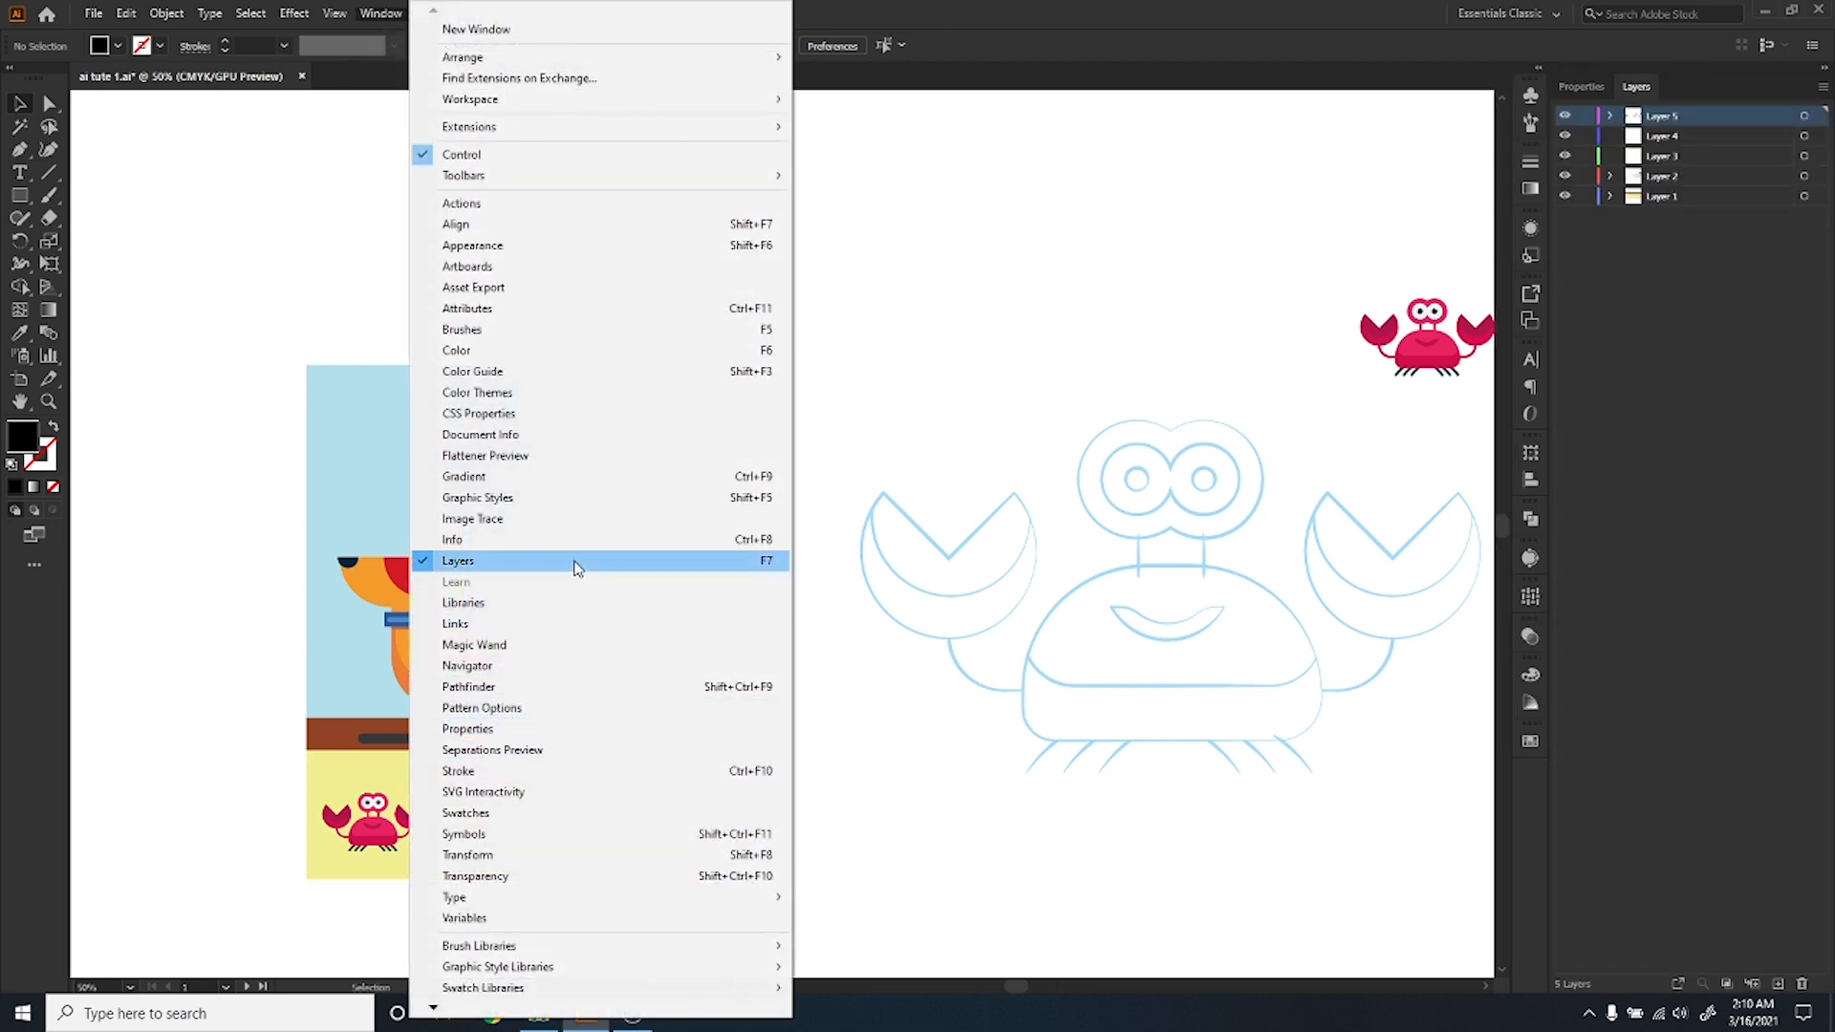
{"action": "left_click", "coordinate": [1036, 412]}
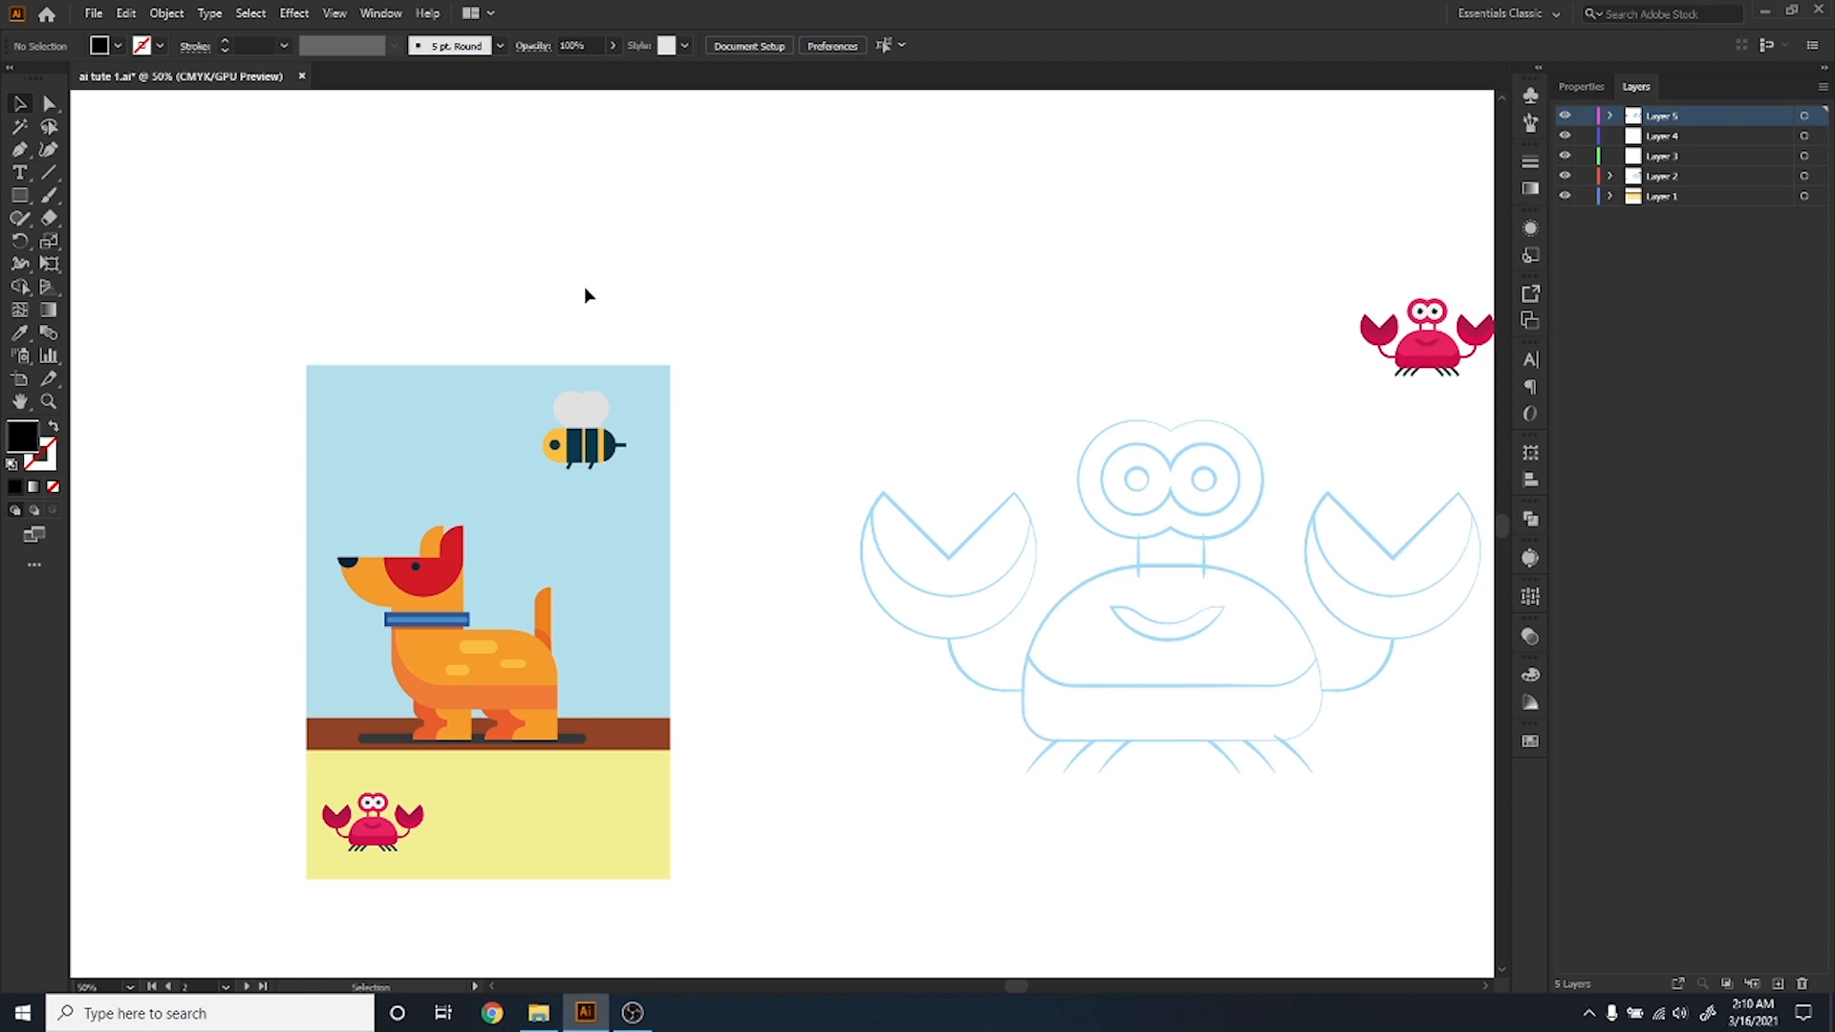
{"action": "left_click", "coordinate": [23, 201]}
{"action": "left_click", "coordinate": [25, 203]}
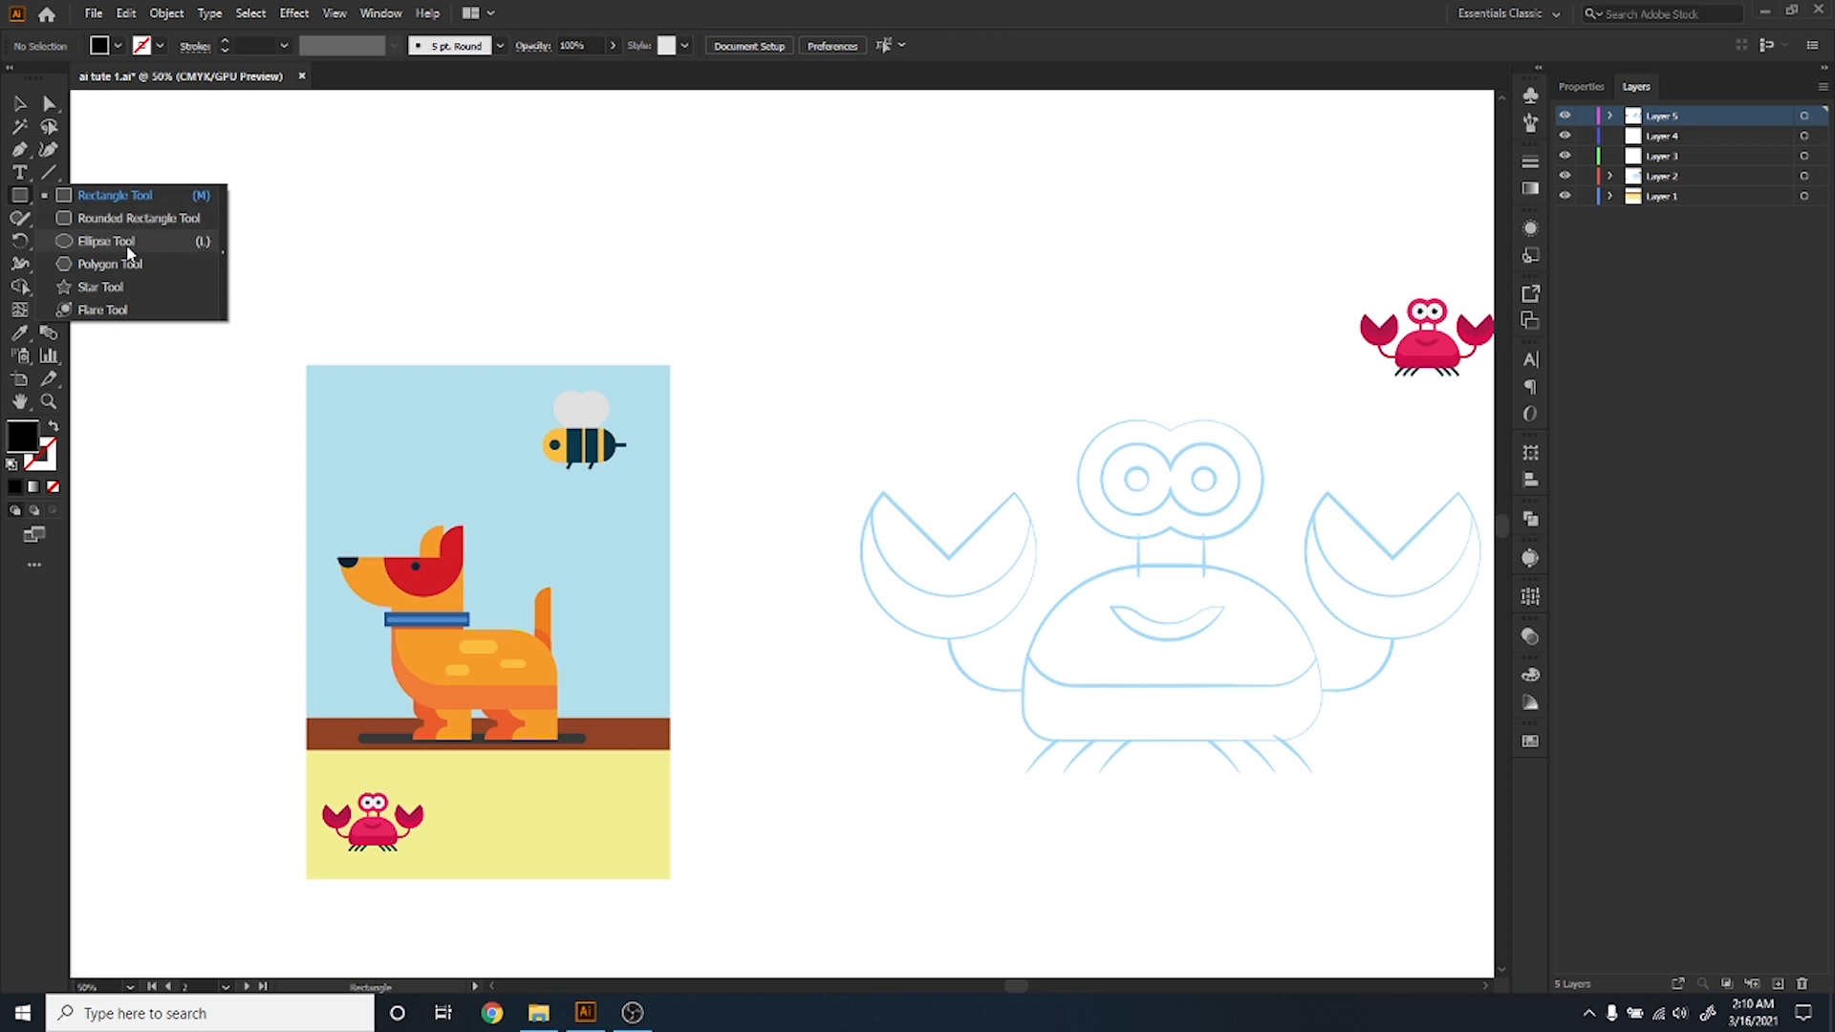
{"action": "left_click", "coordinate": [152, 194]}
{"action": "left_click", "coordinate": [172, 160]}
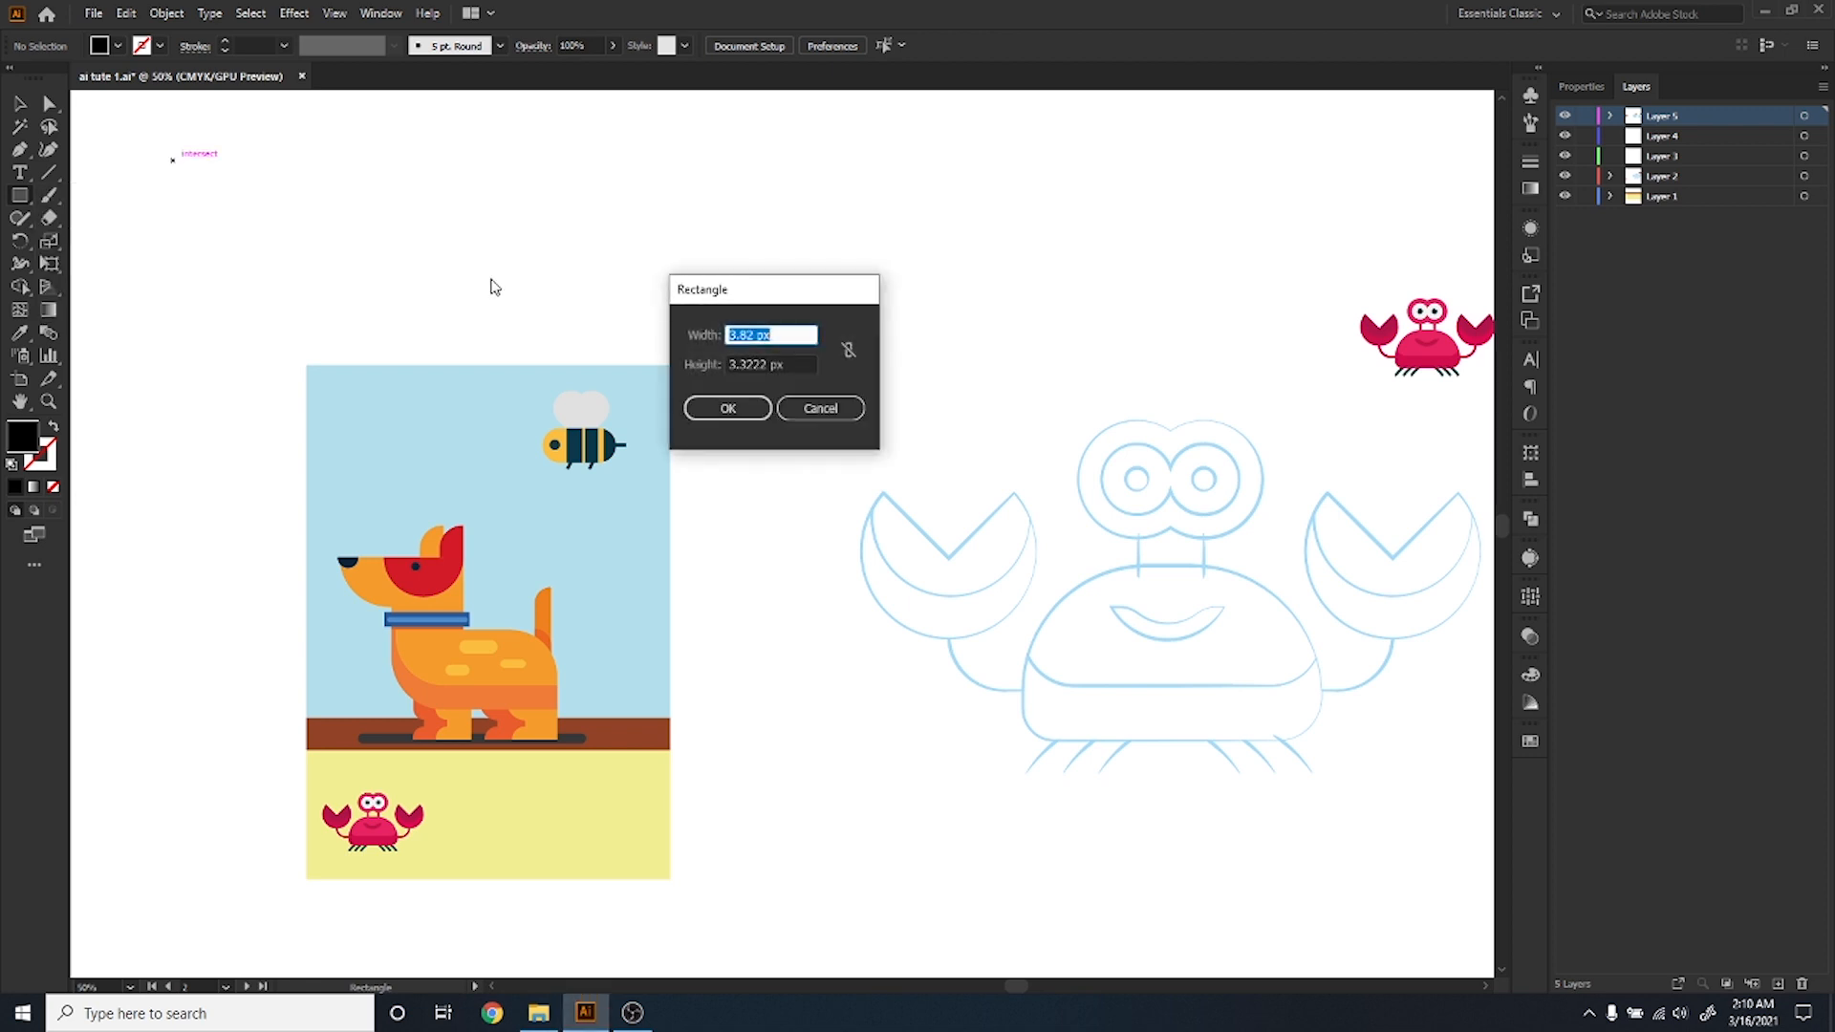
{"action": "left_click", "coordinate": [832, 416]}
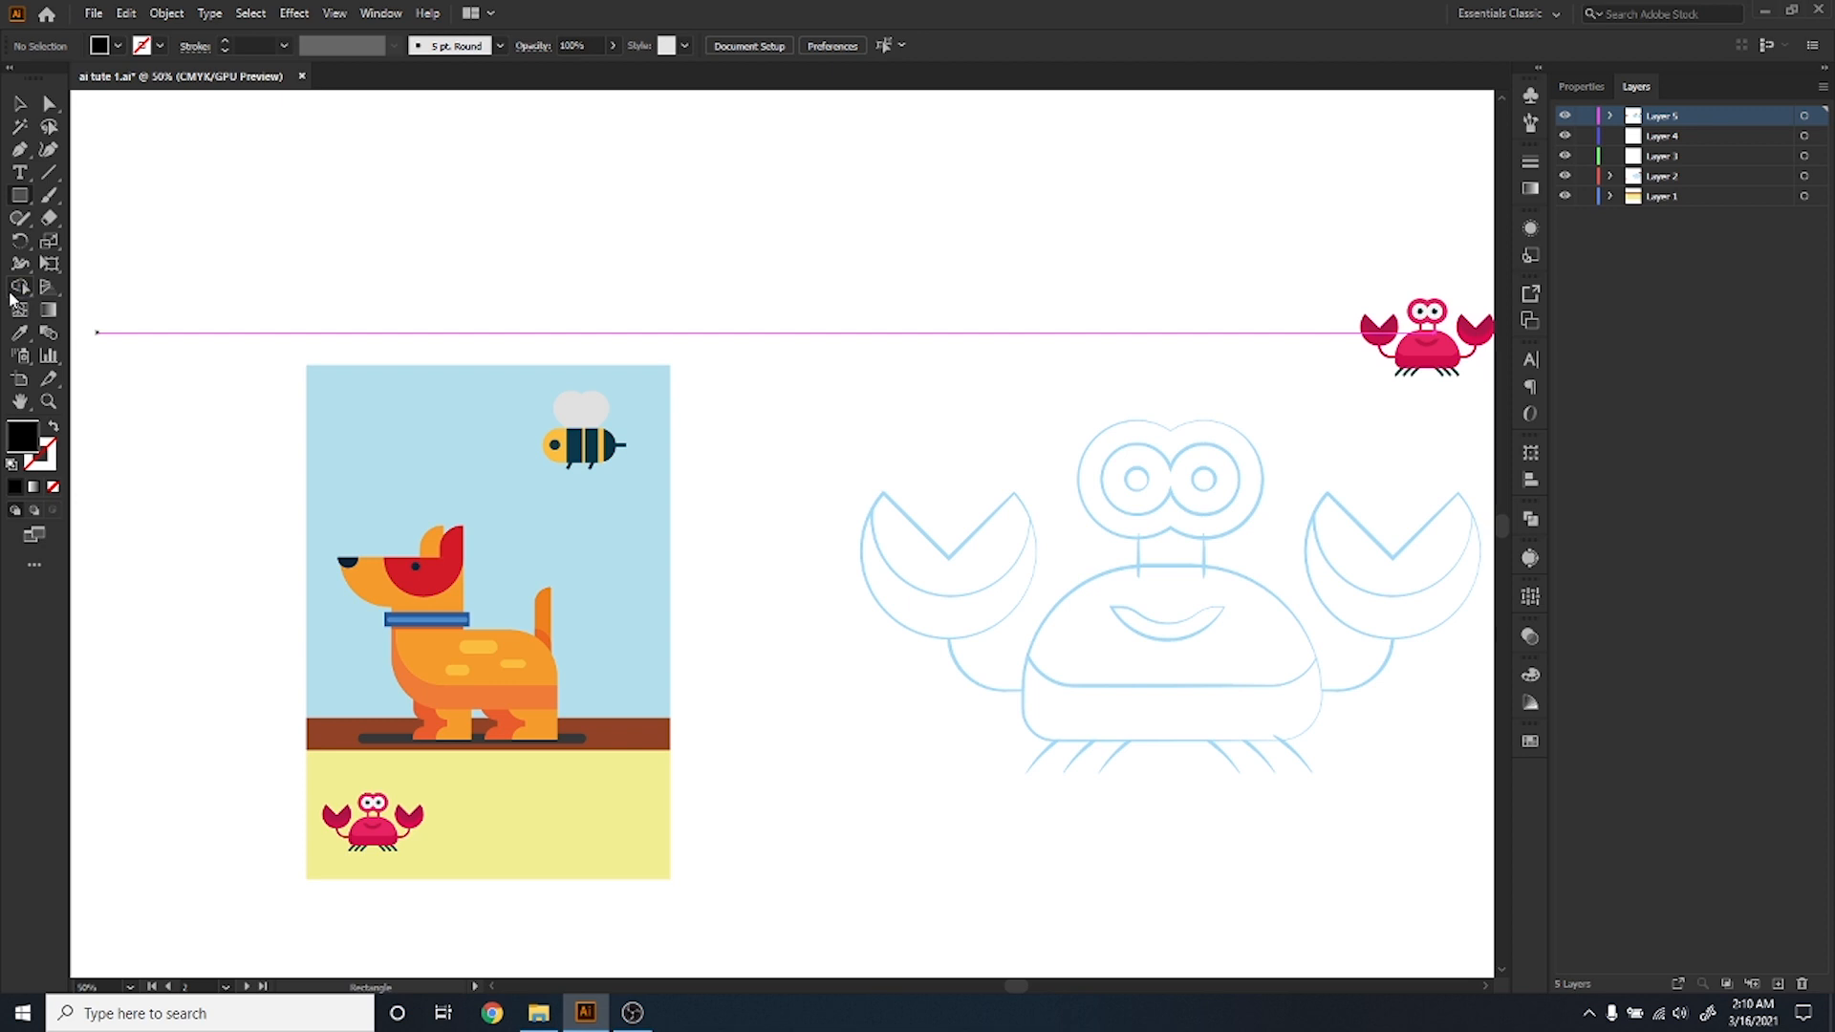
Review the available Pathfinder shape modes and operations.
{"action": "left_click", "coordinate": [1536, 521]}
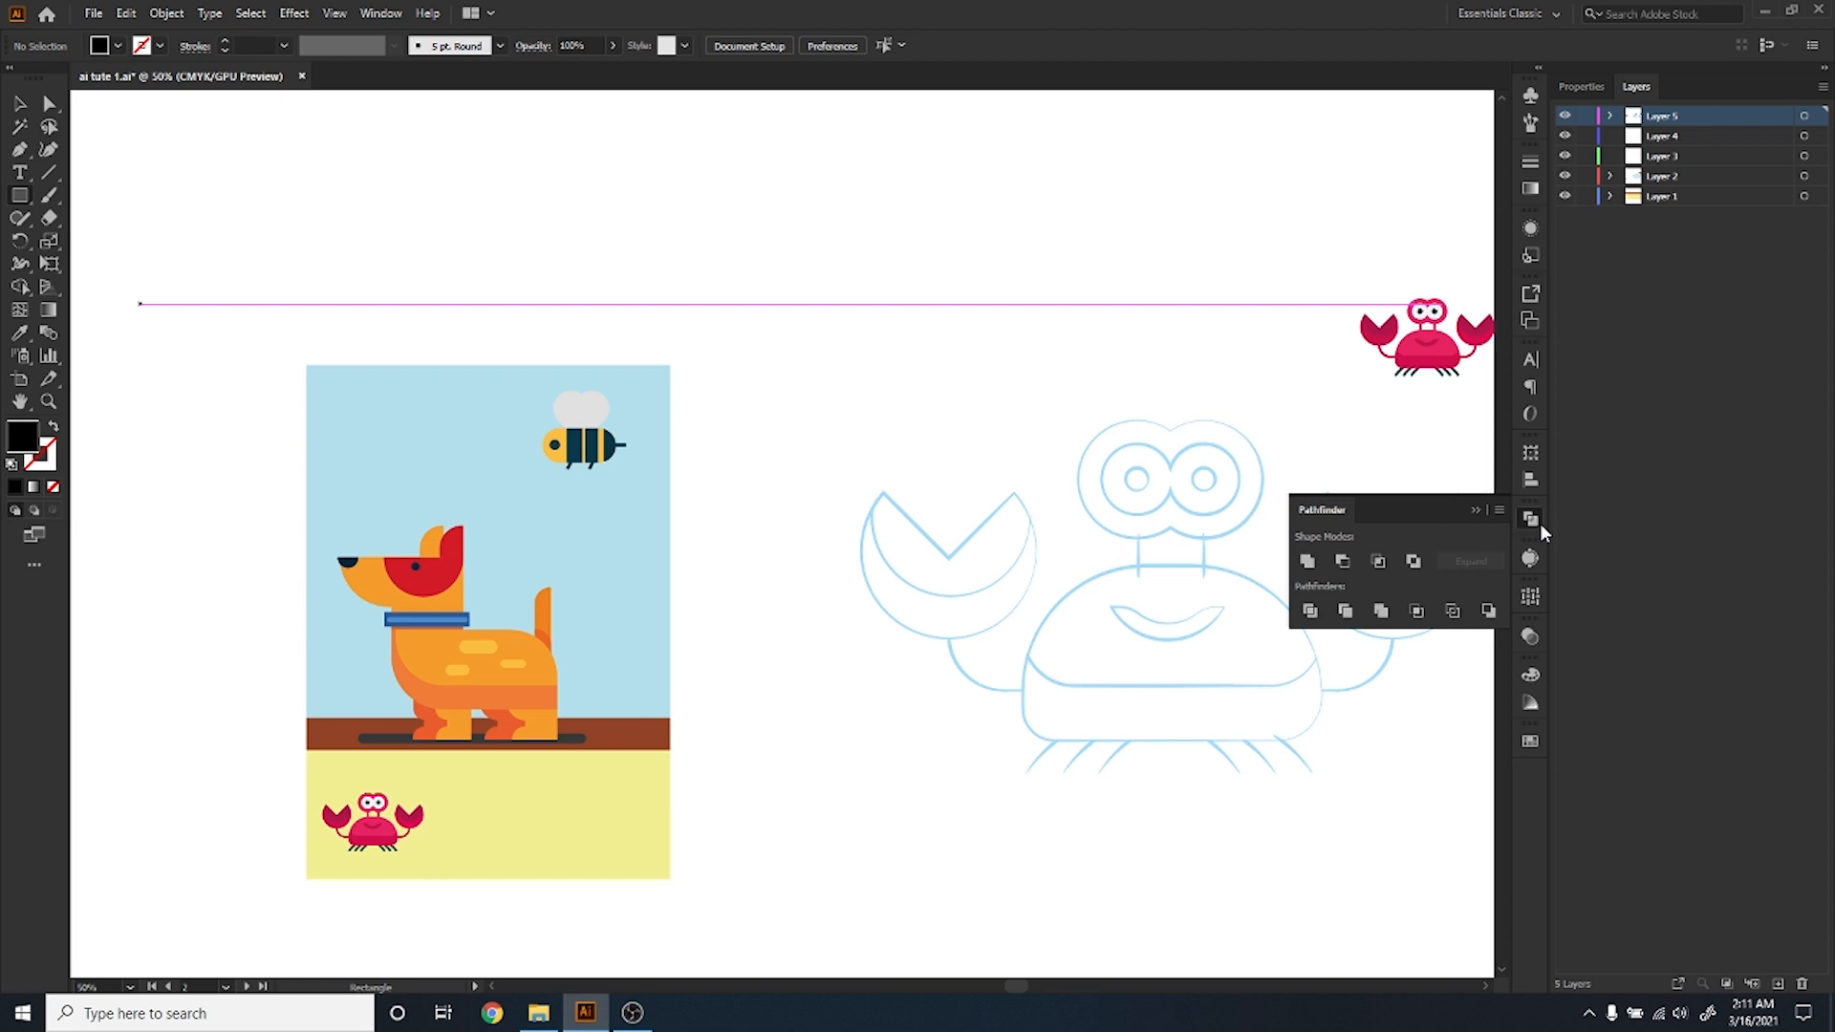
{"action": "left_click", "coordinate": [1528, 524]}
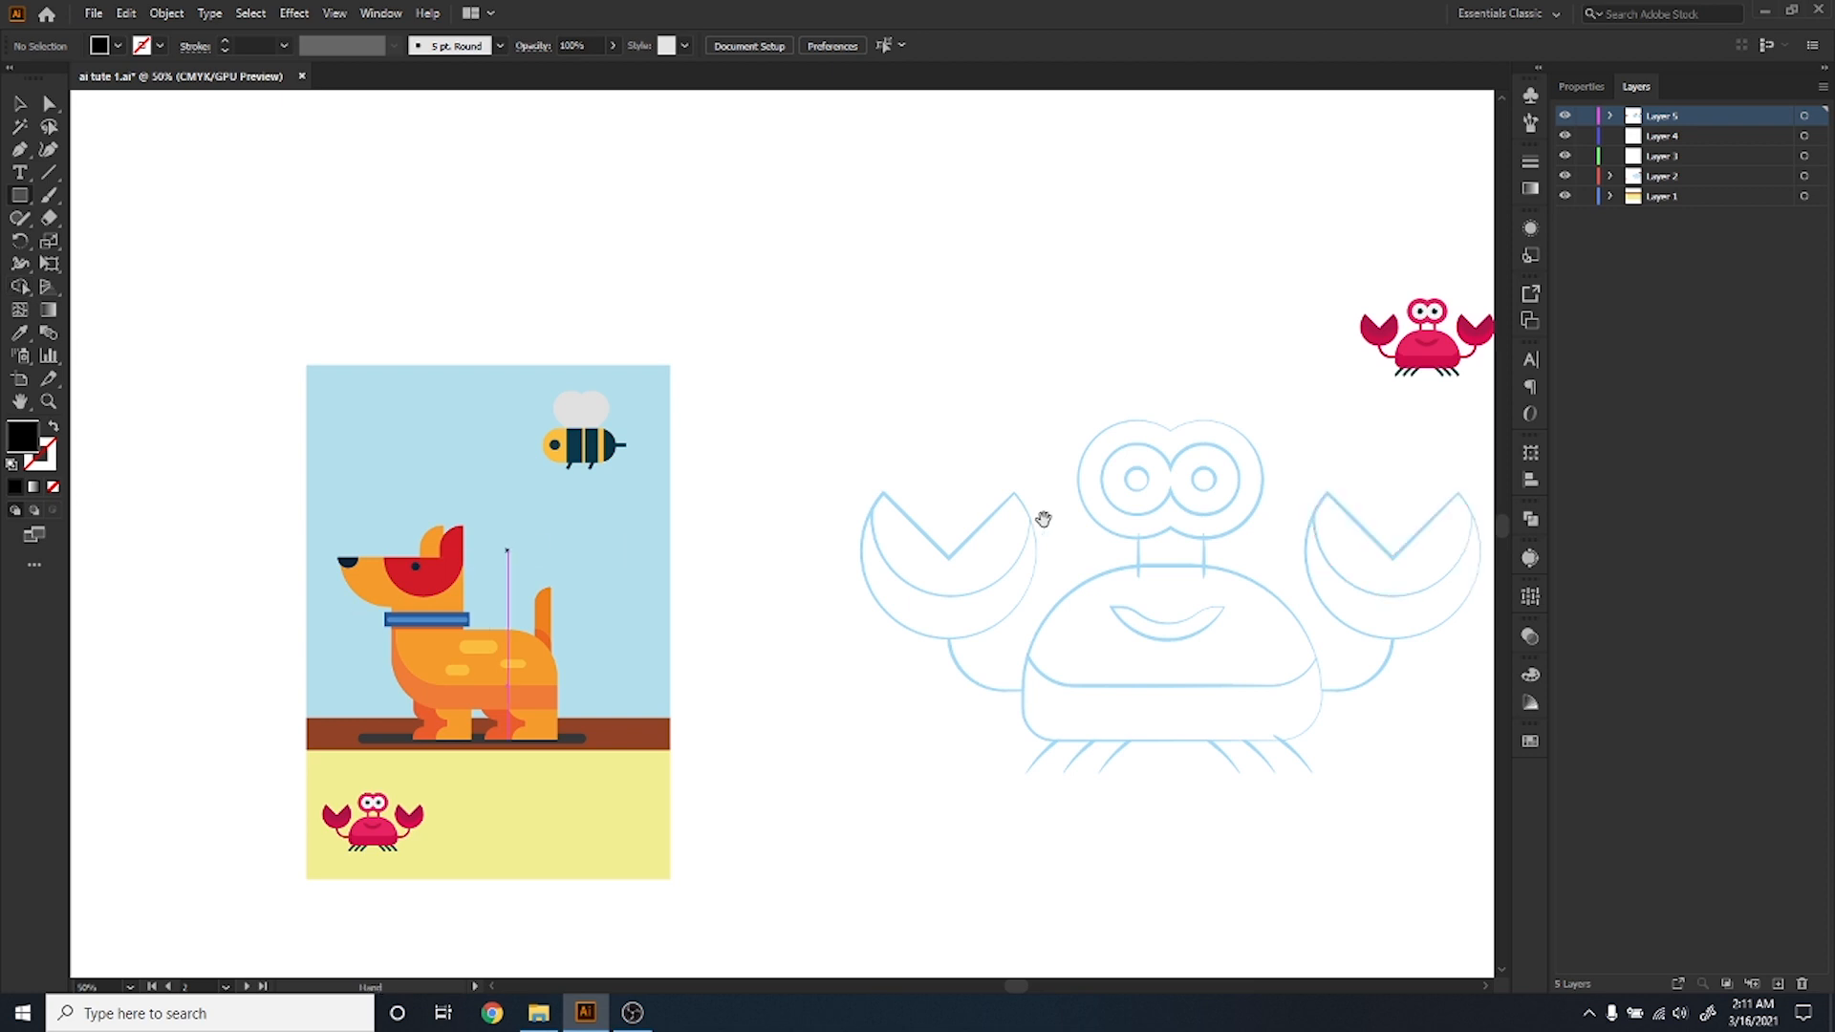
Select the whole blue crab outline sketch to examine its paths and clear the selection.
{"action": "left_click_drag", "start_coordinate": [1040, 520], "coordinate": [598, 525]}
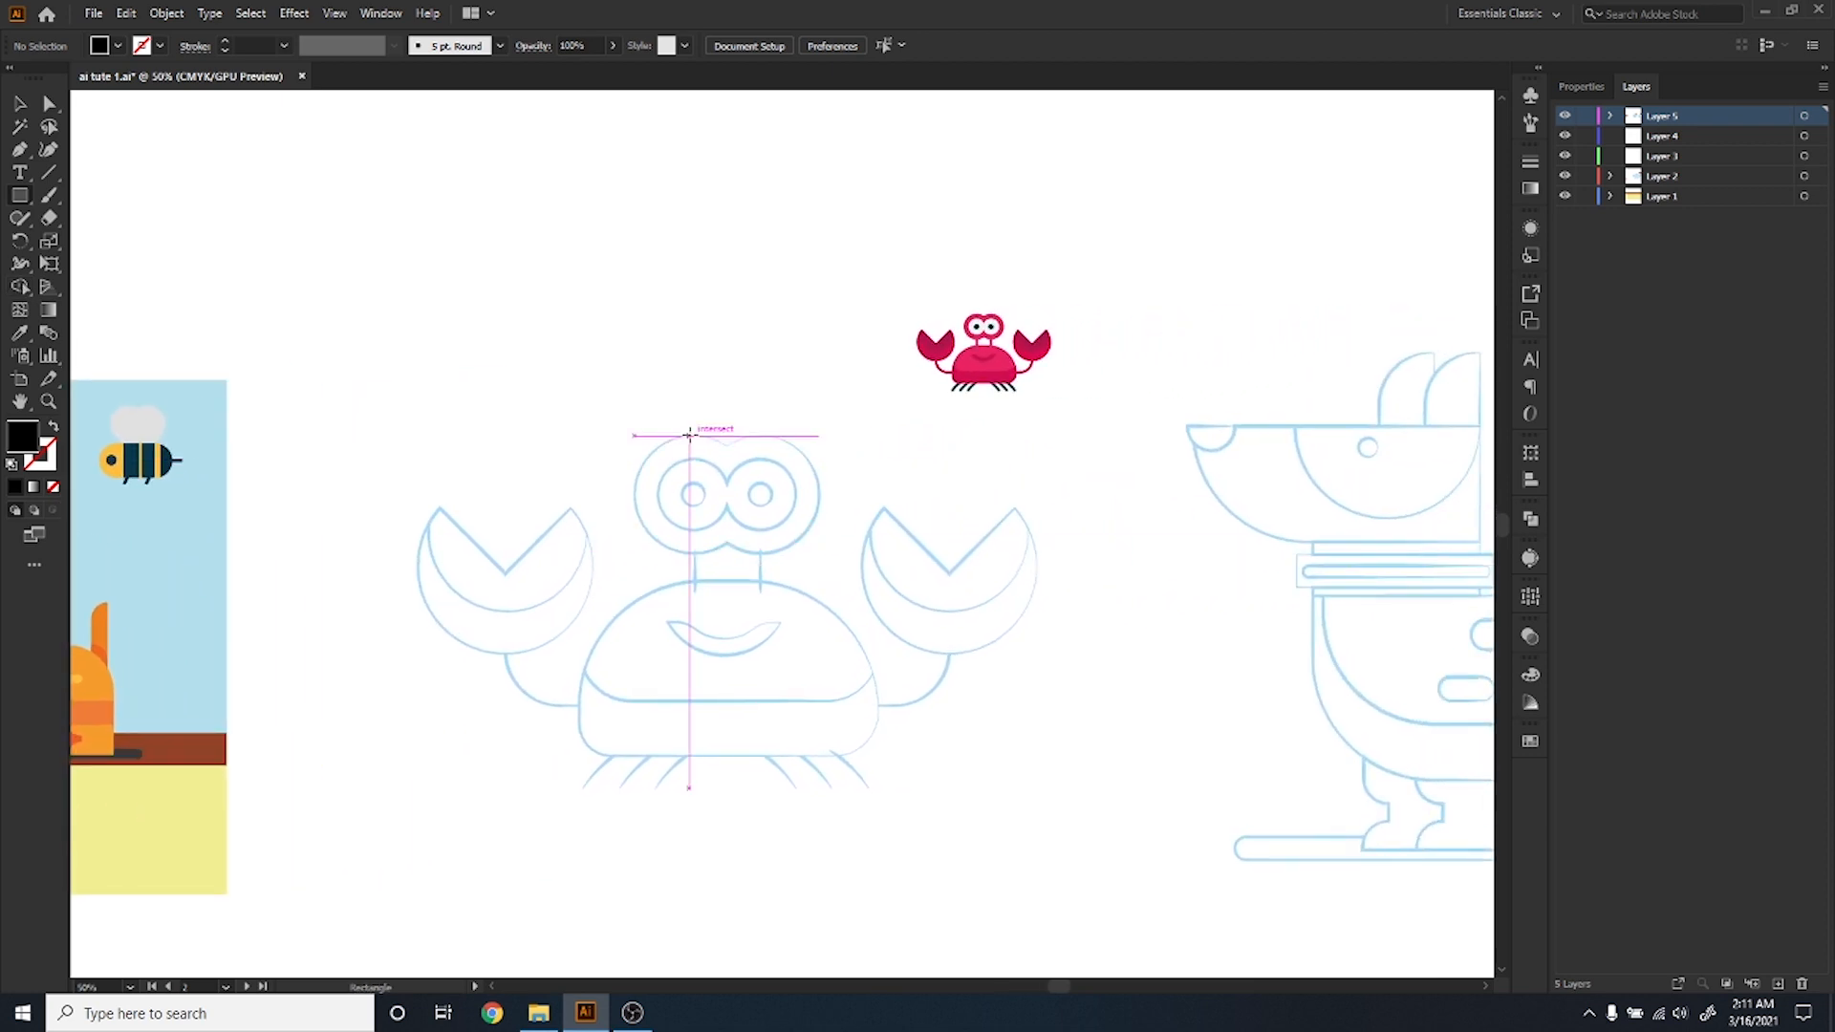
{"action": "key", "text": "ctrl+equal"}
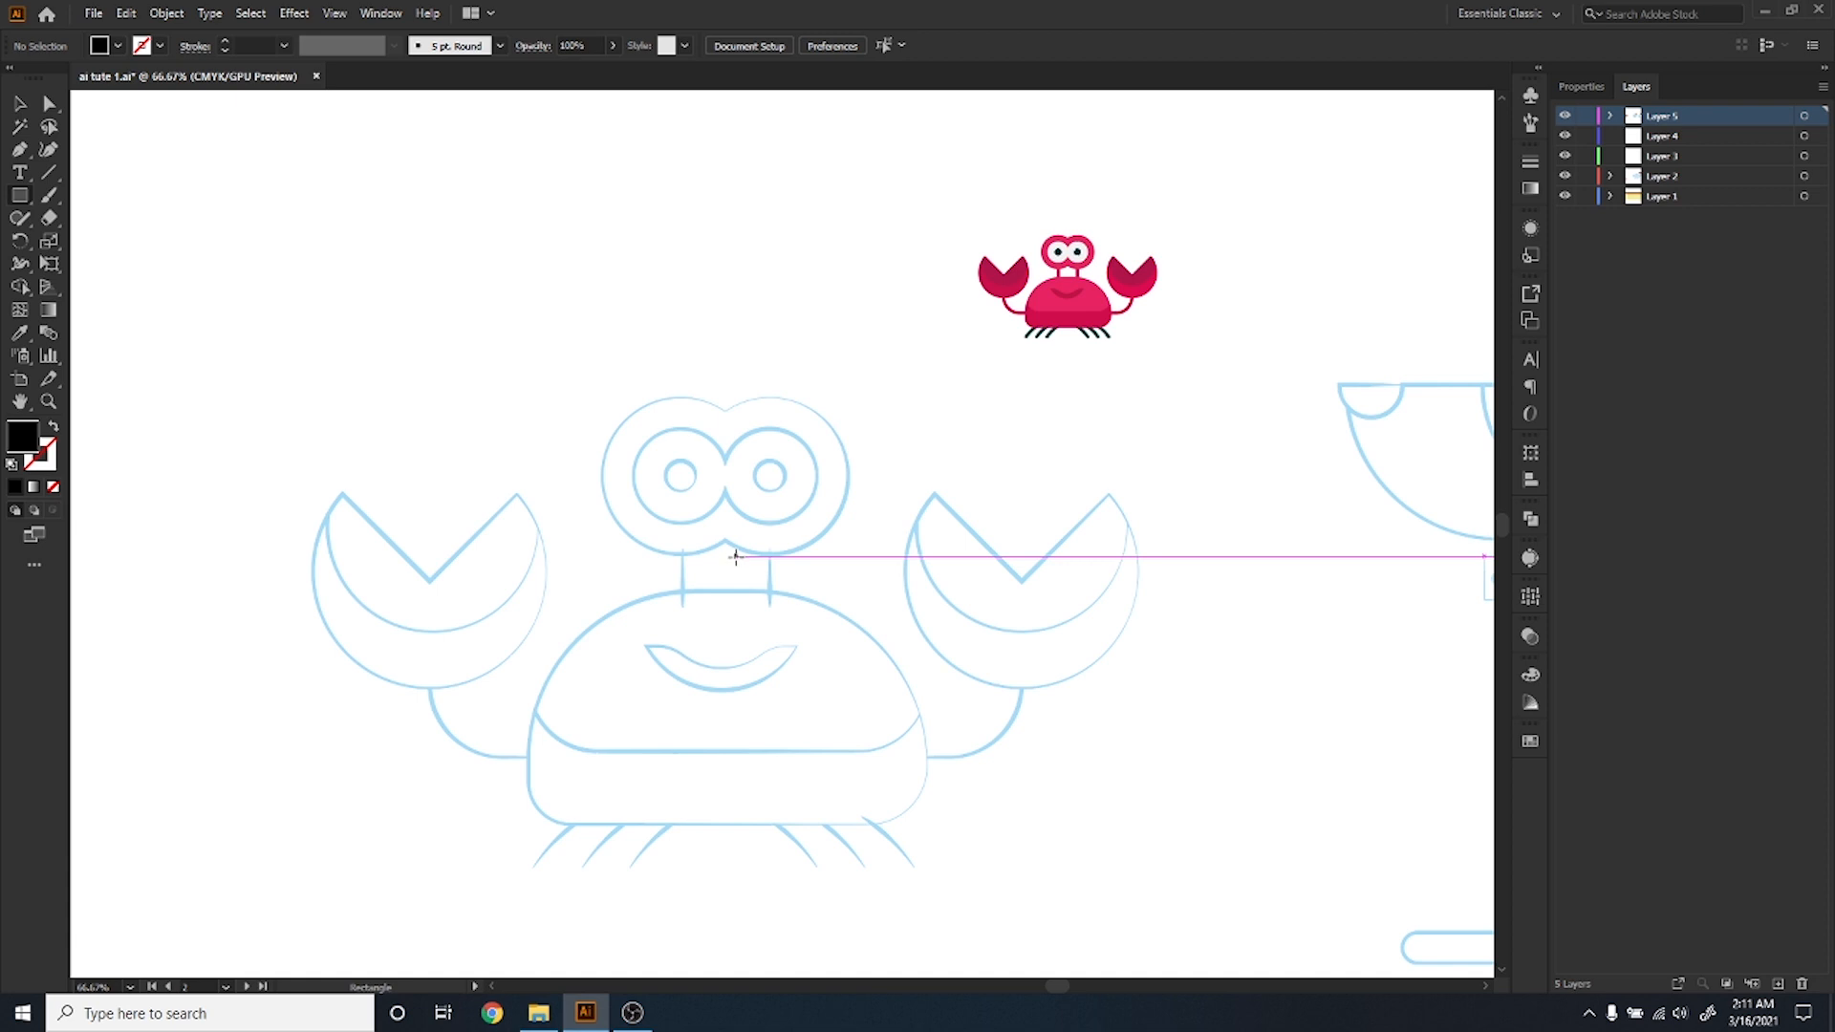
{"action": "left_click", "coordinate": [20, 103]}
{"action": "left_click_drag", "start_coordinate": [281, 336], "coordinate": [1137, 874]}
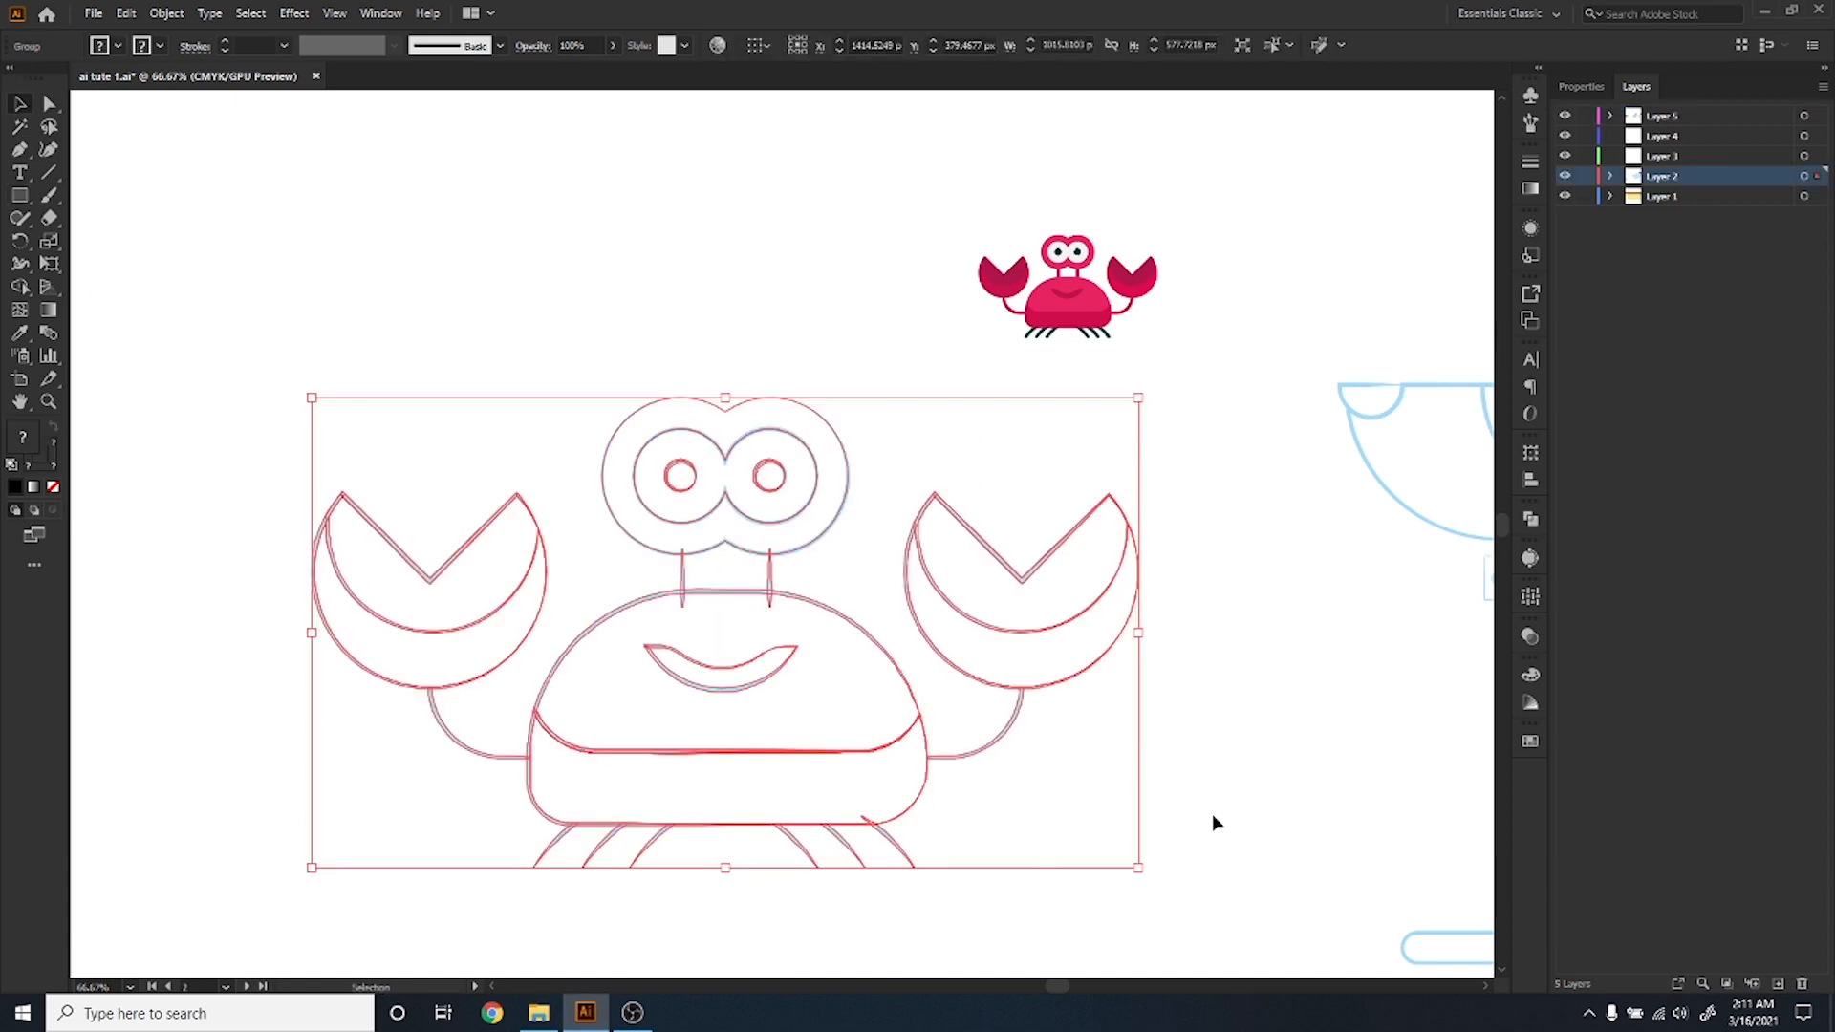
{"action": "left_click", "coordinate": [1212, 819]}
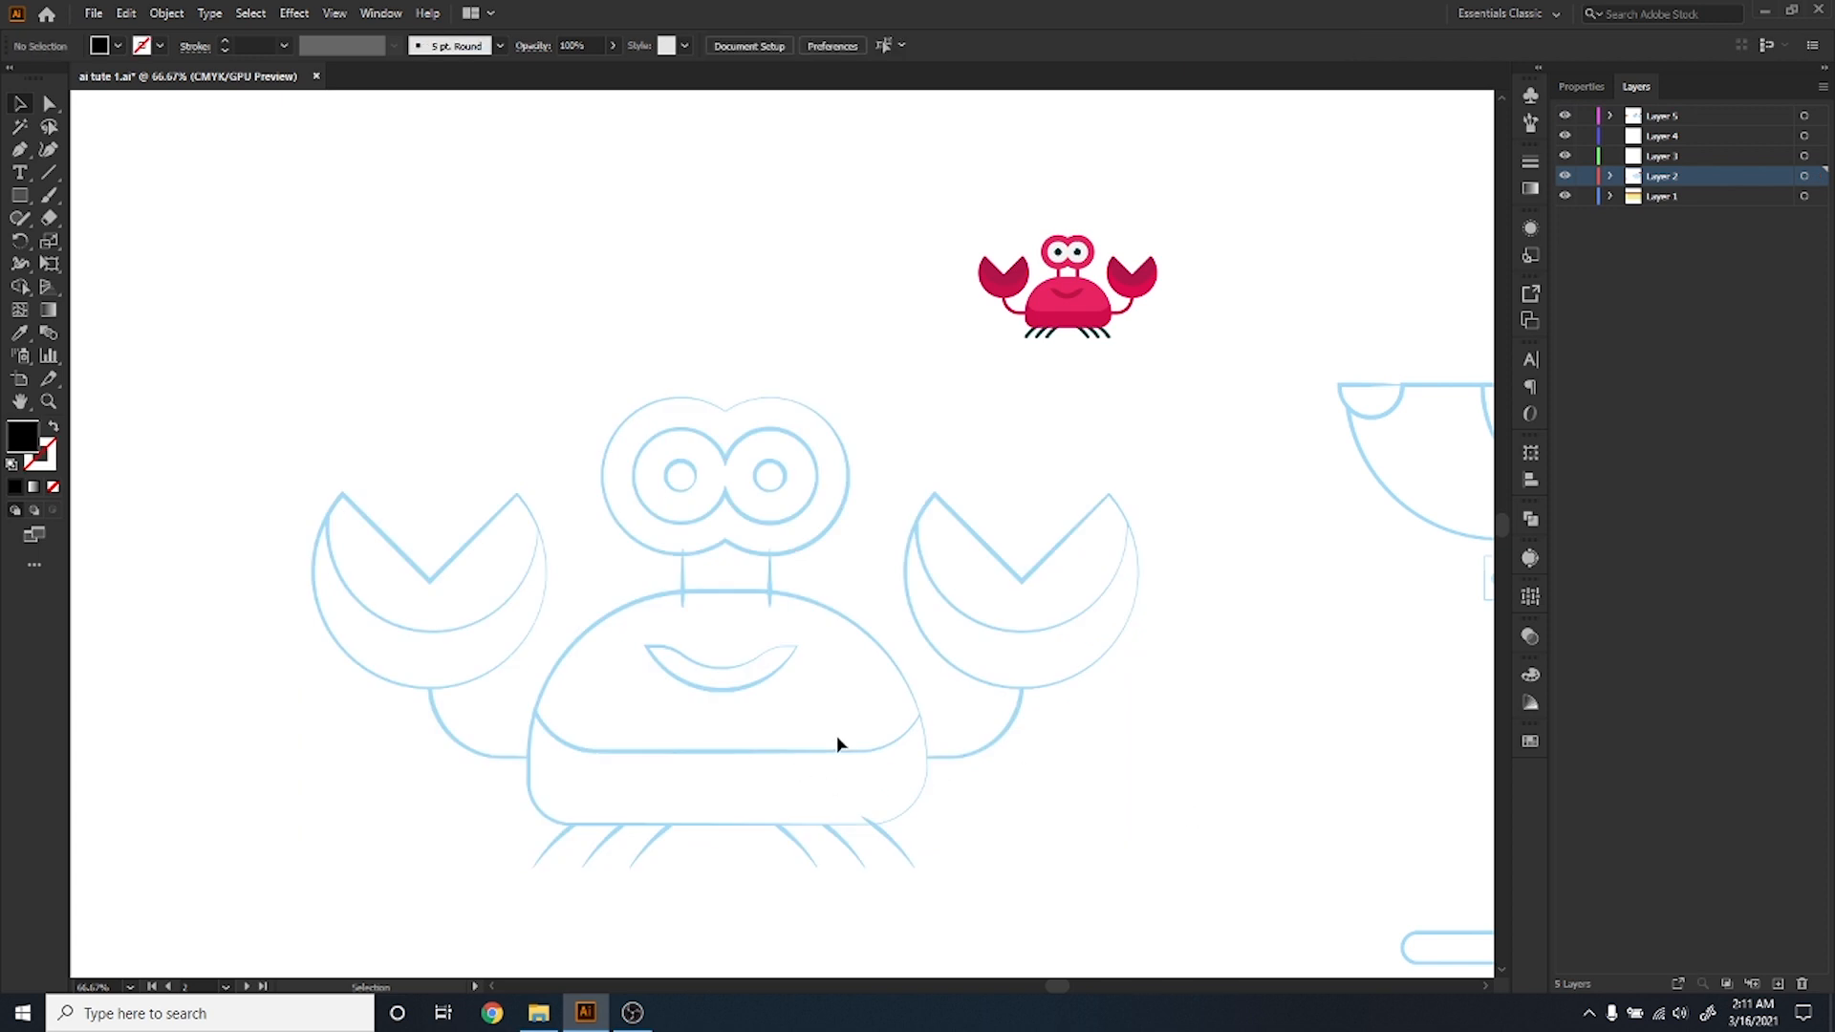
Draw a black rectangle of about 126 × 74 px in the empty space above the crab sketch's left claw.
{"action": "left_click", "coordinate": [18, 215]}
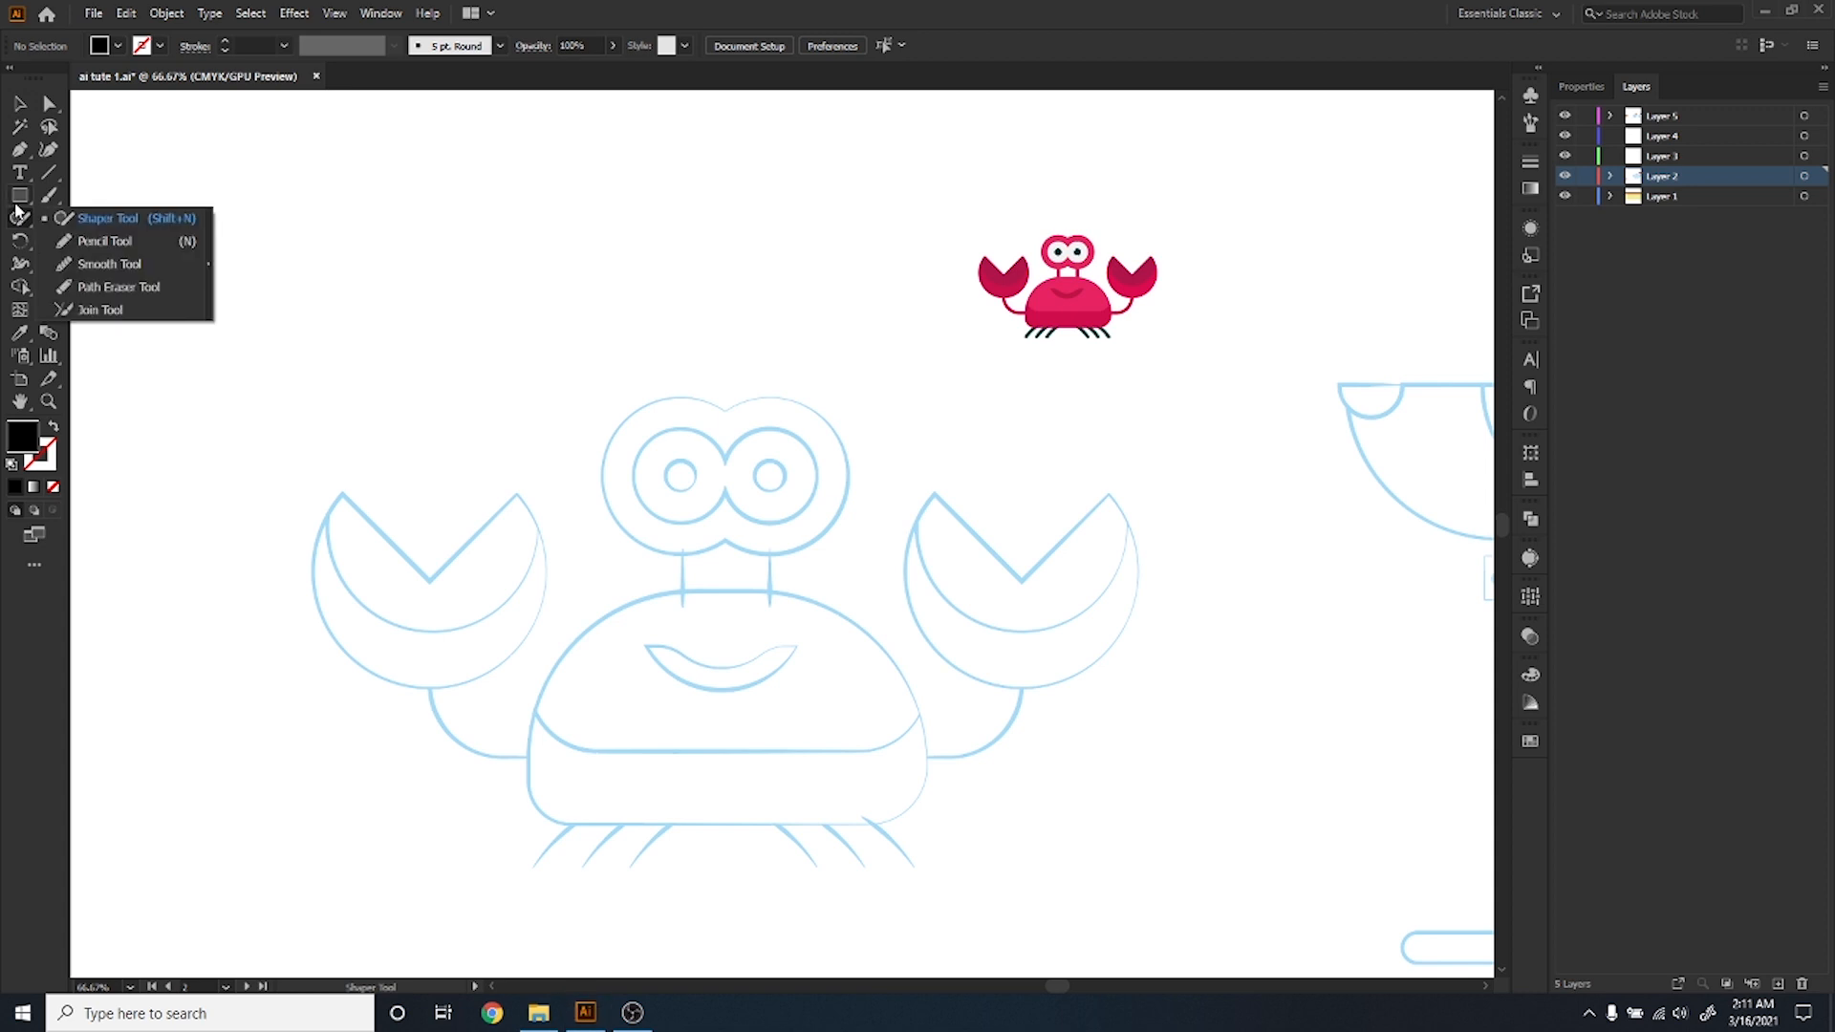
{"action": "left_click", "coordinate": [19, 195]}
{"action": "left_click", "coordinate": [197, 198]}
{"action": "left_click_drag", "start_coordinate": [295, 150], "coordinate": [400, 210]}
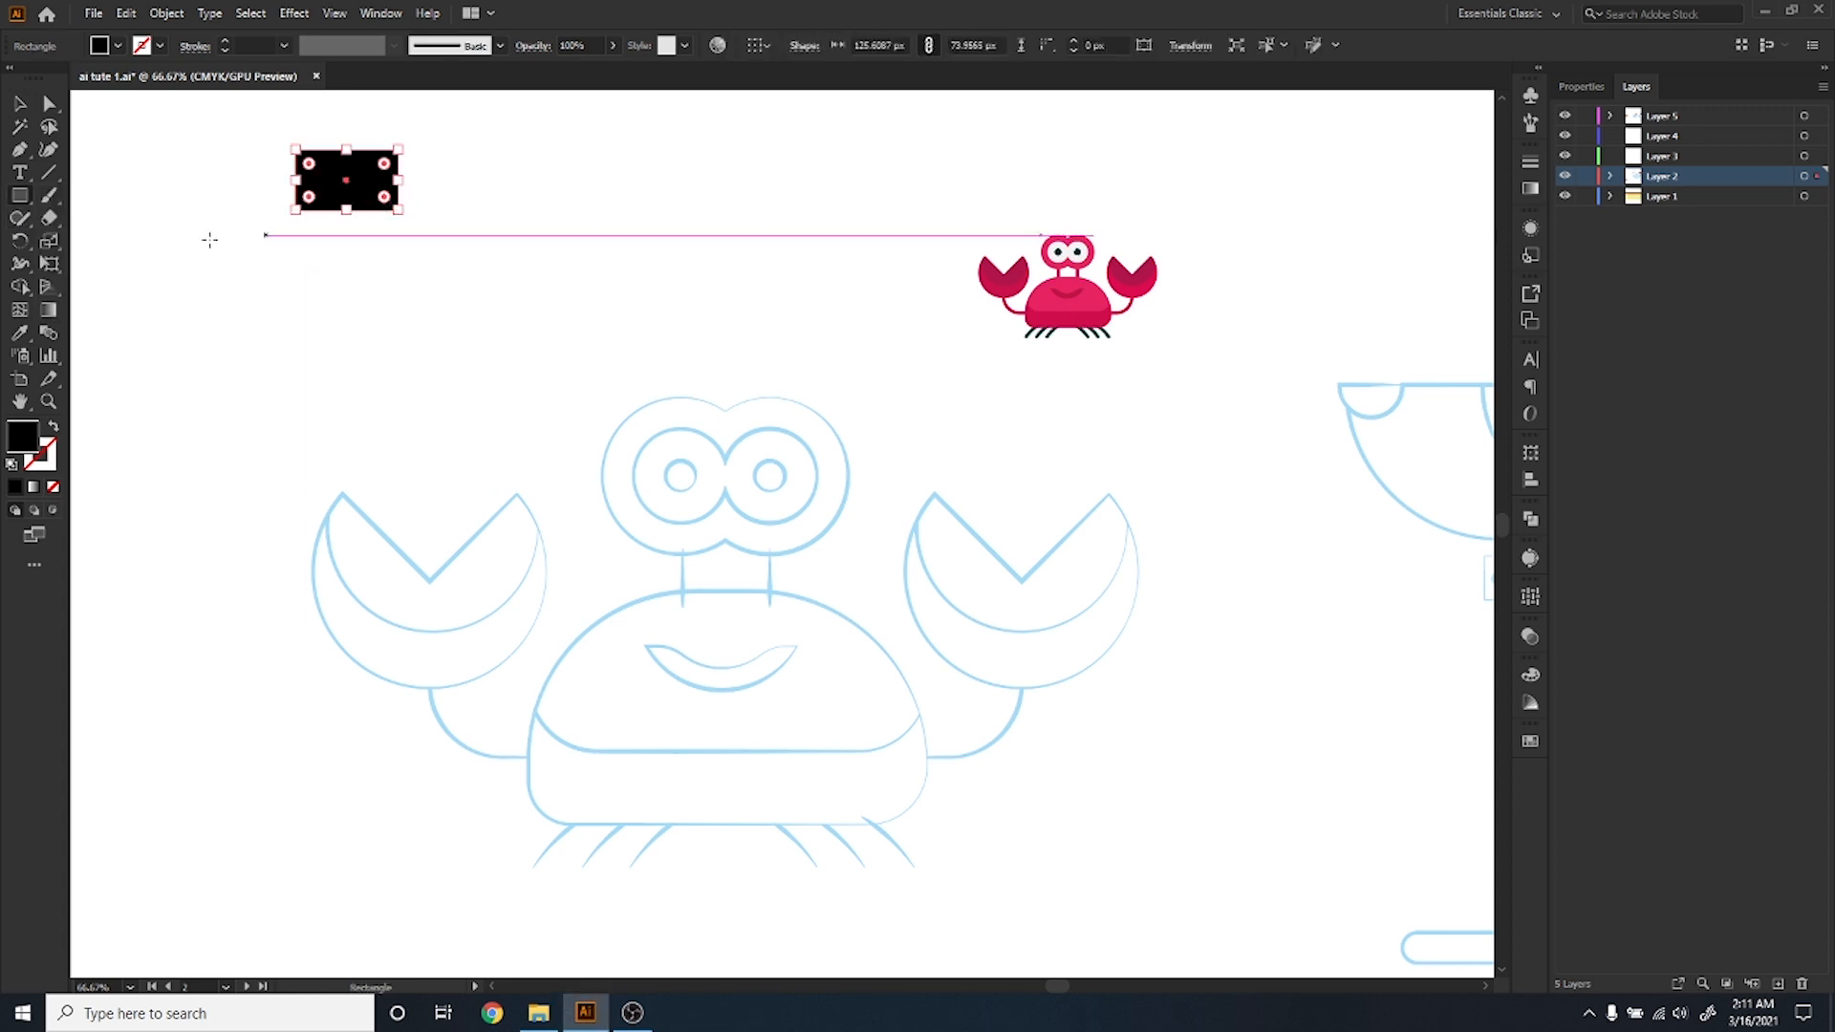
Draw a rounded rectangle of about 203 × 76 px beside the plain rectangle and deselect it.
{"action": "left_click", "coordinate": [21, 203]}
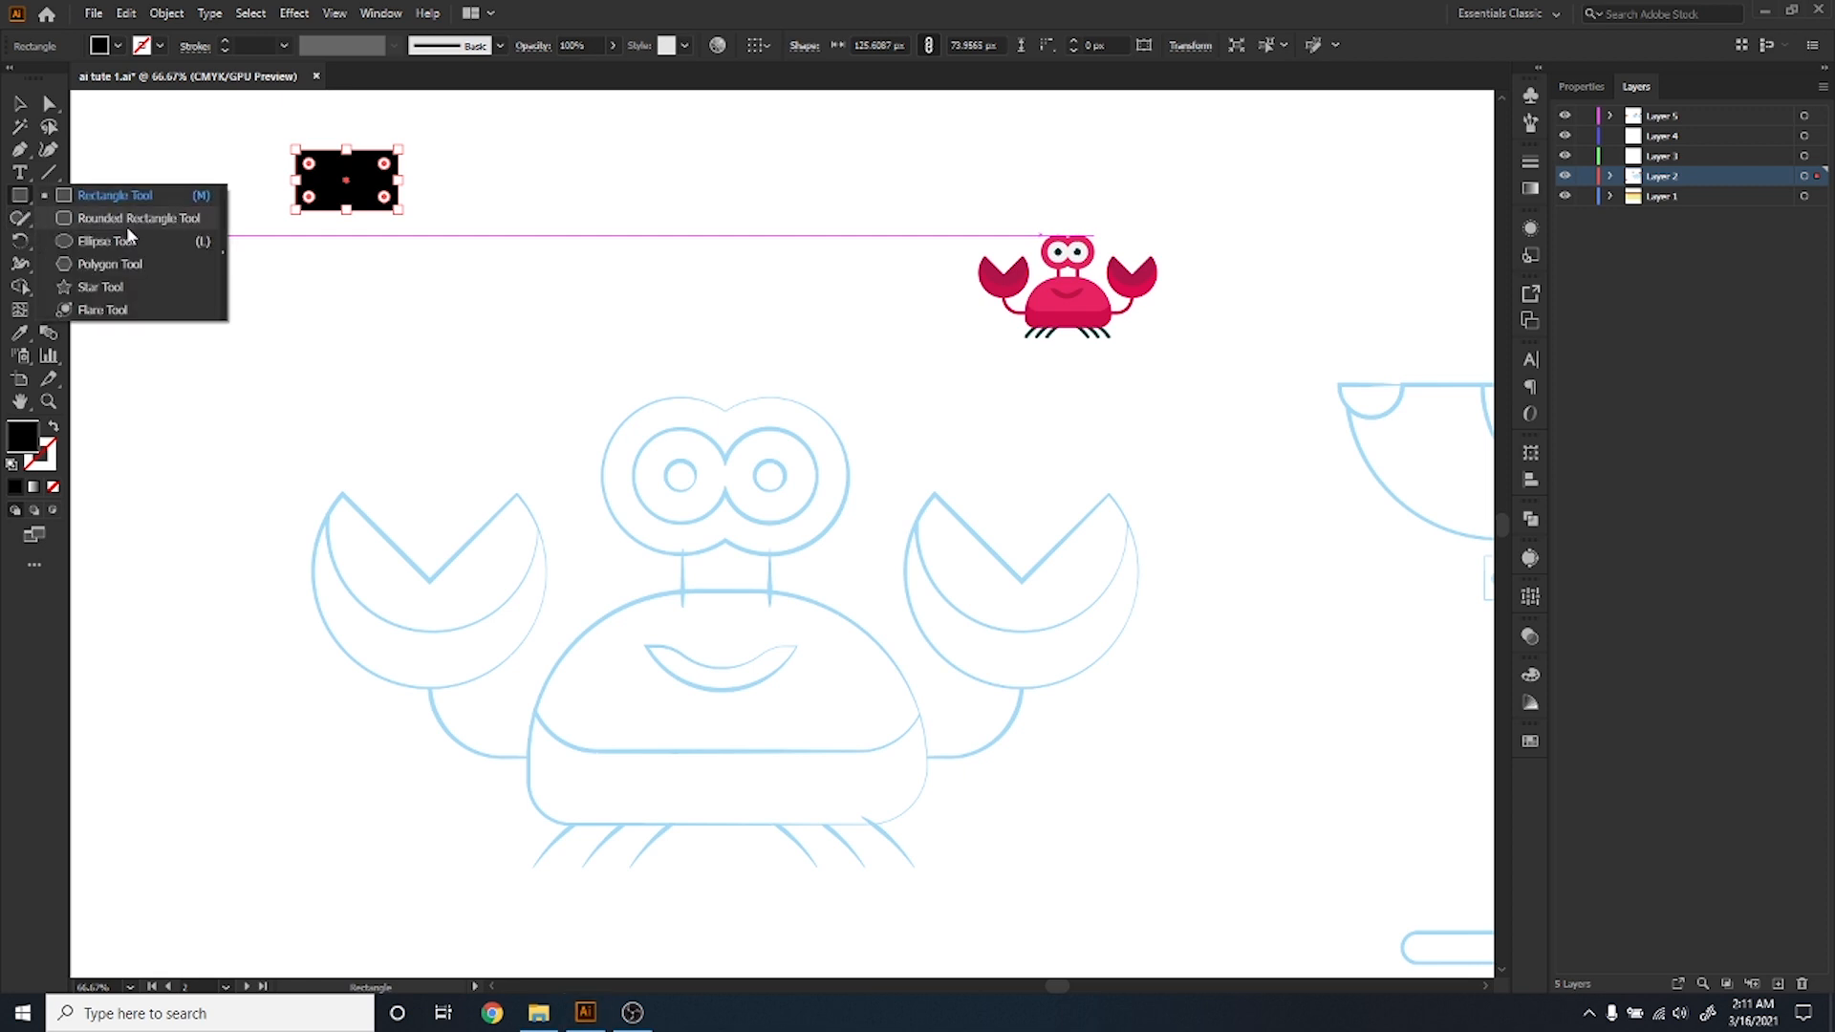
{"action": "left_click", "coordinate": [131, 218]}
{"action": "left_click_drag", "start_coordinate": [478, 158], "coordinate": [645, 220]}
{"action": "left_click", "coordinate": [21, 107]}
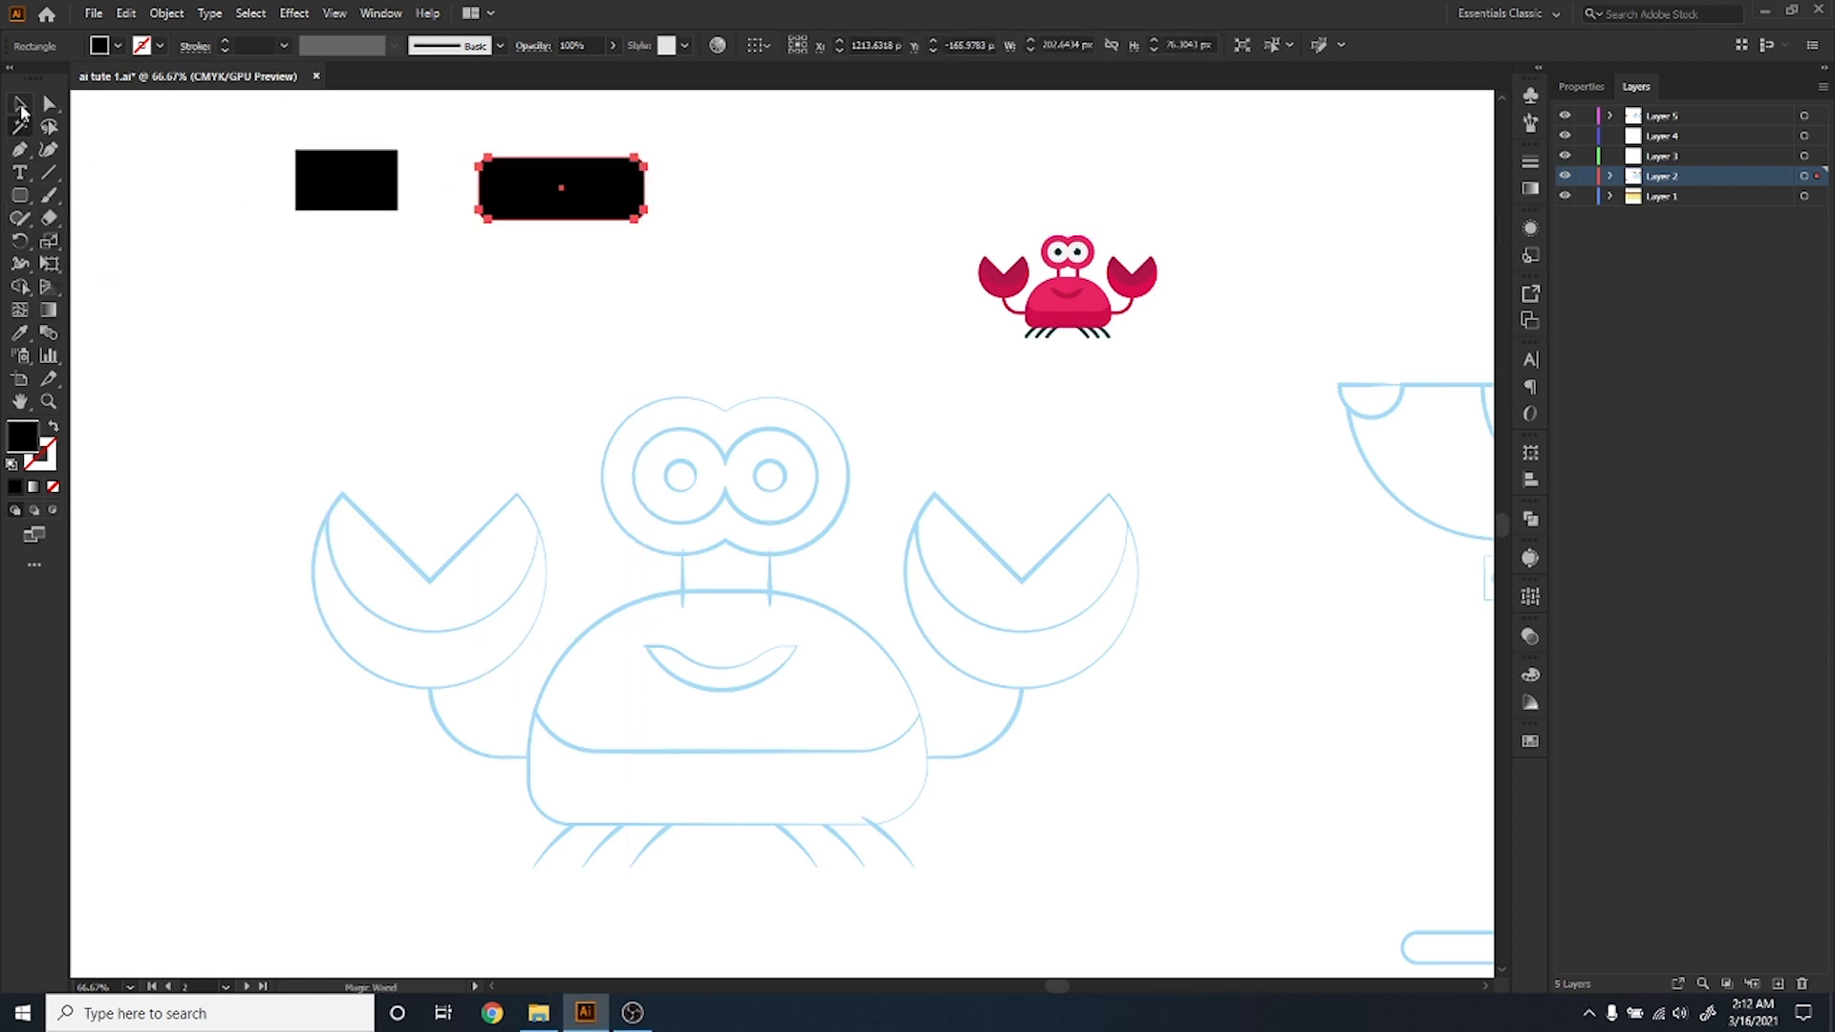
{"action": "left_click", "coordinate": [479, 272]}
Select the plain rectangle to examine its anchor points and display the artwork as outlines.
{"action": "scroll", "coordinate": [402, 182], "scroll_direction": "up", "scroll_amount": 1}
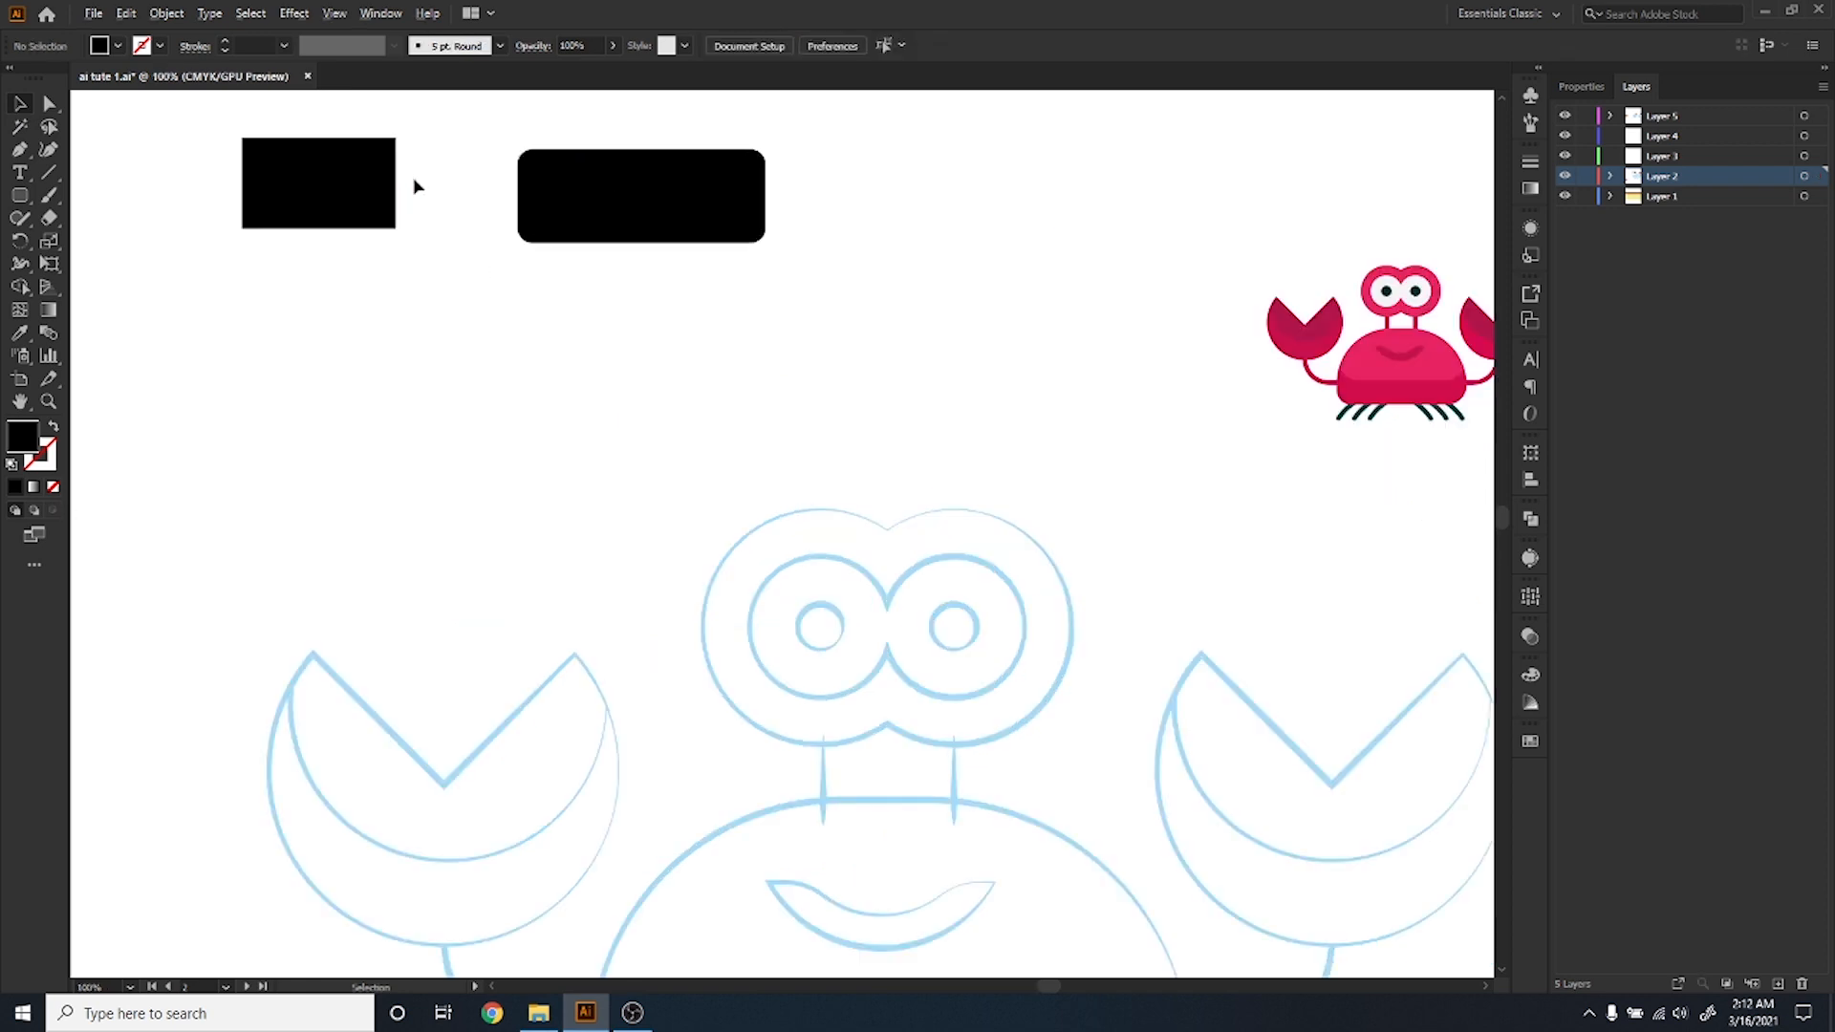
{"action": "scroll", "coordinate": [415, 186], "scroll_direction": "up", "scroll_amount": 1}
{"action": "left_click_drag", "start_coordinate": [450, 201], "coordinate": [736, 554]}
{"action": "left_click", "coordinate": [638, 440]}
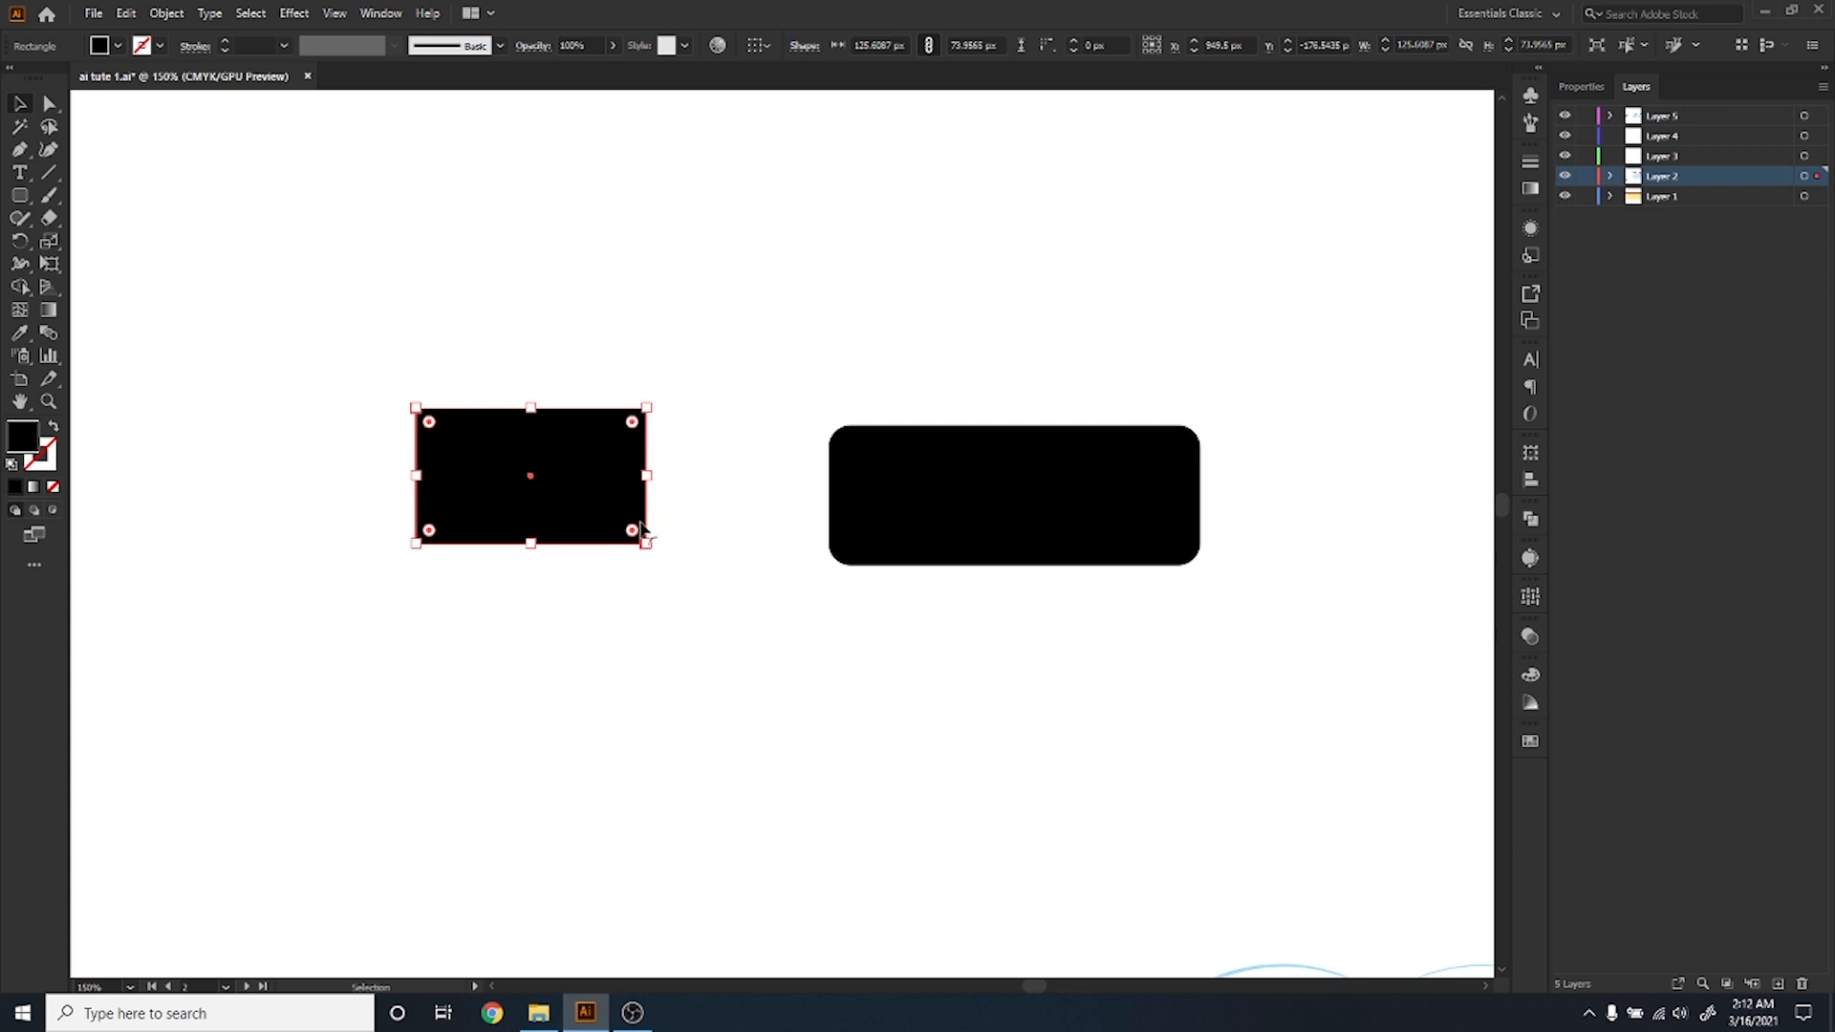
{"action": "key", "text": "a"}
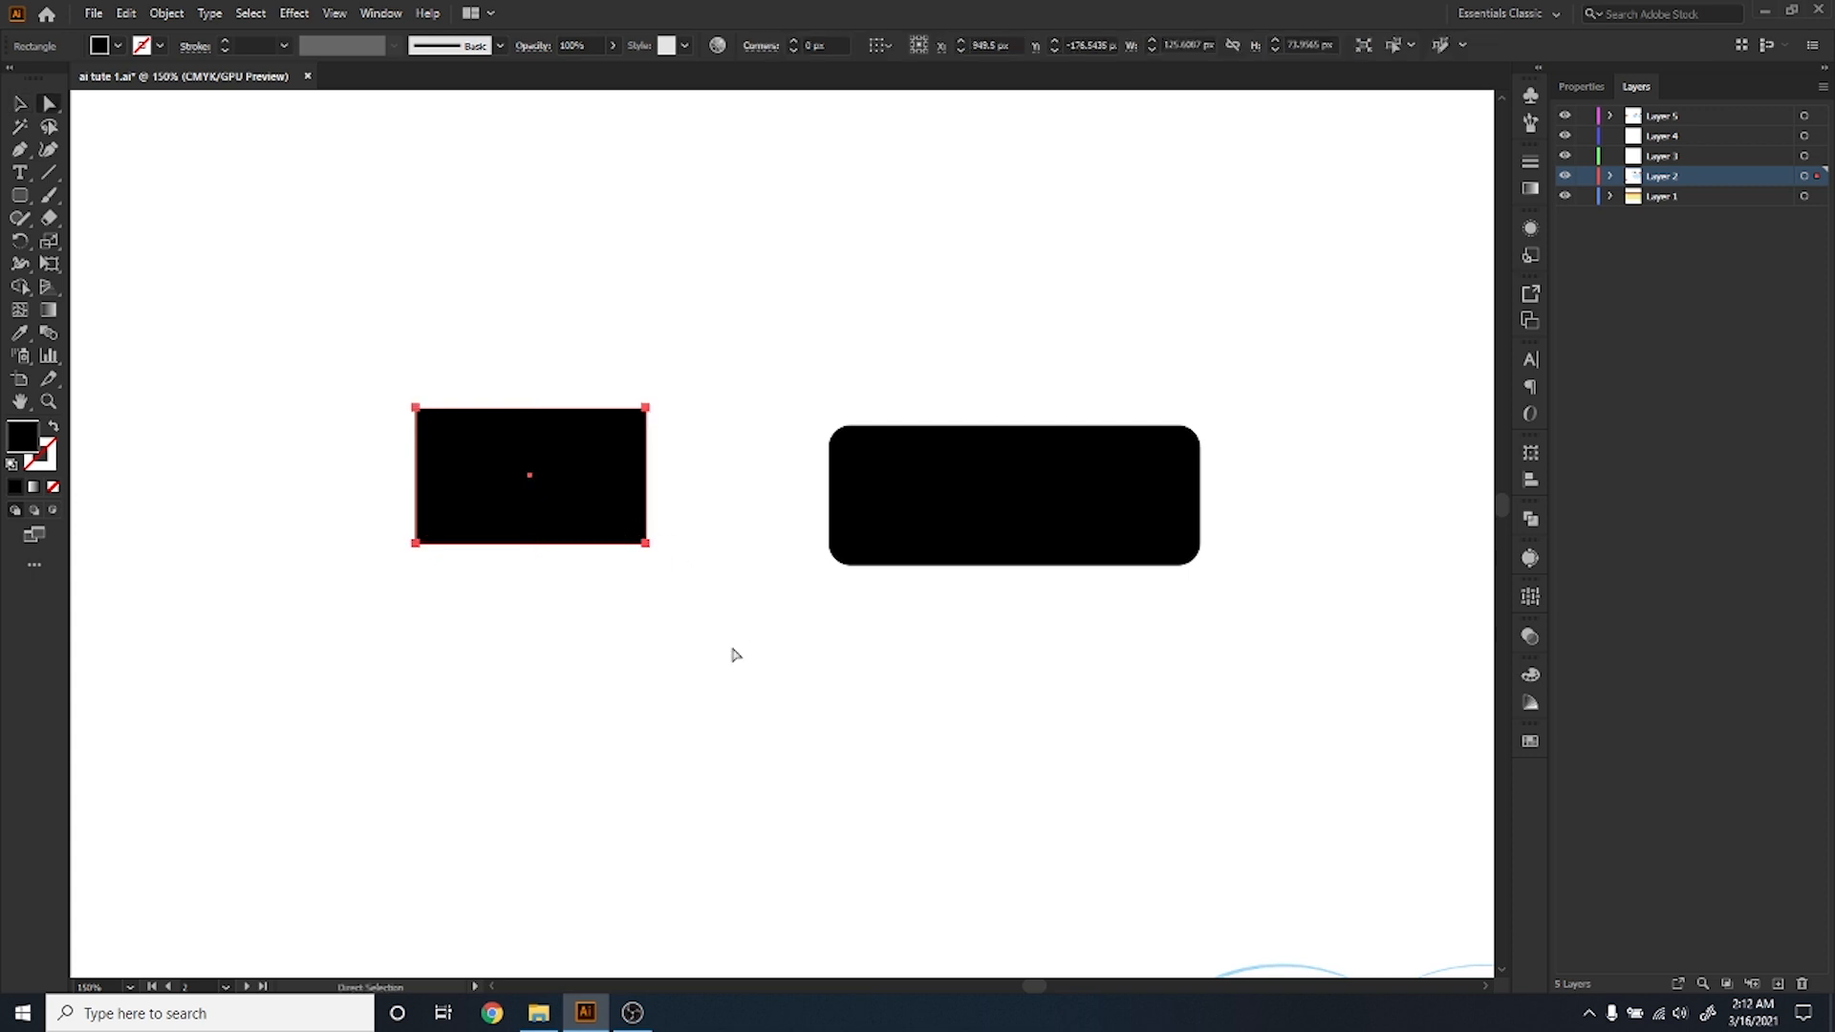
{"action": "left_click", "coordinate": [735, 654]}
{"action": "left_click", "coordinate": [562, 450]}
{"action": "key", "text": "ctrl+y"}
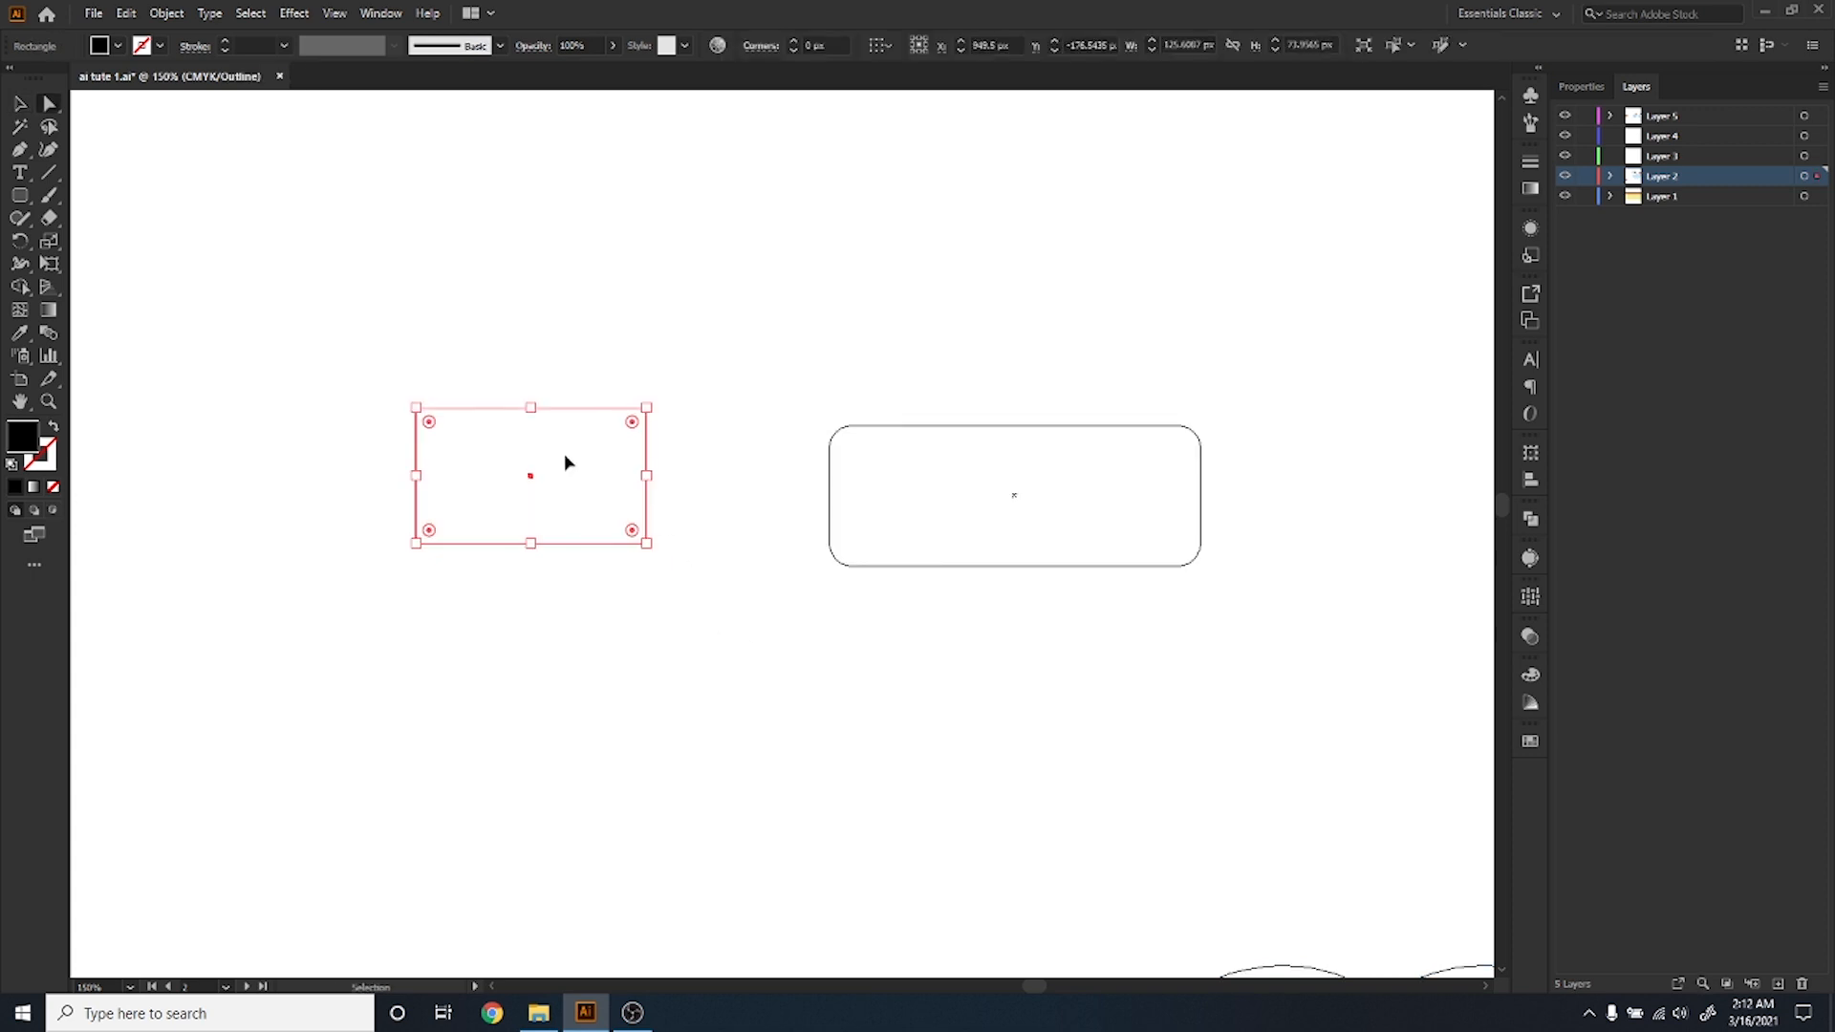
Examine the rectangles and crab artwork in Outline view, comparing it with the filled preview.
{"action": "left_click", "coordinate": [672, 686]}
{"action": "scroll", "coordinate": [487, 487], "scroll_direction": "up", "scroll_amount": 2}
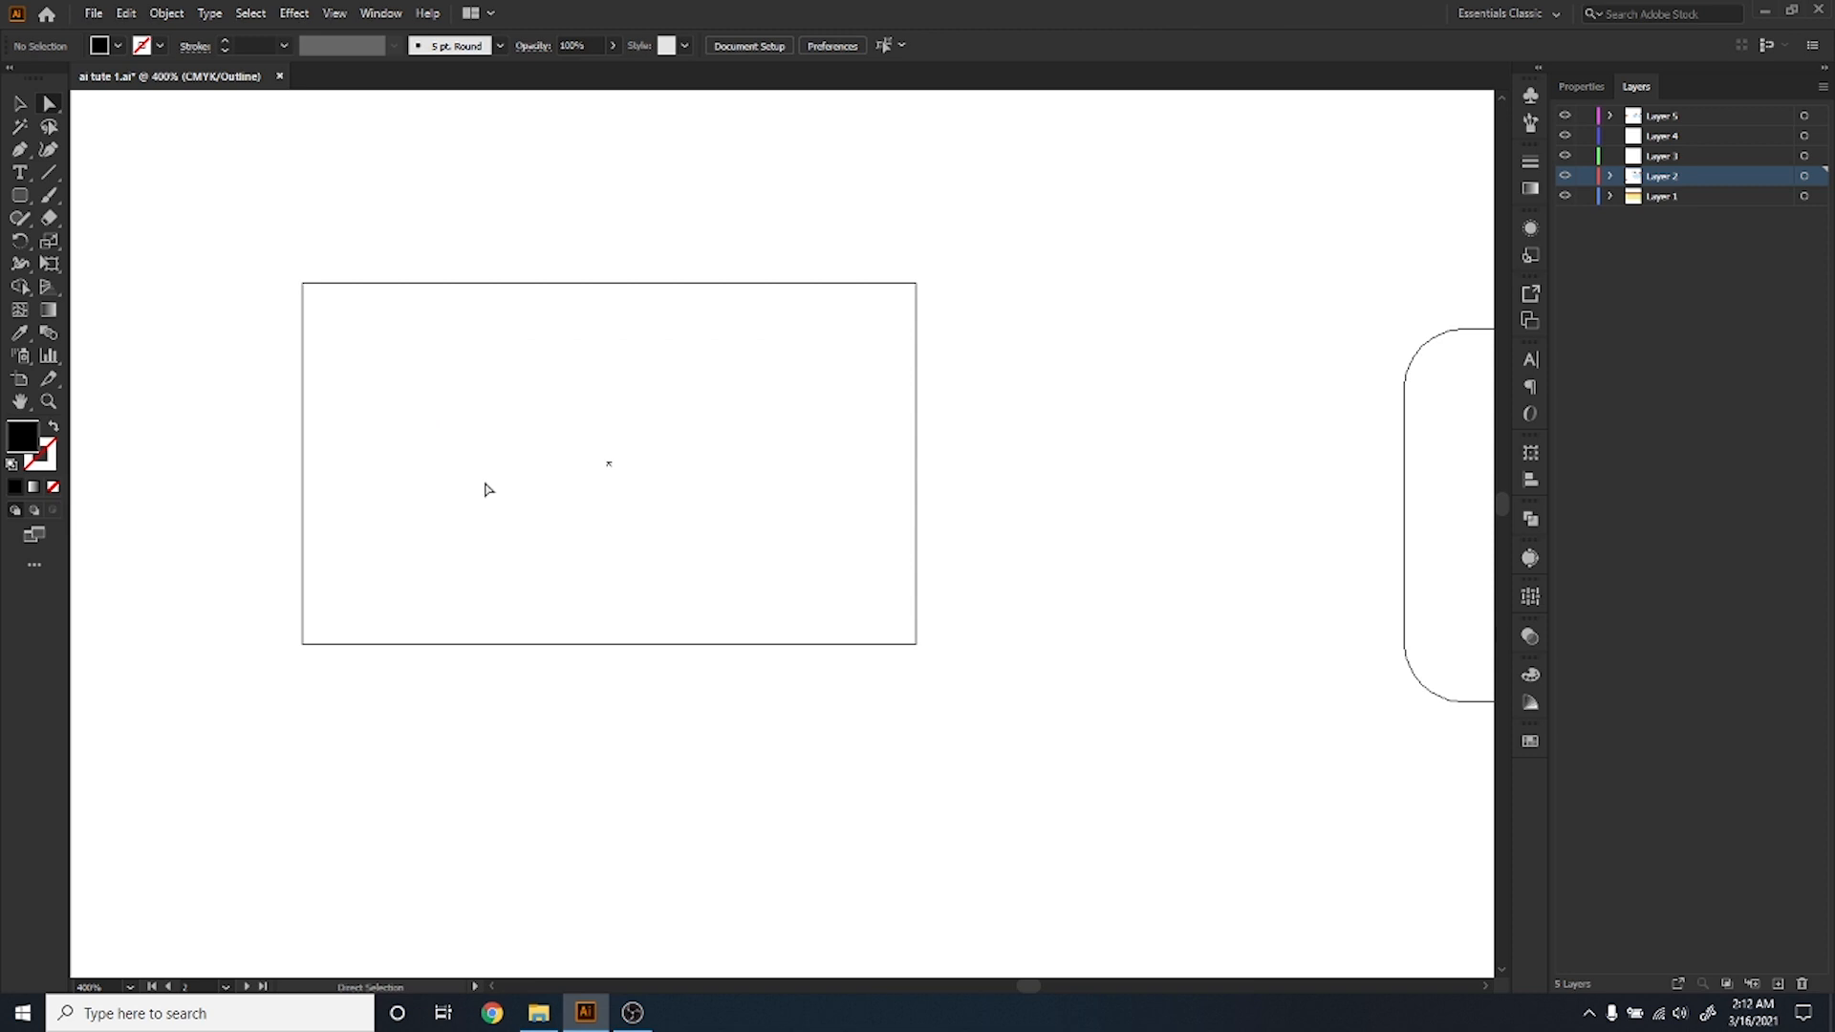
{"action": "scroll", "coordinate": [488, 491], "scroll_direction": "down", "scroll_amount": 2}
{"action": "scroll", "coordinate": [487, 491], "scroll_direction": "down", "scroll_amount": 2}
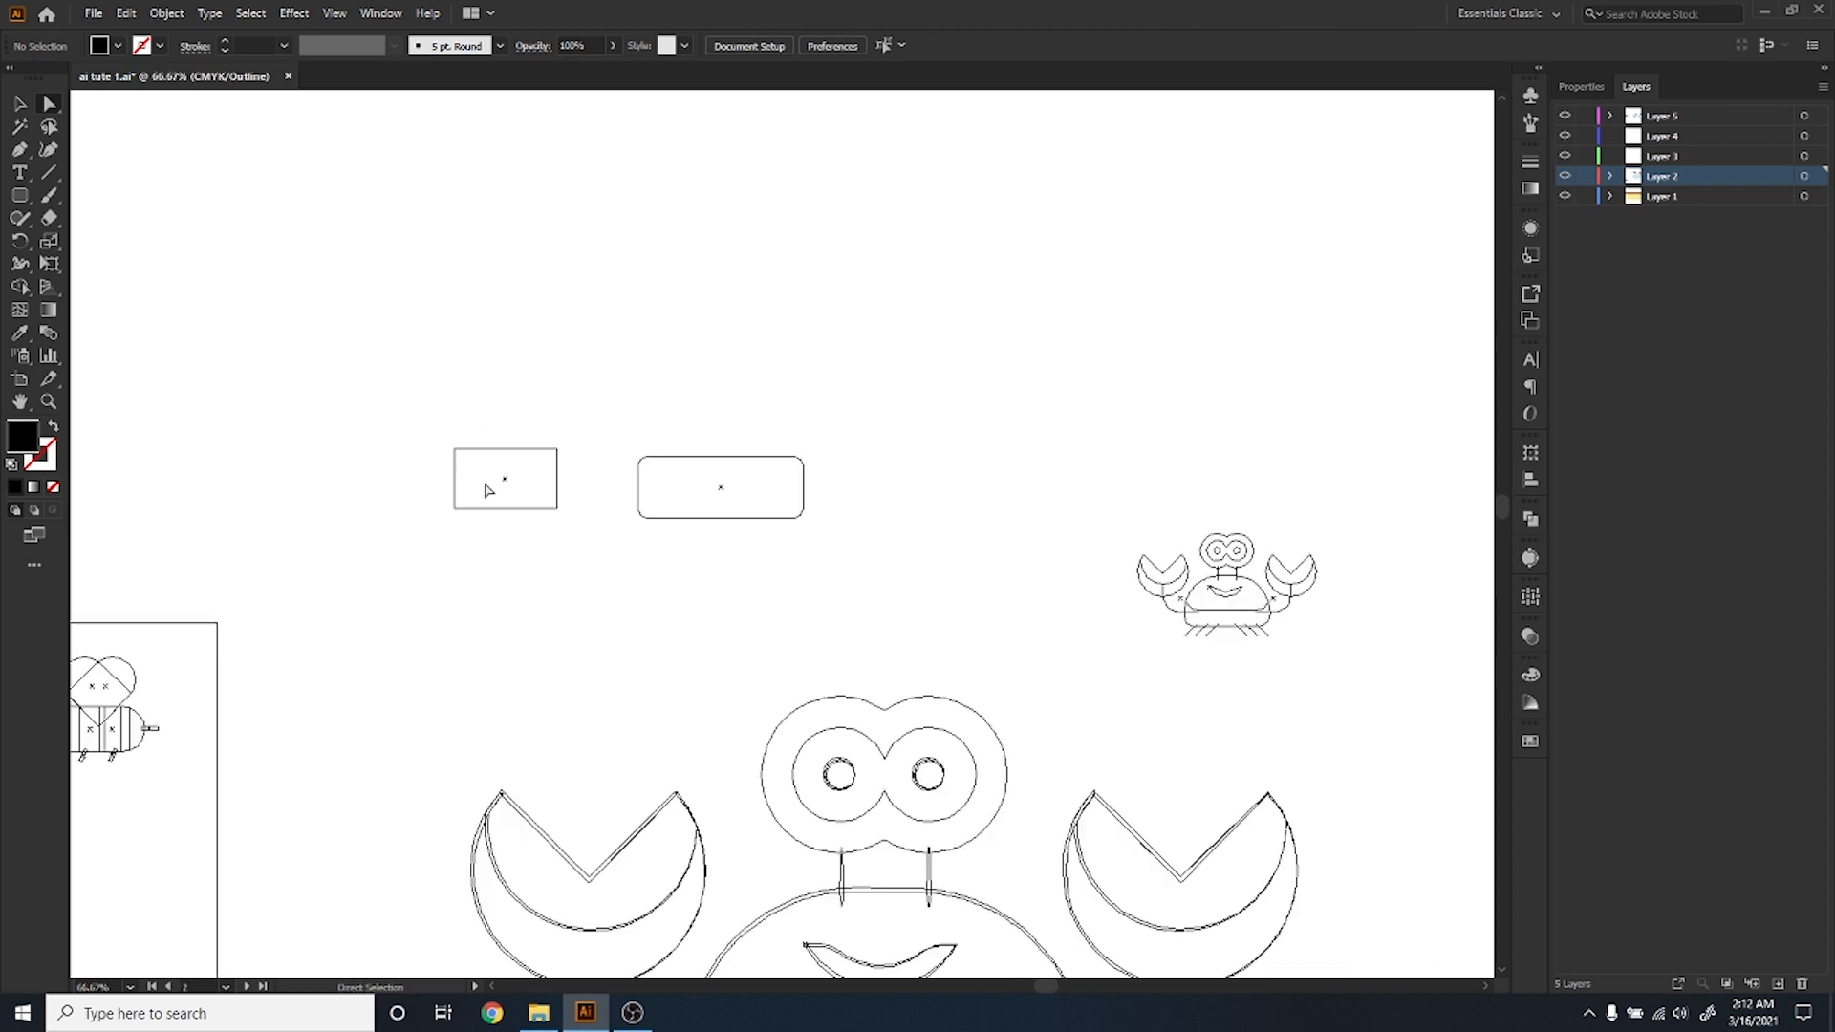
{"action": "key", "text": "ctrl+y"}
{"action": "key", "text": "ctrl+y"}
{"action": "scroll", "coordinate": [487, 492], "scroll_direction": "up", "scroll_amount": 3}
Inspect the plain rectangle's lower-left, upper-left and upper-right anchor points one by one.
{"action": "left_click", "coordinate": [348, 599]}
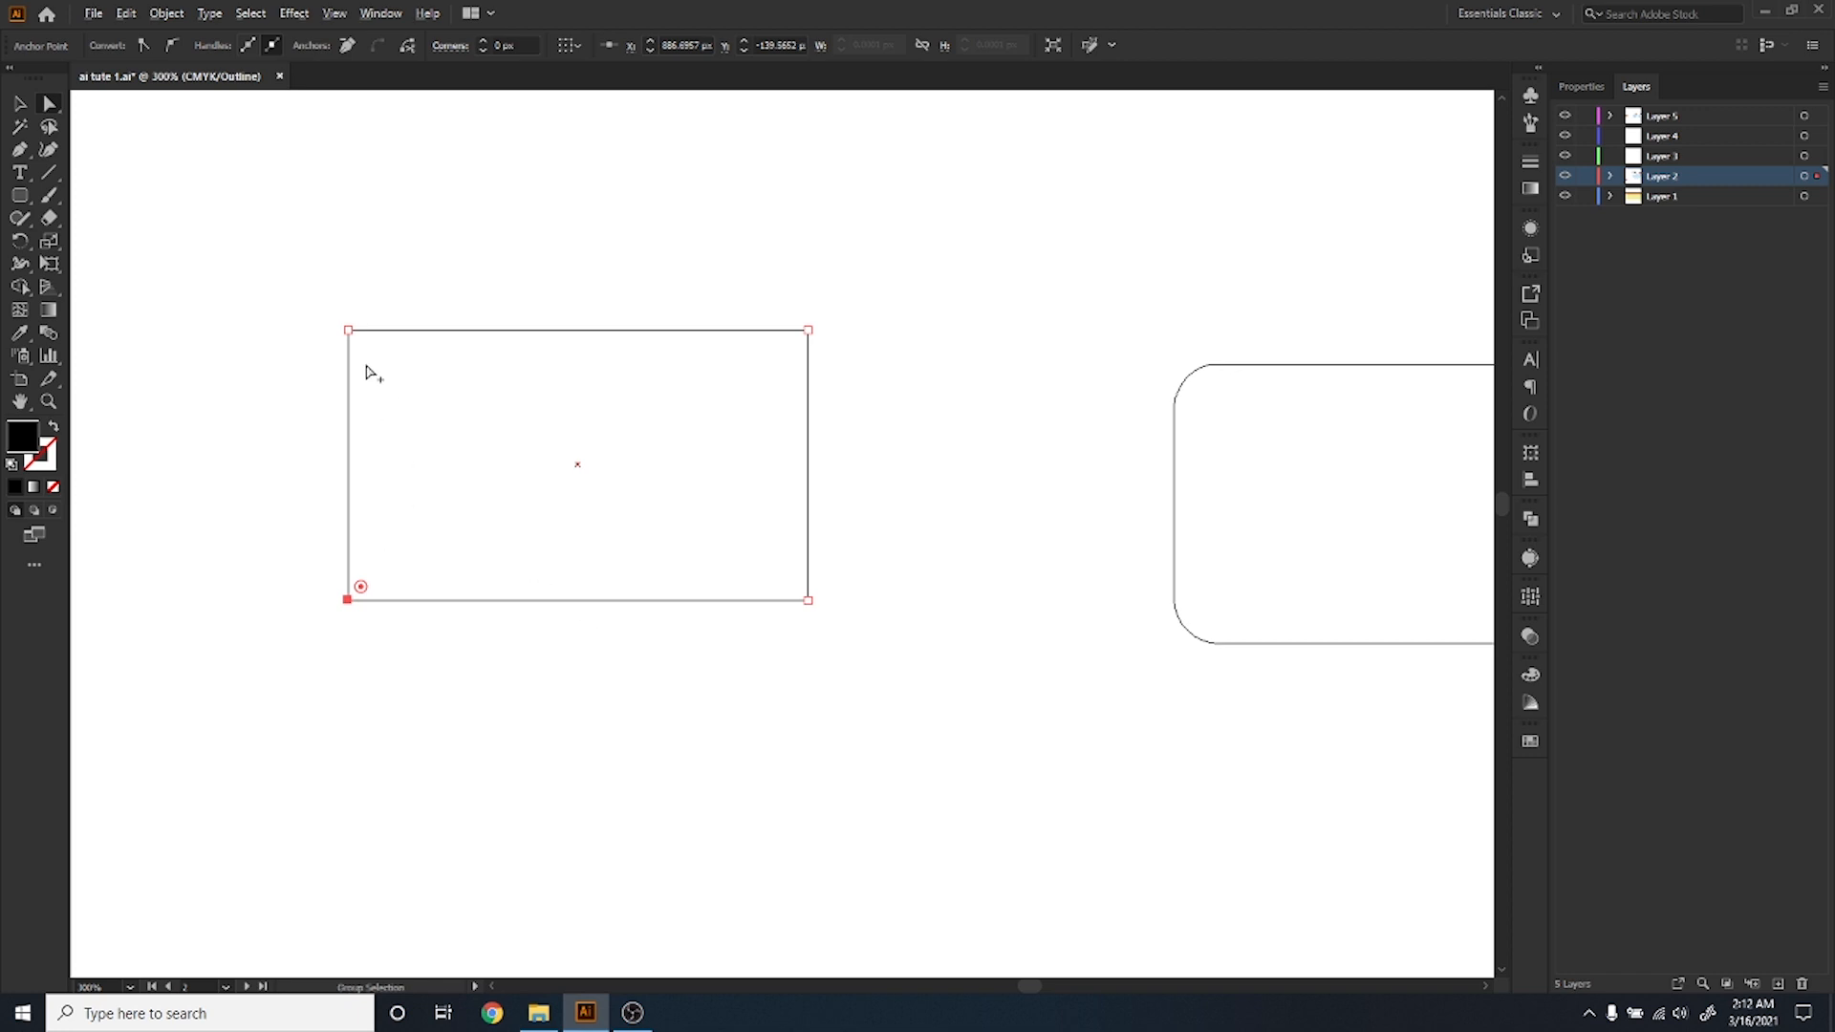
{"action": "left_click", "coordinate": [347, 332]}
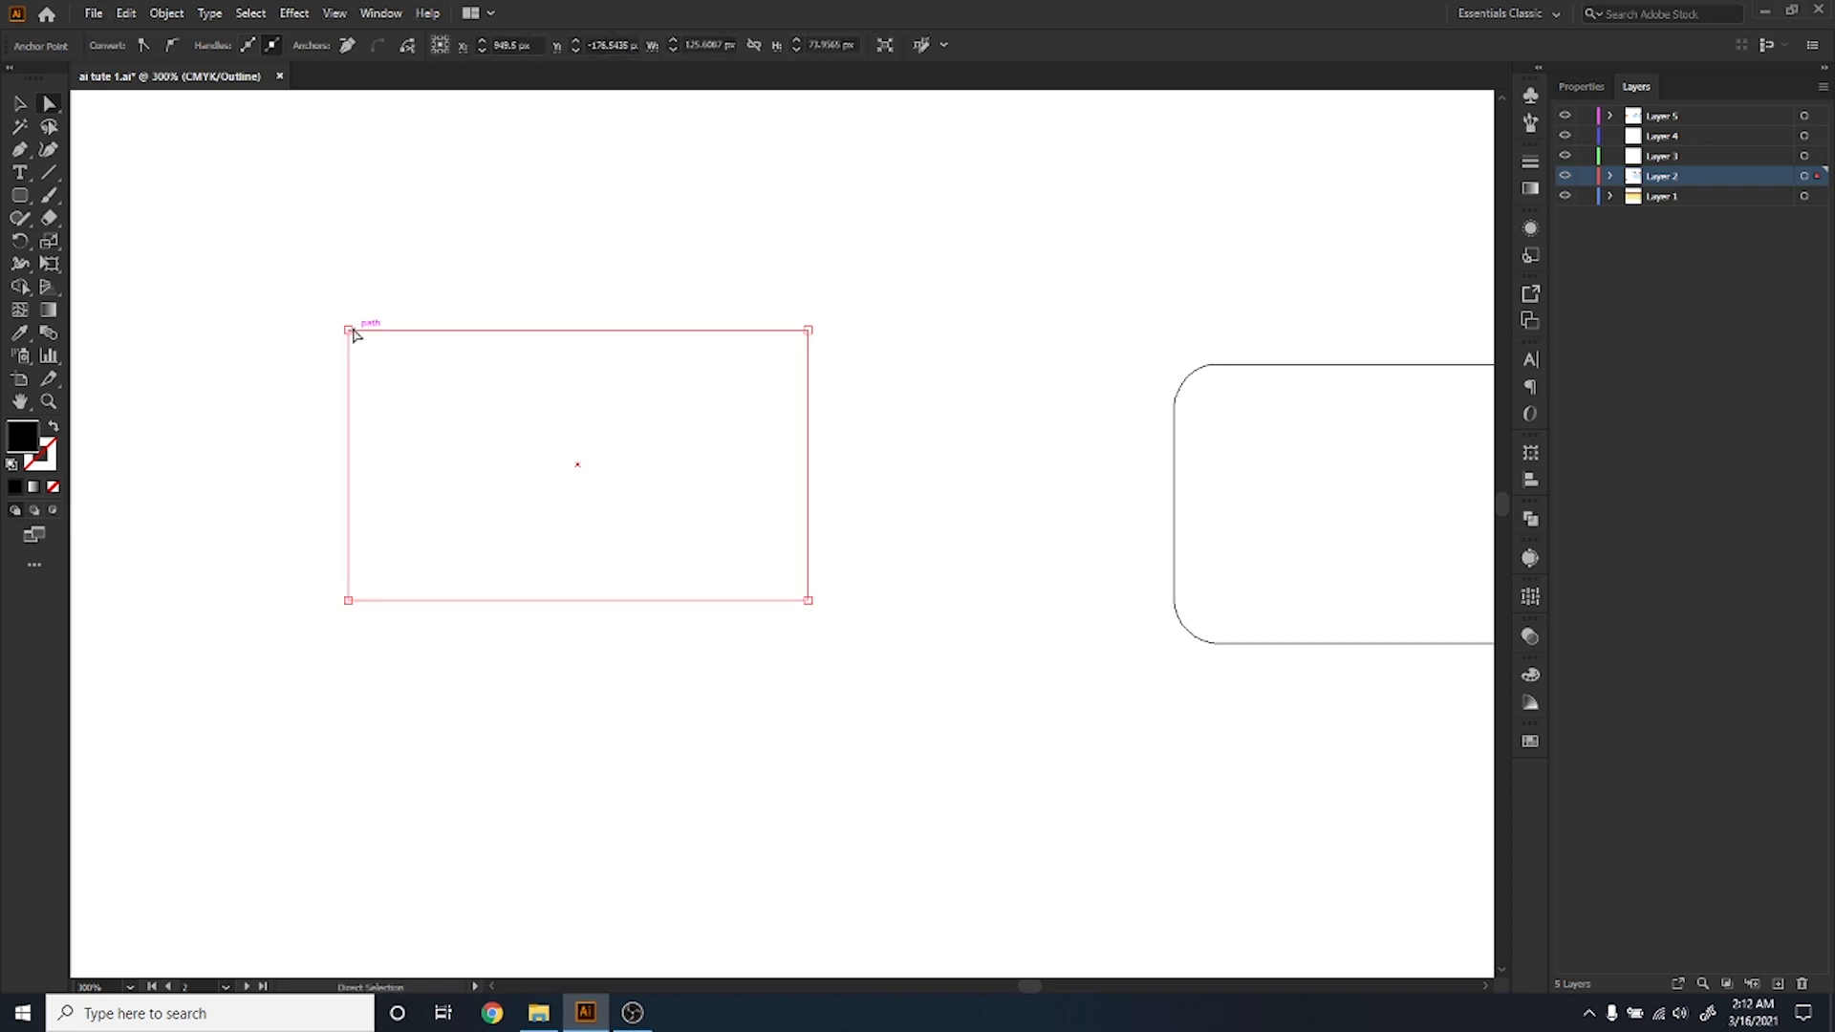
{"action": "left_click", "coordinate": [807, 330]}
Try to move the plain rectangle's upper-right corner with the Curvature tool and undo the change.
{"action": "left_click", "coordinate": [47, 150]}
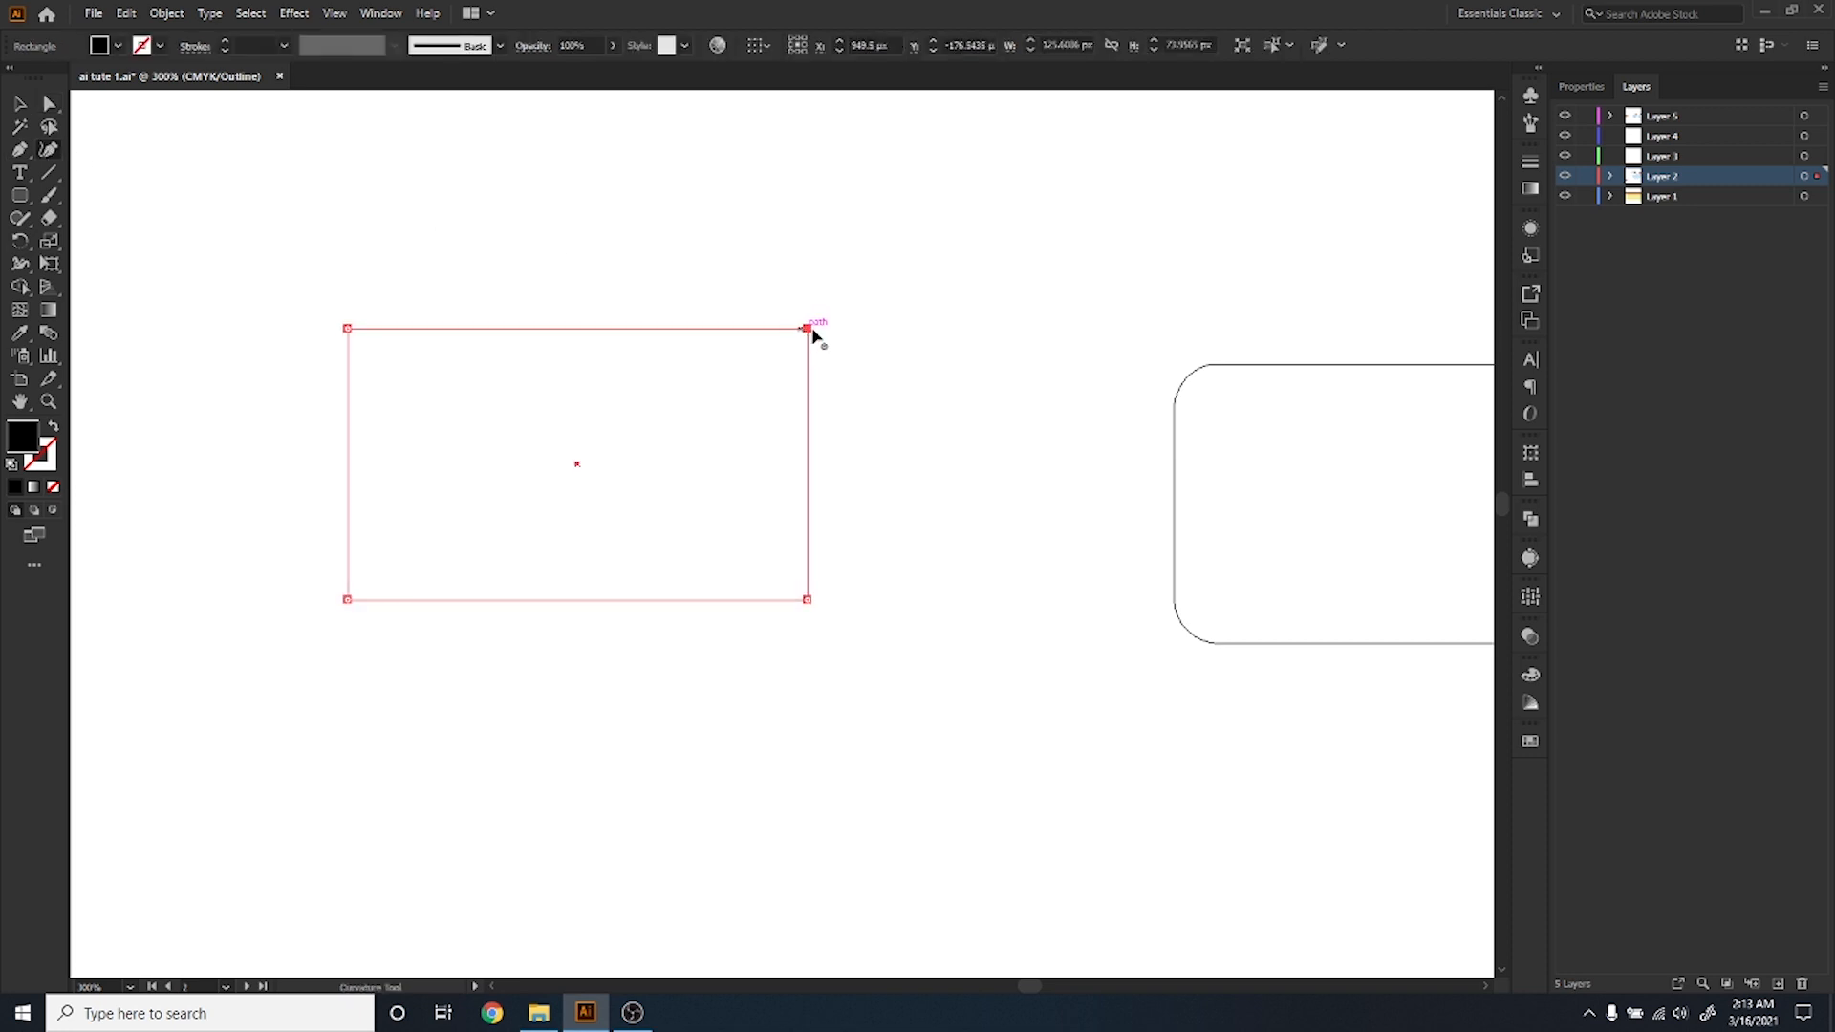
{"action": "left_click_drag", "start_coordinate": [809, 330], "coordinate": [844, 344]}
{"action": "key", "text": "ctrl+z"}
{"action": "key", "text": "a"}
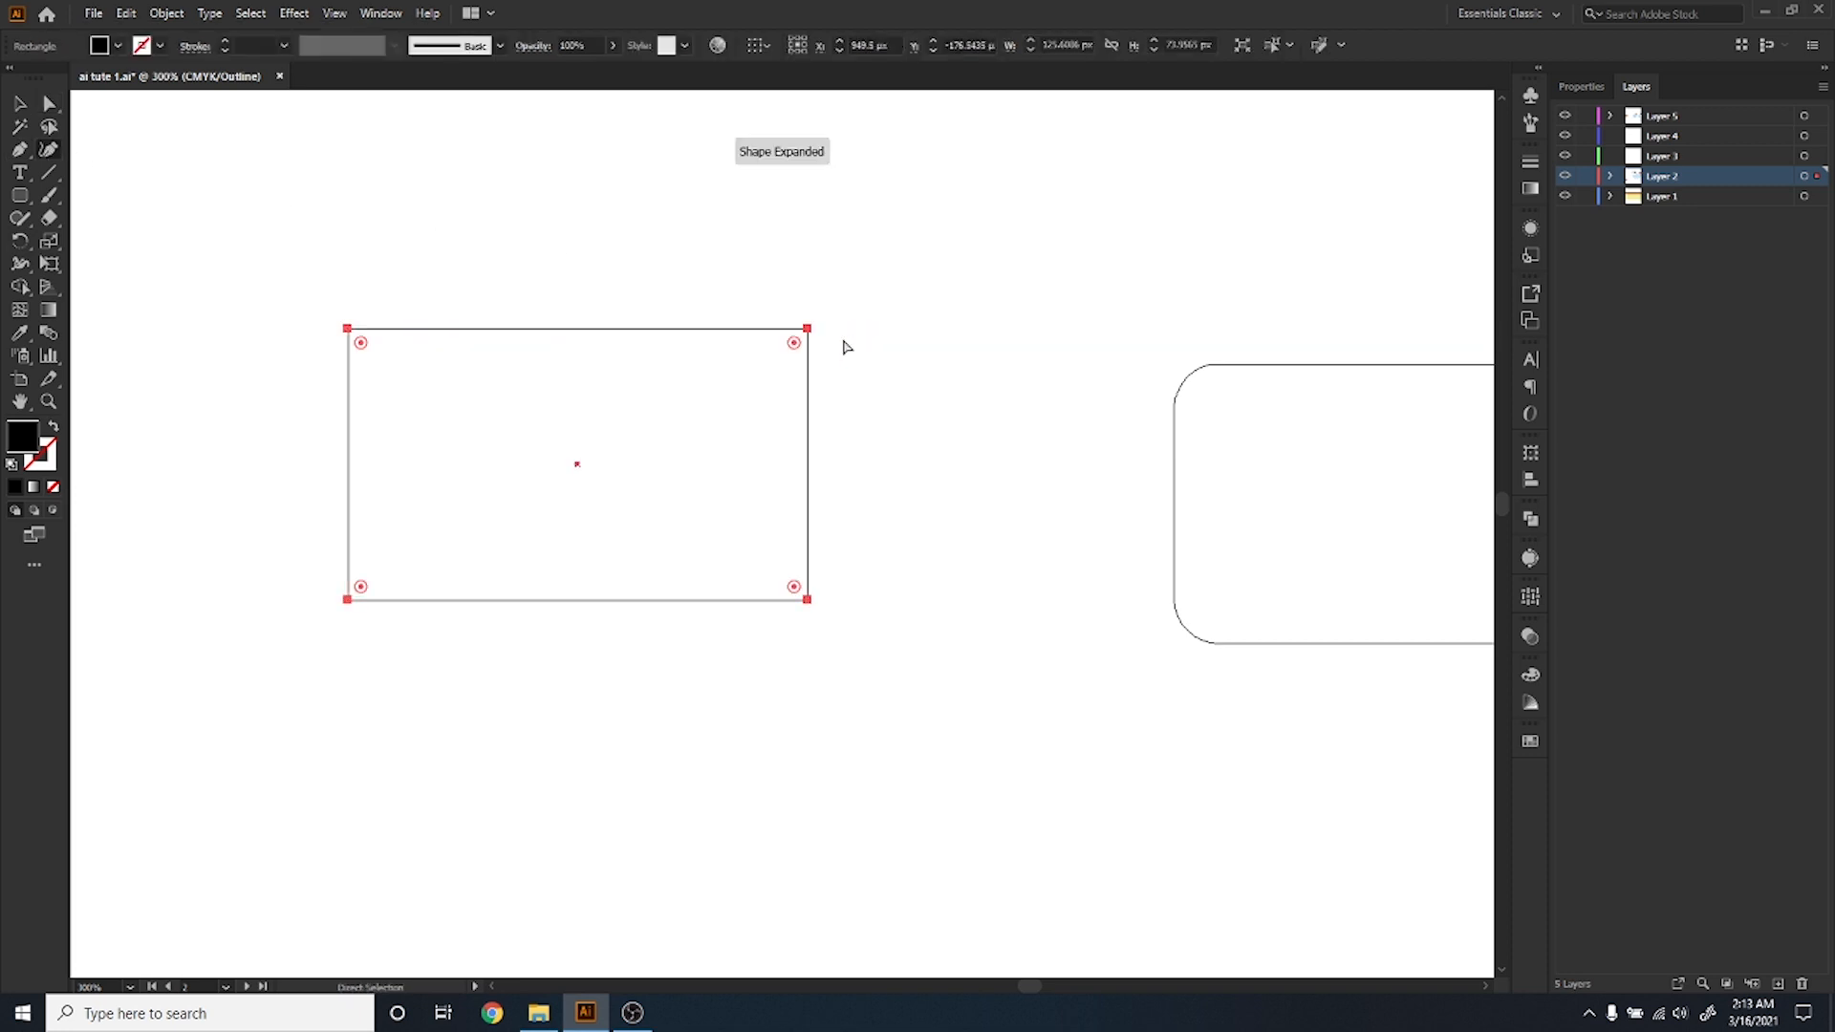
In the filled preview, bend the plain rectangle's upper-right corner into a smooth curve and lengthen its upper-left direction handle.
{"action": "key", "text": "ctrl+y"}
{"action": "key", "text": "shift+grave"}
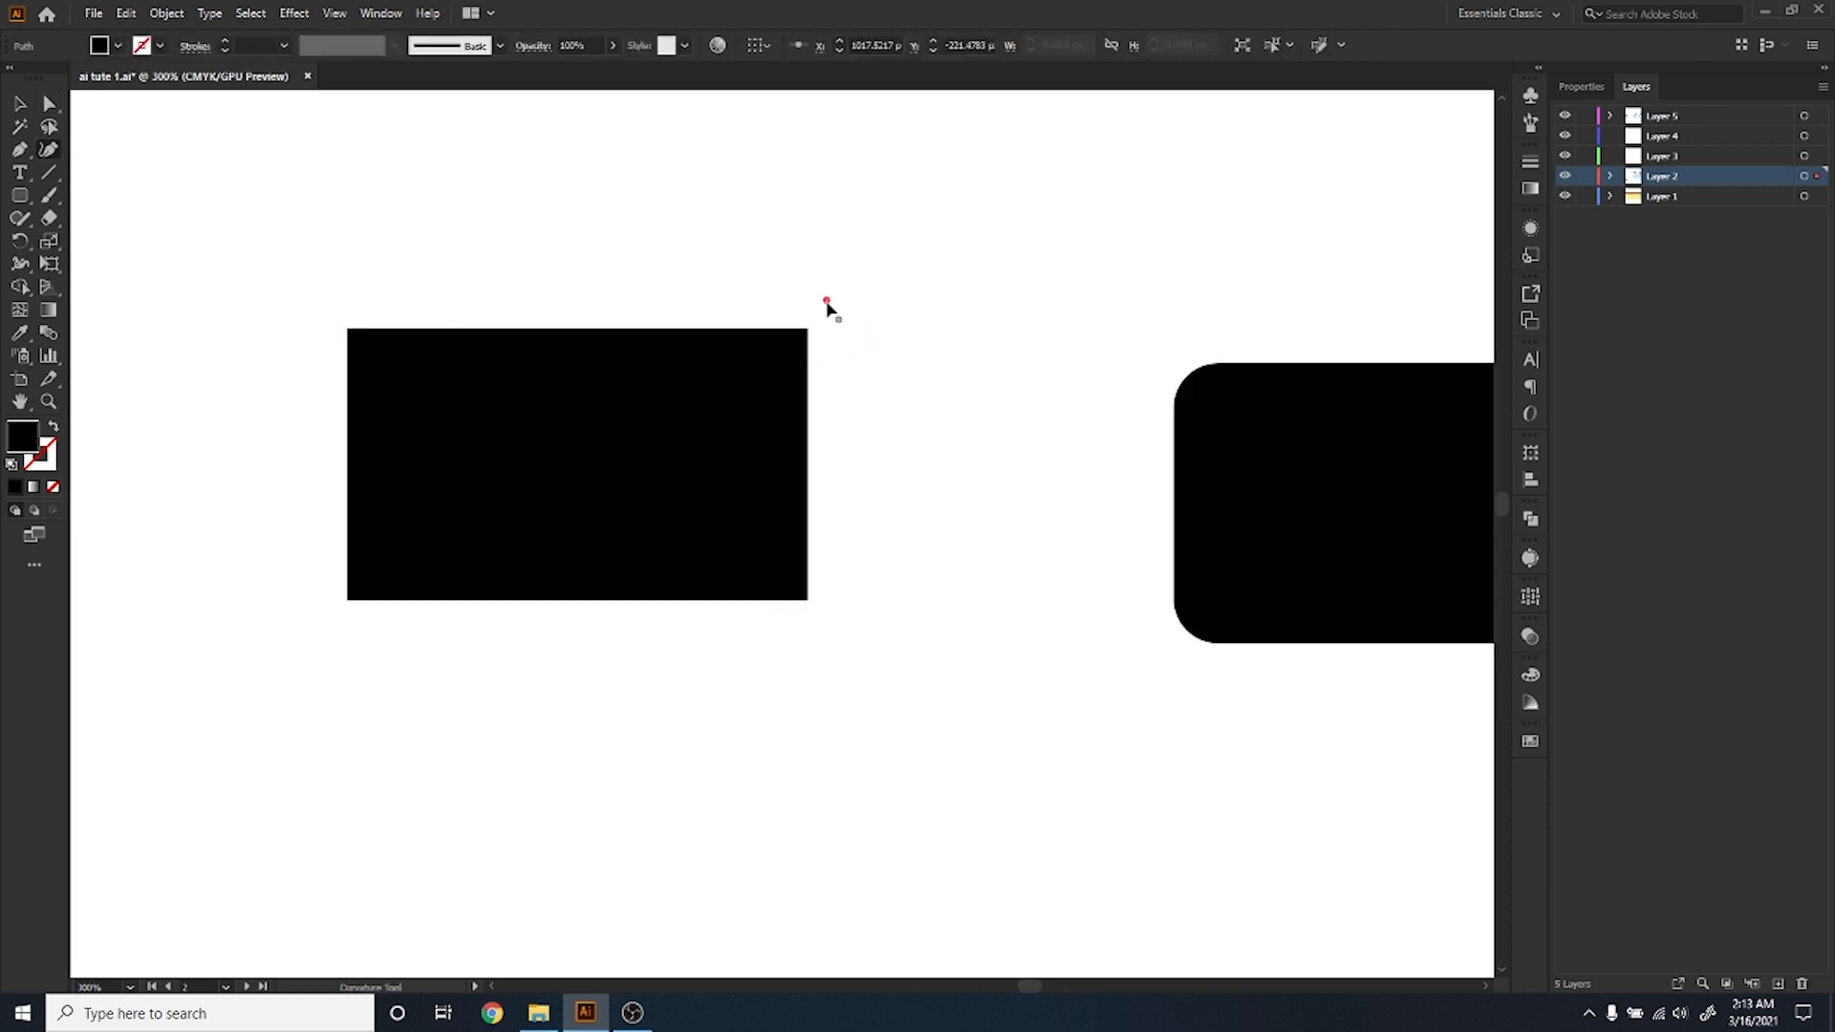
{"action": "left_click", "coordinate": [19, 150]}
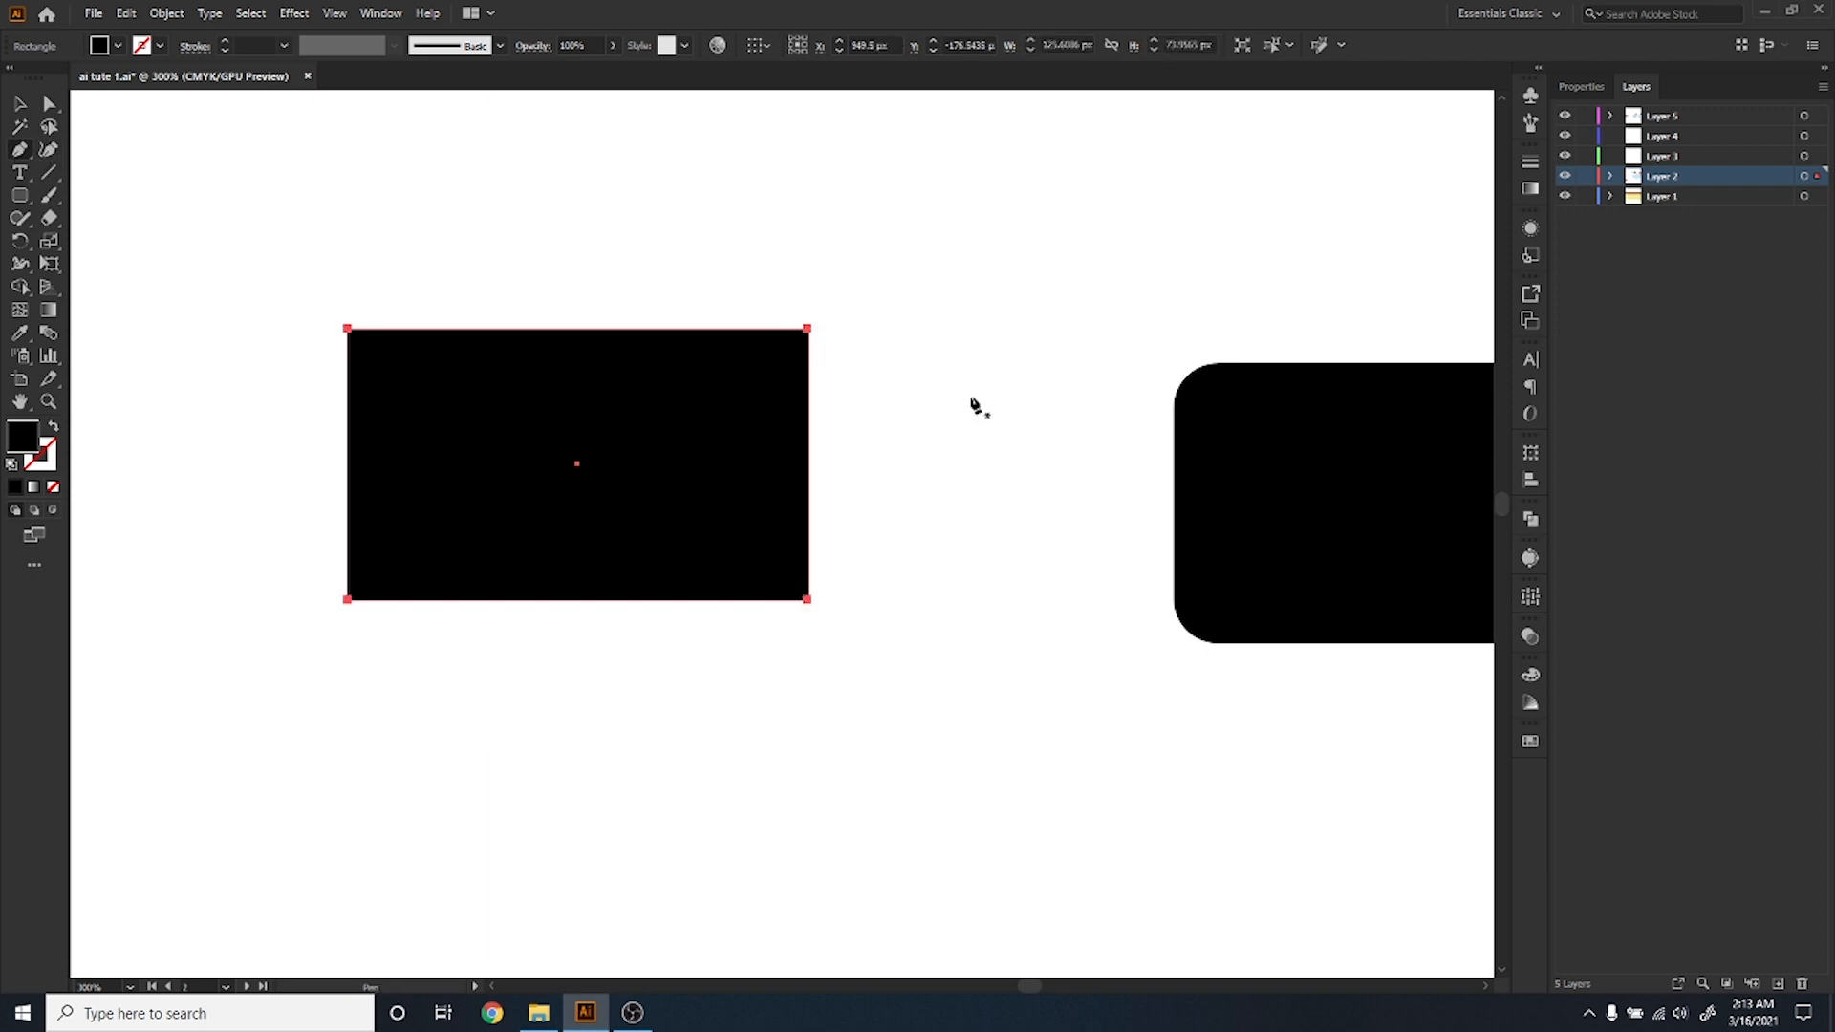
{"action": "left_click_drag", "start_coordinate": [808, 329], "coordinate": [901, 387]}
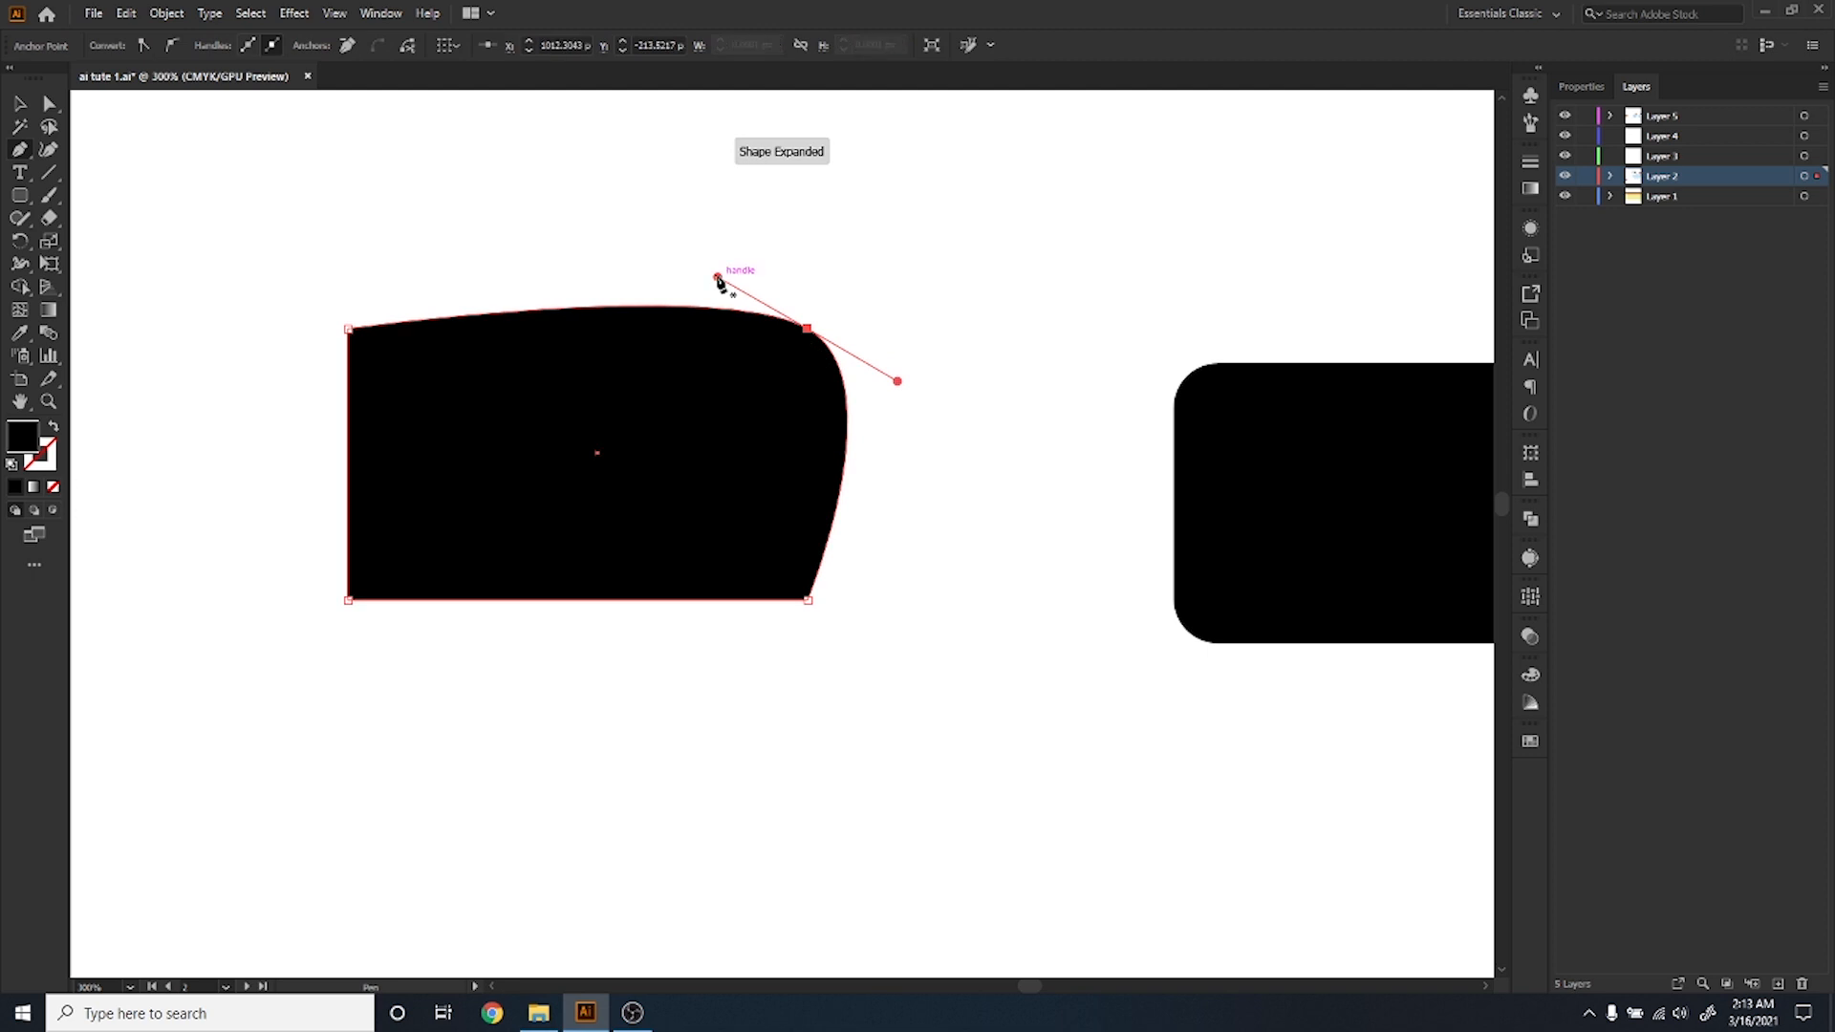
{"action": "left_click", "coordinate": [47, 107]}
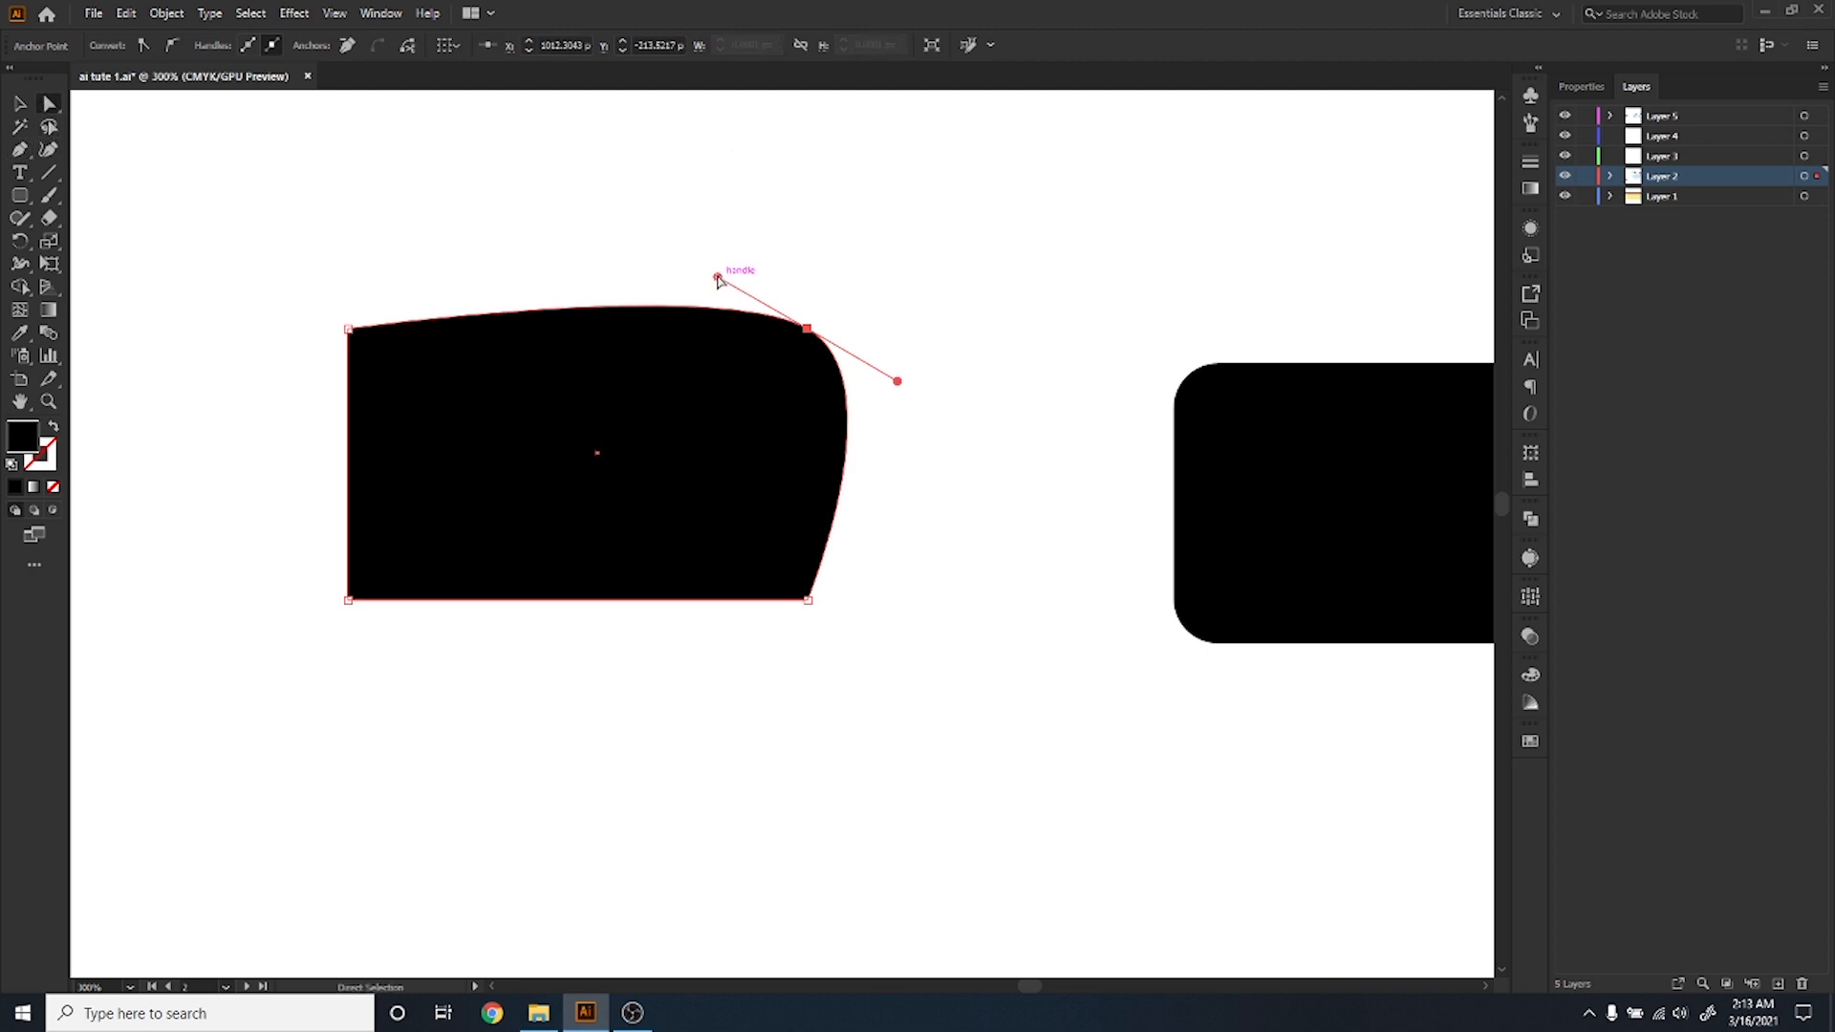
{"action": "left_click_drag", "start_coordinate": [718, 278], "coordinate": [598, 192]}
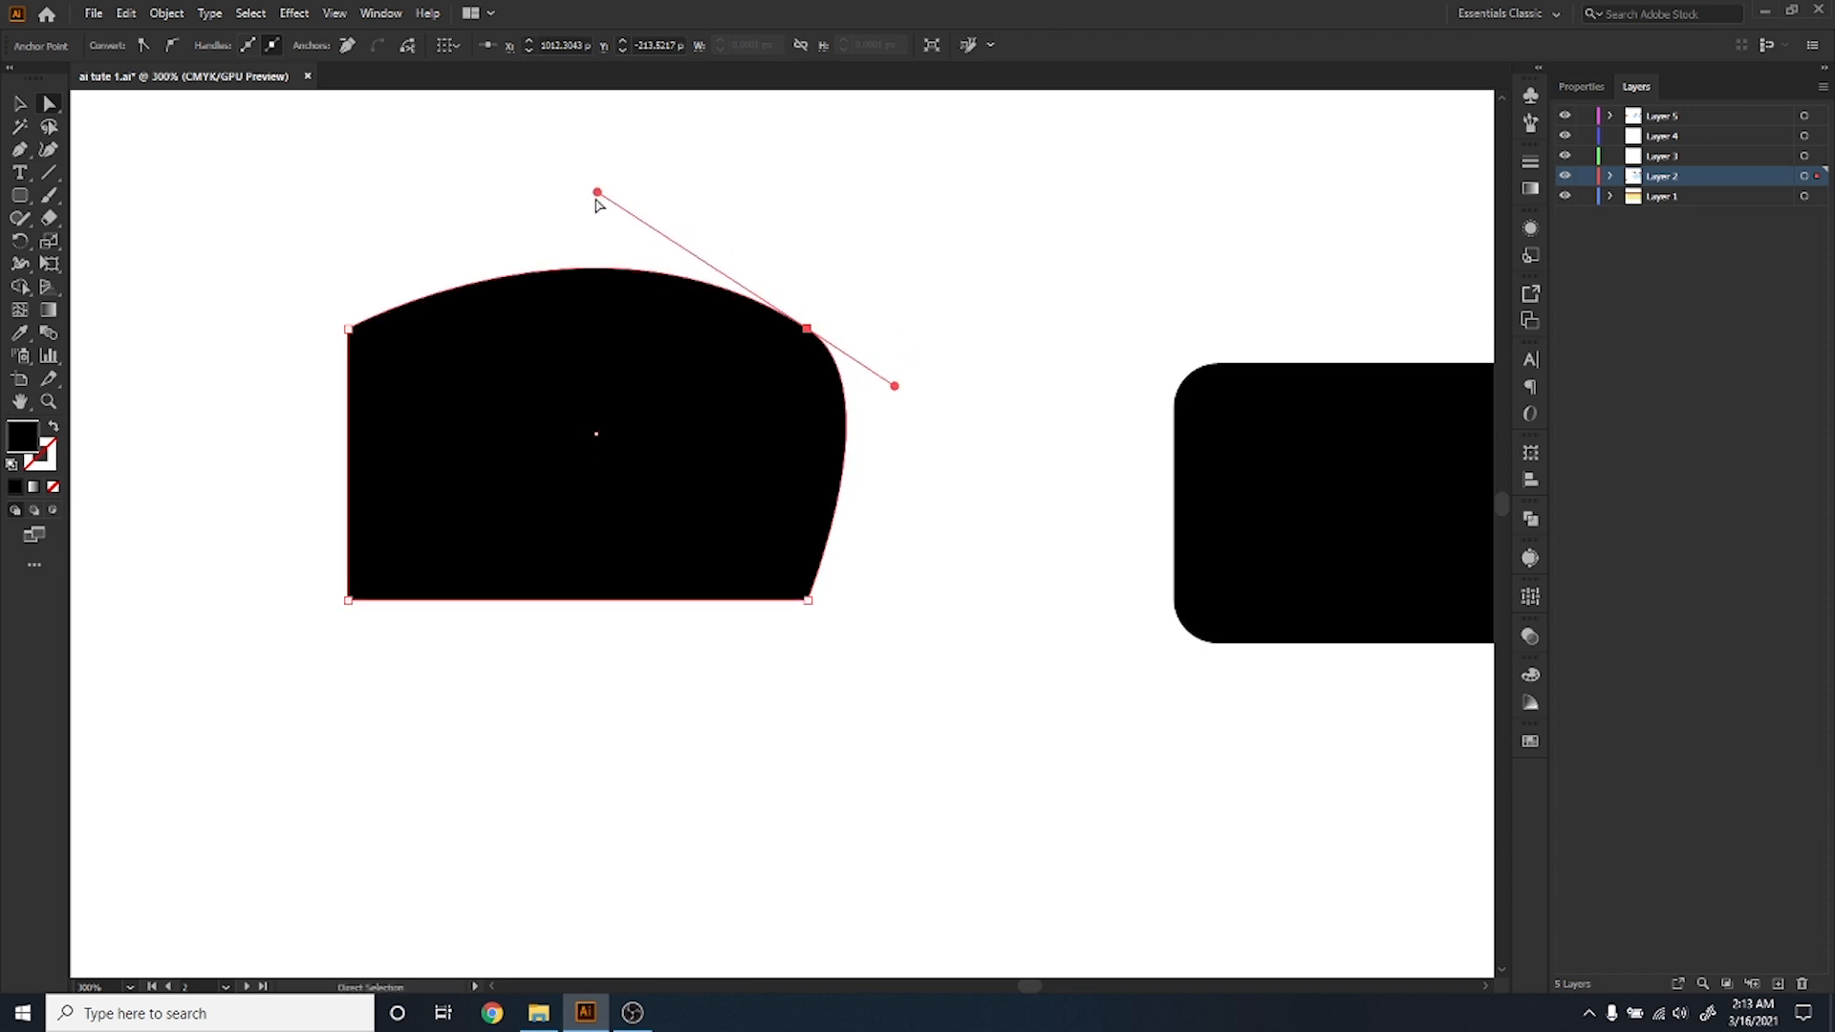
Convert the rectangle's curved upper-right anchor point back to a sharp corner.
{"action": "left_click", "coordinate": [20, 150]}
{"action": "left_click", "coordinate": [808, 329]}
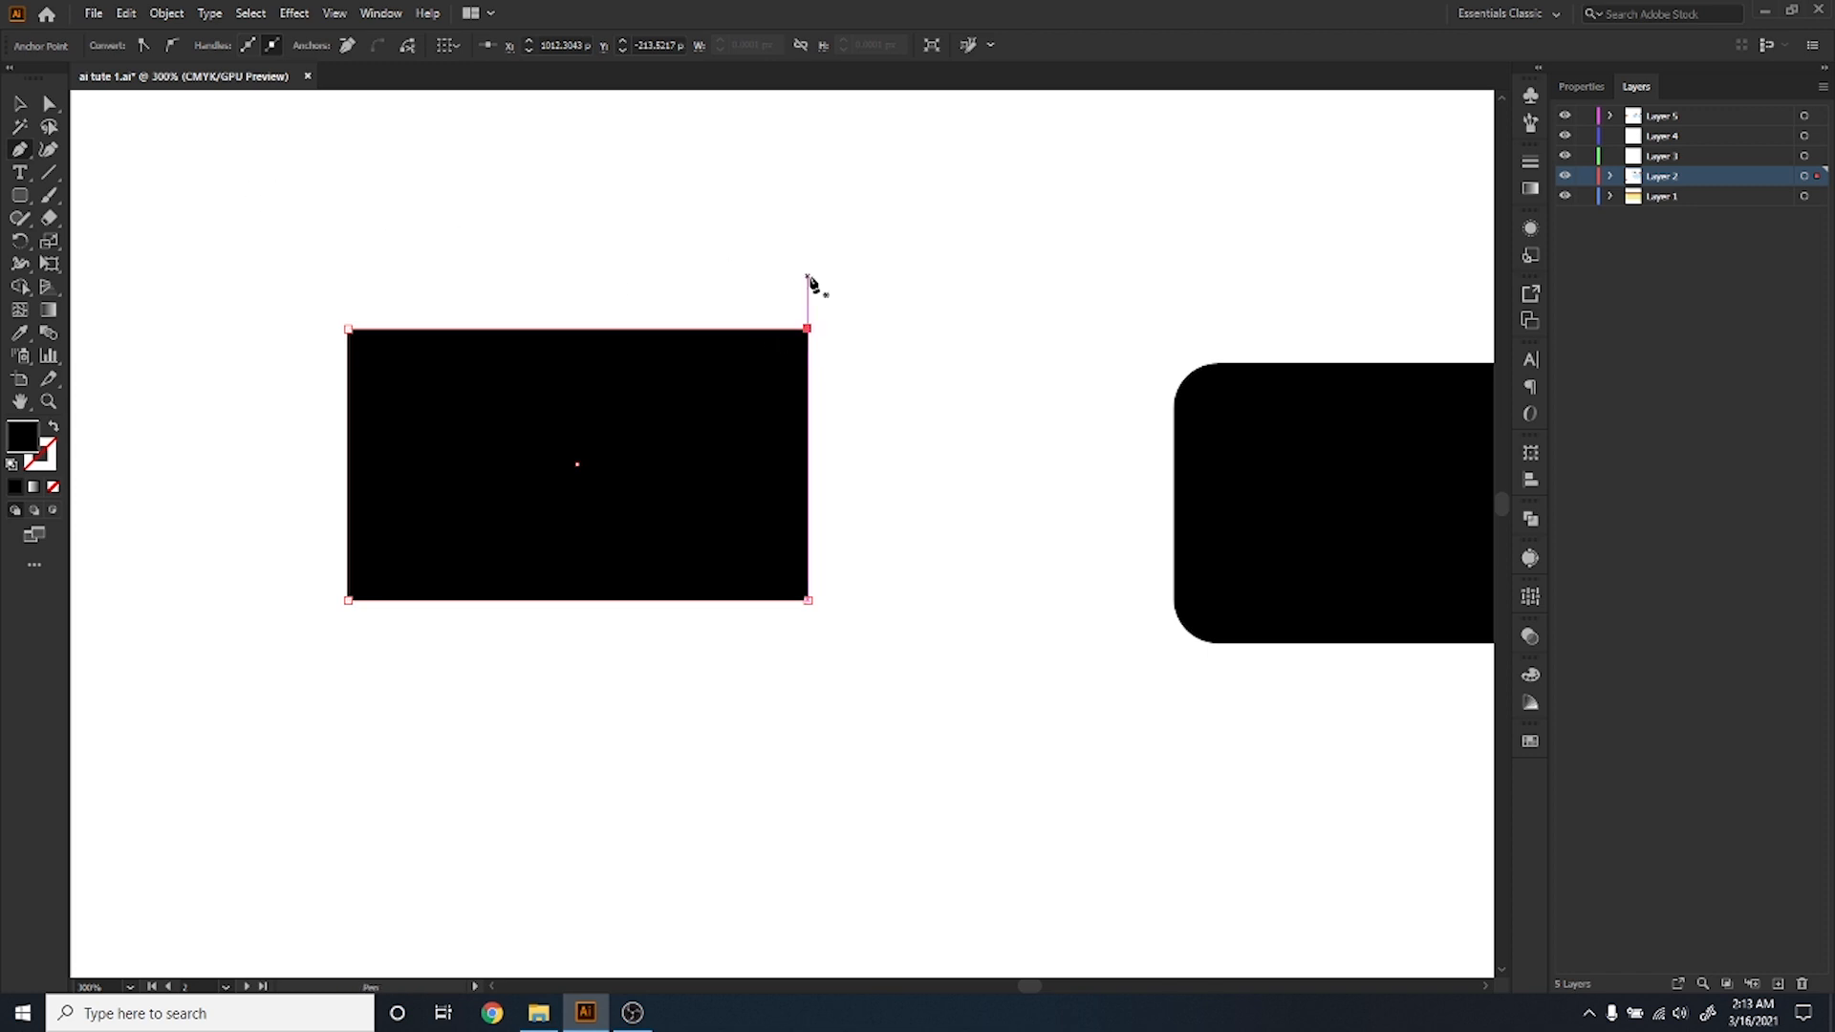
{"action": "left_click", "coordinate": [50, 103]}
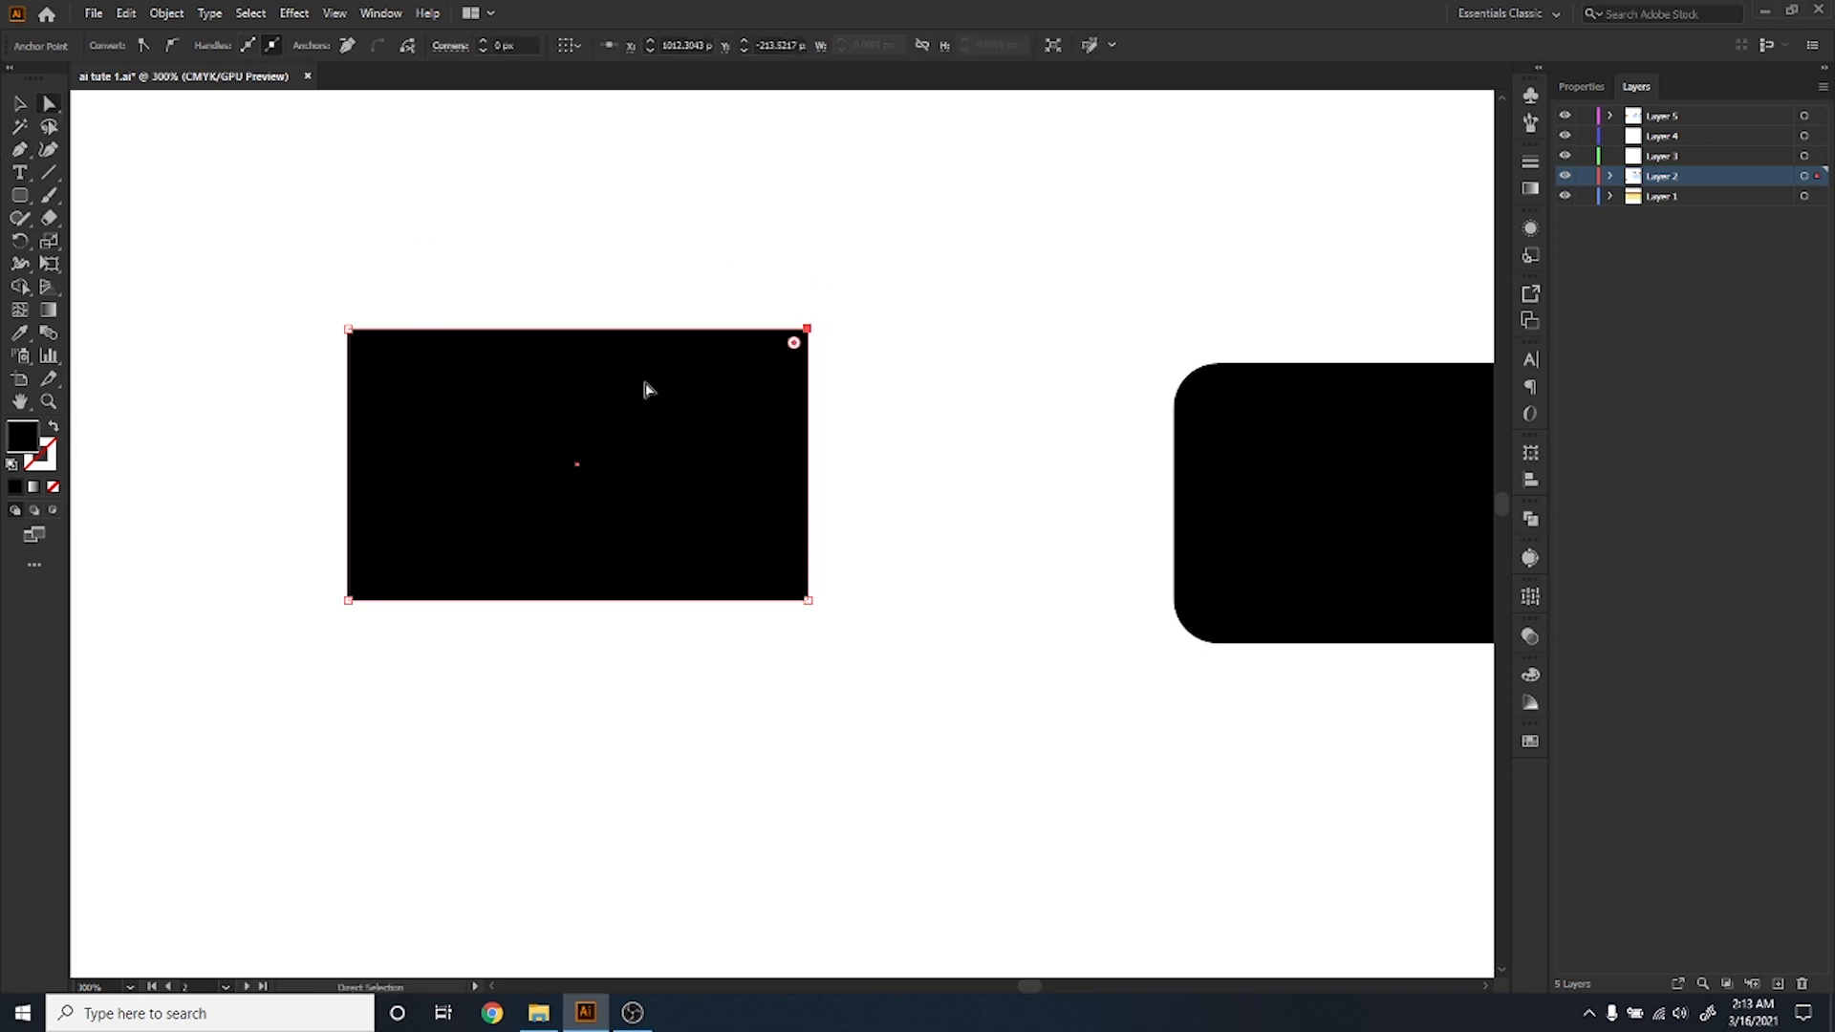
Swap the plain rectangle's fill and stroke, leaving a black outline without fill, and reselect its upper-right anchor point.
{"action": "key", "text": "shift+x"}
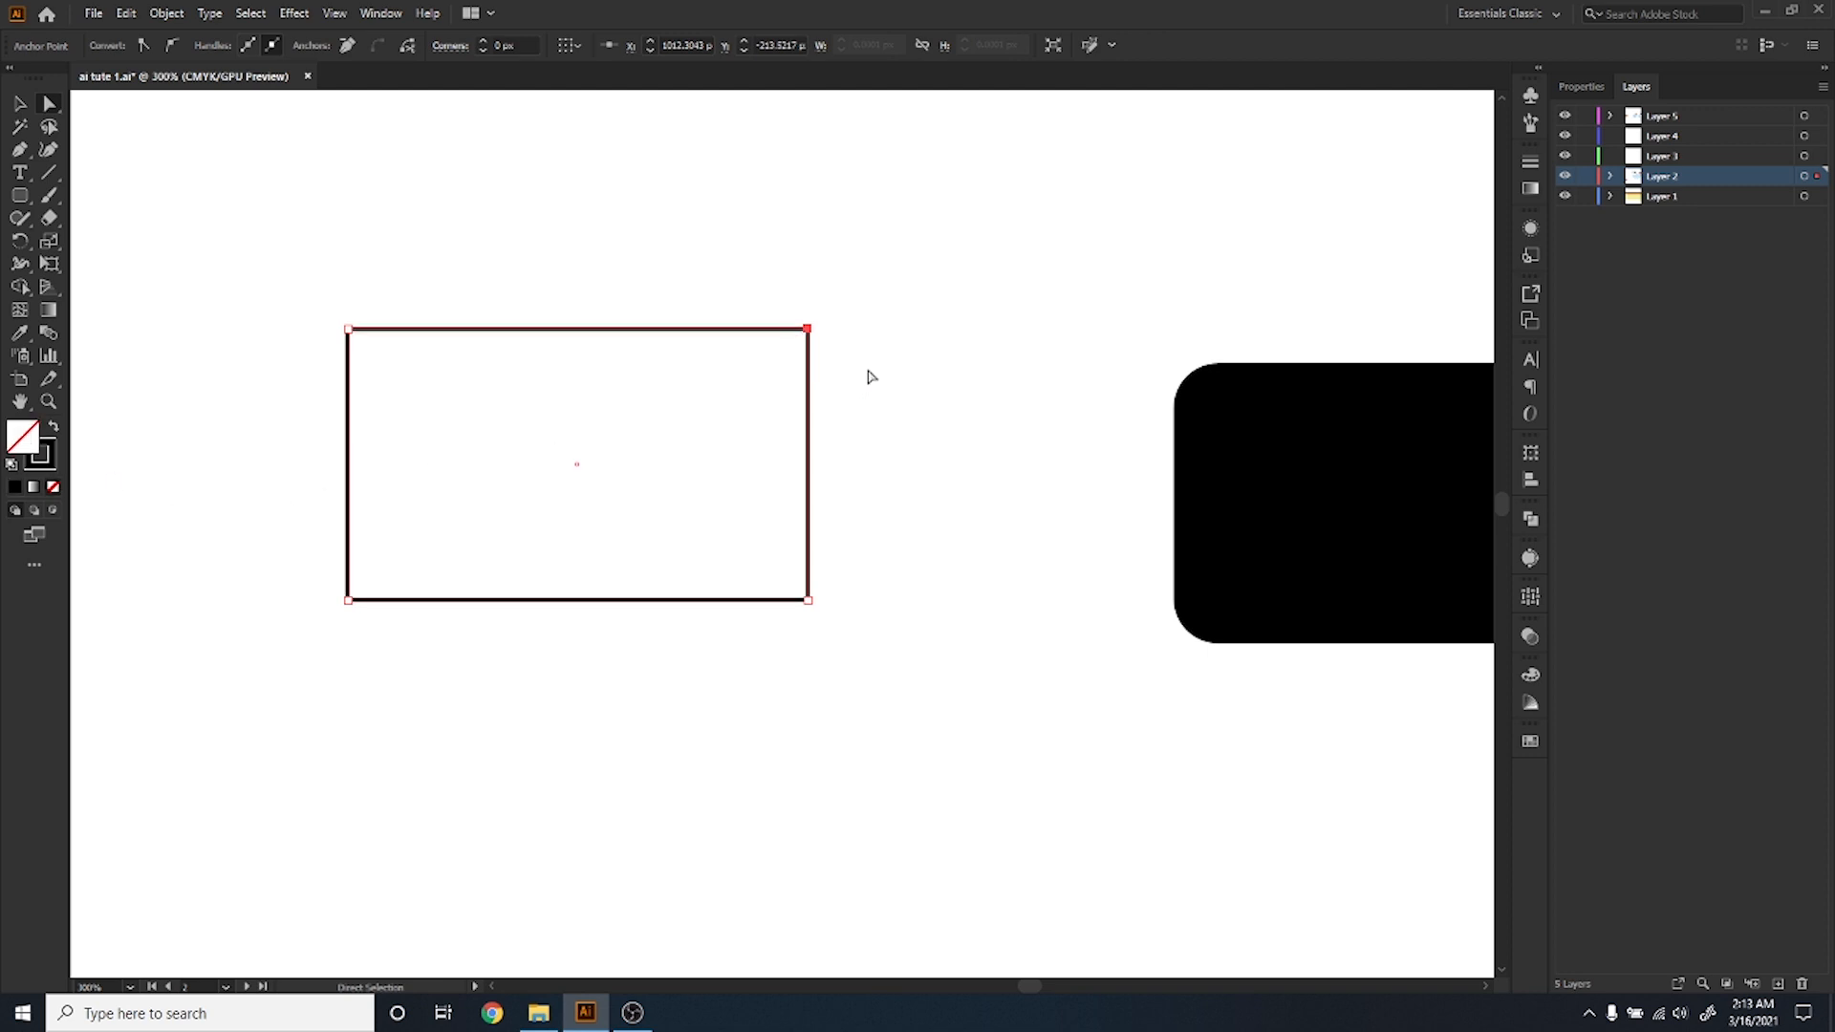
{"action": "left_click", "coordinate": [870, 377]}
{"action": "left_click", "coordinate": [807, 329]}
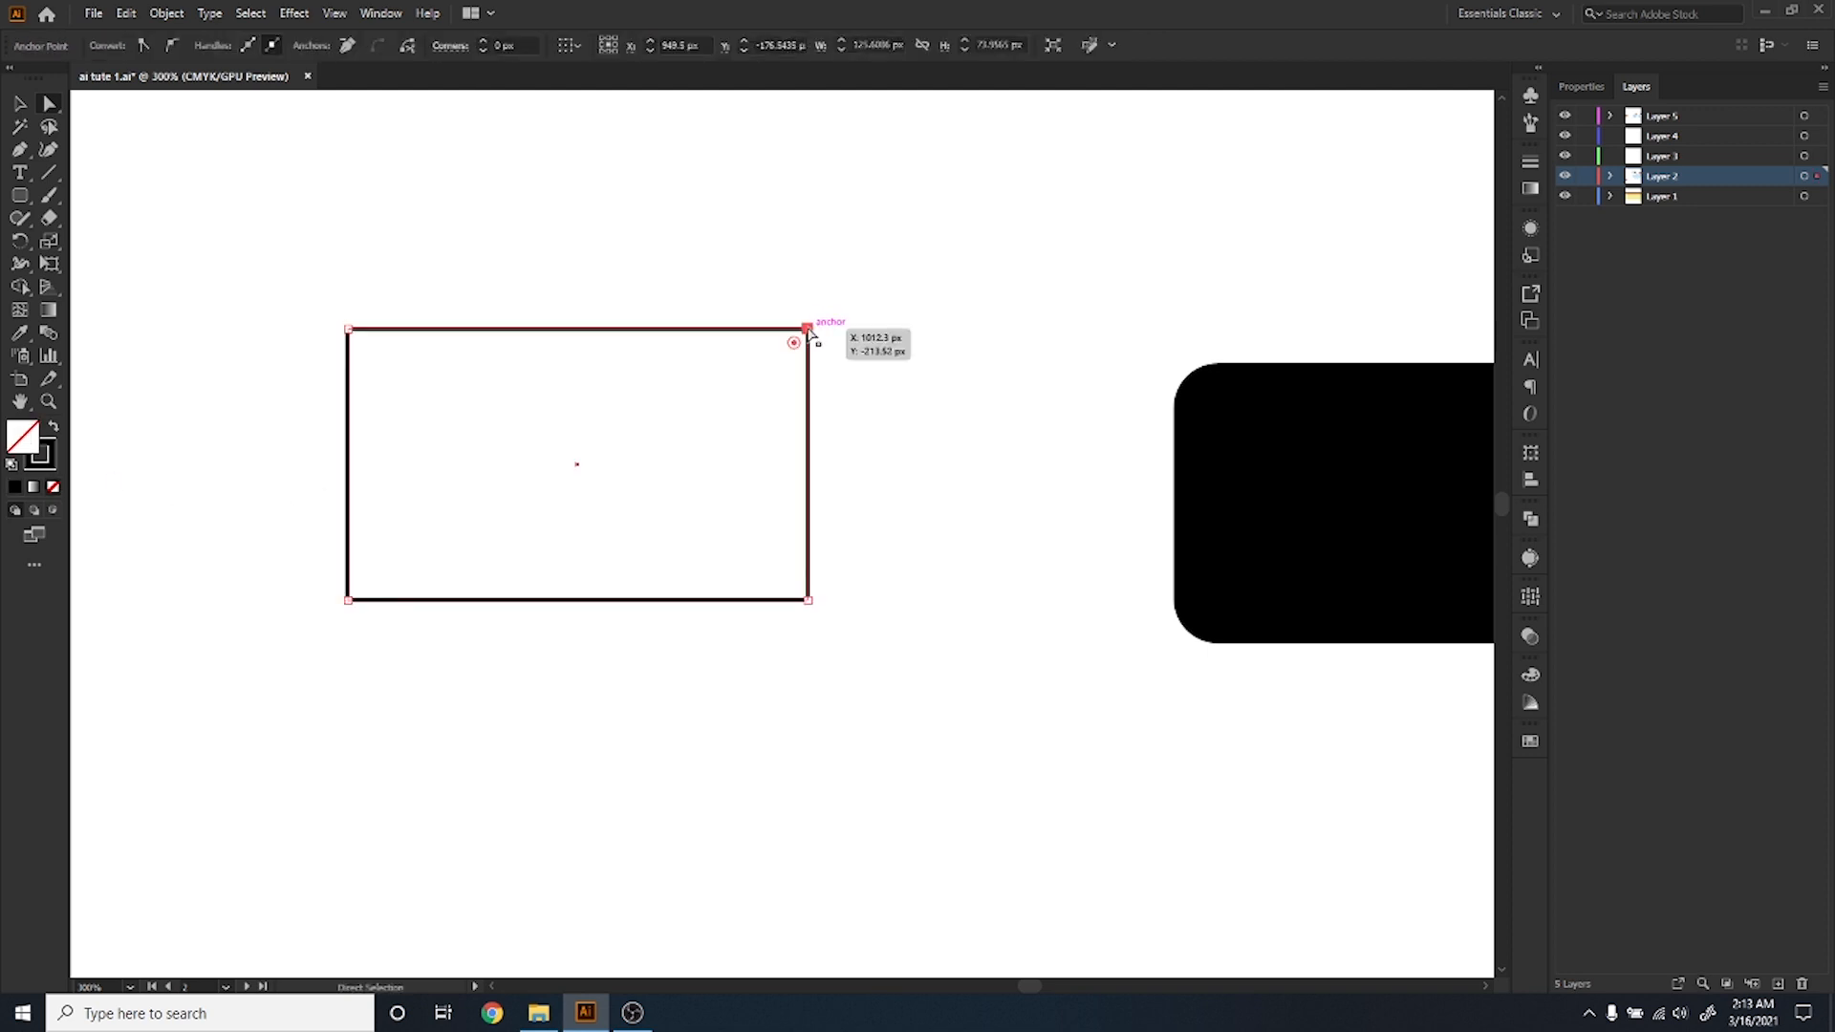
Display the artwork as outlines and examine the corner anchors of the plain and rounded rectangles.
{"action": "key", "text": "ctrl+y"}
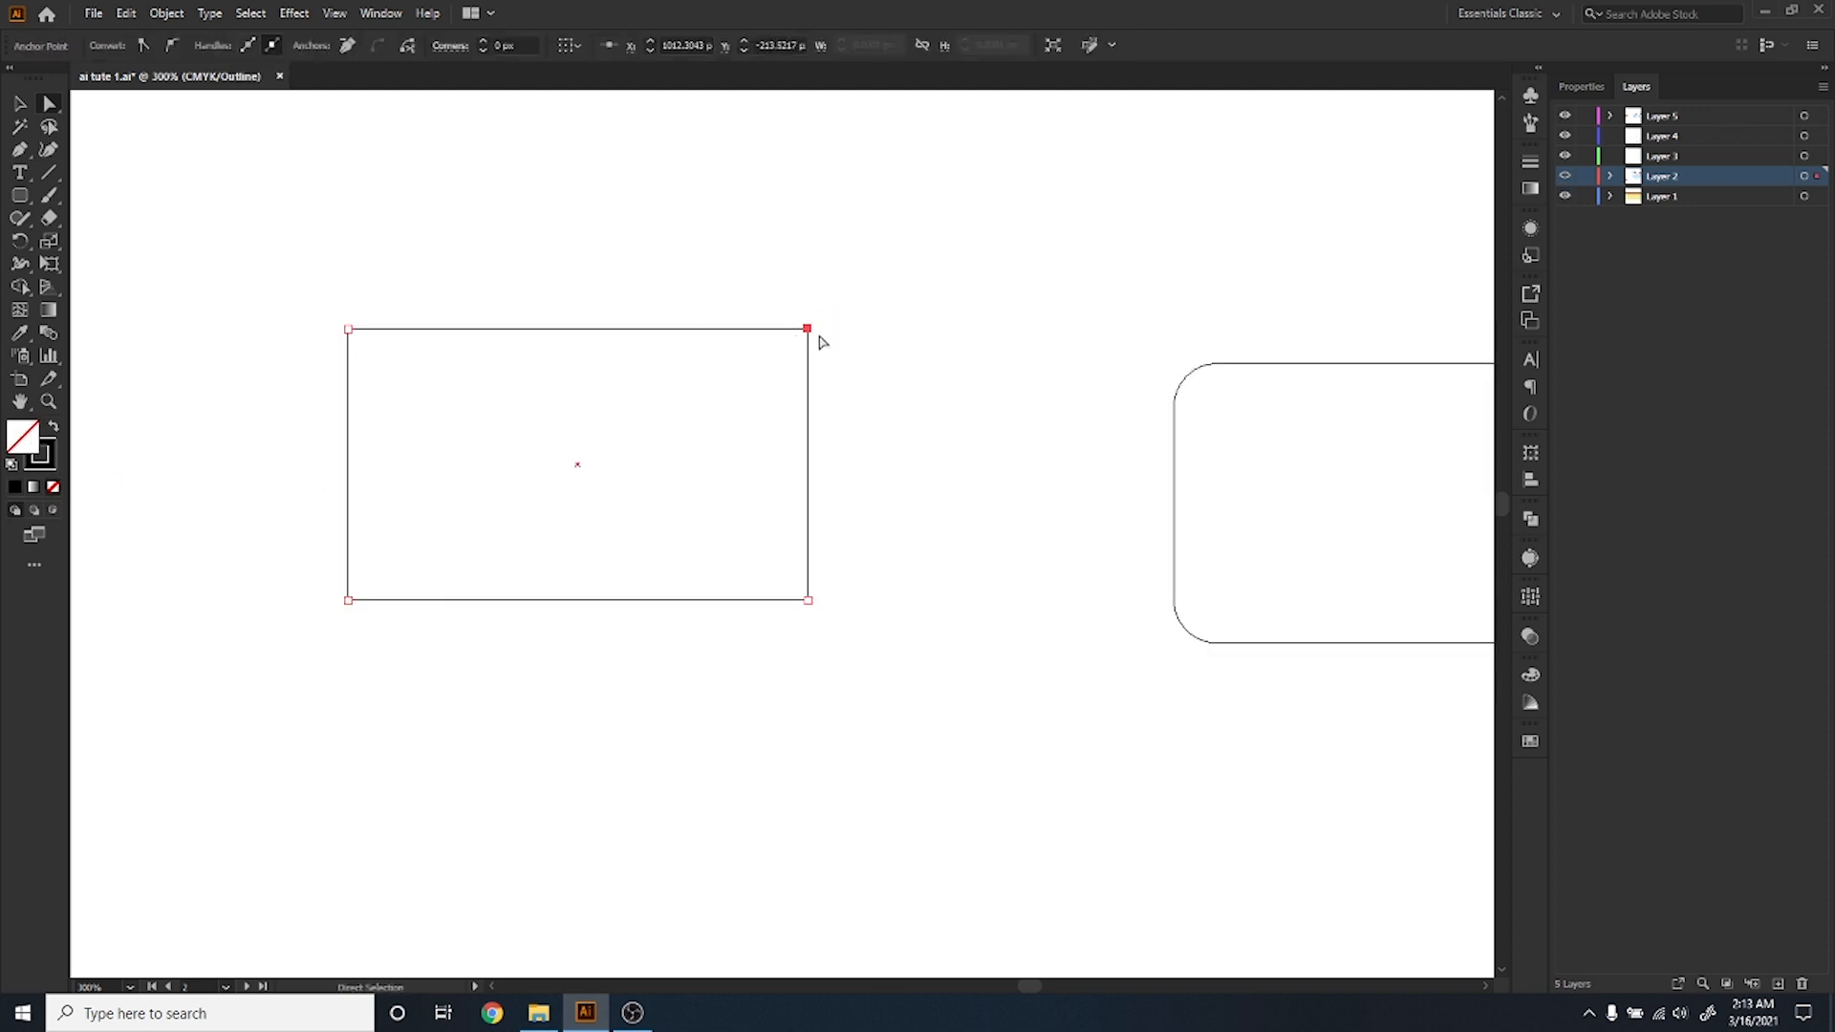
{"action": "left_click", "coordinate": [806, 329]}
{"action": "left_click", "coordinate": [19, 150]}
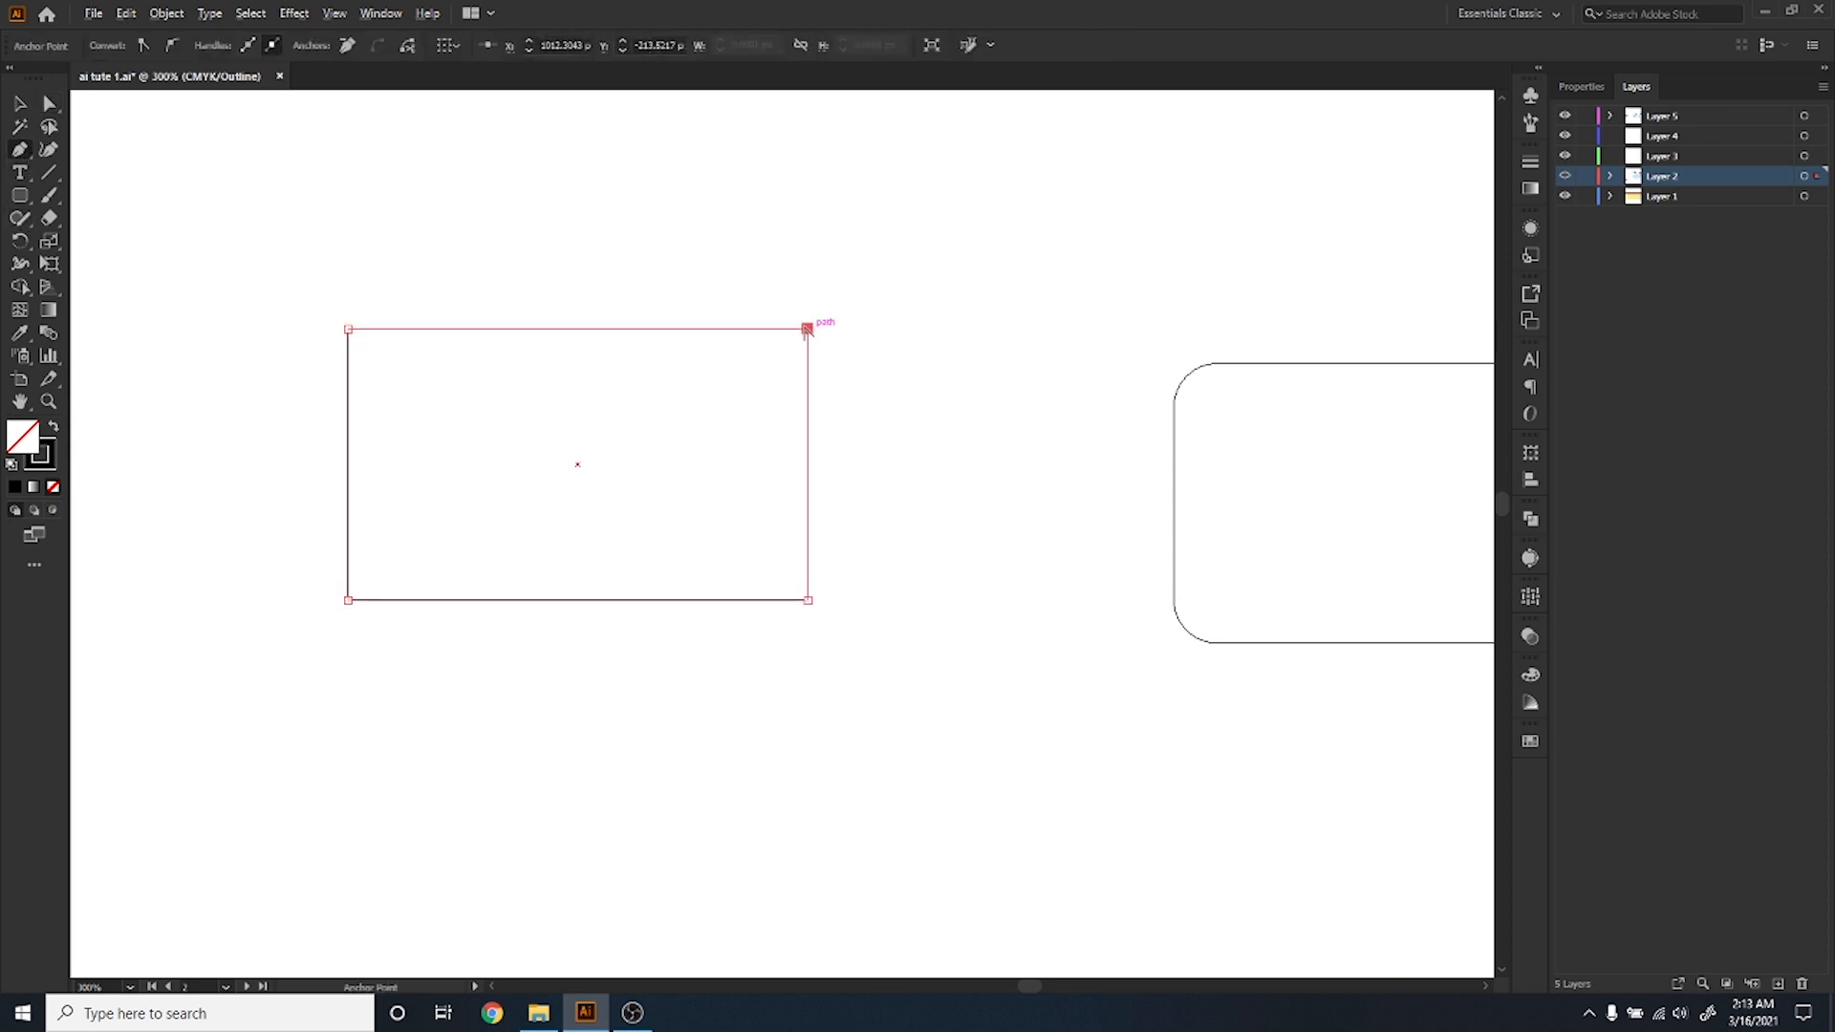
{"action": "left_click", "coordinate": [1182, 400], "text": "ctrl"}
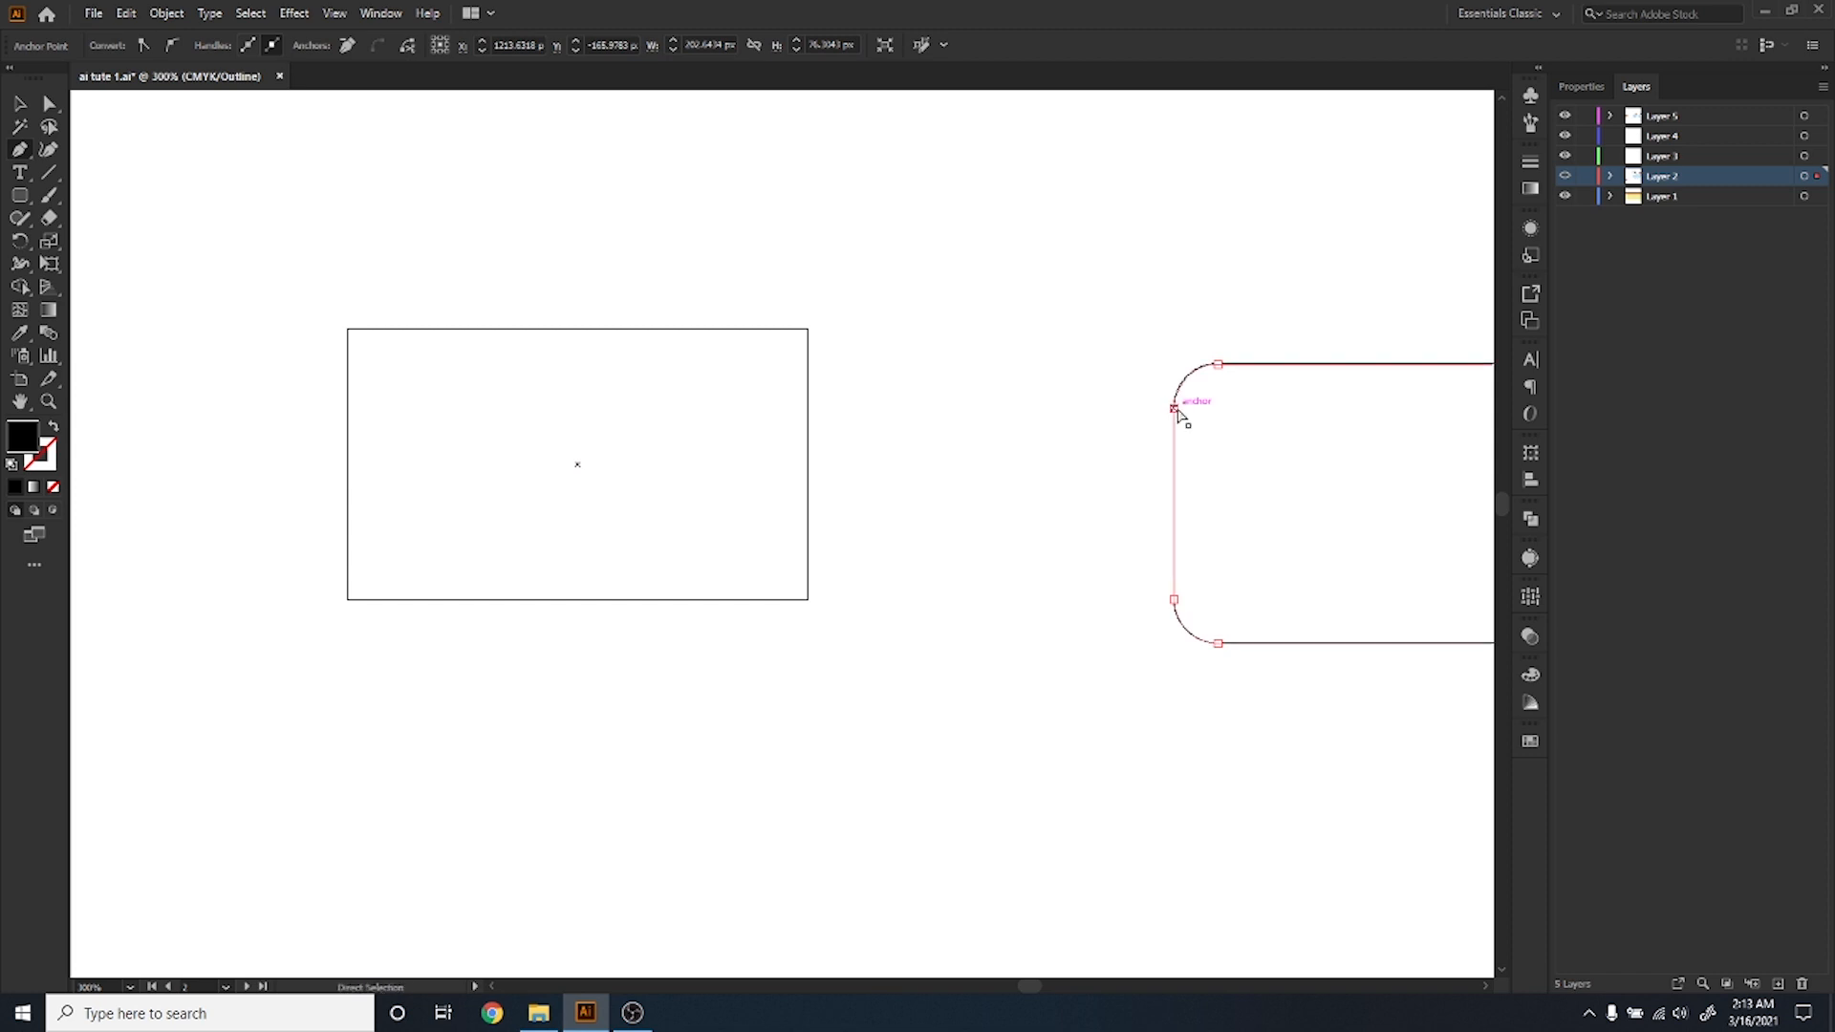
Inspect the direction handles of the rounded rectangle's upper-left anchor point, deselect everything and return from outlines to the filled preview.
{"action": "left_click", "coordinate": [1175, 408], "text": "ctrl"}
{"action": "left_click_drag", "start_coordinate": [1225, 406], "coordinate": [846, 428]}
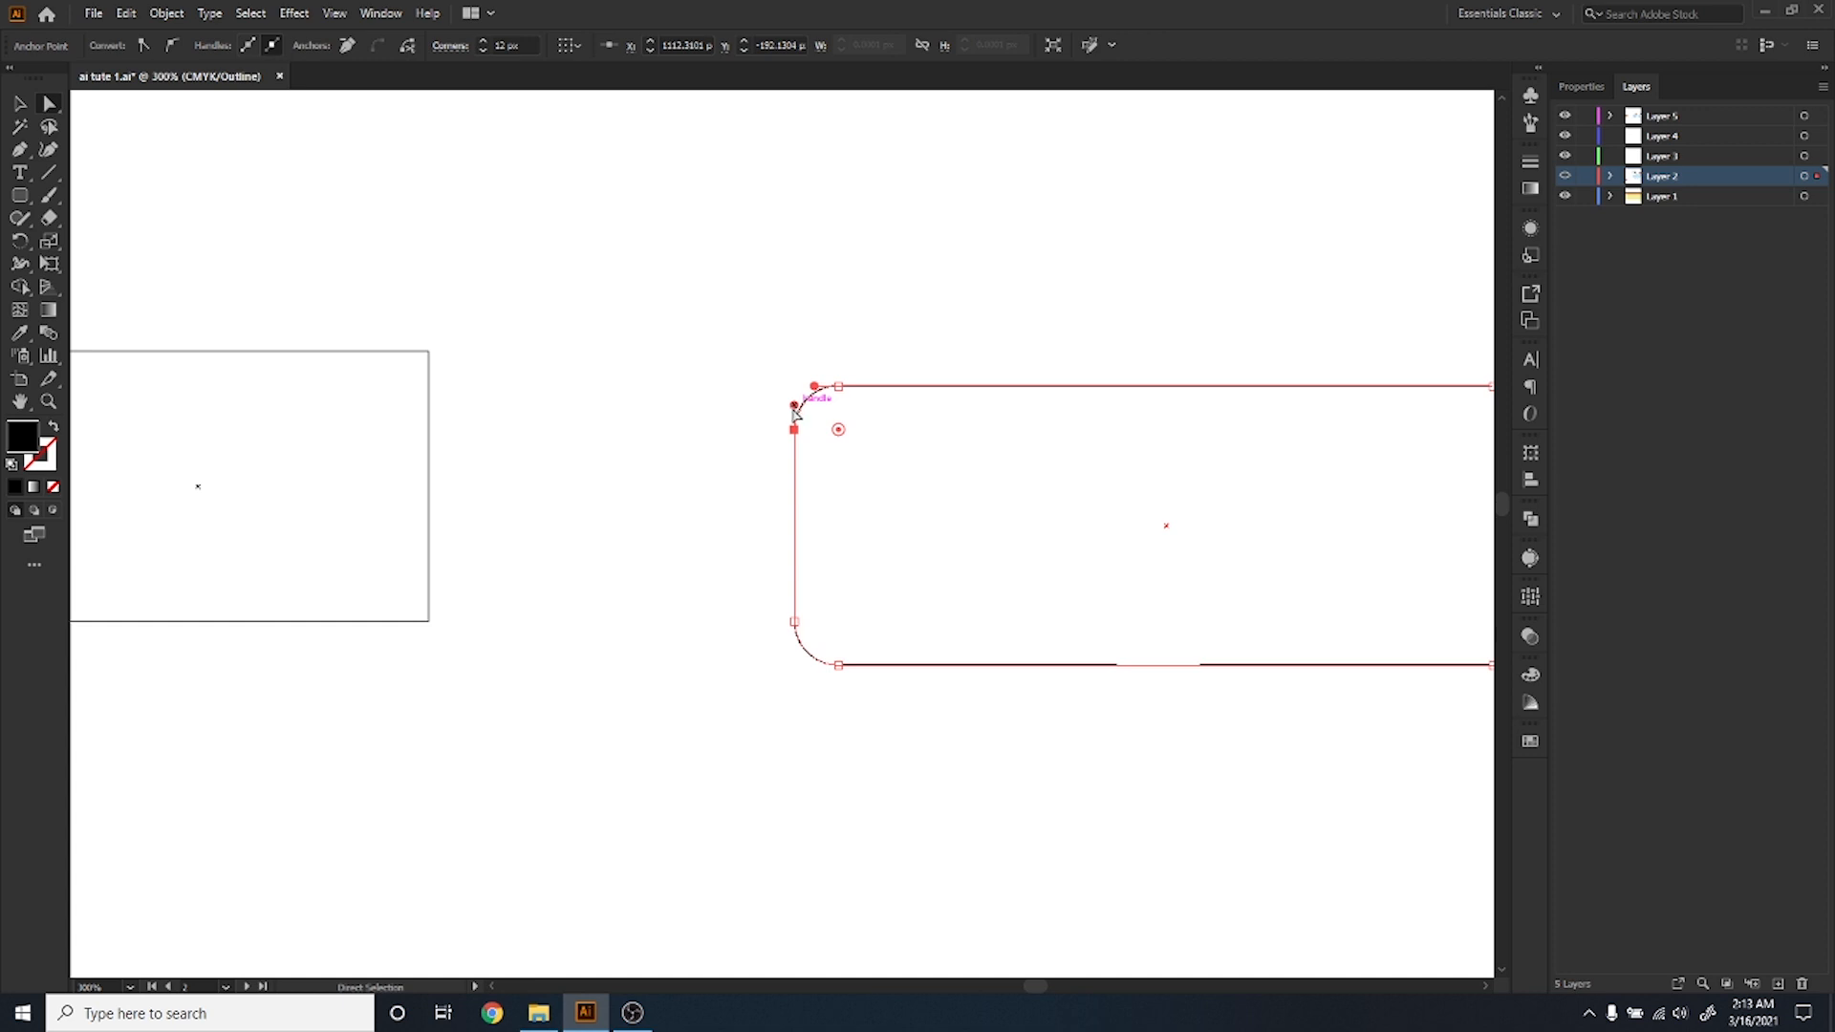
{"action": "scroll", "coordinate": [697, 644], "scroll_direction": "down", "scroll_amount": 2}
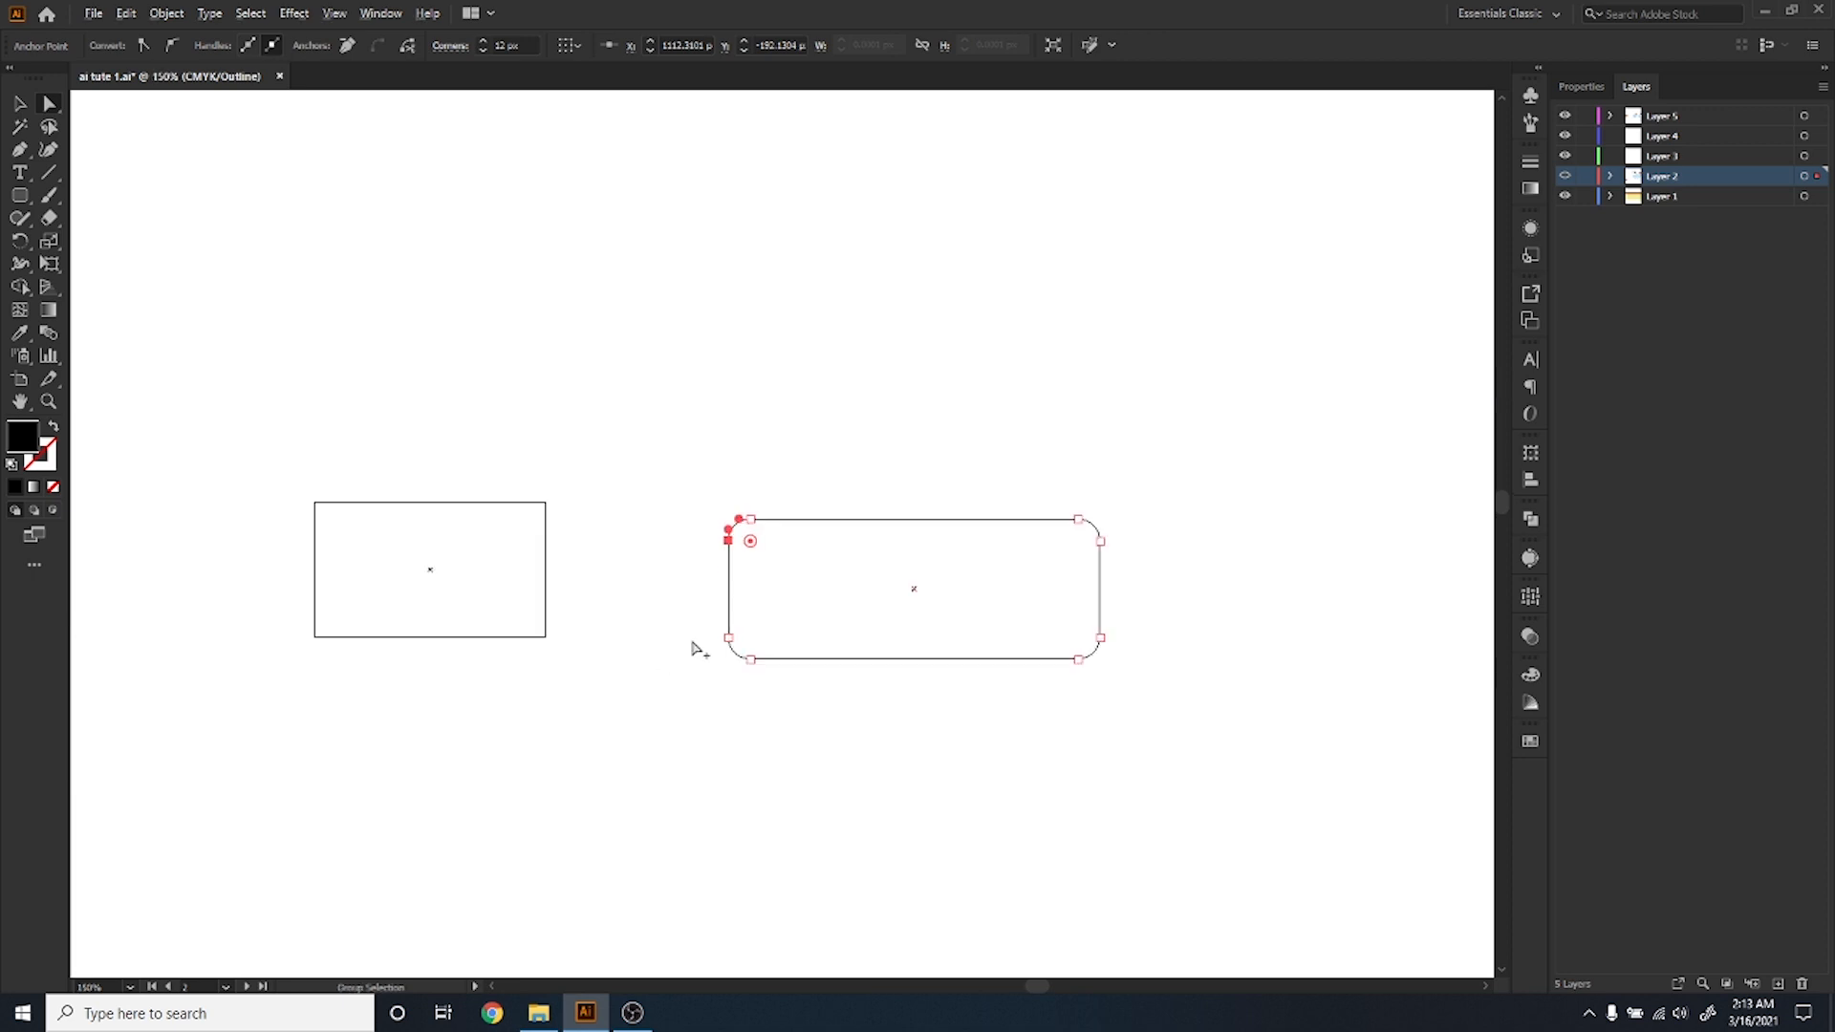
{"action": "left_click", "coordinate": [995, 751]}
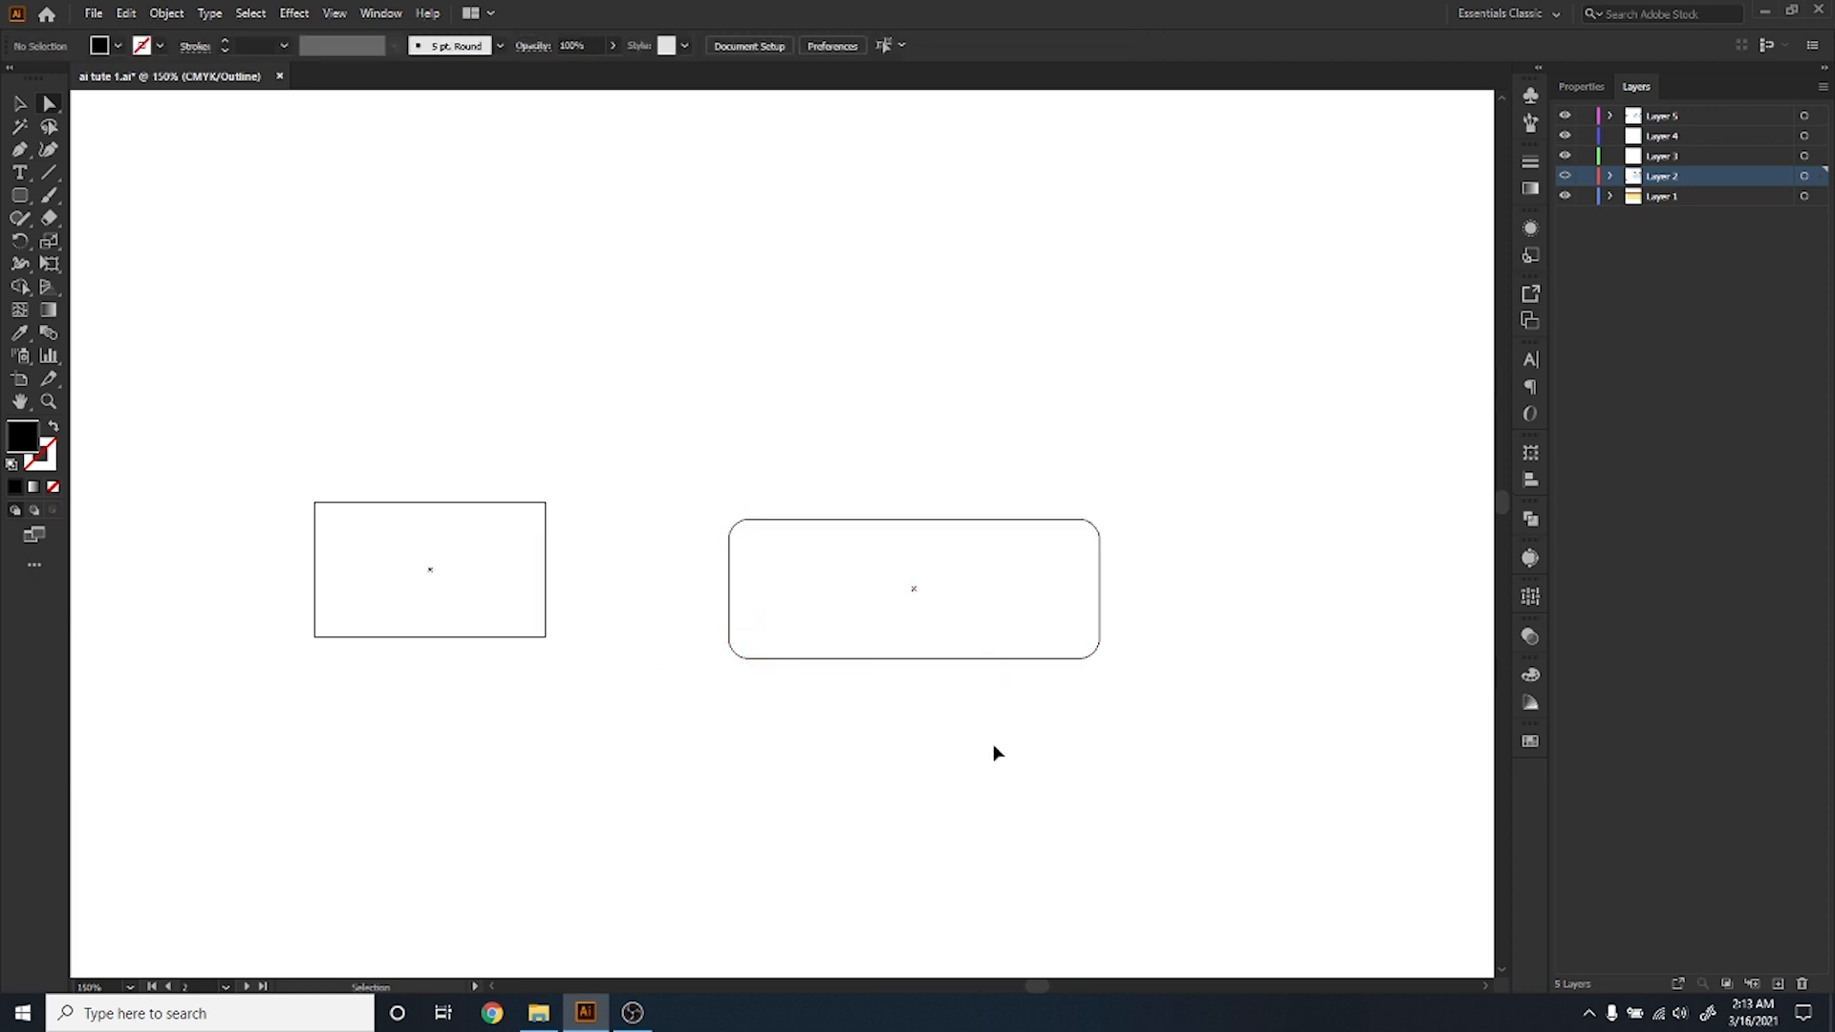
{"action": "key", "text": "ctrl+y"}
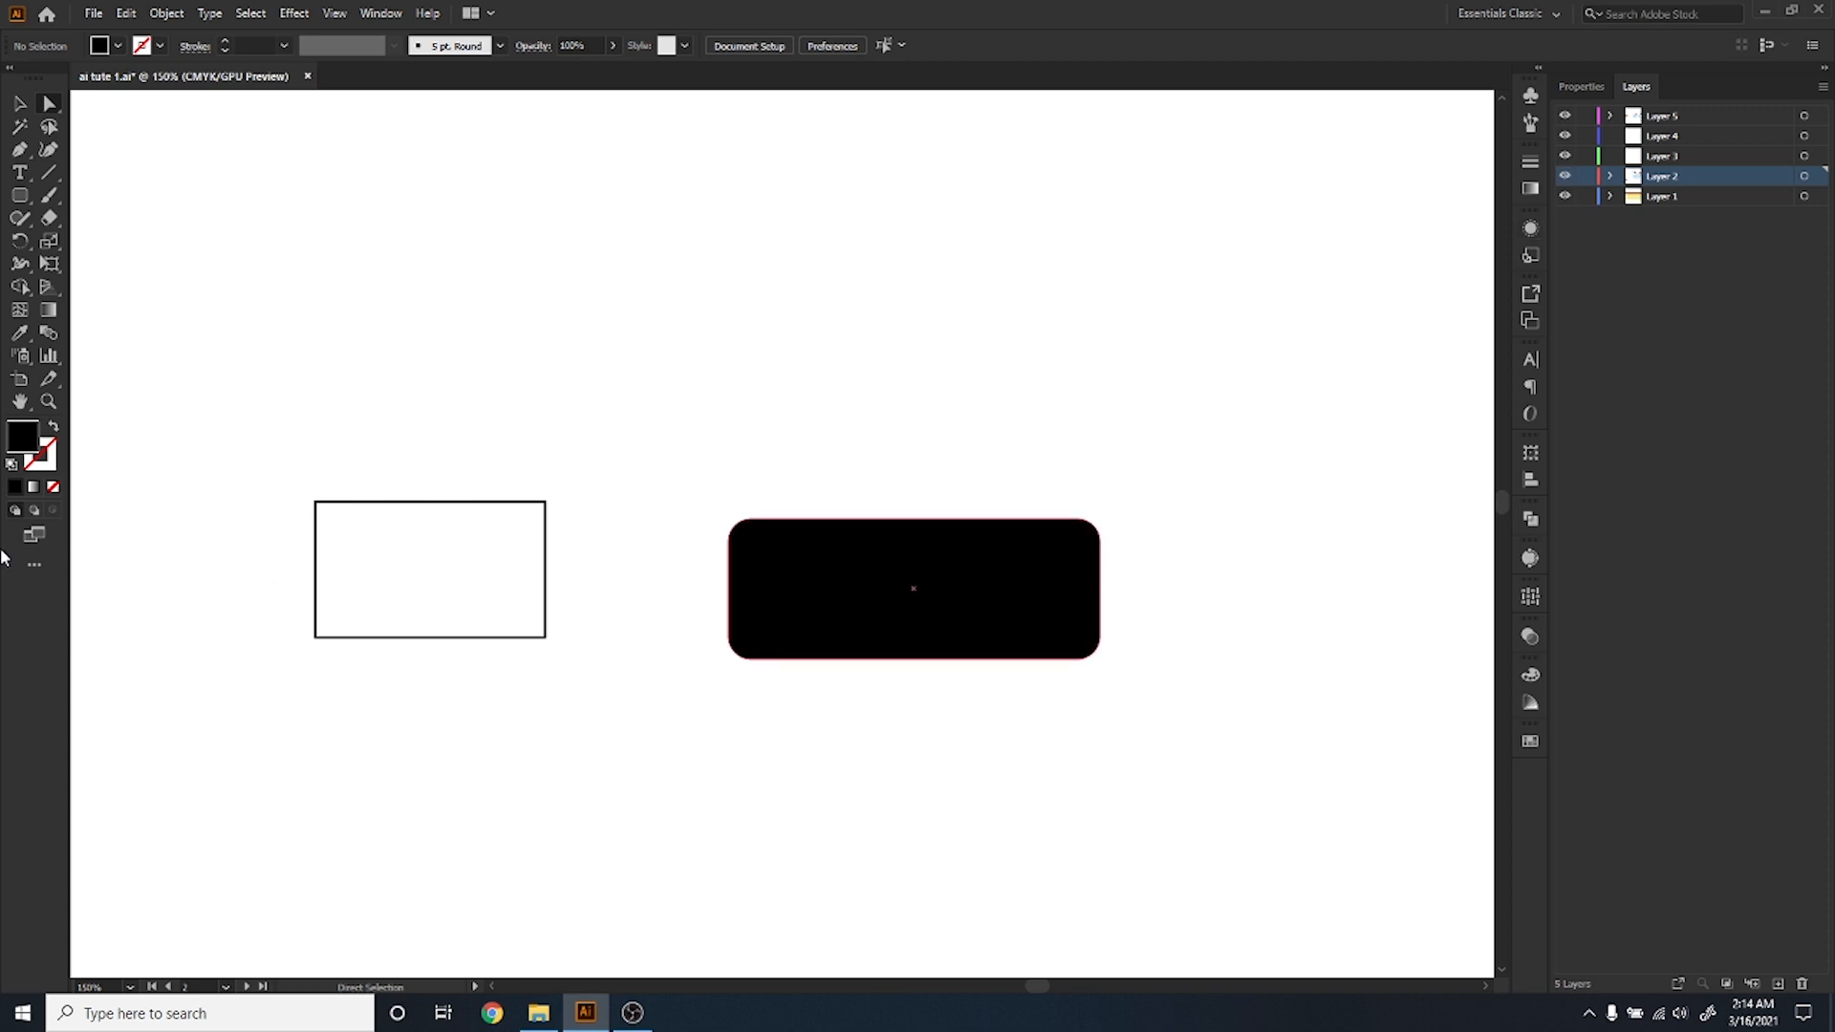
Draw a black circle about 100 px in diameter beside the rounded rectangle, and undo a further trial flat ellipse.
{"action": "left_click_drag", "start_coordinate": [15, 203], "coordinate": [125, 241]}
{"action": "left_click_drag", "start_coordinate": [873, 610], "coordinate": [547, 499]}
{"action": "left_click_drag", "start_coordinate": [896, 401], "coordinate": [1055, 583]}
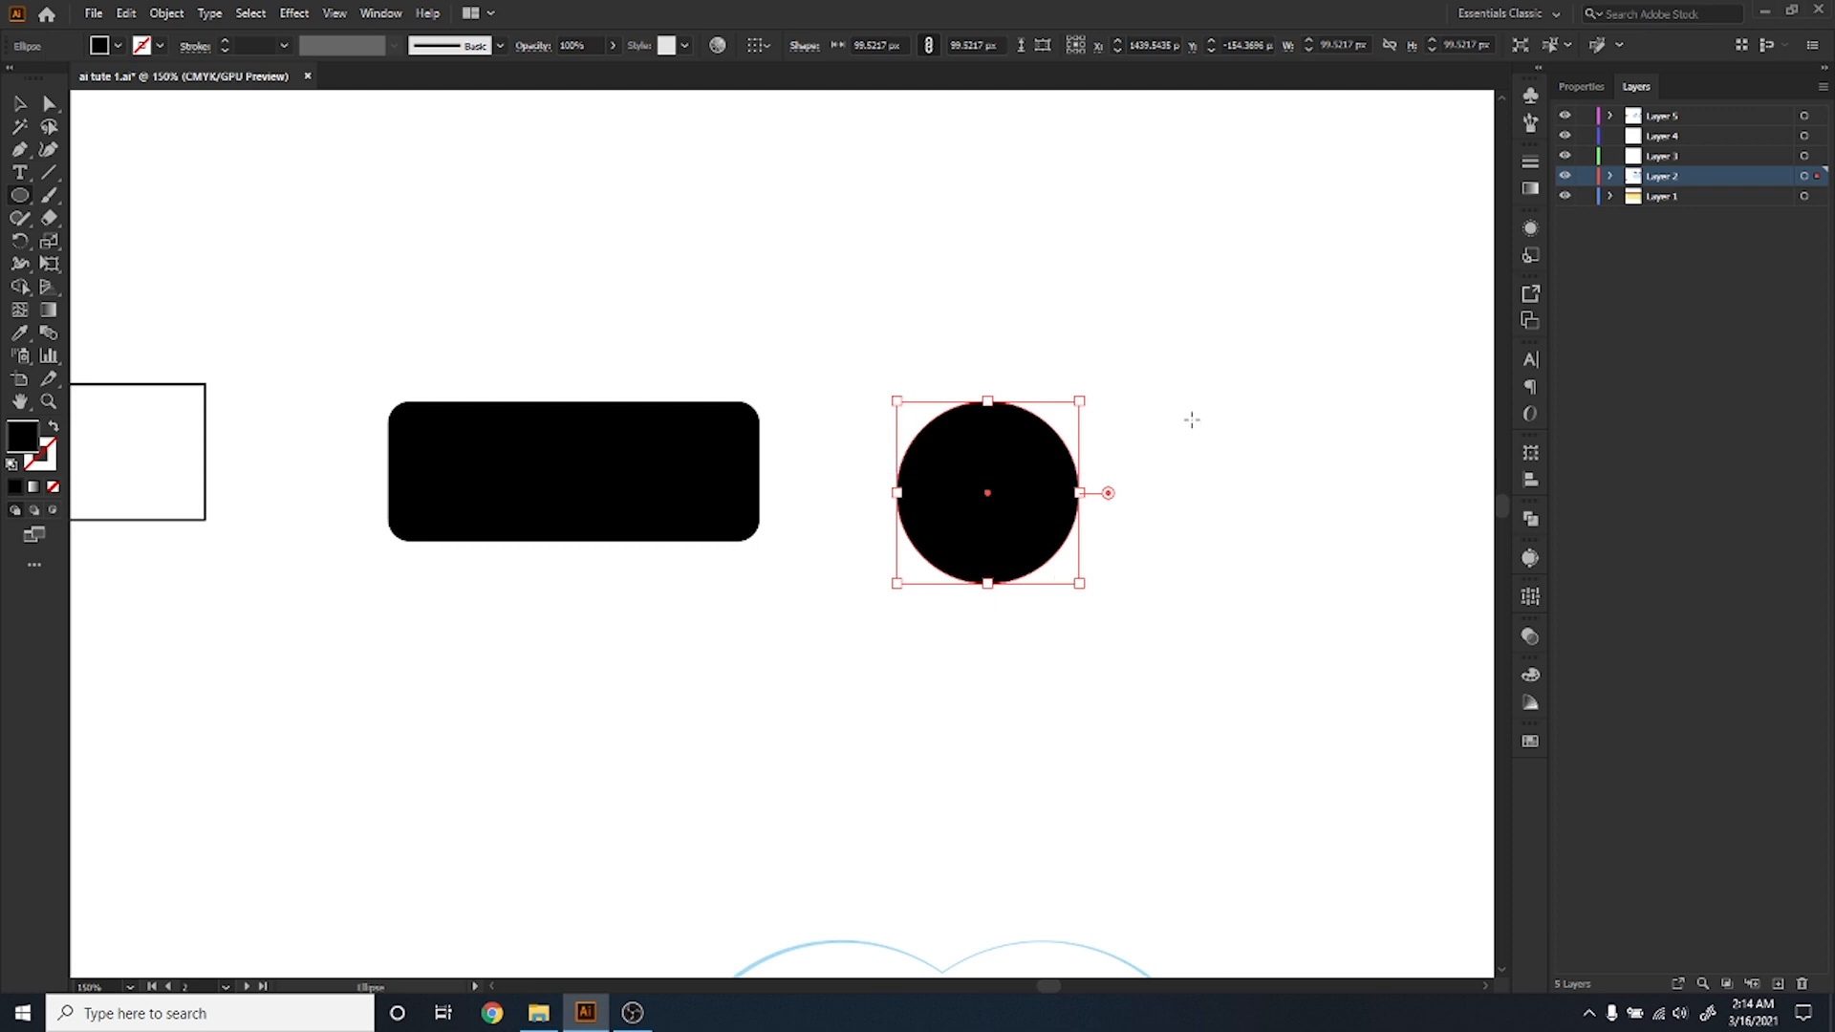
{"action": "left_click_drag", "start_coordinate": [1192, 420], "coordinate": [1325, 446]}
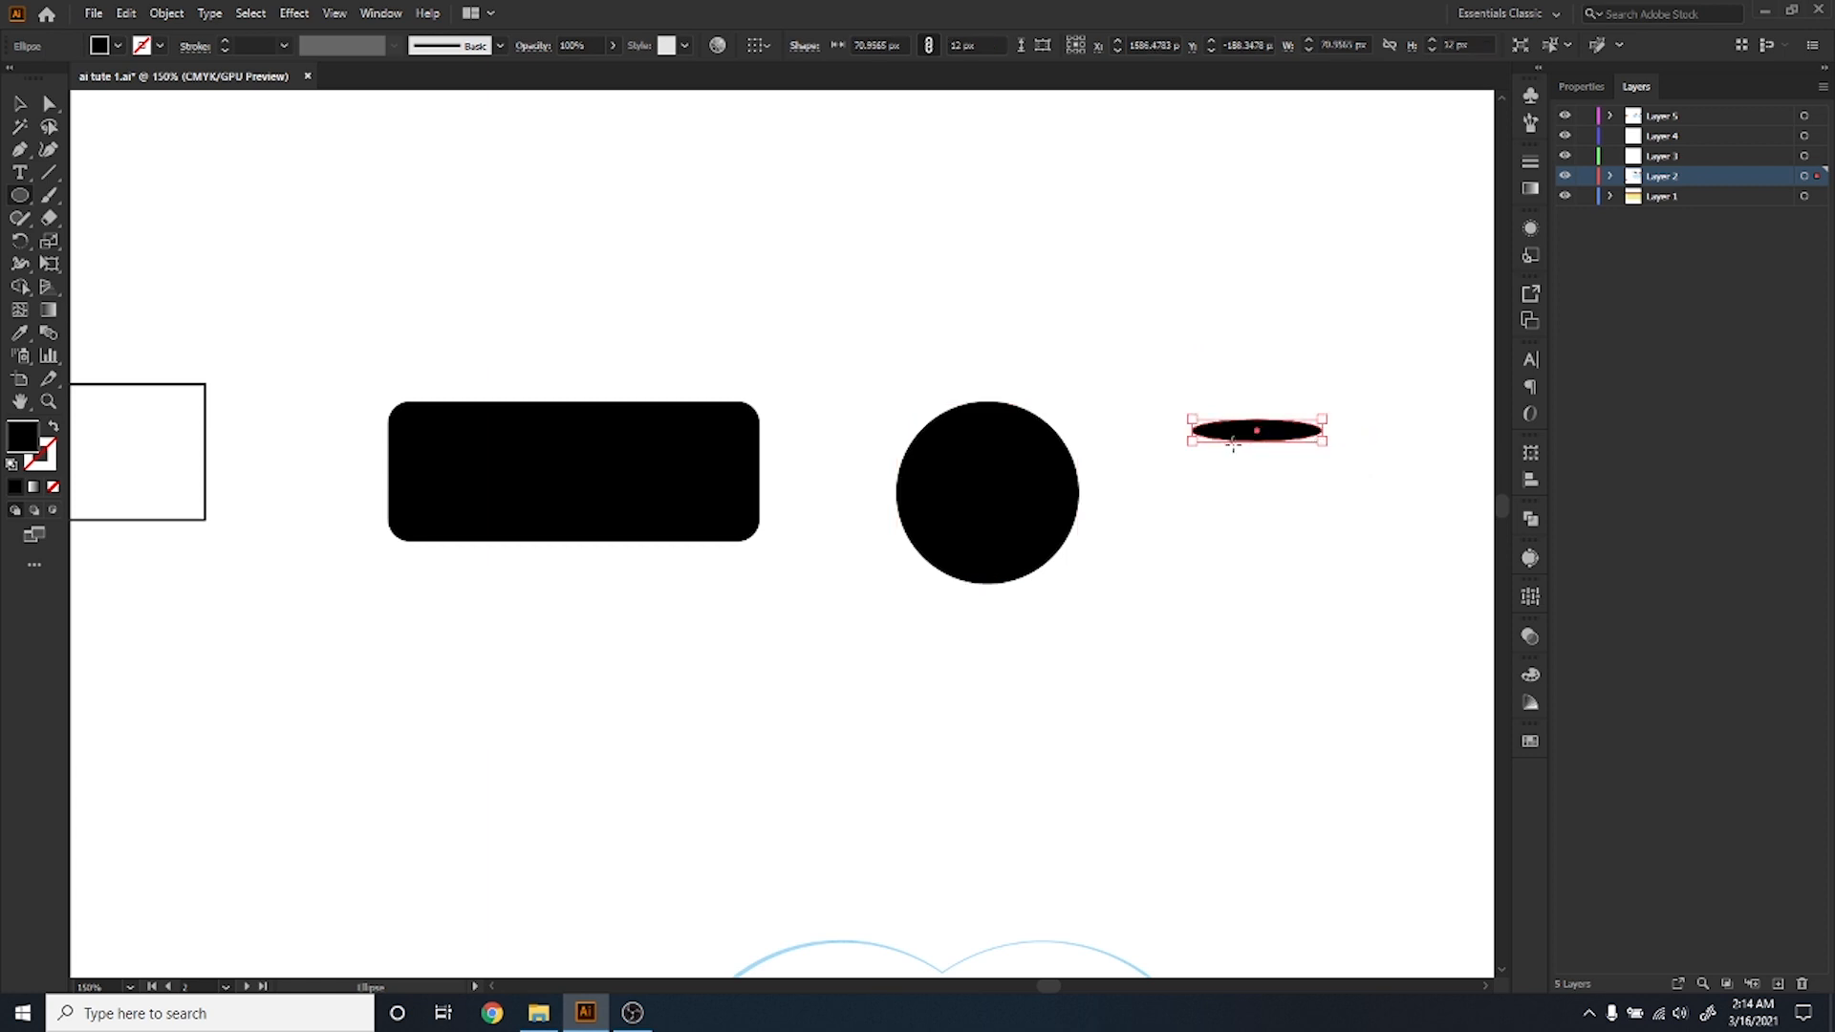
{"action": "key", "text": "ctrl+z"}
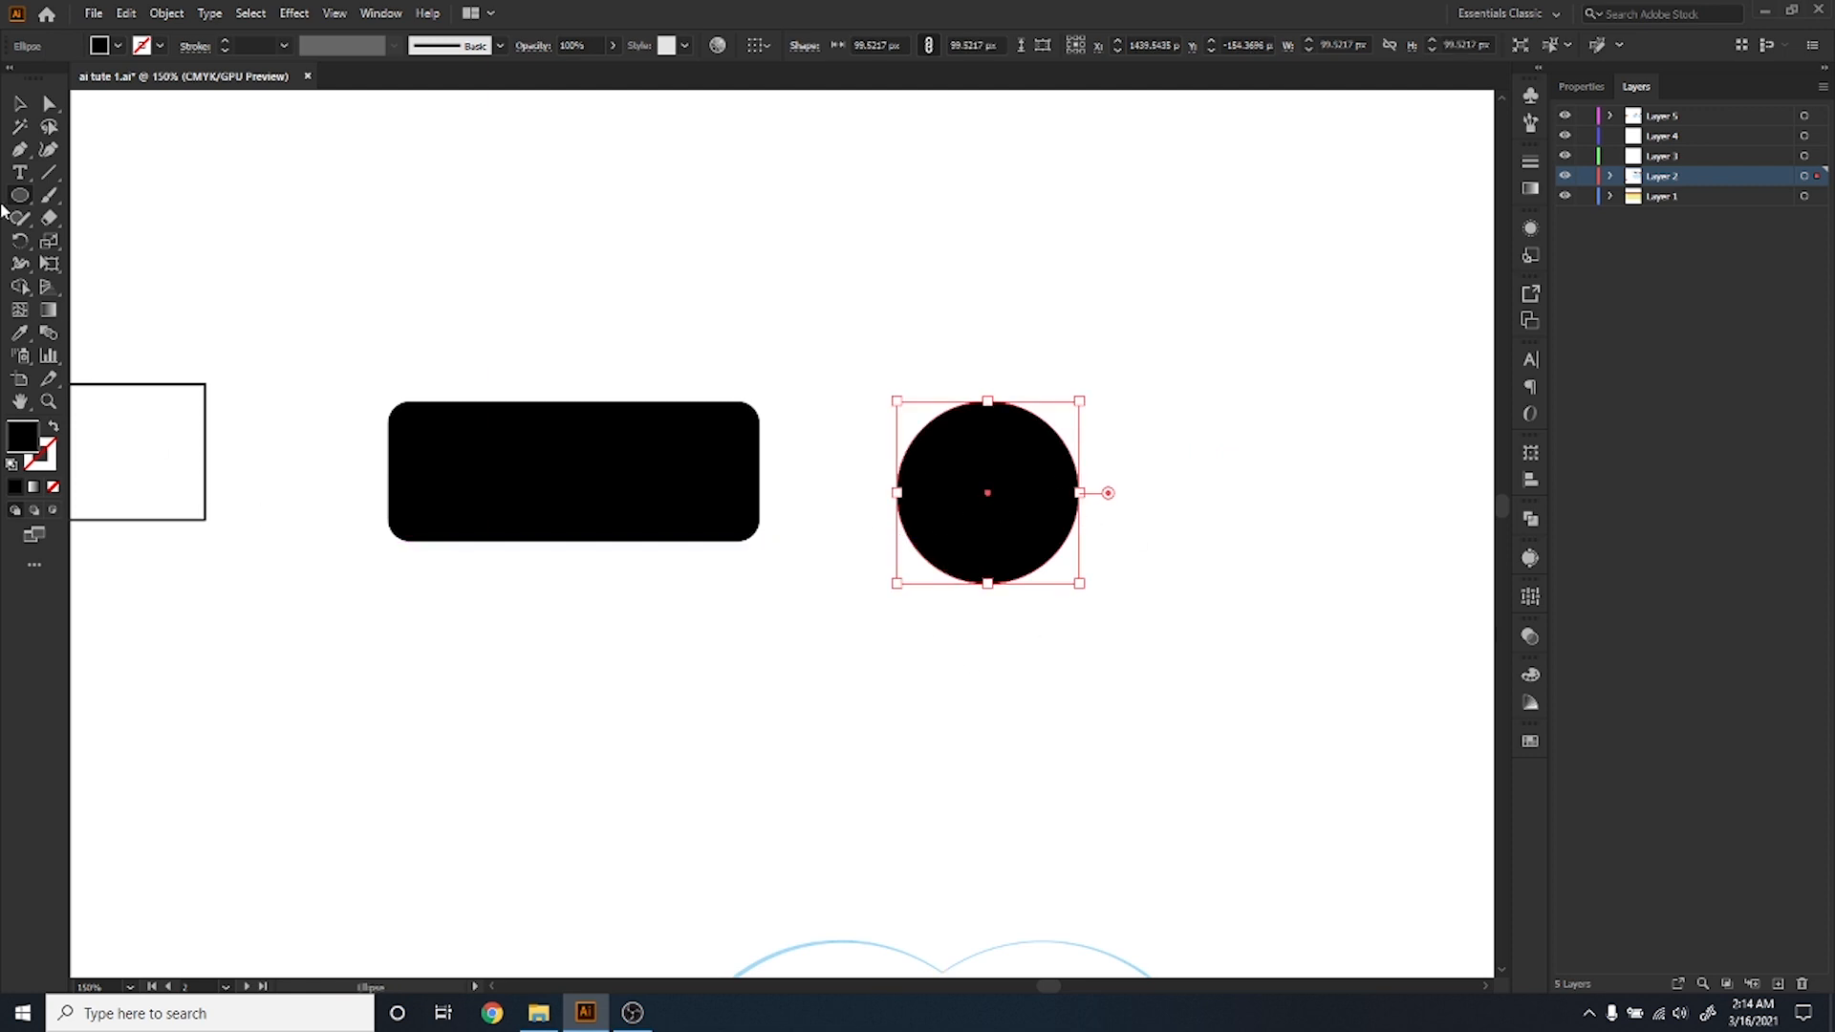
Draw a black hexagon about 166 px wide above the circle and undo it.
{"action": "left_click_drag", "start_coordinate": [25, 202], "coordinate": [113, 264]}
{"action": "left_click_drag", "start_coordinate": [1111, 538], "coordinate": [466, 595]}
{"action": "mouse_move", "coordinate": [522, 164]}
{"action": "left_mouse_down"}
{"action": "mouse_move", "coordinate": [623, 303]}
{"action": "mouse_move", "coordinate": [705, 345]}
{"action": "mouse_move", "coordinate": [654, 249]}
{"action": "mouse_move", "coordinate": [701, 586]}
{"action": "left_mouse_up"}
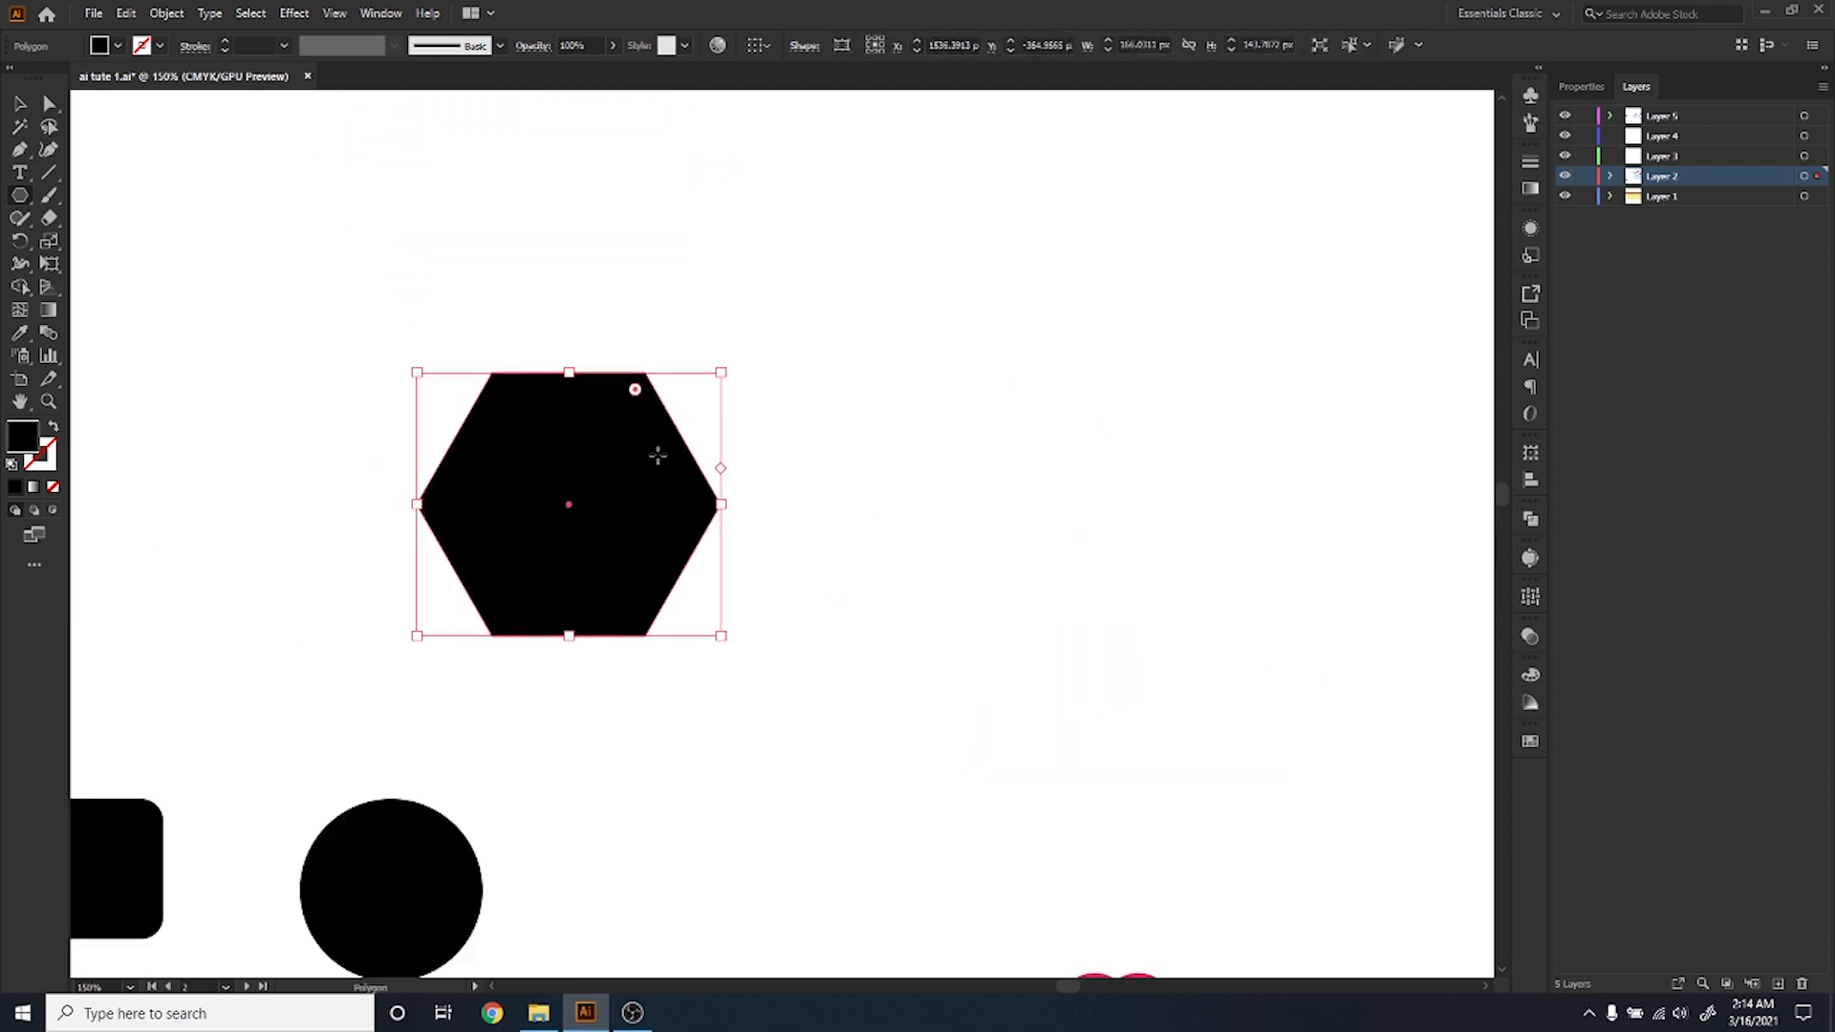
{"action": "key", "text": "a"}
{"action": "key", "text": "ctrl+z"}
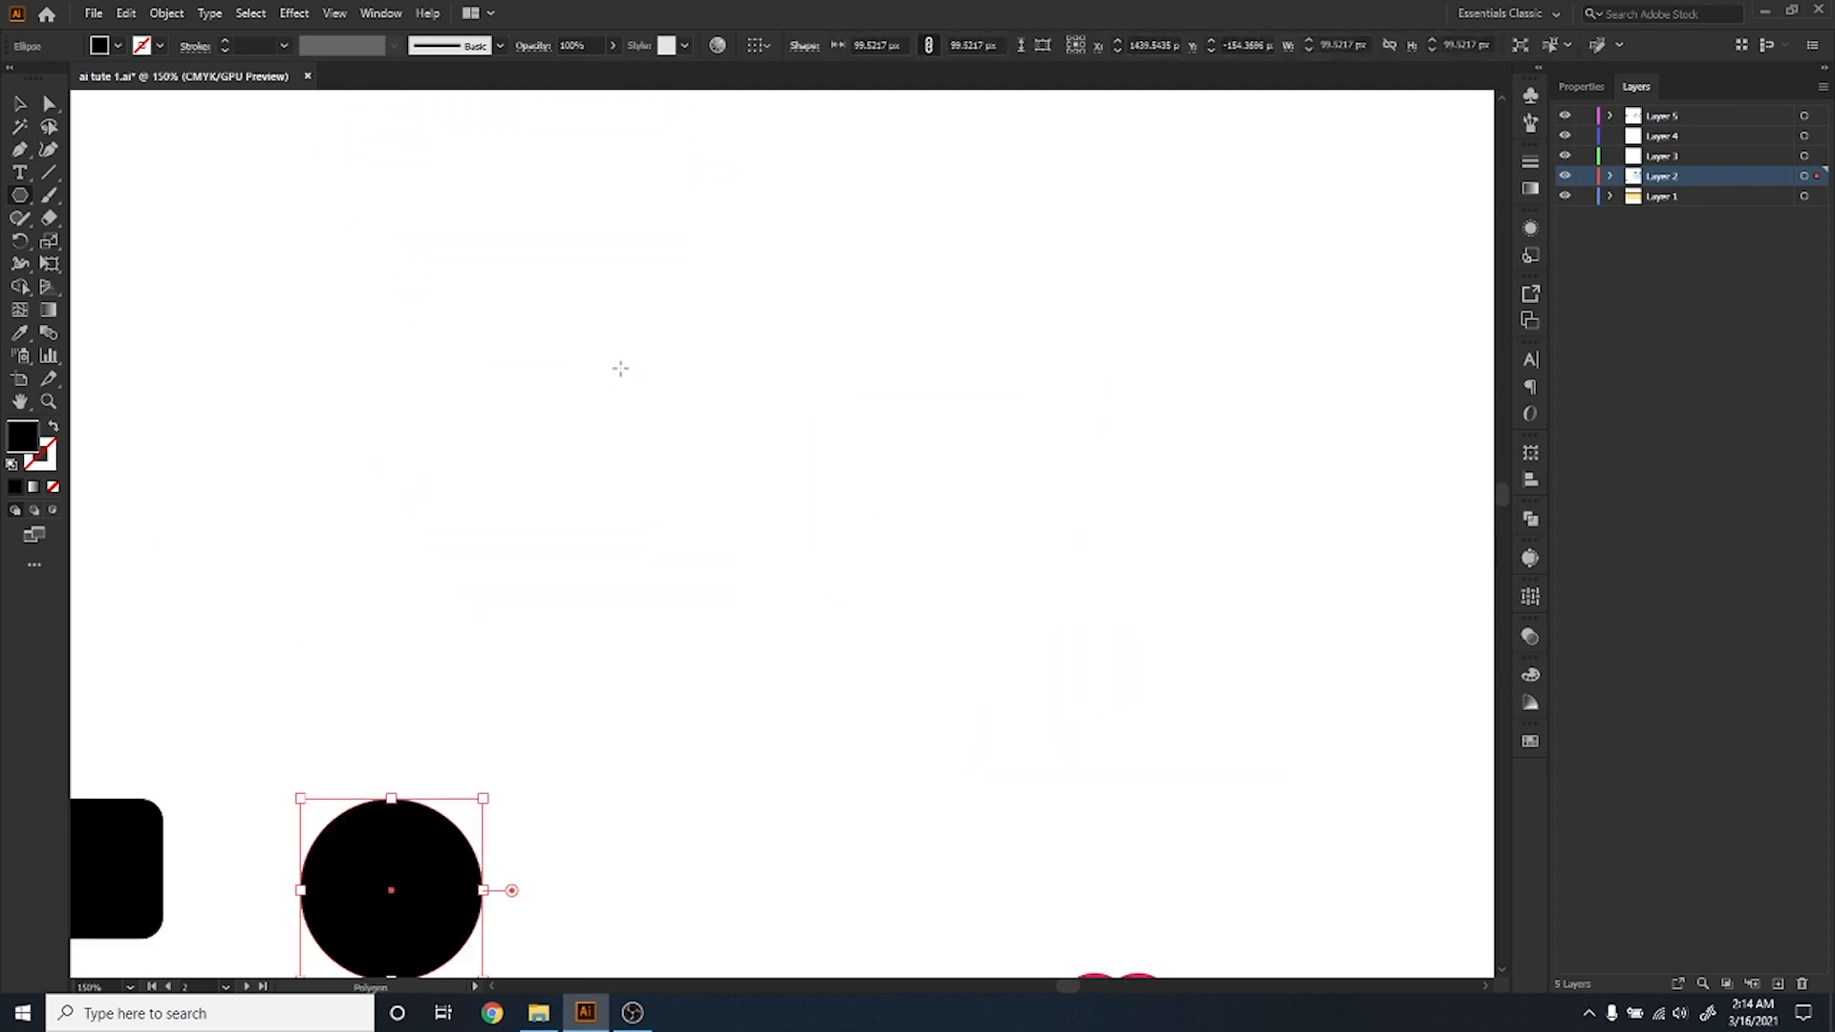
Create a 20-sided polygon with a radius of 83.0156 px above the circle.
{"action": "left_click", "coordinate": [620, 368]}
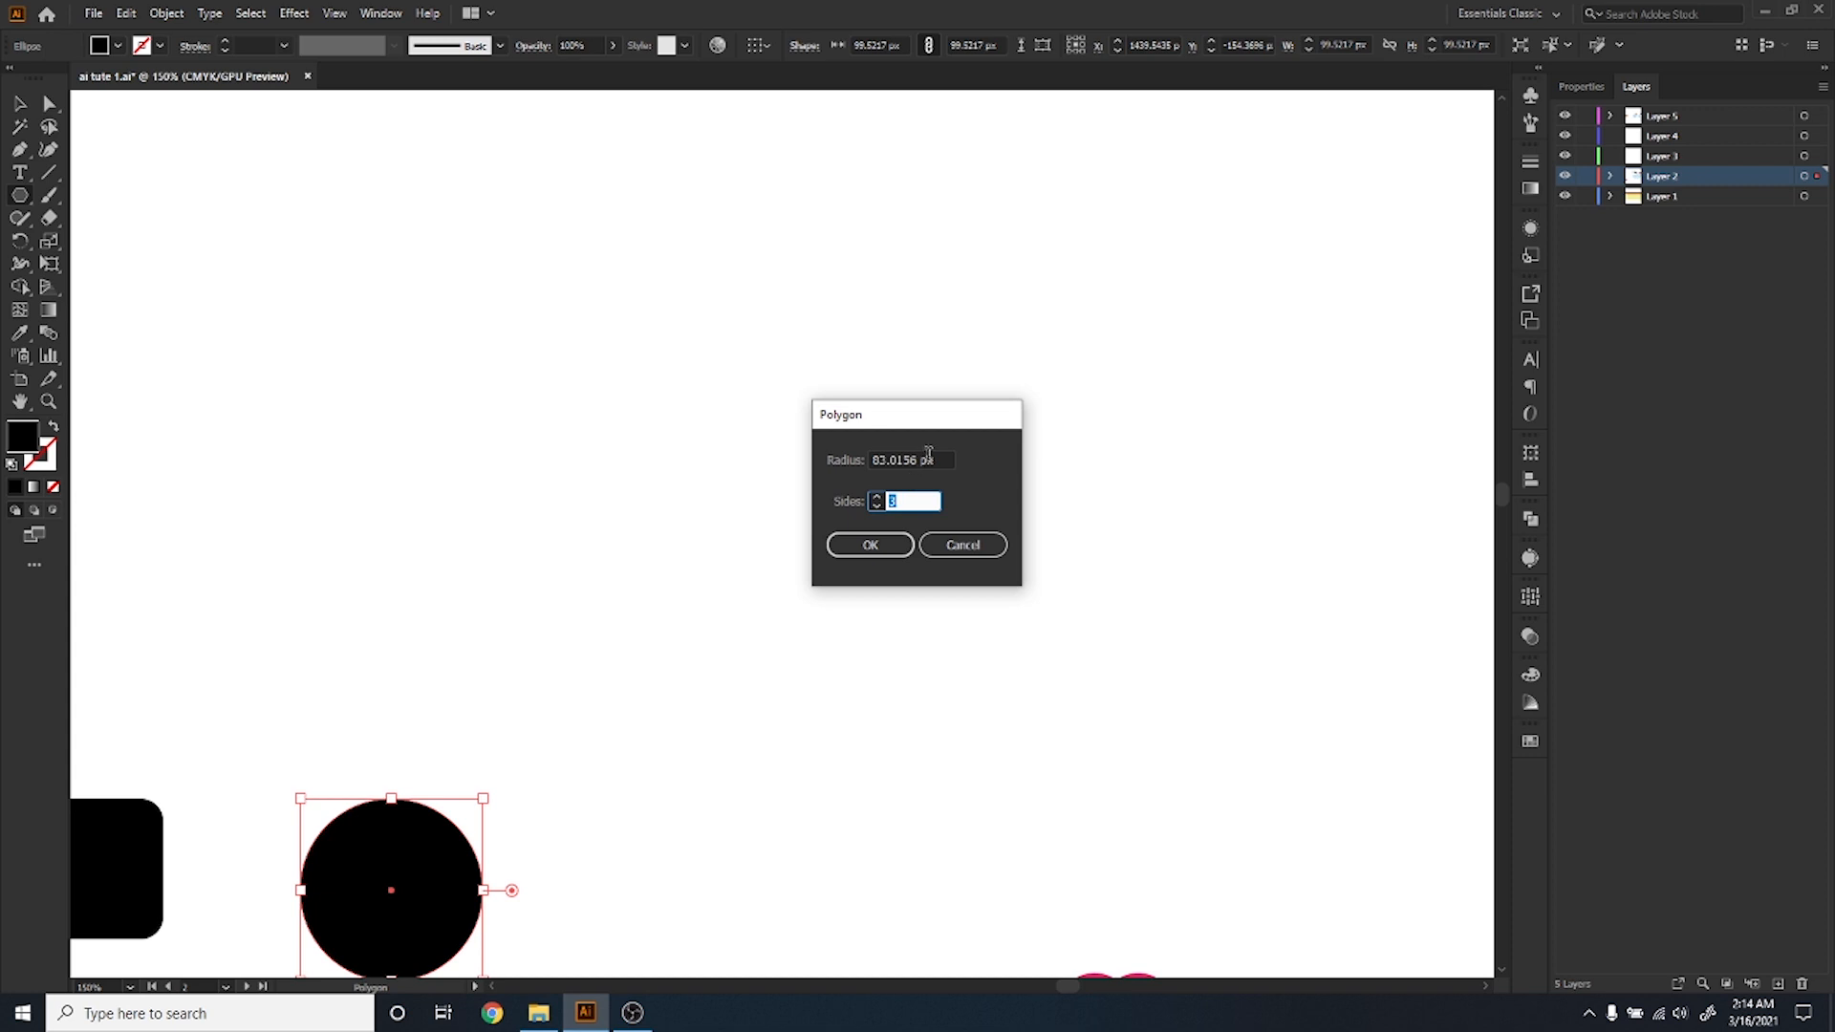
{"action": "left_click", "coordinate": [874, 495]}
{"action": "left_click", "coordinate": [874, 495]}
{"action": "left_click", "coordinate": [873, 494]}
{"action": "type", "text": "20"}
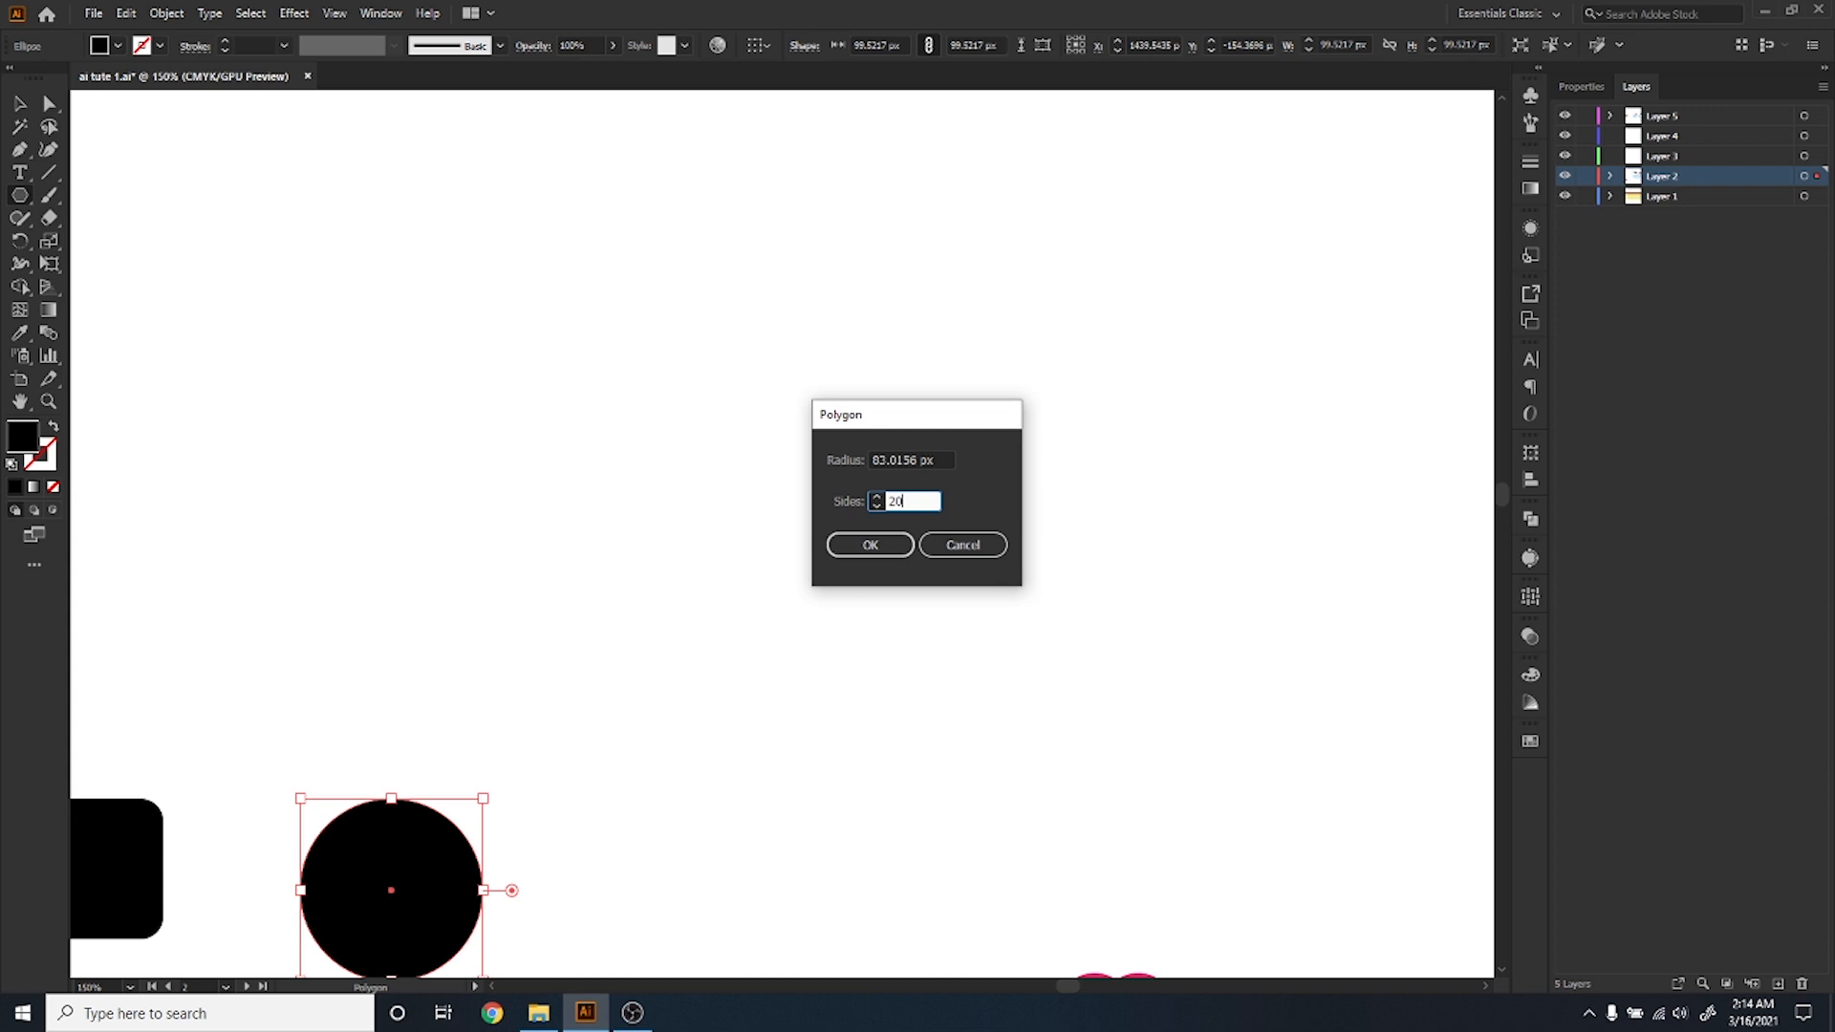
{"action": "left_click", "coordinate": [831, 546]}
Swap the 20-sided polygon's fill and stroke, inspect its straight edges up close and delete it.
{"action": "key", "text": "ctrl"}
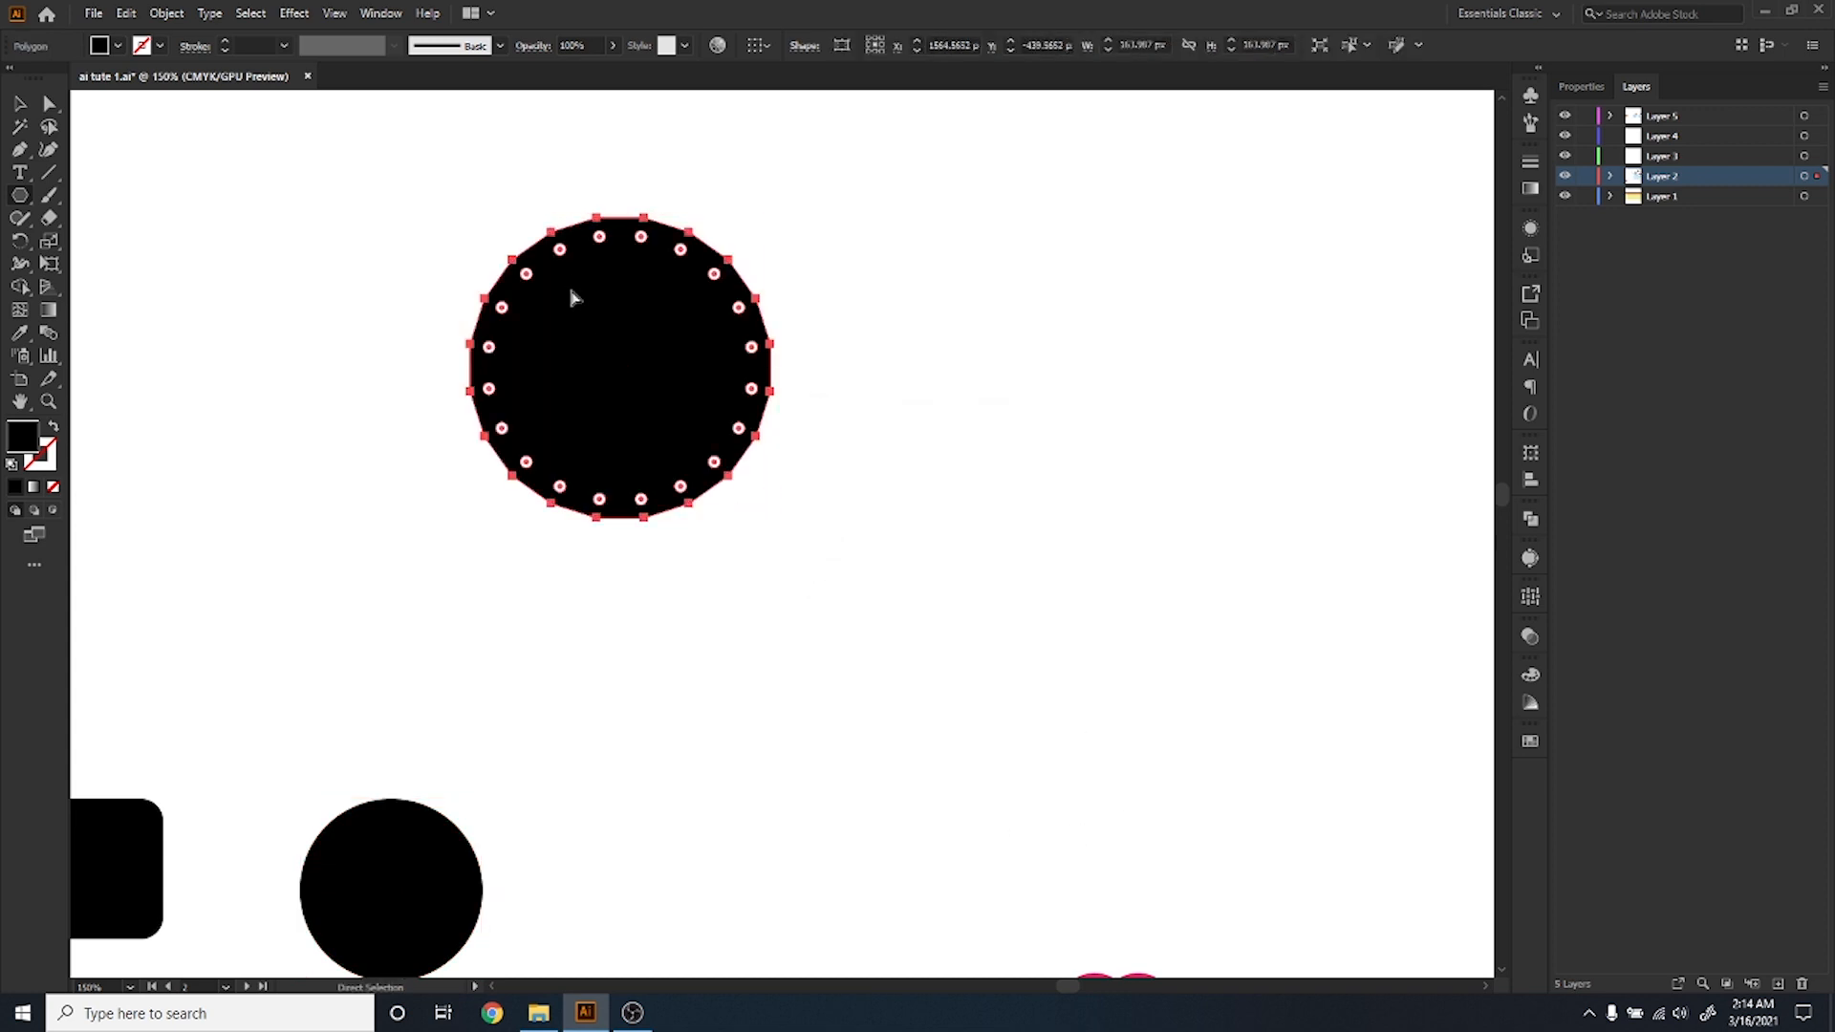
{"action": "key", "text": "shift+x"}
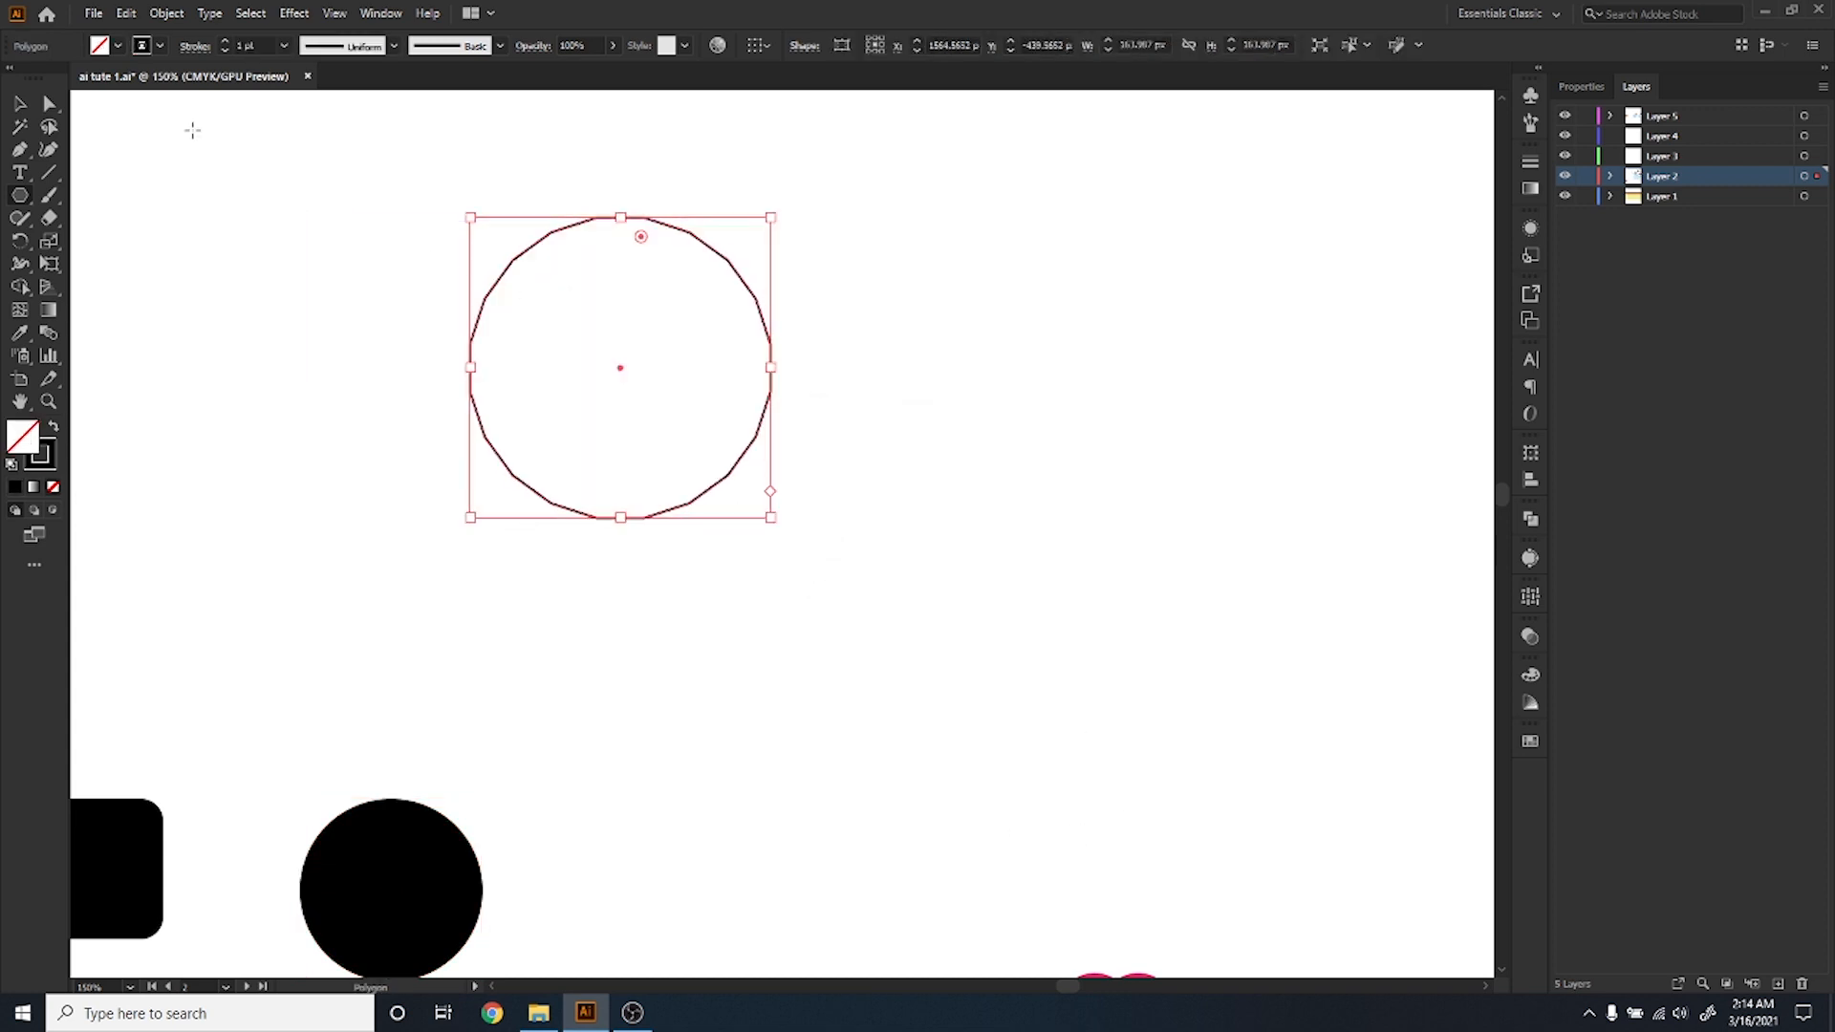
{"action": "left_click", "coordinate": [14, 107]}
{"action": "scroll", "coordinate": [606, 297], "scroll_direction": "up", "scroll_amount": 3}
{"action": "left_click", "coordinate": [1139, 399]}
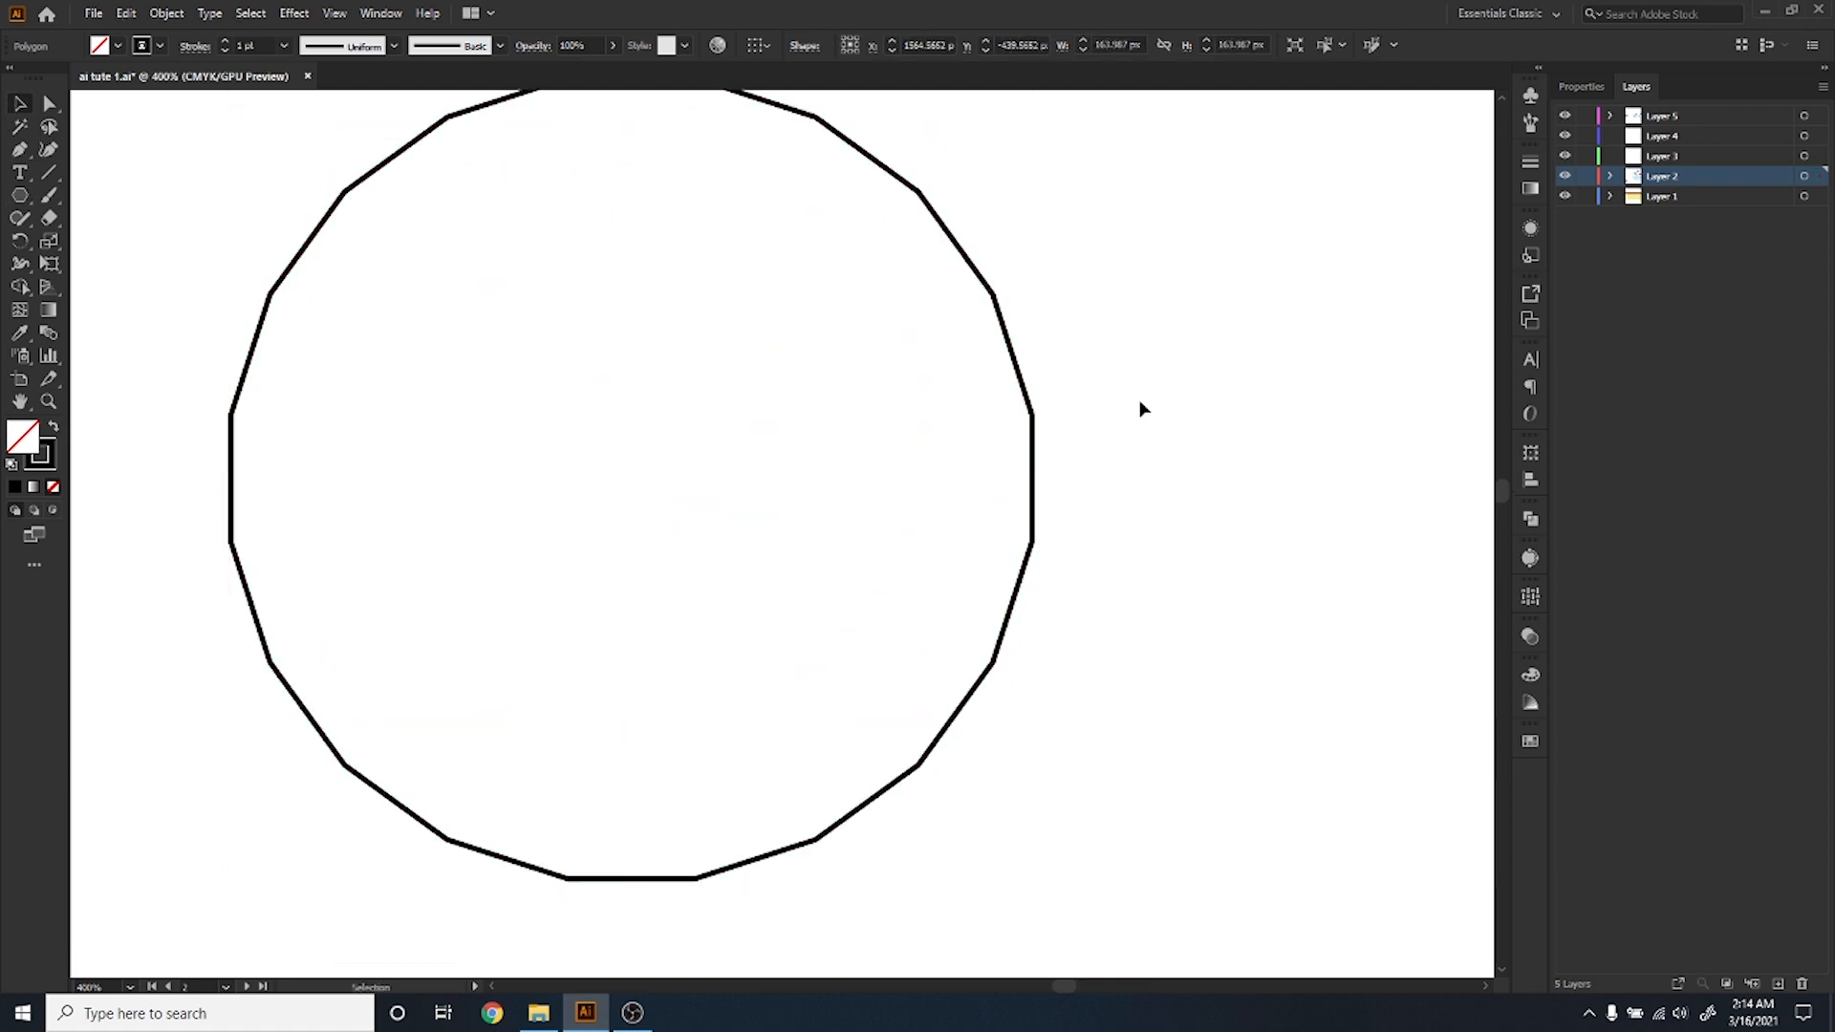
{"action": "left_click", "coordinate": [1039, 436]}
{"action": "key", "text": "Delete"}
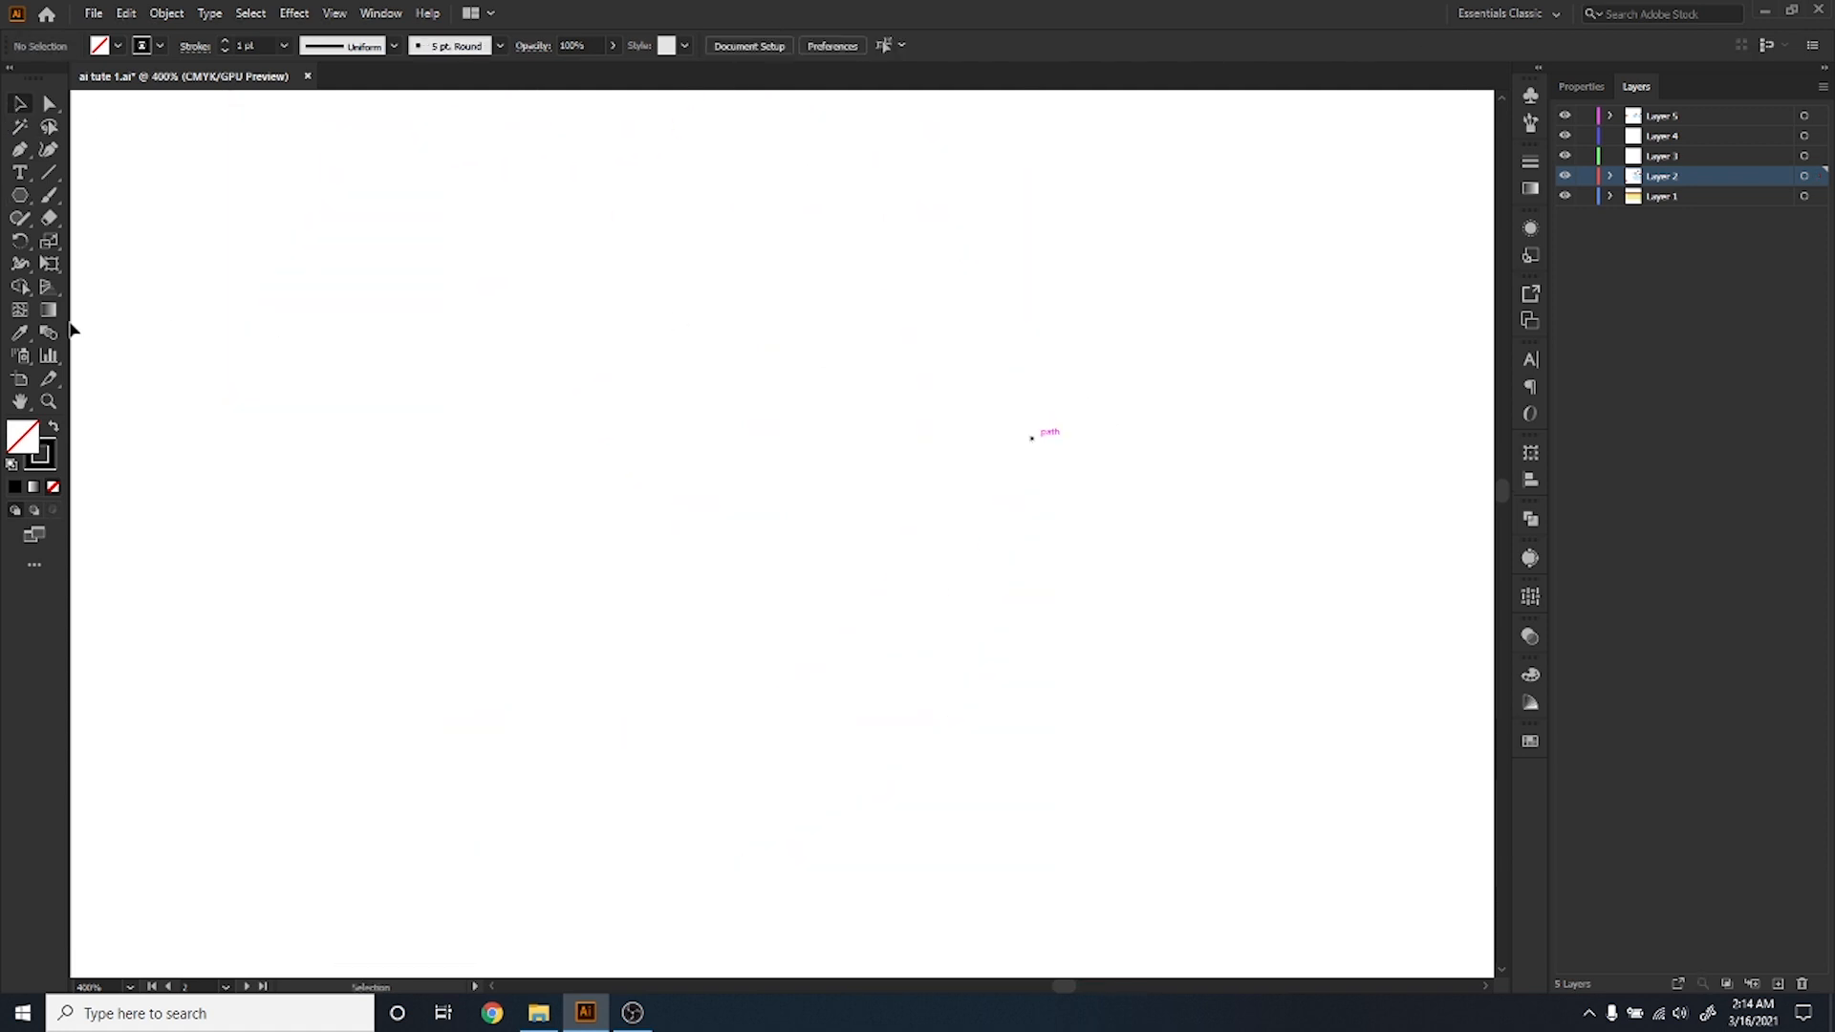
Try out the Star tool, check its radius and point settings, and draw a five-pointed star outline freehand.
{"action": "left_click_drag", "start_coordinate": [19, 195], "coordinate": [120, 279]}
{"action": "left_click_drag", "start_coordinate": [936, 461], "coordinate": [640, 381]}
{"action": "key", "text": "Delete"}
{"action": "left_click", "coordinate": [670, 529]}
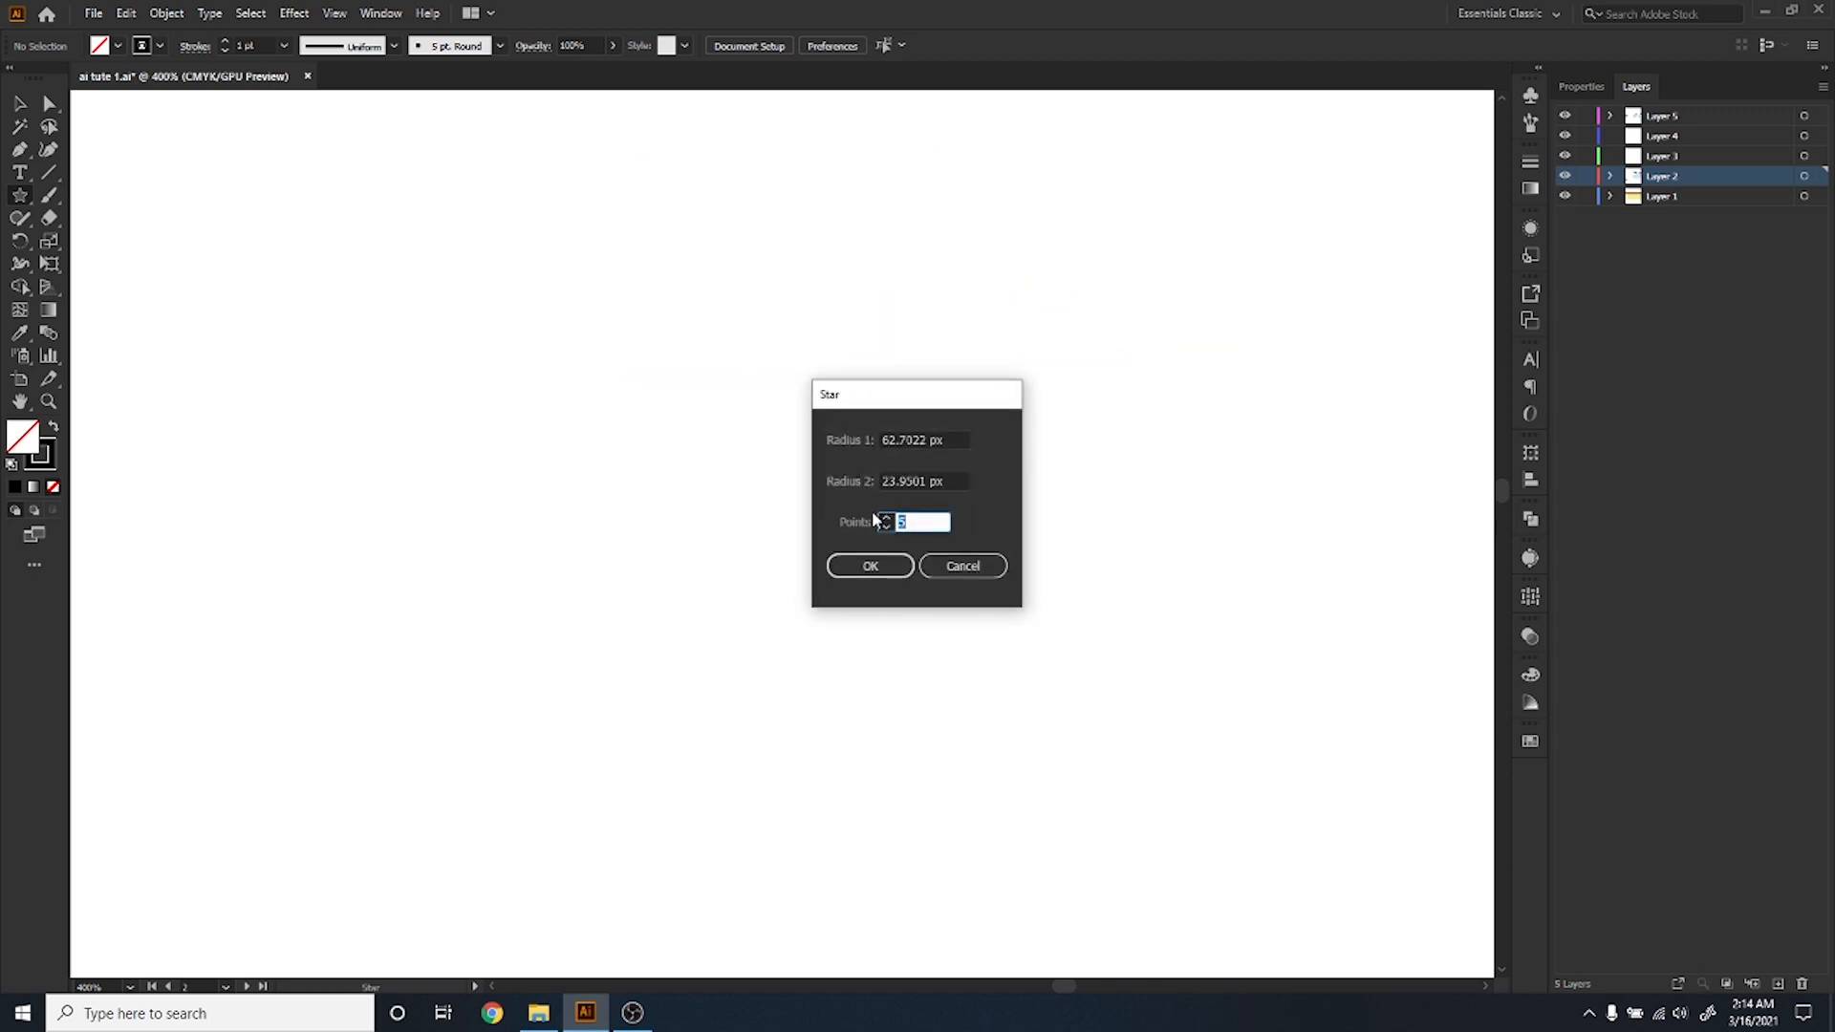
{"action": "key", "text": "Return"}
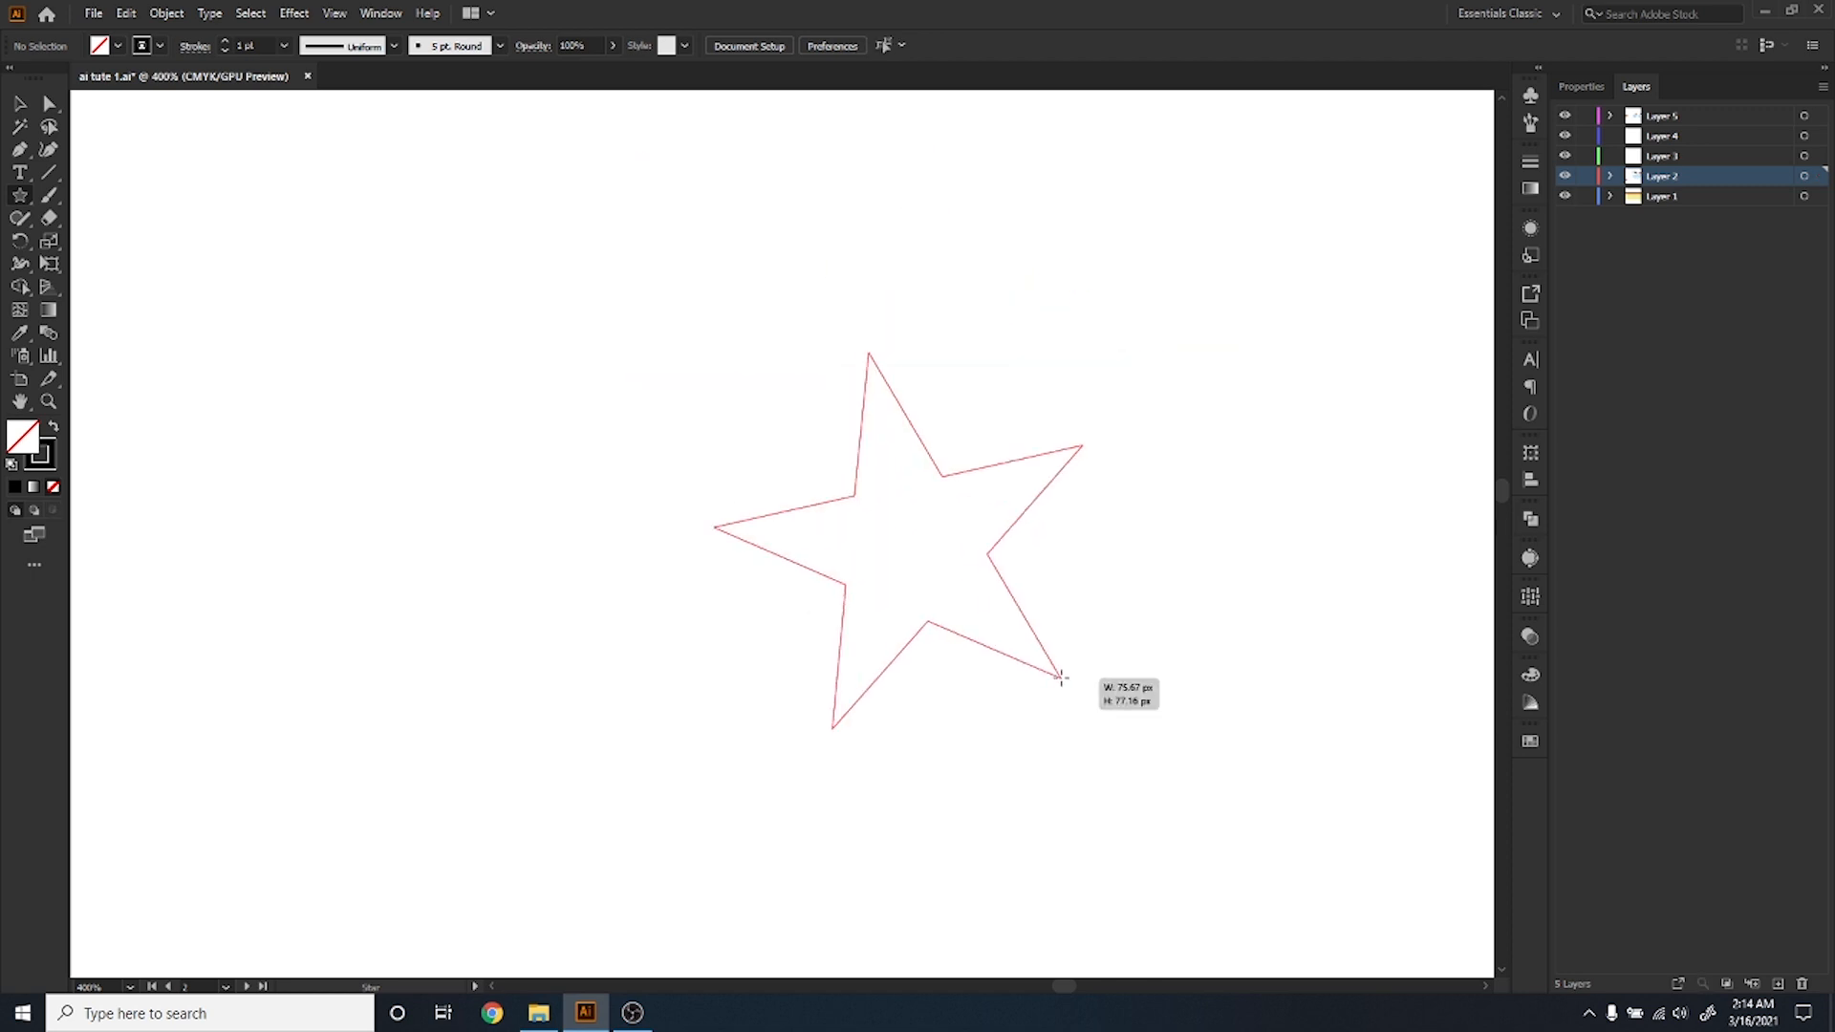
Round all of the star's corners into a soft wavy outline and delete the star.
{"action": "key", "text": "a"}
{"action": "left_click_drag", "start_coordinate": [983, 571], "coordinate": [1015, 595]}
{"action": "left_click", "coordinate": [15, 96]}
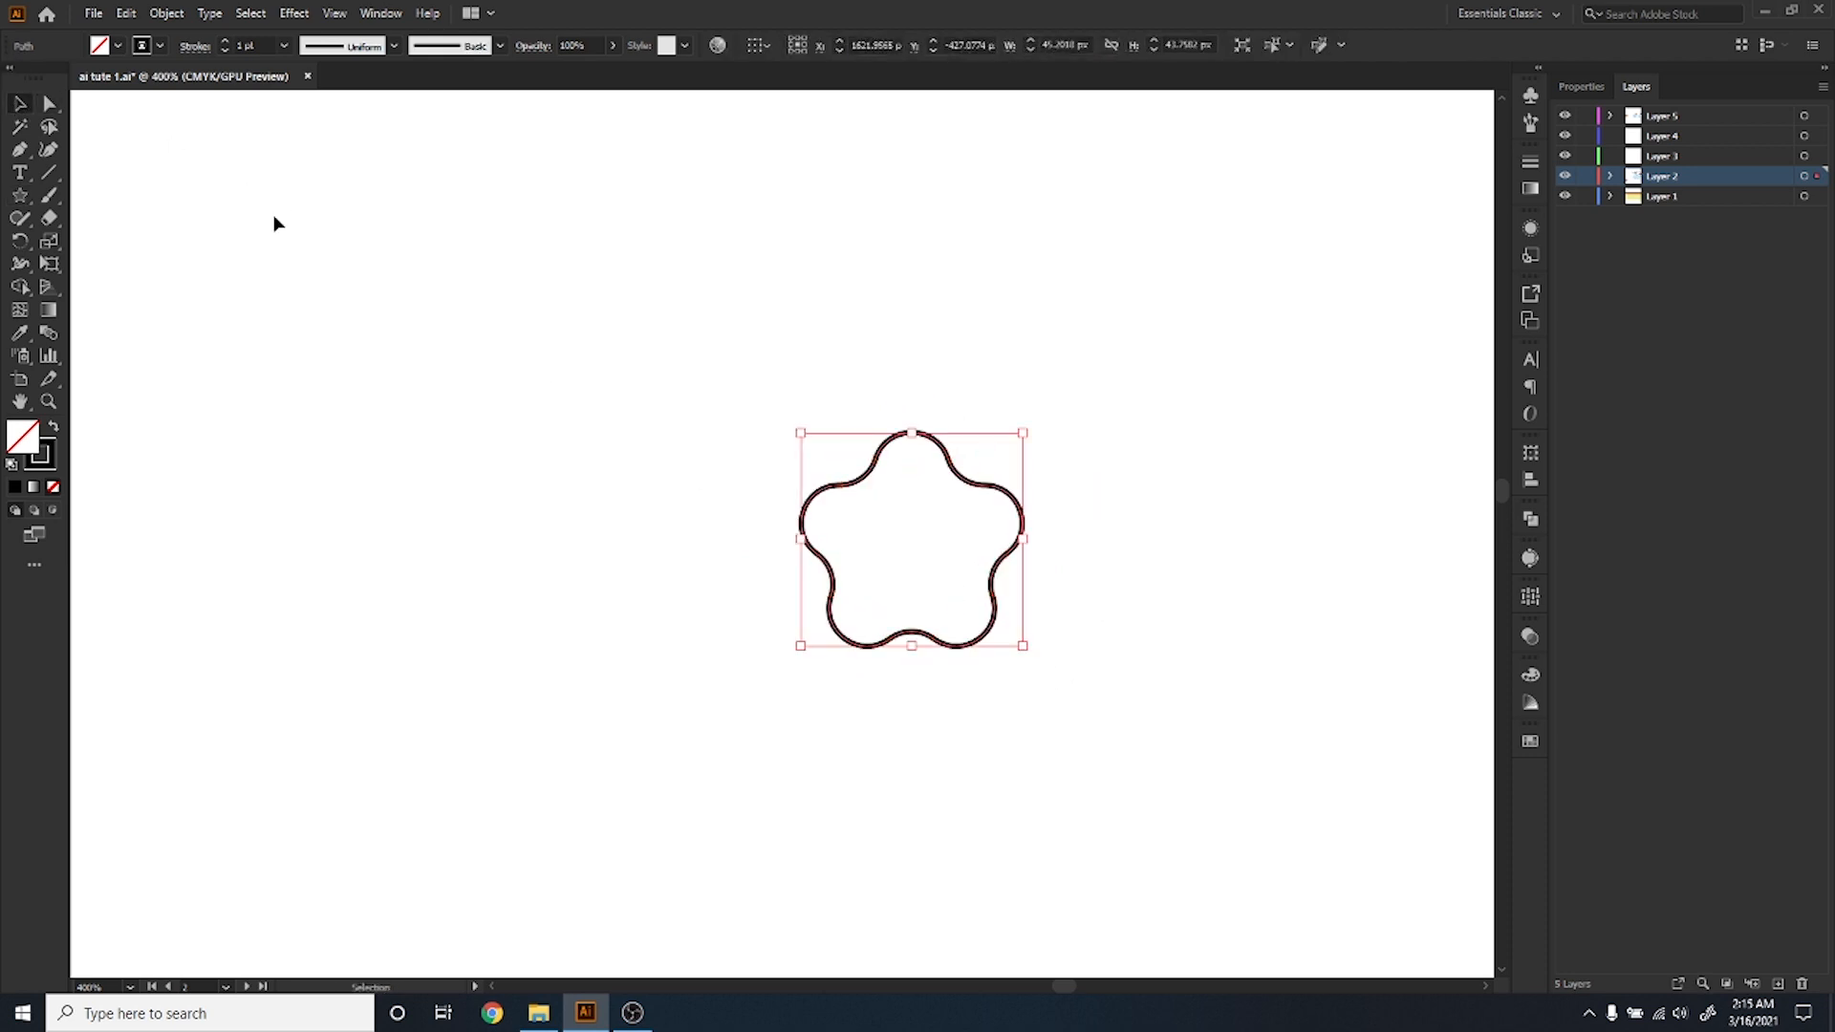
{"action": "left_click", "coordinate": [840, 496]}
{"action": "left_click_drag", "start_coordinate": [754, 422], "coordinate": [1182, 838]}
{"action": "key", "text": "Delete"}
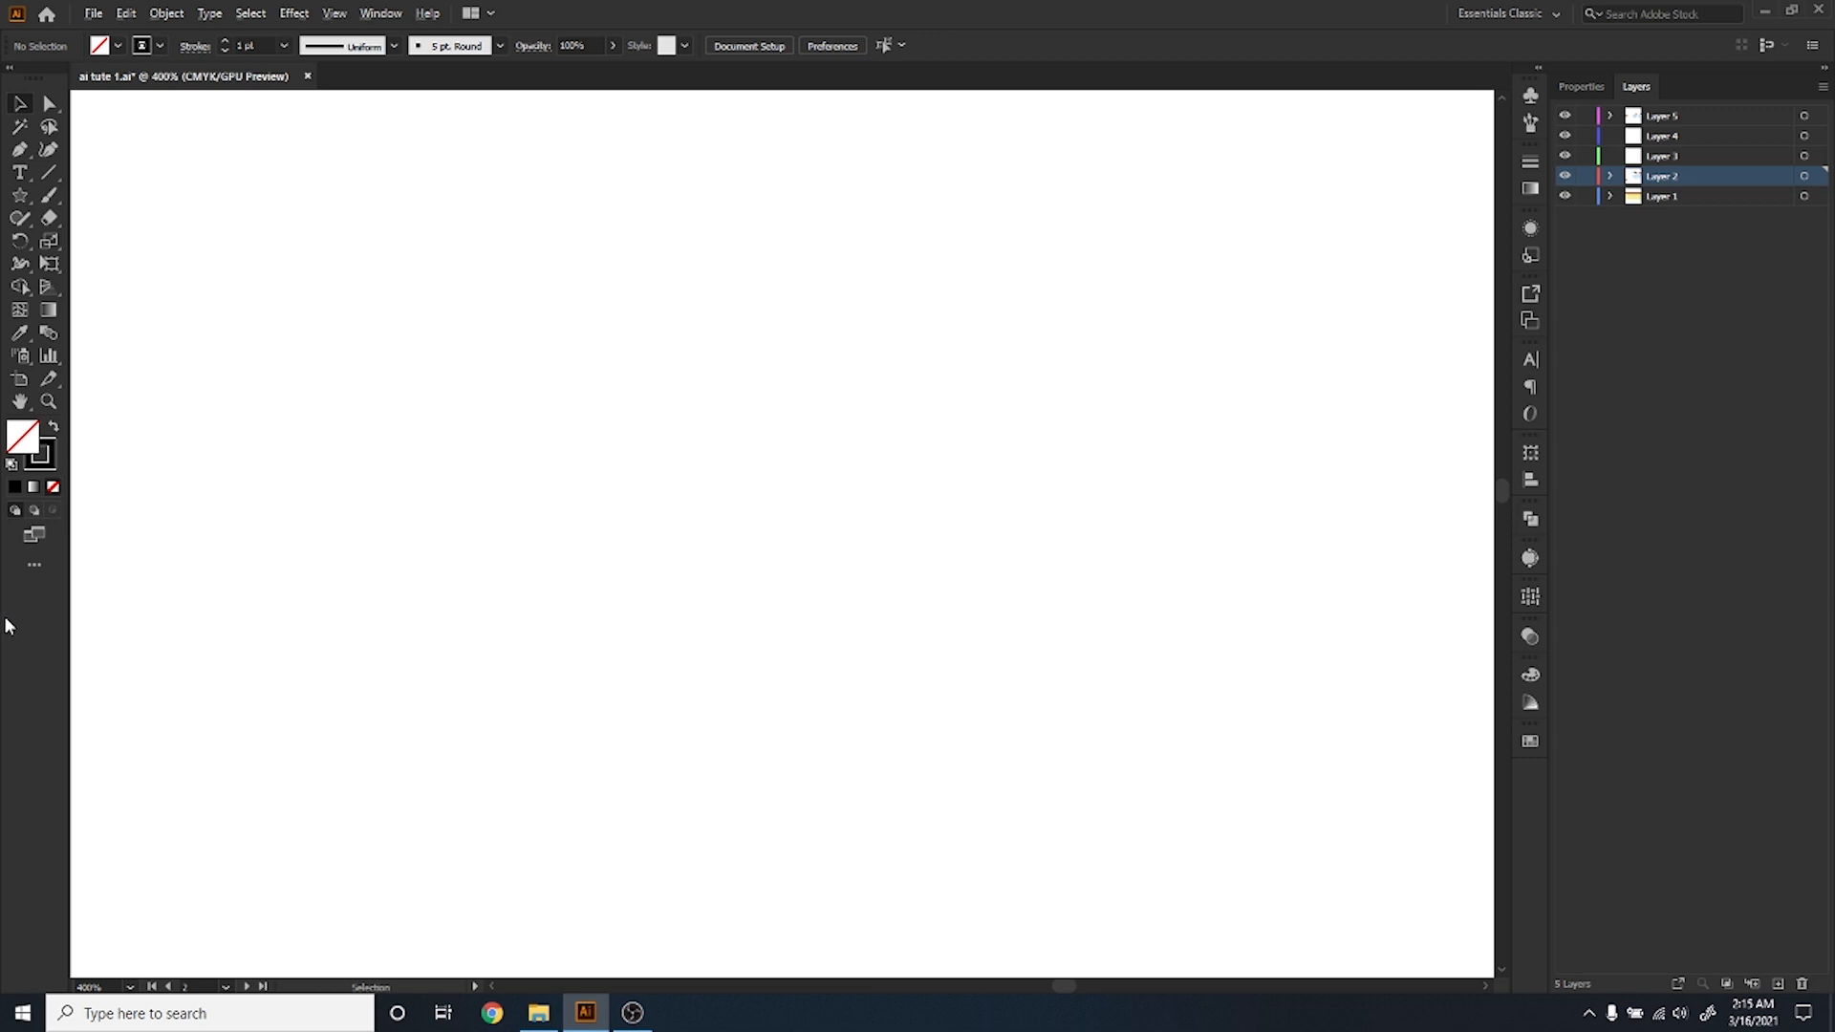
Examine the blue crab, dog and bee sketches alongside their small coloured reference illustrations.
{"action": "scroll", "coordinate": [382, 746], "scroll_direction": "down", "scroll_amount": 4}
{"action": "left_click_drag", "start_coordinate": [802, 737], "coordinate": [816, 229]}
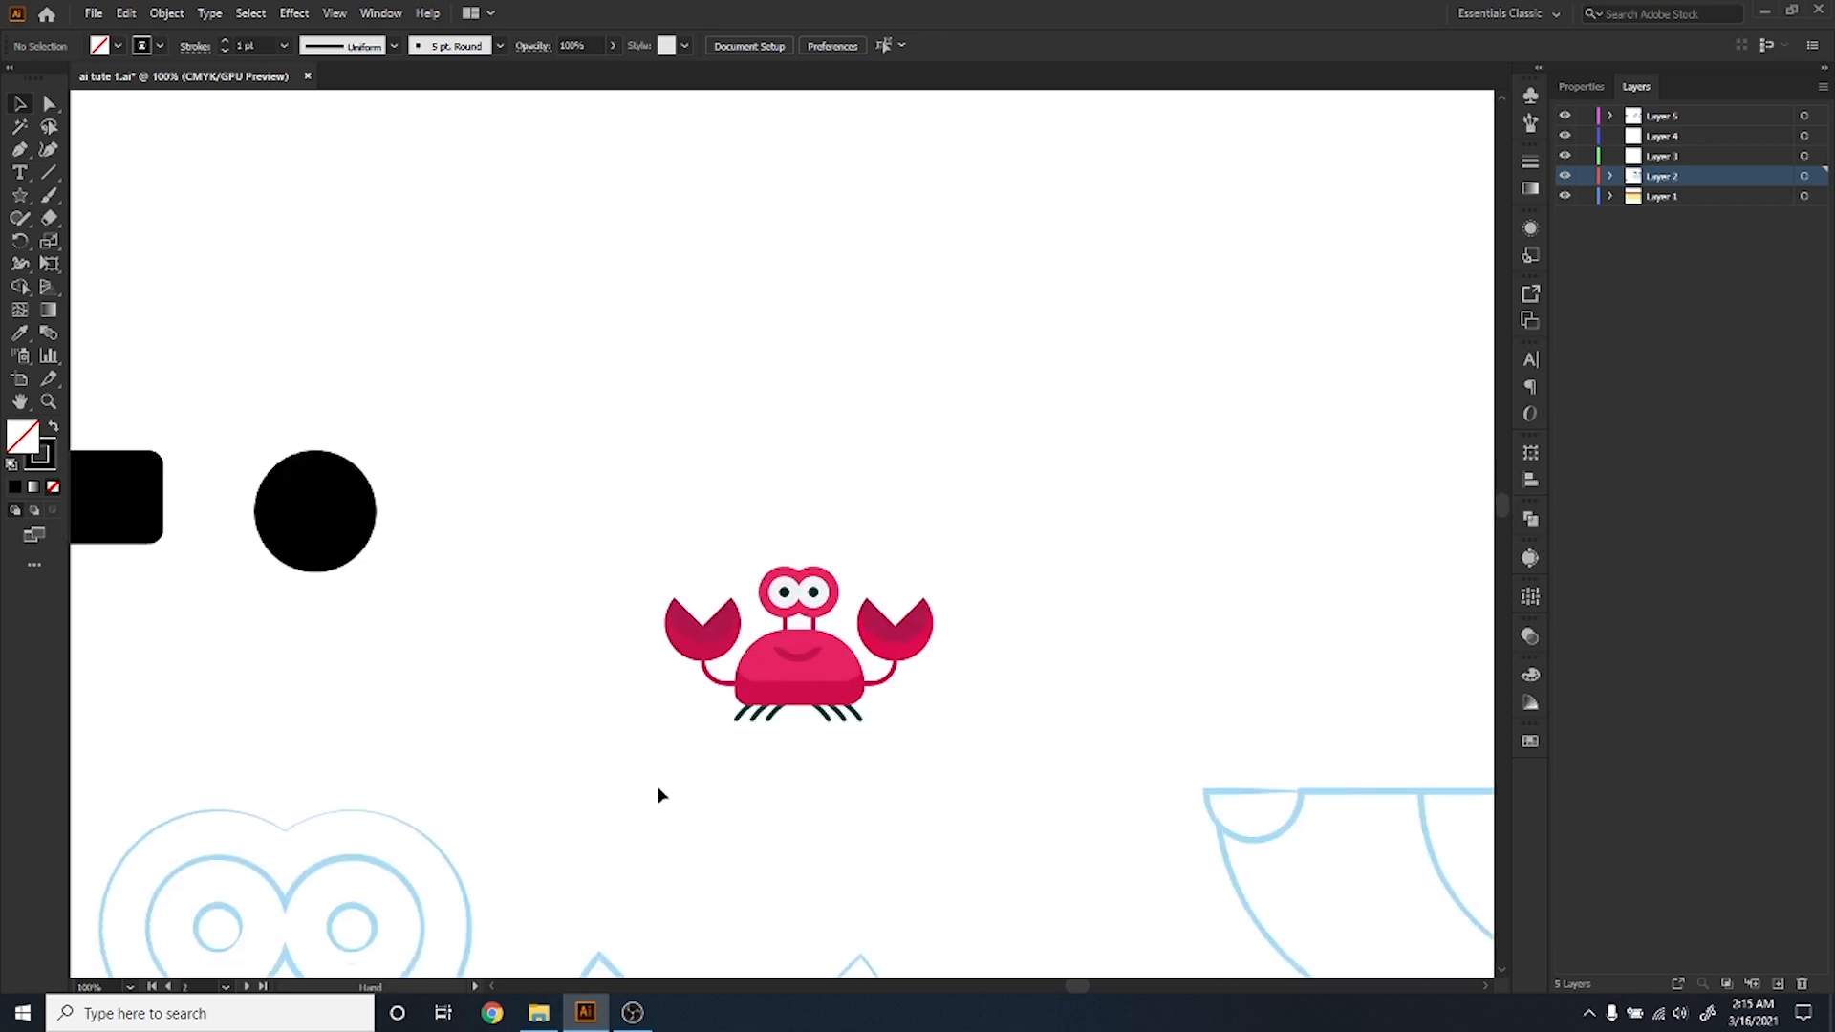
{"action": "scroll", "coordinate": [683, 710], "scroll_direction": "down", "scroll_amount": 1}
{"action": "left_click_drag", "start_coordinate": [679, 789], "coordinate": [786, 561]}
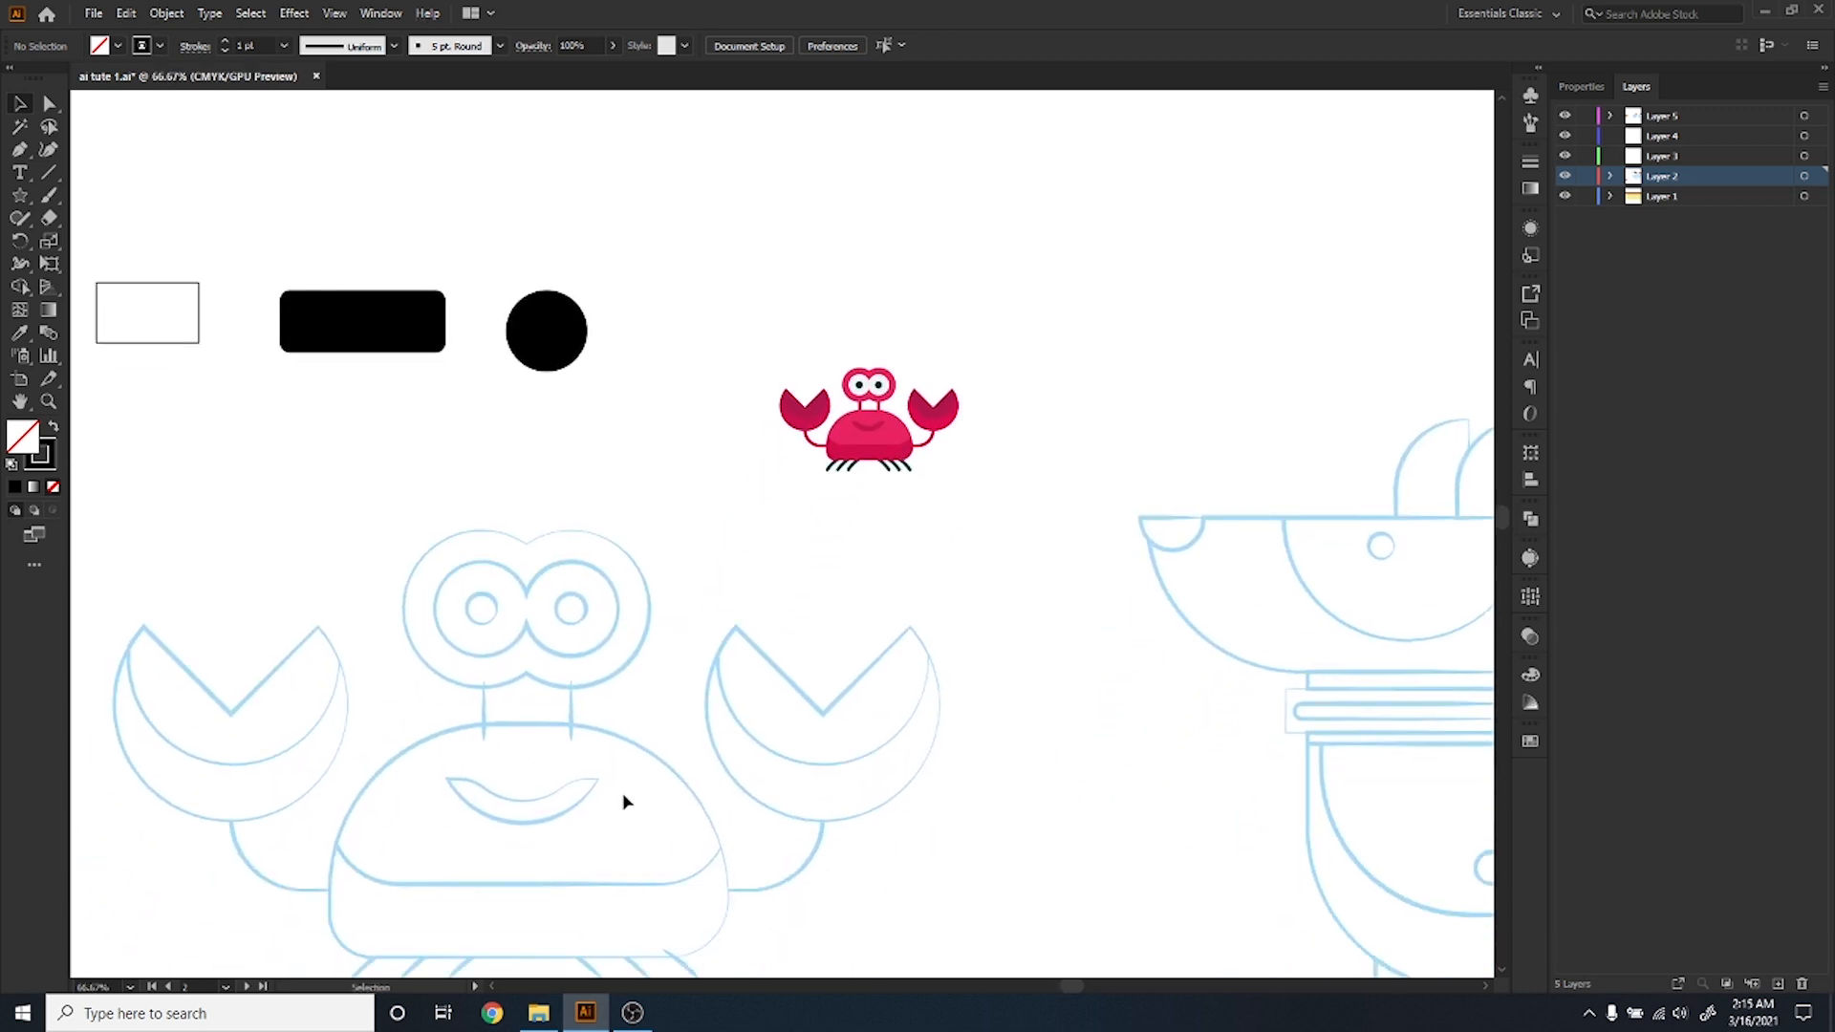
{"action": "left_click_drag", "start_coordinate": [619, 806], "coordinate": [716, 719]}
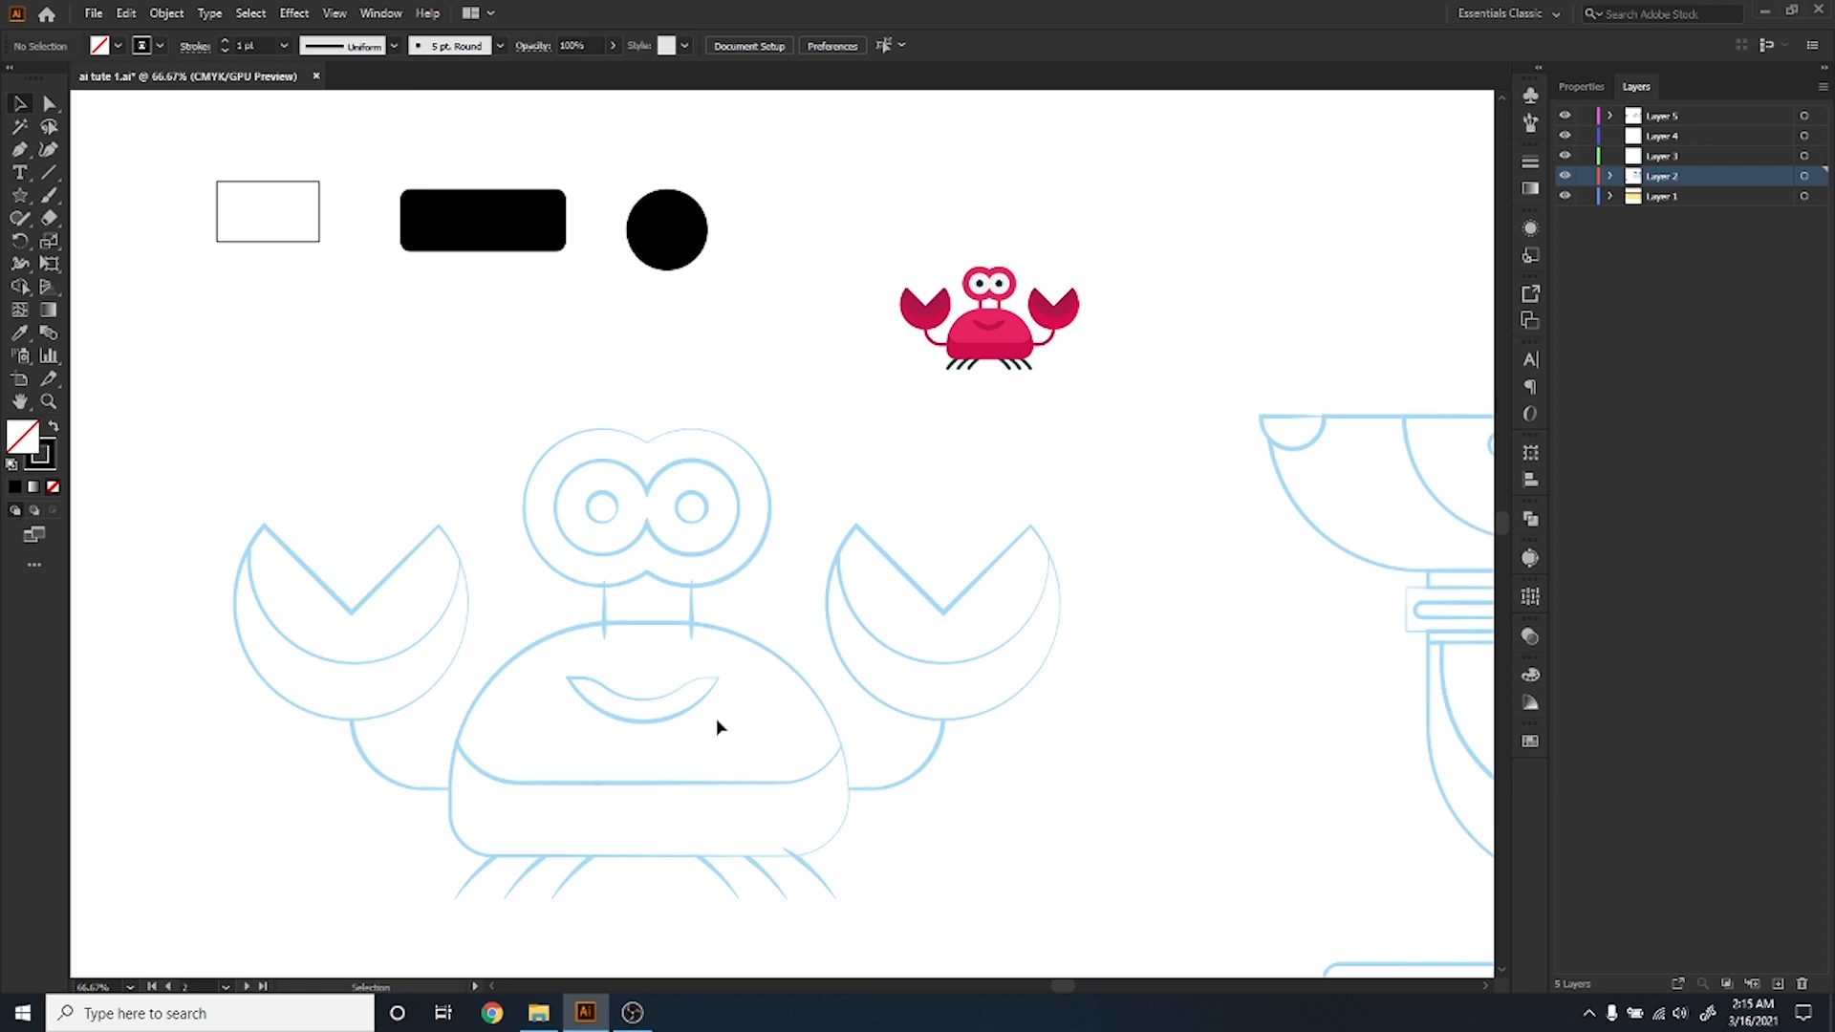
{"action": "scroll", "coordinate": [716, 725], "scroll_direction": "down", "scroll_amount": 3}
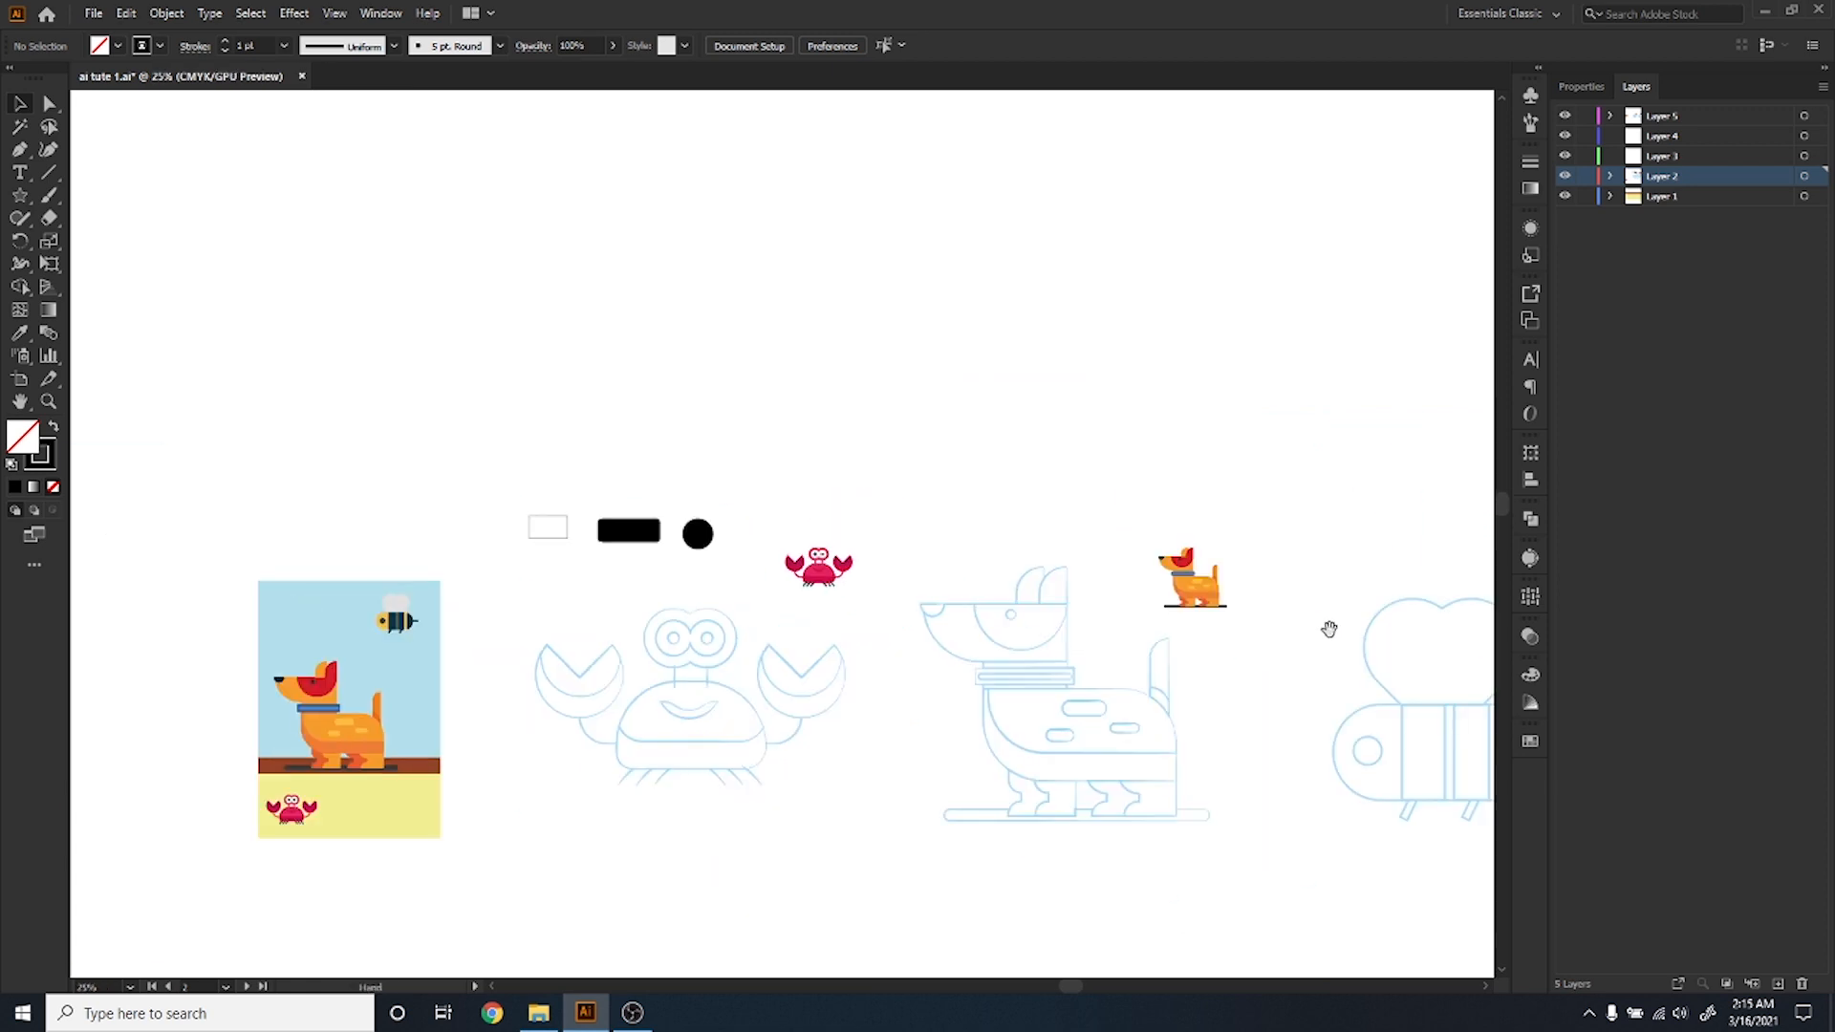
{"action": "left_click_drag", "start_coordinate": [1330, 629], "coordinate": [1101, 650]}
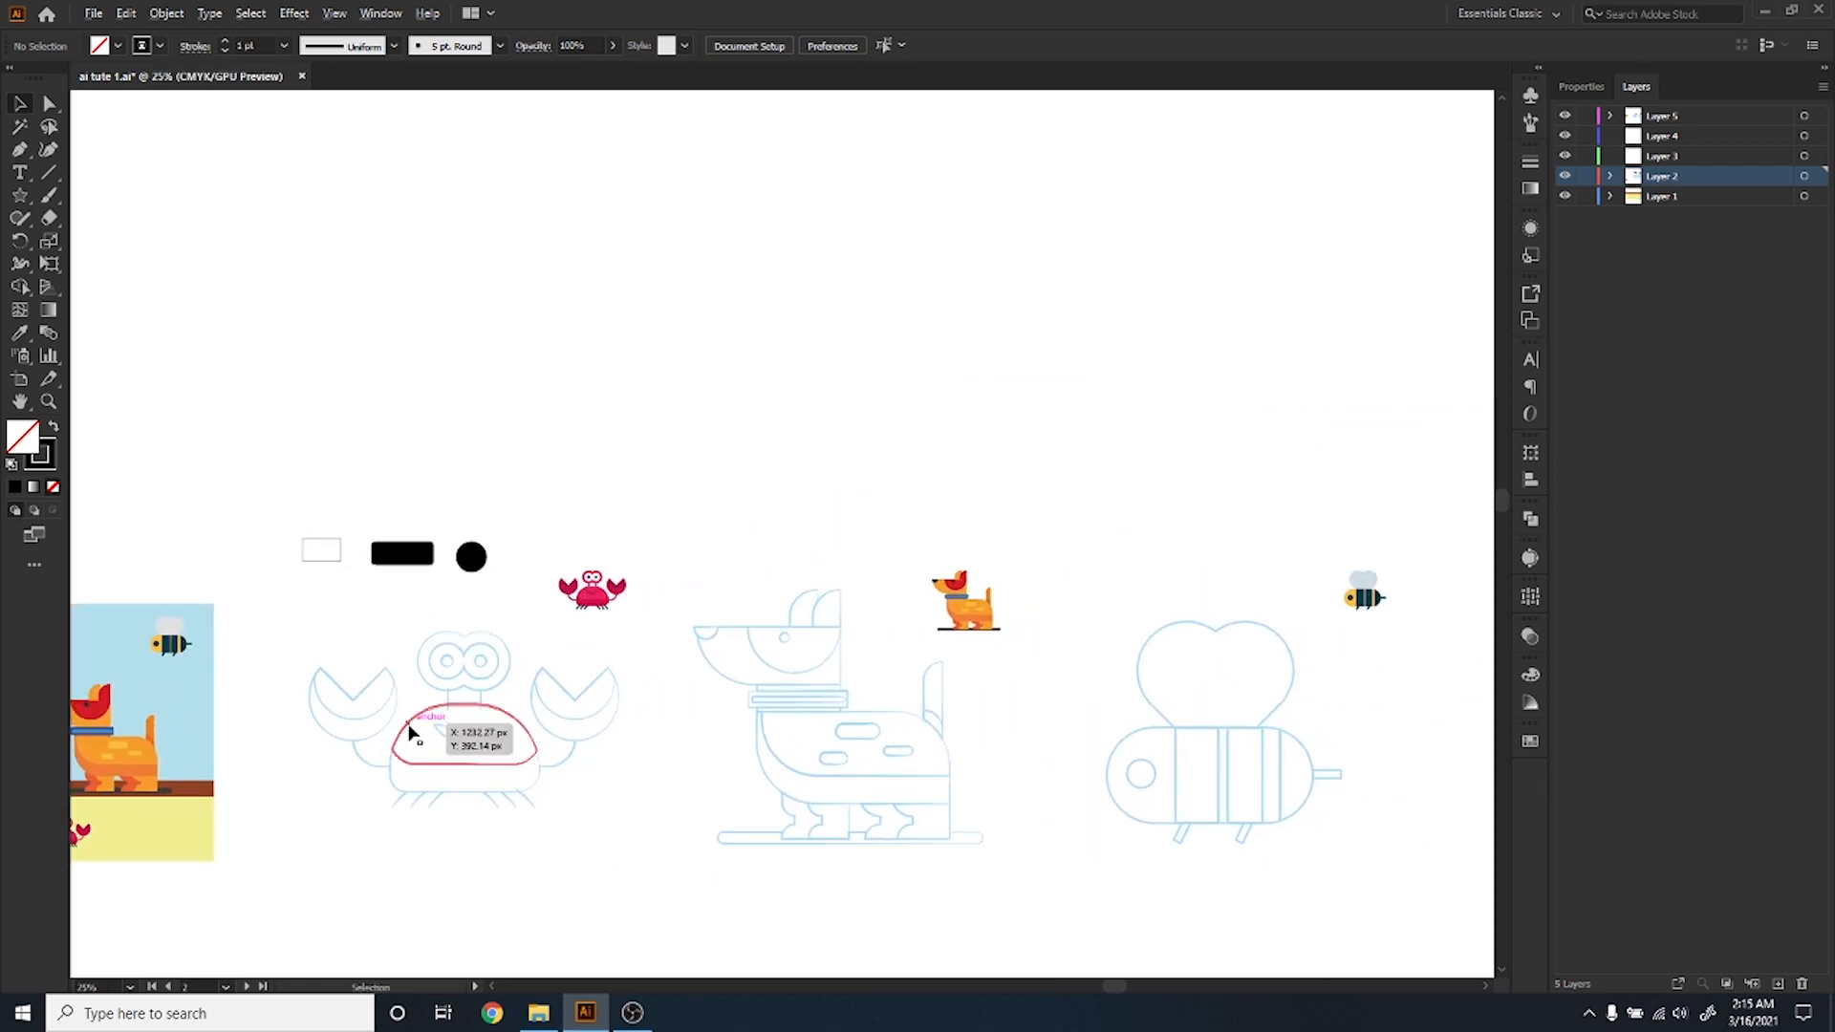
{"action": "scroll", "coordinate": [410, 729], "scroll_direction": "up", "scroll_amount": 3}
{"action": "left_click_drag", "start_coordinate": [777, 732], "coordinate": [446, 607]}
{"action": "scroll", "coordinate": [446, 607], "scroll_direction": "down", "scroll_amount": 1}
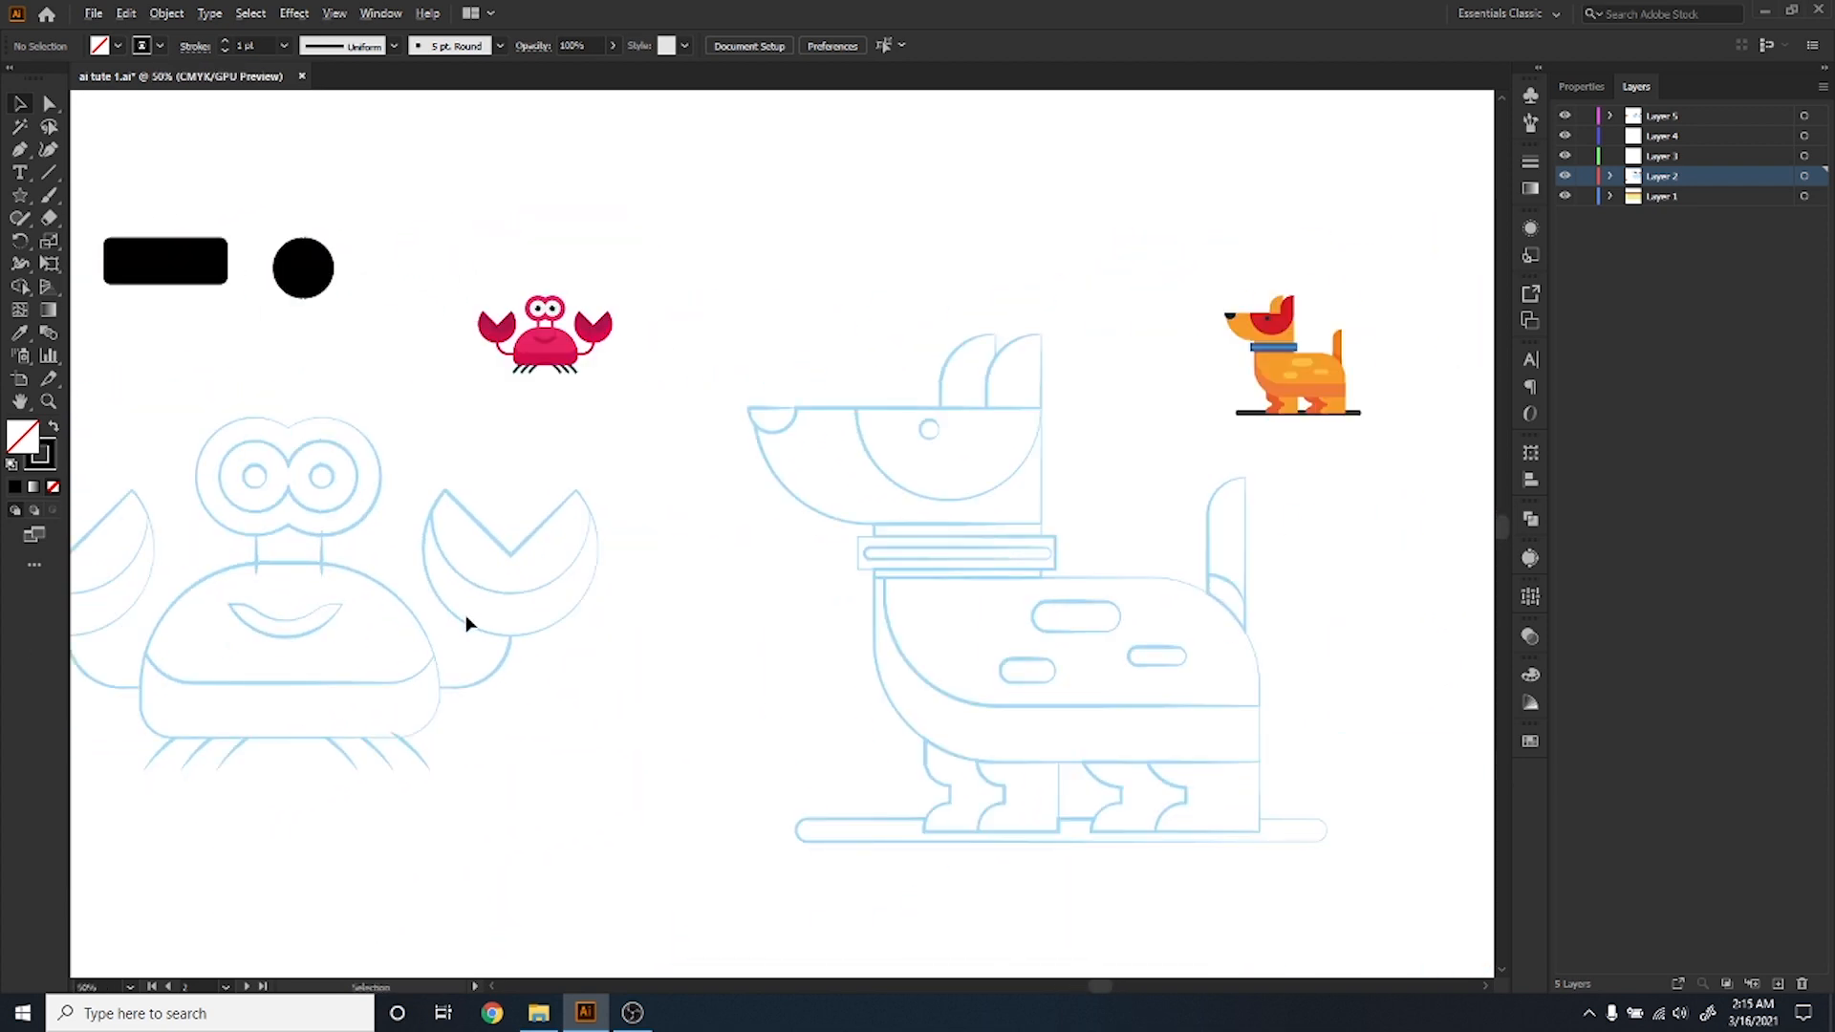
{"action": "scroll", "coordinate": [469, 620], "scroll_direction": "down", "scroll_amount": 1}
{"action": "left_click_drag", "start_coordinate": [1270, 611], "coordinate": [1200, 601]}
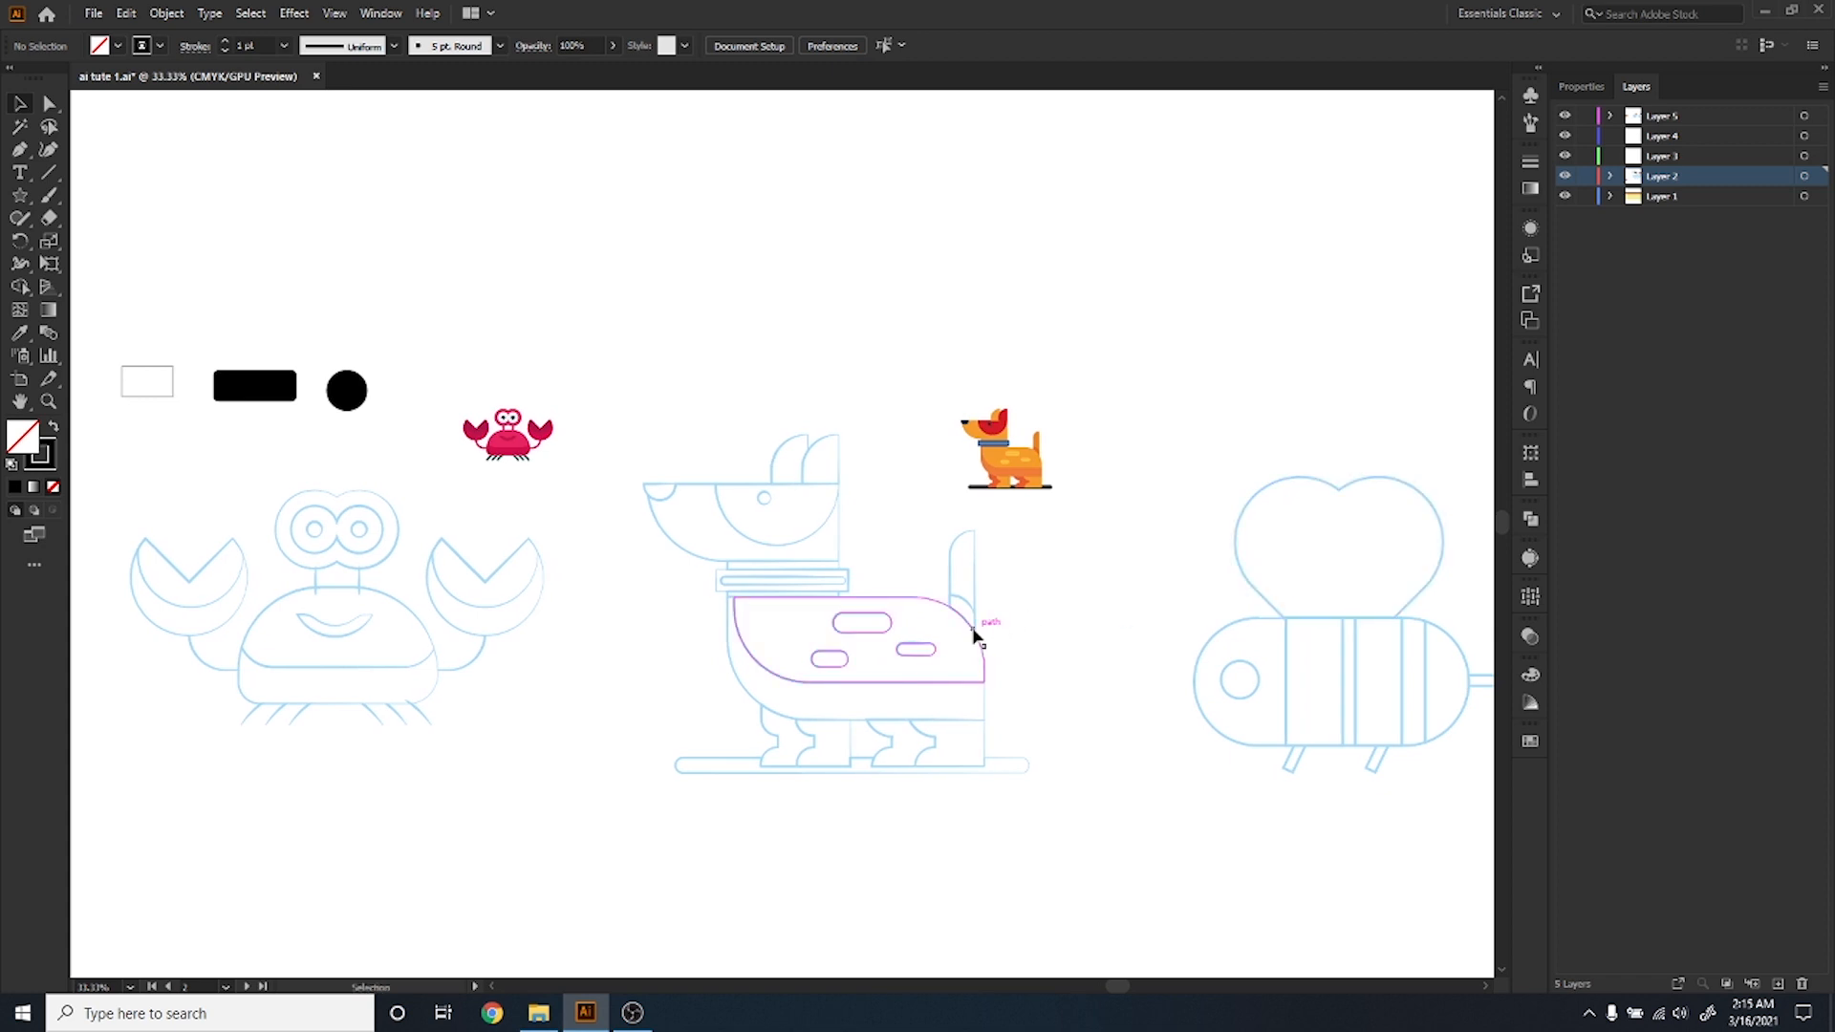
{"action": "left_click_drag", "start_coordinate": [174, 547], "coordinate": [378, 595]}
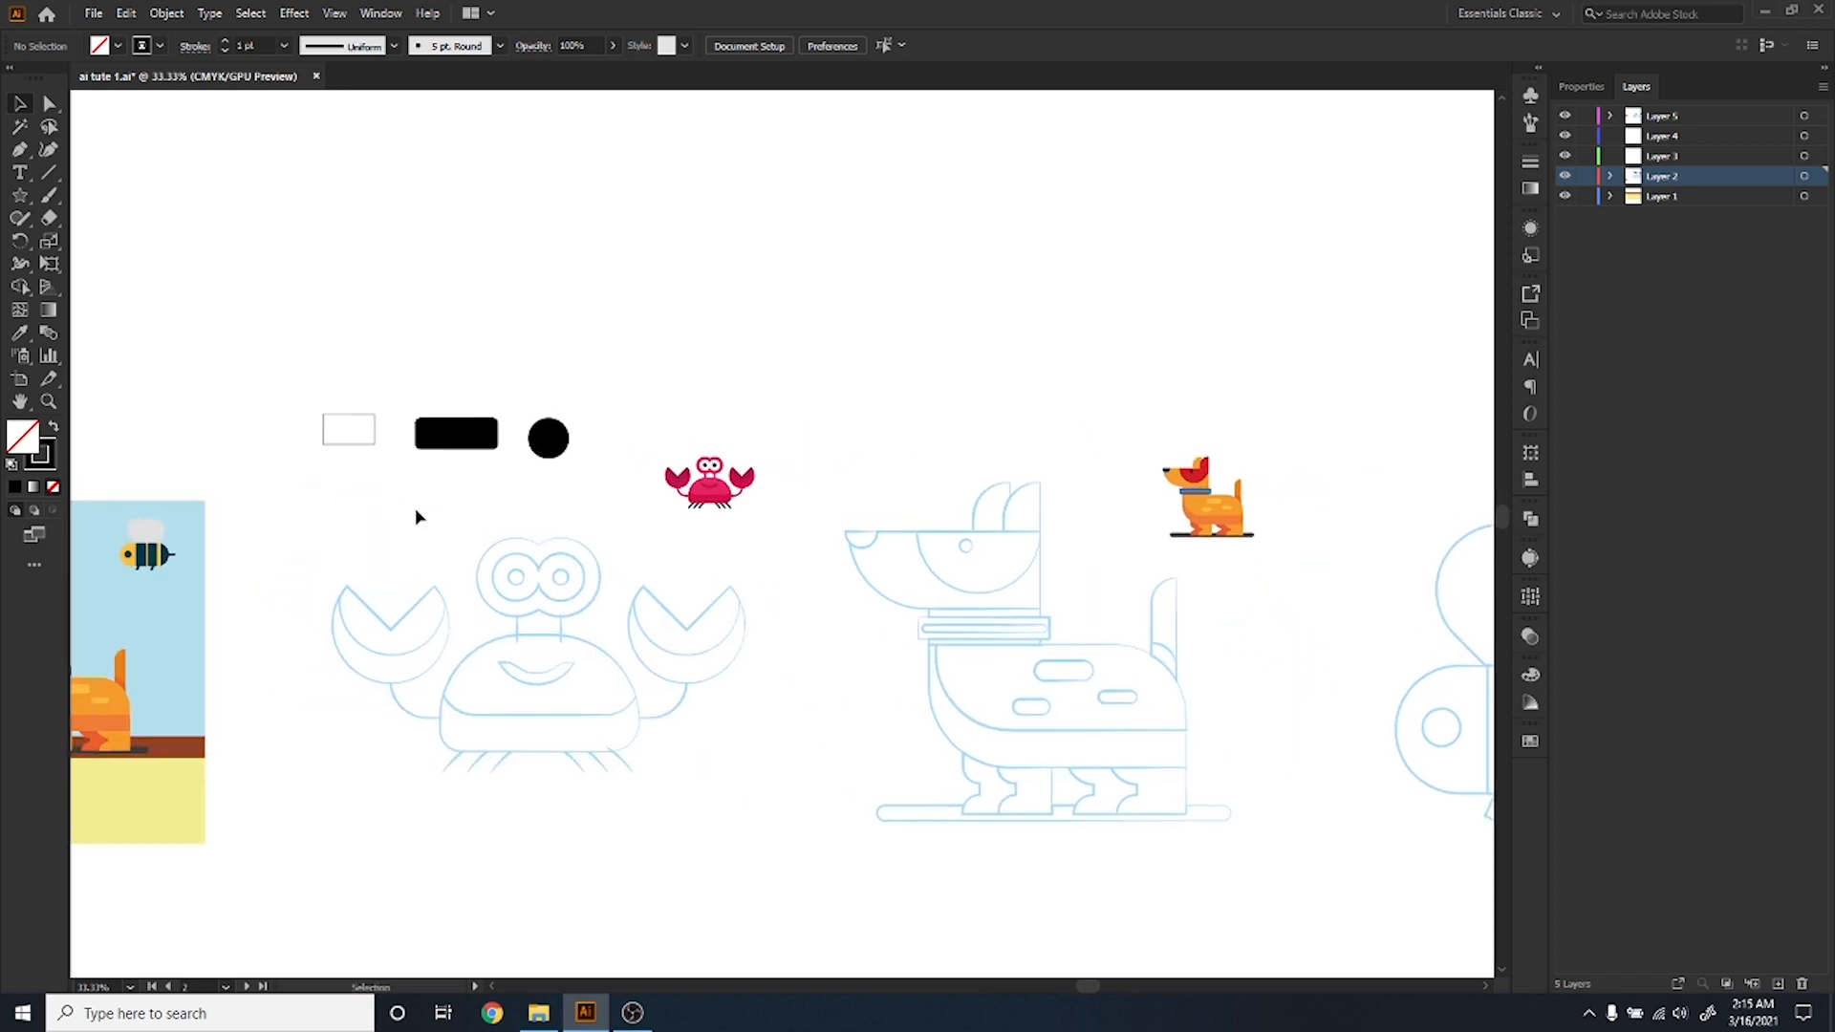
Delete the practice plain rectangle, rounded rectangle and circle above the crab sketch.
{"action": "left_click_drag", "start_coordinate": [289, 353], "coordinate": [573, 471]}
{"action": "key", "text": "Delete"}
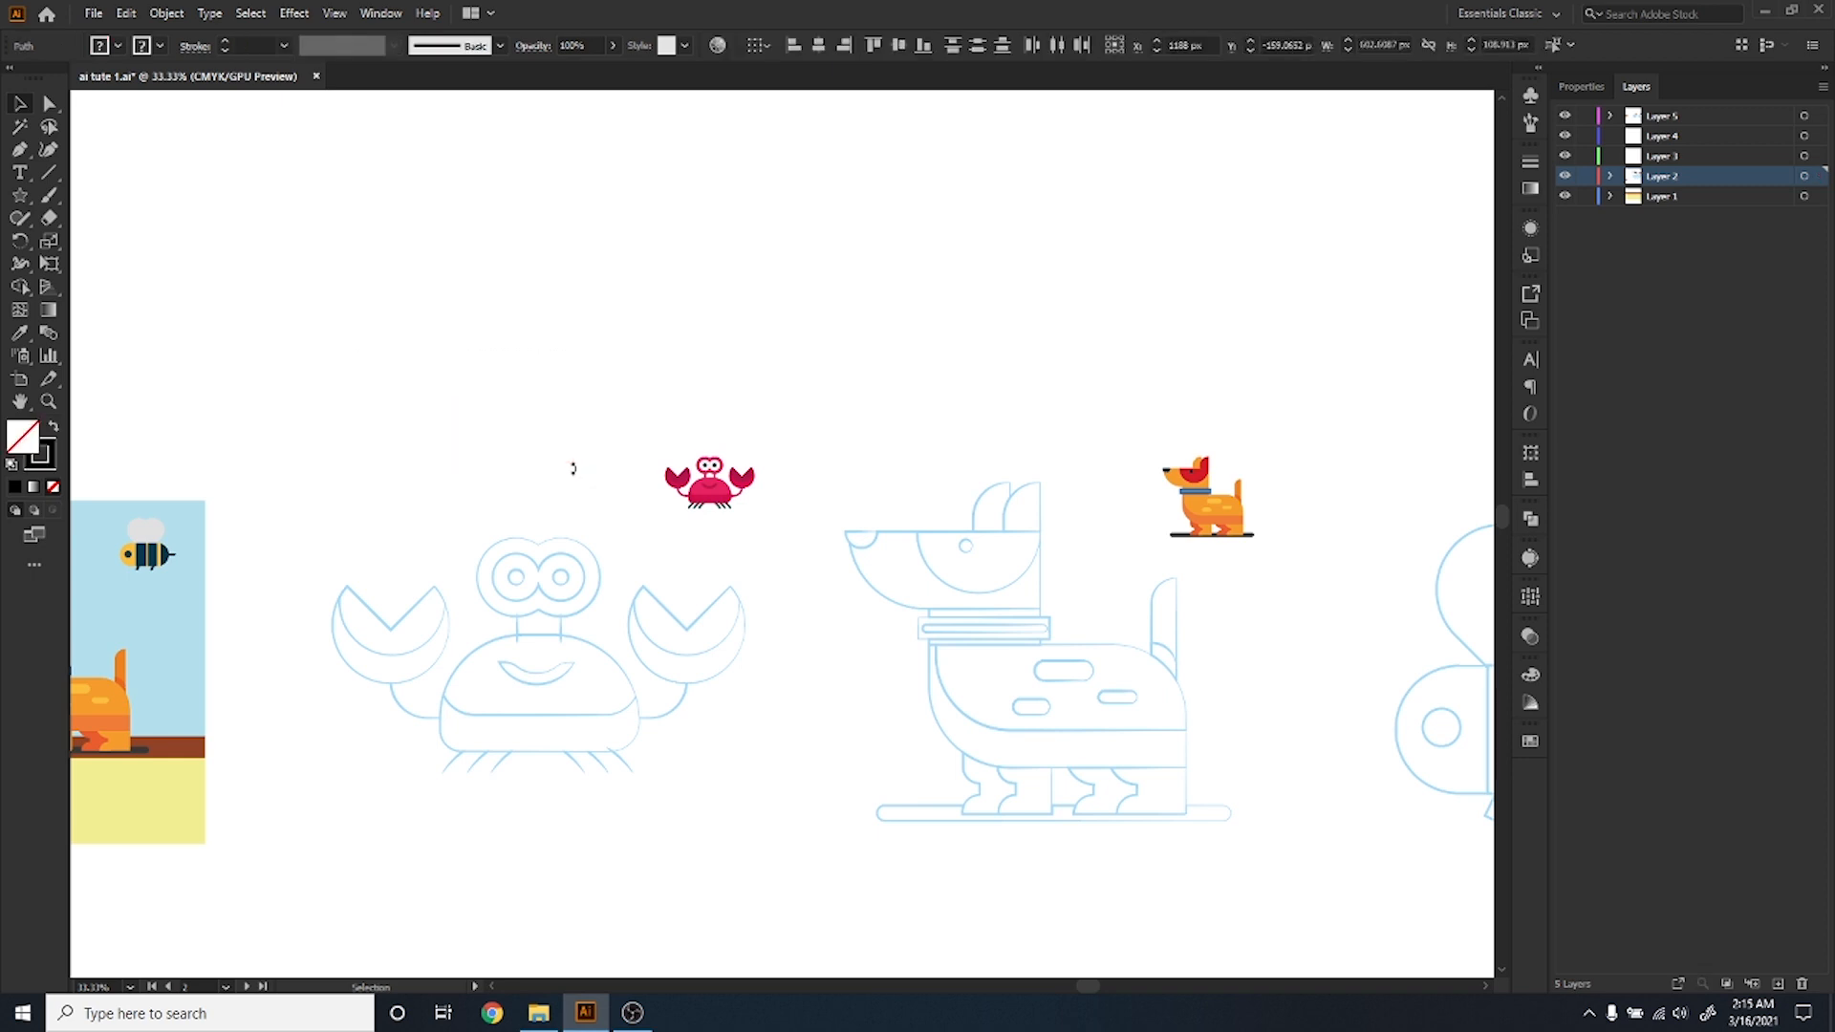
{"action": "scroll", "coordinate": [583, 760], "scroll_direction": "up", "scroll_amount": 2}
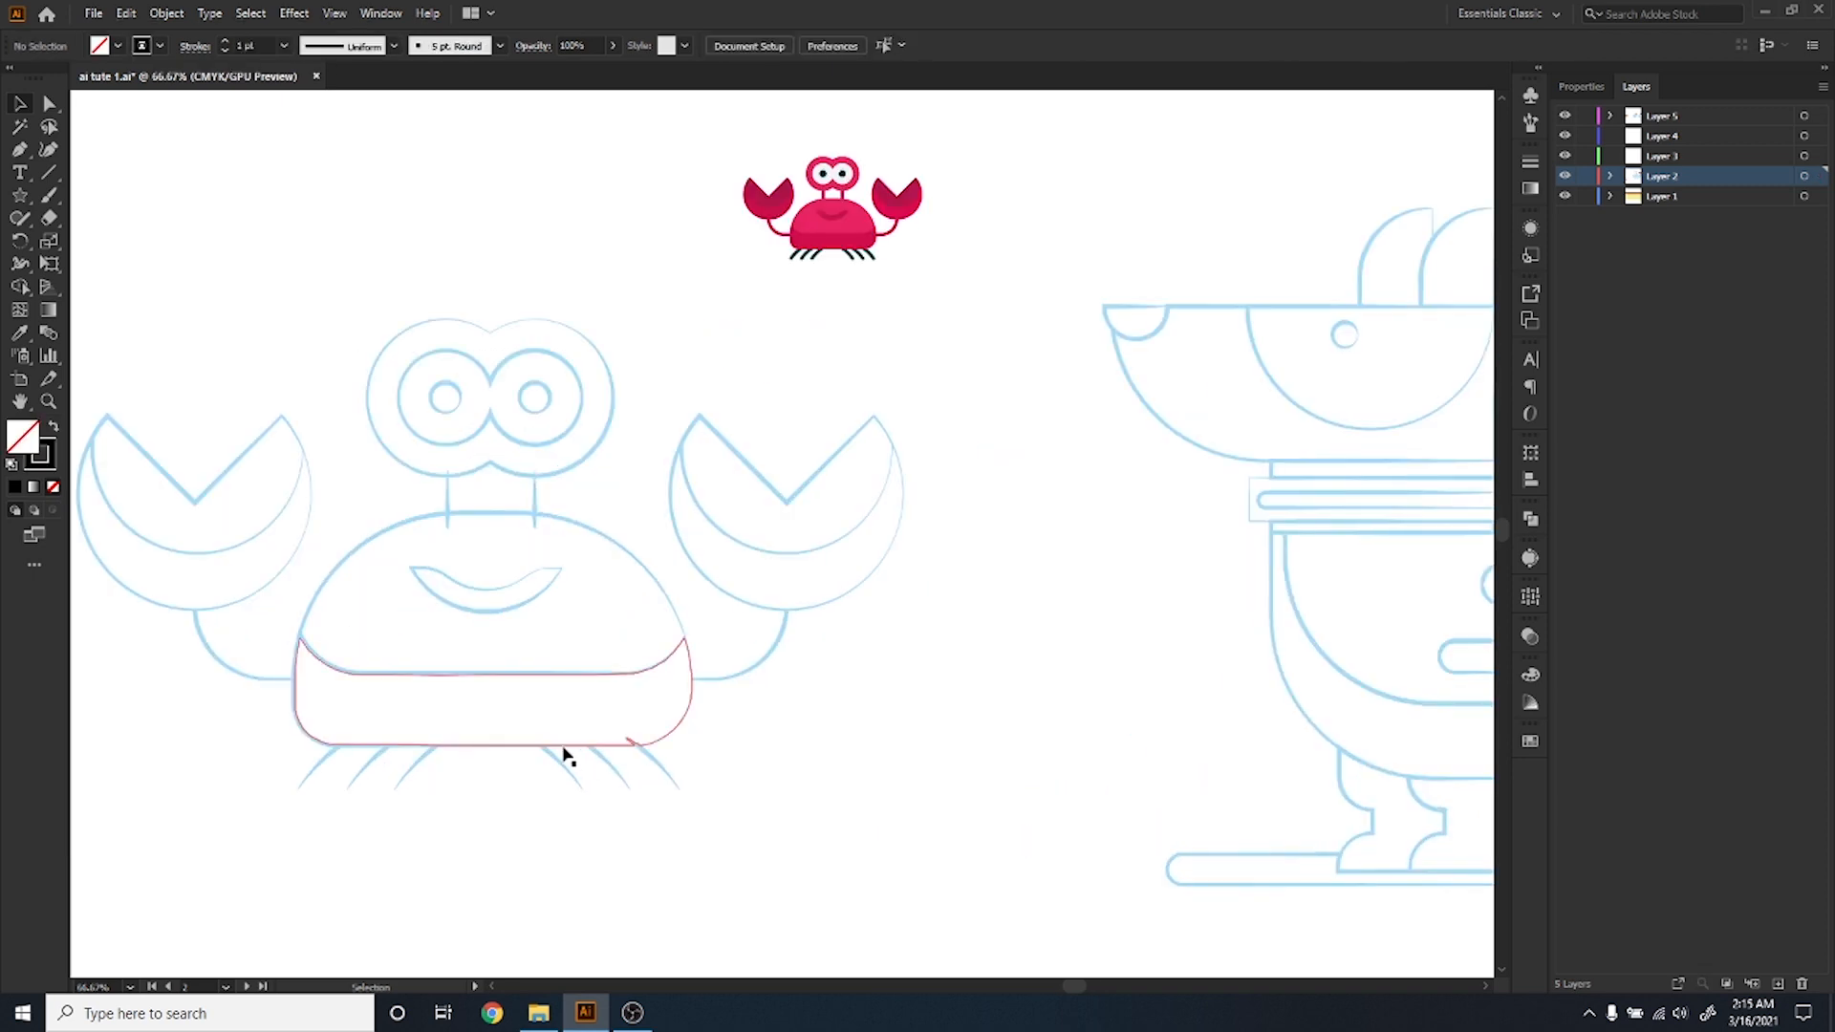
Ready the Rectangle tool, lock Layers 1 to 5 and add a new layer above Layer 5.
{"action": "left_click", "coordinate": [19, 199]}
{"action": "left_click", "coordinate": [106, 196]}
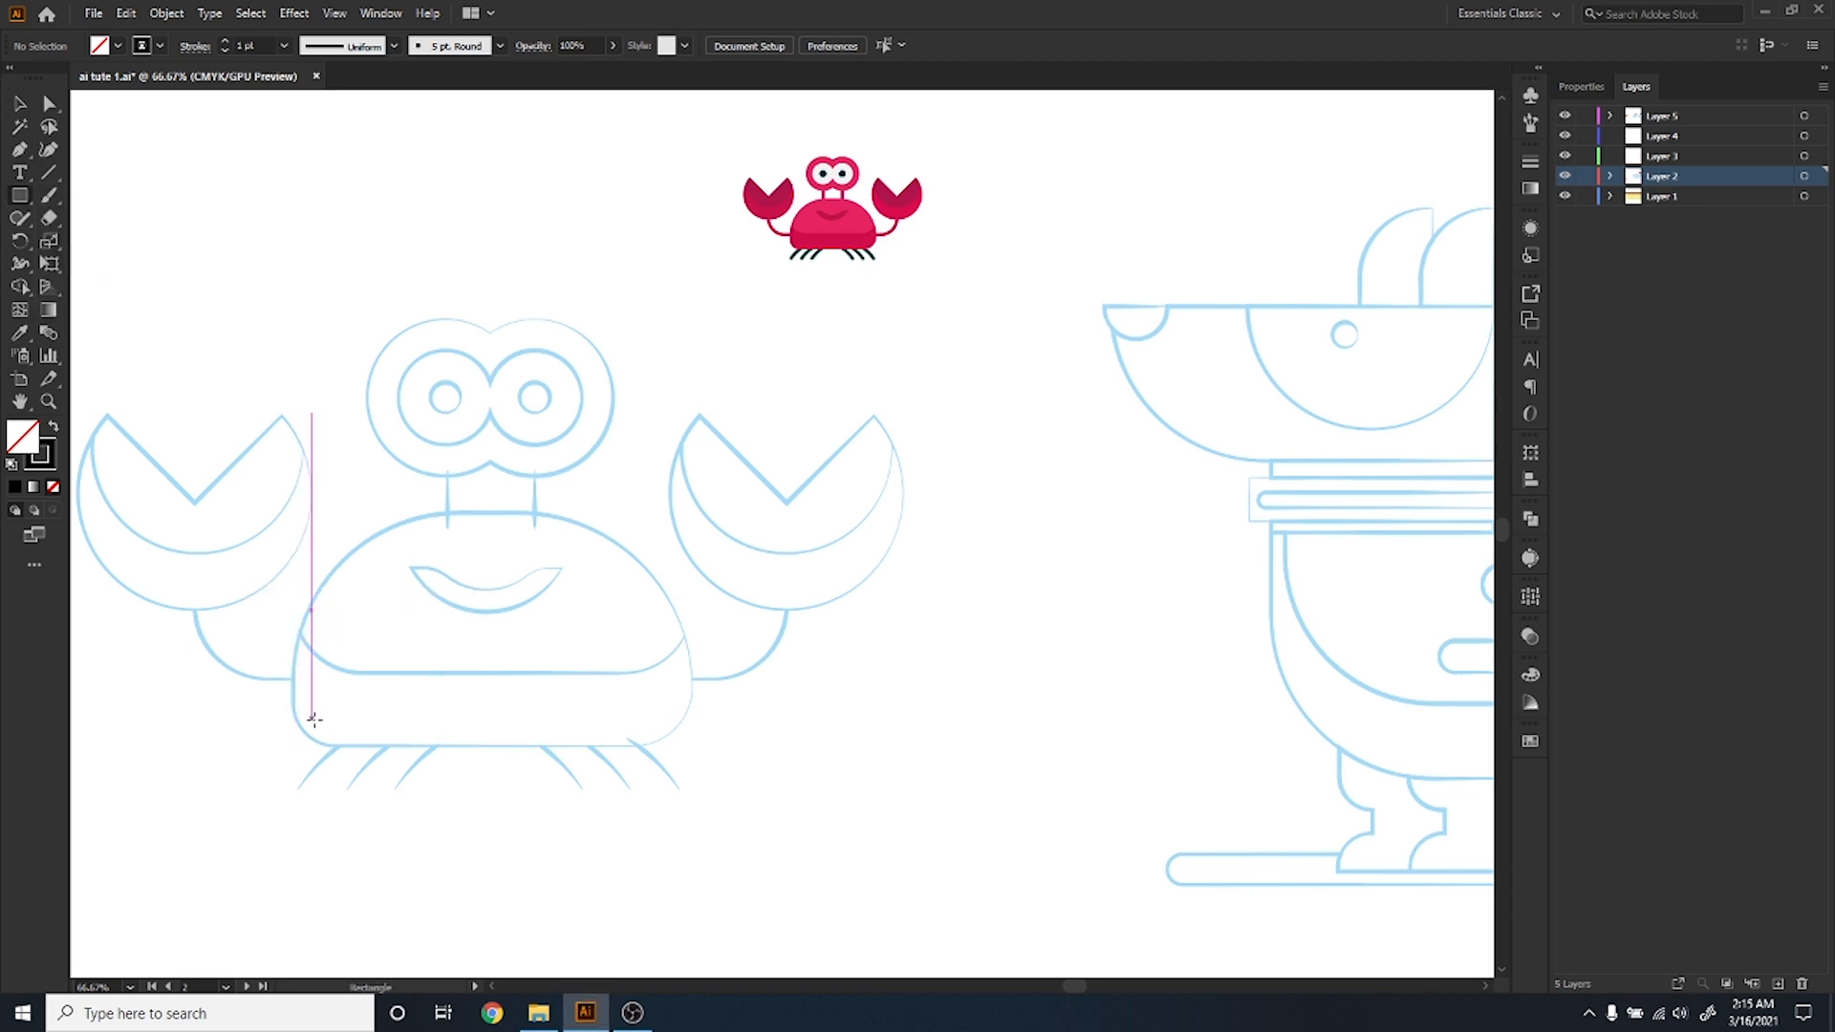
{"action": "left_click_drag", "start_coordinate": [1586, 116], "coordinate": [1583, 201]}
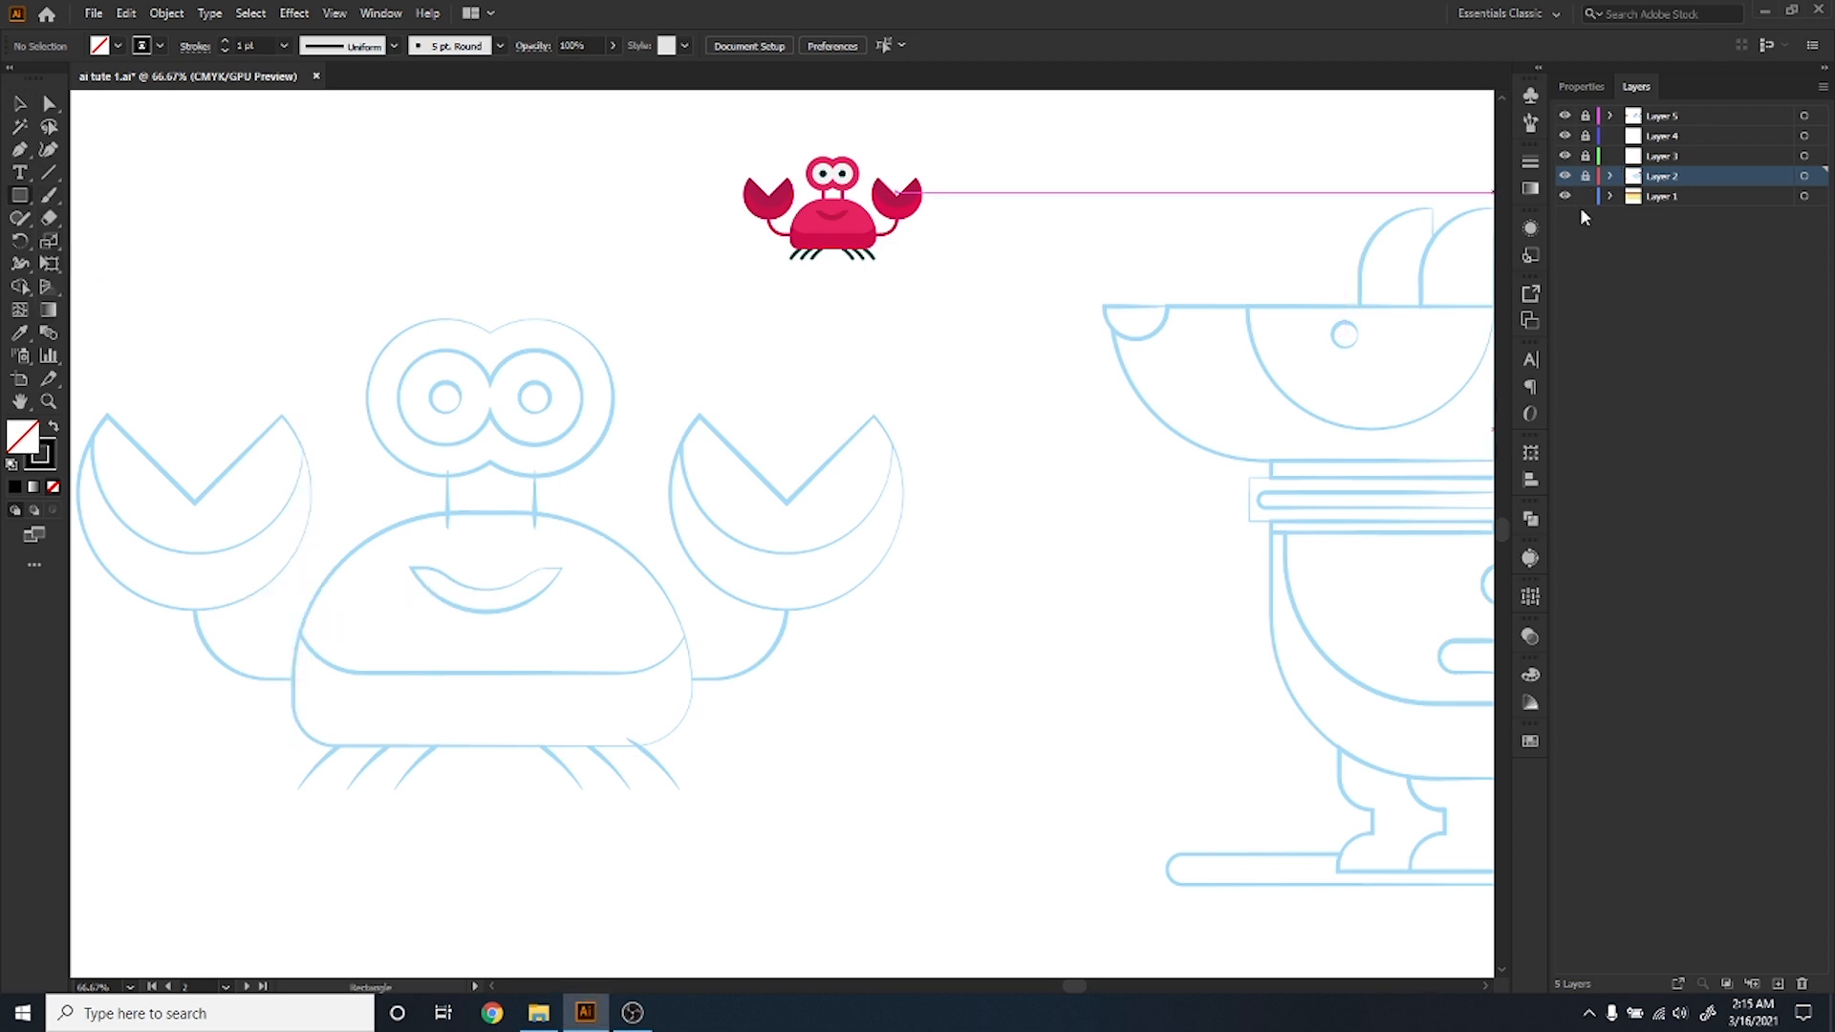
{"action": "left_click", "coordinate": [1673, 119]}
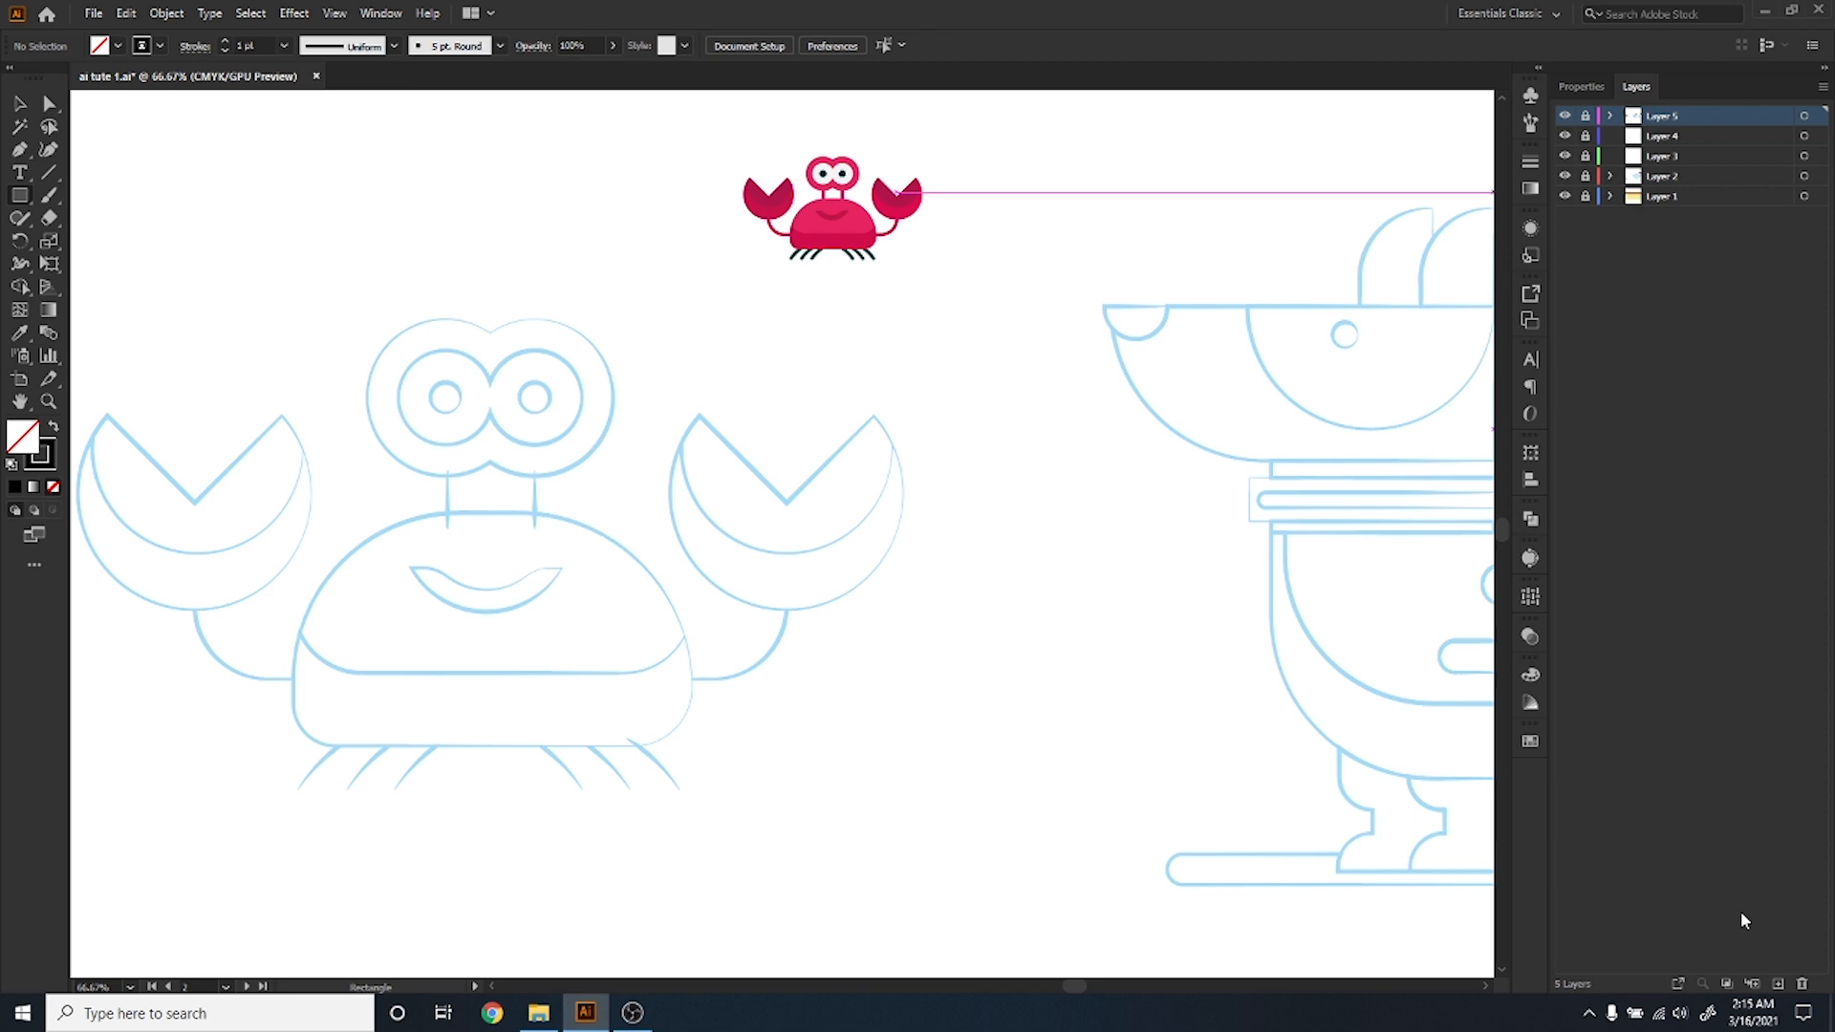
{"action": "left_click", "coordinate": [1778, 983]}
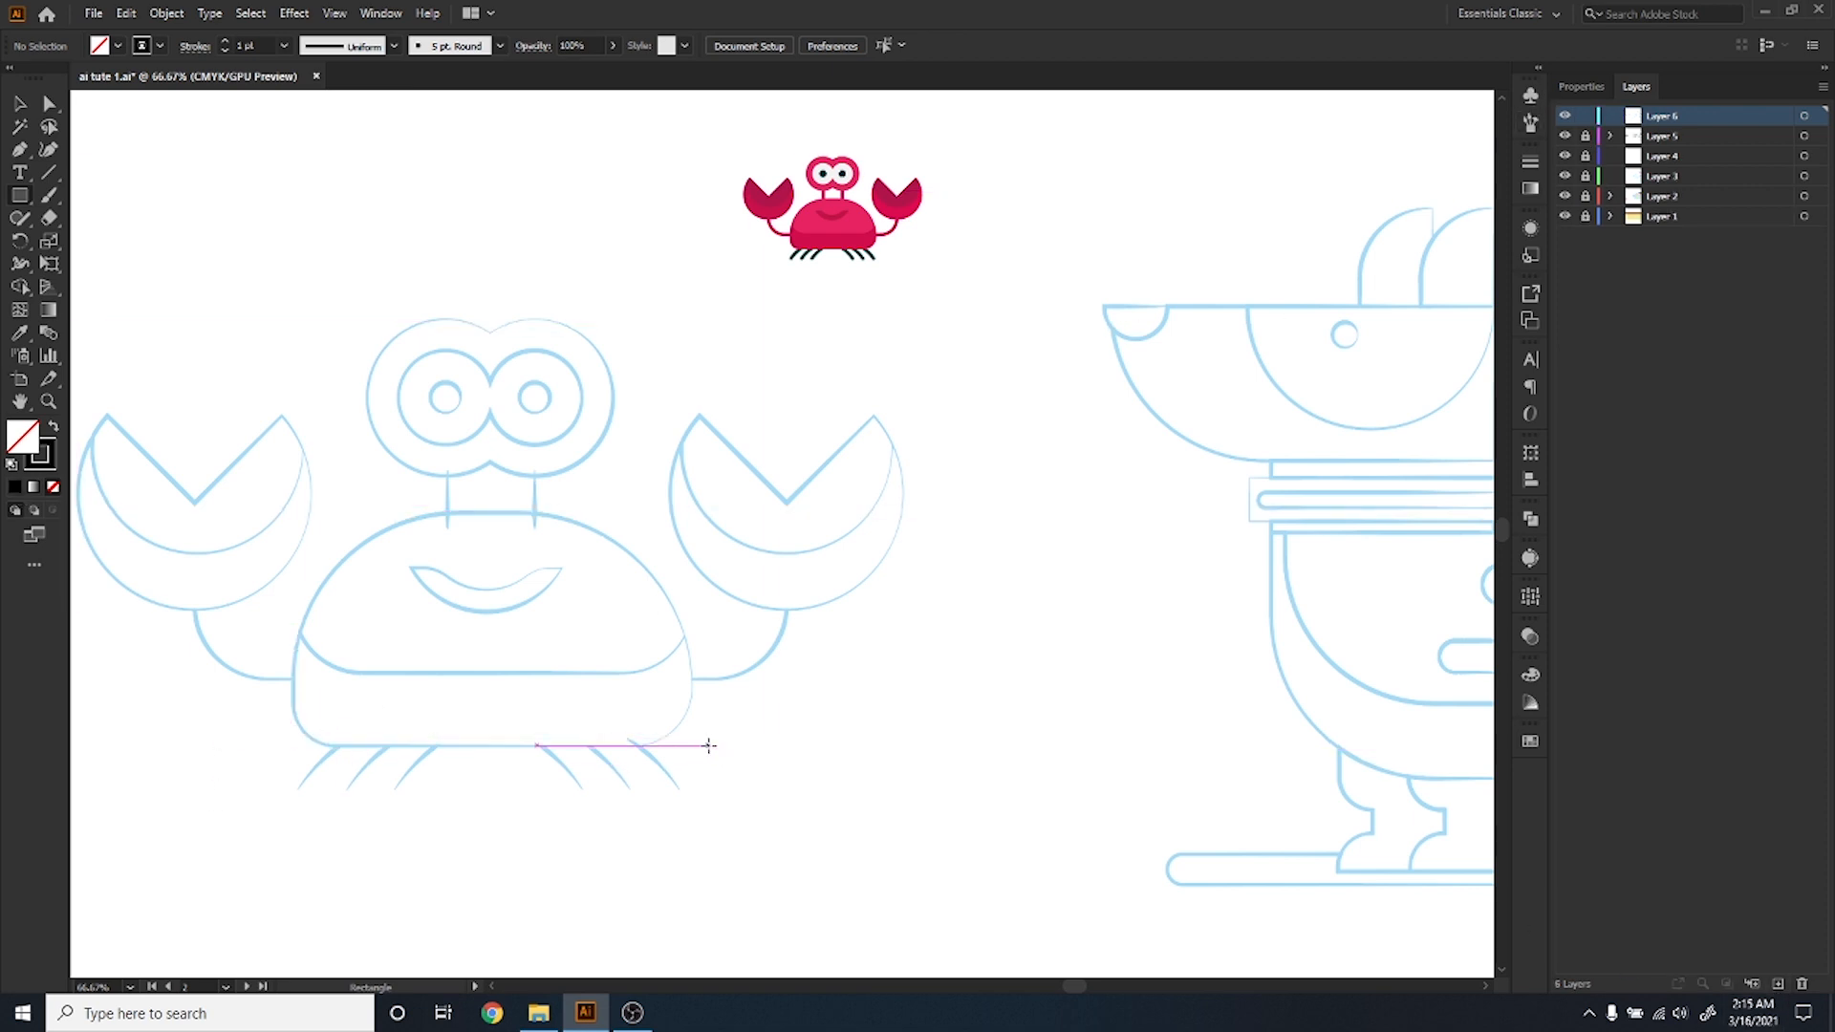
Draw an unfilled black-outlined rectangle about 605 by 288 px over the crab sketch's body, spanning its top to bottom edges.
{"action": "left_click_drag", "start_coordinate": [708, 745], "coordinate": [213, 510]}
{"action": "scroll", "coordinate": [300, 545], "scroll_direction": "up", "scroll_amount": 3}
{"action": "scroll", "coordinate": [300, 545], "scroll_direction": "up", "scroll_amount": 1}
{"action": "scroll", "coordinate": [467, 537], "scroll_direction": "down", "scroll_amount": 1}
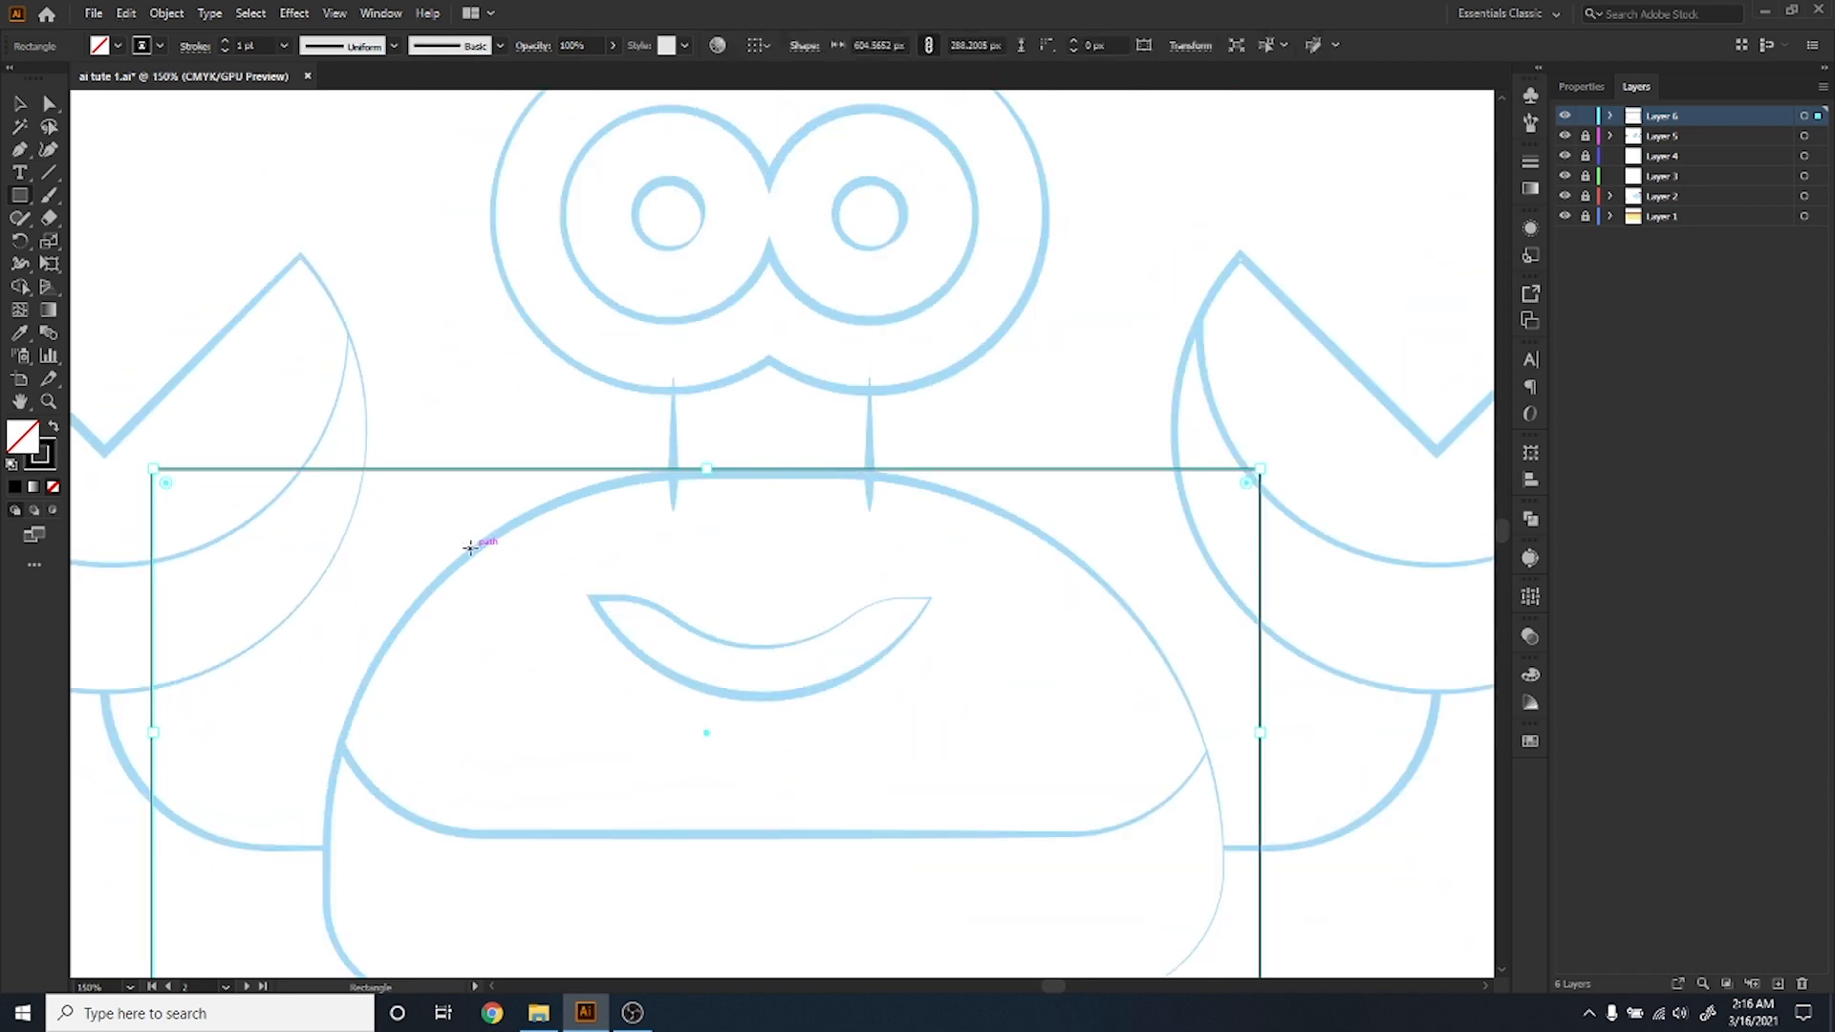
{"action": "left_click", "coordinate": [37, 106]}
{"action": "left_click", "coordinate": [19, 104]}
{"action": "left_click_drag", "start_coordinate": [509, 744], "coordinate": [581, 508]}
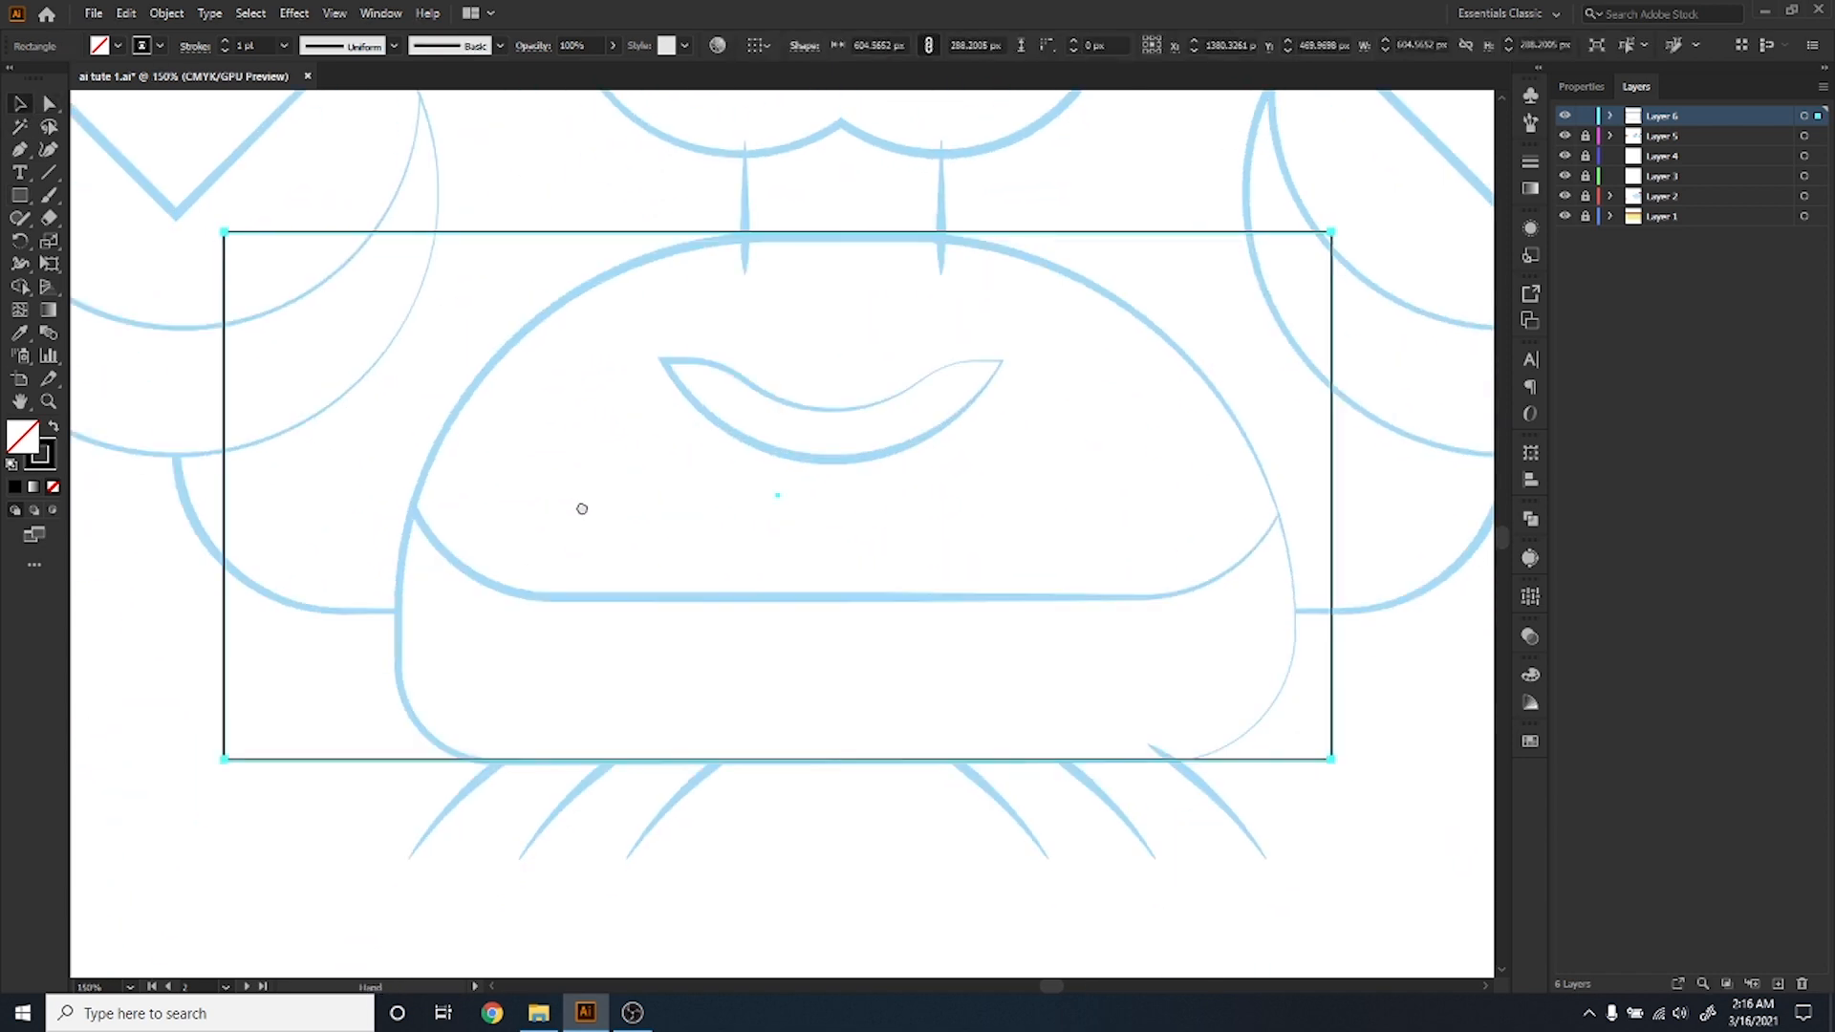
Narrow the body rectangle from both sides to about 491 px wide so it matches the sketched body's width.
{"action": "left_click_drag", "start_coordinate": [226, 497], "coordinate": [397, 503]}
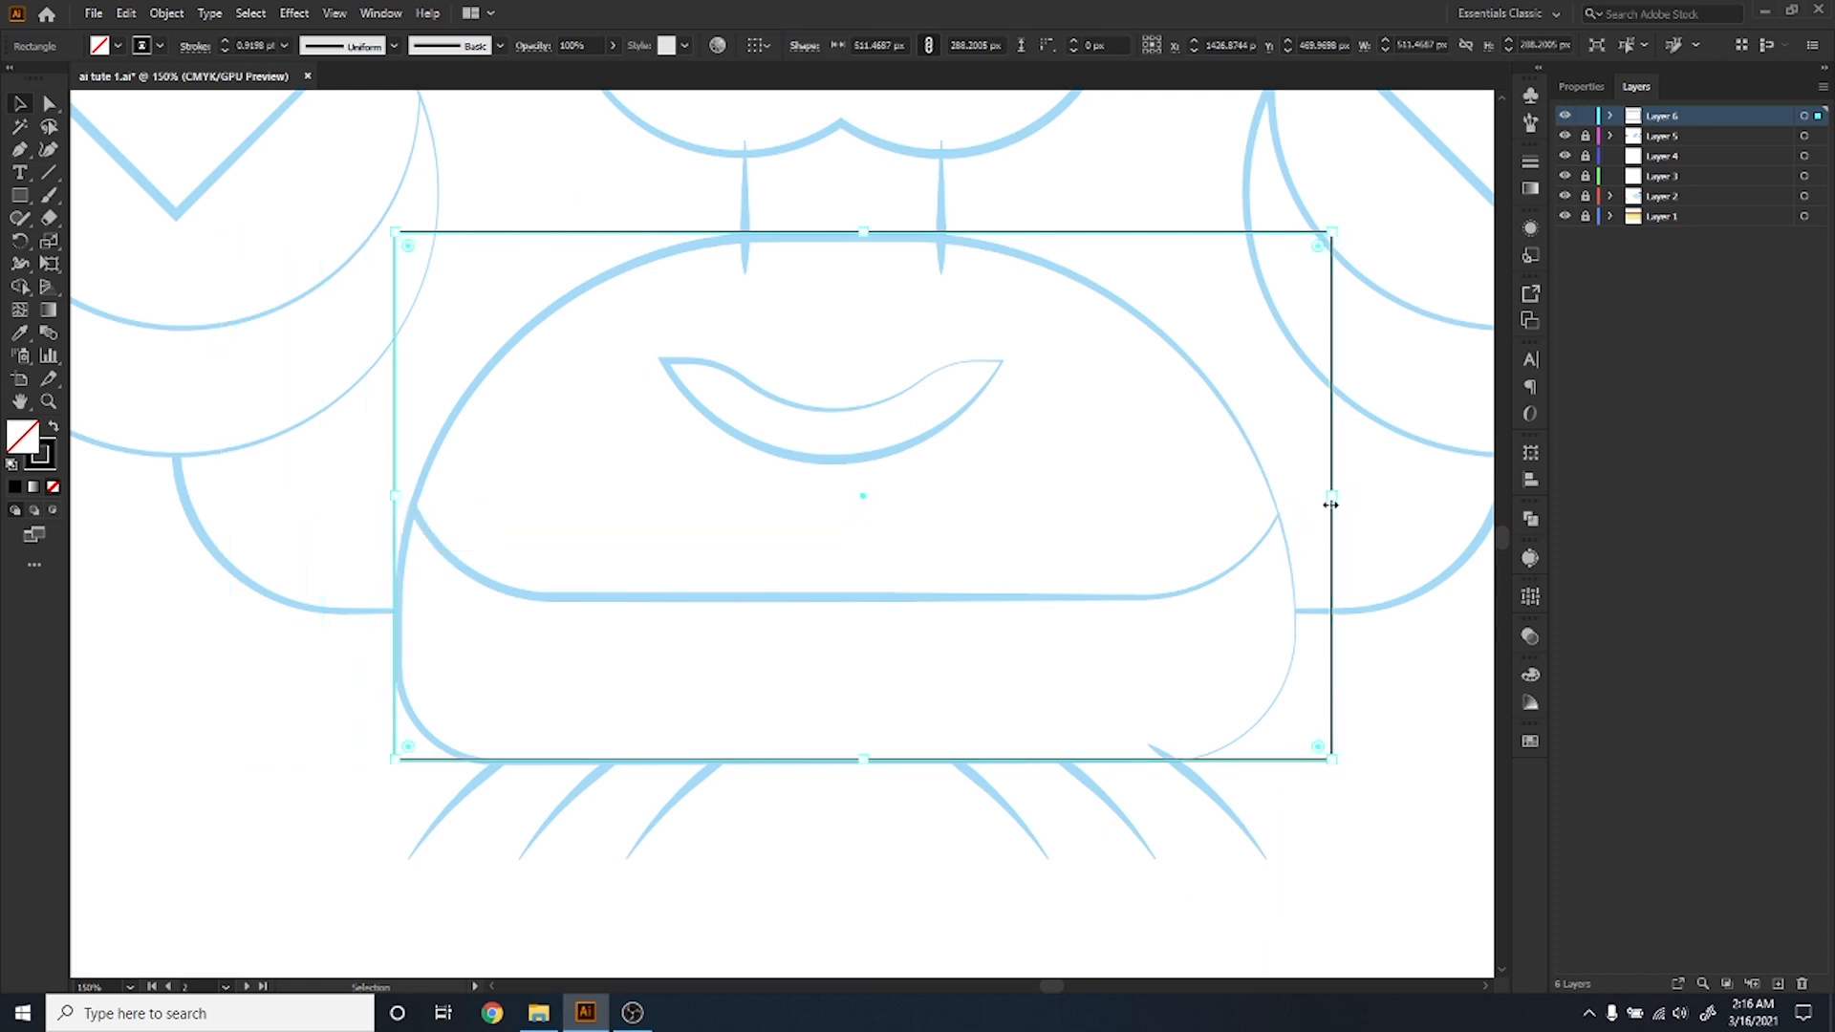
{"action": "left_click_drag", "start_coordinate": [1331, 504], "coordinate": [1295, 508]}
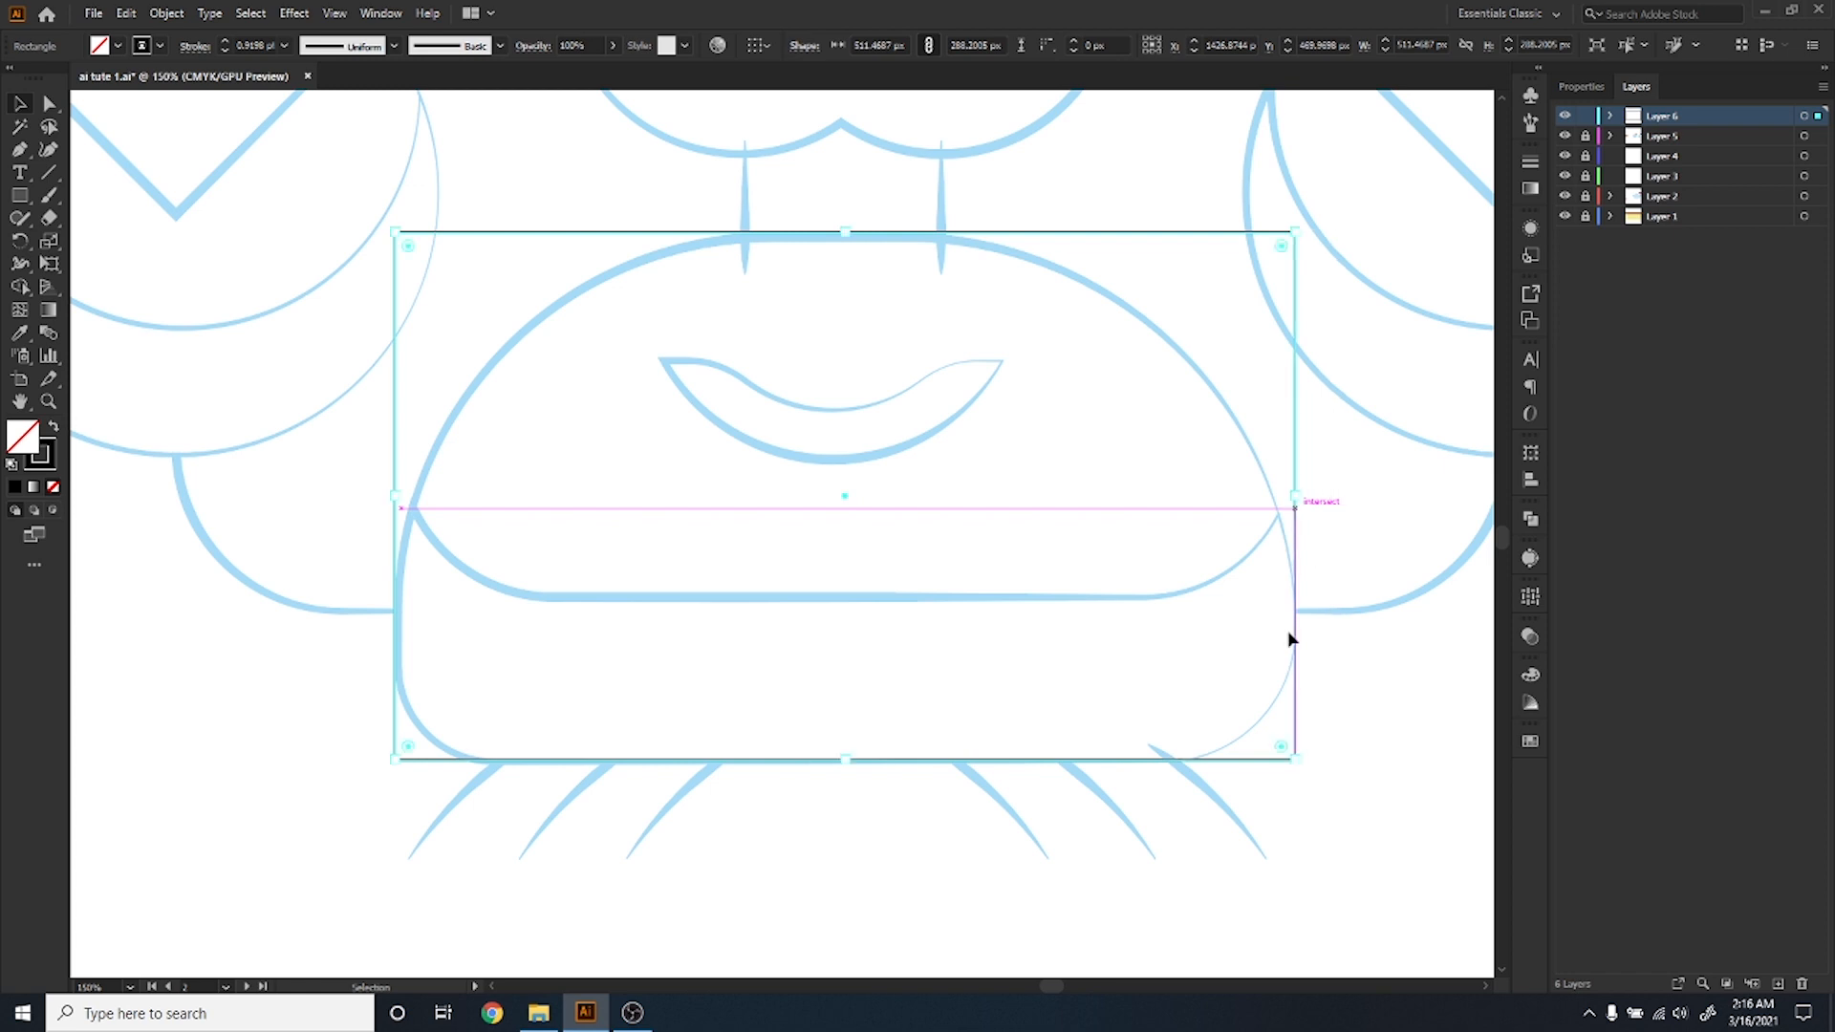
{"action": "left_click_drag", "start_coordinate": [1290, 639], "coordinate": [1290, 639]}
Round the body rectangle's two lower corners to a radius of about 68 px, following the sketch.
{"action": "key", "text": "a"}
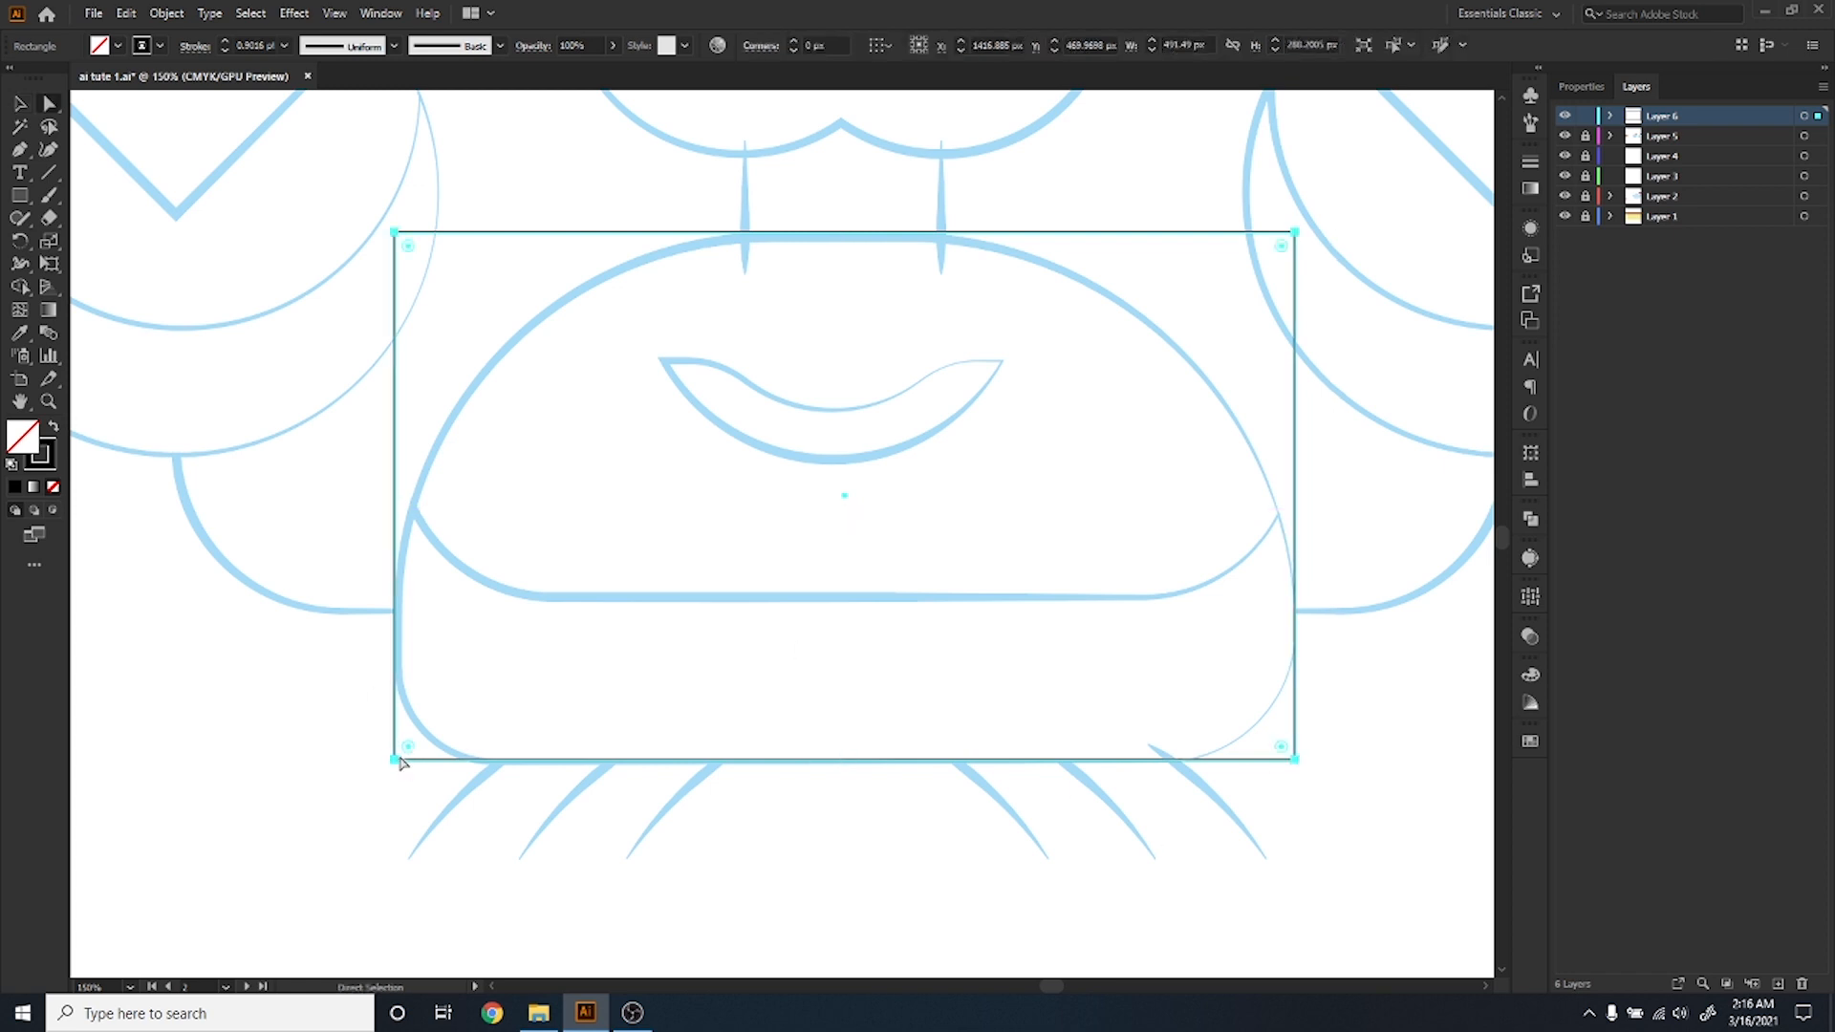
{"action": "left_click", "coordinate": [399, 761]}
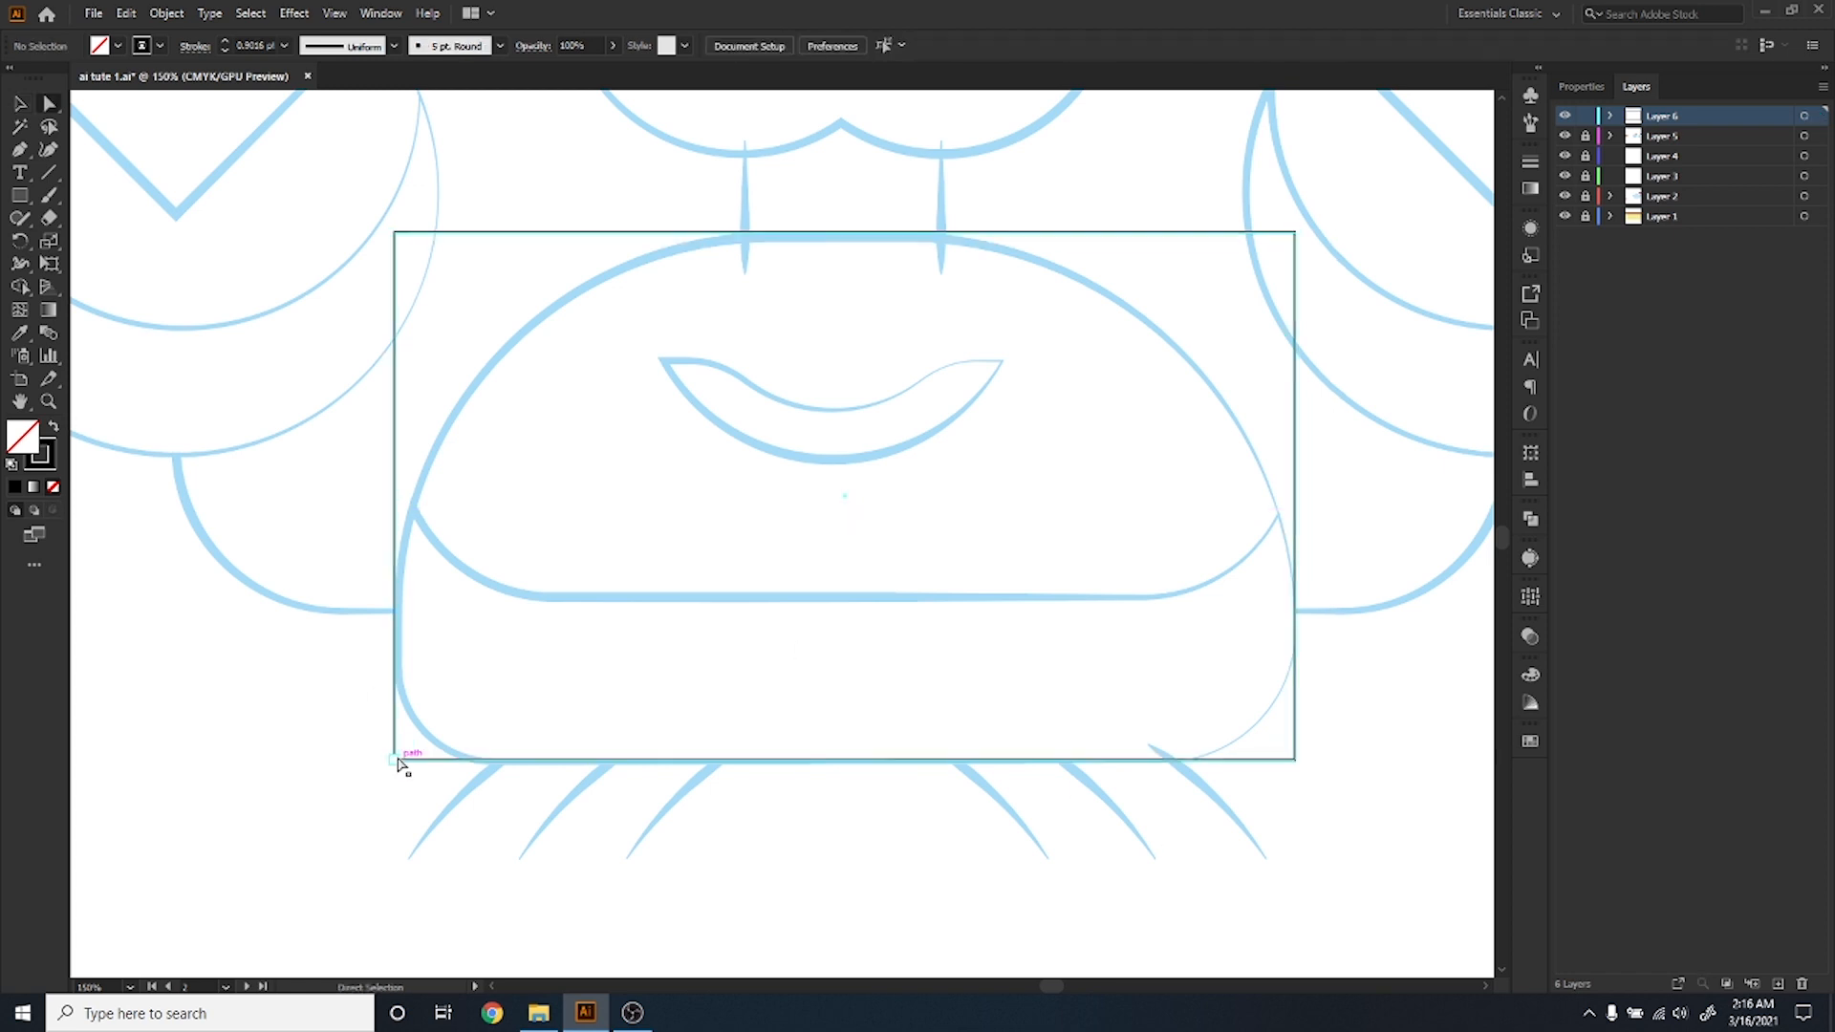
{"action": "left_click", "coordinate": [1296, 761], "text": "shift"}
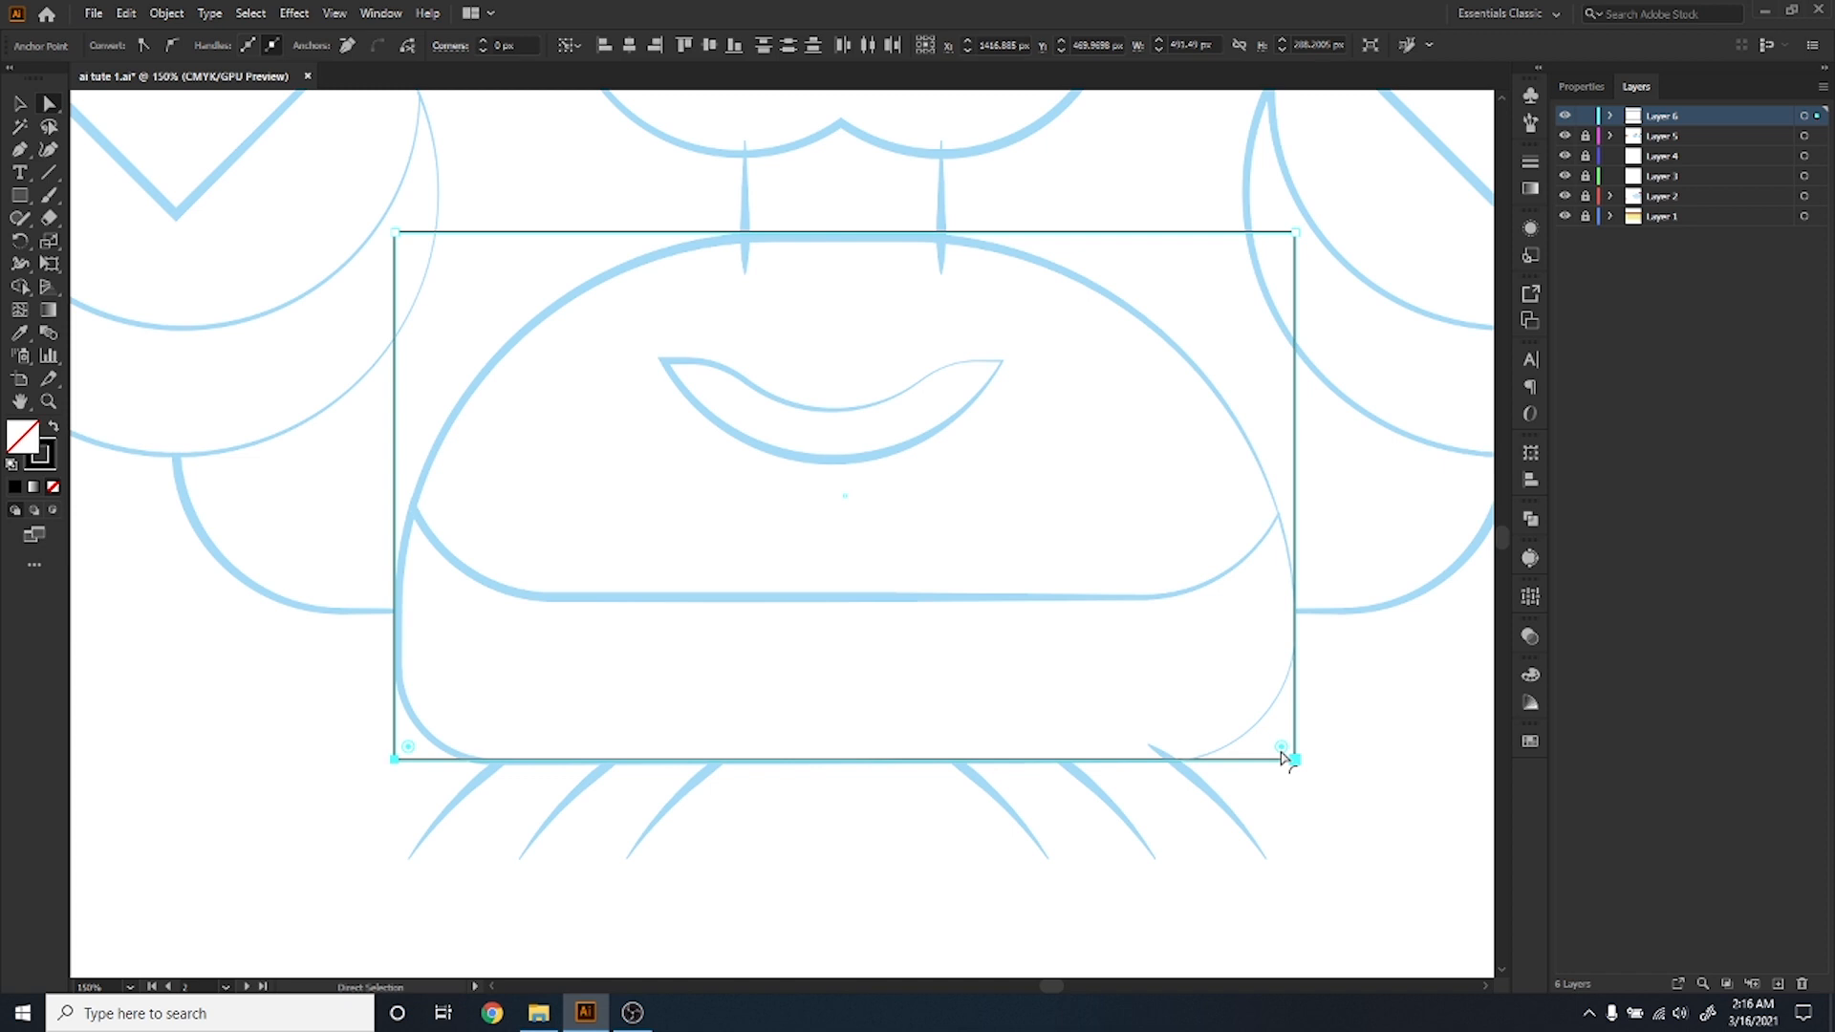
{"action": "left_click_drag", "start_coordinate": [1283, 755], "coordinate": [1145, 670]}
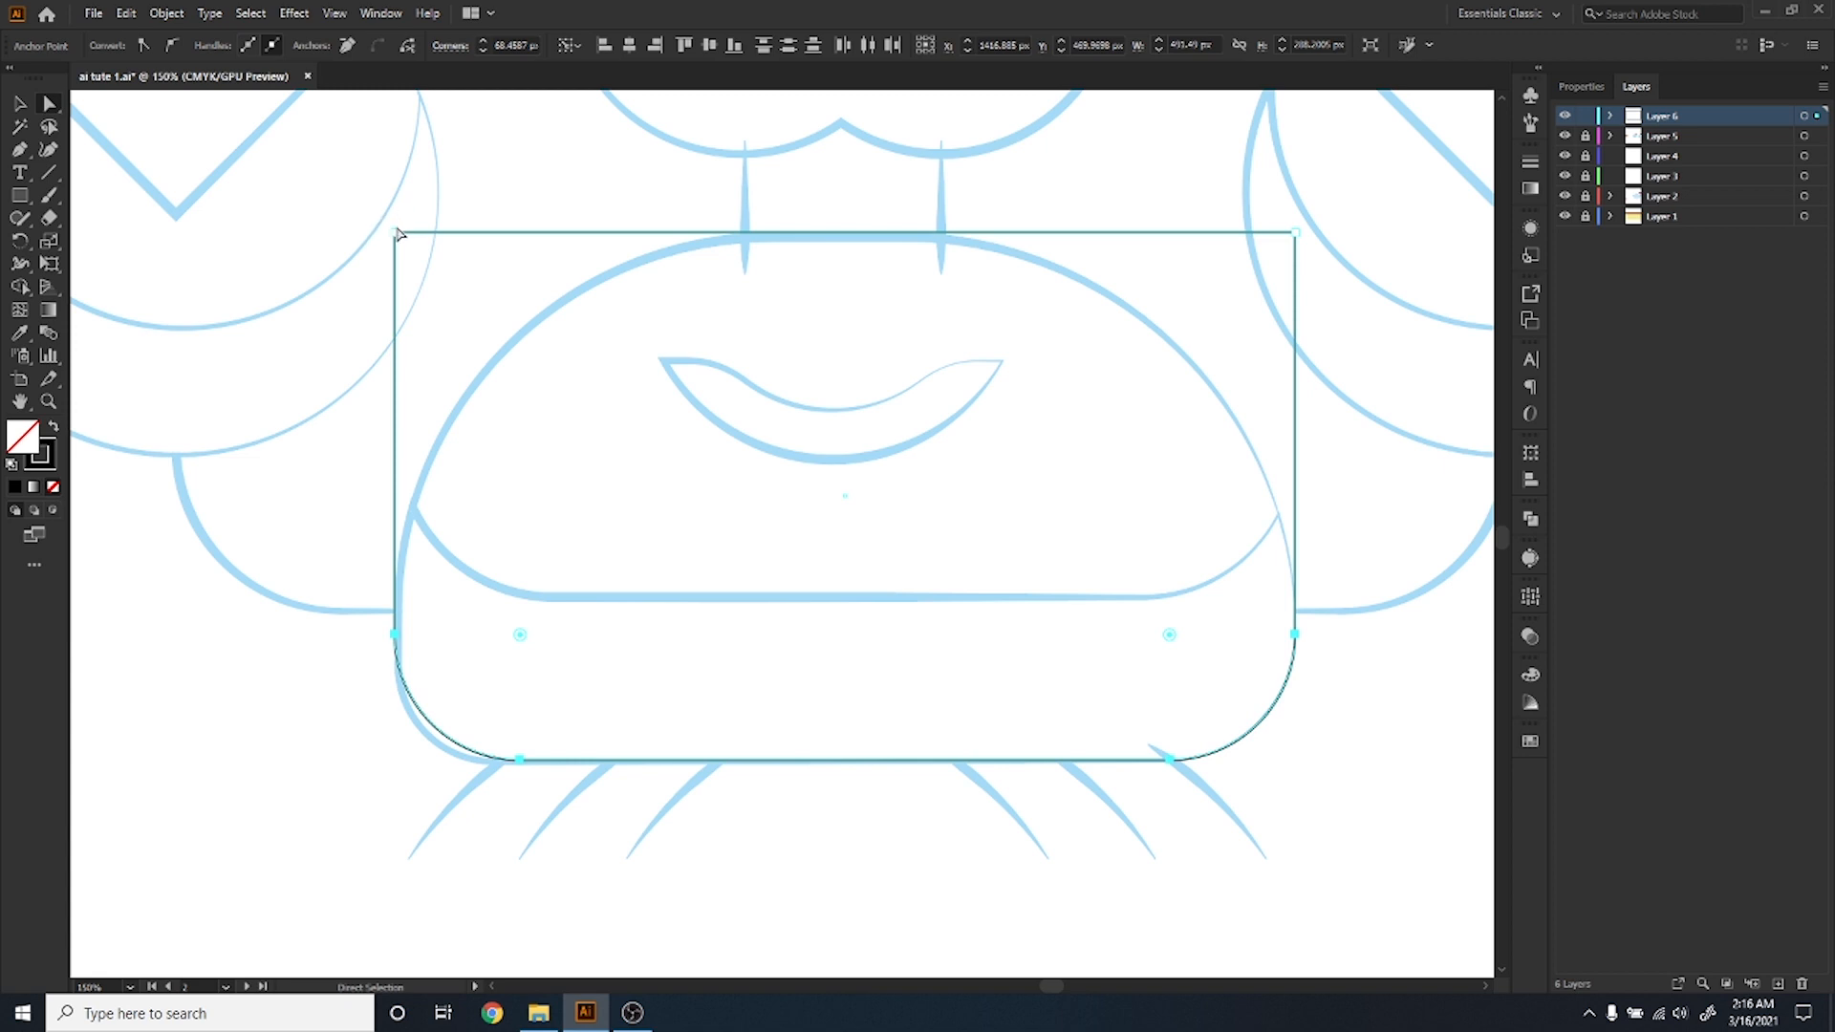
Round the body rectangle's two upper corners to a radius of about 217 px to form the domed shell.
{"action": "left_click_drag", "start_coordinate": [397, 231], "coordinate": [393, 238]}
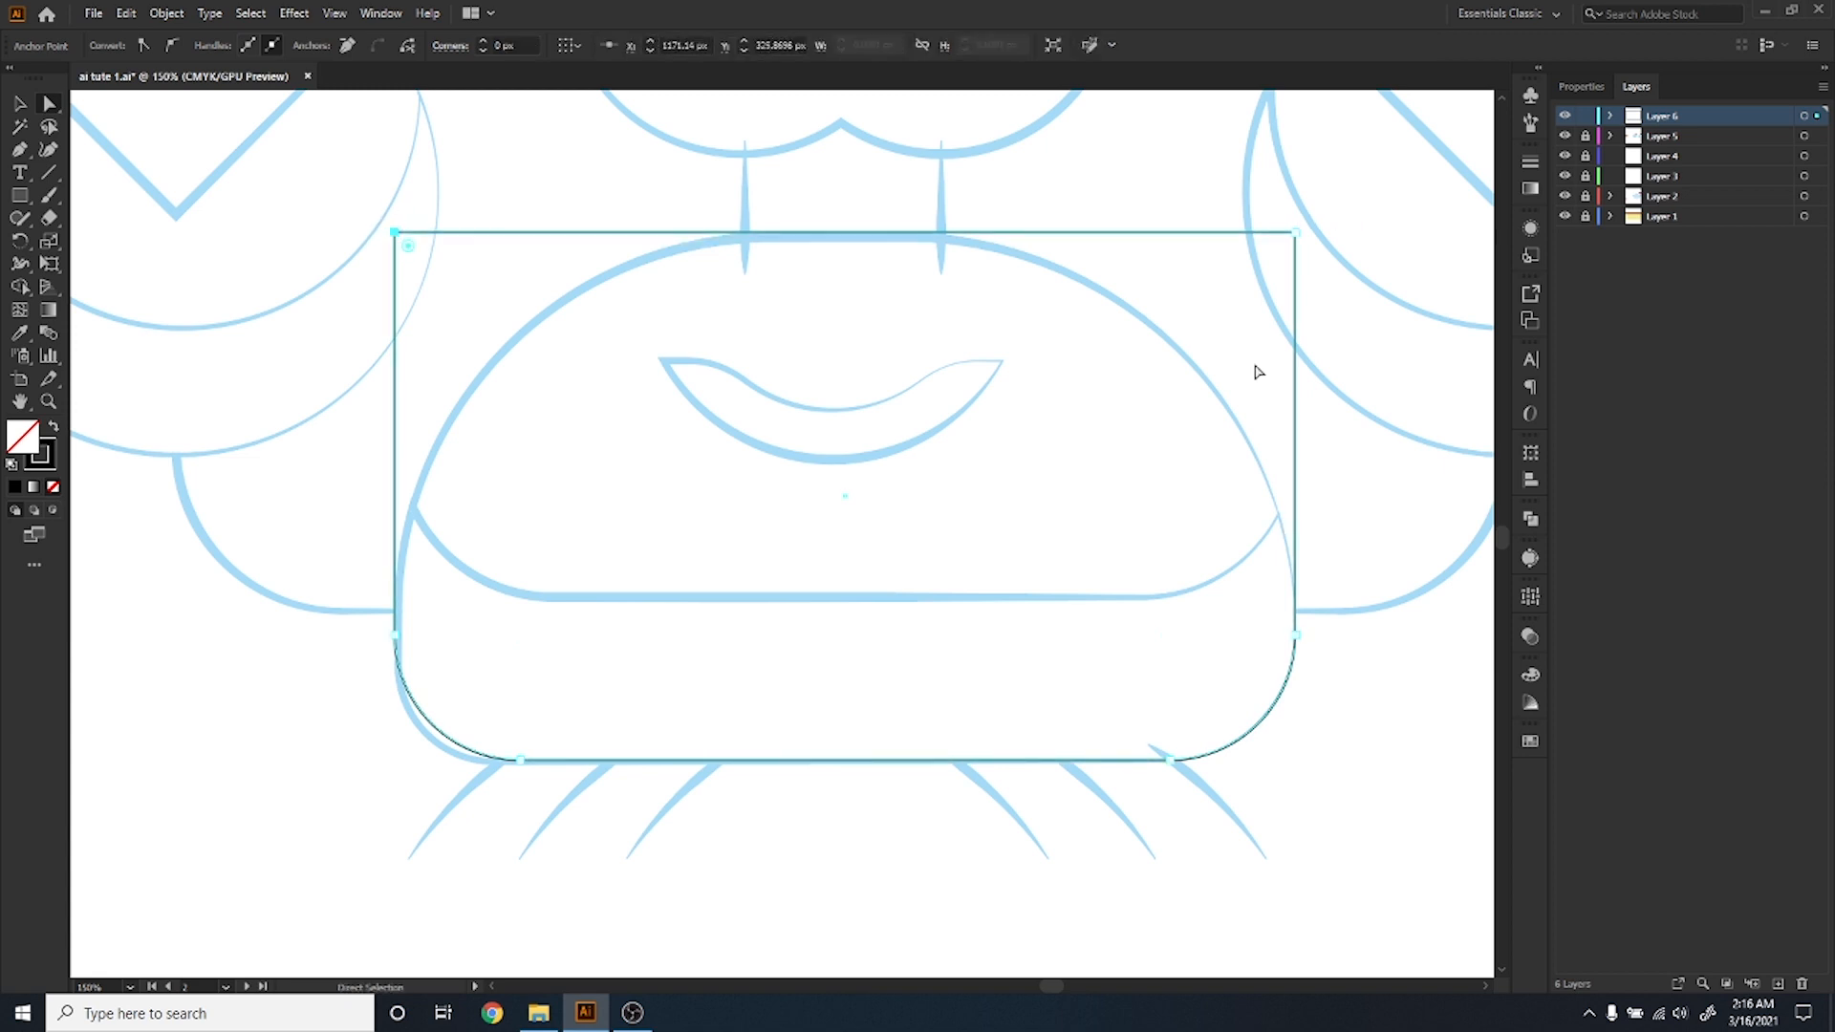
{"action": "left_click", "coordinate": [1295, 232], "text": "shift"}
{"action": "left_click_drag", "start_coordinate": [1281, 251], "coordinate": [824, 558]}
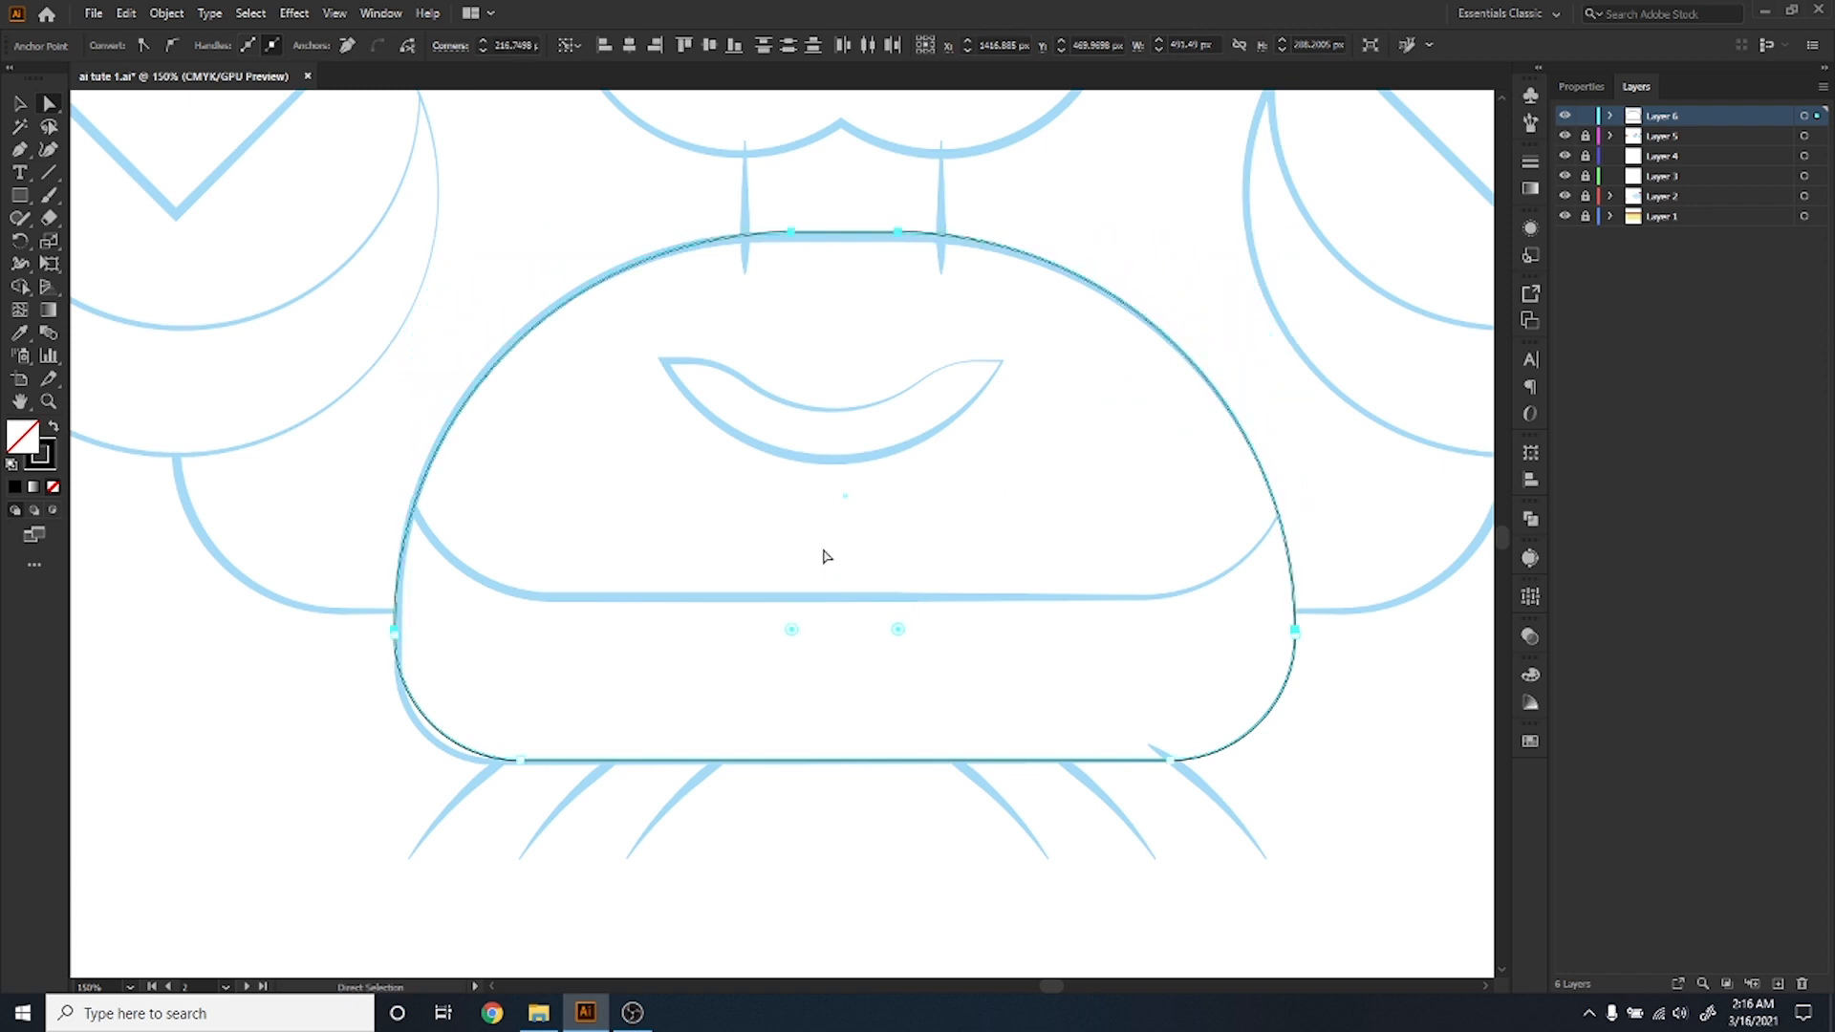
{"action": "left_click", "coordinate": [984, 500]}
Draw a second rectangle about 488 by 124 px across the body, with its lower edge near the sketched belly line.
{"action": "scroll", "coordinate": [749, 565], "scroll_direction": "down", "scroll_amount": 1}
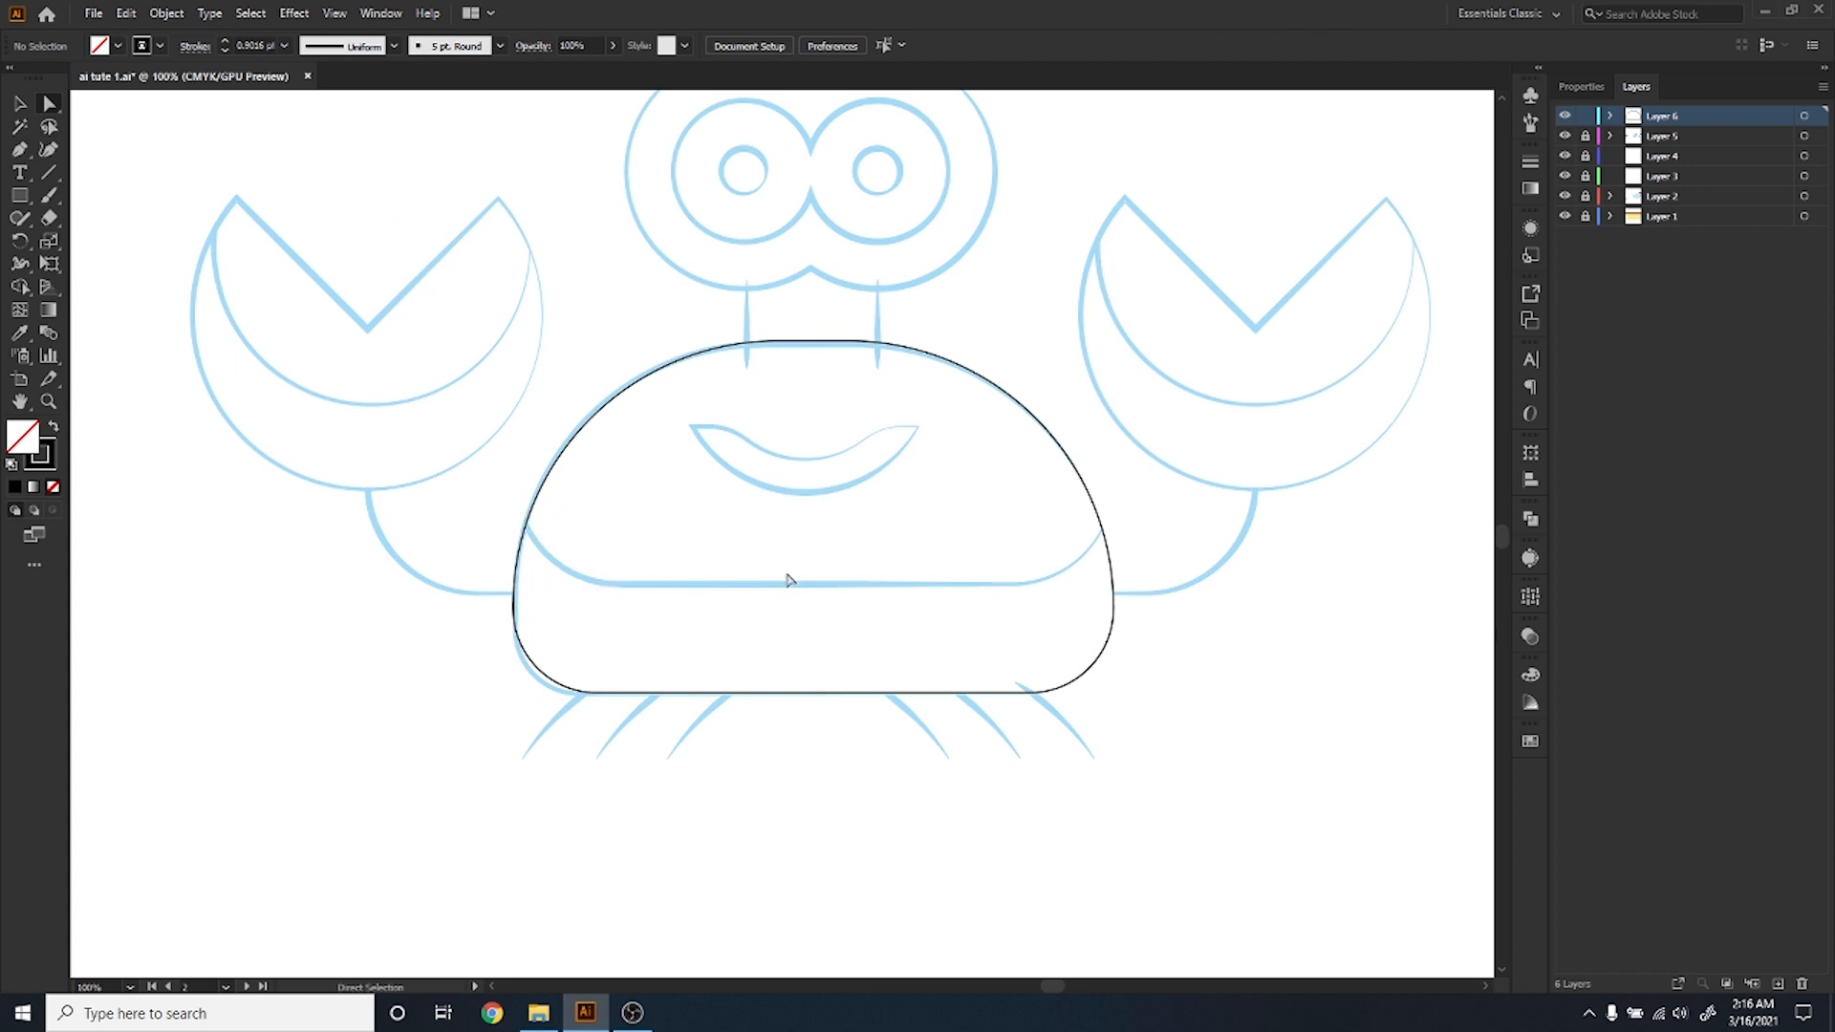
{"action": "left_click", "coordinate": [21, 195]}
{"action": "left_click_drag", "start_coordinate": [1112, 574], "coordinate": [504, 423]}
{"action": "left_click", "coordinate": [19, 103]}
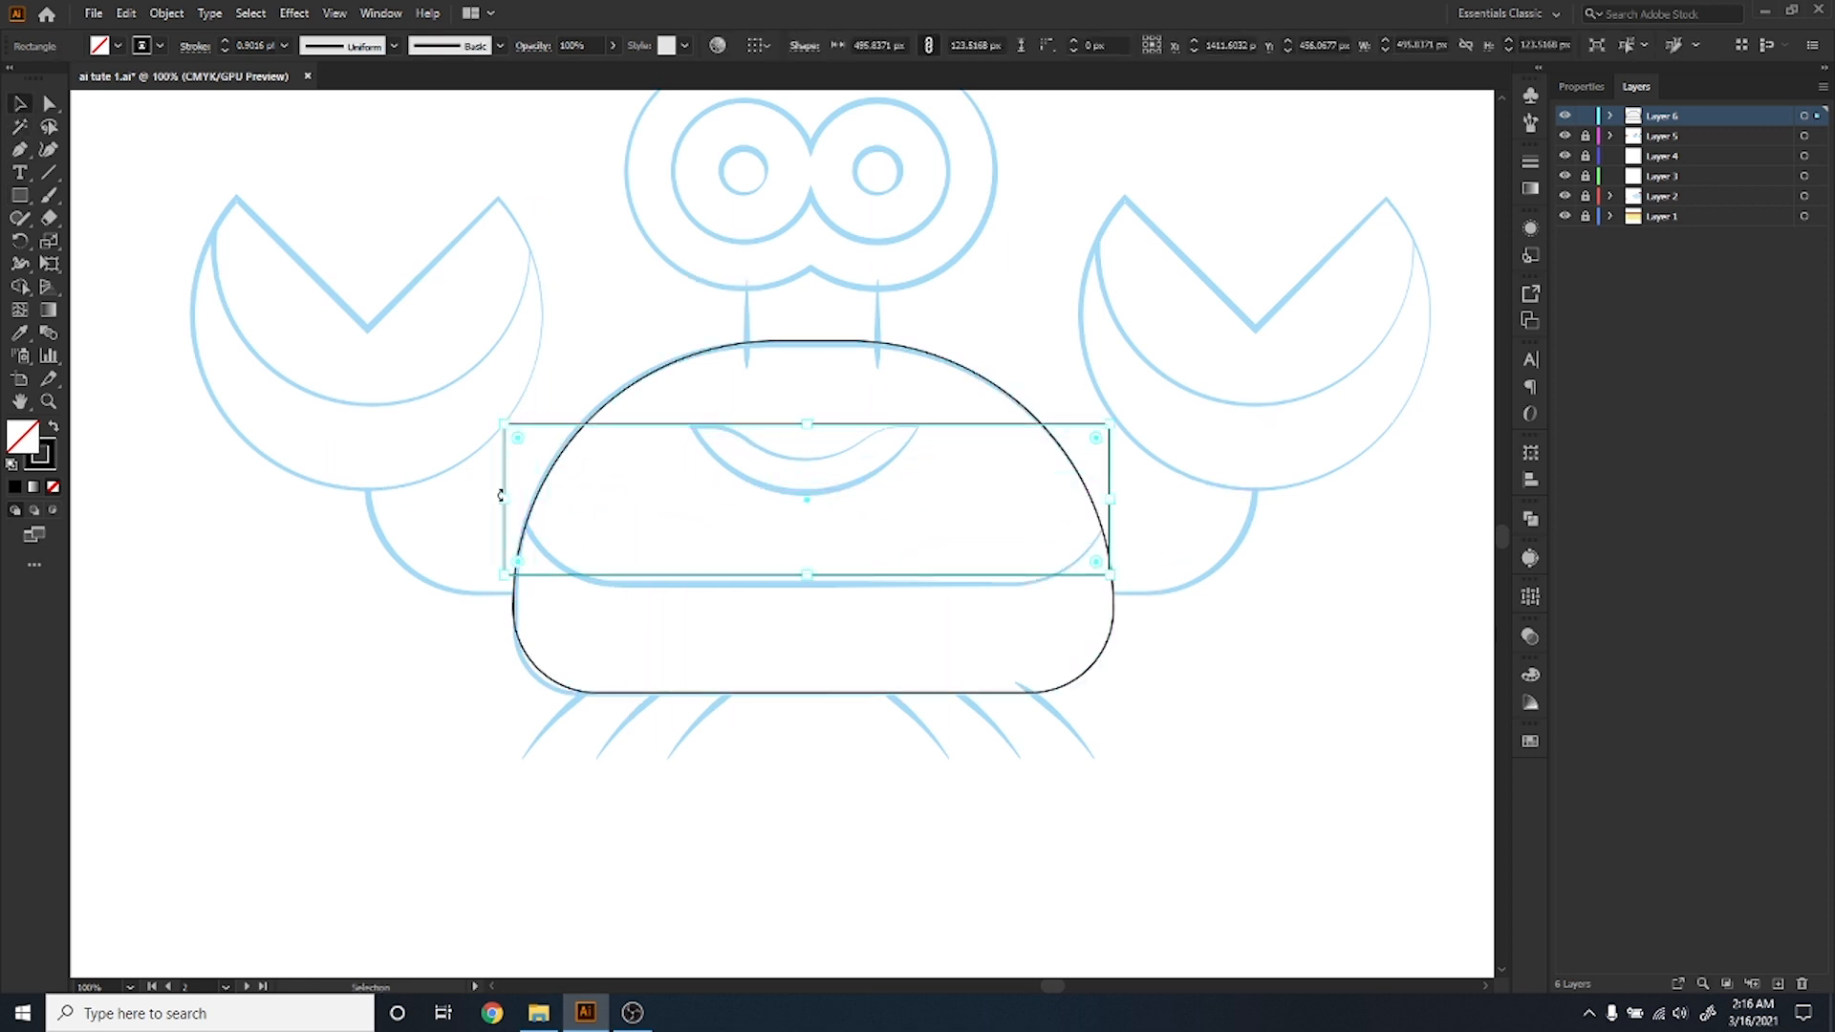
{"action": "left_click_drag", "start_coordinate": [506, 503], "coordinate": [583, 488]}
{"action": "key", "text": "a"}
{"action": "key", "text": "ctrl+z"}
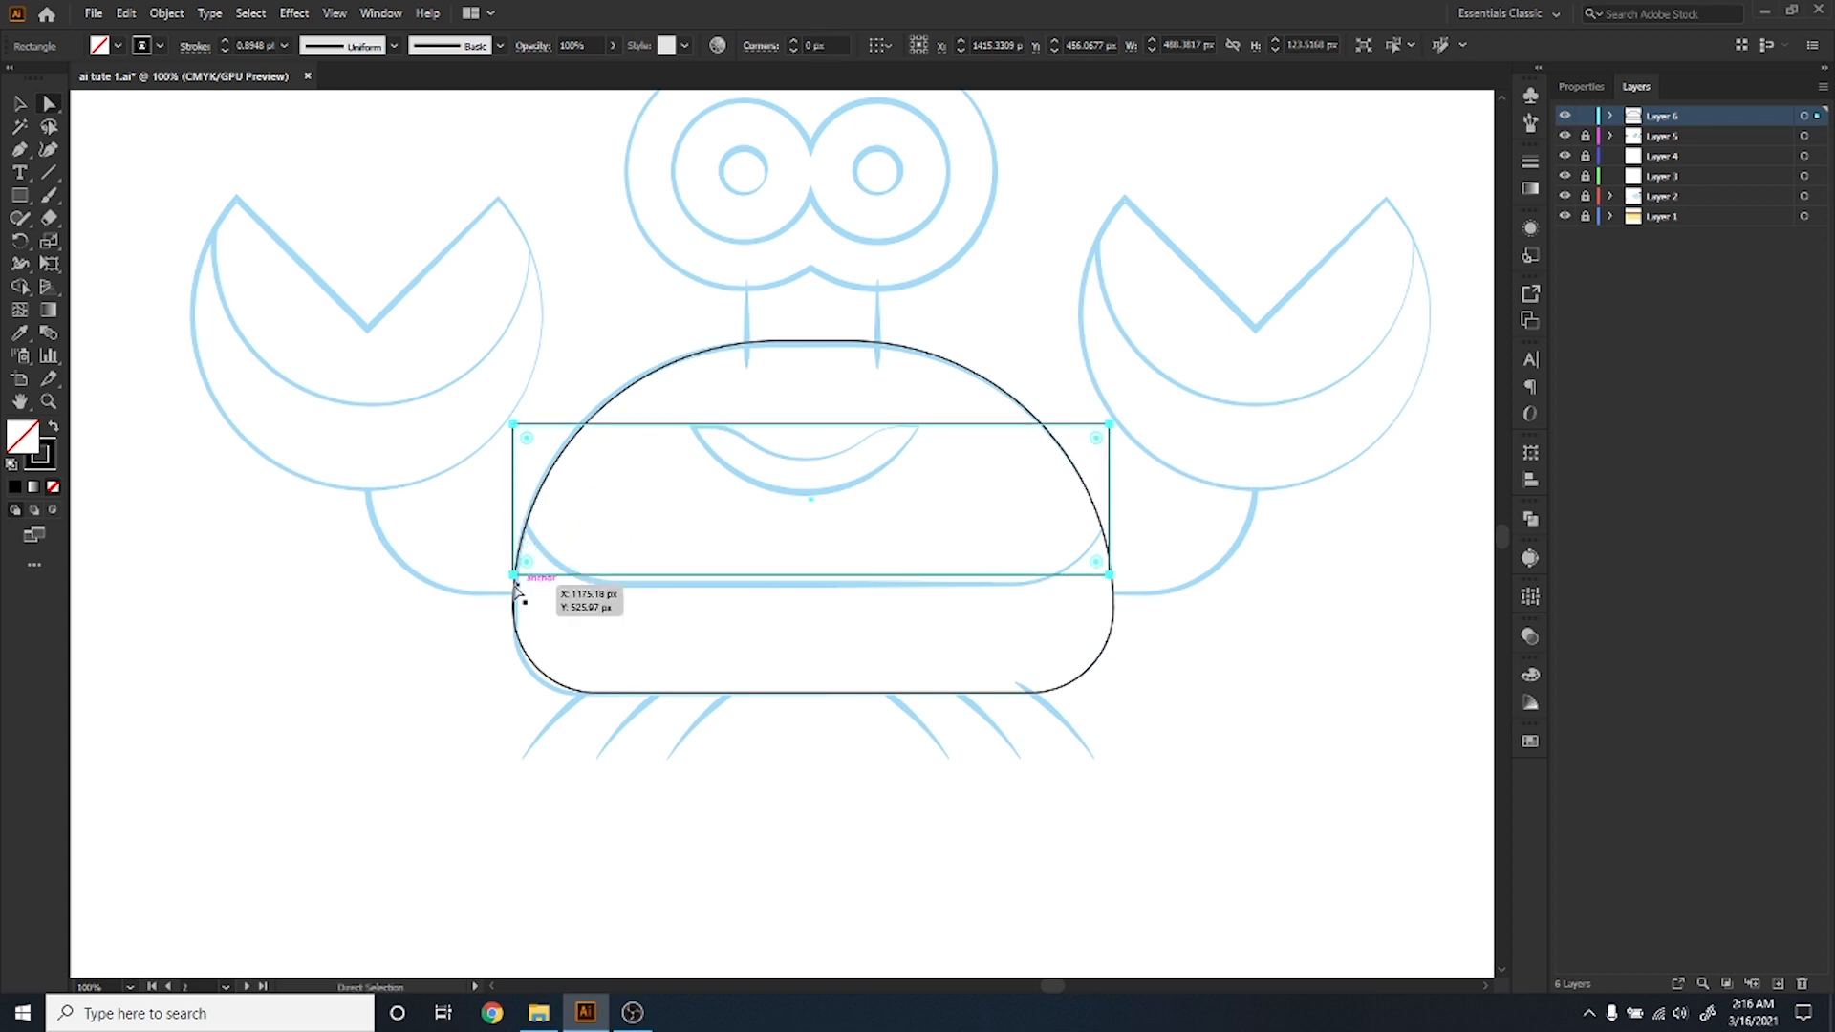
Round the second rectangle's two lower corners to follow the curved ends of the sketched belly line.
{"action": "left_click", "coordinate": [514, 576]}
{"action": "left_click", "coordinate": [1109, 575], "text": "shift"}
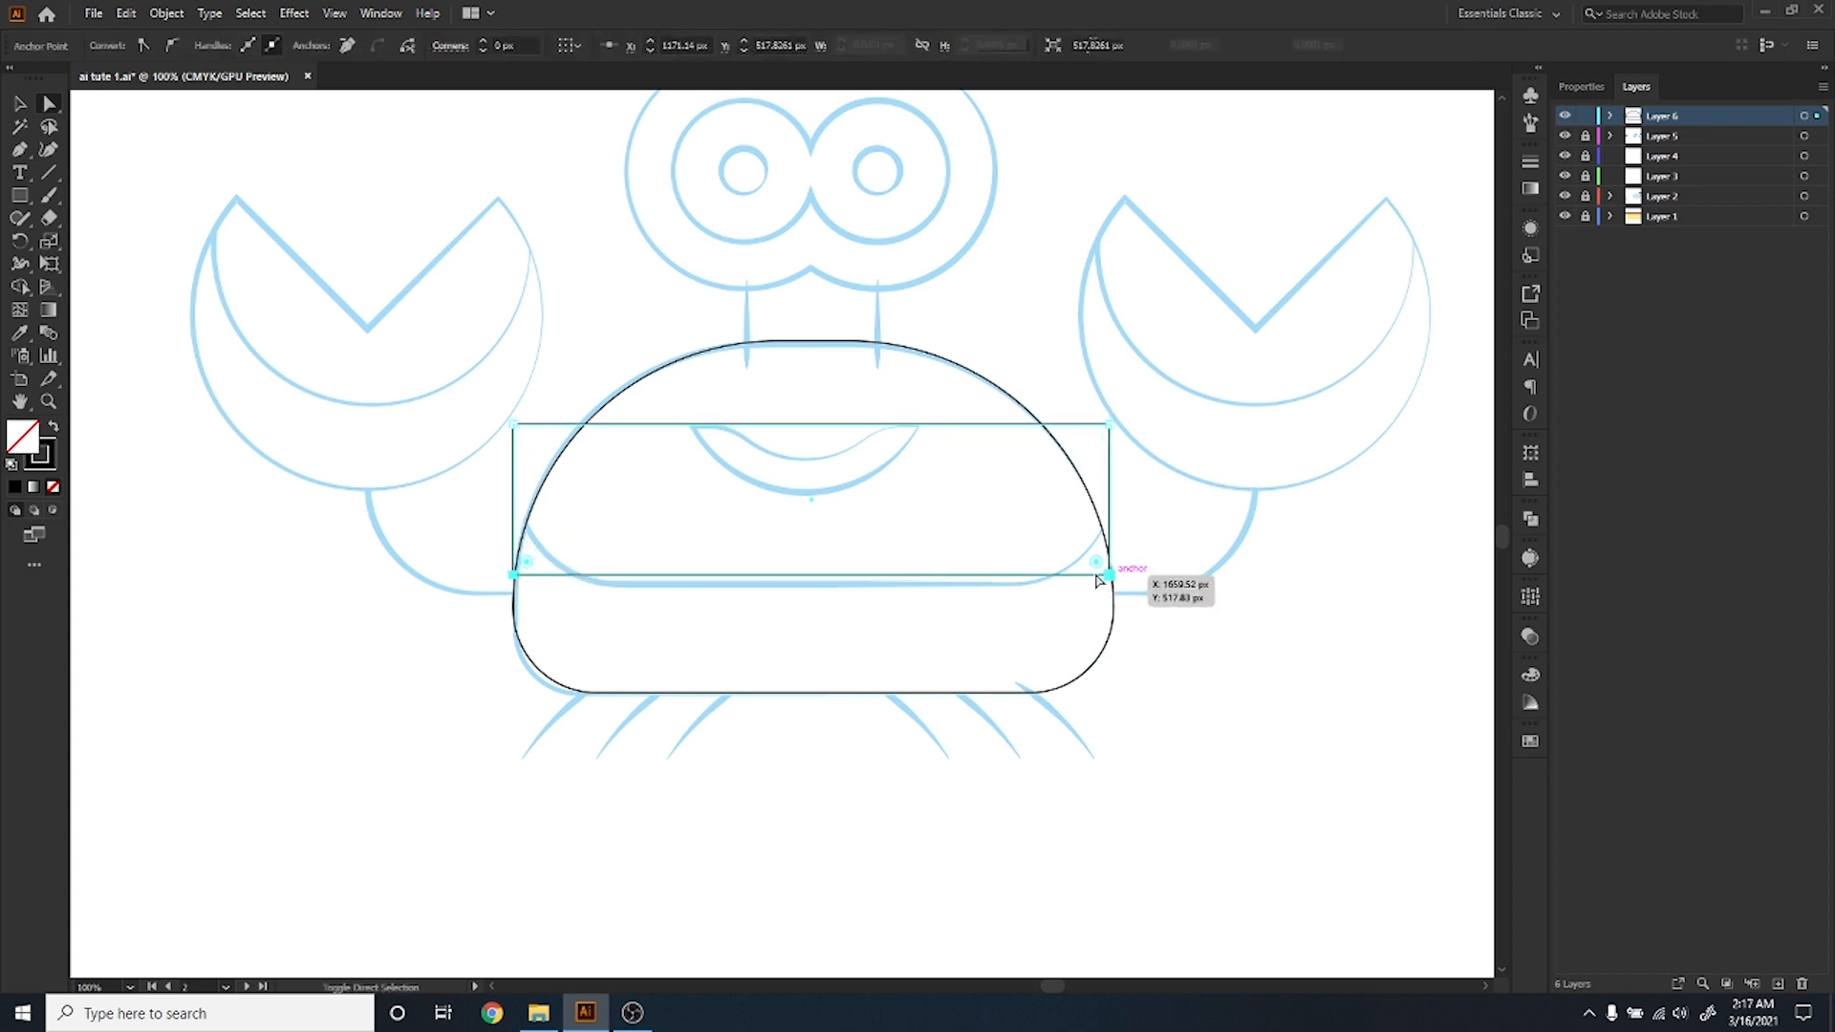
{"action": "left_click_drag", "start_coordinate": [1096, 562], "coordinate": [1020, 526]}
{"action": "left_click", "coordinate": [1018, 635]}
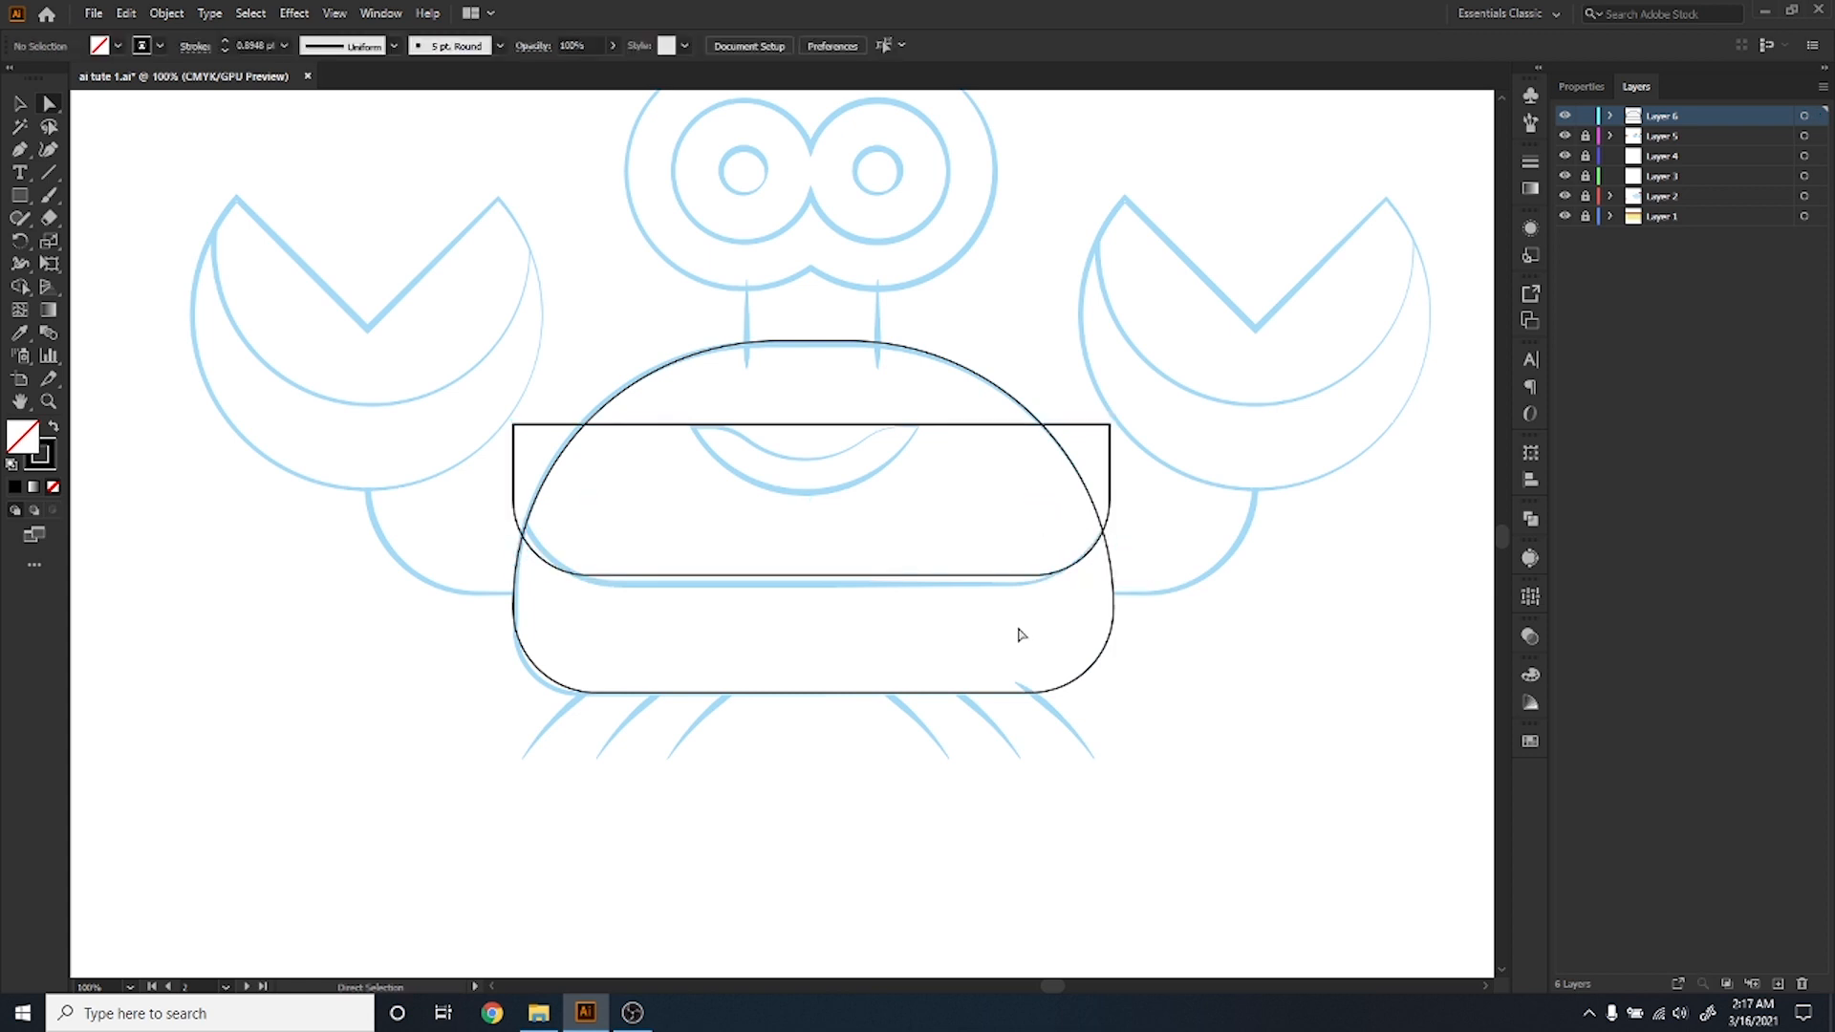
{"action": "key", "text": "v"}
{"action": "left_click_drag", "start_coordinate": [1192, 444], "coordinate": [489, 832]}
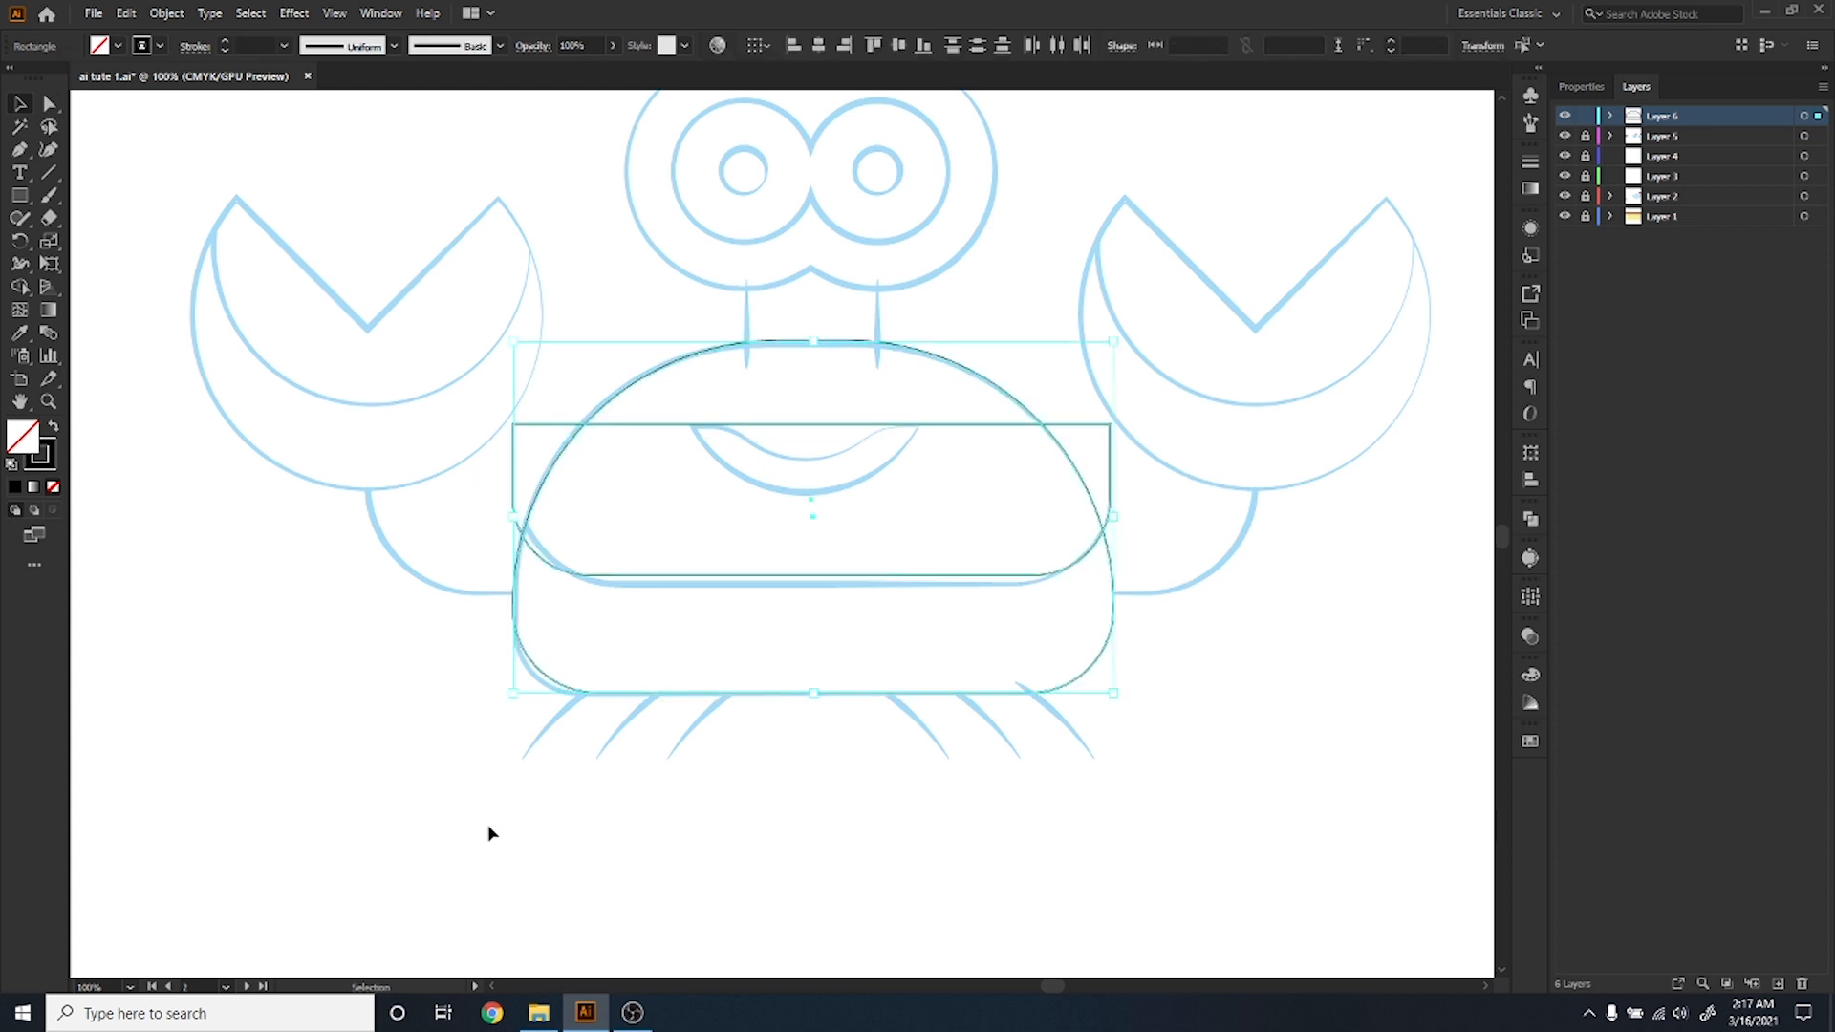
{"action": "left_click", "coordinate": [27, 300]}
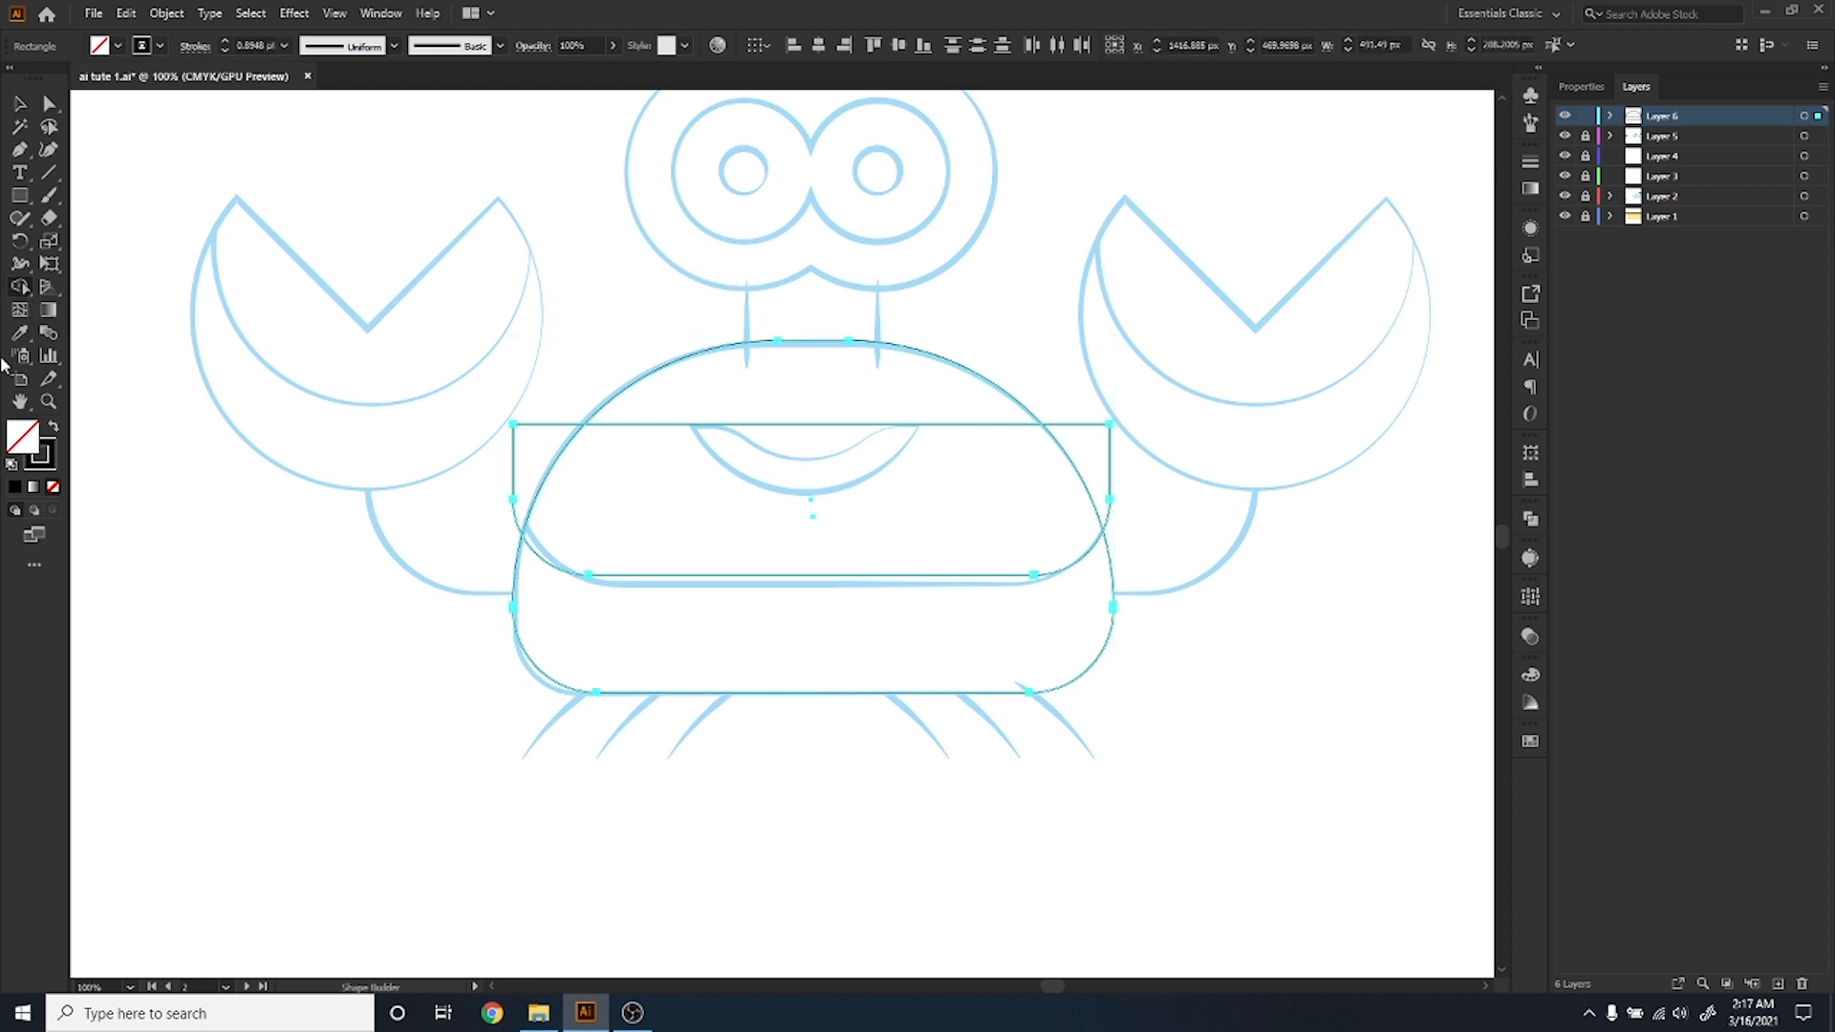
{"action": "left_click", "coordinate": [431, 650]}
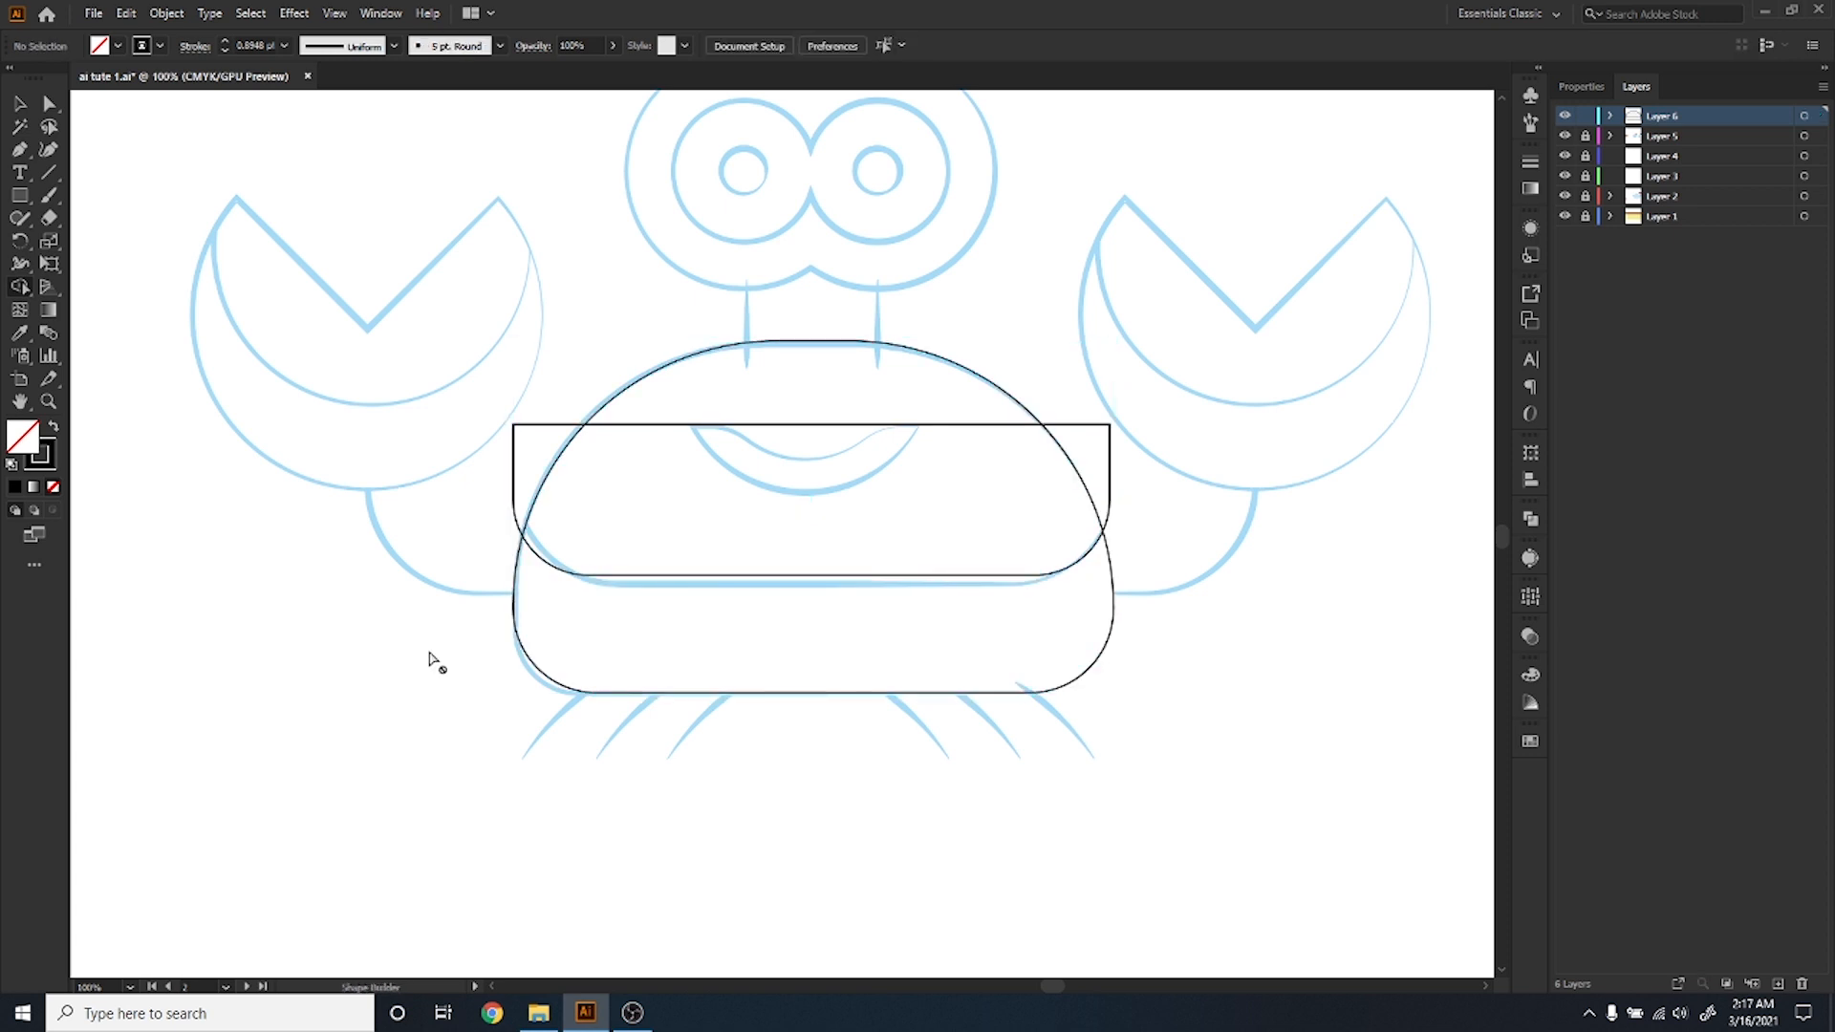
With Shape Builder on both body outlines, remove the two side pieces outside the body and merge the dome with the middle region.
{"action": "key", "text": "v"}
{"action": "left_click_drag", "start_coordinate": [432, 308], "coordinate": [1133, 792]}
{"action": "key", "text": "shift+m"}
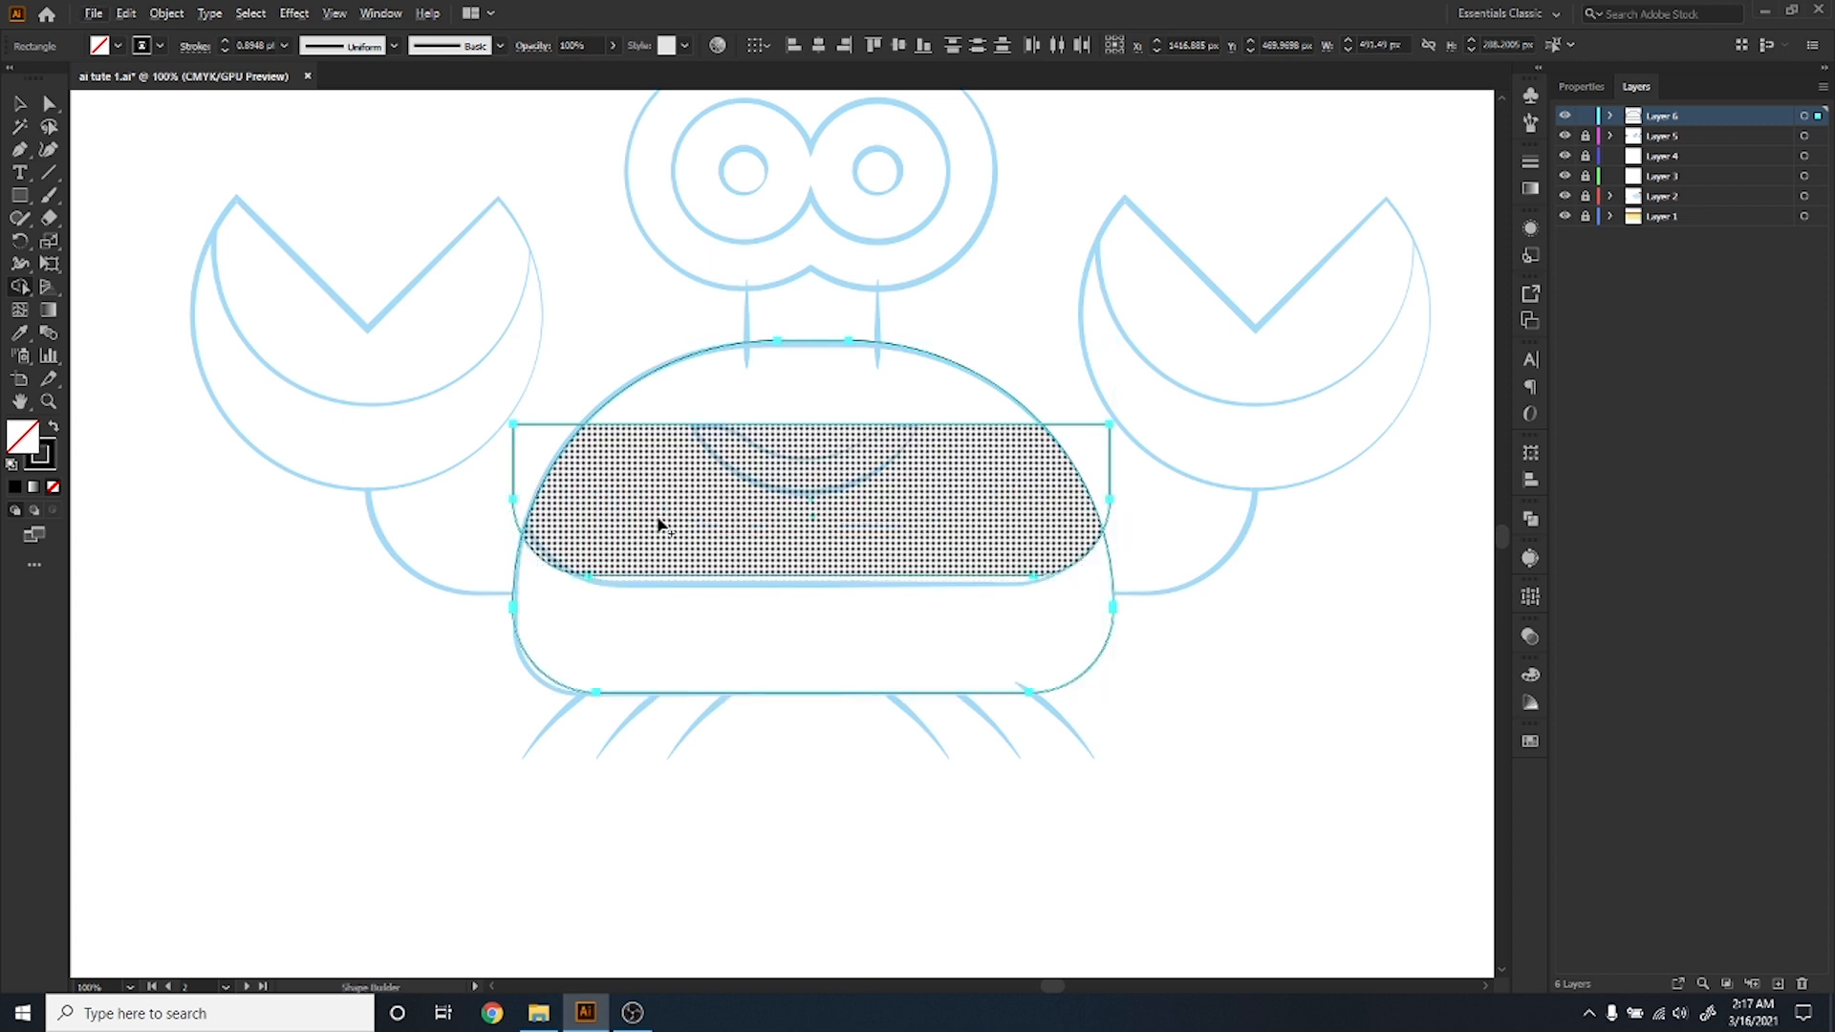
{"action": "mouse_move", "coordinate": [544, 468]}
{"action": "left_mouse_down"}
{"action": "mouse_move", "coordinate": [1020, 497]}
{"action": "mouse_move", "coordinate": [1128, 438]}
{"action": "left_mouse_up"}
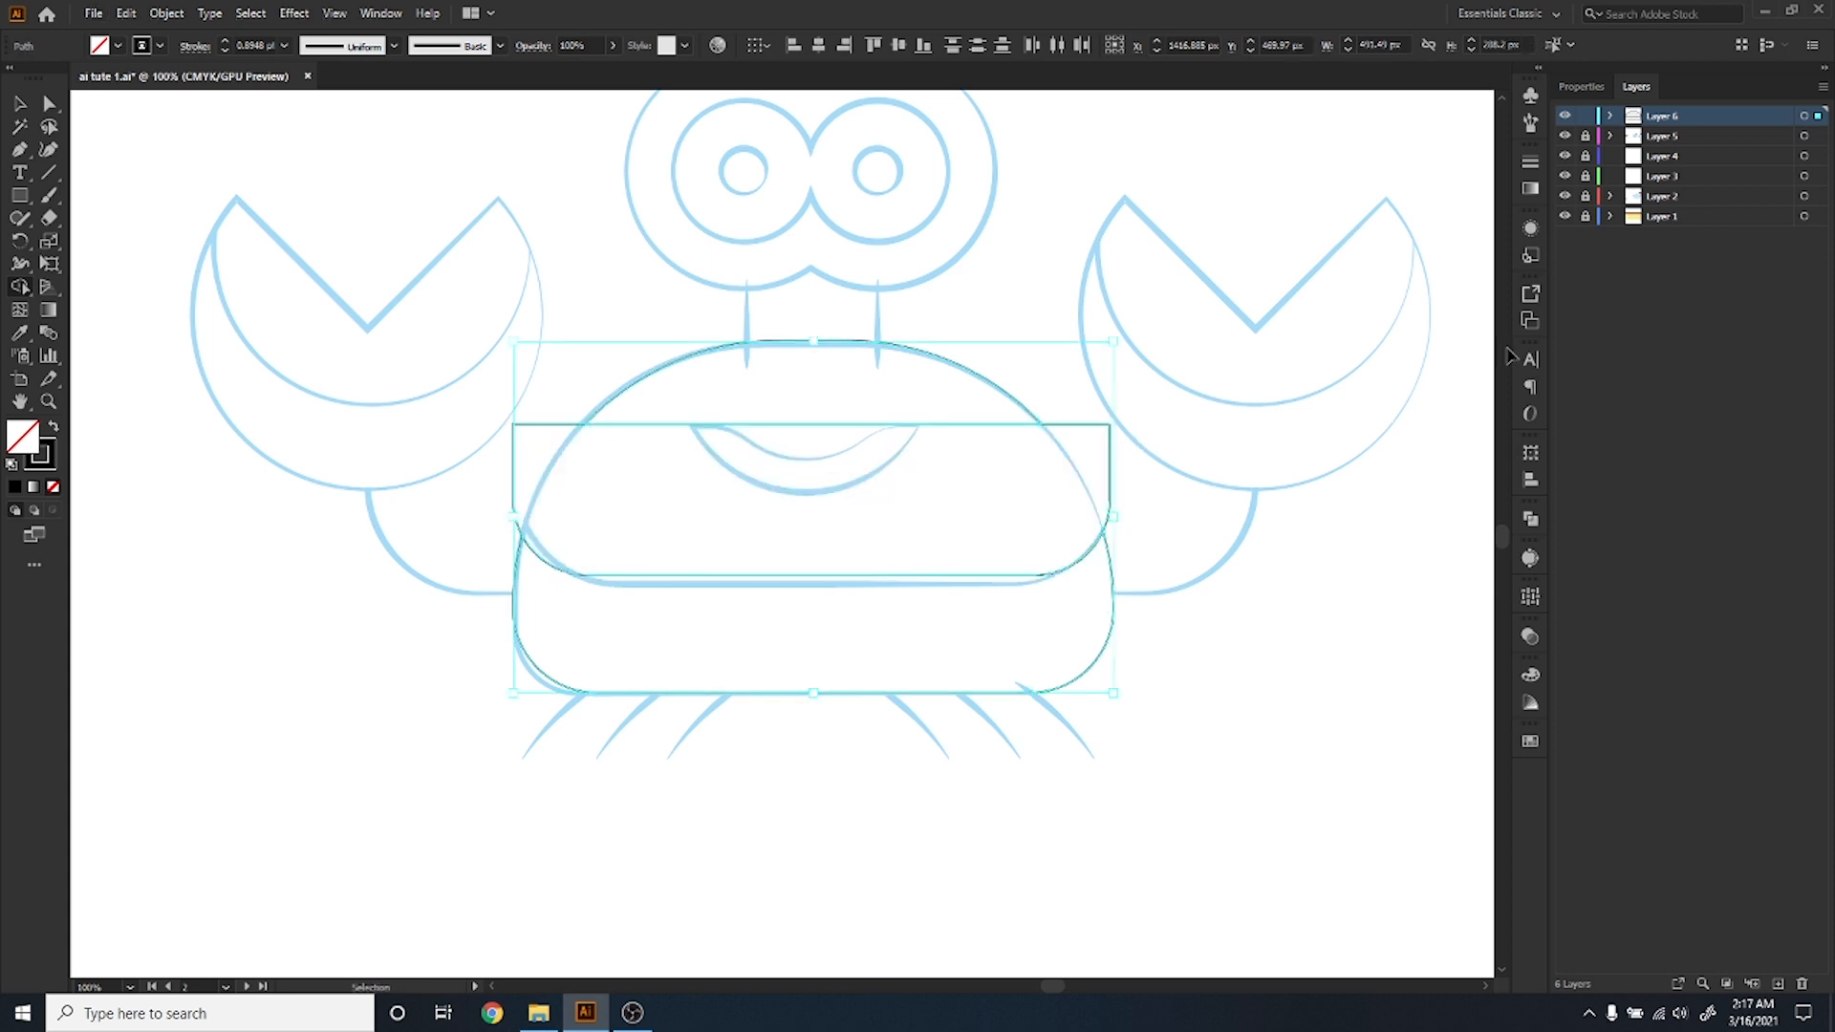
{"action": "key", "text": "ctrl+z"}
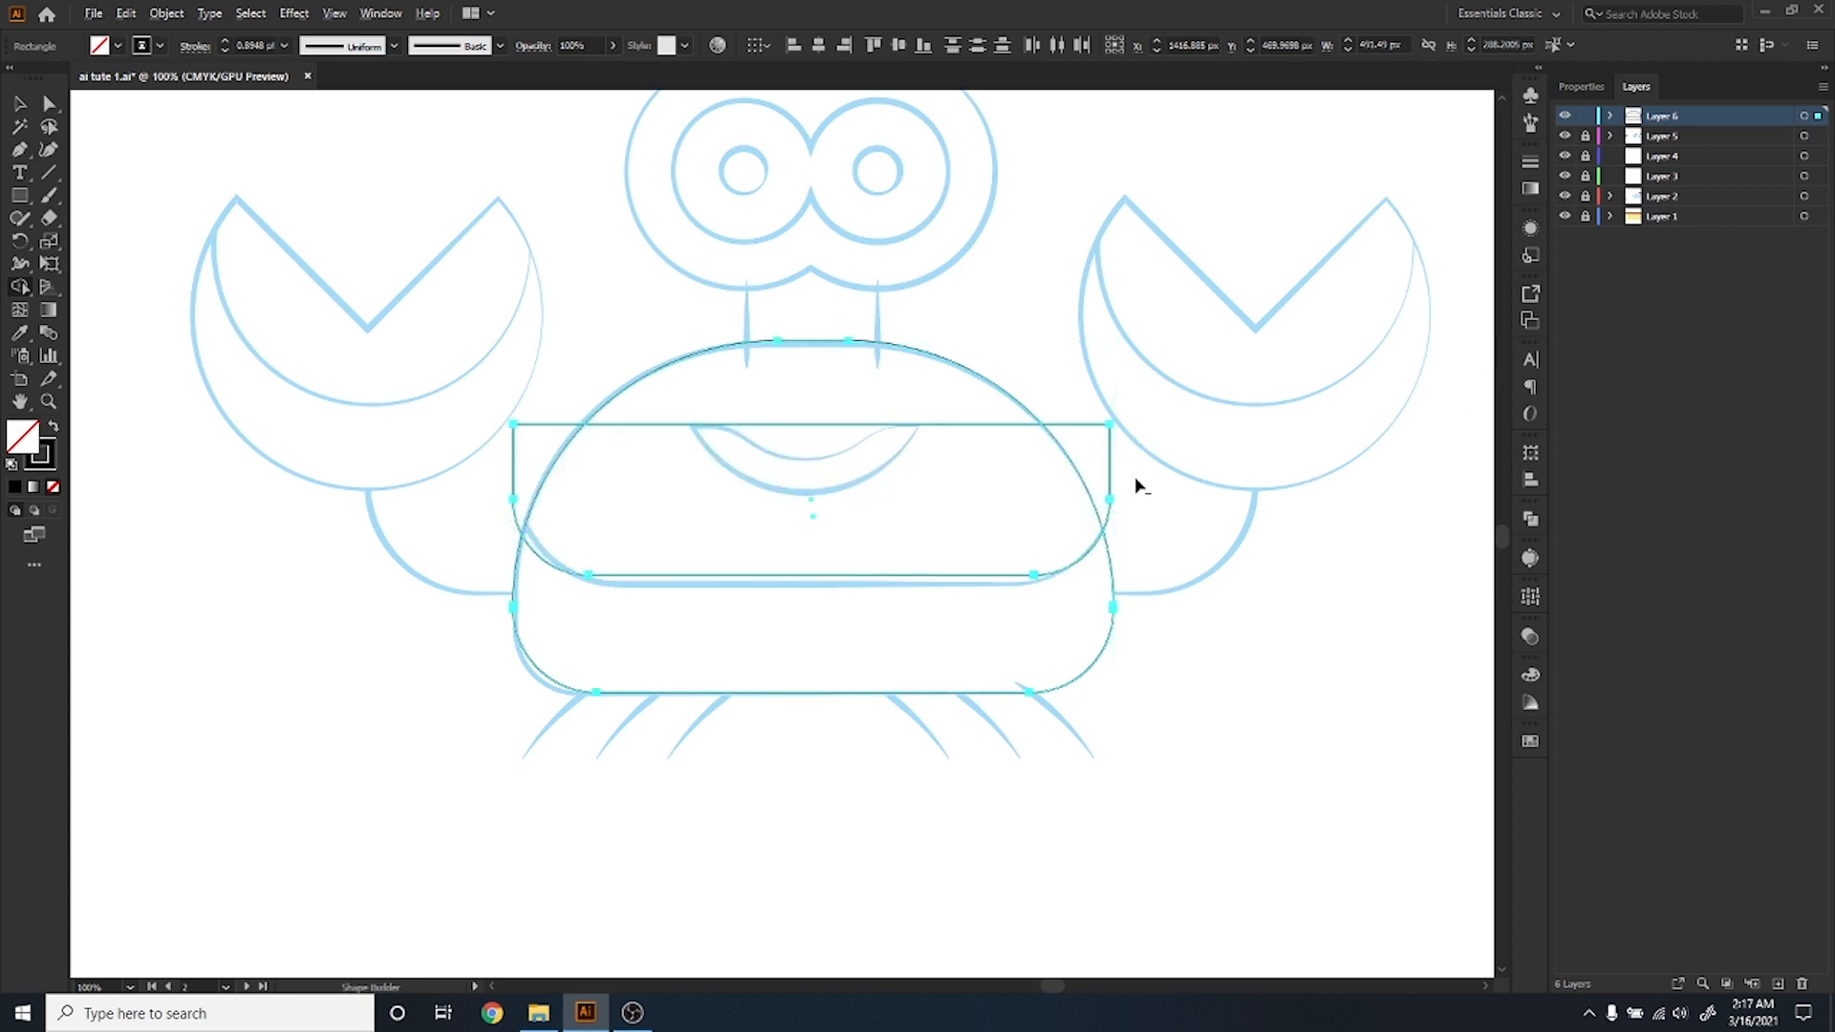
{"action": "left_click", "coordinate": [1085, 440], "text": "alt"}
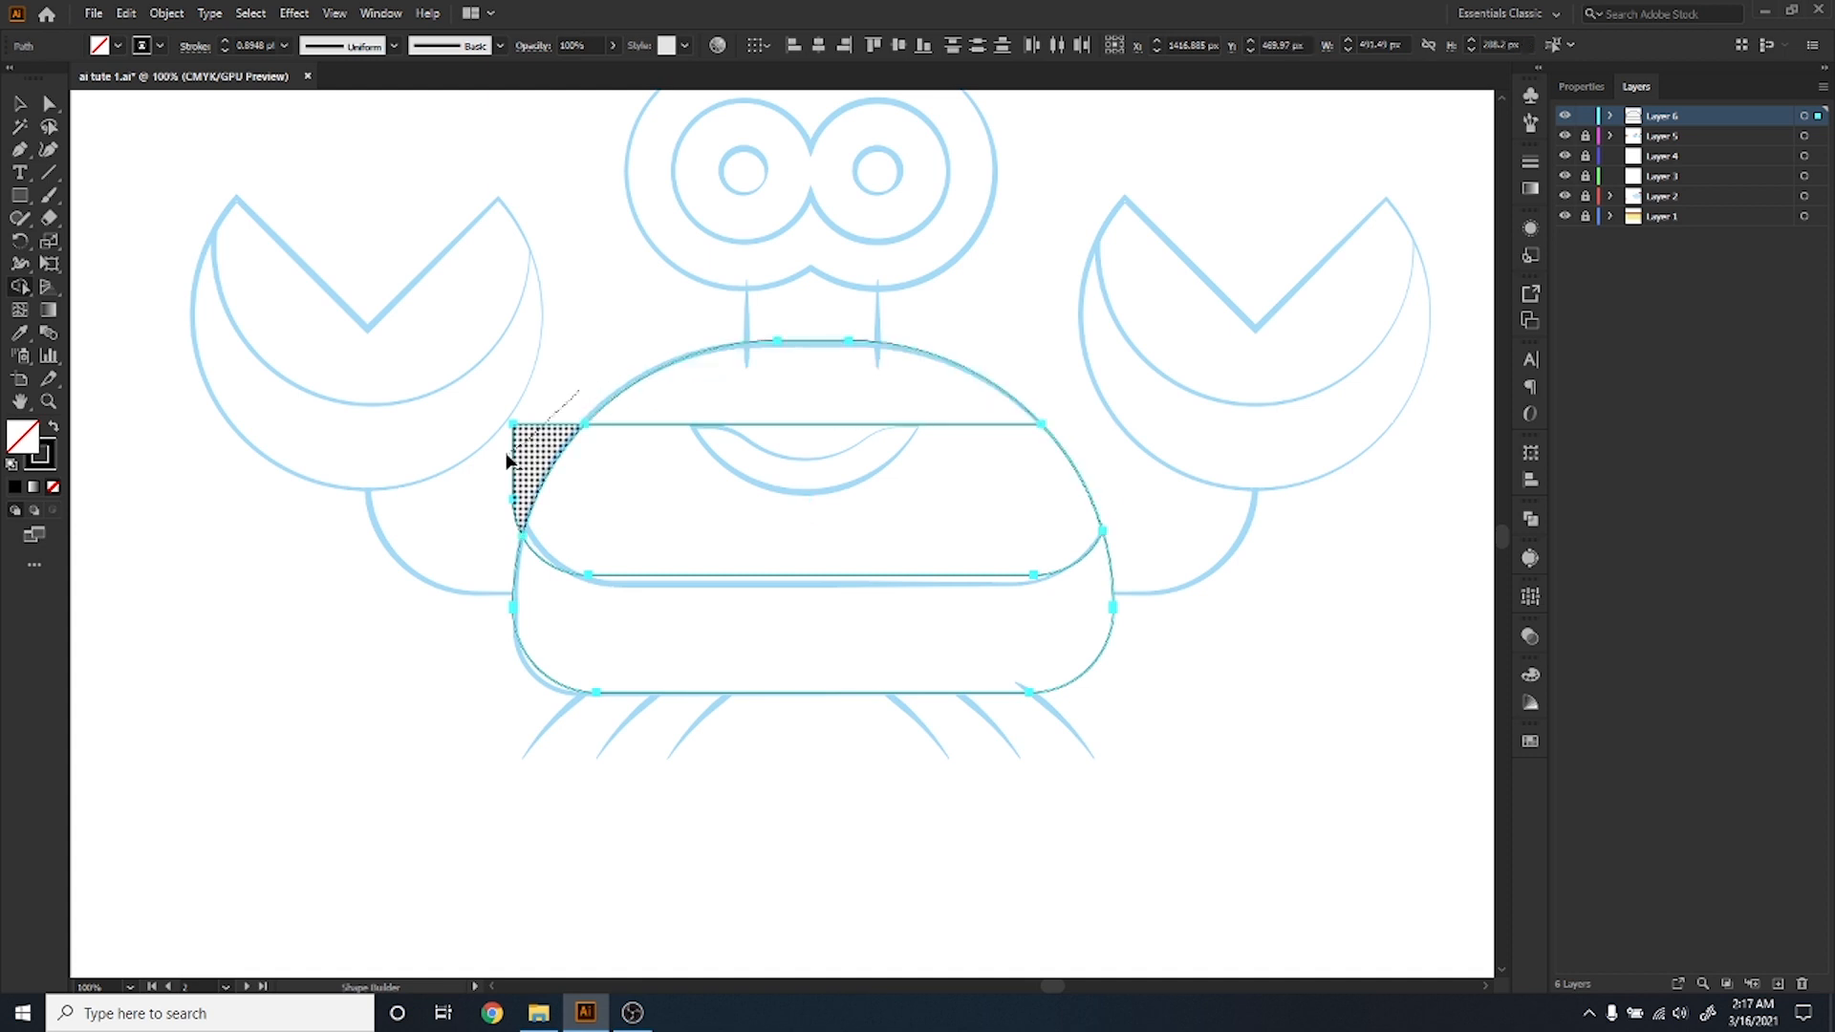
{"action": "mouse_move", "coordinate": [506, 462]}
{"action": "left_mouse_down"}
{"action": "mouse_move", "coordinate": [738, 484]}
{"action": "mouse_move", "coordinate": [765, 381]}
{"action": "left_mouse_up"}
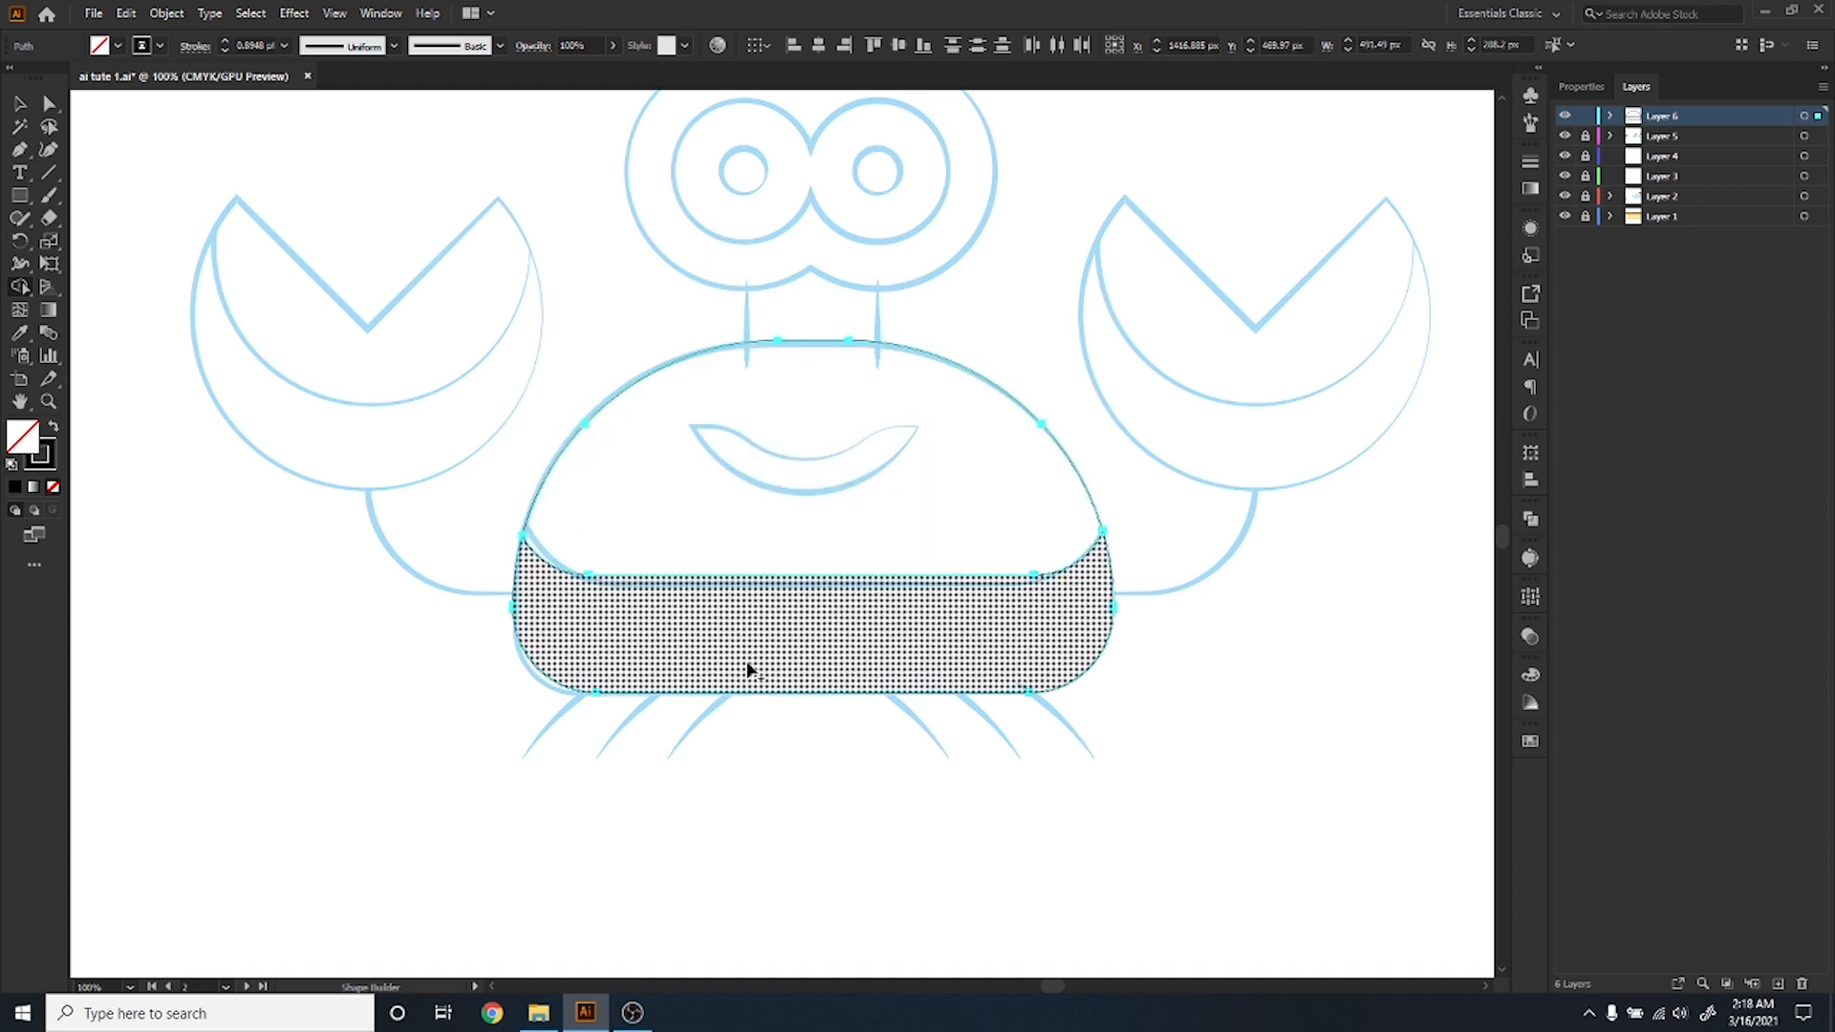
{"action": "key", "text": "v"}
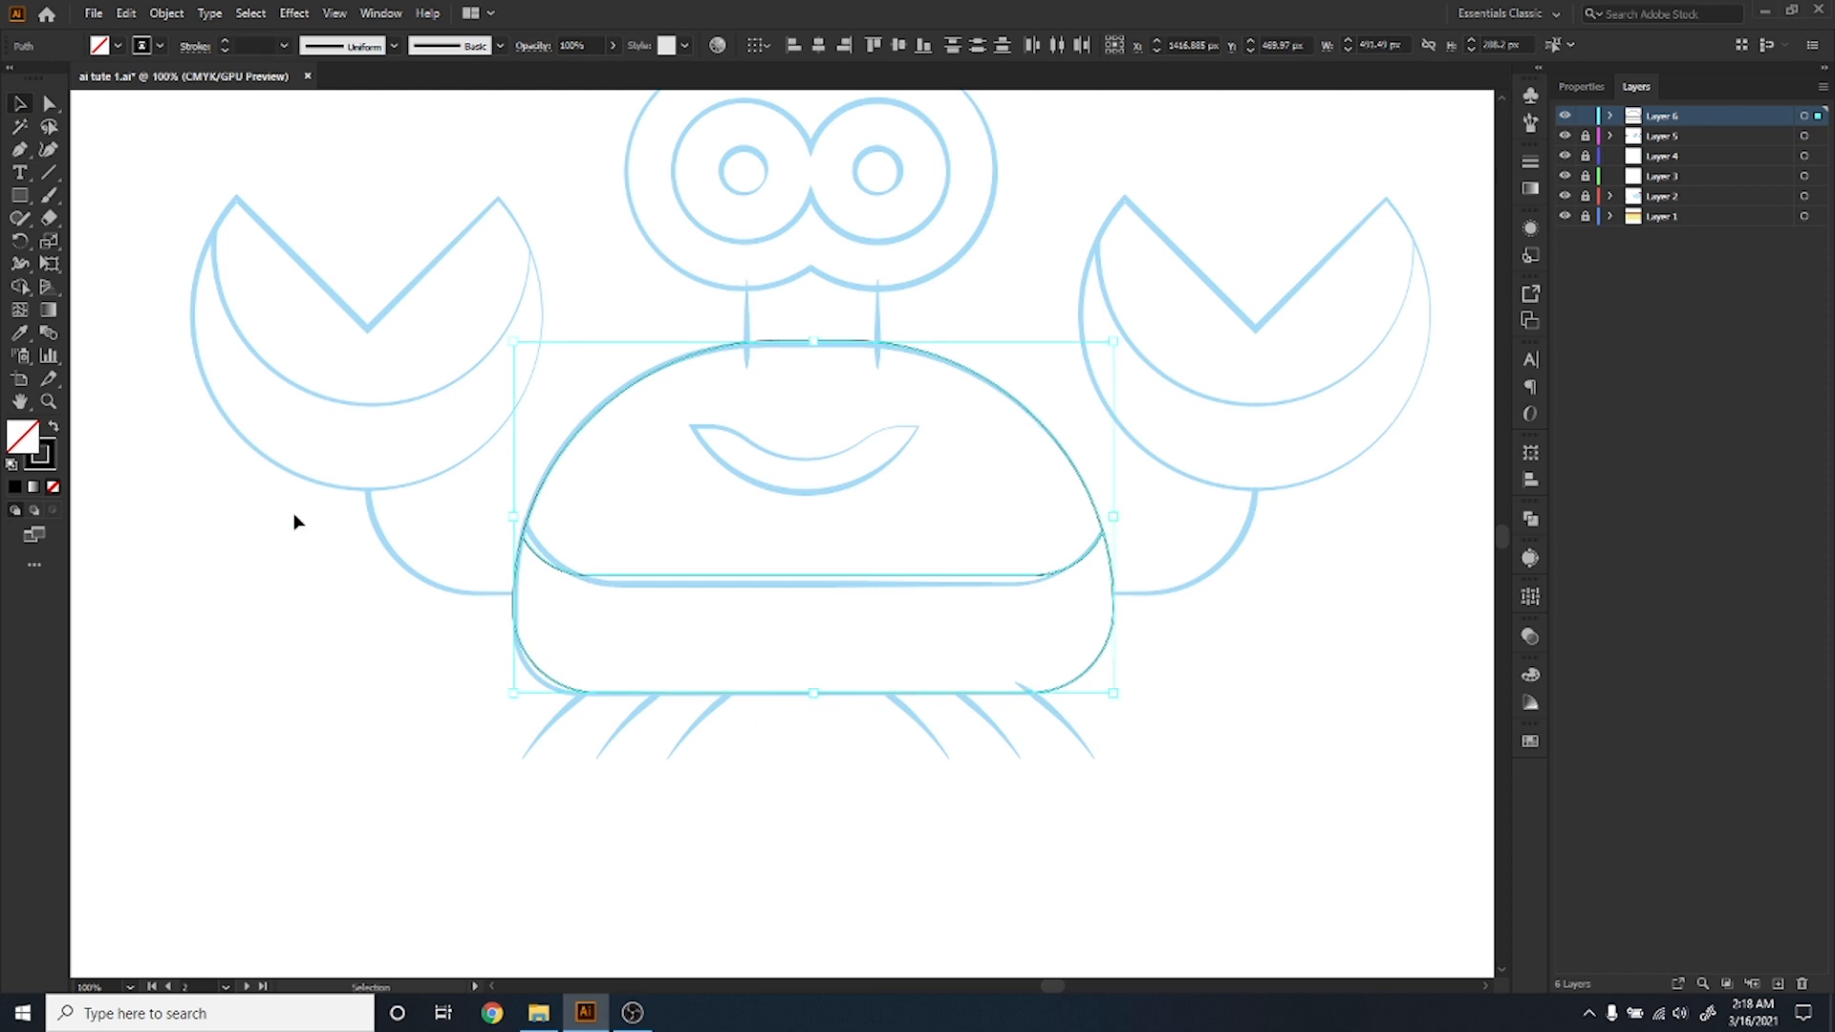
{"action": "left_click", "coordinate": [295, 521]}
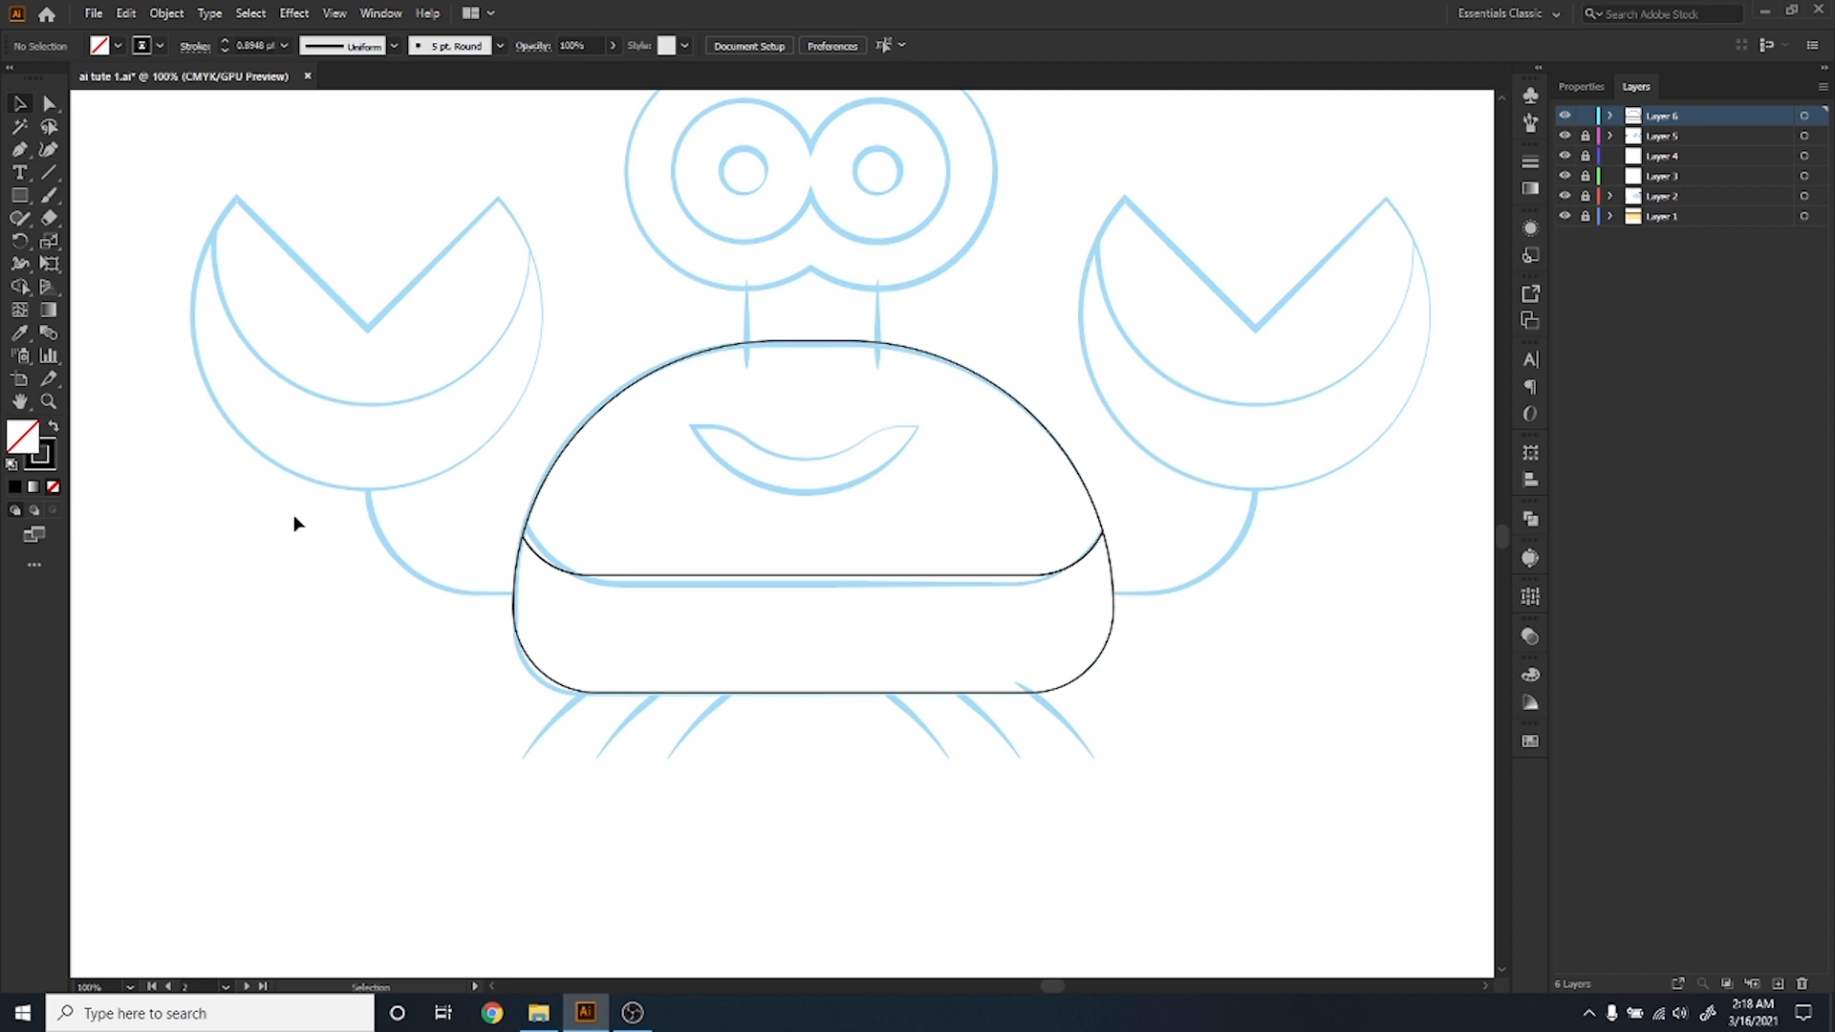
Draw a circle about 37 px across with the Ellipse tool over the crab sketch's left pupil.
{"action": "scroll", "coordinate": [295, 514], "scroll_direction": "down", "scroll_amount": 1}
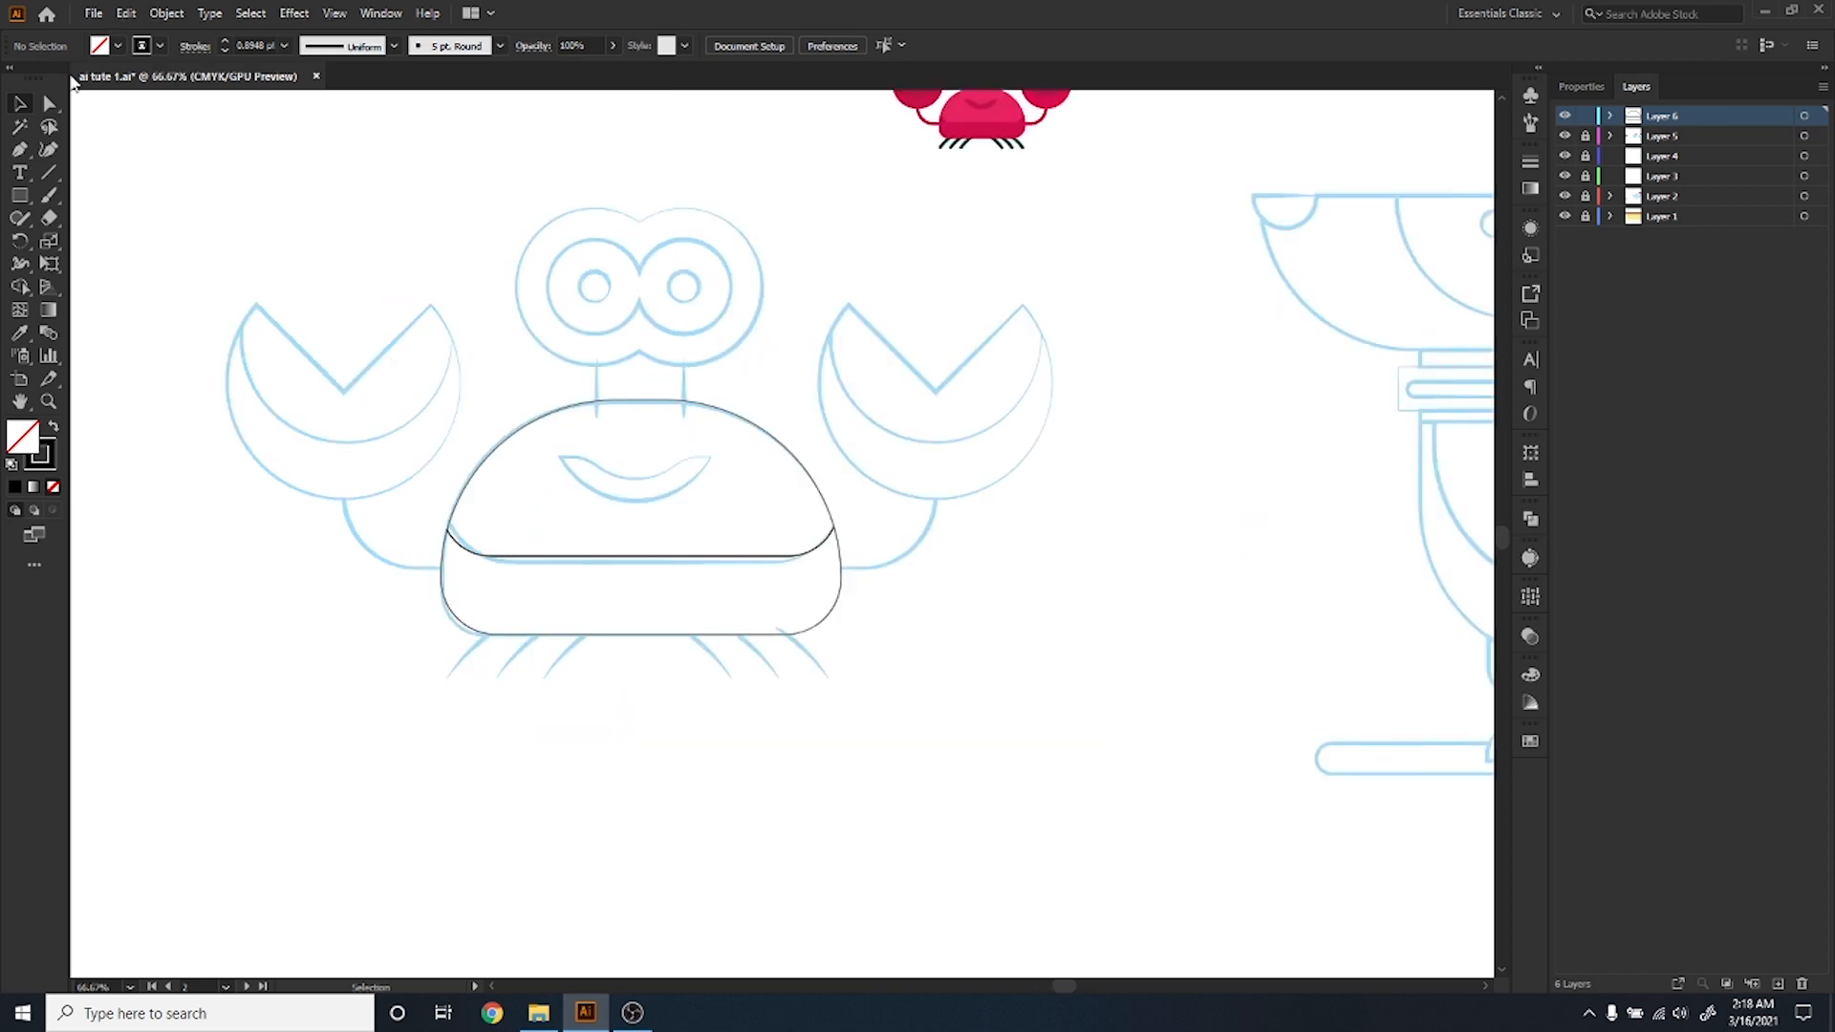
{"action": "left_click_drag", "start_coordinate": [19, 195], "coordinate": [95, 241]}
{"action": "scroll", "coordinate": [615, 295], "scroll_direction": "up", "scroll_amount": 2}
{"action": "scroll", "coordinate": [622, 335], "scroll_direction": "up", "scroll_amount": 1}
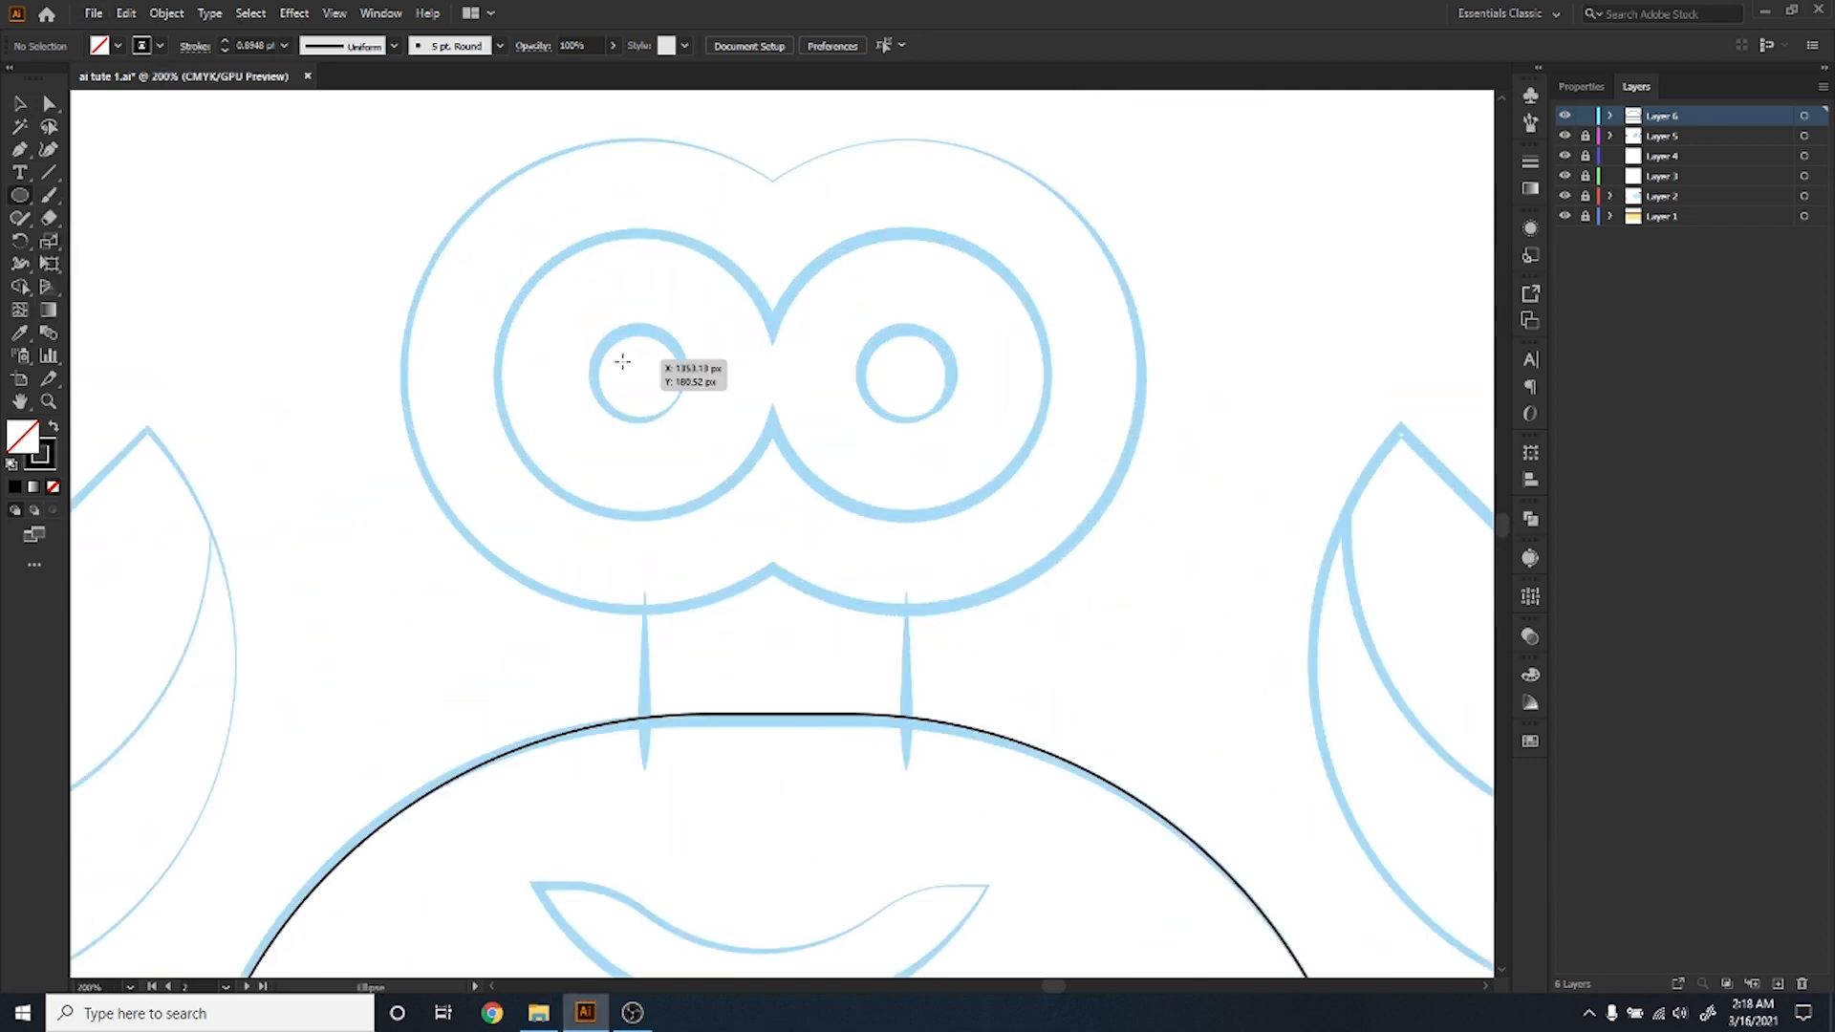
{"action": "mouse_move", "coordinate": [644, 385]}
{"action": "left_mouse_down"}
{"action": "mouse_move", "coordinate": [717, 444]}
{"action": "mouse_move", "coordinate": [685, 400]}
{"action": "left_mouse_up"}
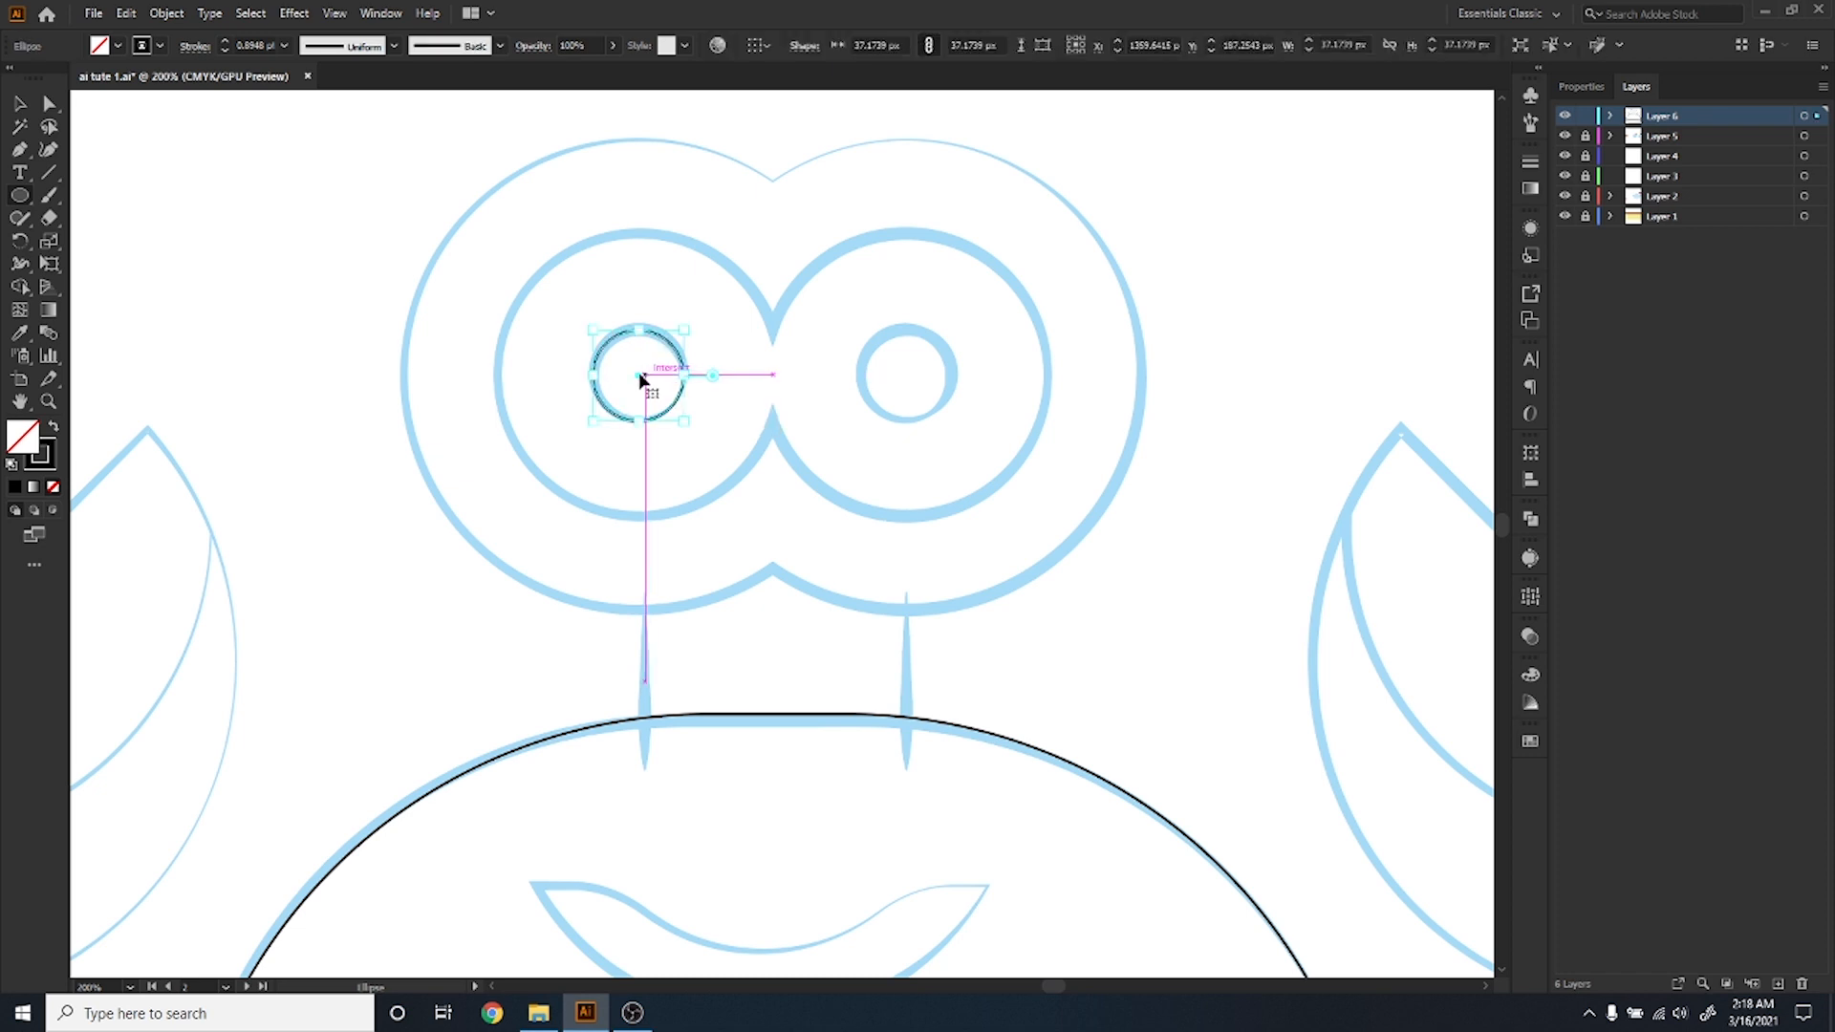
{"action": "left_click", "coordinate": [742, 326], "text": "ctrl"}
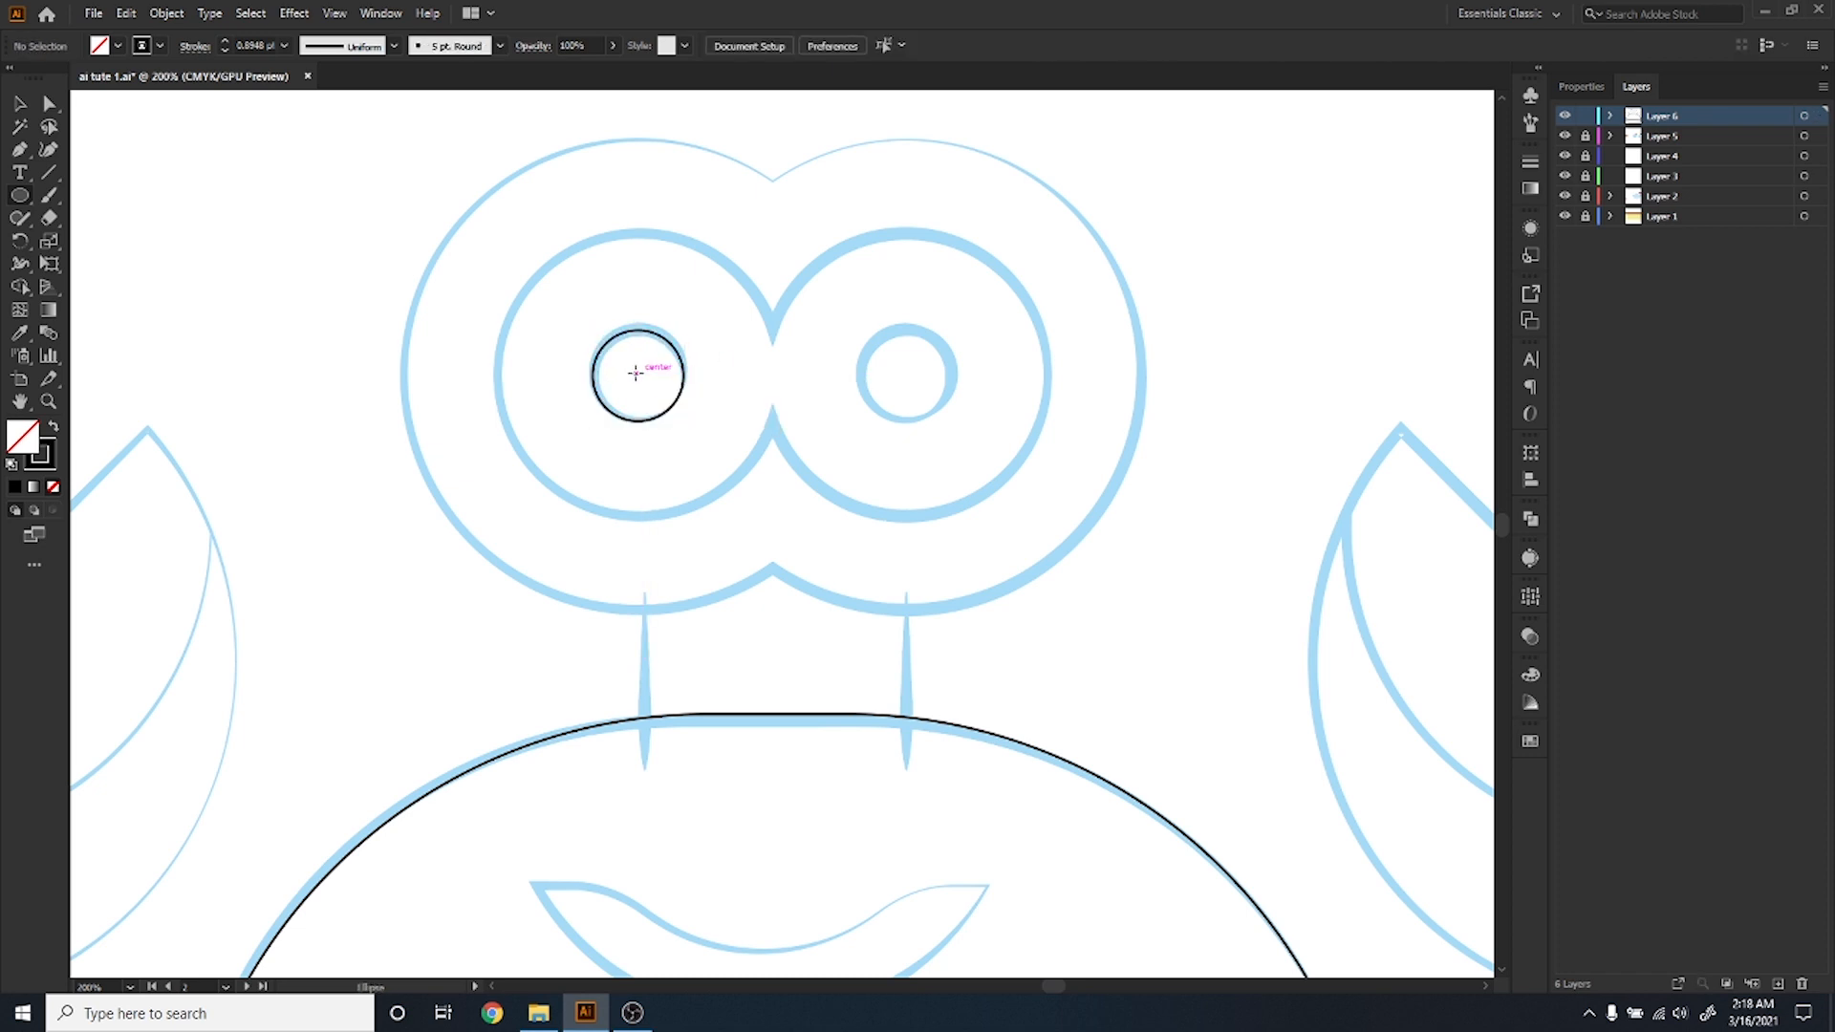
{"action": "left_click_drag", "start_coordinate": [636, 371], "coordinate": [914, 586]}
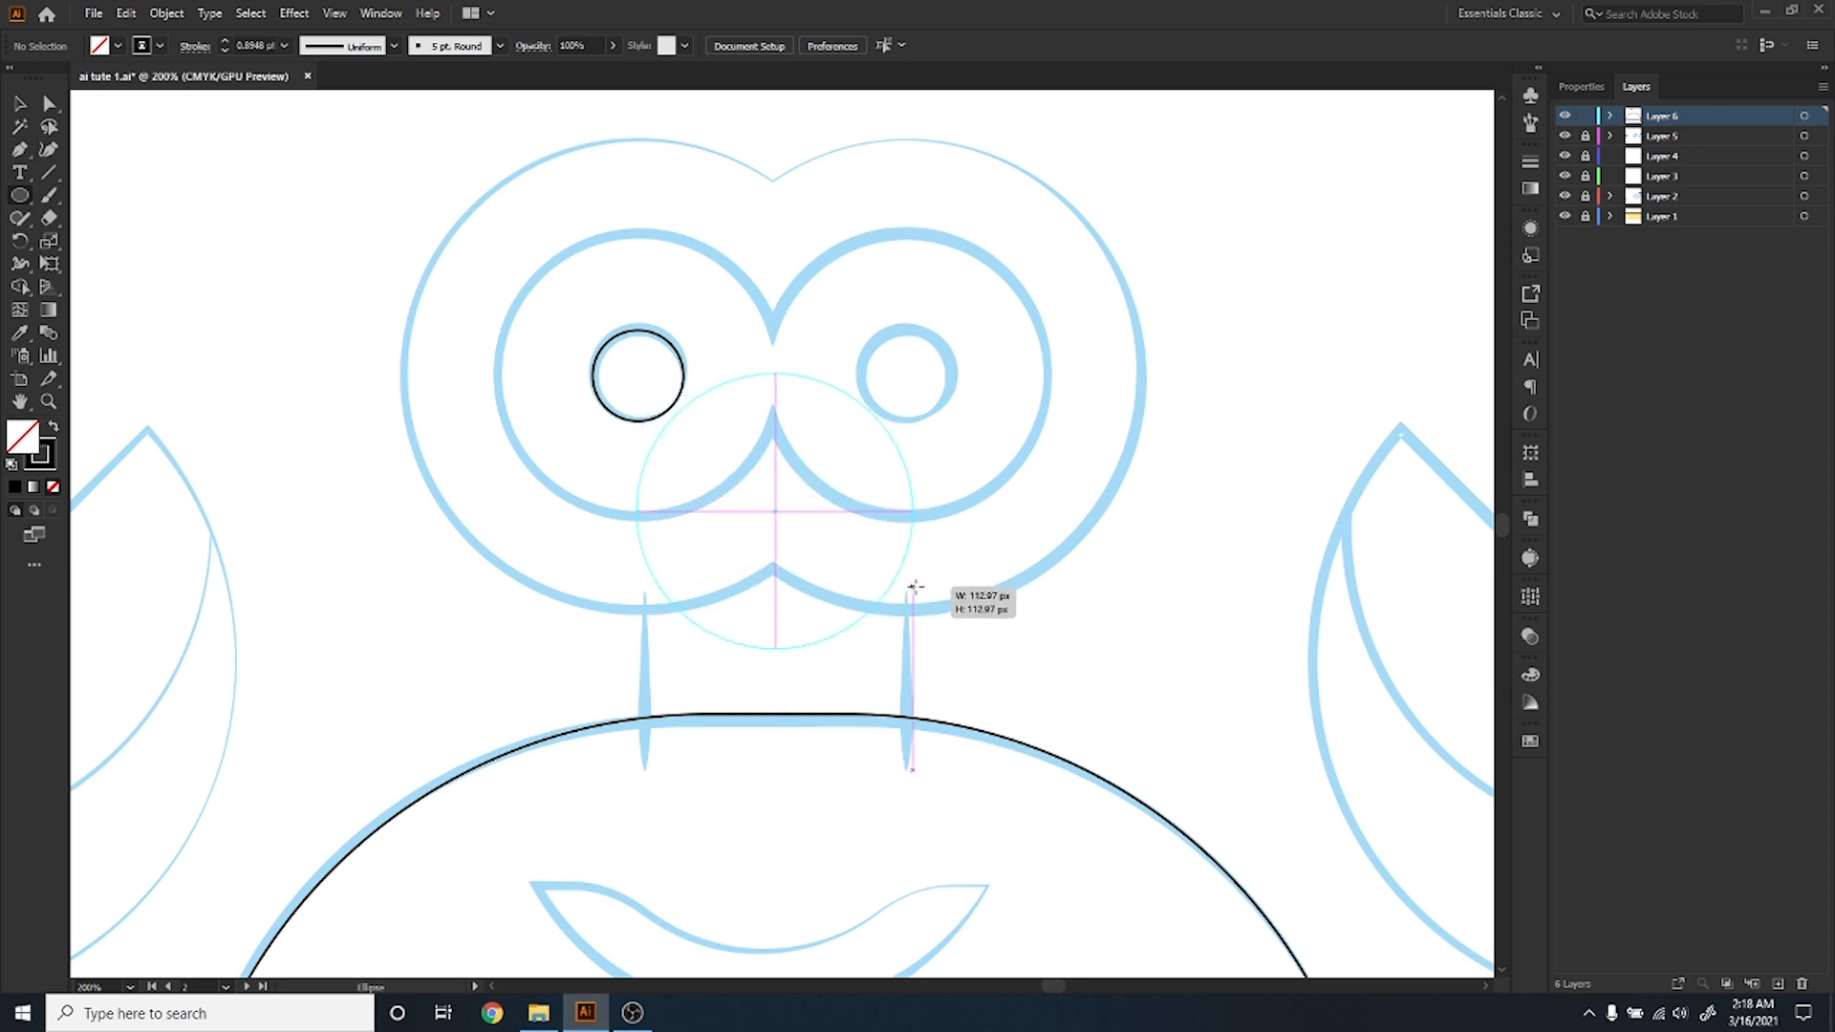
{"action": "mouse_move", "coordinate": [915, 586]}
{"action": "left_mouse_down"}
{"action": "mouse_move", "coordinate": [841, 579]}
{"action": "mouse_move", "coordinate": [879, 602]}
{"action": "mouse_move", "coordinate": [929, 592]}
{"action": "left_mouse_up"}
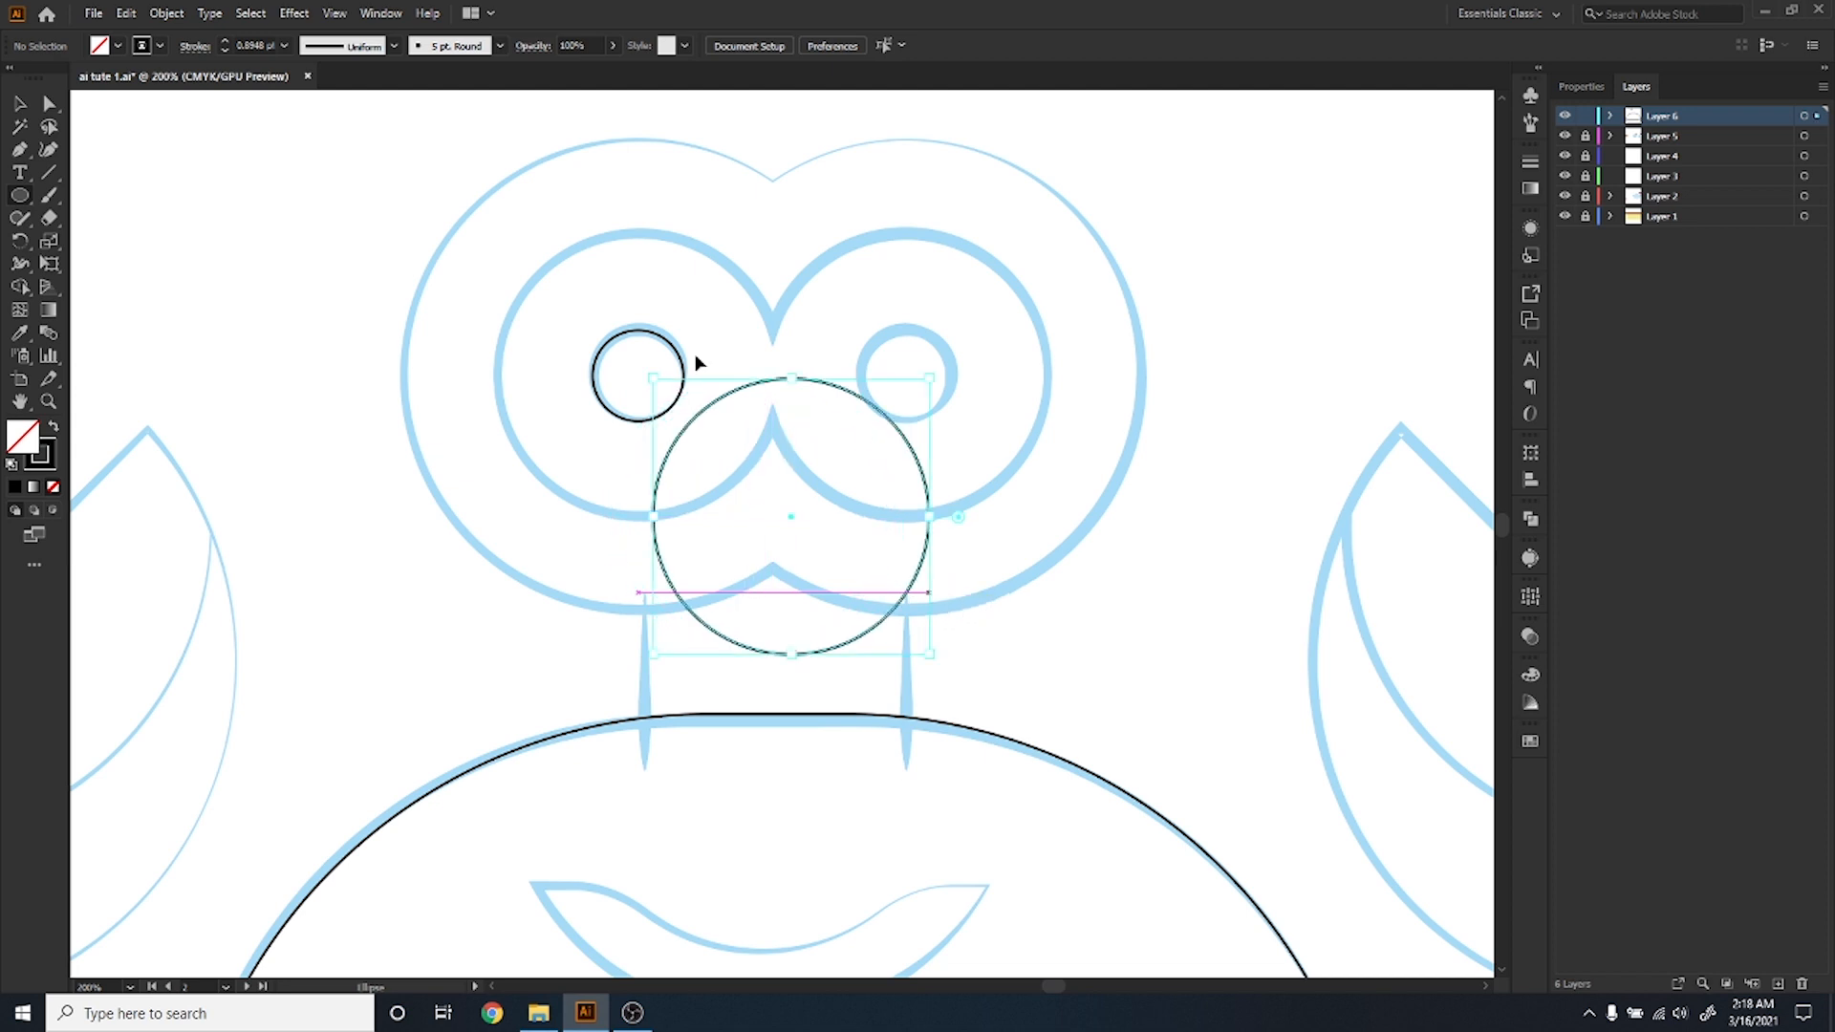
{"action": "left_click", "coordinate": [20, 107]}
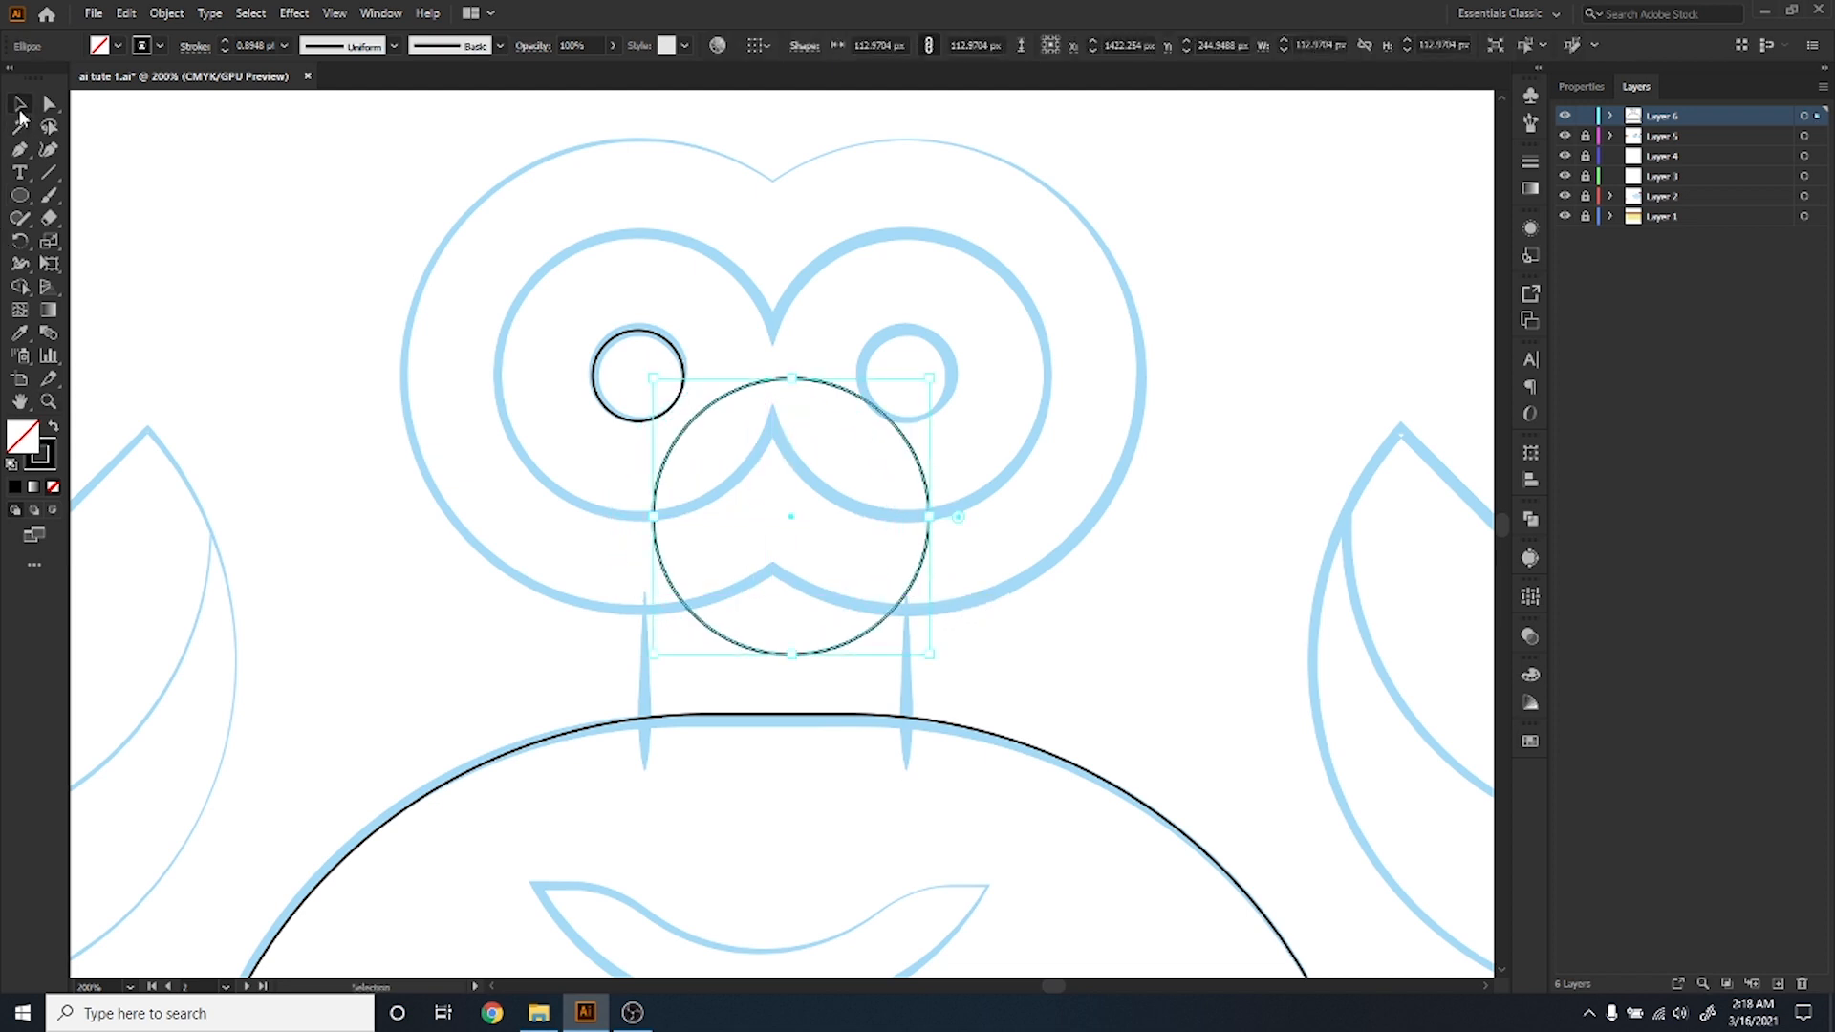
{"action": "key", "text": "Delete"}
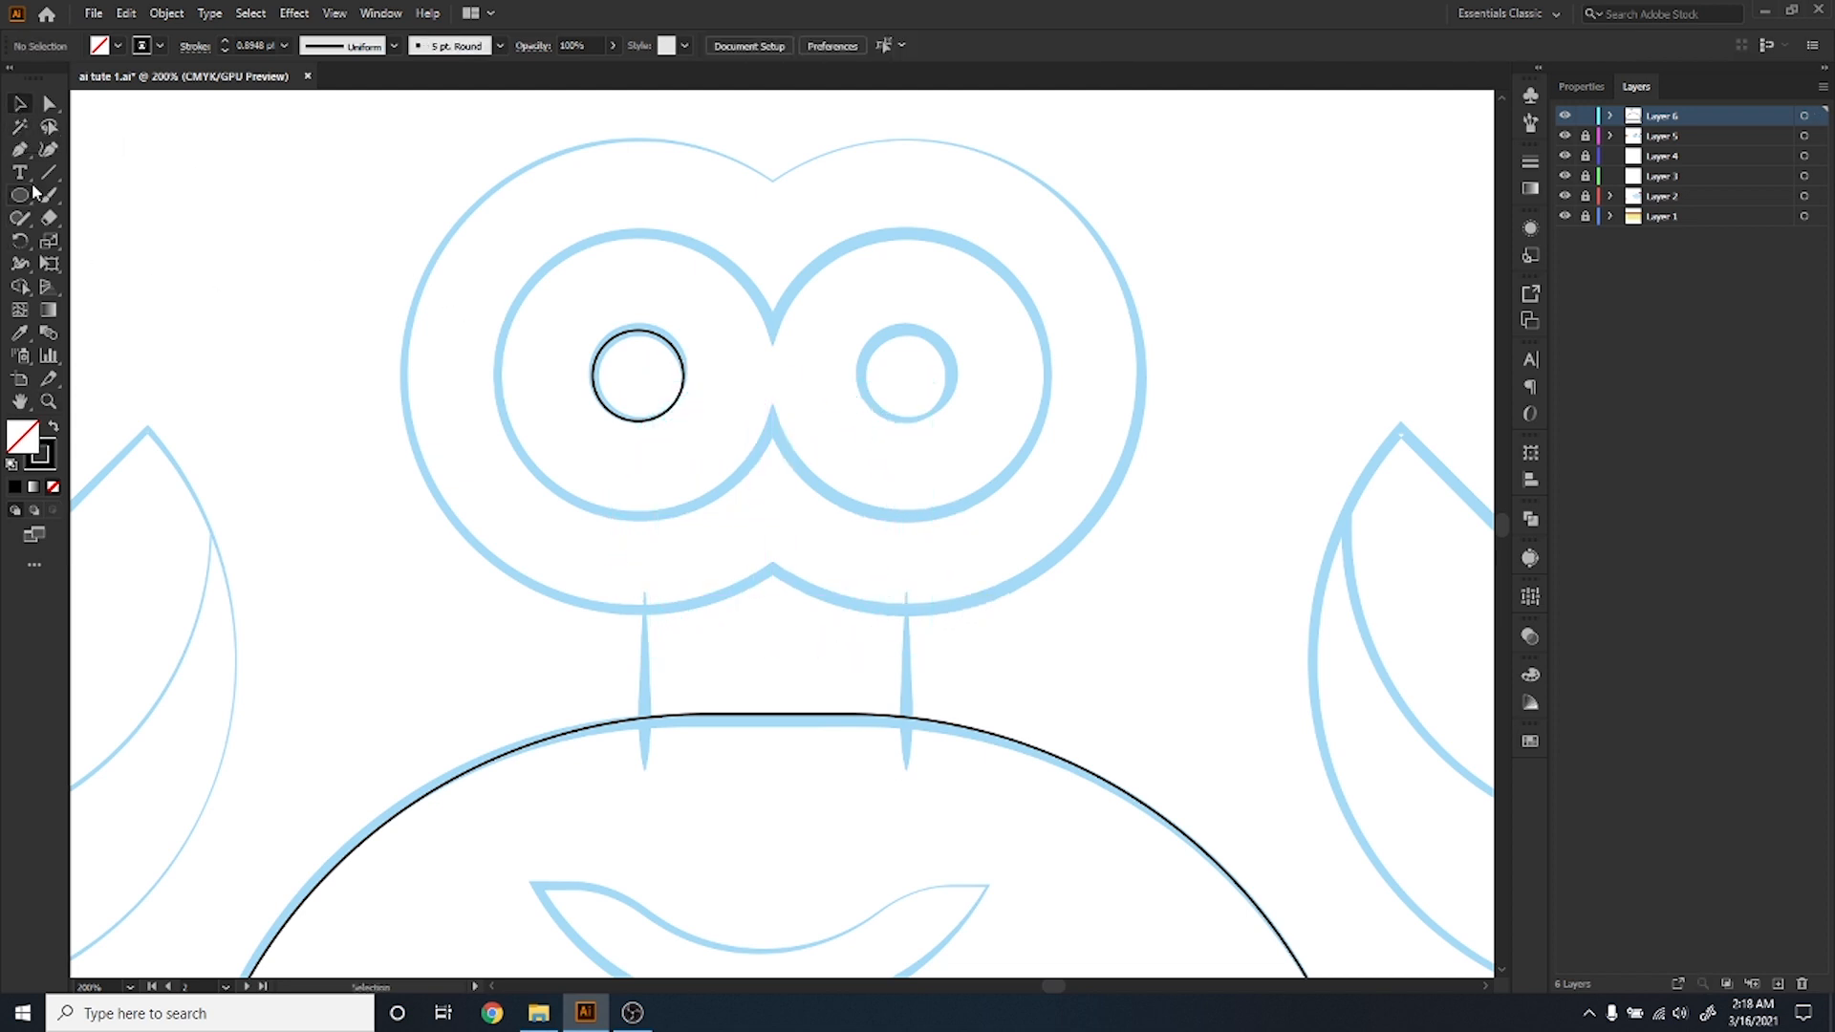
Draw a circle about 112 px across centred on the left pupil, and duplicate both circles onto the right eye.
{"action": "left_click", "coordinate": [20, 195]}
{"action": "mouse_move", "coordinate": [637, 373]}
{"action": "left_mouse_down"}
{"action": "mouse_move", "coordinate": [687, 378]}
{"action": "mouse_move", "coordinate": [723, 413]}
{"action": "mouse_move", "coordinate": [696, 516]}
{"action": "mouse_move", "coordinate": [657, 208]}
{"action": "mouse_move", "coordinate": [697, 476]}
{"action": "mouse_move", "coordinate": [779, 345]}
{"action": "mouse_move", "coordinate": [770, 290]}
{"action": "mouse_move", "coordinate": [774, 309]}
{"action": "left_mouse_up"}
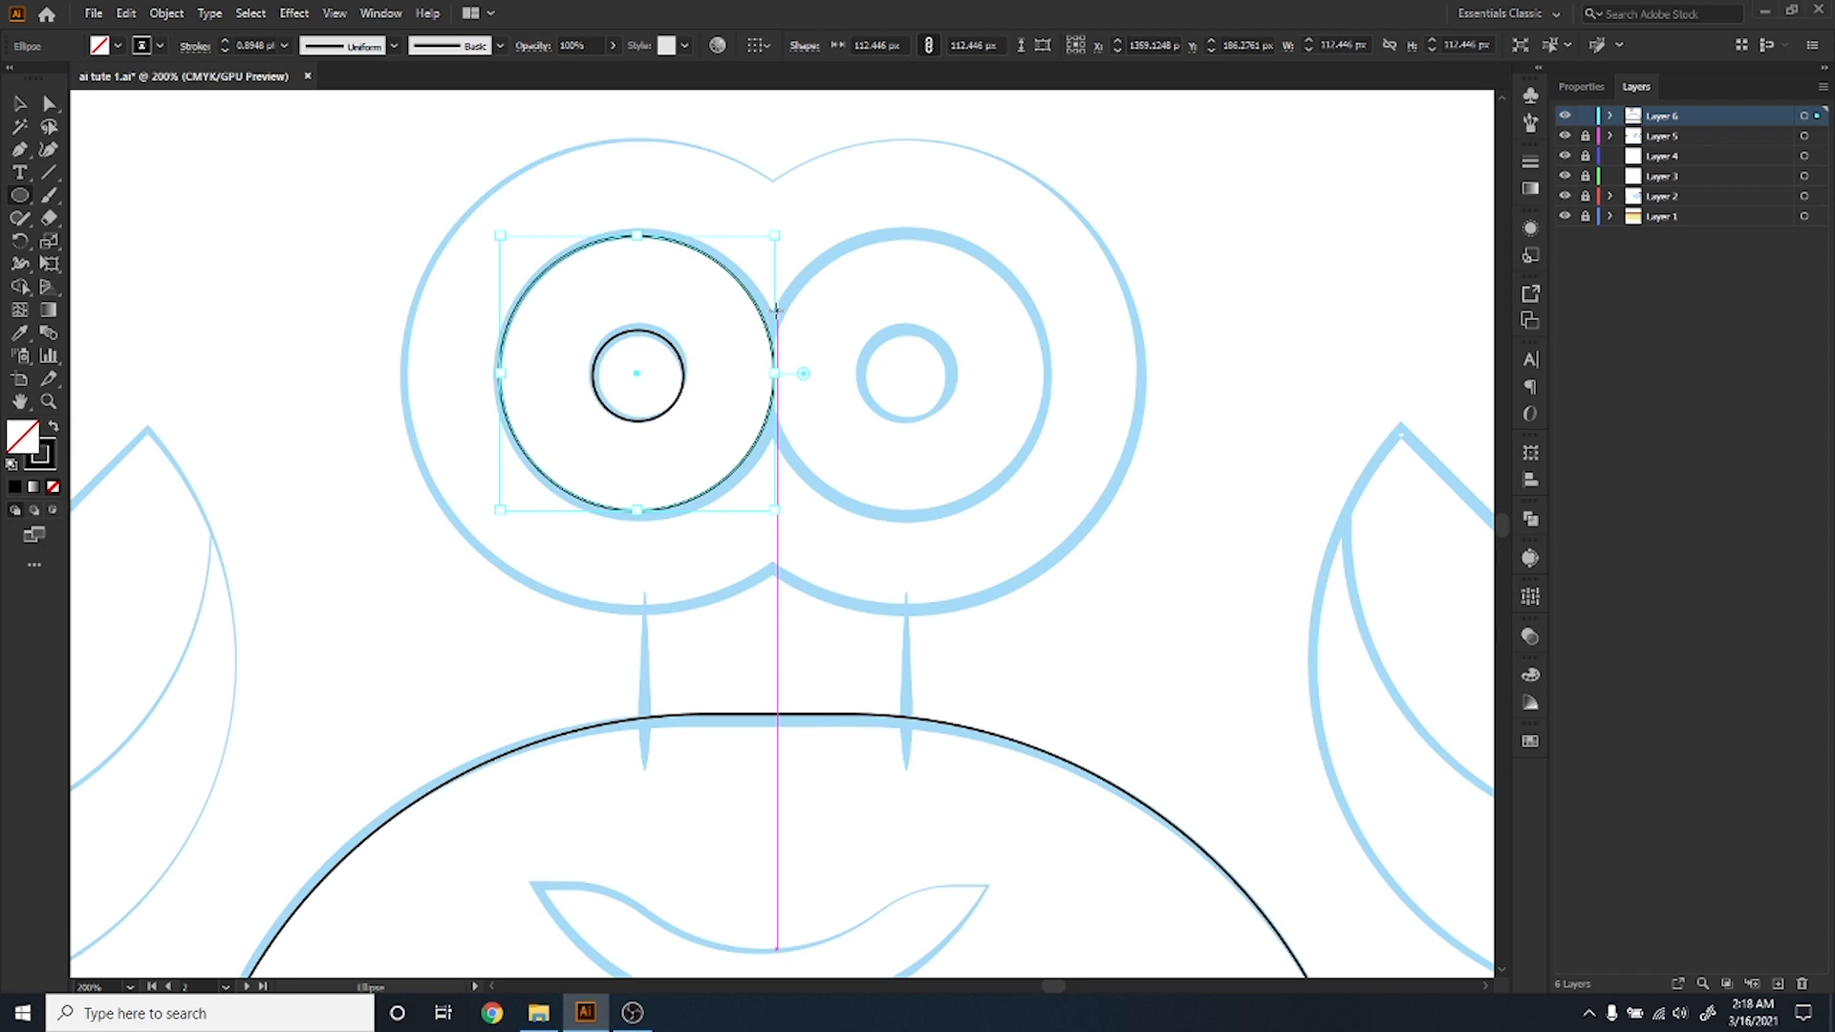
{"action": "left_click", "coordinate": [19, 103]}
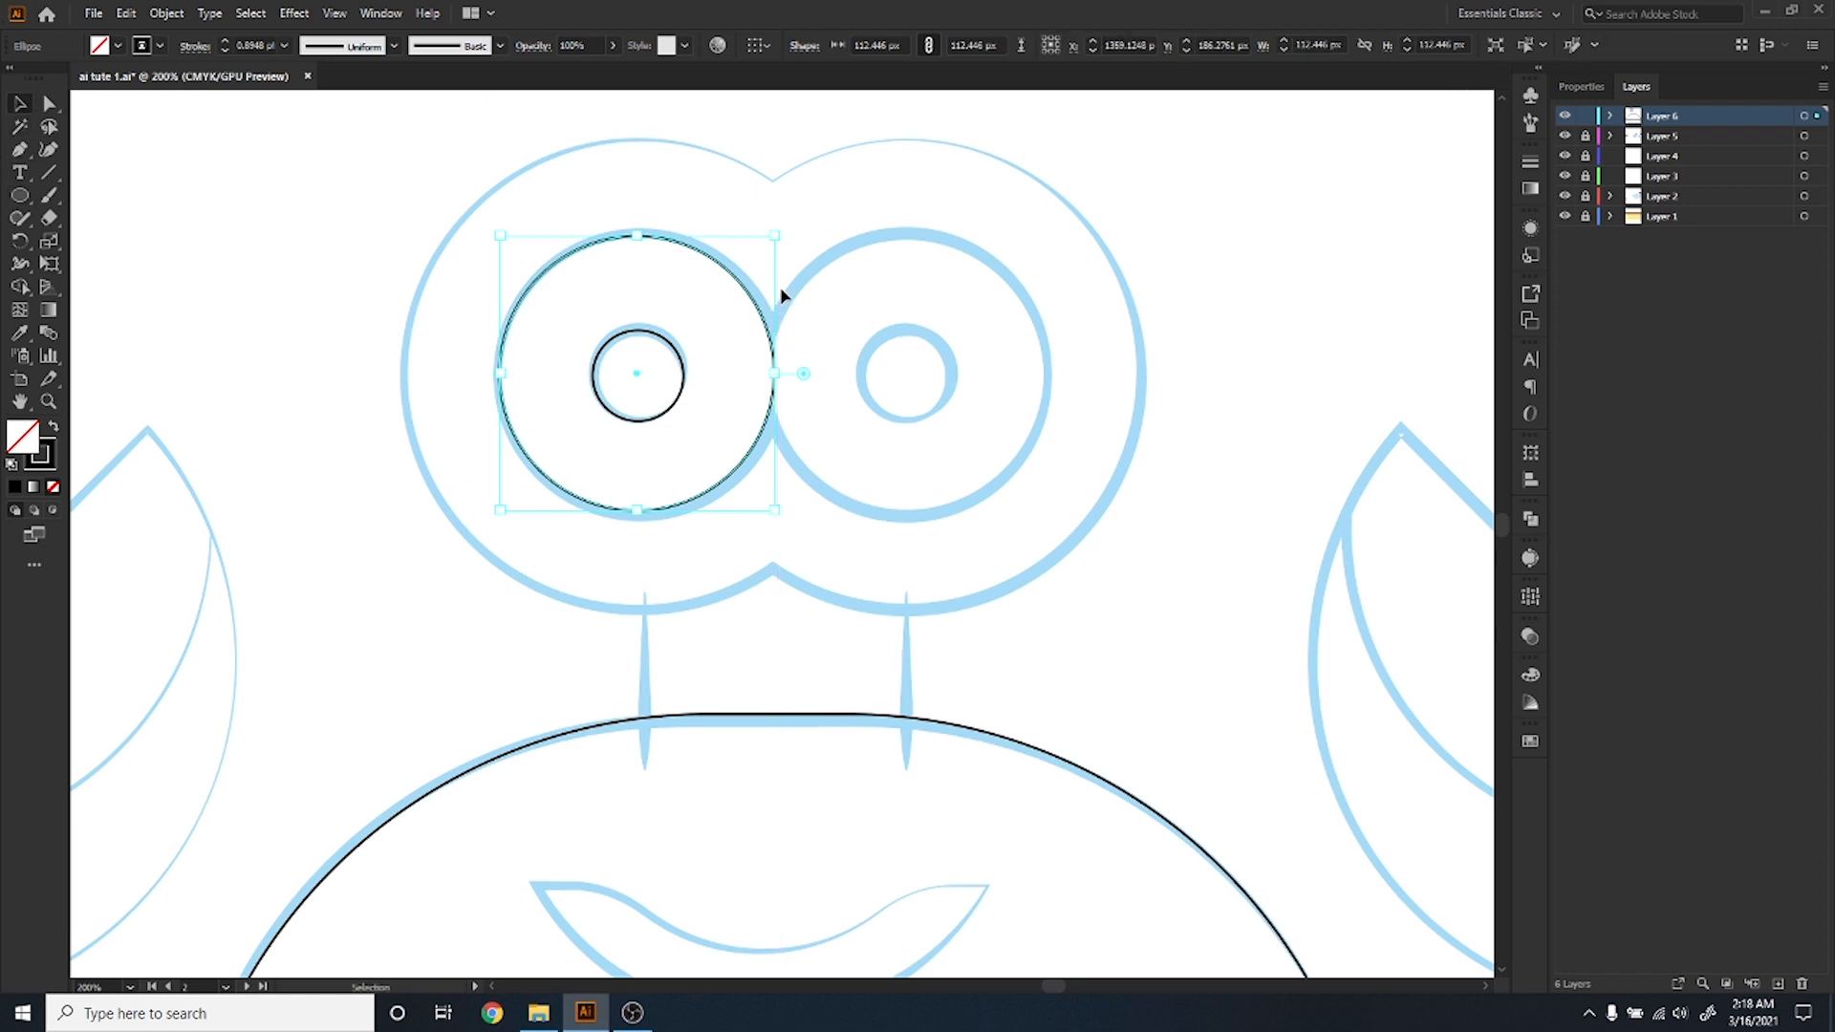
{"action": "left_click", "coordinate": [845, 300]}
{"action": "left_click_drag", "start_coordinate": [845, 300], "coordinate": [921, 411]}
{"action": "left_click", "coordinate": [1032, 627]}
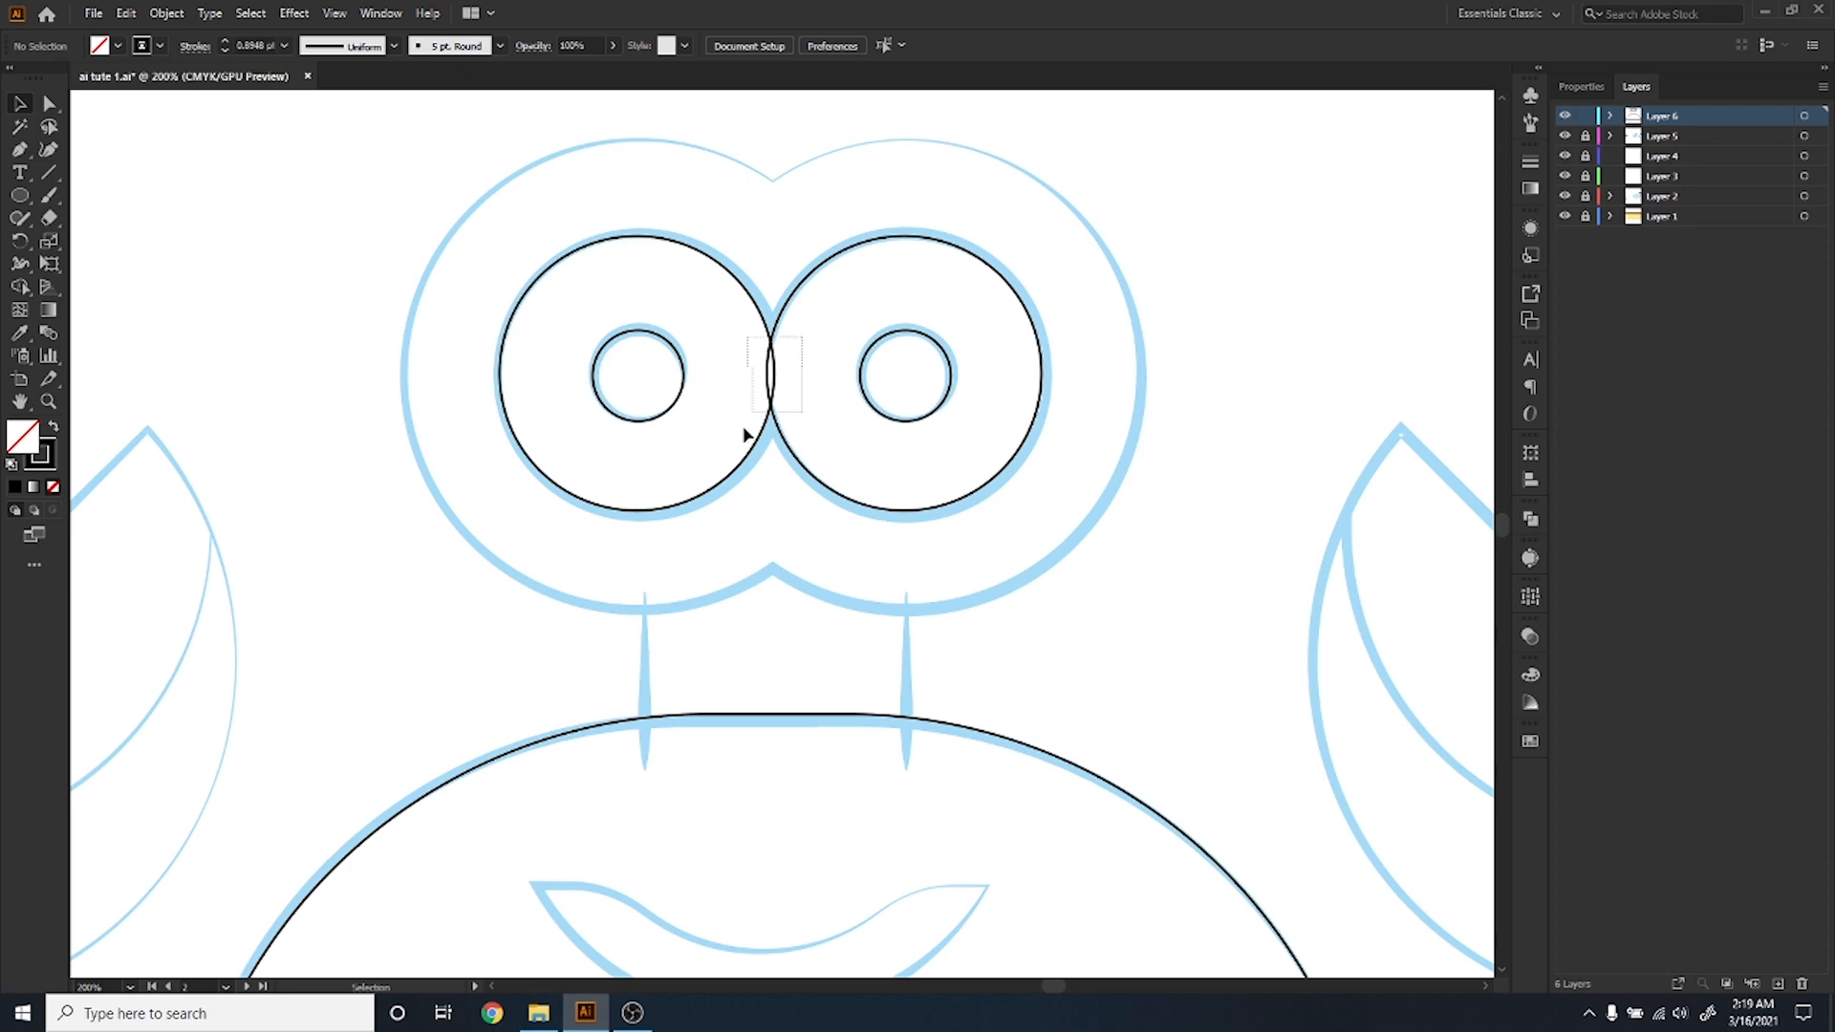
Merge the two overlapping outer eye circles into one shape with Shape Builder, then deselect it.
{"action": "left_click_drag", "start_coordinate": [745, 435], "coordinate": [759, 405]}
{"action": "key", "text": "ctrl+plus"}
{"action": "key", "text": "ctrl+plus"}
{"action": "key", "text": "ctrl+plus"}
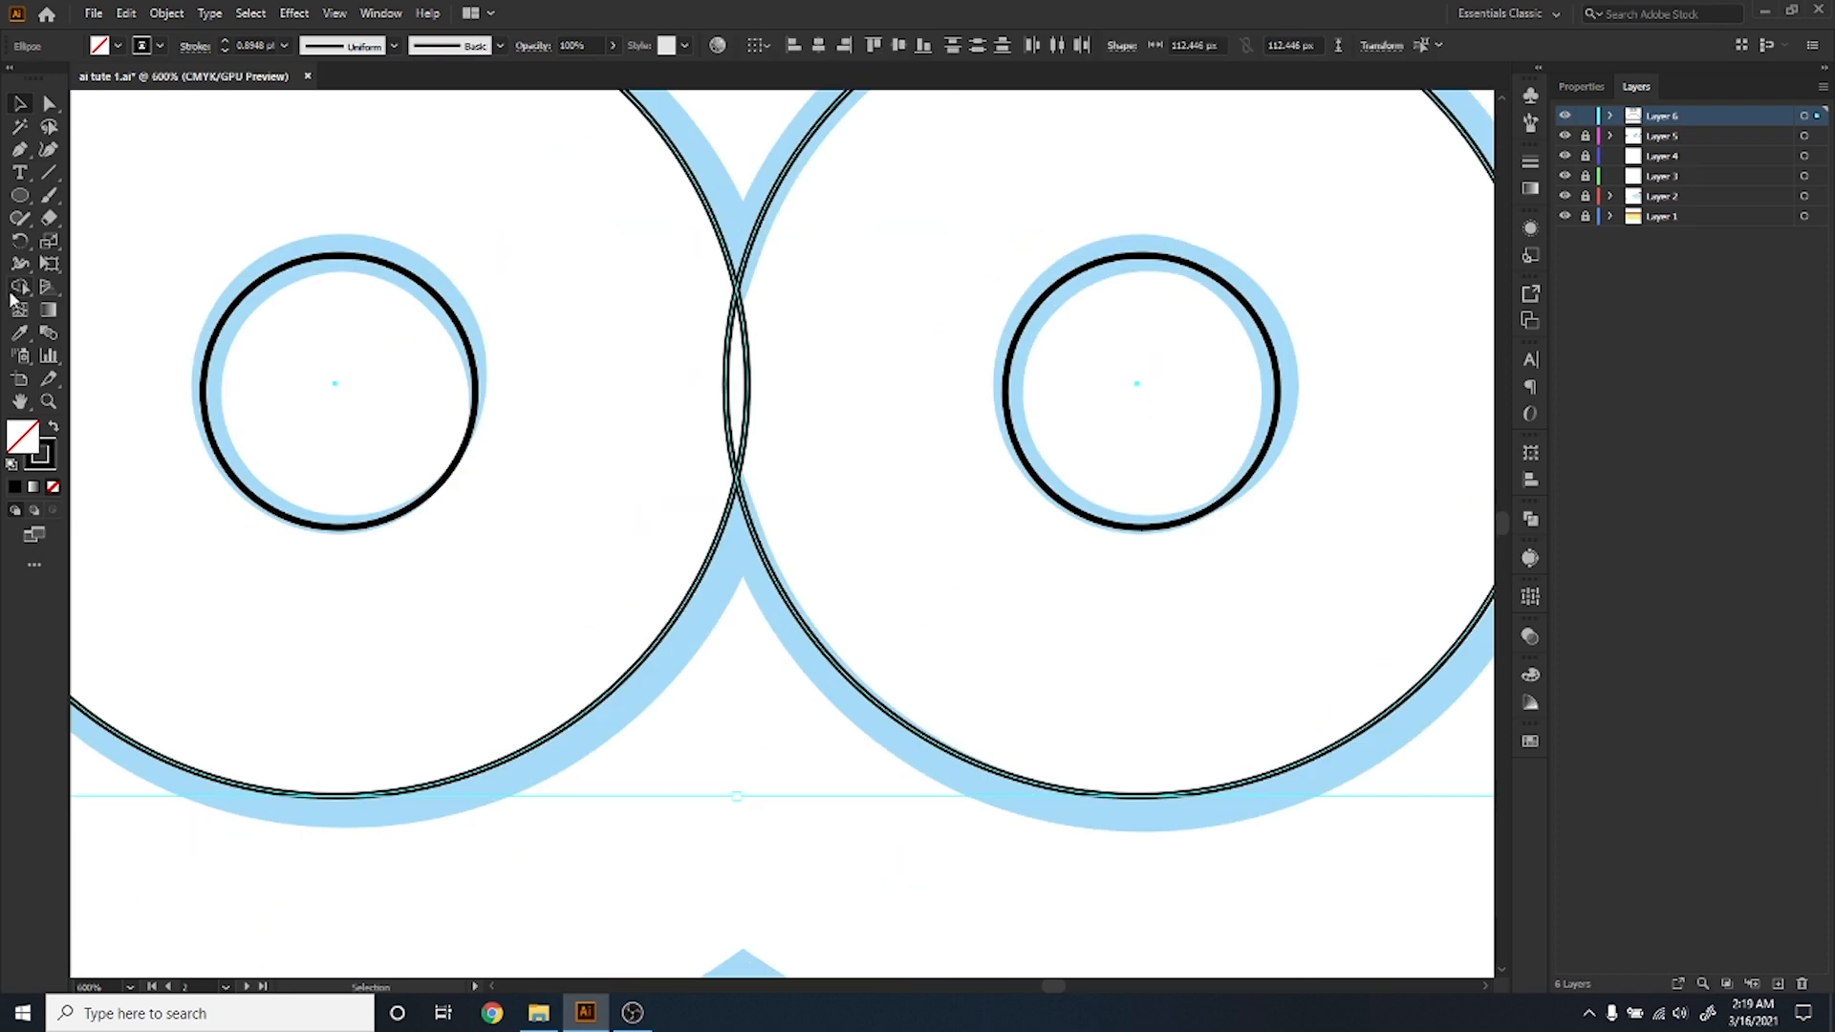
{"action": "left_click", "coordinate": [20, 287]}
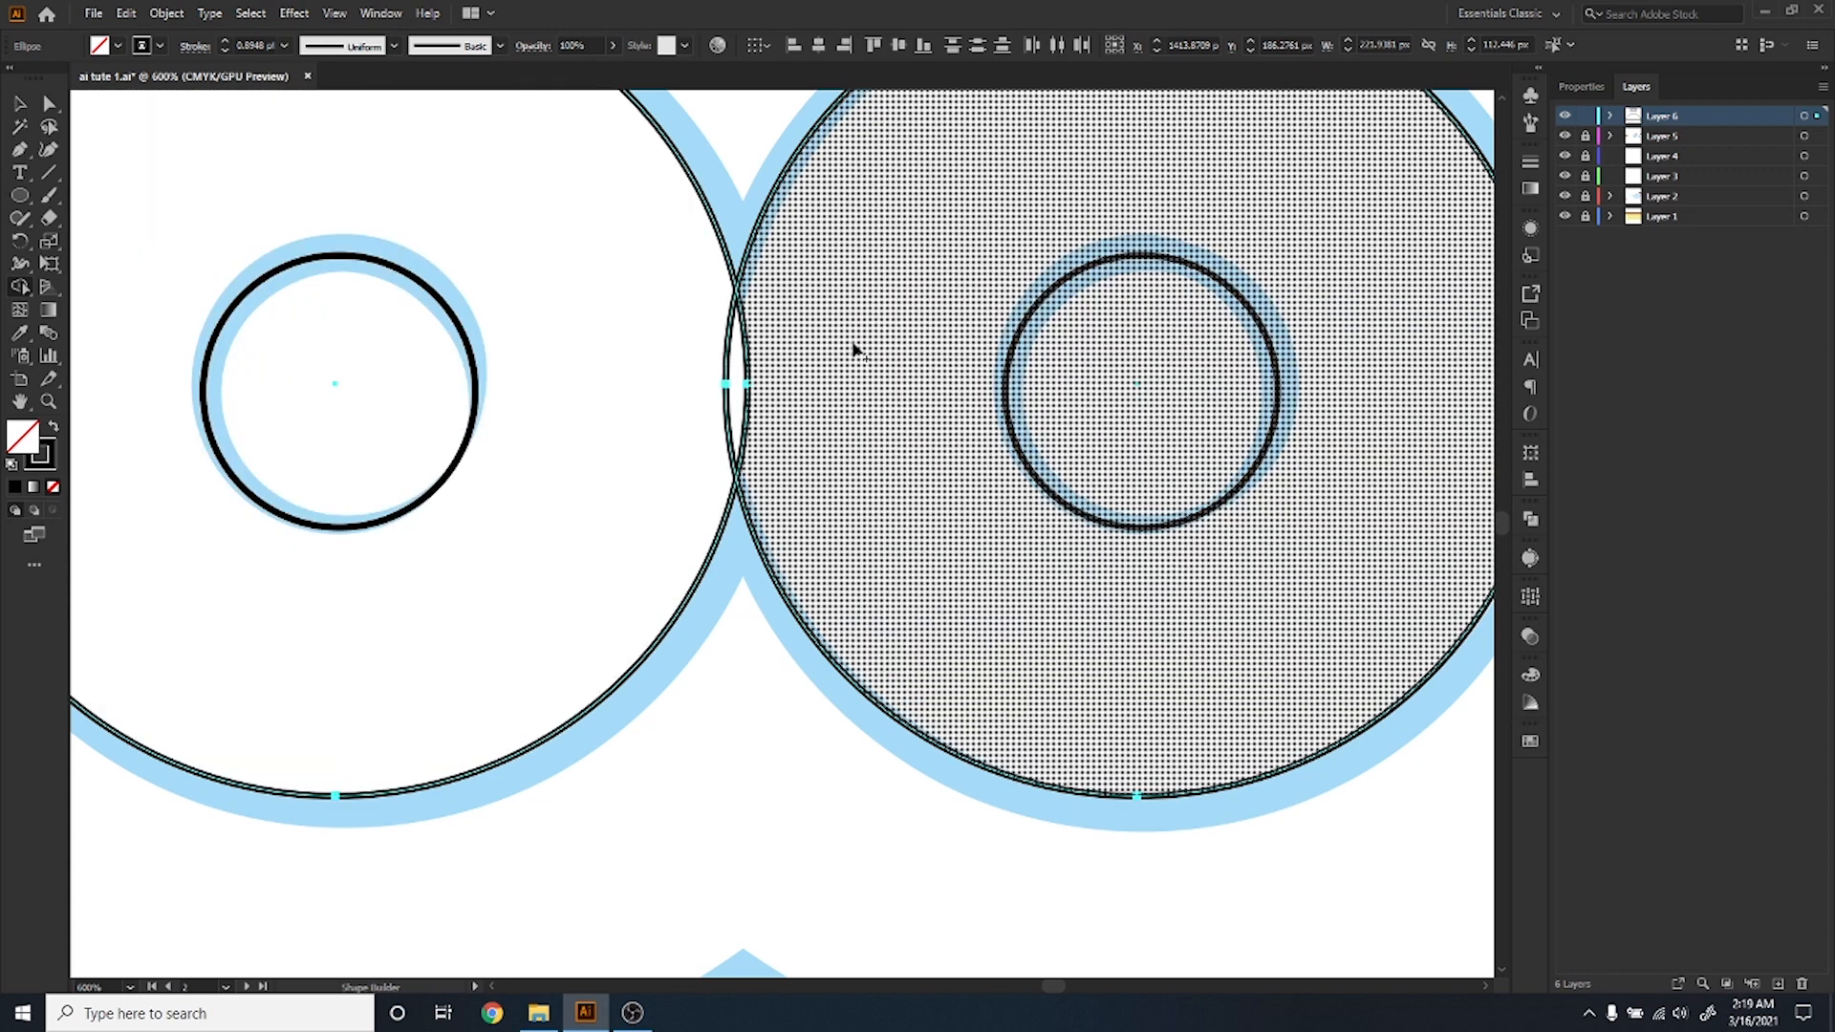
{"action": "left_click_drag", "start_coordinate": [854, 349], "coordinate": [626, 394]}
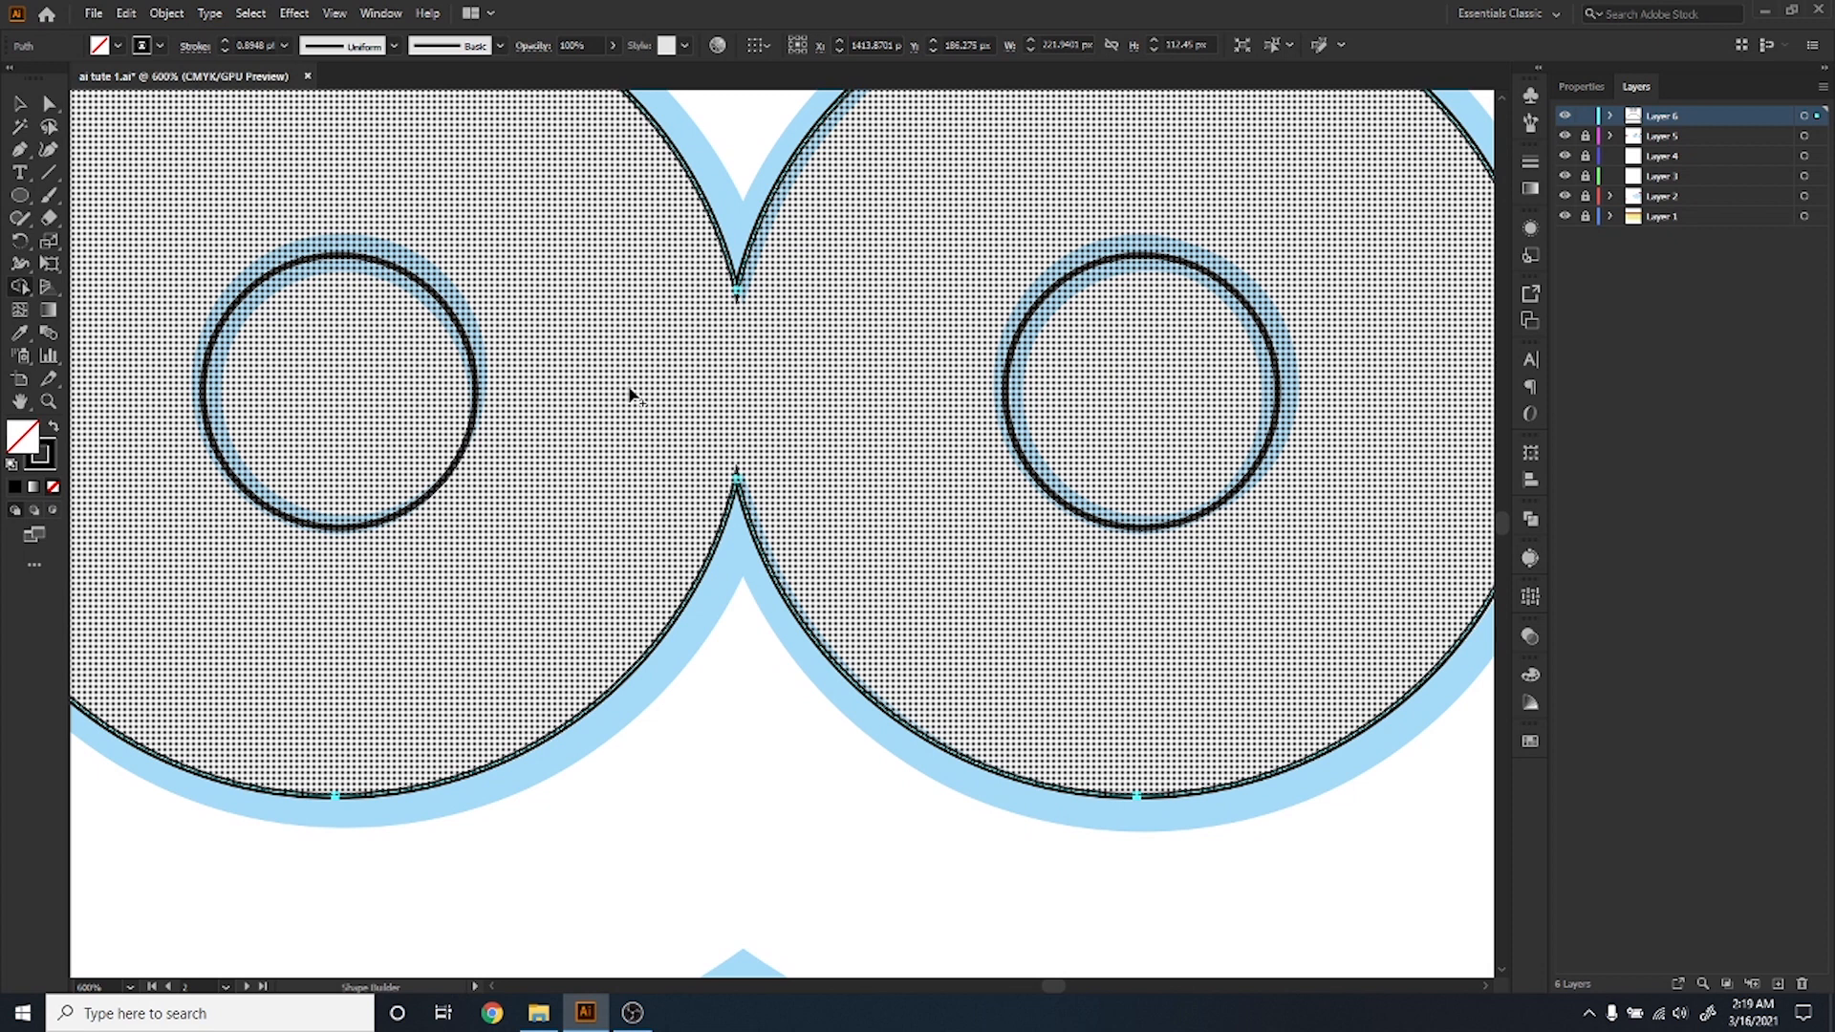
{"action": "left_click", "coordinate": [705, 666], "text": "ctrl"}
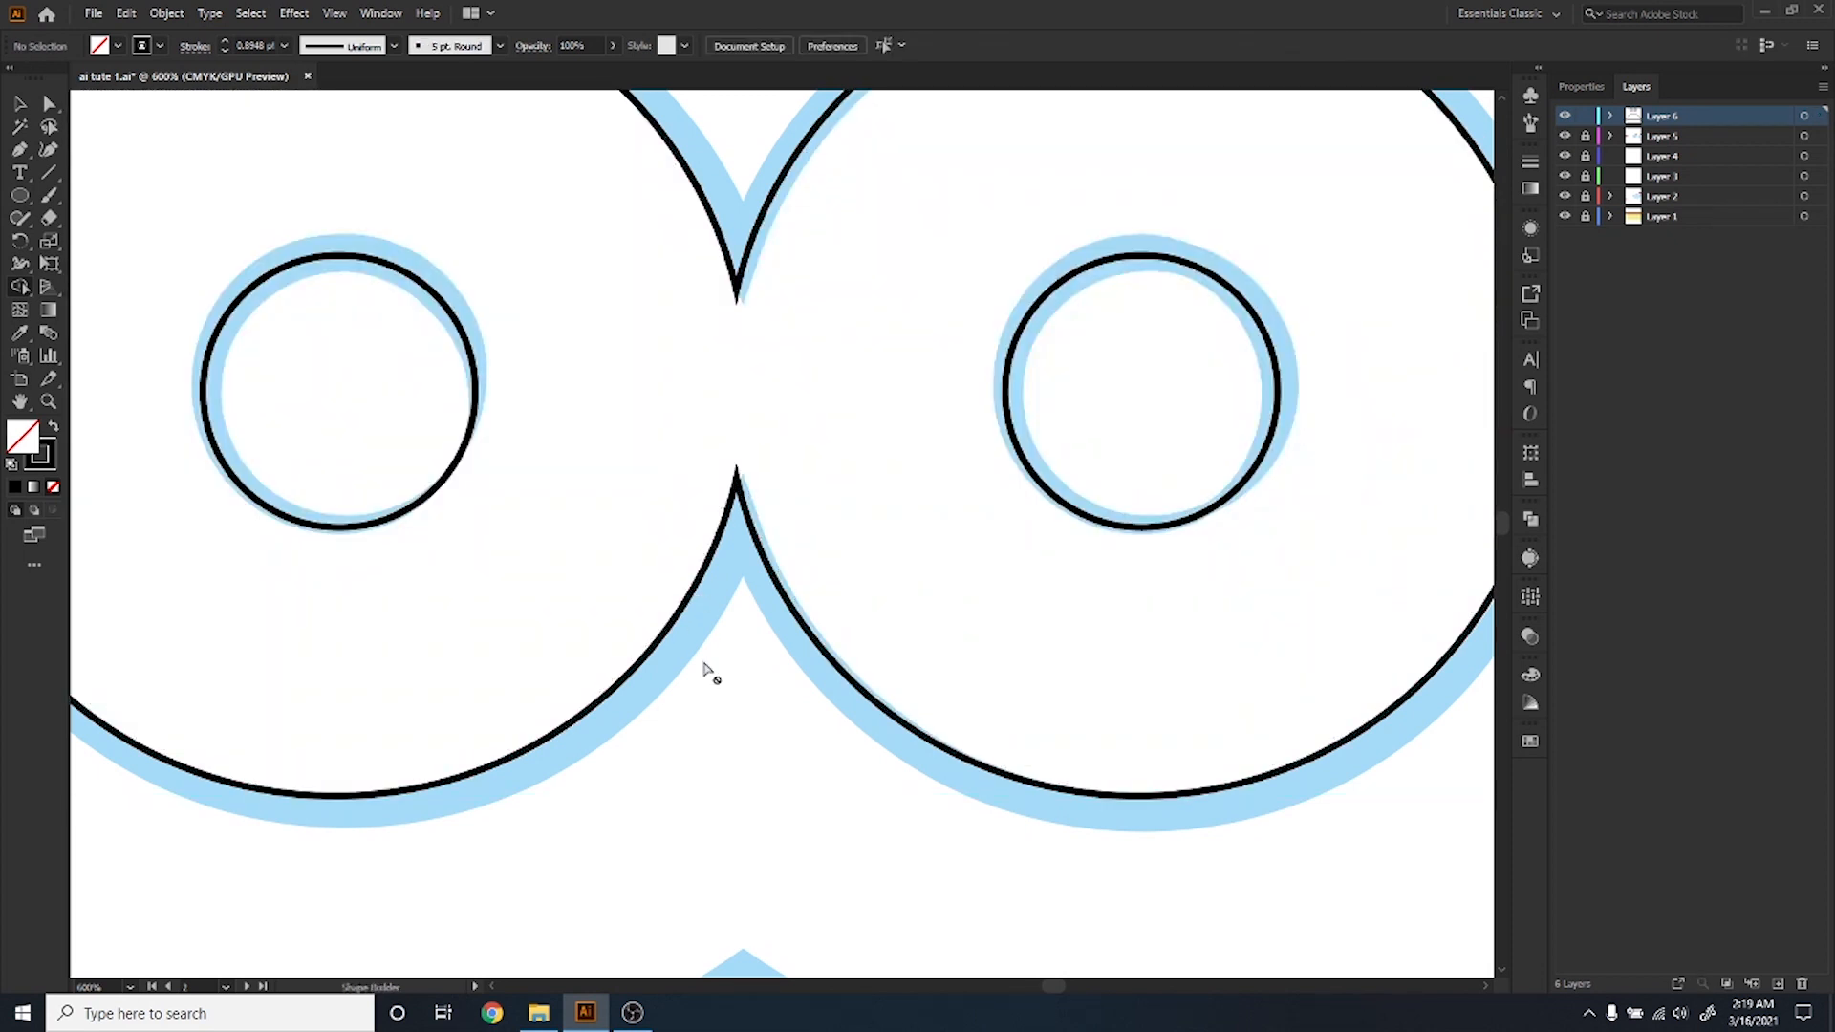
Draw a circle about 208 px across with the Ellipse tool, its lower arc following the lower curve of the sketched smile.
{"action": "scroll", "coordinate": [704, 667], "scroll_direction": "down", "scroll_amount": 4}
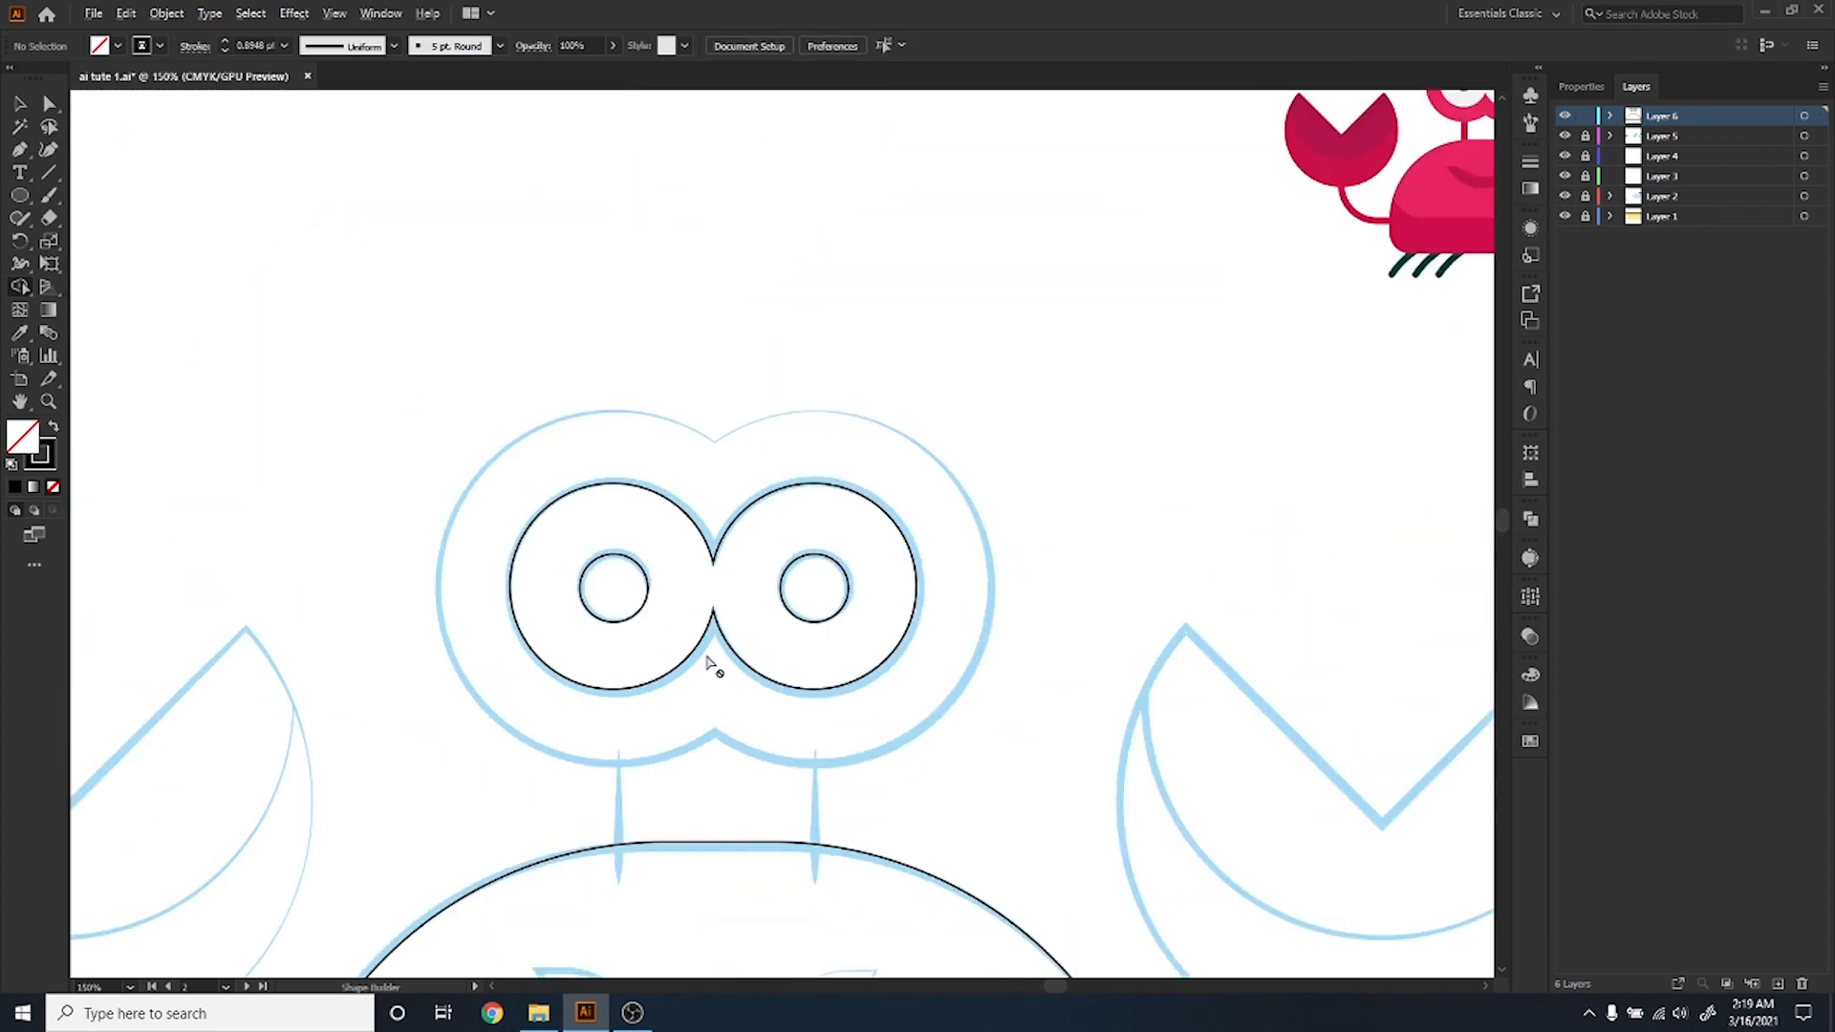
{"action": "left_click_drag", "start_coordinate": [778, 790], "coordinate": [771, 414]}
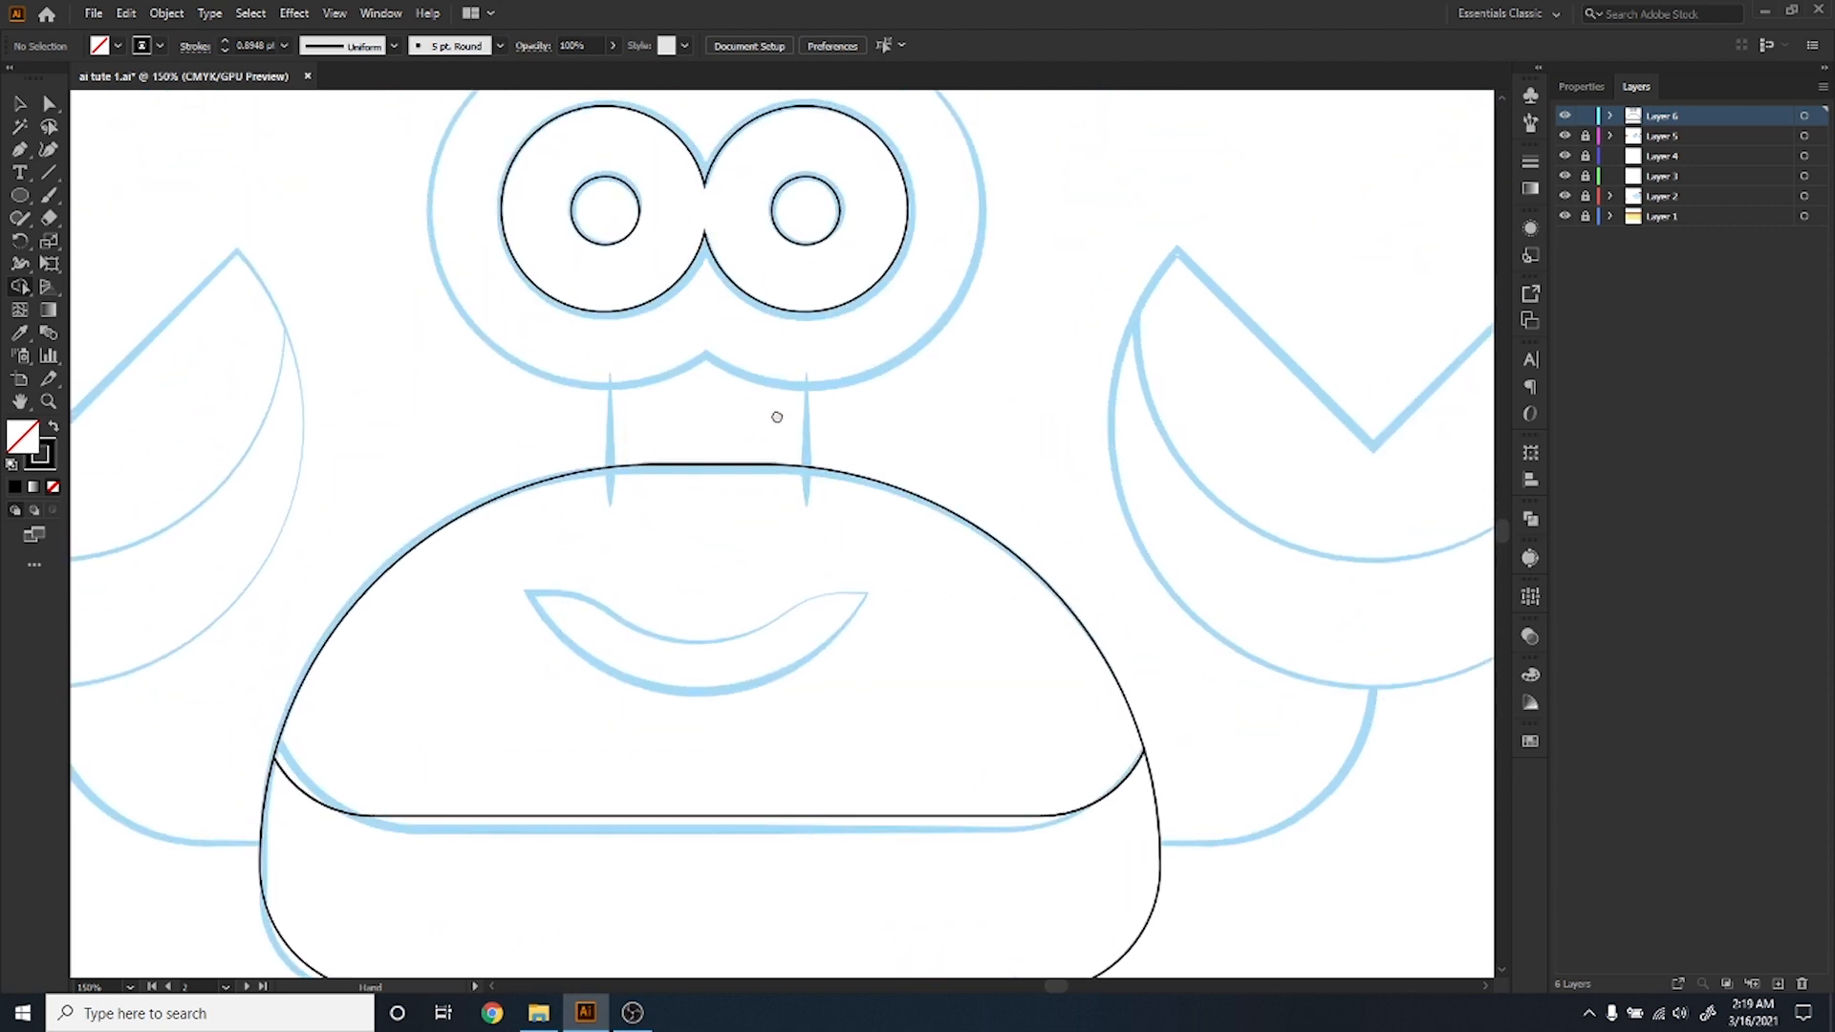
{"action": "scroll", "coordinate": [686, 676], "scroll_direction": "up", "scroll_amount": 1}
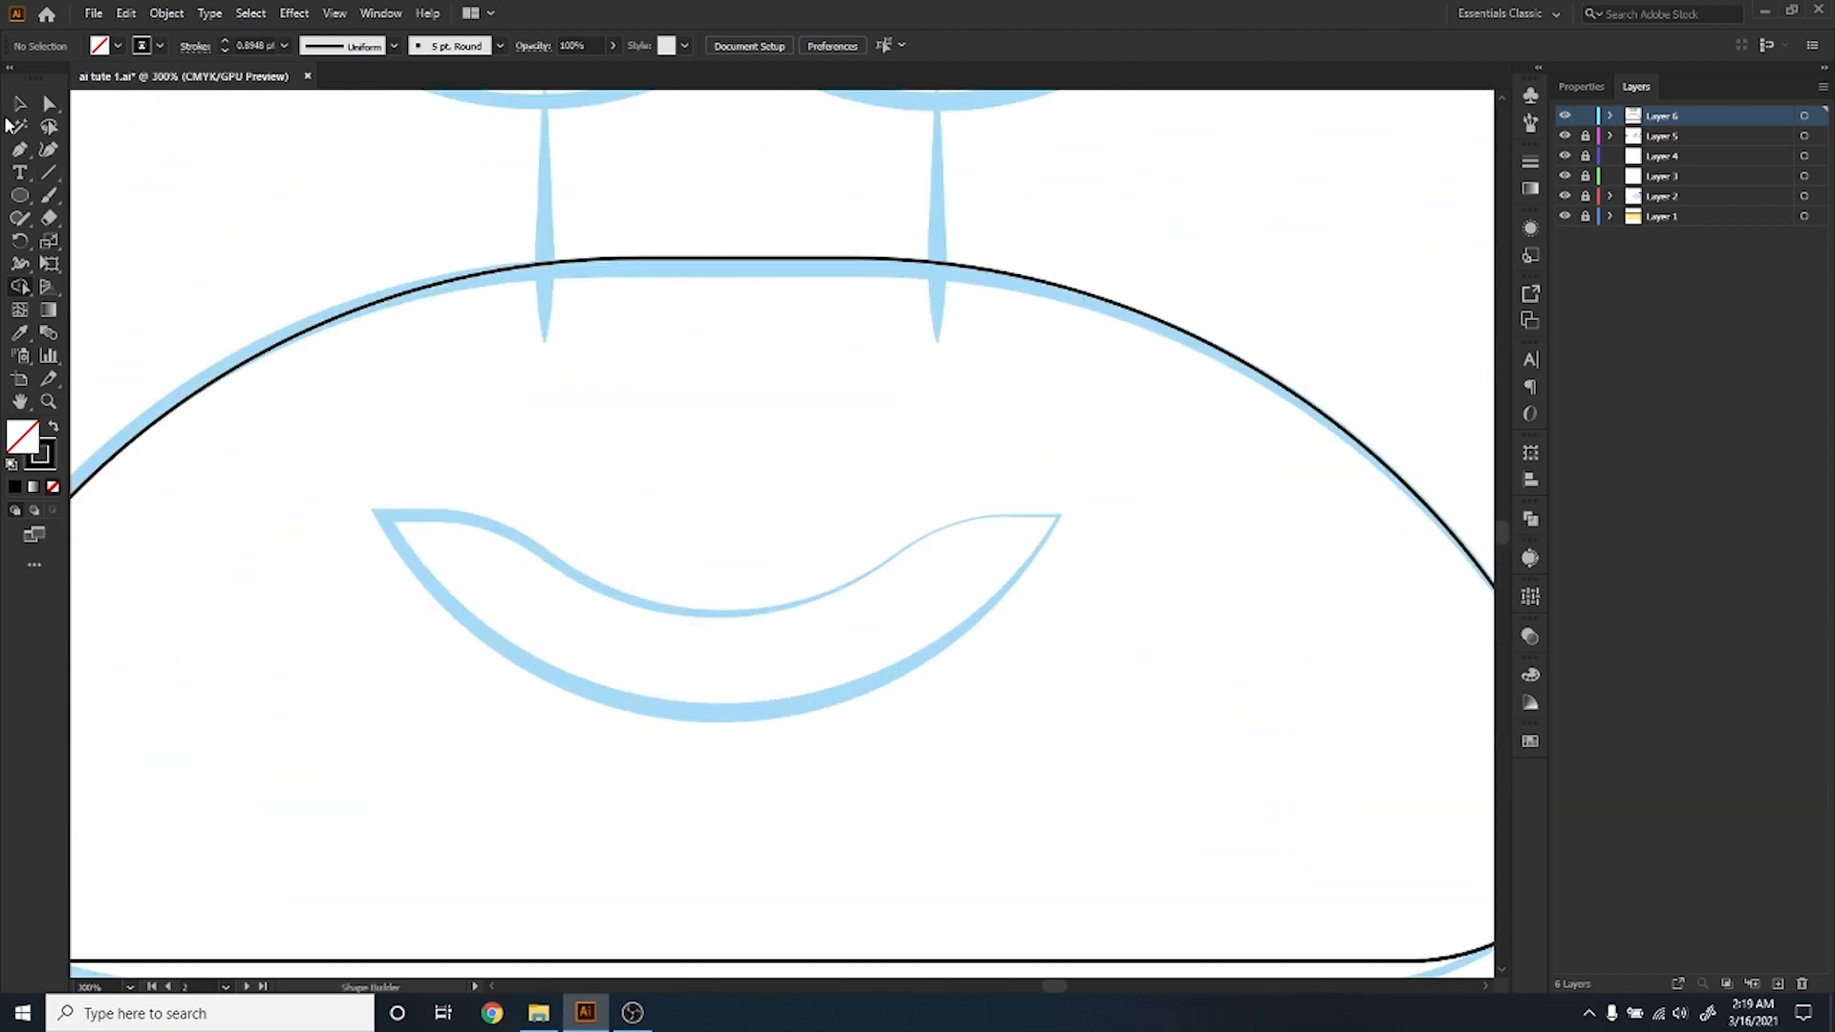
{"action": "left_click", "coordinate": [19, 197]}
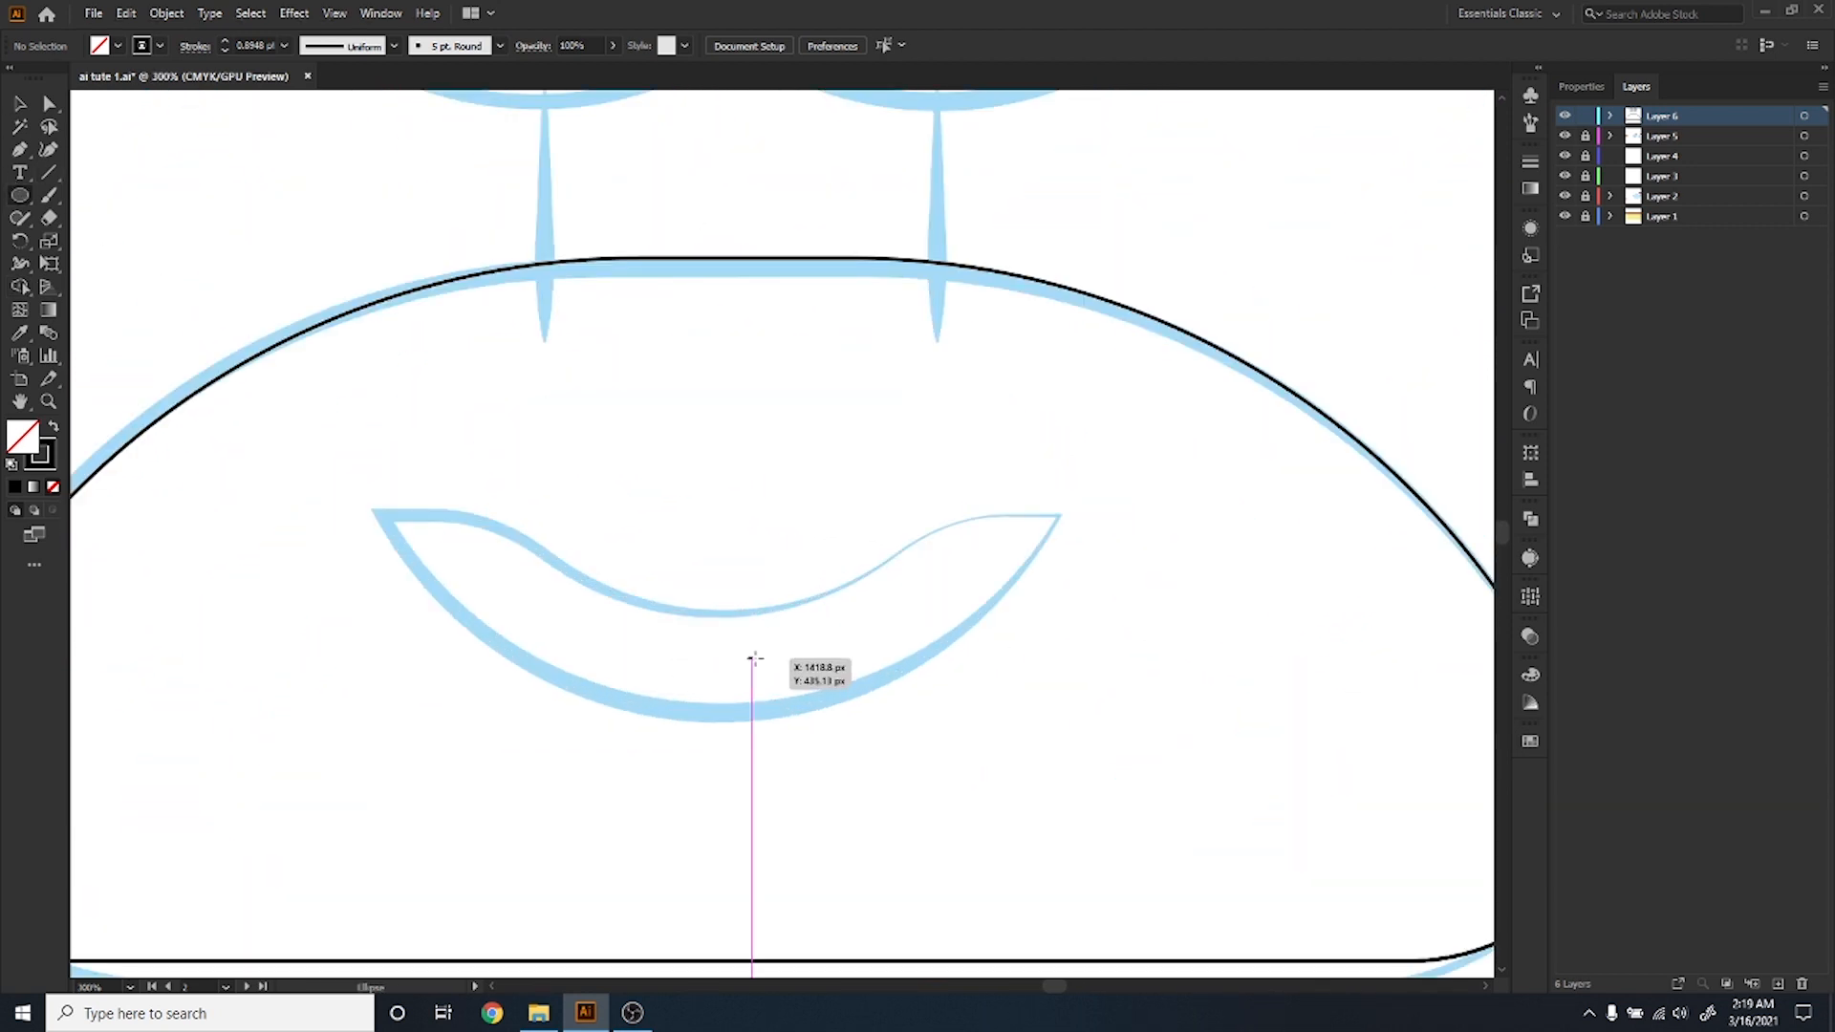
{"action": "left_click_drag", "start_coordinate": [607, 511], "coordinate": [971, 267]}
{"action": "key", "text": "ctrl+1"}
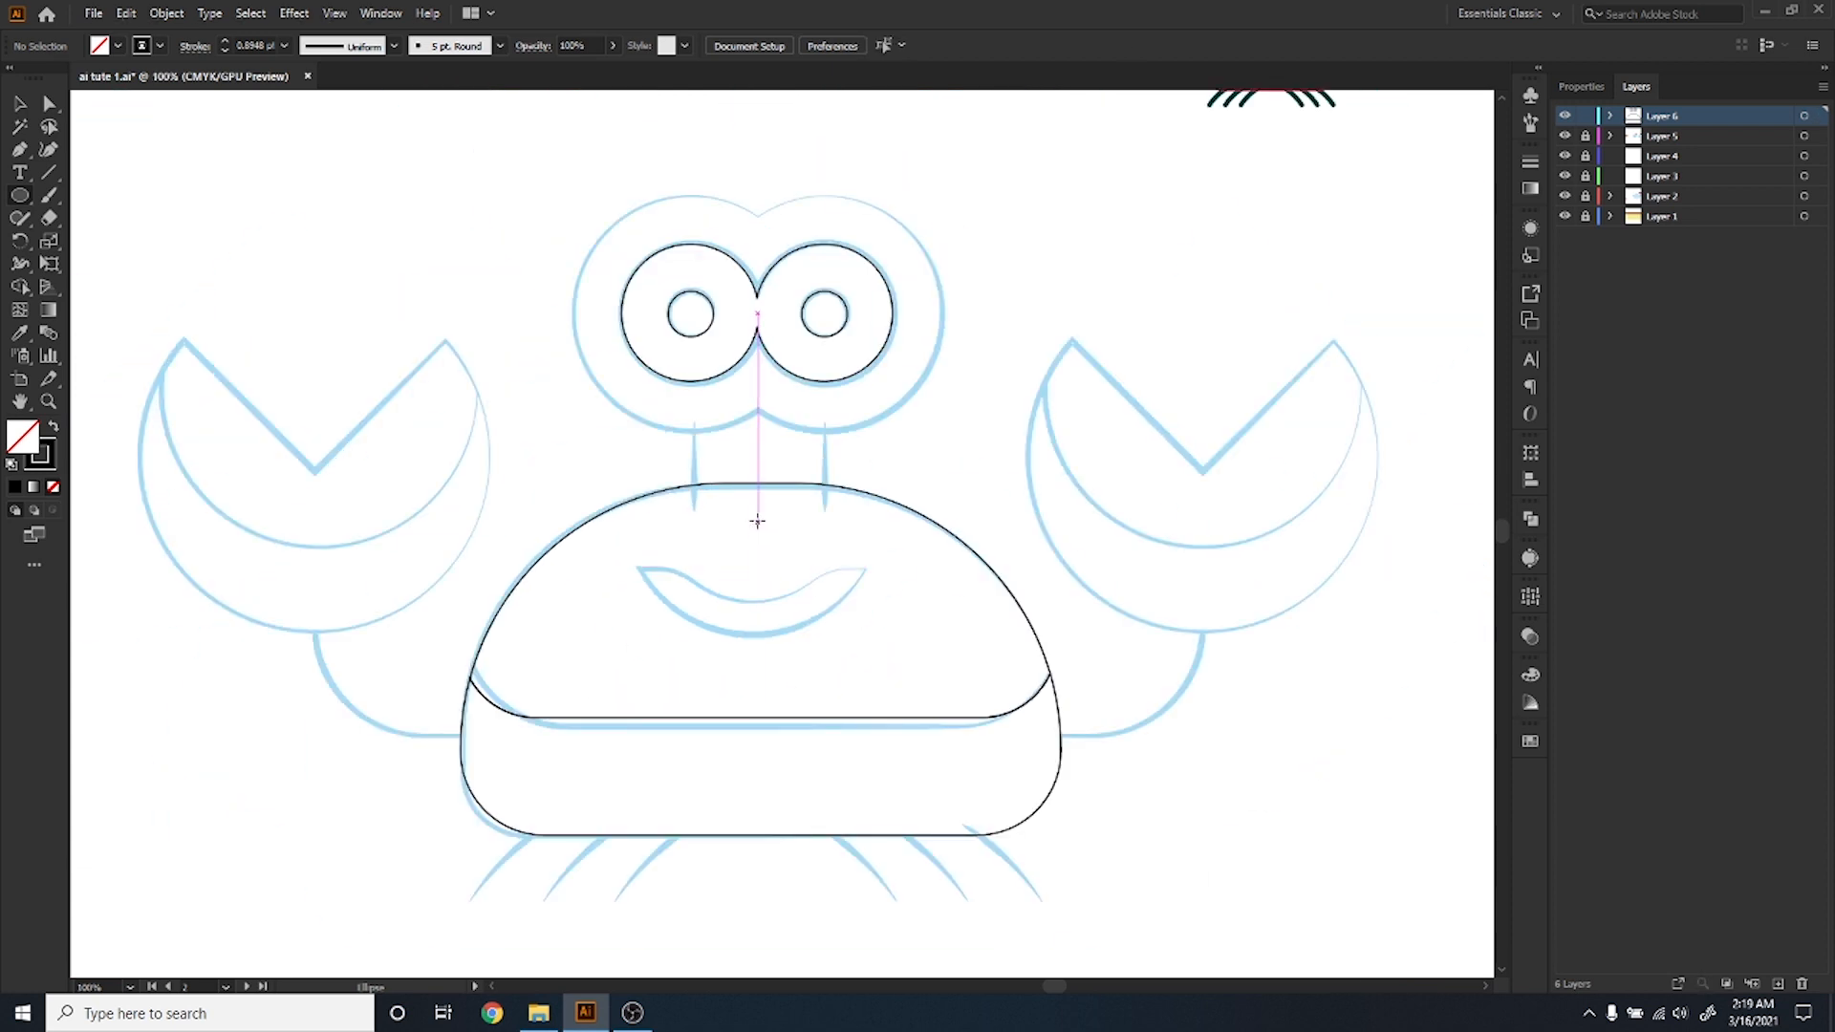
{"action": "left_click_drag", "start_coordinate": [745, 510], "coordinate": [880, 631]}
{"action": "key", "text": "alt+space"}
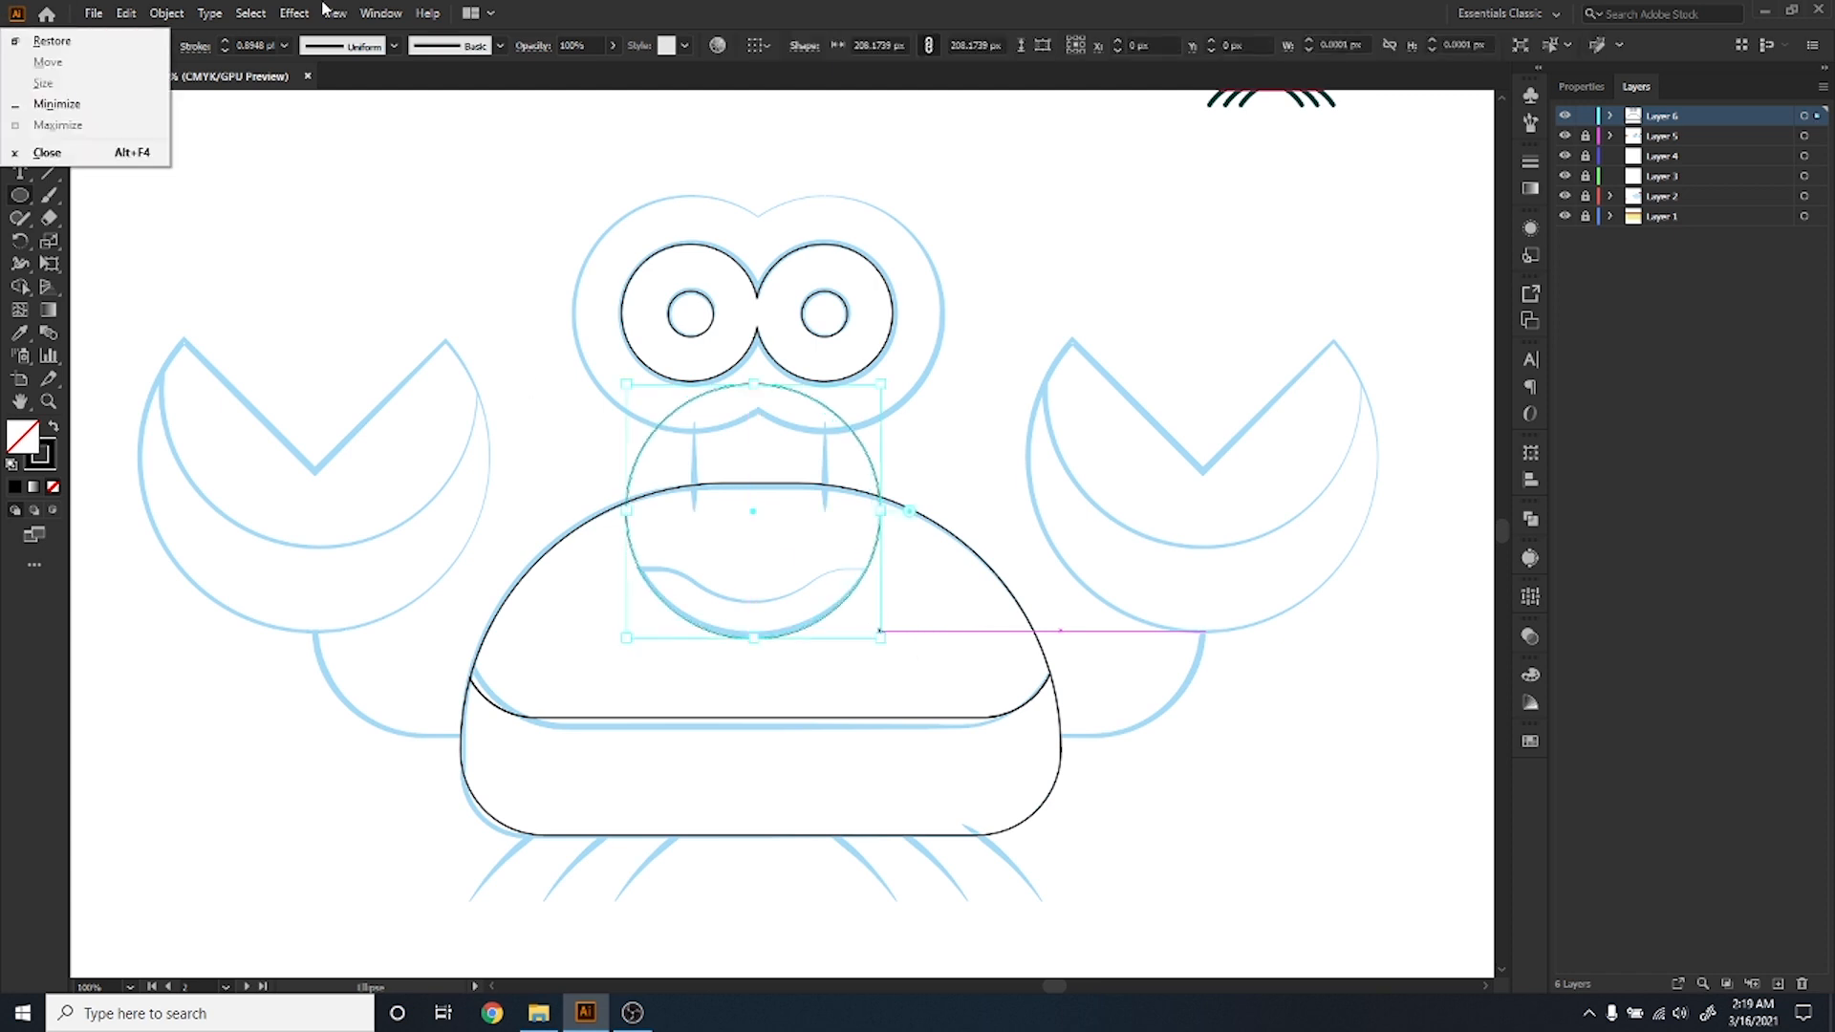
{"action": "left_click", "coordinate": [562, 14]}
Create a smaller concentric copy of the smile circle whose lower arc follows the upper curve of the sketched smile.
{"action": "key", "text": "a"}
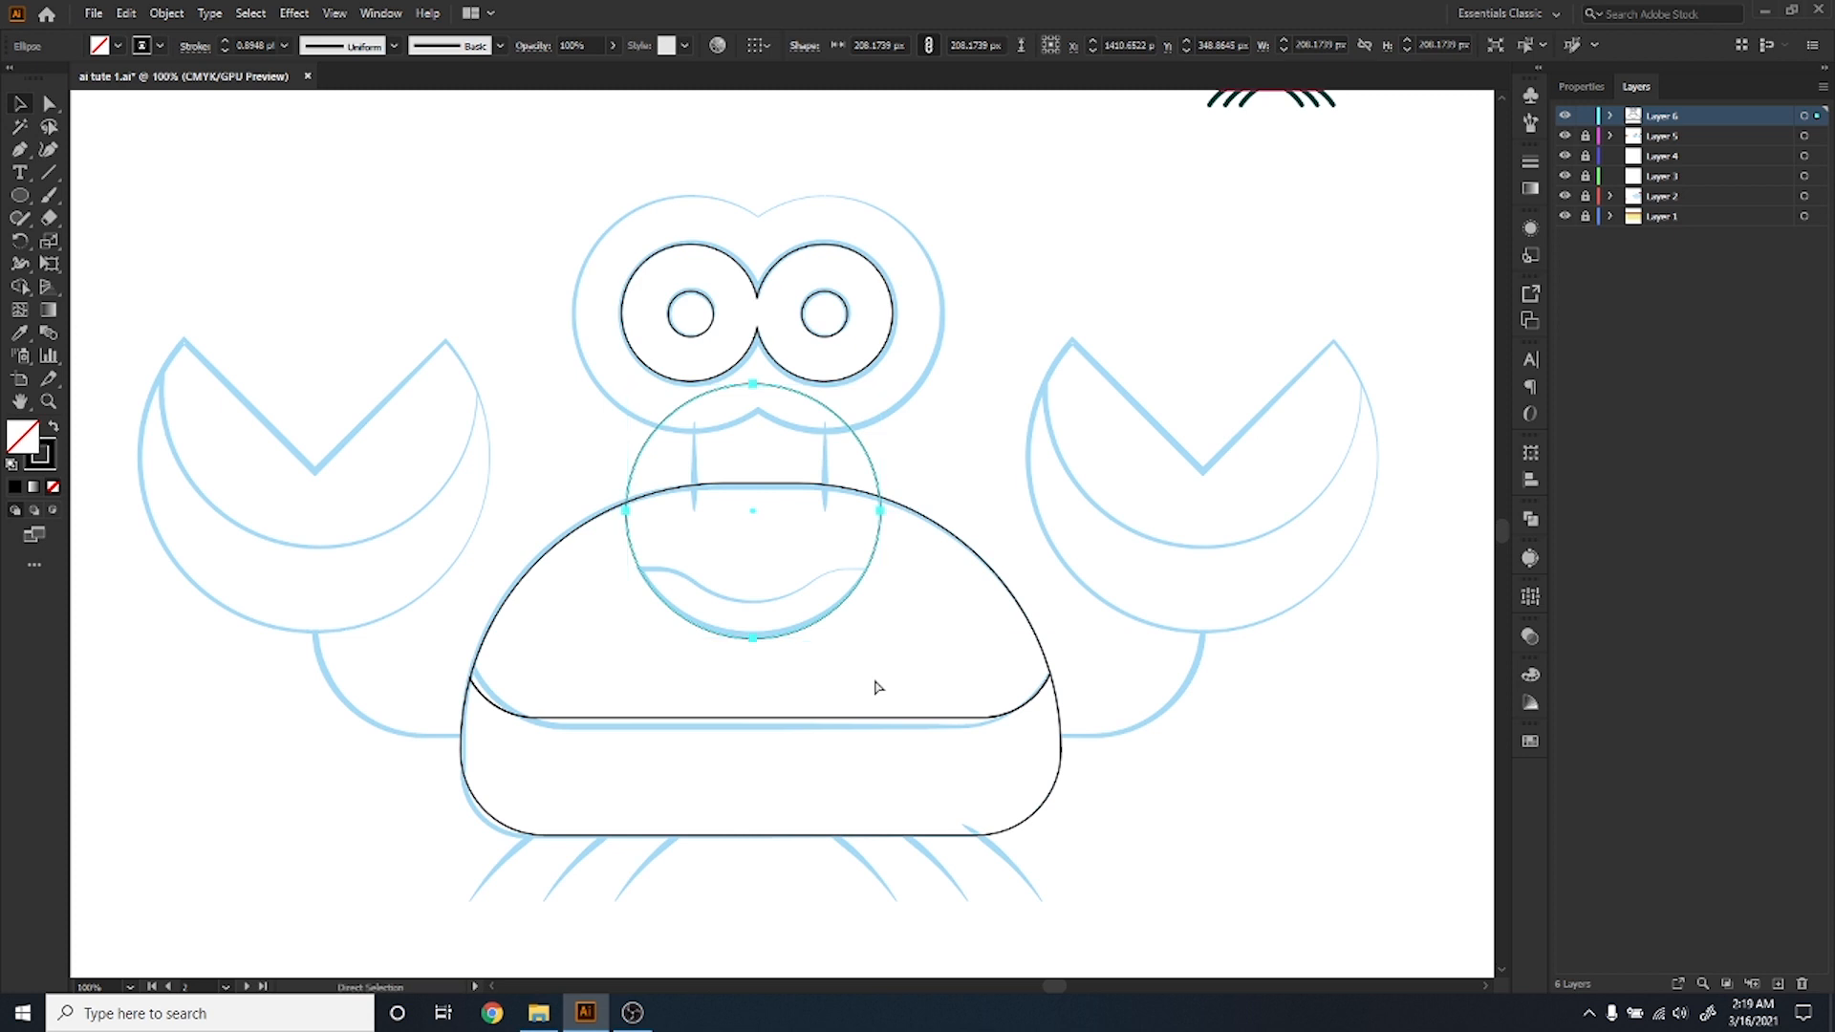
{"action": "key", "text": "v"}
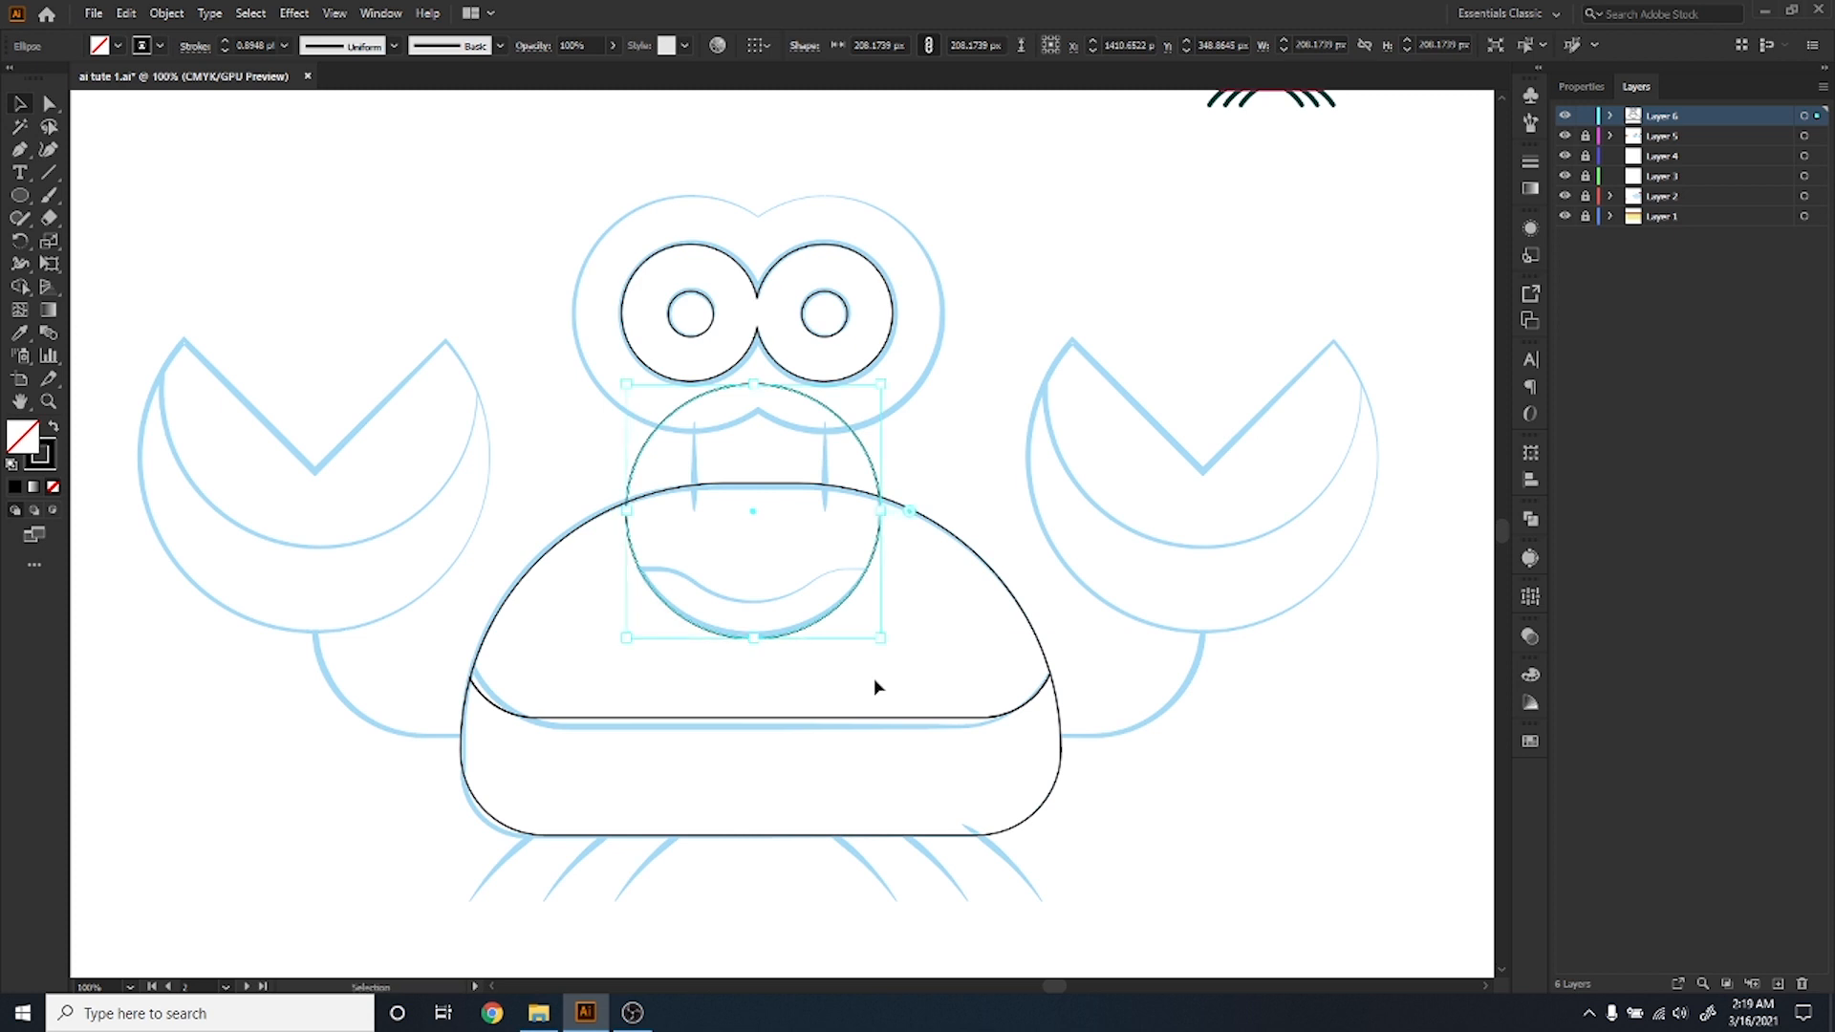
{"action": "left_click_drag", "start_coordinate": [884, 643], "coordinate": [844, 627]}
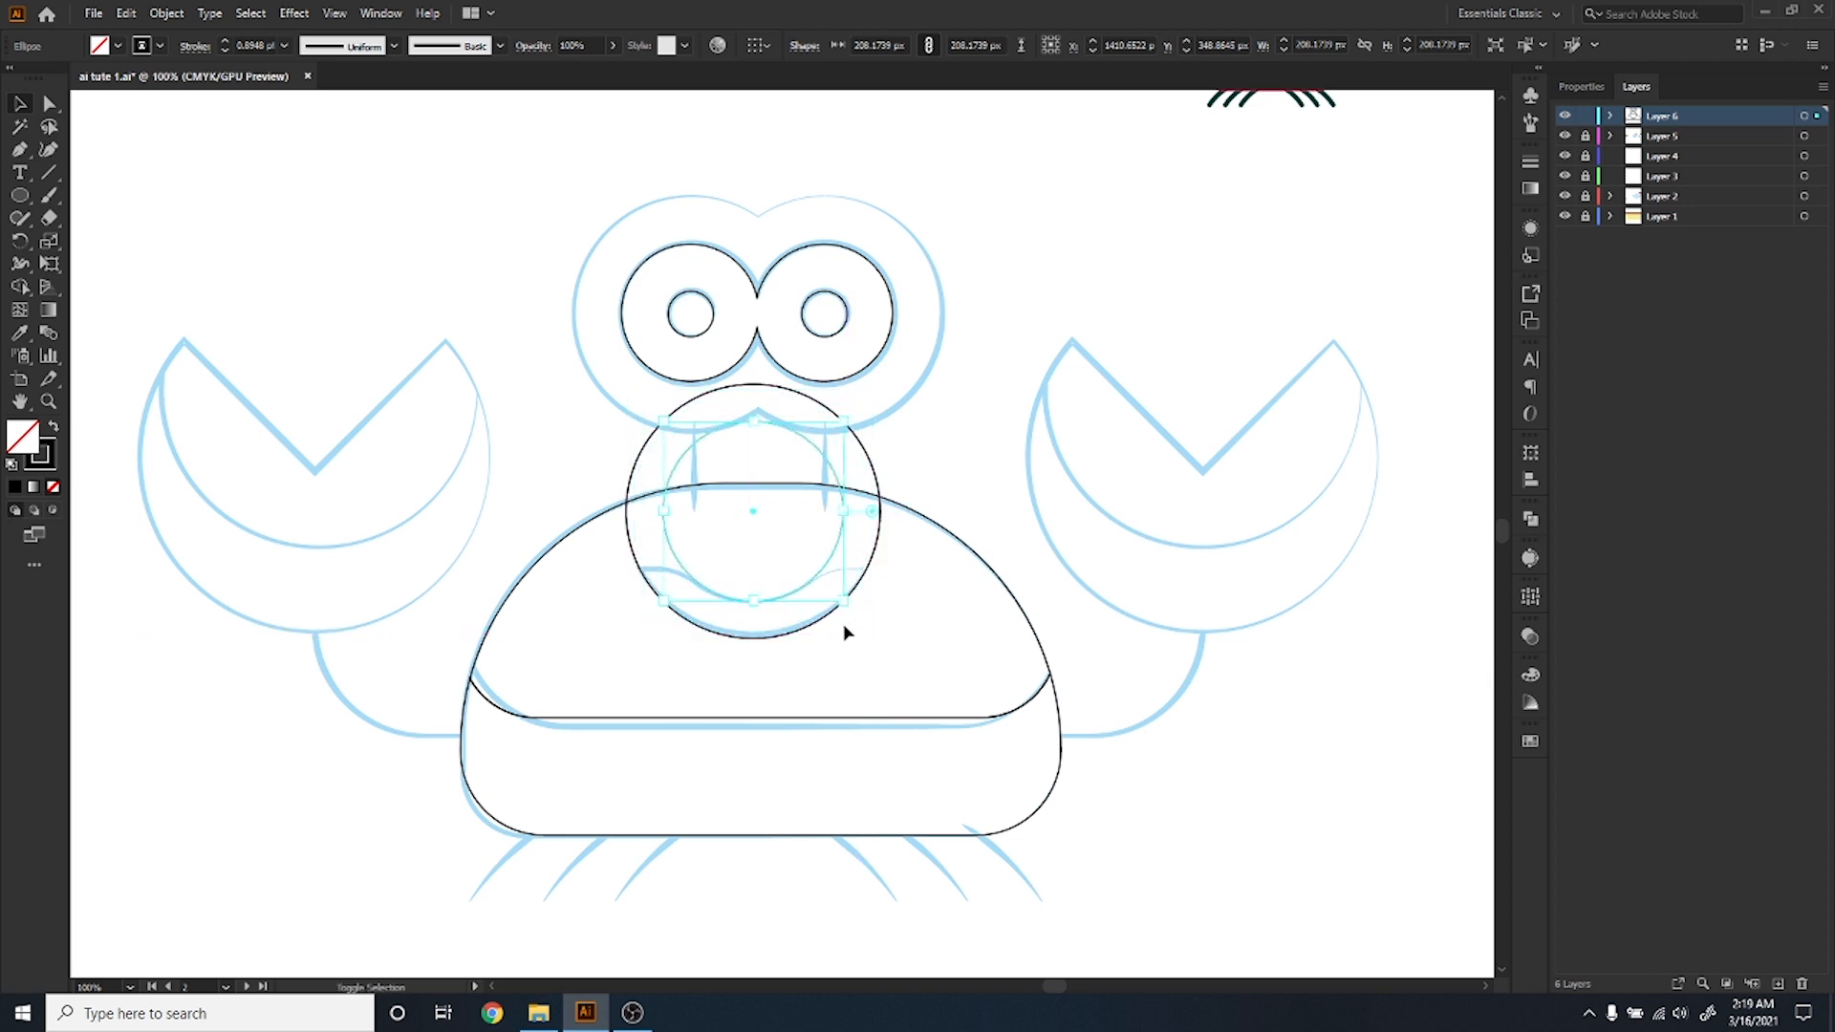
{"action": "left_click", "coordinate": [851, 700]}
{"action": "scroll", "coordinate": [697, 492], "scroll_direction": "up", "scroll_amount": 1}
{"action": "scroll", "coordinate": [779, 612], "scroll_direction": "up", "scroll_amount": 2}
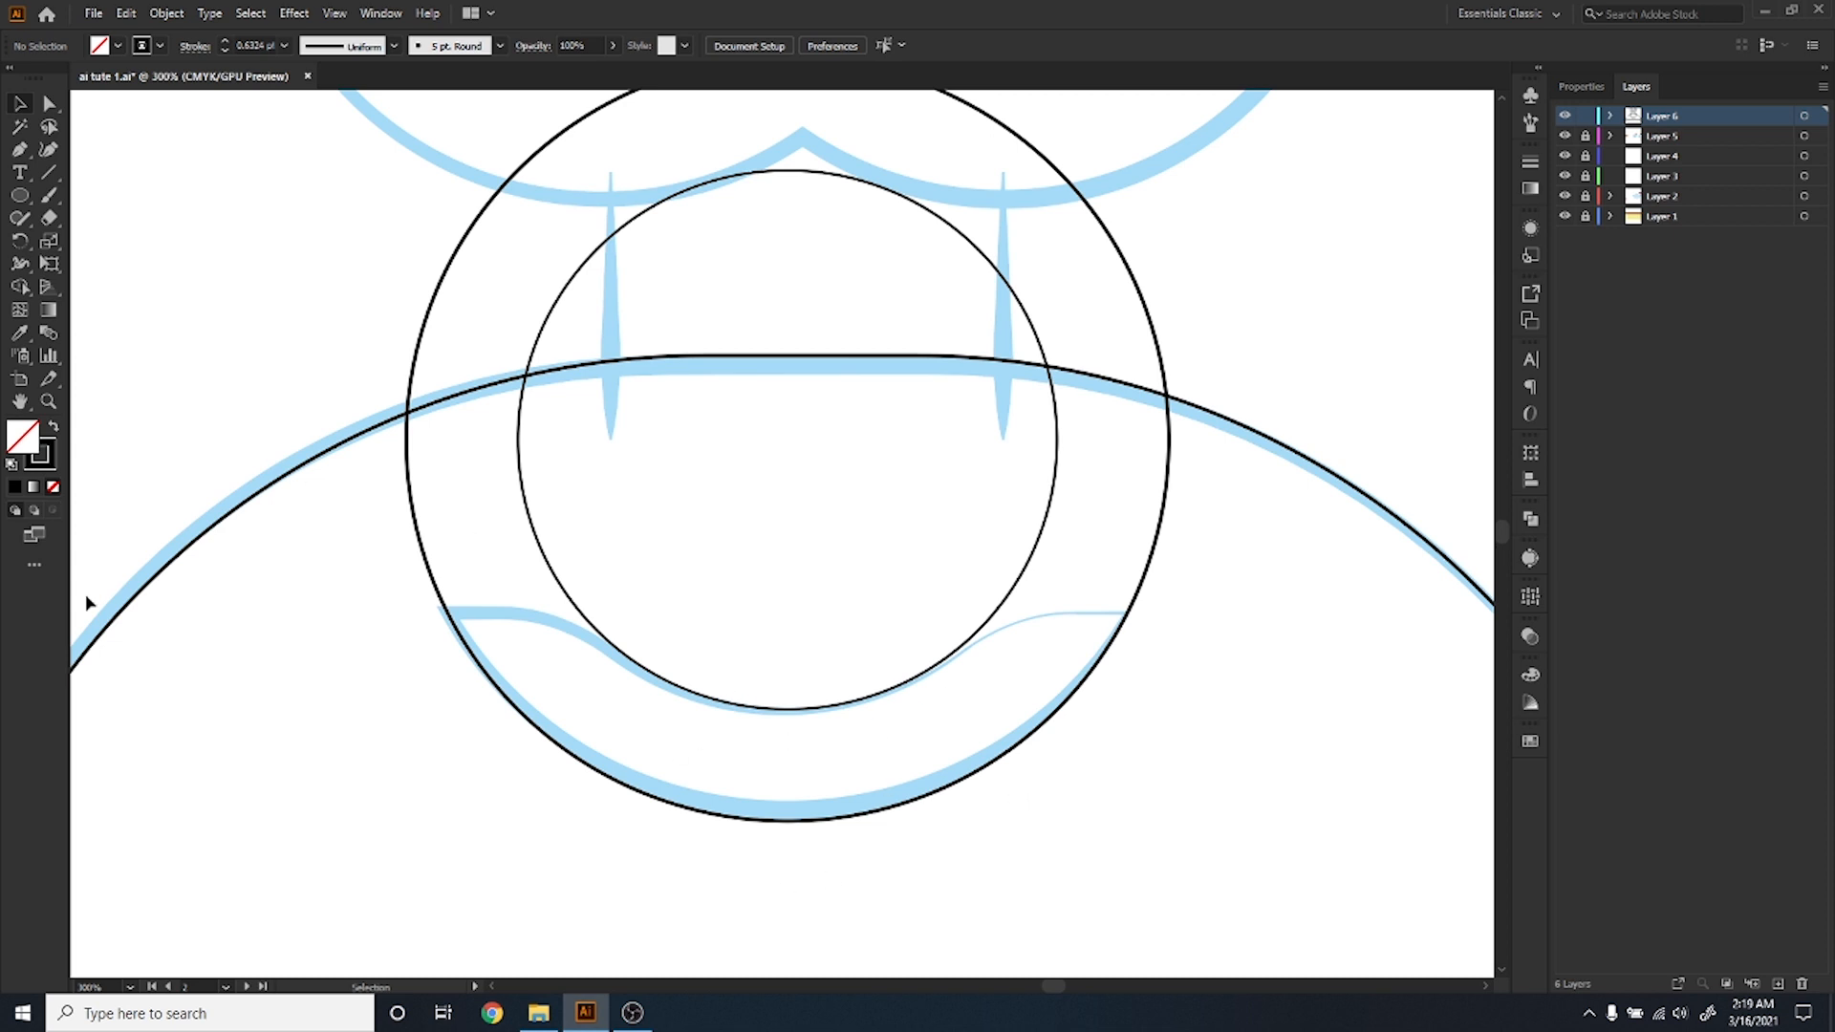
{"action": "left_click", "coordinate": [20, 197]}
{"action": "left_click_drag", "start_coordinate": [532, 529], "coordinate": [418, 655]}
{"action": "key", "text": "ctrl+z"}
{"action": "left_click", "coordinate": [717, 698]}
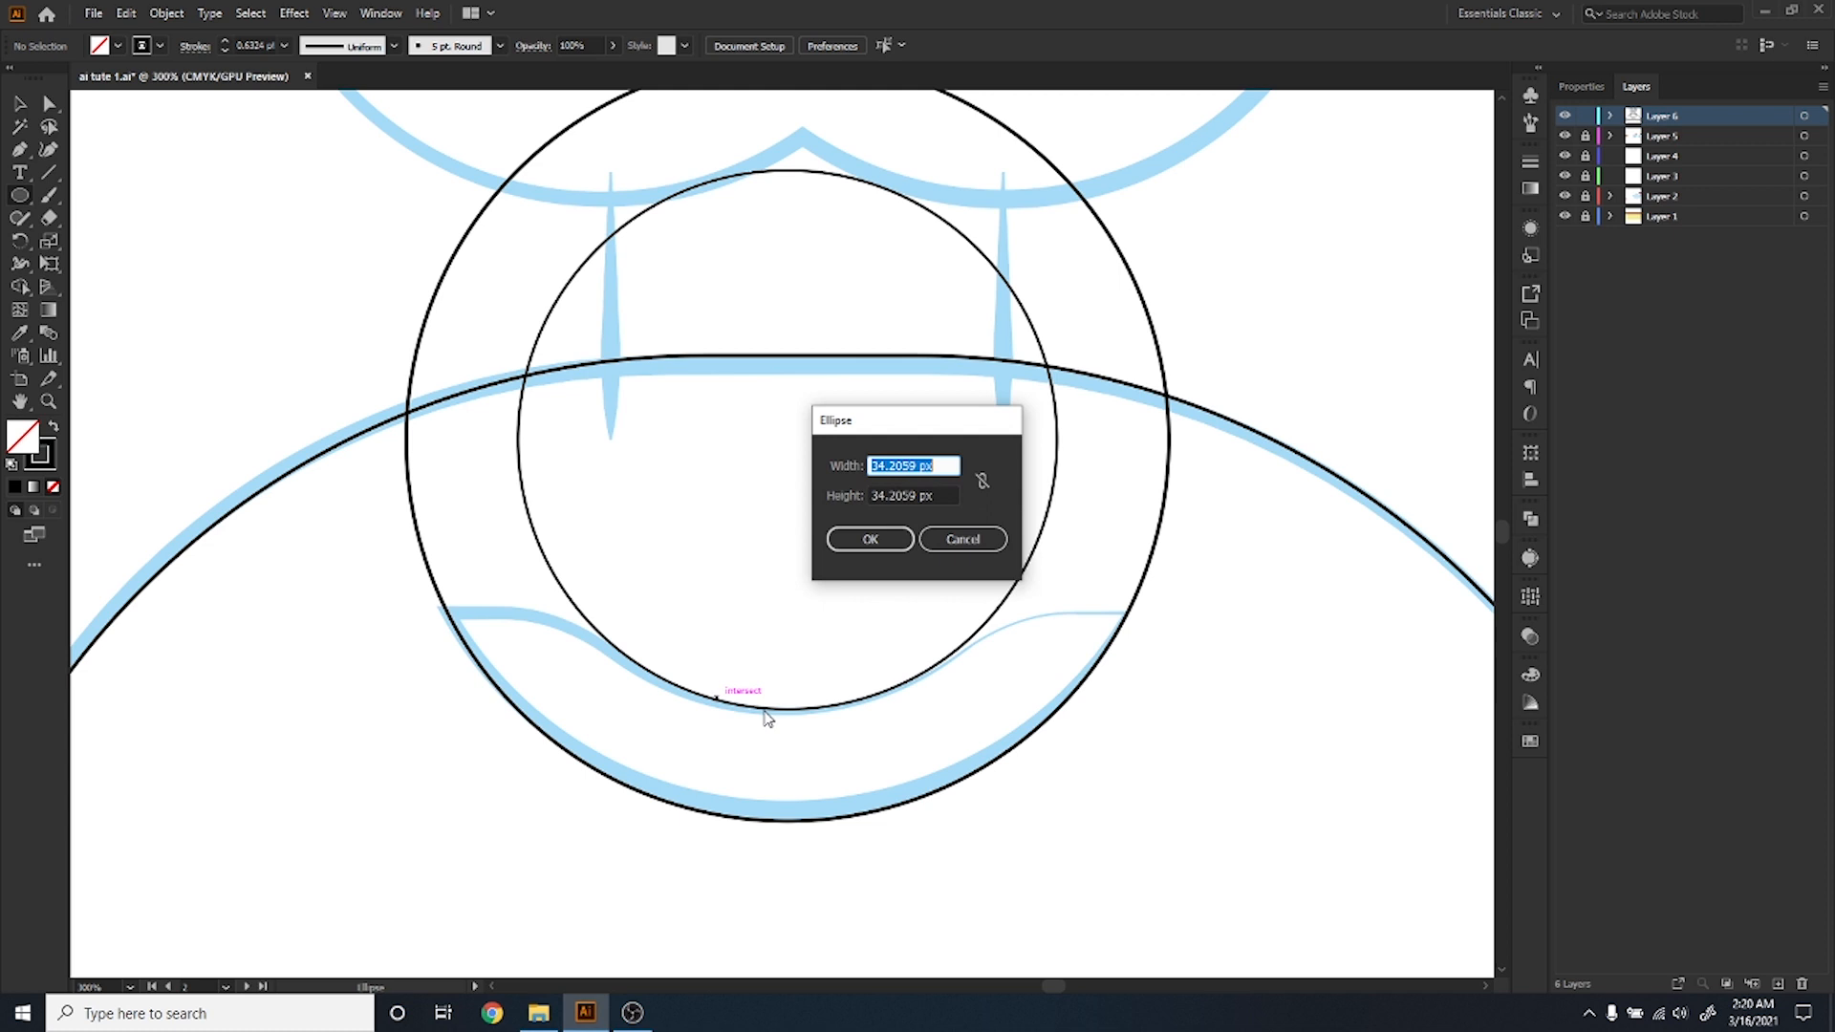
{"action": "left_click", "coordinate": [966, 539]}
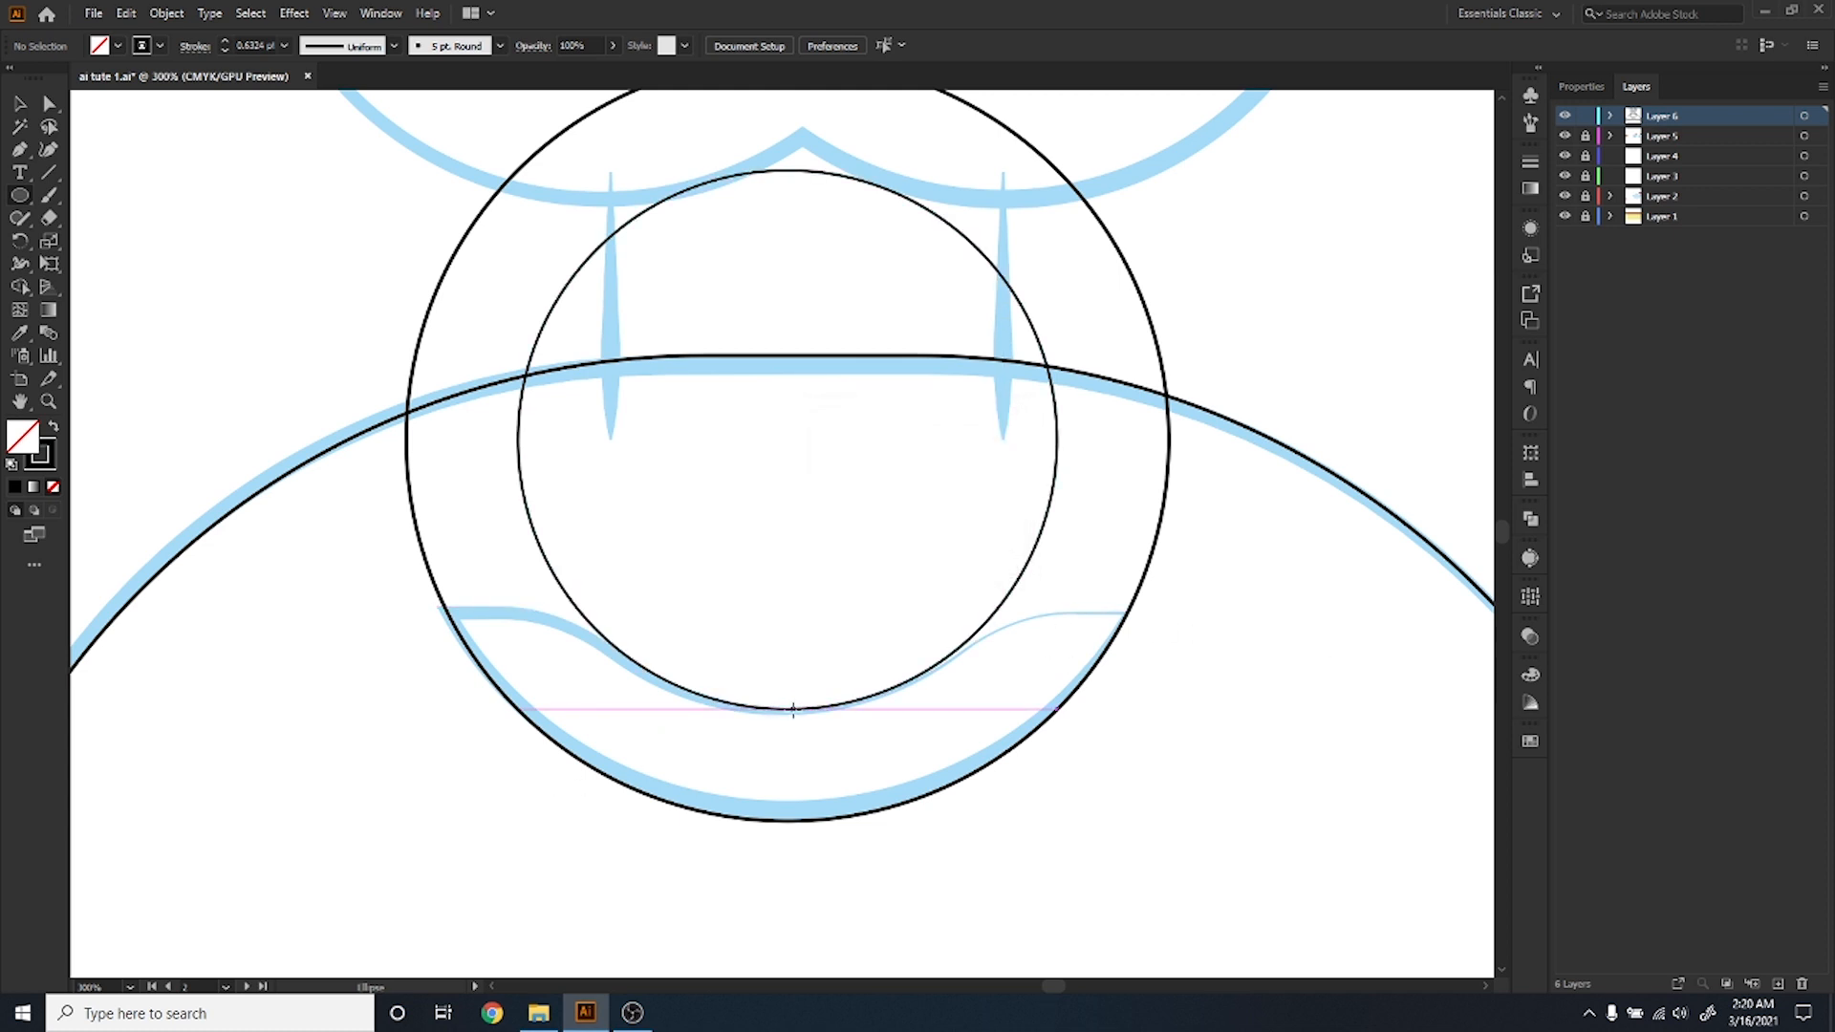
Draw a small circle between the lower arcs of the two smile circles and, in Outline view, enlarge it to about 30 px across.
{"action": "left_click_drag", "start_coordinate": [798, 766], "coordinate": [801, 819]}
{"action": "scroll", "coordinate": [799, 822], "scroll_direction": "up", "scroll_amount": 4}
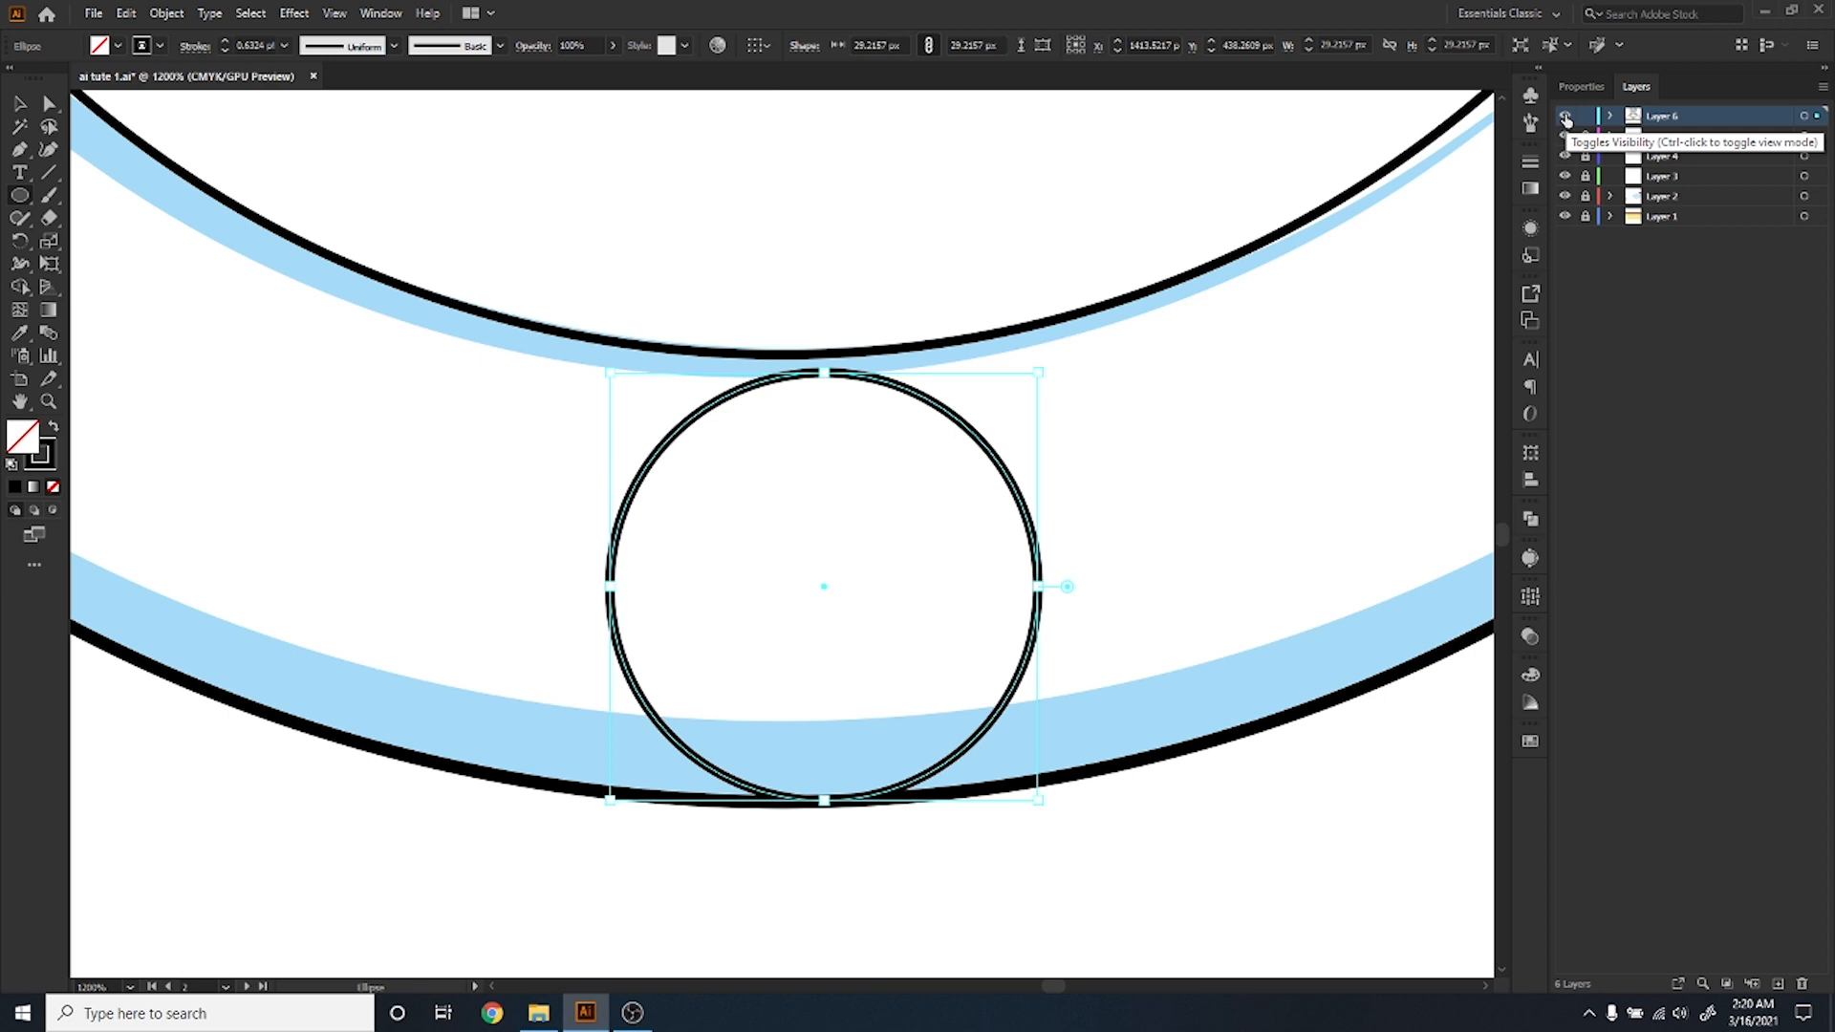
{"action": "key", "text": "ctrl+y"}
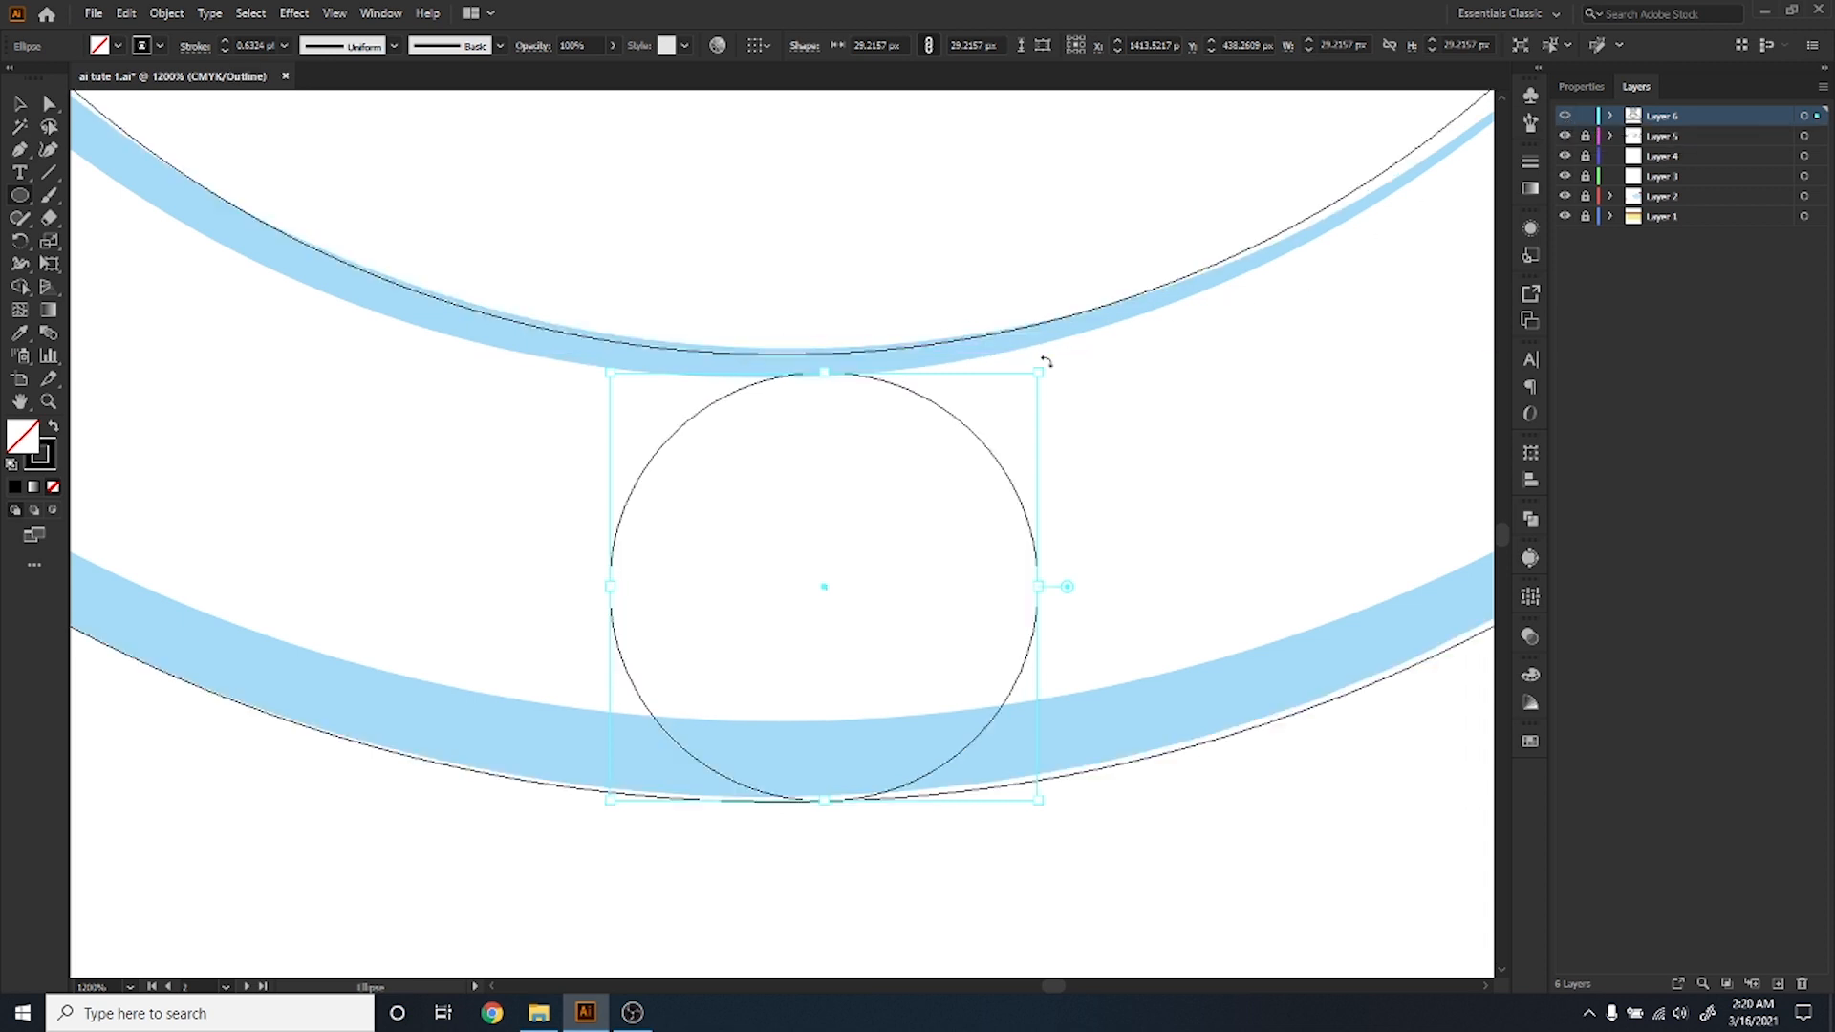
{"action": "left_click_drag", "start_coordinate": [1038, 372], "coordinate": [1055, 356]}
Inspect in Outline view where the small circle meets both smile arcs, then return to Preview view.
{"action": "scroll", "coordinate": [790, 376], "scroll_direction": "up", "scroll_amount": 3}
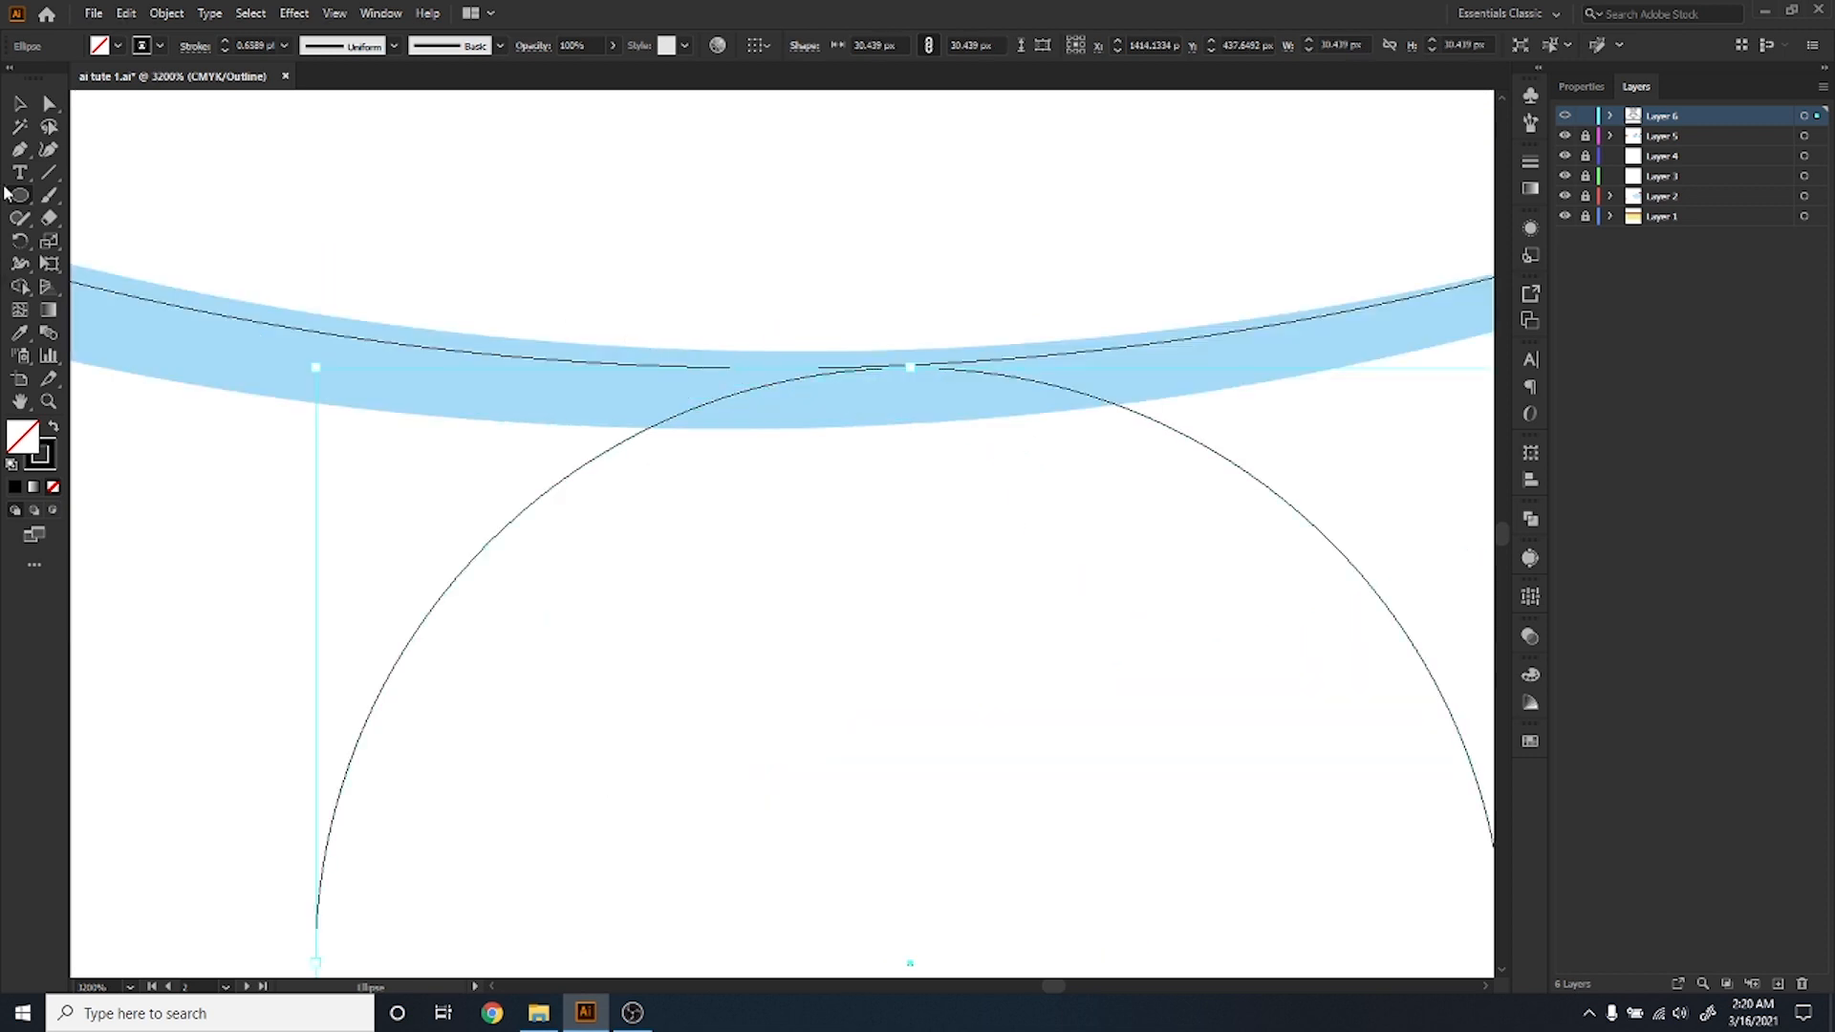
{"action": "key", "text": "v"}
{"action": "scroll", "coordinate": [914, 365], "scroll_direction": "up", "scroll_amount": 2}
{"action": "scroll", "coordinate": [914, 364], "scroll_direction": "up", "scroll_amount": 1}
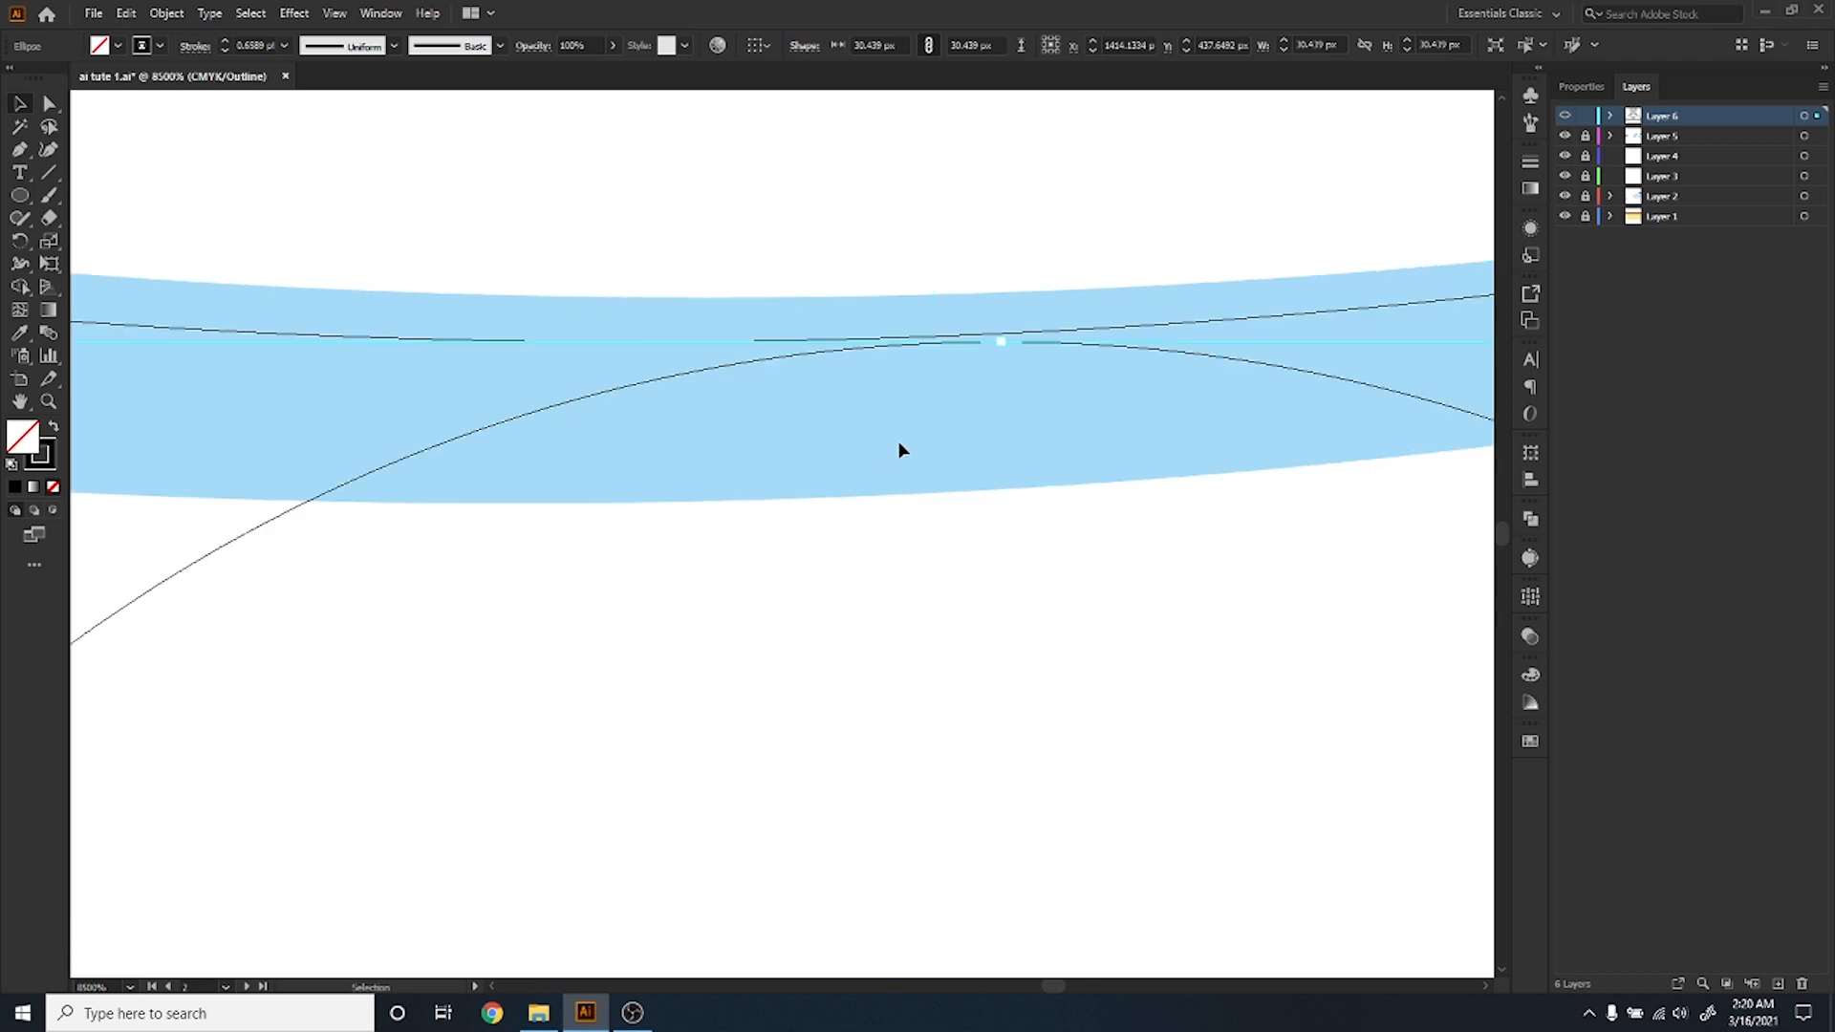
{"action": "scroll", "coordinate": [899, 449], "scroll_direction": "down", "scroll_amount": 2}
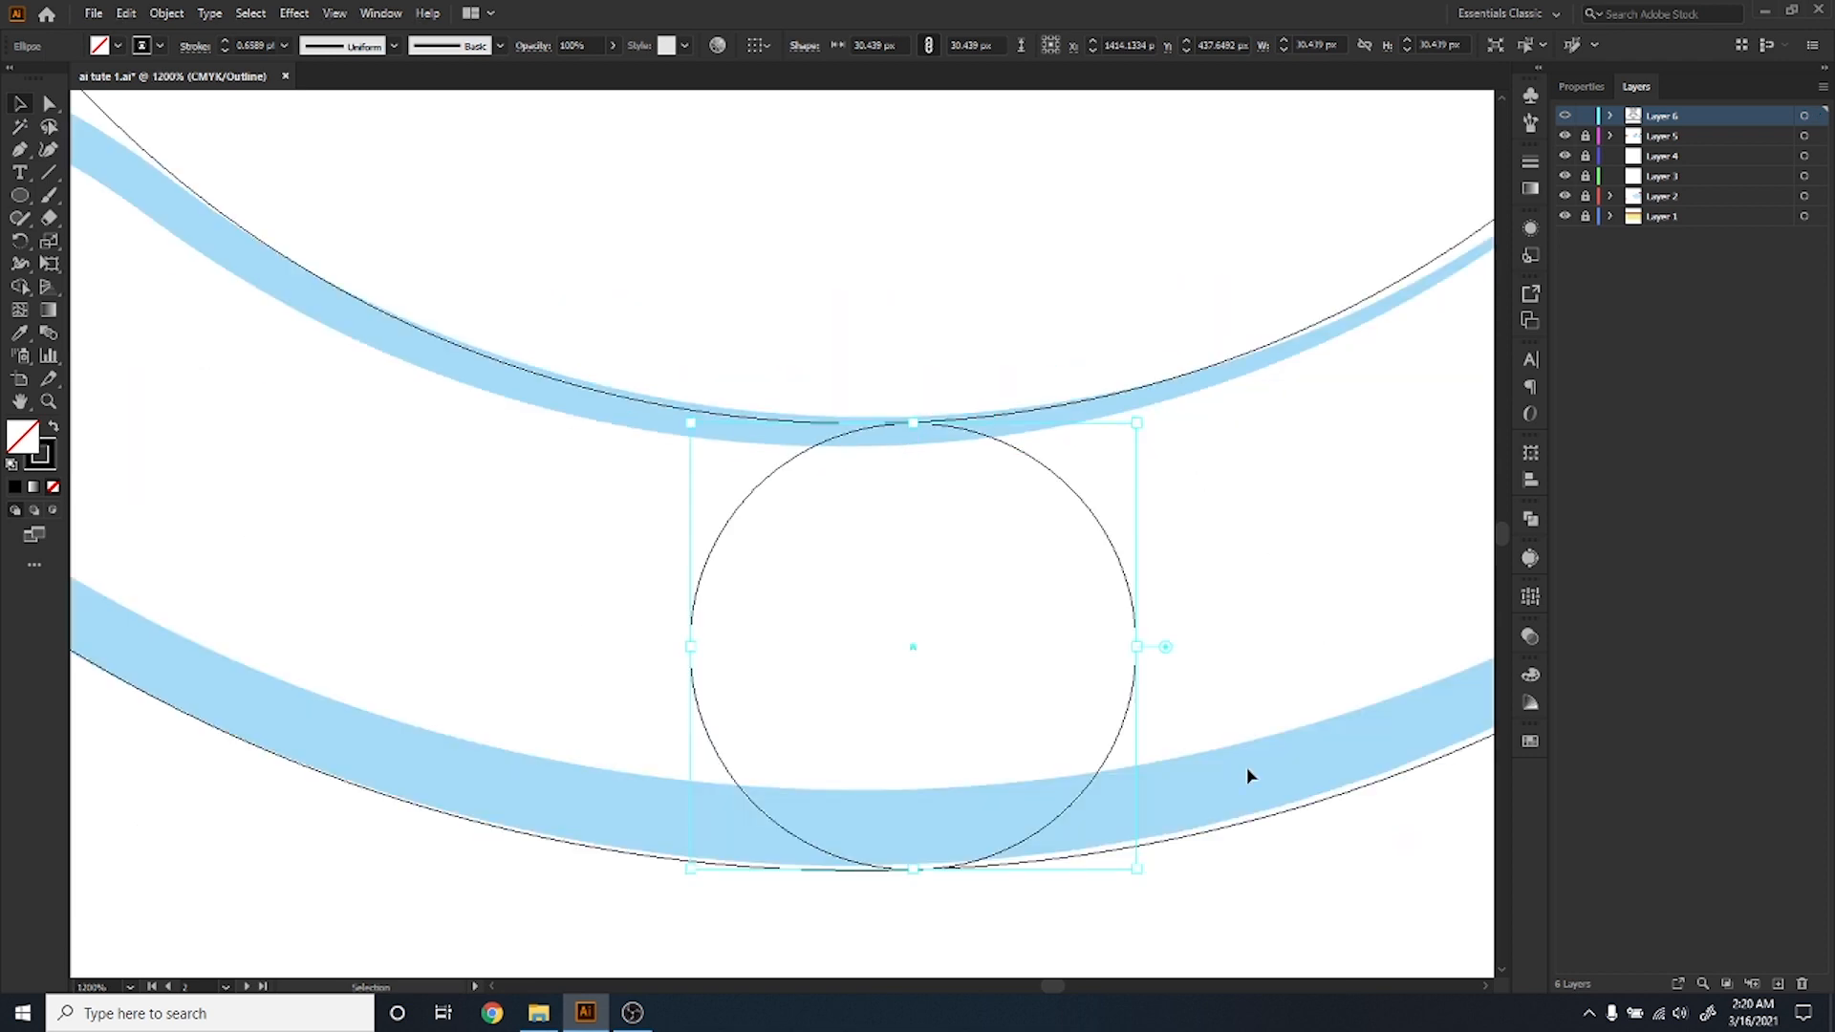
{"action": "left_click", "coordinate": [1246, 767]}
{"action": "left_click_drag", "start_coordinate": [1246, 766], "coordinate": [1169, 688]}
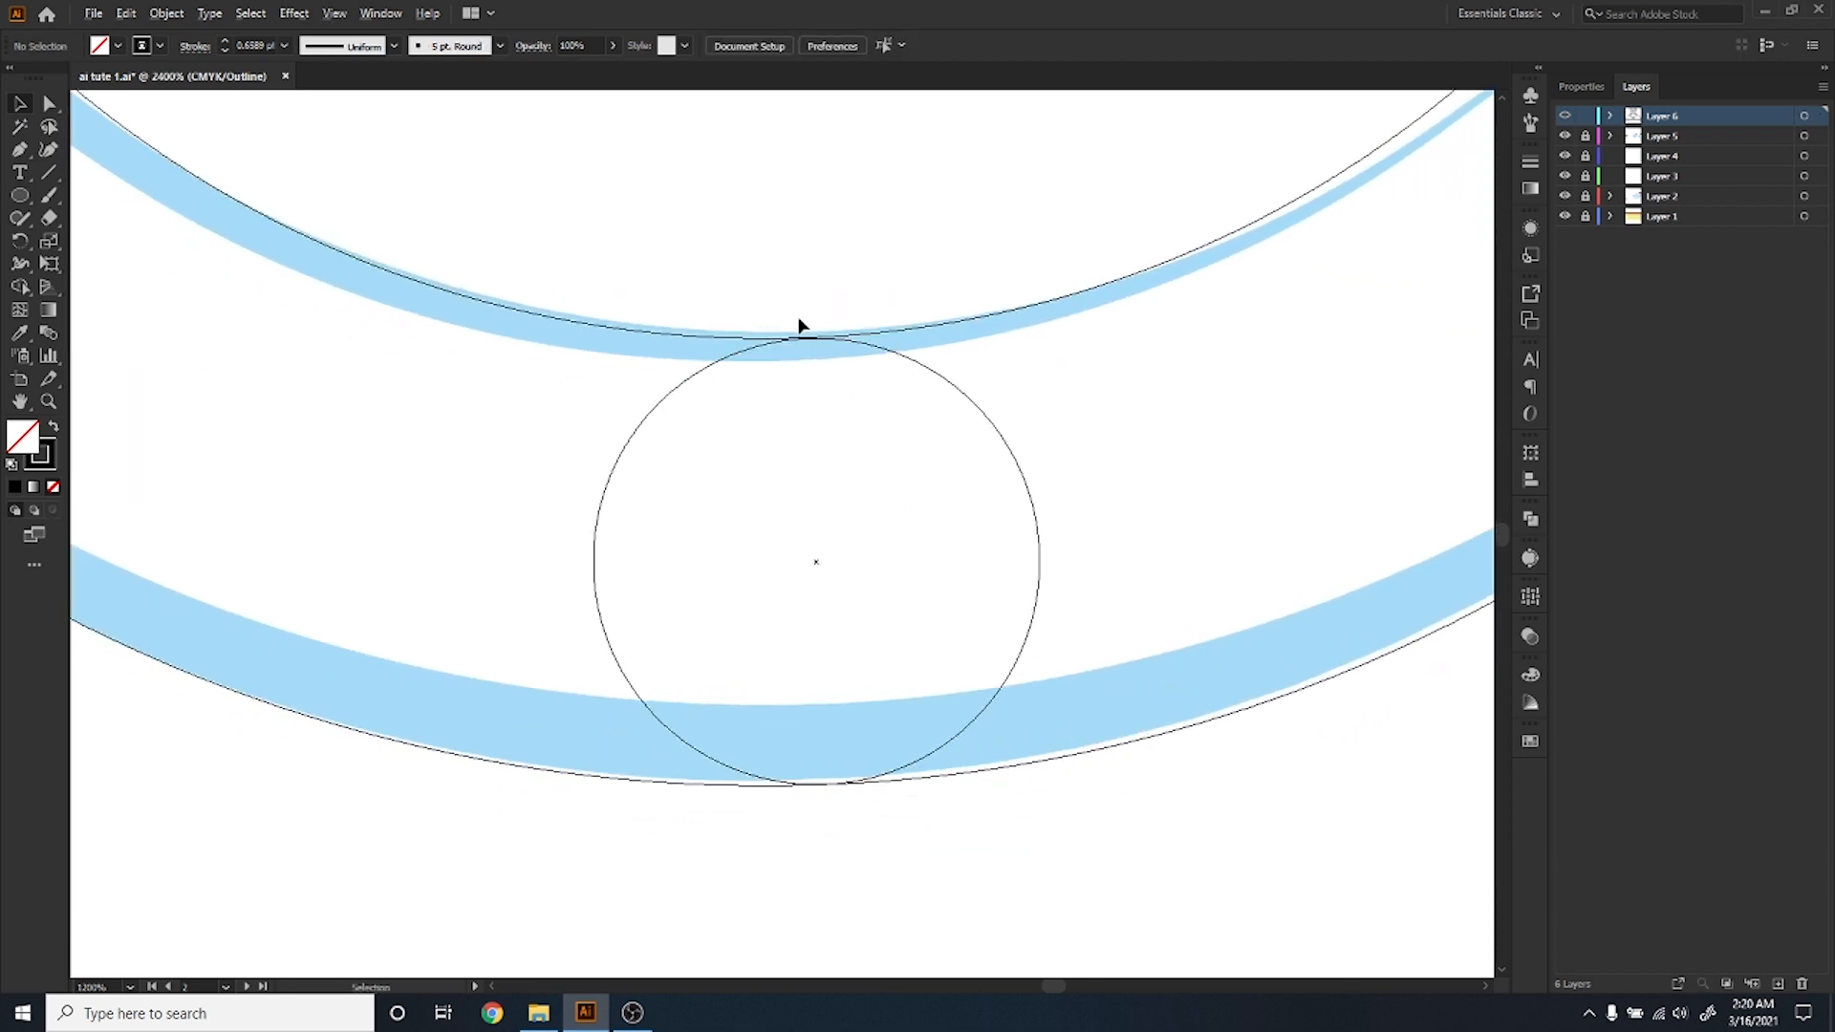
{"action": "scroll", "coordinate": [799, 326], "scroll_direction": "up", "scroll_amount": 2}
{"action": "scroll", "coordinate": [787, 384], "scroll_direction": "down", "scroll_amount": 5}
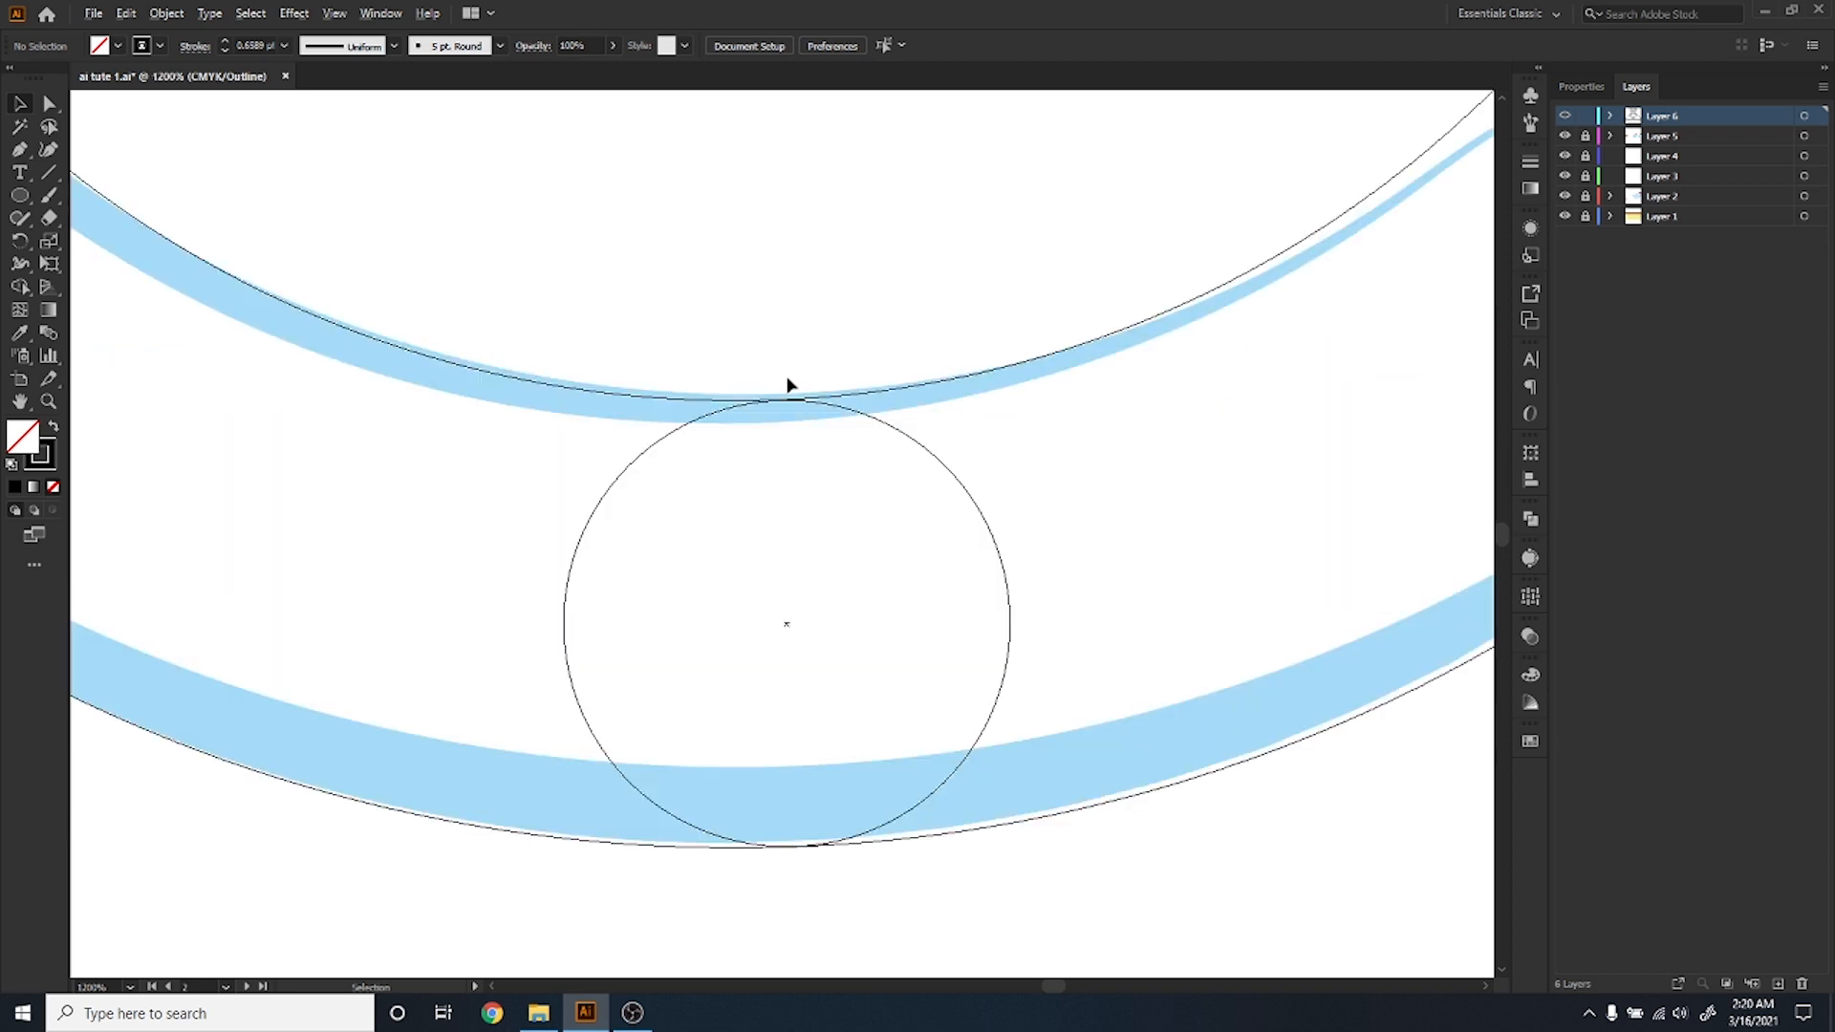
{"action": "key", "text": "a"}
{"action": "key", "text": "v"}
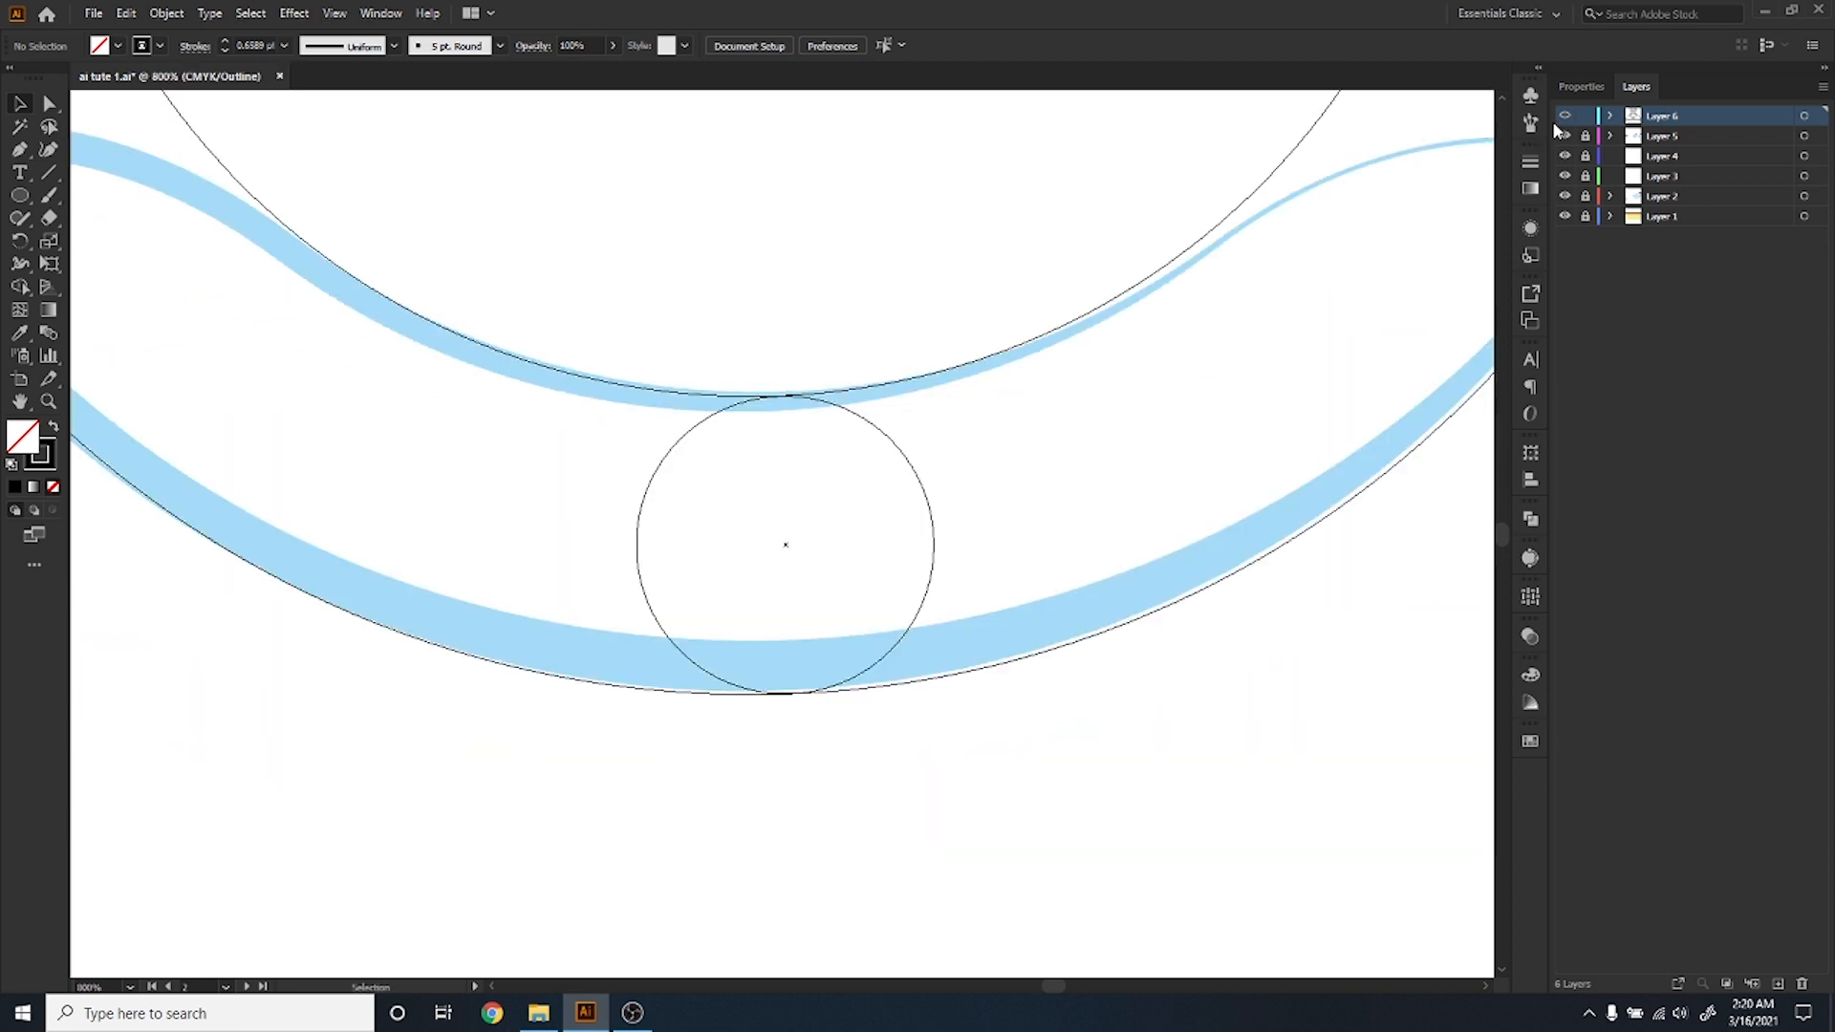
{"action": "key", "text": "ctrl+y"}
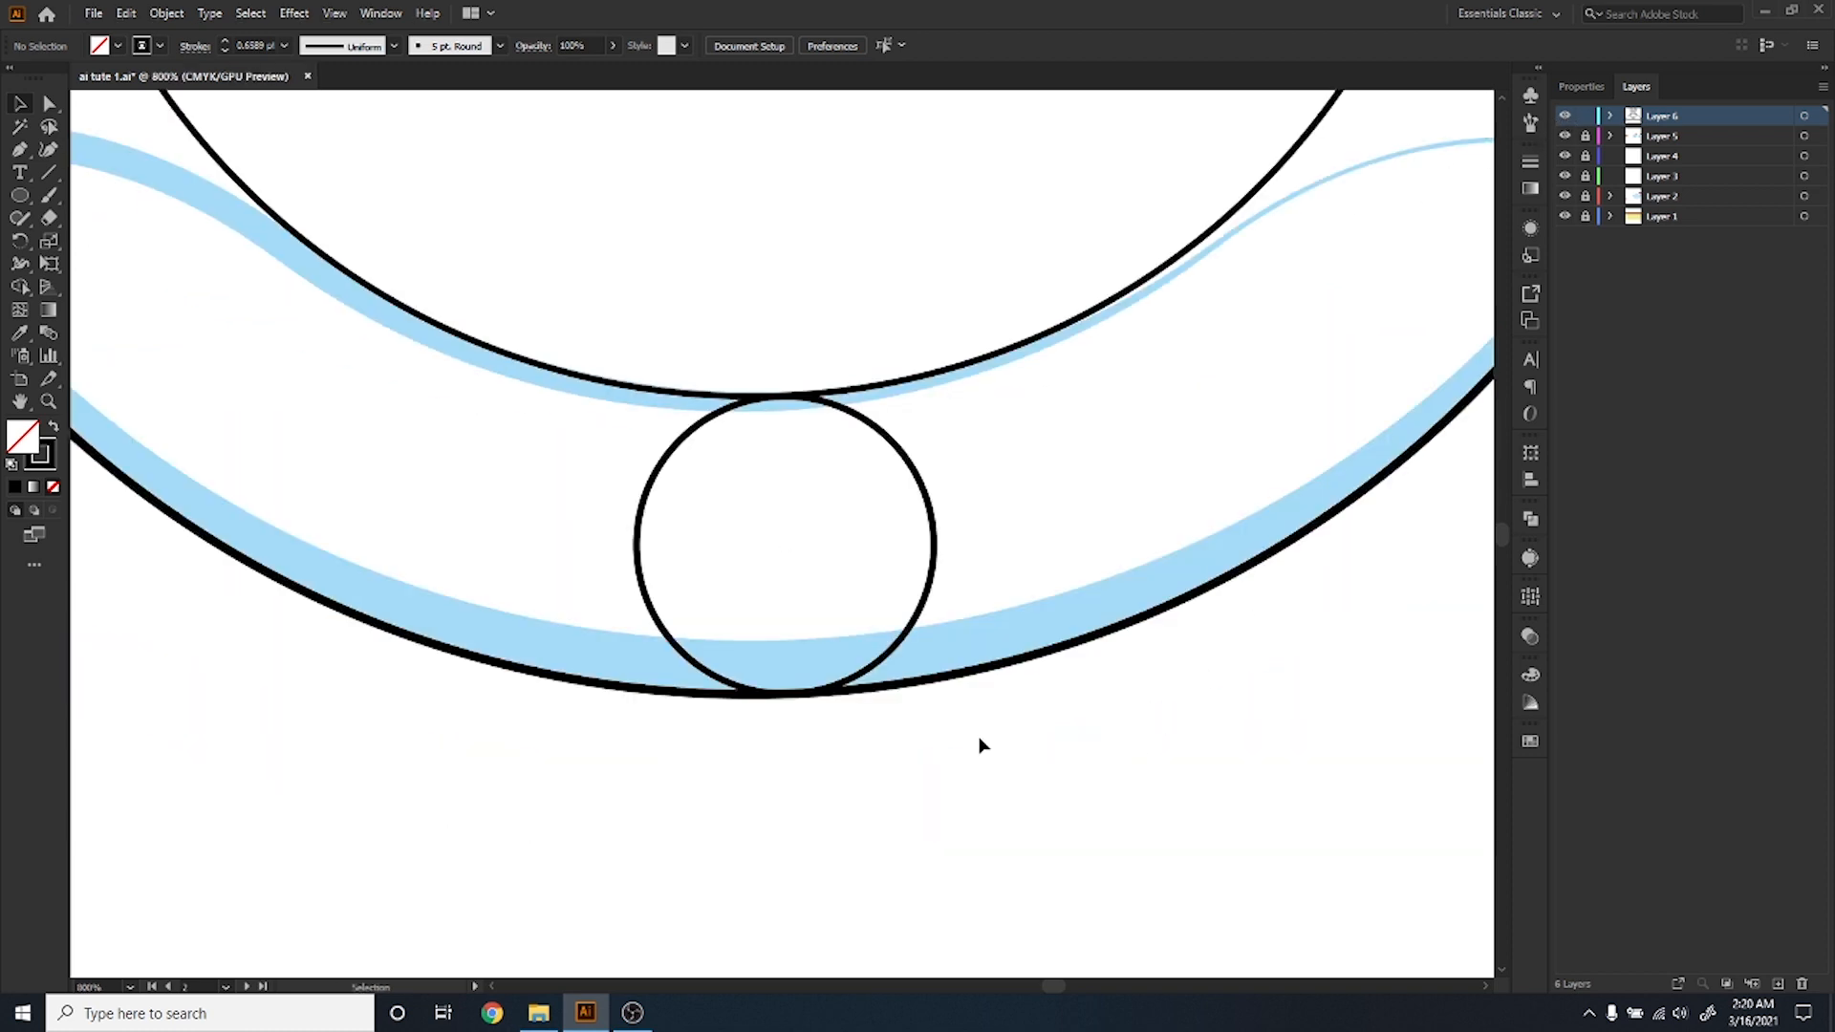
Select the three smile circles and examine with Shape Builder which regions they form around the small circle's upper contact point.
{"action": "left_click_drag", "start_coordinate": [975, 741], "coordinate": [710, 290]}
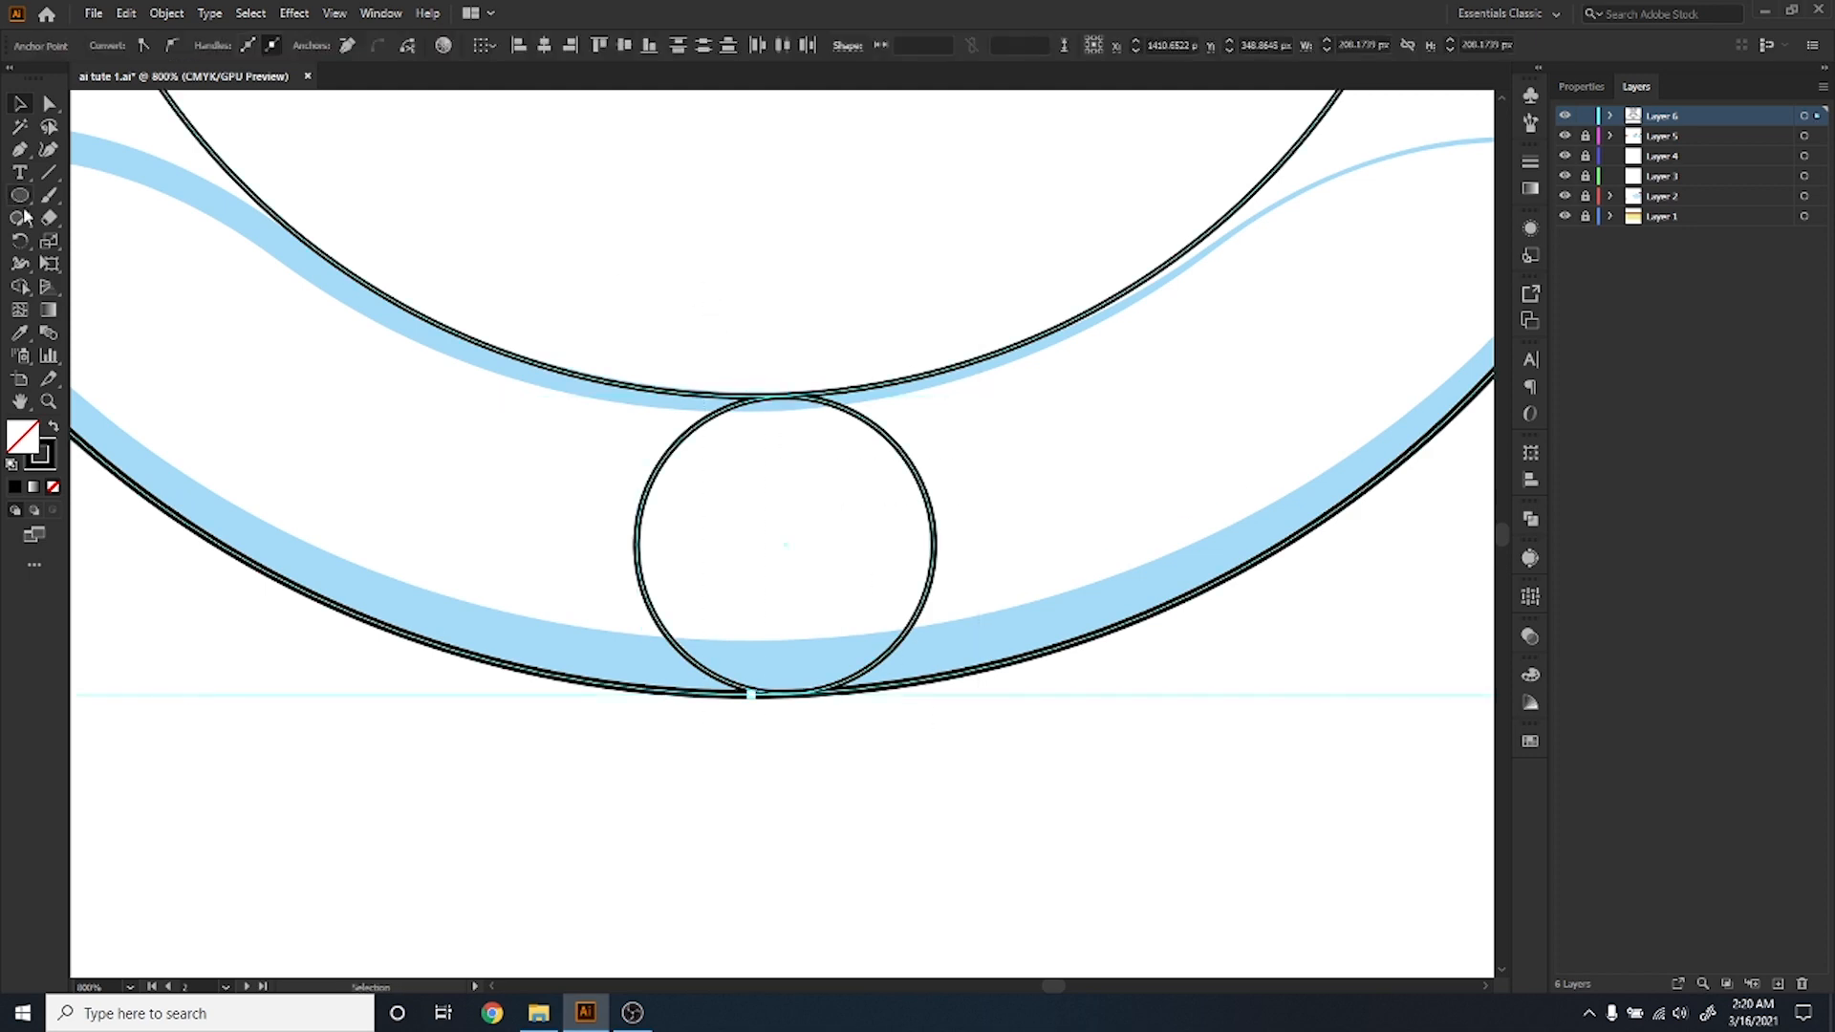
{"action": "left_click", "coordinate": [20, 286]}
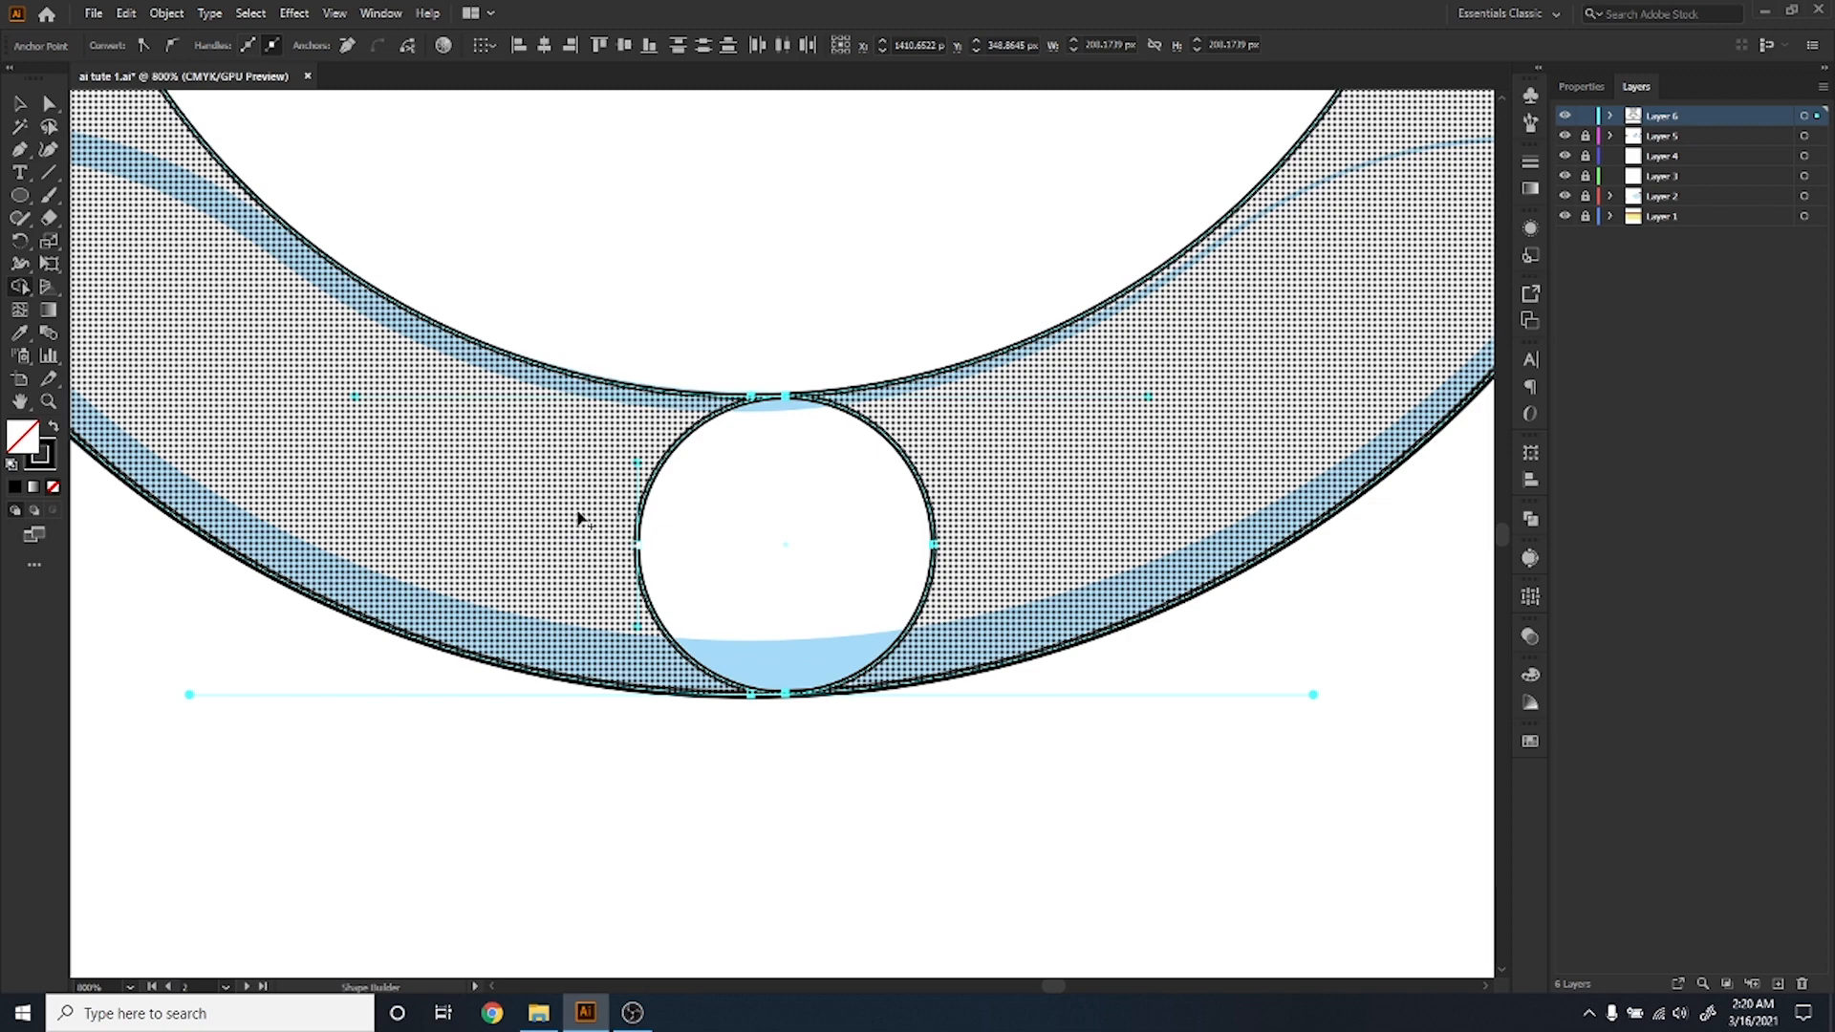
{"action": "scroll", "coordinate": [784, 402], "scroll_direction": "up", "scroll_amount": 3}
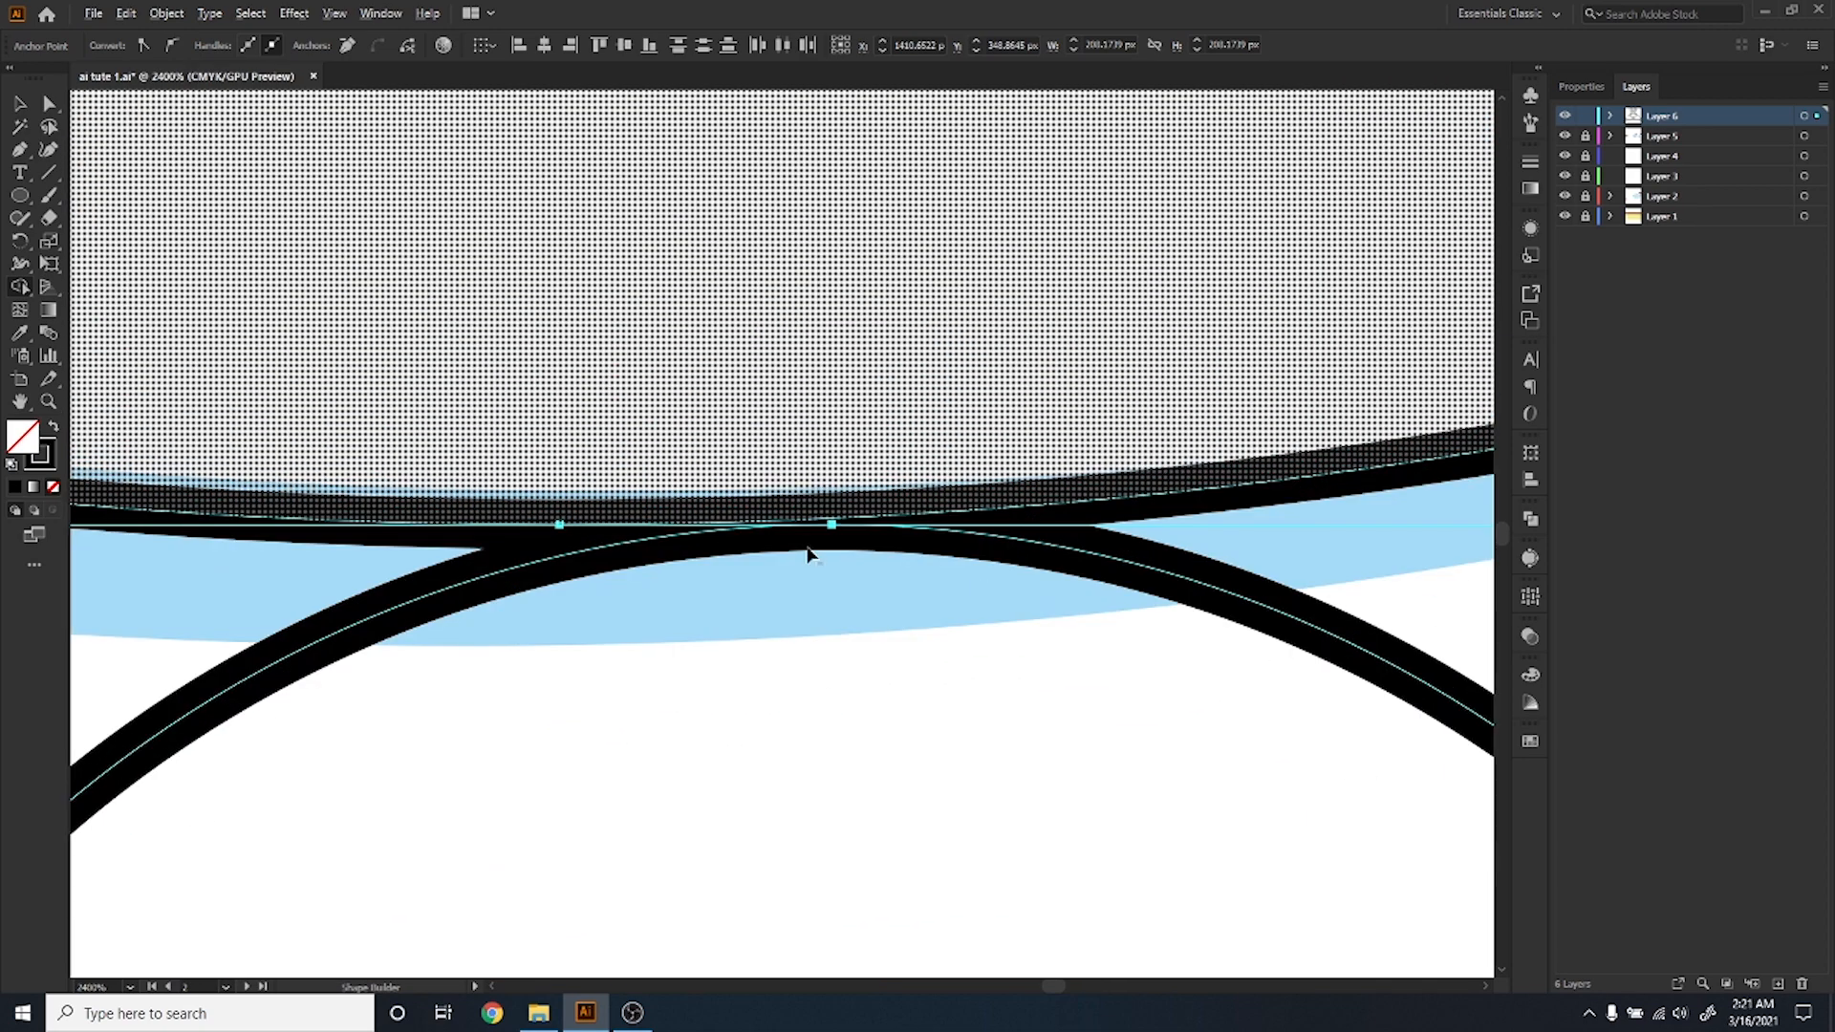
{"action": "scroll", "coordinate": [807, 554], "scroll_direction": "up", "scroll_amount": 4}
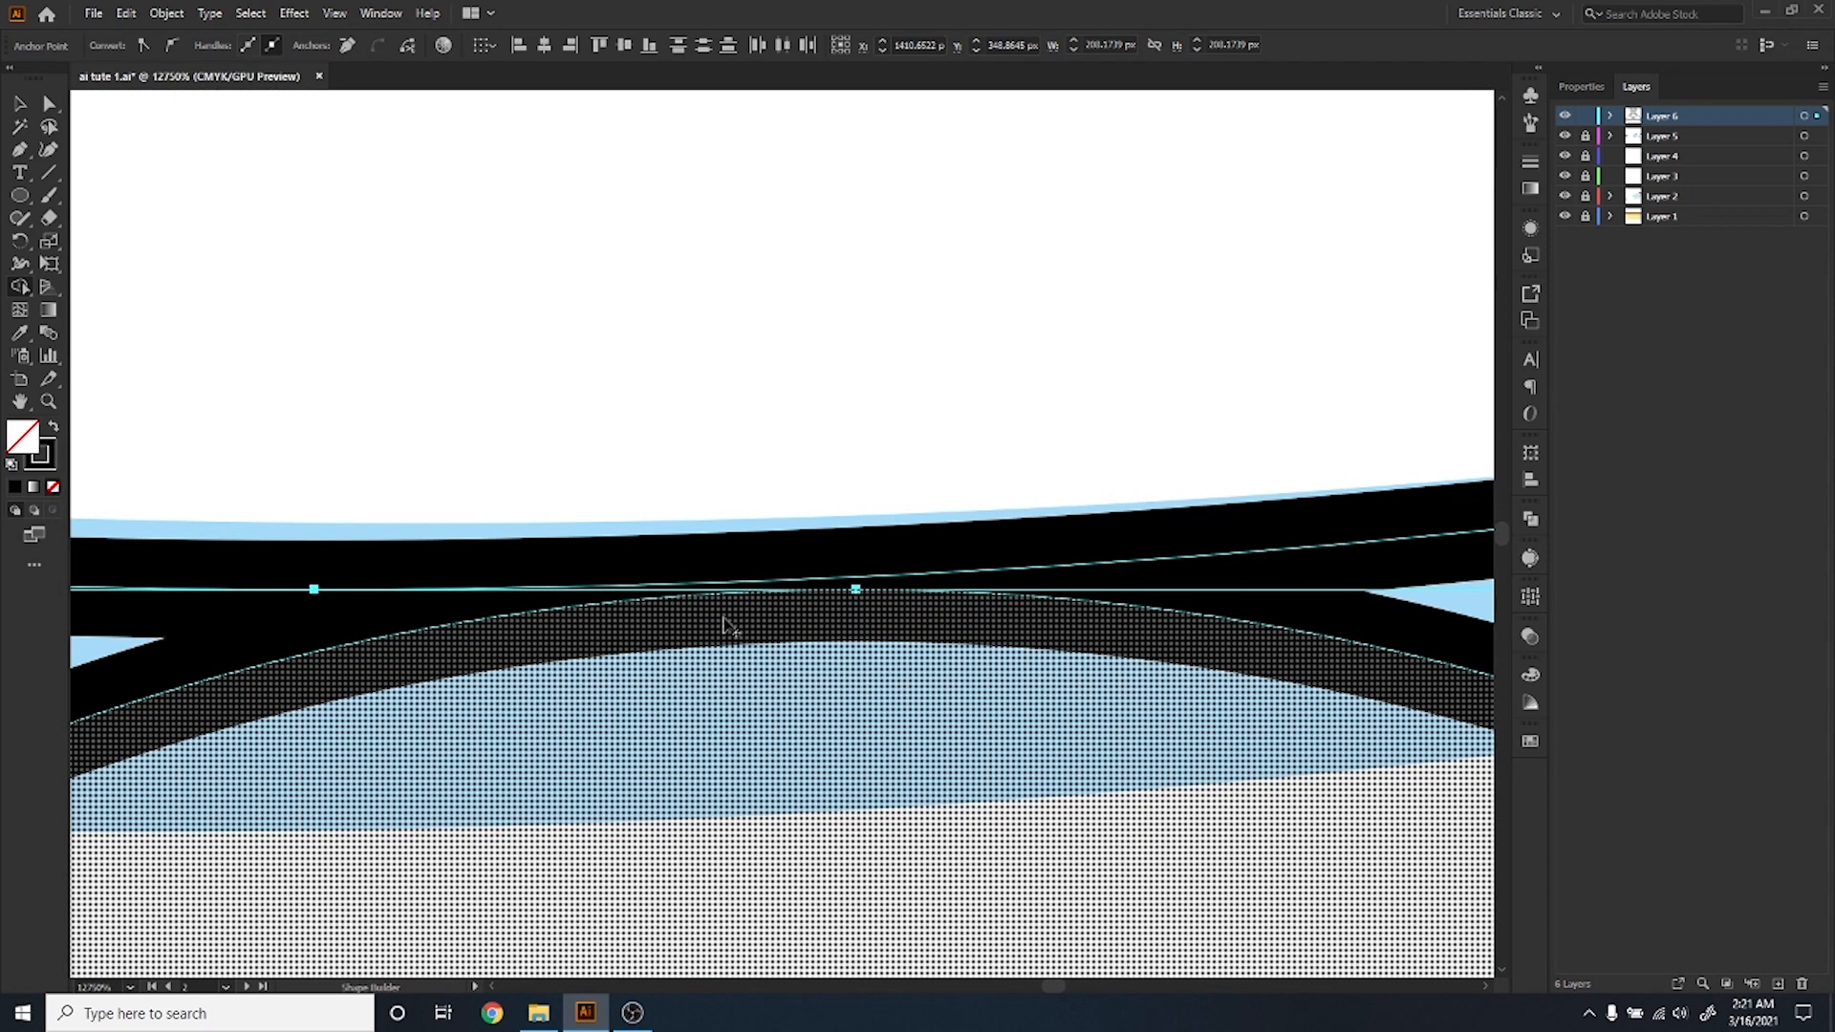
{"action": "scroll", "coordinate": [724, 625], "scroll_direction": "down", "scroll_amount": 7}
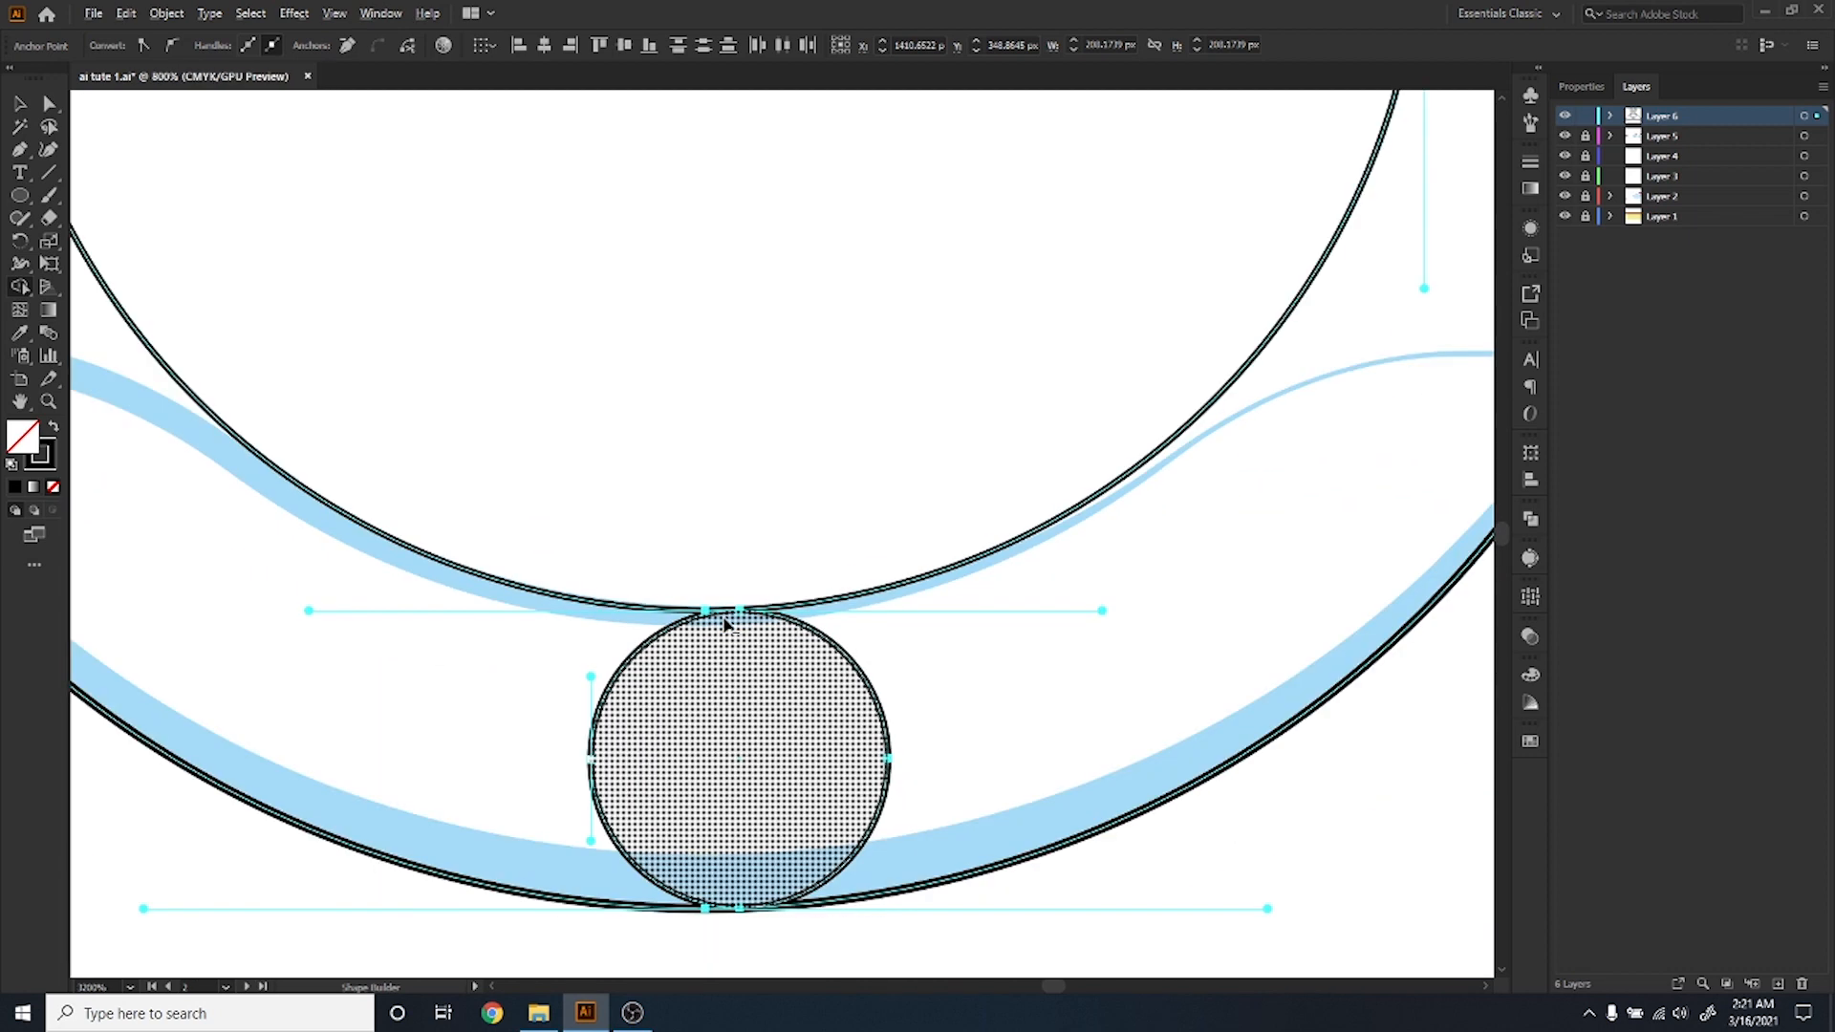
{"action": "key", "text": "l"}
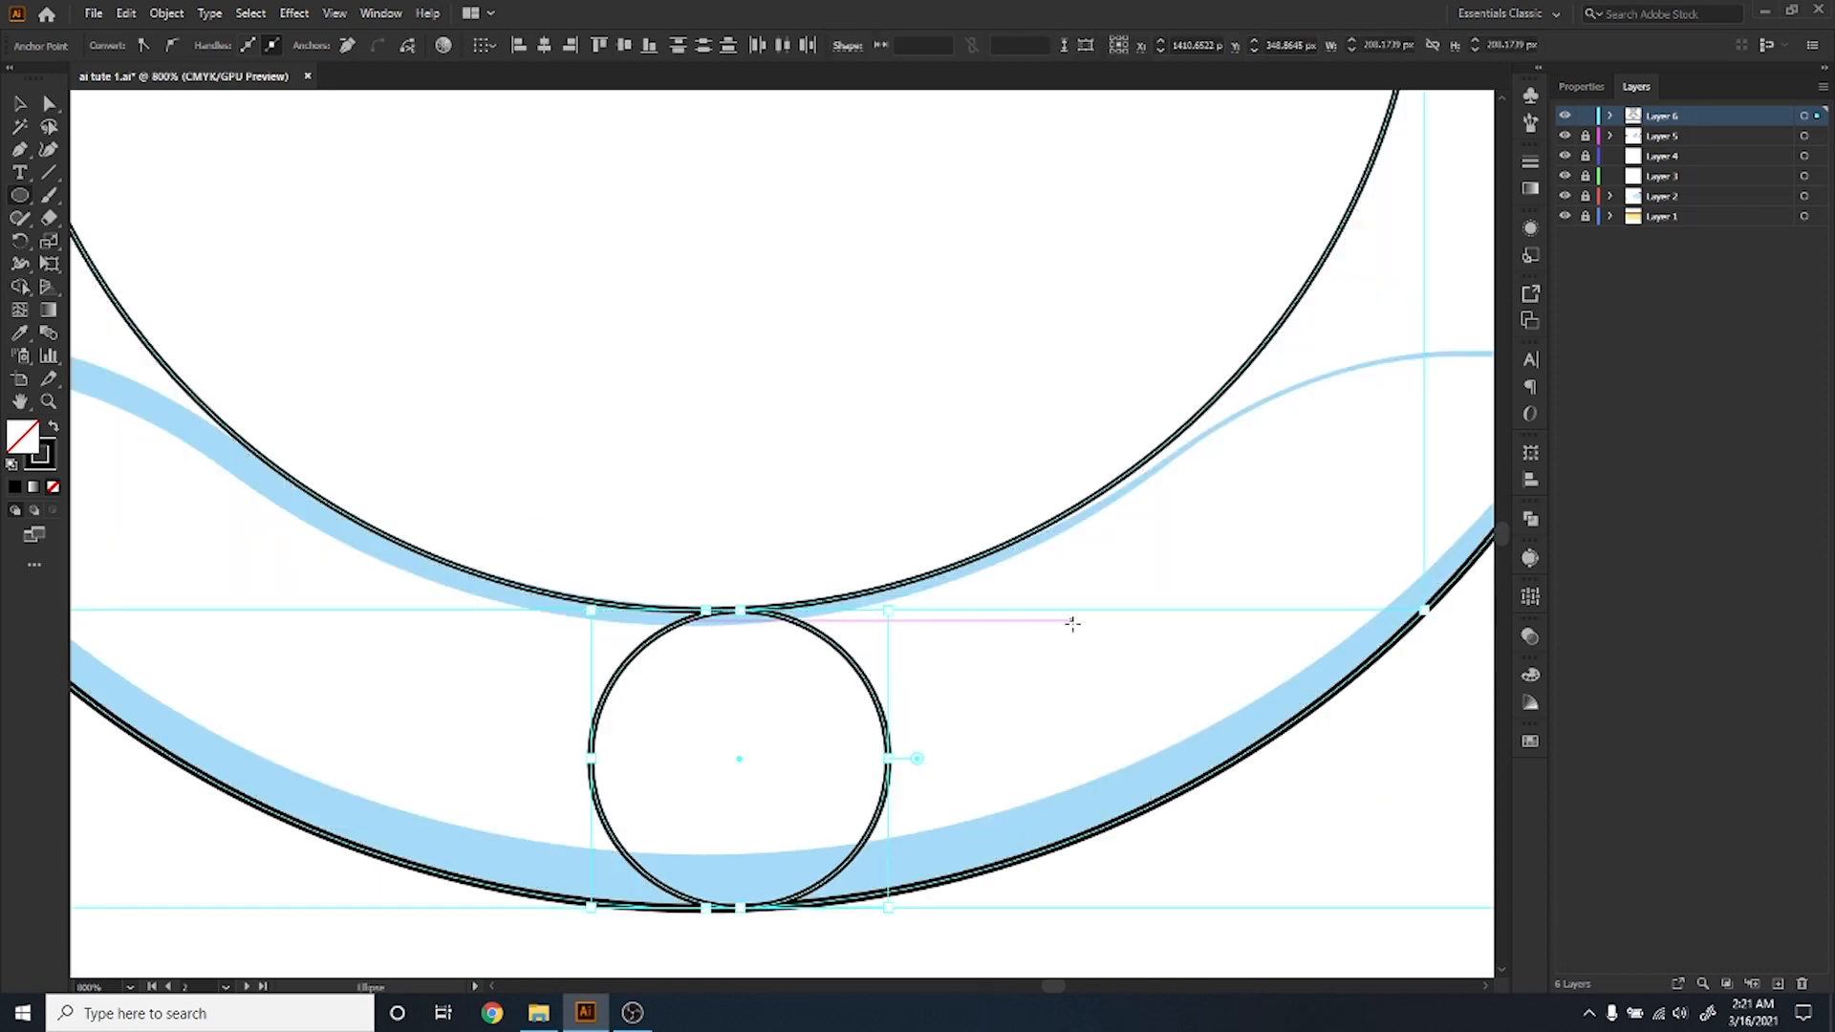
{"action": "left_click_drag", "start_coordinate": [1063, 577], "coordinate": [1166, 680]}
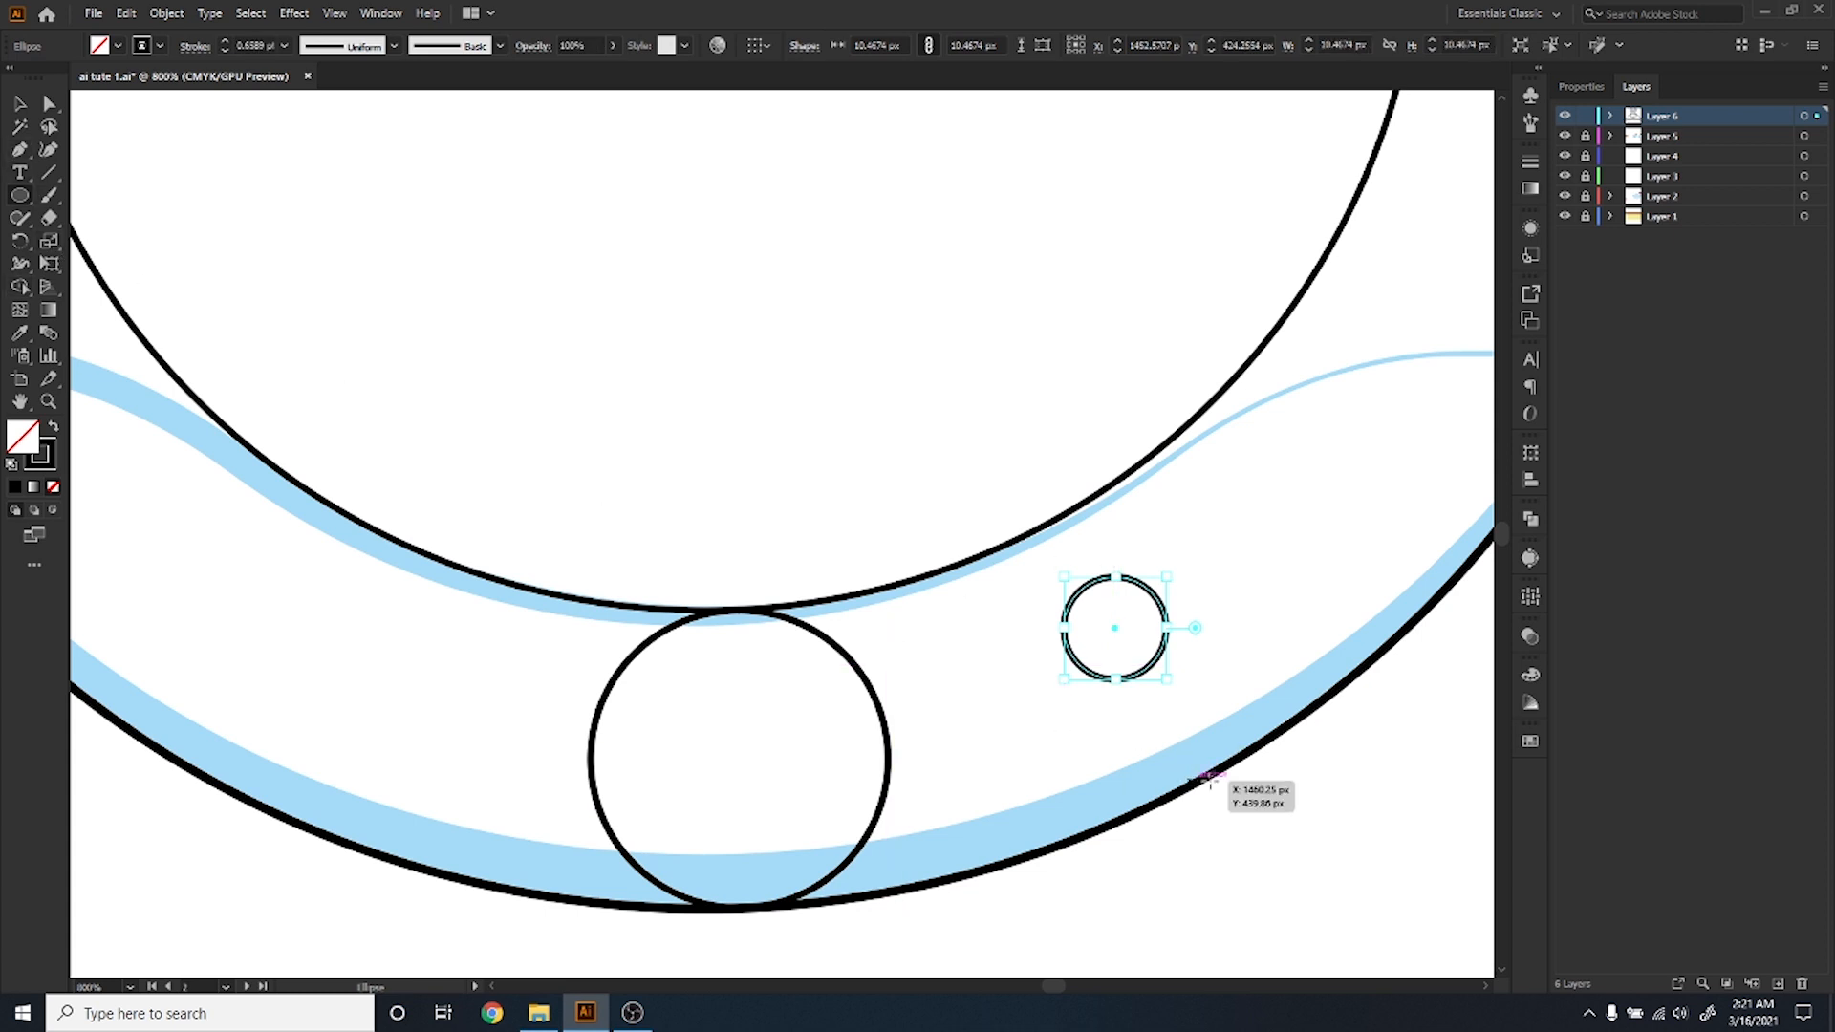
{"action": "left_click", "coordinate": [1249, 798]}
{"action": "left_click", "coordinate": [962, 539]}
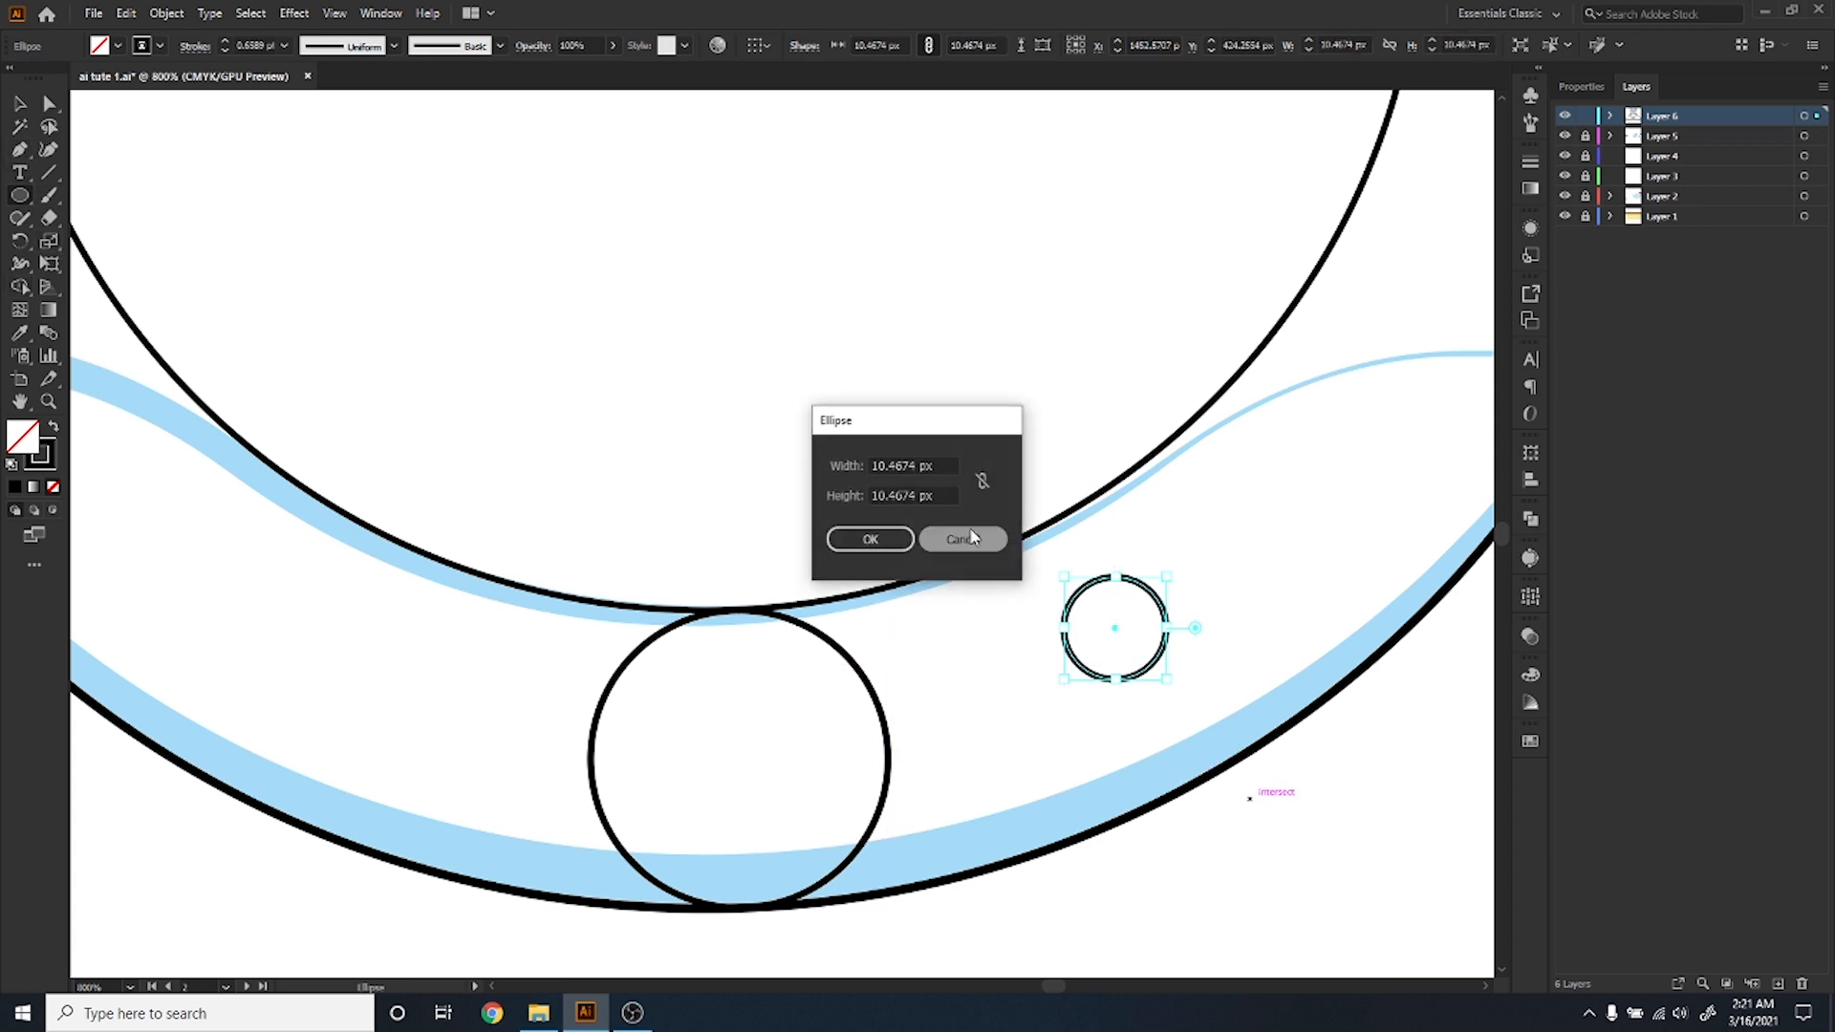
{"action": "left_click", "coordinate": [20, 104]}
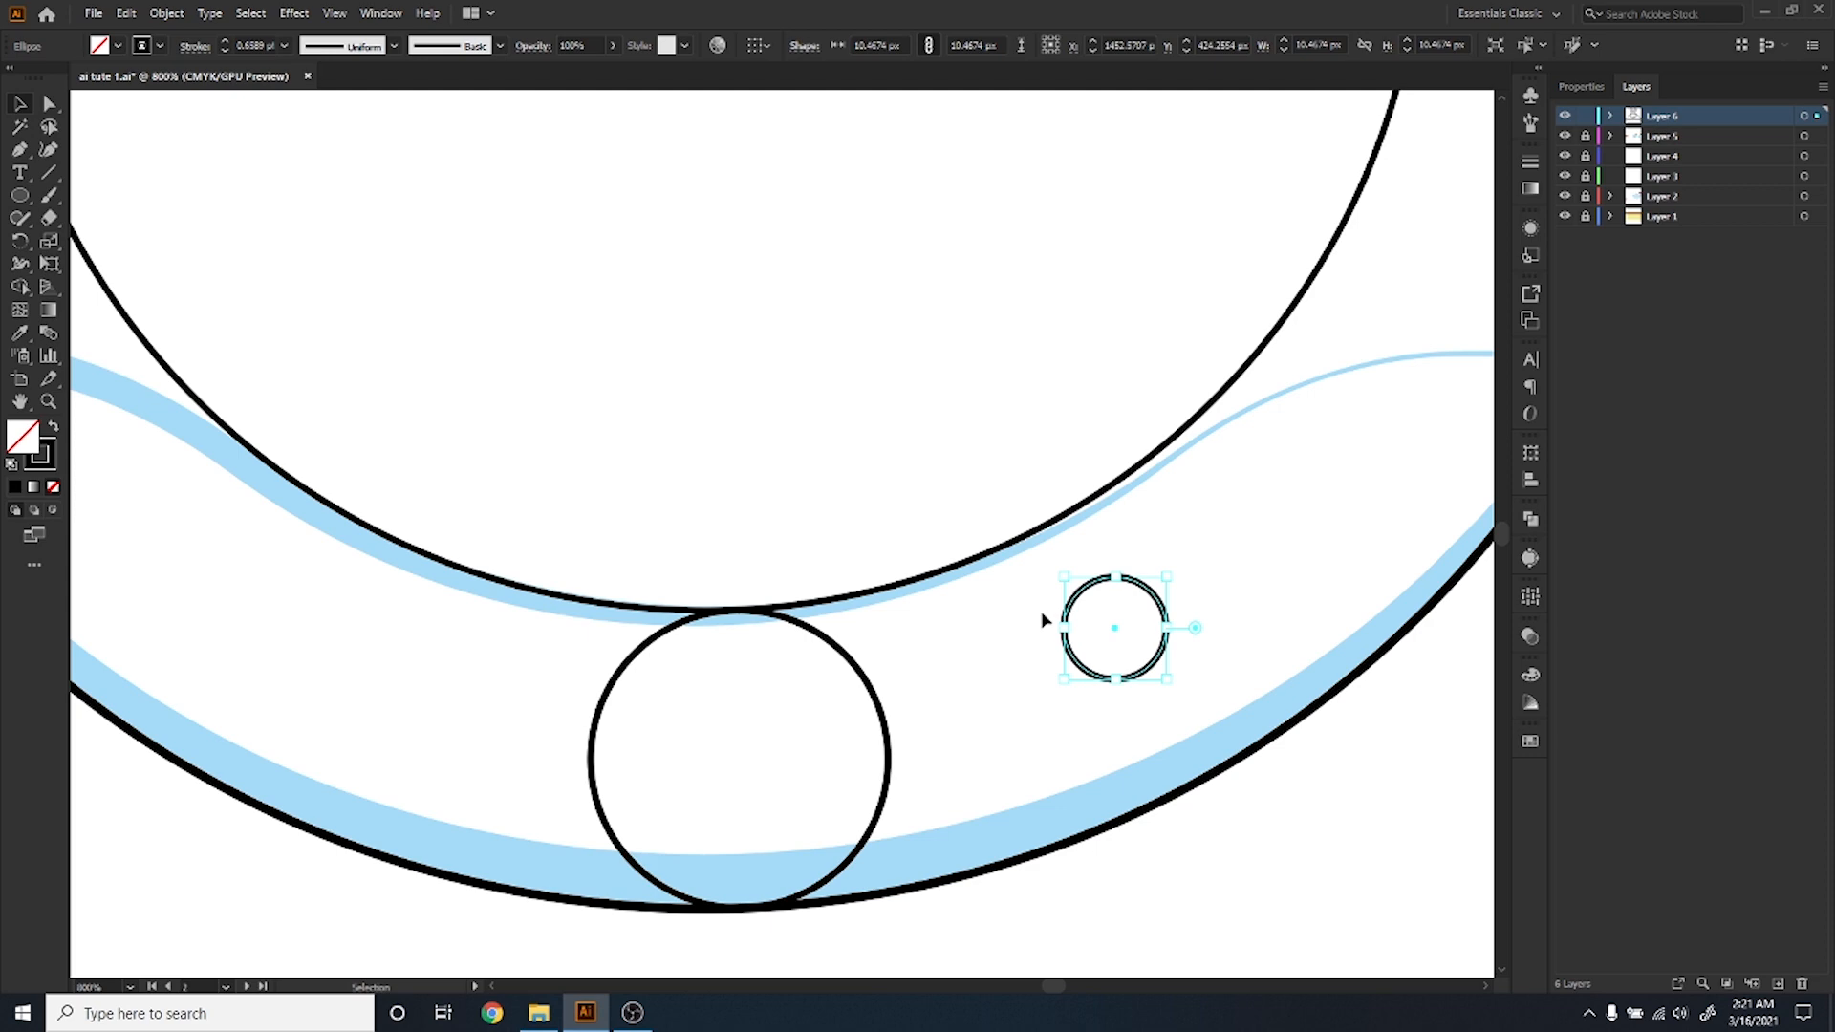
{"action": "key", "text": "Delete"}
Check with Shape Builder which regions the two large smile circles and the small circle between them form.
{"action": "left_click_drag", "start_coordinate": [1004, 946], "coordinate": [139, 357]}
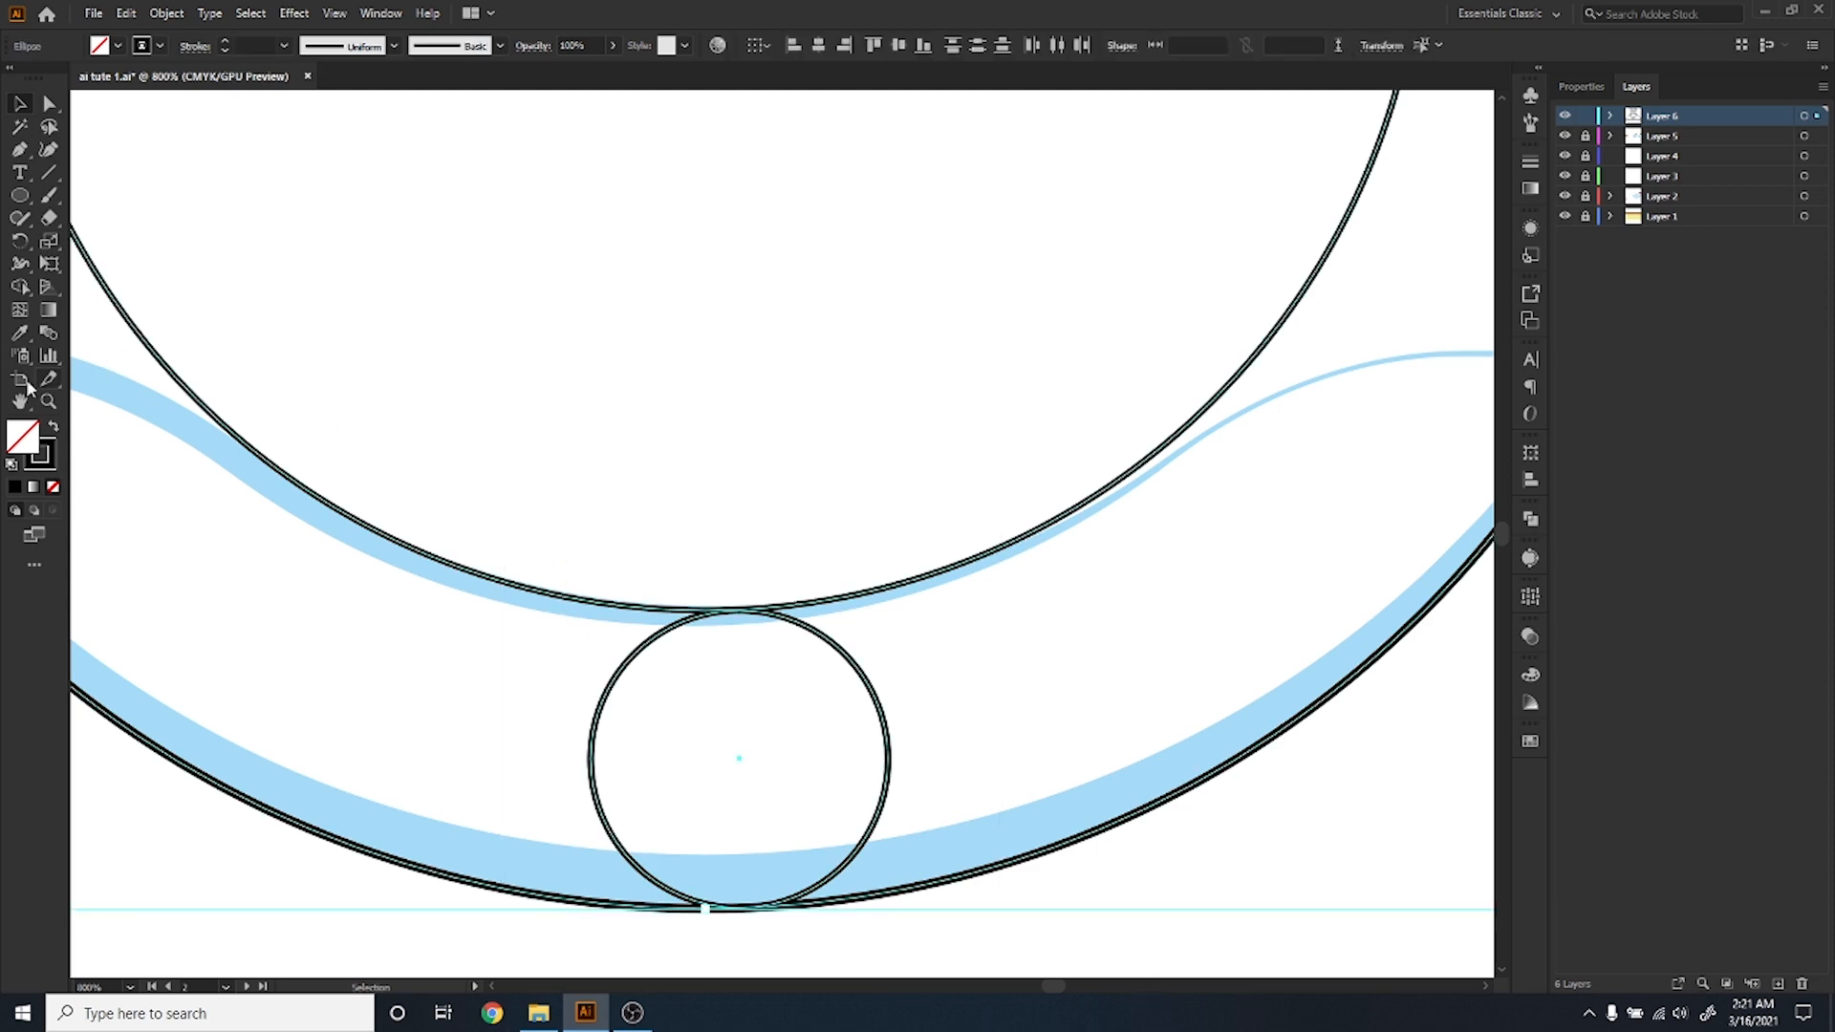
{"action": "left_click", "coordinate": [20, 287]}
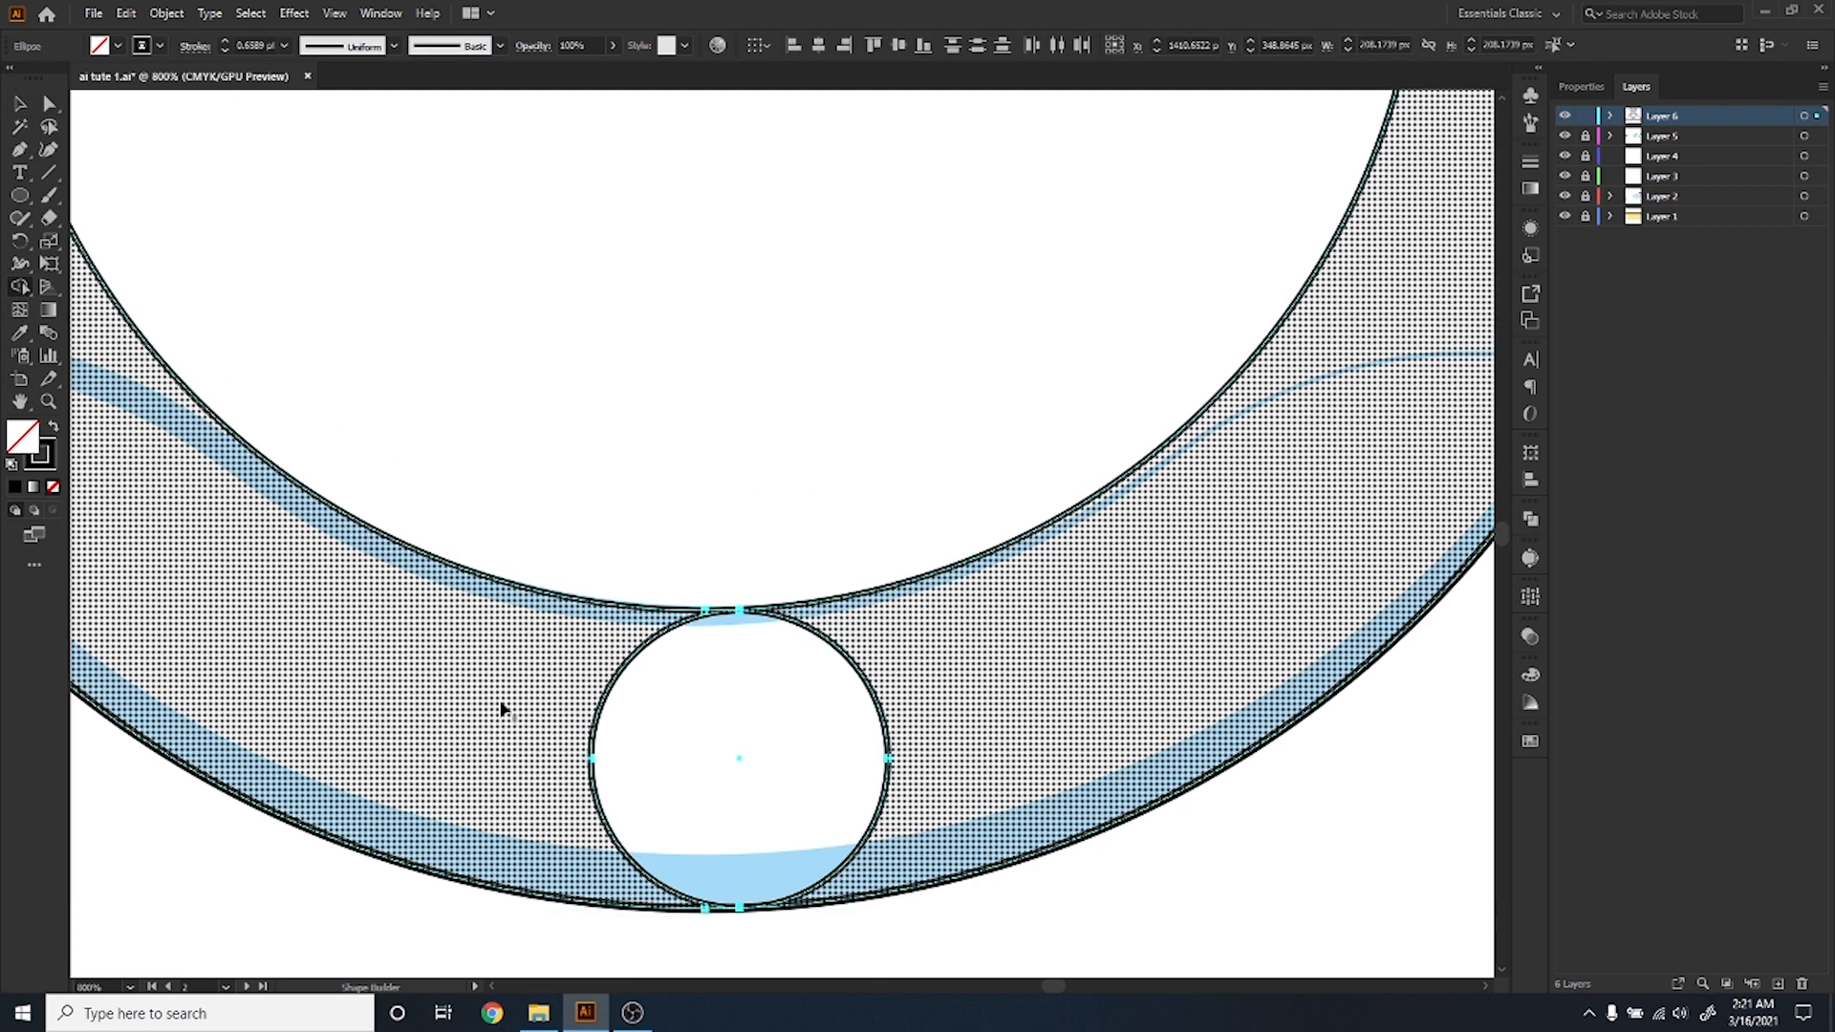
{"action": "scroll", "coordinate": [502, 709], "scroll_direction": "down", "scroll_amount": 5}
{"action": "scroll", "coordinate": [459, 680], "scroll_direction": "down", "scroll_amount": 2}
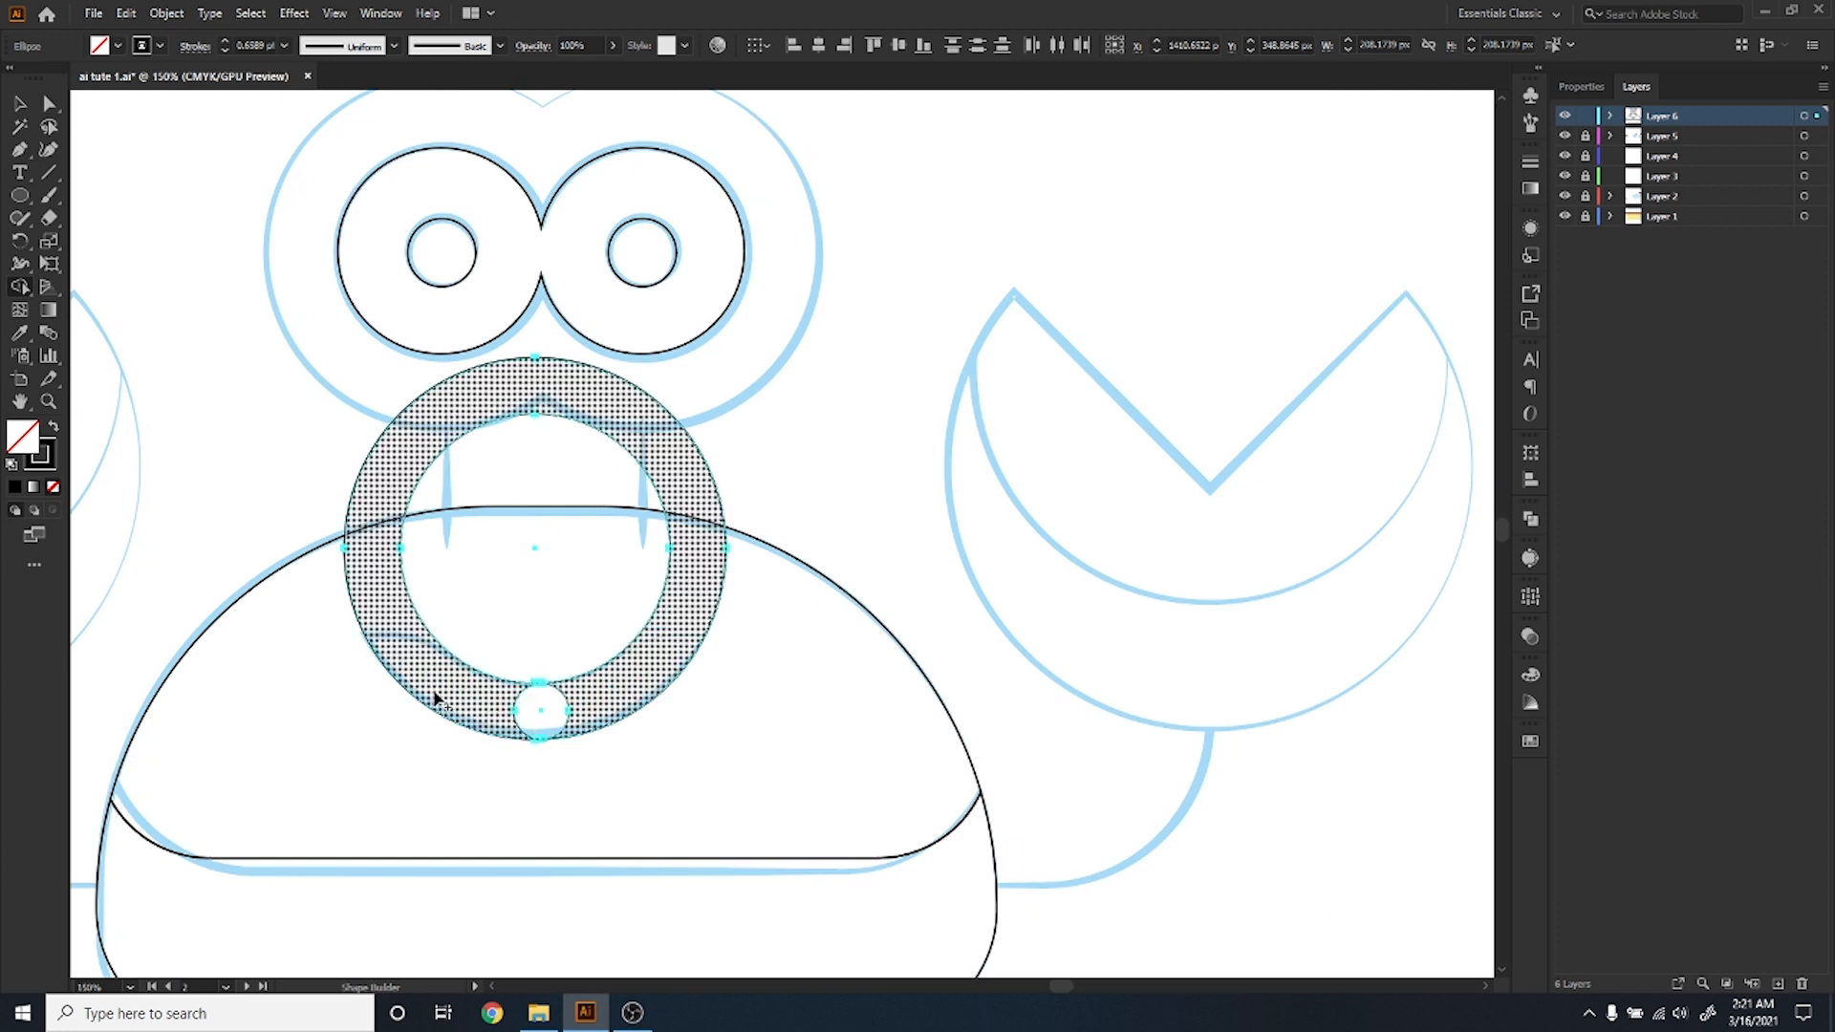
{"action": "scroll", "coordinate": [495, 742], "scroll_direction": "up", "scroll_amount": 7}
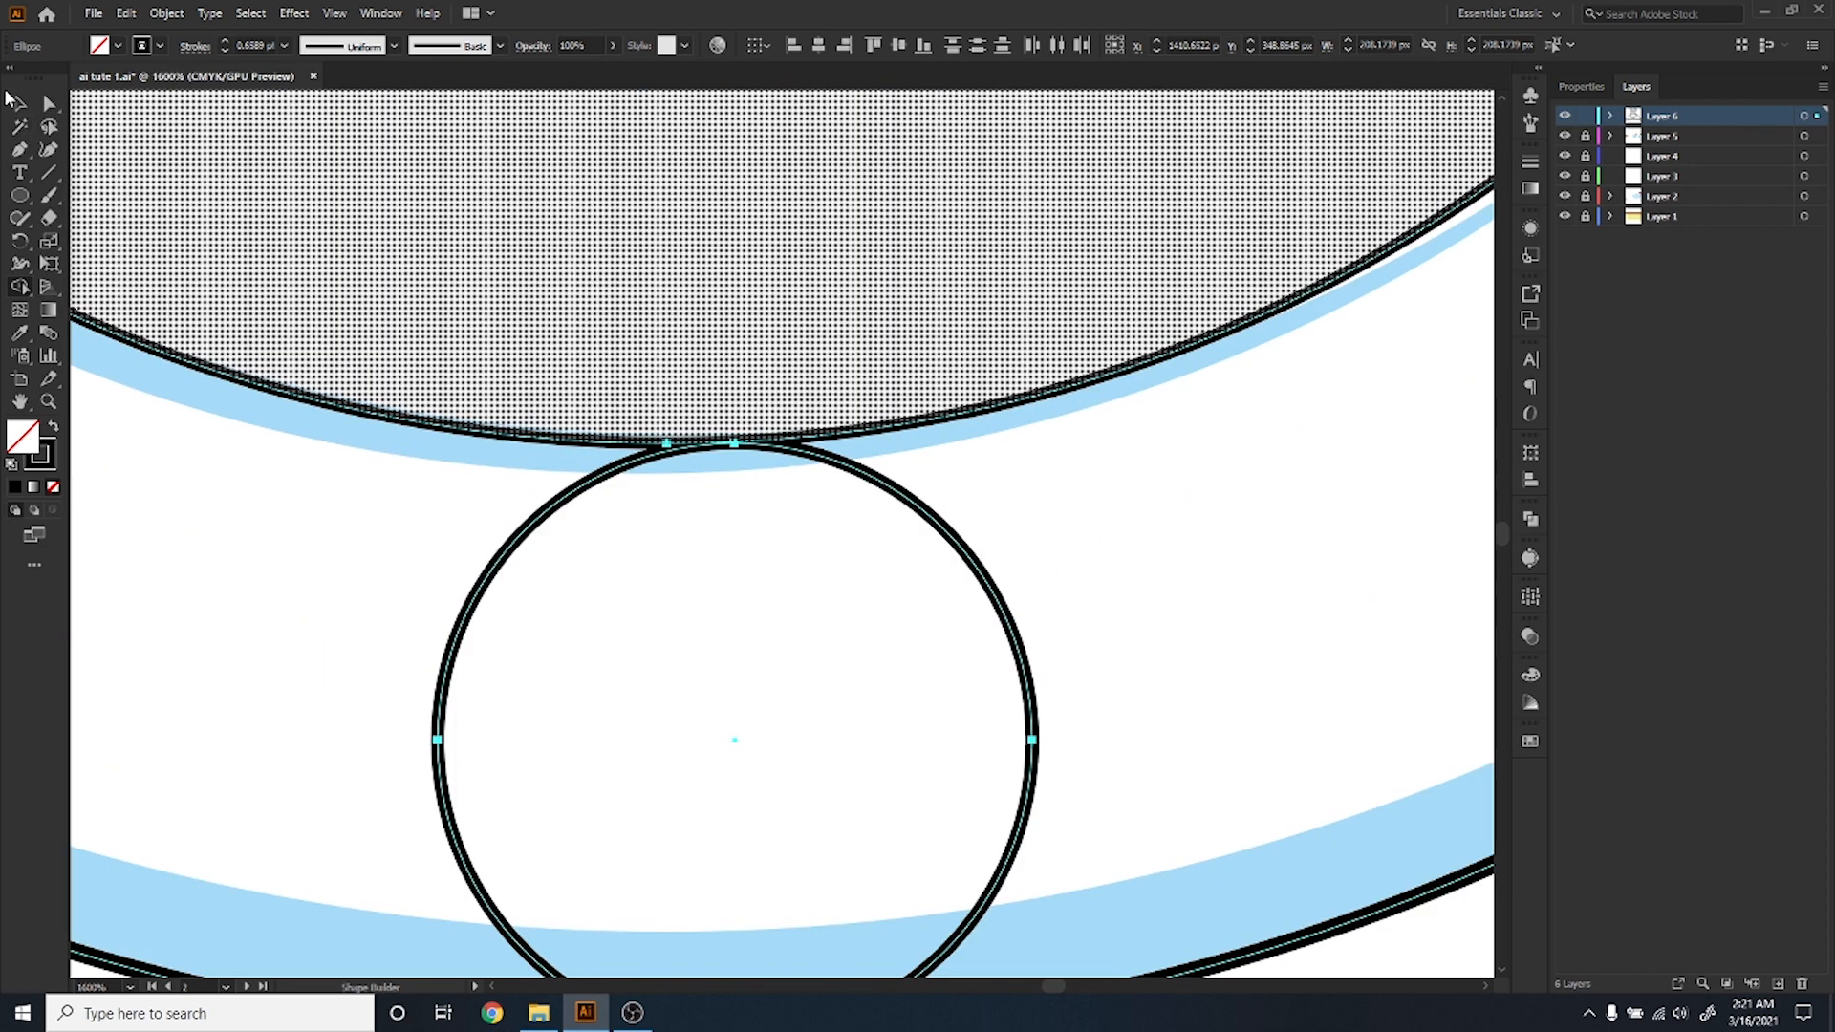
In Outline view, enlarge the small circle to about 30.5 px so that it slightly overlaps both smile arcs.
{"action": "left_click", "coordinate": [18, 103]}
{"action": "scroll", "coordinate": [563, 428], "scroll_direction": "up", "scroll_amount": 2}
{"action": "left_click", "coordinate": [599, 360]}
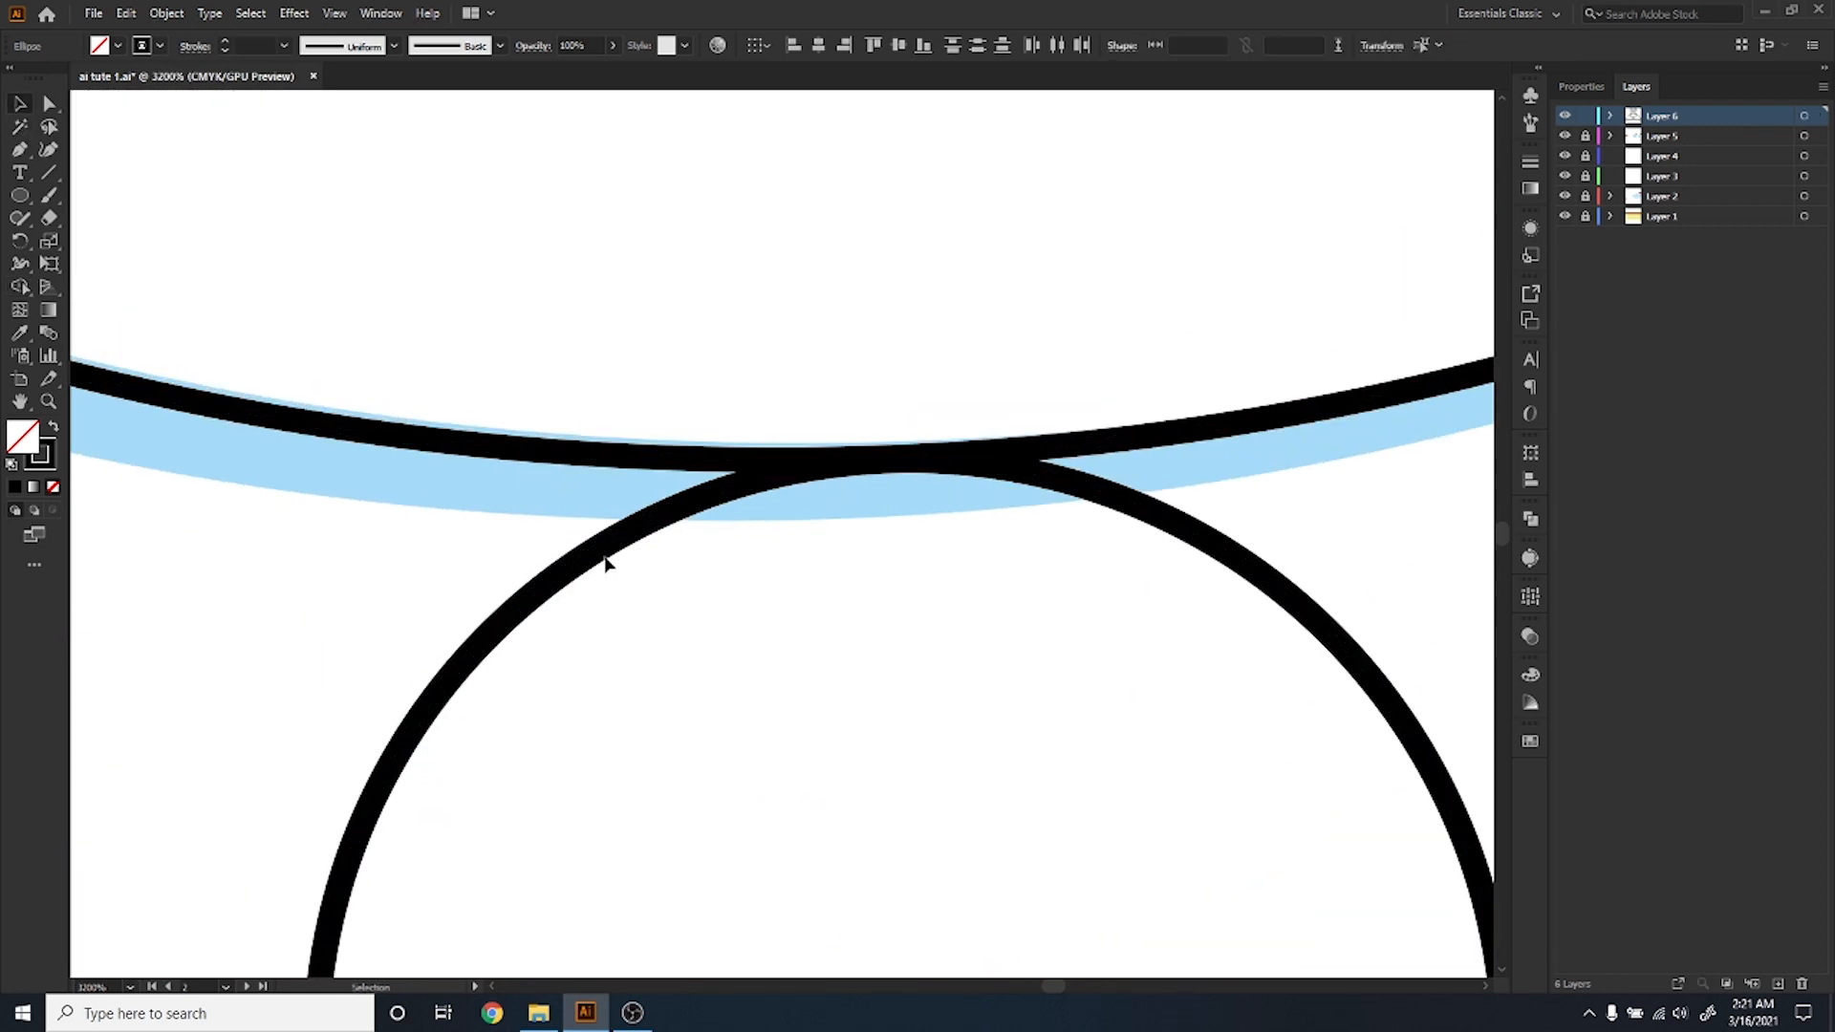
{"action": "left_click", "coordinate": [605, 564]}
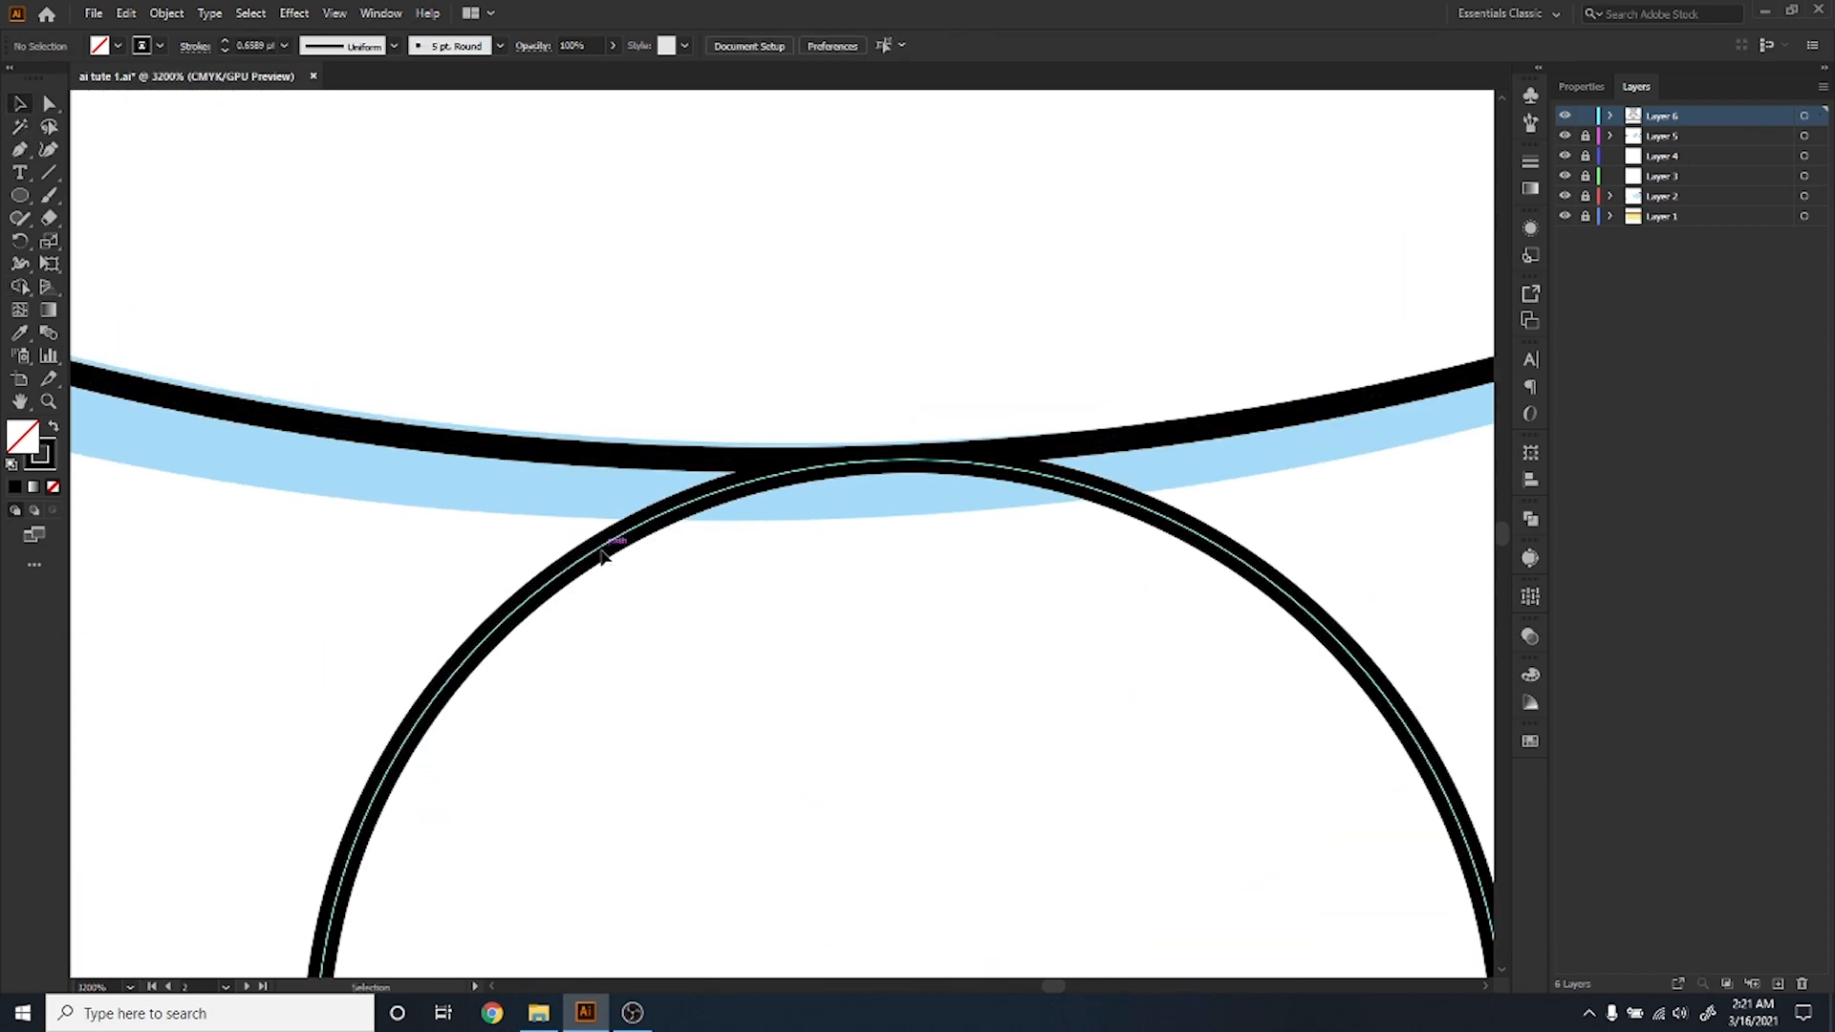
{"action": "left_click", "coordinate": [1566, 115], "text": "ctrl"}
{"action": "scroll", "coordinate": [795, 435], "scroll_direction": "up", "scroll_amount": 1}
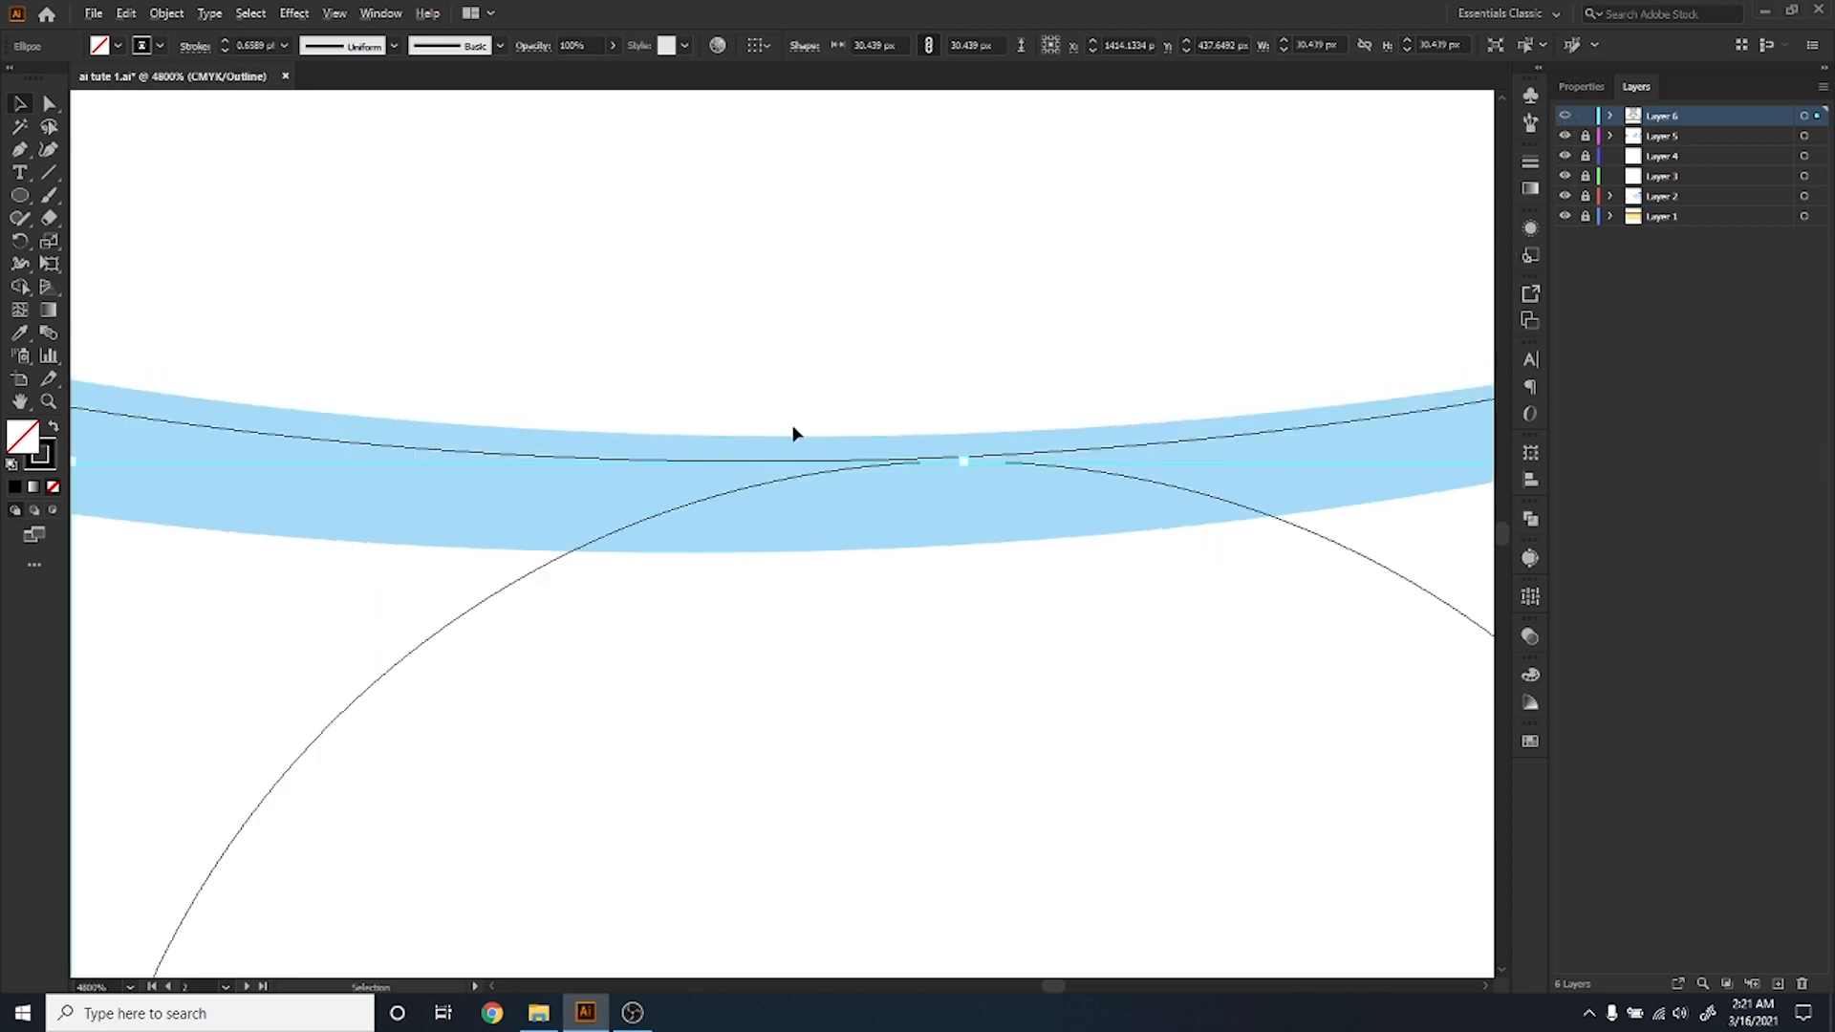
{"action": "scroll", "coordinate": [852, 541], "scroll_direction": "down", "scroll_amount": 1}
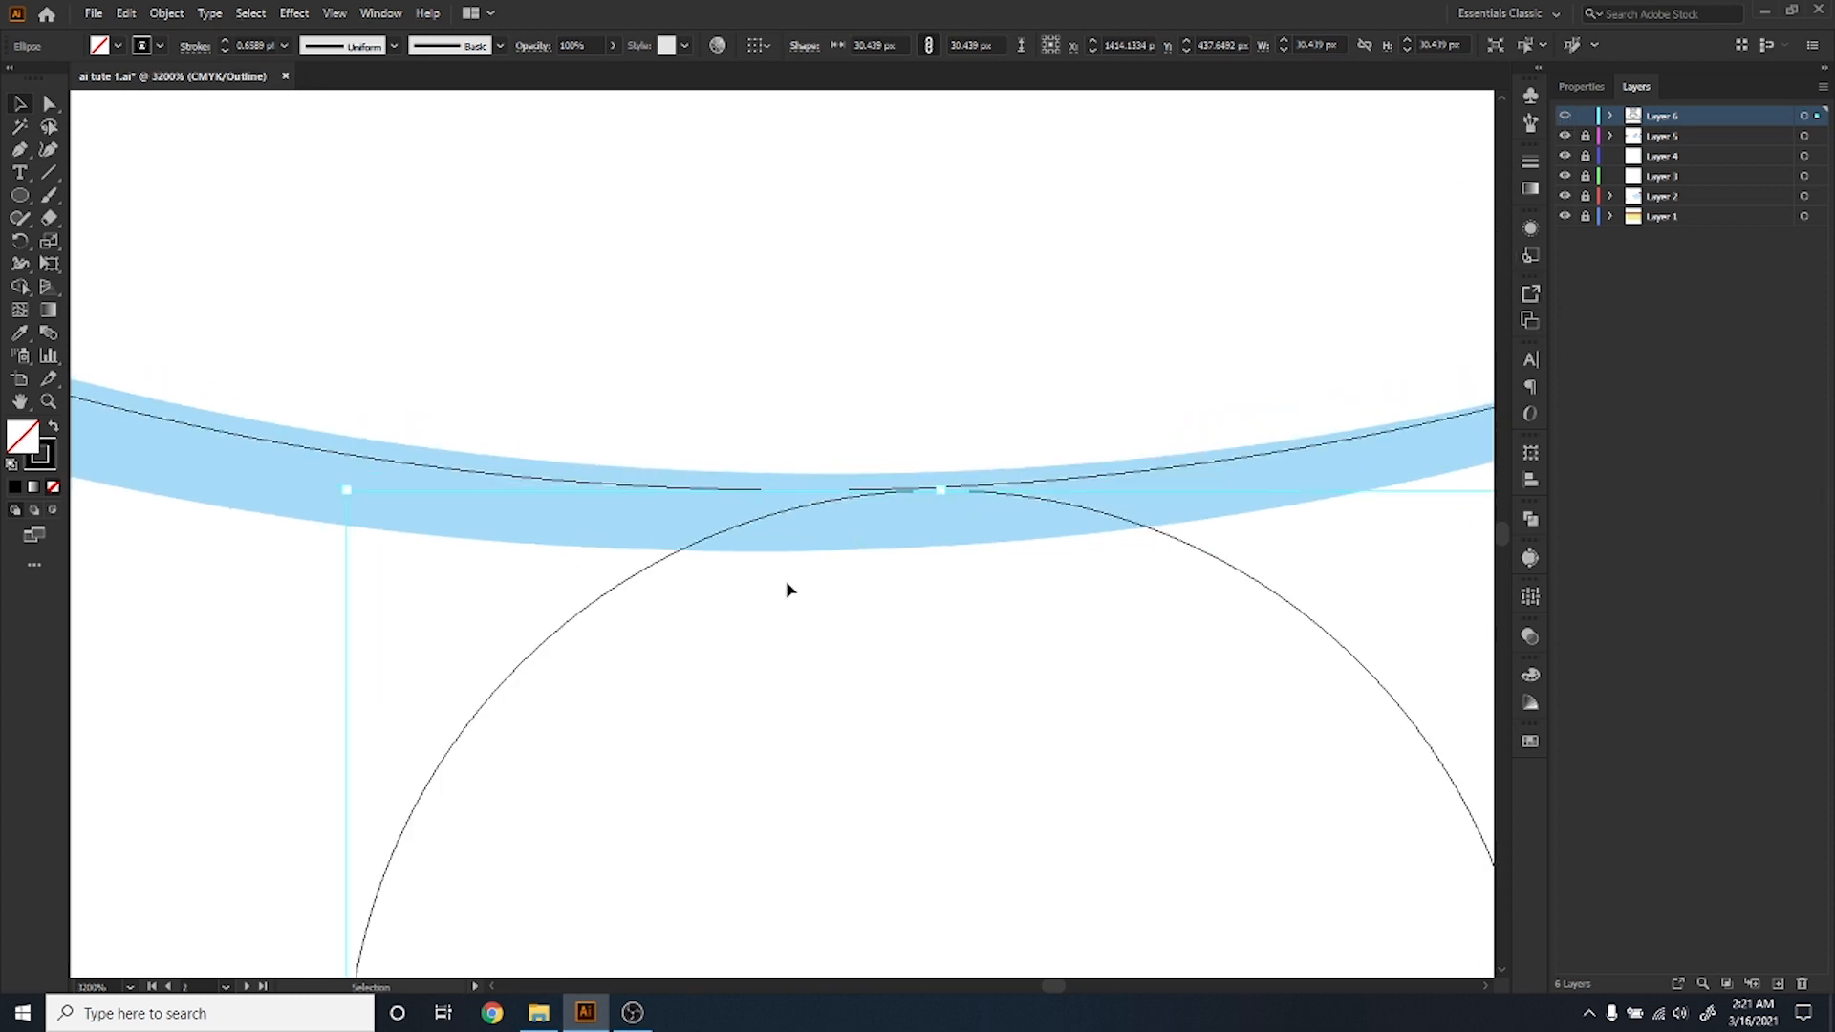
{"action": "left_click_drag", "start_coordinate": [786, 585], "coordinate": [819, 623]}
{"action": "left_click_drag", "start_coordinate": [399, 530], "coordinate": [390, 525]}
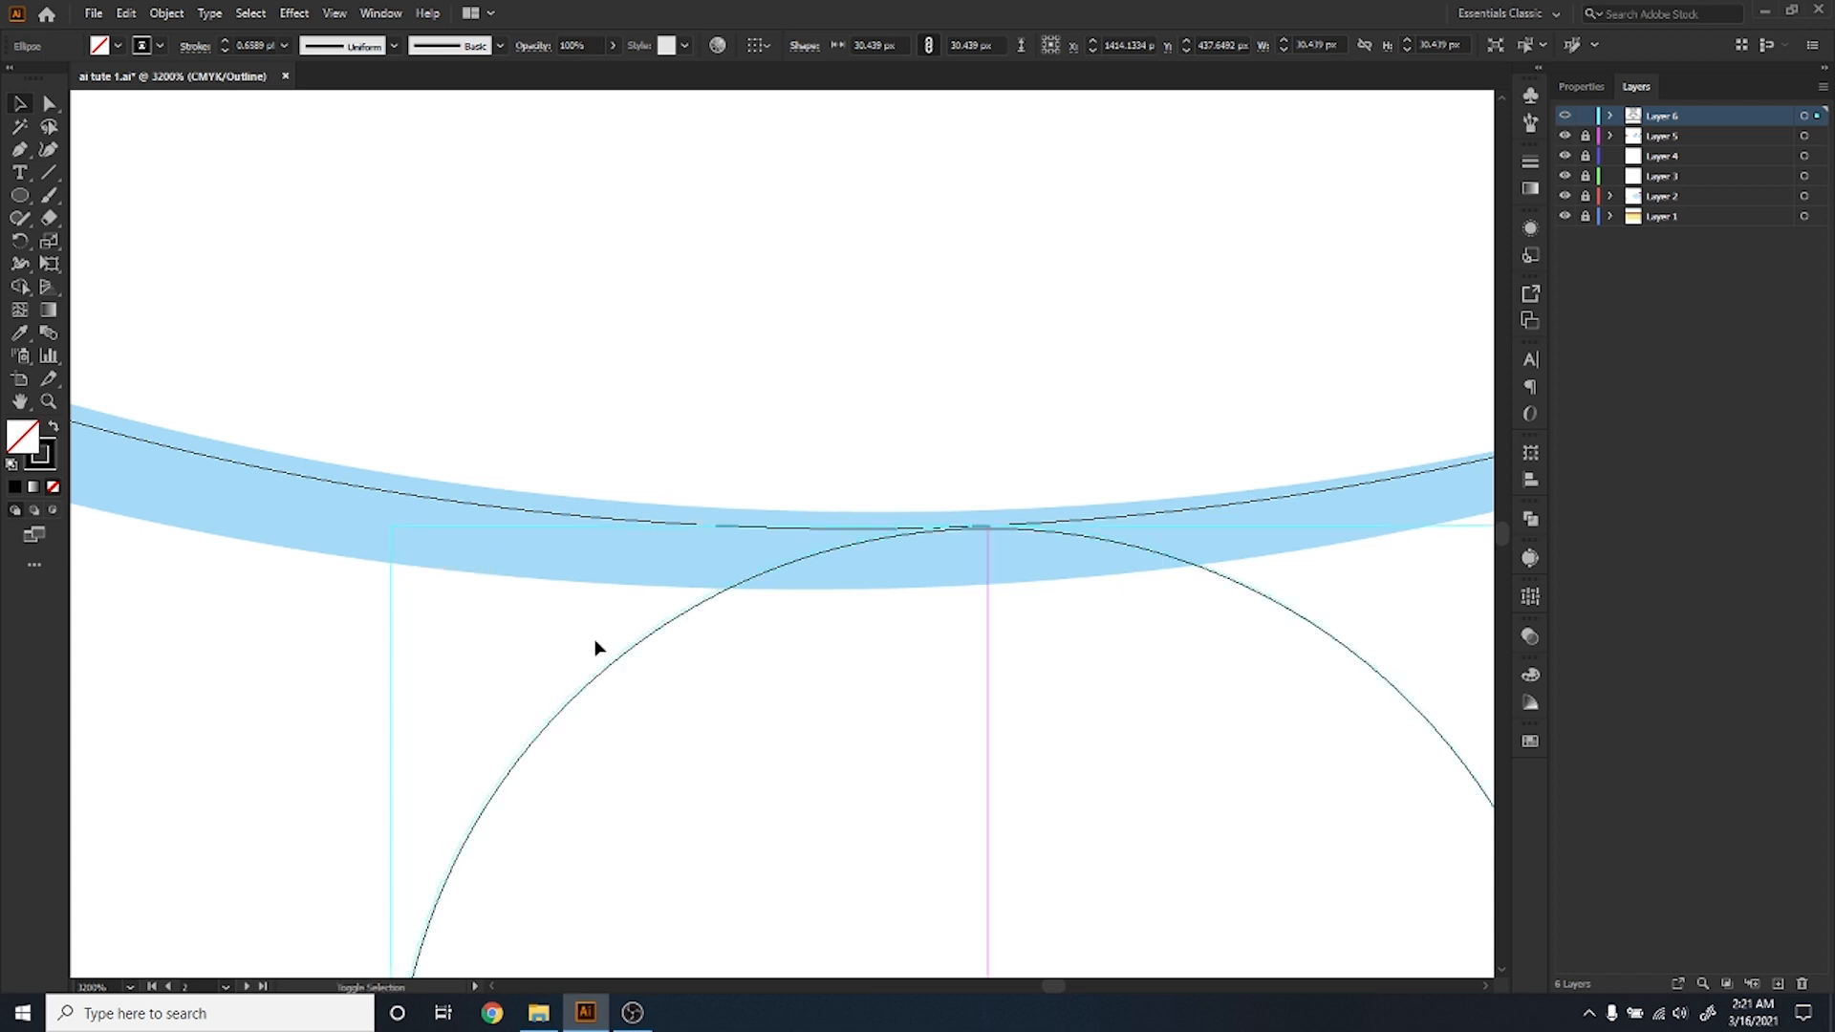
{"action": "left_click", "coordinate": [975, 541]}
{"action": "scroll", "coordinate": [974, 546], "scroll_direction": "up", "scroll_amount": 1}
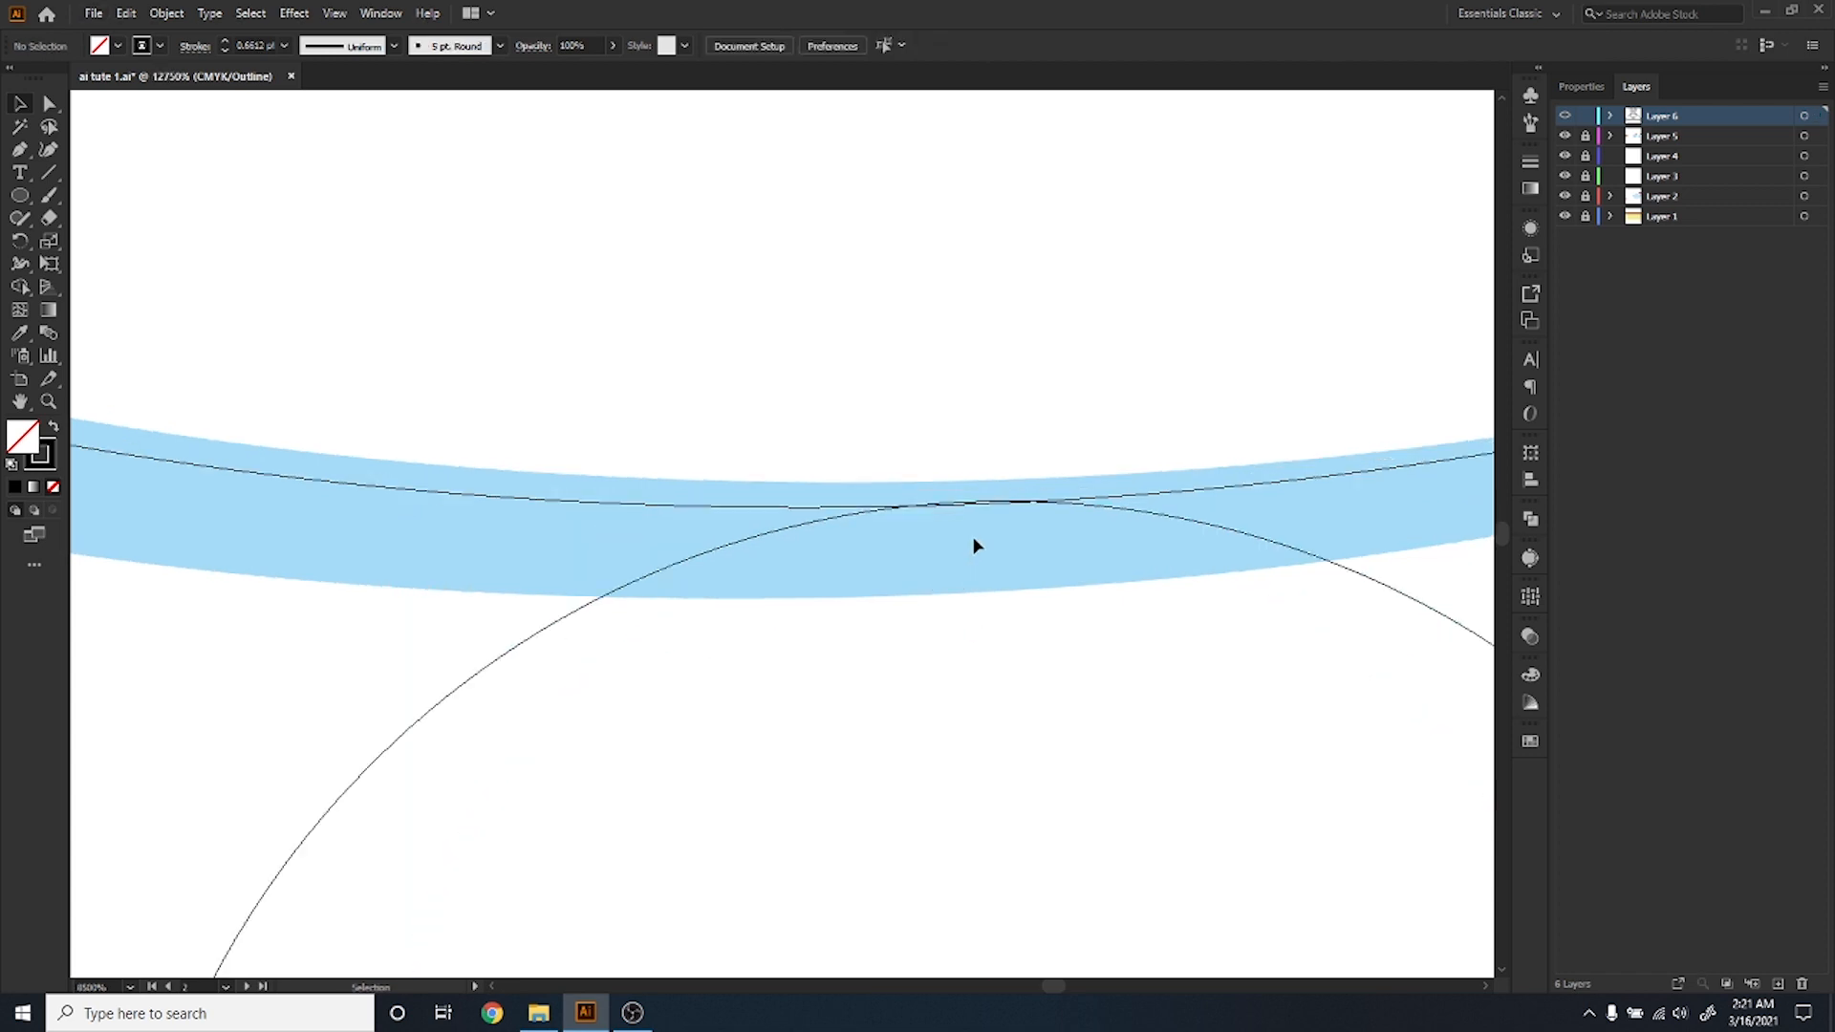
{"action": "scroll", "coordinate": [975, 546], "scroll_direction": "up", "scroll_amount": 1}
{"action": "scroll", "coordinate": [949, 595], "scroll_direction": "down", "scroll_amount": 4}
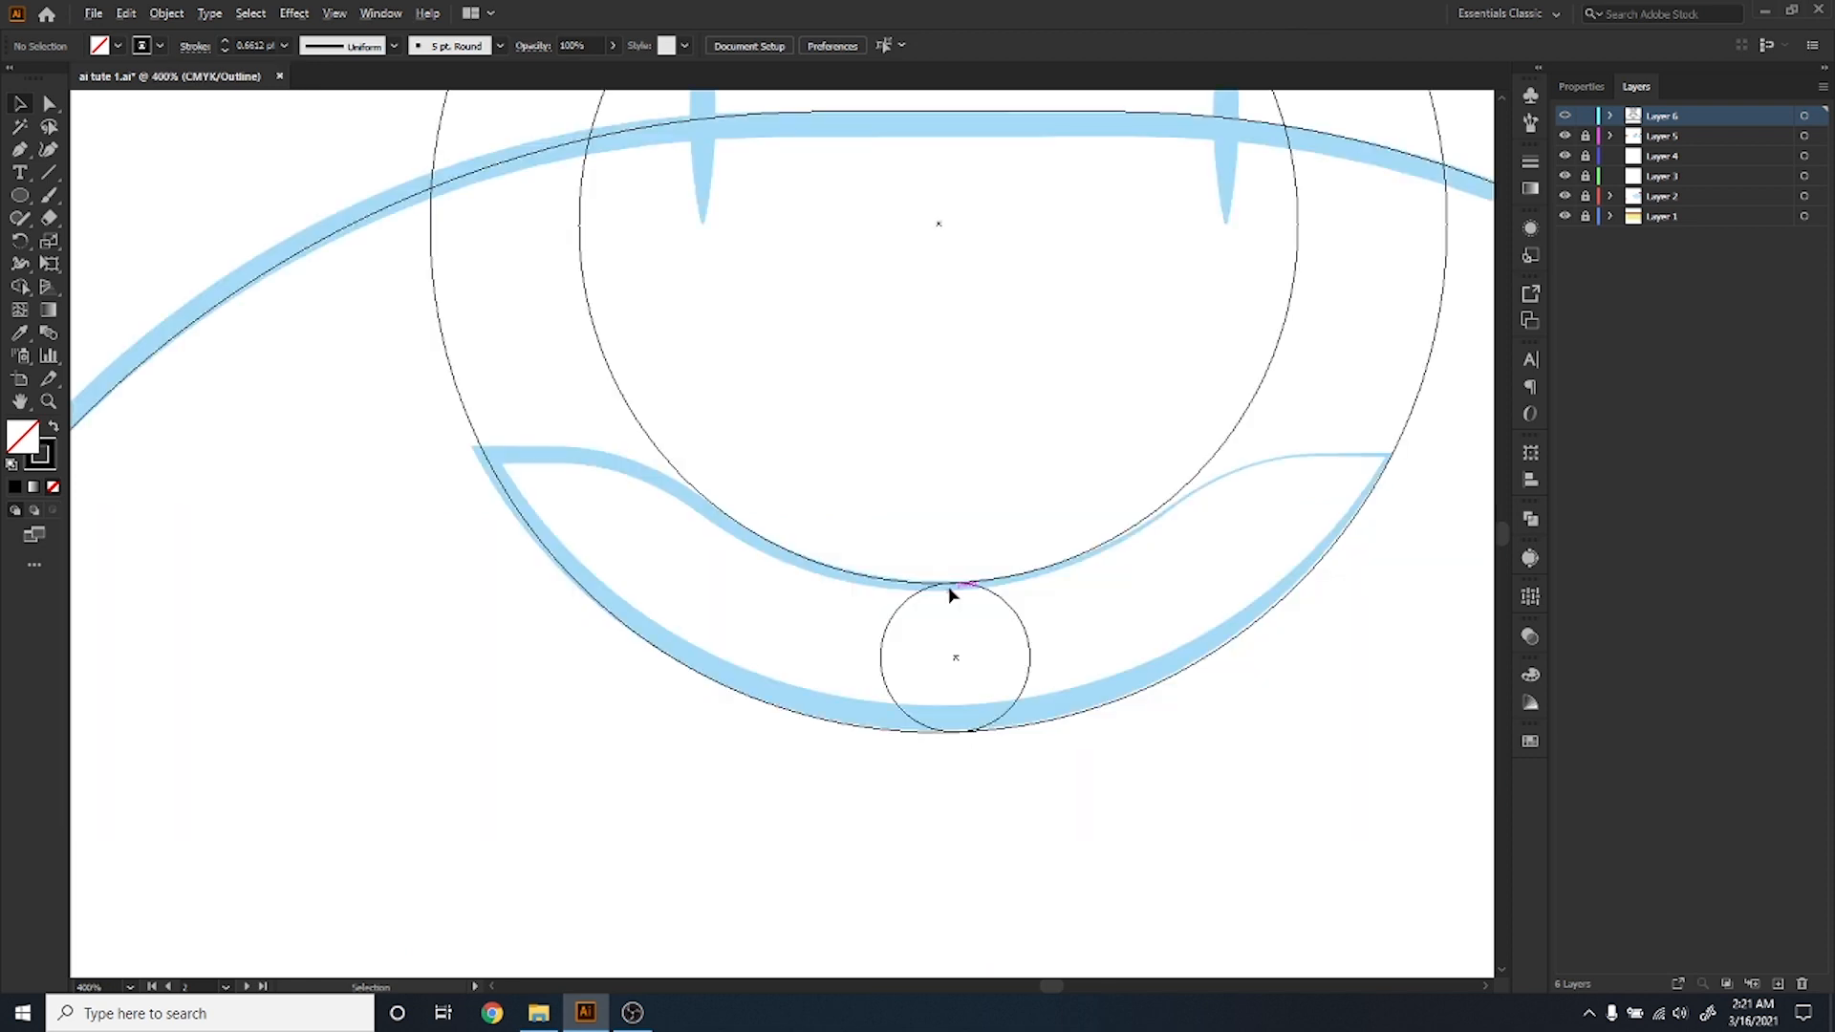
Move the small circle between the two arcs at the smile's left end and return to Preview view.
{"action": "mouse_move", "coordinate": [959, 659]}
{"action": "left_mouse_down"}
{"action": "mouse_move", "coordinate": [941, 774]}
{"action": "mouse_move", "coordinate": [601, 574]}
{"action": "mouse_move", "coordinate": [606, 545]}
{"action": "mouse_move", "coordinate": [1212, 636]}
{"action": "mouse_move", "coordinate": [1365, 625]}
{"action": "left_mouse_up"}
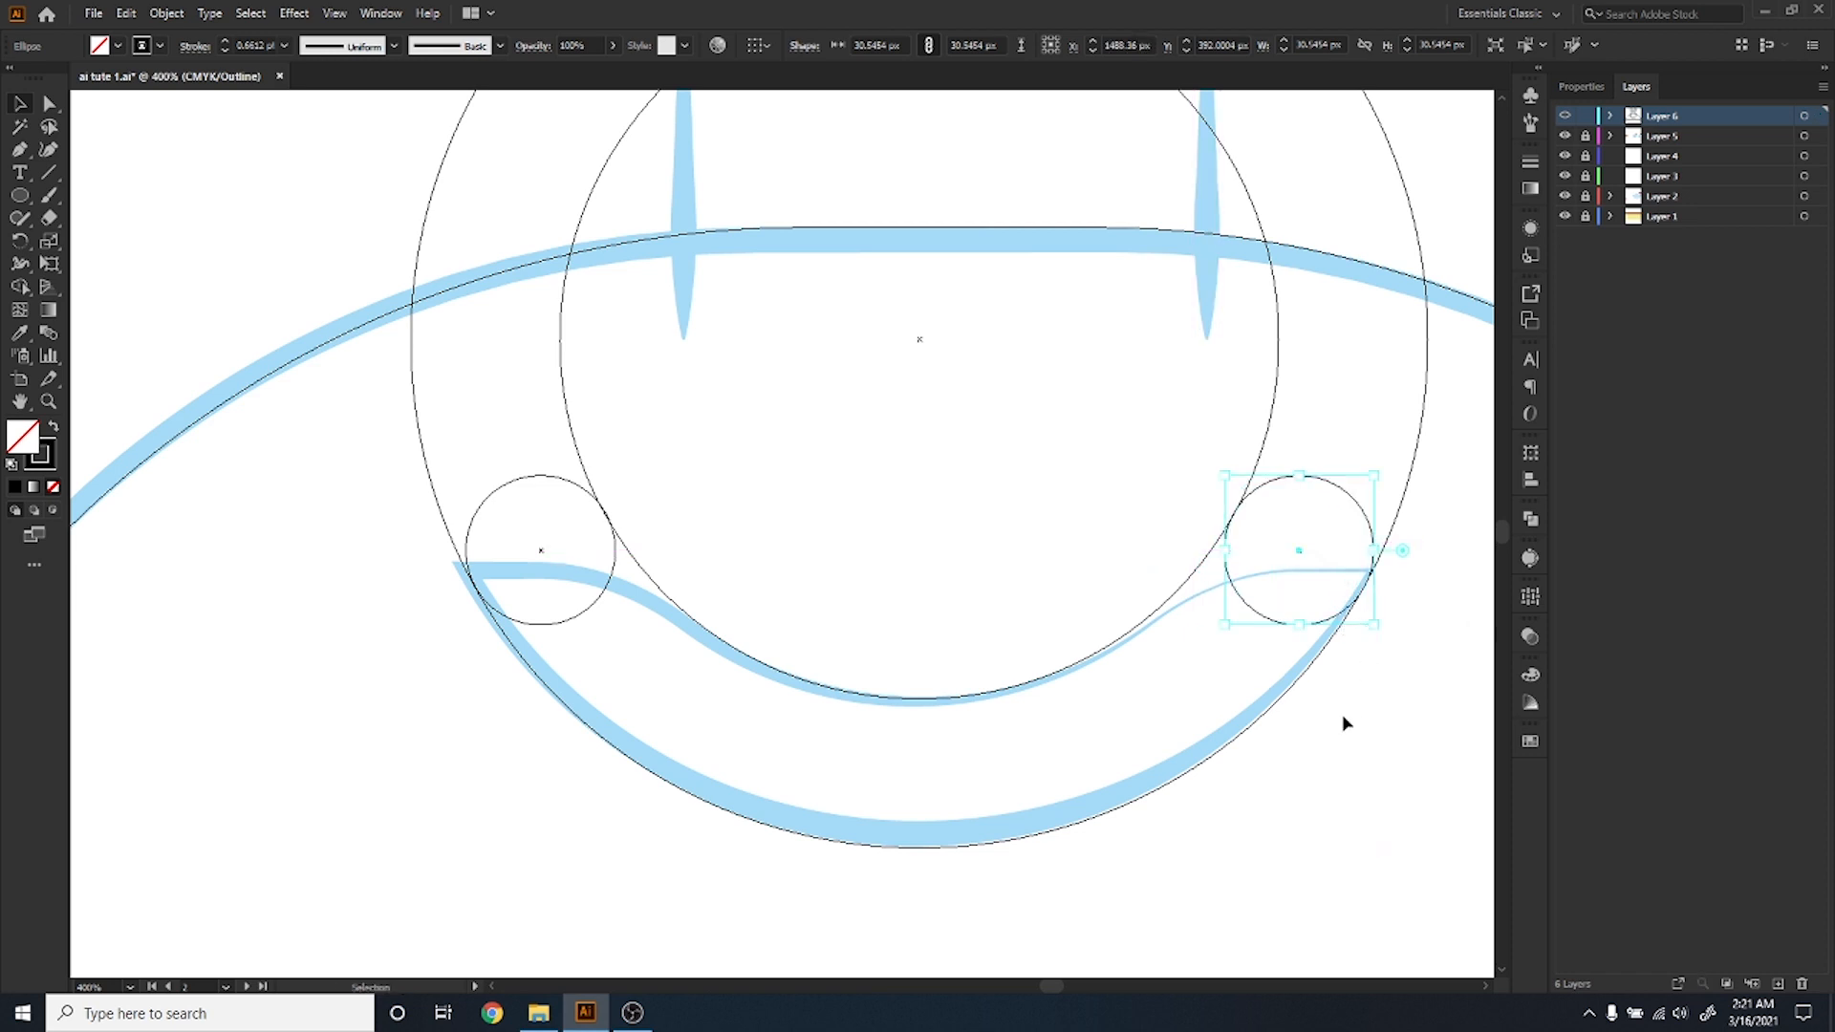
{"action": "left_click", "coordinate": [1346, 723]}
{"action": "key", "text": "ctrl+z"}
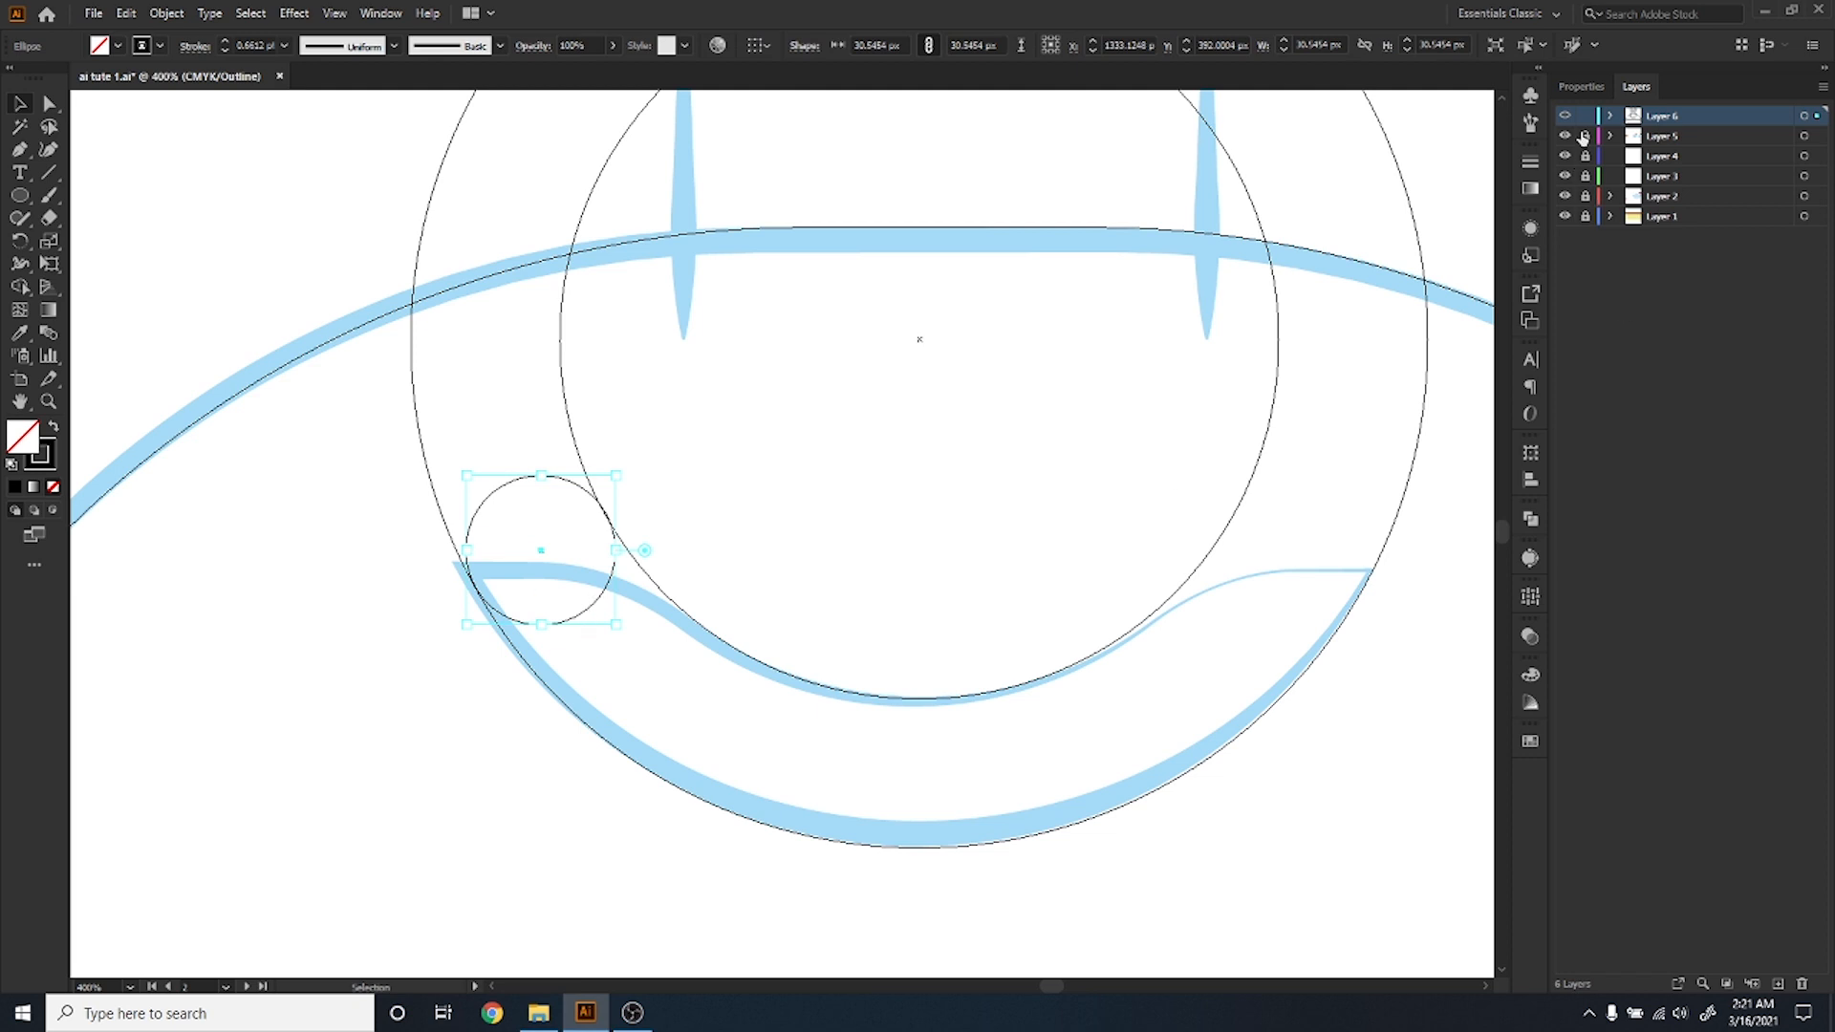
{"action": "key", "text": "ctrl+y"}
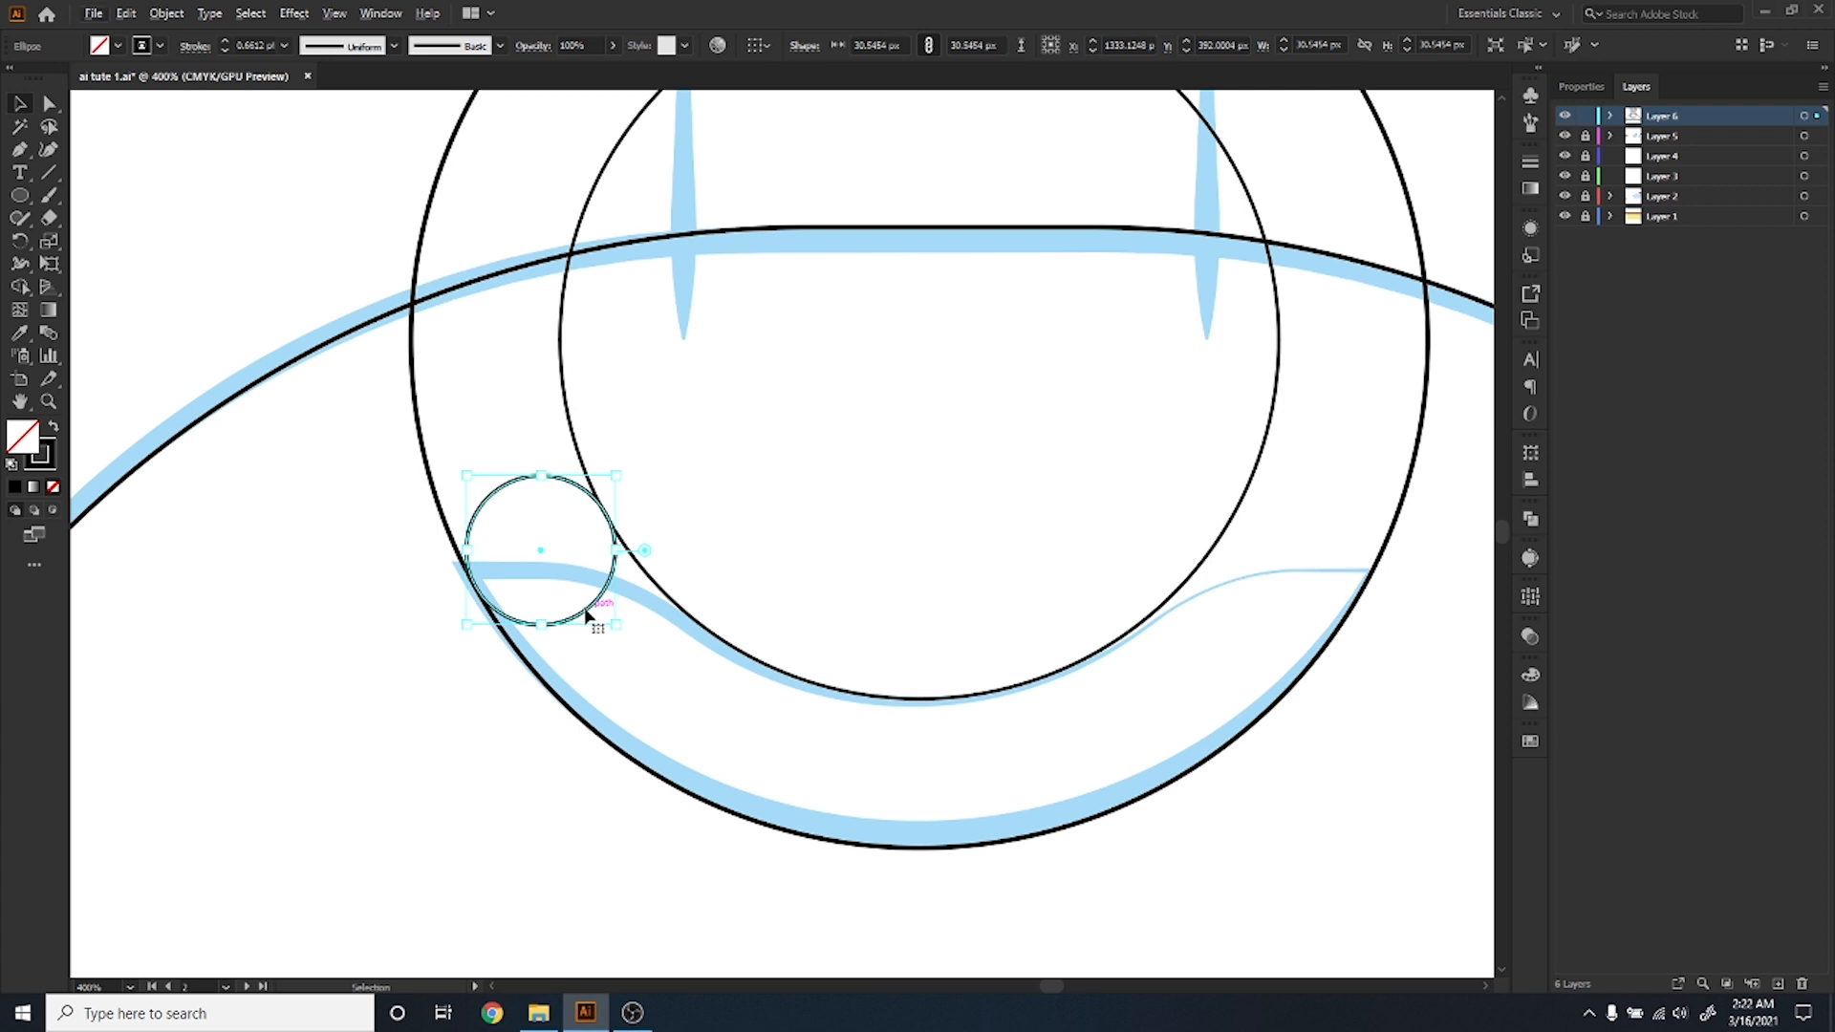
Copy the small circle to the smile's right end and try Shape Builder across all four circles.
{"action": "left_click_drag", "start_coordinate": [587, 613], "coordinate": [1347, 631]}
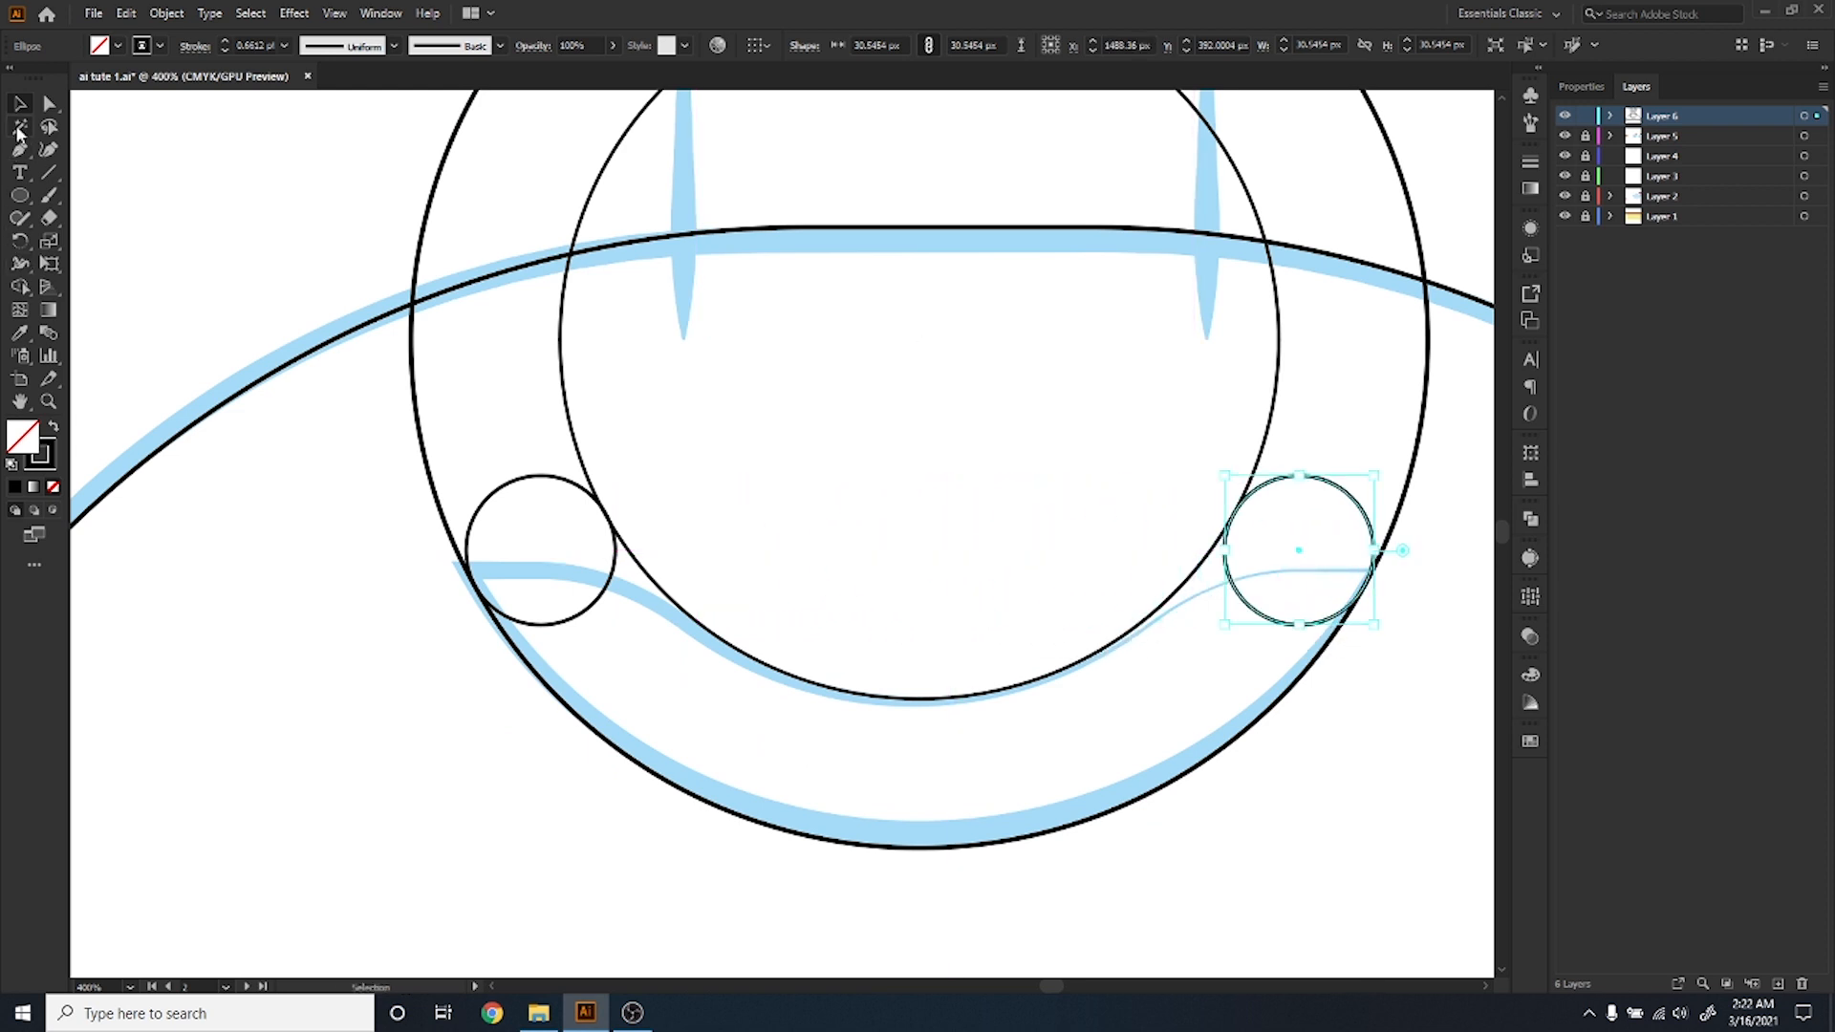
{"action": "left_click_drag", "start_coordinate": [1449, 489], "coordinate": [389, 774]}
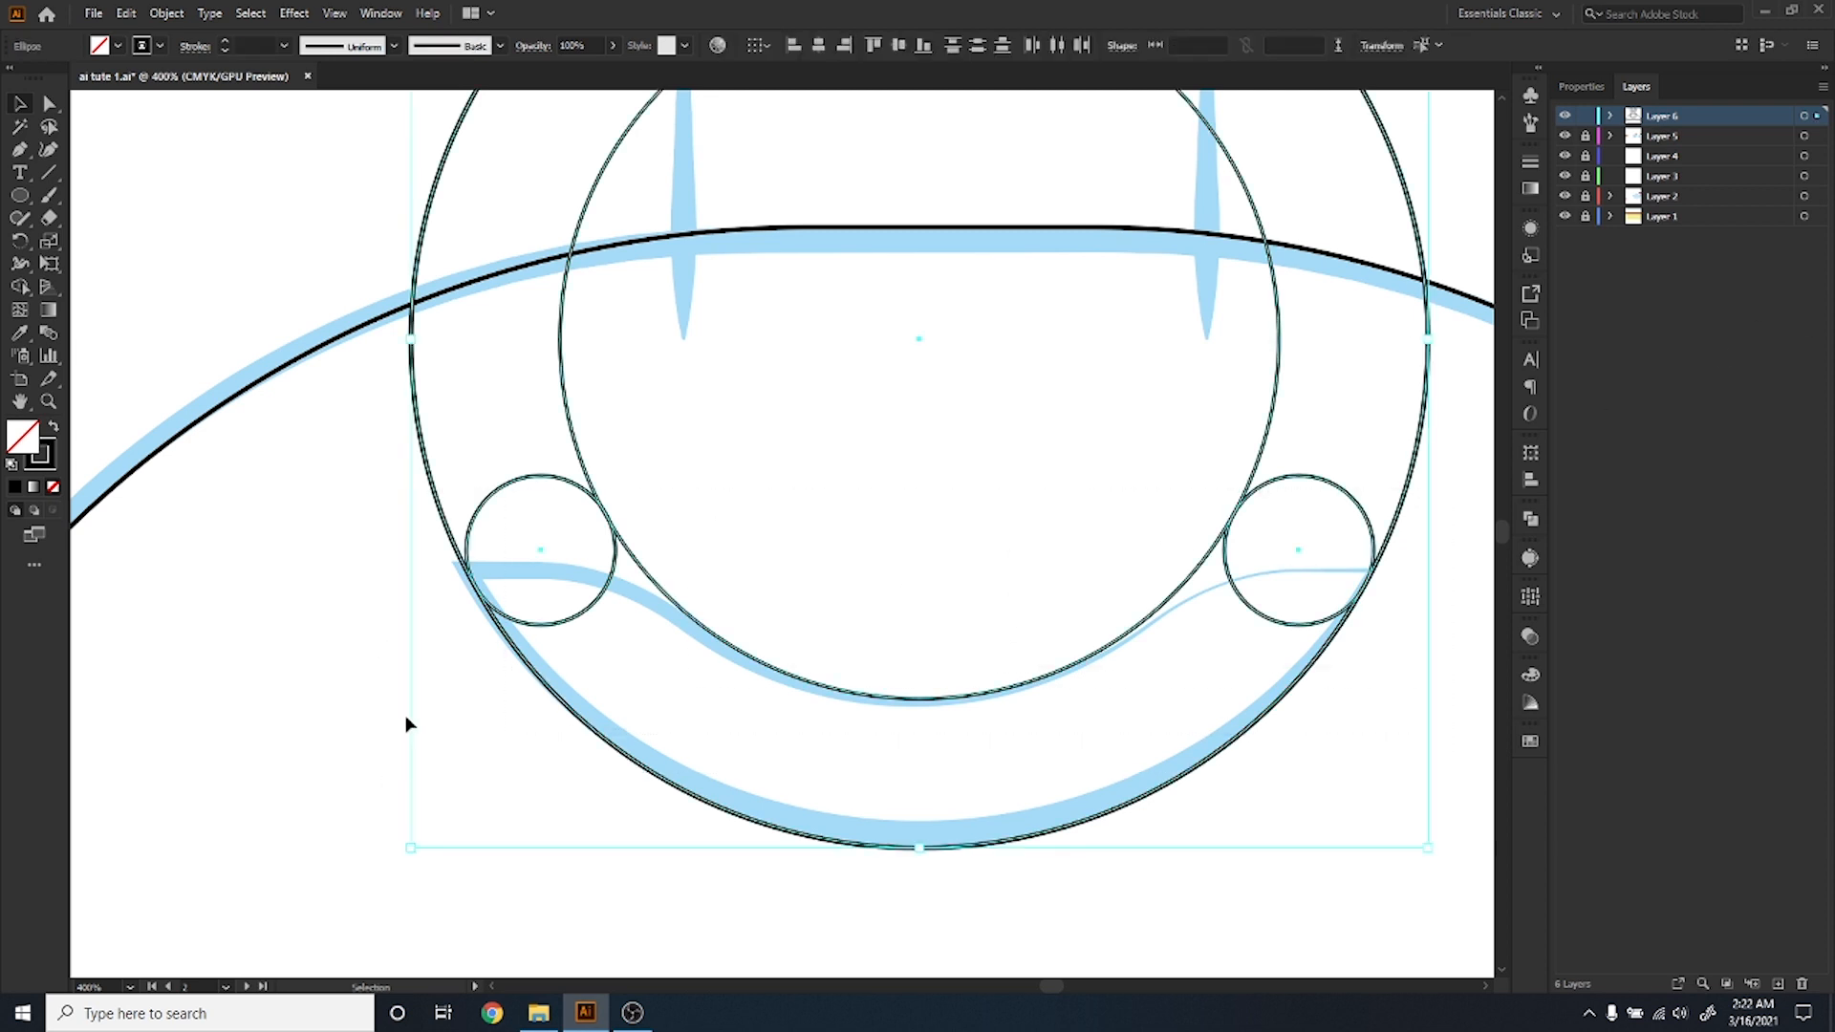
{"action": "left_click", "coordinate": [21, 287]}
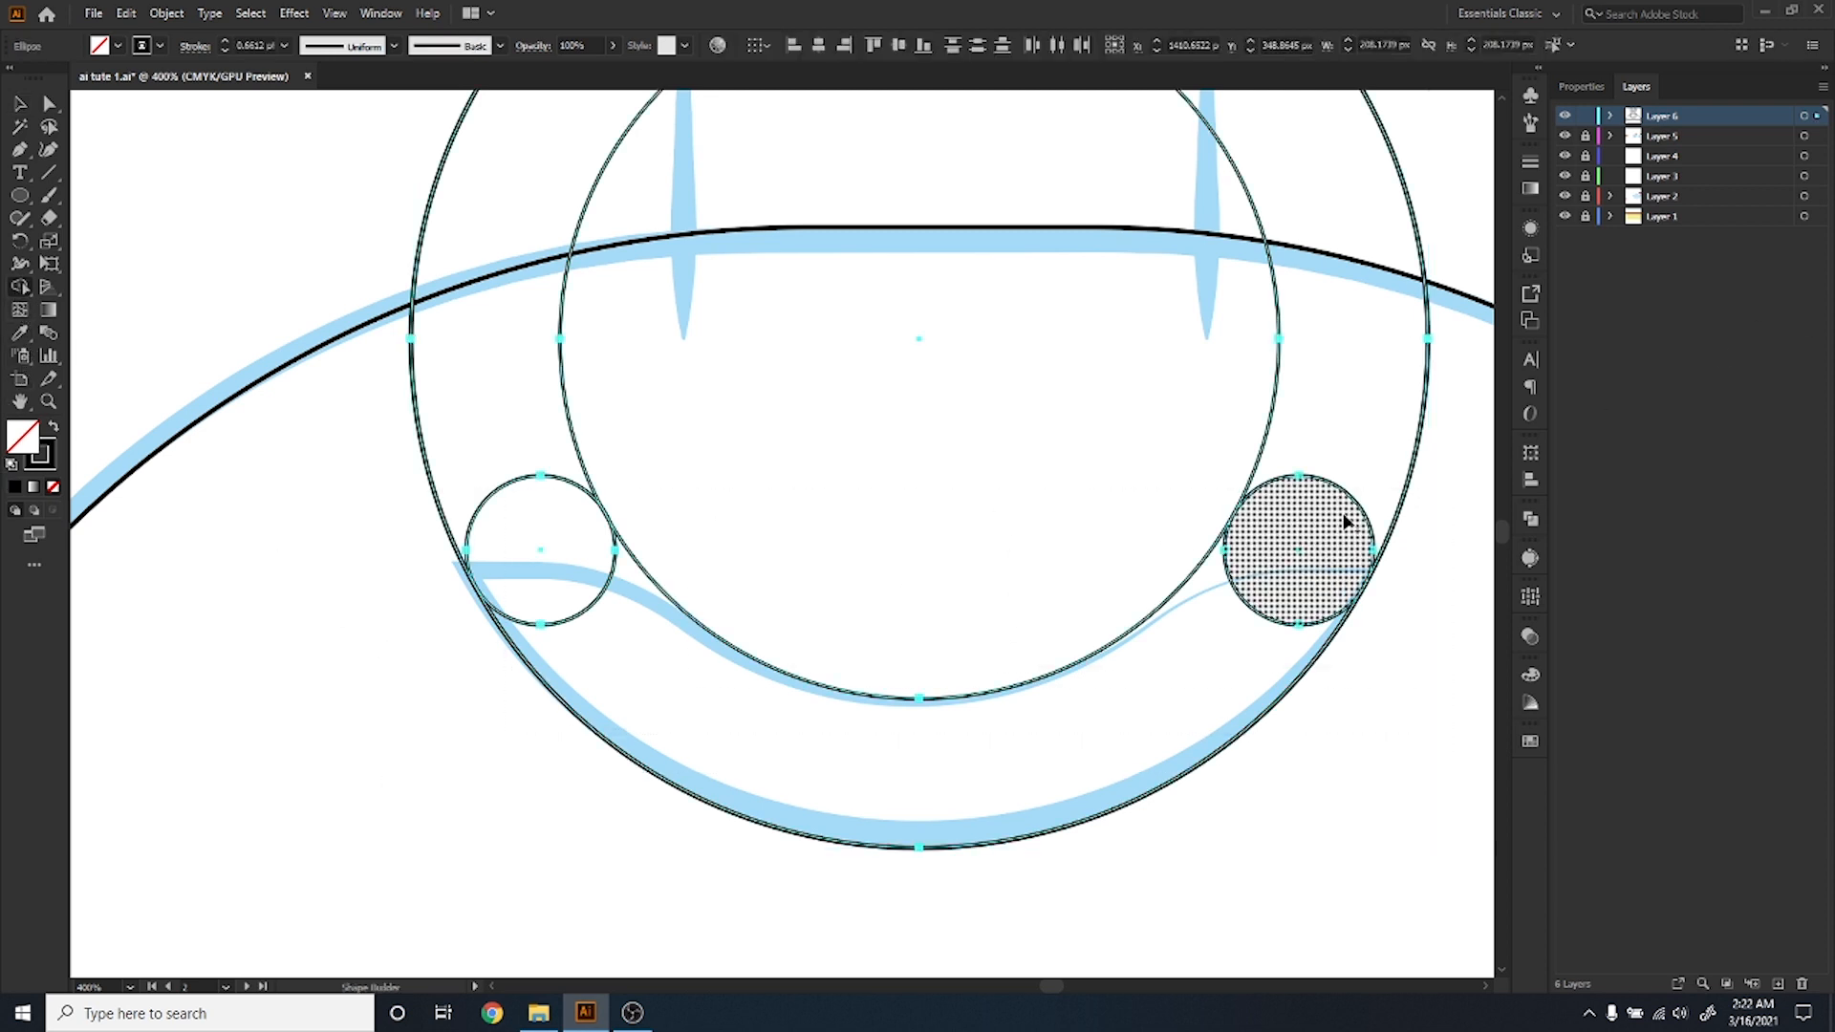
{"action": "mouse_move", "coordinate": [1433, 449]}
{"action": "left_mouse_down"}
{"action": "mouse_move", "coordinate": [615, 409]}
{"action": "mouse_move", "coordinate": [450, 422]}
{"action": "mouse_move", "coordinate": [401, 434]}
{"action": "mouse_move", "coordinate": [361, 572]}
{"action": "left_mouse_up"}
{"action": "key", "text": "ctrl+z"}
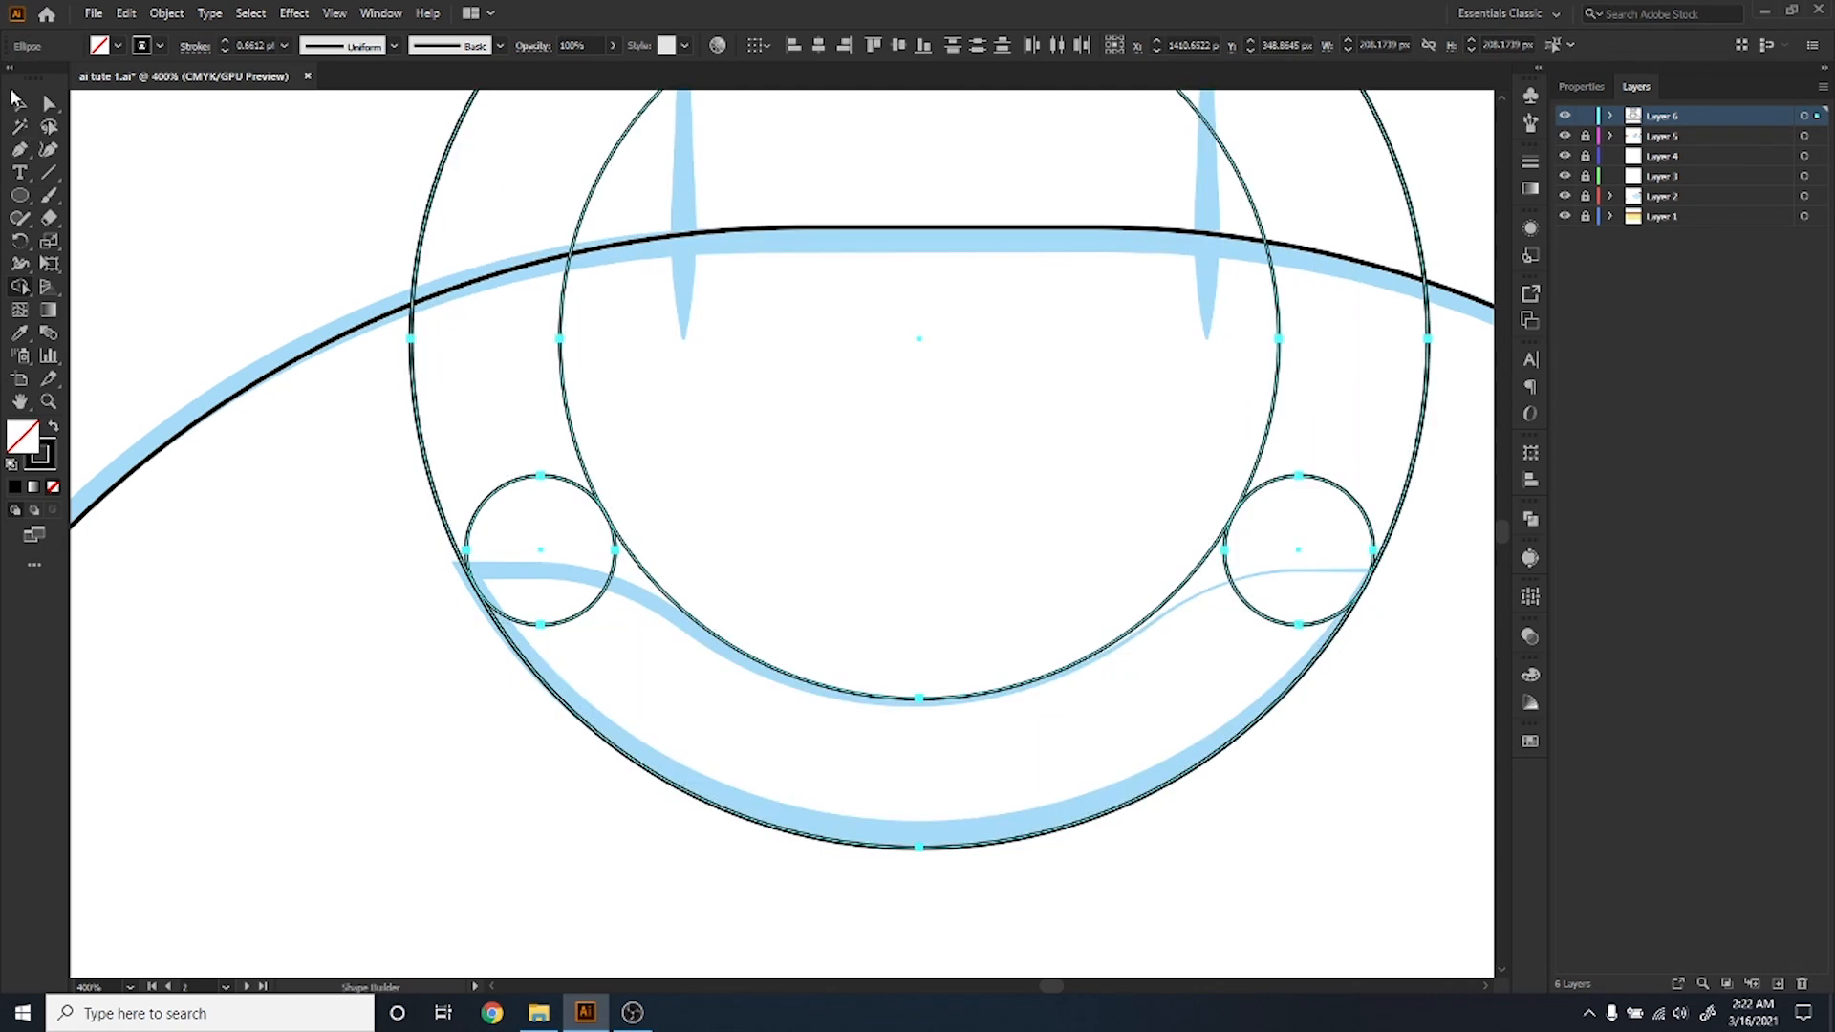
Delete the small circle at the smile's right end.
{"action": "left_click", "coordinate": [20, 103]}
{"action": "left_click", "coordinate": [279, 650]}
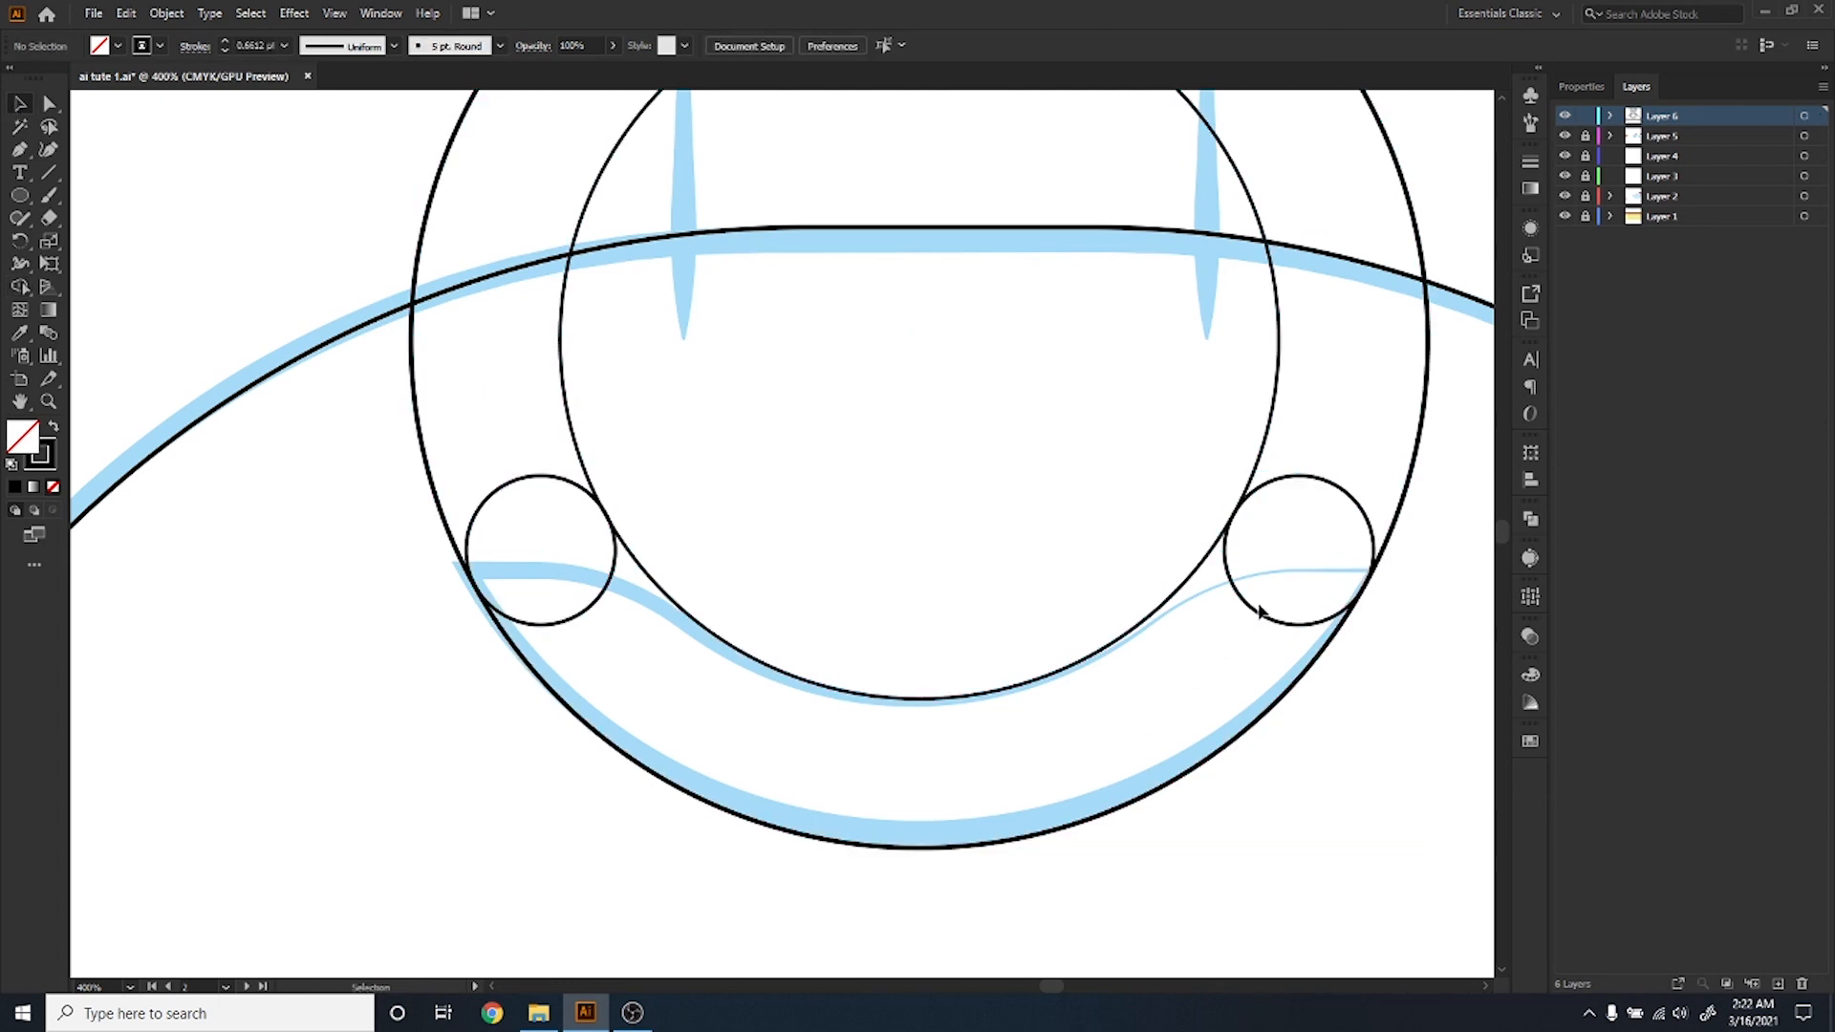
{"action": "left_click", "coordinate": [1249, 615]}
{"action": "key", "text": "Delete"}
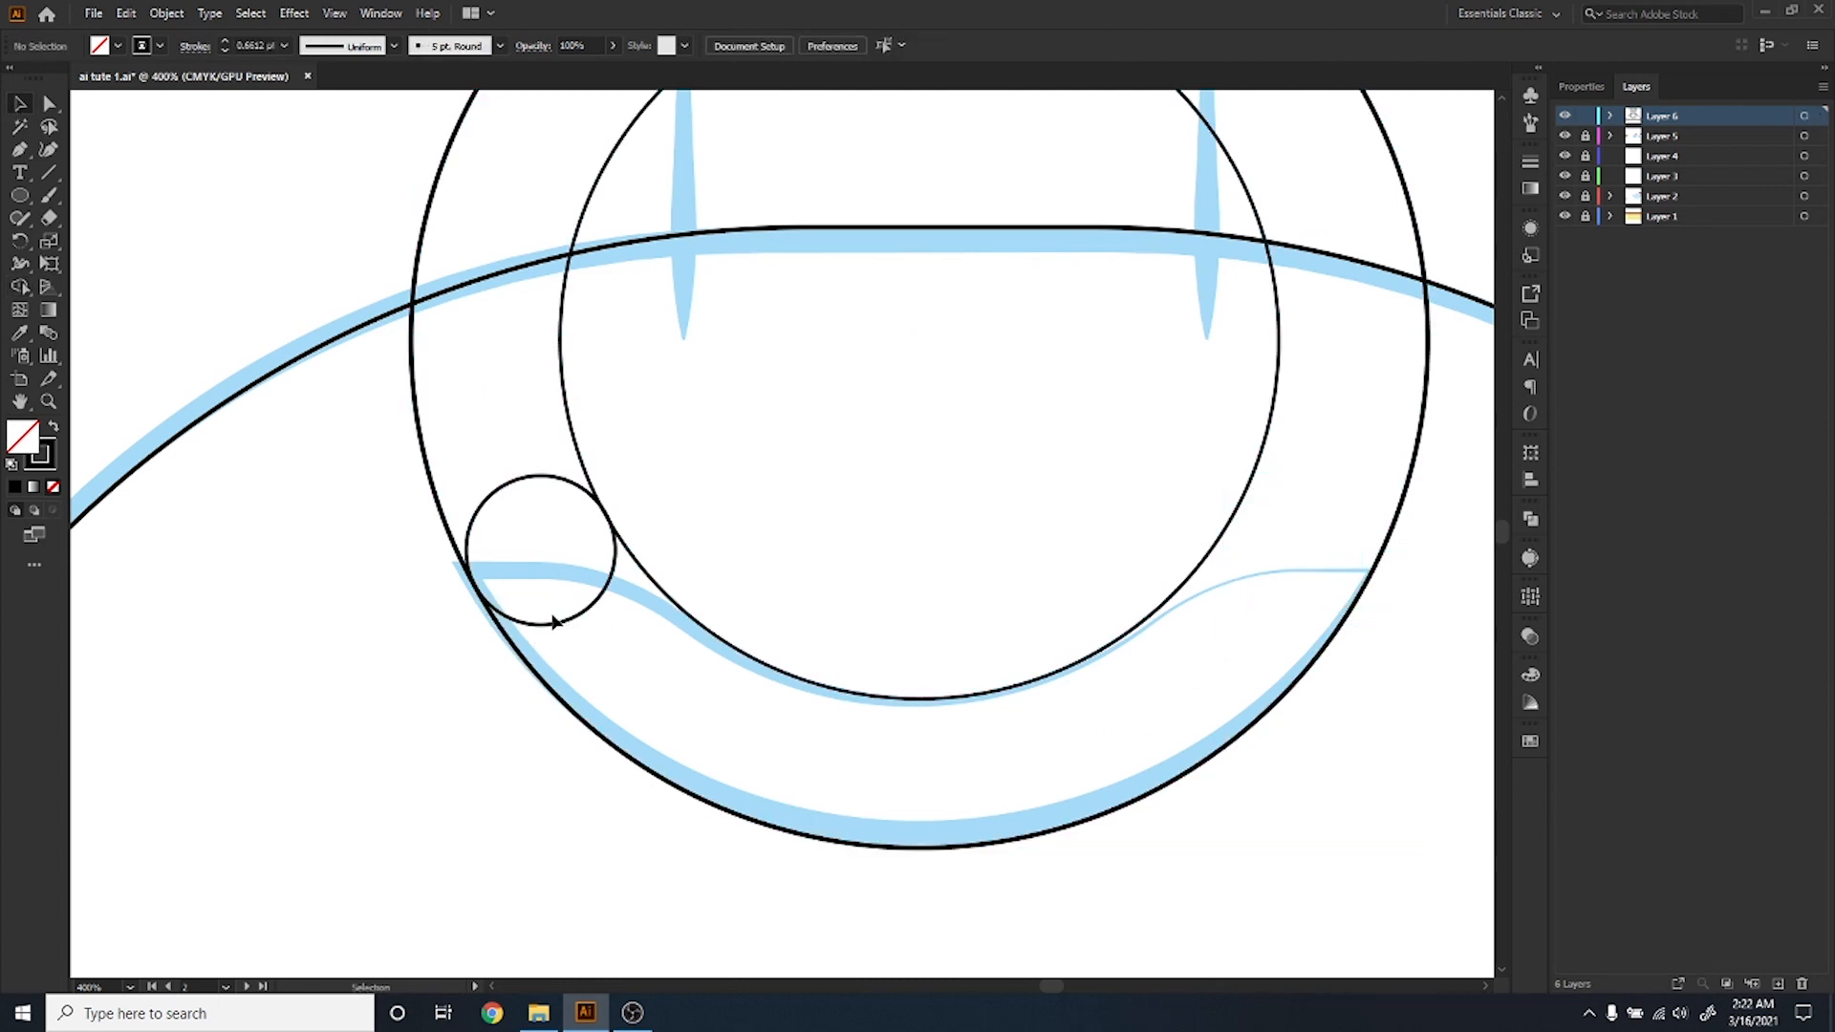
Enlarge the small circle at the smile's left end to about 31.7 px and copy it horizontally to the right end.
{"action": "left_click", "coordinate": [553, 623]}
{"action": "left_click_drag", "start_coordinate": [618, 624], "coordinate": [1351, 663]}
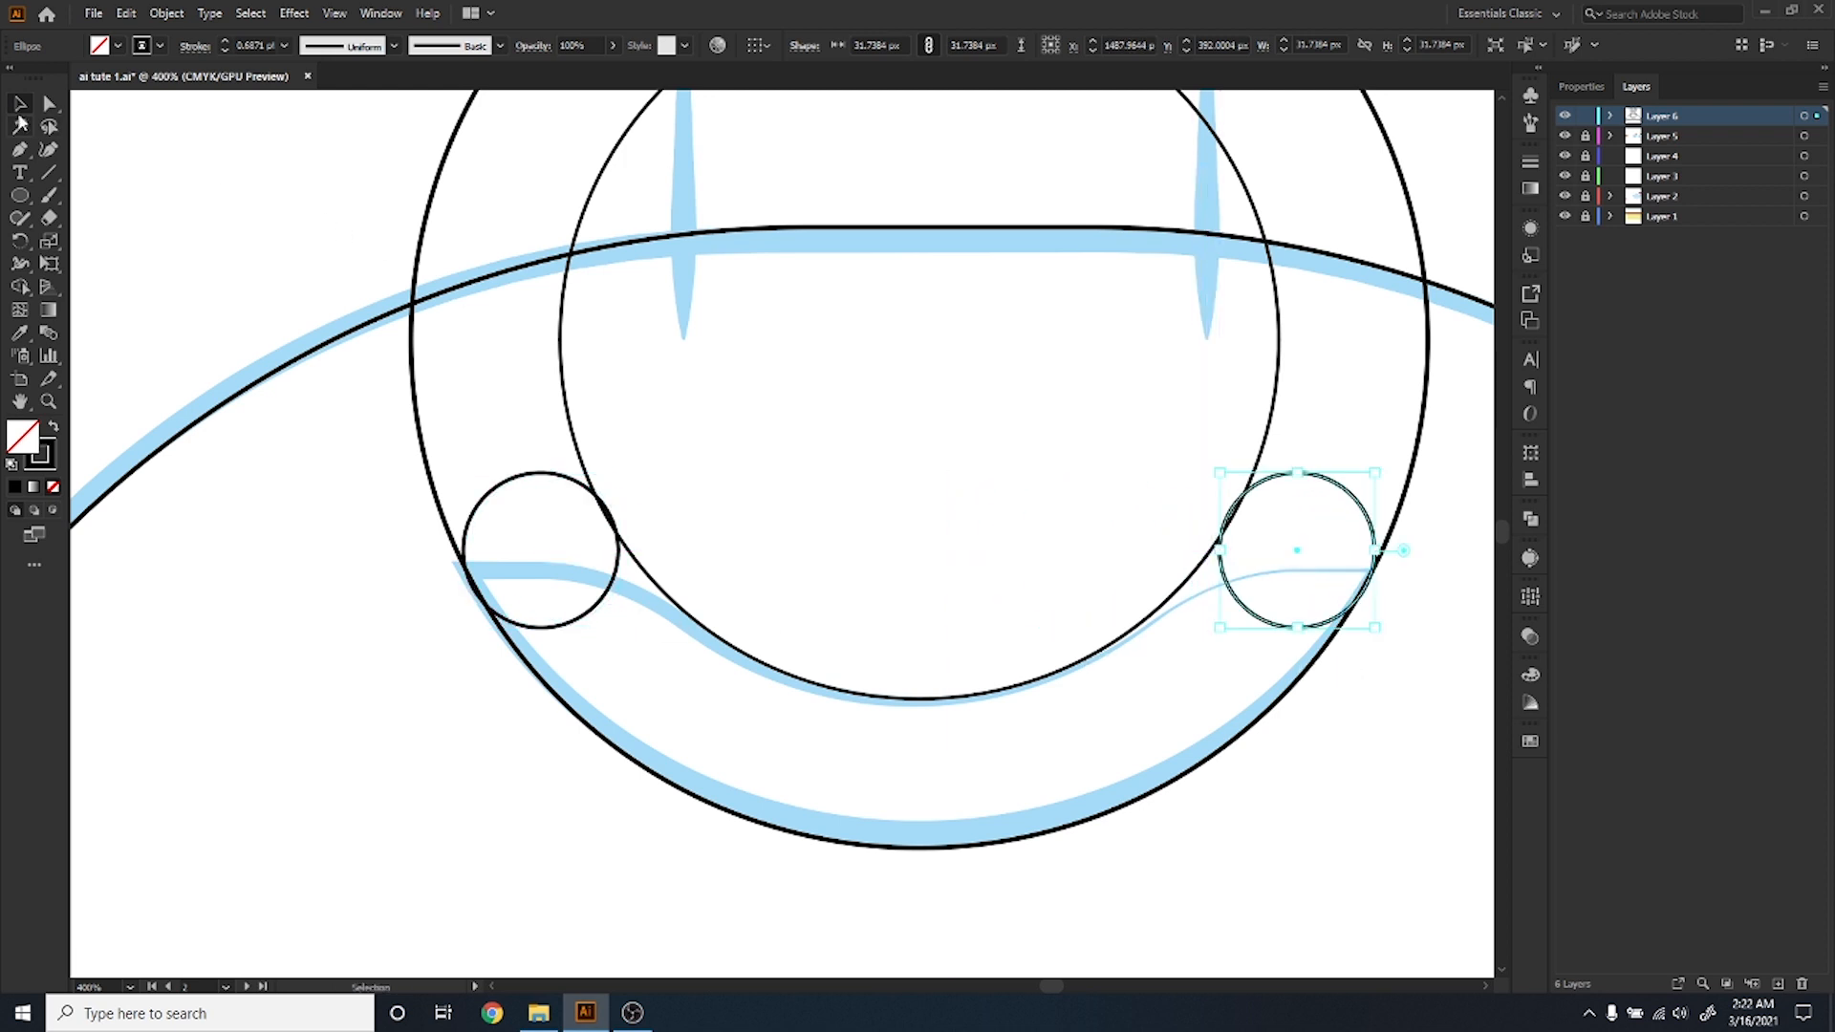
{"action": "left_click", "coordinate": [928, 559]}
With Shape Builder, remove the upper parts of the large circles and merge the lower band with both end circles.
{"action": "left_click_drag", "start_coordinate": [1449, 512], "coordinate": [346, 748]}
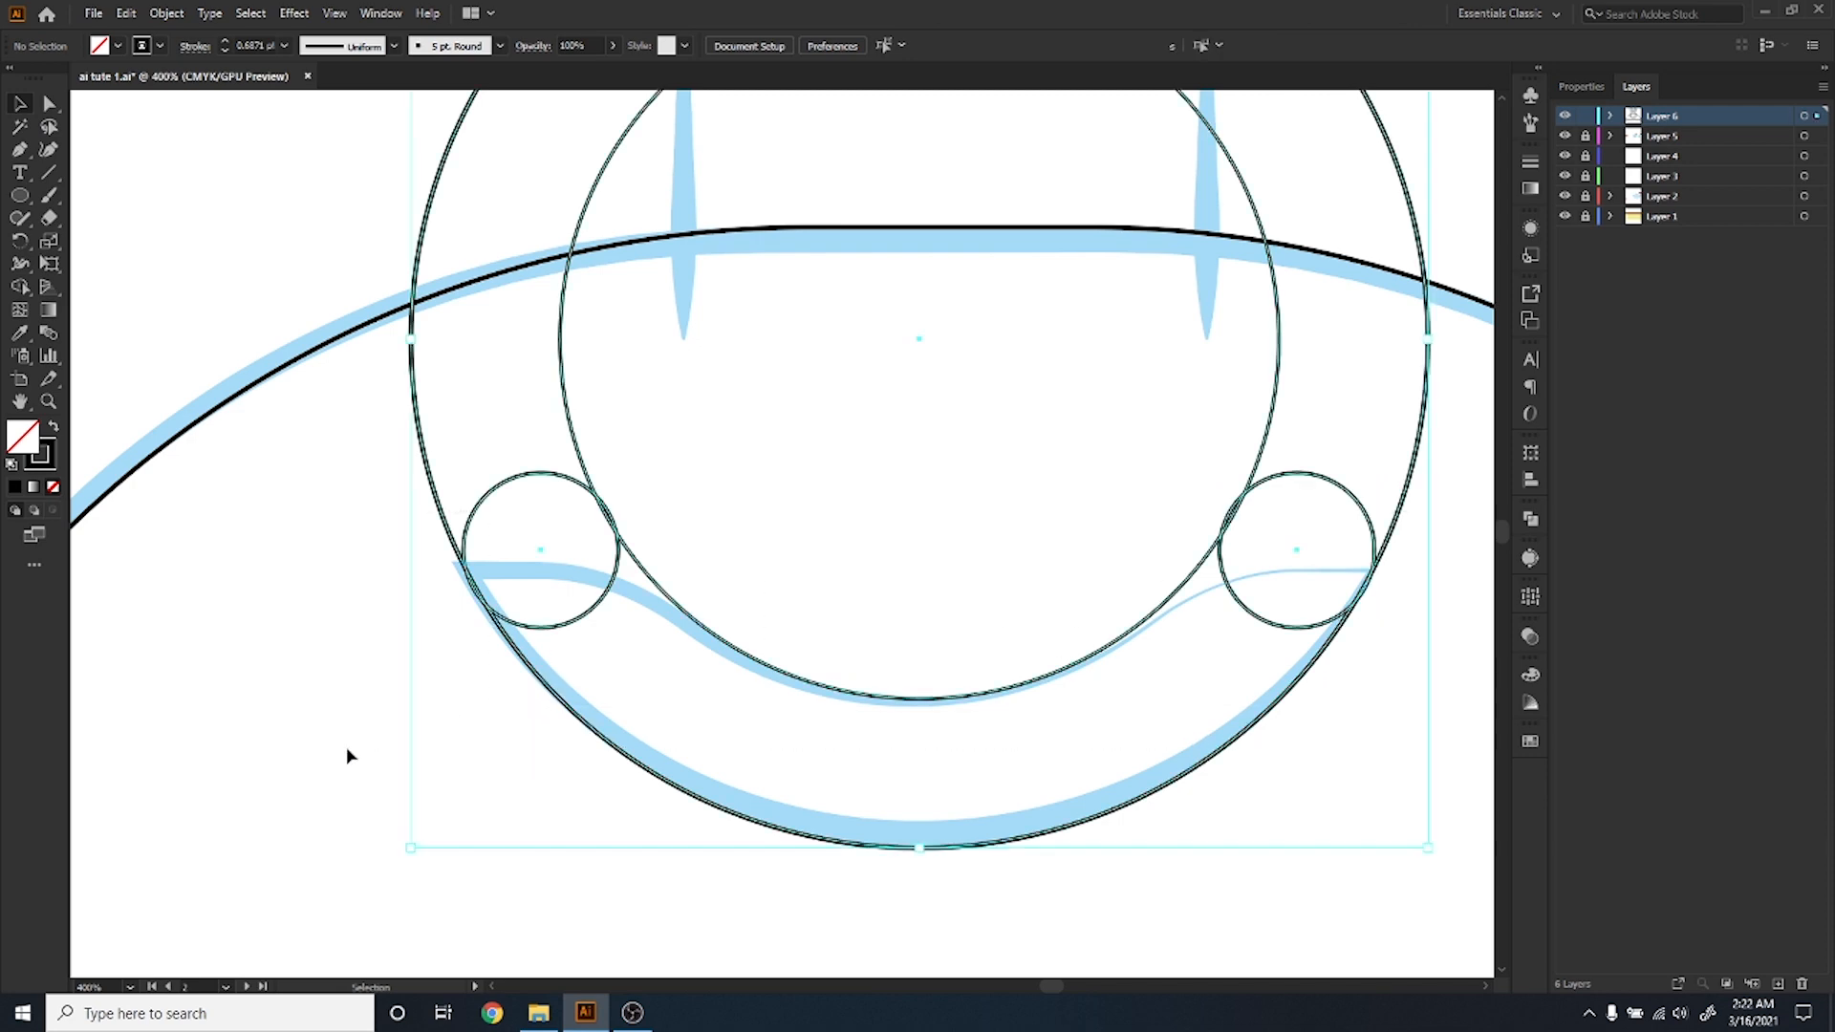
{"action": "left_click", "coordinate": [19, 287]}
{"action": "left_click_drag", "start_coordinate": [367, 384], "coordinate": [1441, 396], "text": "alt"}
{"action": "mouse_move", "coordinate": [1292, 573]}
{"action": "left_mouse_down"}
{"action": "mouse_move", "coordinate": [973, 705]}
{"action": "mouse_move", "coordinate": [847, 728]}
{"action": "mouse_move", "coordinate": [685, 696]}
{"action": "mouse_move", "coordinate": [543, 601]}
{"action": "mouse_move", "coordinate": [472, 606]}
{"action": "left_mouse_up"}
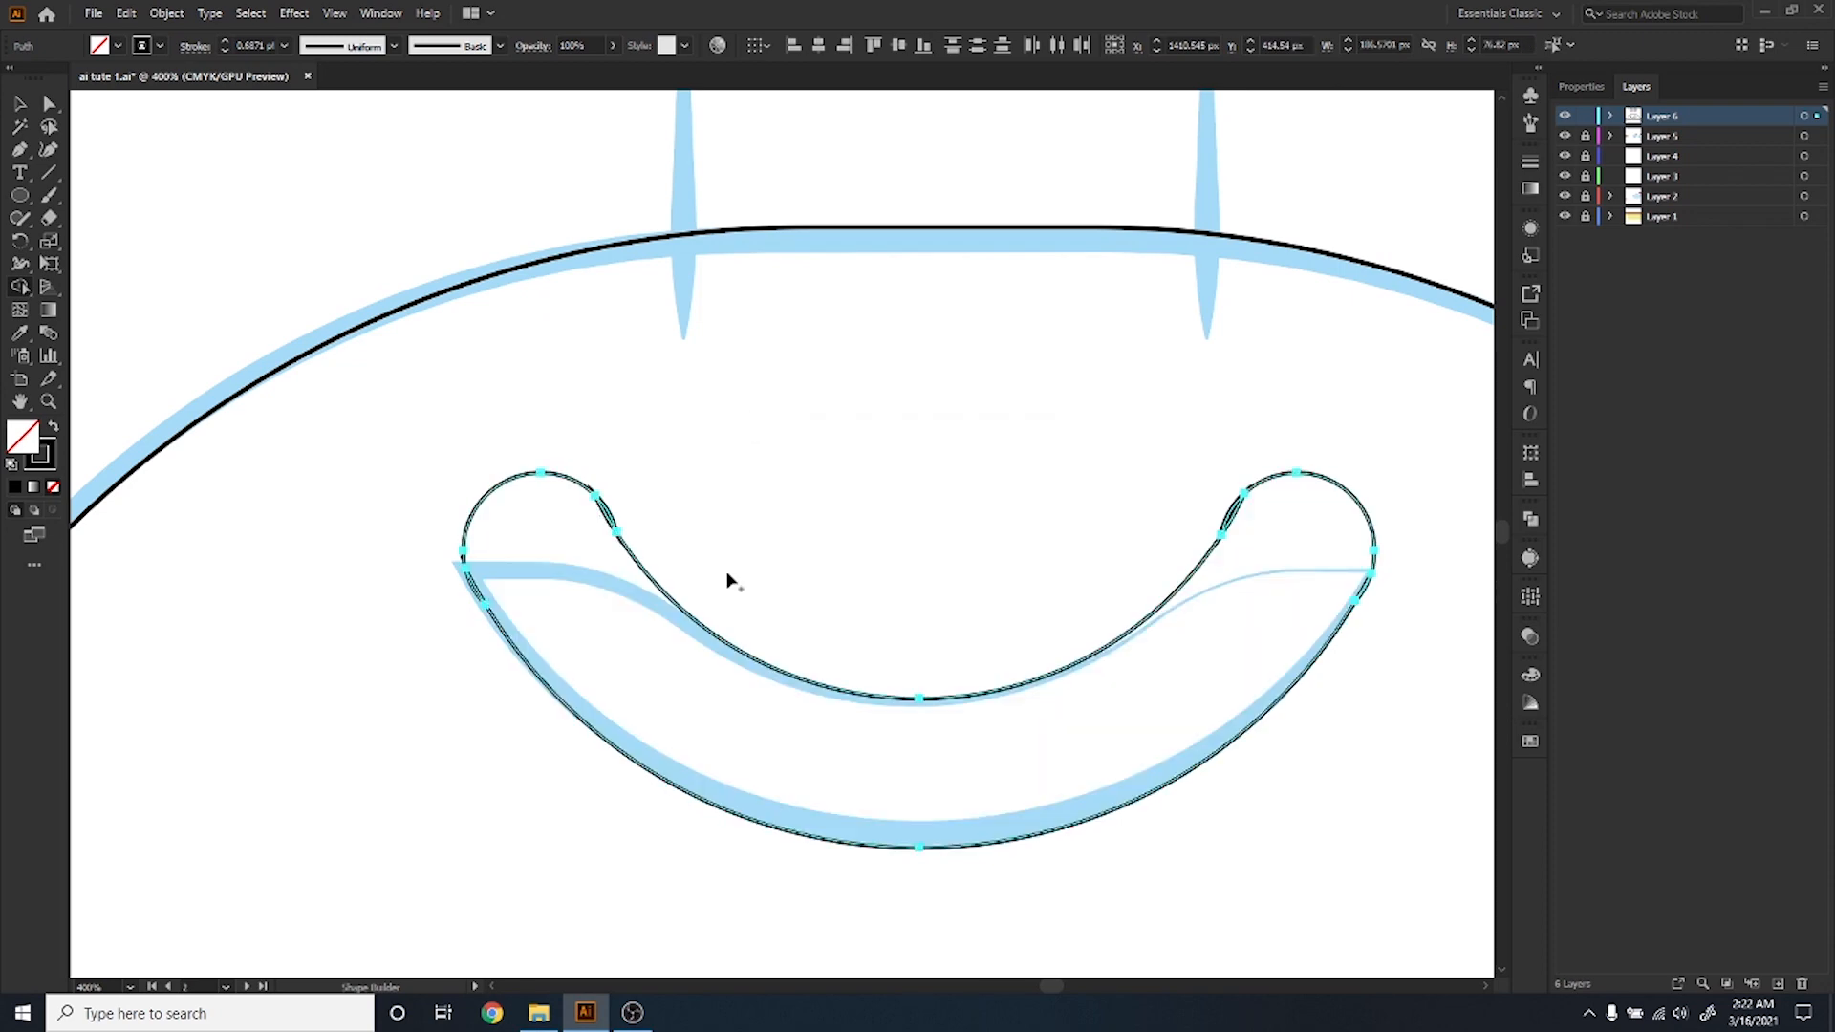
Remove with Shape Builder the thin slivers where the end circles overshoot the smile arcs.
{"action": "scroll", "coordinate": [464, 574], "scroll_direction": "up", "scroll_amount": 8, "text": "alt"}
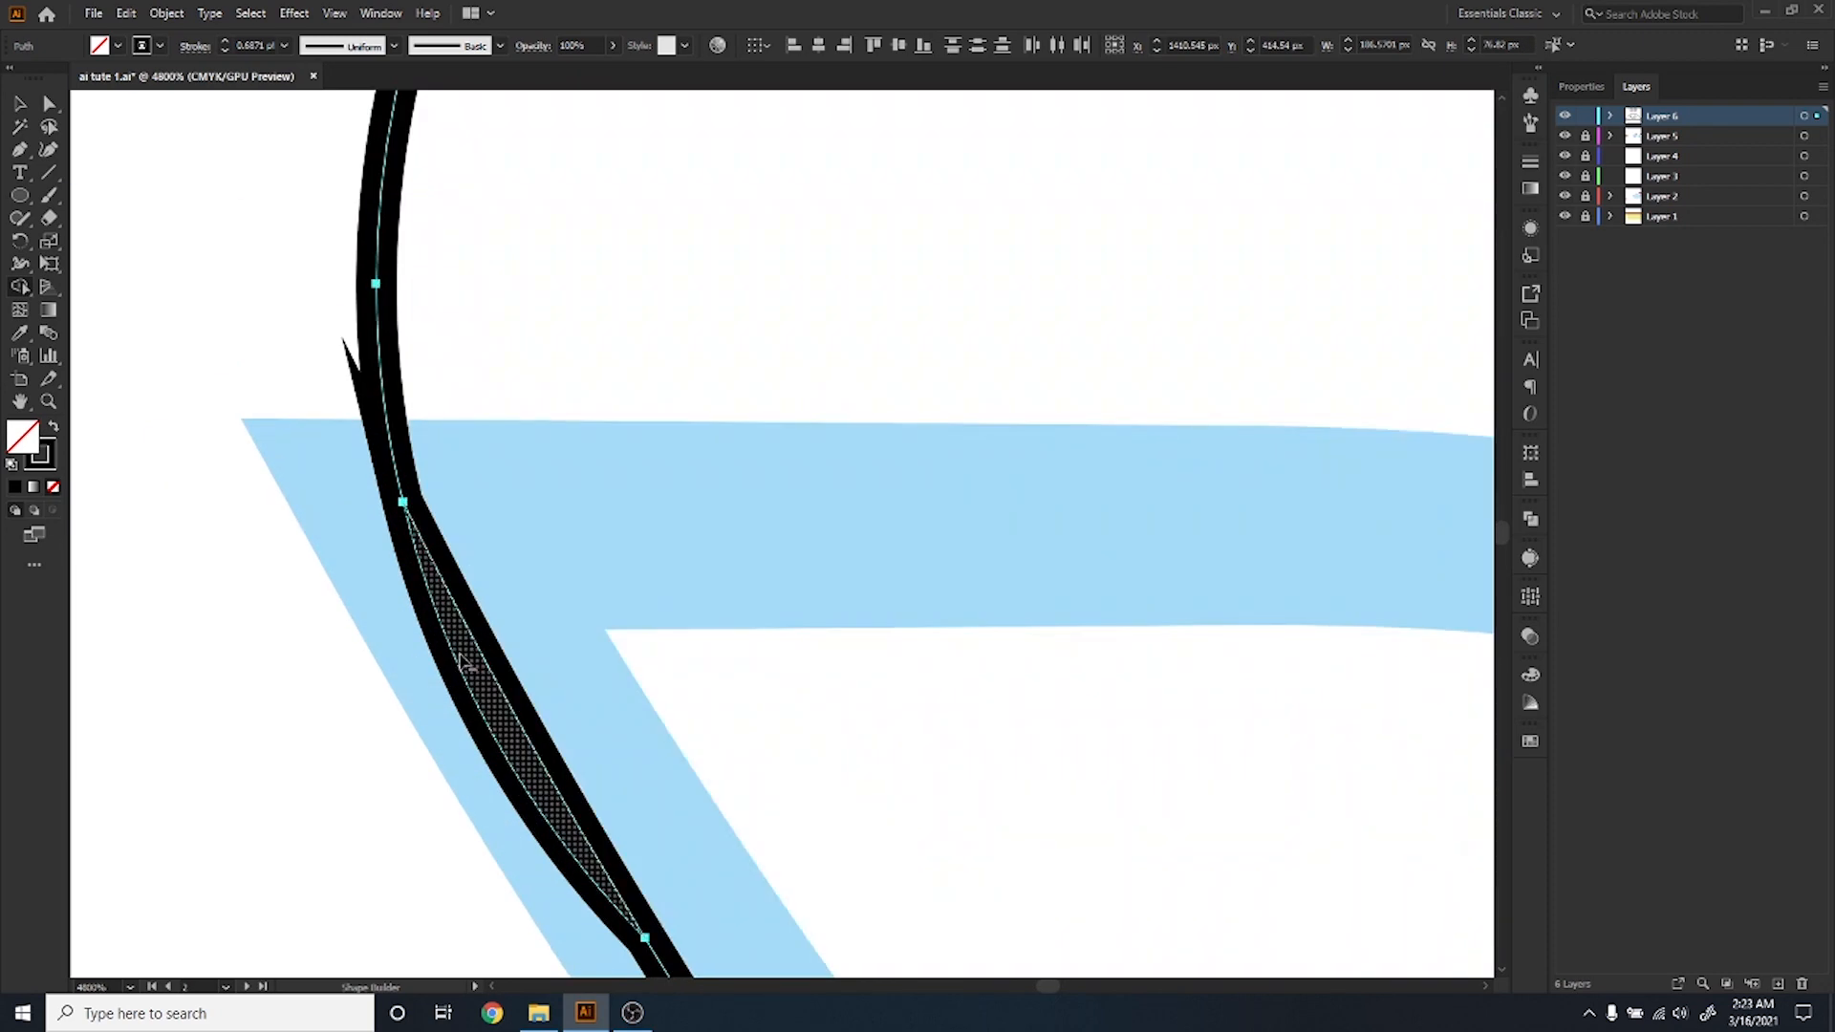
{"action": "scroll", "coordinate": [465, 662], "scroll_direction": "down", "scroll_amount": 8, "text": "alt"}
{"action": "scroll", "coordinate": [717, 643], "scroll_direction": "up", "scroll_amount": 2, "text": "alt"}
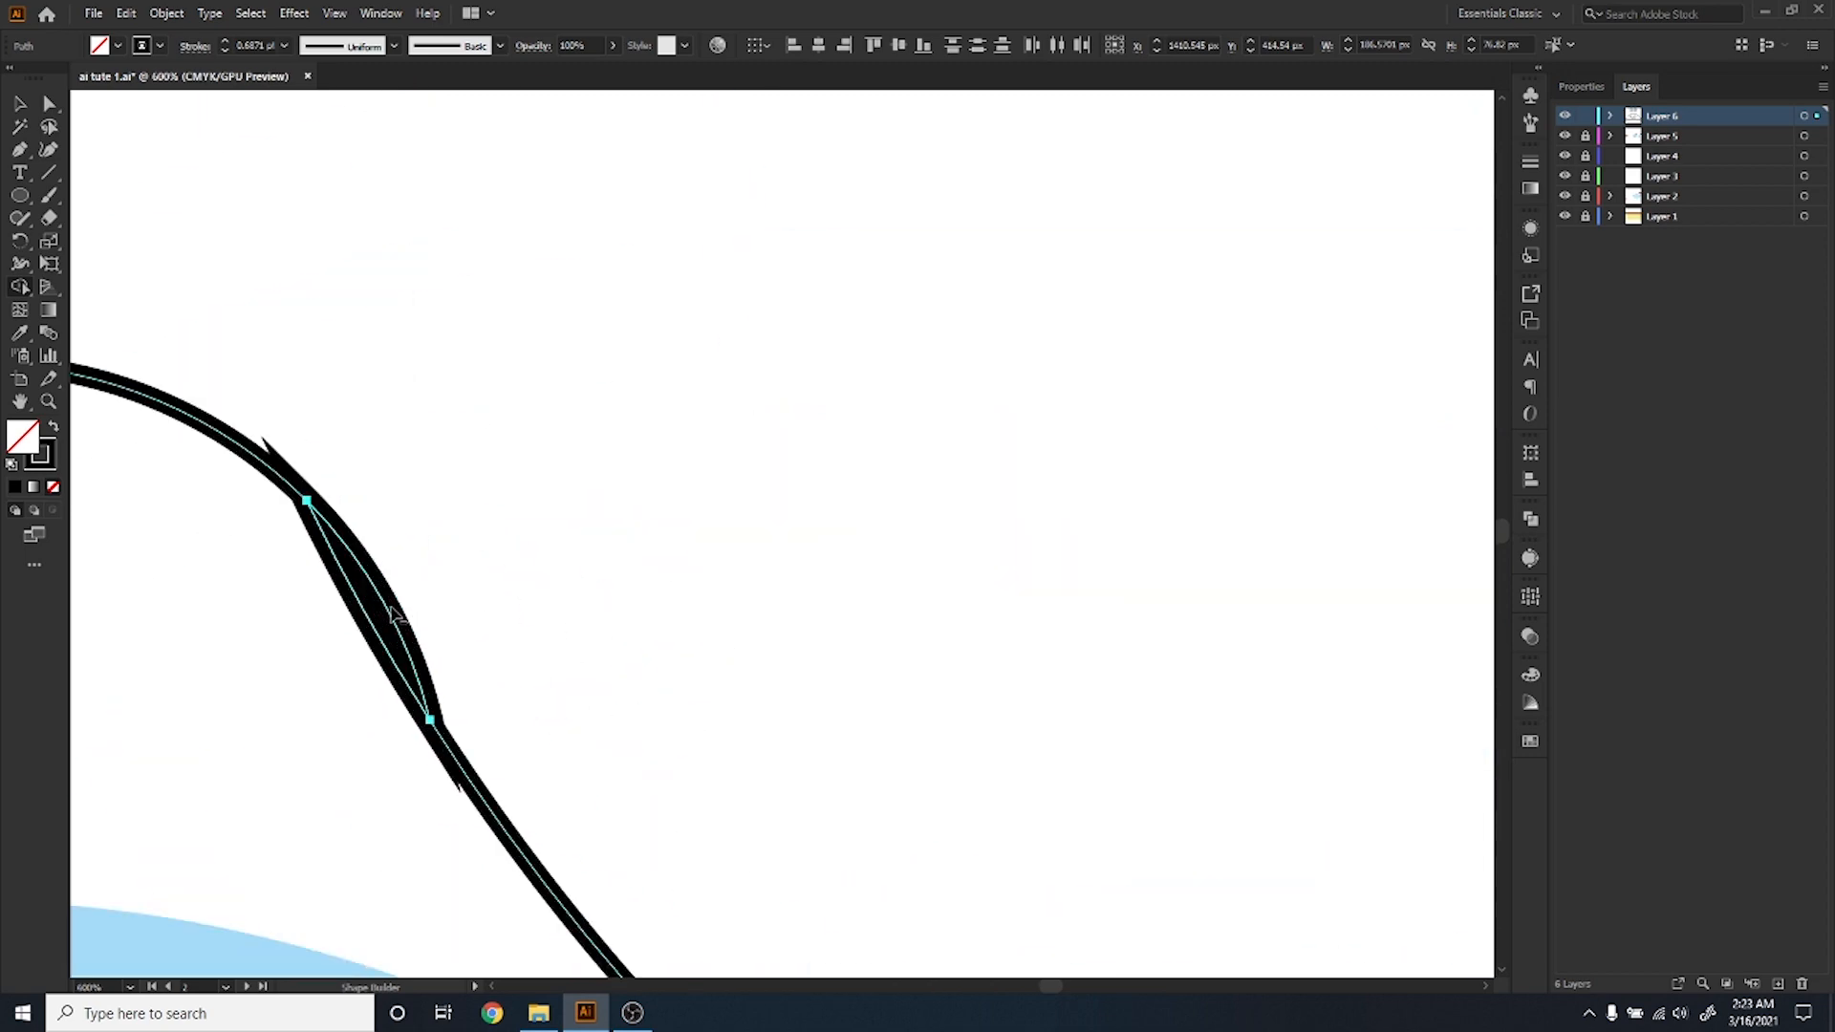
{"action": "scroll", "coordinate": [421, 688], "scroll_direction": "down", "scroll_amount": 3, "text": "alt"}
{"action": "scroll", "coordinate": [860, 650], "scroll_direction": "up", "scroll_amount": 5, "text": "alt"}
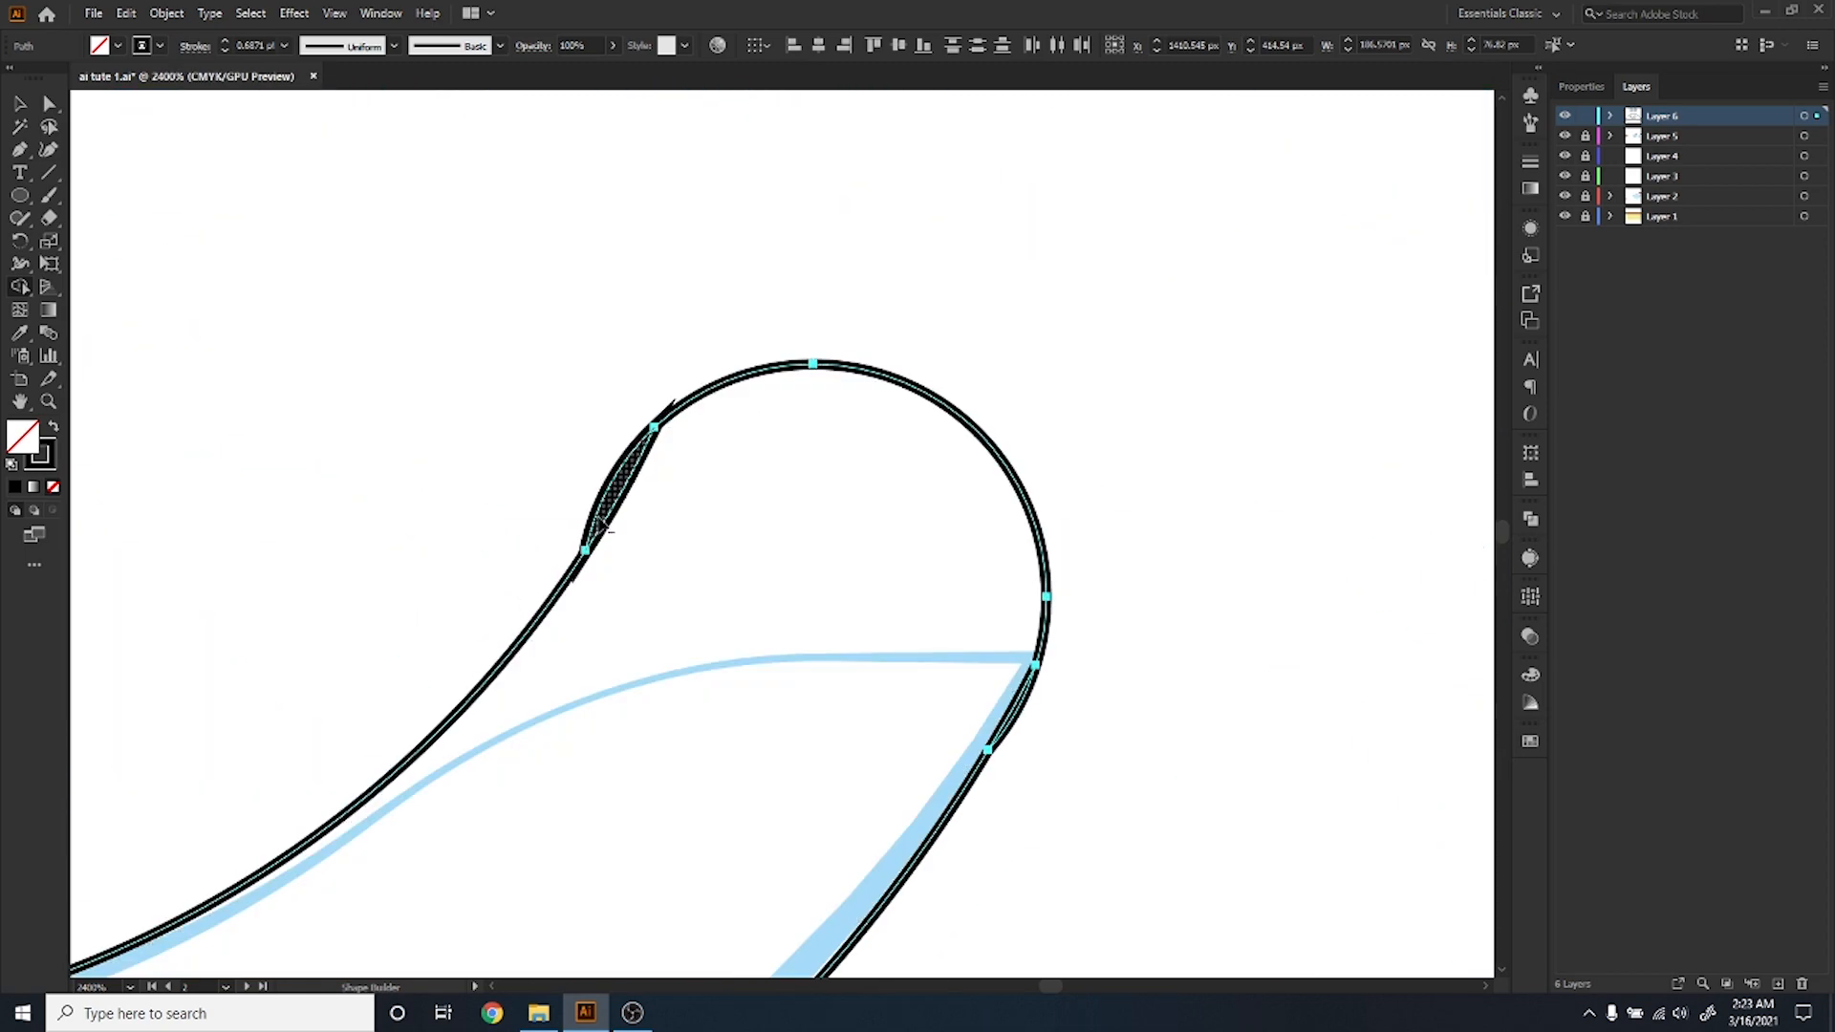
{"action": "mouse_move", "coordinate": [605, 529]}
{"action": "left_mouse_down"}
{"action": "mouse_move", "coordinate": [857, 683]}
{"action": "mouse_move", "coordinate": [1023, 694]}
{"action": "left_mouse_up"}
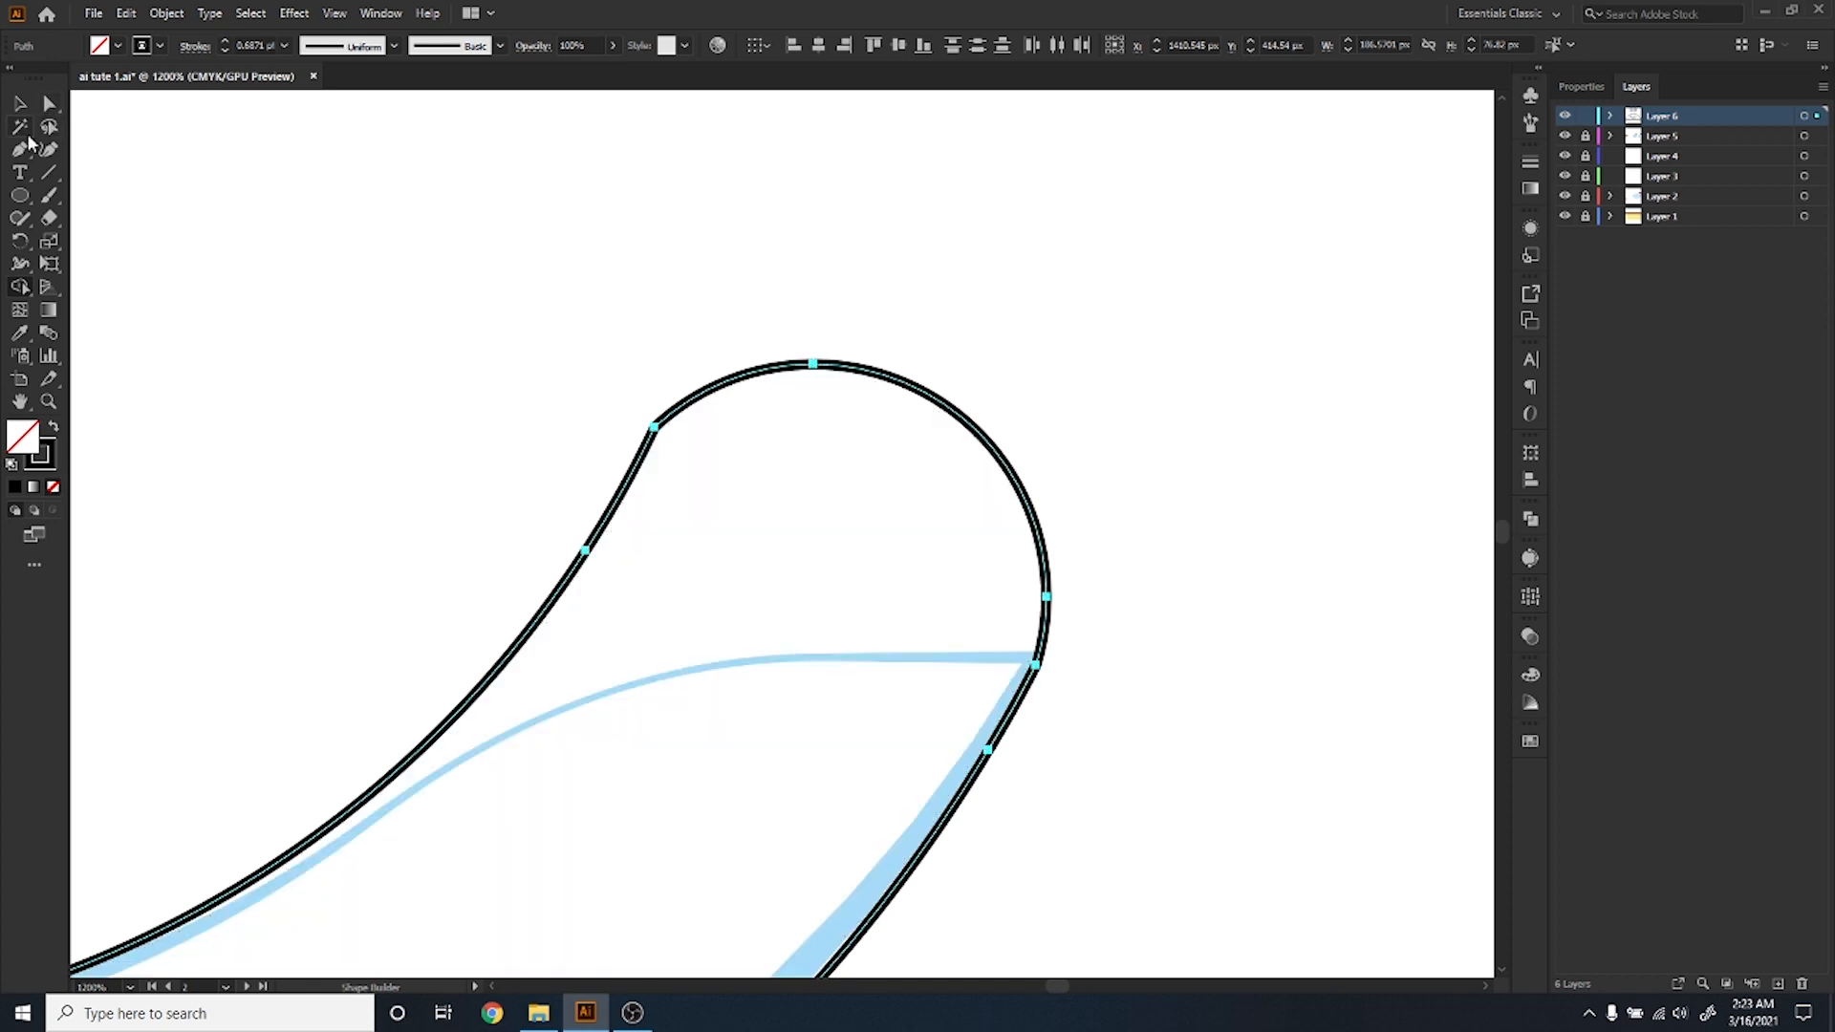
Round the inner corner at the smile's right end fully and its outer corner to about 15 px.
{"action": "left_click", "coordinate": [48, 104]}
{"action": "left_click", "coordinate": [561, 381]}
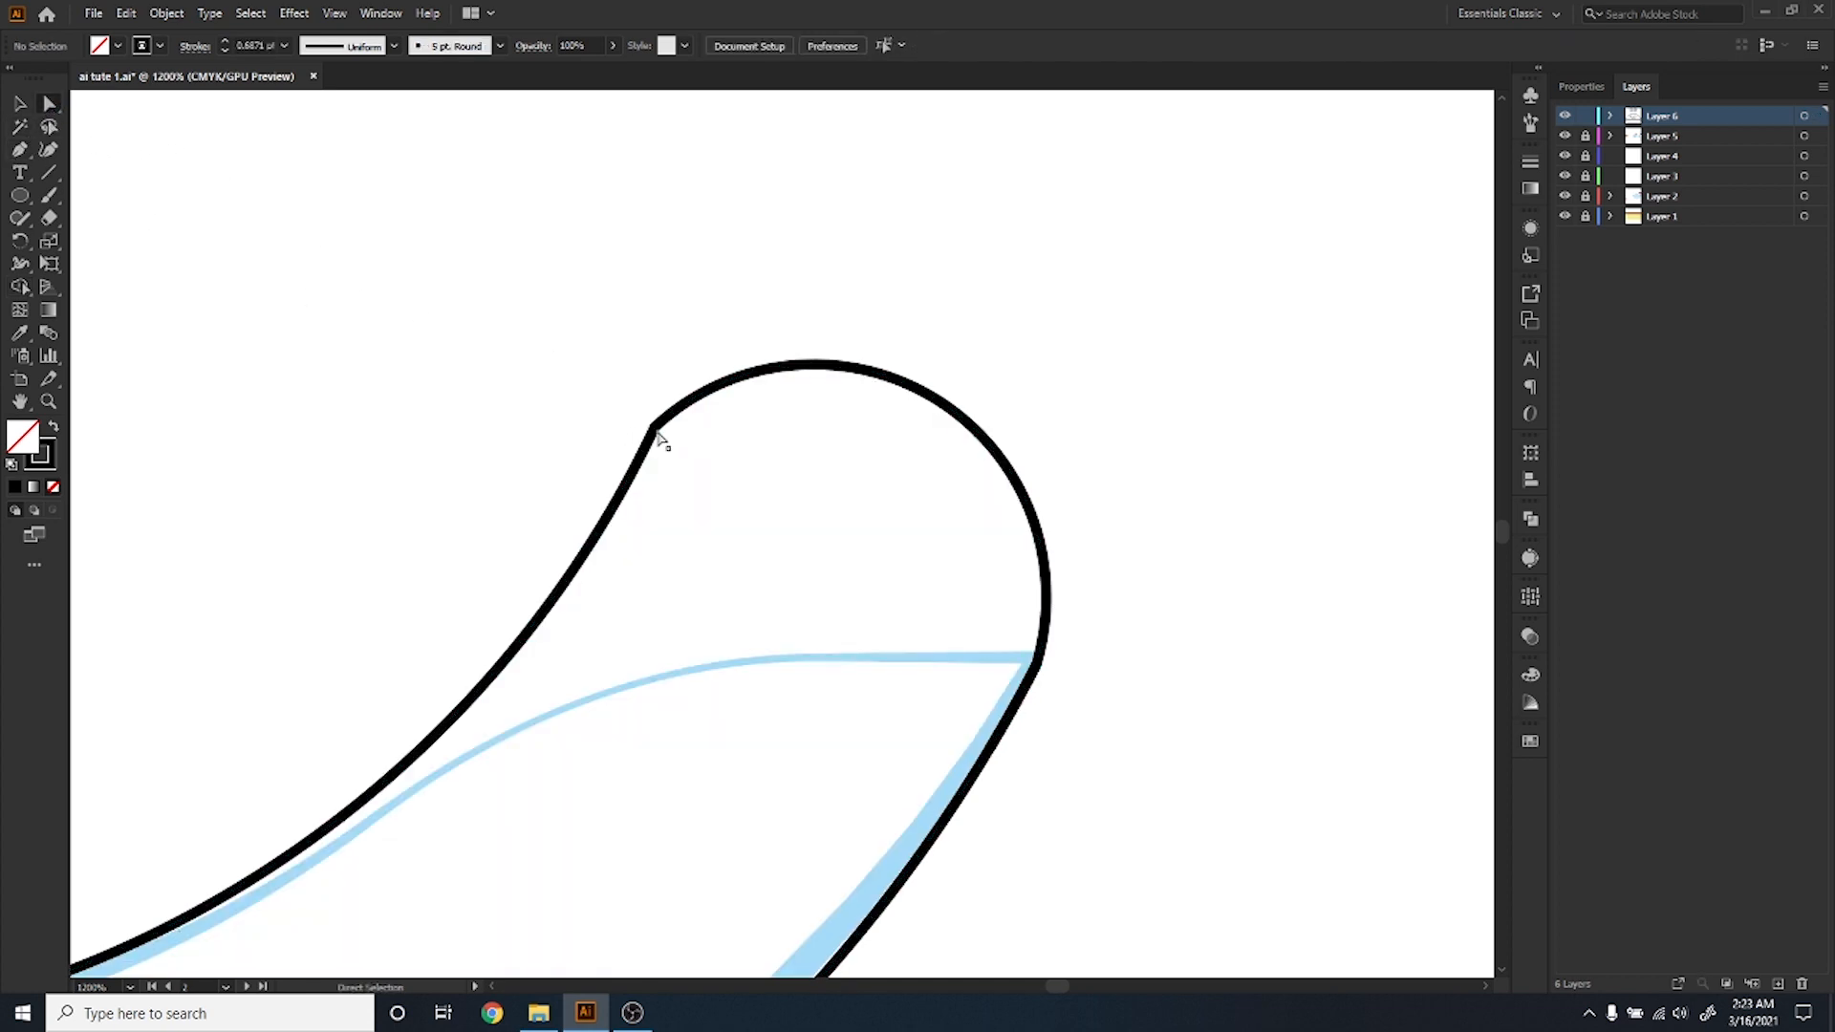
{"action": "left_click", "coordinate": [655, 428]}
{"action": "left_click_drag", "start_coordinate": [666, 438], "coordinate": [959, 666]}
{"action": "left_click", "coordinate": [1037, 672]}
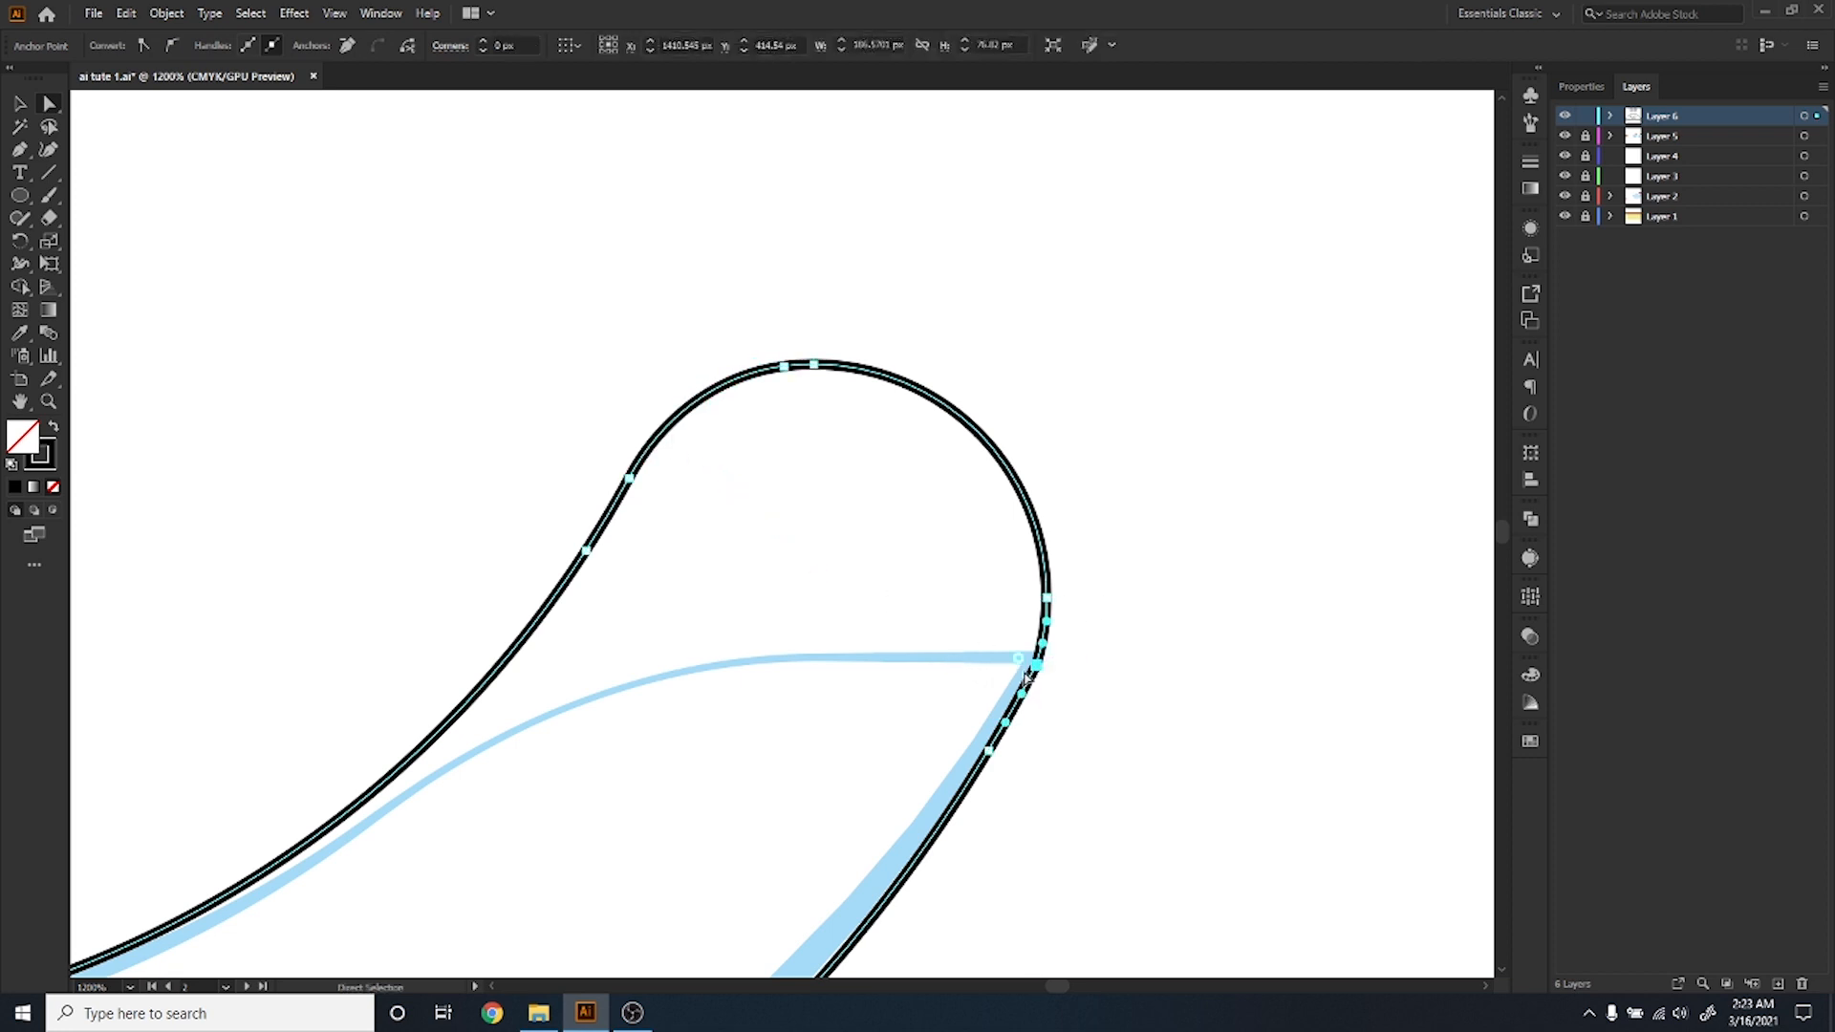
{"action": "key", "text": "ctrl+z"}
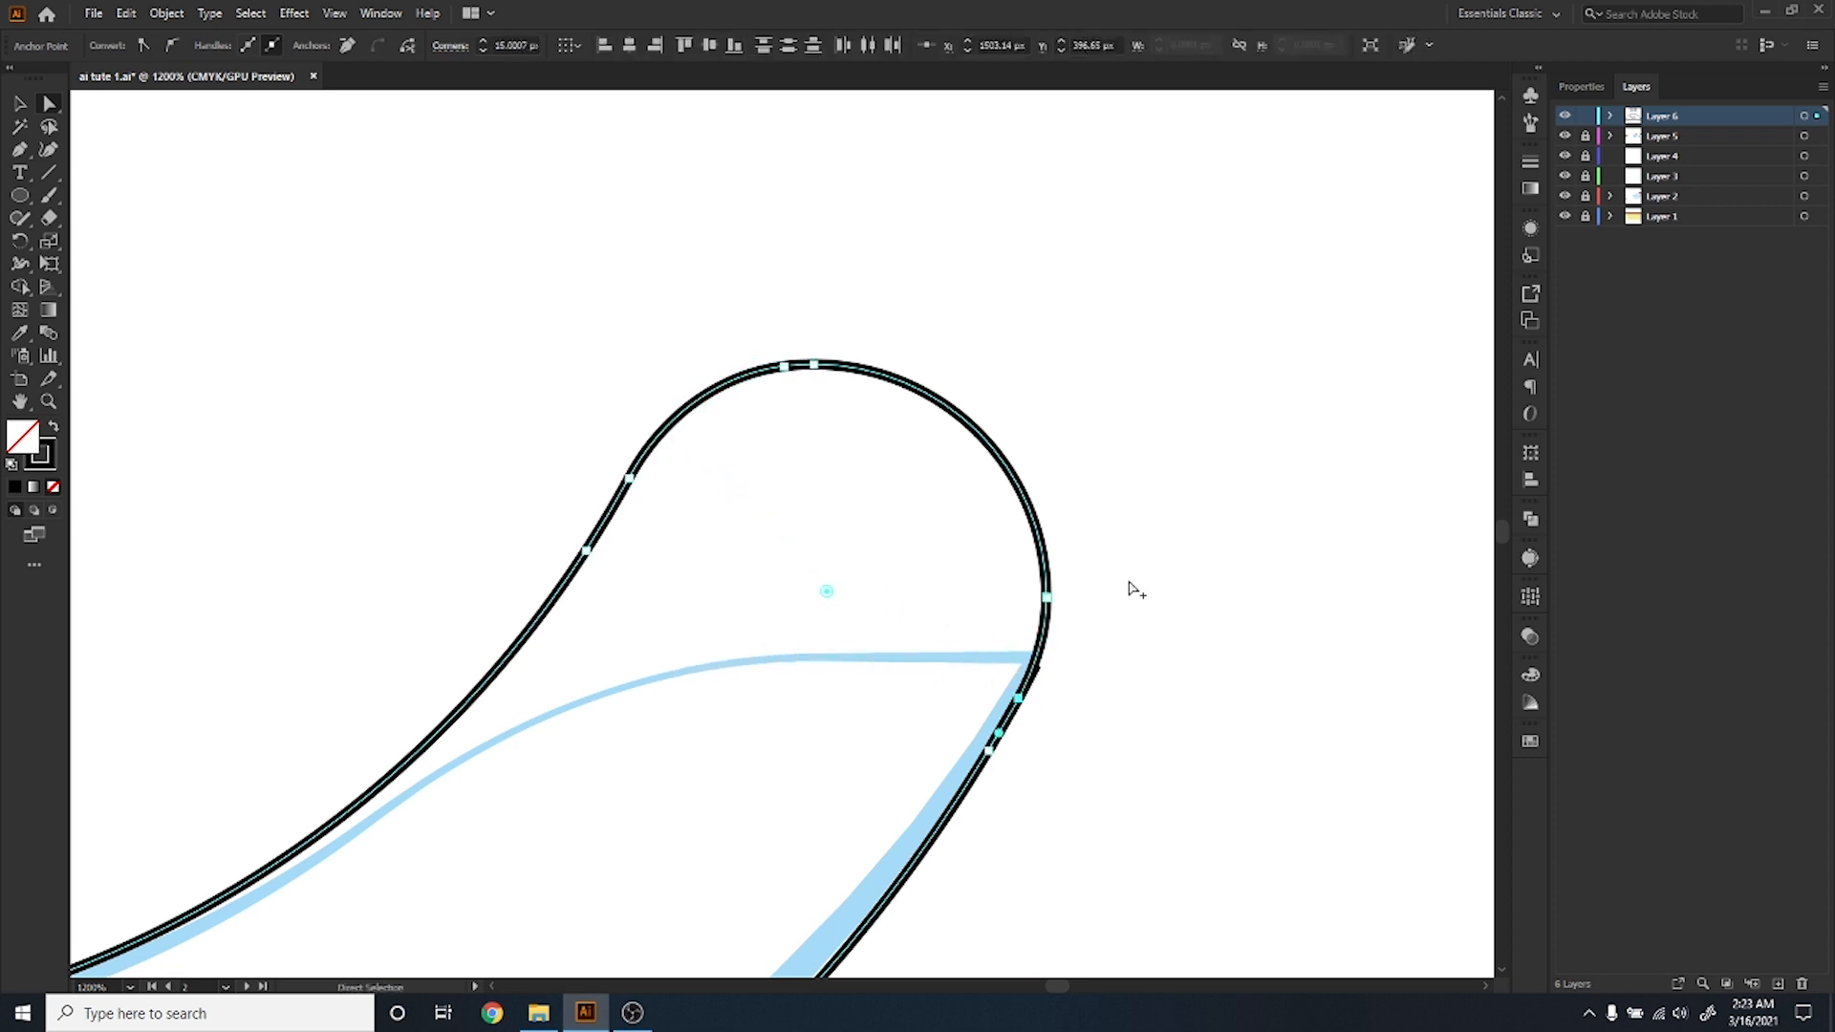
Round the outer and inner corners at the smile's left end so the end circle blends into both arcs.
{"action": "scroll", "coordinate": [1131, 589], "scroll_direction": "down", "scroll_amount": 6}
{"action": "scroll", "coordinate": [772, 600], "scroll_direction": "up", "scroll_amount": 7}
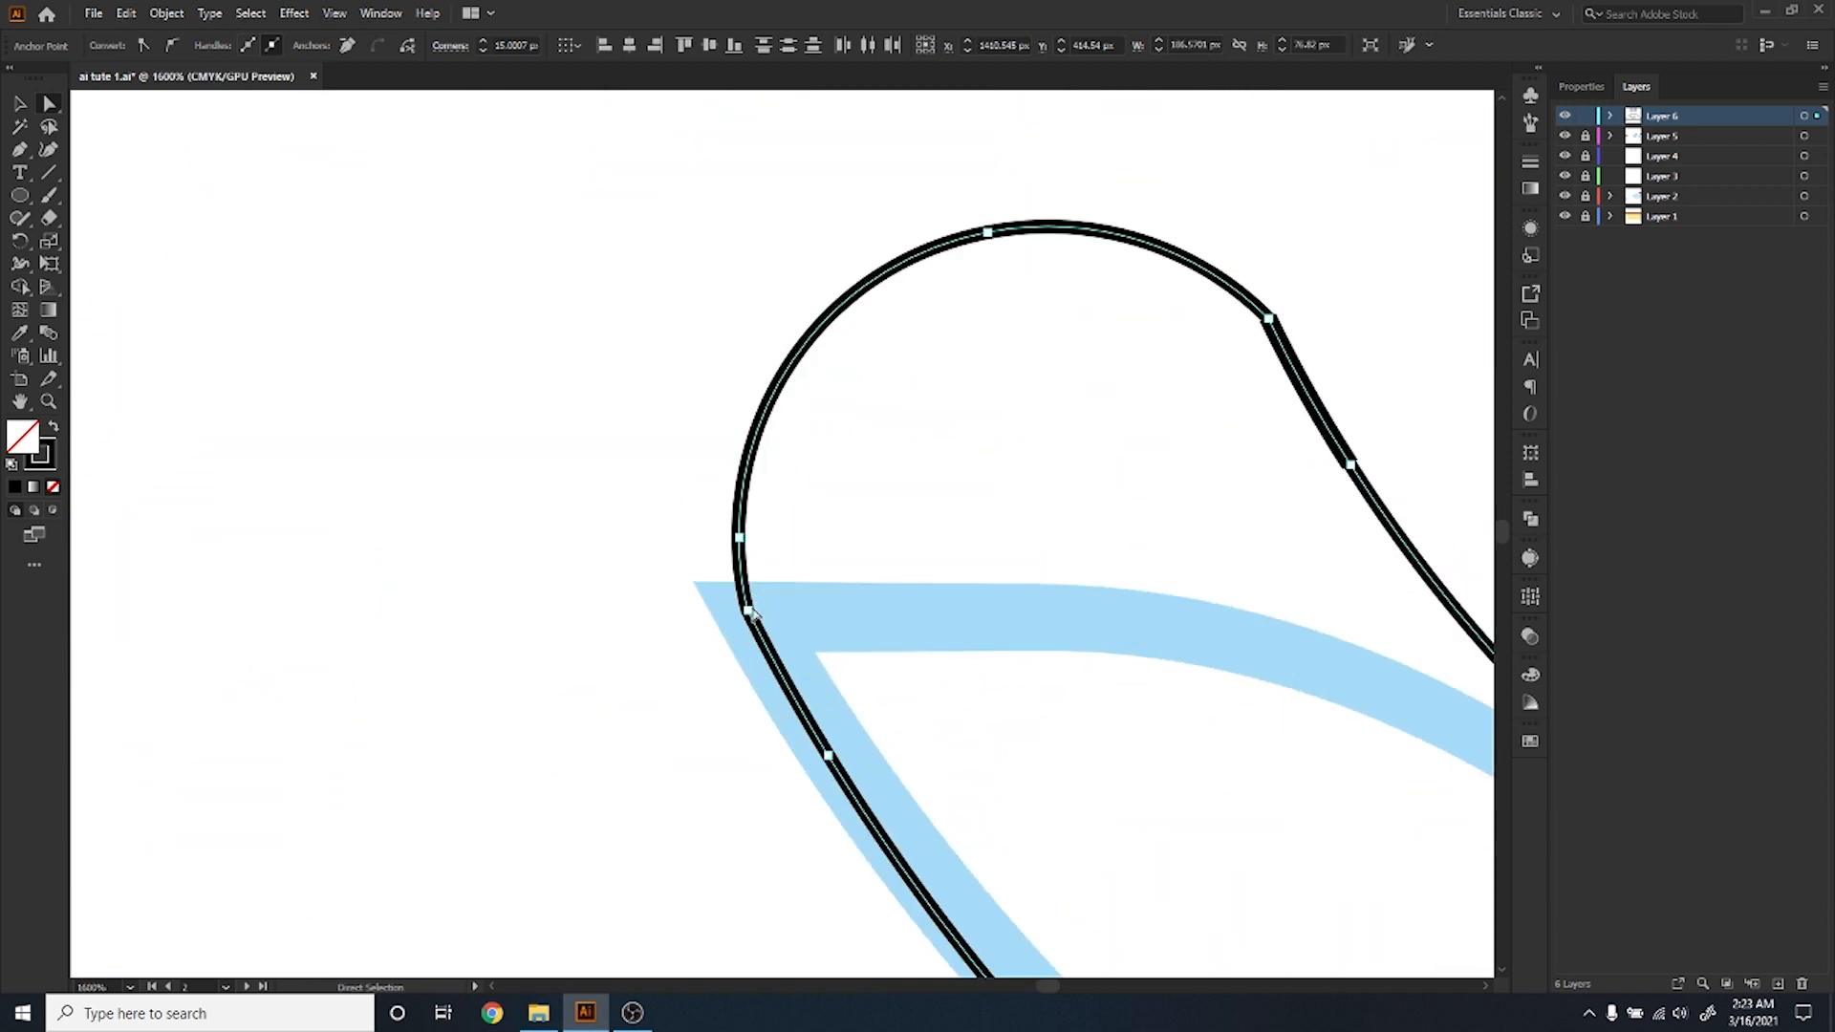
{"action": "left_click", "coordinate": [755, 615]}
{"action": "left_click", "coordinate": [748, 610]}
{"action": "left_click_drag", "start_coordinate": [770, 608], "coordinate": [1147, 505]}
{"action": "left_click", "coordinate": [1271, 328]}
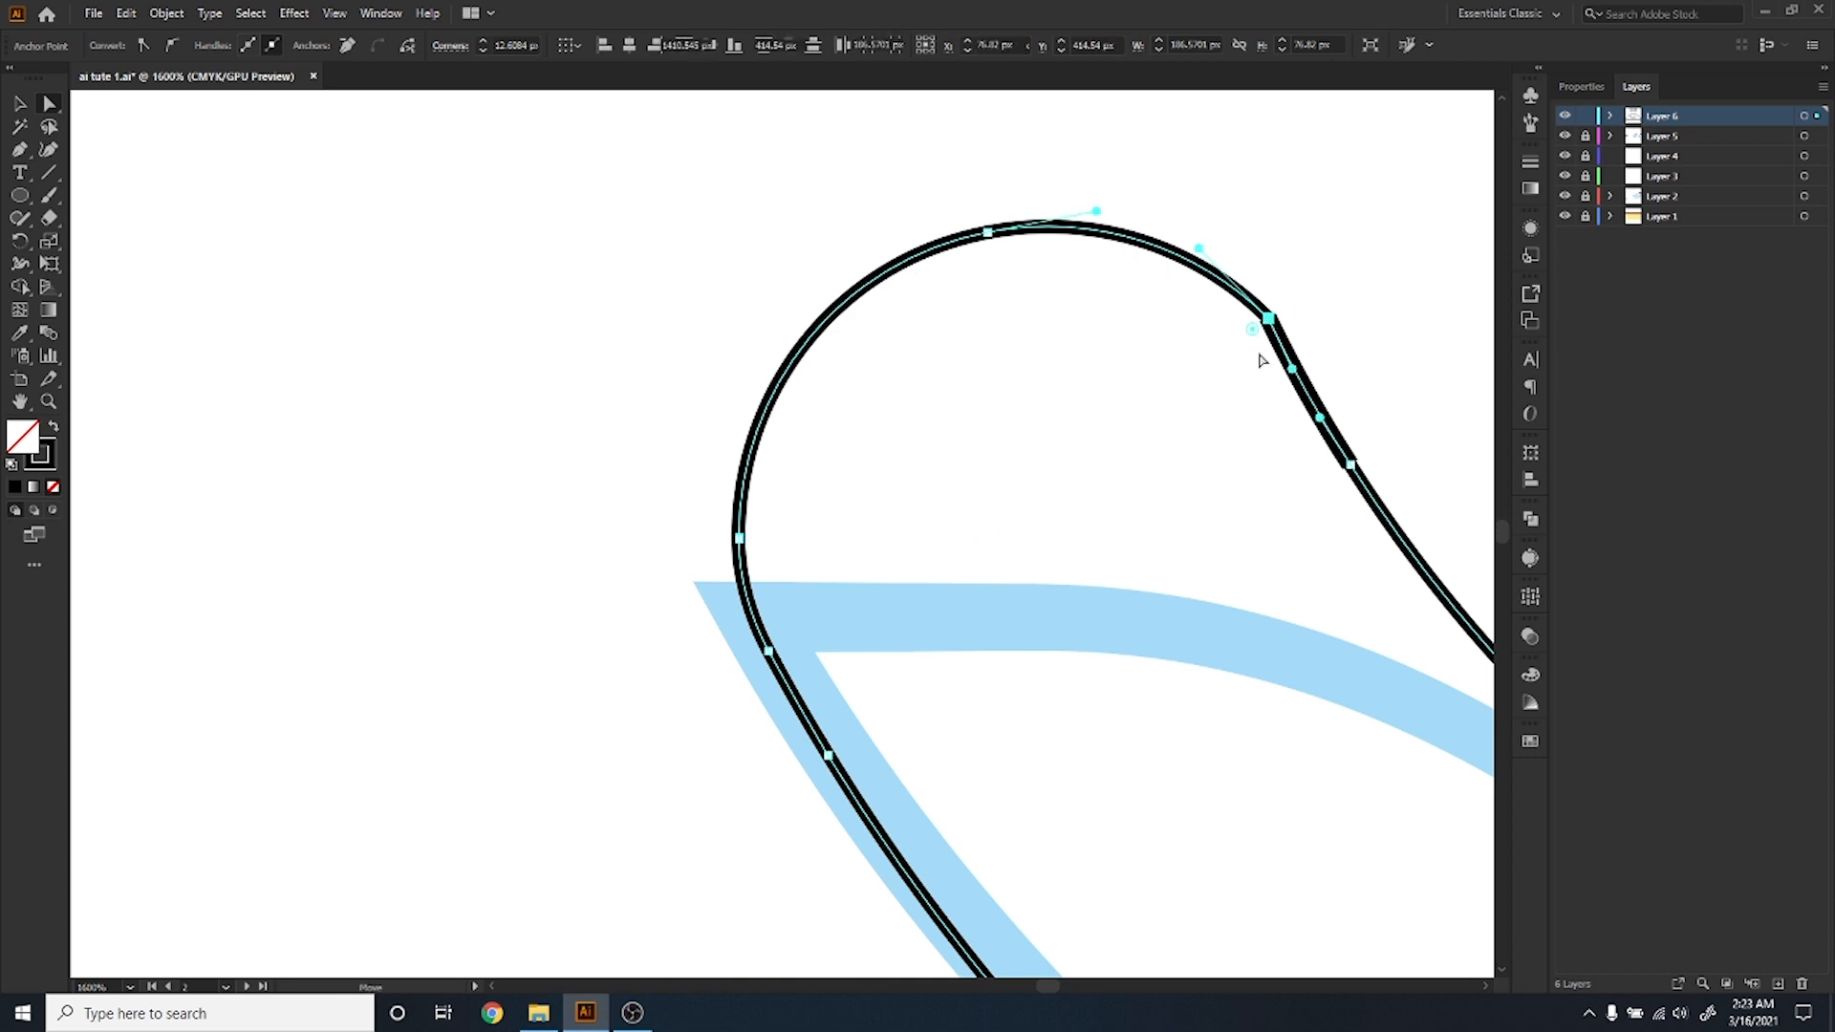
{"action": "left_click_drag", "start_coordinate": [1253, 335], "coordinate": [959, 545]}
{"action": "left_click", "coordinate": [959, 545]}
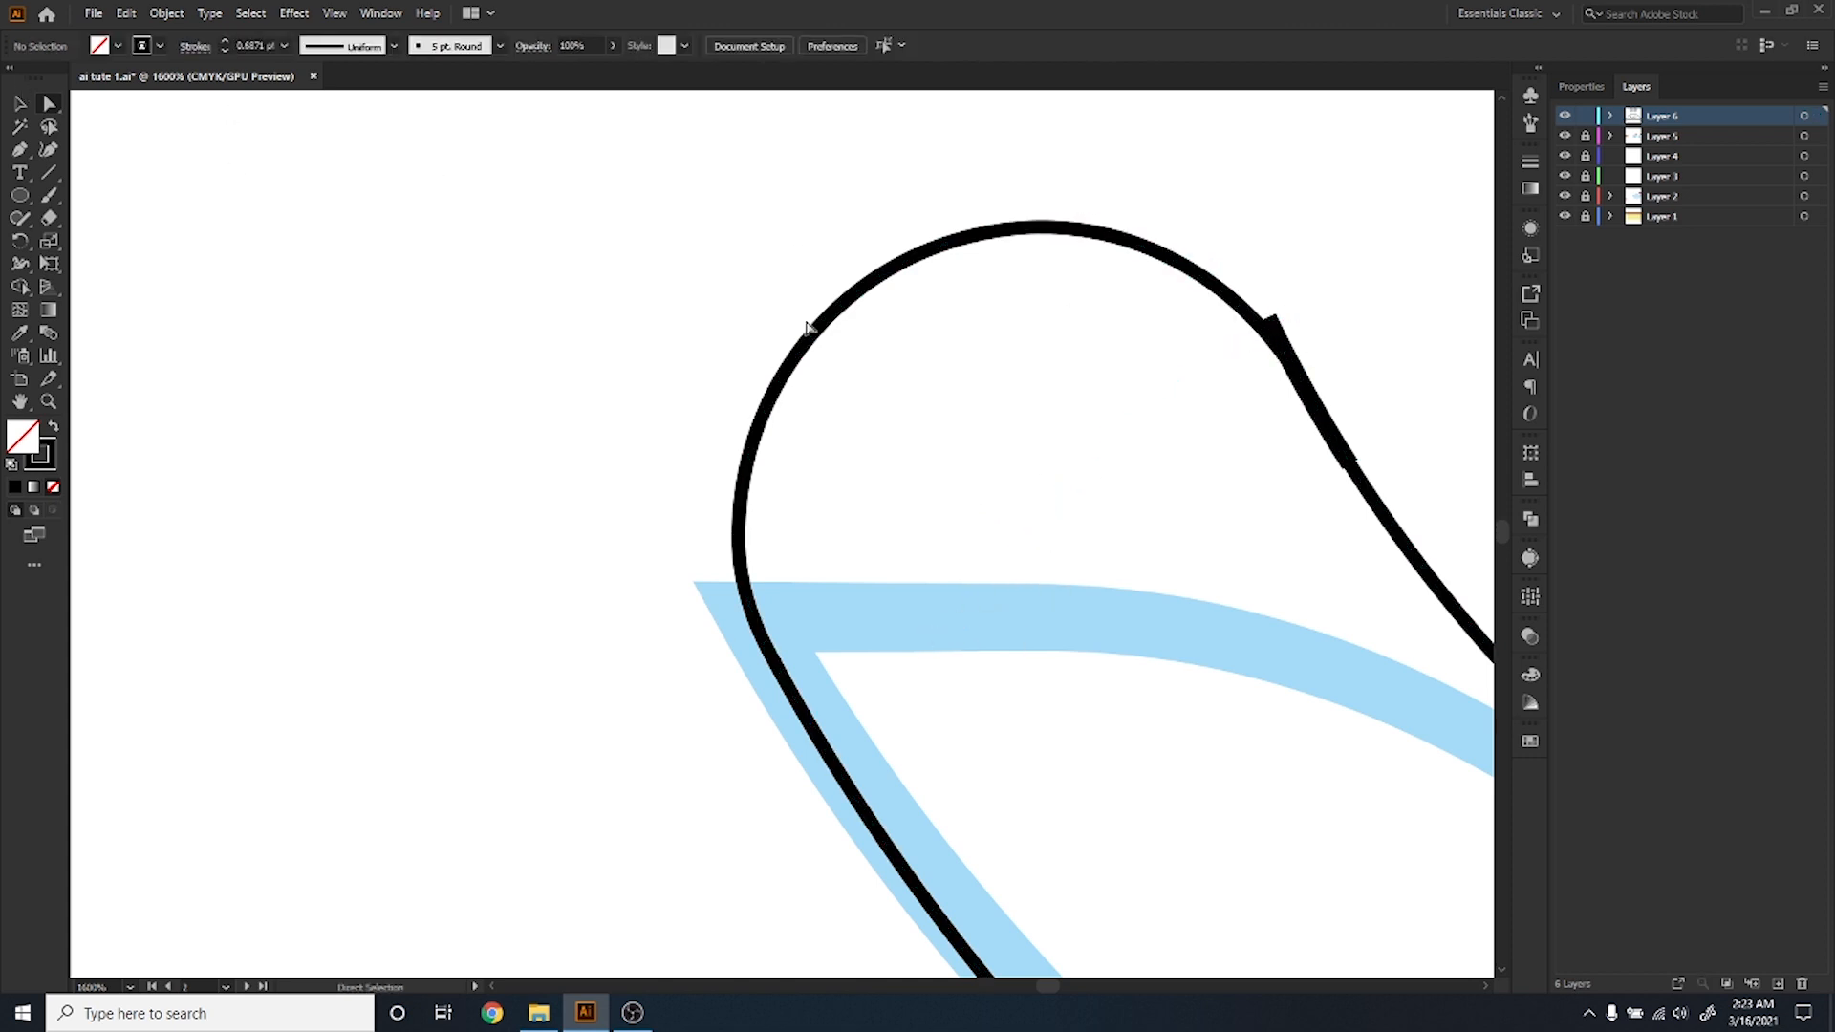
Select the stray short path on the inner side of the smile's left end.
{"action": "left_click", "coordinate": [19, 104]}
{"action": "left_click", "coordinate": [1281, 333]}
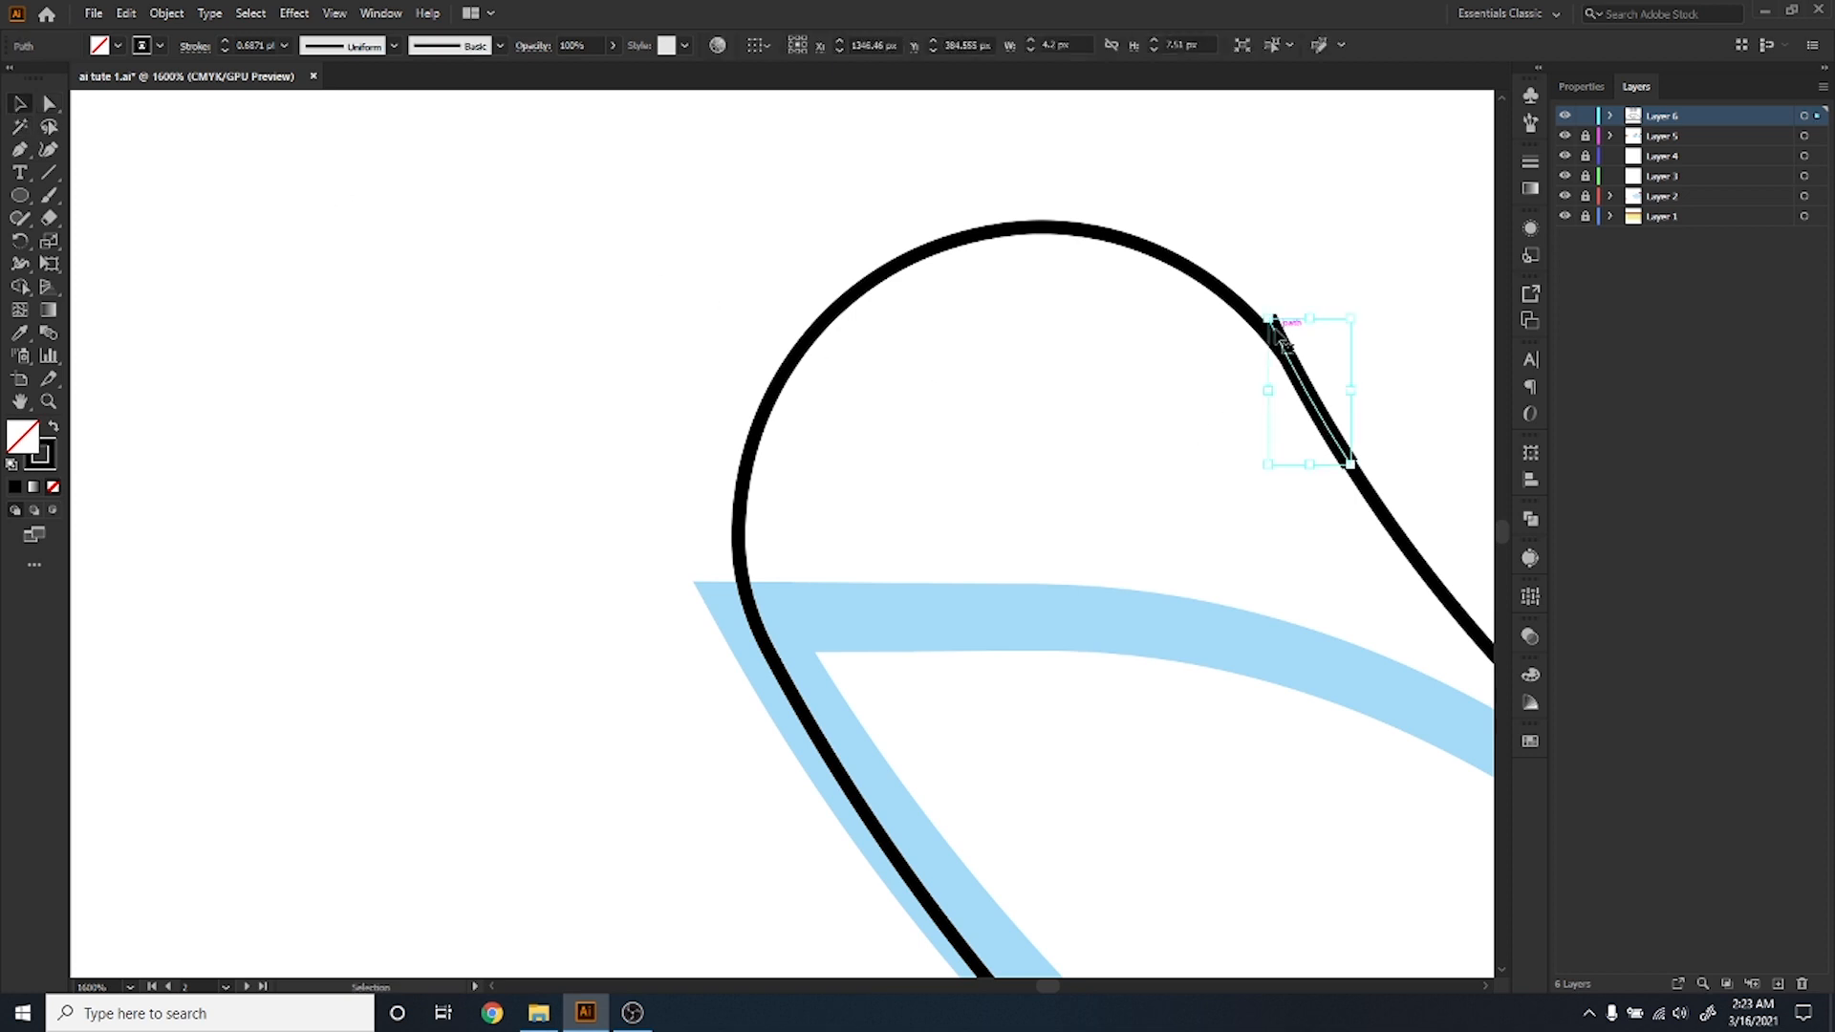
{"action": "left_click", "coordinate": [1073, 471]}
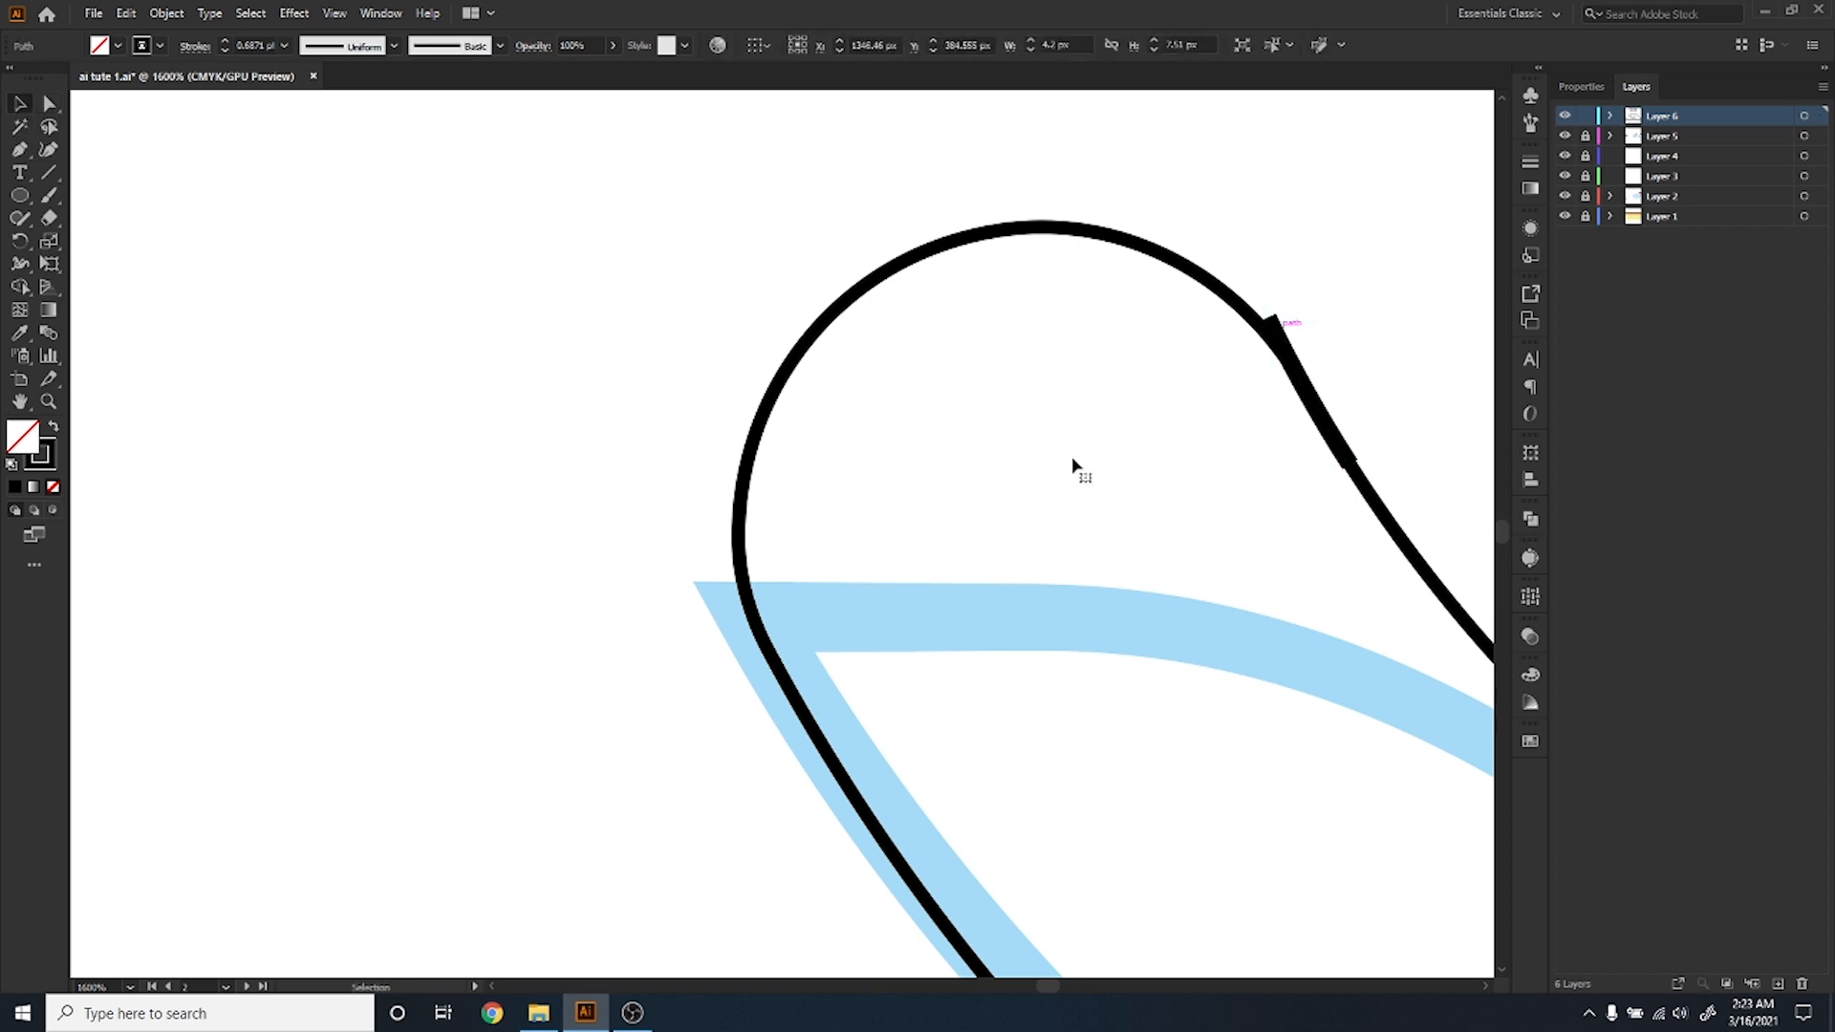
Delete the short leftover path segment on the inner side of the mouth's rounded left end.
{"action": "left_click", "coordinate": [1279, 333]}
{"action": "left_click", "coordinate": [1322, 336]}
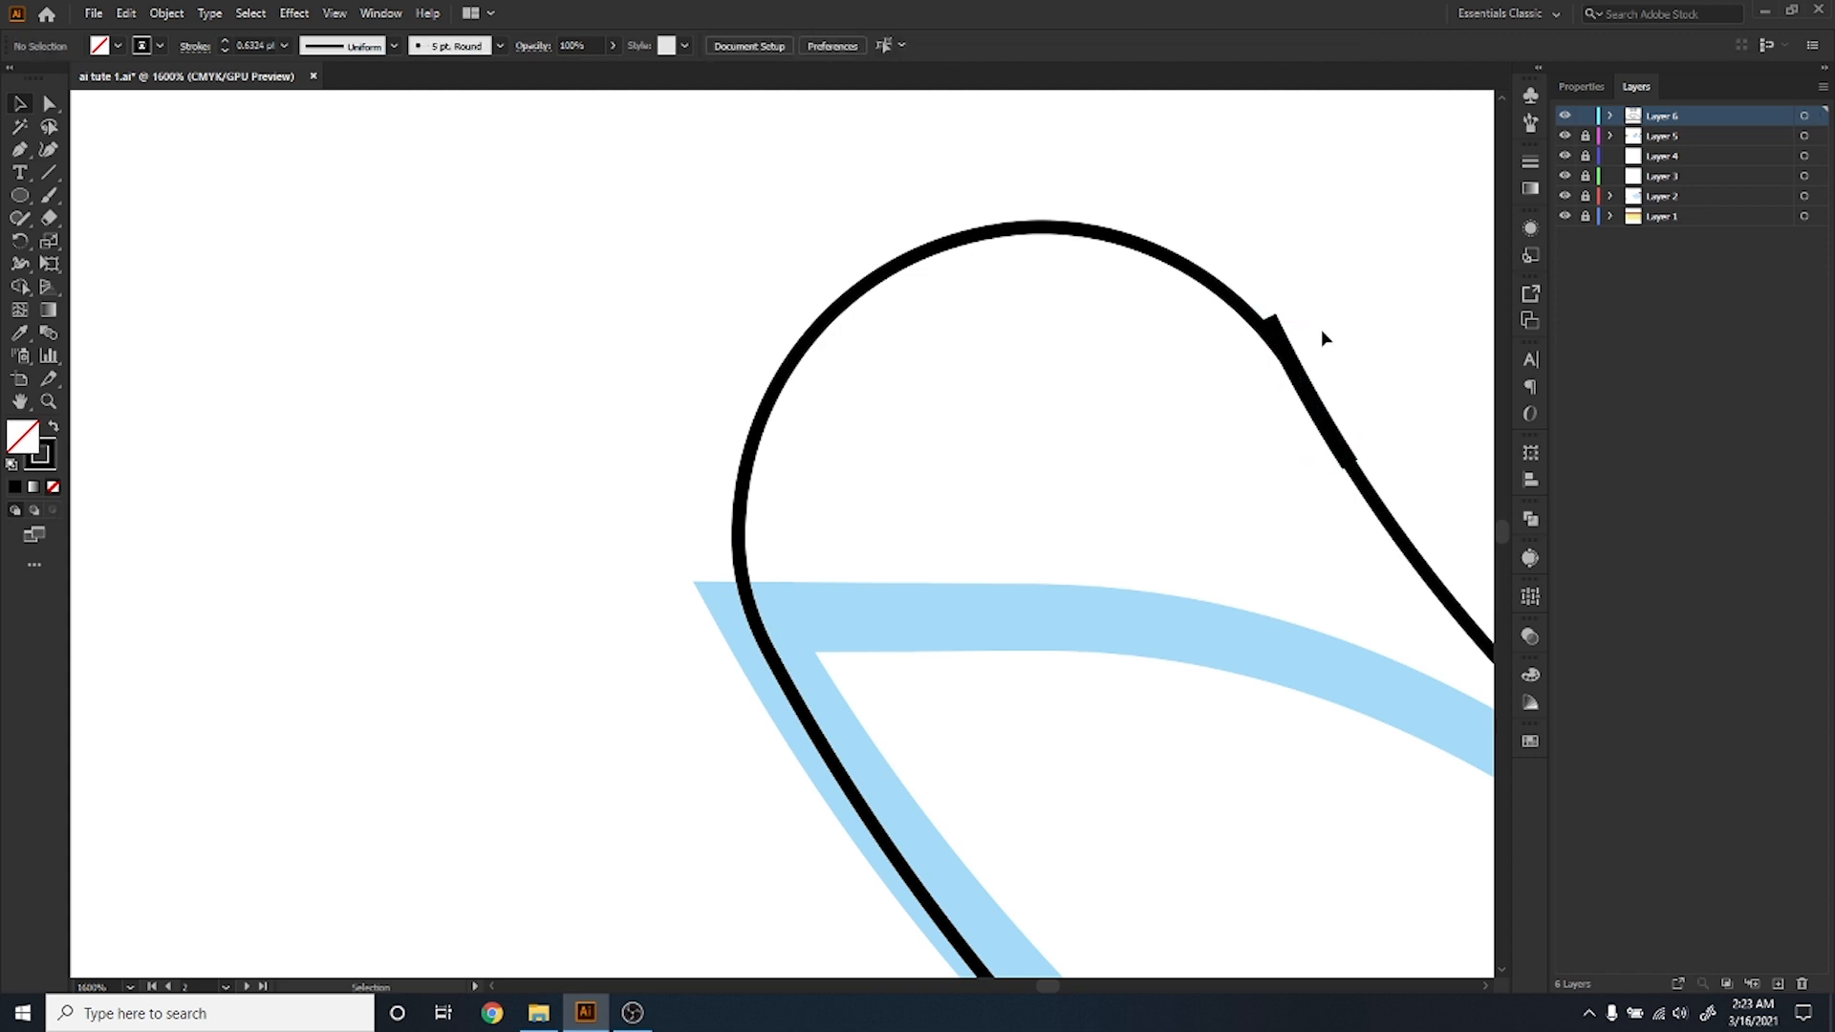
{"action": "left_click", "coordinate": [1286, 332]}
{"action": "key", "text": "Delete"}
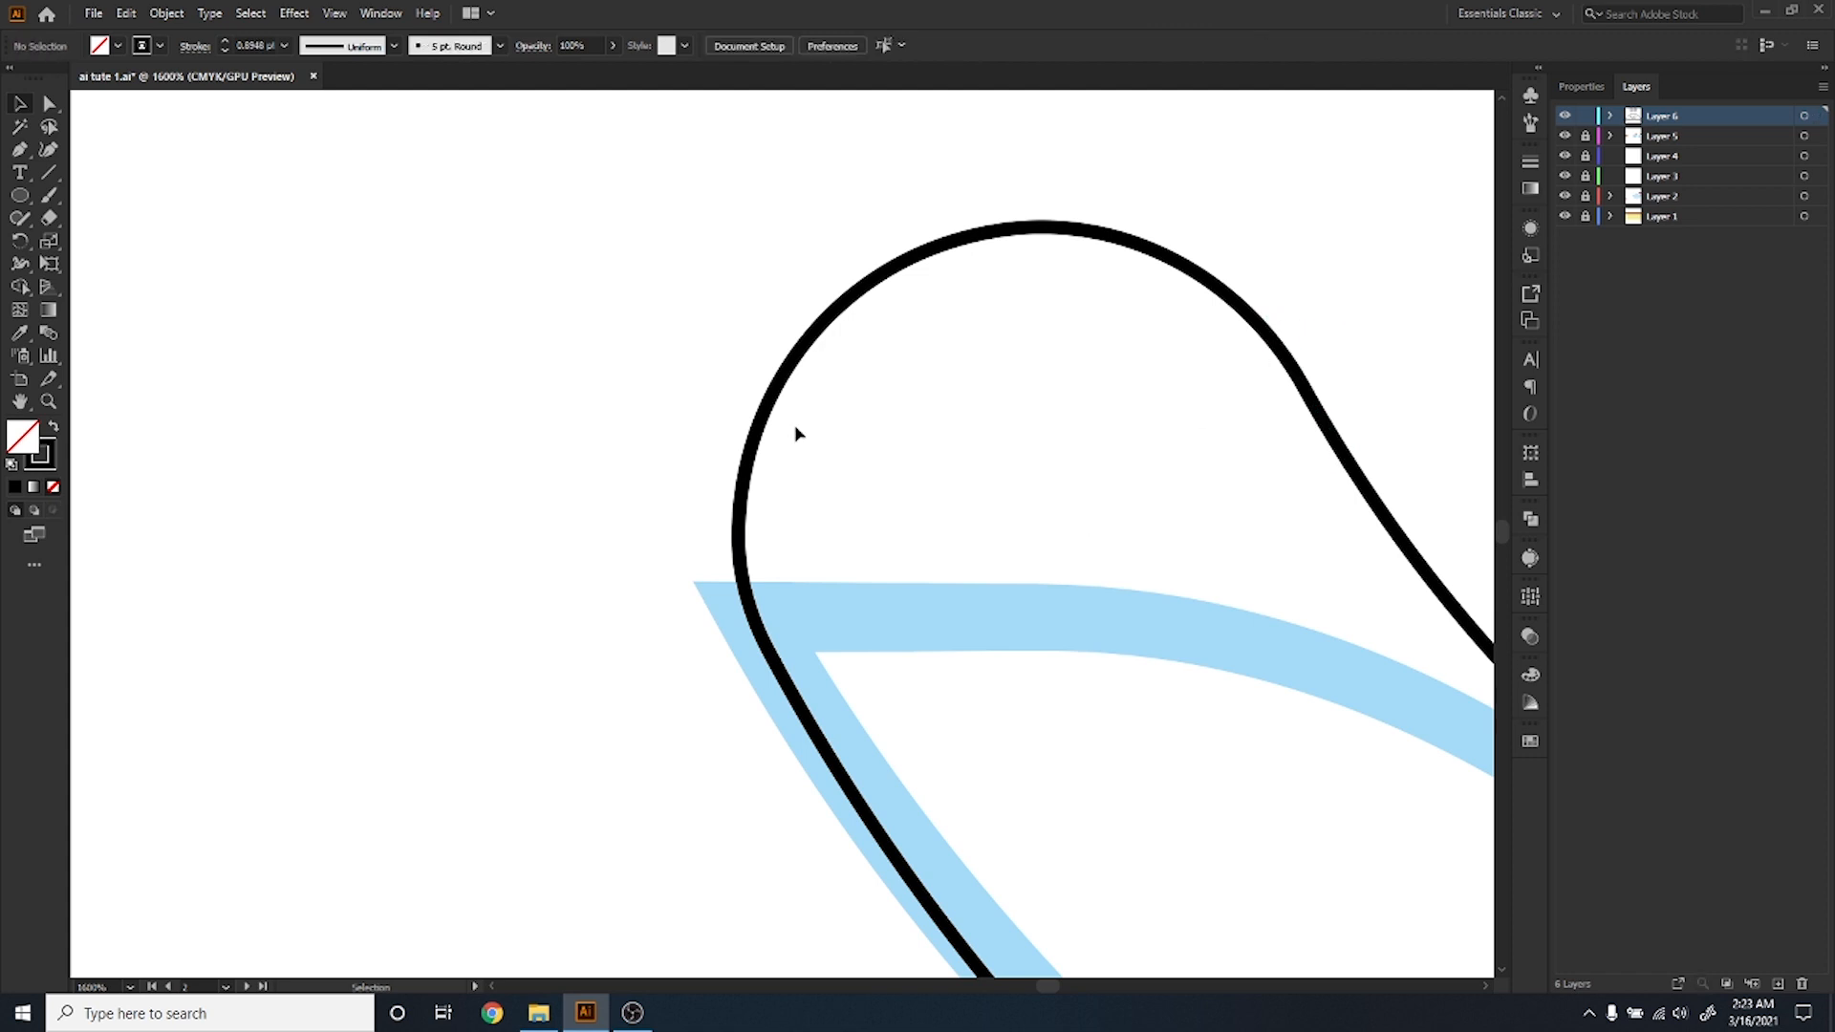
Delete the short leftover path segment on the outer edge of the mouth's rounded right end.
{"action": "scroll", "coordinate": [577, 448], "scroll_direction": "down", "scroll_amount": 5}
{"action": "scroll", "coordinate": [1279, 466], "scroll_direction": "up", "scroll_amount": 3}
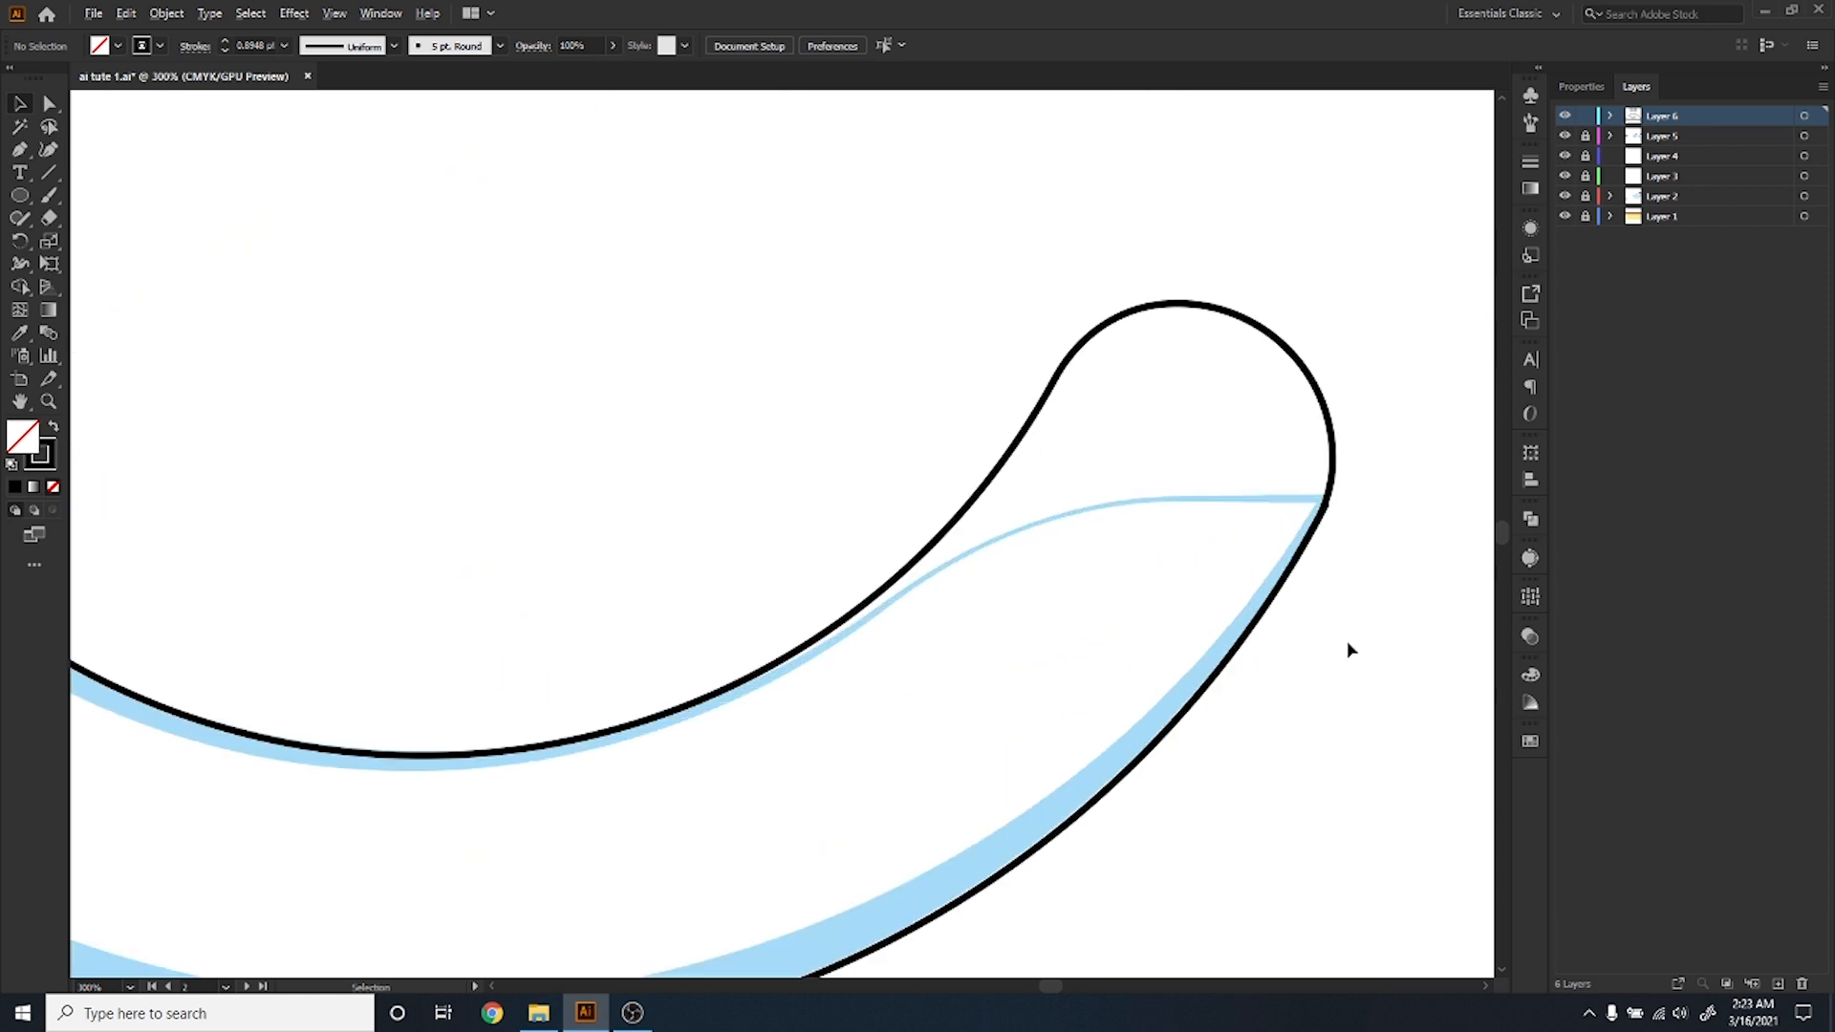
{"action": "scroll", "coordinate": [1334, 549], "scroll_direction": "up", "scroll_amount": 3}
{"action": "left_click", "coordinate": [1331, 415]}
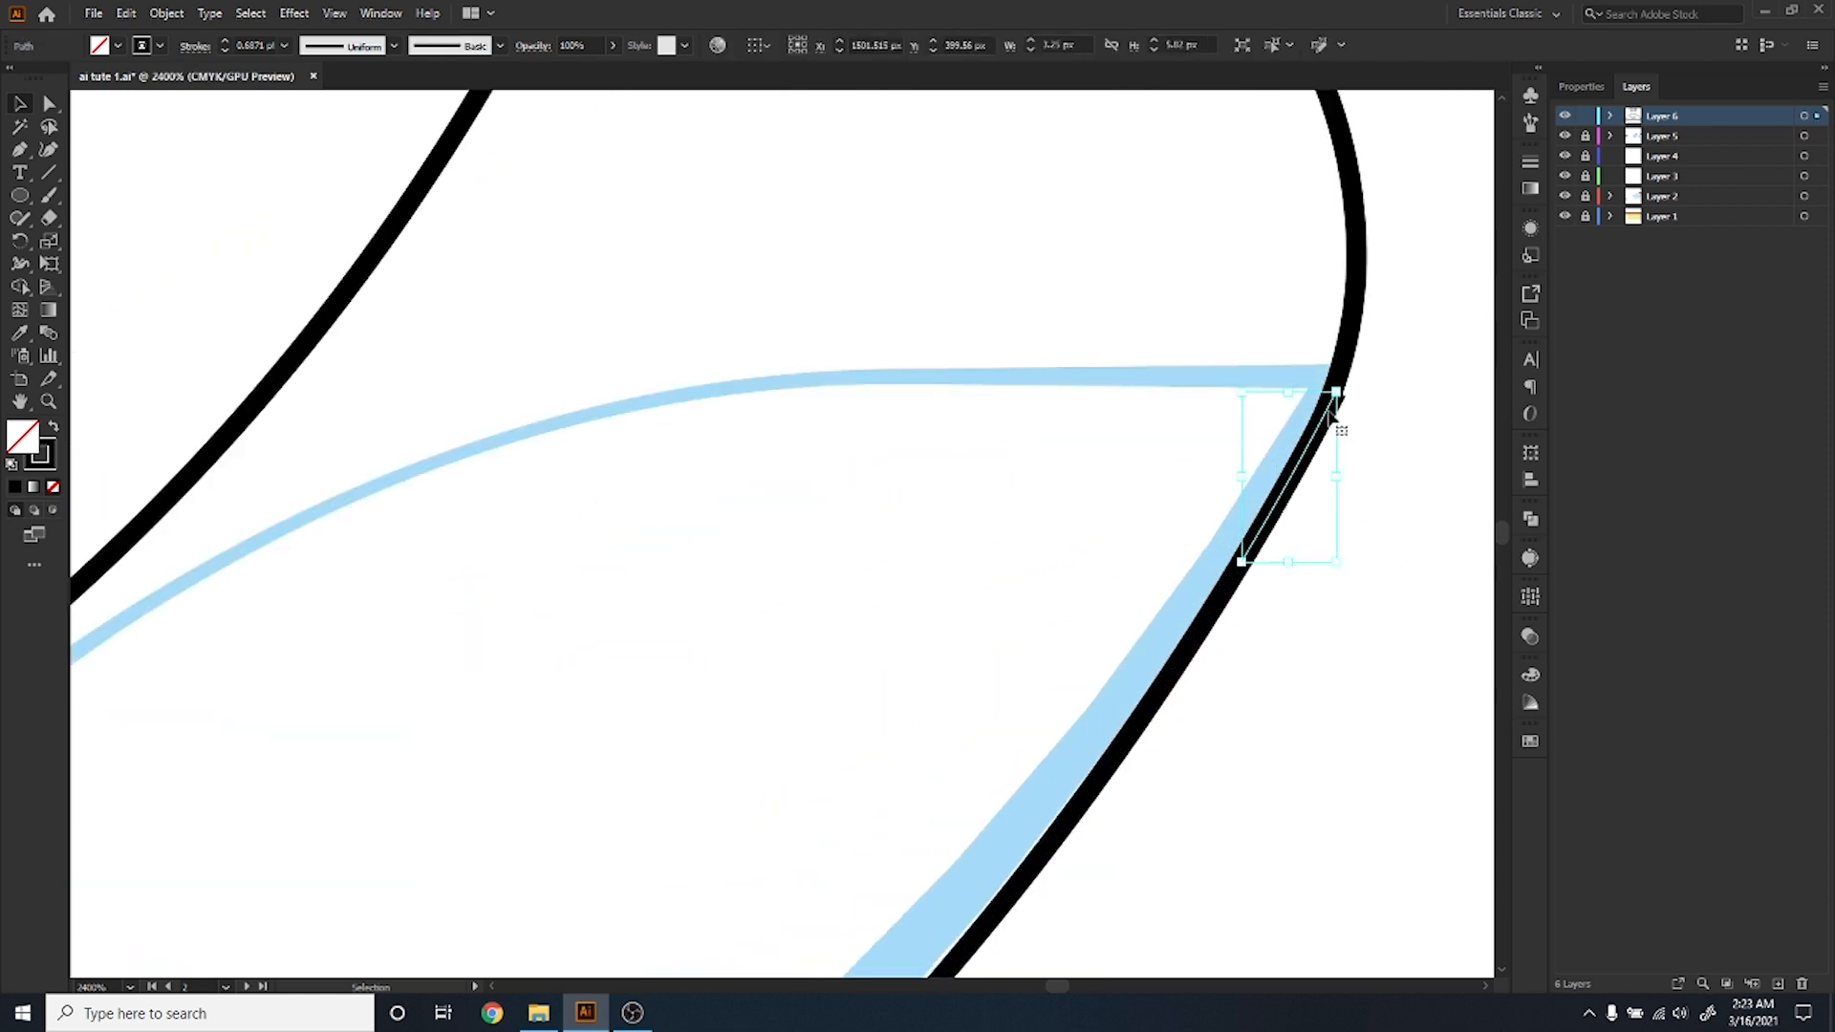
{"action": "left_click", "coordinate": [1328, 411]}
{"action": "left_click", "coordinate": [959, 471]}
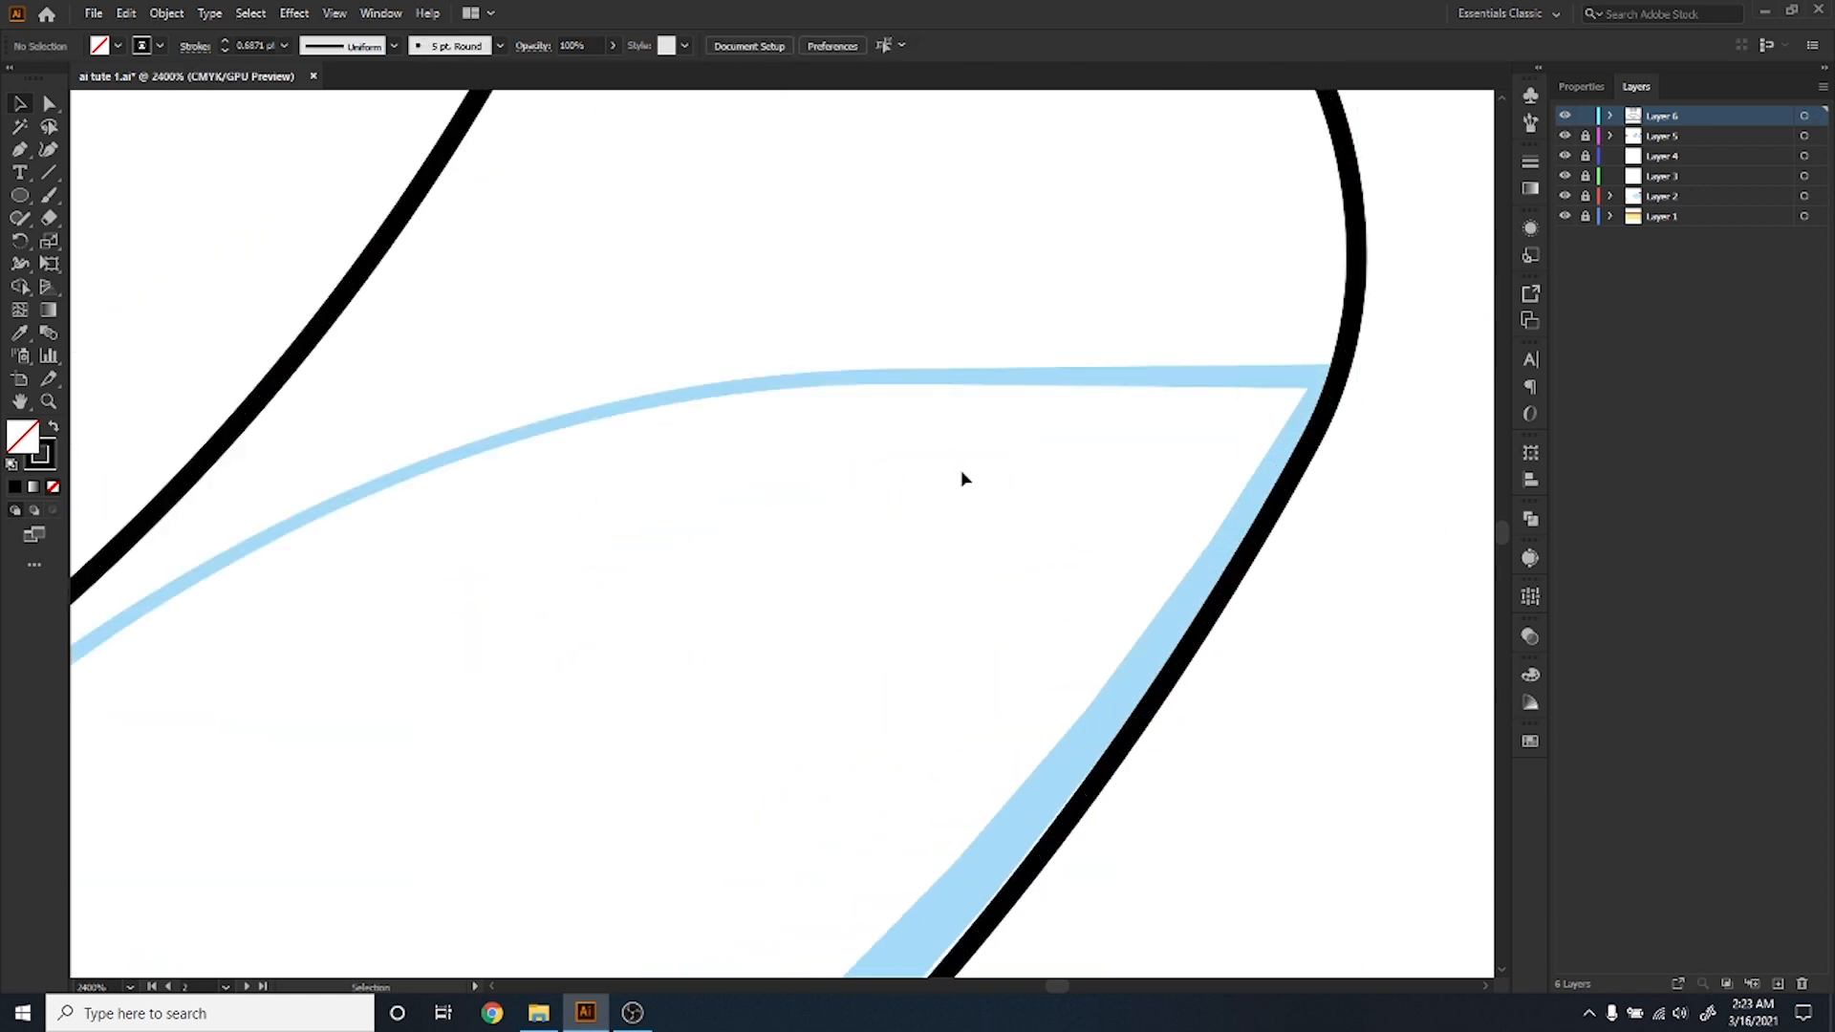
Draw a circle about 288 px in diameter over the outer outline of the crab's left claw sketch.
{"action": "scroll", "coordinate": [964, 470], "scroll_direction": "down", "scroll_amount": 2}
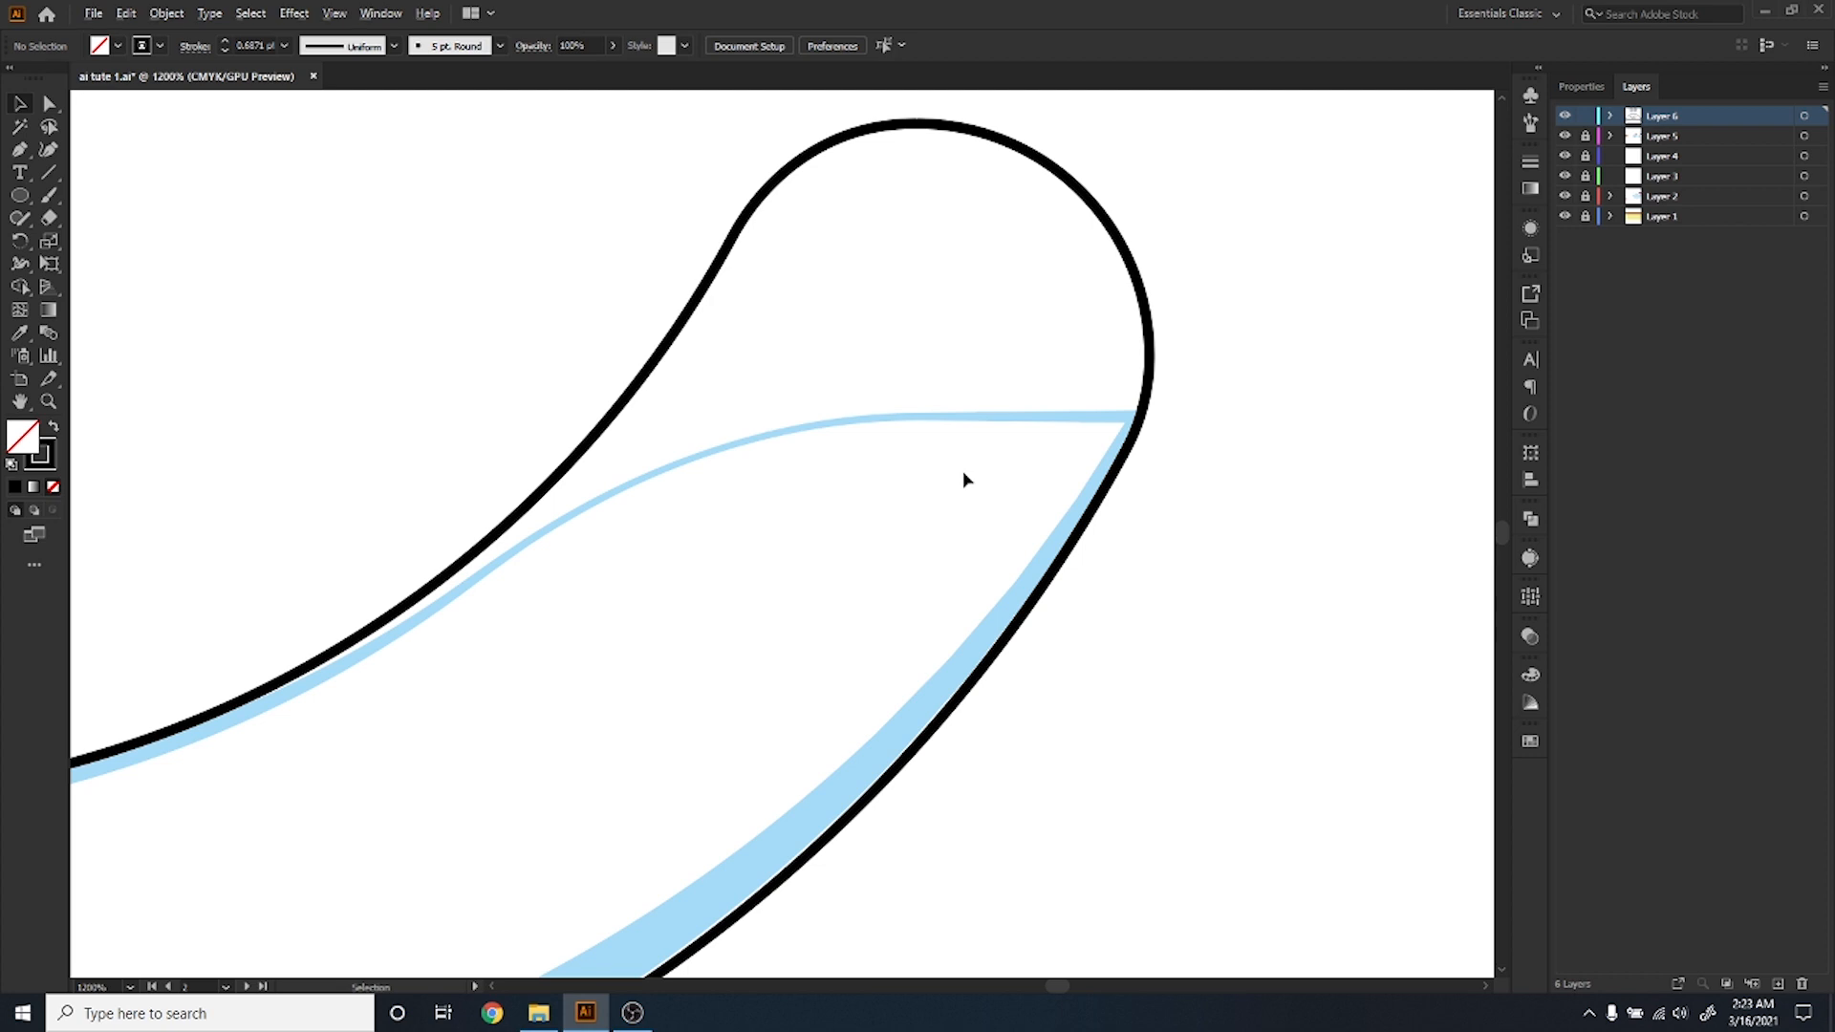
{"action": "scroll", "coordinate": [962, 470], "scroll_direction": "down", "scroll_amount": 5}
{"action": "scroll", "coordinate": [852, 488], "scroll_direction": "up", "scroll_amount": 1}
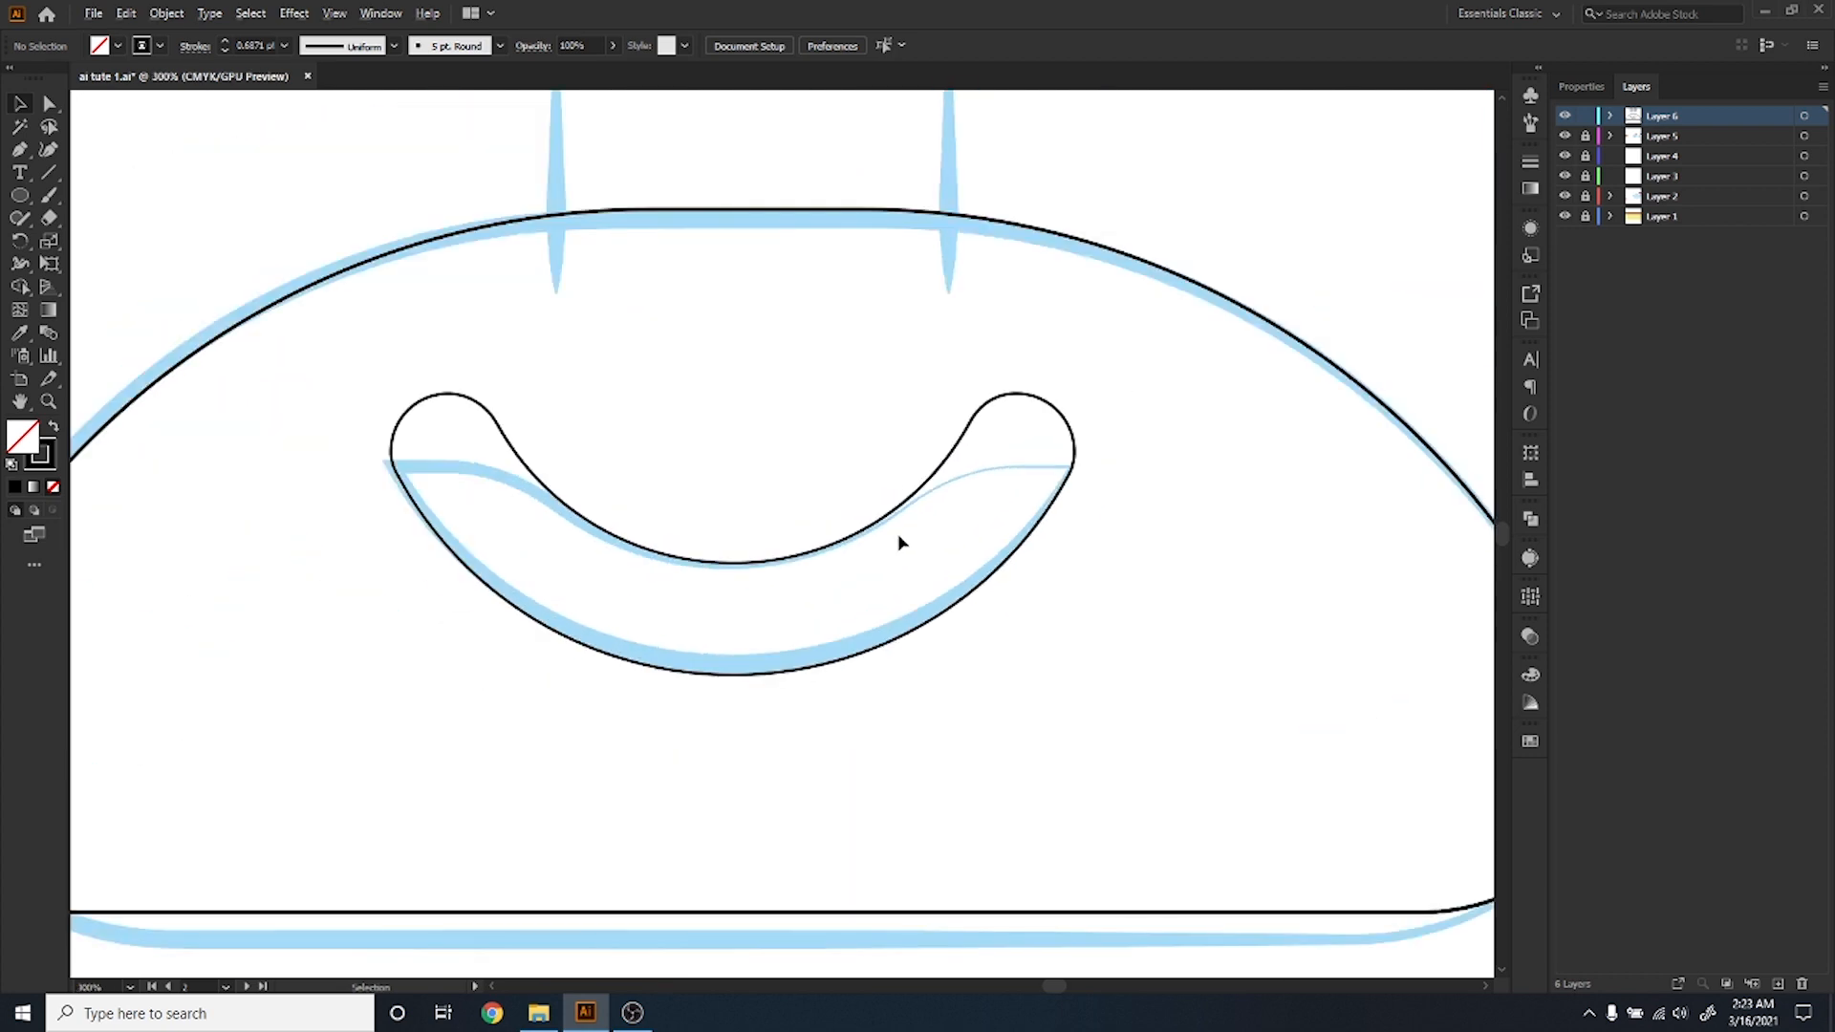
{"action": "scroll", "coordinate": [899, 543], "scroll_direction": "down", "scroll_amount": 3}
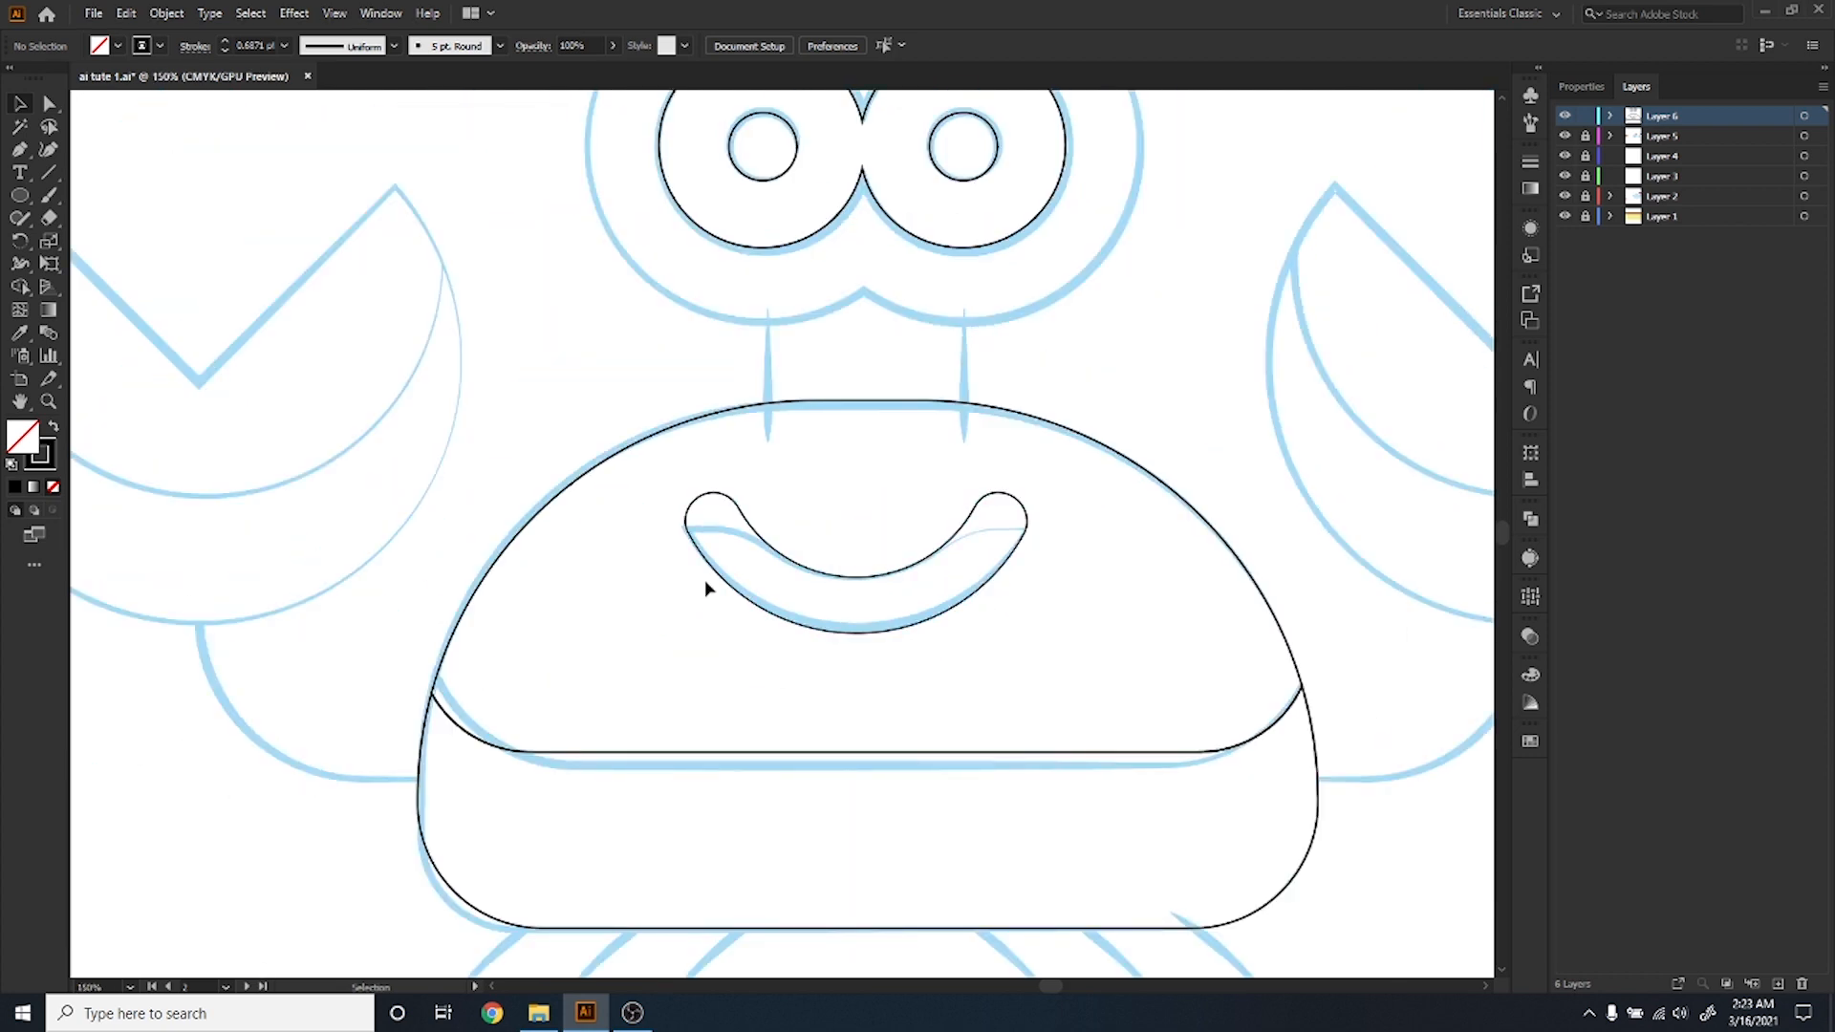
{"action": "scroll", "coordinate": [709, 547], "scroll_direction": "down", "scroll_amount": 3}
{"action": "scroll", "coordinate": [480, 487], "scroll_direction": "up", "scroll_amount": 4}
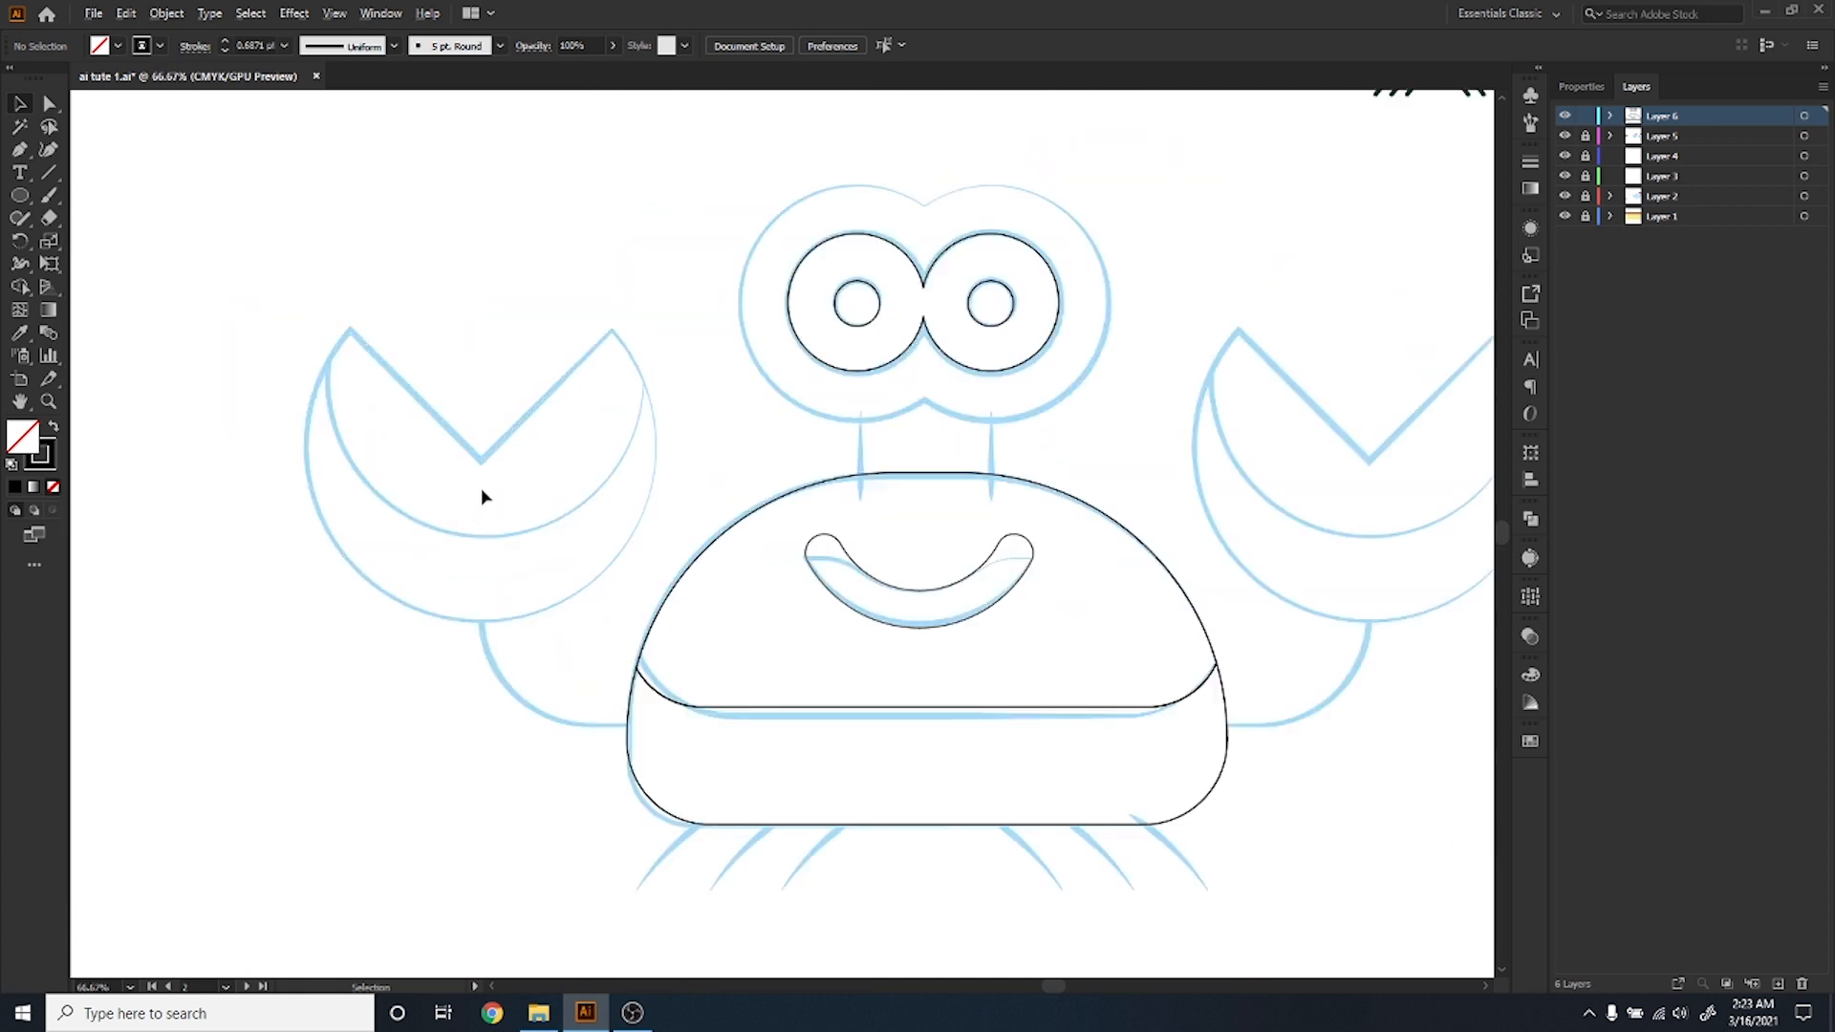
{"action": "left_click", "coordinate": [20, 197]}
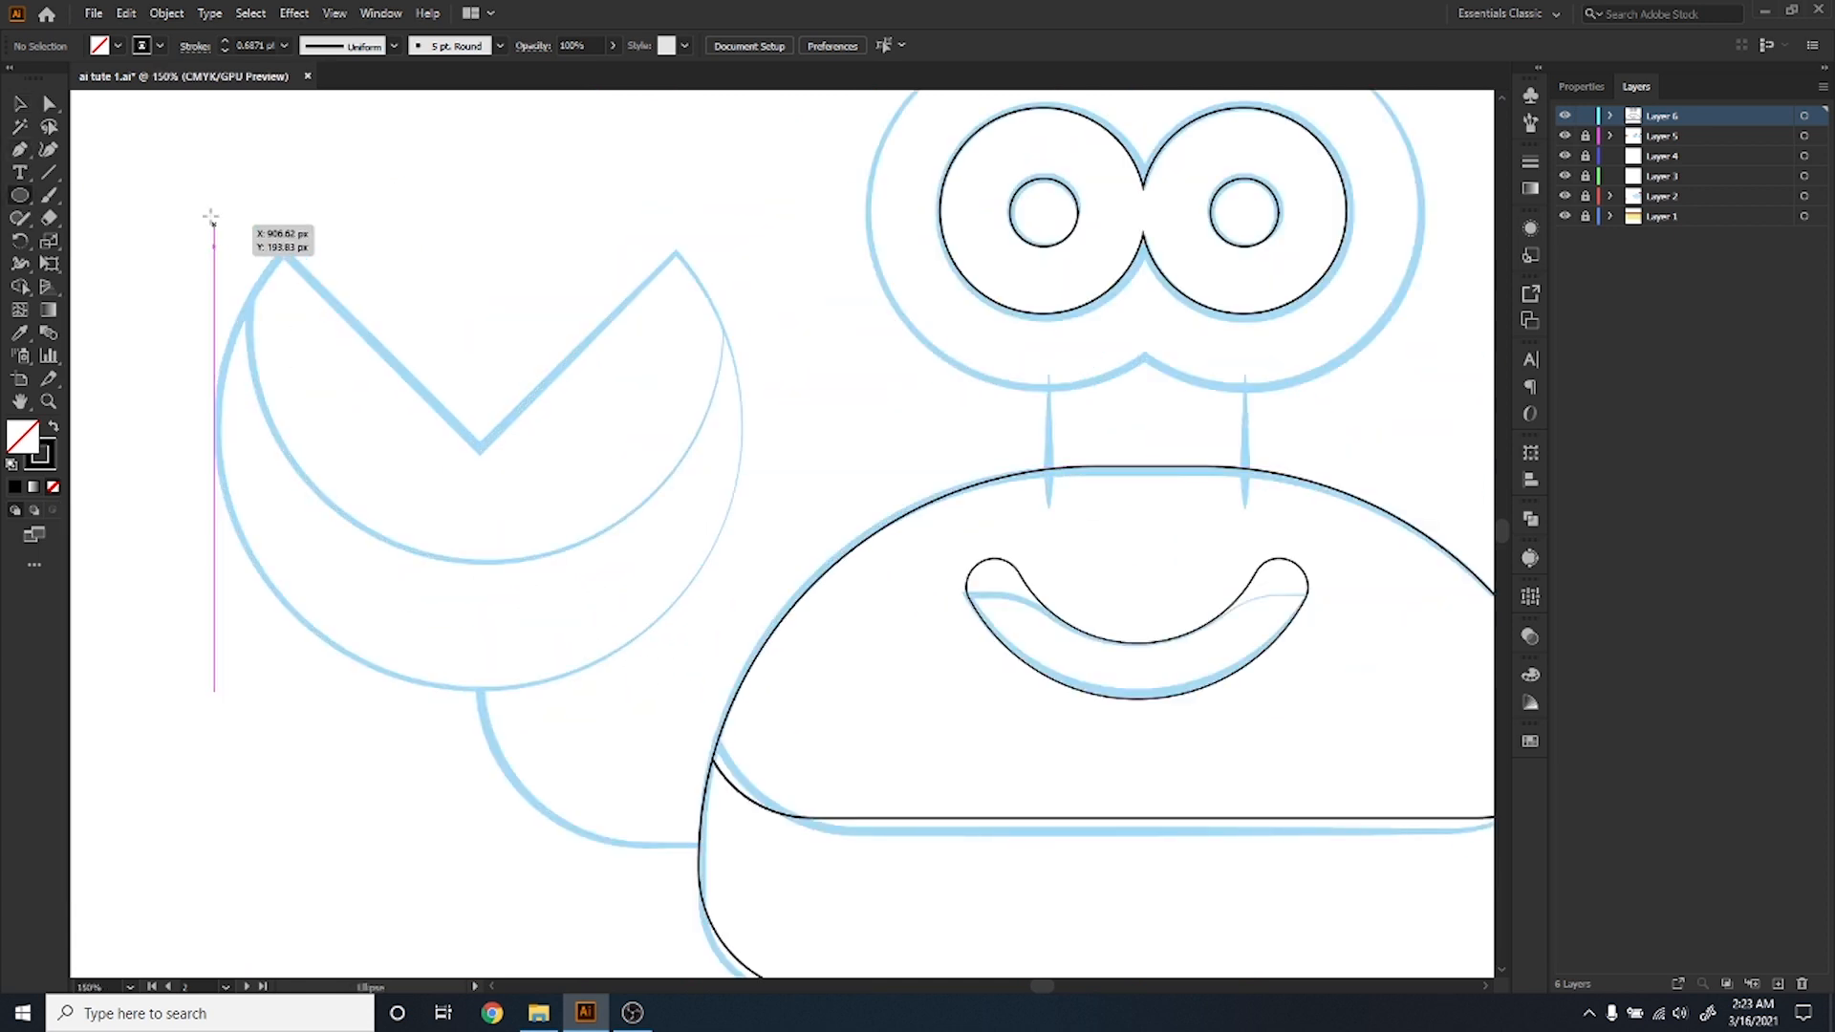
{"action": "left_click_drag", "start_coordinate": [206, 202], "coordinate": [741, 571]}
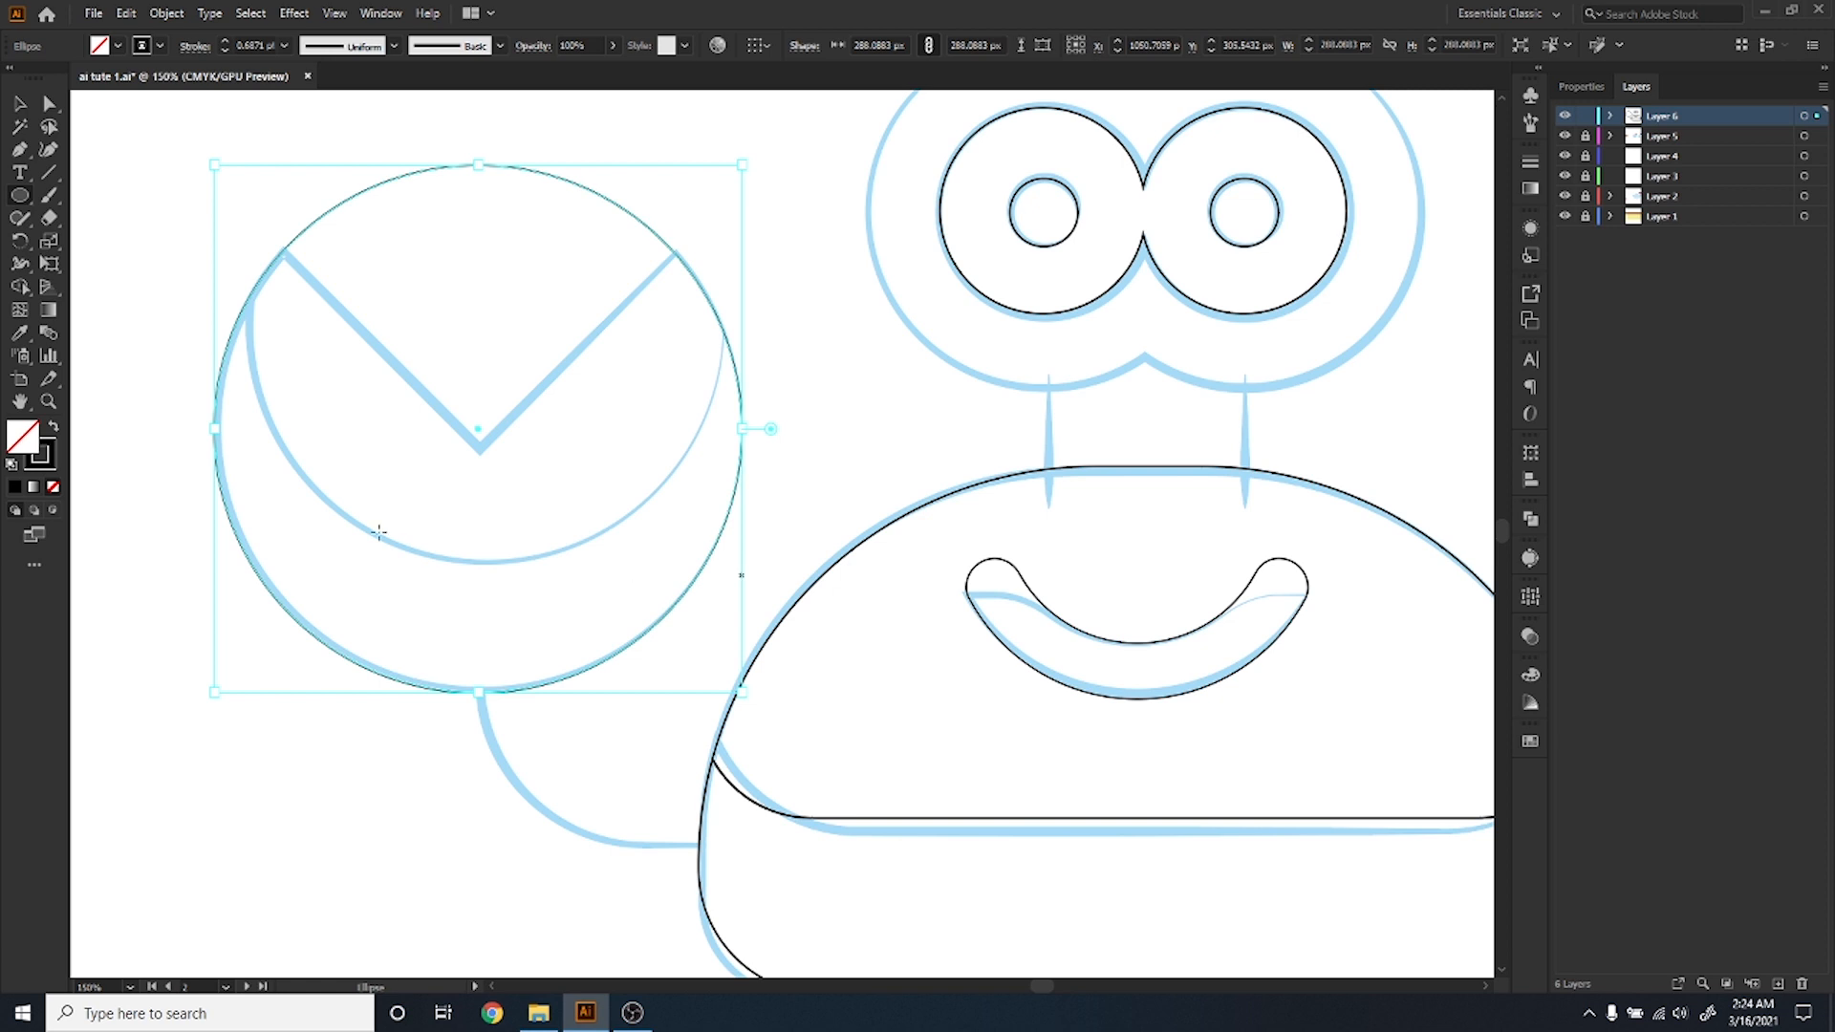
{"action": "left_click", "coordinate": [20, 107]}
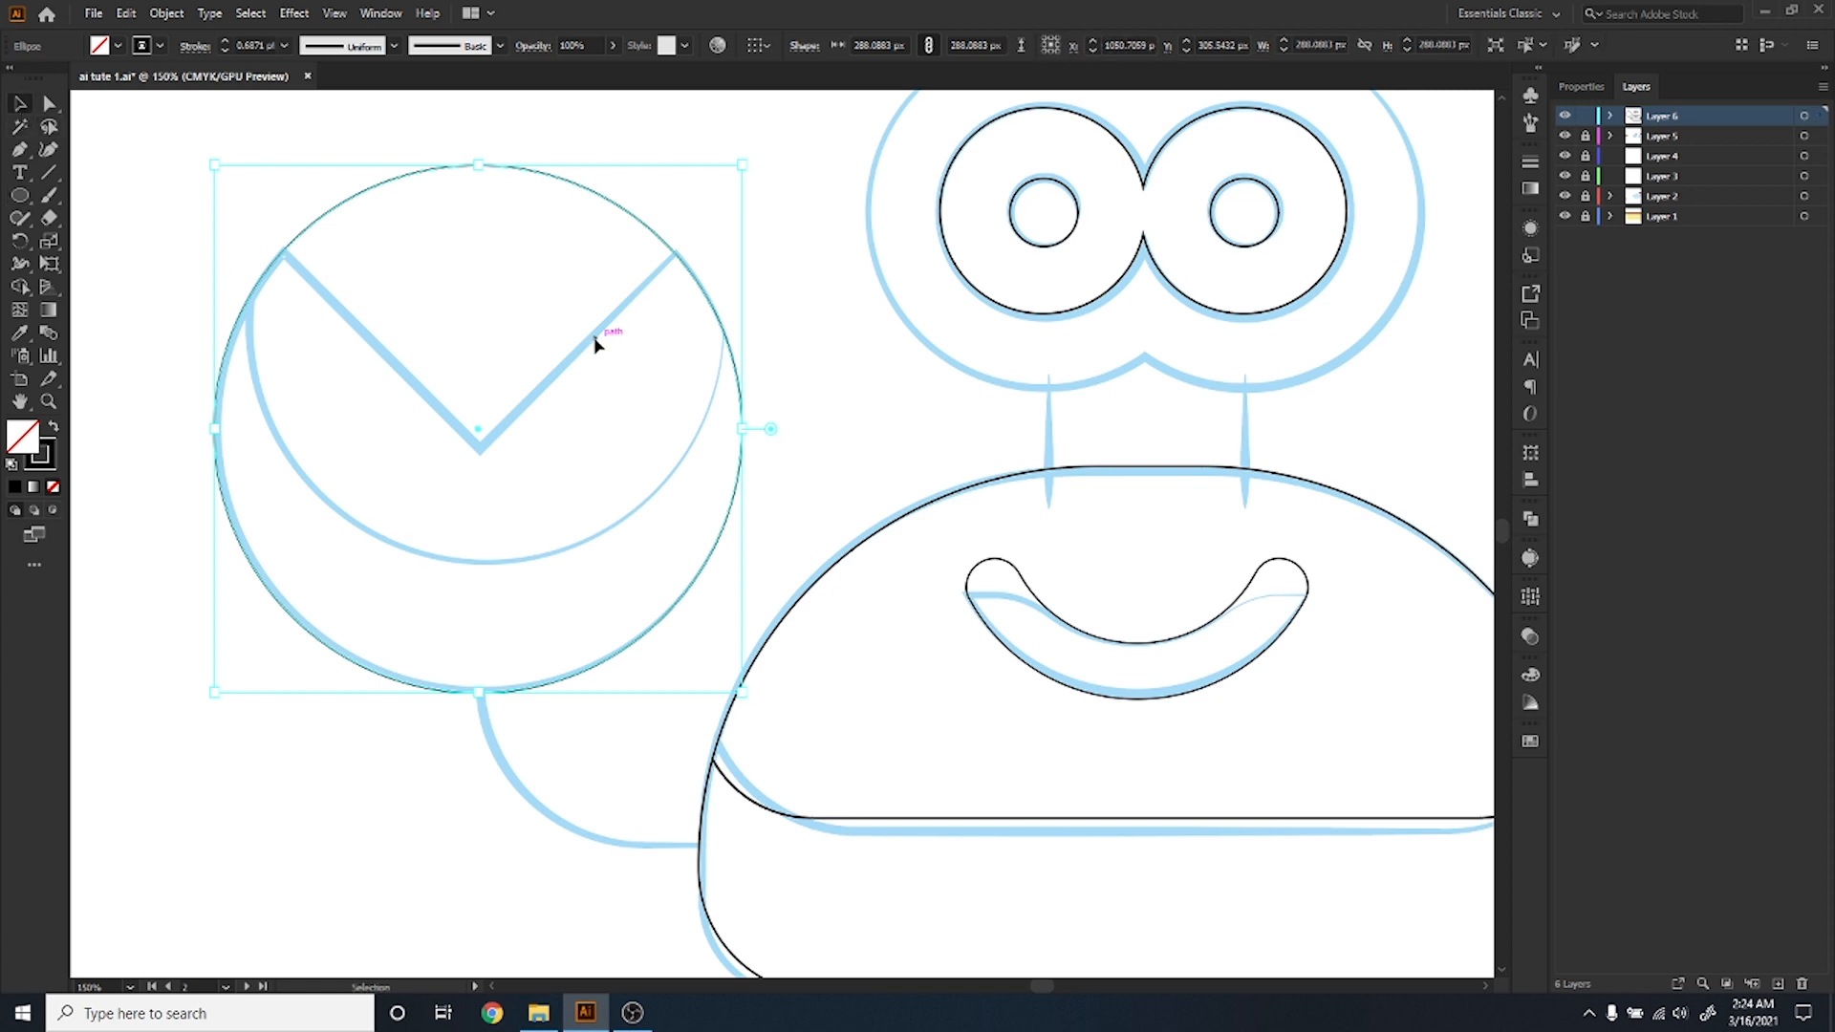
Draw a square about 165 px wide overlapping the upper part of the left claw circle.
{"action": "left_click", "coordinate": [588, 572]}
{"action": "scroll", "coordinate": [586, 573], "scroll_direction": "down", "scroll_amount": 2}
{"action": "scroll", "coordinate": [495, 400], "scroll_direction": "up", "scroll_amount": 2}
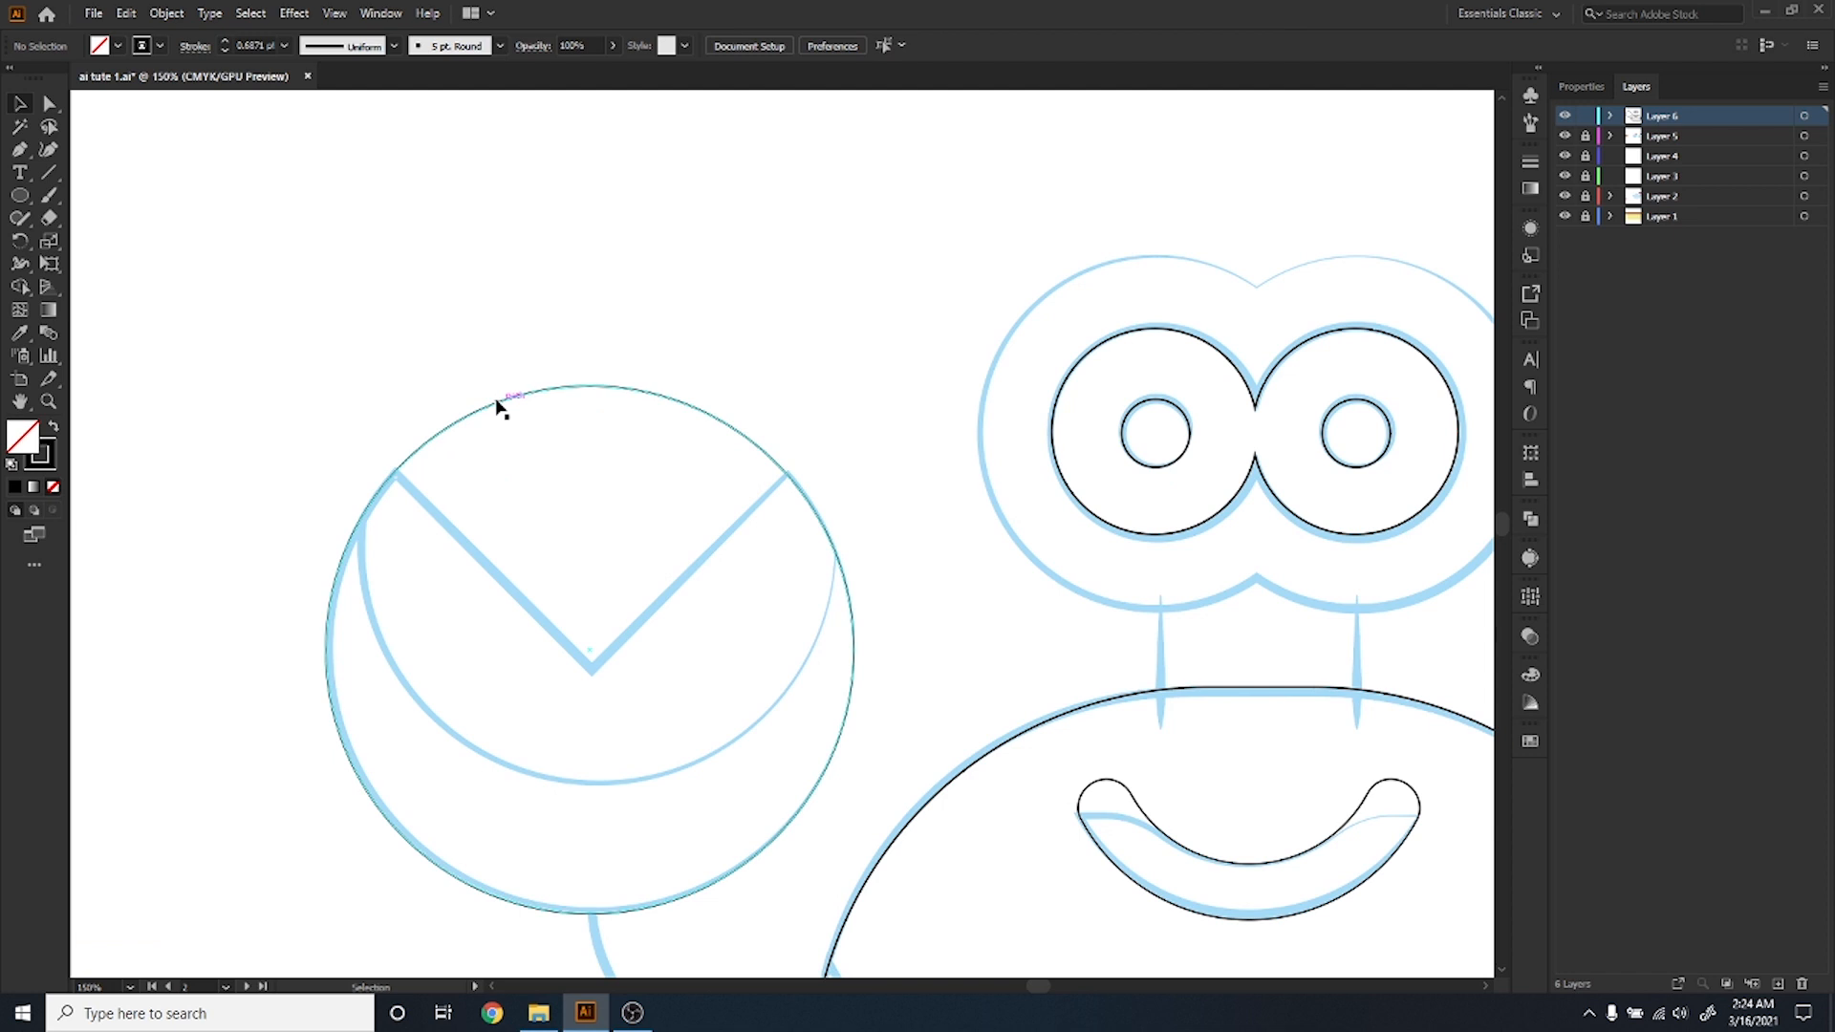
{"action": "left_click", "coordinate": [18, 199]}
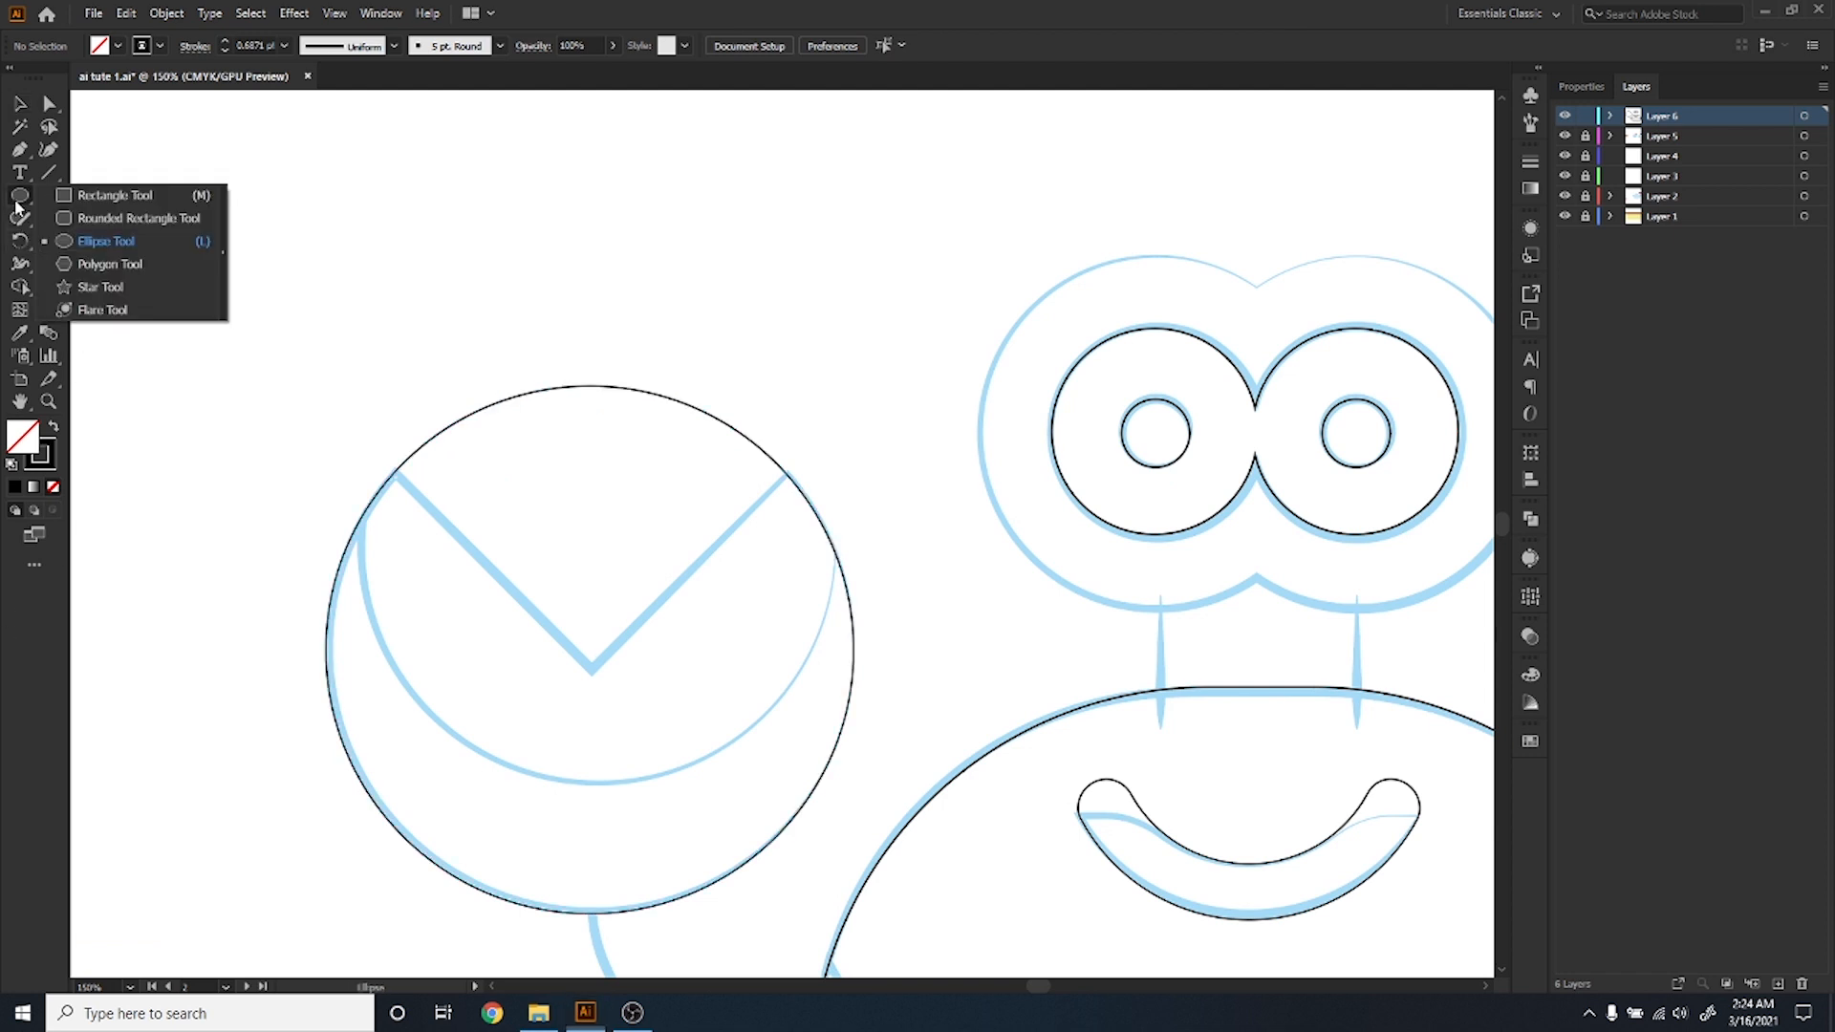
{"action": "left_click", "coordinate": [115, 195]}
{"action": "left_click_drag", "start_coordinate": [472, 178], "coordinate": [774, 427]}
{"action": "key", "text": "v"}
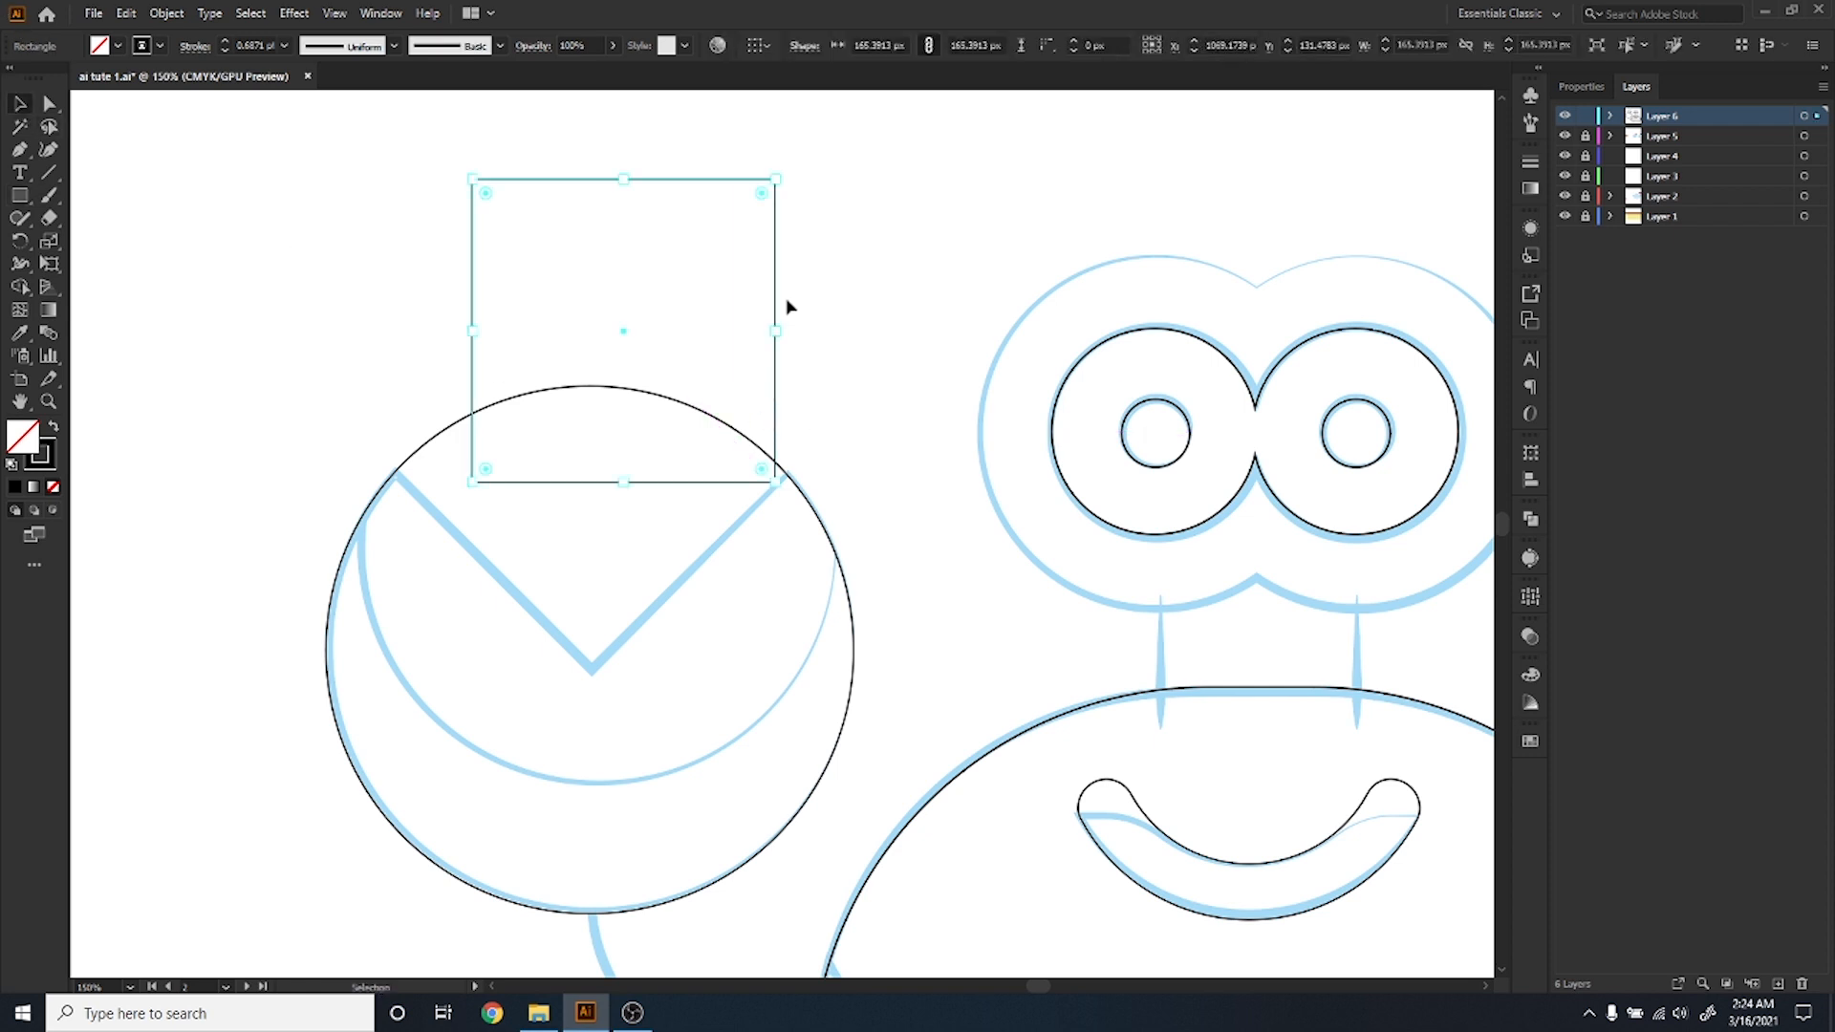
Rotate the square 45 degrees and move it so its lower corner matches the V-shaped claw opening in the sketch.
{"action": "left_click_drag", "start_coordinate": [778, 172], "coordinate": [831, 353]}
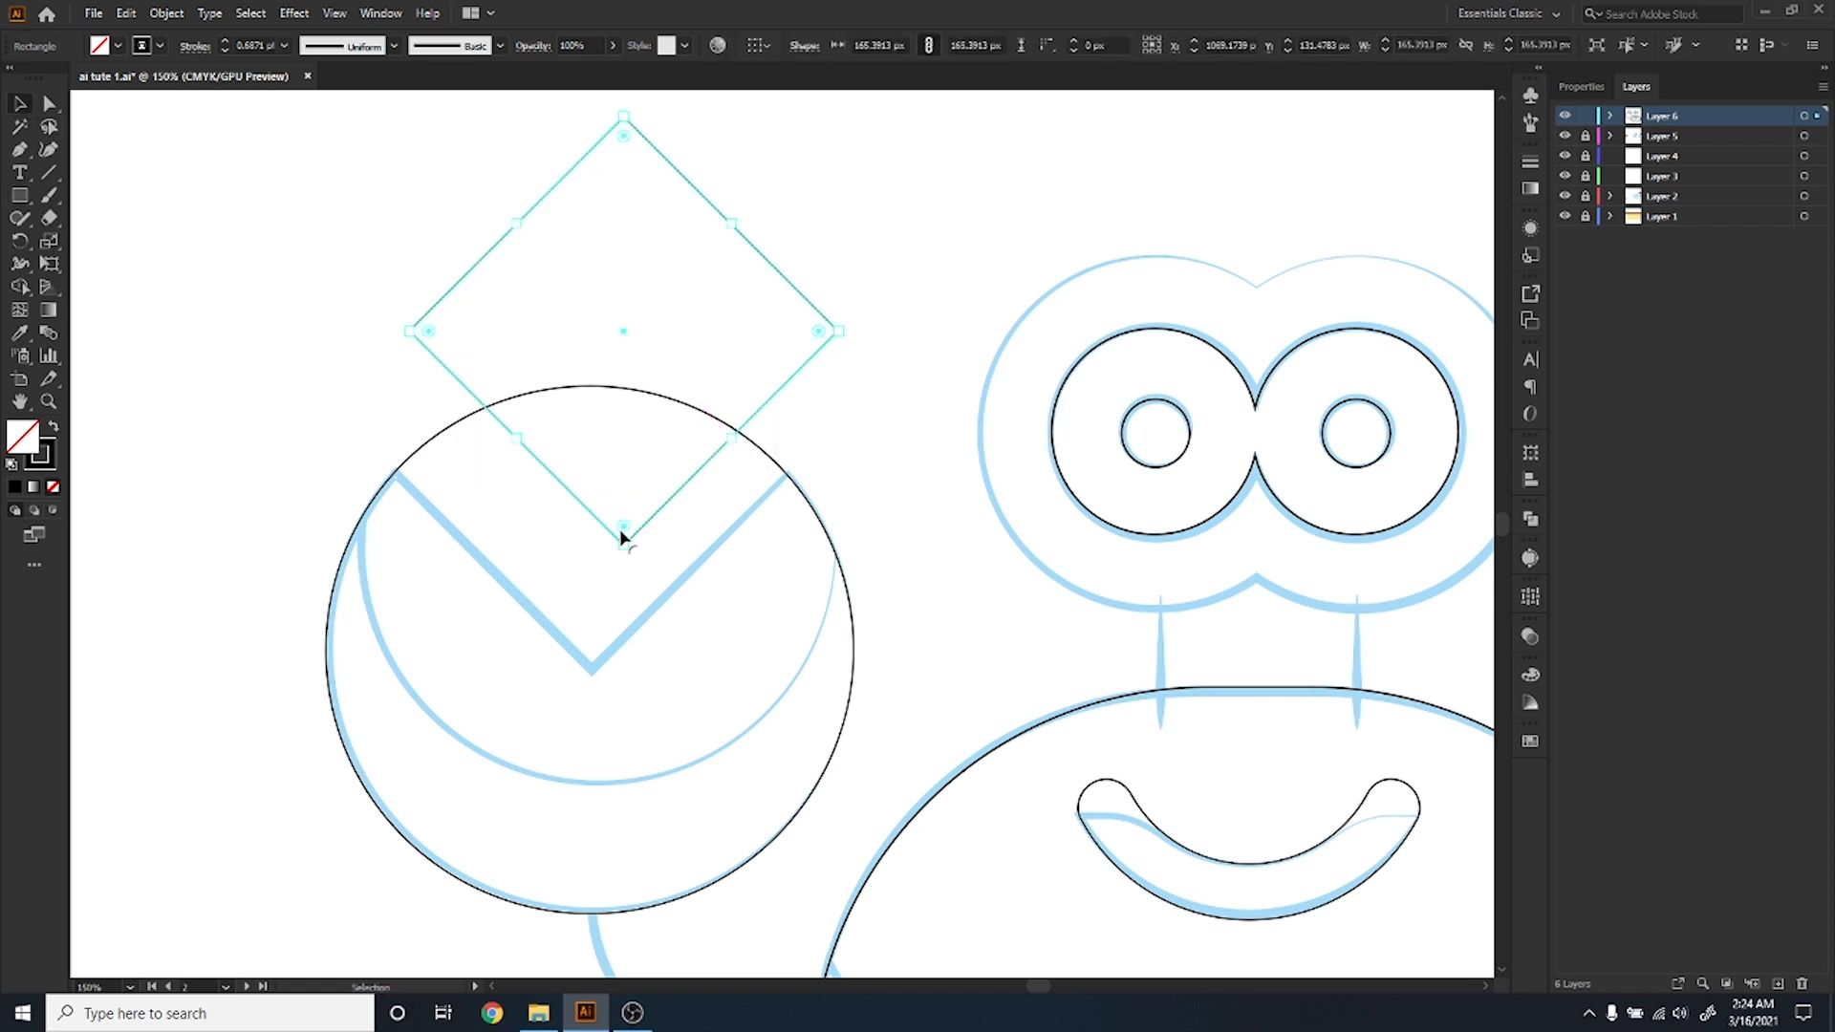
{"action": "scroll", "coordinate": [621, 538], "scroll_direction": "up", "scroll_amount": 2}
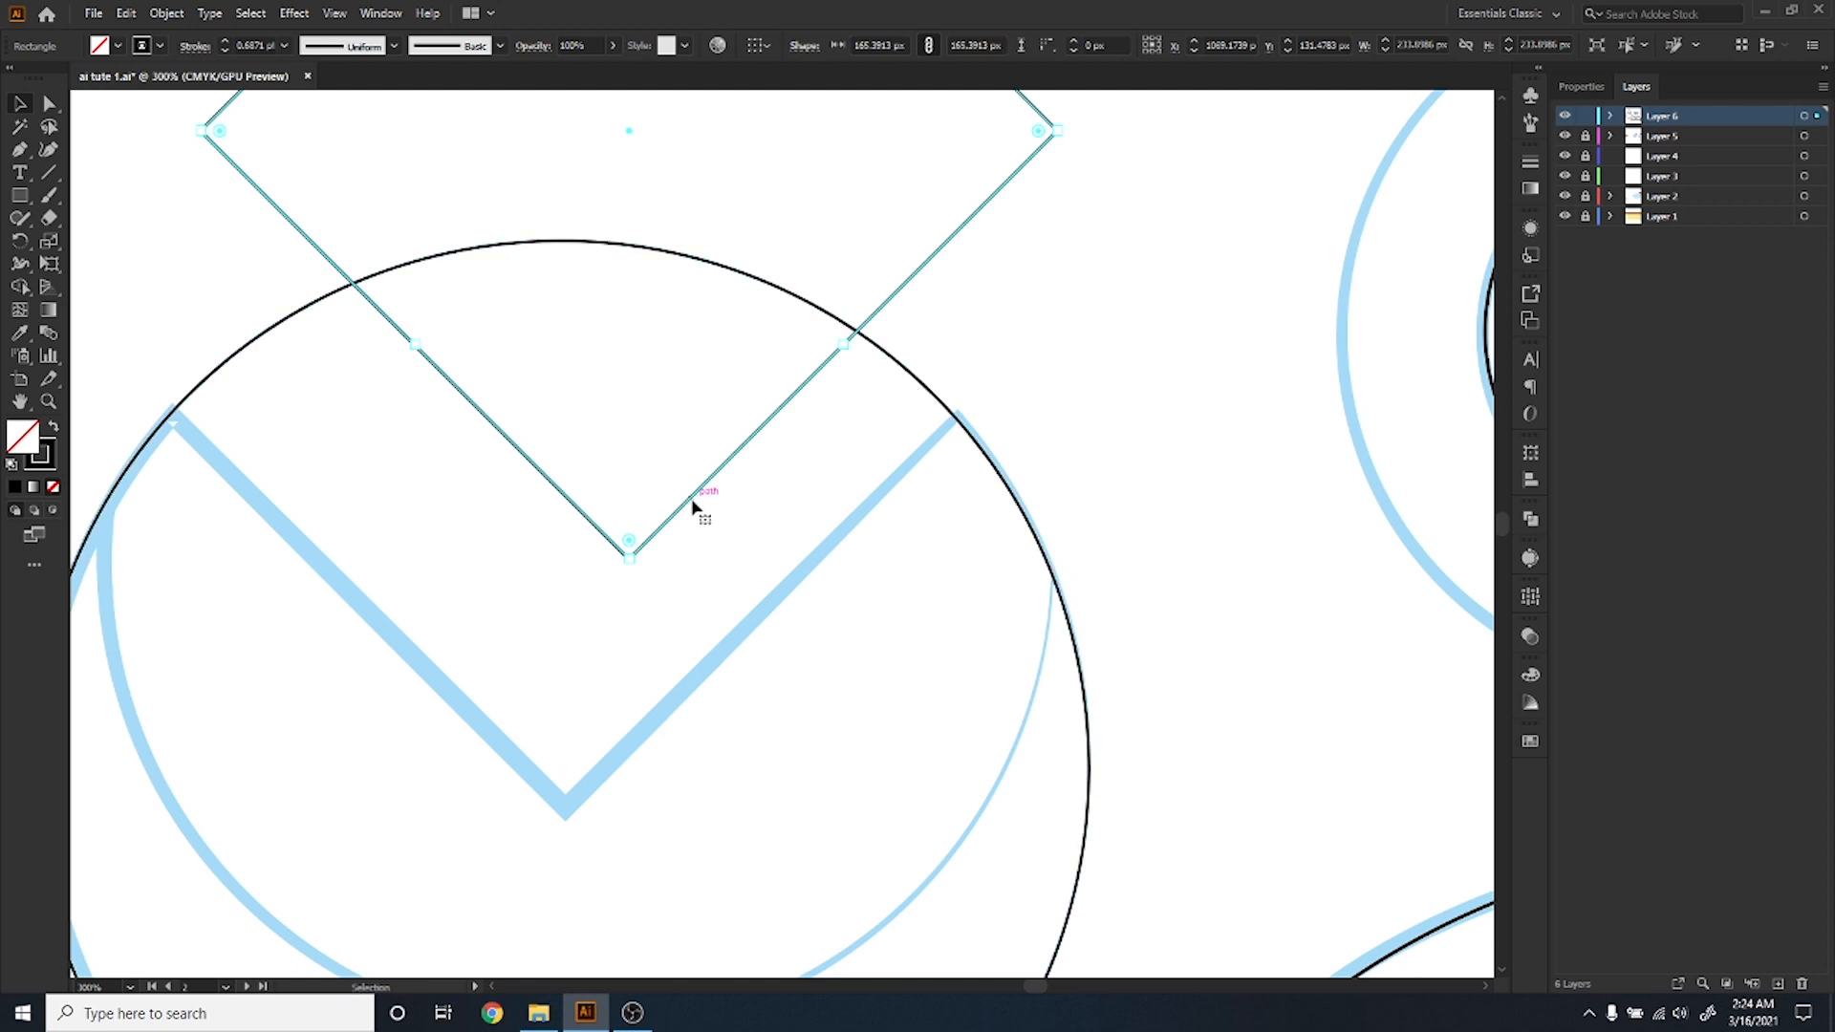
{"action": "left_click_drag", "start_coordinate": [692, 502], "coordinate": [617, 762]}
Select the rotated square and the claw circle, open the Align controls and review the alignment reference options.
{"action": "left_click_drag", "start_coordinate": [1059, 411], "coordinate": [798, 477]}
{"action": "scroll", "coordinate": [803, 475], "scroll_direction": "down", "scroll_amount": 2}
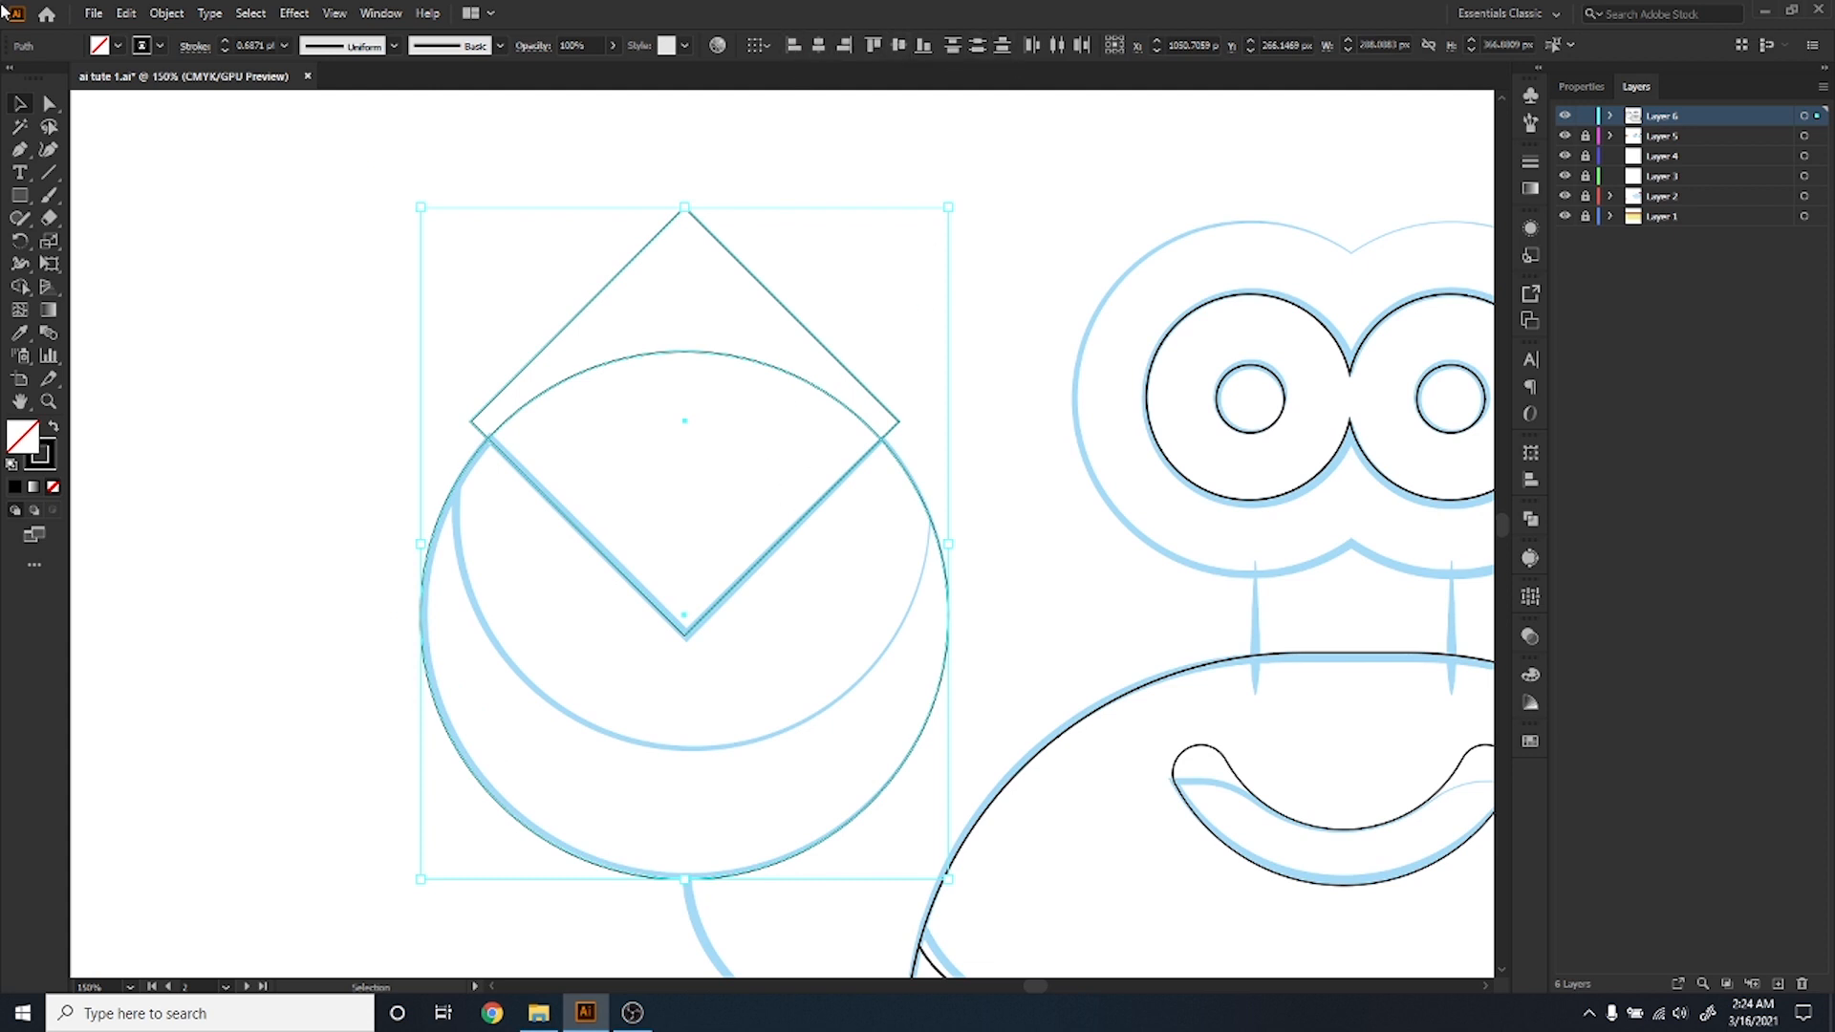
{"action": "left_click", "coordinate": [1525, 481]}
{"action": "left_click_drag", "start_coordinate": [1402, 455], "coordinate": [1274, 462]}
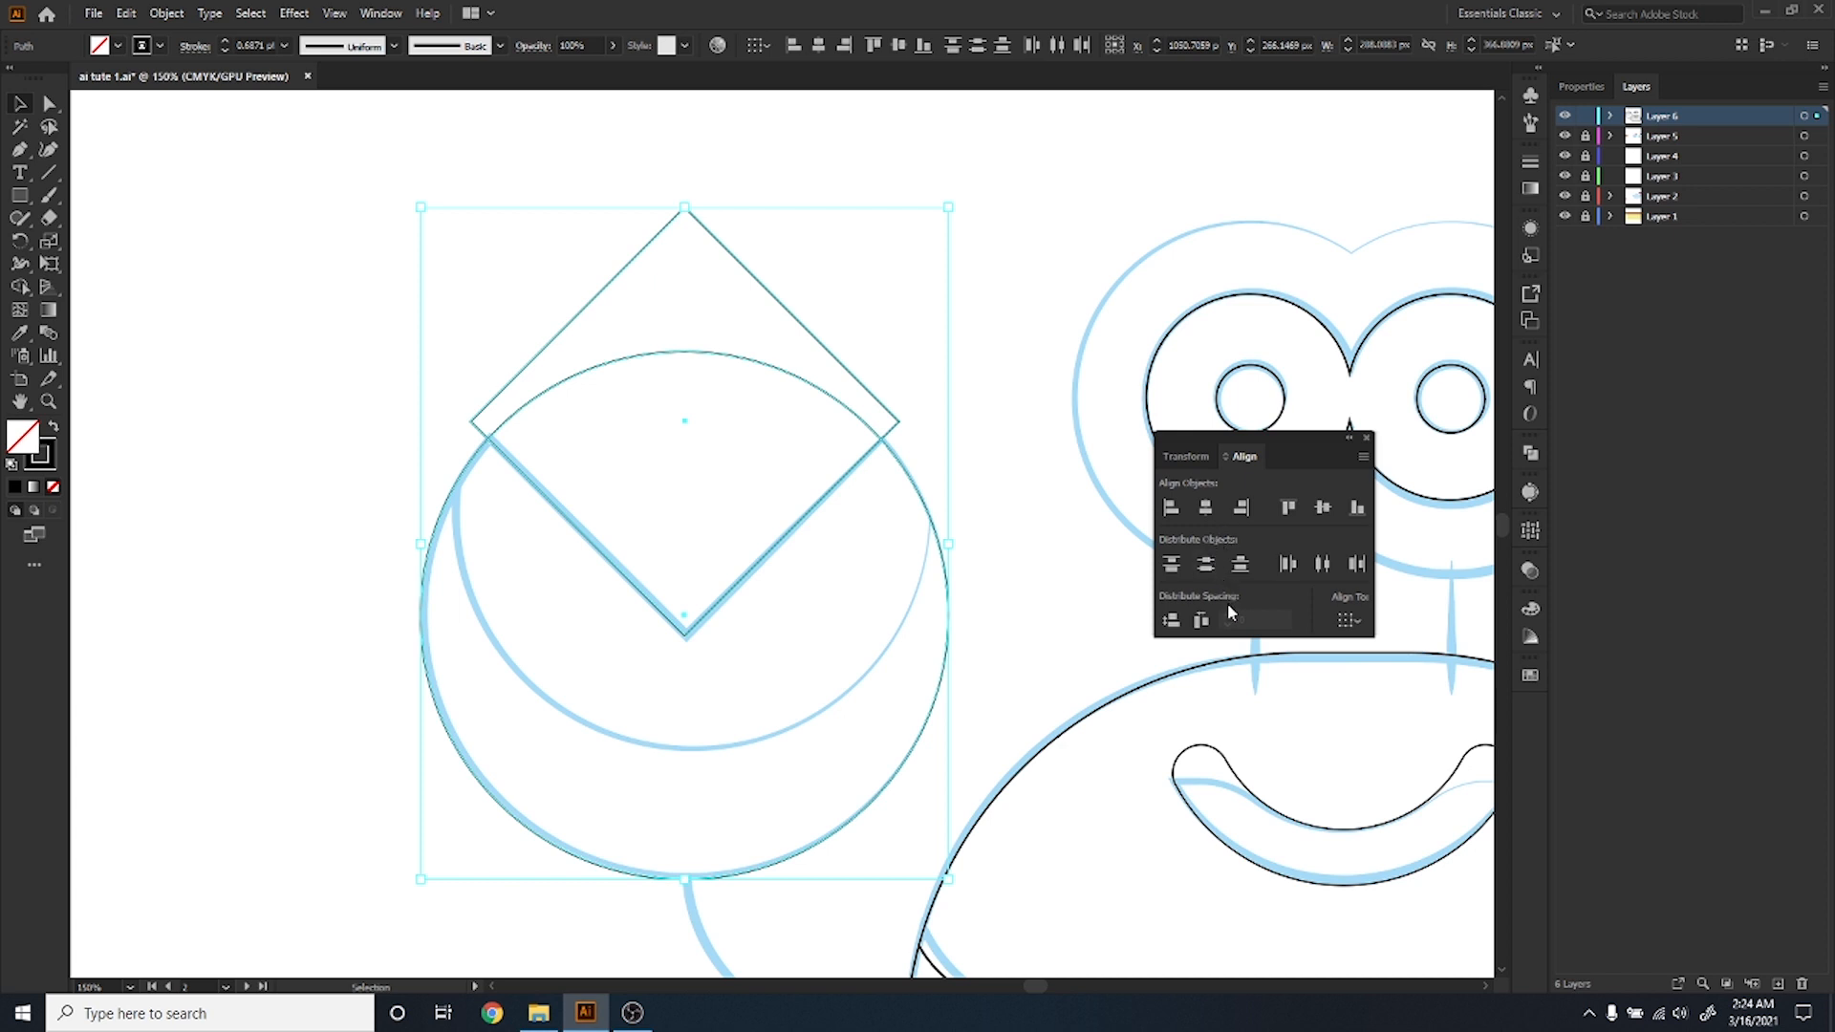
{"action": "left_click", "coordinate": [1345, 623]}
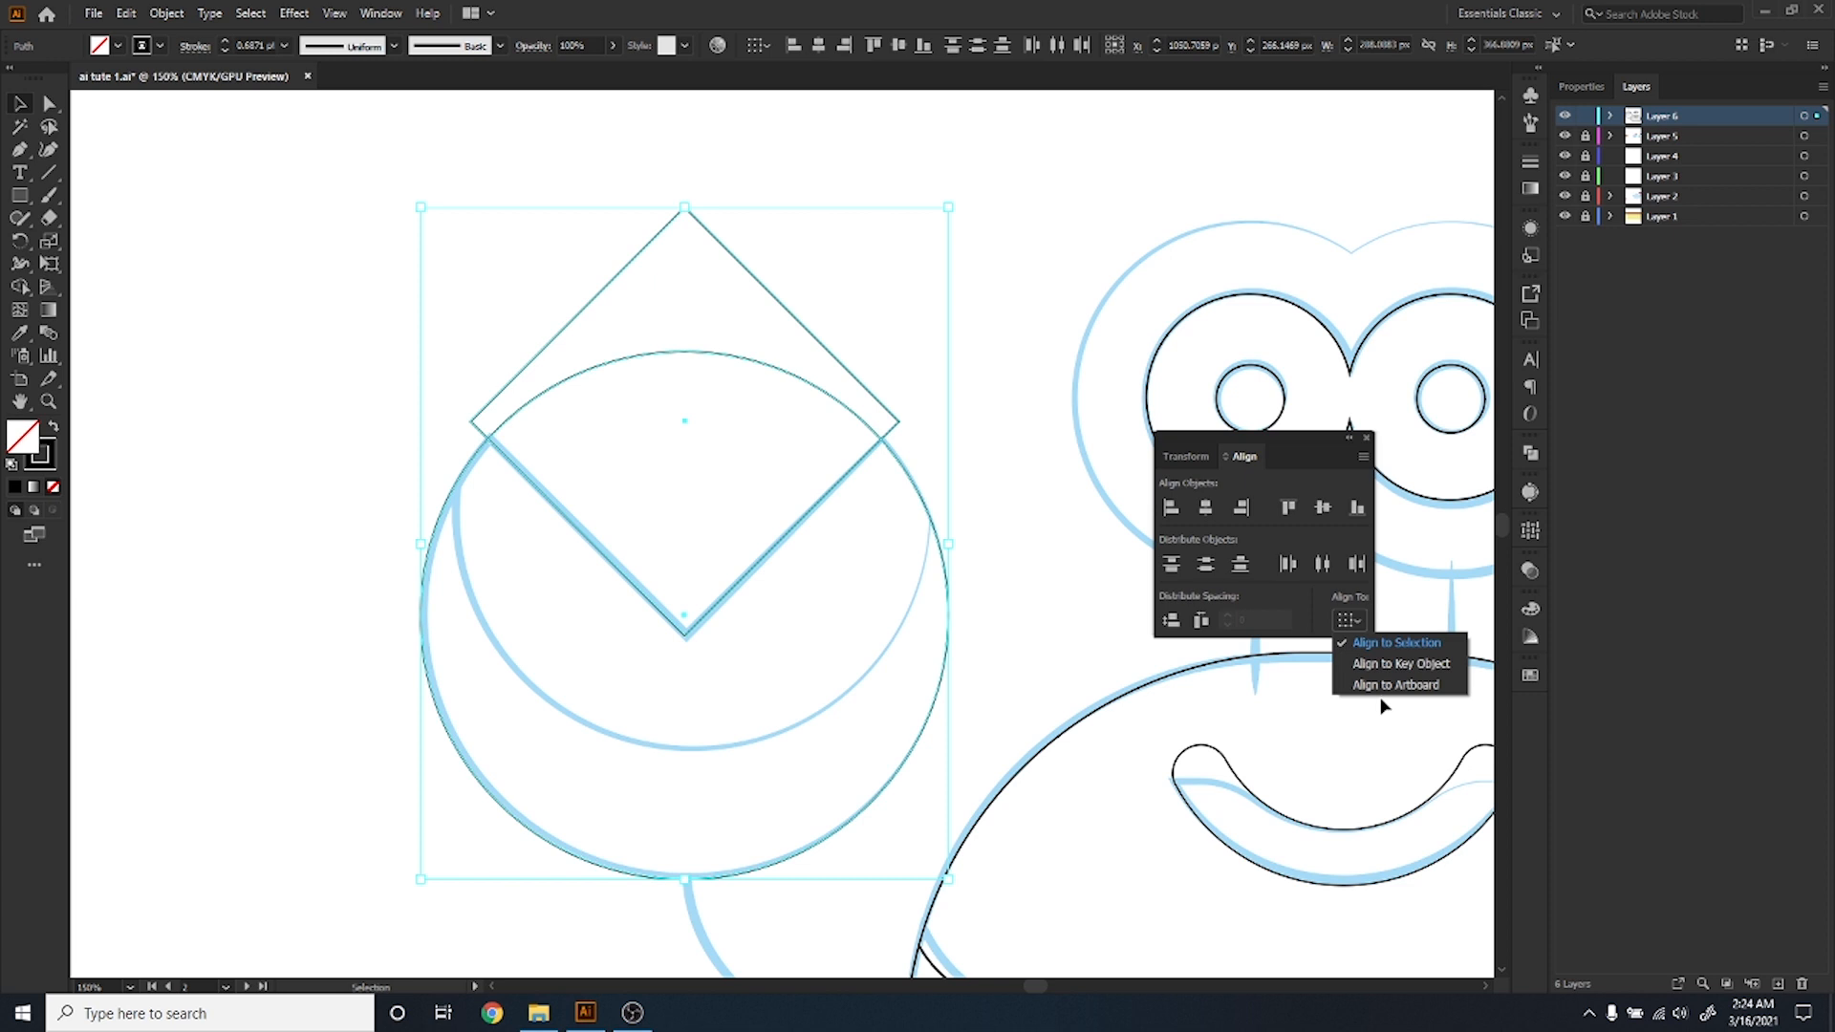
{"action": "left_click", "coordinate": [820, 500]}
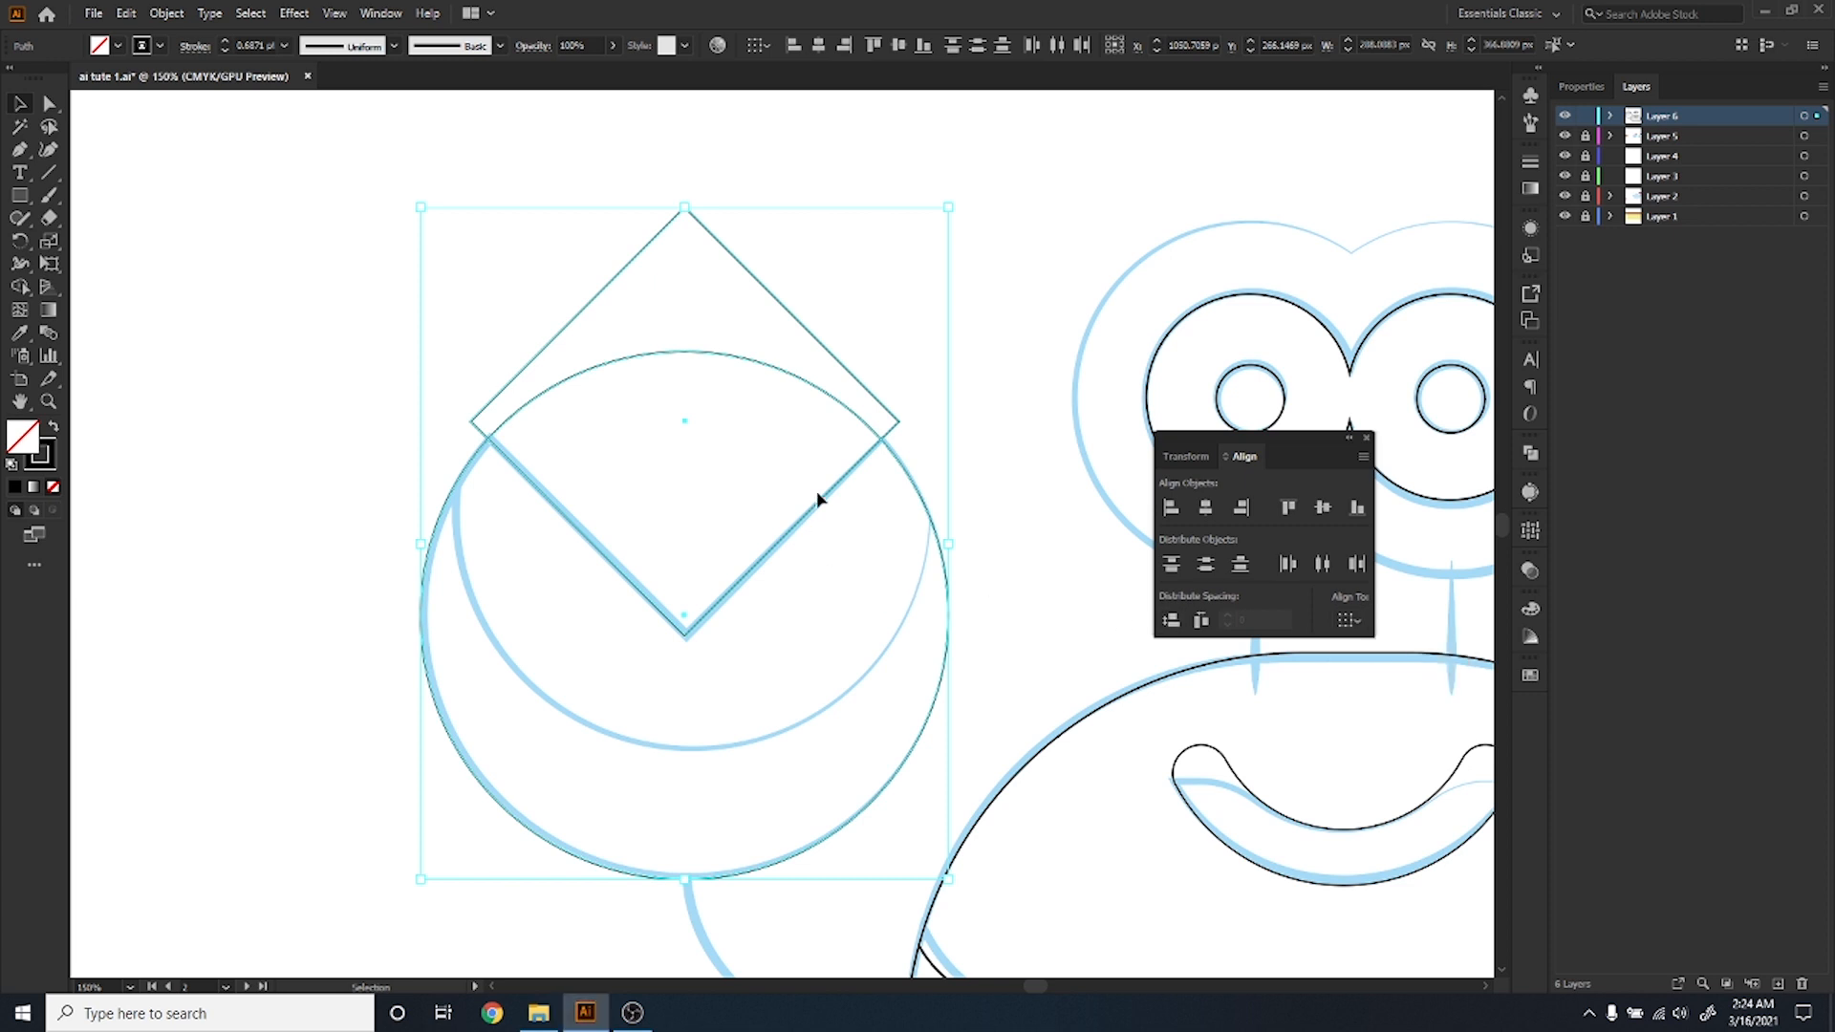
Try to centre the rotated square horizontally and vertically on the artboard, and undo both alignments.
{"action": "key", "text": "ctrl"}
{"action": "scroll", "coordinate": [664, 656], "scroll_direction": "down", "scroll_amount": 3}
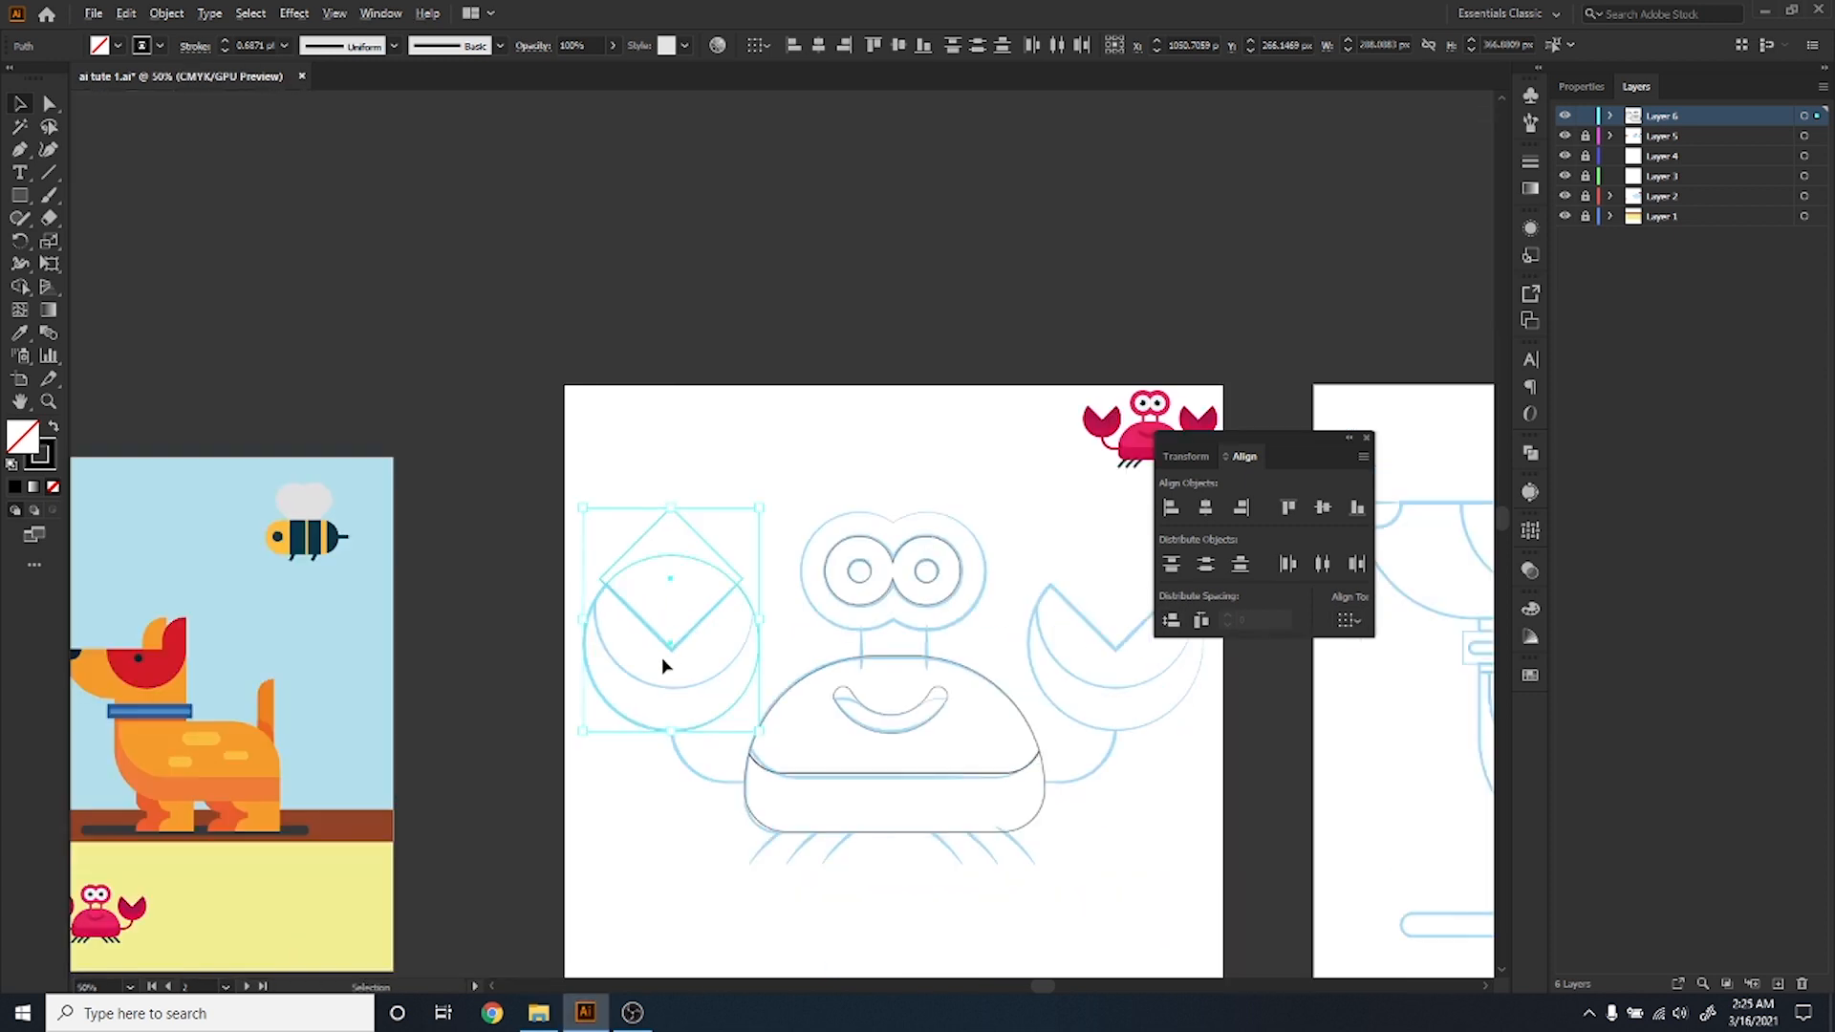
{"action": "left_click", "coordinate": [846, 360]}
{"action": "left_click_drag", "start_coordinate": [971, 516], "coordinate": [765, 416]}
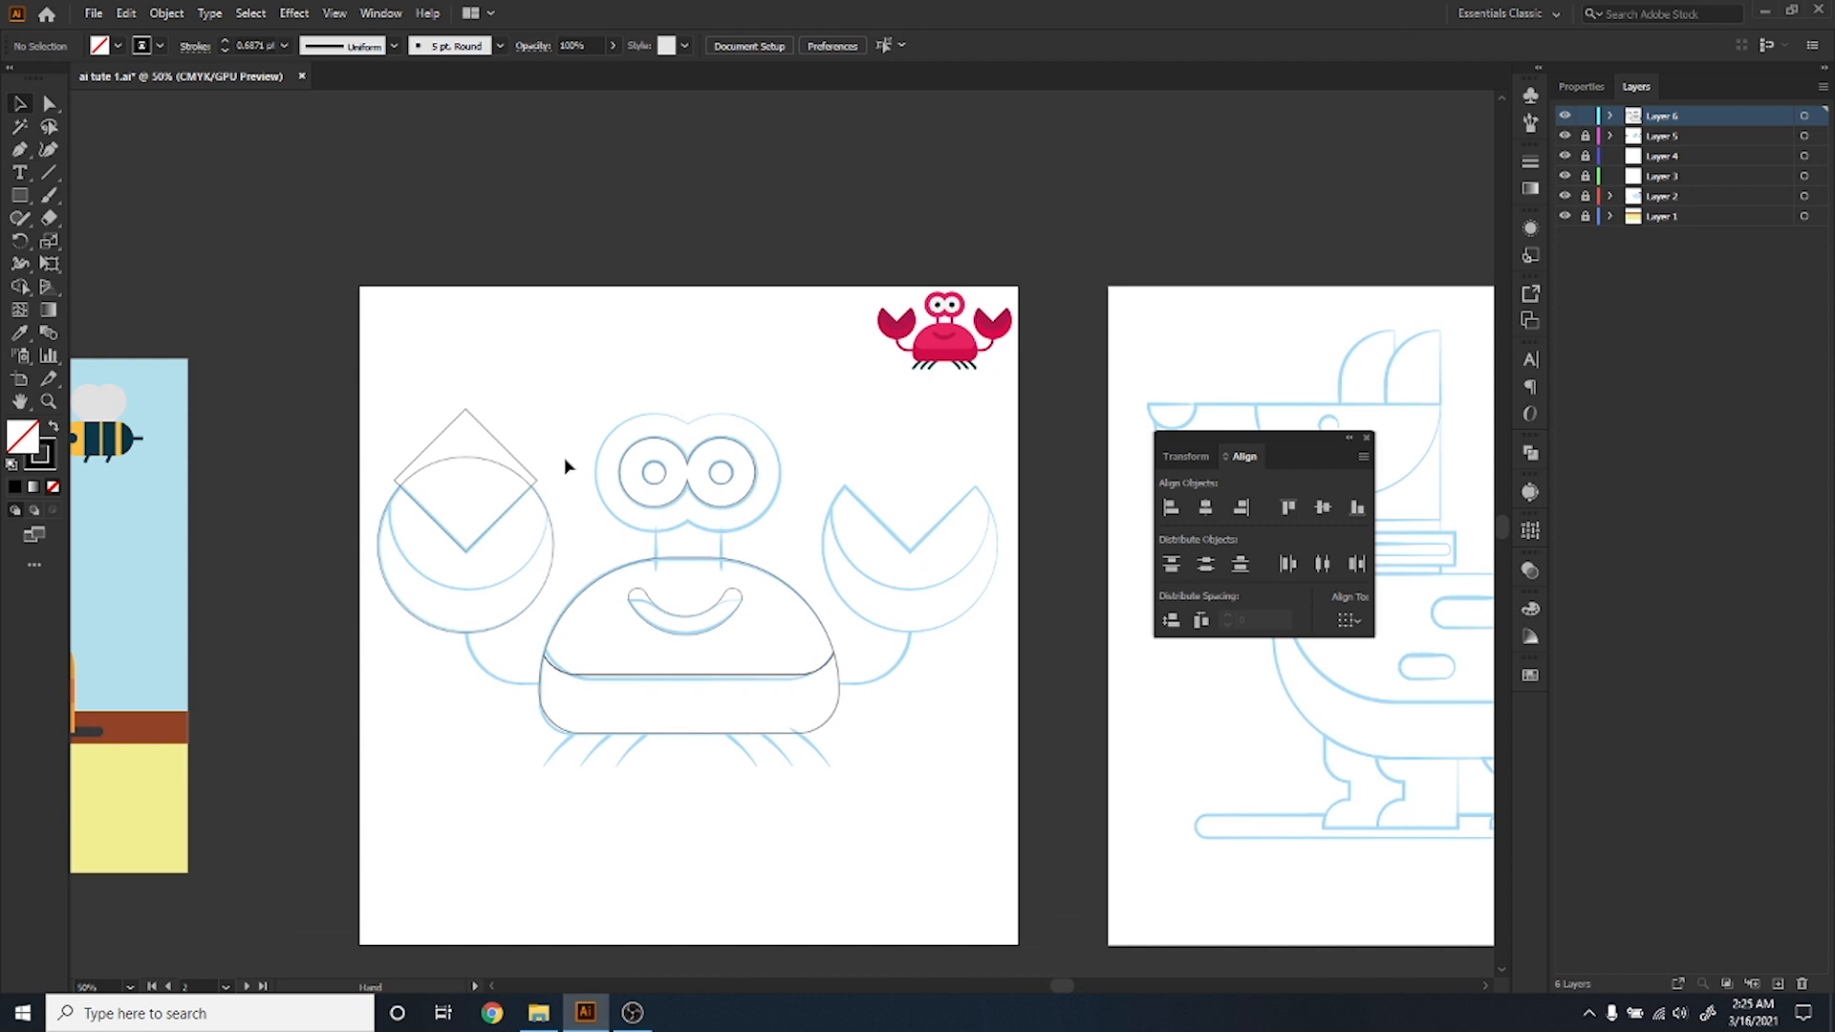
{"action": "left_click", "coordinate": [490, 435]}
{"action": "left_click", "coordinate": [506, 420]}
{"action": "left_click_drag", "start_coordinate": [524, 407], "coordinate": [413, 442]}
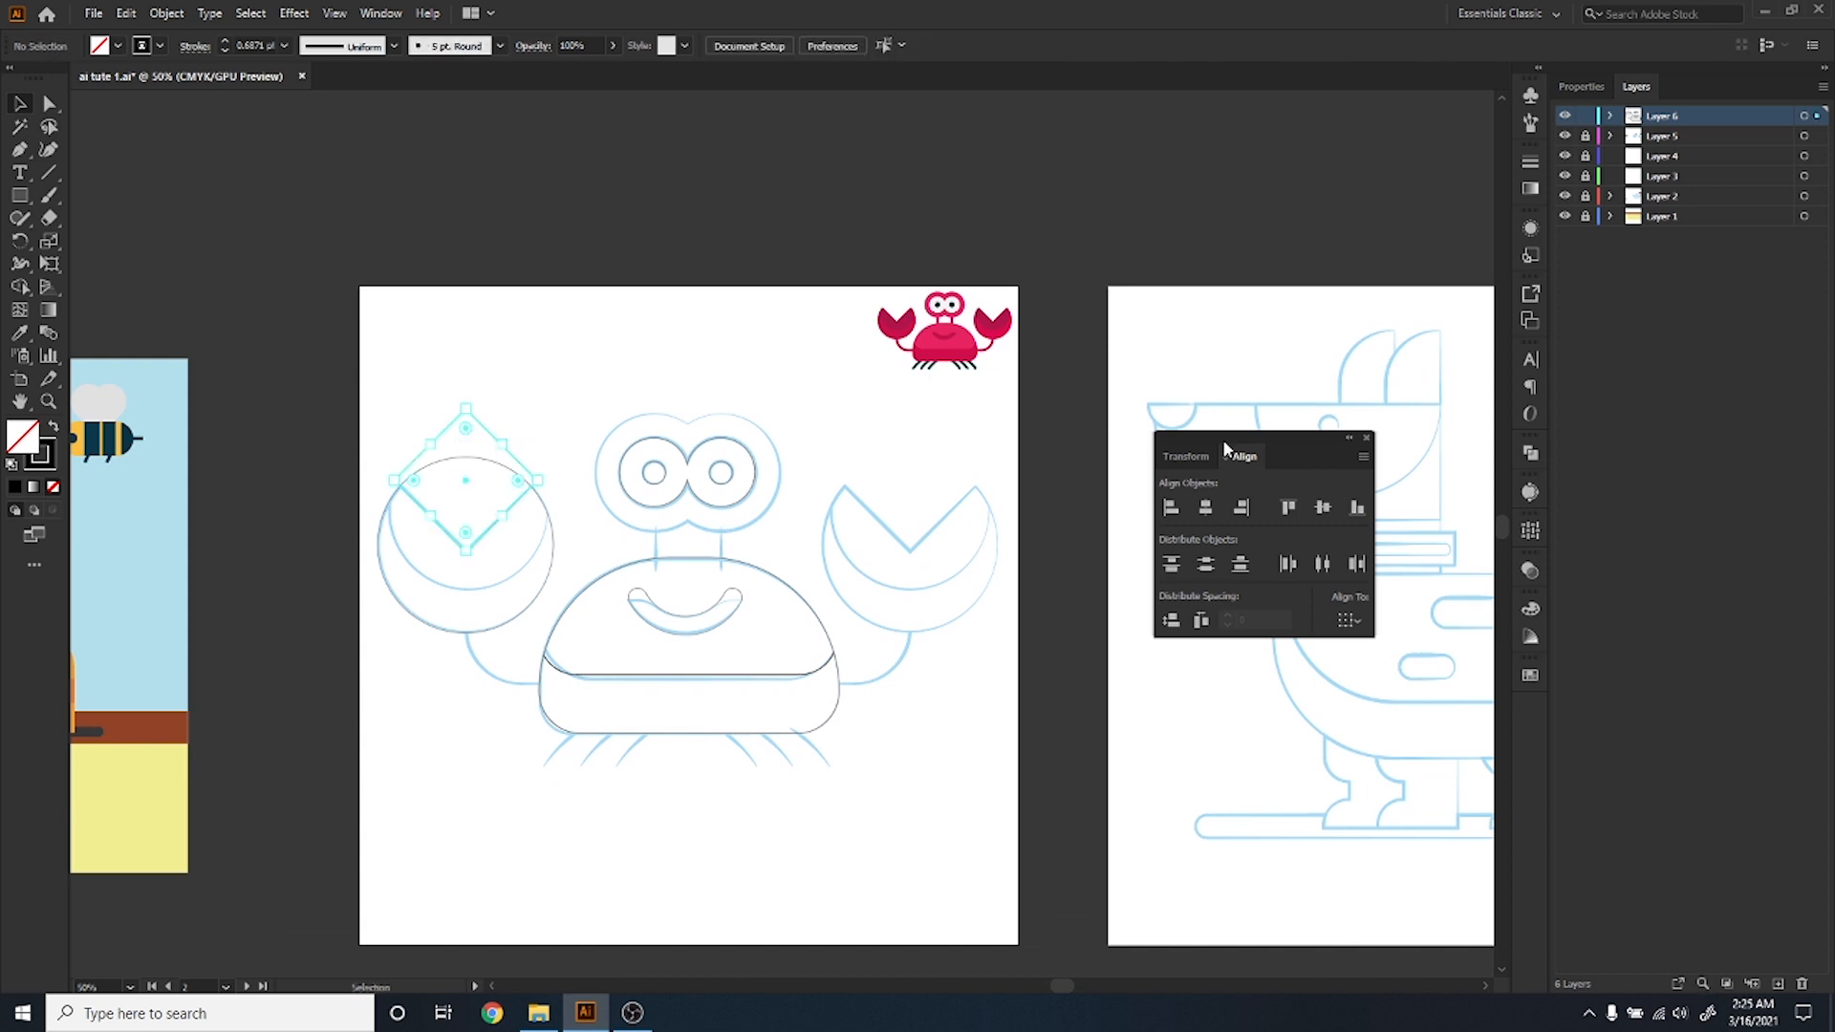
{"action": "left_click", "coordinate": [1367, 624]}
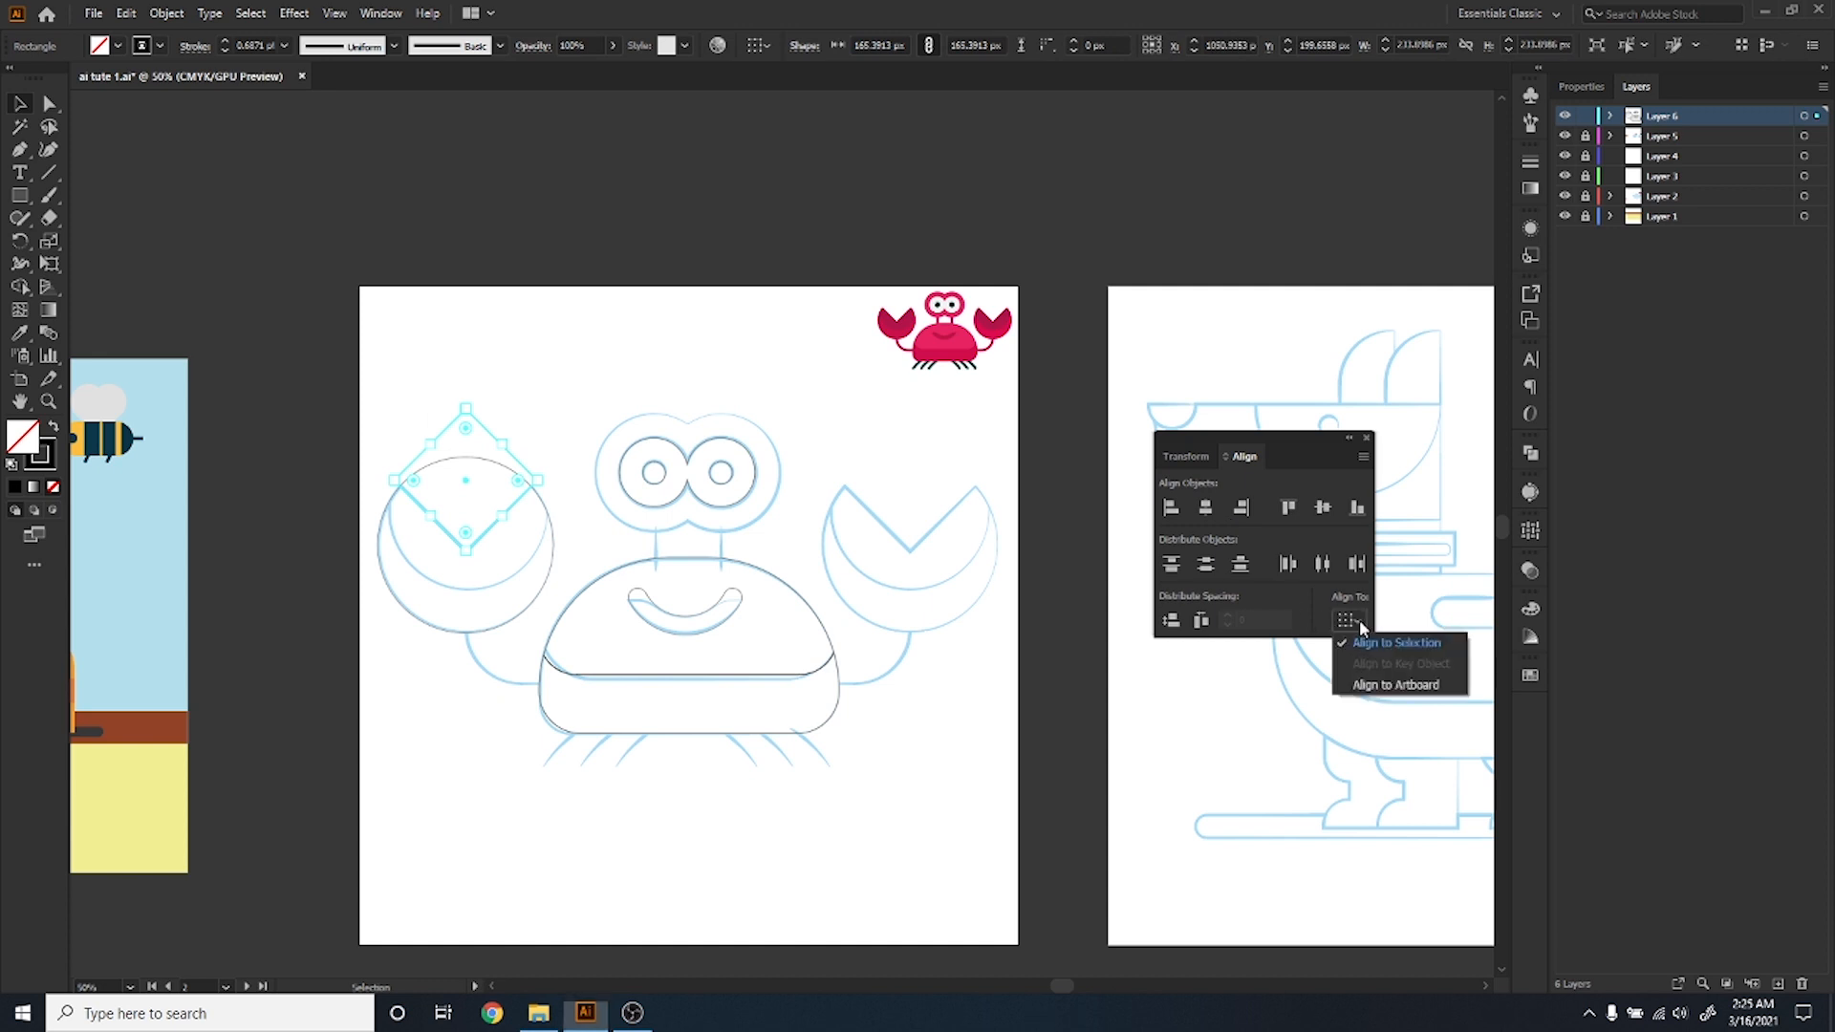
{"action": "left_click", "coordinate": [1380, 690]}
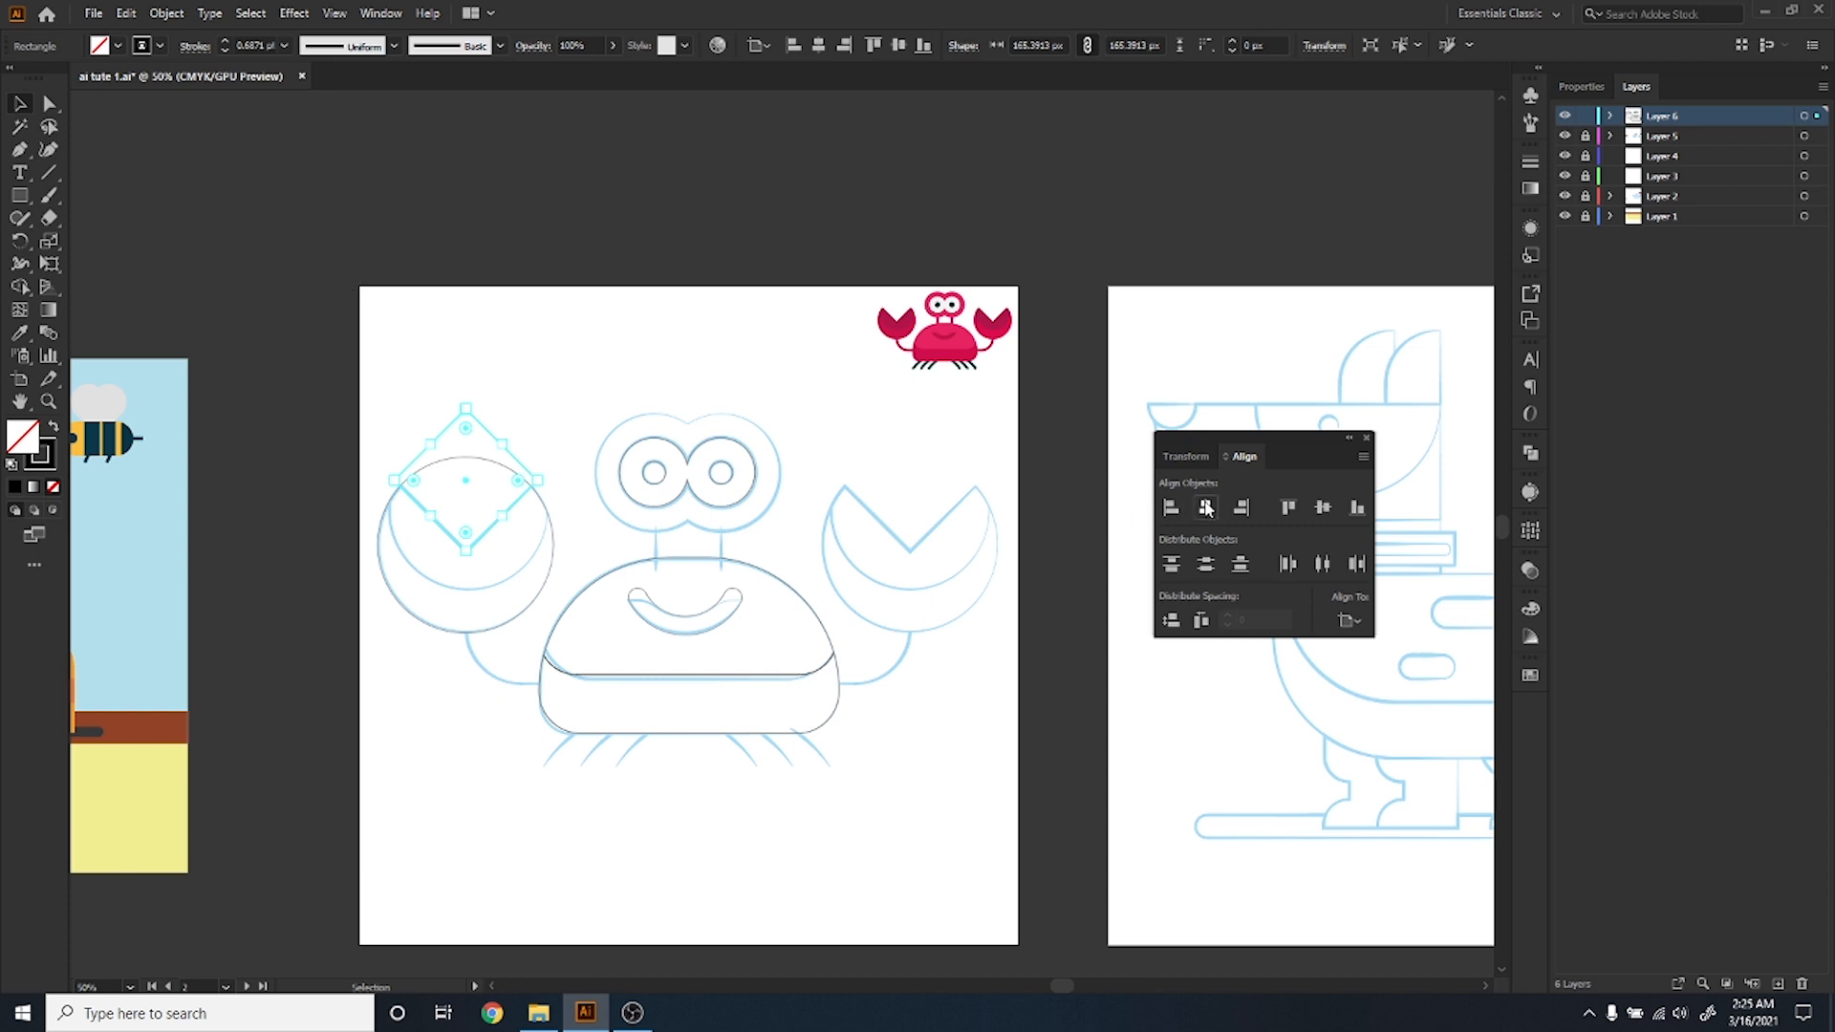
{"action": "left_click", "coordinate": [1205, 507]}
{"action": "left_click", "coordinate": [1323, 507]}
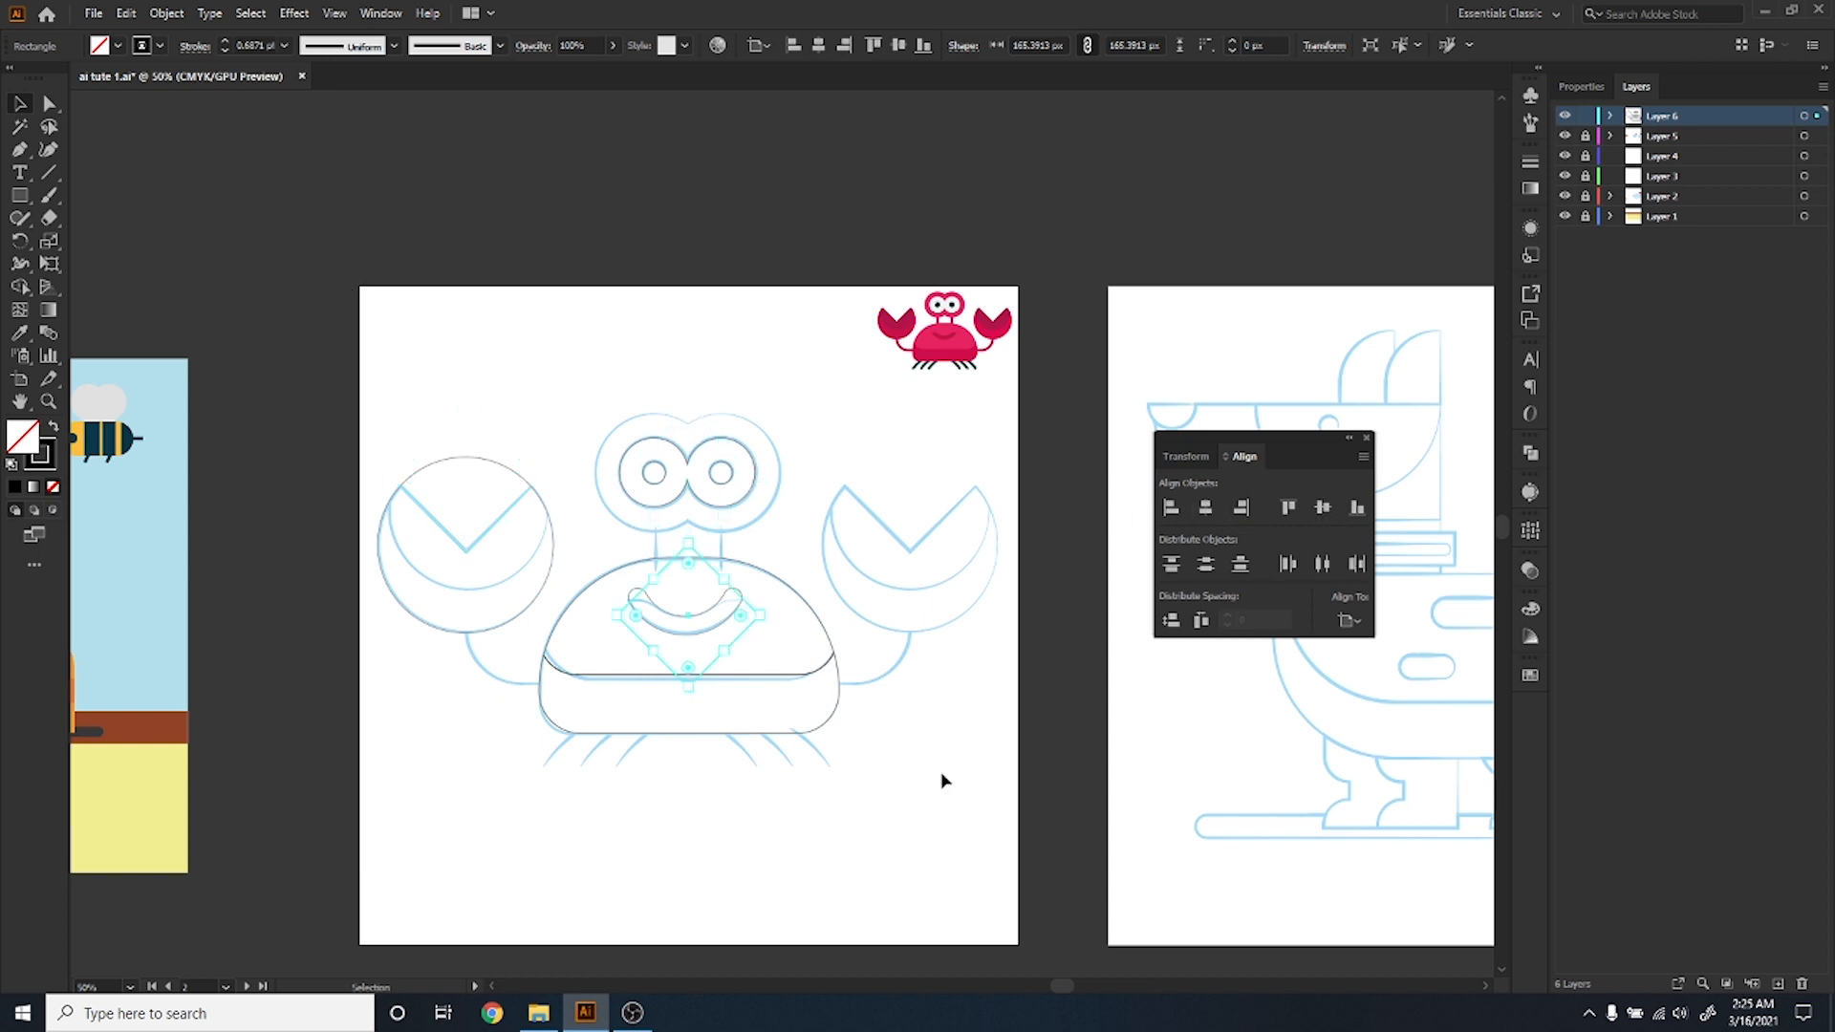
{"action": "left_click", "coordinate": [841, 723]}
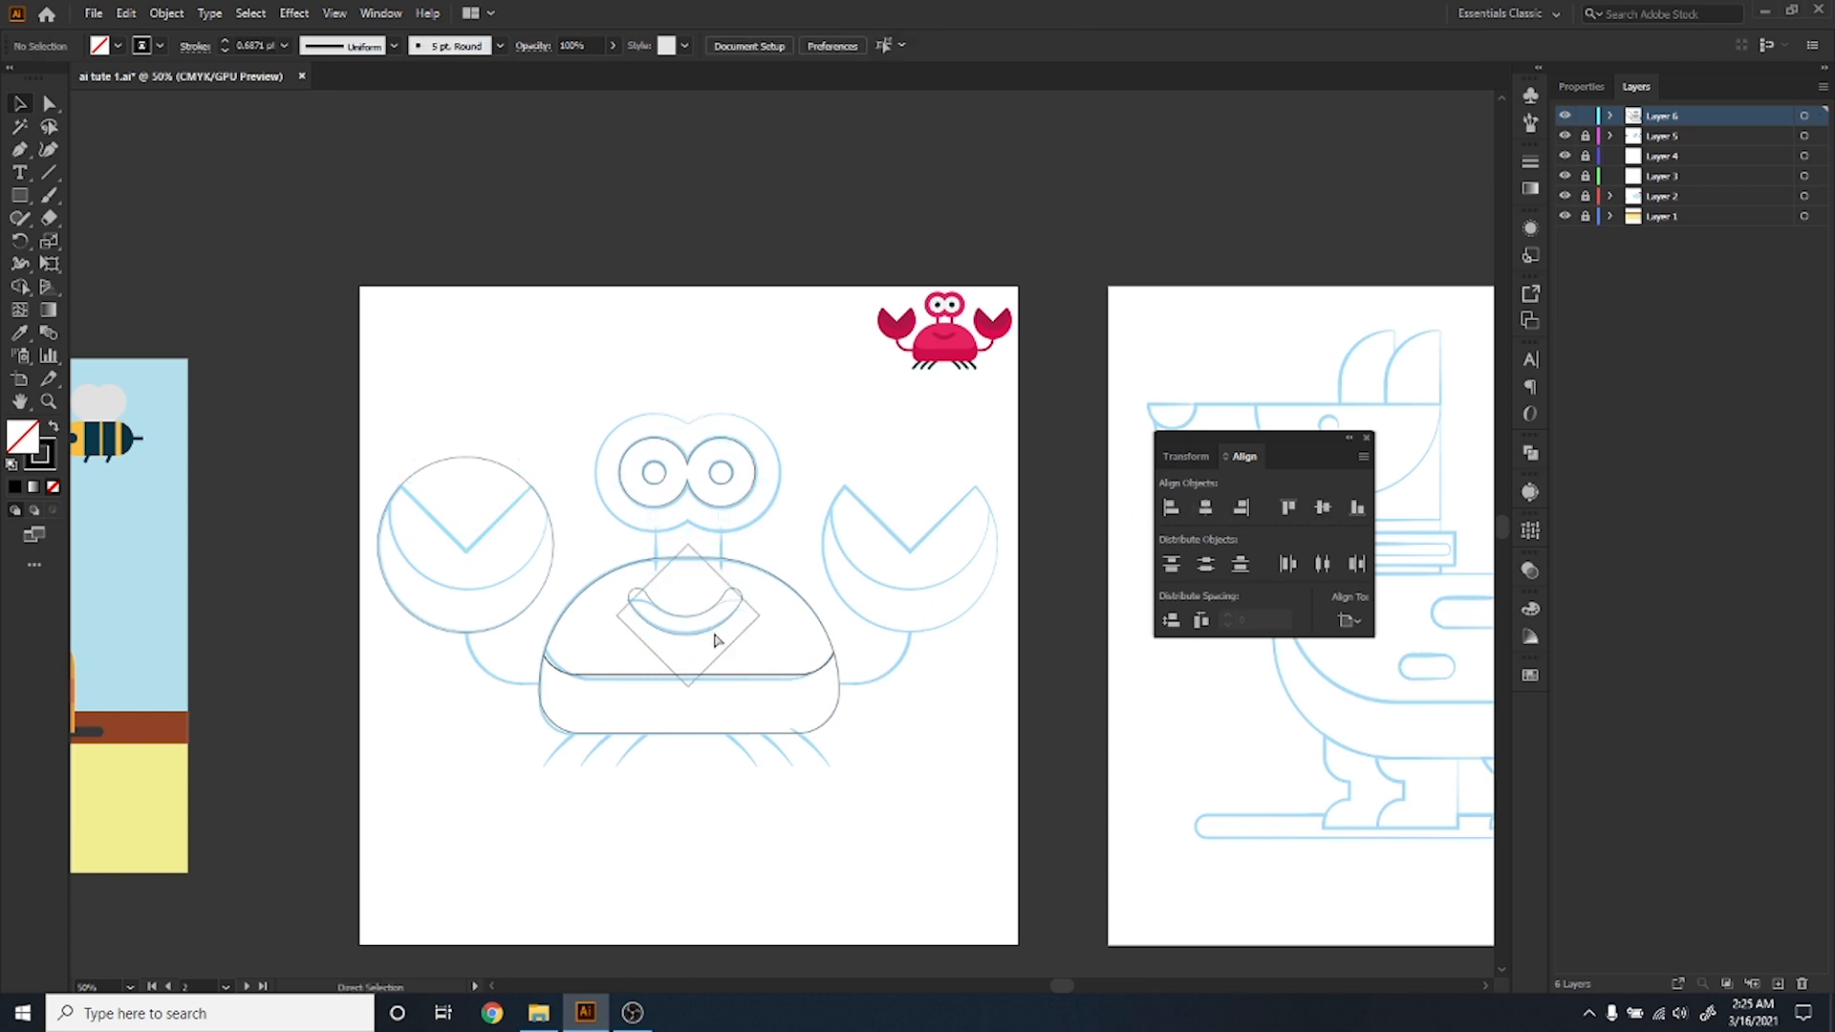
{"action": "key", "text": "ctrl+z"}
{"action": "key", "text": "ctrl+z"}
Select the rotated square and the claw circle and centre them horizontally using Align to Selection.
{"action": "scroll", "coordinate": [417, 485], "scroll_direction": "up", "scroll_amount": 3}
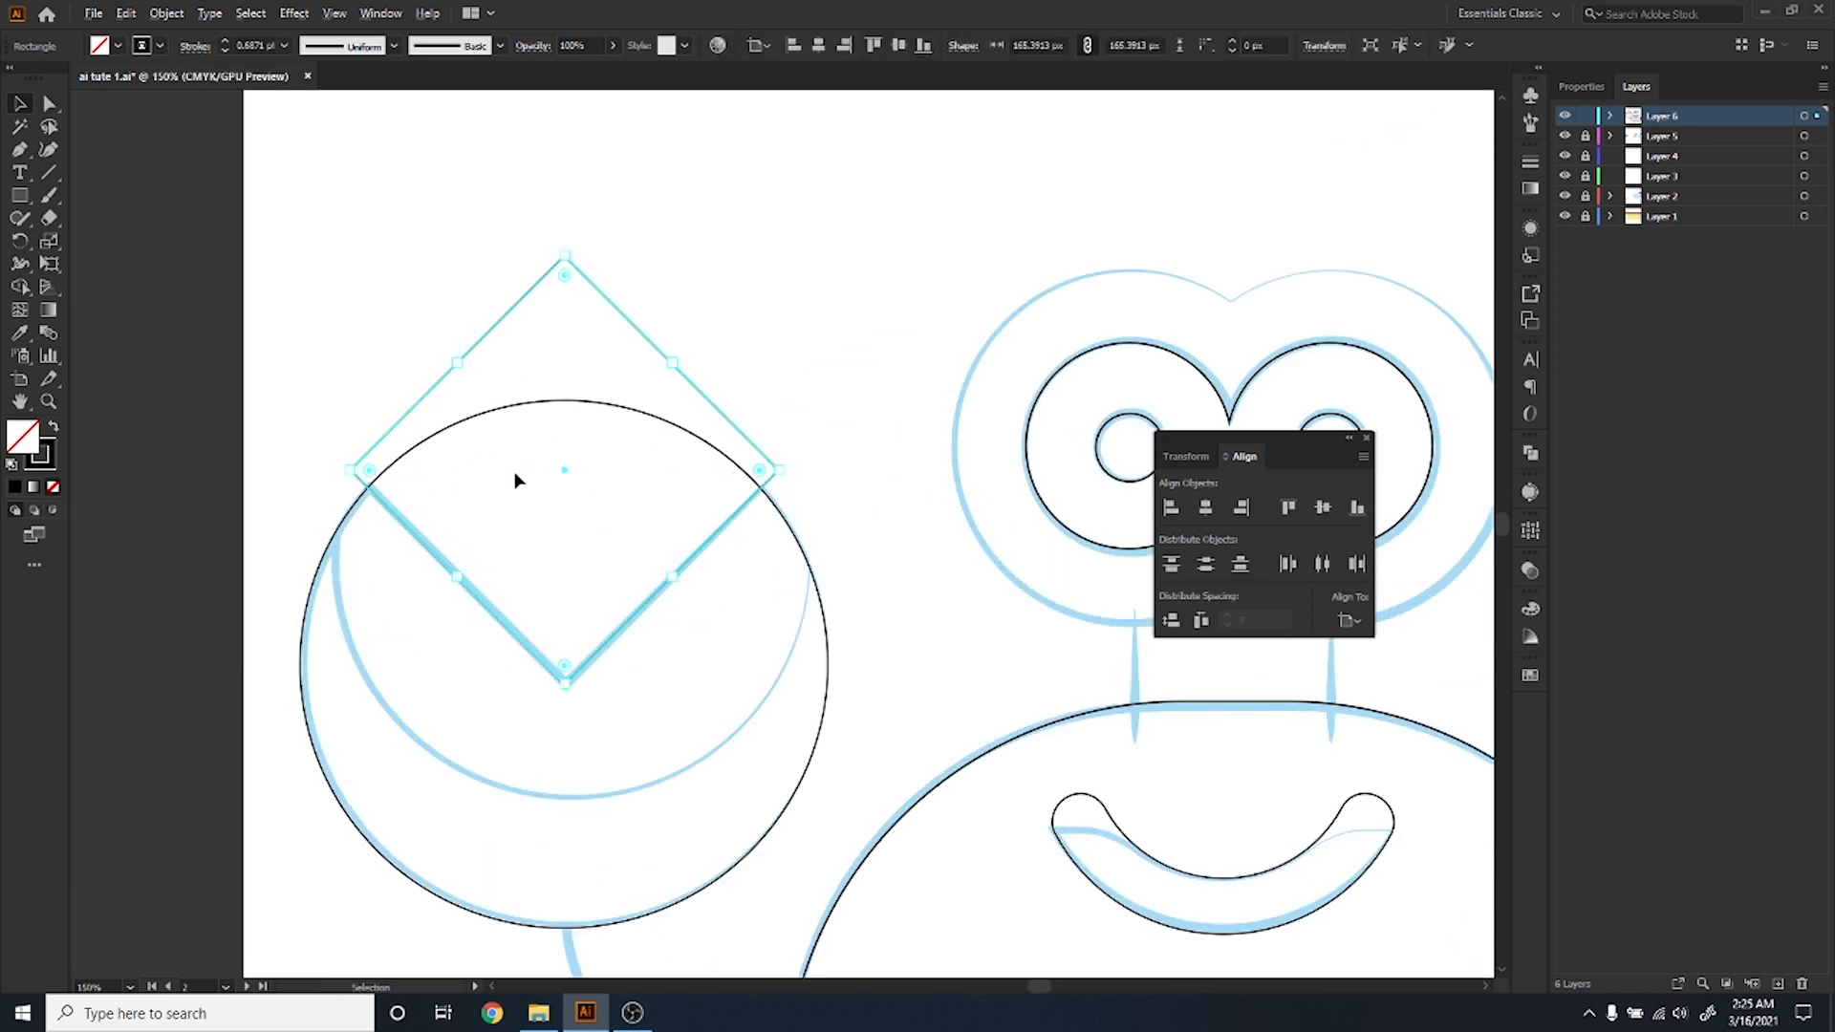
{"action": "left_click_drag", "start_coordinate": [462, 413], "coordinate": [530, 472]}
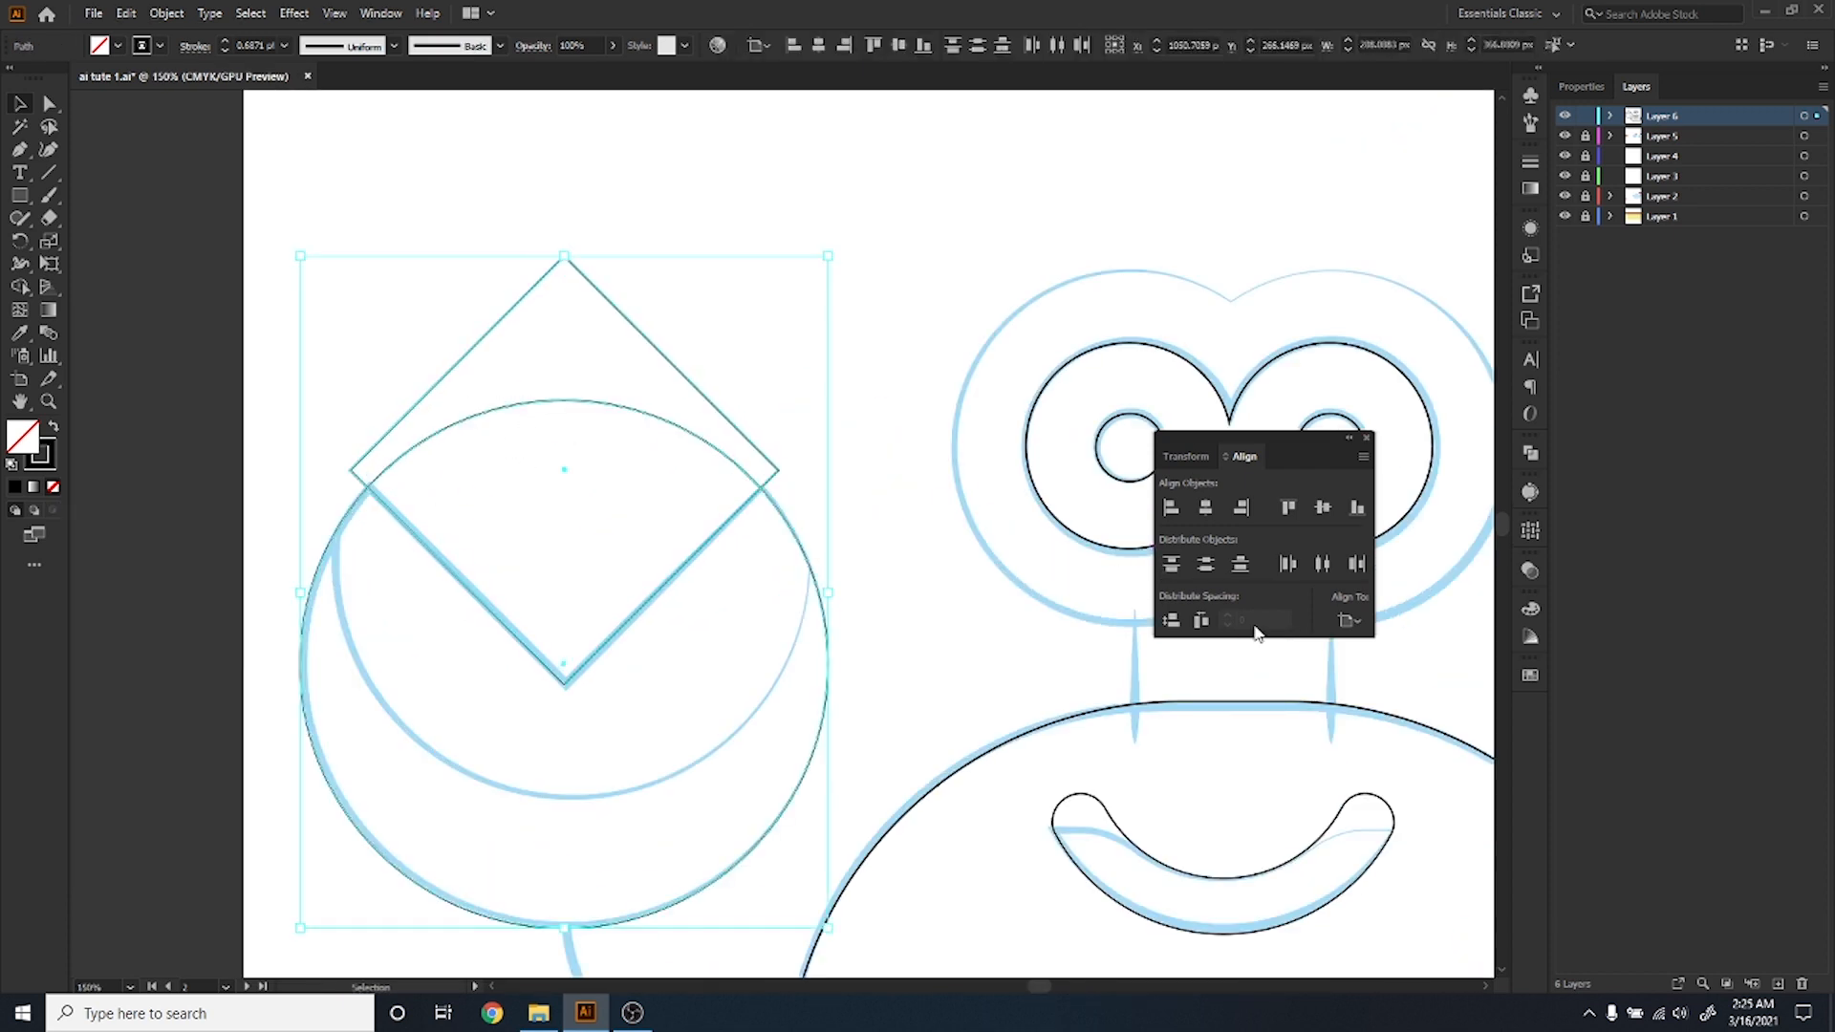
{"action": "left_click", "coordinate": [1336, 622]}
{"action": "left_click", "coordinate": [1381, 642]}
{"action": "left_click", "coordinate": [1216, 509]}
{"action": "left_click", "coordinate": [925, 622]}
Try to horizontally centre the square, the claw circle and the left pupil relative to the selection, and undo it.
{"action": "left_click_drag", "start_coordinate": [714, 293], "coordinate": [619, 604]}
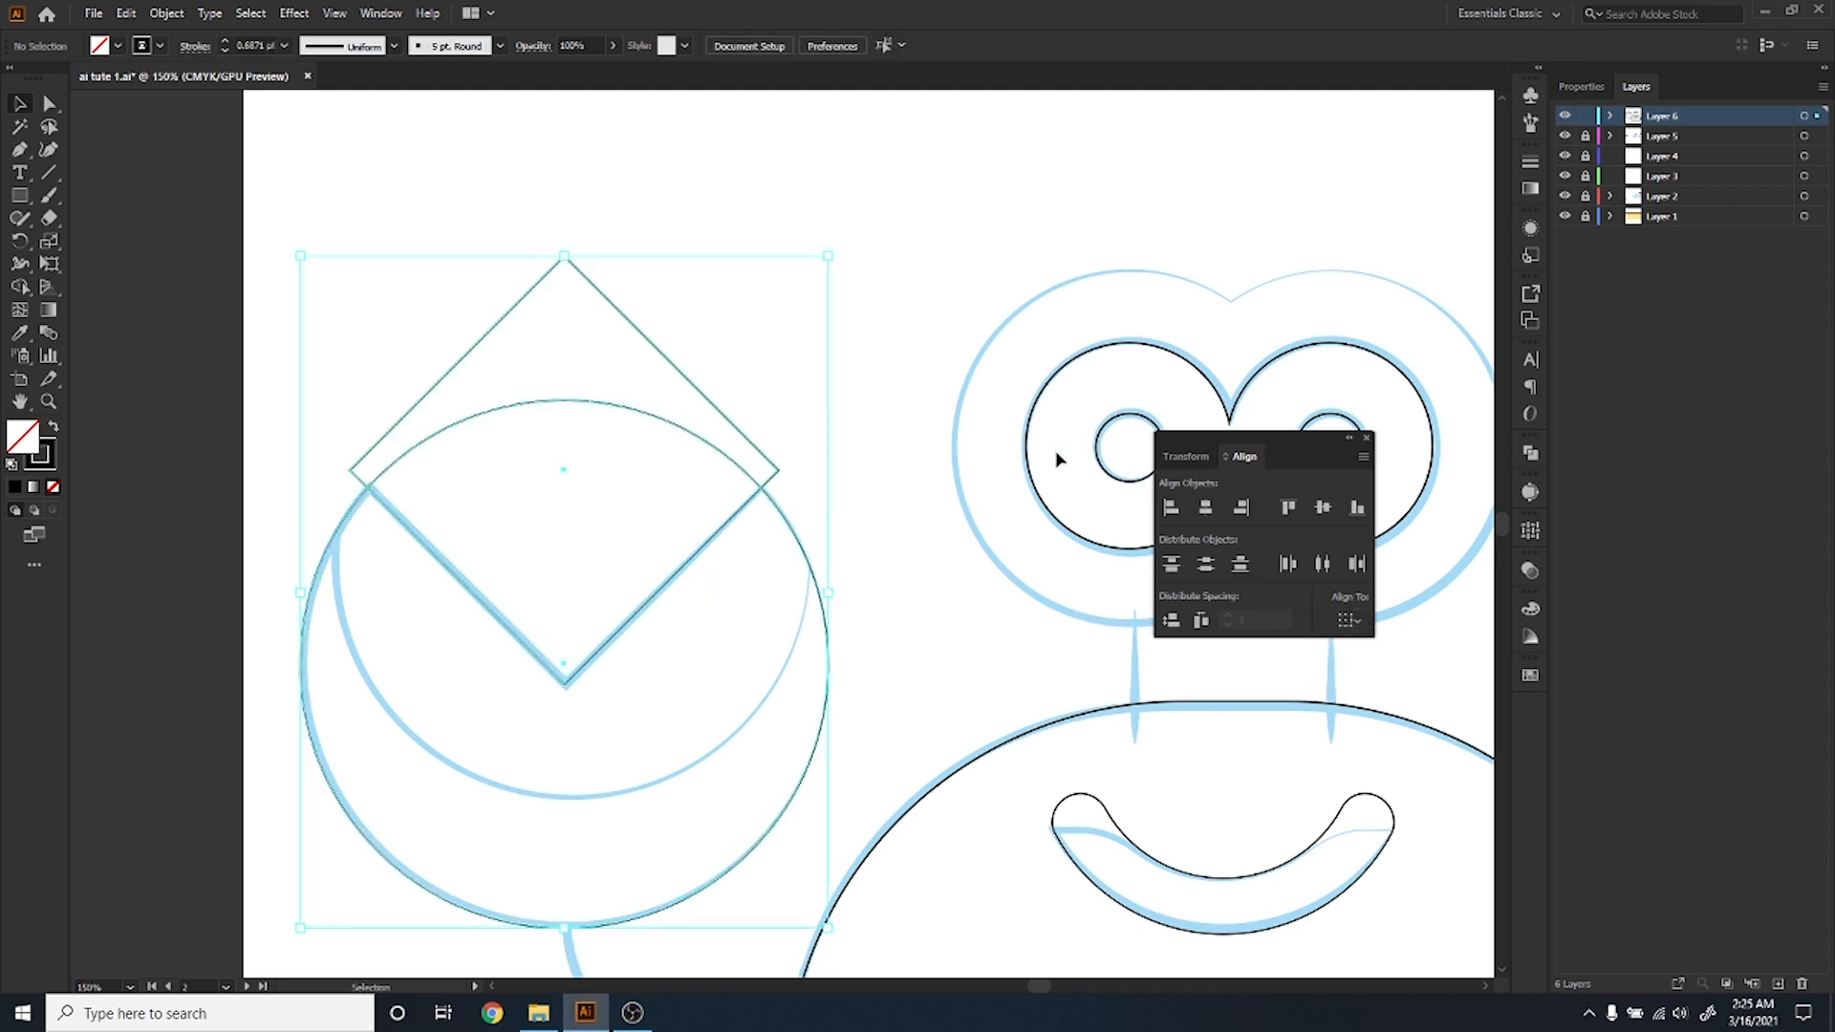
{"action": "left_click", "coordinate": [1101, 463], "text": "shift"}
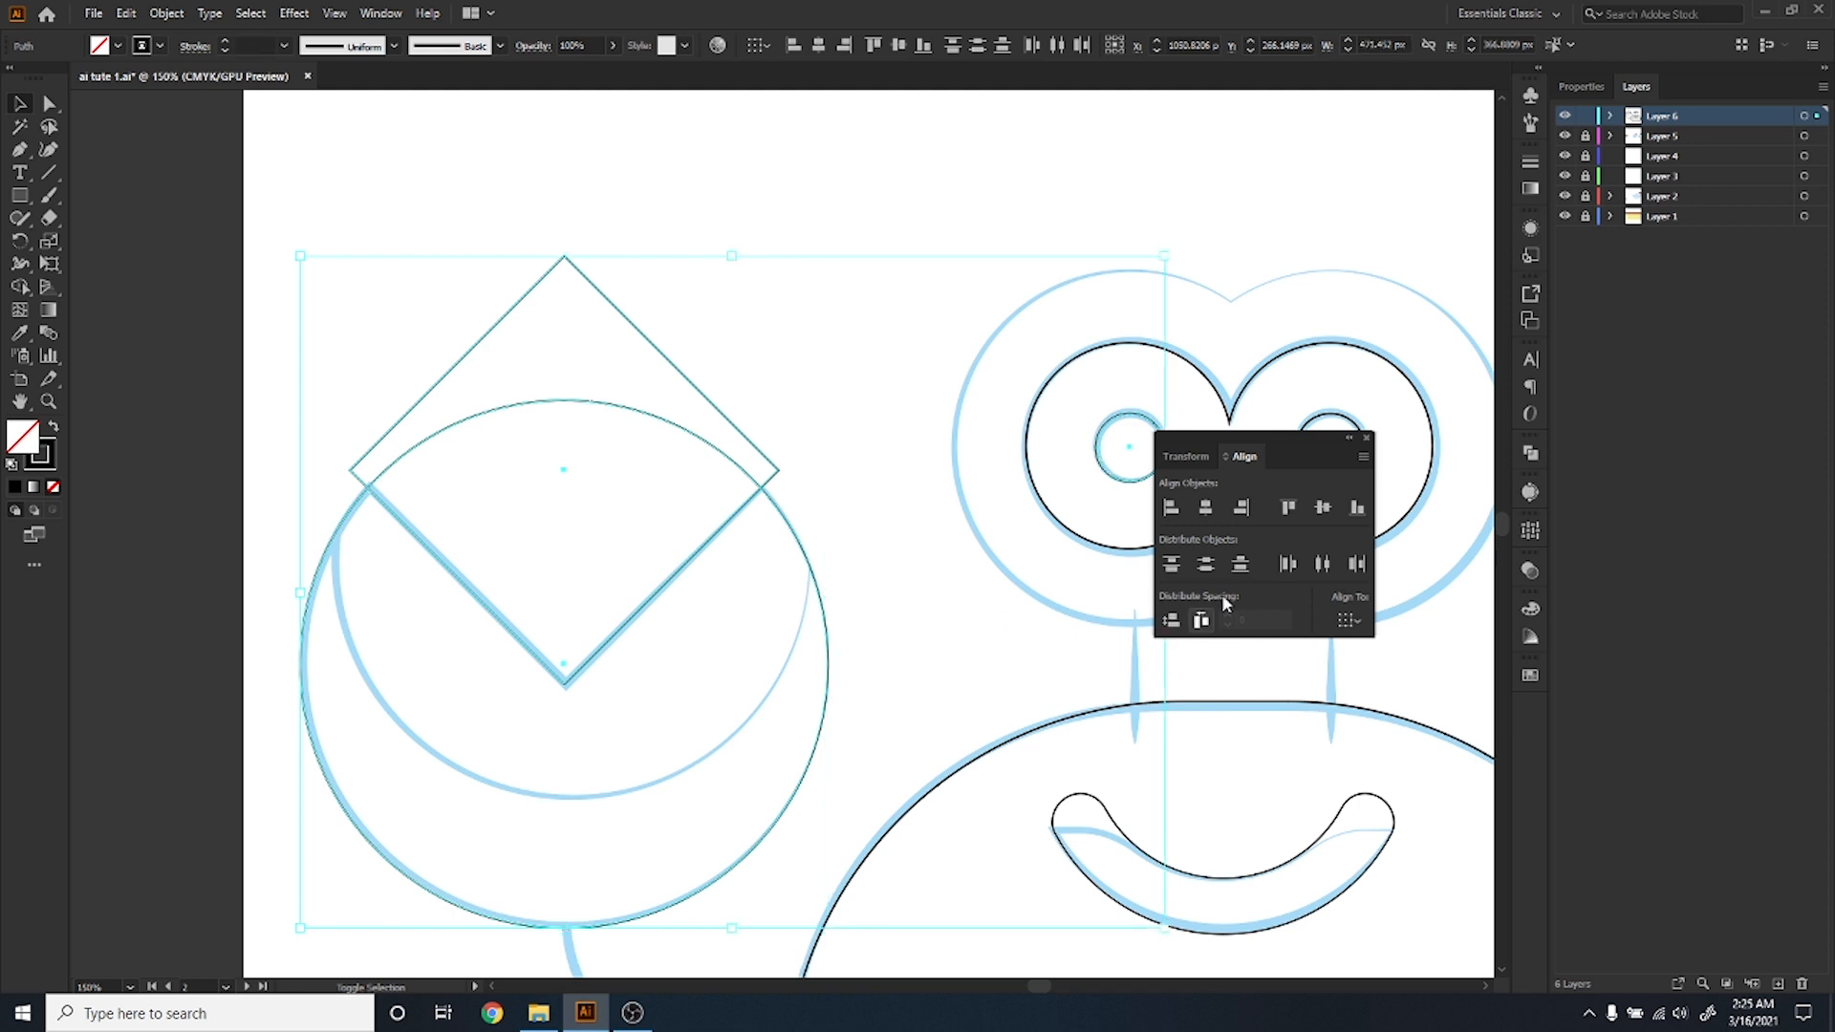
{"action": "left_click", "coordinate": [1205, 506]}
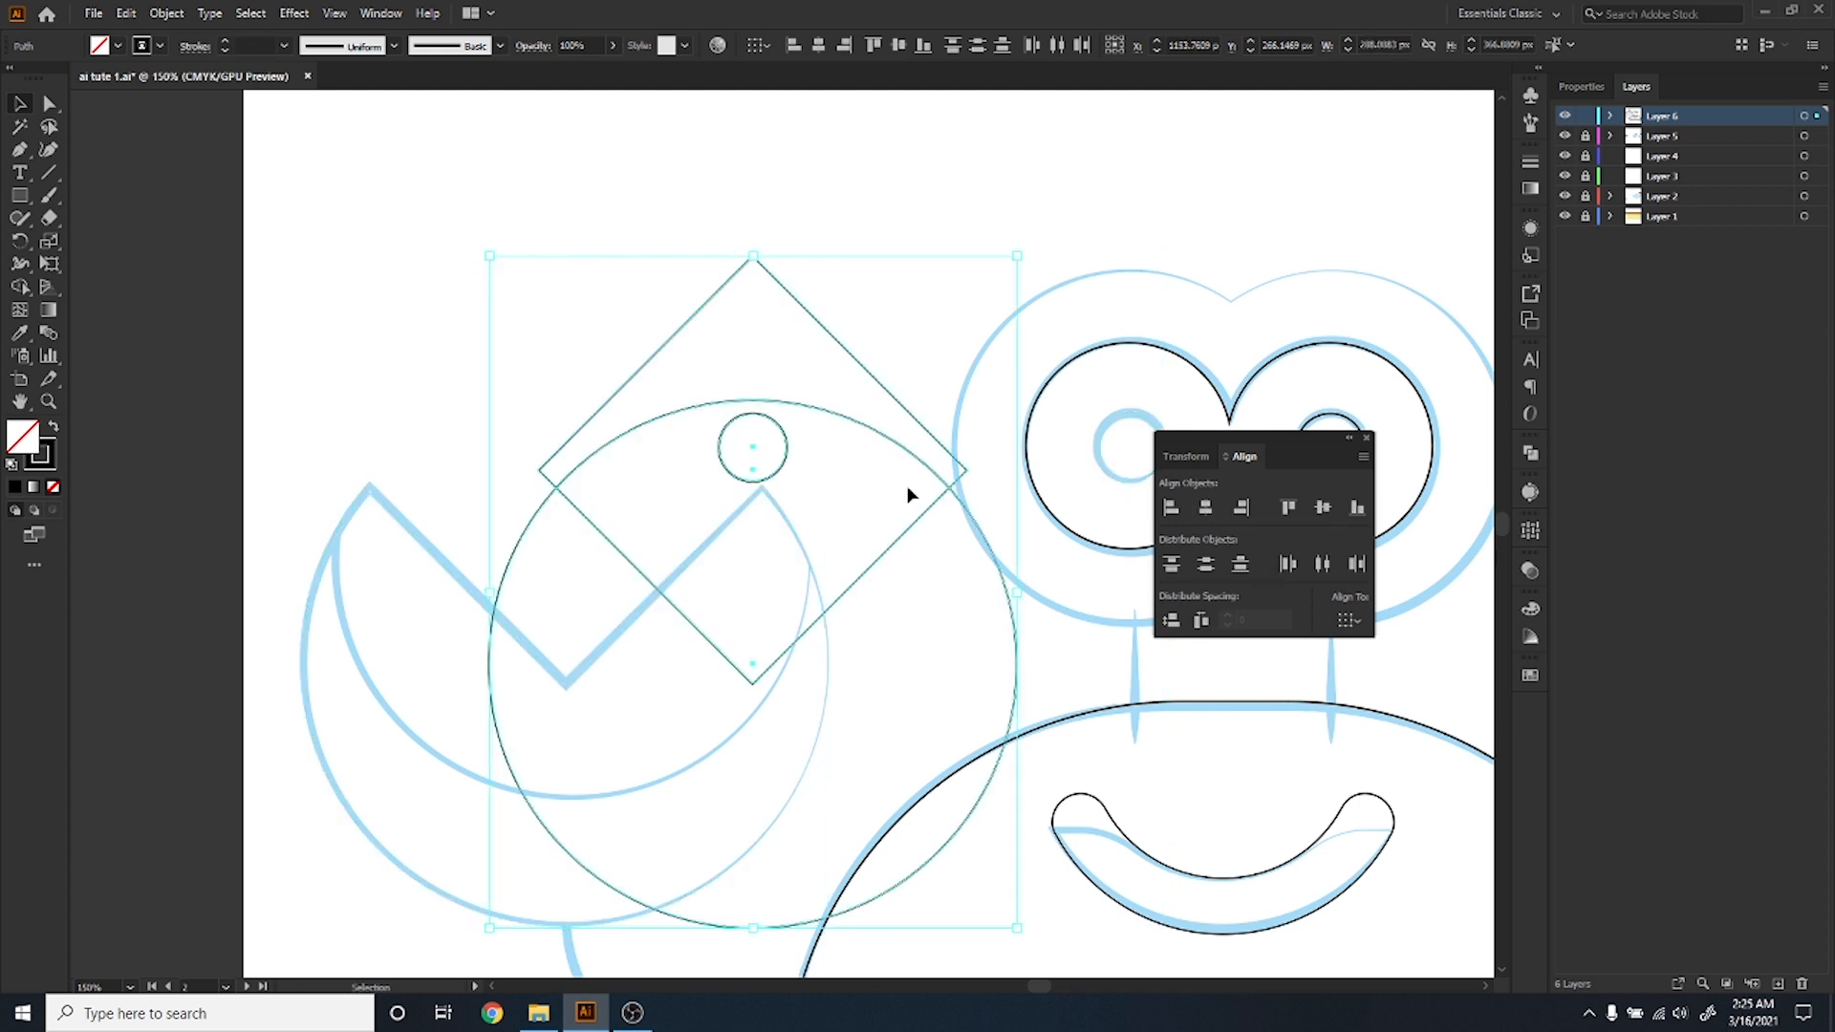
{"action": "key", "text": "ctrl+z"}
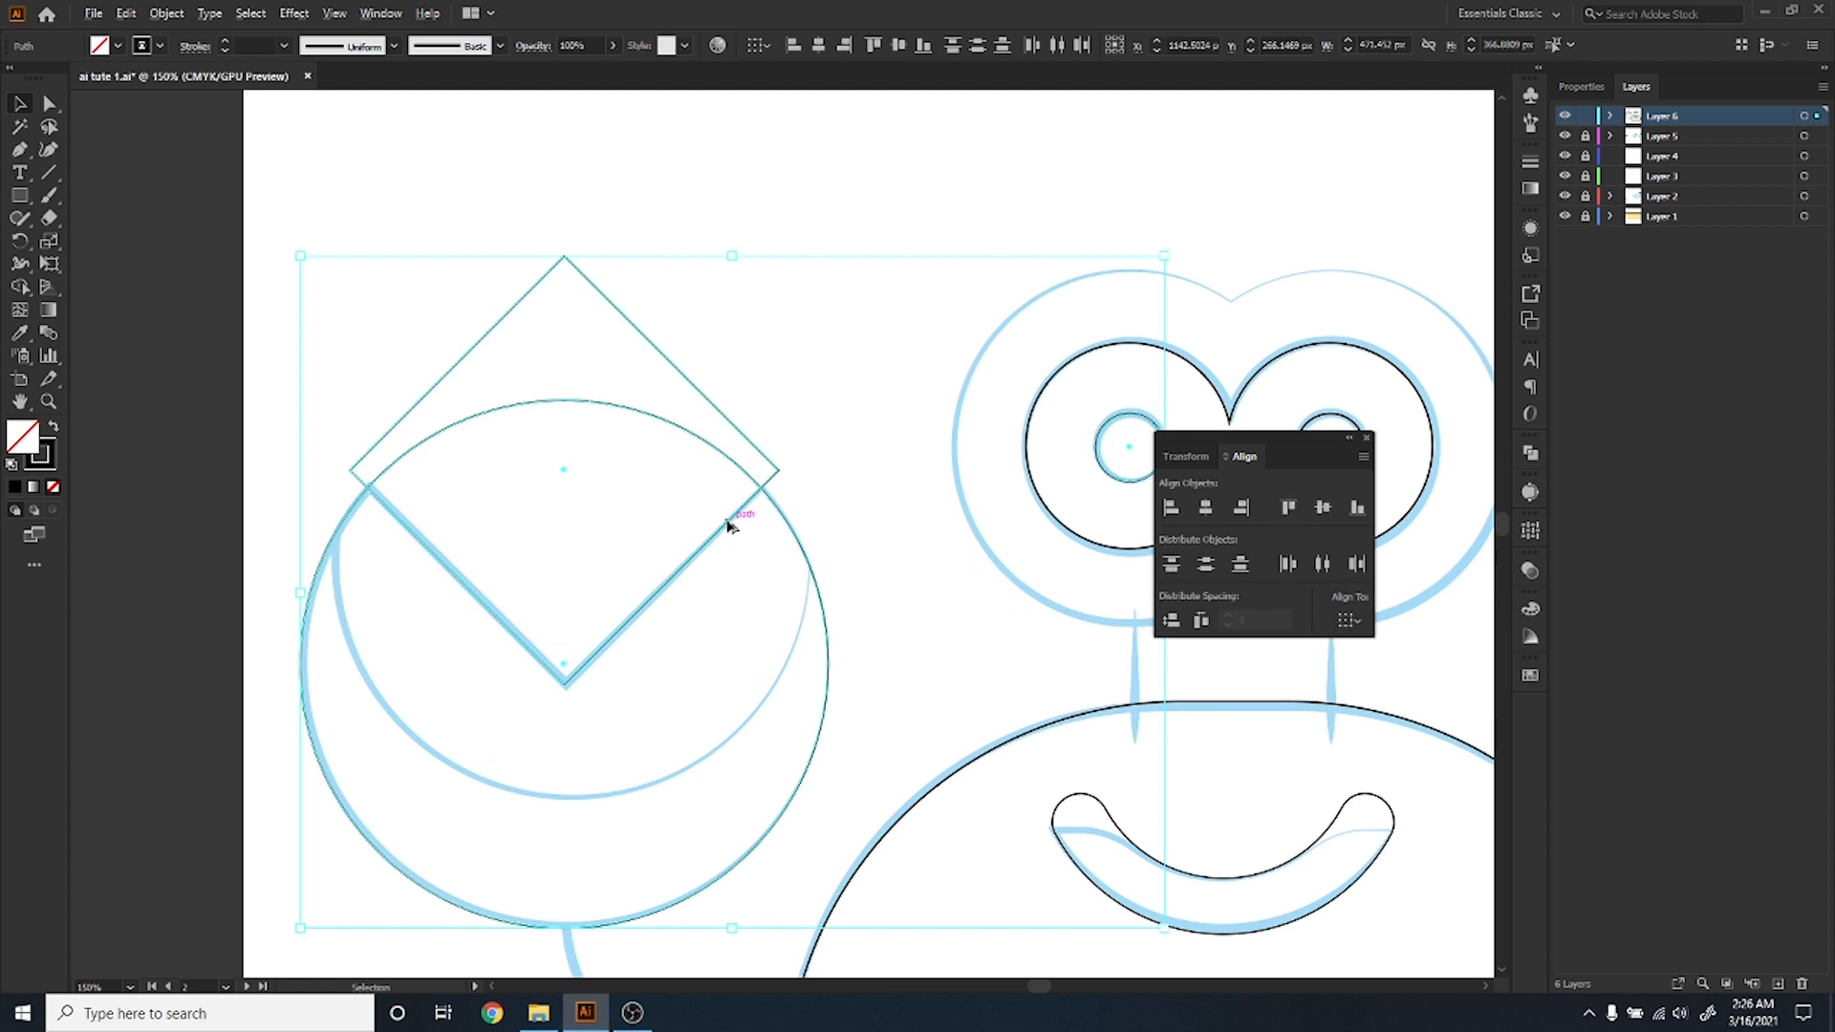
Make the claw circle the key object in the square and circle selection, using Align to Key Object.
{"action": "left_click", "coordinate": [810, 542]}
{"action": "left_click", "coordinate": [634, 614]}
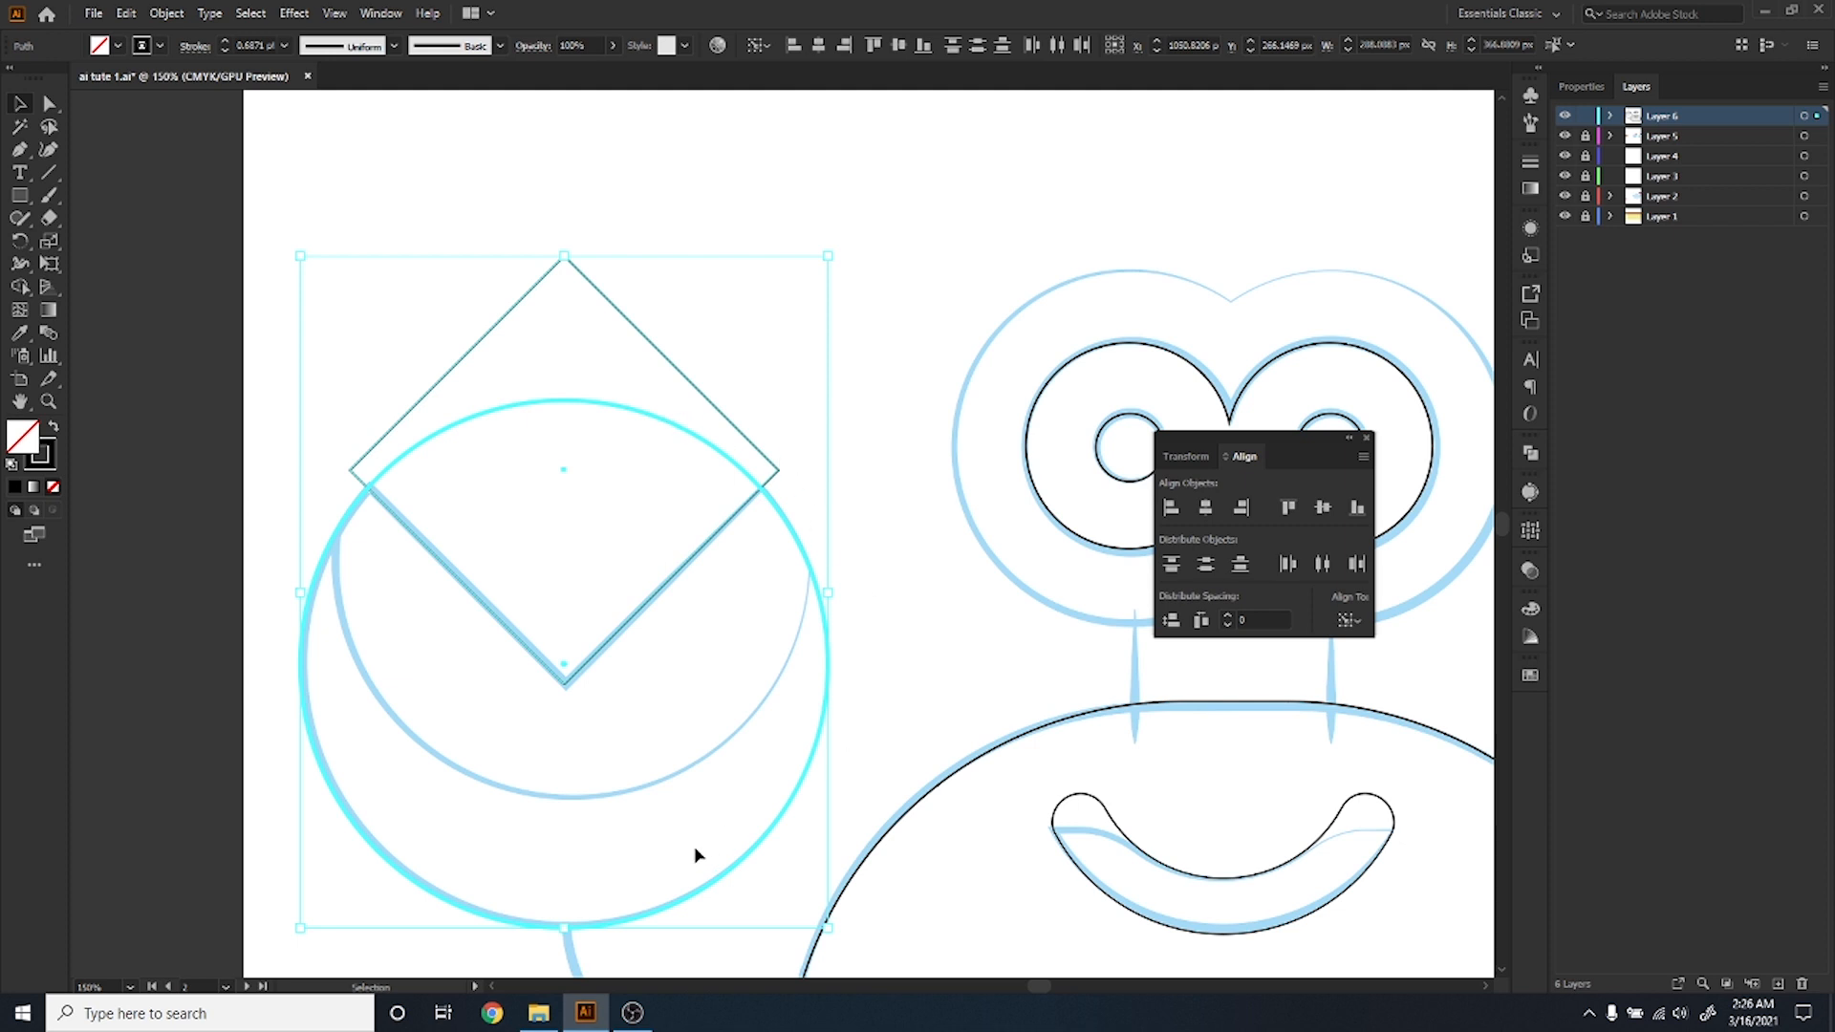
{"action": "left_click", "coordinate": [1349, 620]}
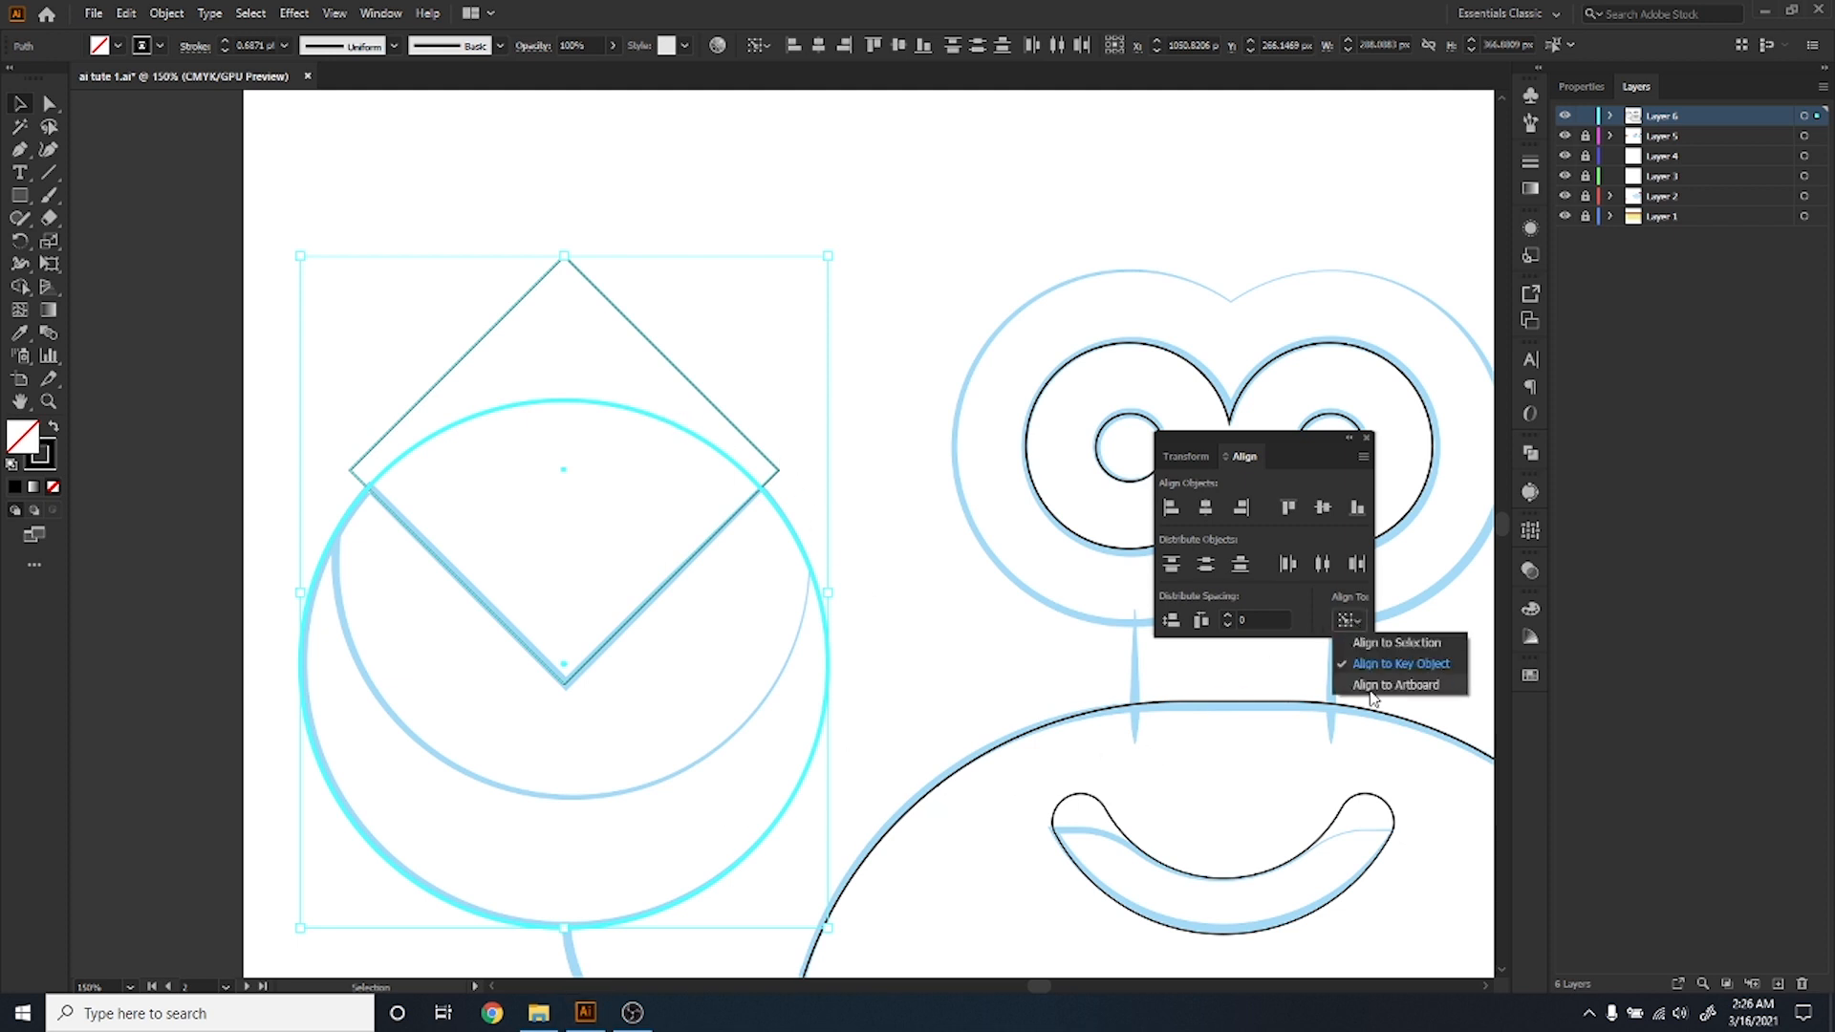
{"action": "left_click", "coordinate": [1382, 667]}
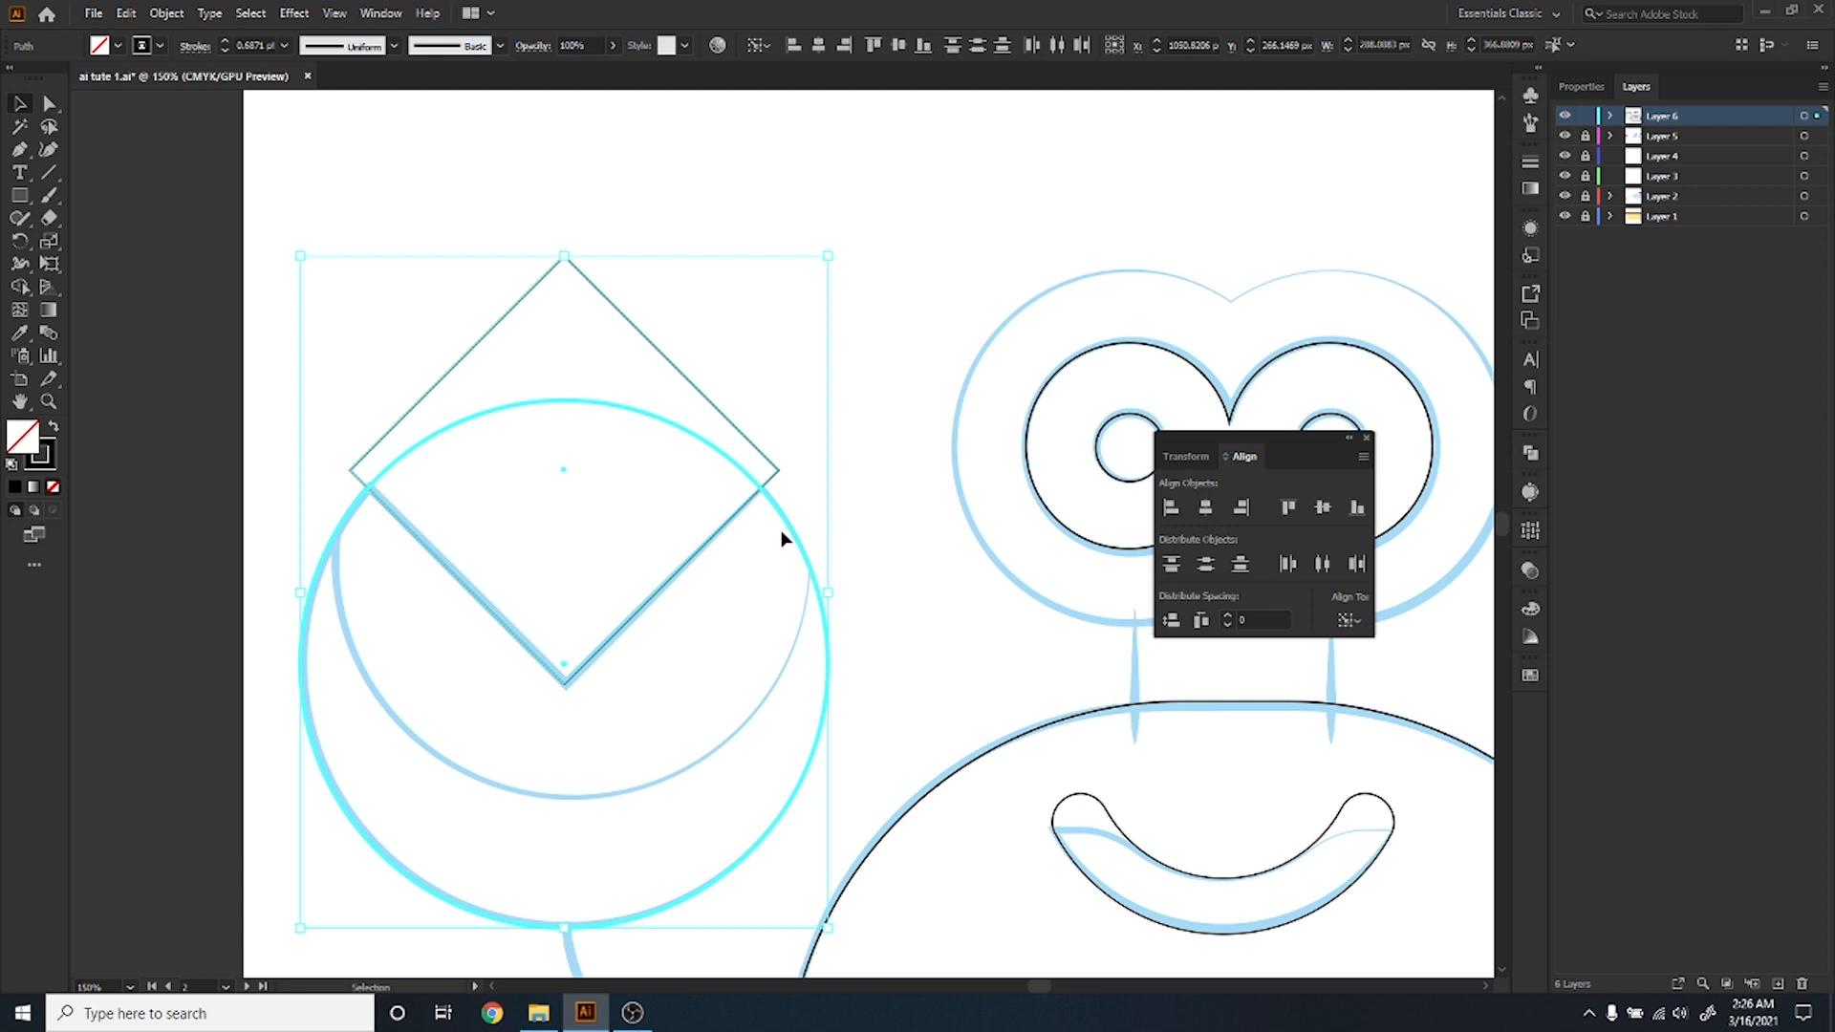
{"action": "left_click", "coordinate": [381, 354]}
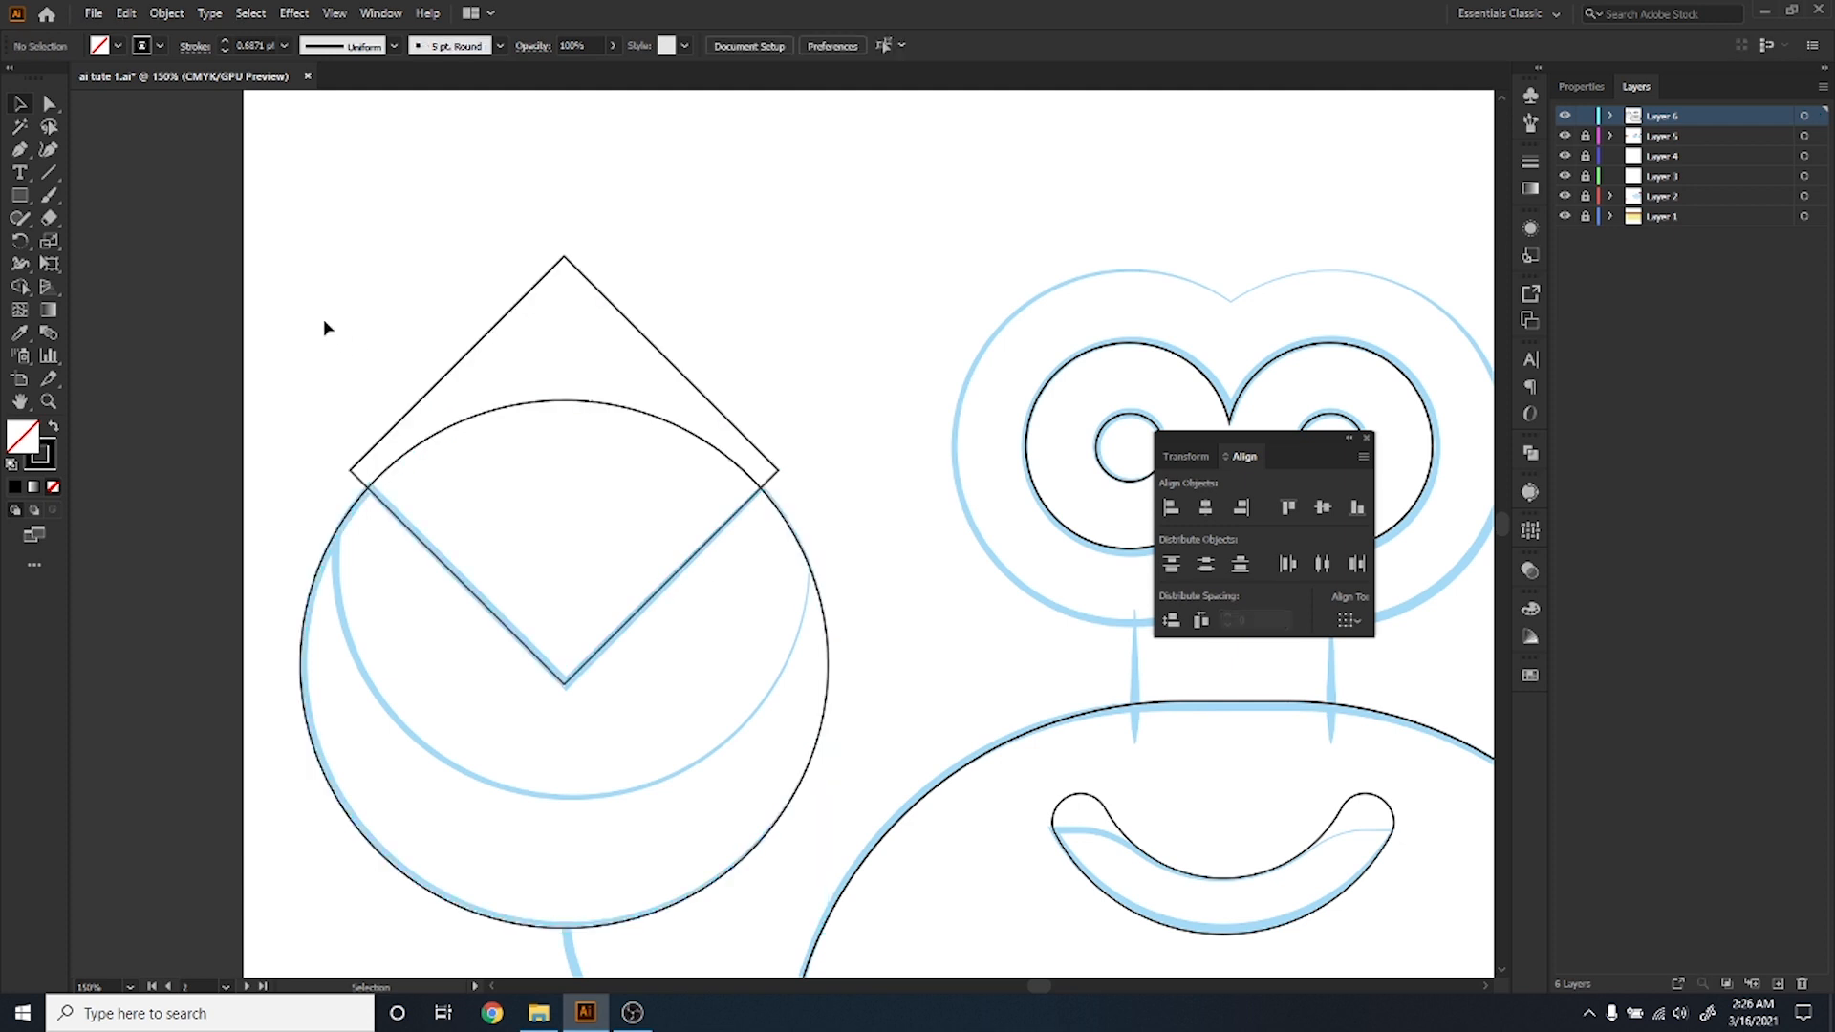
Cut the claw's V-shaped opening by removing the rotated square's area from the claw circle with Shape Builder.
{"action": "left_click_drag", "start_coordinate": [299, 303], "coordinate": [852, 860]}
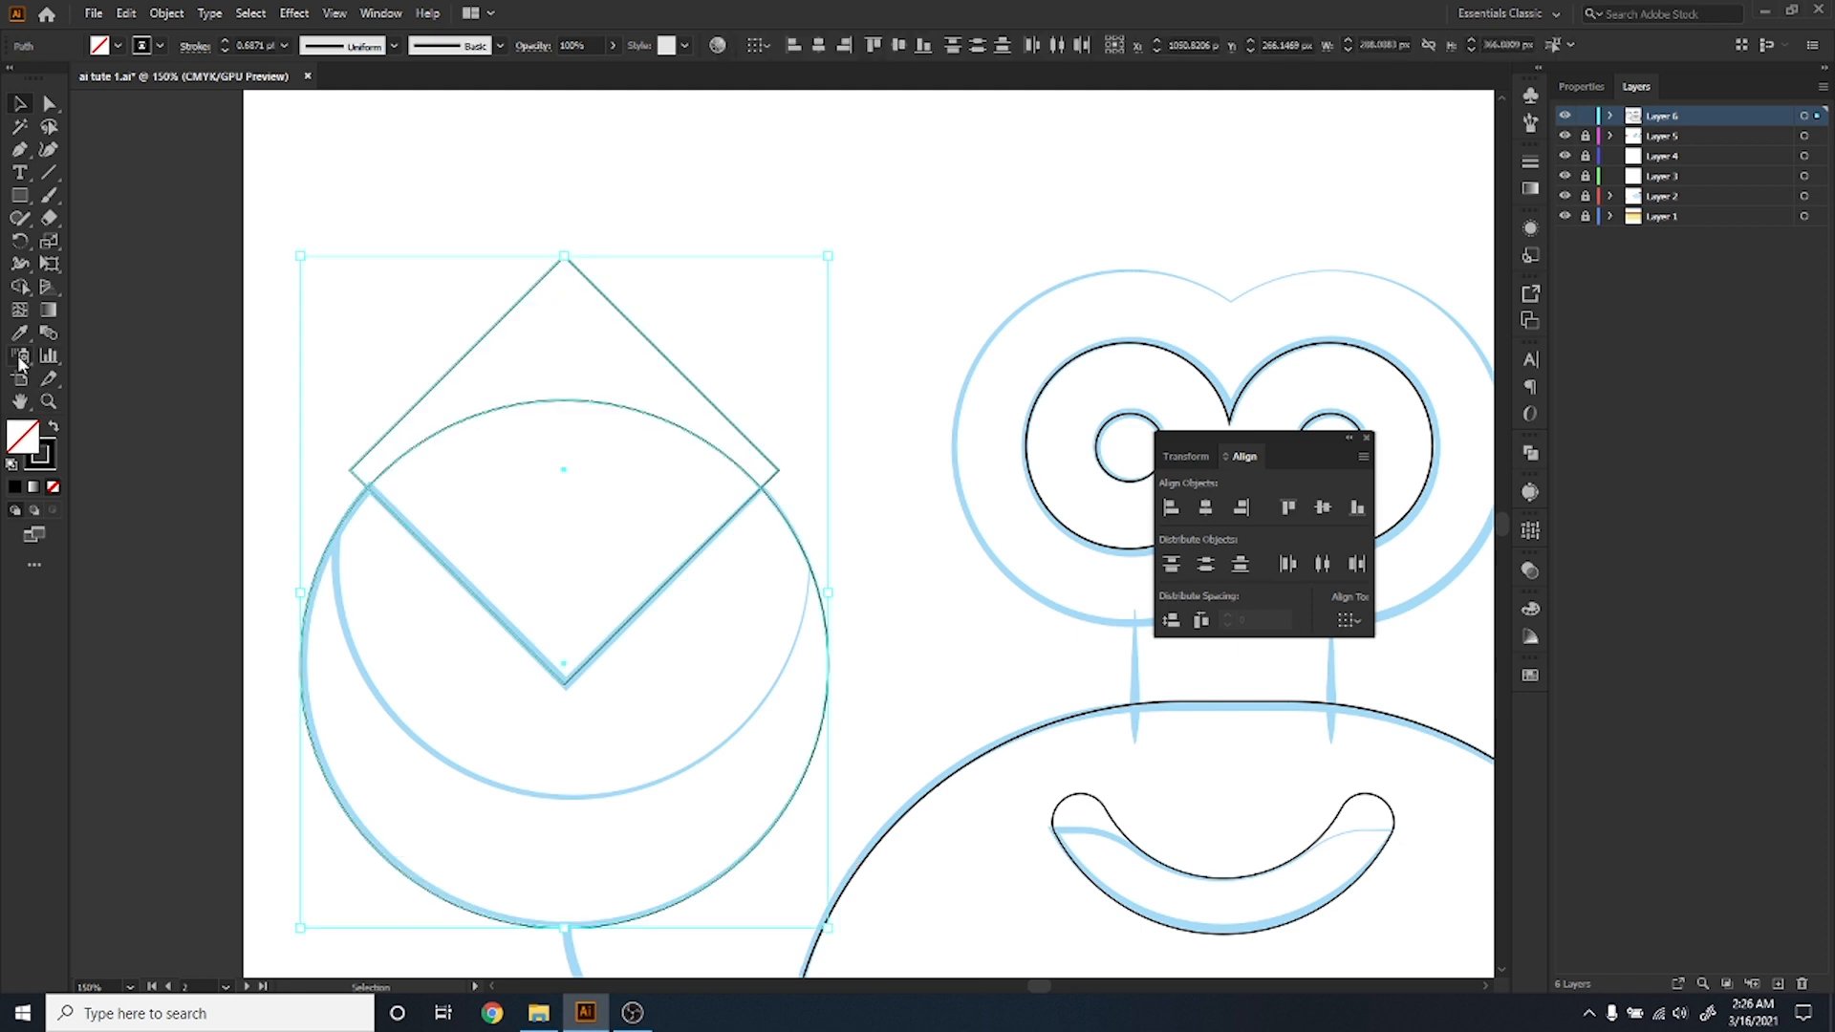
{"action": "left_click", "coordinate": [21, 287]}
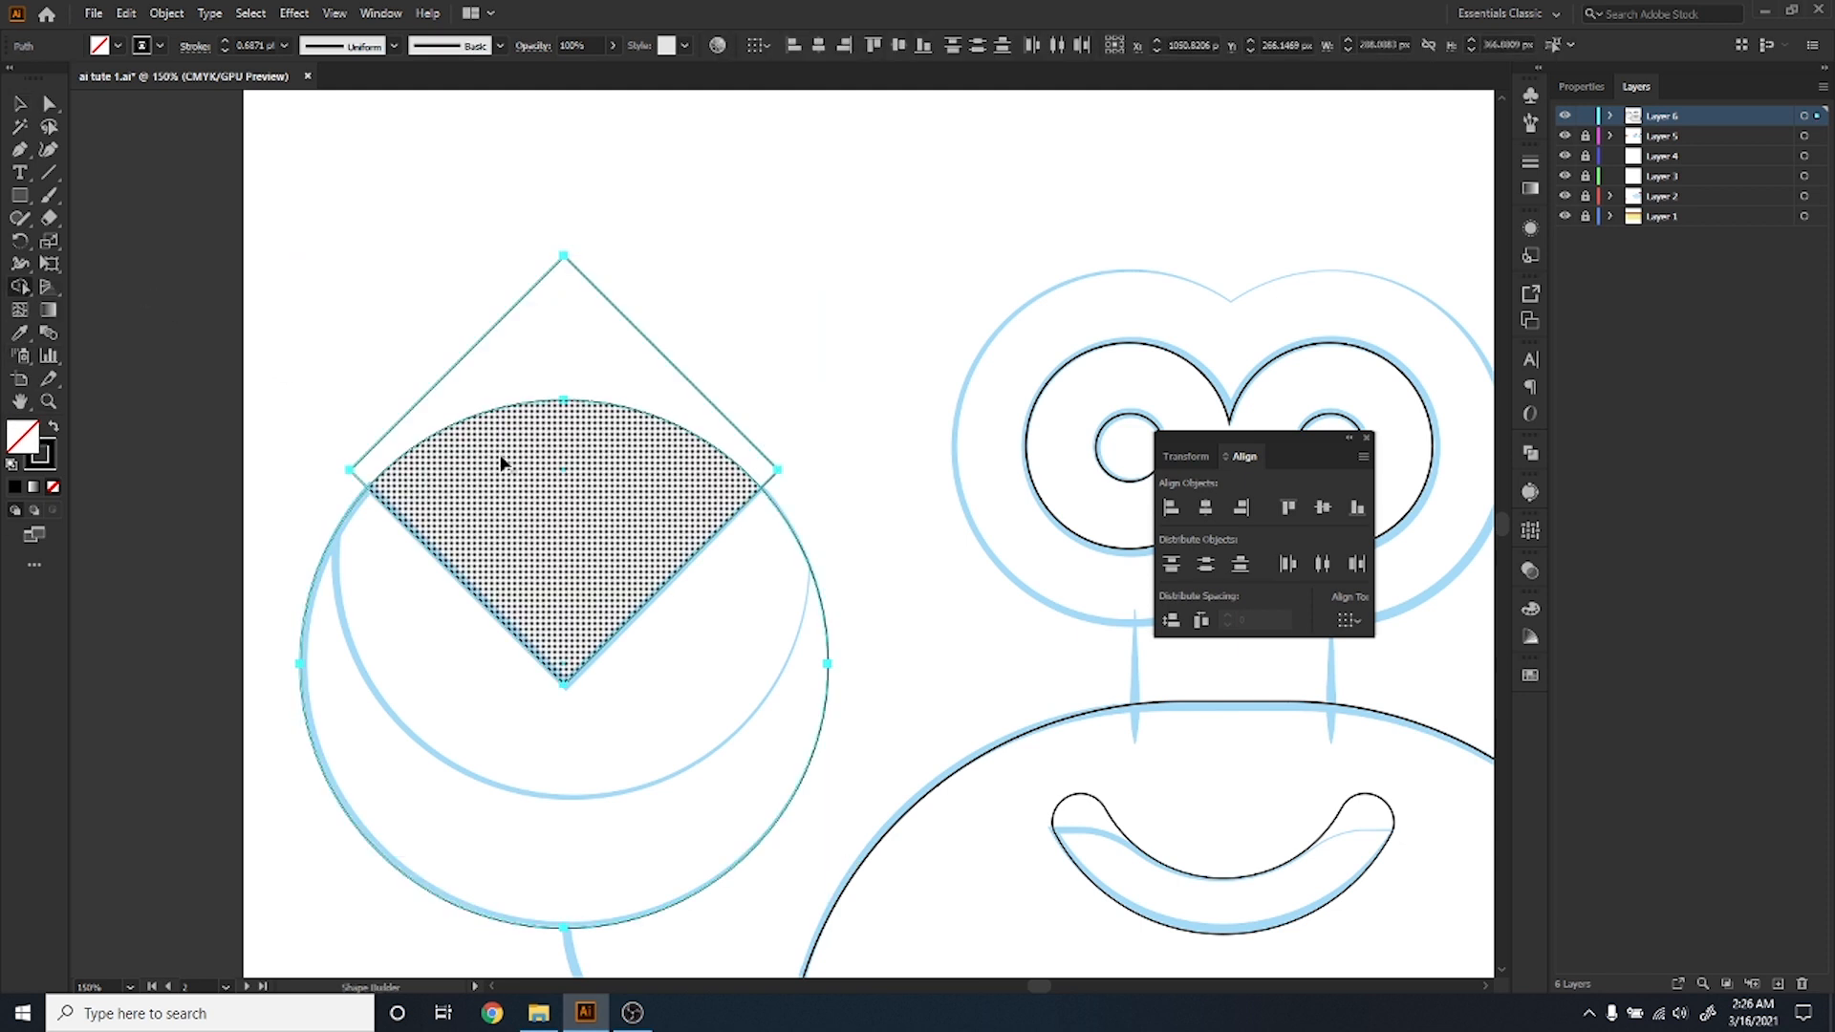
{"action": "left_click_drag", "start_coordinate": [525, 382], "coordinate": [509, 129]}
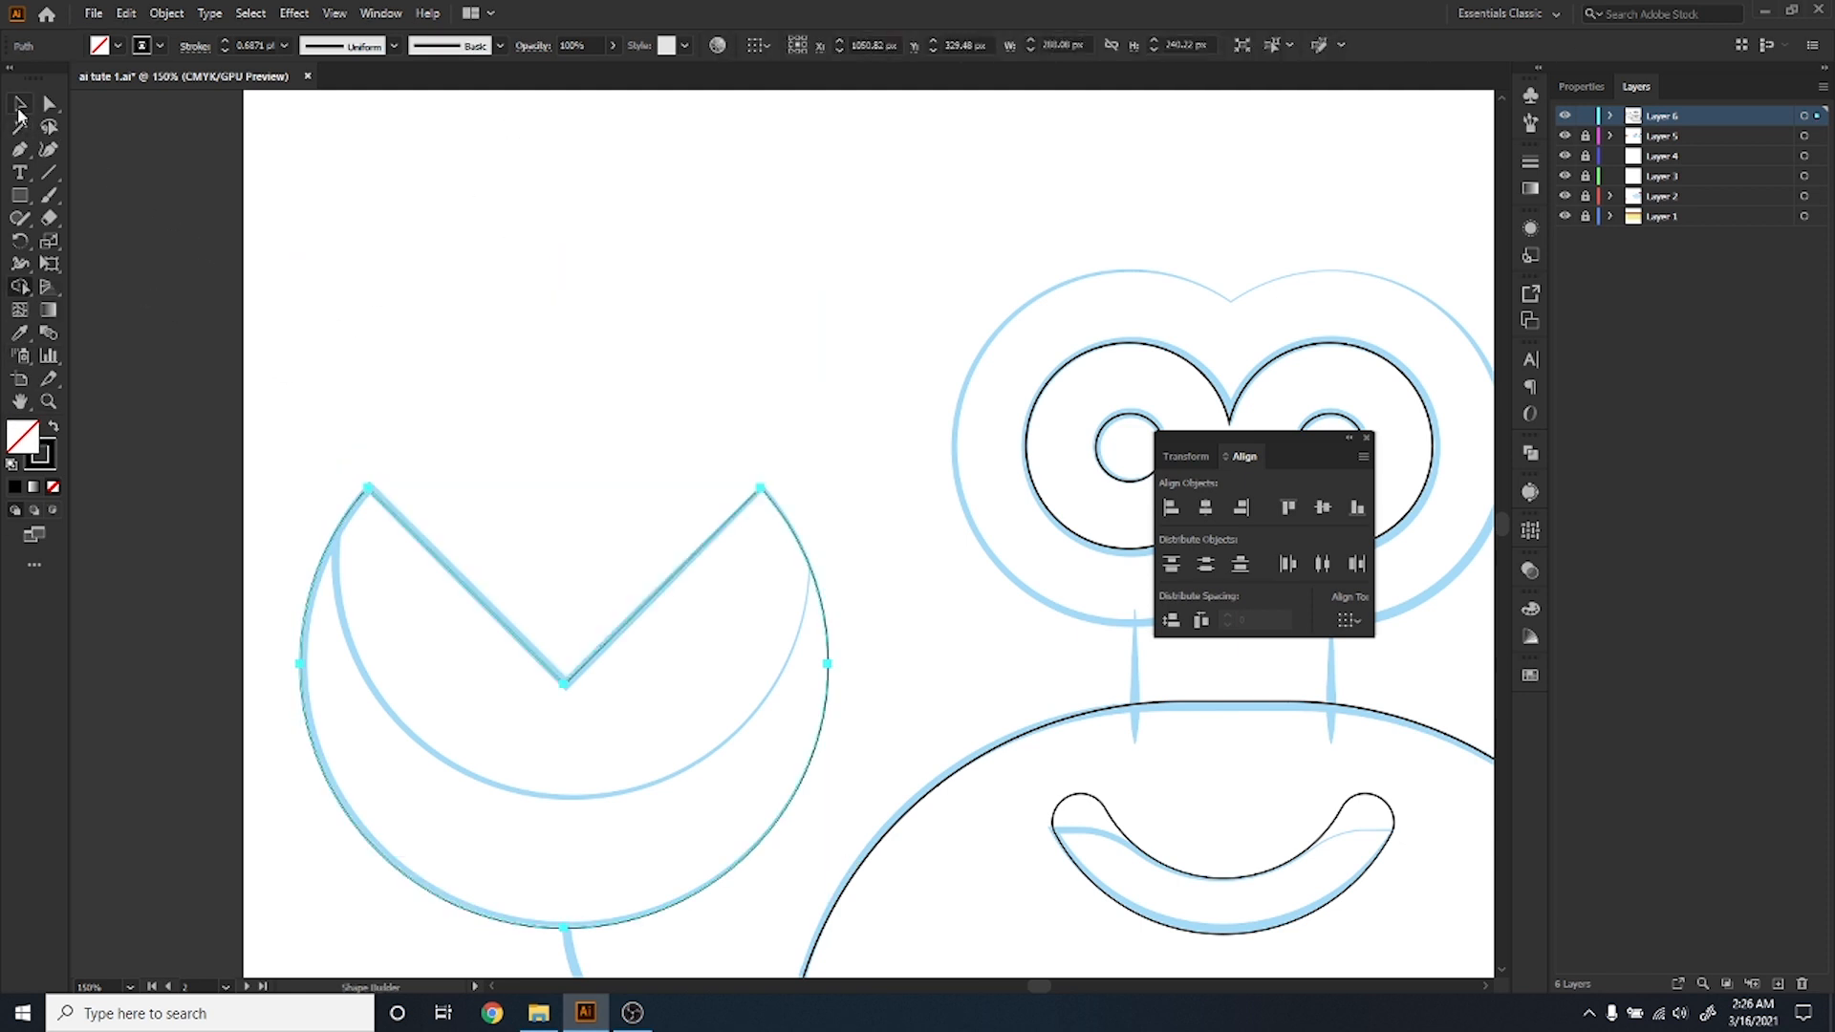
{"action": "left_click", "coordinate": [19, 103]}
{"action": "left_click", "coordinate": [484, 357]}
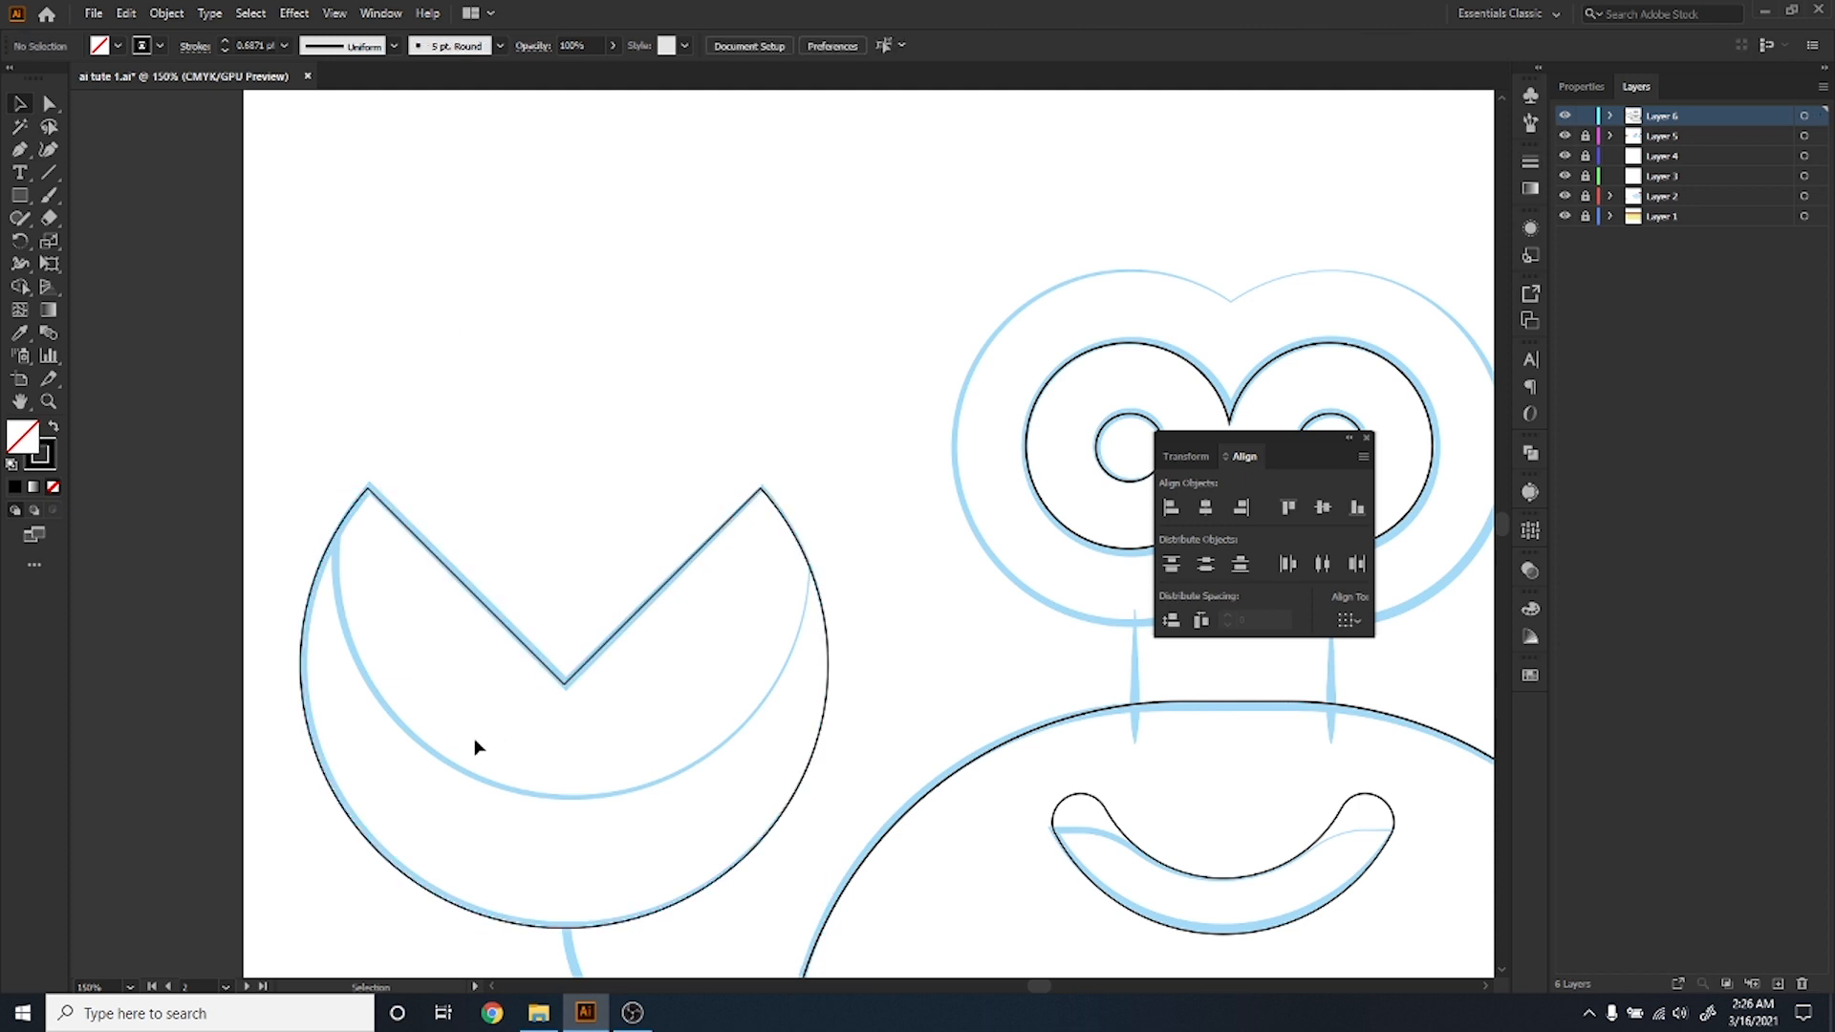
Draw a circle about 274 px in diameter over the left claw for its inner curve.
{"action": "scroll", "coordinate": [478, 746], "scroll_direction": "down", "scroll_amount": 3}
{"action": "scroll", "coordinate": [468, 742], "scroll_direction": "up", "scroll_amount": 1, "text": "alt"}
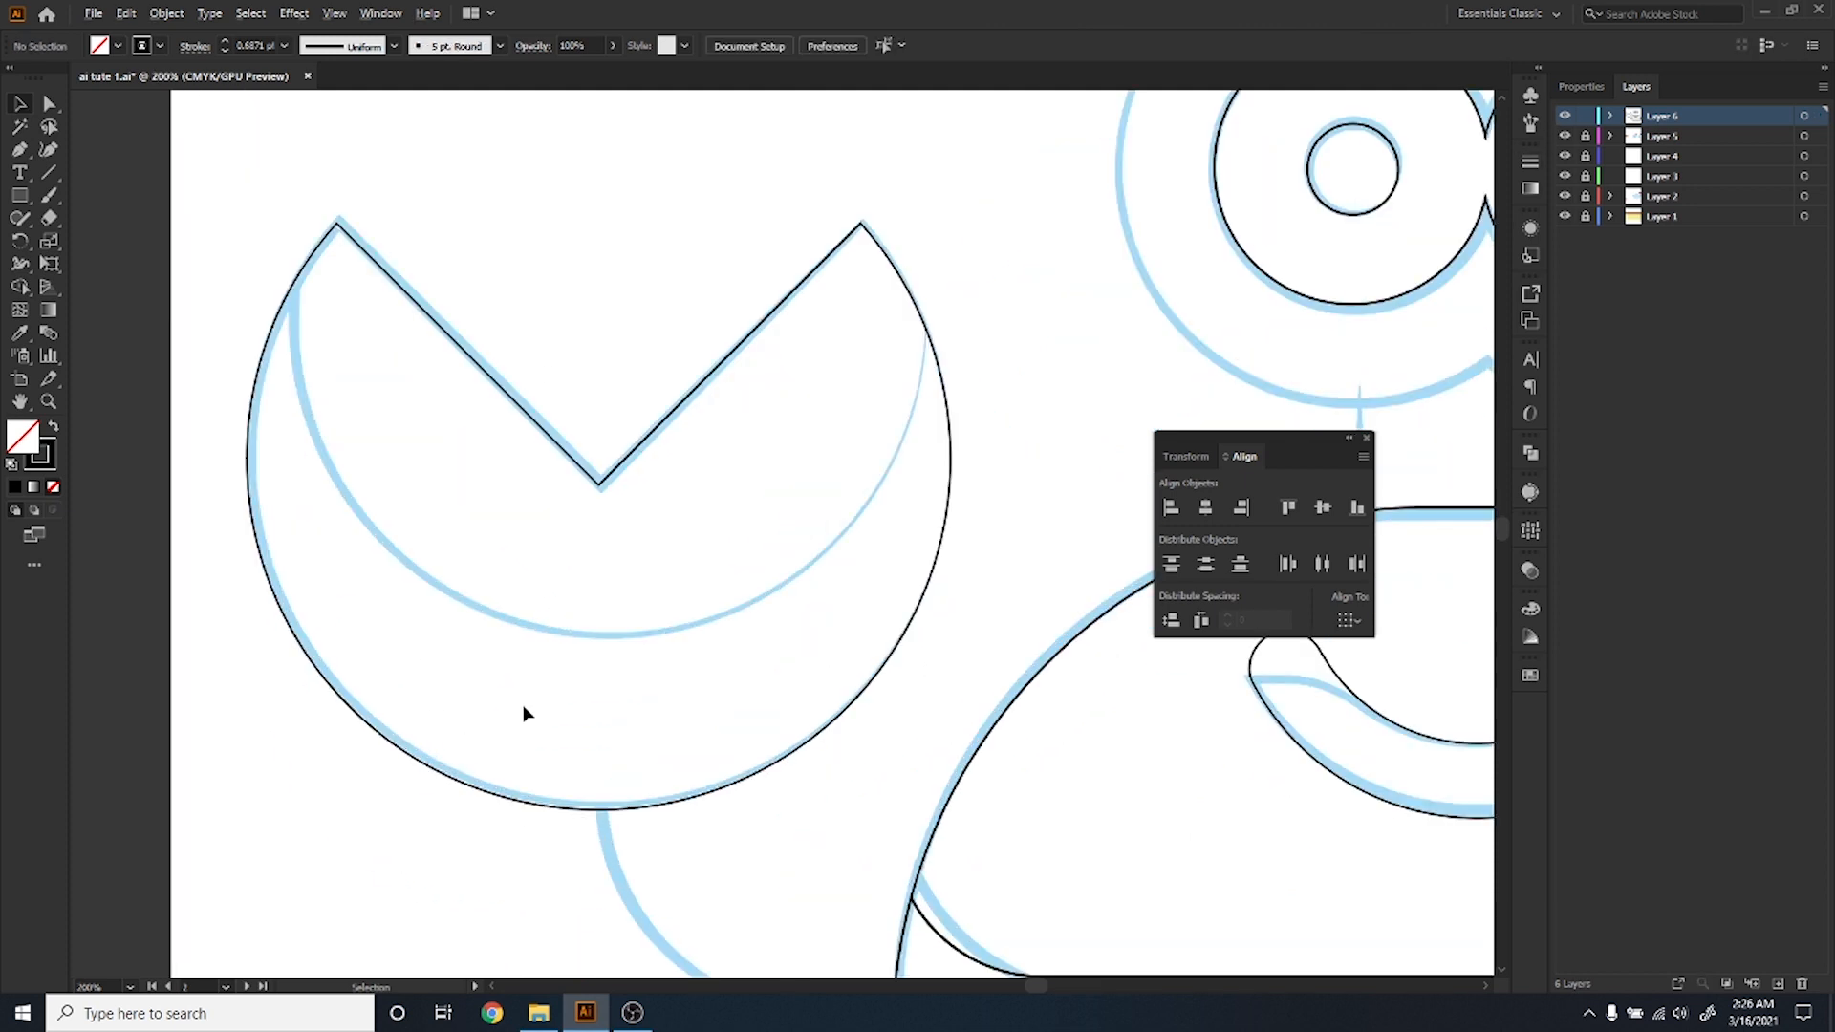
{"action": "scroll", "coordinate": [525, 713], "scroll_direction": "down", "scroll_amount": 2, "text": "alt"}
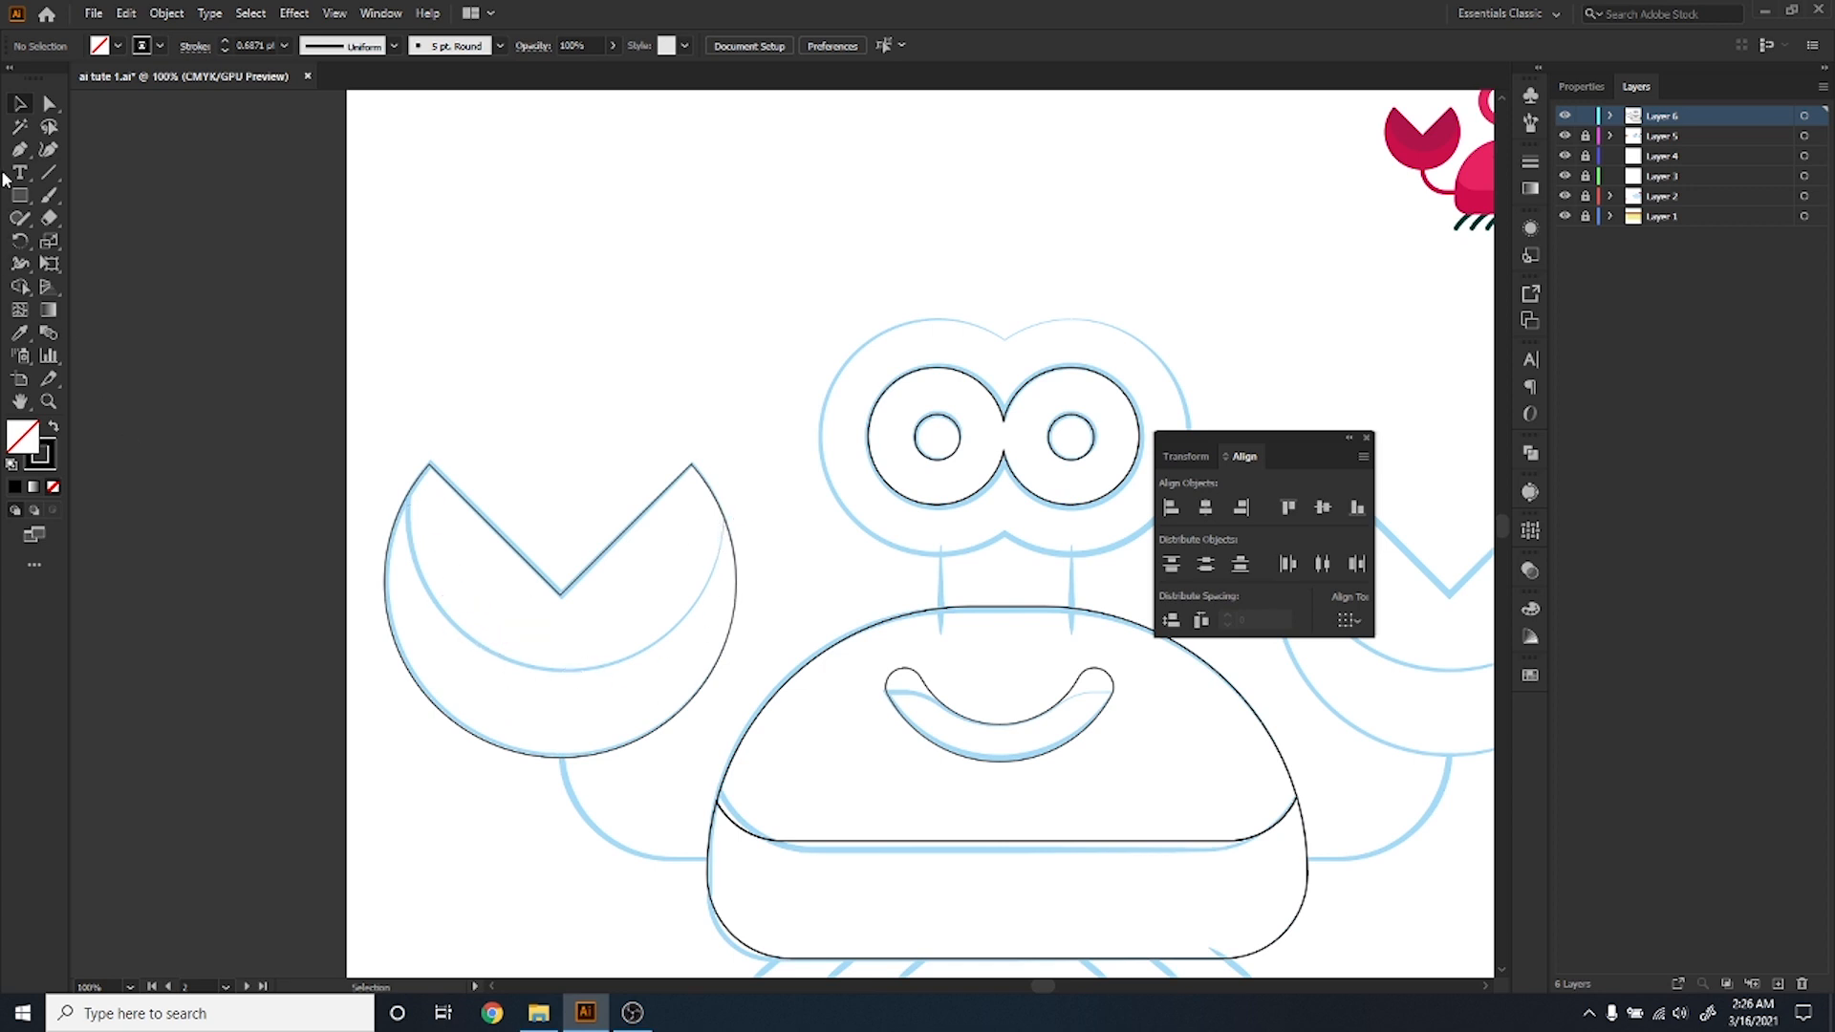
{"action": "left_click_drag", "start_coordinate": [19, 195], "coordinate": [86, 237]}
{"action": "left_click_drag", "start_coordinate": [394, 300], "coordinate": [601, 668]}
{"action": "key", "text": "v"}
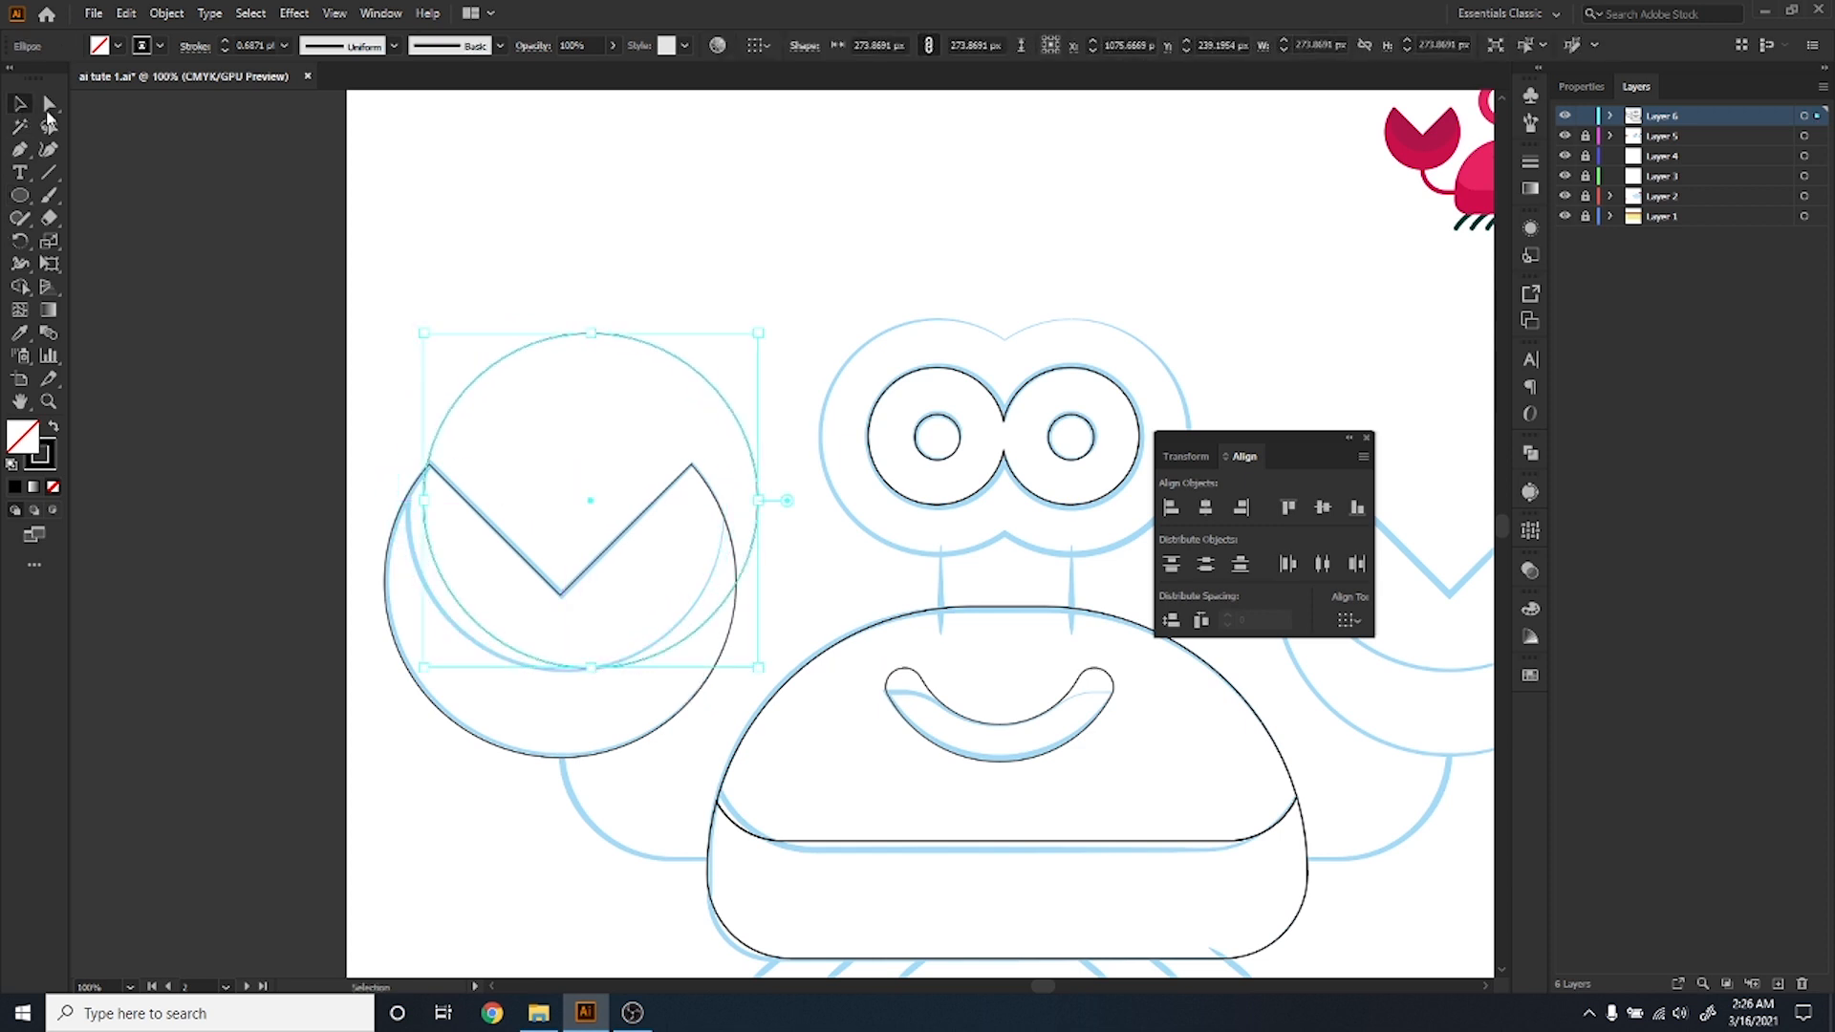
Centre the new inner circle and the left claw shape horizontally with each other.
{"action": "left_click", "coordinate": [696, 697], "text": "shift"}
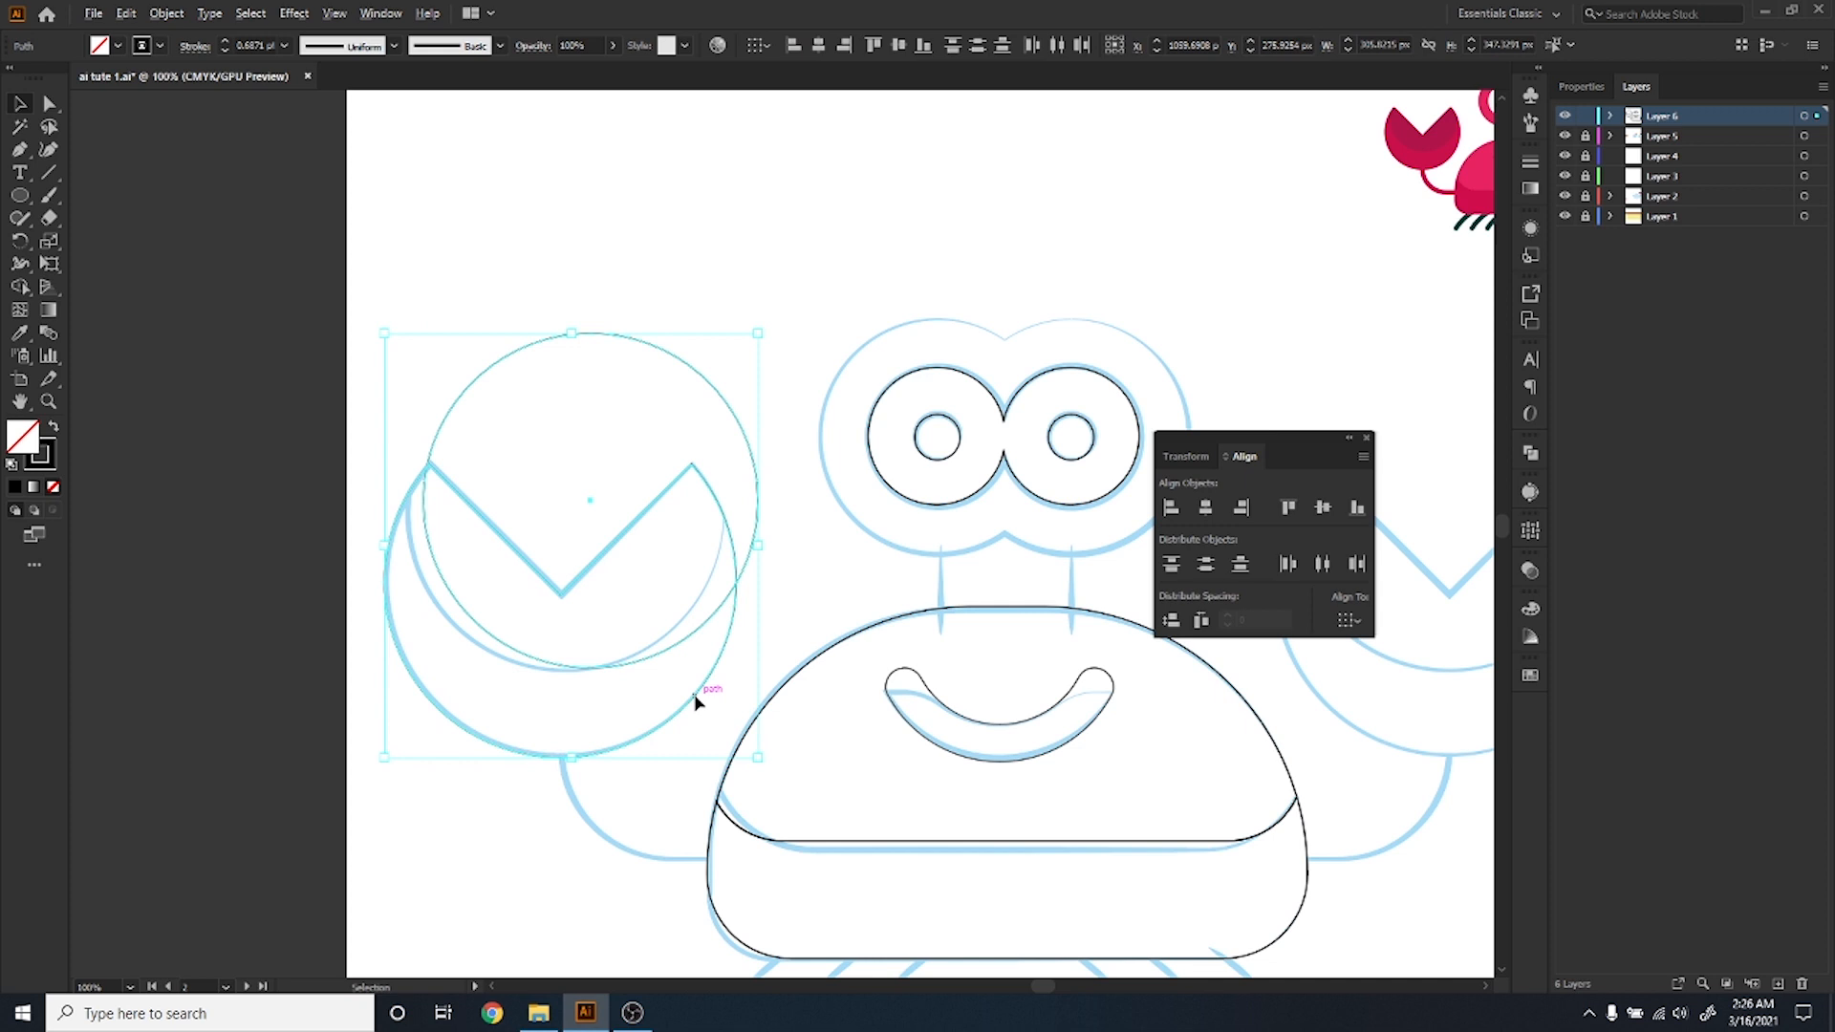
{"action": "left_click", "coordinate": [1207, 509]}
{"action": "left_click", "coordinate": [771, 578]}
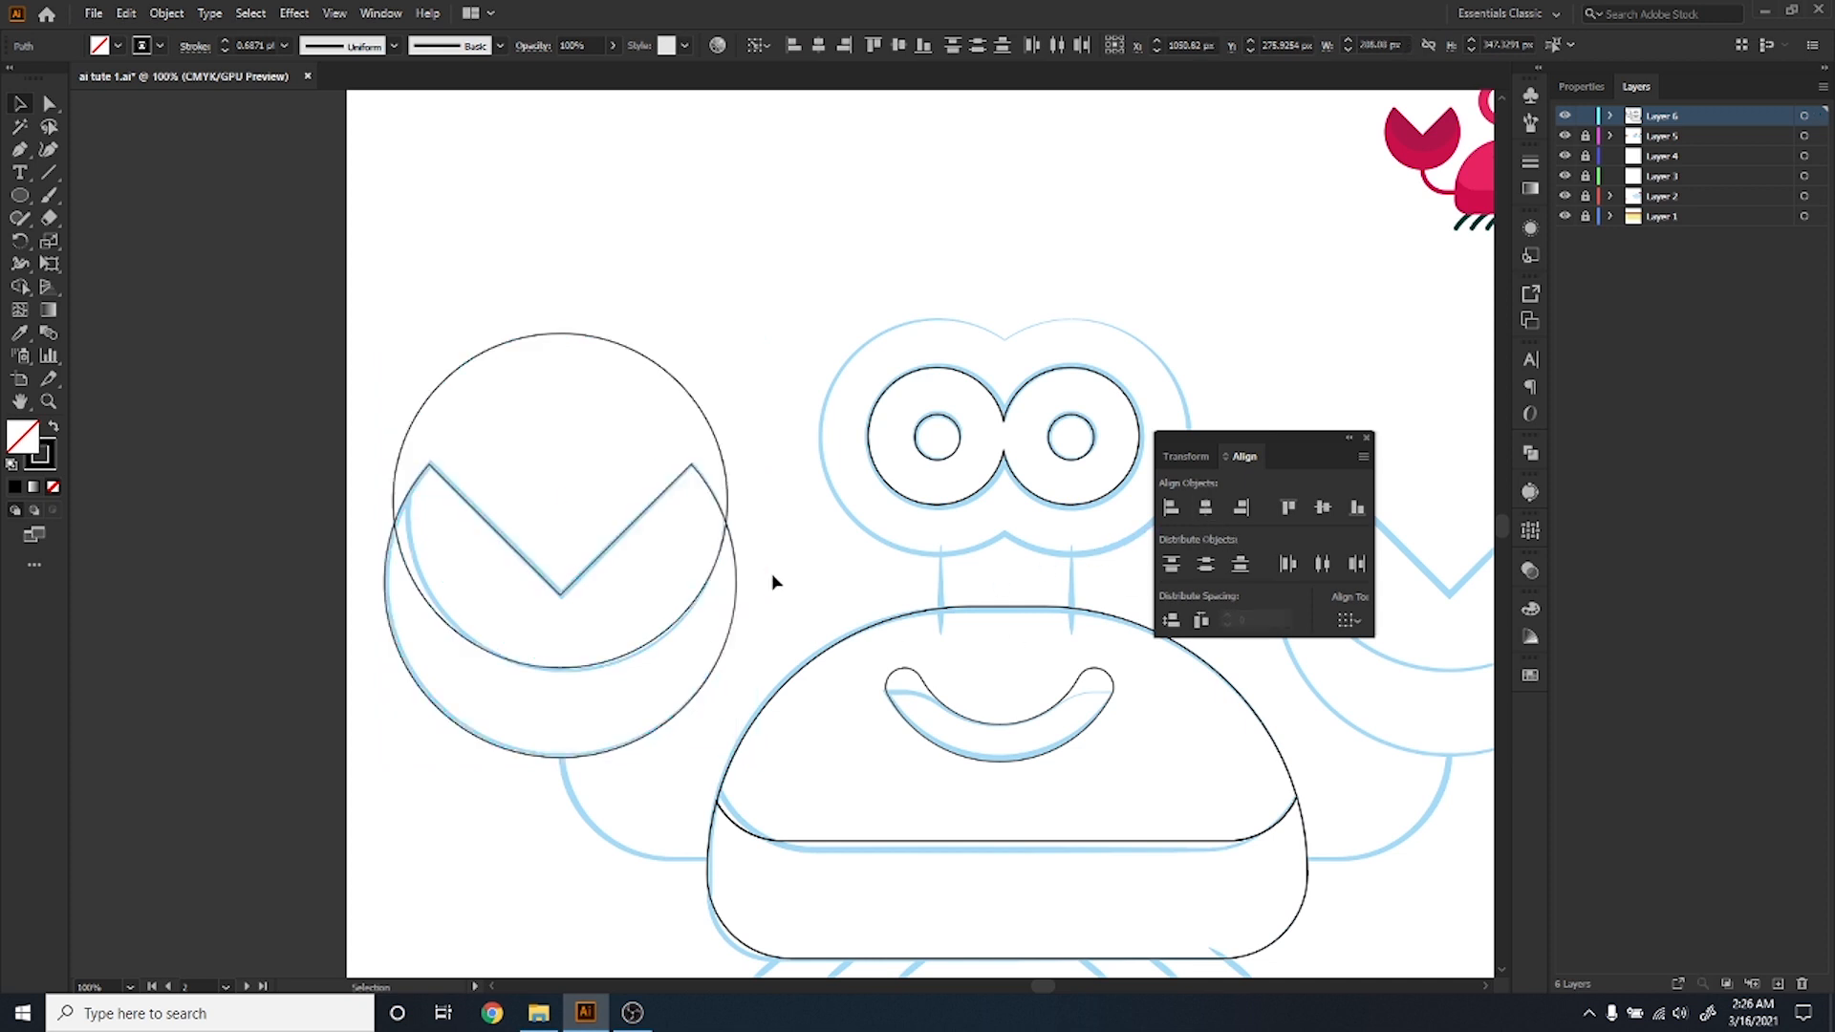
Shrink the inner circle to about 257 px and centre it horizontally with the claw shape as key object.
{"action": "scroll", "coordinate": [593, 440], "scroll_direction": "up", "scroll_amount": 2}
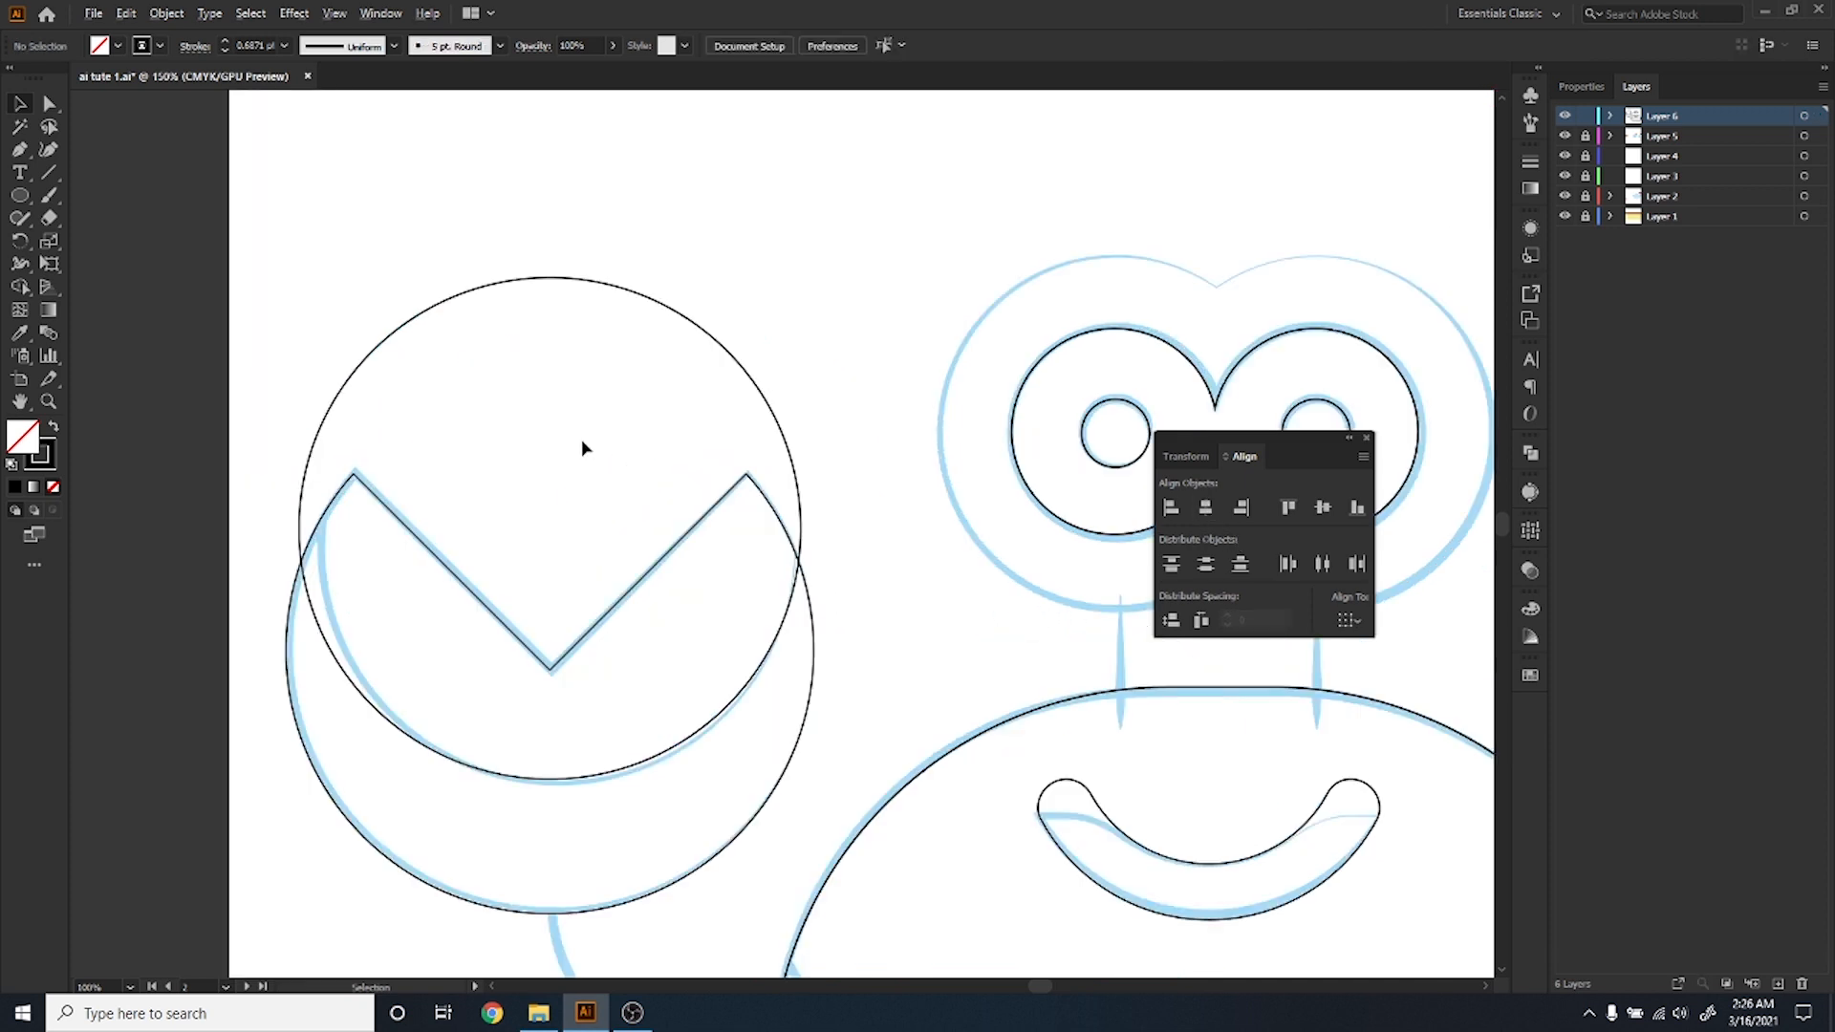
{"action": "left_click", "coordinate": [677, 311]}
{"action": "left_click_drag", "start_coordinate": [801, 279], "coordinate": [786, 292]}
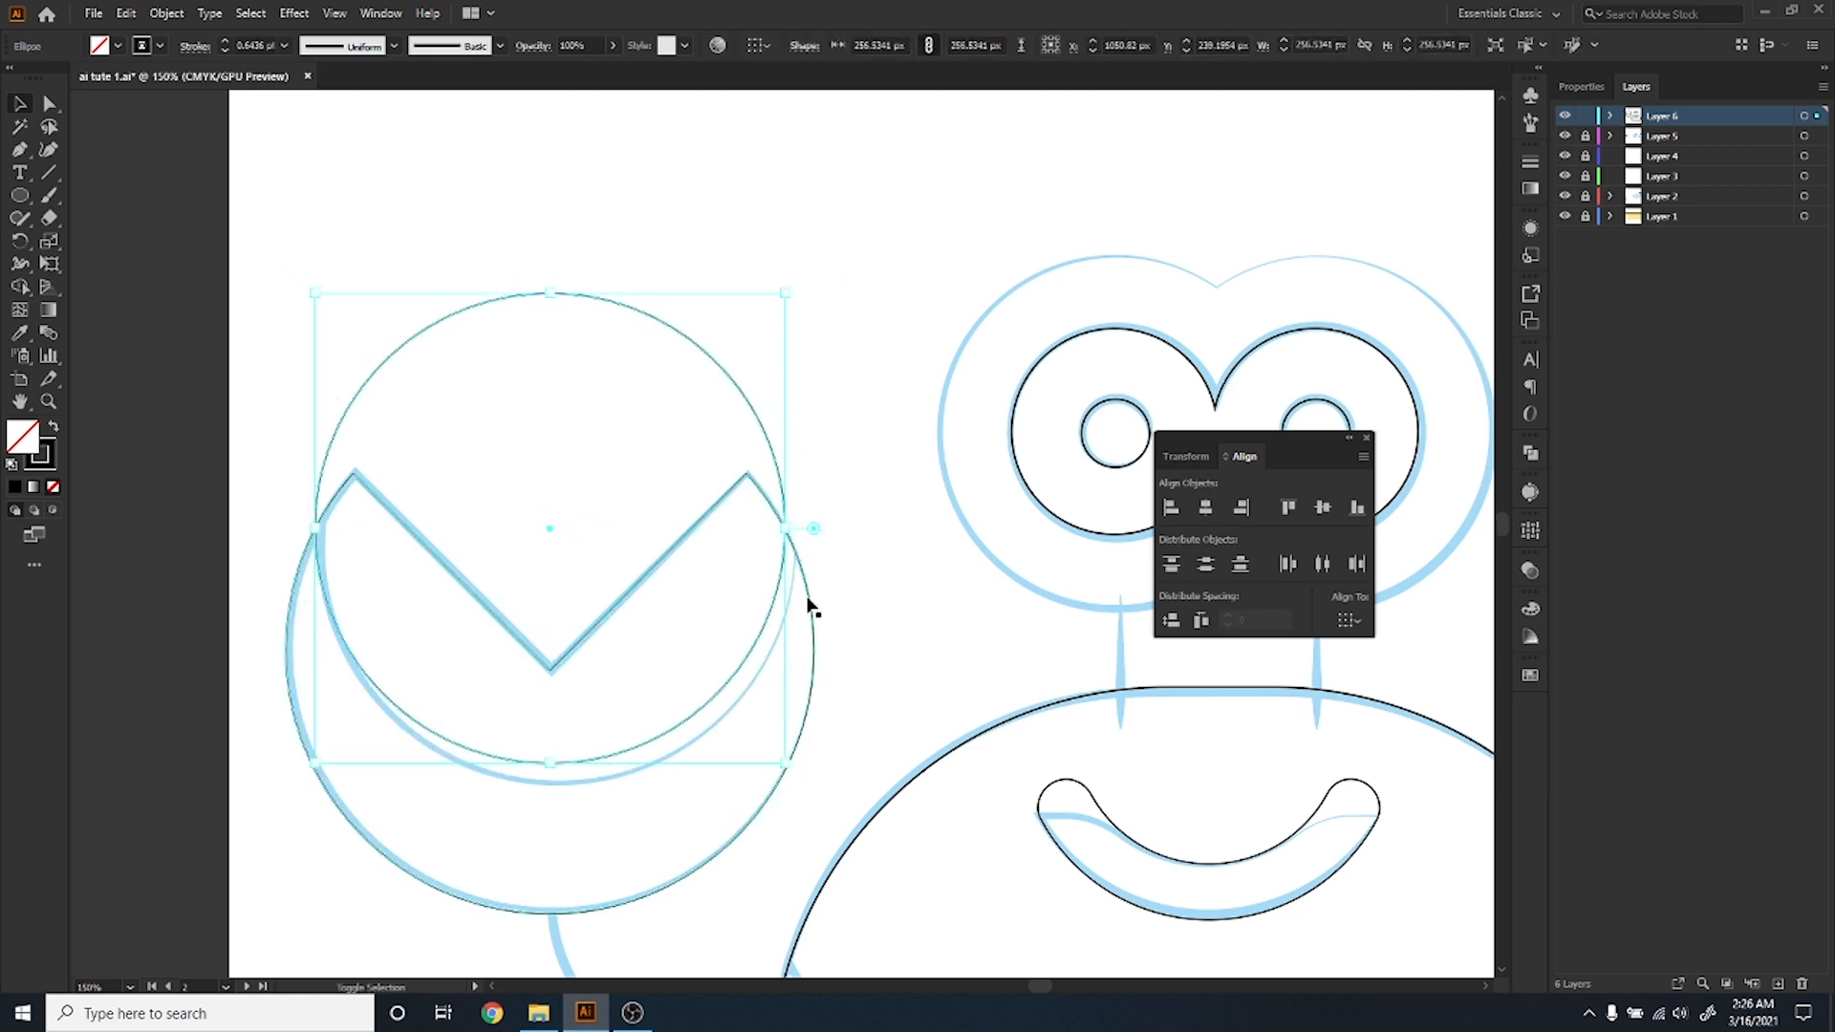
{"action": "left_click", "coordinate": [806, 606], "text": "shift"}
{"action": "left_click", "coordinate": [801, 567]}
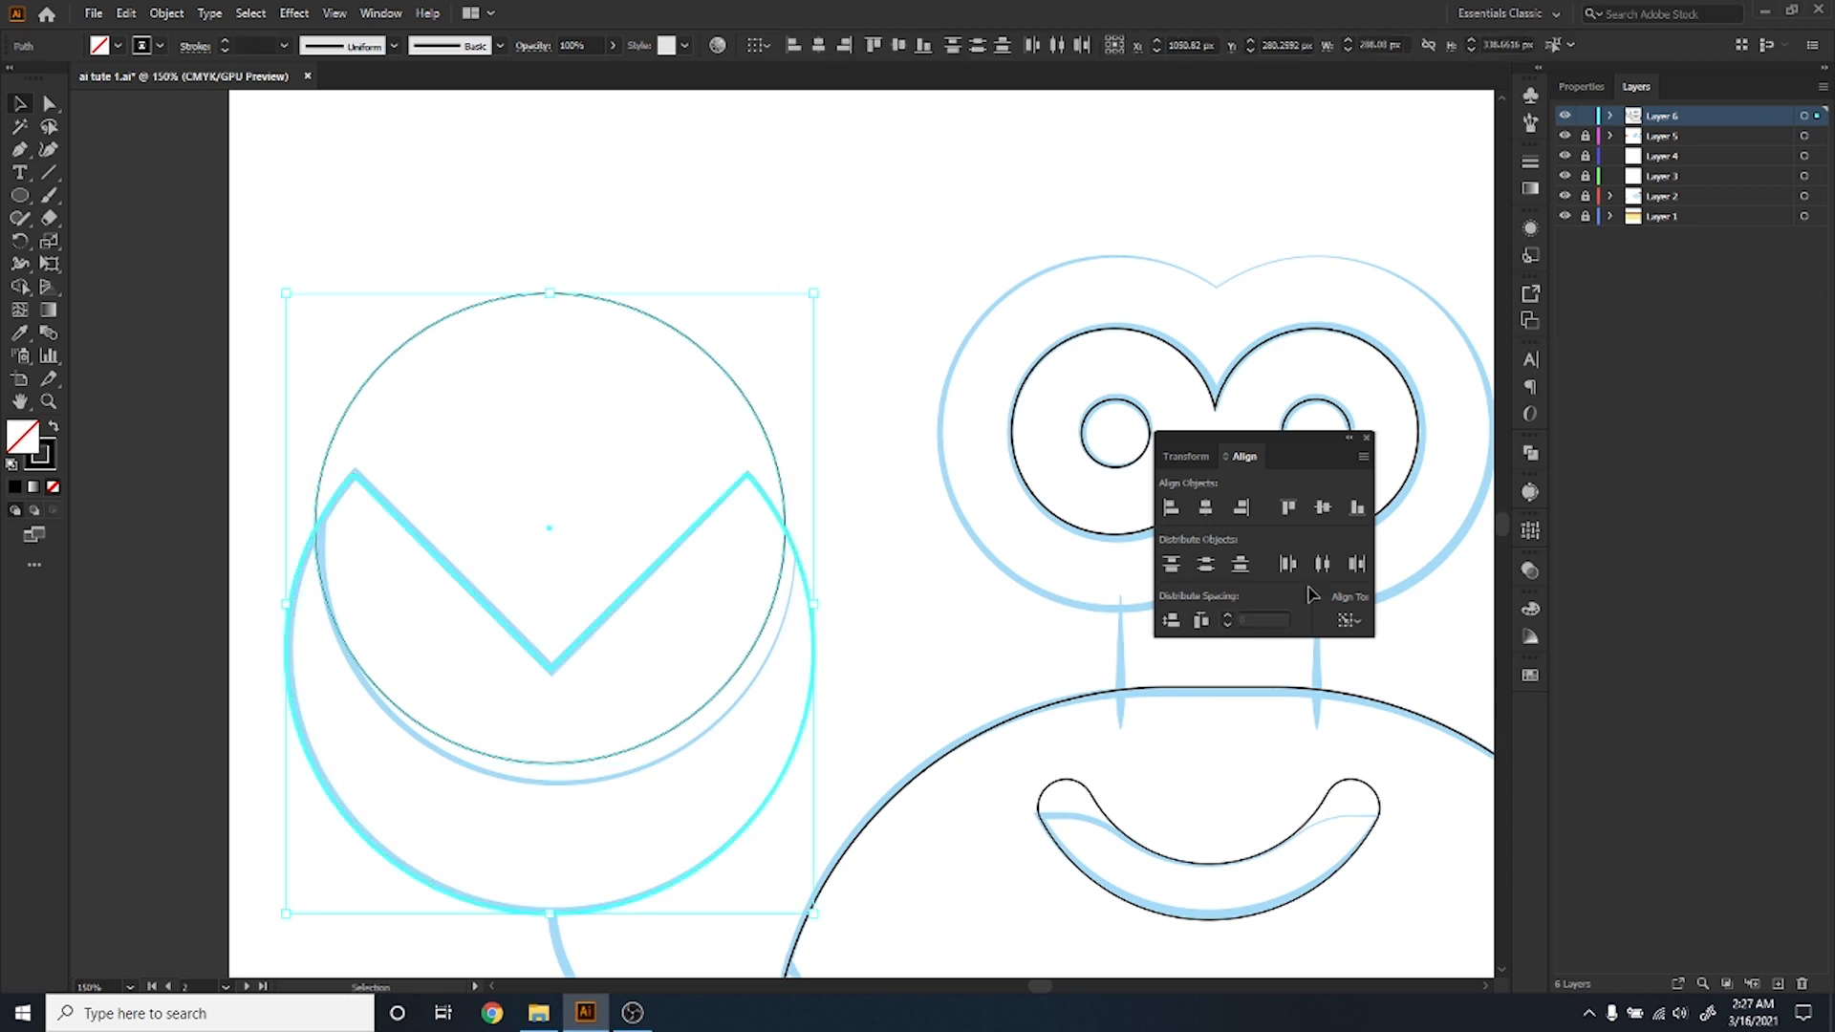
{"action": "left_click", "coordinate": [1205, 508]}
{"action": "left_click", "coordinate": [904, 630]}
Move the inner circle down onto the sketched curve and remove its part above the claw with Shape Builder.
{"action": "left_click_drag", "start_coordinate": [610, 755], "coordinate": [614, 777]}
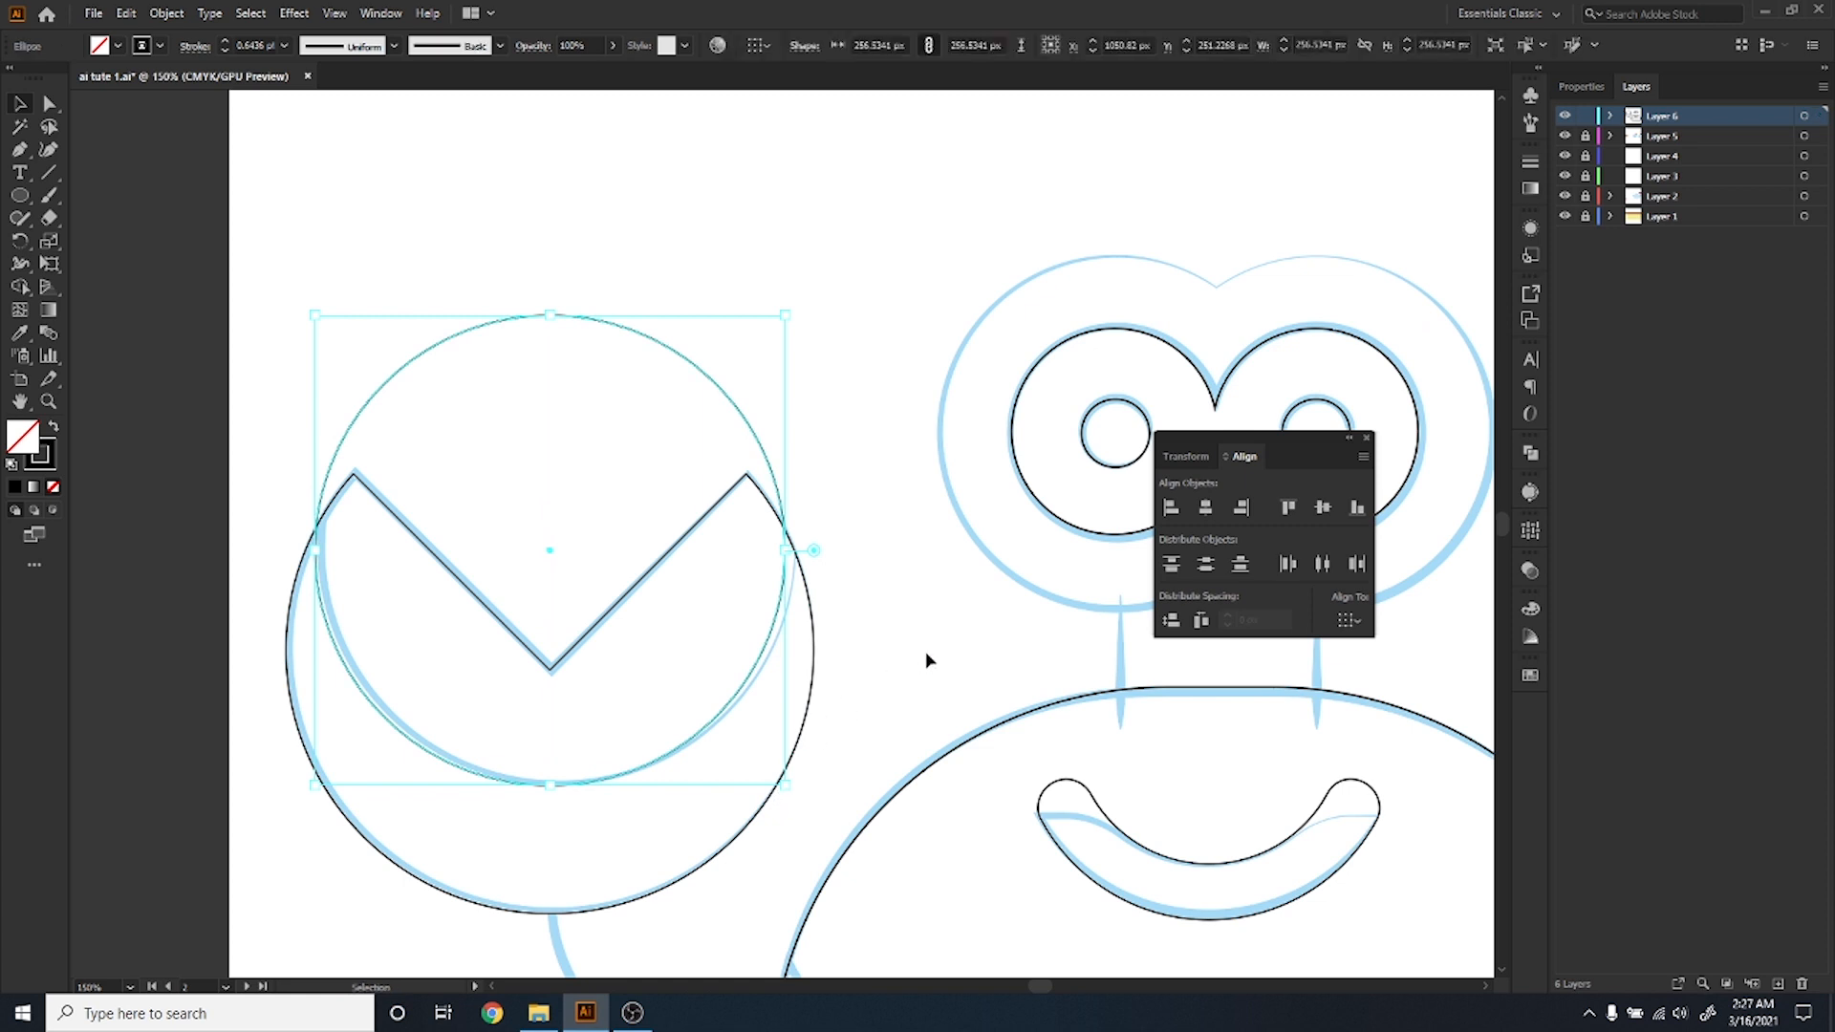
{"action": "left_click", "coordinate": [925, 652]}
{"action": "left_click_drag", "start_coordinate": [880, 510], "coordinate": [283, 868]}
{"action": "left_click", "coordinate": [19, 287]}
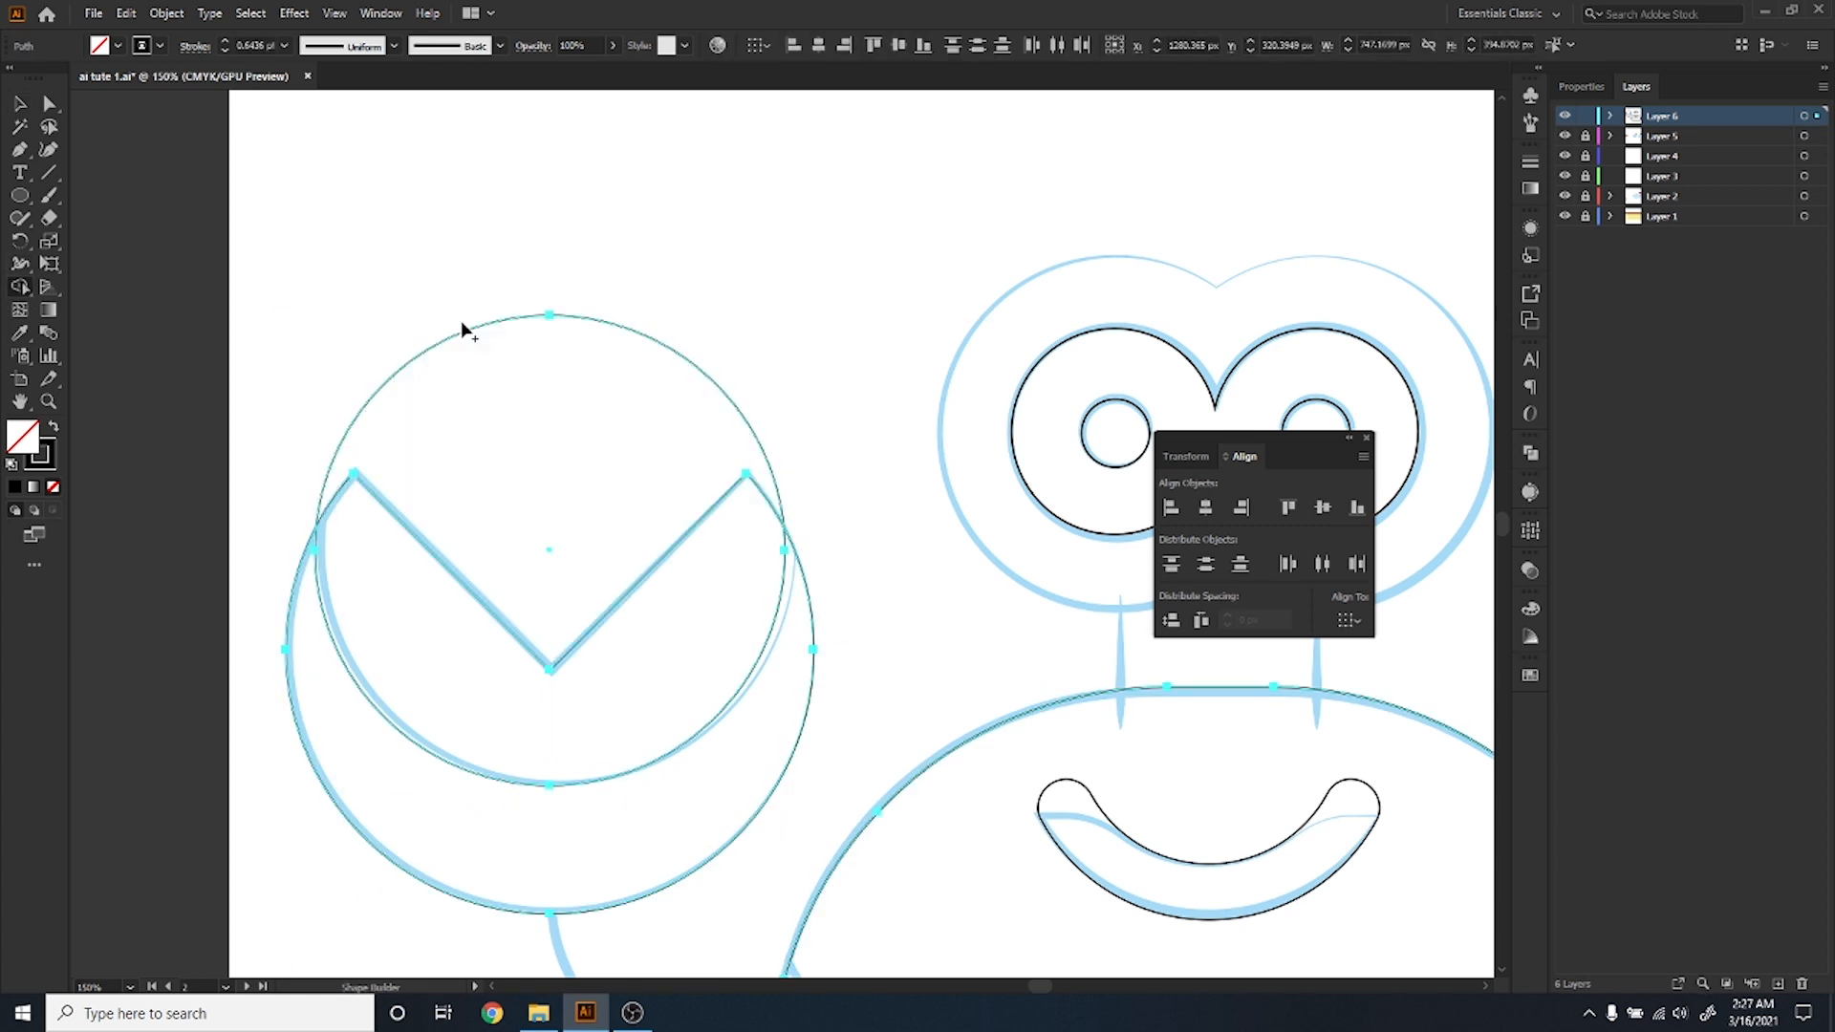
{"action": "left_click", "coordinate": [553, 483]}
{"action": "left_click", "coordinate": [540, 437], "text": "alt"}
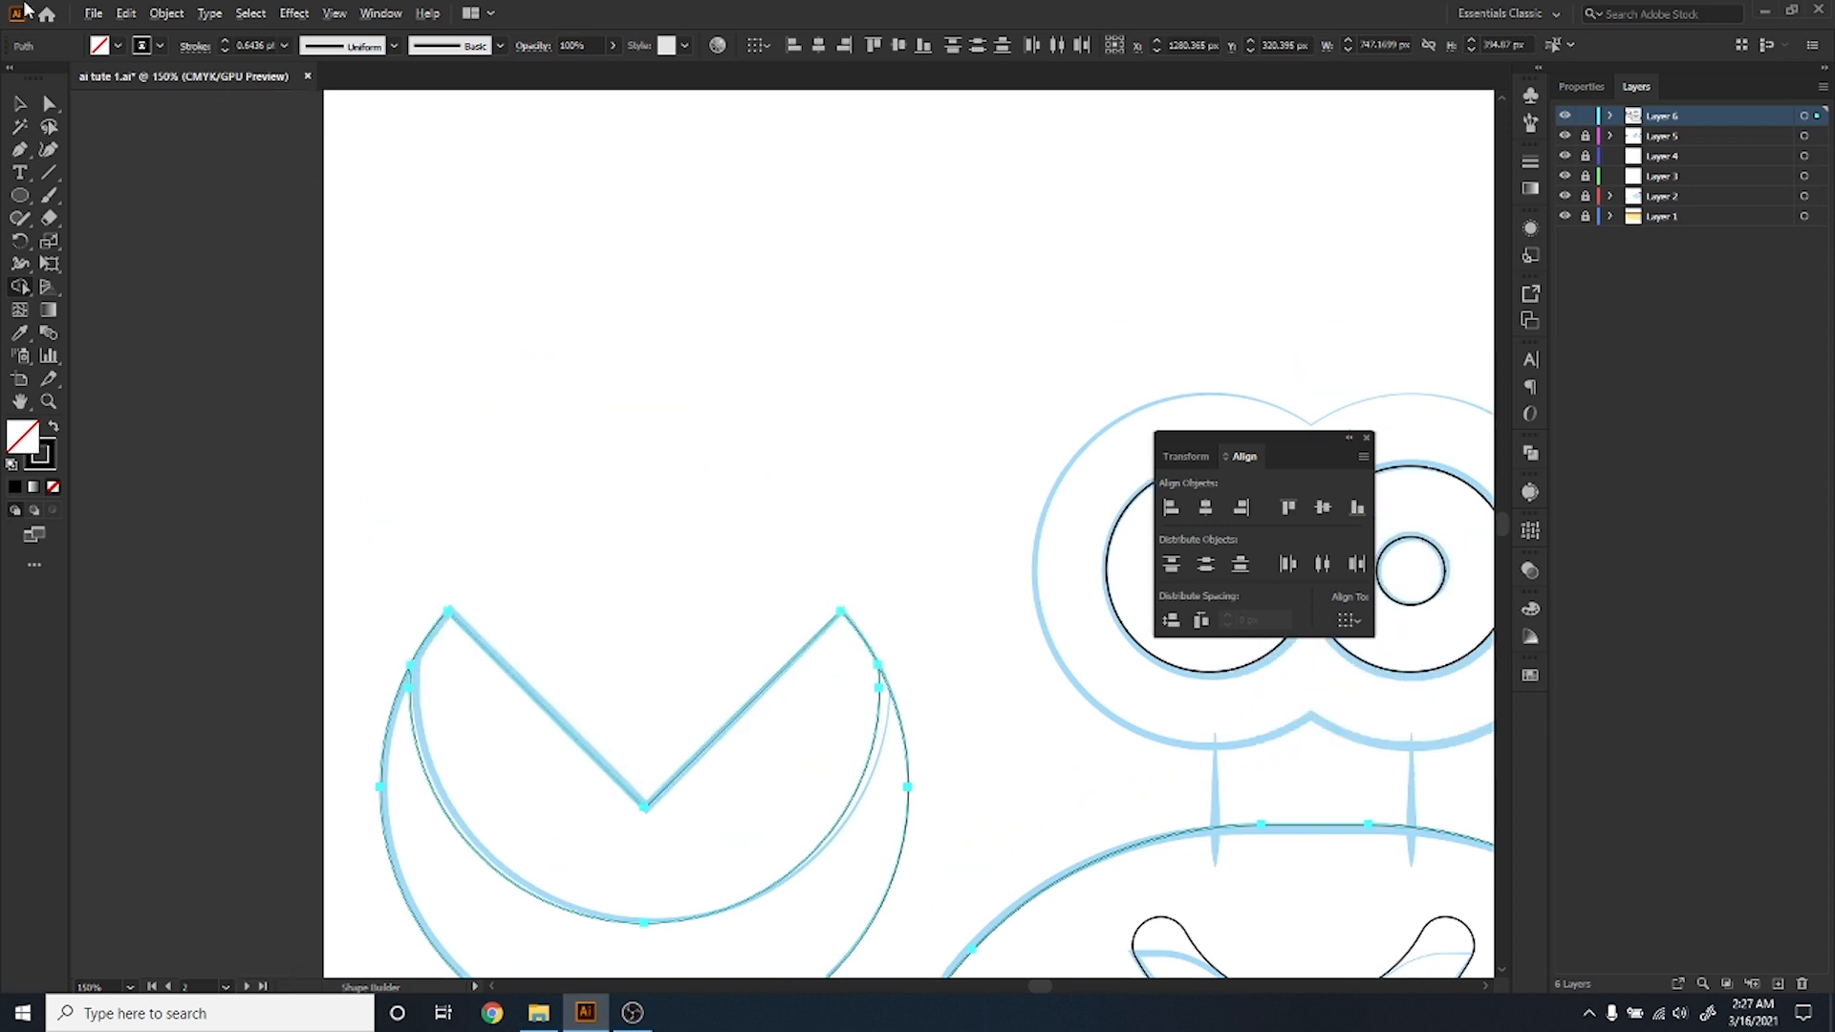
{"action": "scroll", "coordinate": [600, 852], "scroll_direction": "down", "scroll_amount": 1}
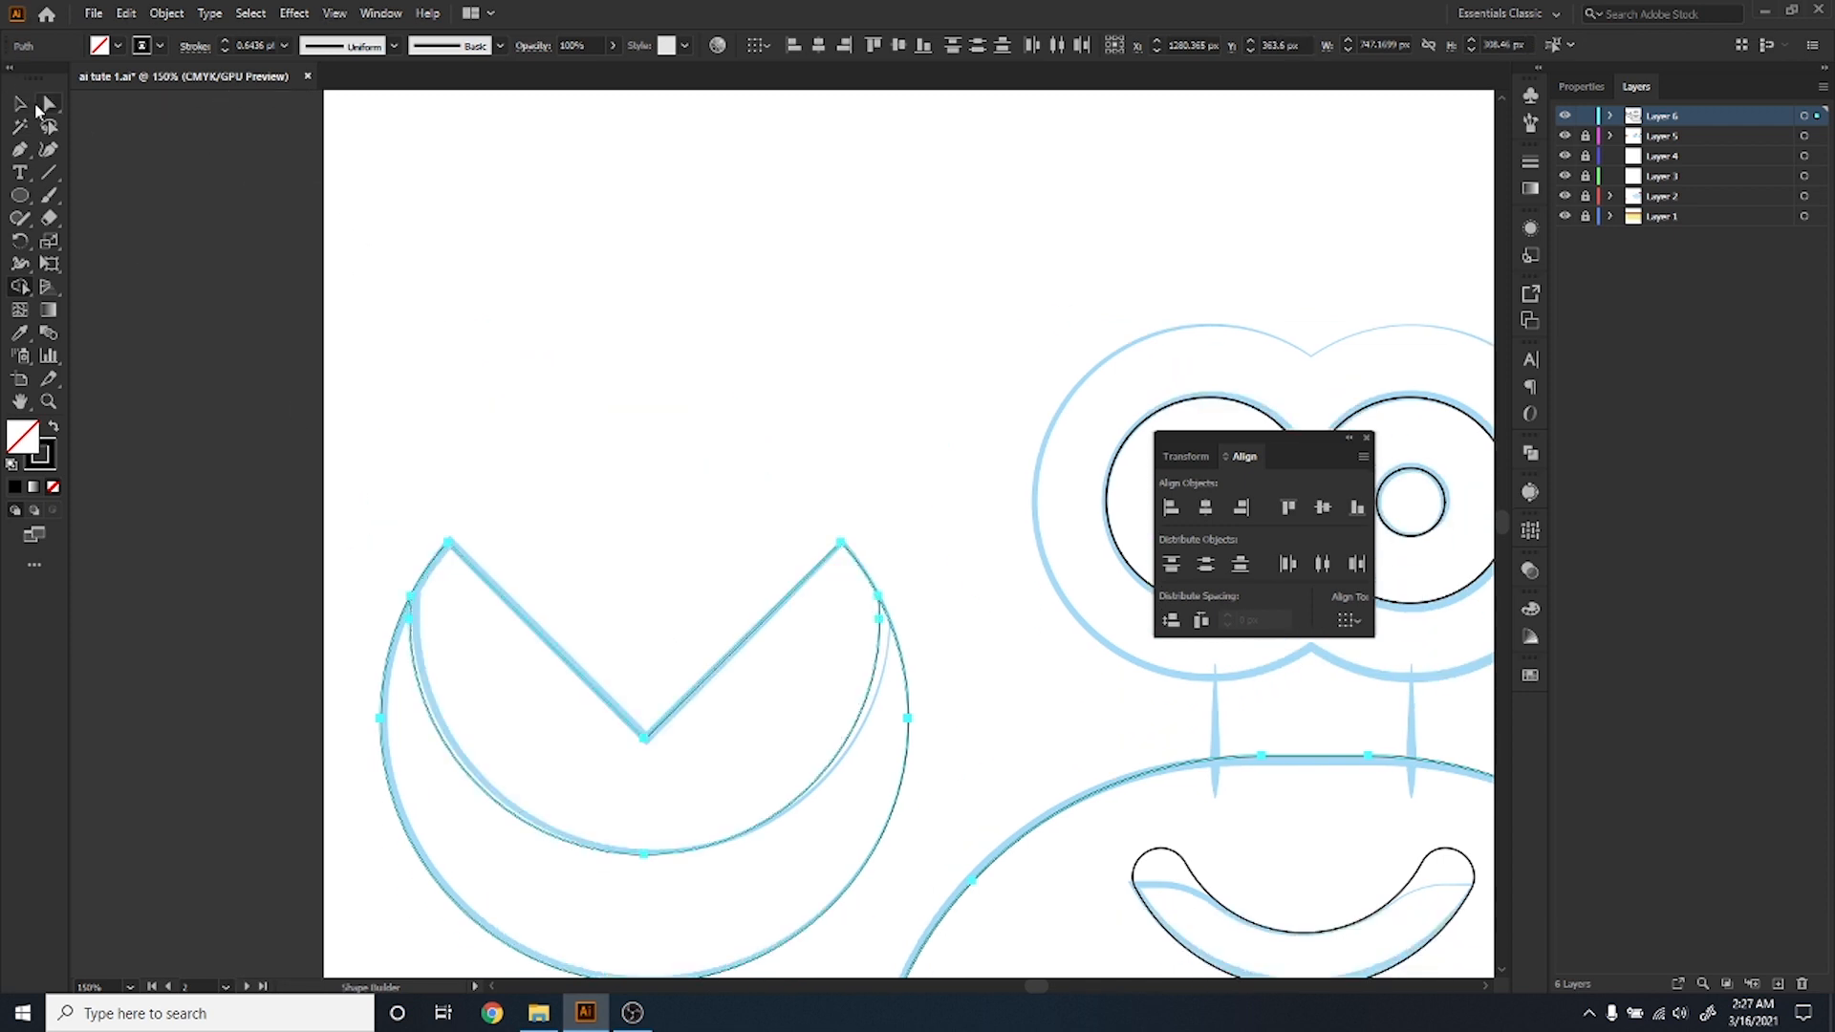
{"action": "left_click", "coordinate": [21, 102]}
{"action": "left_click", "coordinate": [560, 904]}
{"action": "left_click", "coordinate": [575, 848]}
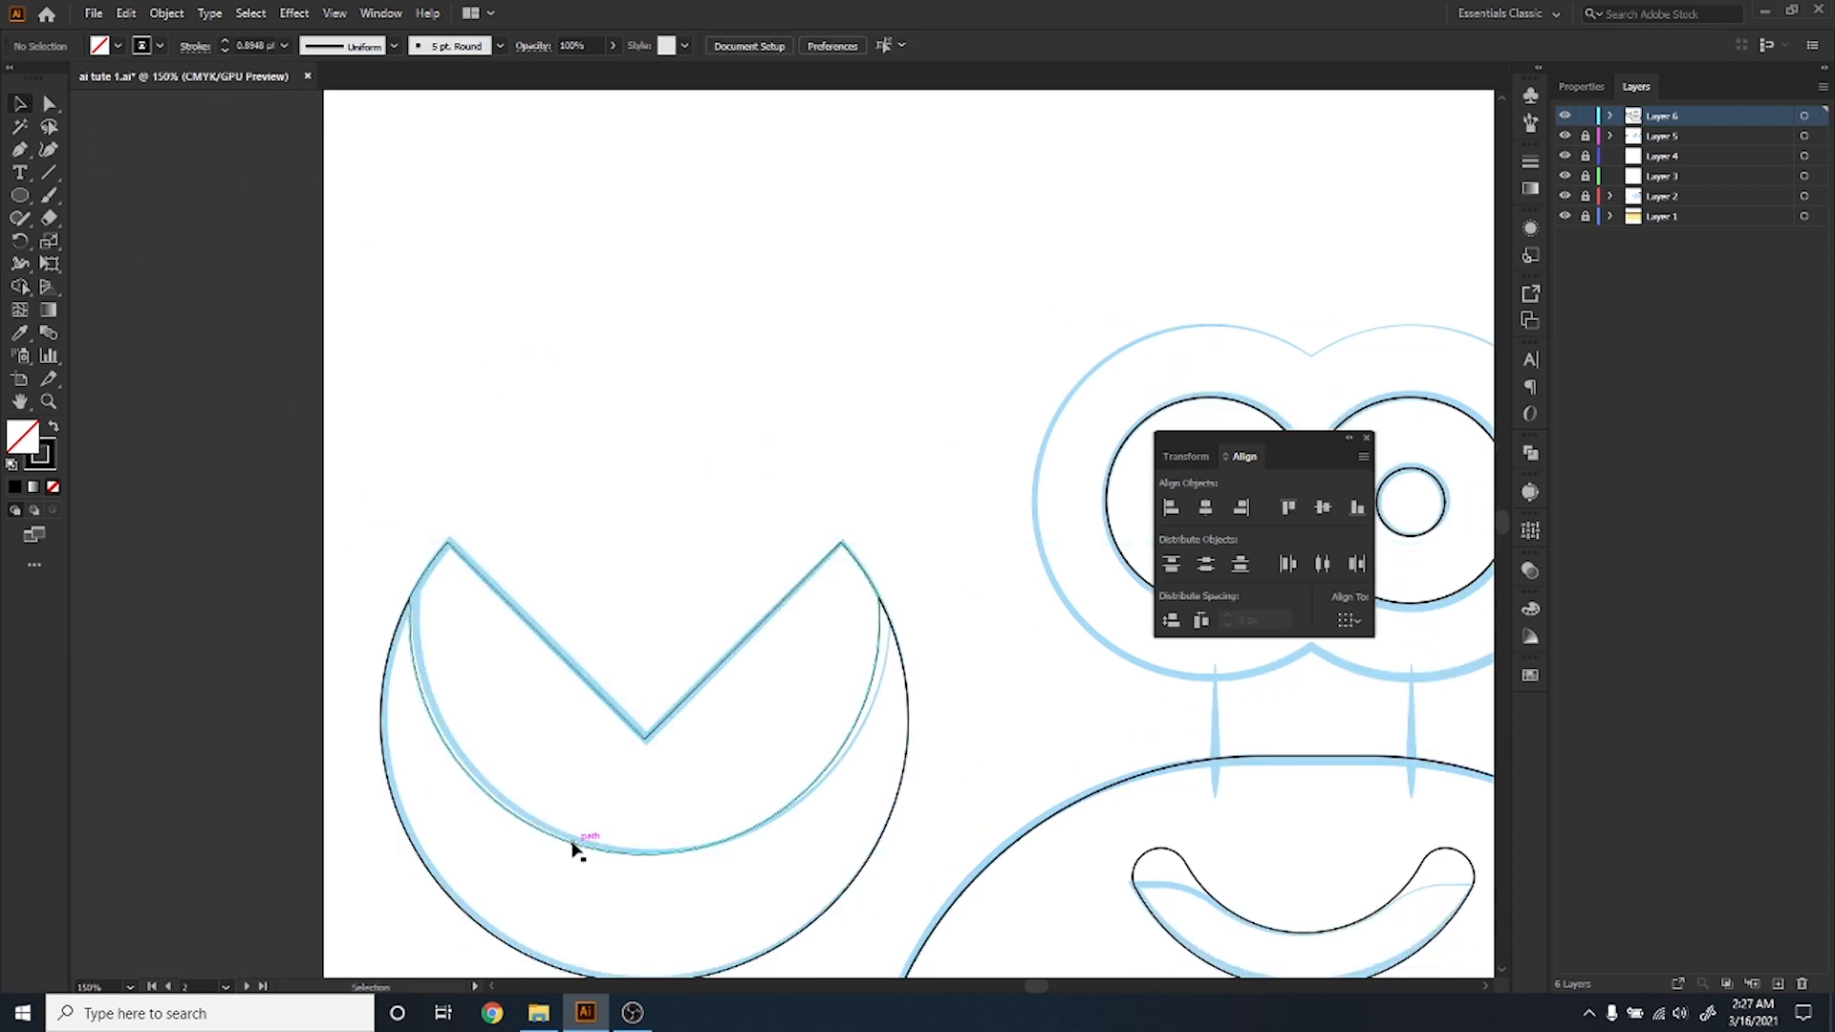
Try to fill the left claw with the crimson sampled from the reference crab's claw, and undo it.
{"action": "left_click", "coordinate": [459, 909]}
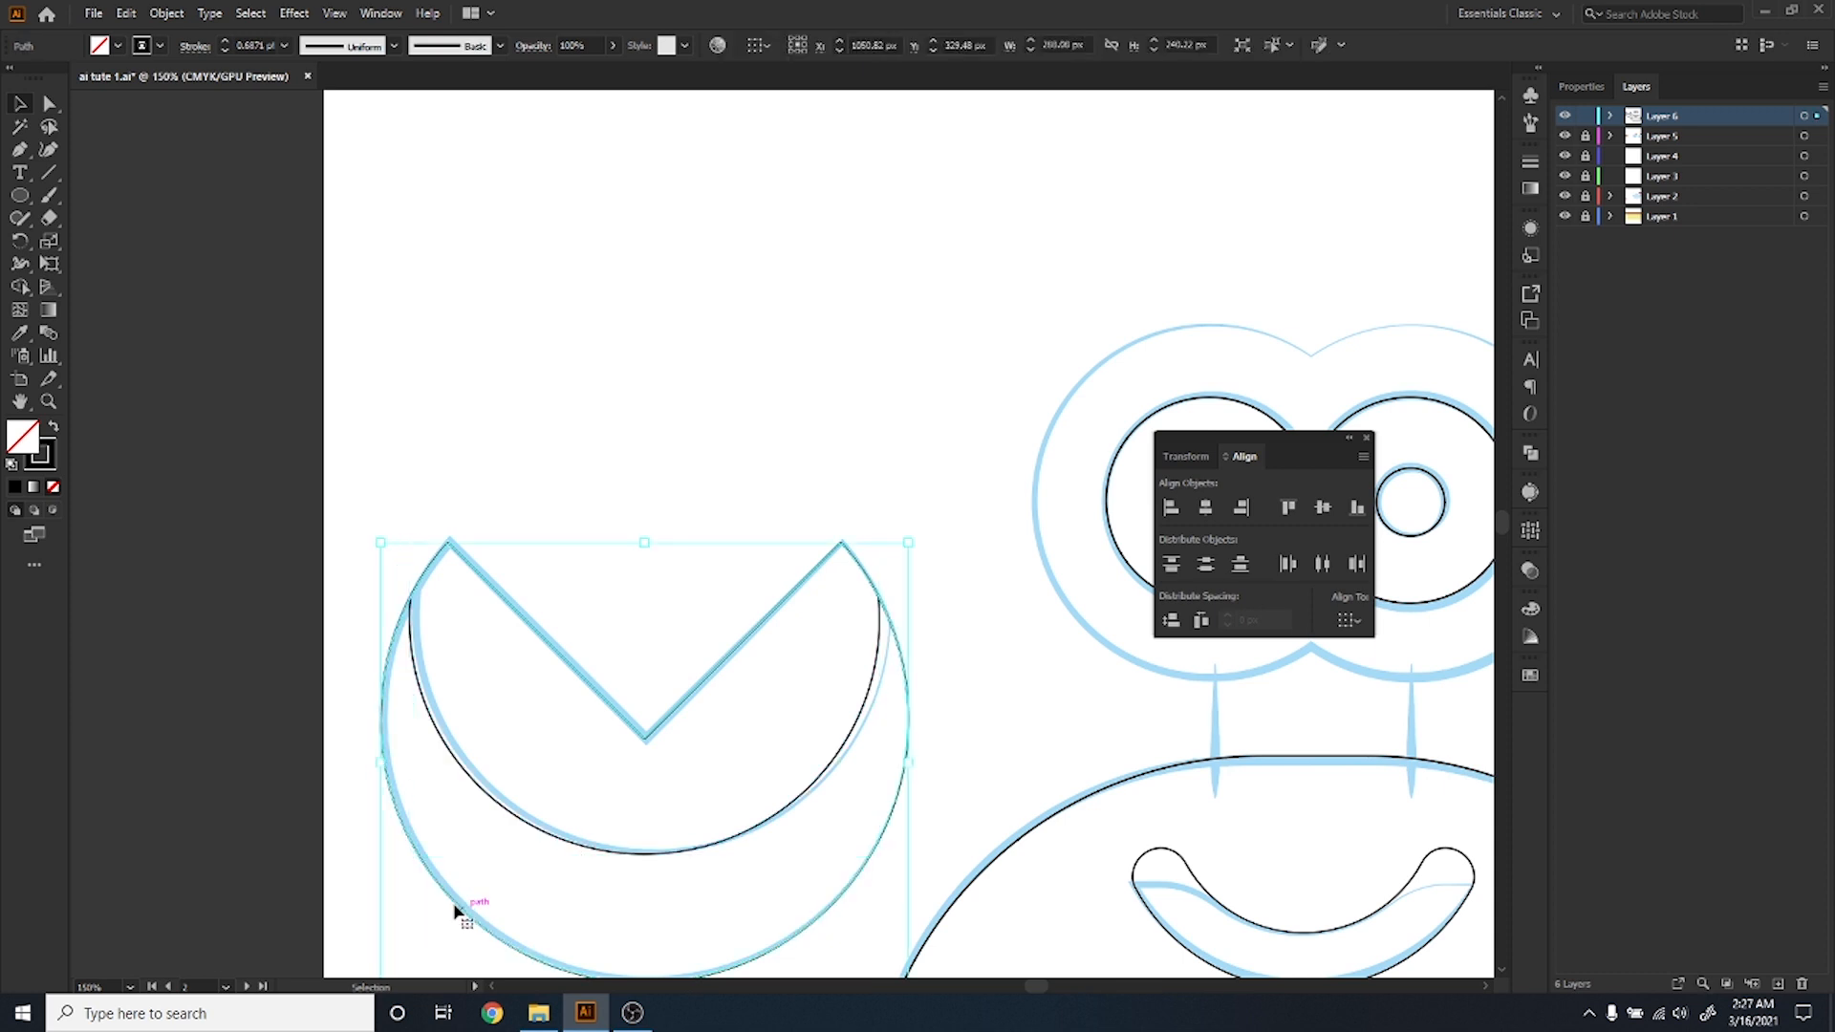
{"action": "left_click", "coordinate": [384, 736]}
{"action": "scroll", "coordinate": [329, 749], "scroll_direction": "down", "scroll_amount": 2}
{"action": "left_click", "coordinate": [18, 337]}
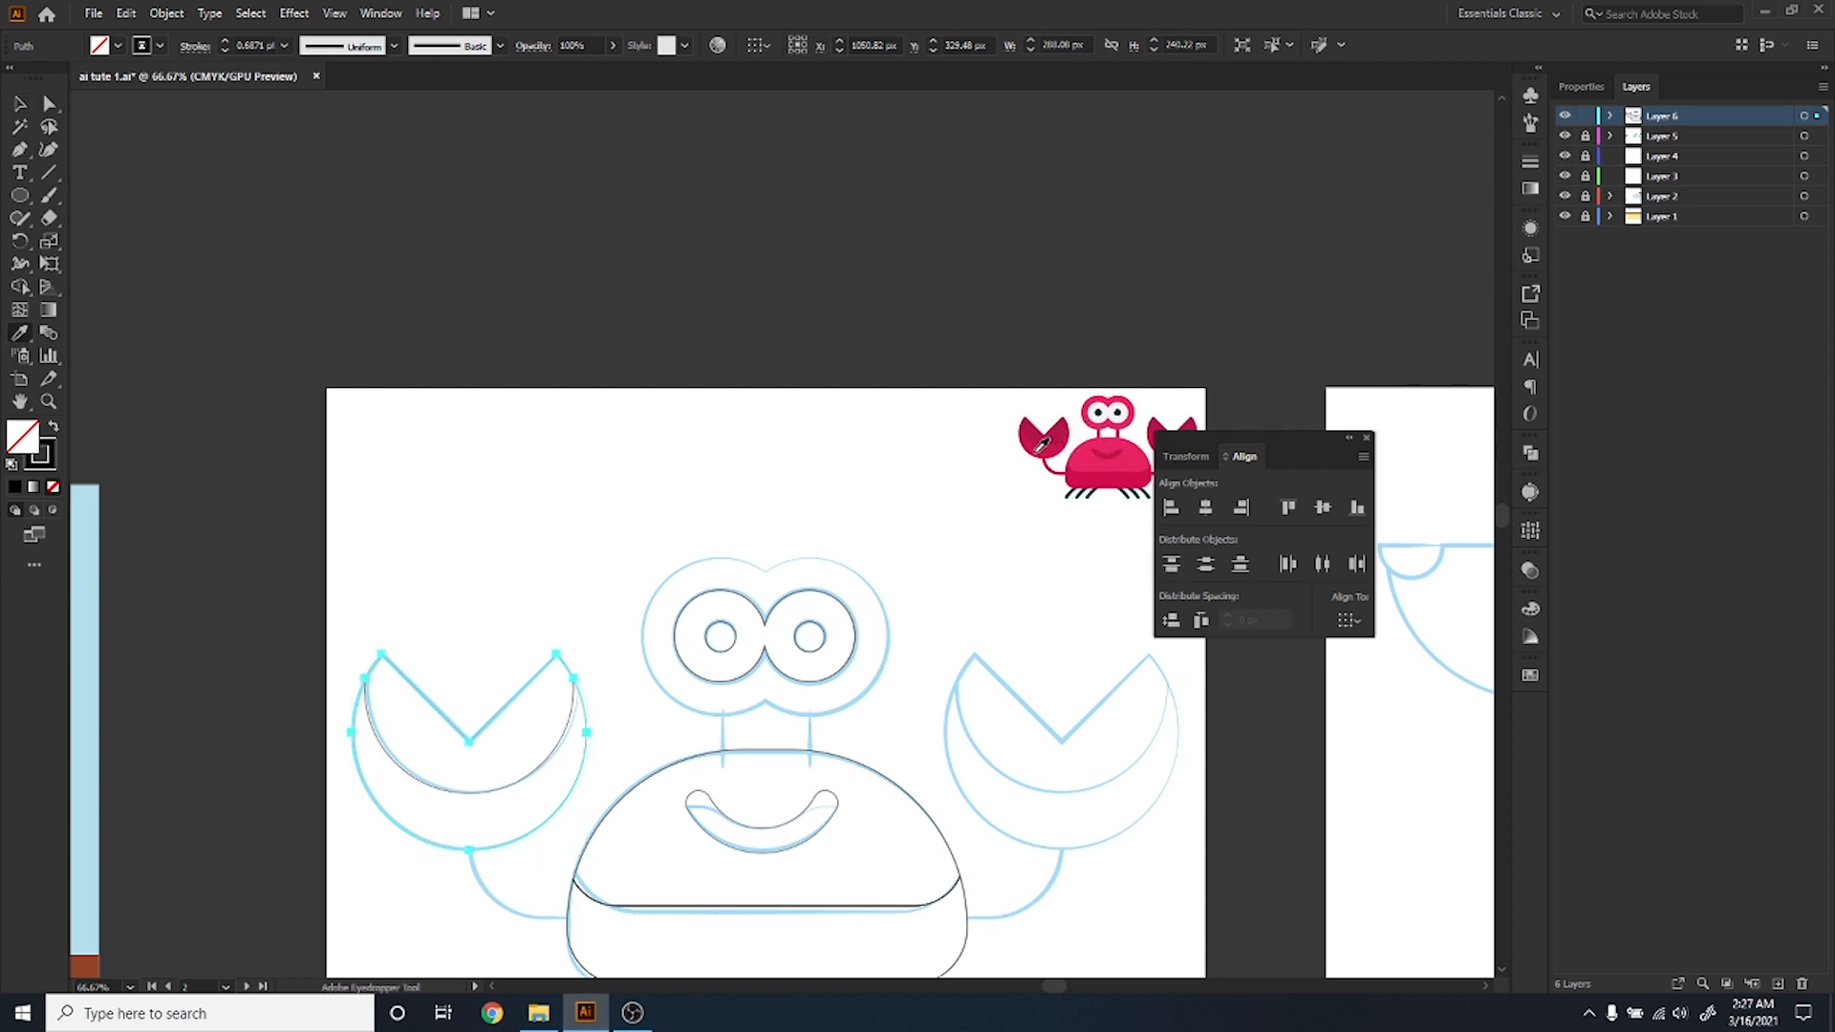
{"action": "left_click", "coordinate": [1040, 439]}
{"action": "key", "text": "ctrl+shift+a"}
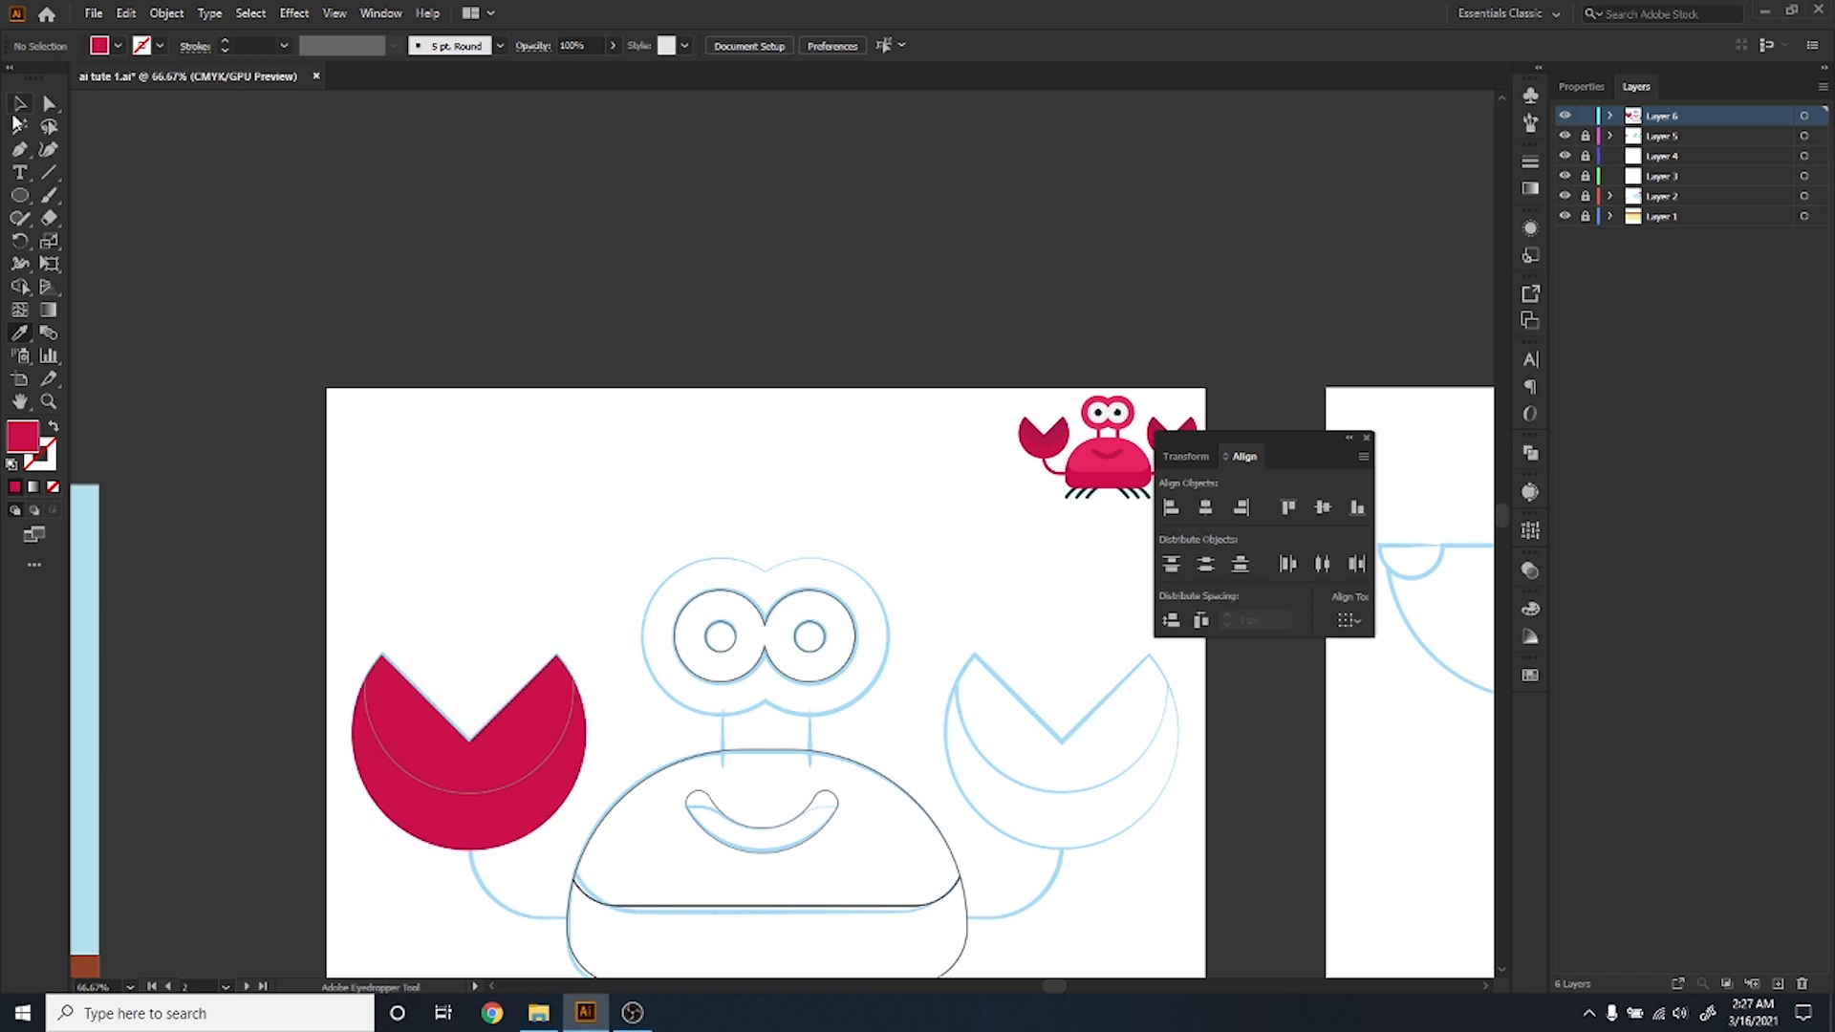
{"action": "left_click", "coordinate": [15, 112]}
{"action": "key", "text": "ctrl+z"}
{"action": "left_click", "coordinate": [377, 847]}
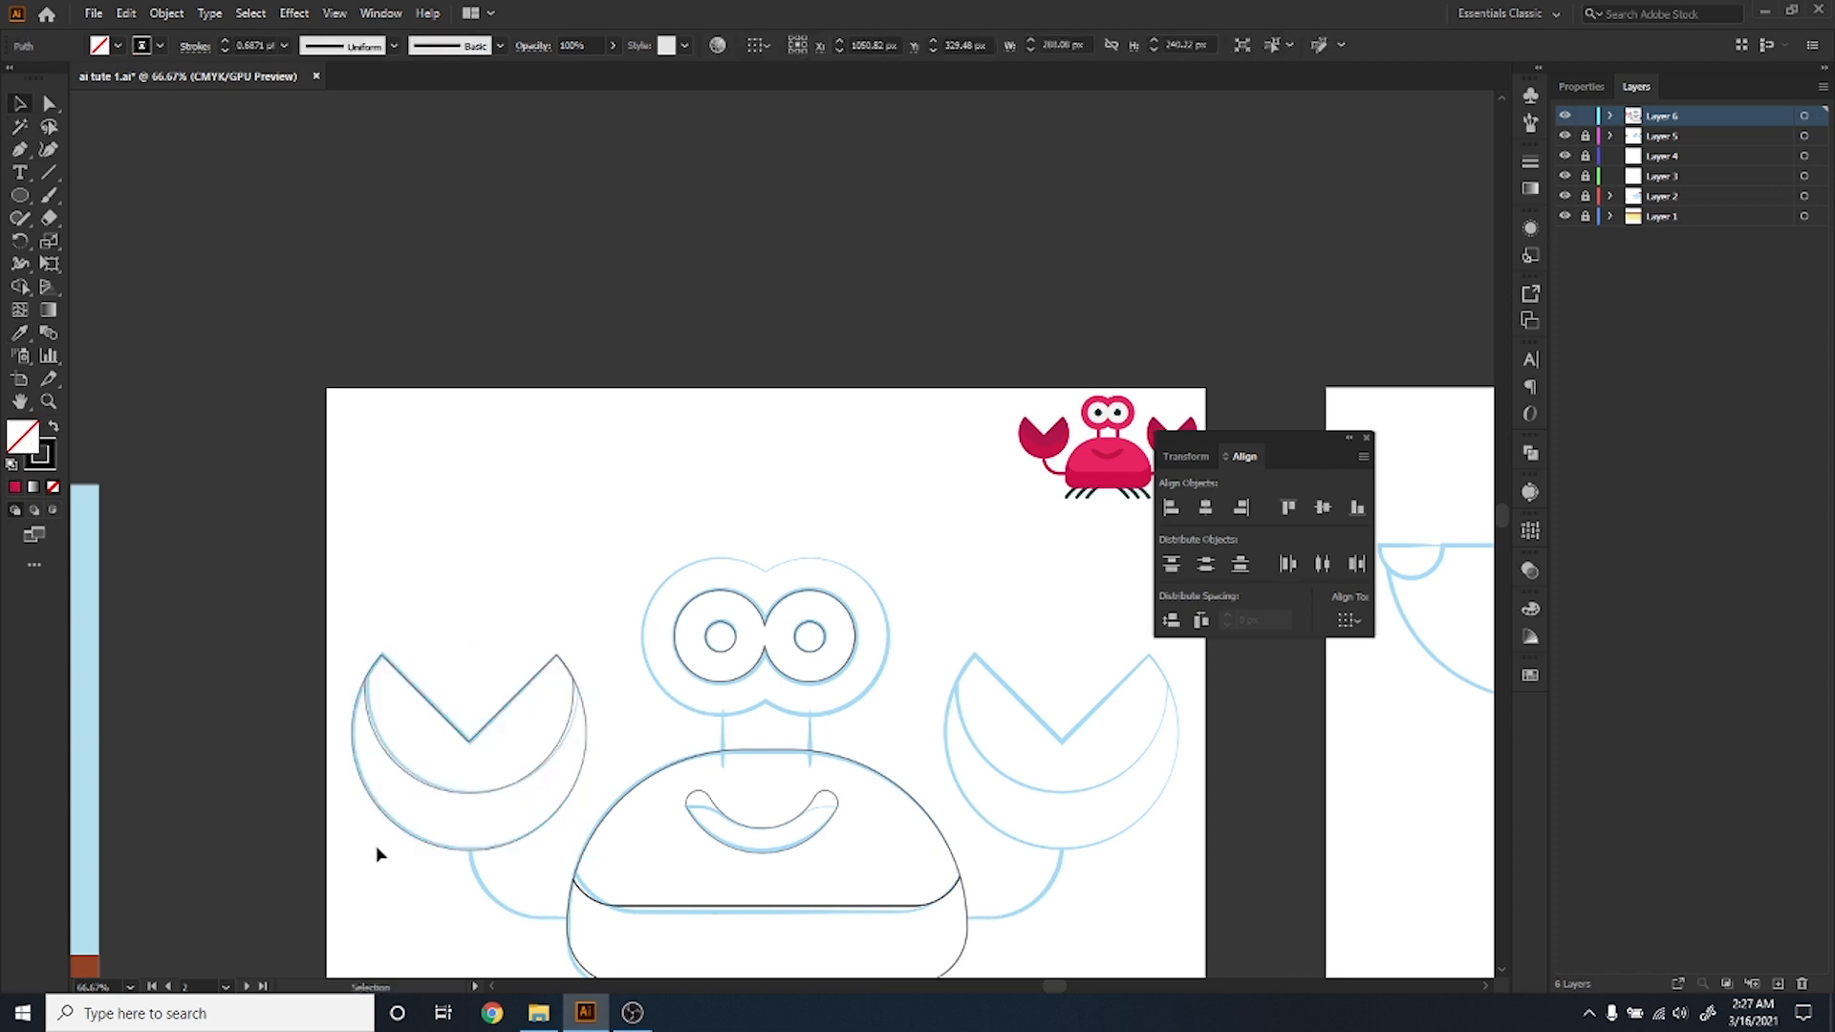
Split the left claw into an inner piece and an outer crescent along the inner curve with Shape Builder.
{"action": "scroll", "coordinate": [510, 778], "scroll_direction": "up", "scroll_amount": 2}
{"action": "left_click_drag", "start_coordinate": [701, 422], "coordinate": [583, 675]}
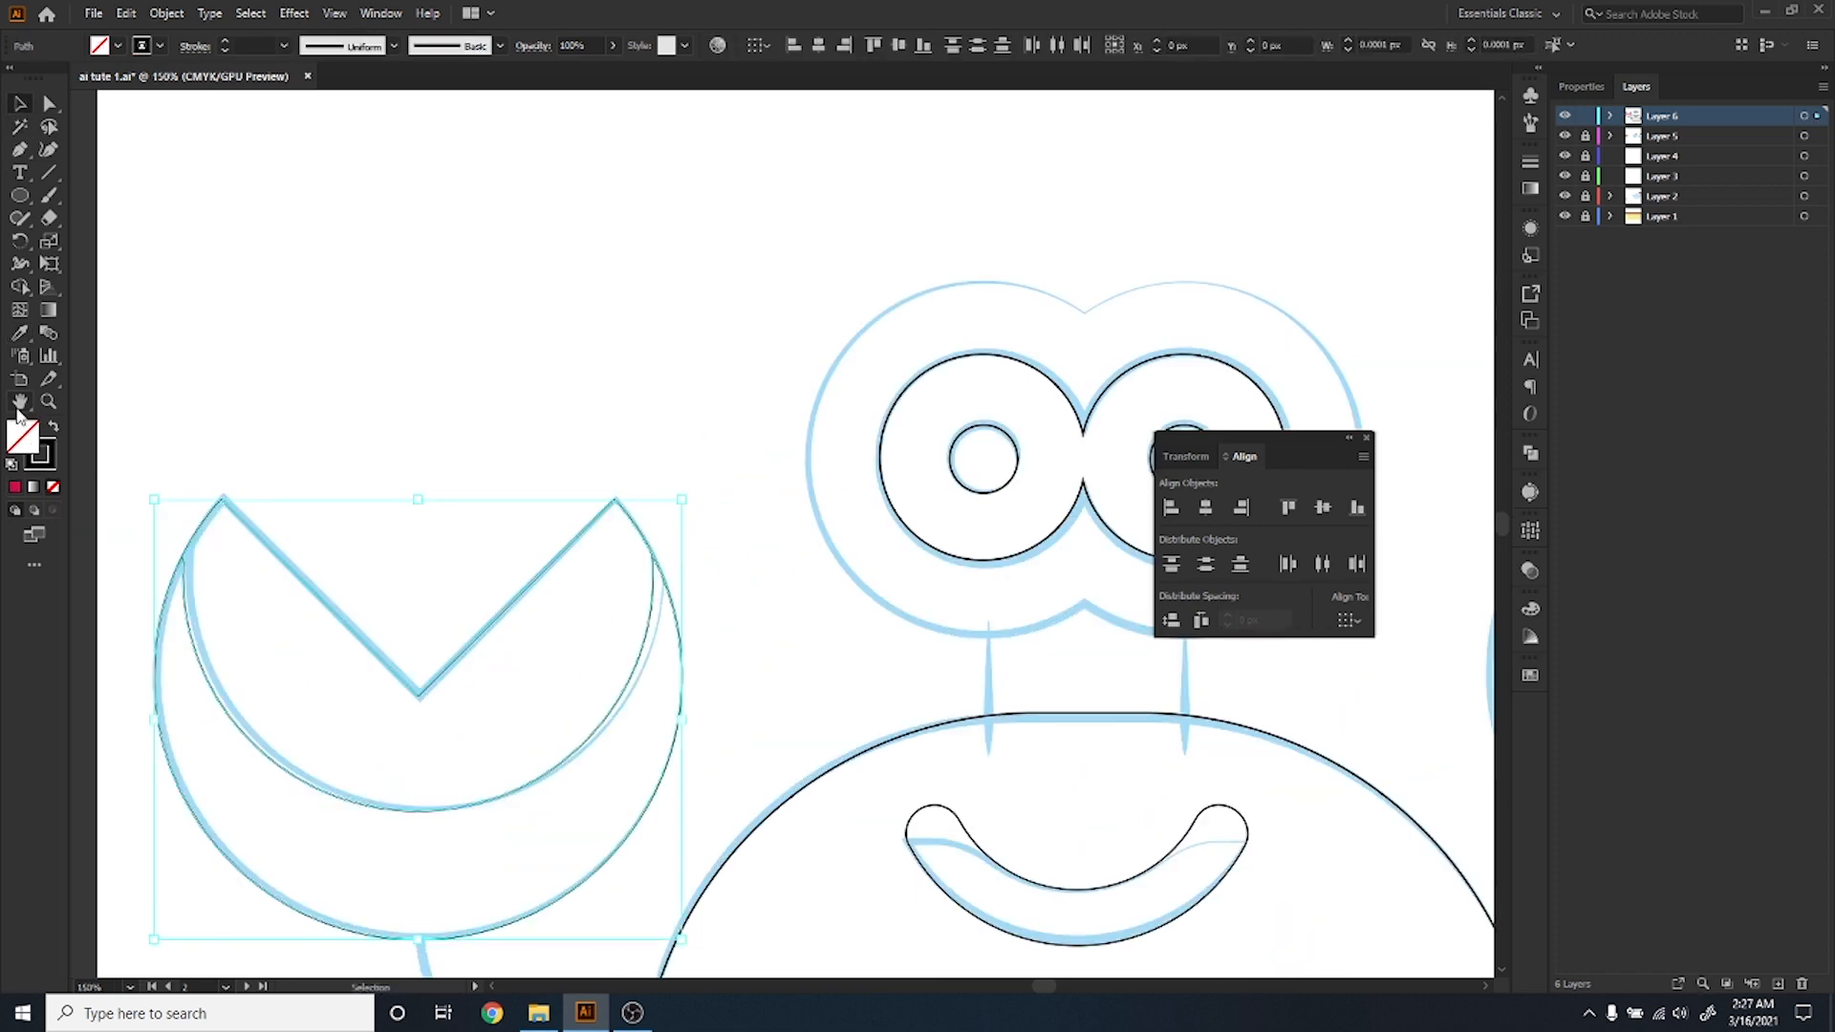
{"action": "left_click", "coordinate": [16, 289]}
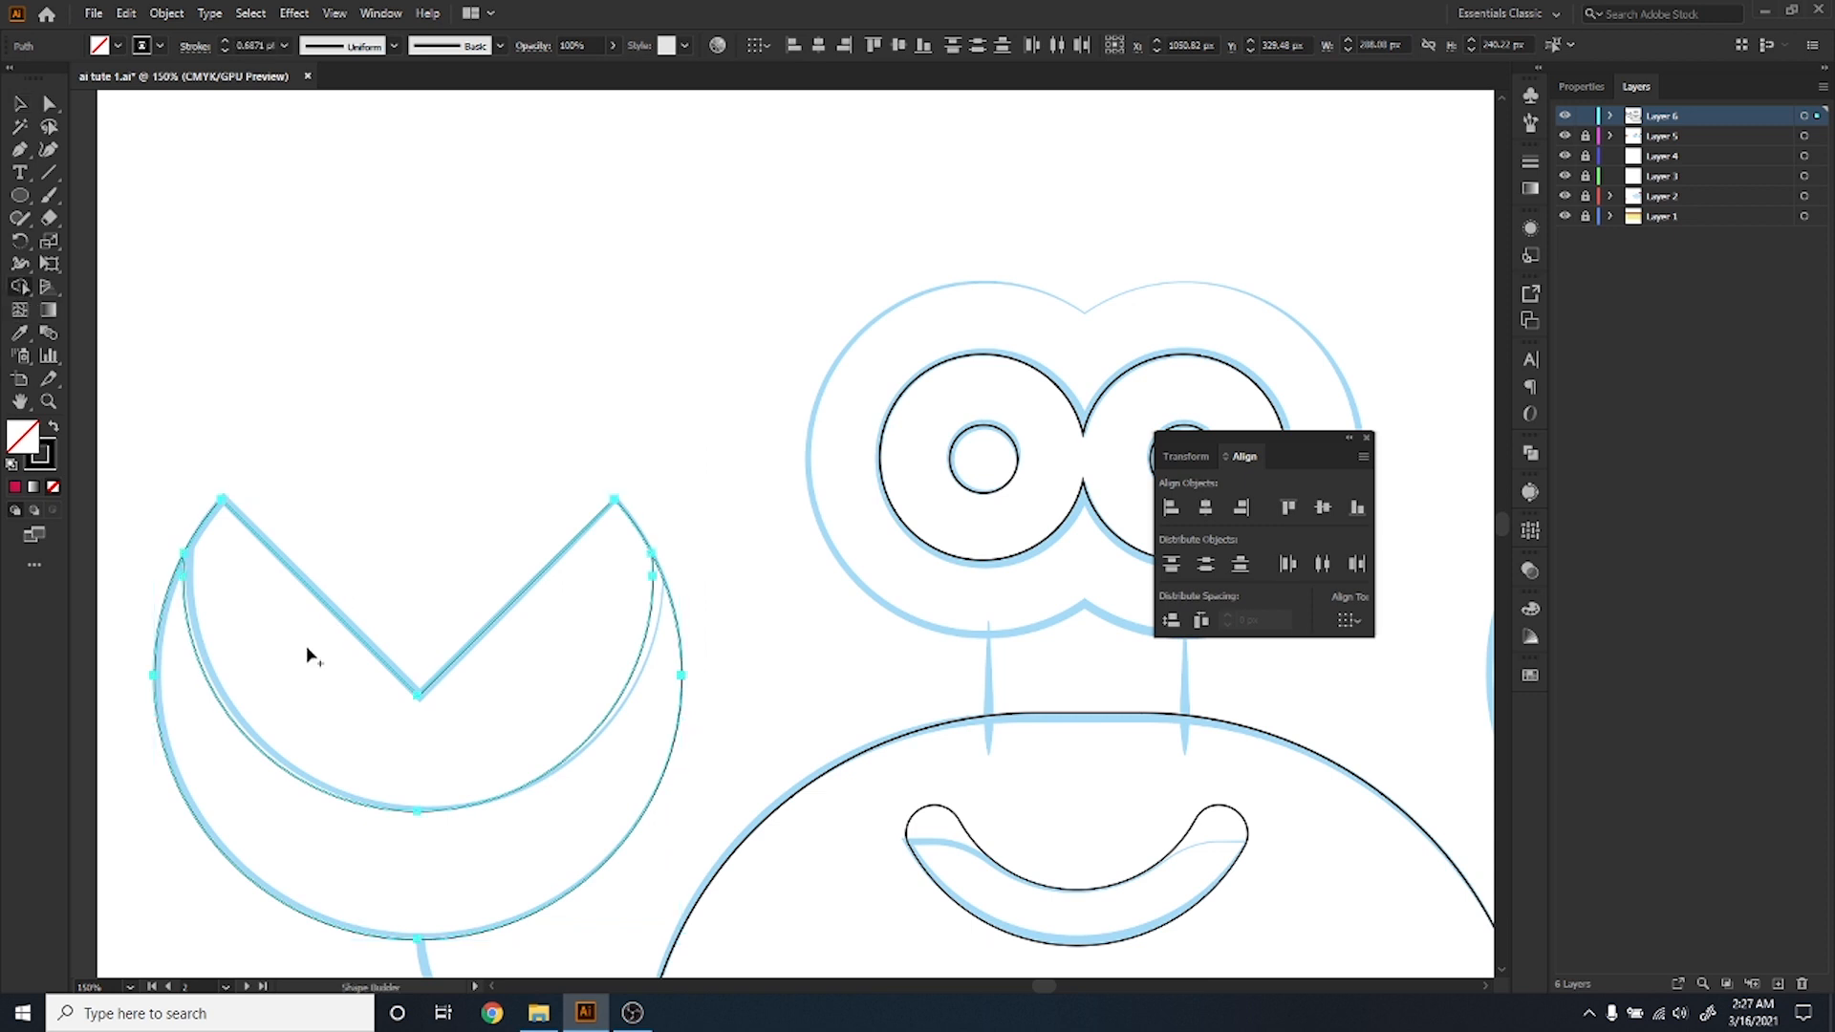
{"action": "left_click", "coordinate": [288, 676]}
{"action": "left_click", "coordinate": [217, 763]}
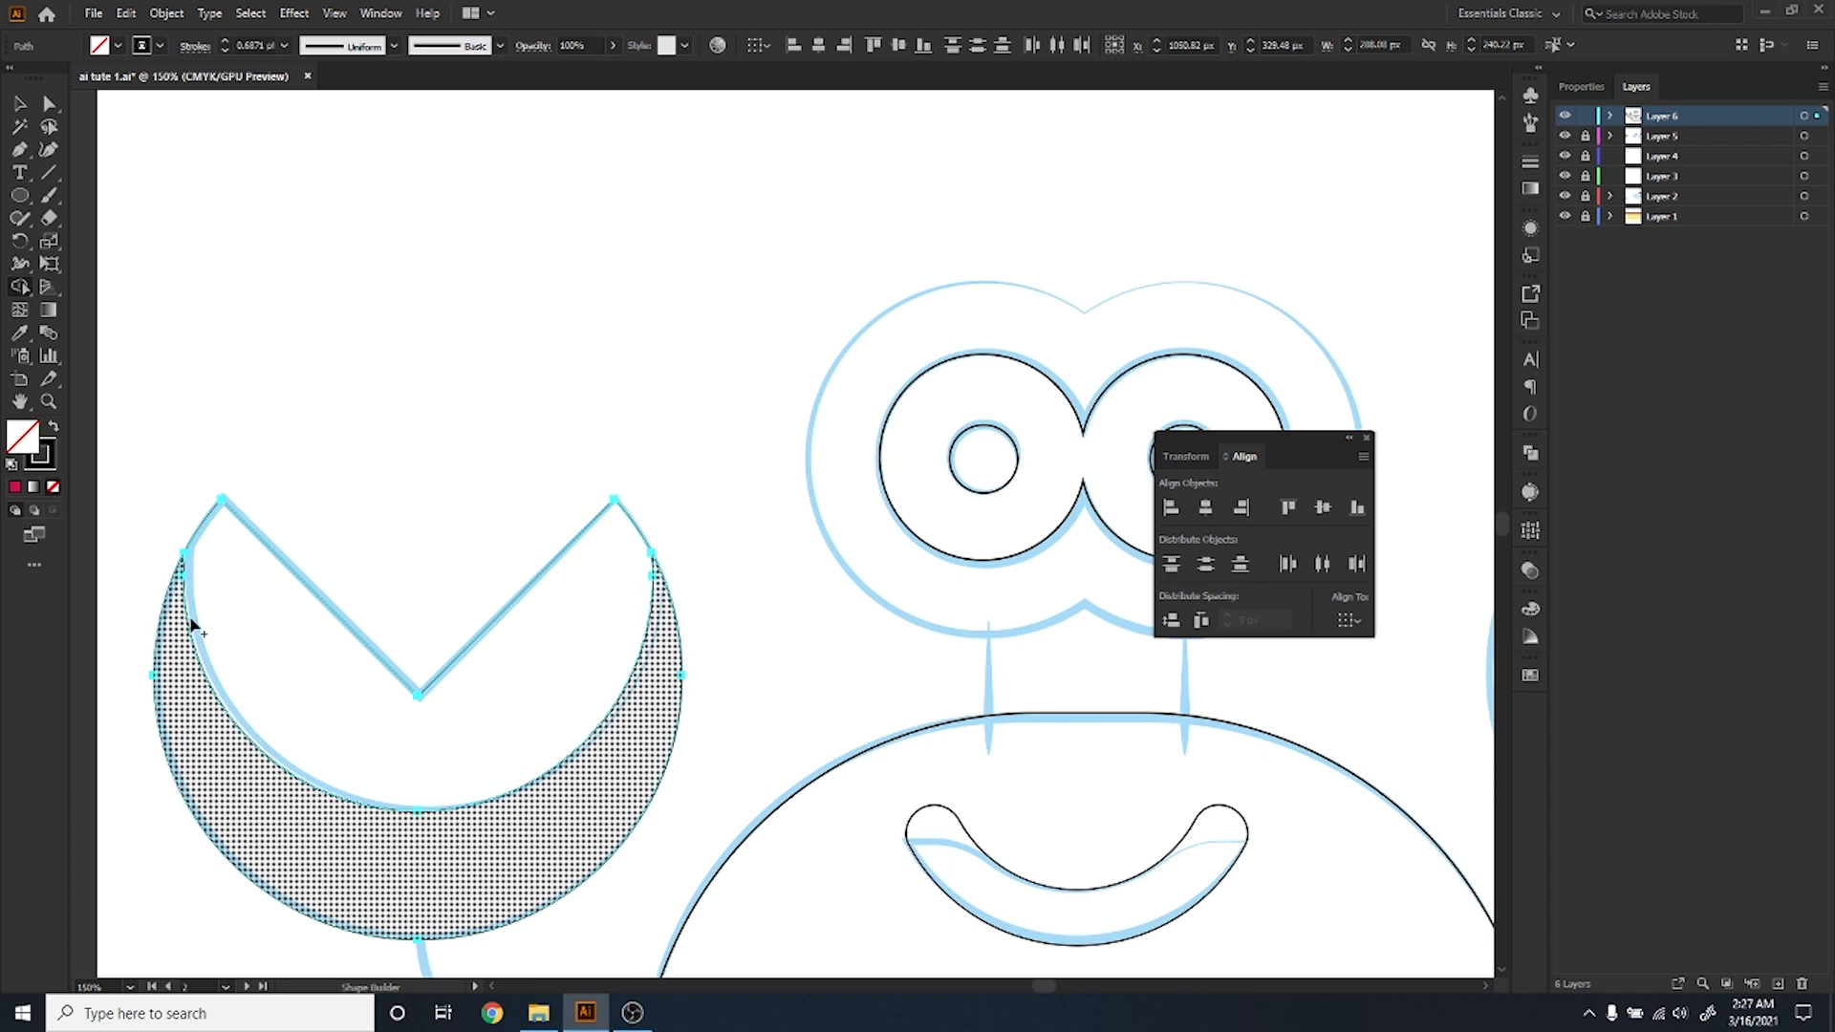
{"action": "left_click", "coordinate": [21, 105]}
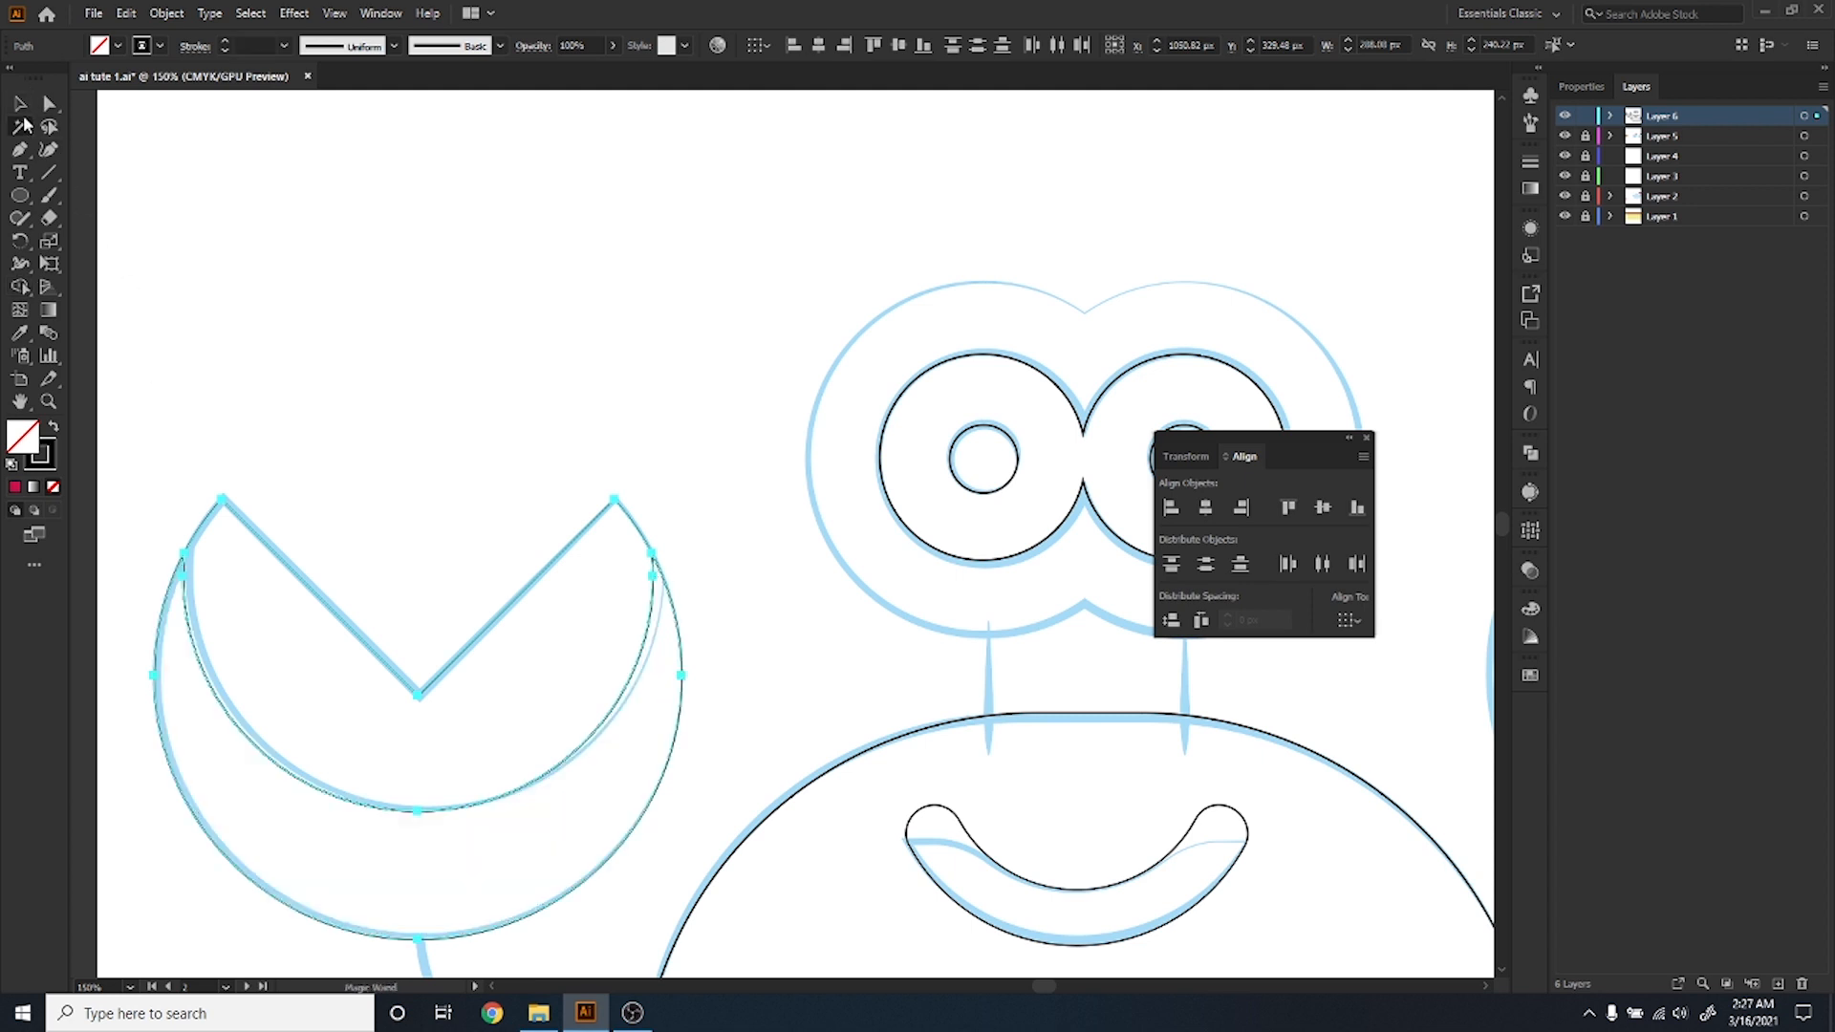
{"action": "left_click", "coordinate": [434, 392]}
Try to move the inner claw piece up away from the crescent, and undo the move.
{"action": "left_click_drag", "start_coordinate": [419, 712], "coordinate": [420, 532]}
{"action": "left_click", "coordinate": [478, 246]}
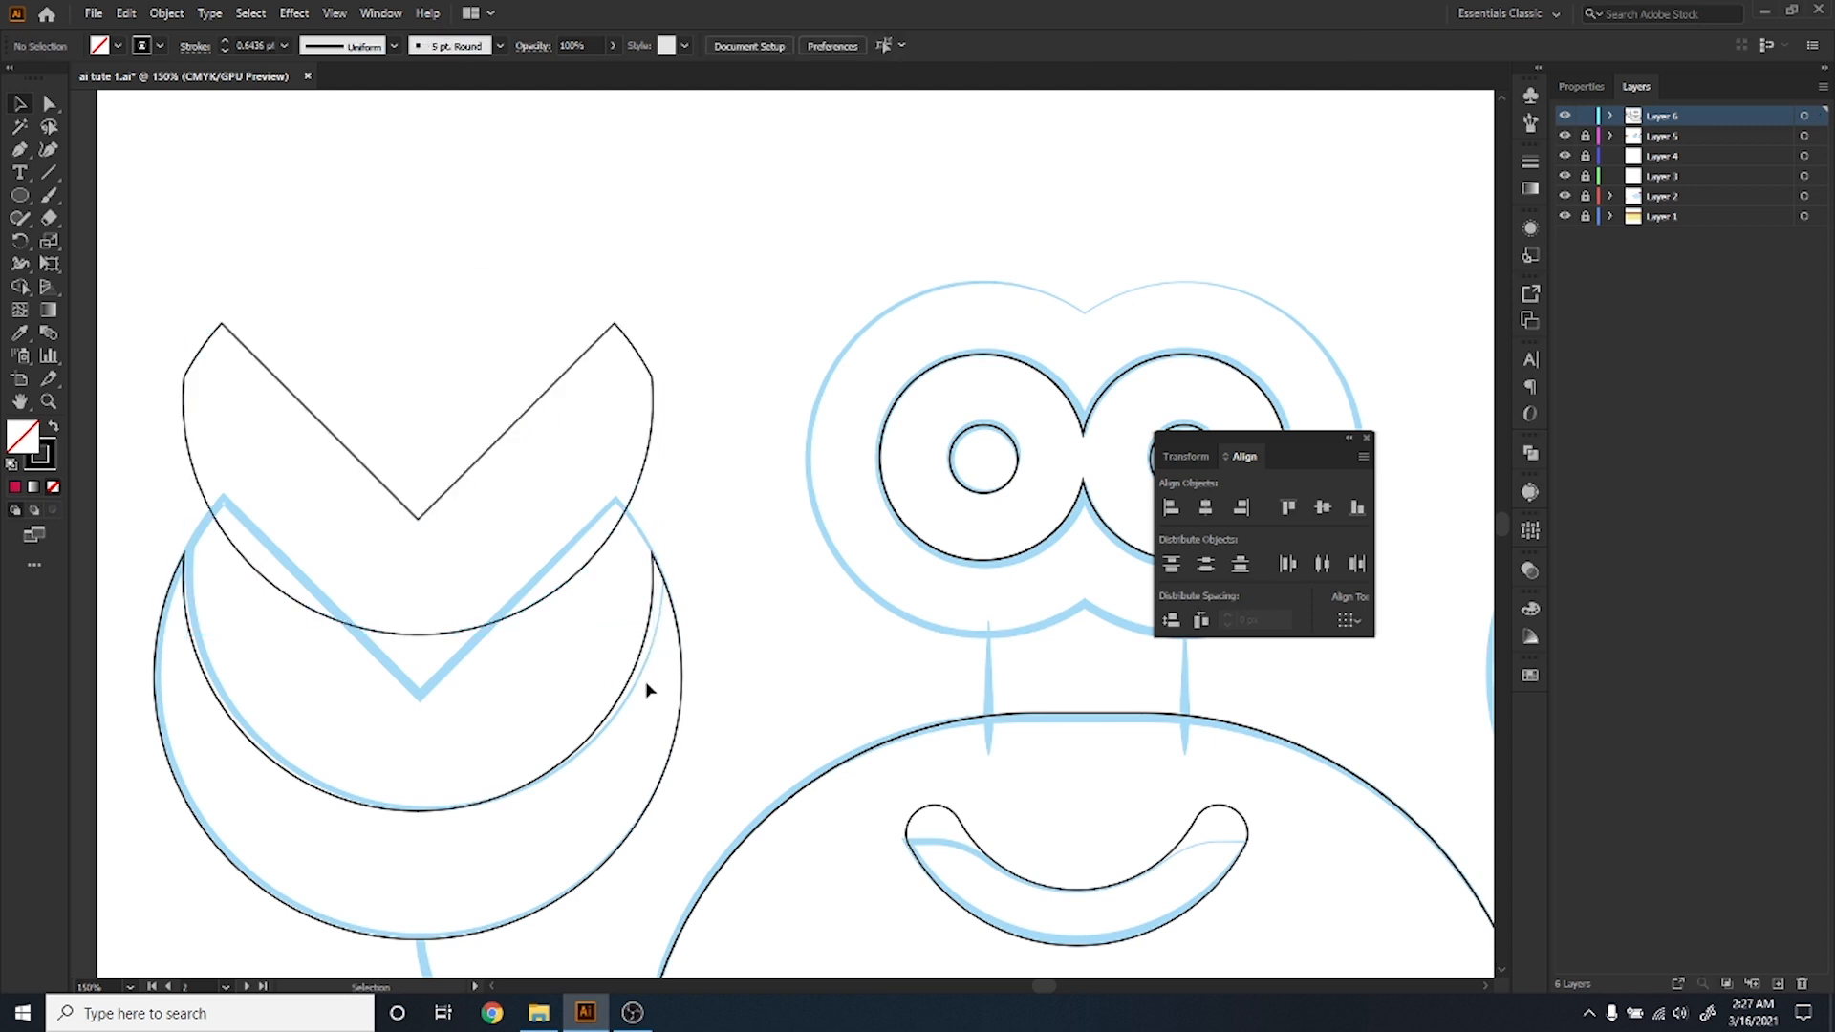
{"action": "key", "text": "ctrl+z"}
{"action": "scroll", "coordinate": [555, 656], "scroll_direction": "down", "scroll_amount": 4}
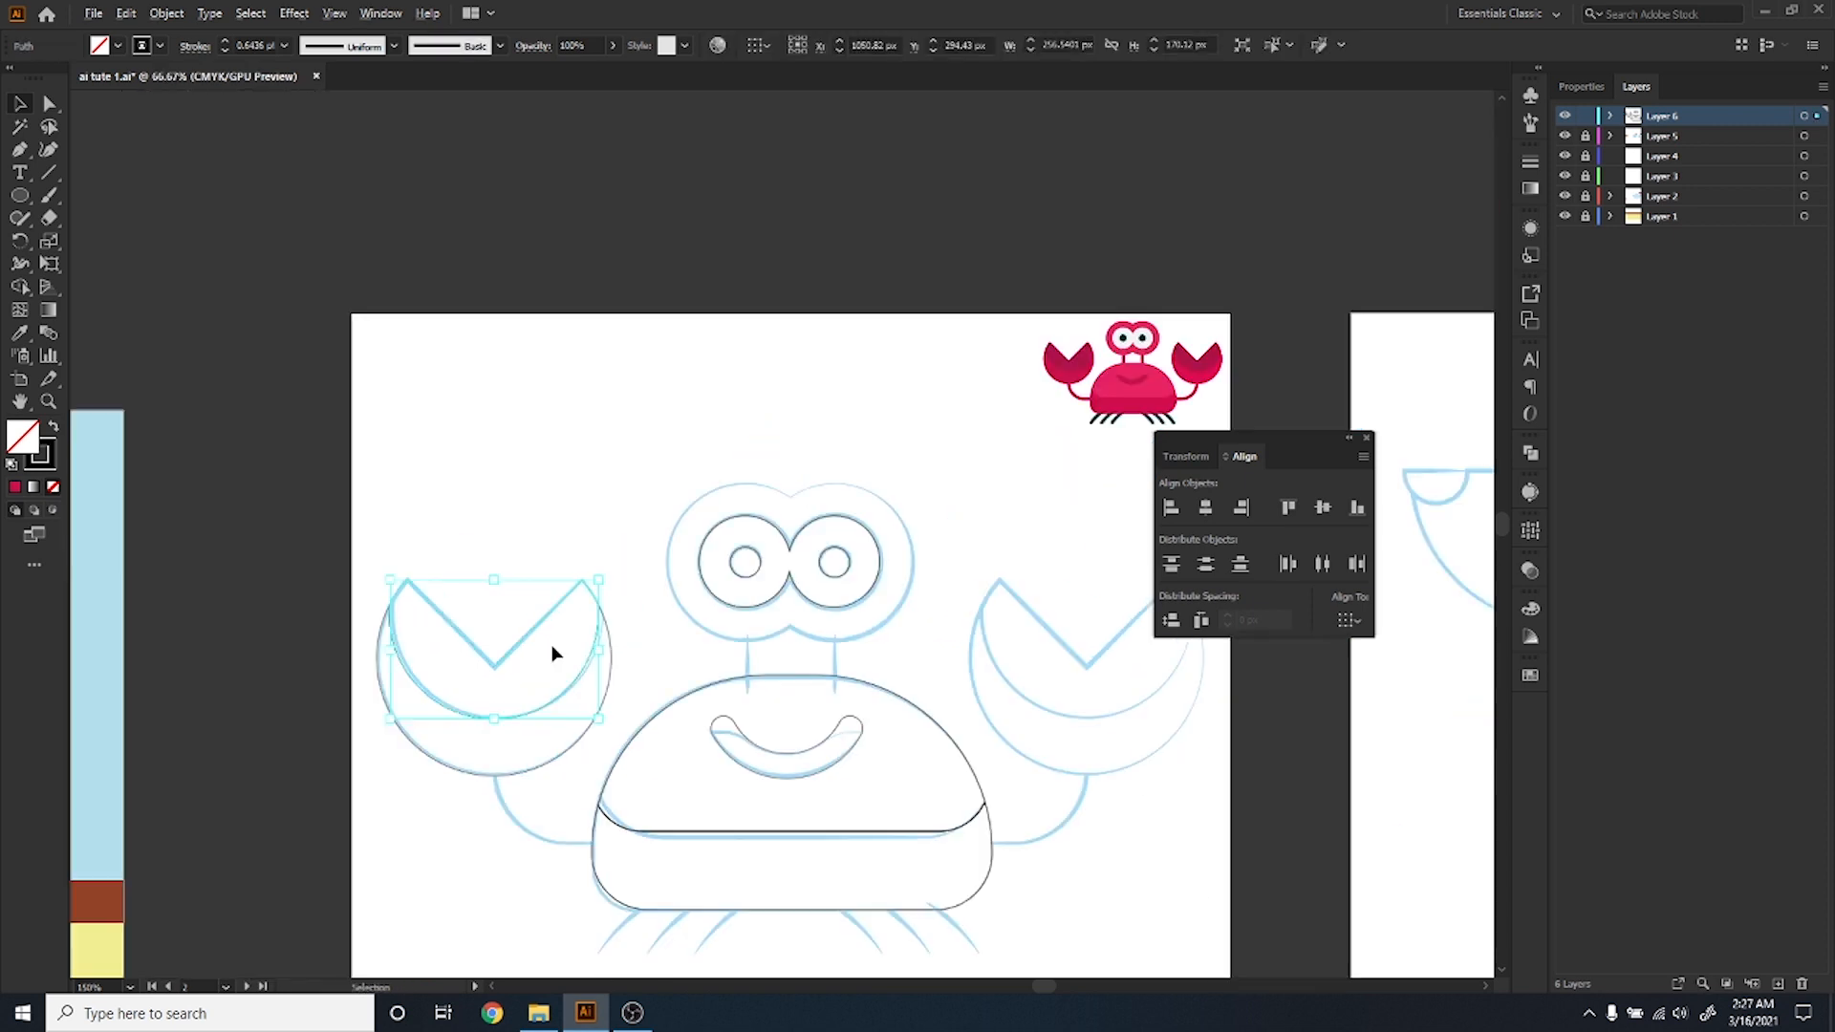
{"action": "left_click", "coordinate": [582, 580]}
Duplicate both pieces of the left claw onto the sketched right claw.
{"action": "scroll", "coordinate": [577, 660], "scroll_direction": "up", "scroll_amount": 2}
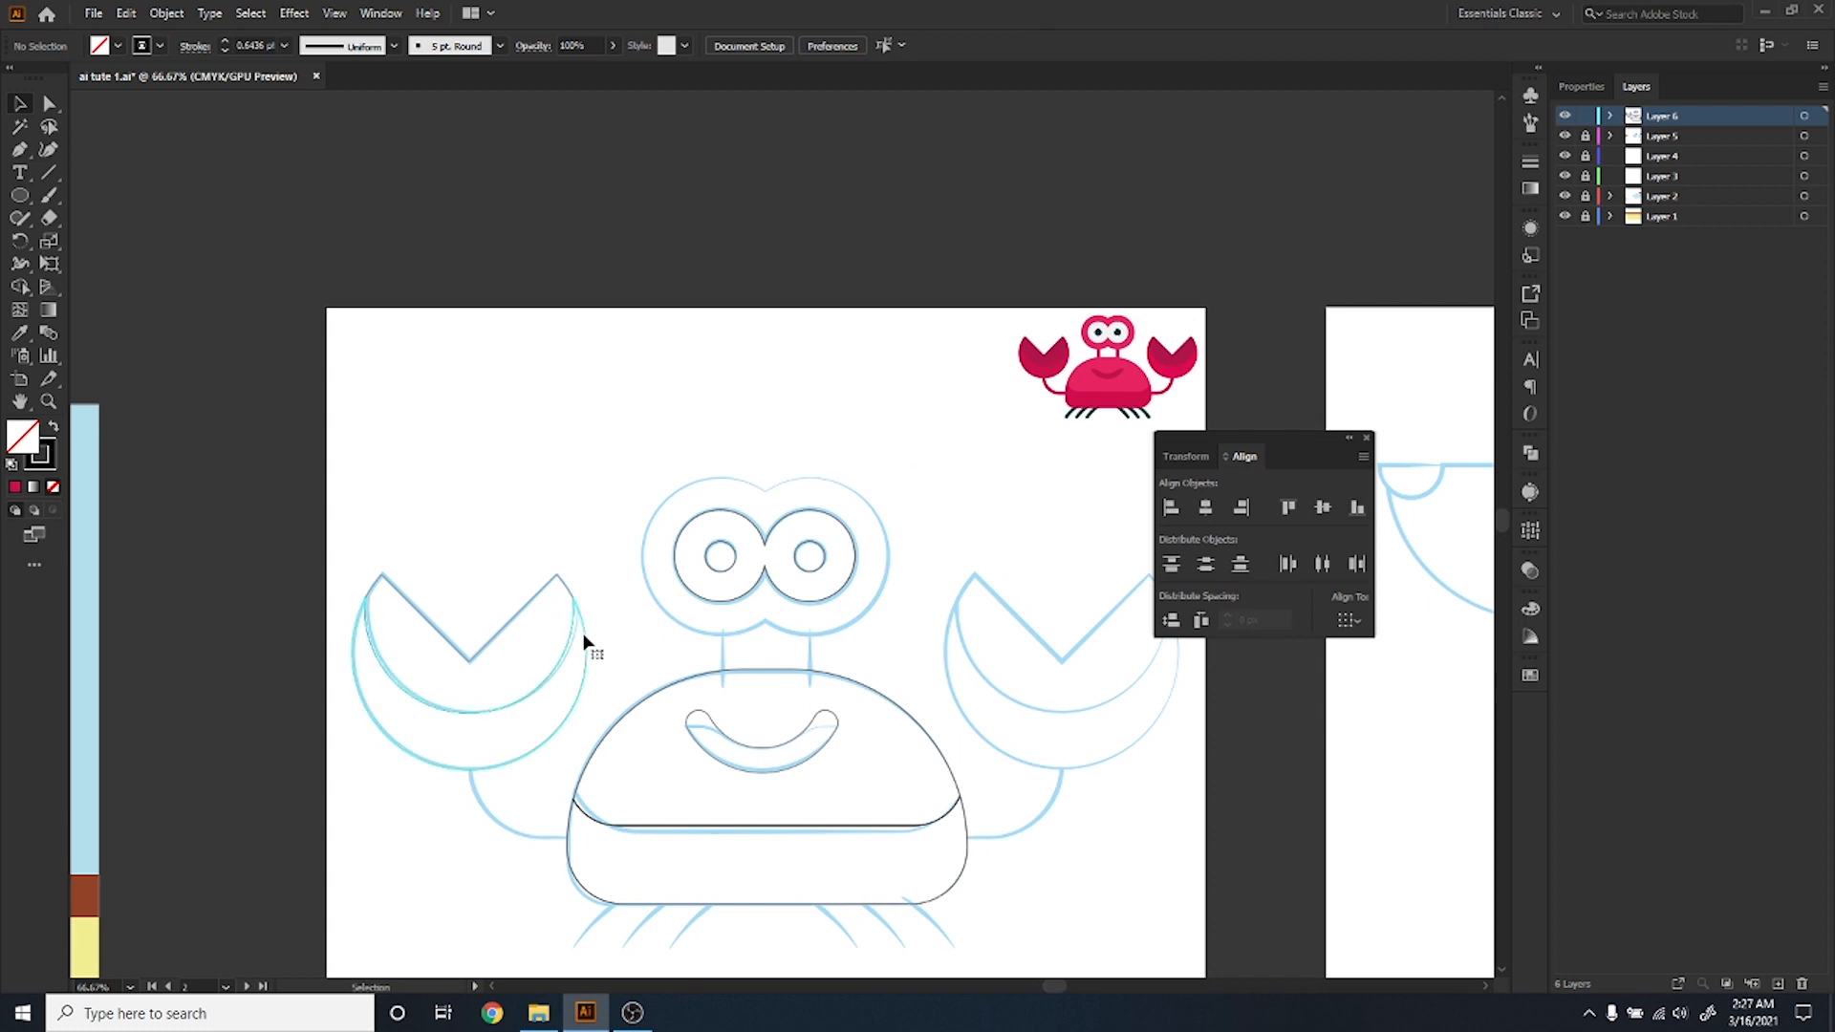
{"action": "left_click_drag", "start_coordinate": [615, 627], "coordinate": [538, 570]}
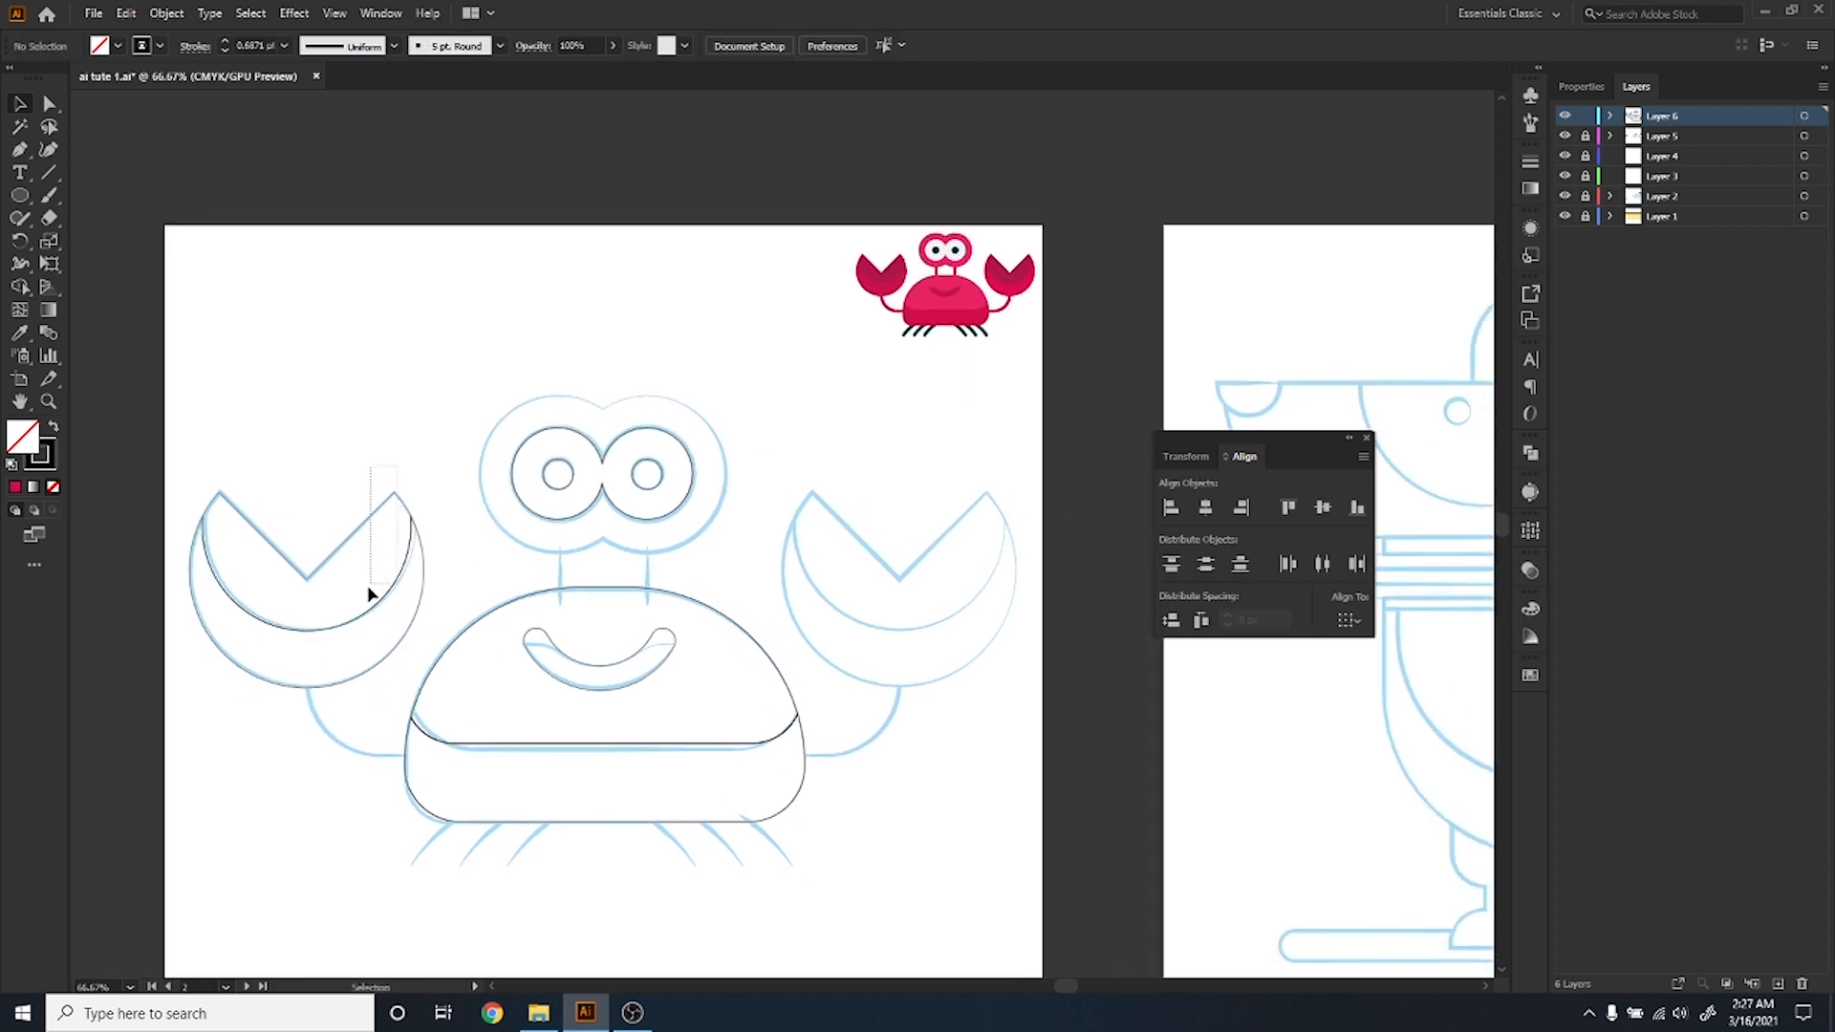
{"action": "left_click", "coordinate": [308, 652]}
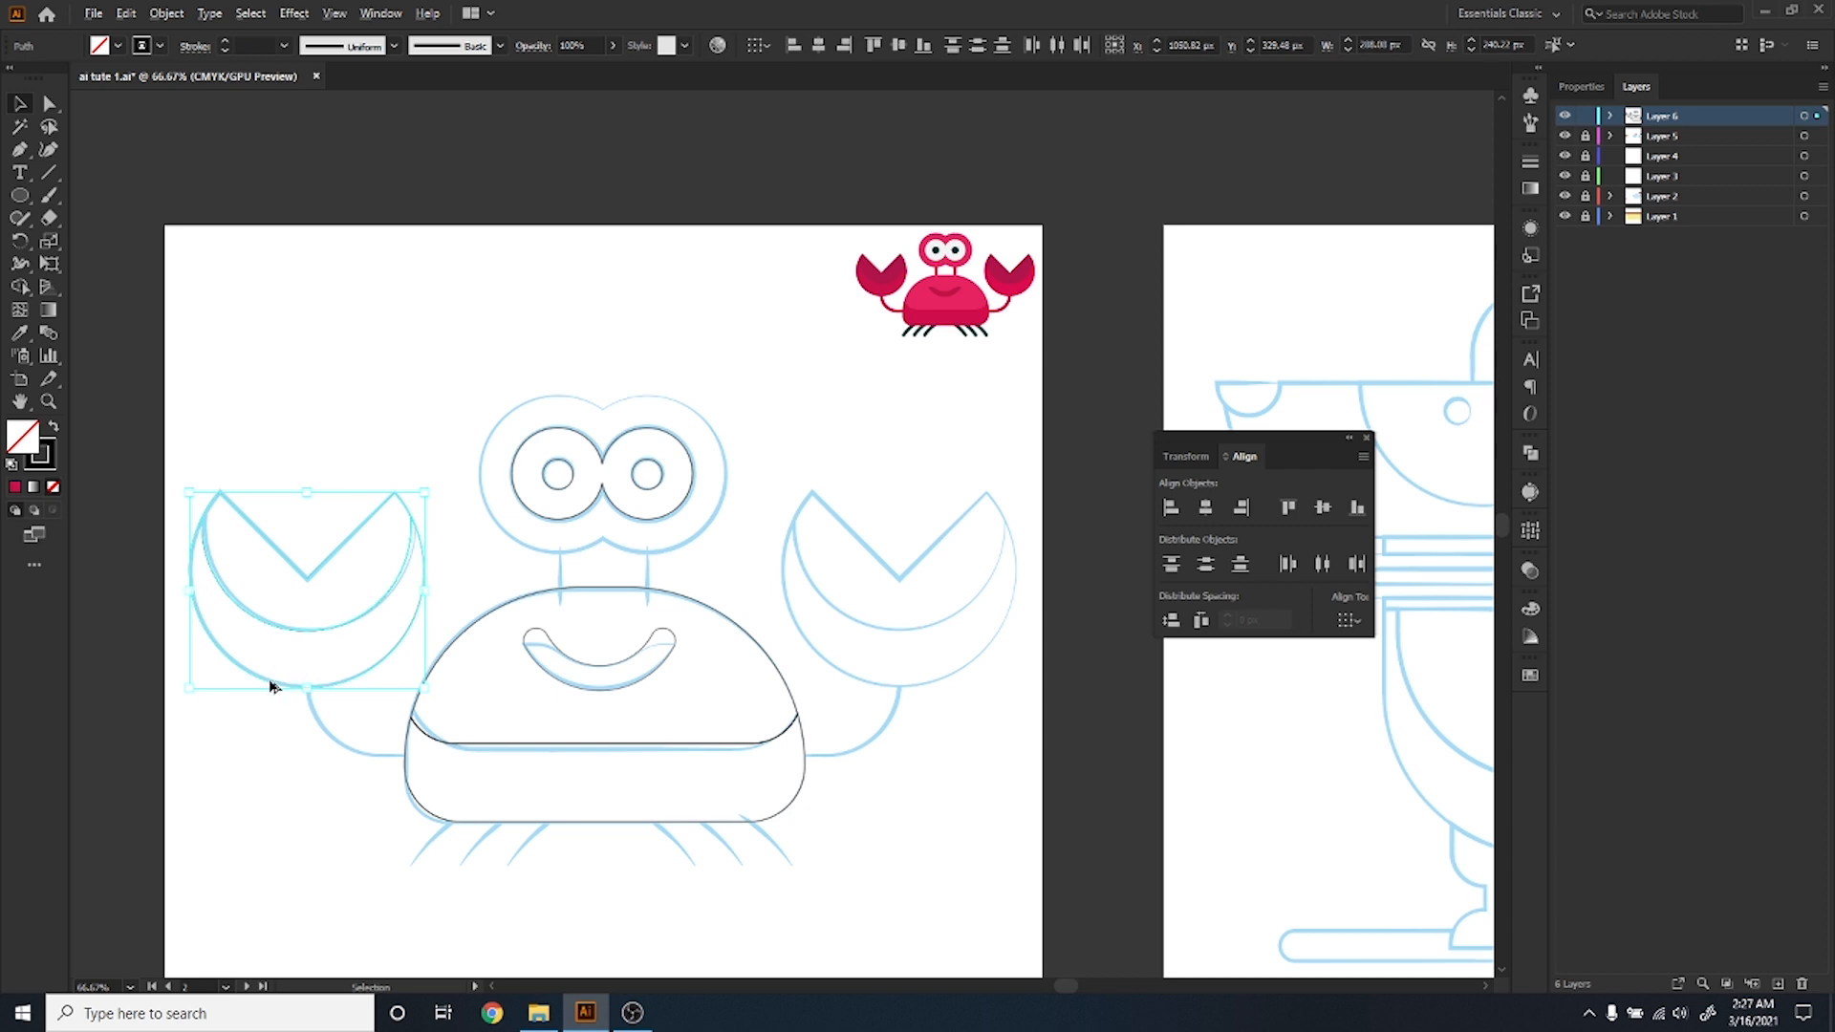
{"action": "left_click_drag", "start_coordinate": [272, 687], "coordinate": [861, 697]}
{"action": "left_click", "coordinate": [903, 730]}
{"action": "left_click_drag", "start_coordinate": [894, 768], "coordinate": [794, 781]}
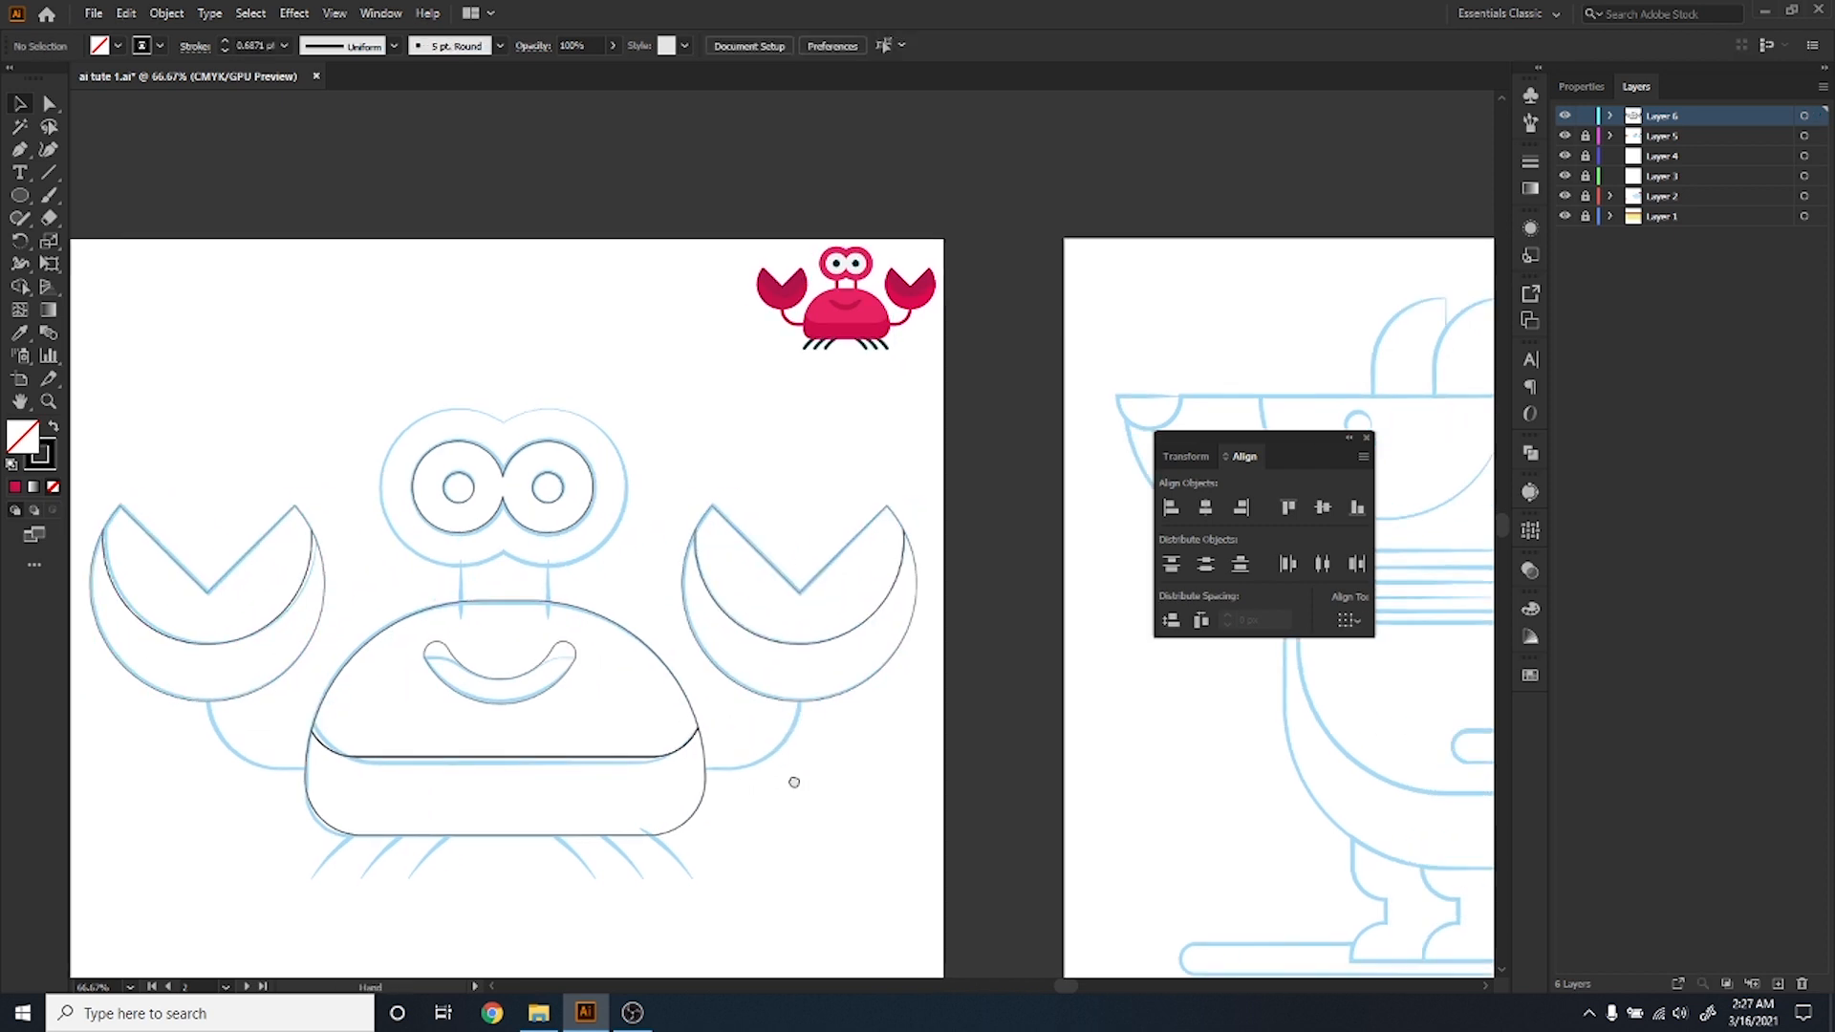
Try to scale a copy of the joined inner eye outline up to the sketched outer eye contour, and undo the scaling.
{"action": "scroll", "coordinate": [486, 382], "scroll_direction": "up", "scroll_amount": 3, "text": "alt"}
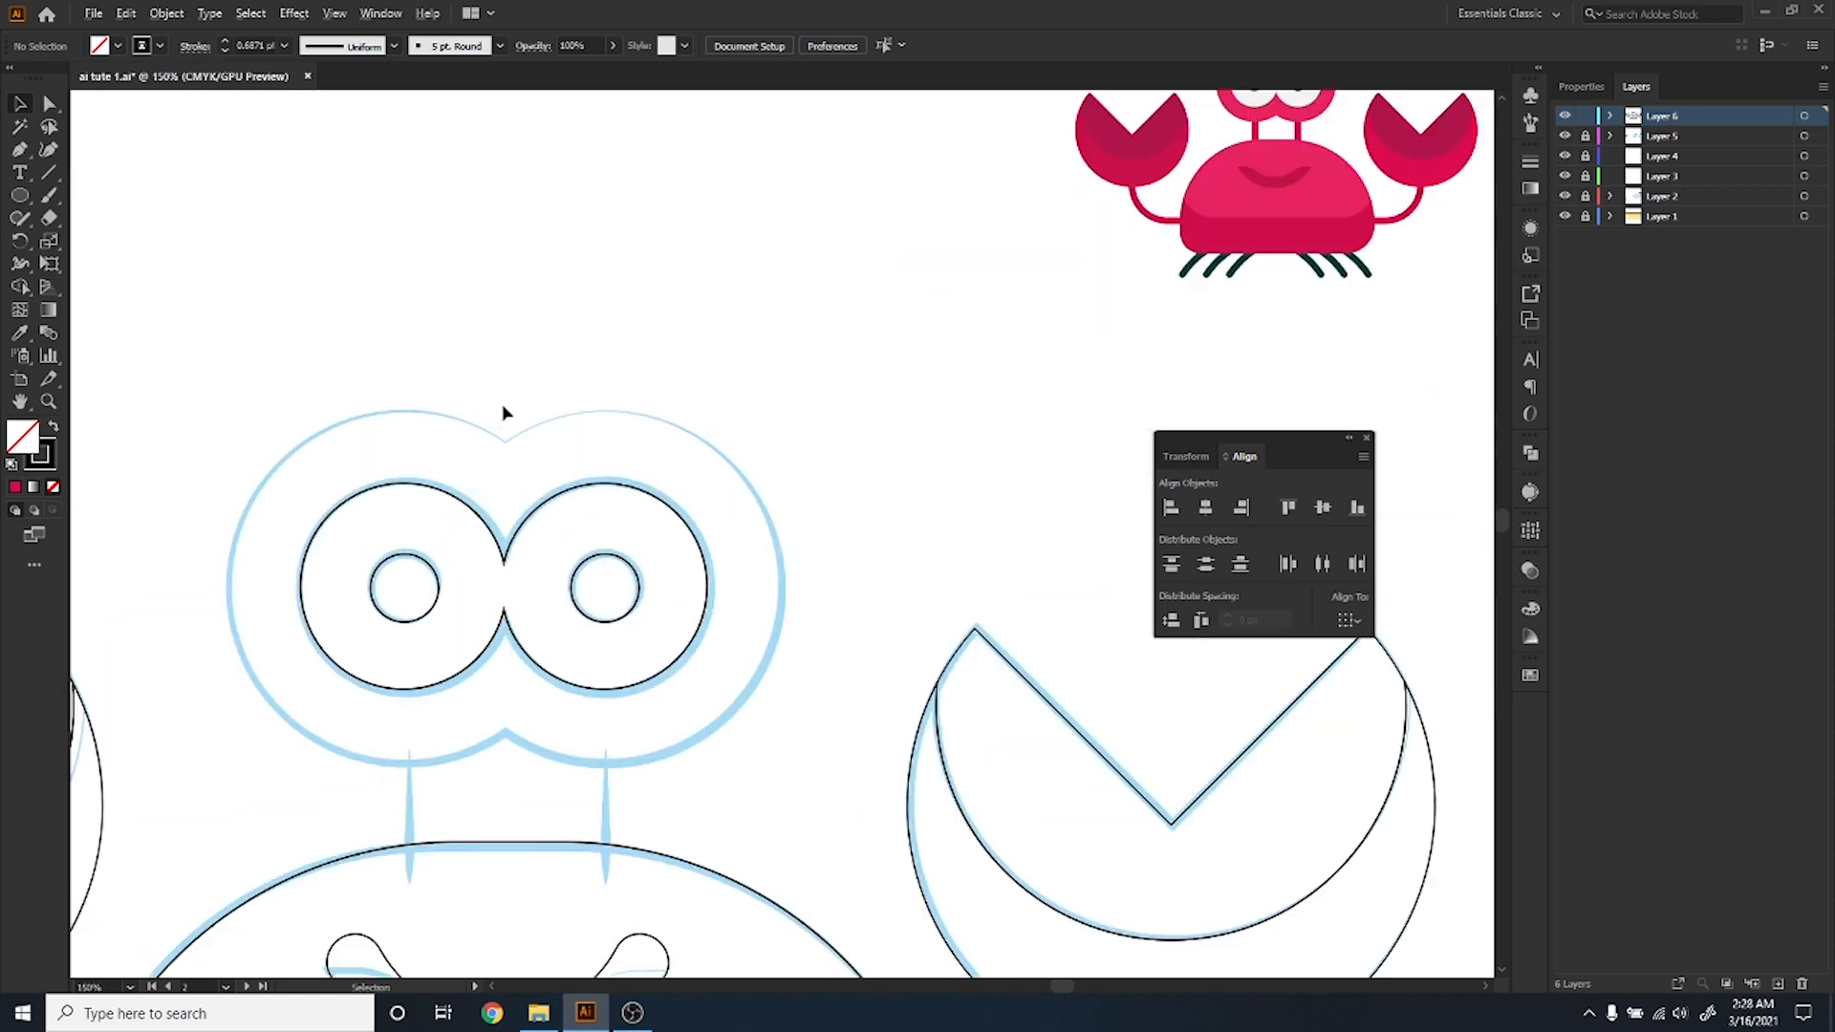
{"action": "left_click", "coordinate": [463, 539]}
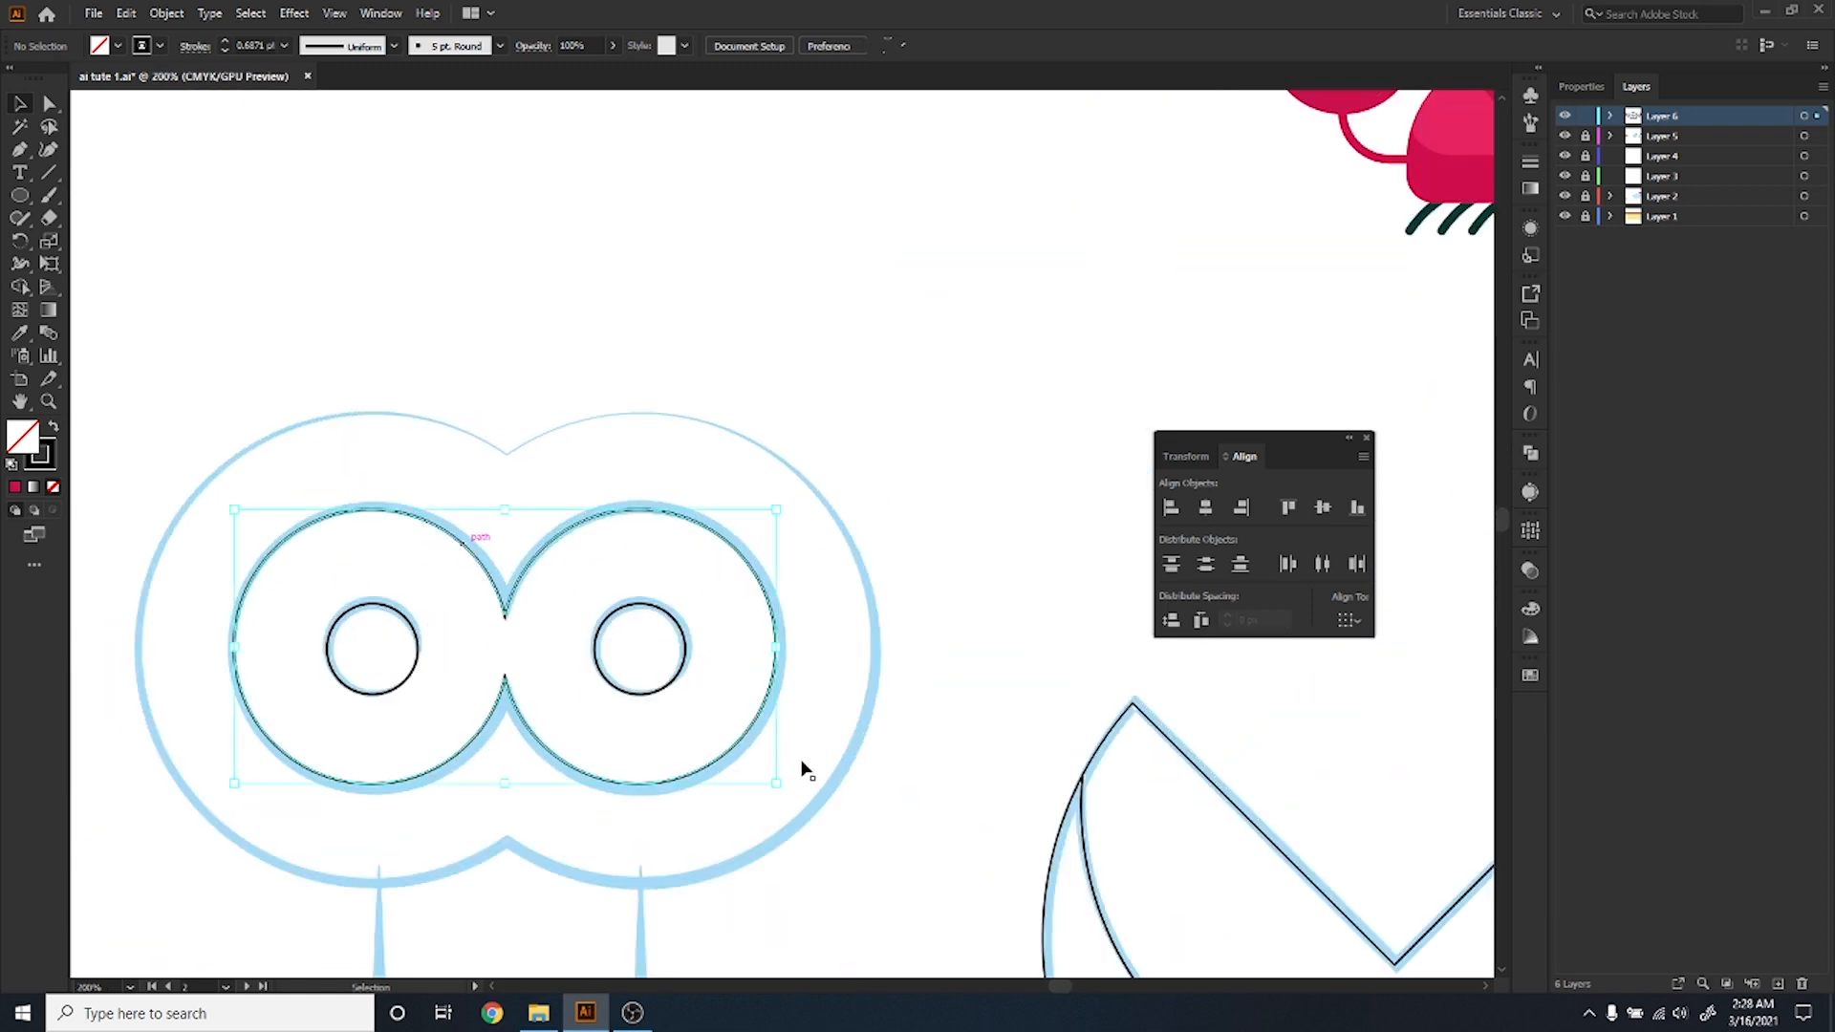
{"action": "key", "text": "a"}
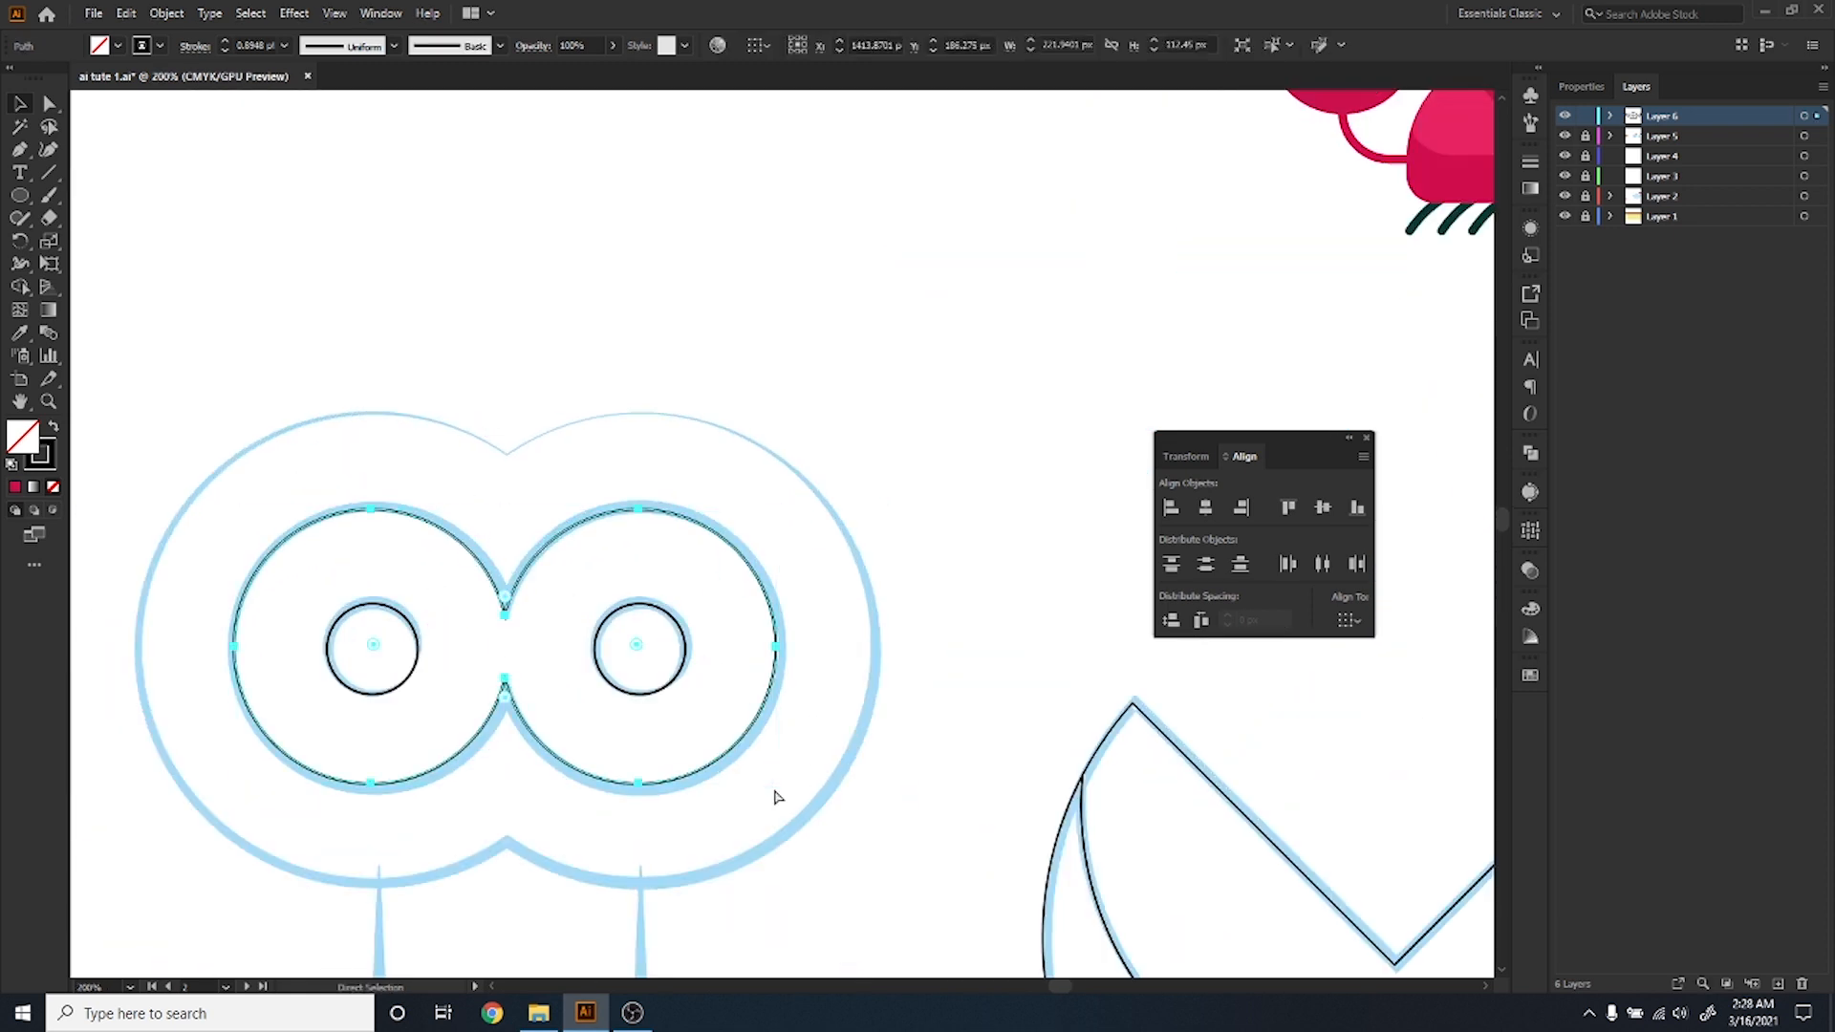
{"action": "key", "text": "v"}
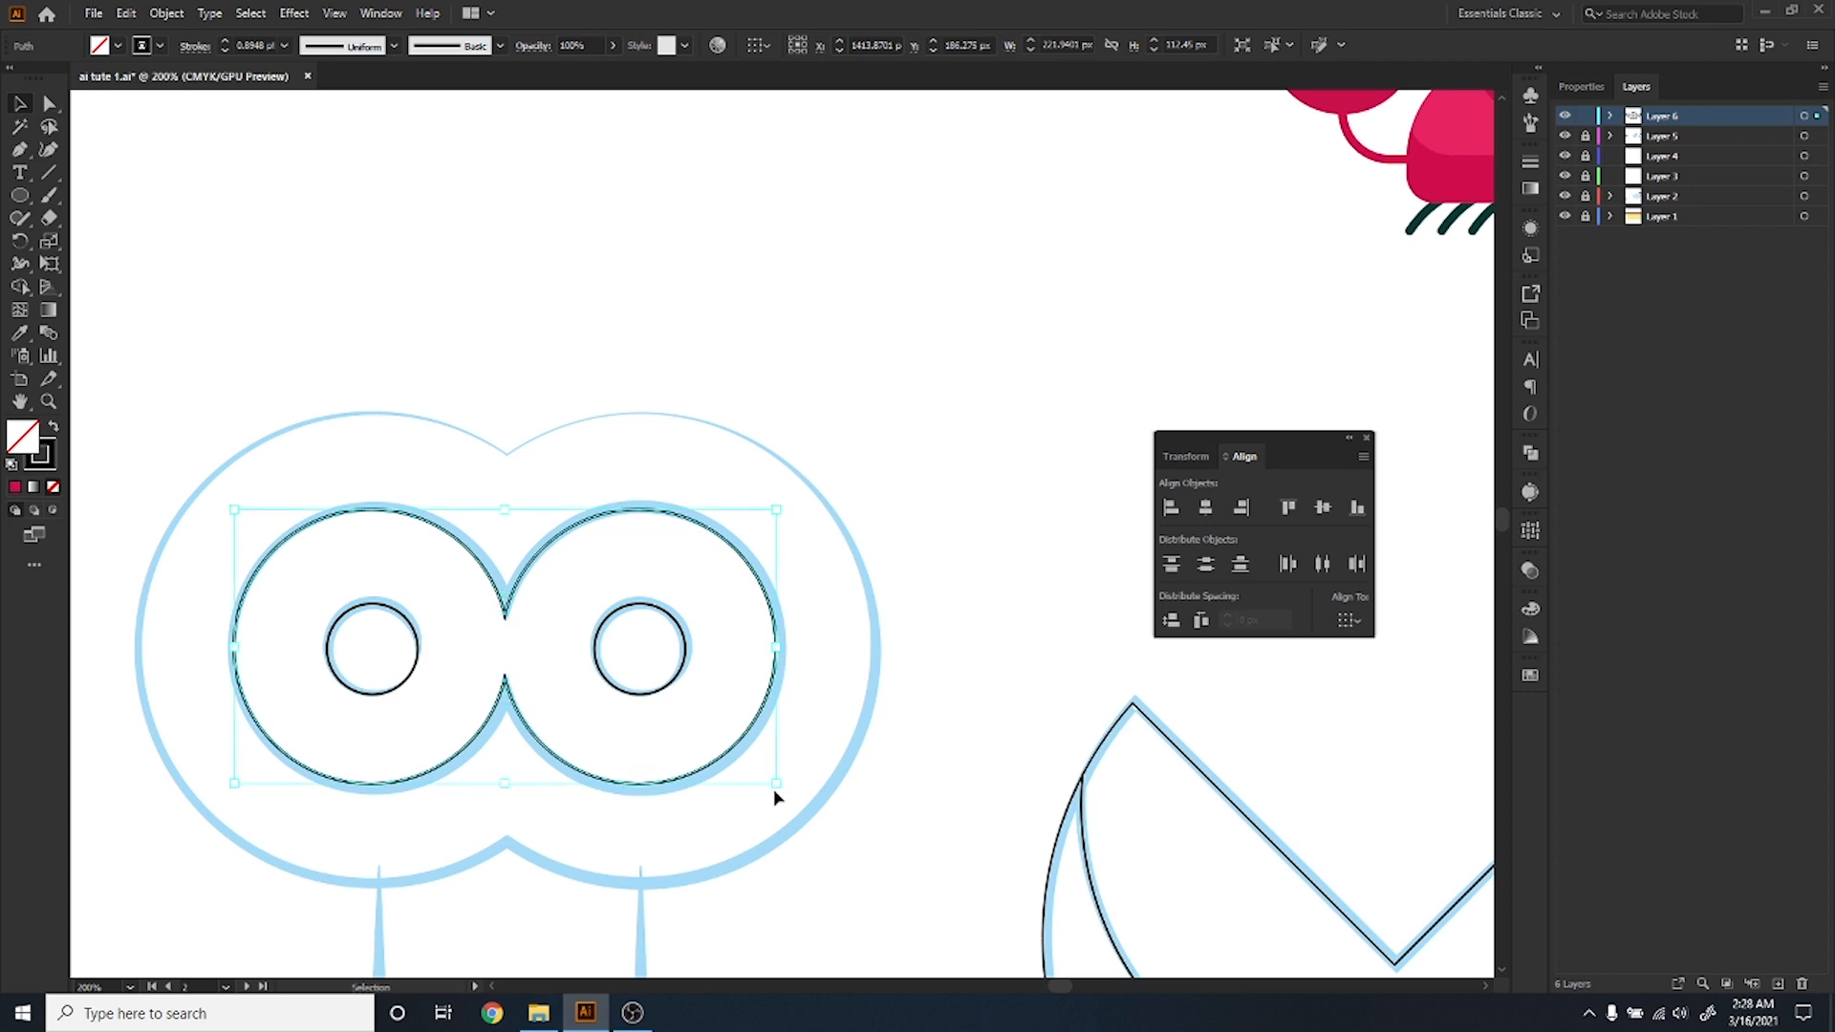
{"action": "left_click_drag", "start_coordinate": [776, 783], "coordinate": [884, 866]}
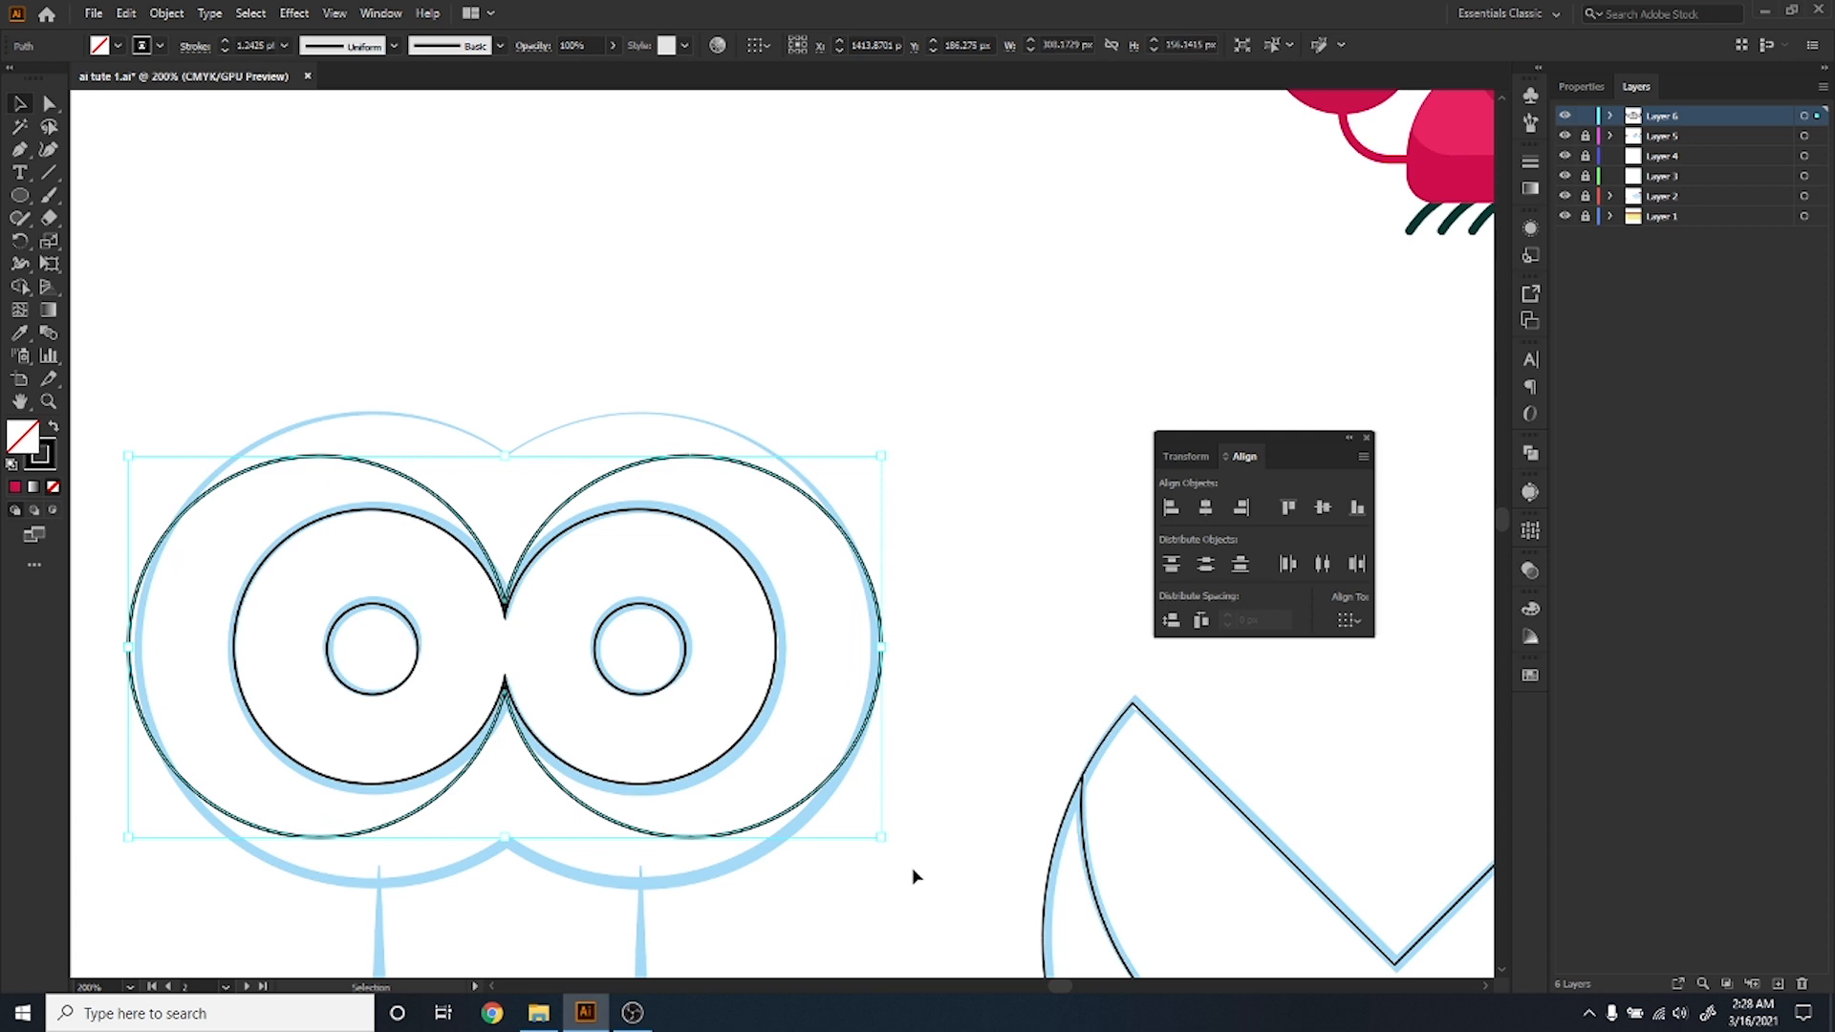
{"action": "key", "text": "ctrl+z"}
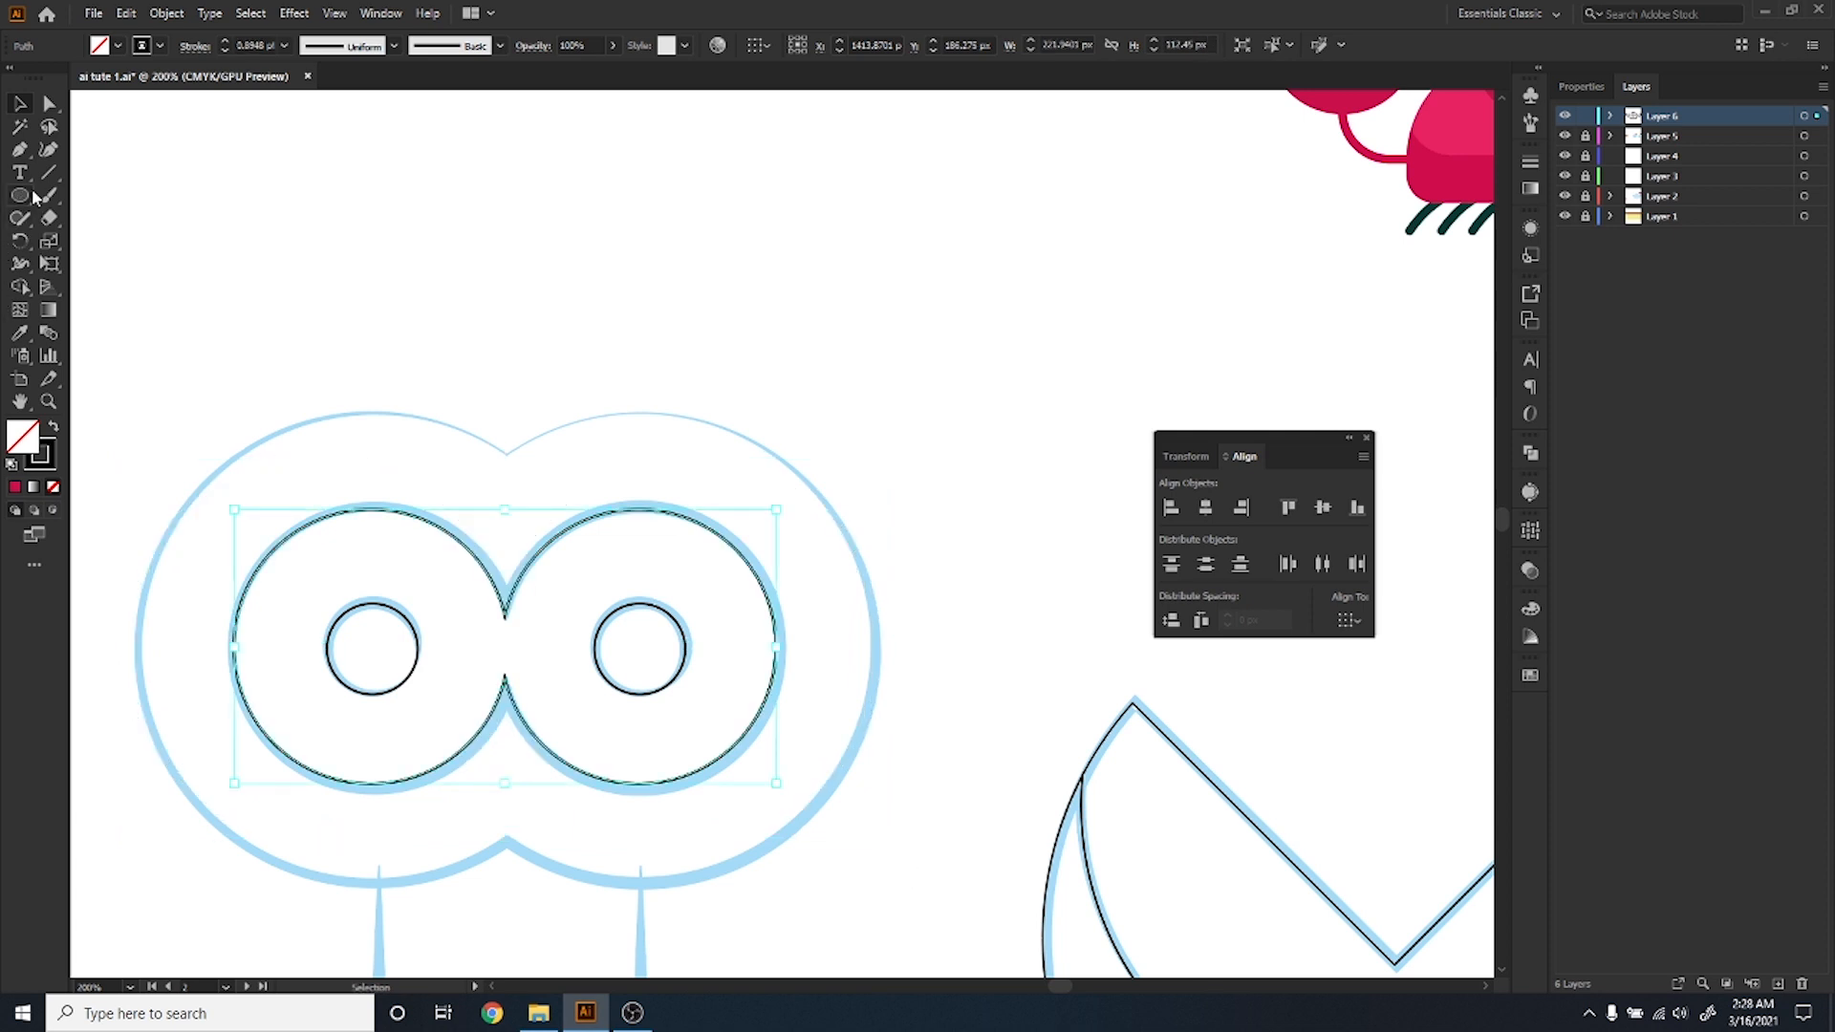
Draw a circle about 192 px wide with the Ellipse tool, centred on the left pupil and matching the outer eye contour.
{"action": "left_click", "coordinate": [90, 312]}
{"action": "left_click", "coordinate": [29, 202]}
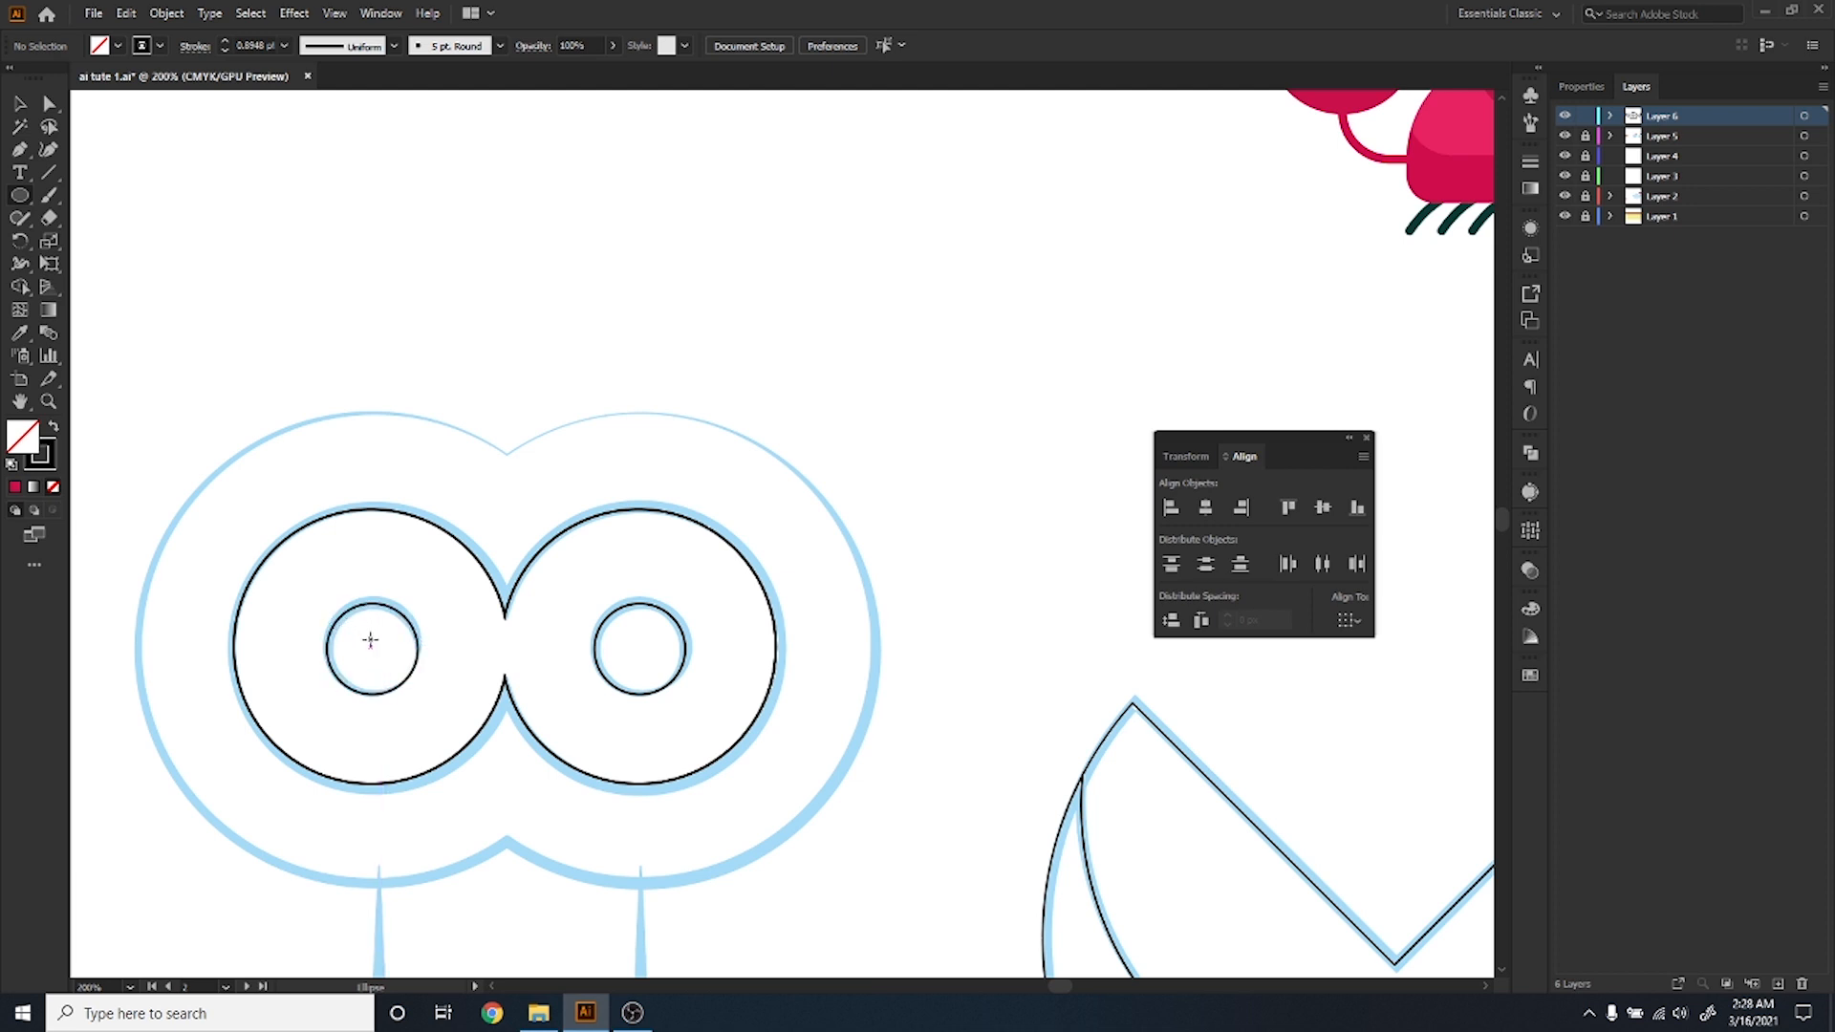
{"action": "left_click", "coordinate": [334, 12]}
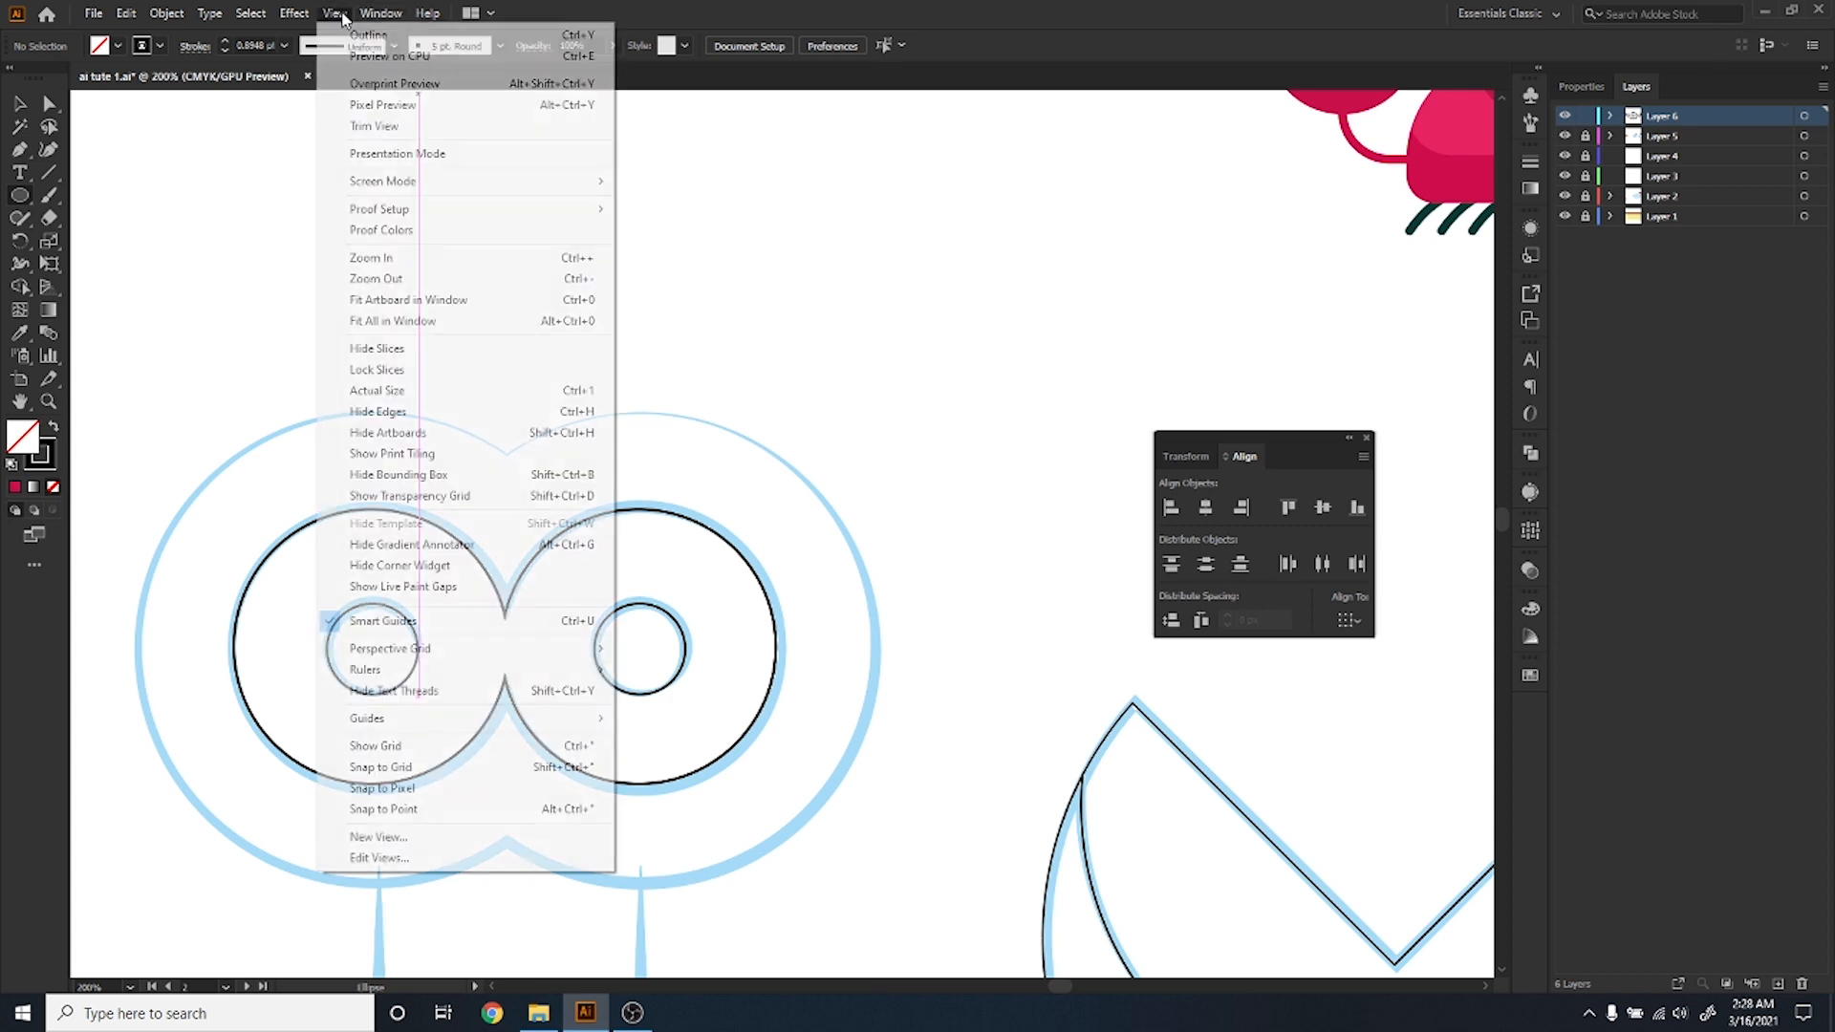
{"action": "left_click", "coordinate": [379, 623]}
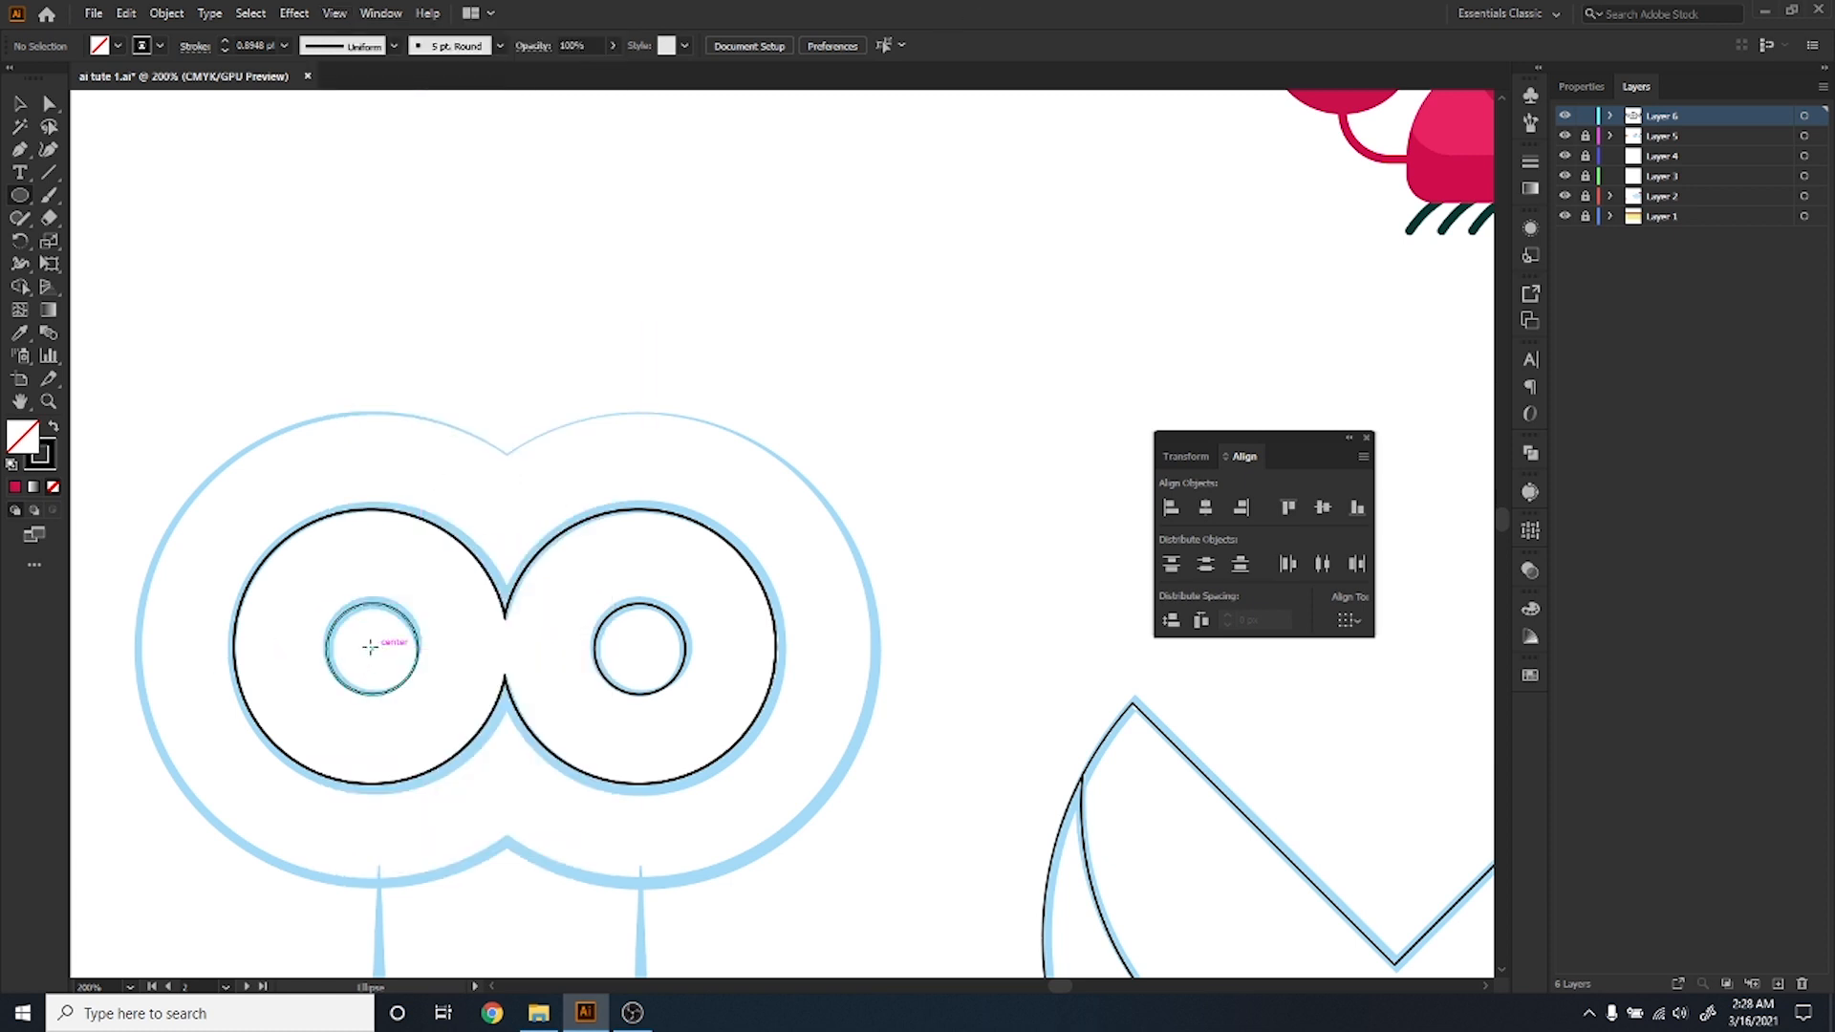
{"action": "left_click_drag", "start_coordinate": [370, 648], "coordinate": [361, 887]}
Duplicate the large outer circle around the right eye and align its horizontal centre with the right pupil.
{"action": "key", "text": "v"}
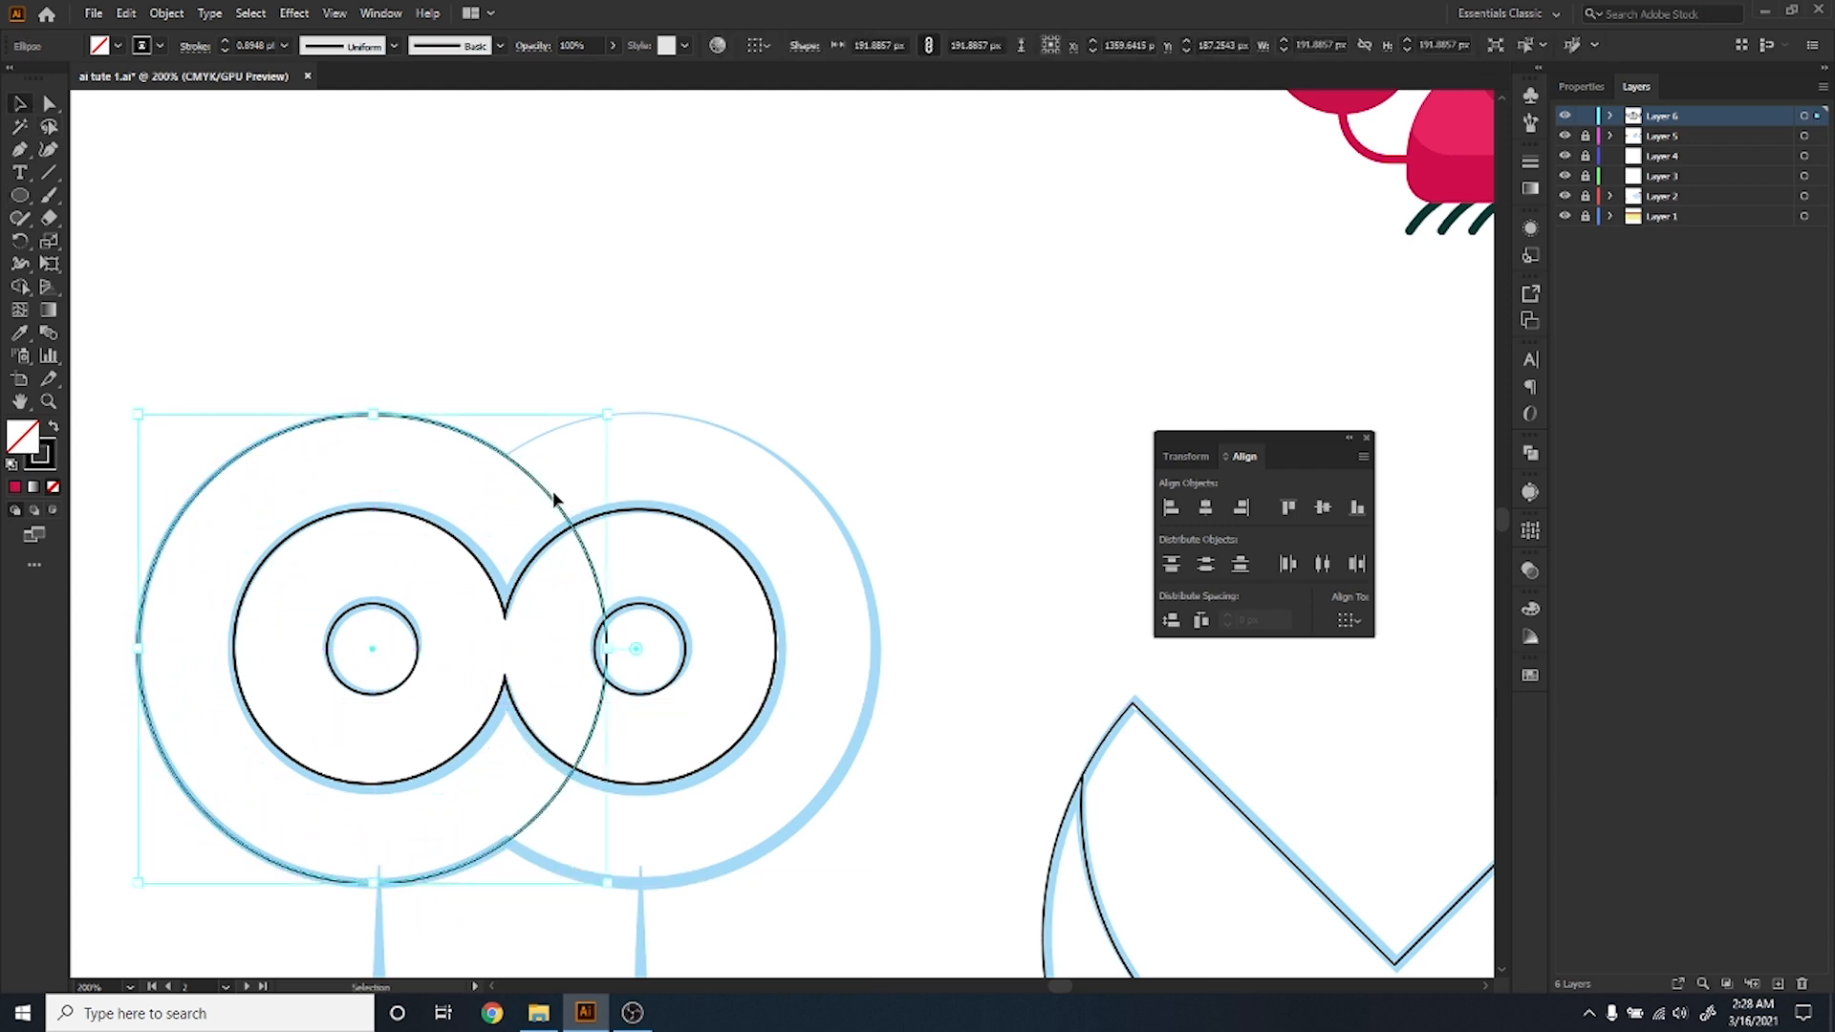
{"action": "left_click_drag", "start_coordinate": [550, 492], "coordinate": [819, 582]}
{"action": "left_click", "coordinate": [687, 638], "text": "shift"}
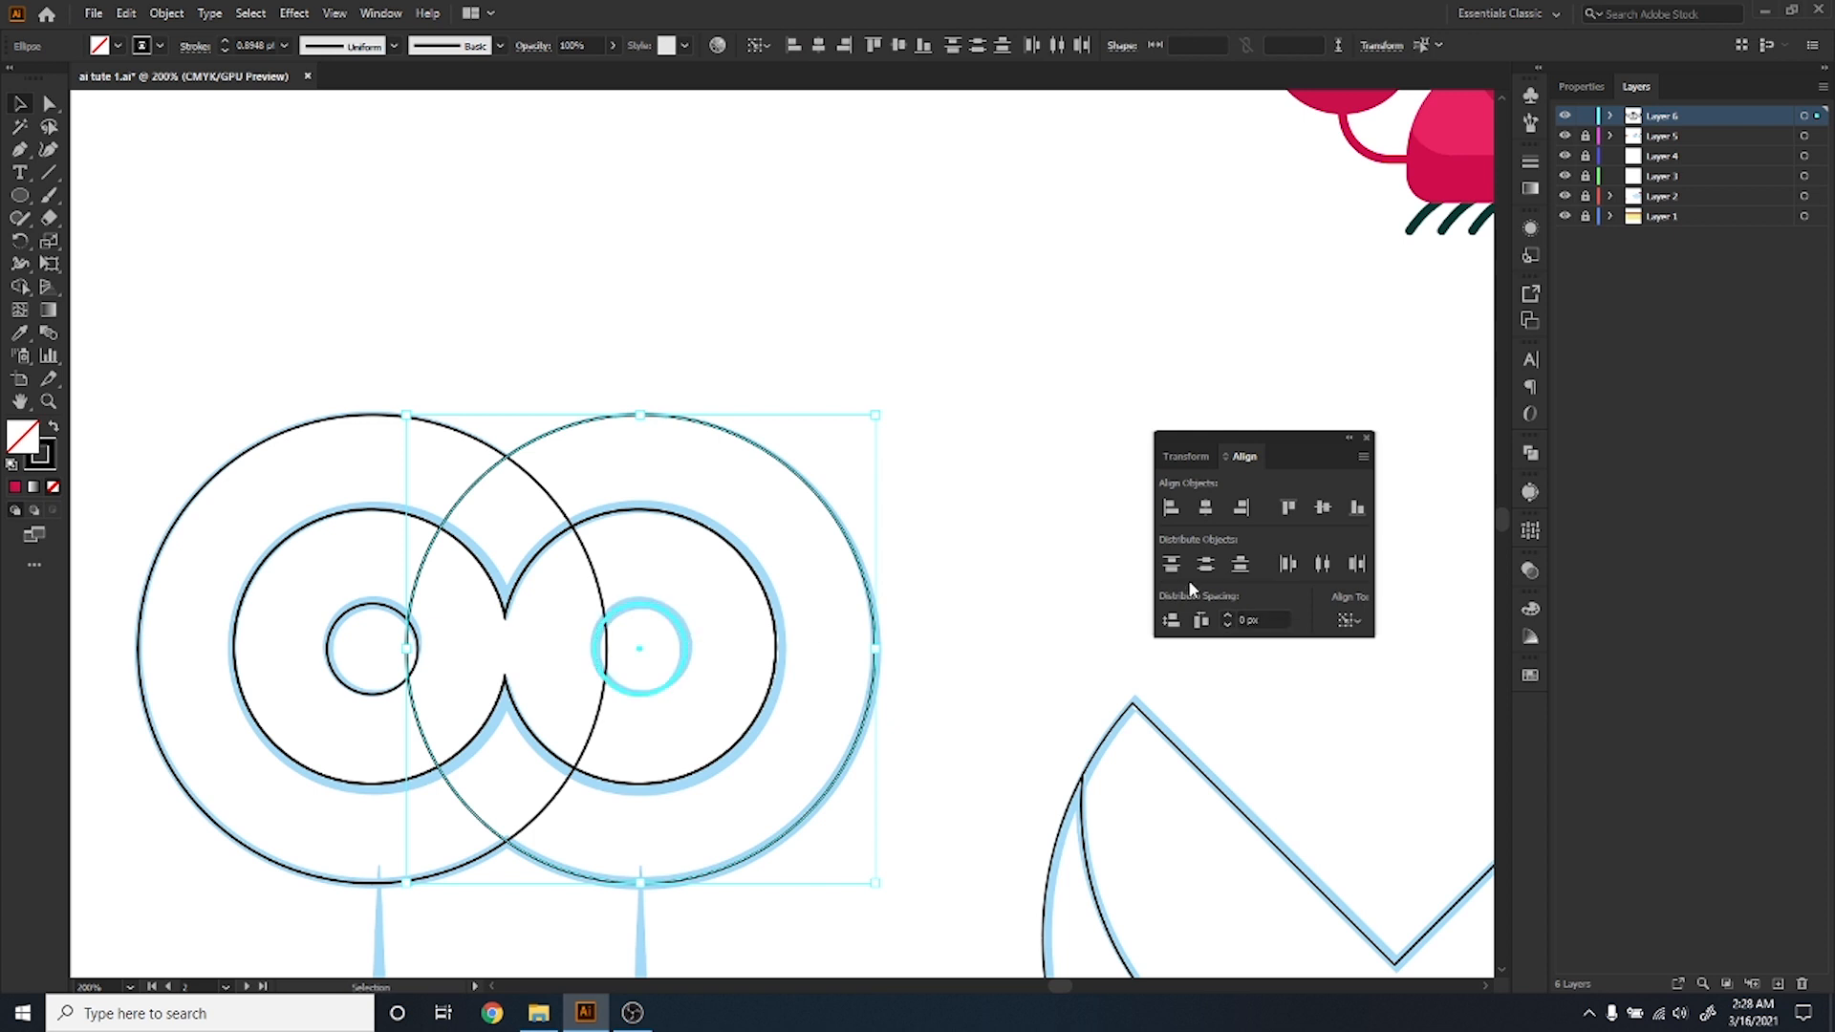
{"action": "left_click", "coordinate": [1206, 508]}
{"action": "left_click", "coordinate": [1006, 570]}
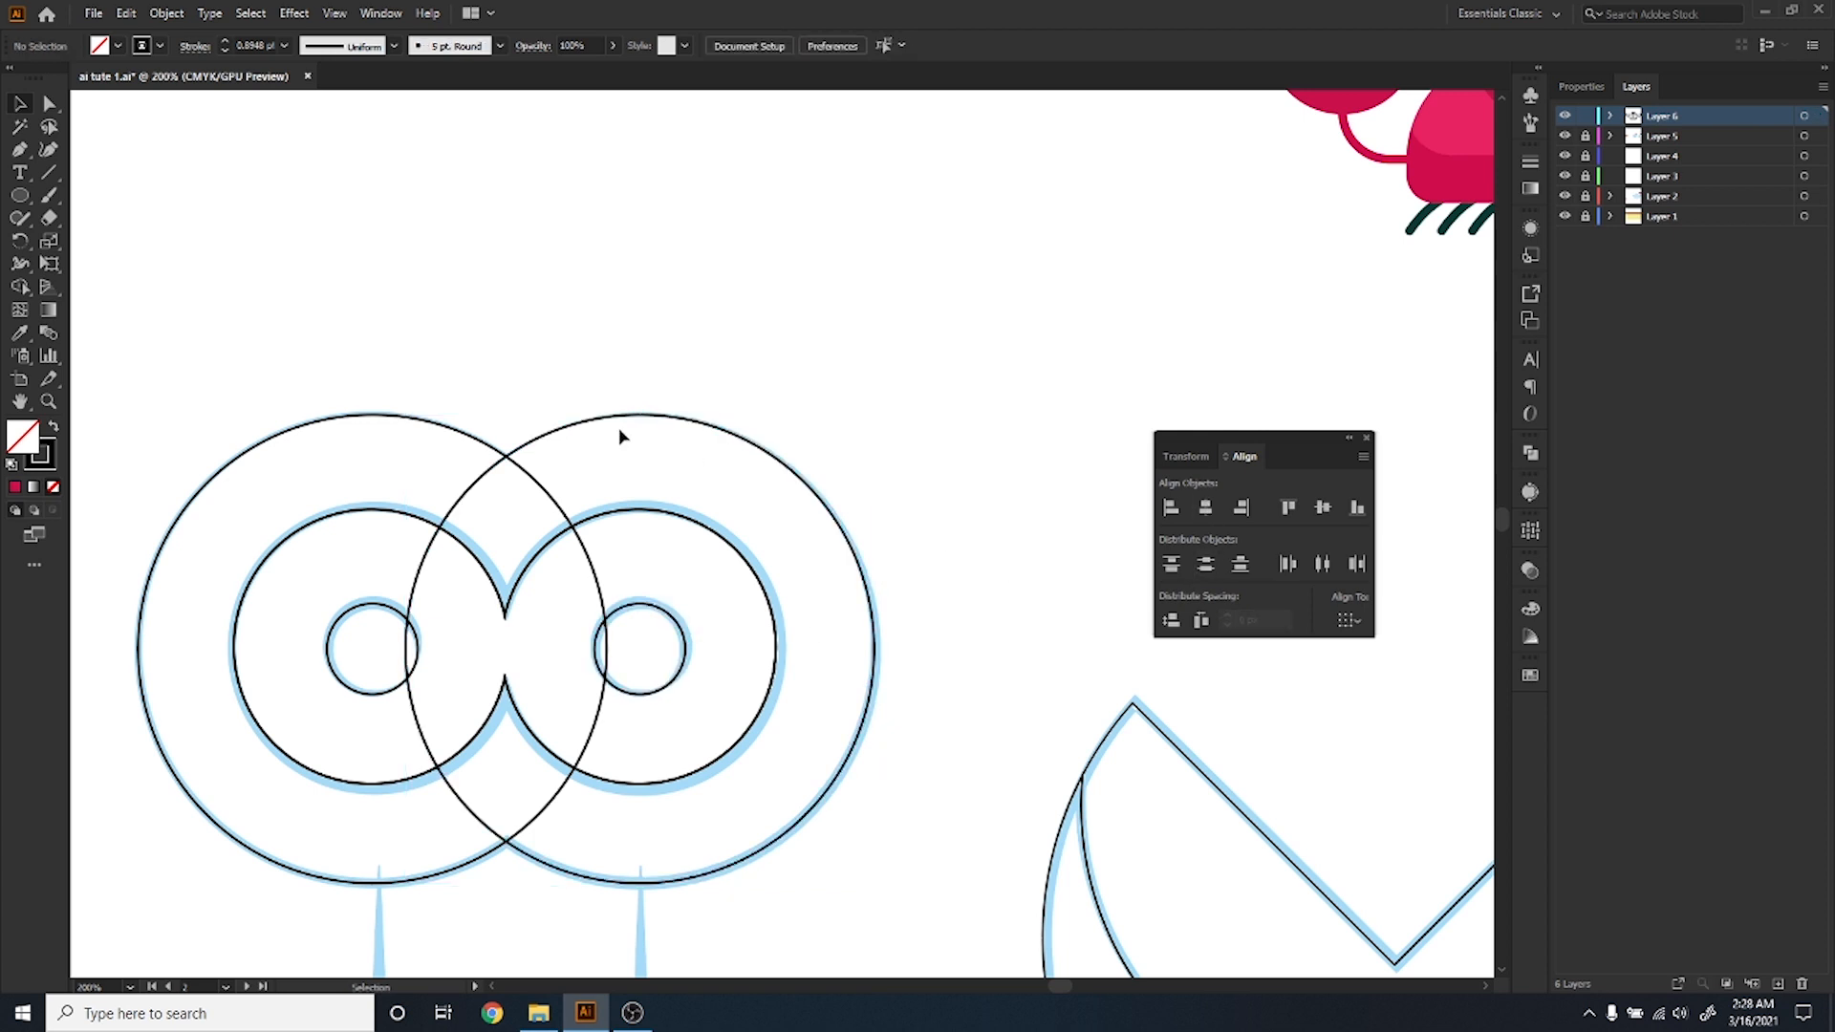
Merge the two overlapping outer eye circles into one outline with Shape Builder and deselect it.
{"action": "left_click_drag", "start_coordinate": [465, 463], "coordinate": [432, 468]}
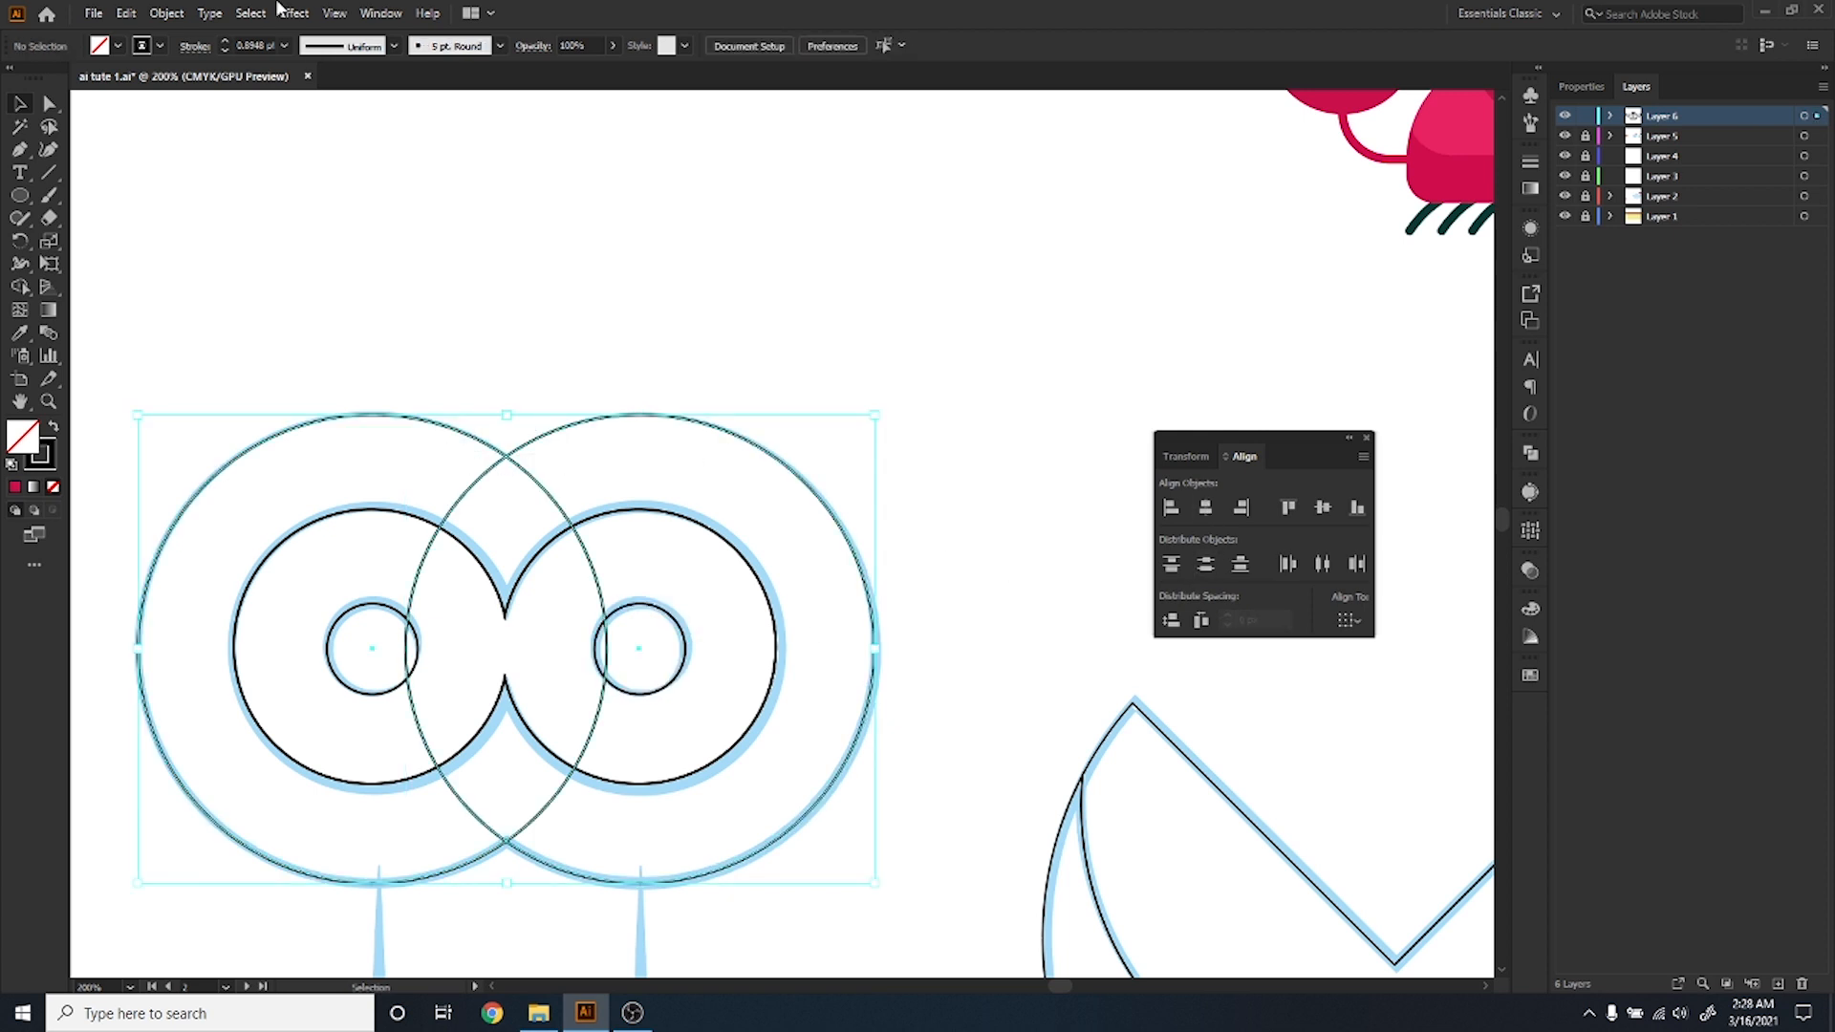
{"action": "left_click", "coordinate": [333, 12]}
{"action": "mouse_move", "coordinate": [380, 12]}
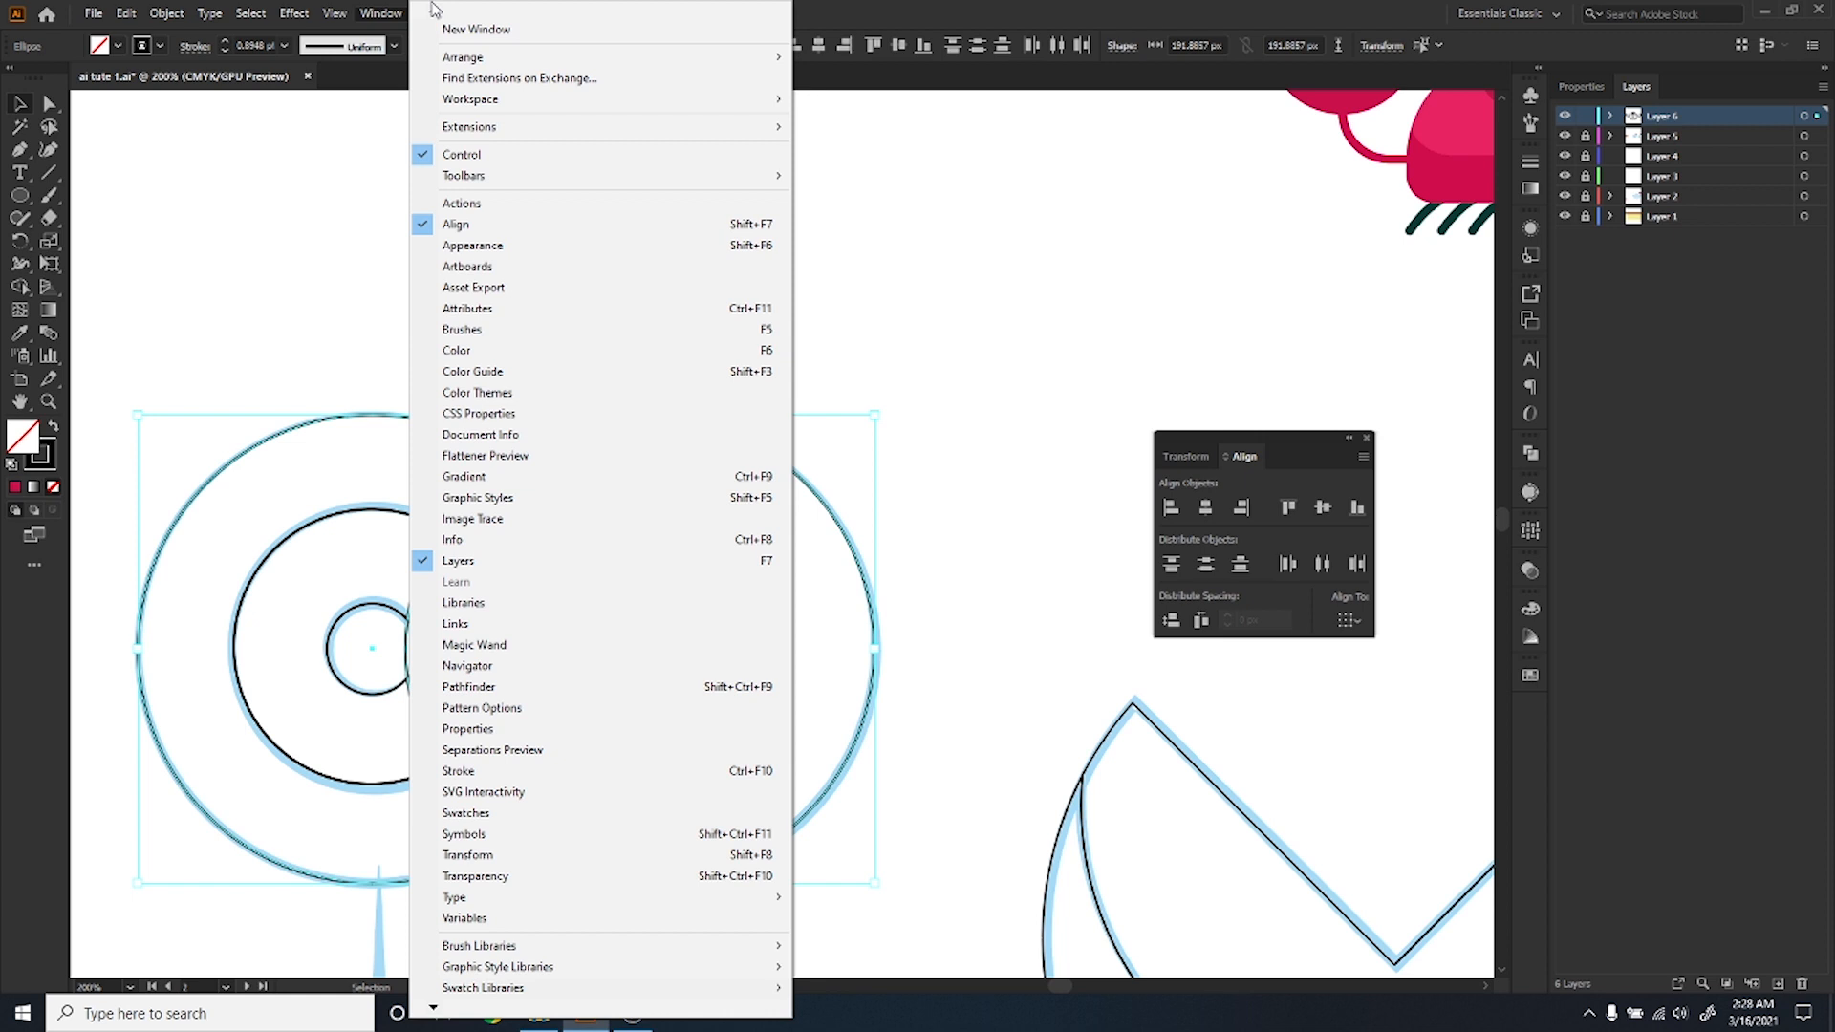
{"action": "left_click", "coordinate": [892, 4]}
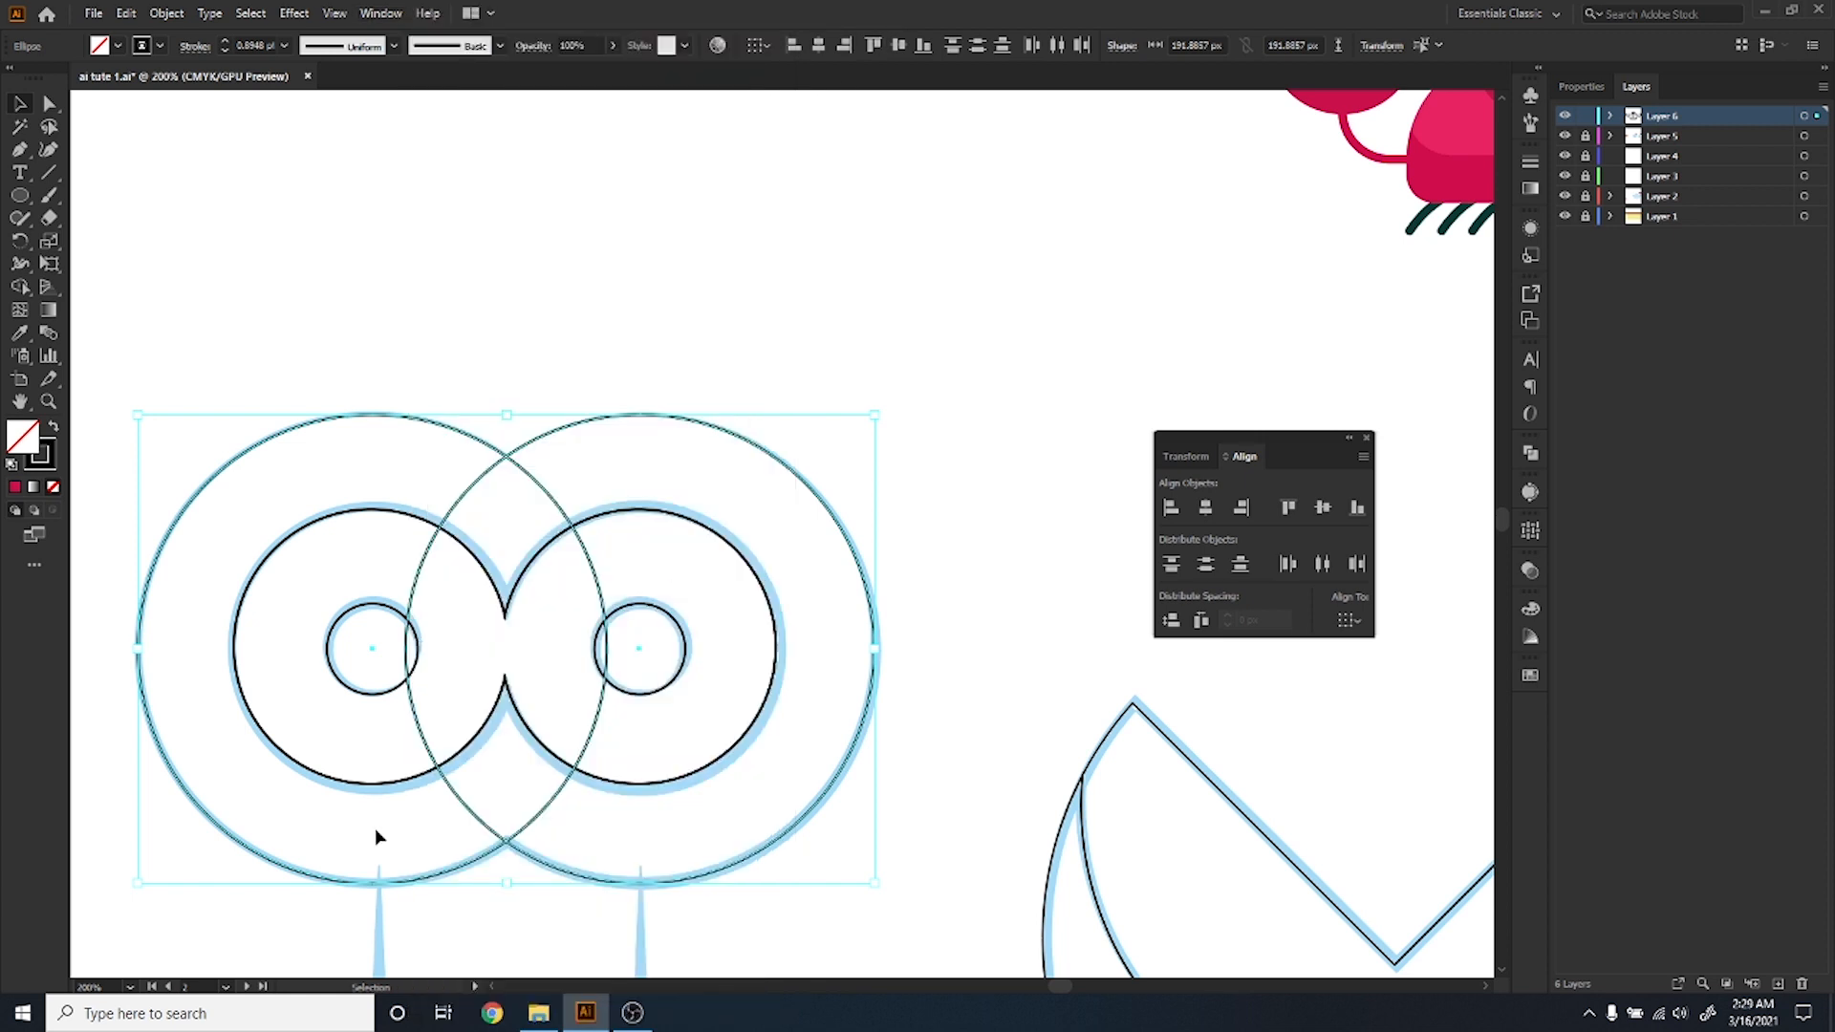
{"action": "left_click", "coordinate": [20, 287]}
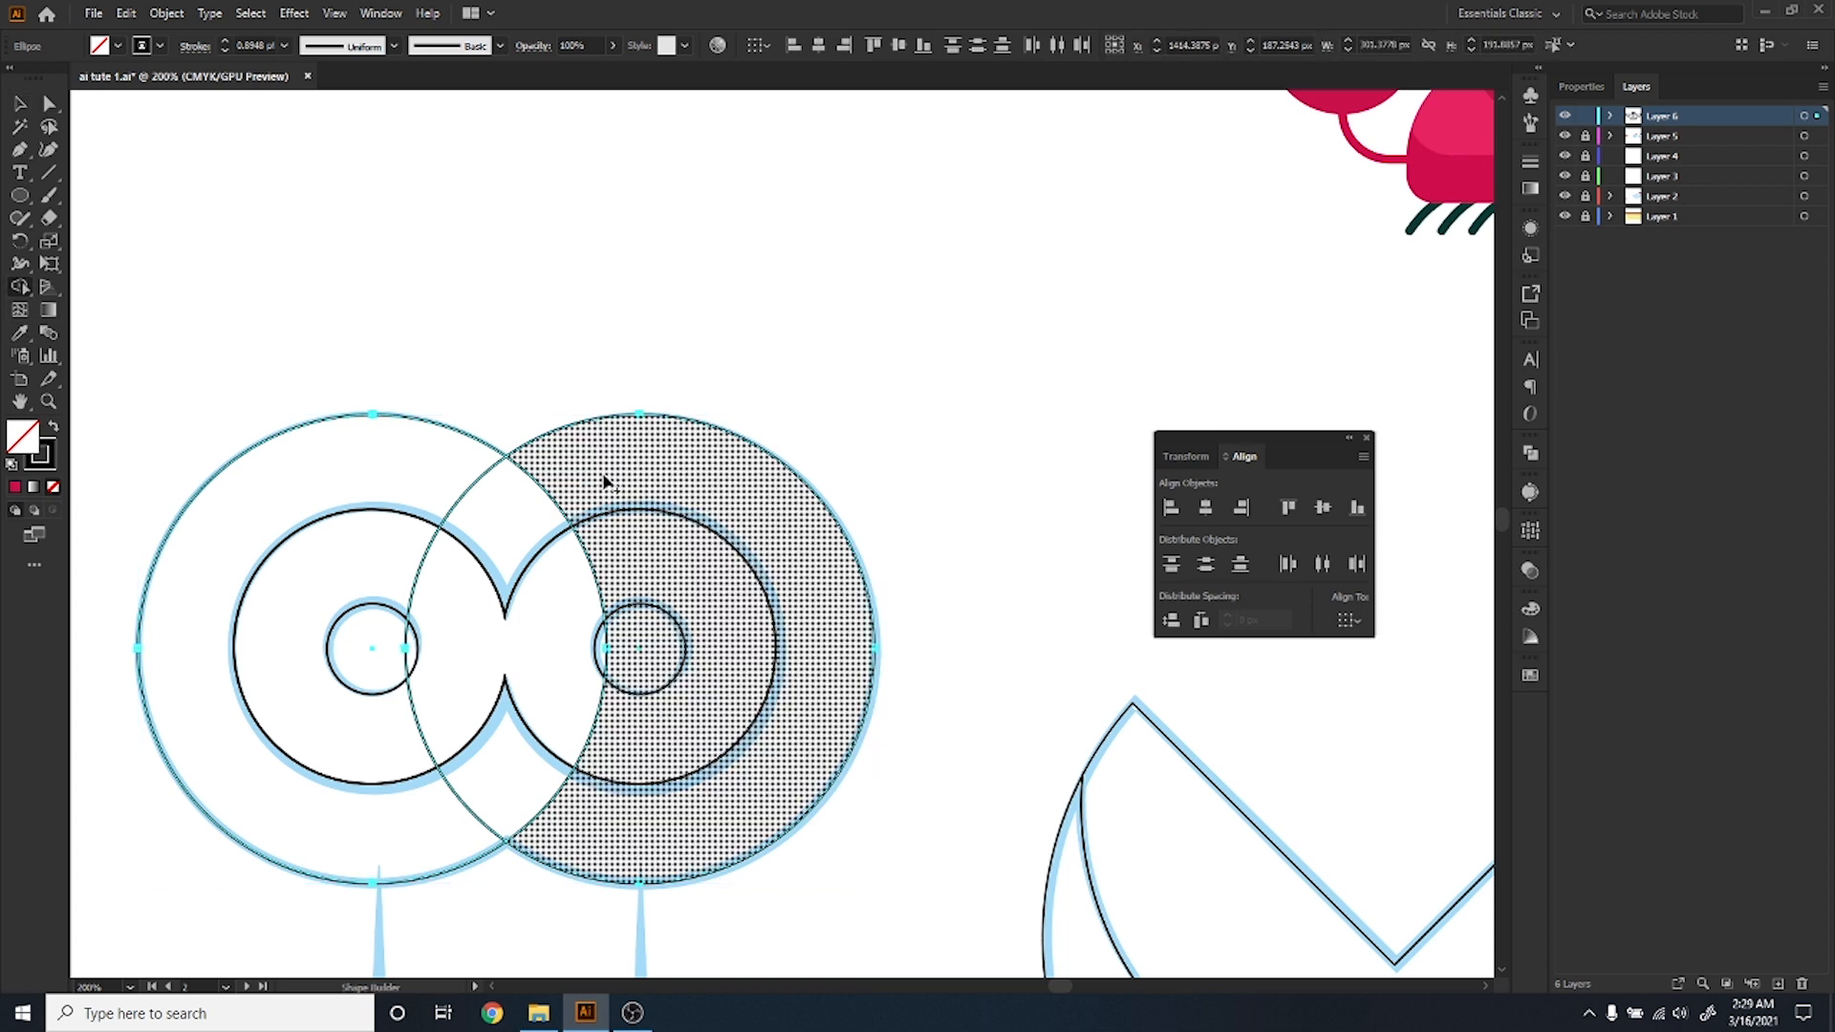
{"action": "left_click_drag", "start_coordinate": [603, 478], "coordinate": [384, 497]}
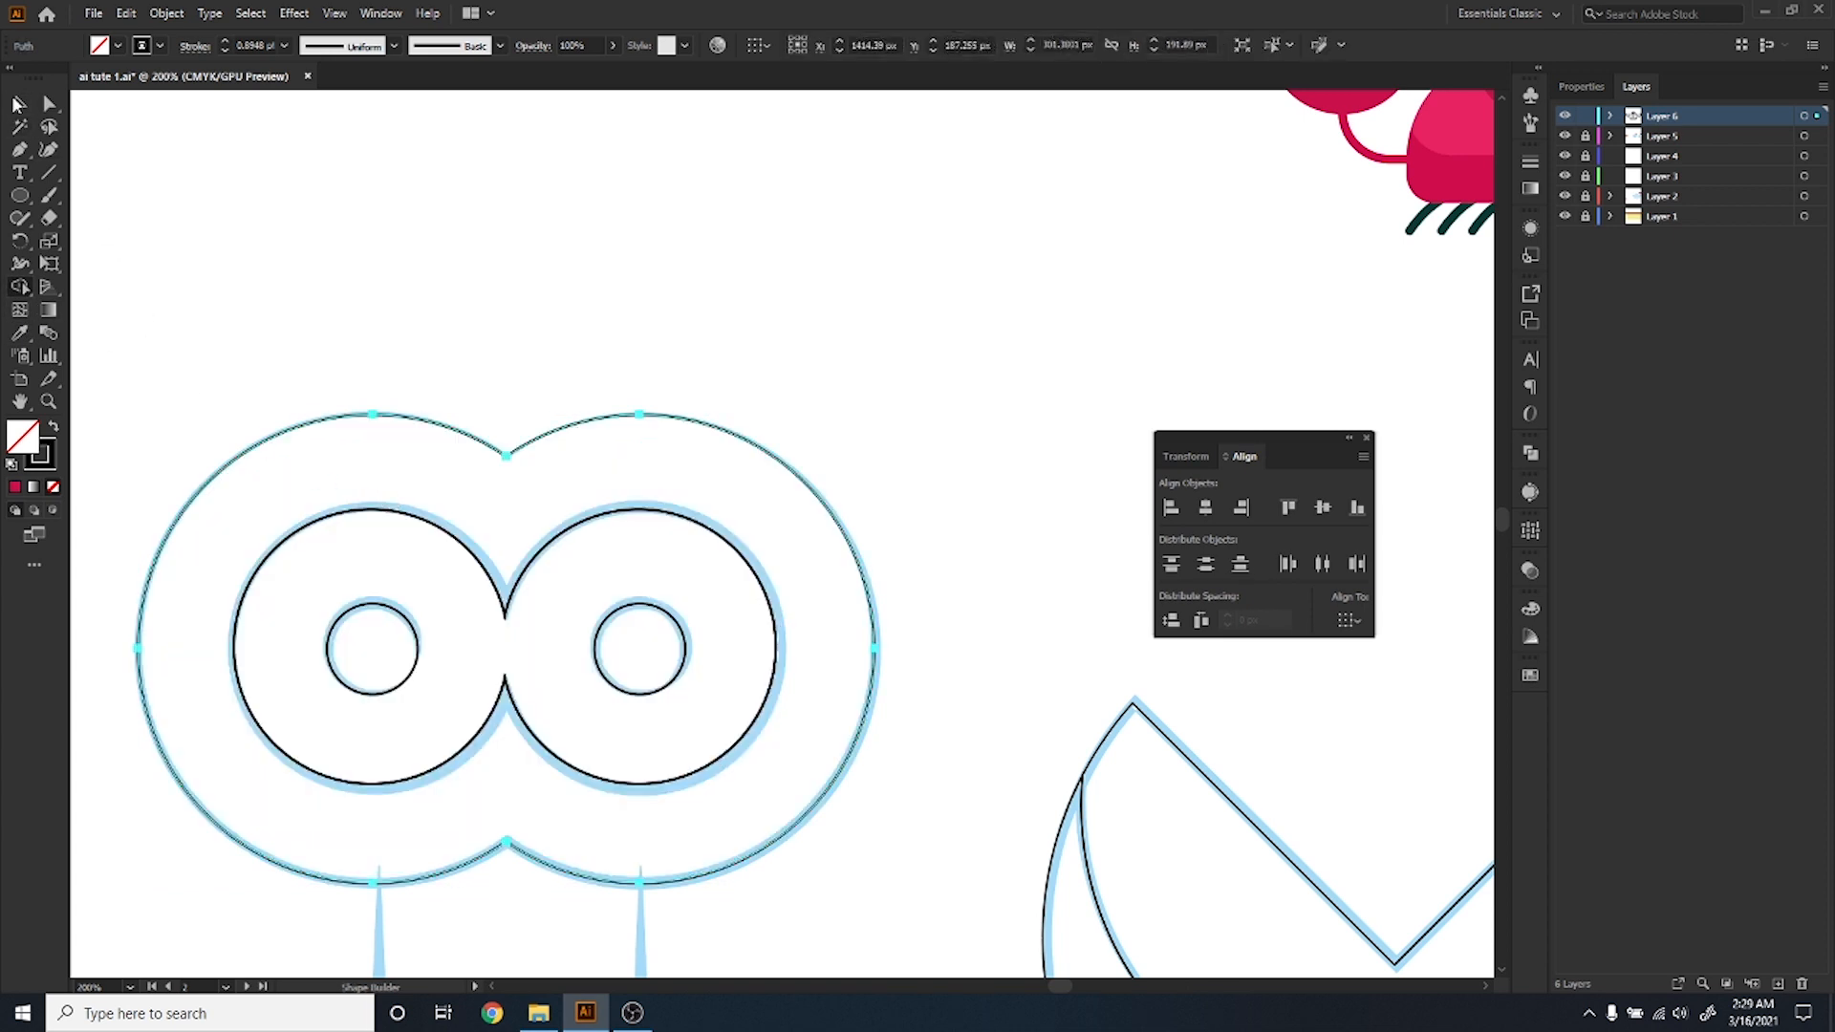
{"action": "left_click", "coordinate": [13, 98]}
{"action": "left_click", "coordinate": [414, 324]}
Examine the sketched eye stalks and the traced crab against the coloured reference crab.
{"action": "scroll", "coordinate": [678, 497], "scroll_direction": "down", "scroll_amount": 2}
{"action": "scroll", "coordinate": [759, 447], "scroll_direction": "down", "scroll_amount": 2}
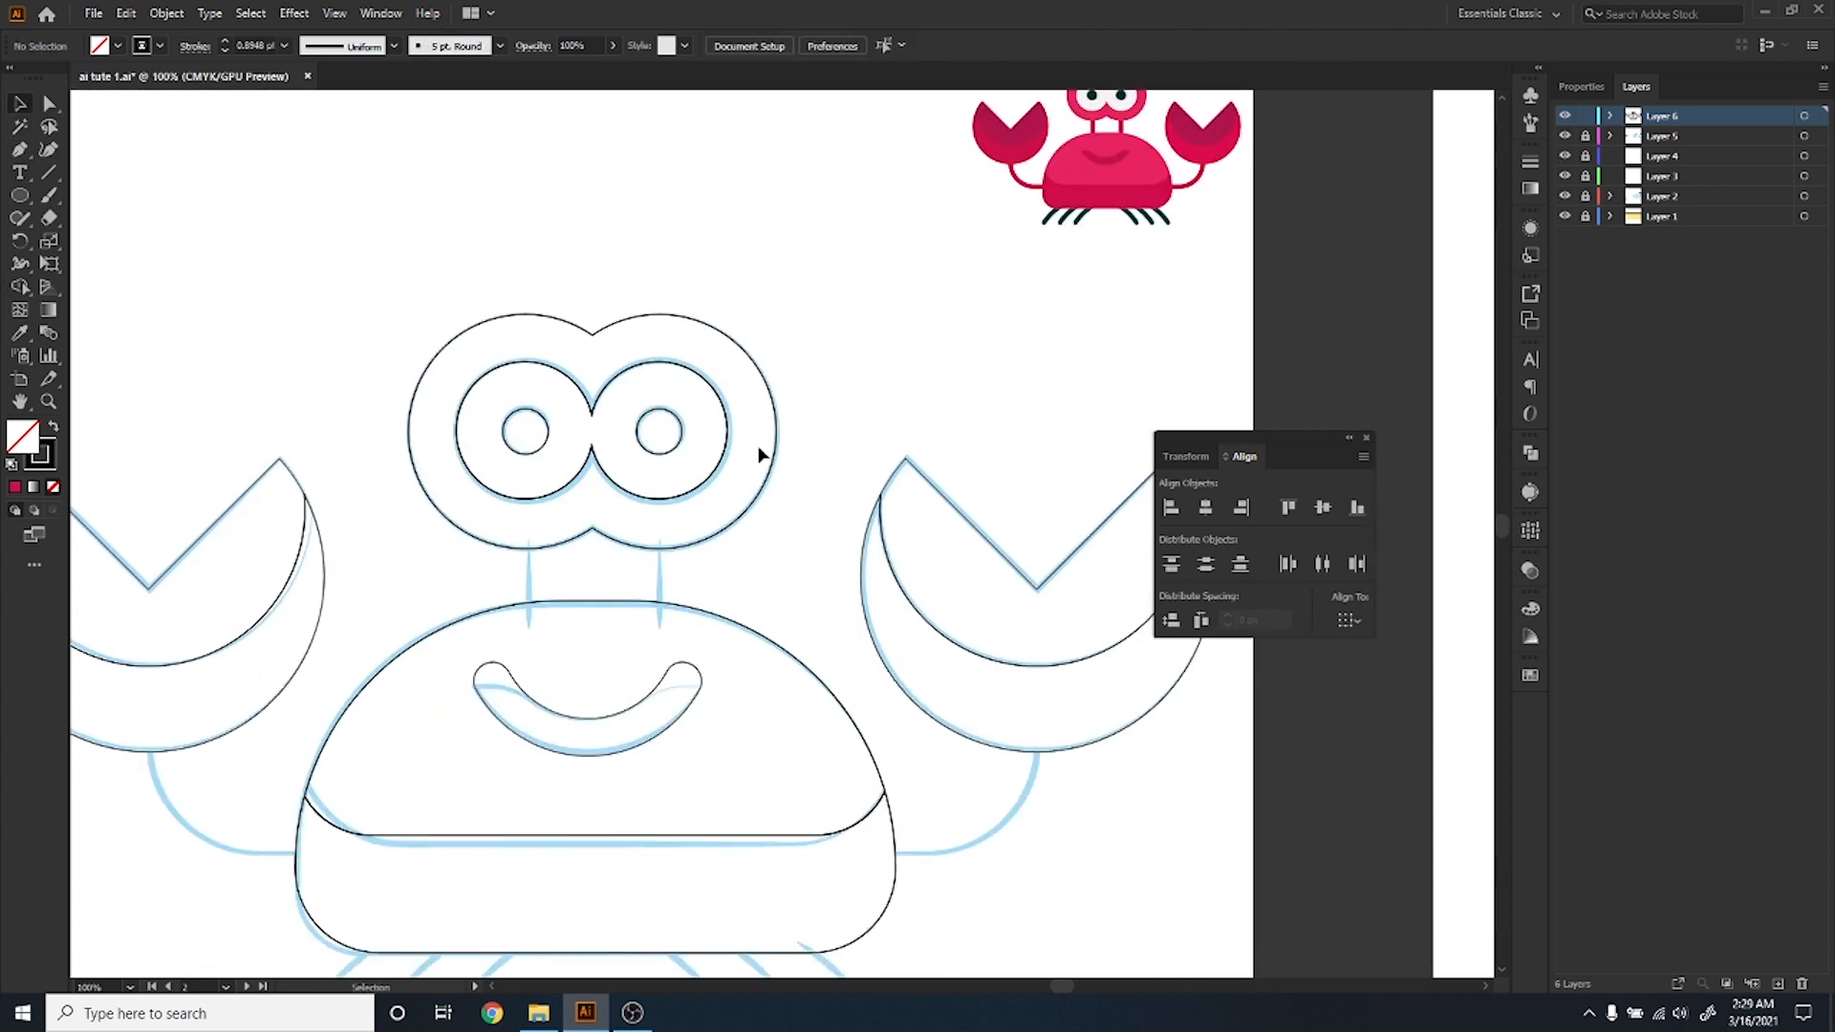
{"action": "scroll", "coordinate": [759, 455], "scroll_direction": "down", "scroll_amount": 2}
{"action": "scroll", "coordinate": [521, 478], "scroll_direction": "up", "scroll_amount": 3}
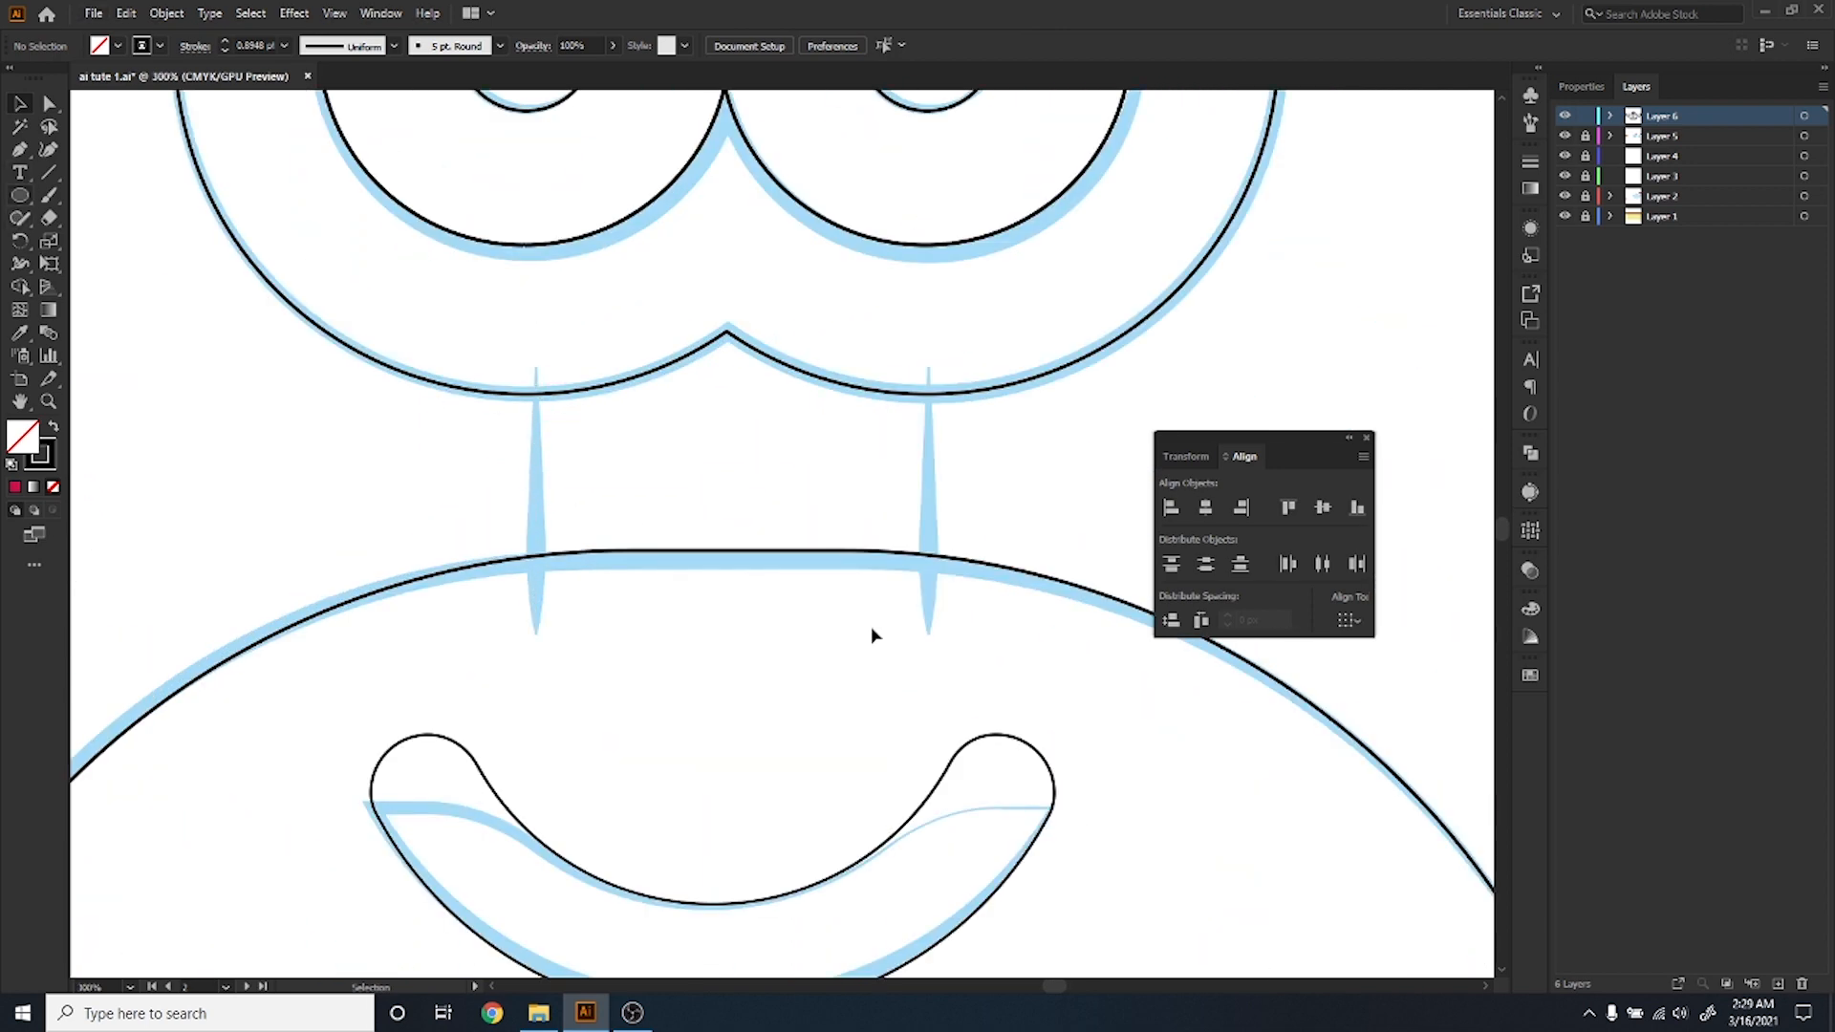
{"action": "scroll", "coordinate": [700, 577], "scroll_direction": "down", "scroll_amount": 4}
{"action": "scroll", "coordinate": [1102, 182], "scroll_direction": "up", "scroll_amount": 3}
{"action": "scroll", "coordinate": [950, 399], "scroll_direction": "down", "scroll_amount": 3}
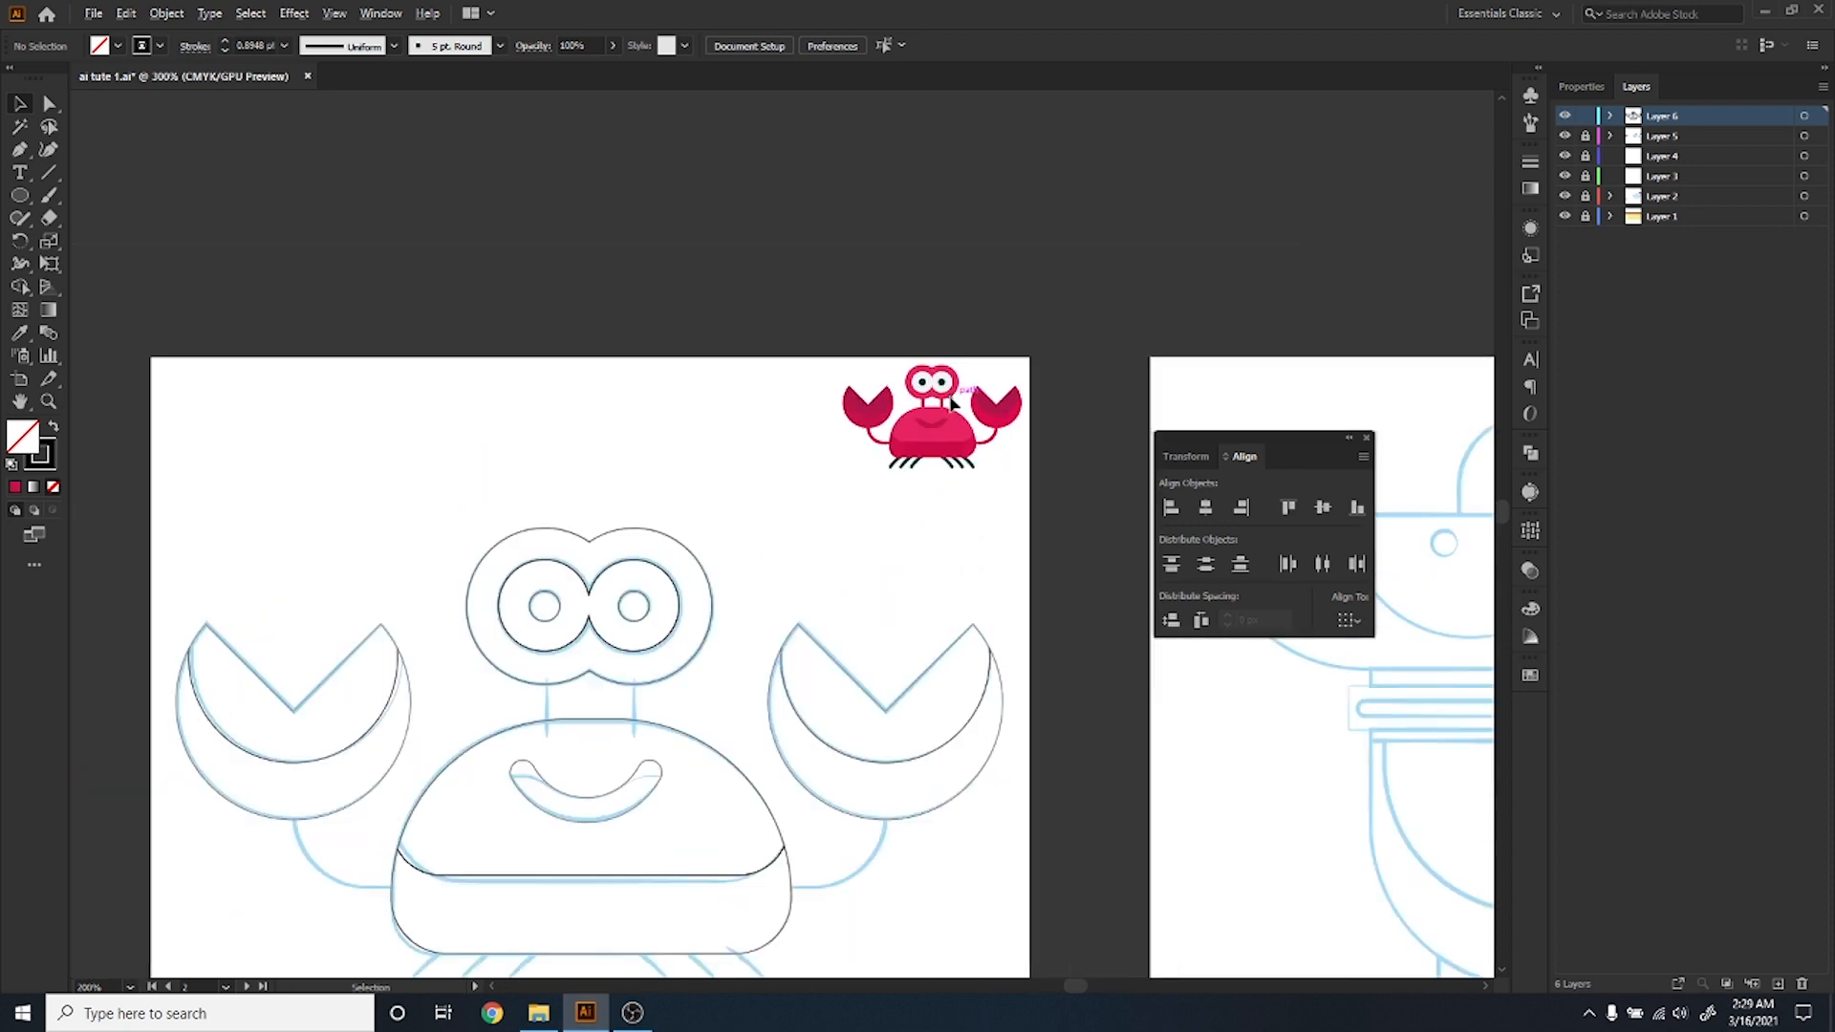
{"action": "scroll", "coordinate": [476, 854], "scroll_direction": "up", "scroll_amount": 2}
Draw a square about 117 px wide with the Rectangle tool over the sketched left arm, between the body edge and claw.
{"action": "left_click_drag", "start_coordinate": [290, 903], "coordinate": [364, 669]}
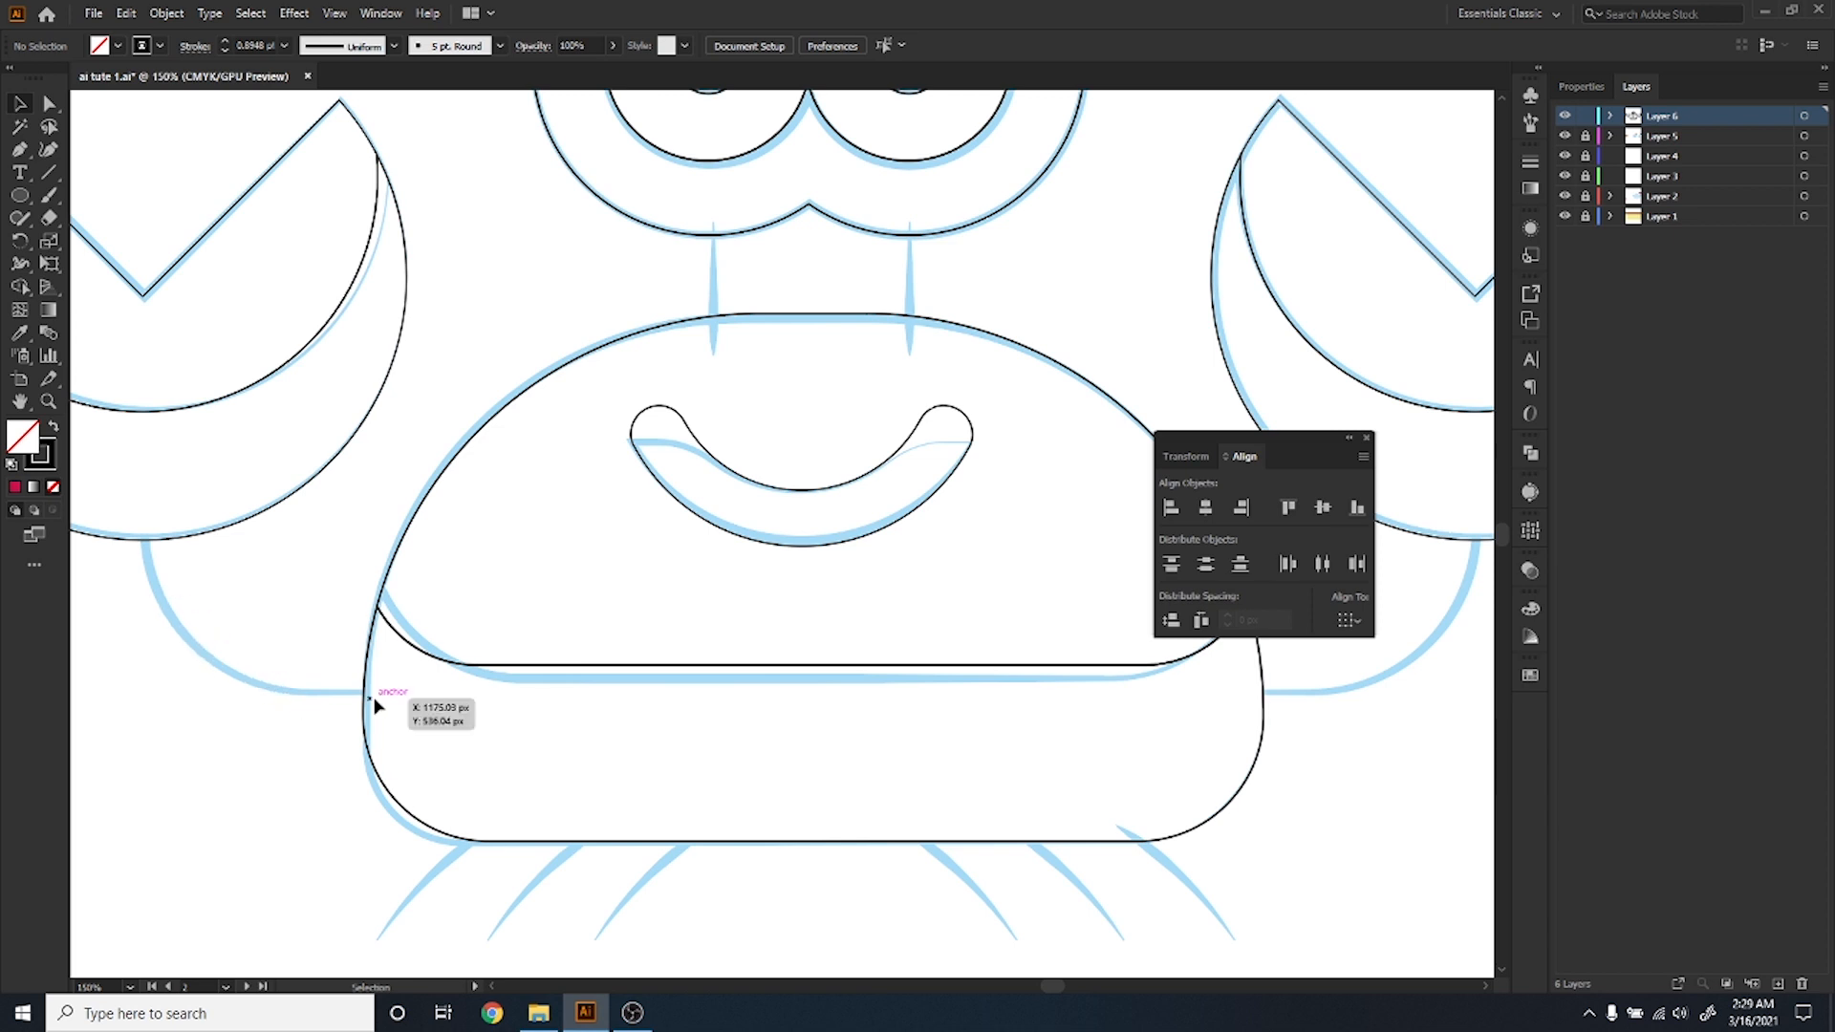
{"action": "left_click", "coordinate": [23, 195]}
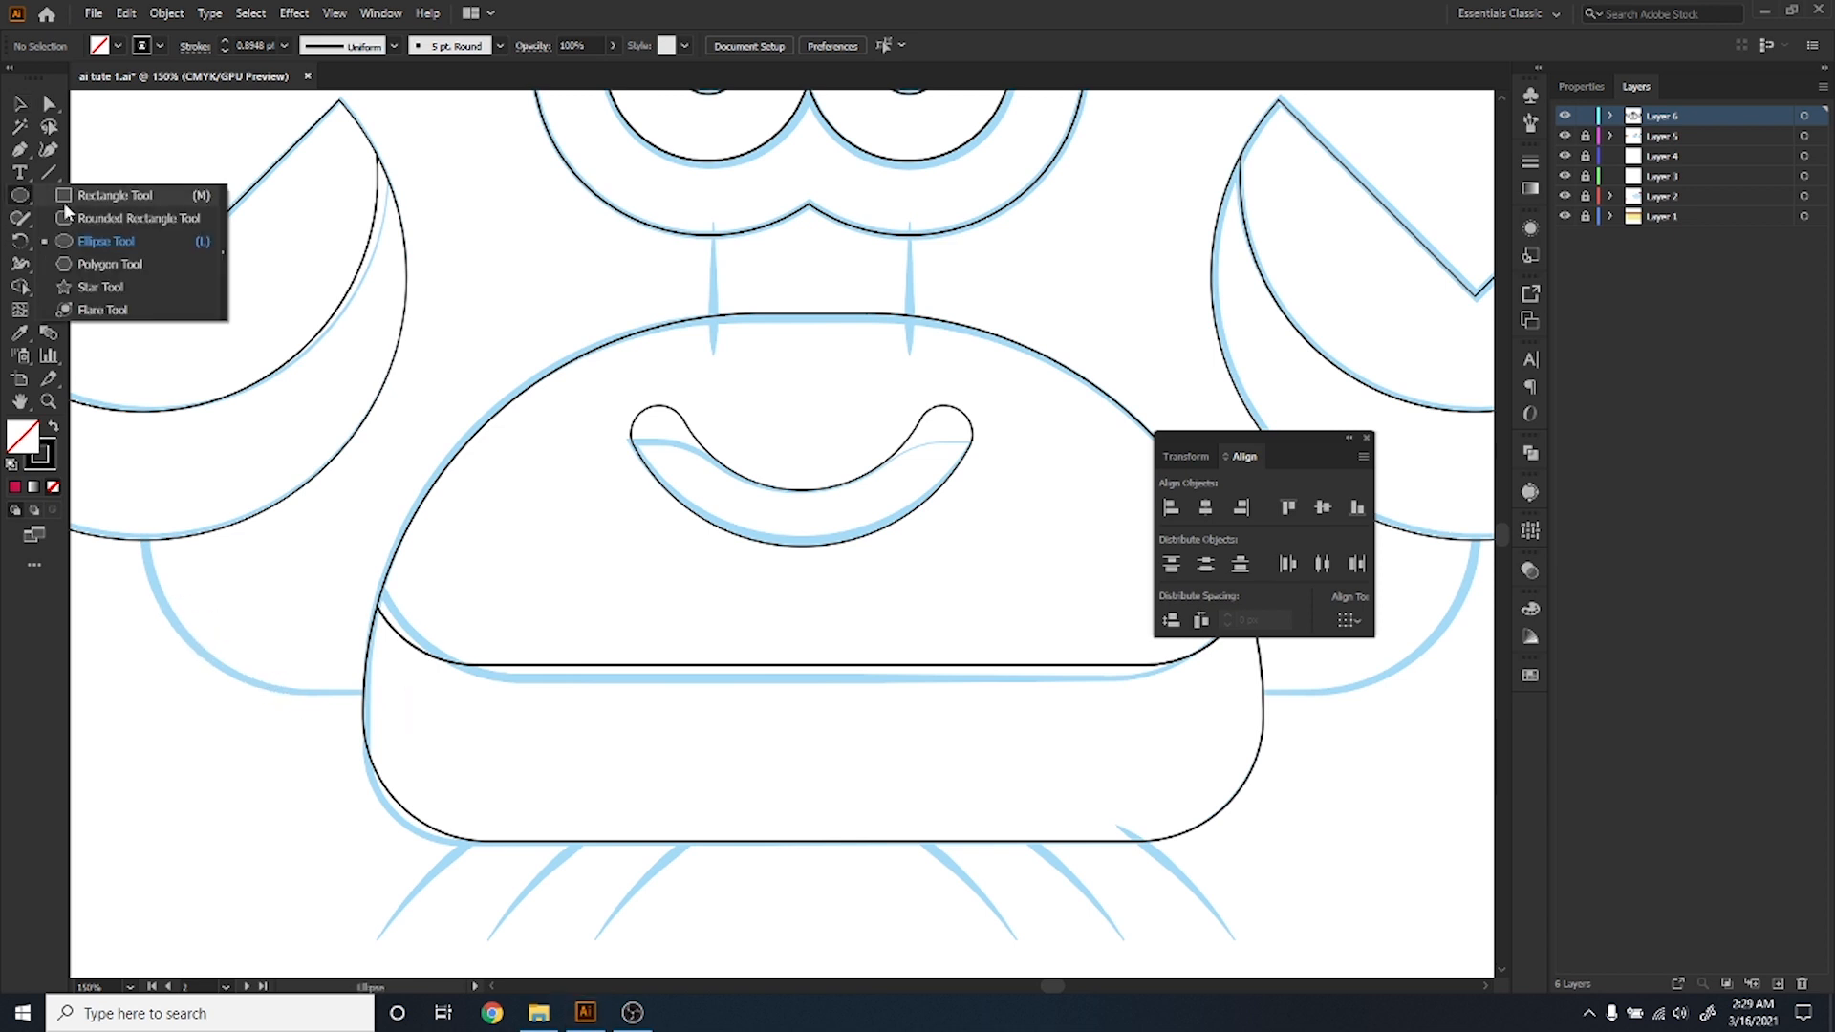
{"action": "left_click", "coordinate": [75, 196]}
{"action": "key", "text": "space"}
{"action": "left_click_drag", "start_coordinate": [483, 717], "coordinate": [751, 717]}
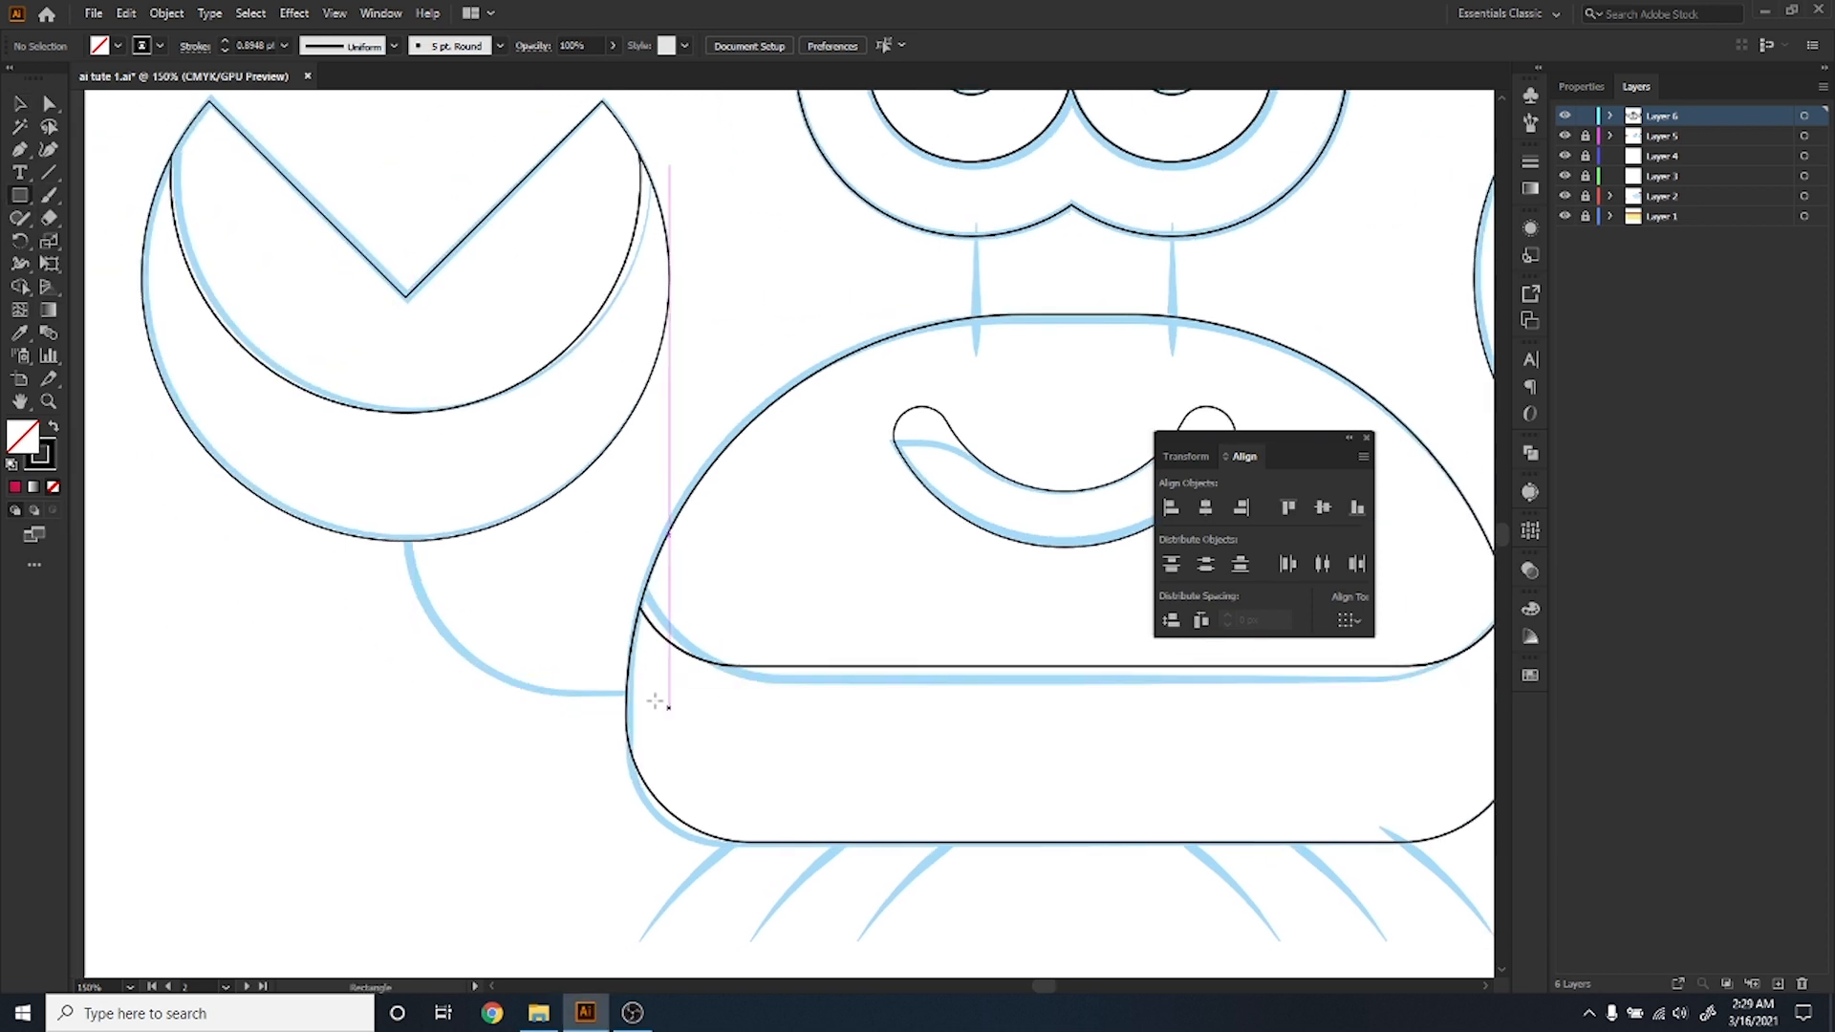
{"action": "left_click_drag", "start_coordinate": [626, 692], "coordinate": [604, 475]}
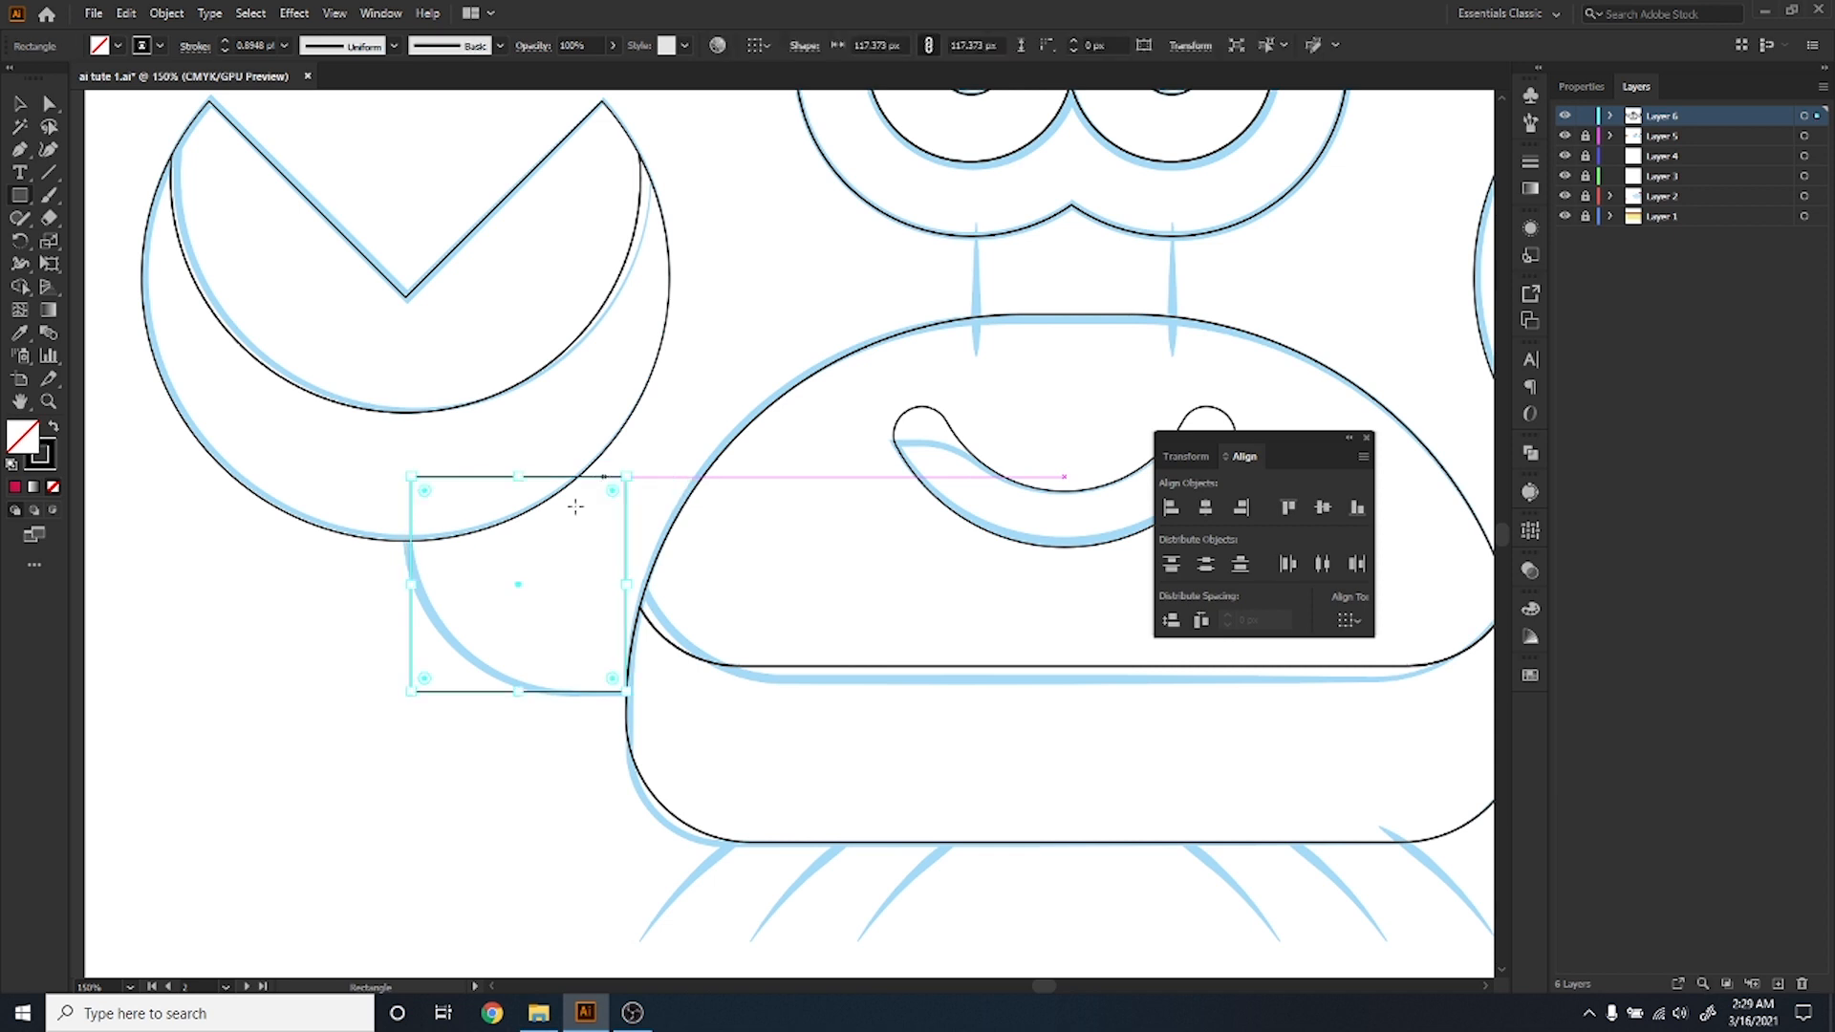
Round the square's lower-left corner to a radius of about 85 px so it follows the sketched arm curve.
{"action": "key", "text": "a"}
{"action": "left_click_drag", "start_coordinate": [449, 652], "coordinate": [571, 549]}
{"action": "left_click", "coordinate": [411, 690]}
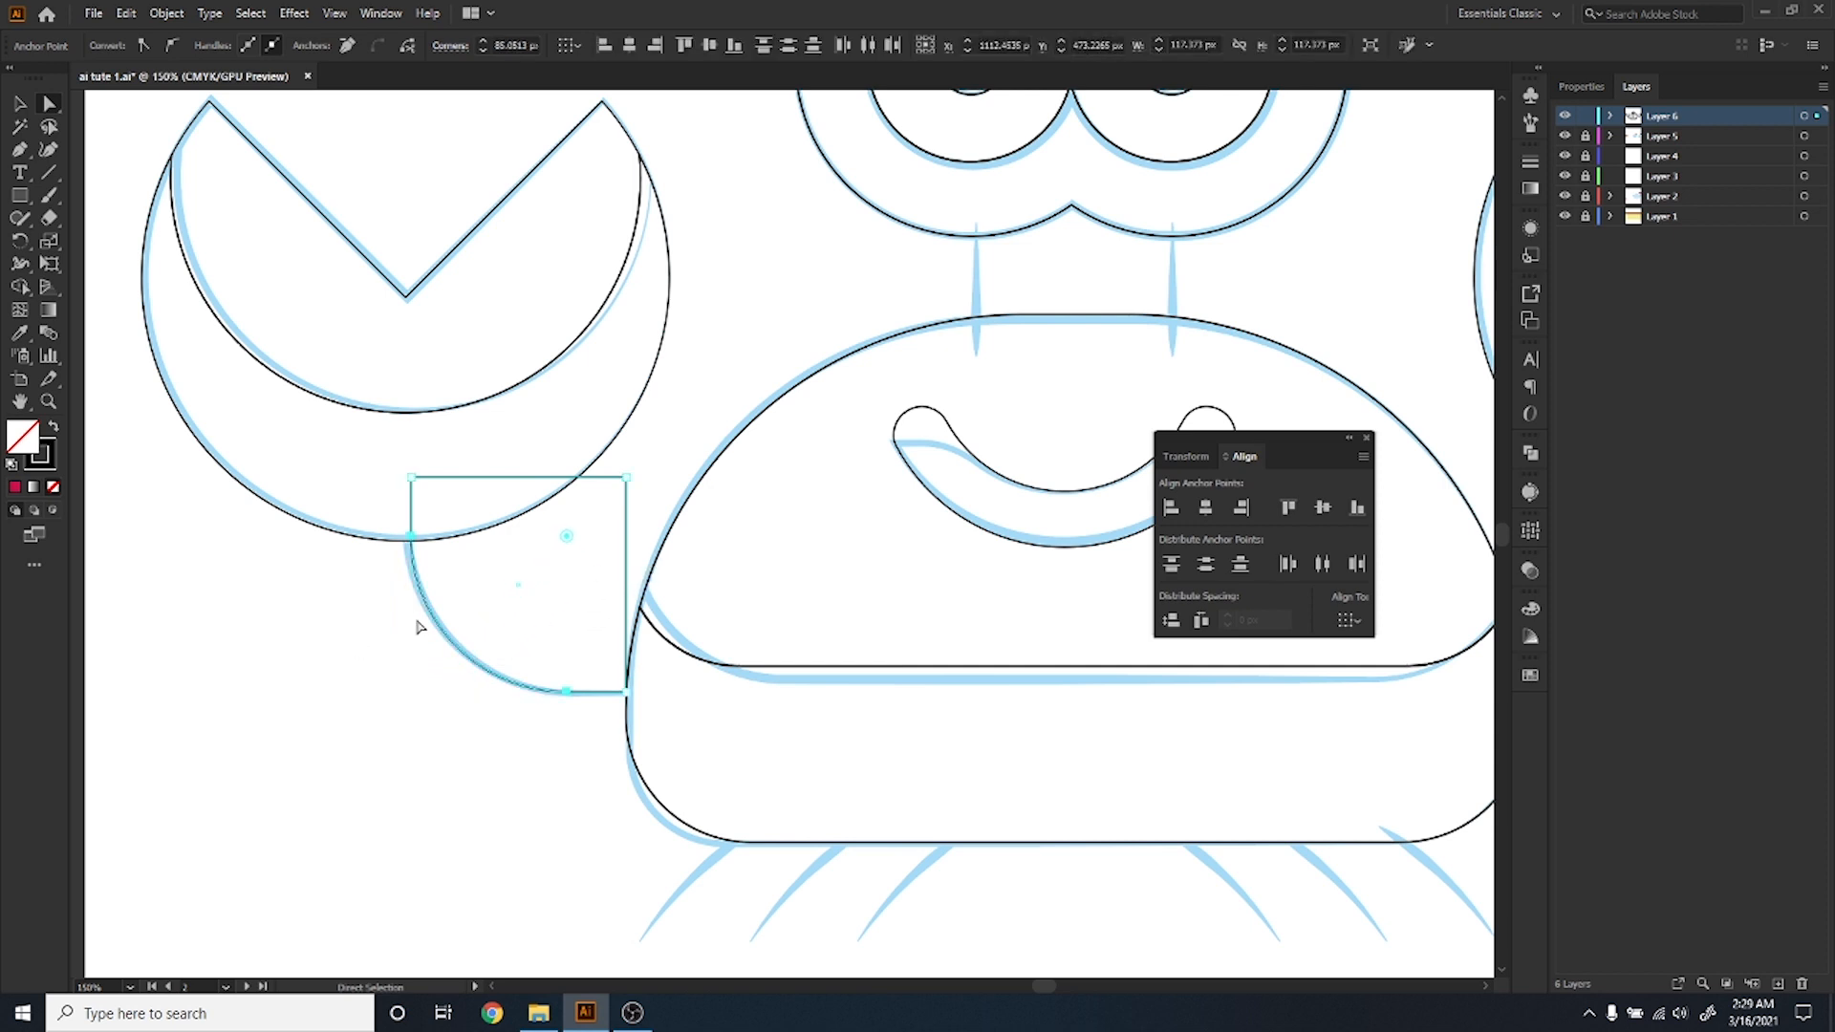
{"action": "left_click", "coordinate": [450, 713]}
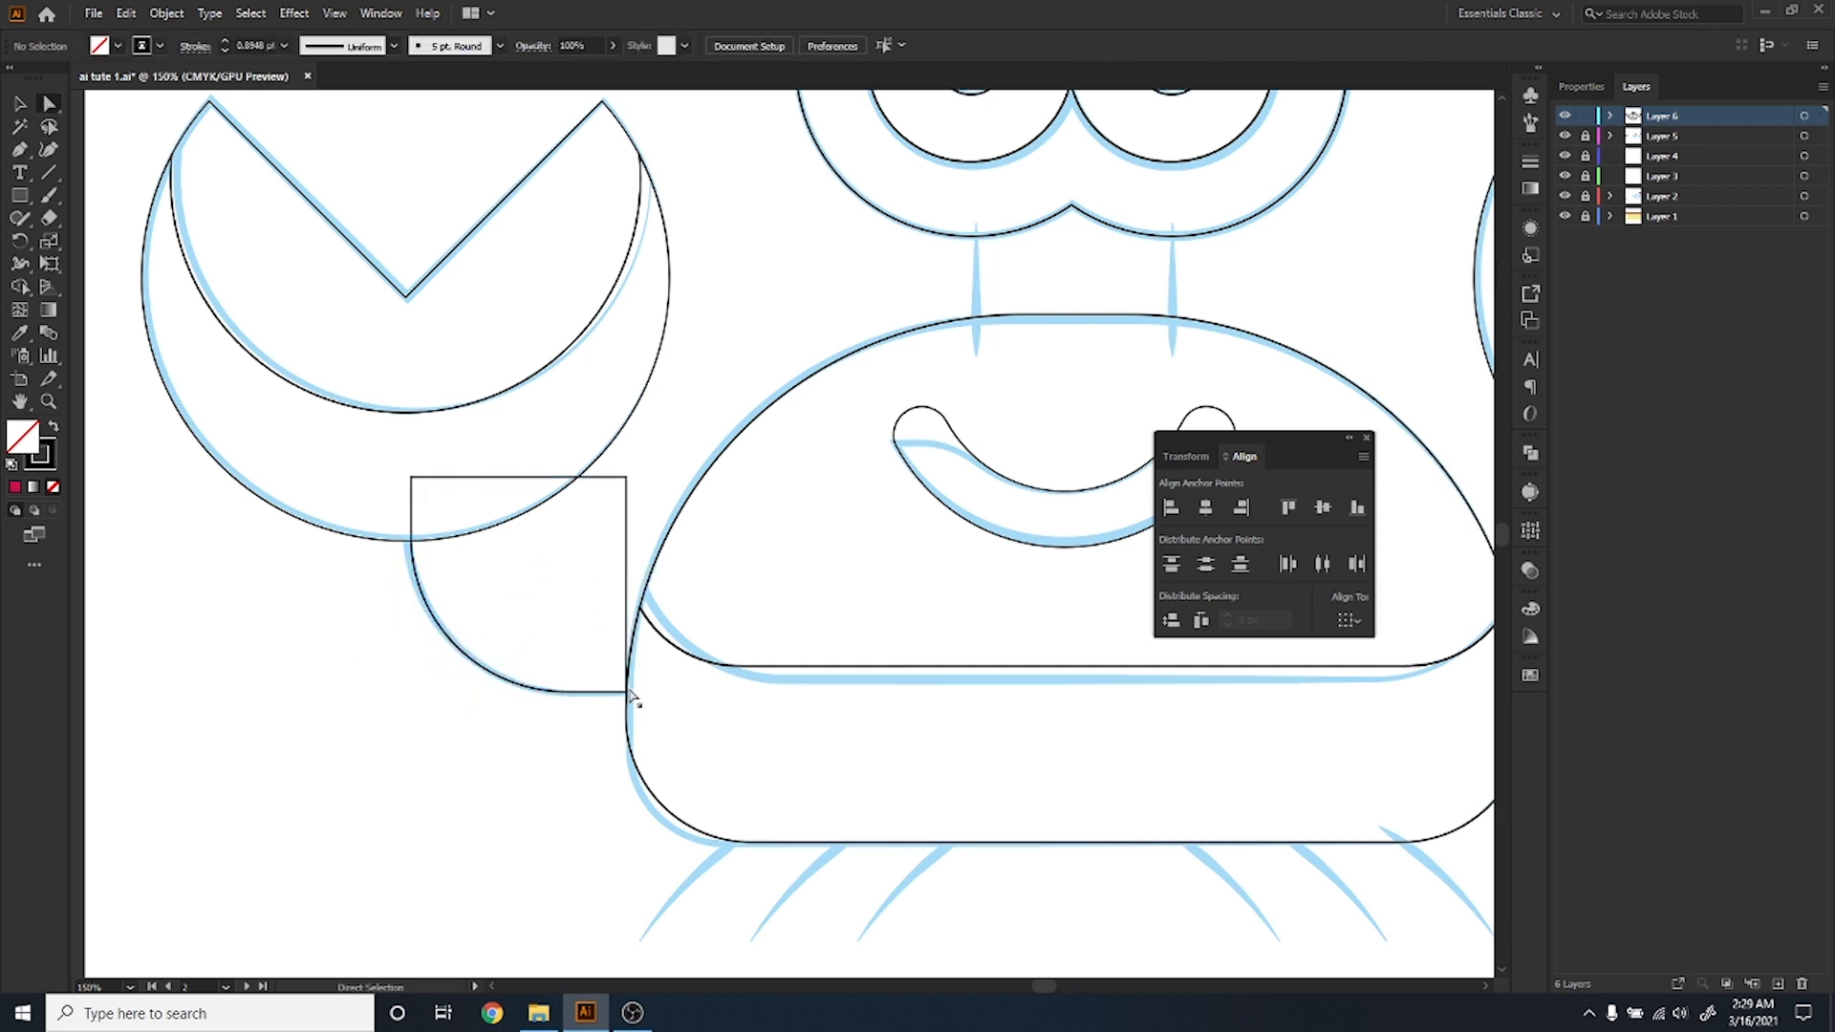
{"action": "left_click", "coordinate": [412, 477]}
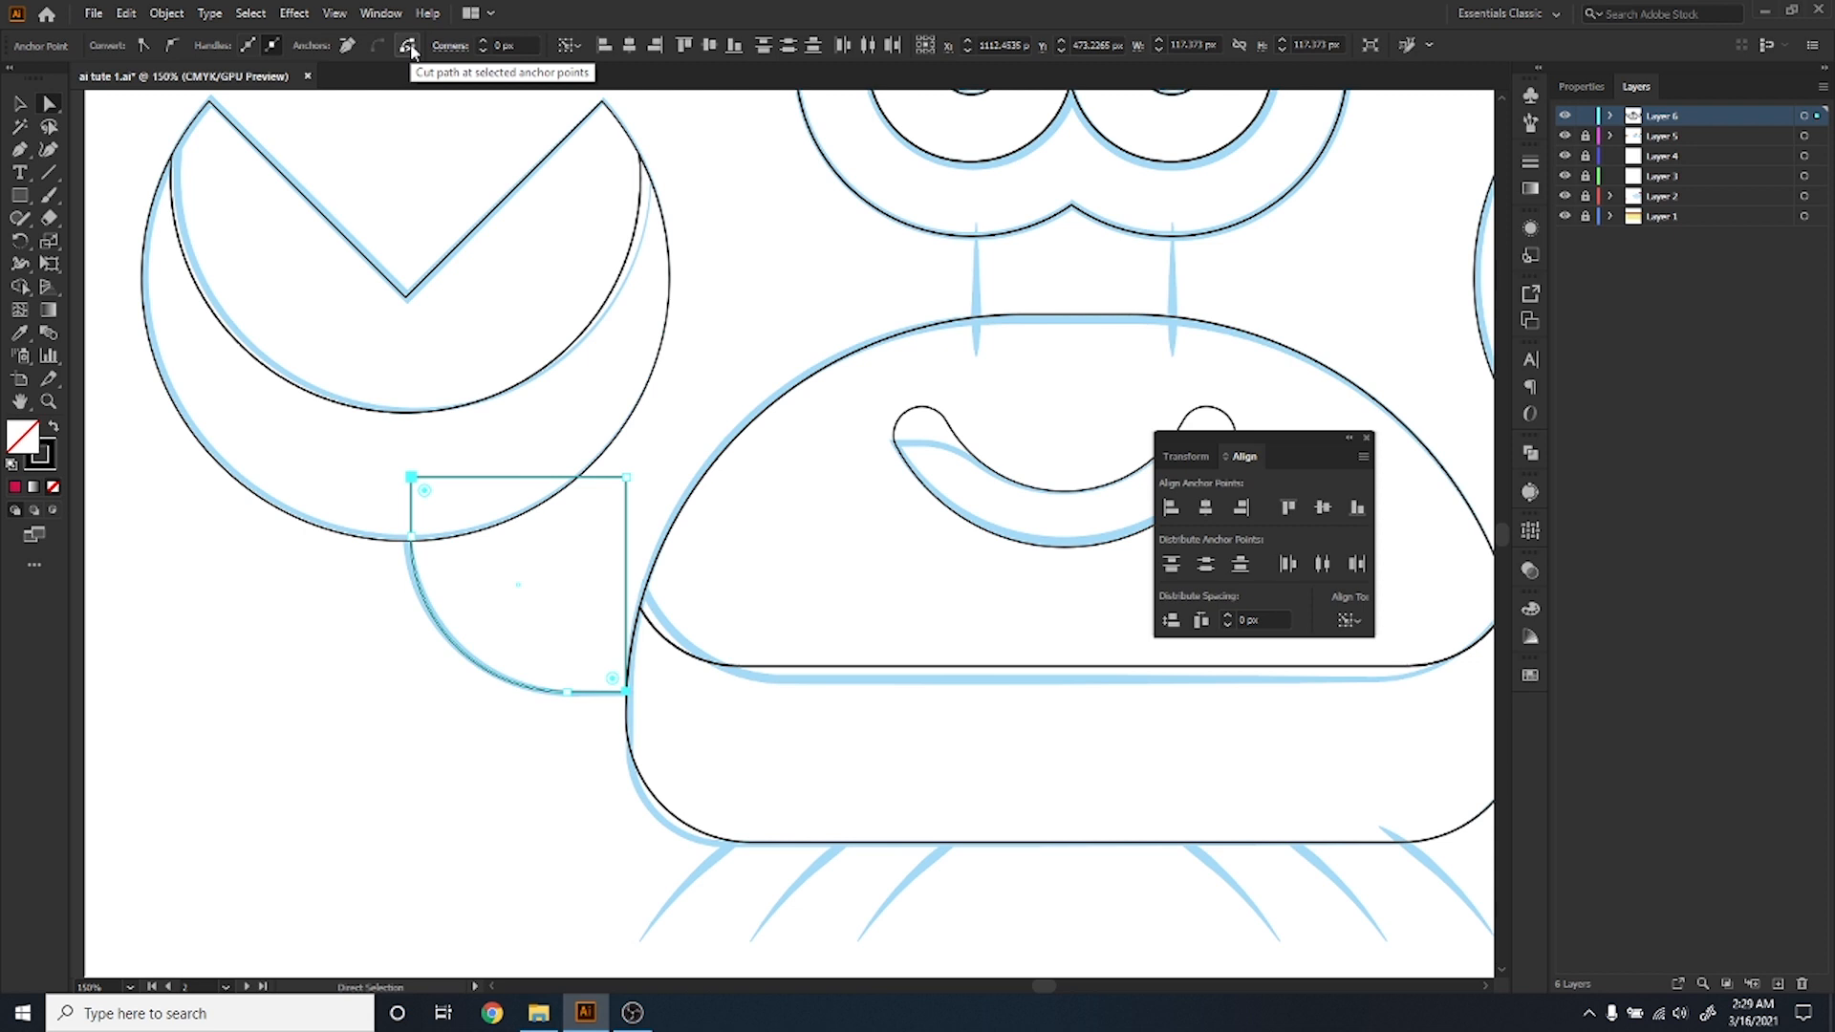
{"action": "left_click", "coordinate": [56, 381]}
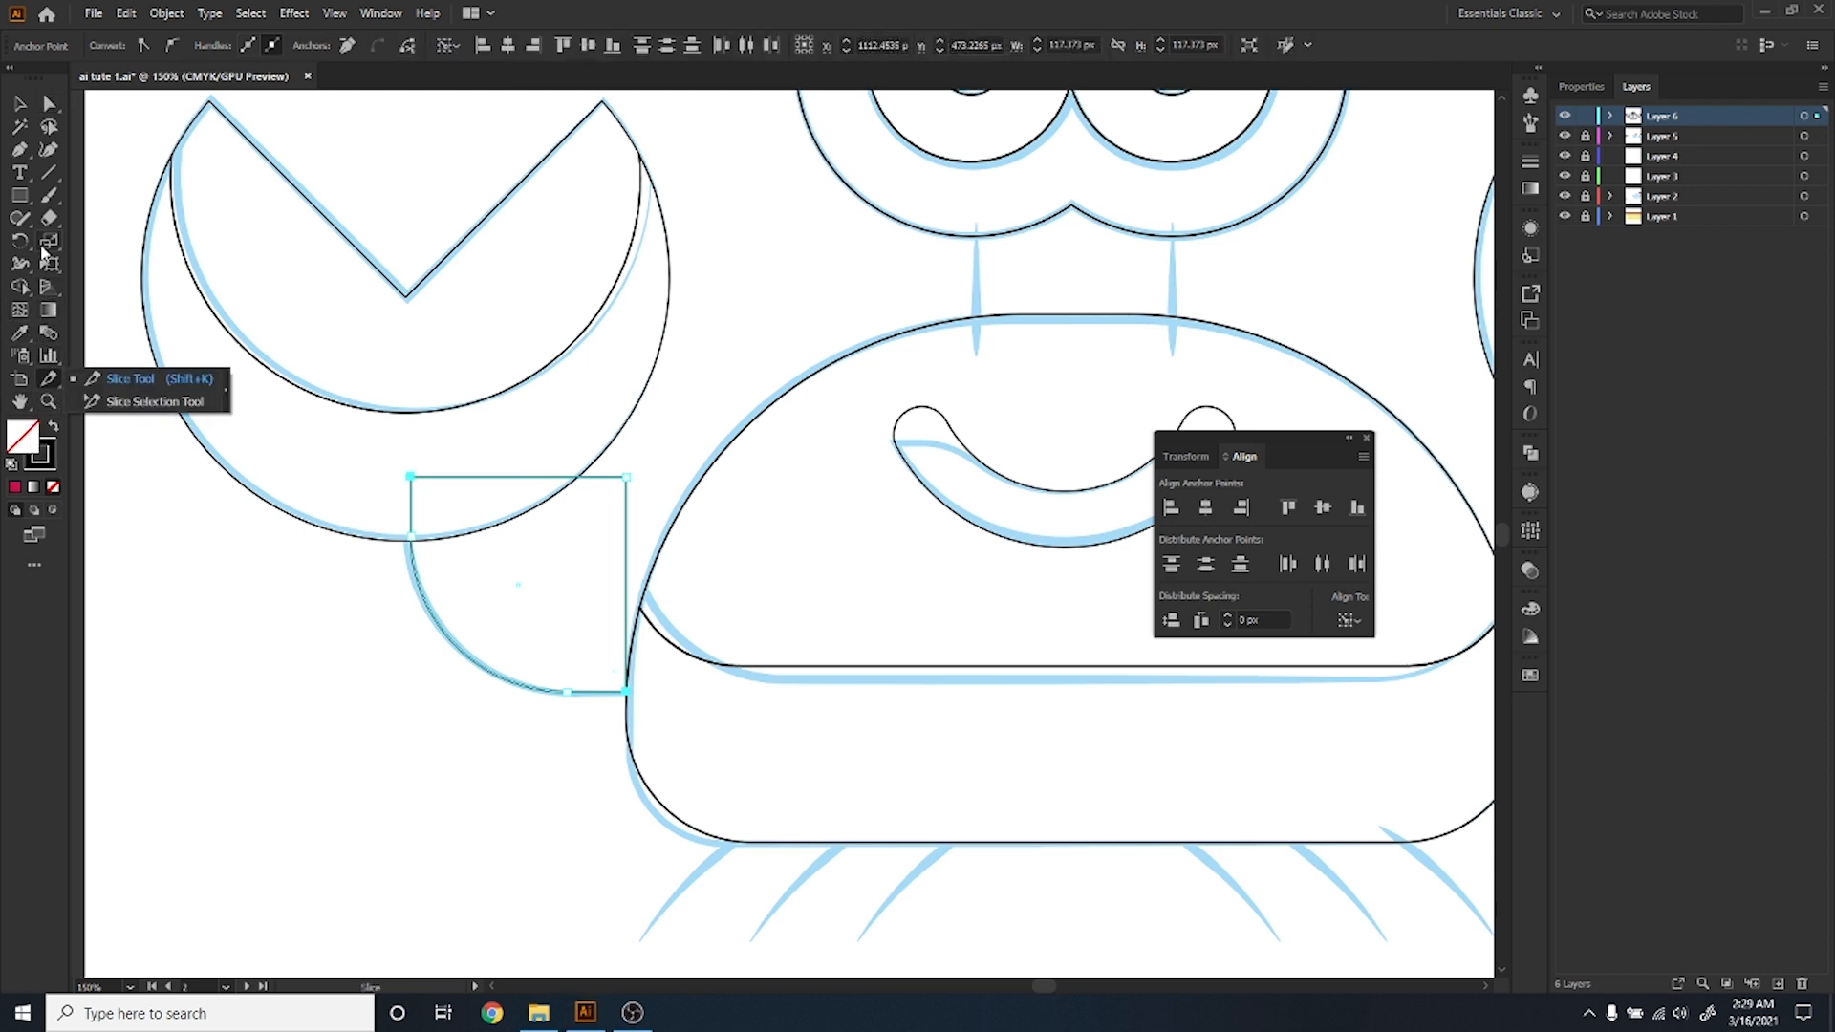
{"action": "left_click", "coordinate": [31, 367]}
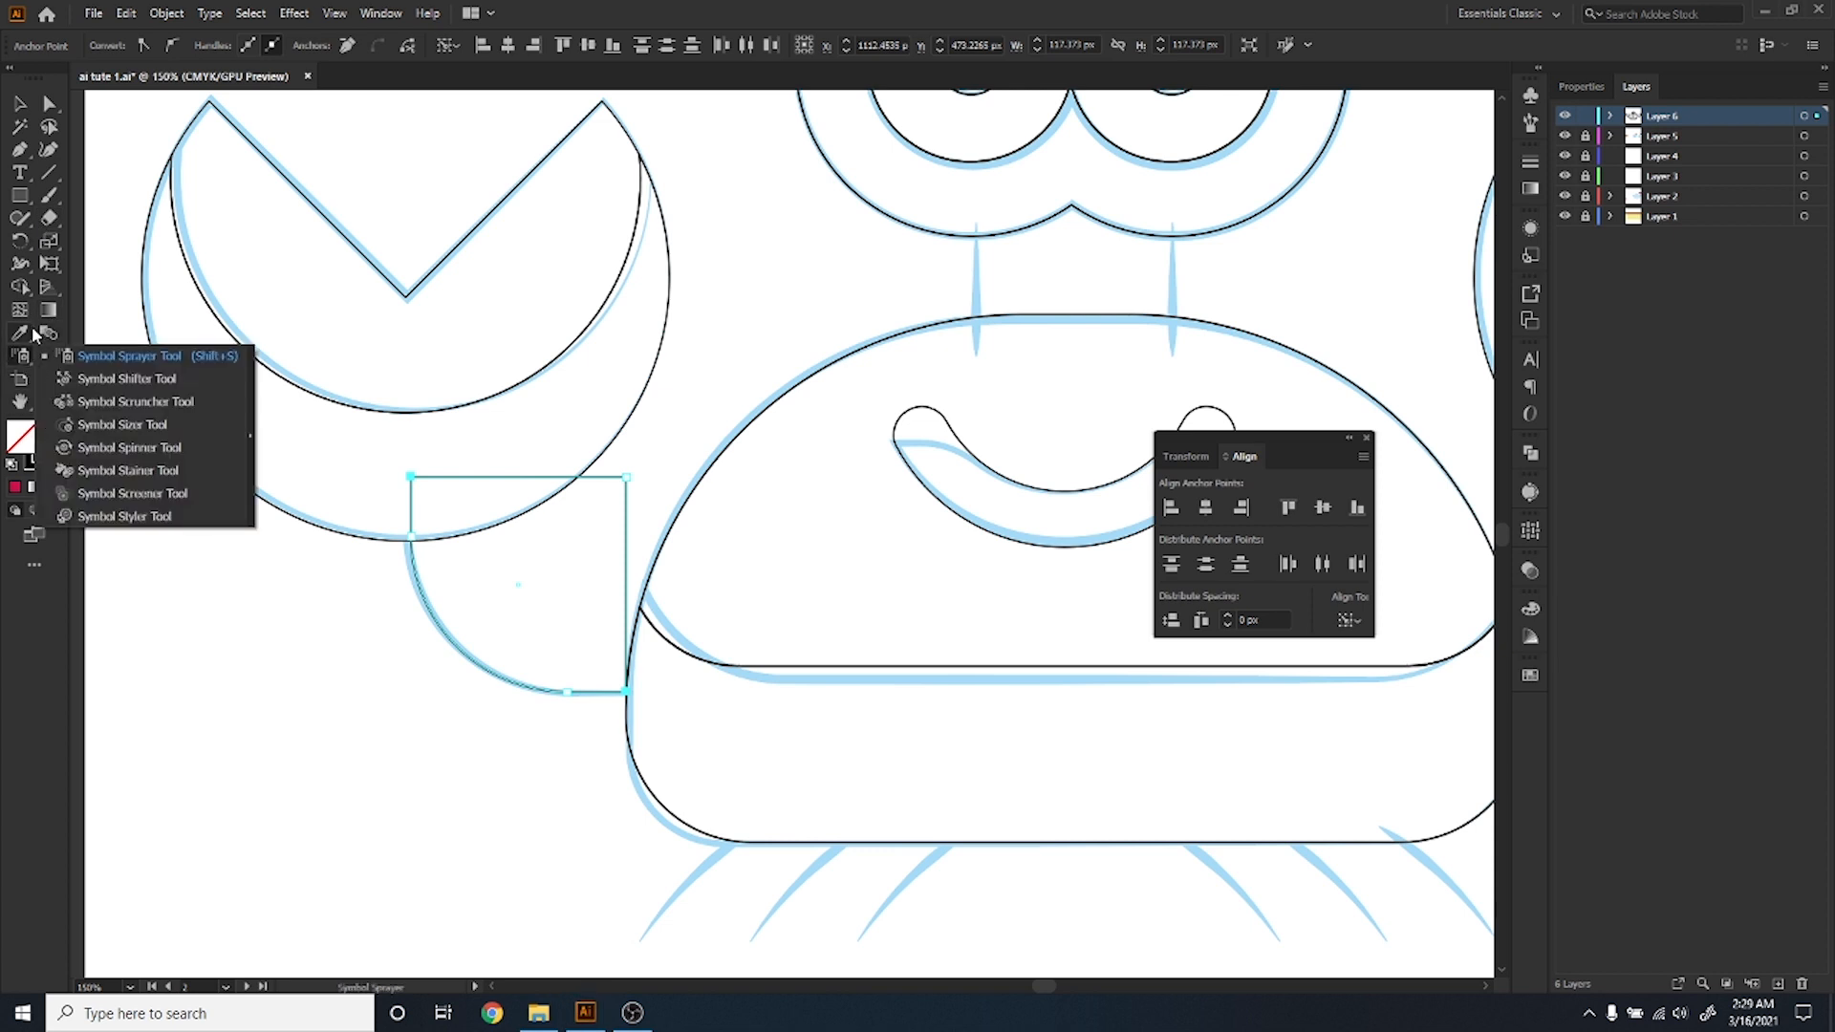
{"action": "left_click", "coordinate": [23, 291]}
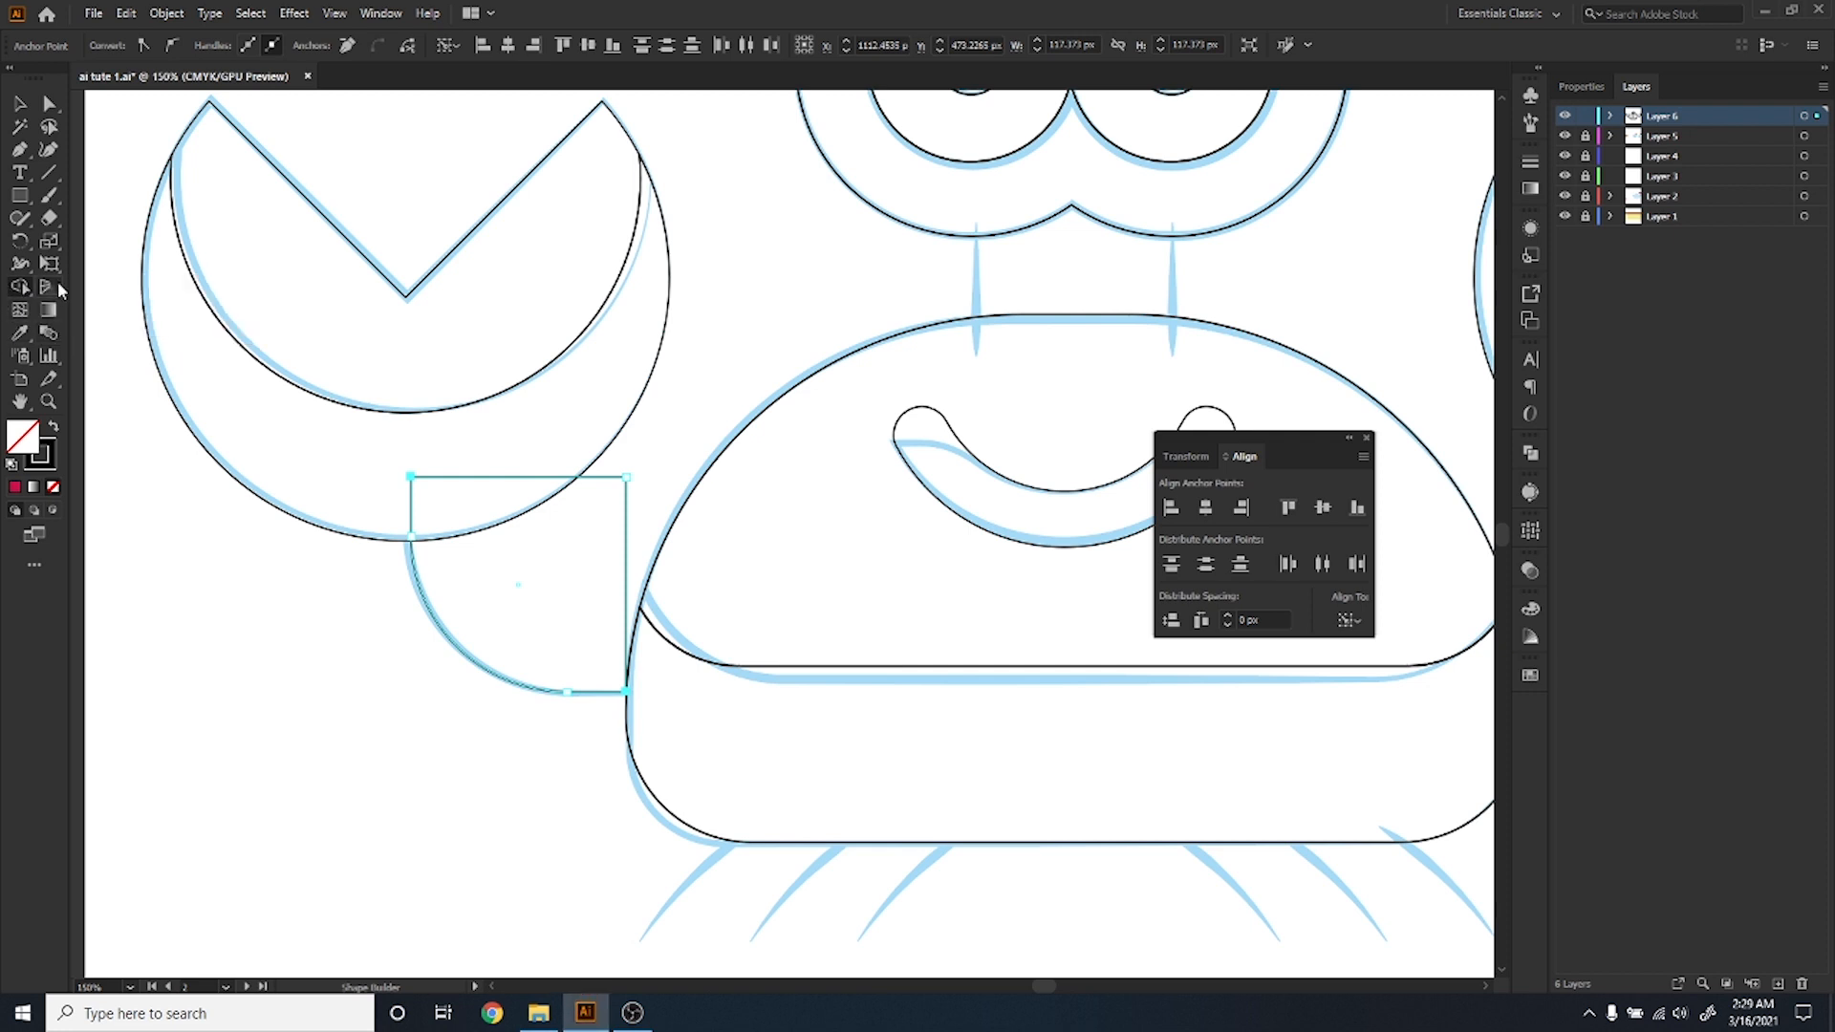
{"action": "left_click", "coordinate": [19, 403]}
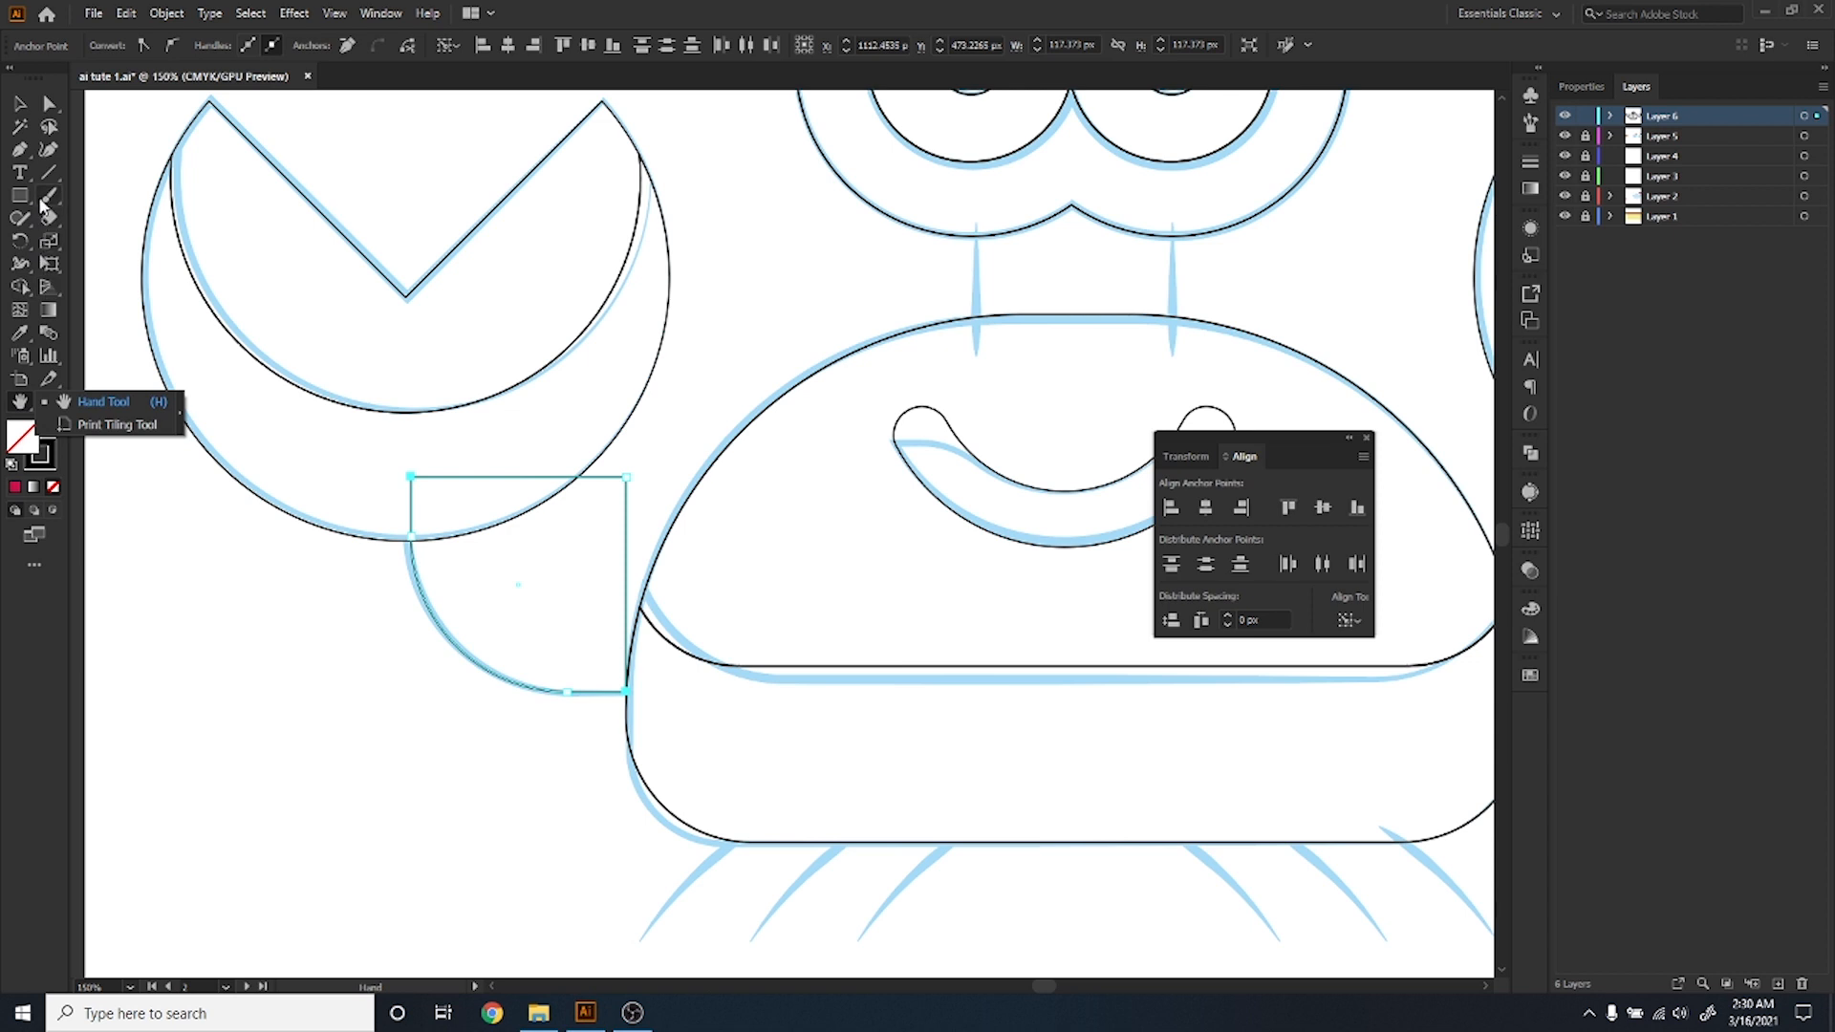
{"action": "left_click", "coordinate": [19, 218]}
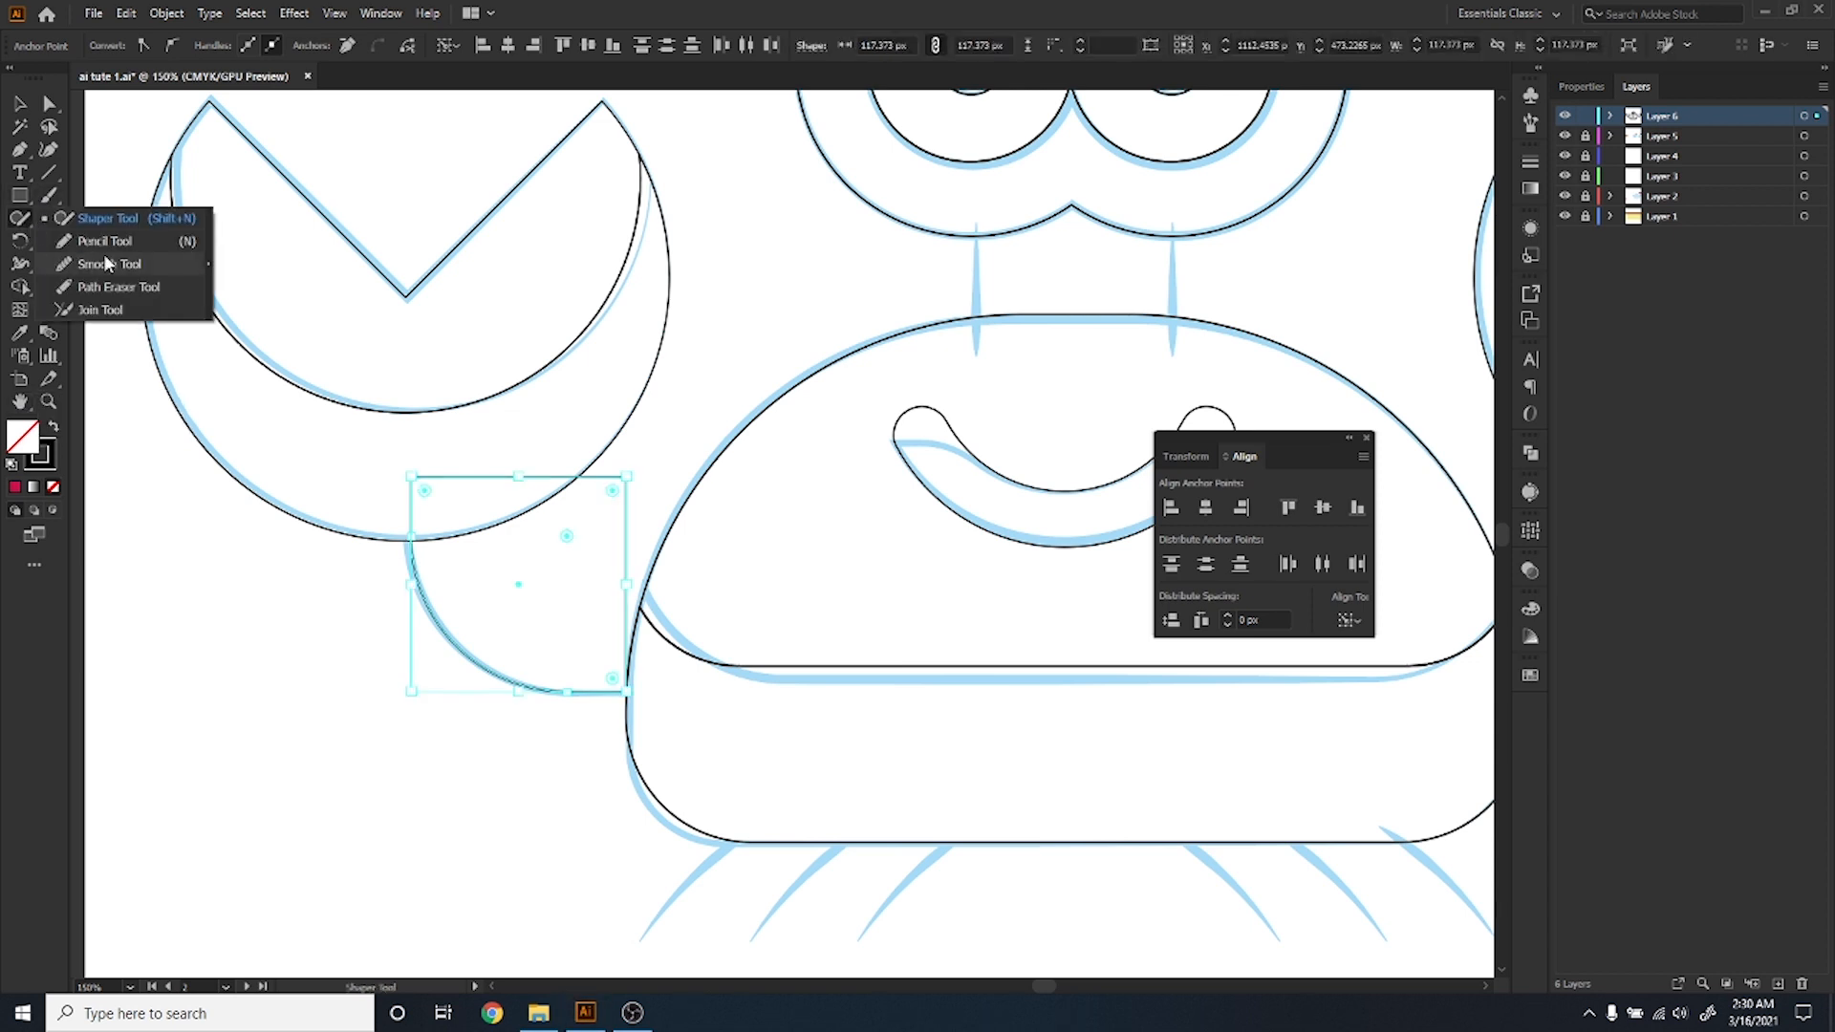
Cut the rounded square at its upper-left and lower-right corners with Scissors and delete the upper part, keeping the curved arm line.
{"action": "left_click", "coordinate": [51, 219]}
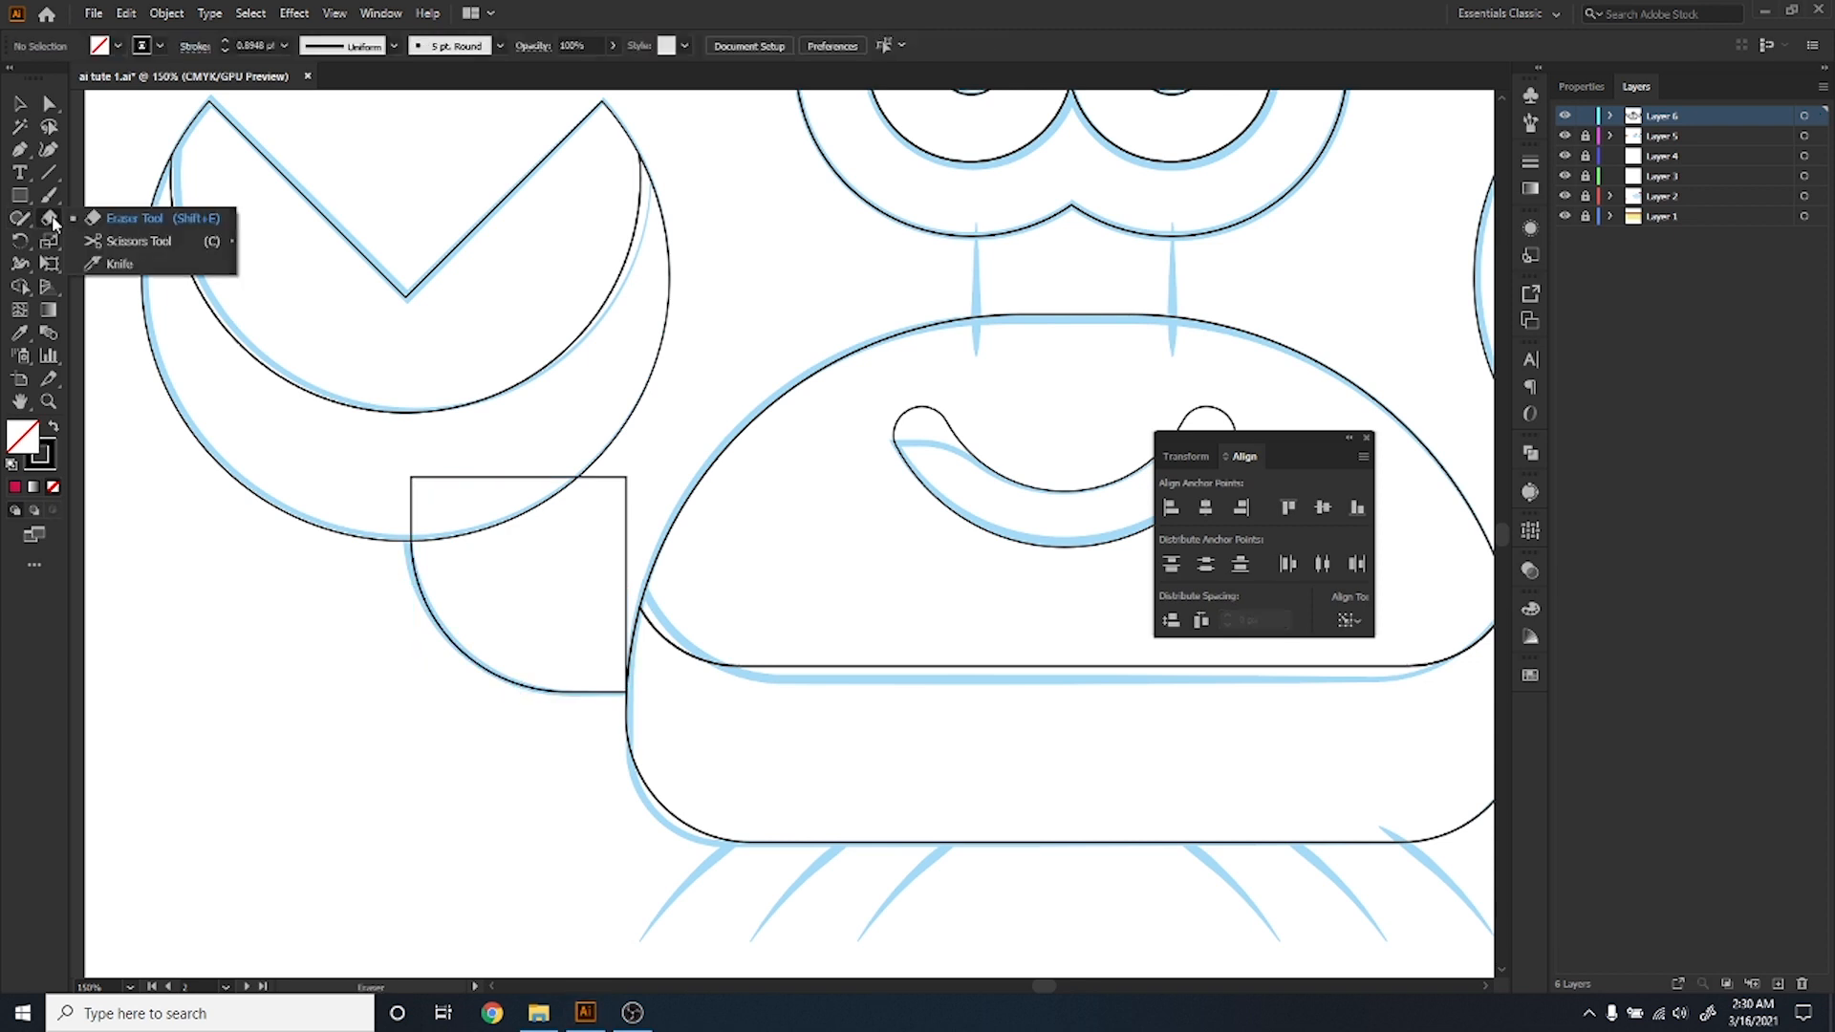
{"action": "left_click", "coordinate": [123, 241]}
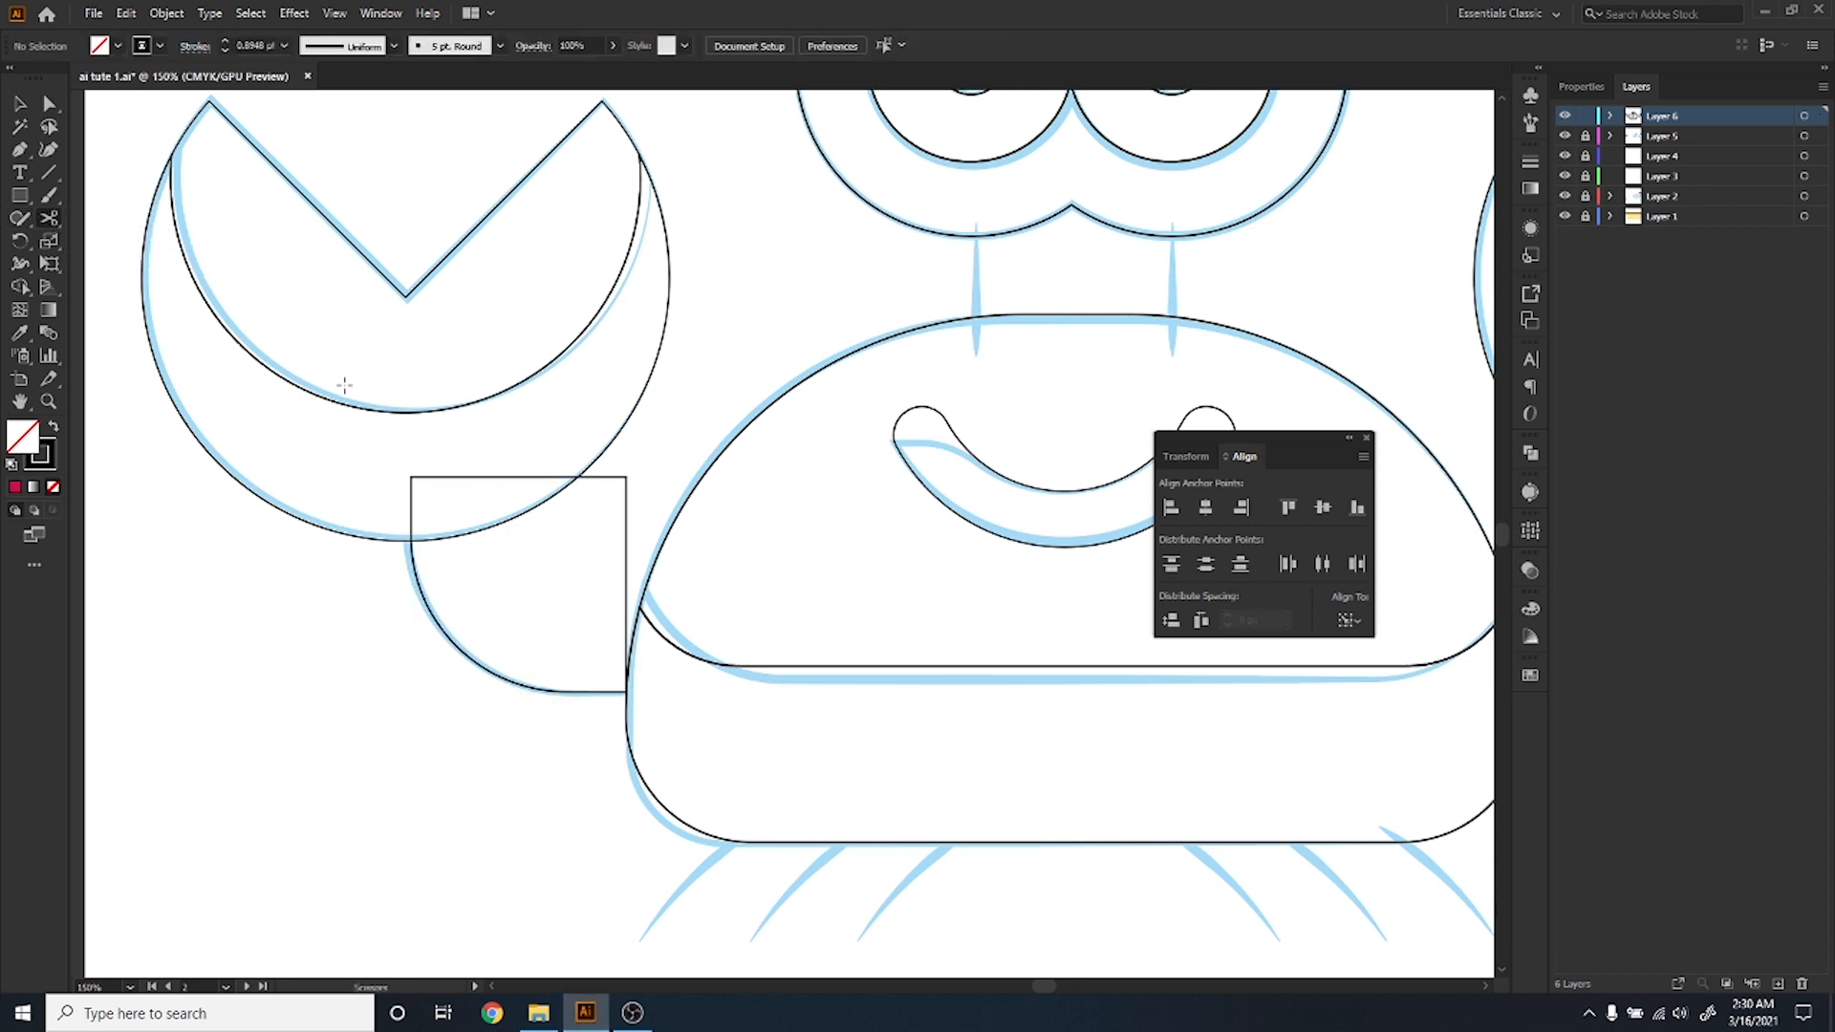
{"action": "left_click", "coordinate": [412, 475]}
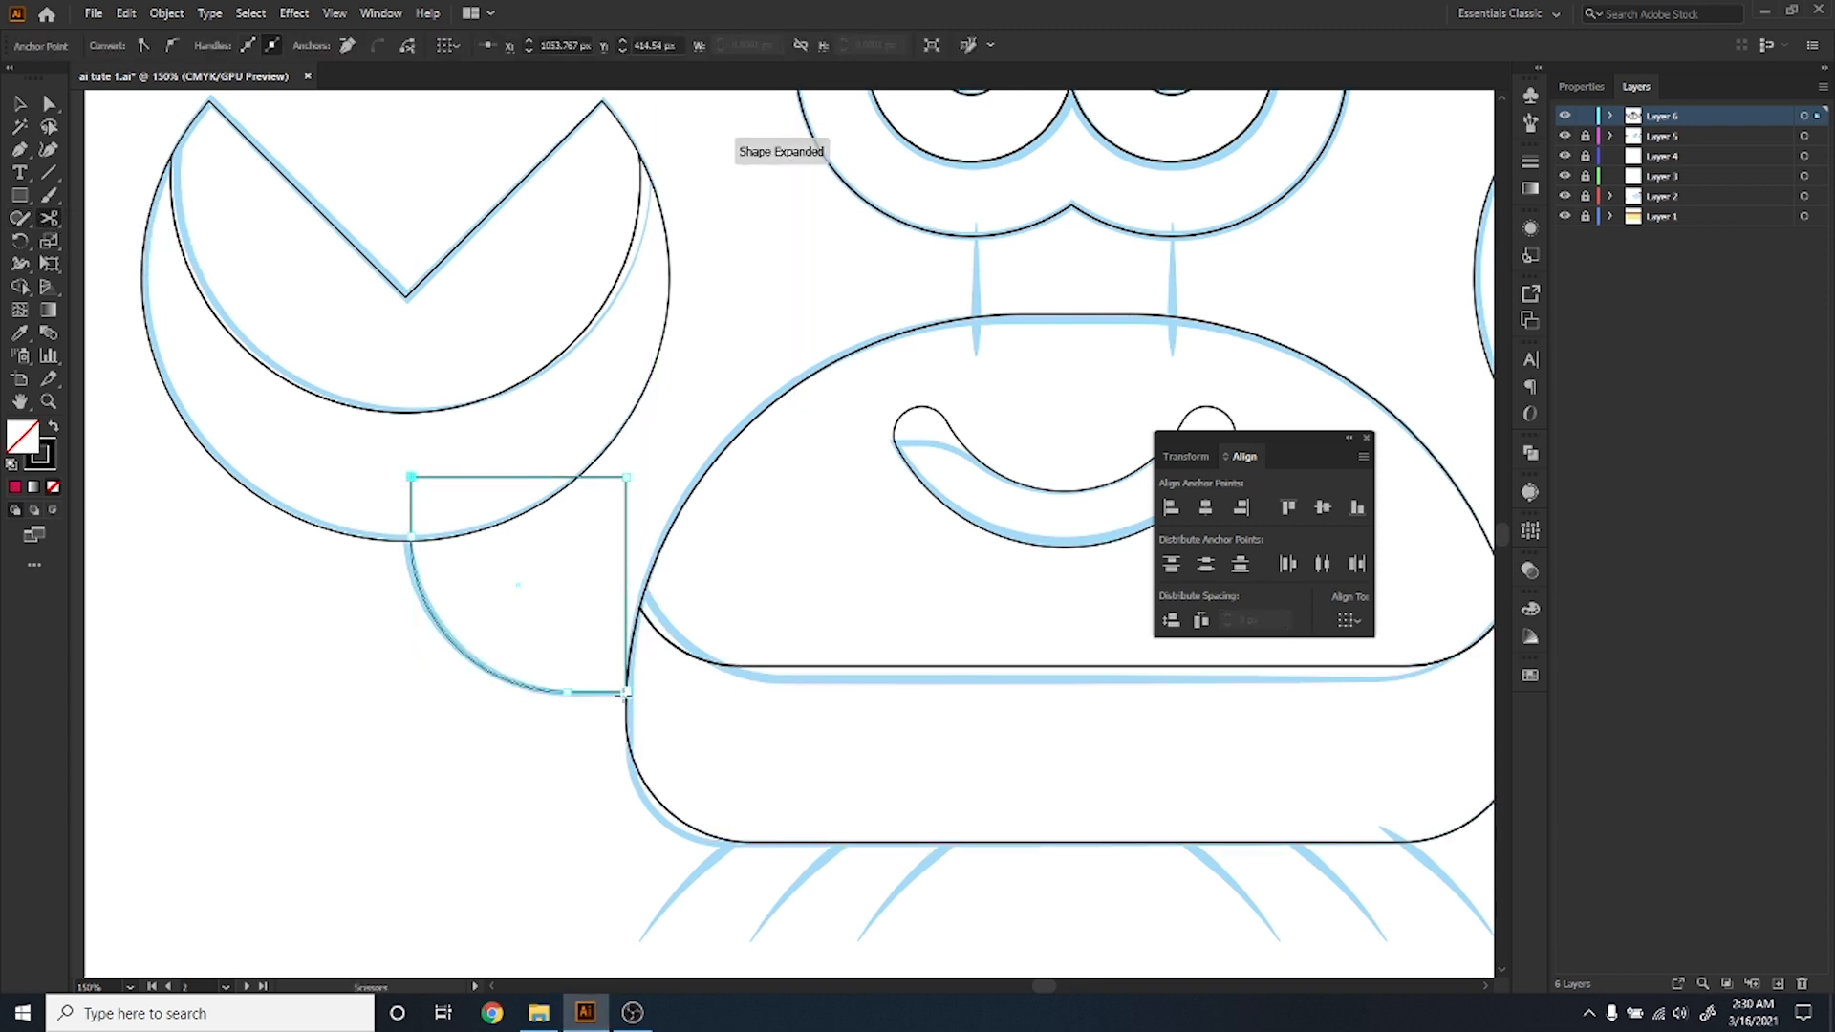
{"action": "left_click", "coordinate": [19, 103]}
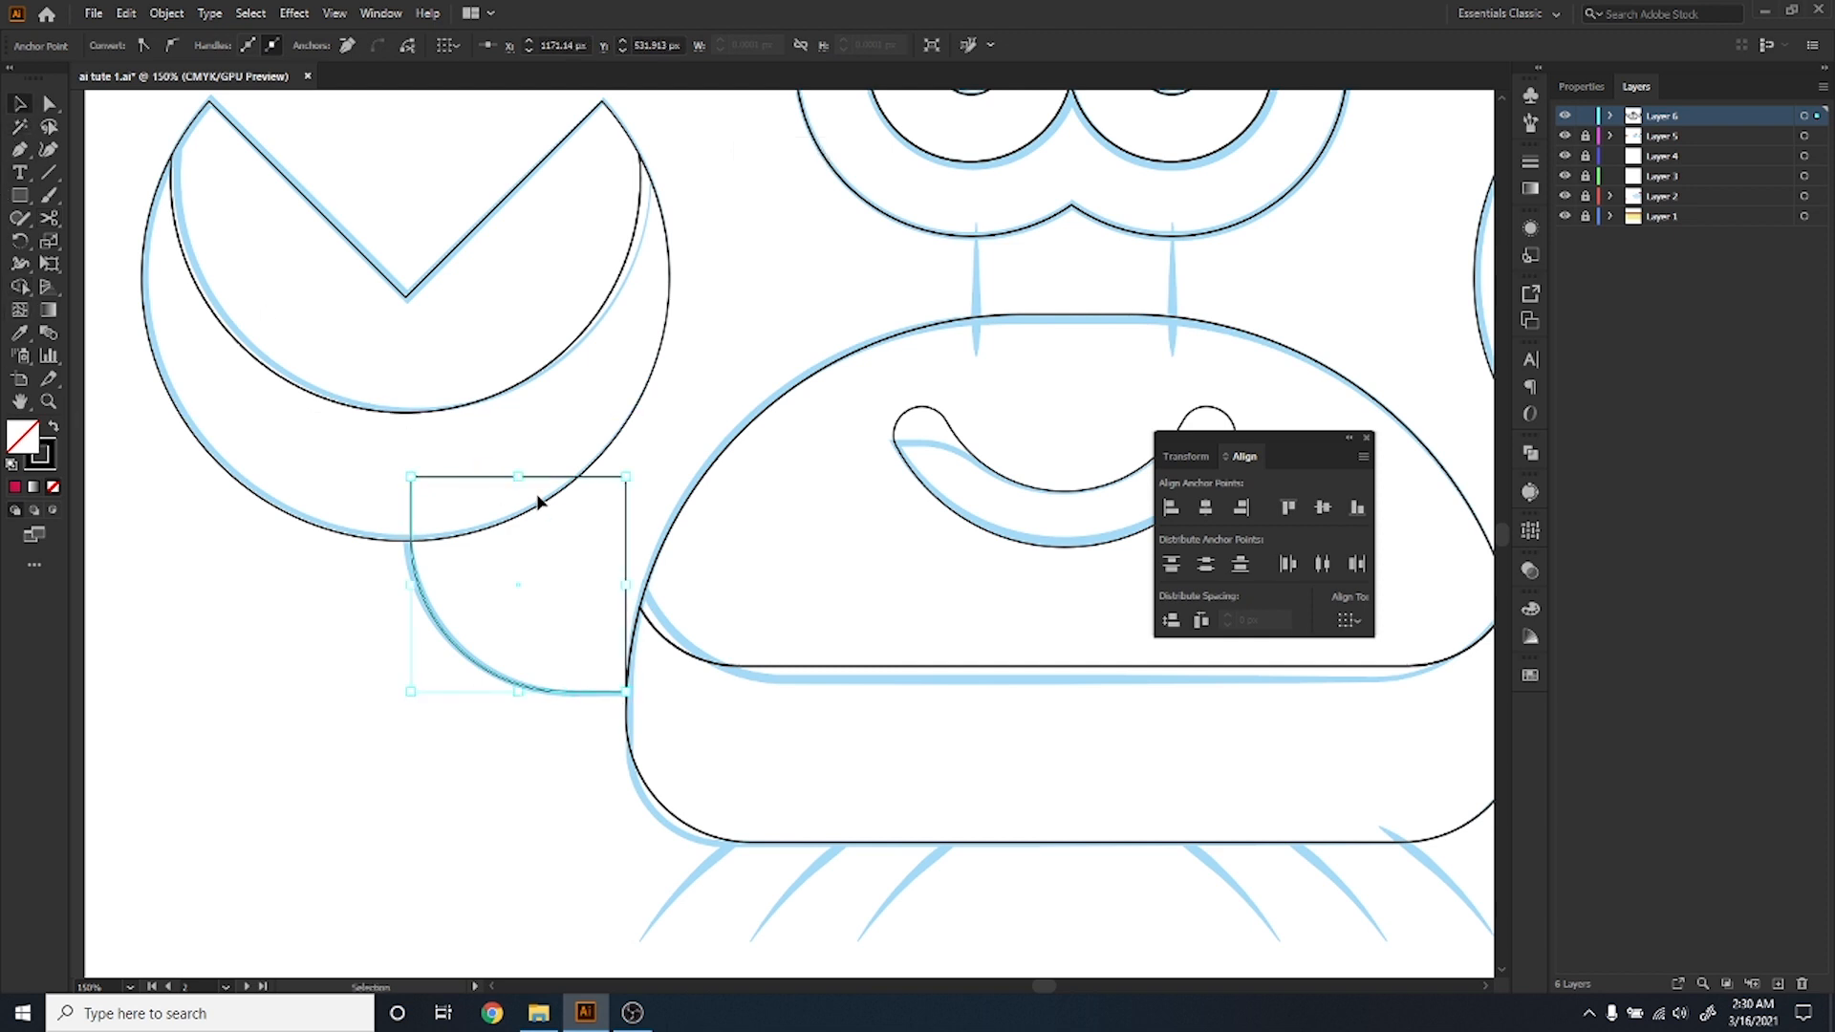
{"action": "left_click", "coordinate": [609, 474]}
{"action": "left_click", "coordinate": [612, 475]}
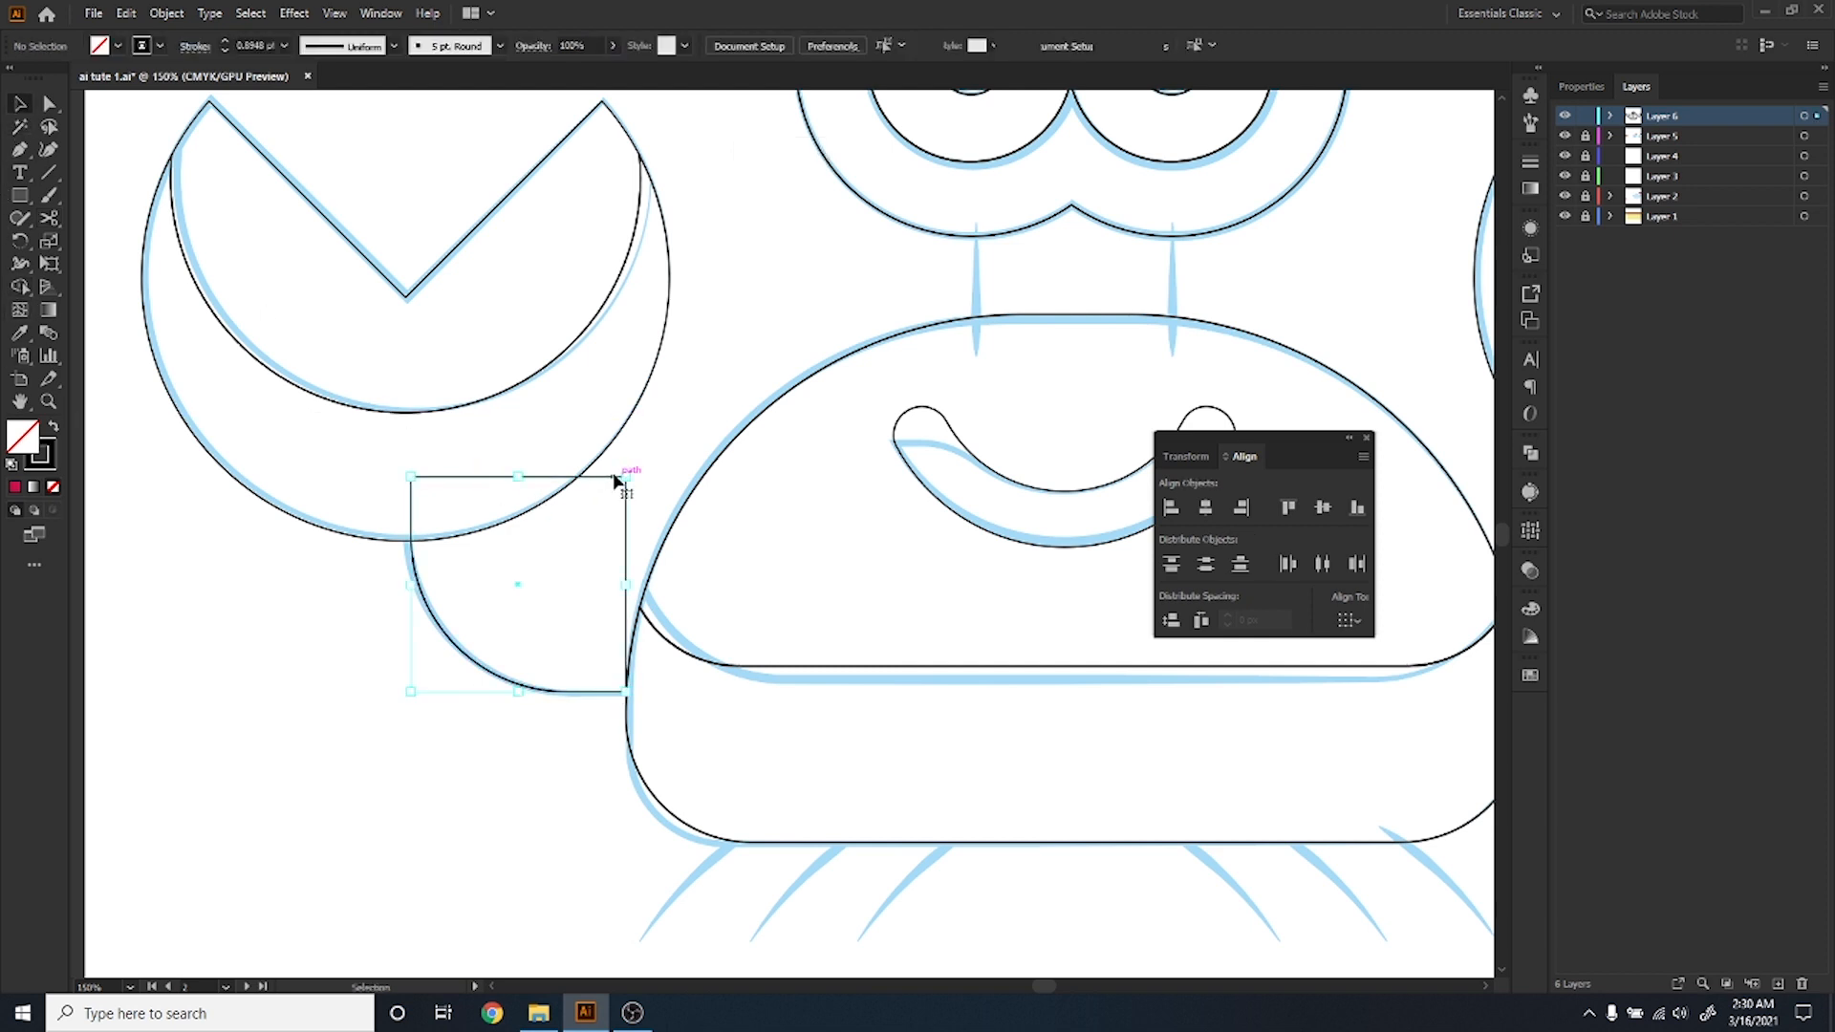
{"action": "key", "text": "Delete"}
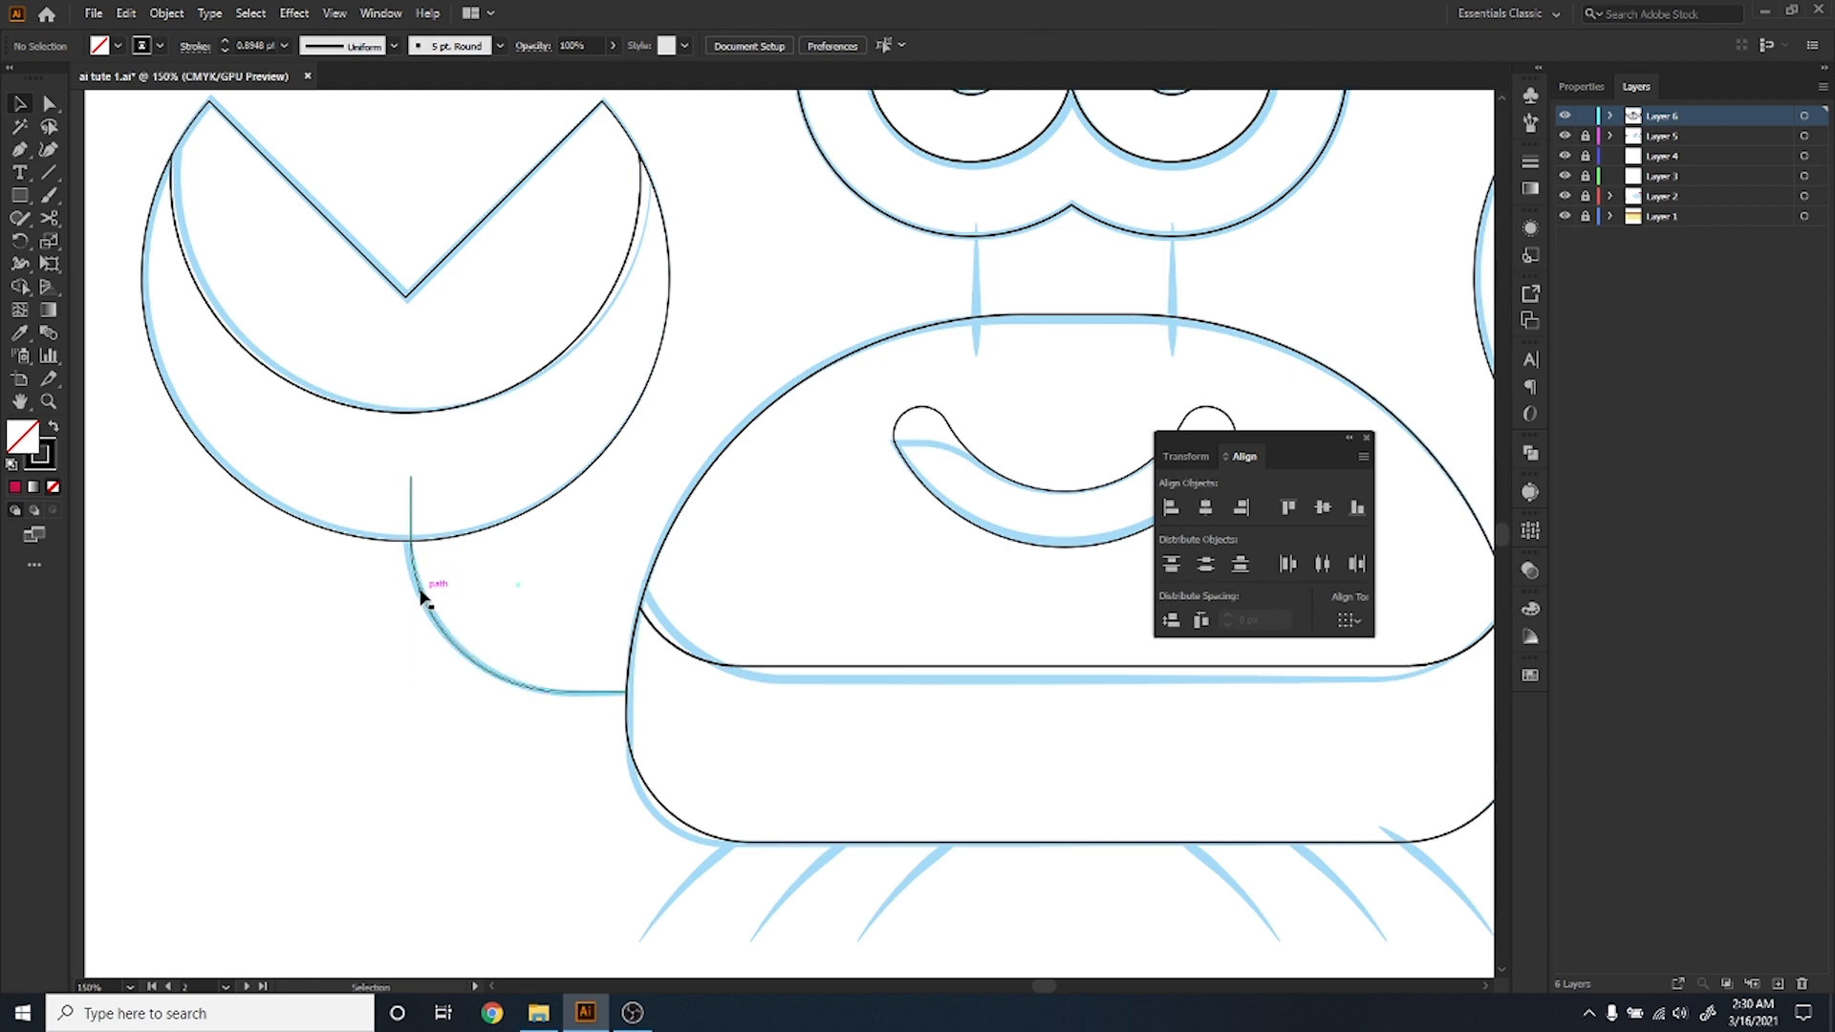
Try to trim the arm line's end inside the left claw with Shape Builder.
{"action": "left_click", "coordinate": [420, 585]}
{"action": "scroll", "coordinate": [430, 564], "scroll_direction": "up", "scroll_amount": 2}
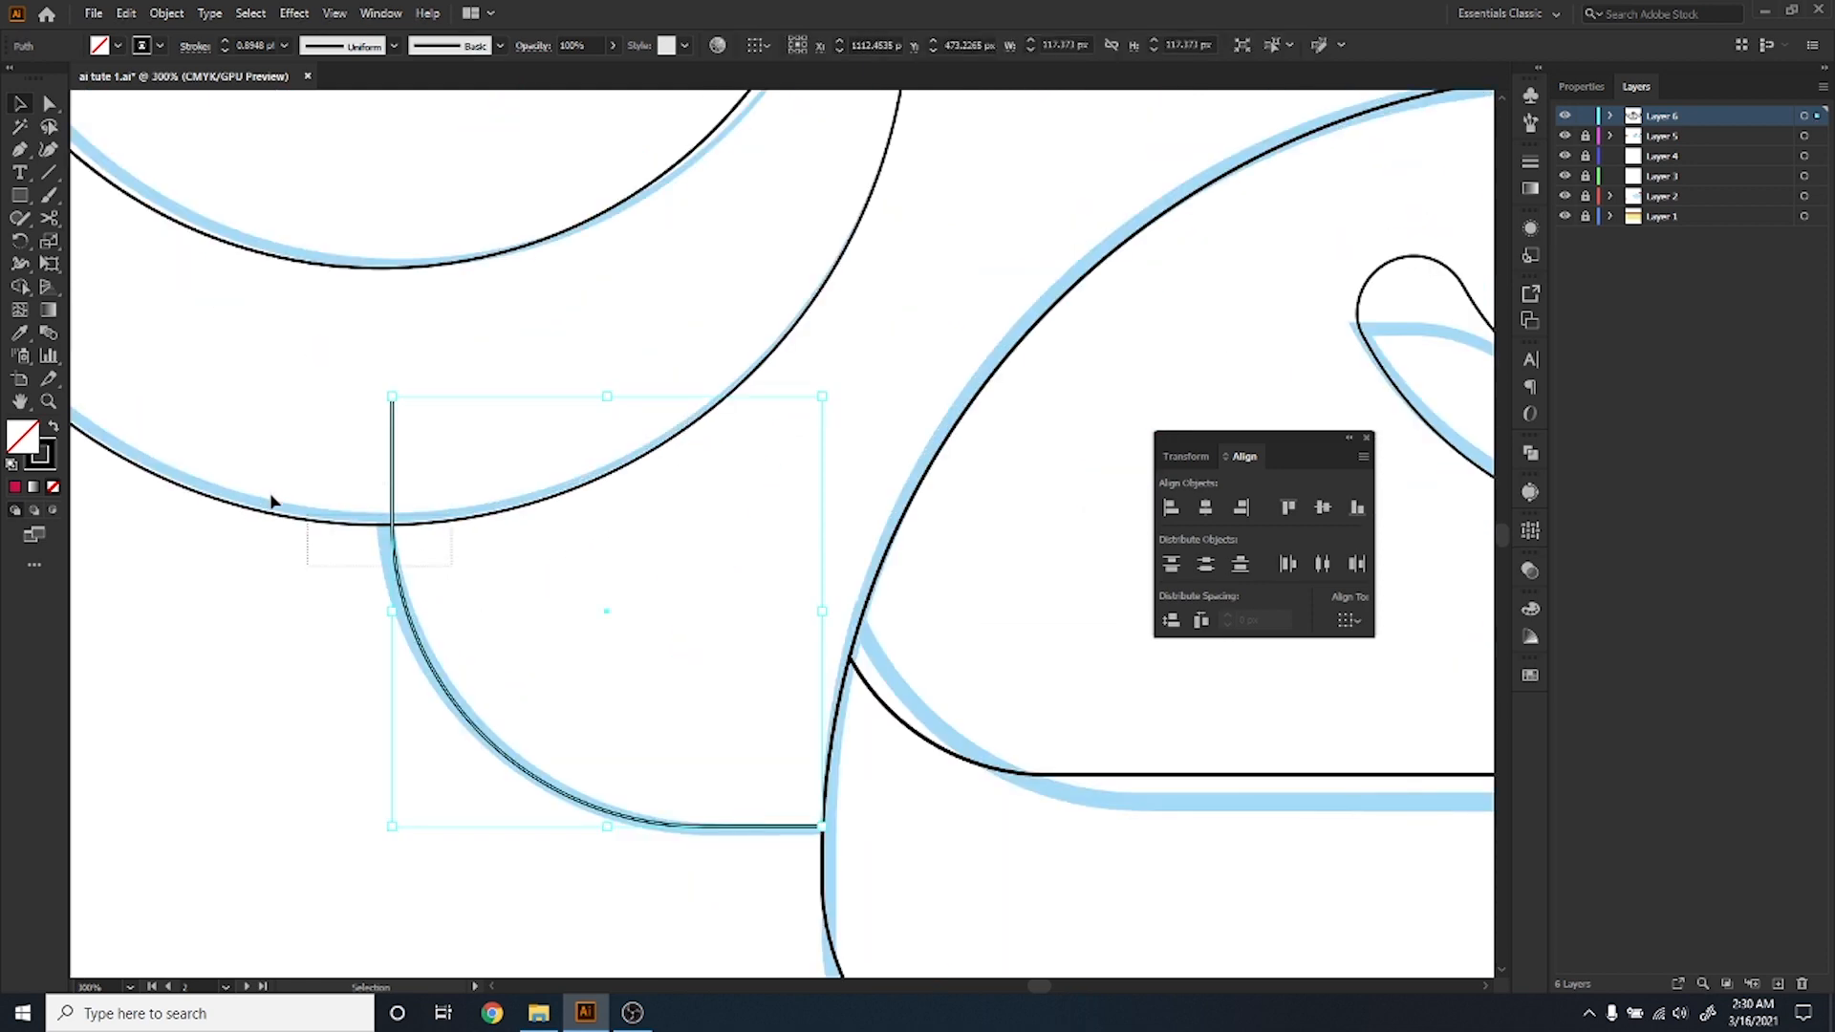
{"action": "left_click", "coordinate": [19, 288]}
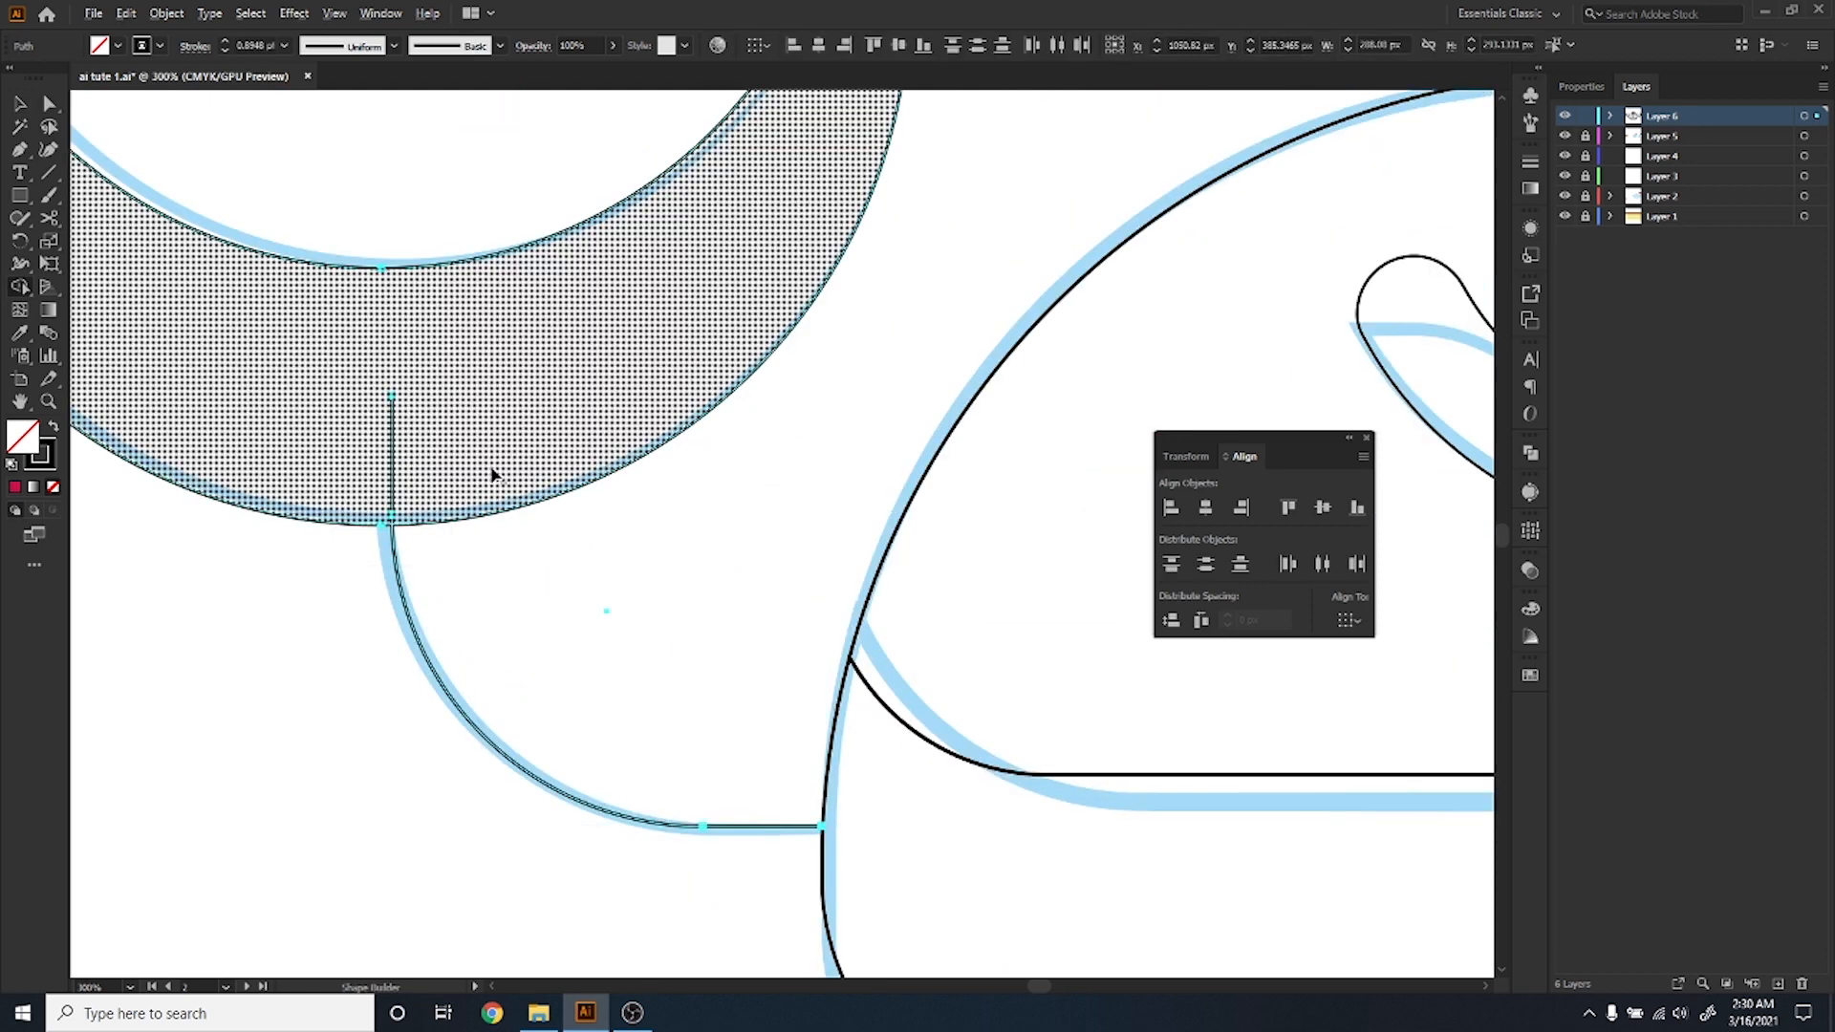
{"action": "left_click", "coordinate": [307, 479], "text": "alt"}
{"action": "key", "text": "ctrl+z"}
{"action": "left_click", "coordinate": [21, 105]}
{"action": "left_click", "coordinate": [313, 568]}
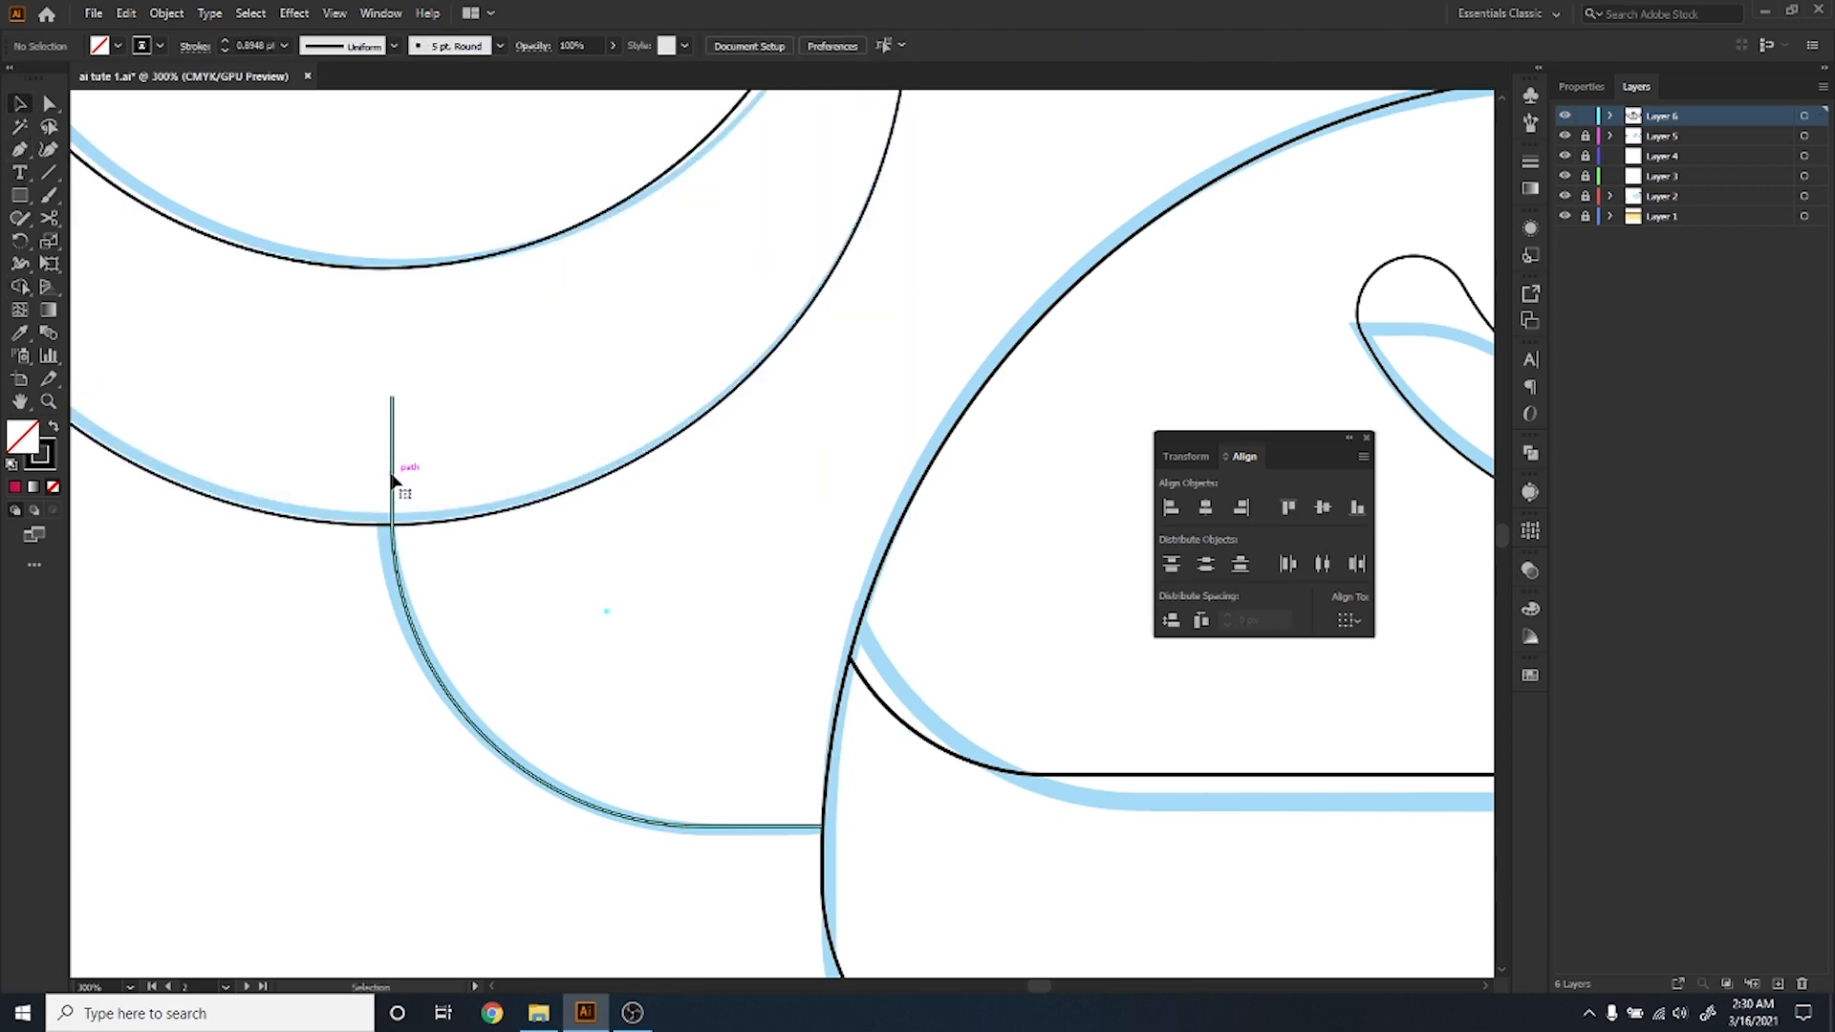
Select the outer left claw with the arm line, remove the line's overhang inside the claw with Shape Builder, and deselect.
{"action": "left_click", "coordinate": [393, 478]}
{"action": "left_click", "coordinate": [397, 481]}
{"action": "scroll", "coordinate": [459, 547], "scroll_direction": "down", "scroll_amount": 3}
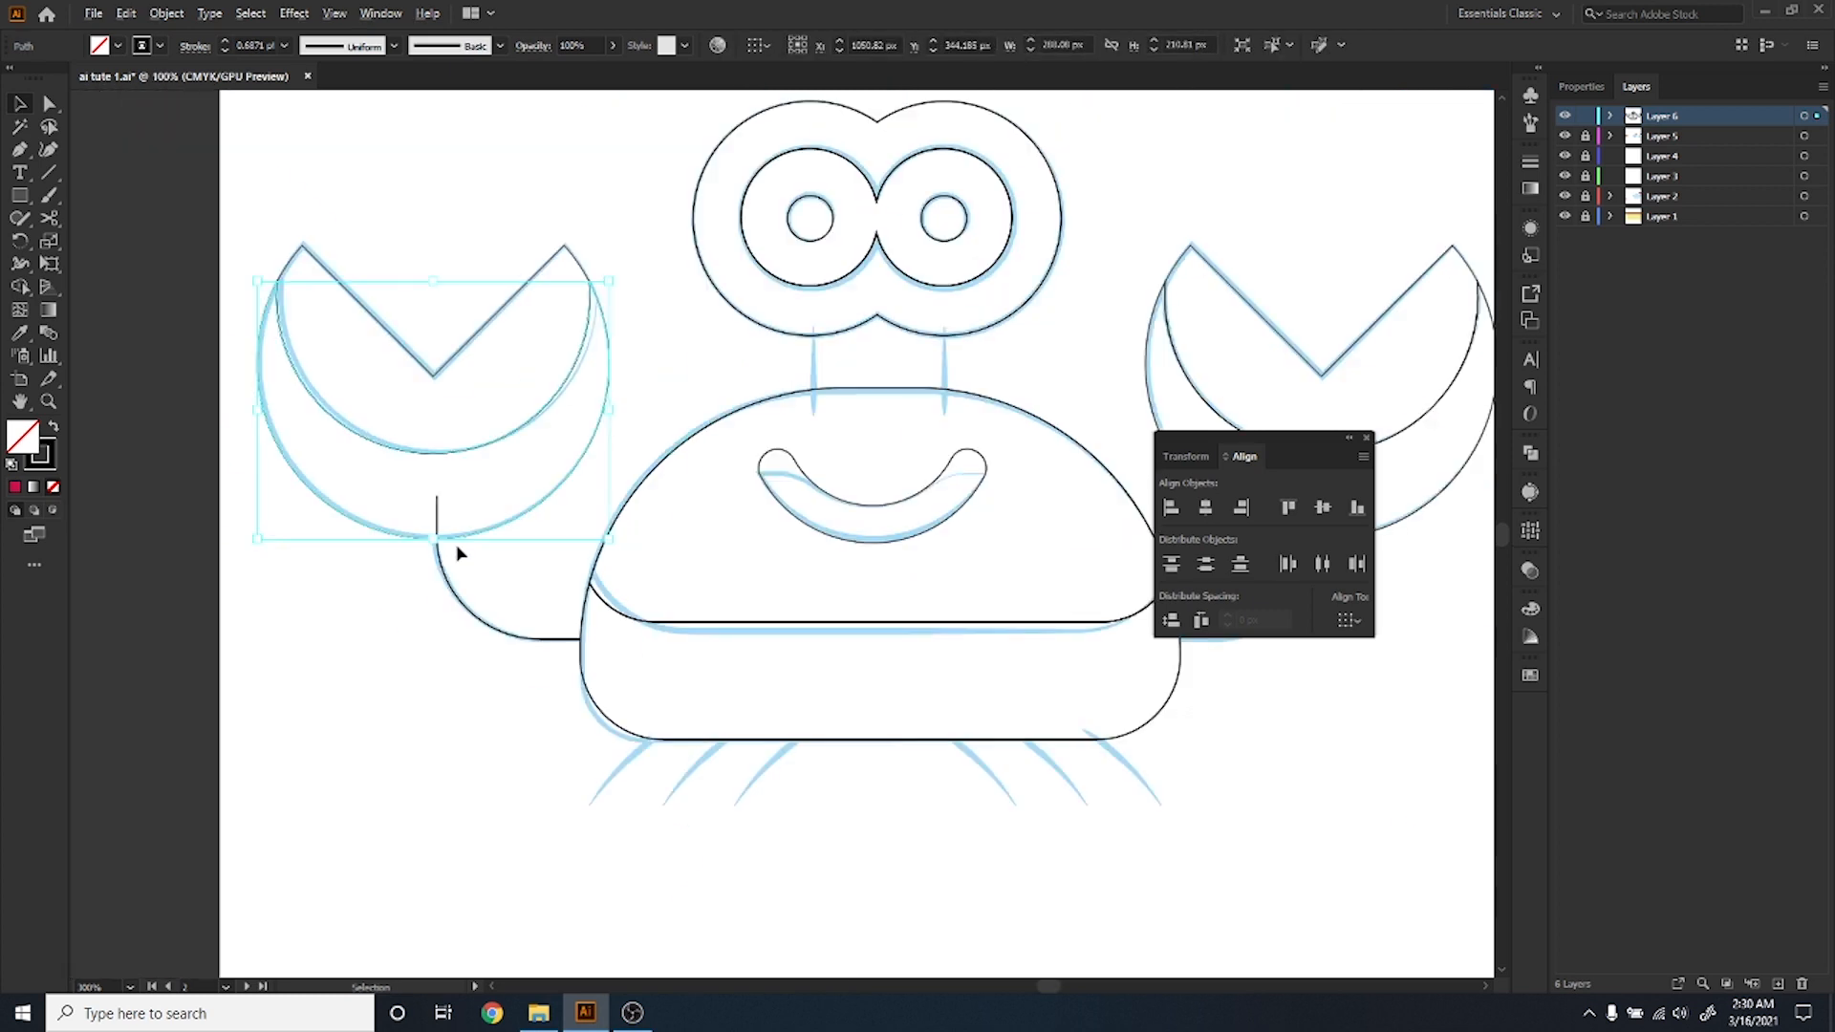
{"action": "scroll", "coordinate": [454, 552], "scroll_direction": "up", "scroll_amount": 4}
{"action": "left_click_drag", "start_coordinate": [647, 836], "coordinate": [283, 543]}
{"action": "left_click", "coordinate": [20, 287]}
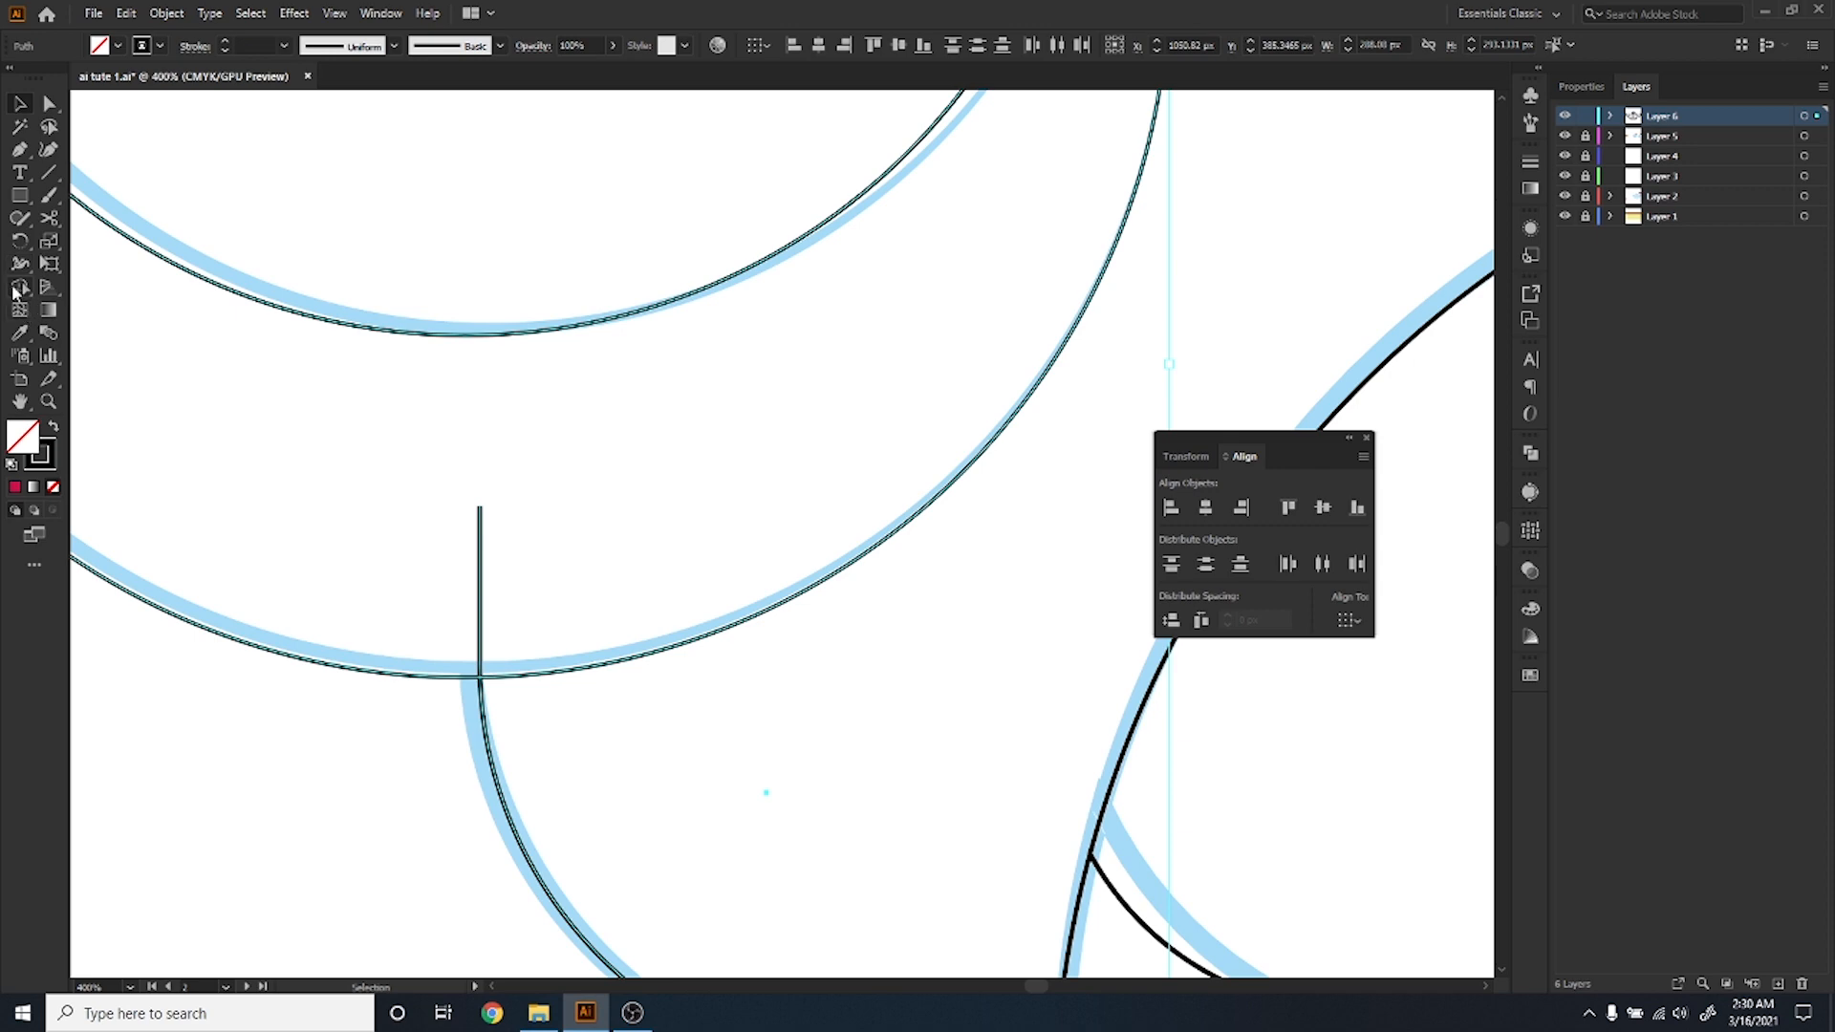
{"action": "left_click_drag", "start_coordinate": [577, 573], "coordinate": [411, 562]}
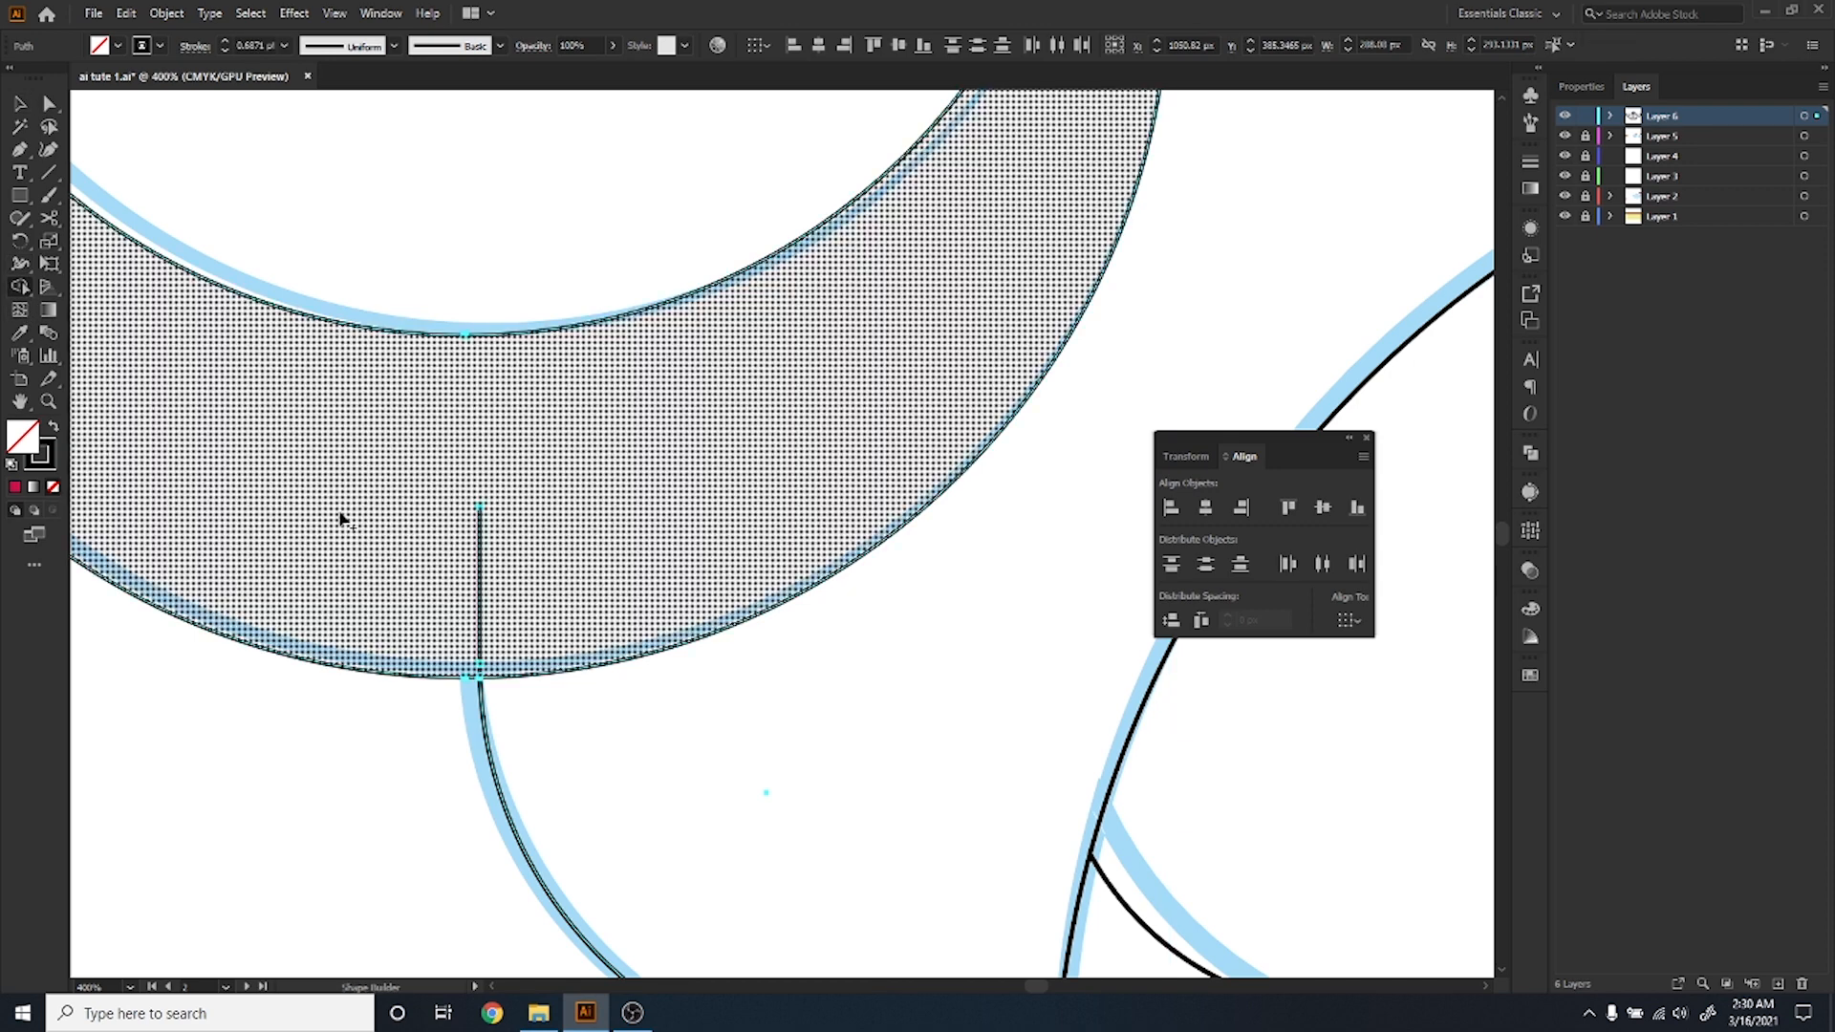
{"action": "left_click", "coordinate": [479, 521], "text": "alt"}
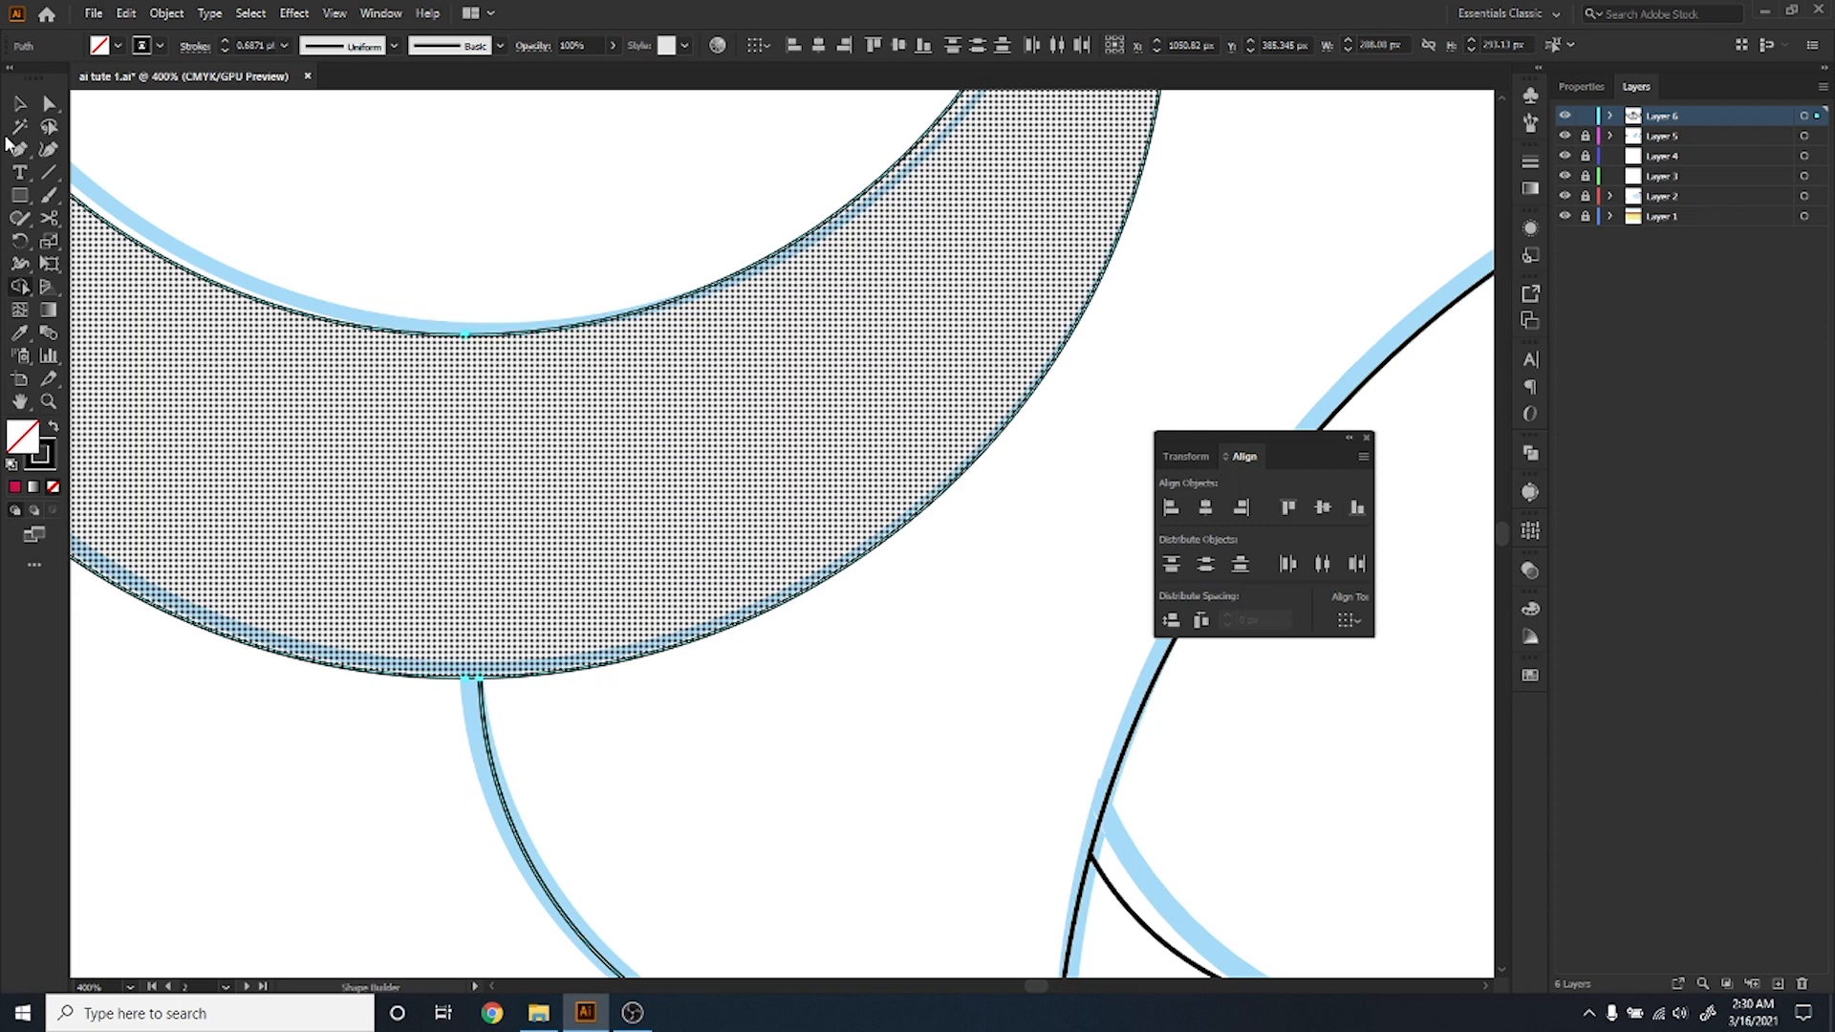
{"action": "left_click", "coordinate": [15, 106]}
{"action": "scroll", "coordinate": [362, 652], "scroll_direction": "down", "scroll_amount": 4}
{"action": "left_click", "coordinate": [336, 799]}
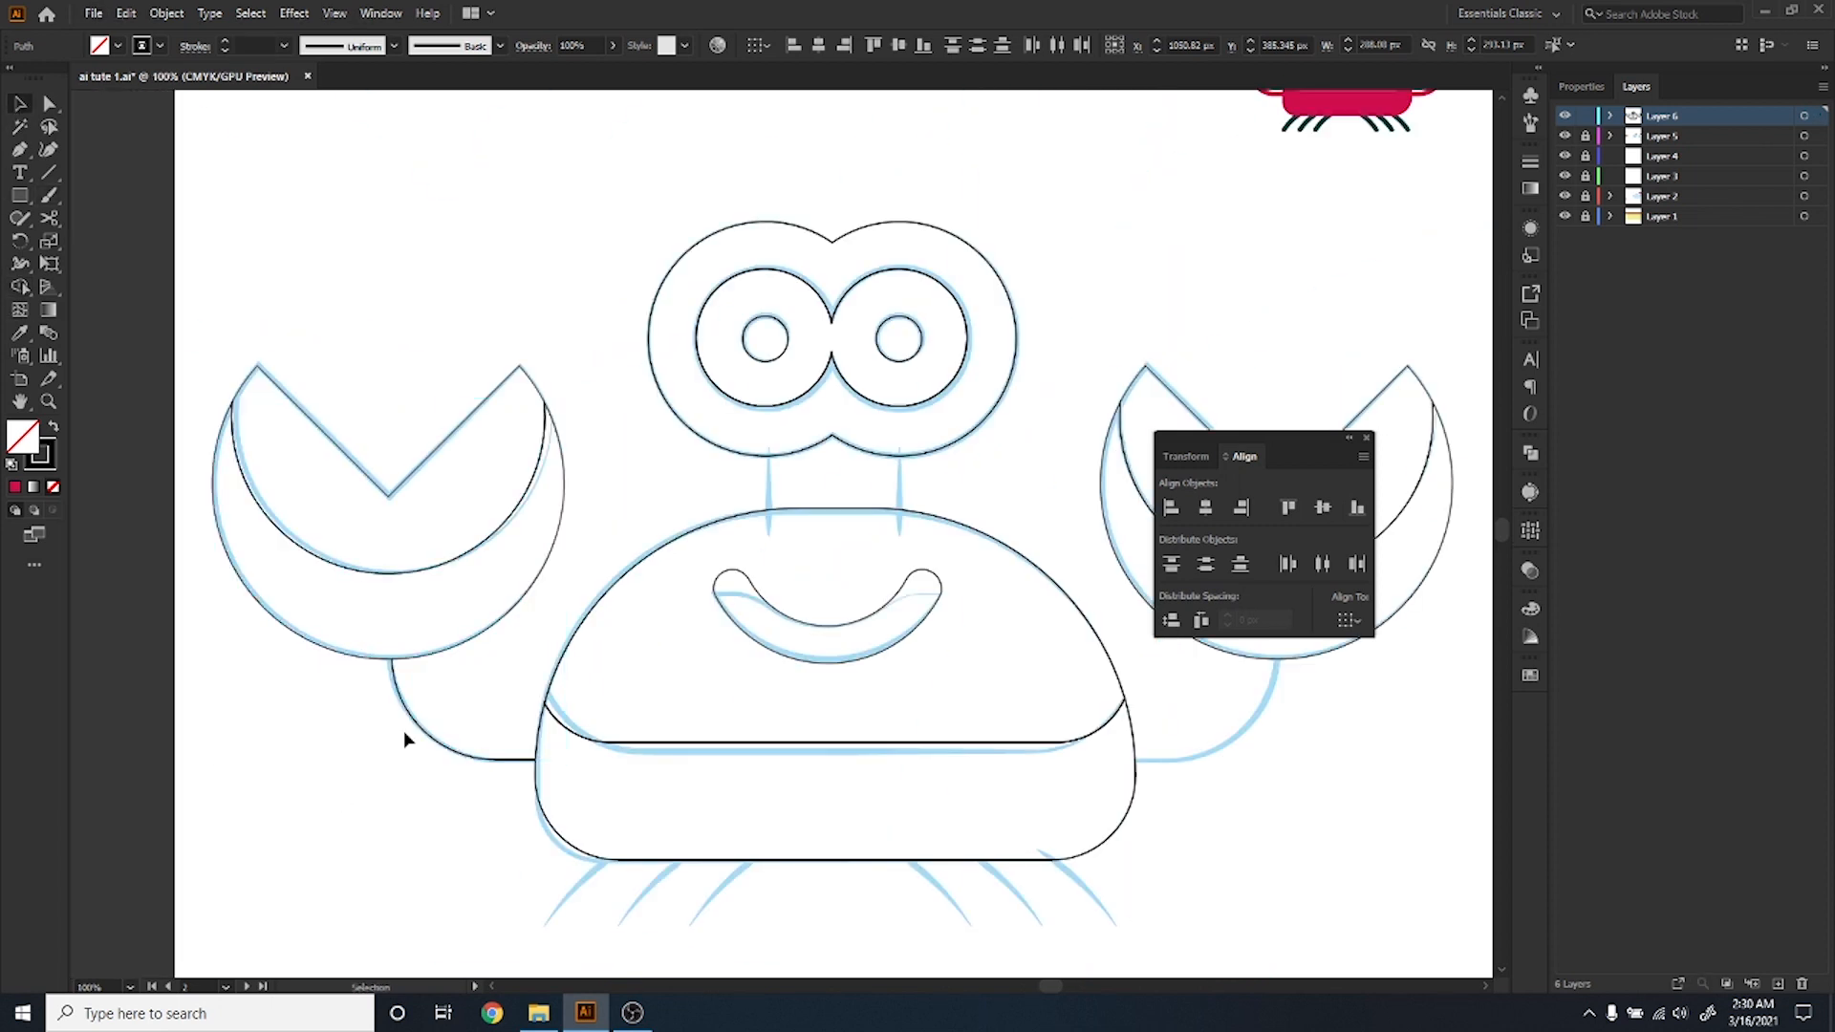
Make a reflected copy of the left arm line across the vertical axis.
{"action": "left_click", "coordinate": [421, 729]}
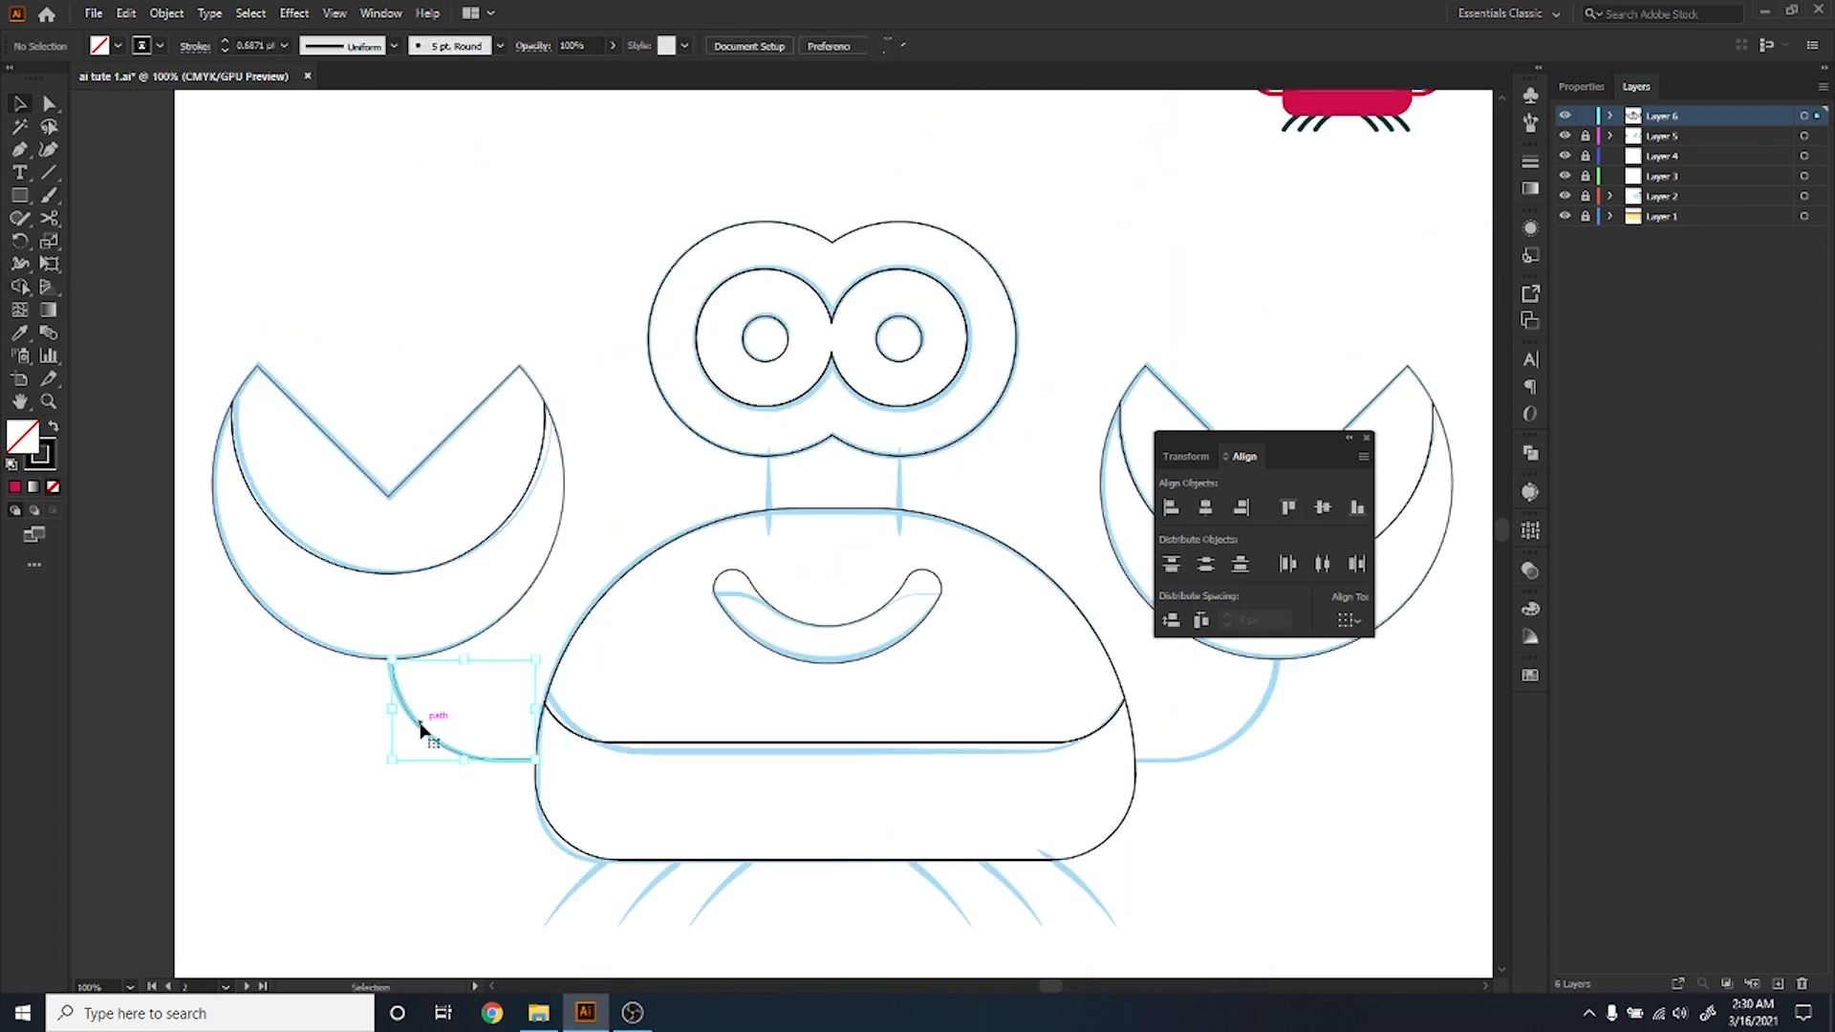
{"action": "left_click_drag", "start_coordinate": [464, 706], "coordinate": [315, 684]}
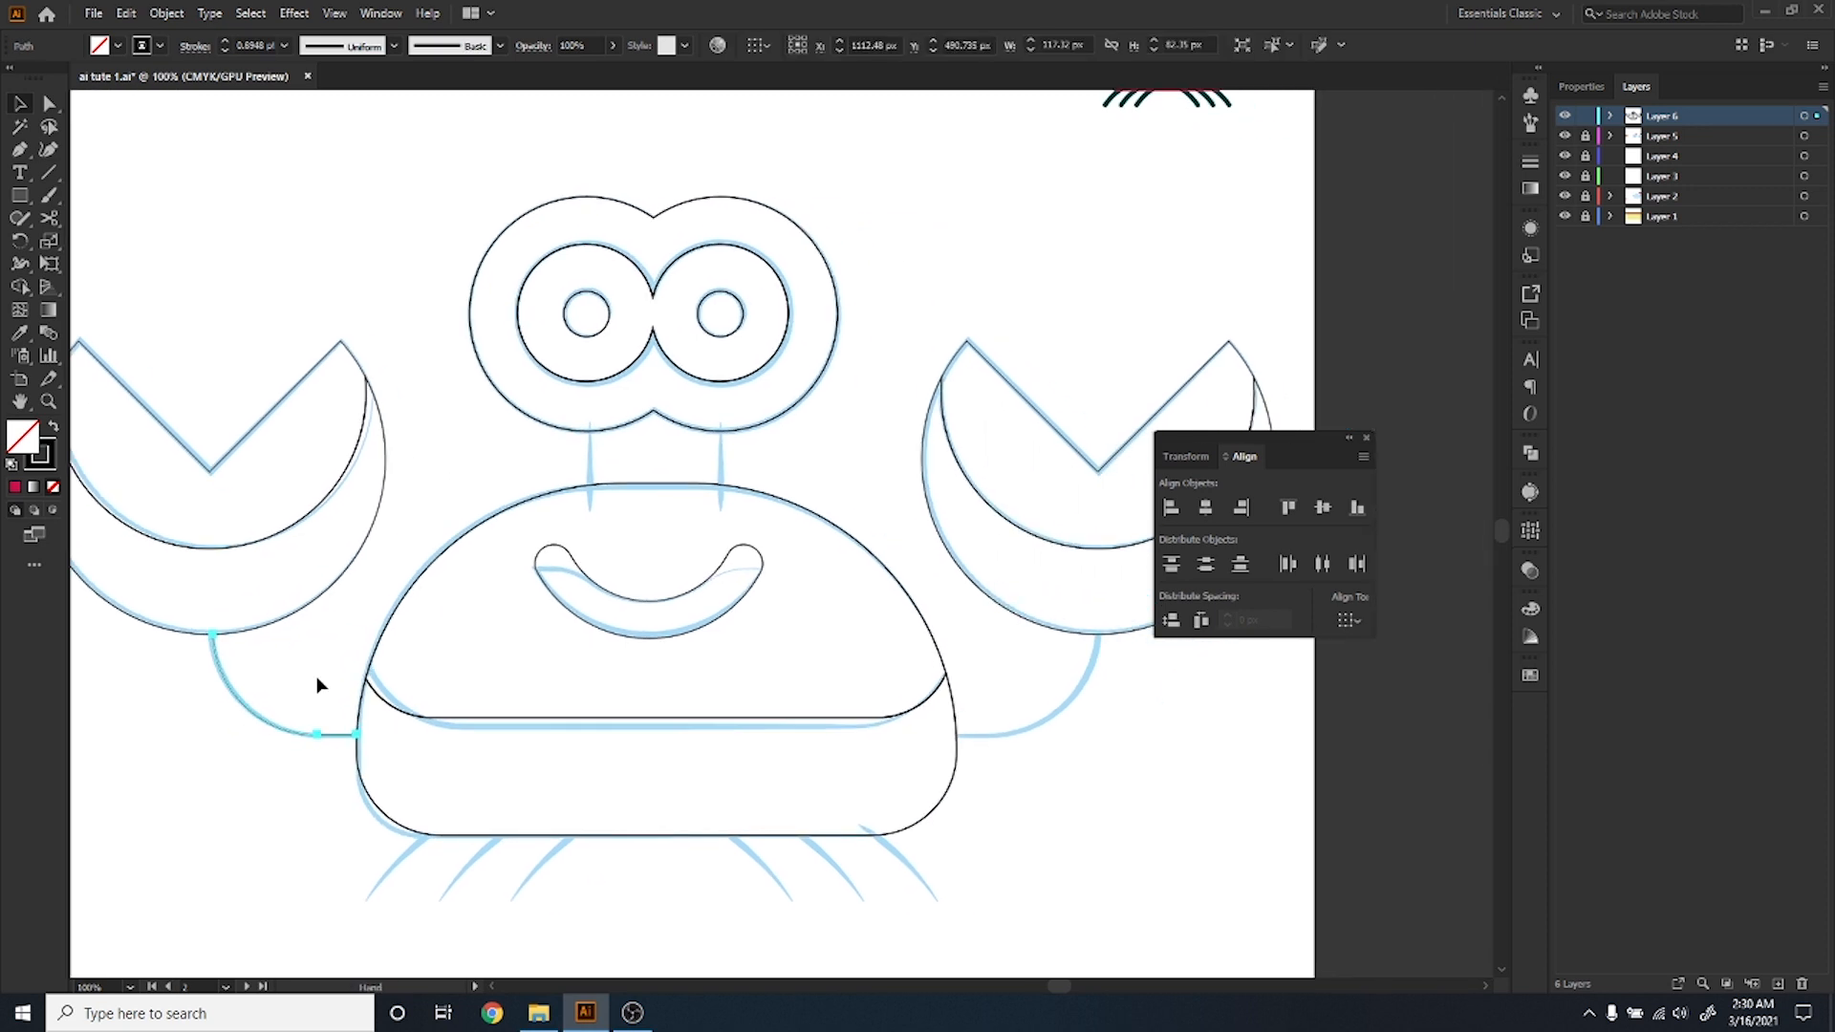
{"action": "right_click", "coordinate": [247, 717]}
{"action": "mouse_move", "coordinate": [381, 590]}
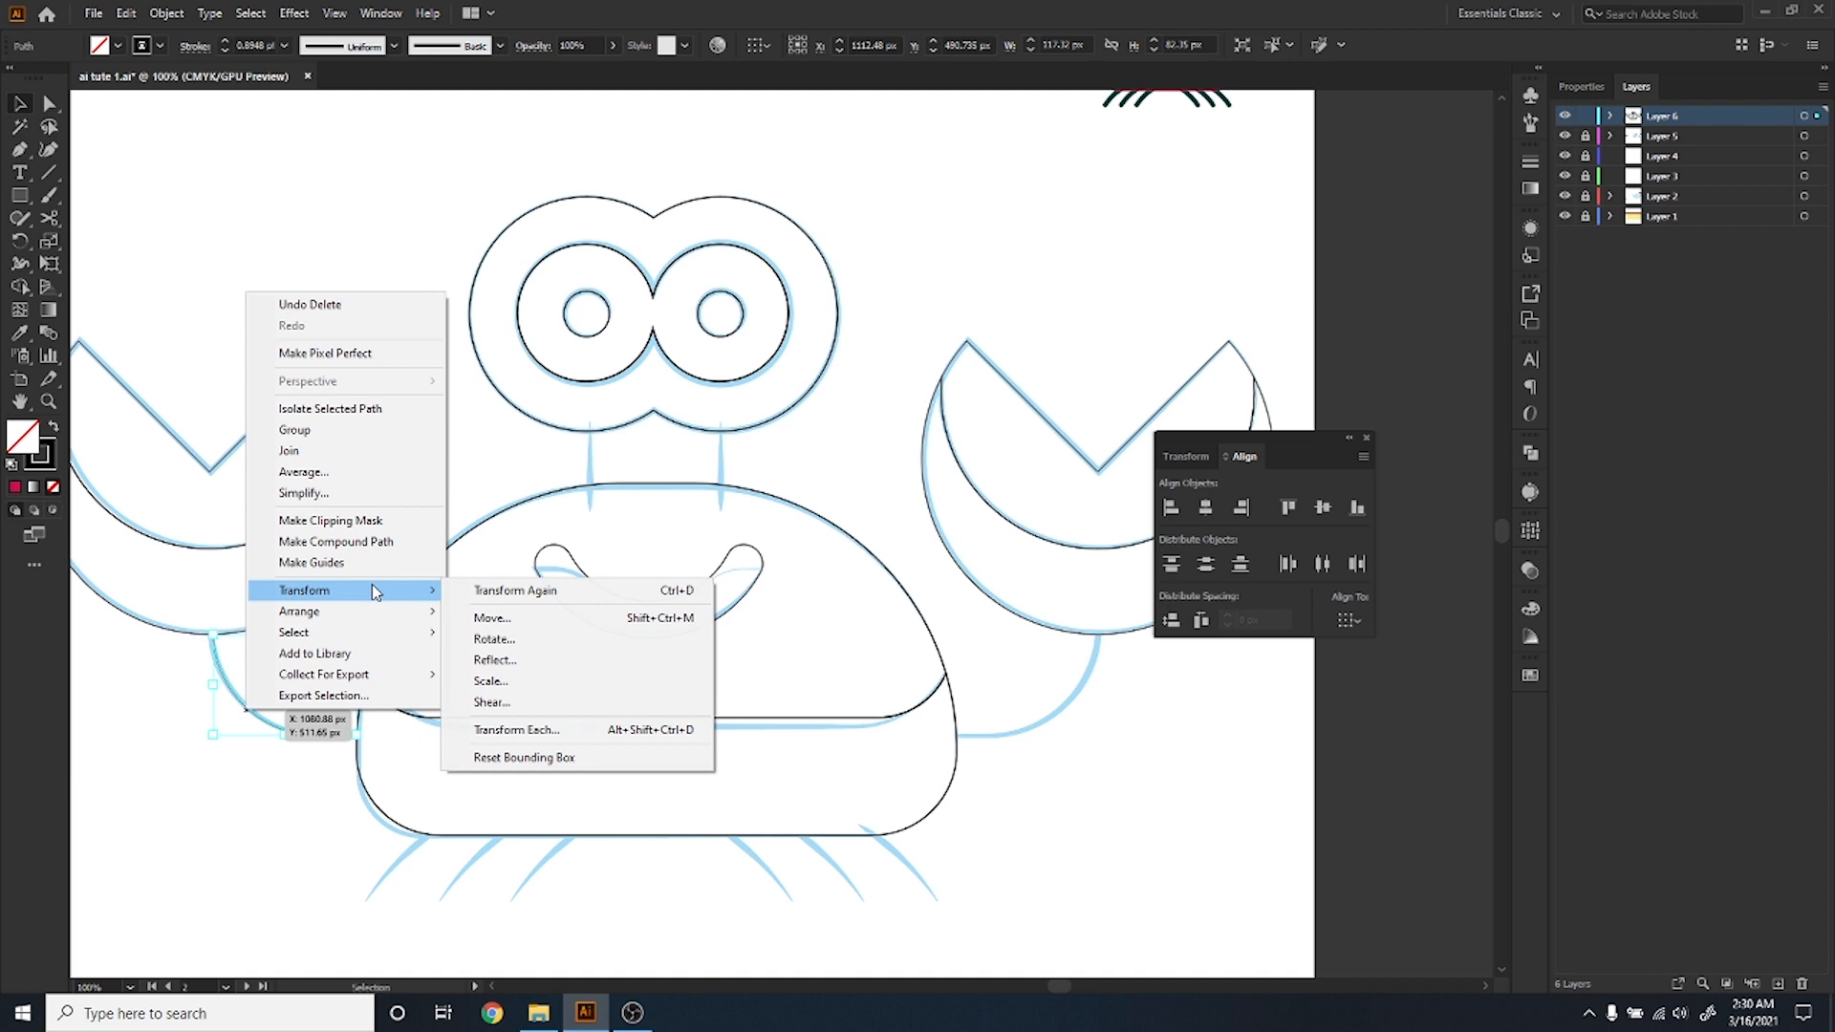
{"action": "left_click", "coordinate": [560, 661]}
{"action": "left_click_drag", "start_coordinate": [78, 19], "coordinate": [748, 400]}
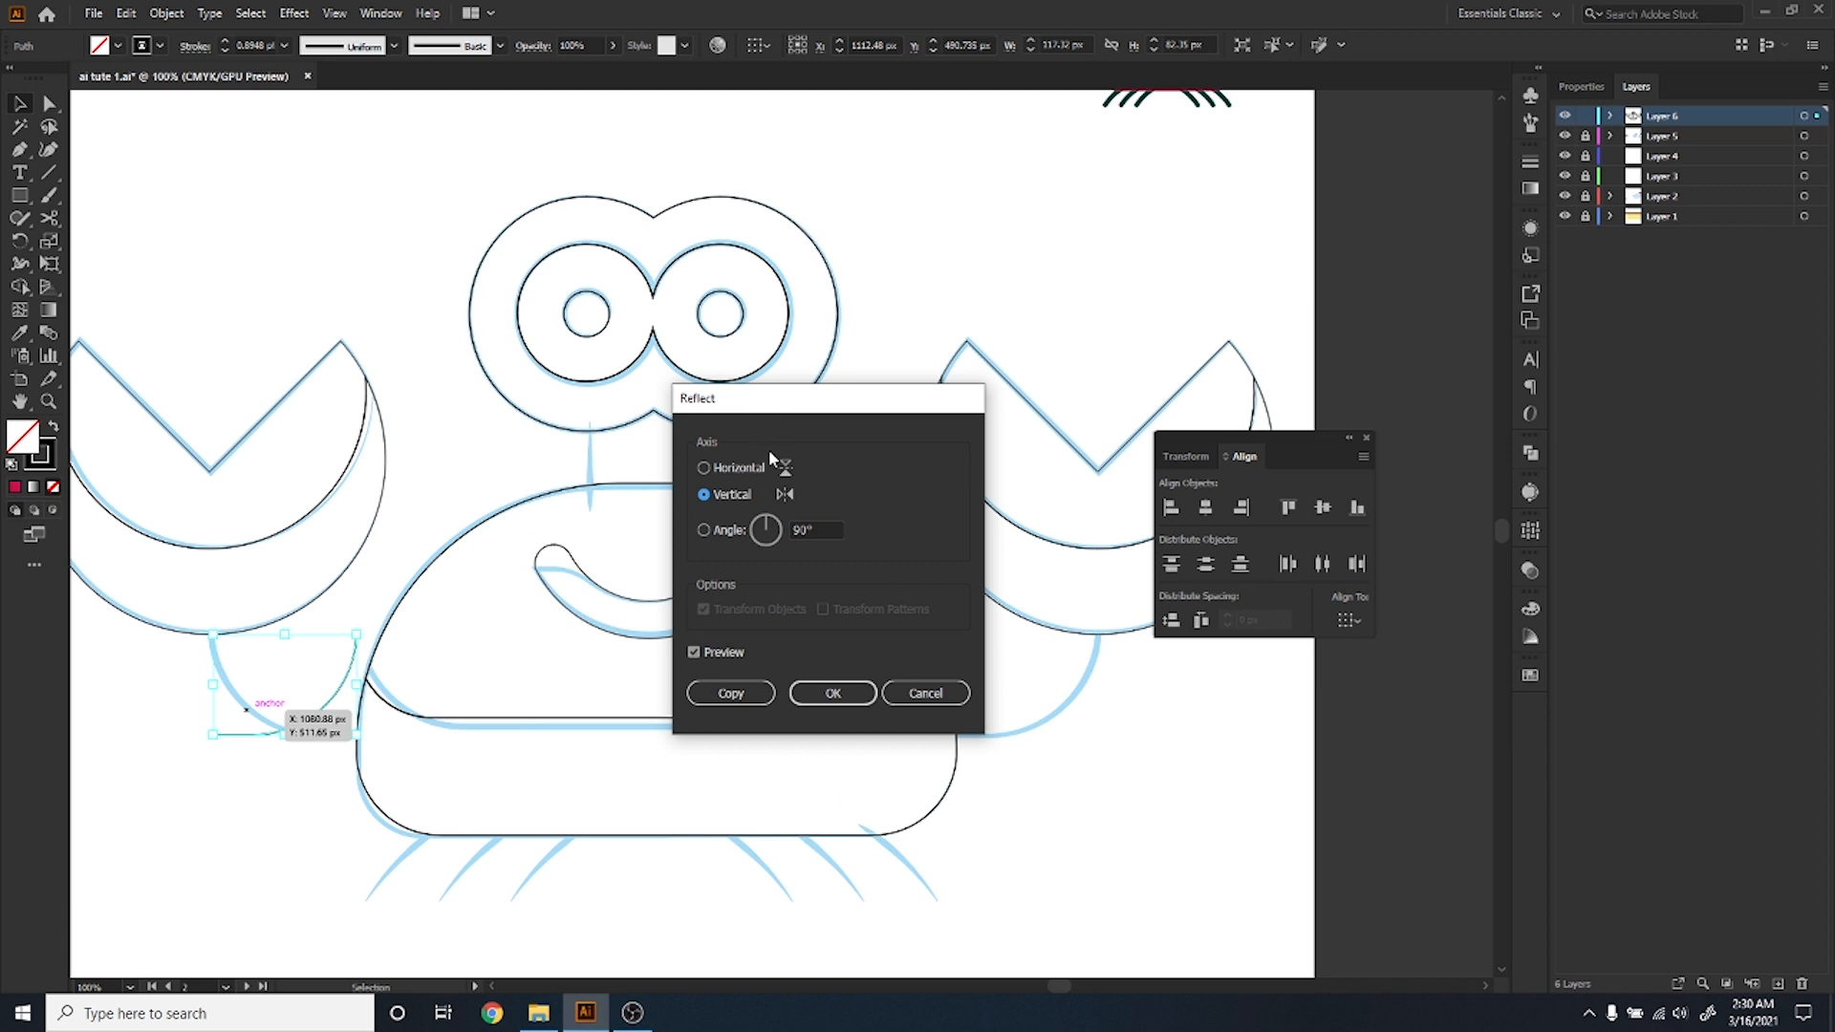
{"action": "left_click", "coordinate": [721, 468]}
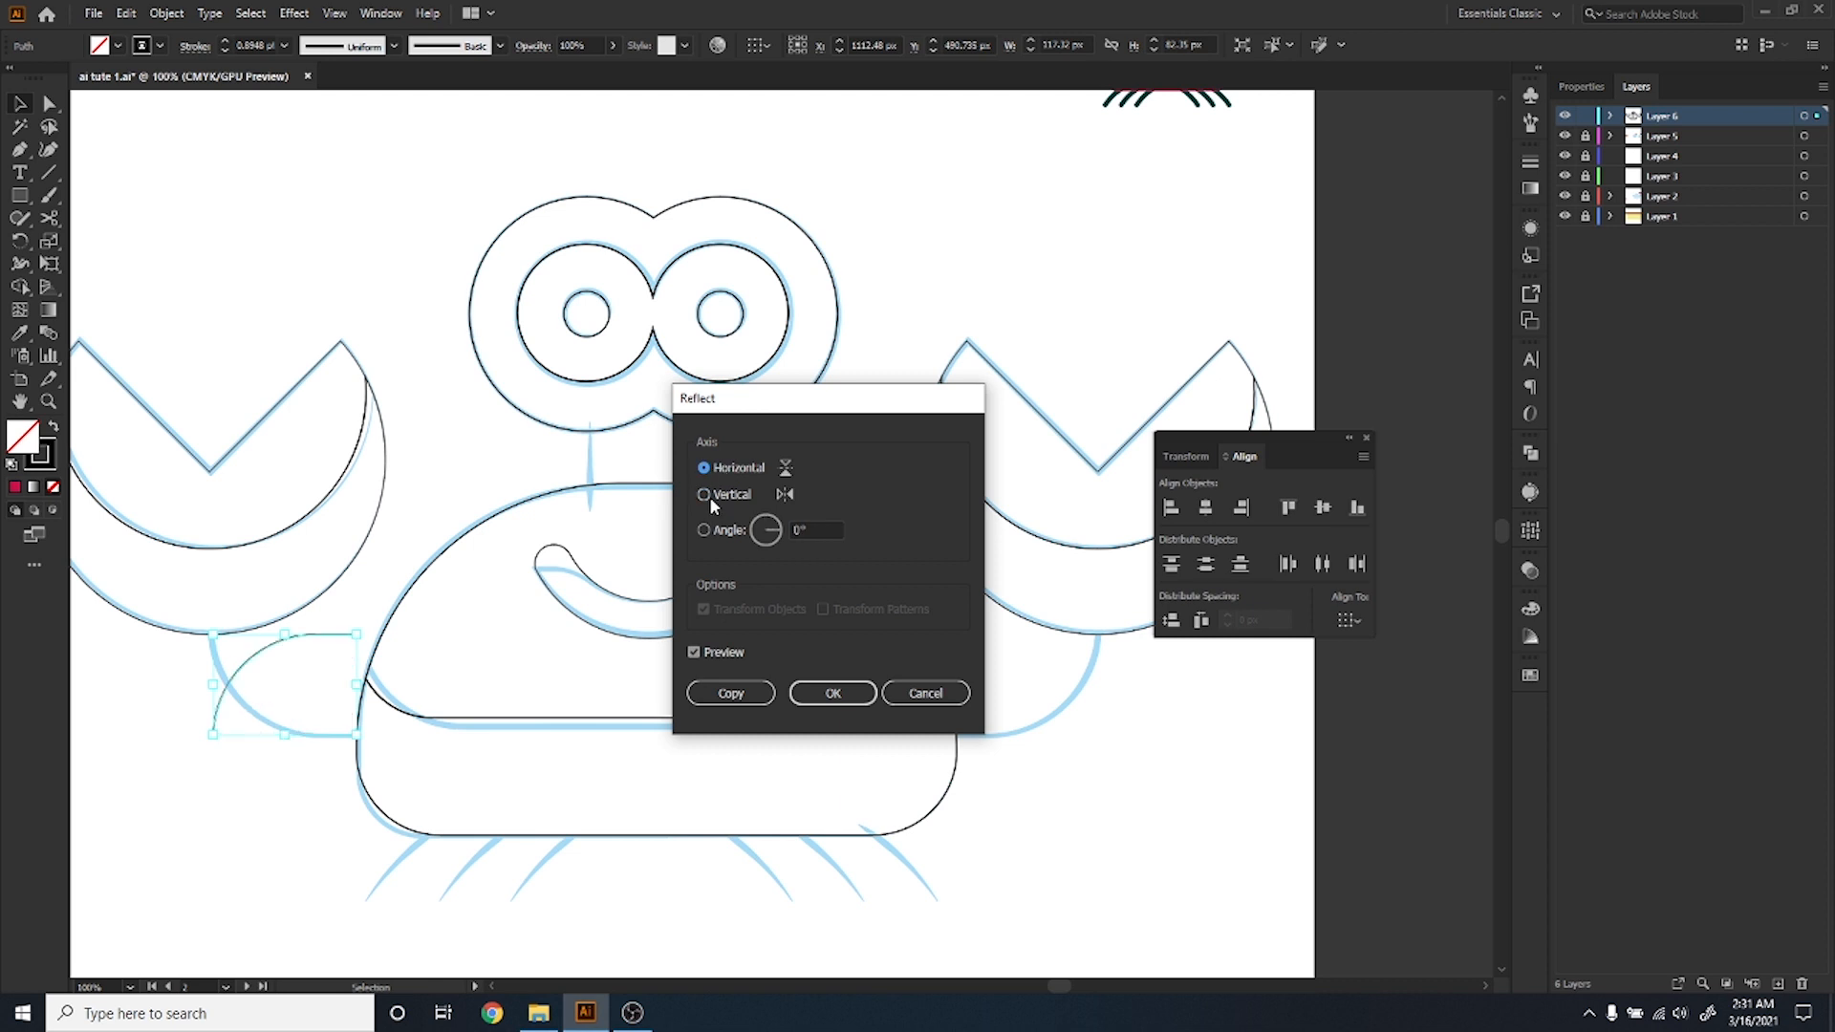
{"action": "left_click", "coordinate": [706, 494]}
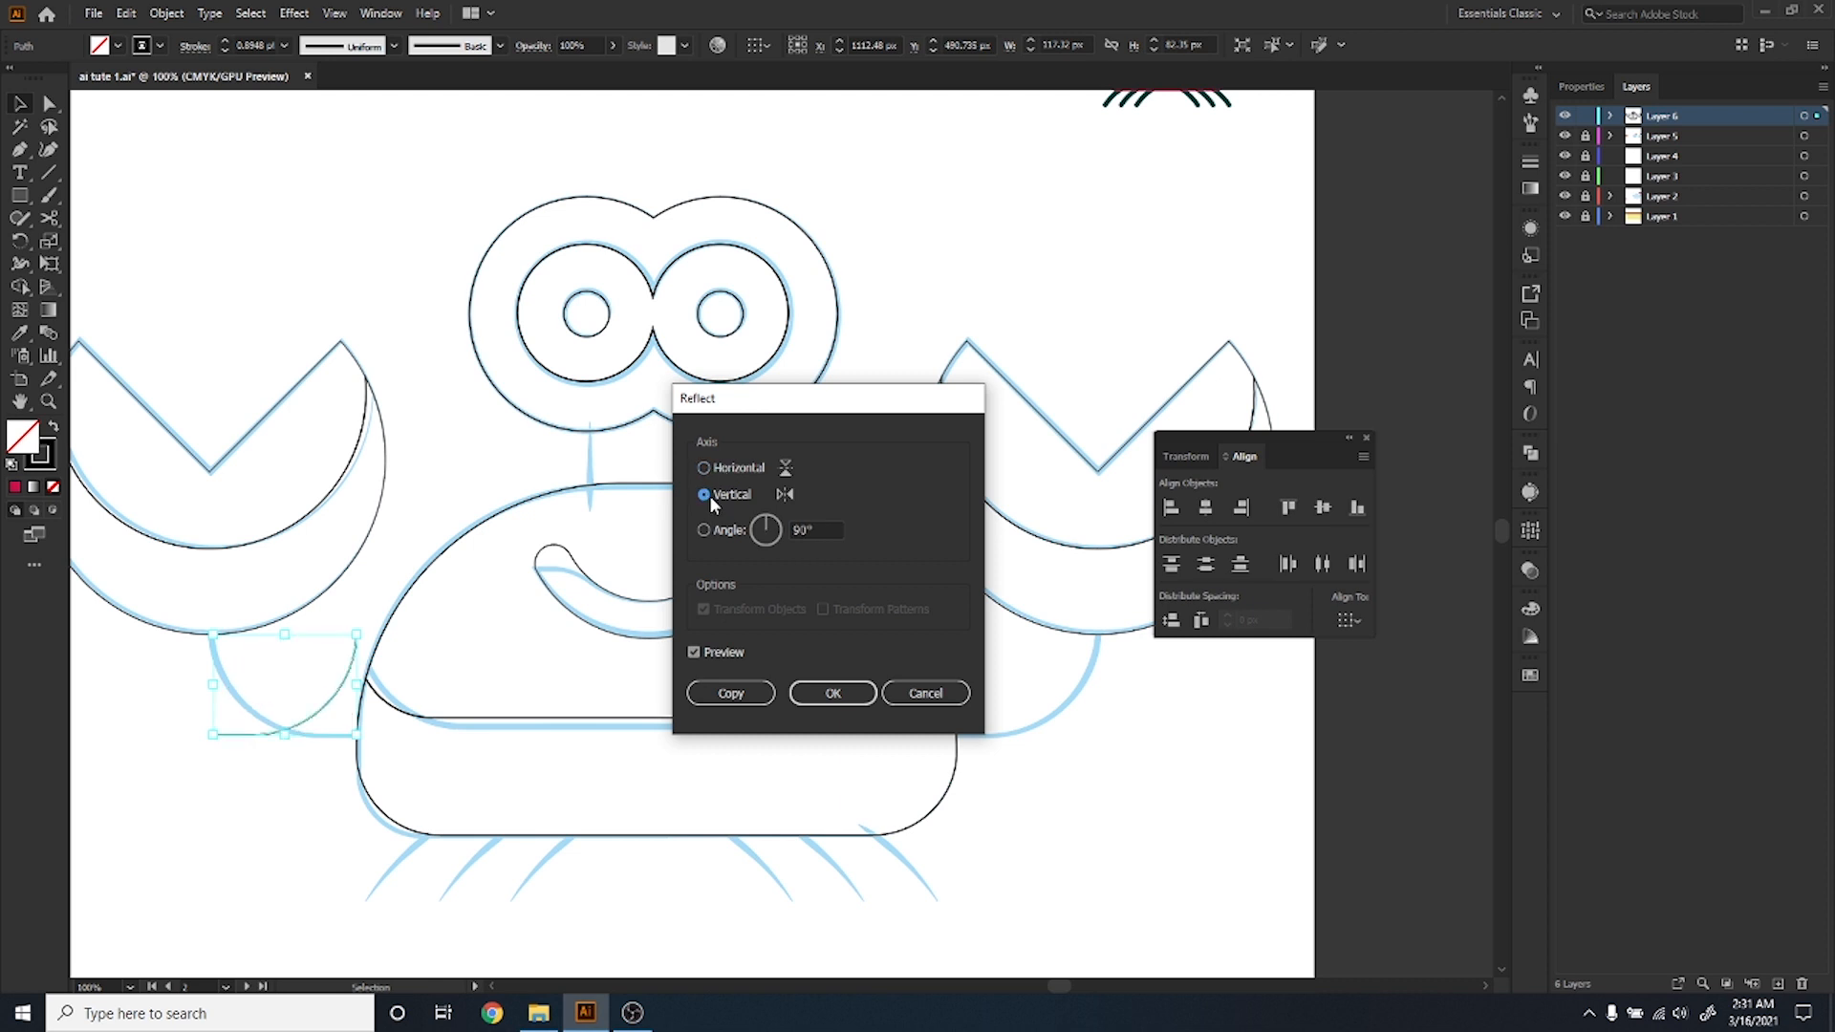
{"action": "left_click", "coordinate": [764, 693]}
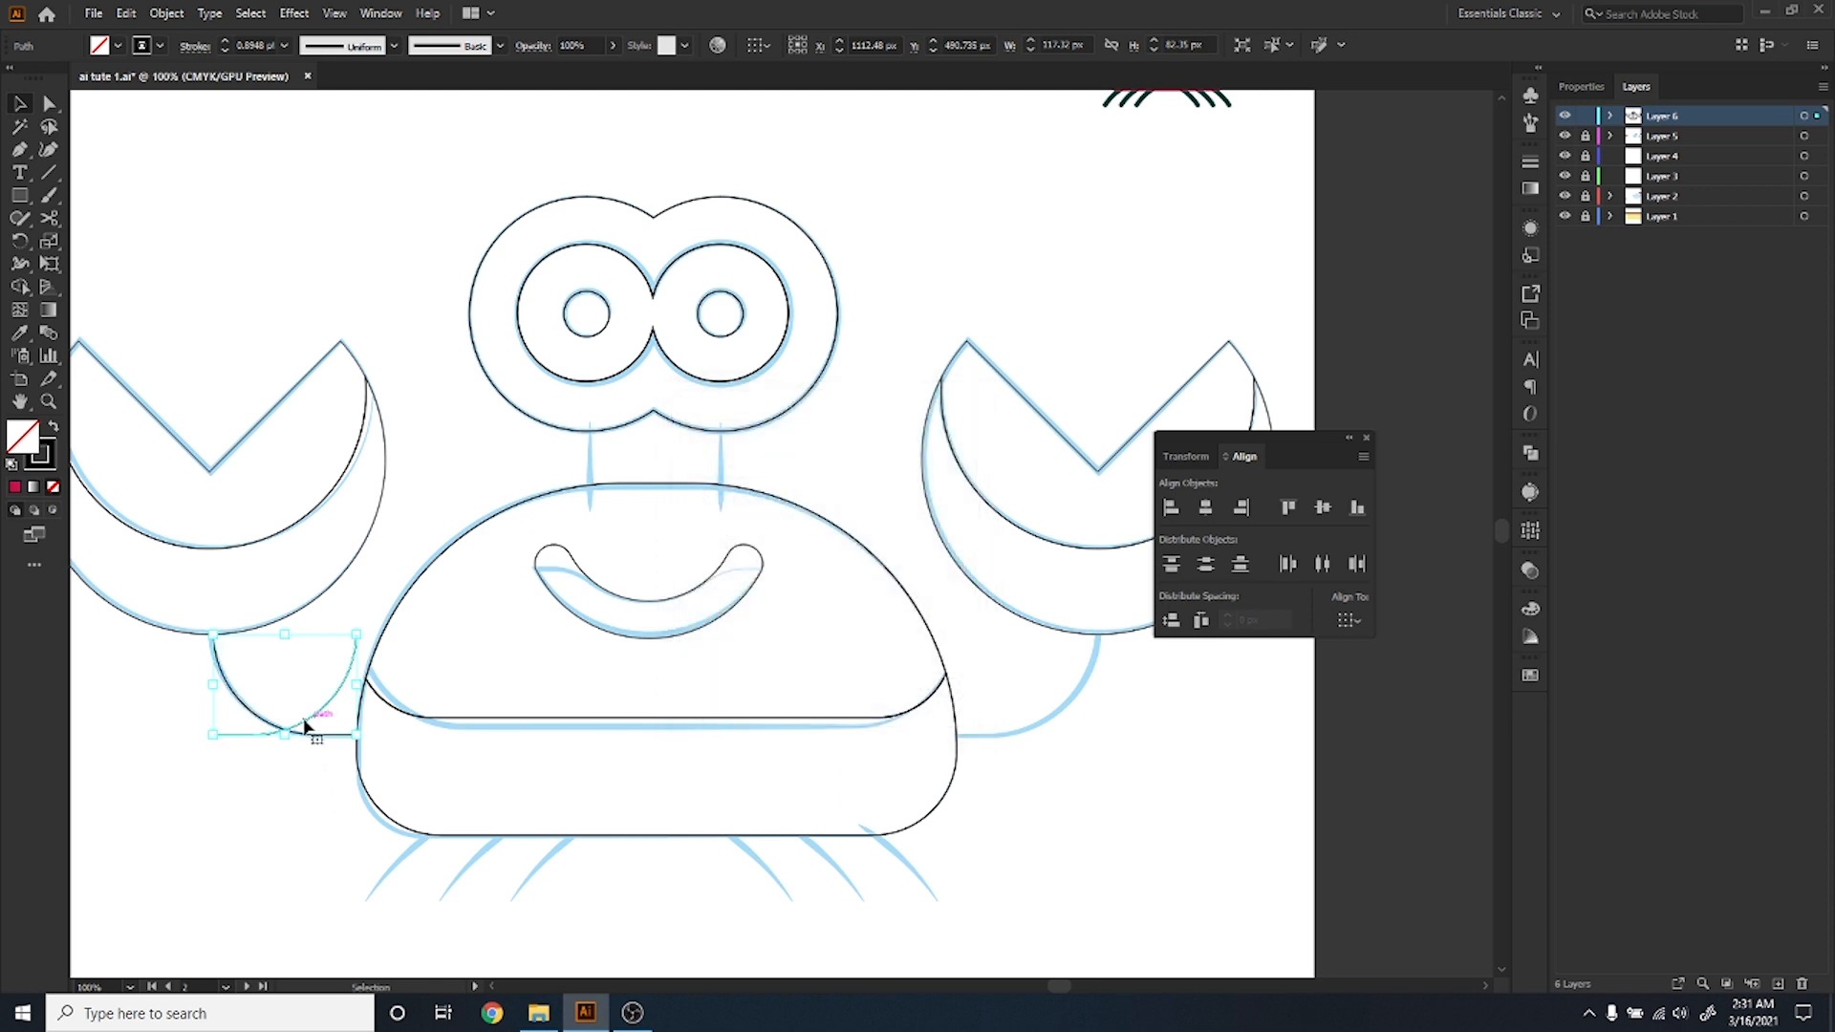
Move the mirrored arm onto the sketched right arm between the body and right claw, and deselect it.
{"action": "left_click_drag", "start_coordinate": [305, 727], "coordinate": [1052, 776]}
{"action": "left_click", "coordinate": [942, 807]}
{"action": "key", "text": "ctrl+minus"}
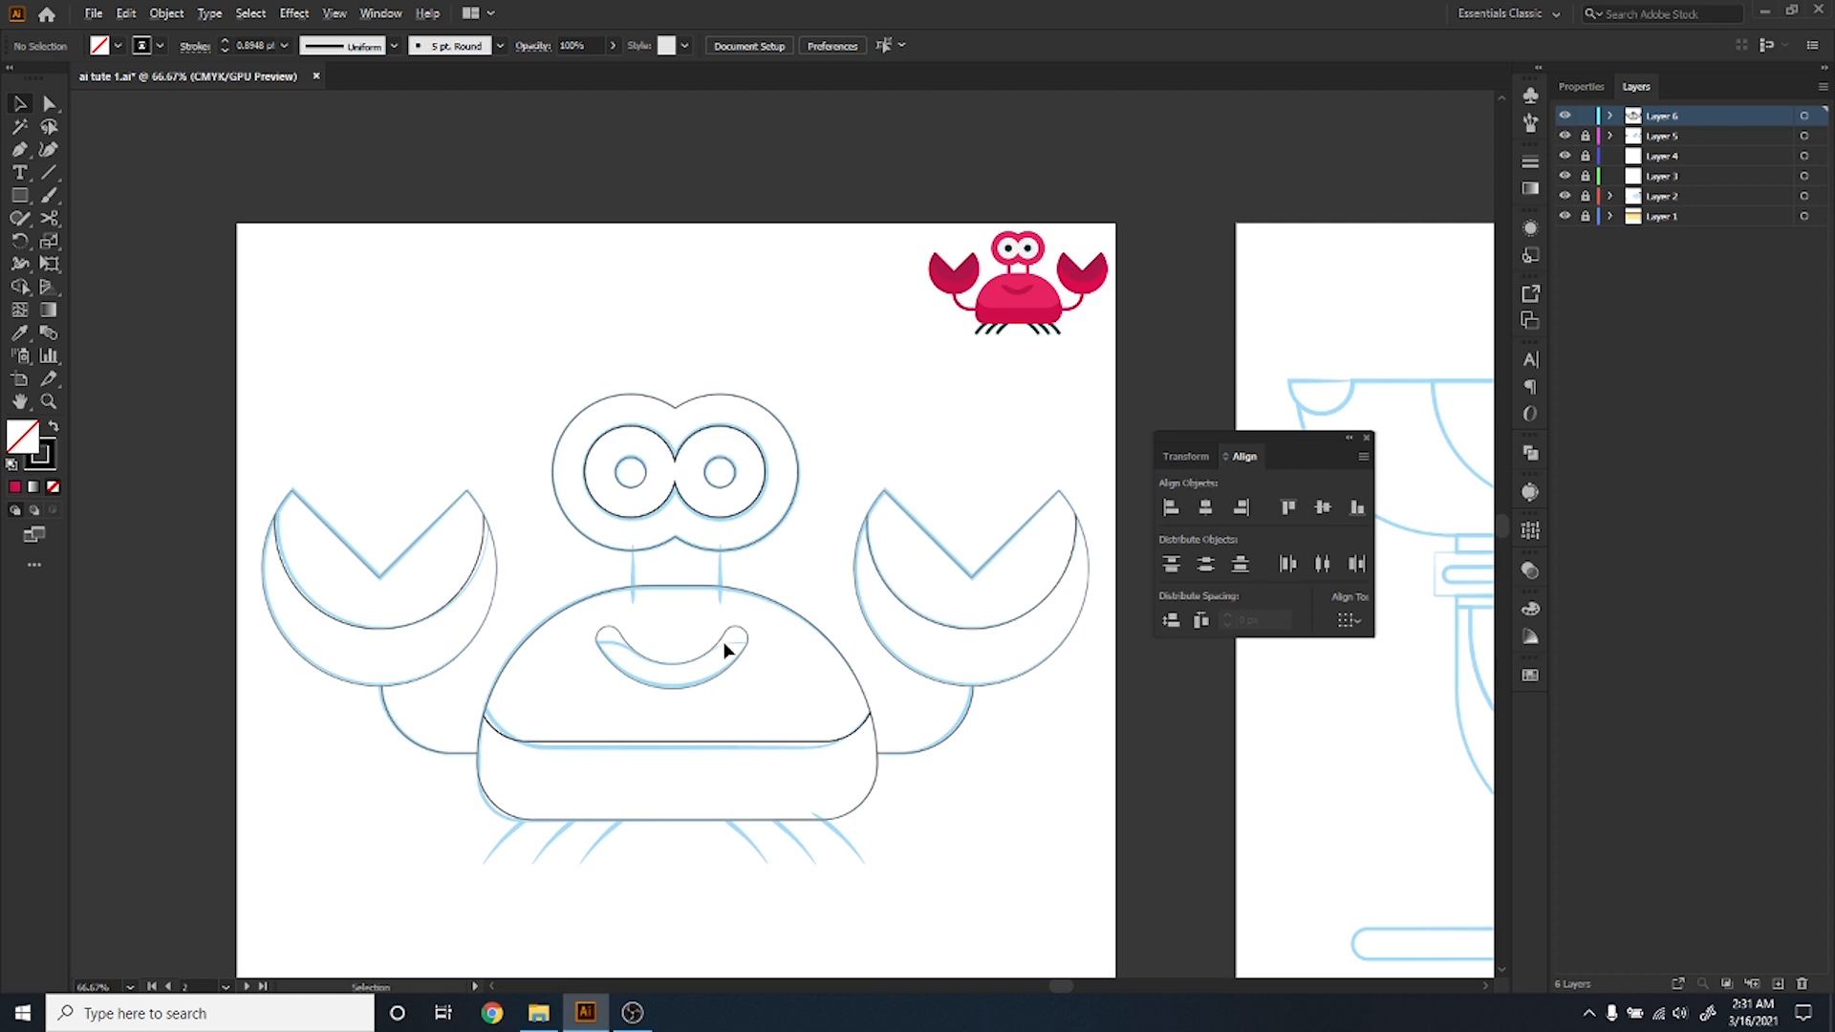
Draw a rectangle about 8 by 66 px over the sketched left eye stalk and duplicate it onto the right stalk.
{"action": "scroll", "coordinate": [724, 650], "scroll_direction": "up", "scroll_amount": 3}
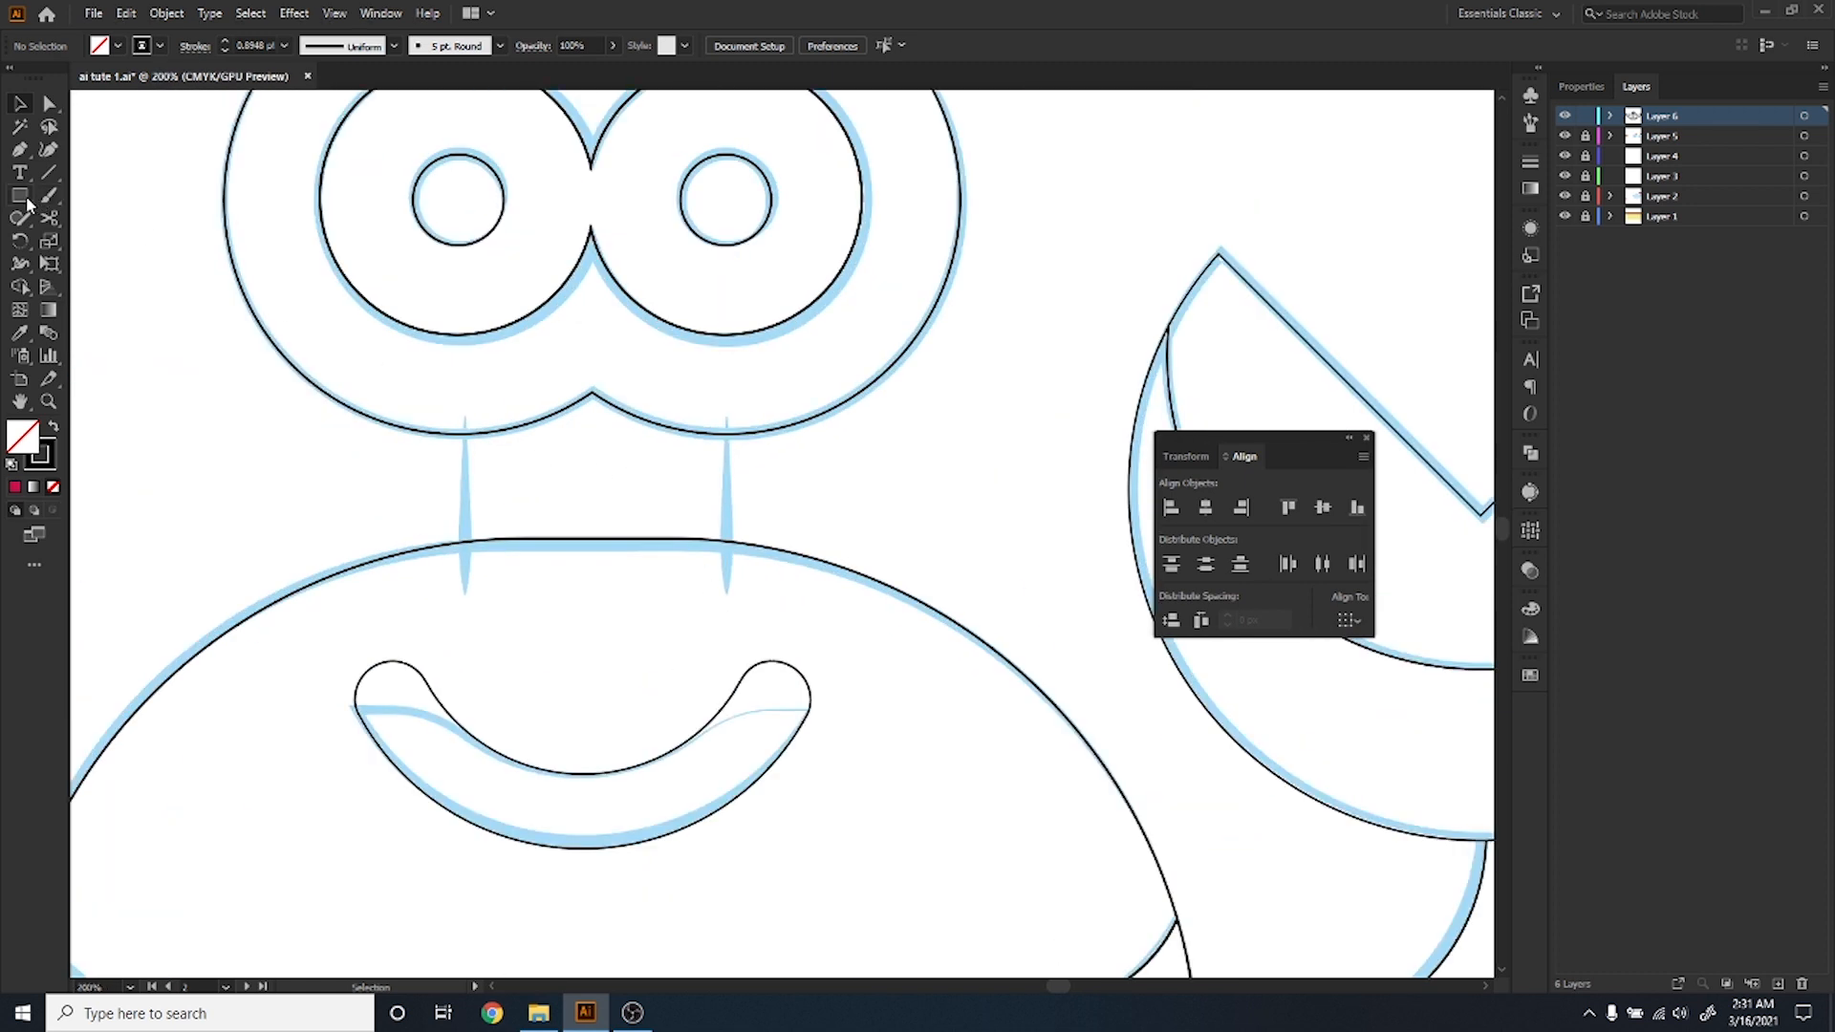
{"action": "left_click", "coordinate": [19, 195]}
{"action": "left_click_drag", "start_coordinate": [456, 415], "coordinate": [477, 579]}
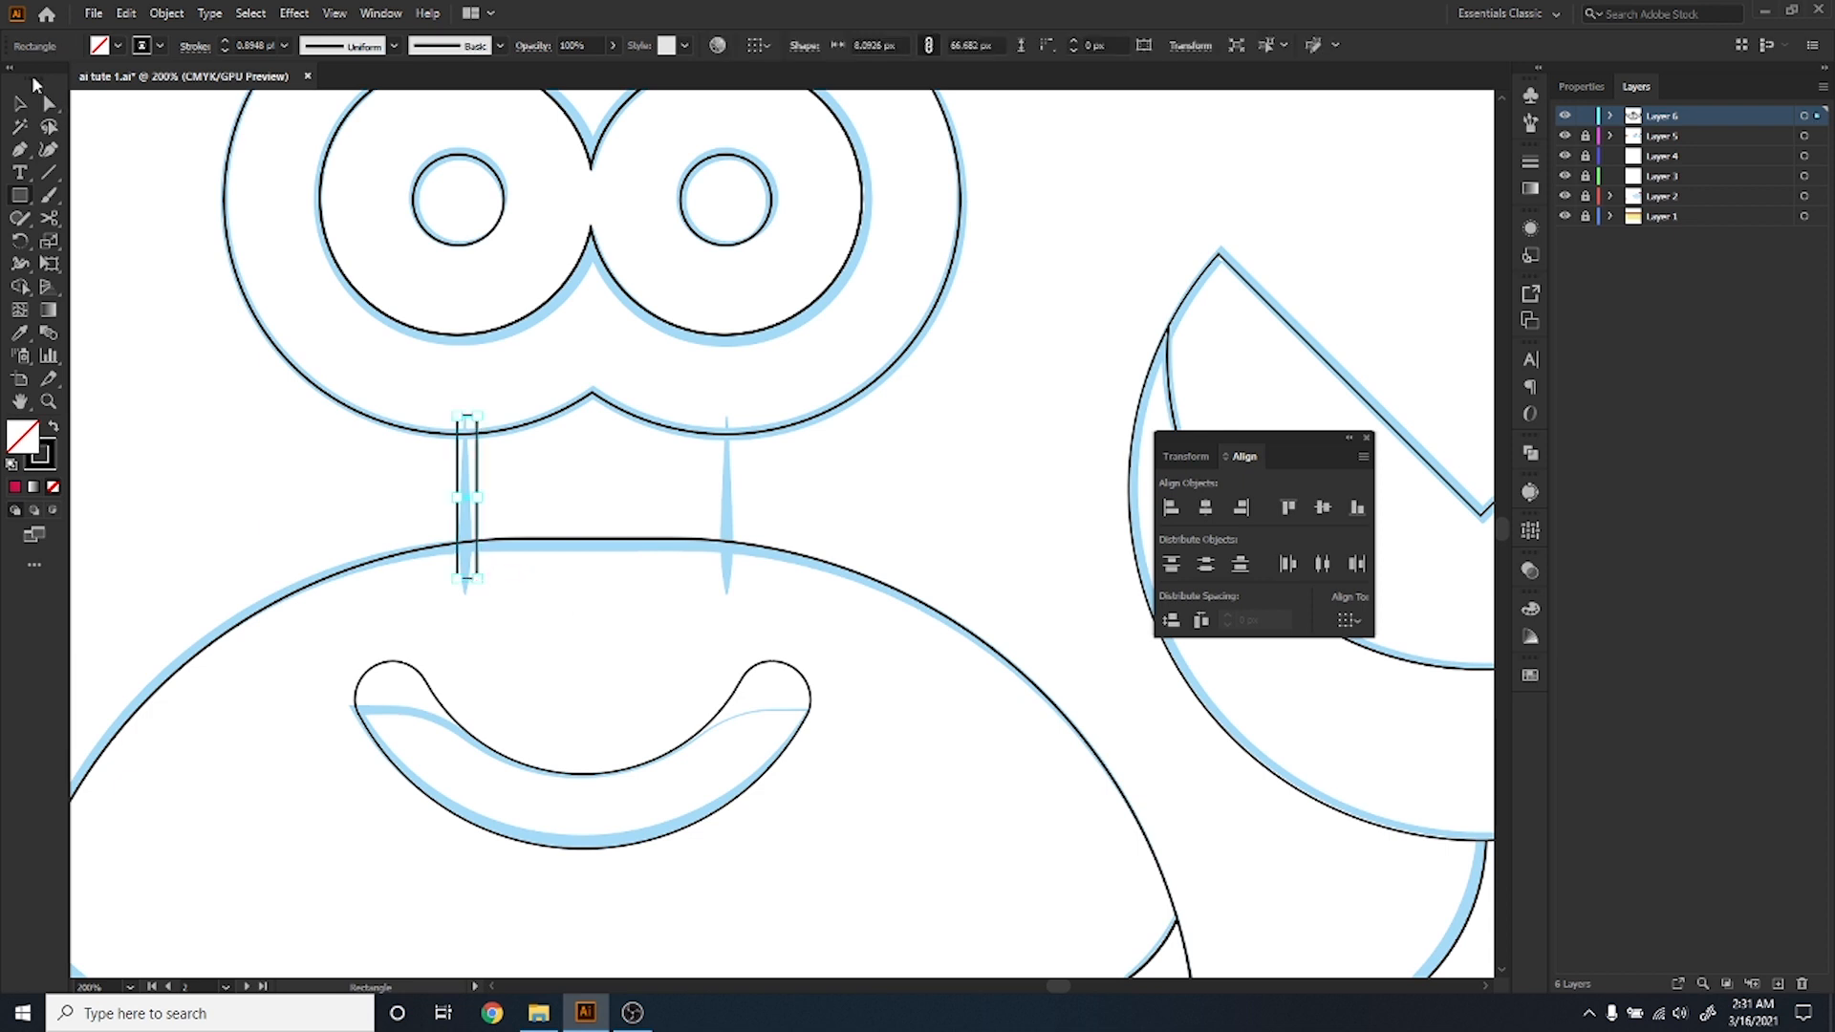
{"action": "key", "text": "v"}
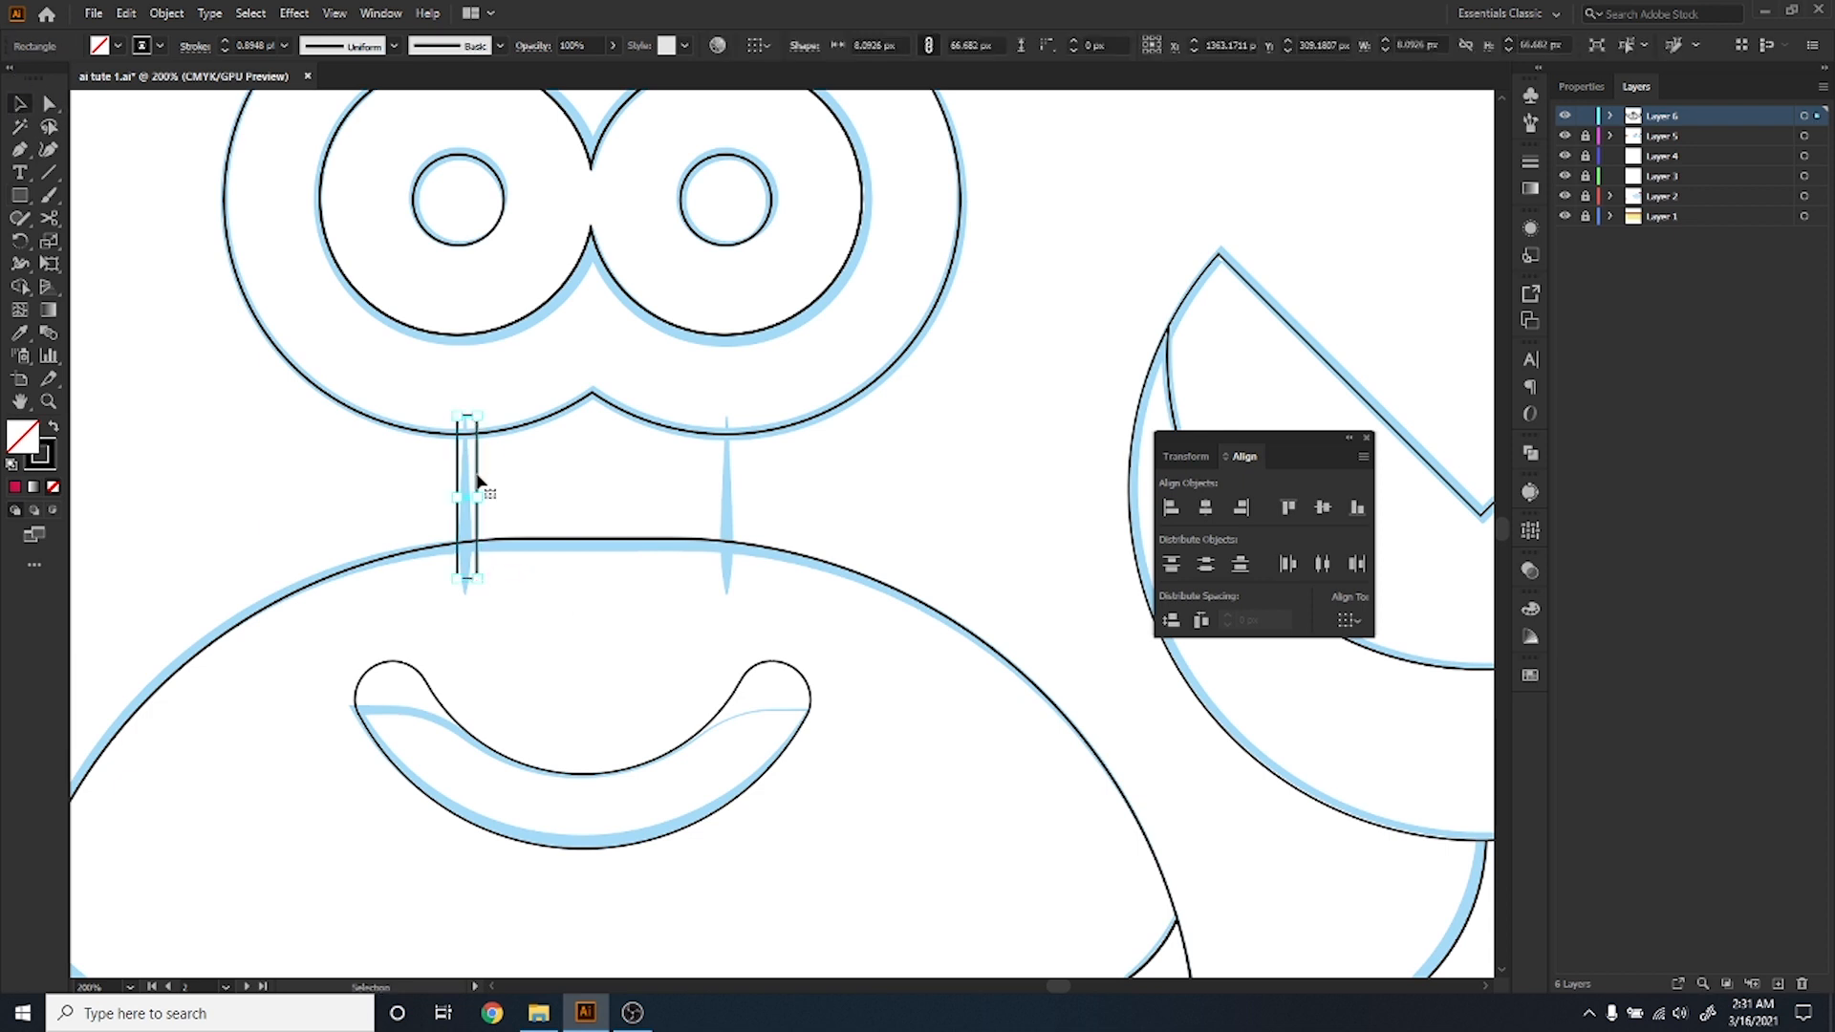
{"action": "left_click_drag", "start_coordinate": [475, 493], "coordinate": [736, 498]}
{"action": "left_click", "coordinate": [638, 456]}
Draw two overlapping circles, about 281 px and 145 px wide, whose upper-left edges enclose the crab's leftmost sketched leg.
{"action": "scroll", "coordinate": [638, 456], "scroll_direction": "down", "scroll_amount": 3}
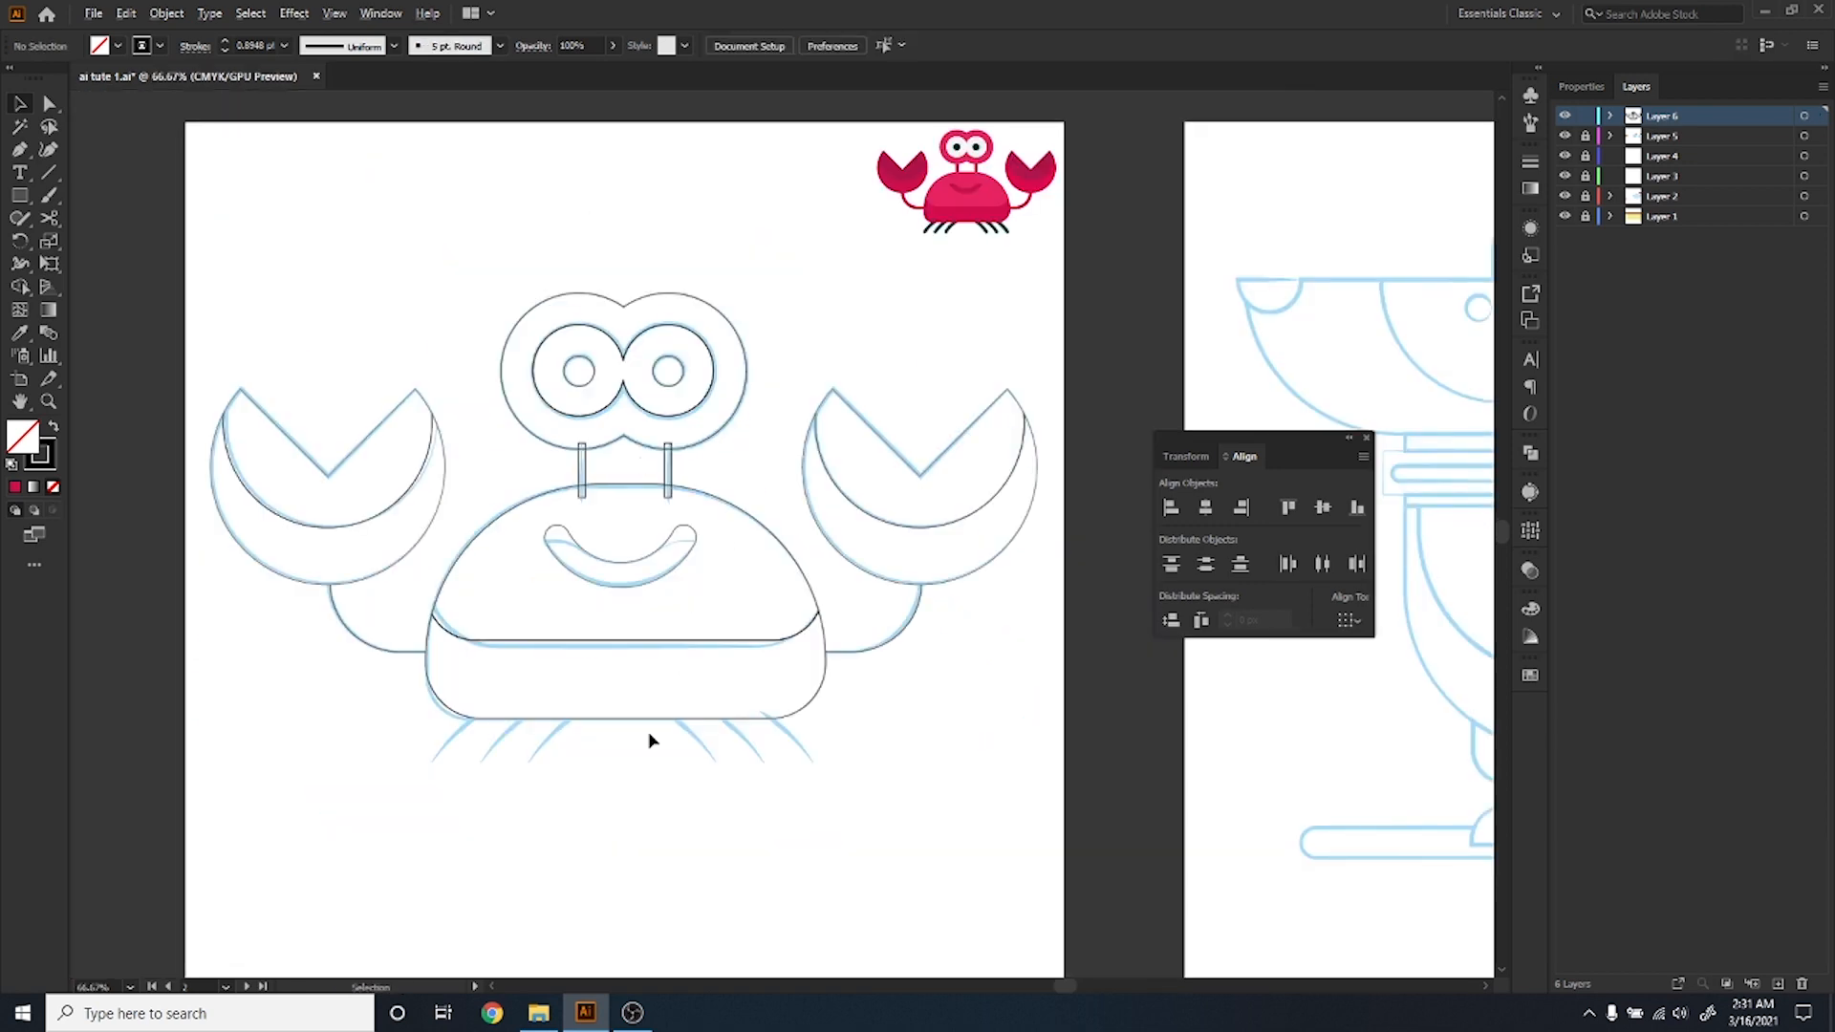
{"action": "scroll", "coordinate": [465, 744], "scroll_direction": "up", "scroll_amount": 1}
{"action": "scroll", "coordinate": [465, 751], "scroll_direction": "up", "scroll_amount": 1}
{"action": "scroll", "coordinate": [226, 306], "scroll_direction": "down", "scroll_amount": 2}
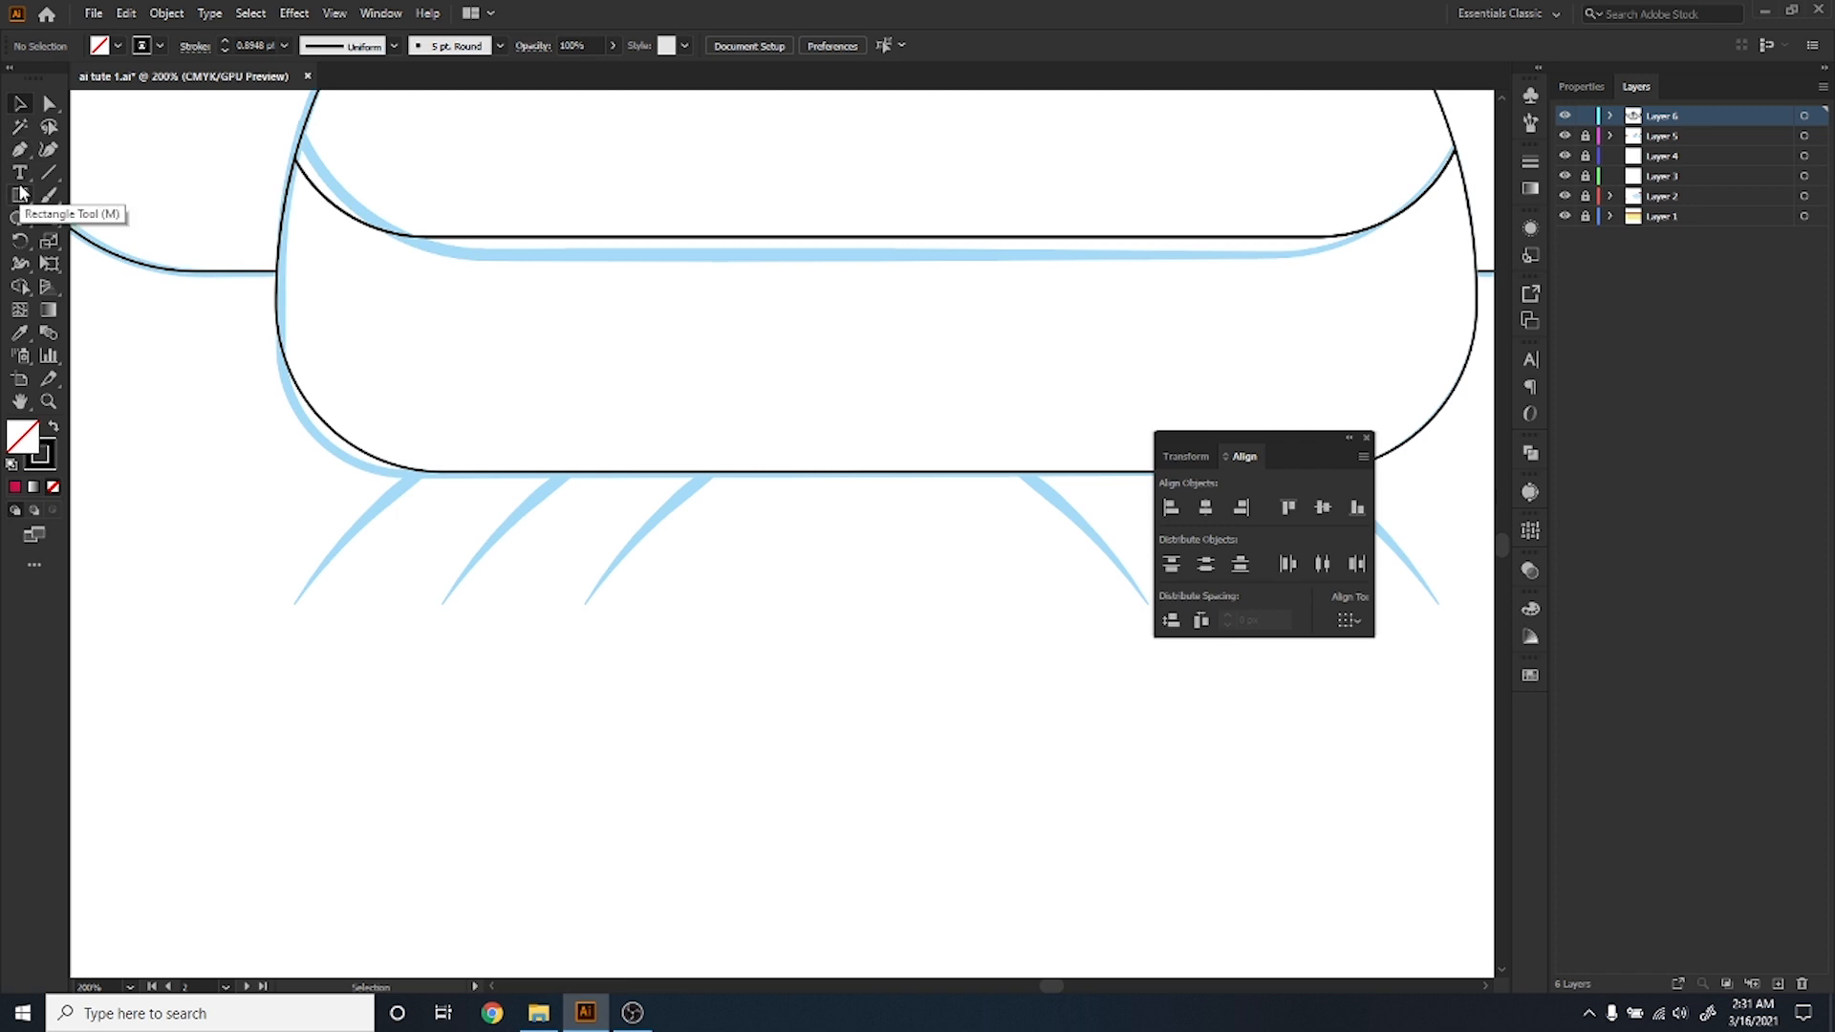
{"action": "left_click_drag", "start_coordinate": [21, 194], "coordinate": [135, 244]}
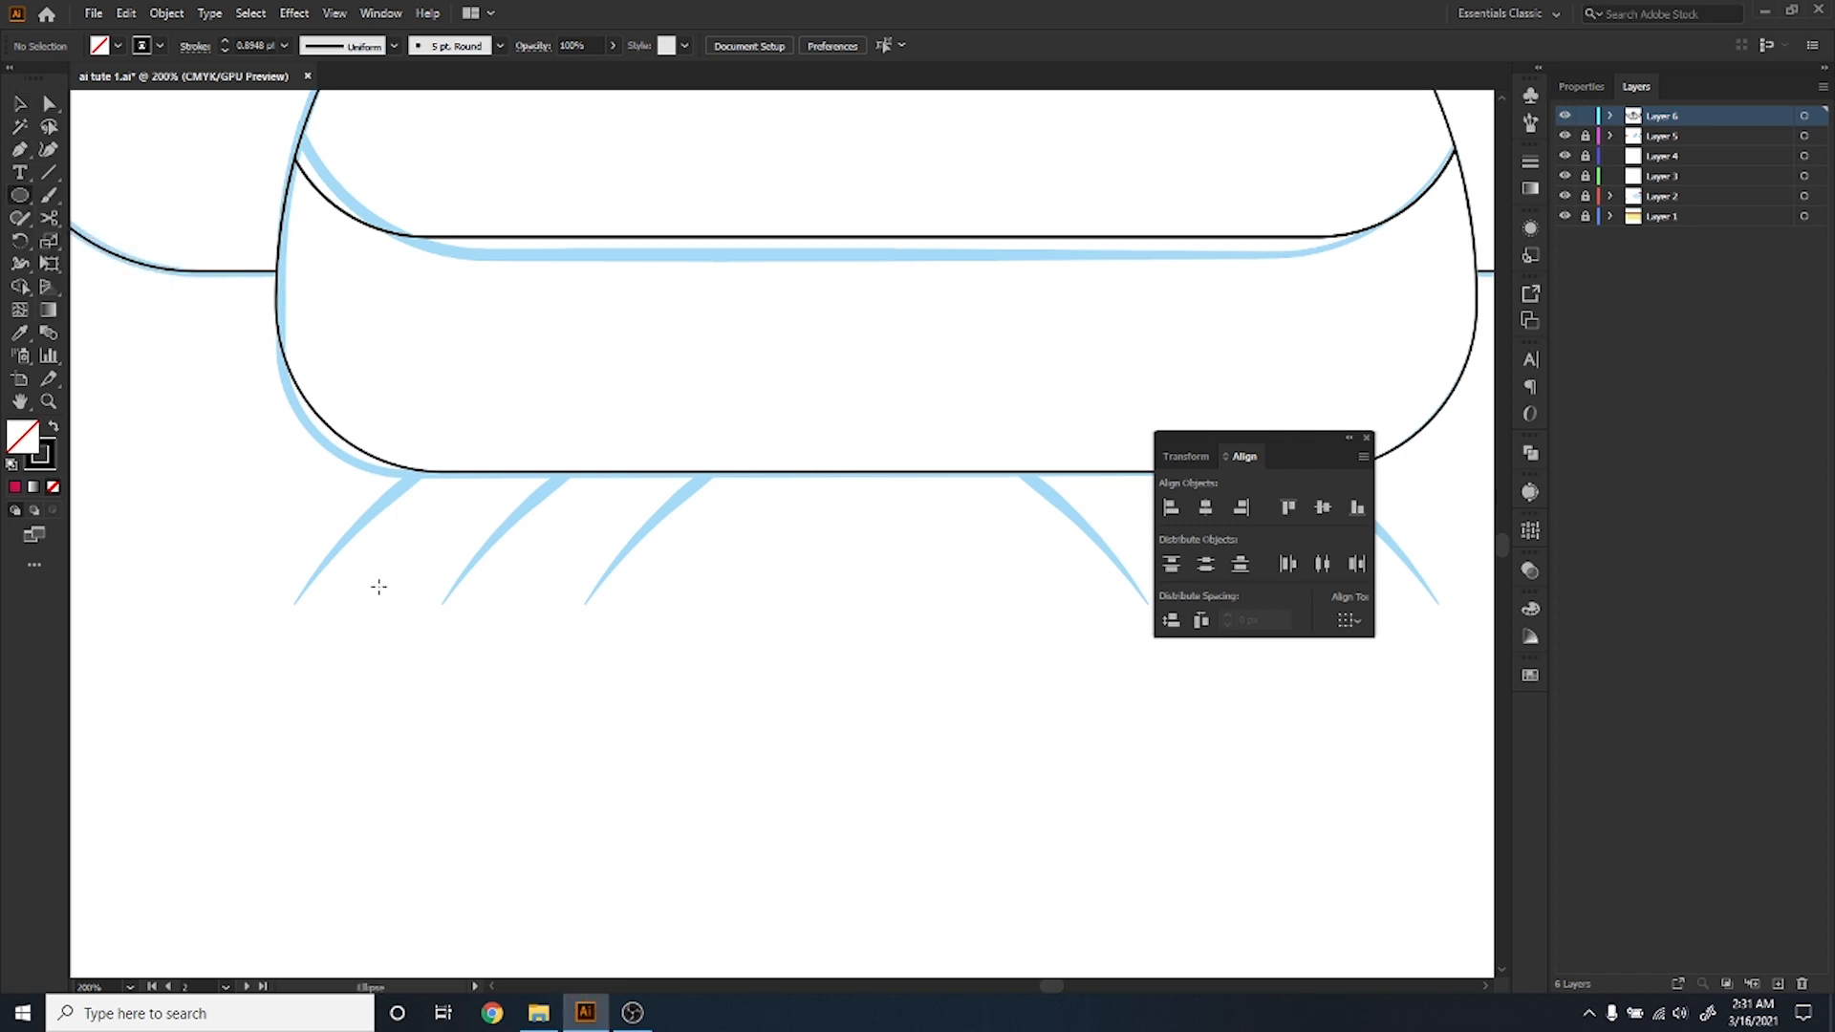
{"action": "left_click_drag", "start_coordinate": [379, 586], "coordinate": [949, 824]}
{"action": "left_click_drag", "start_coordinate": [304, 495], "coordinate": [651, 719]}
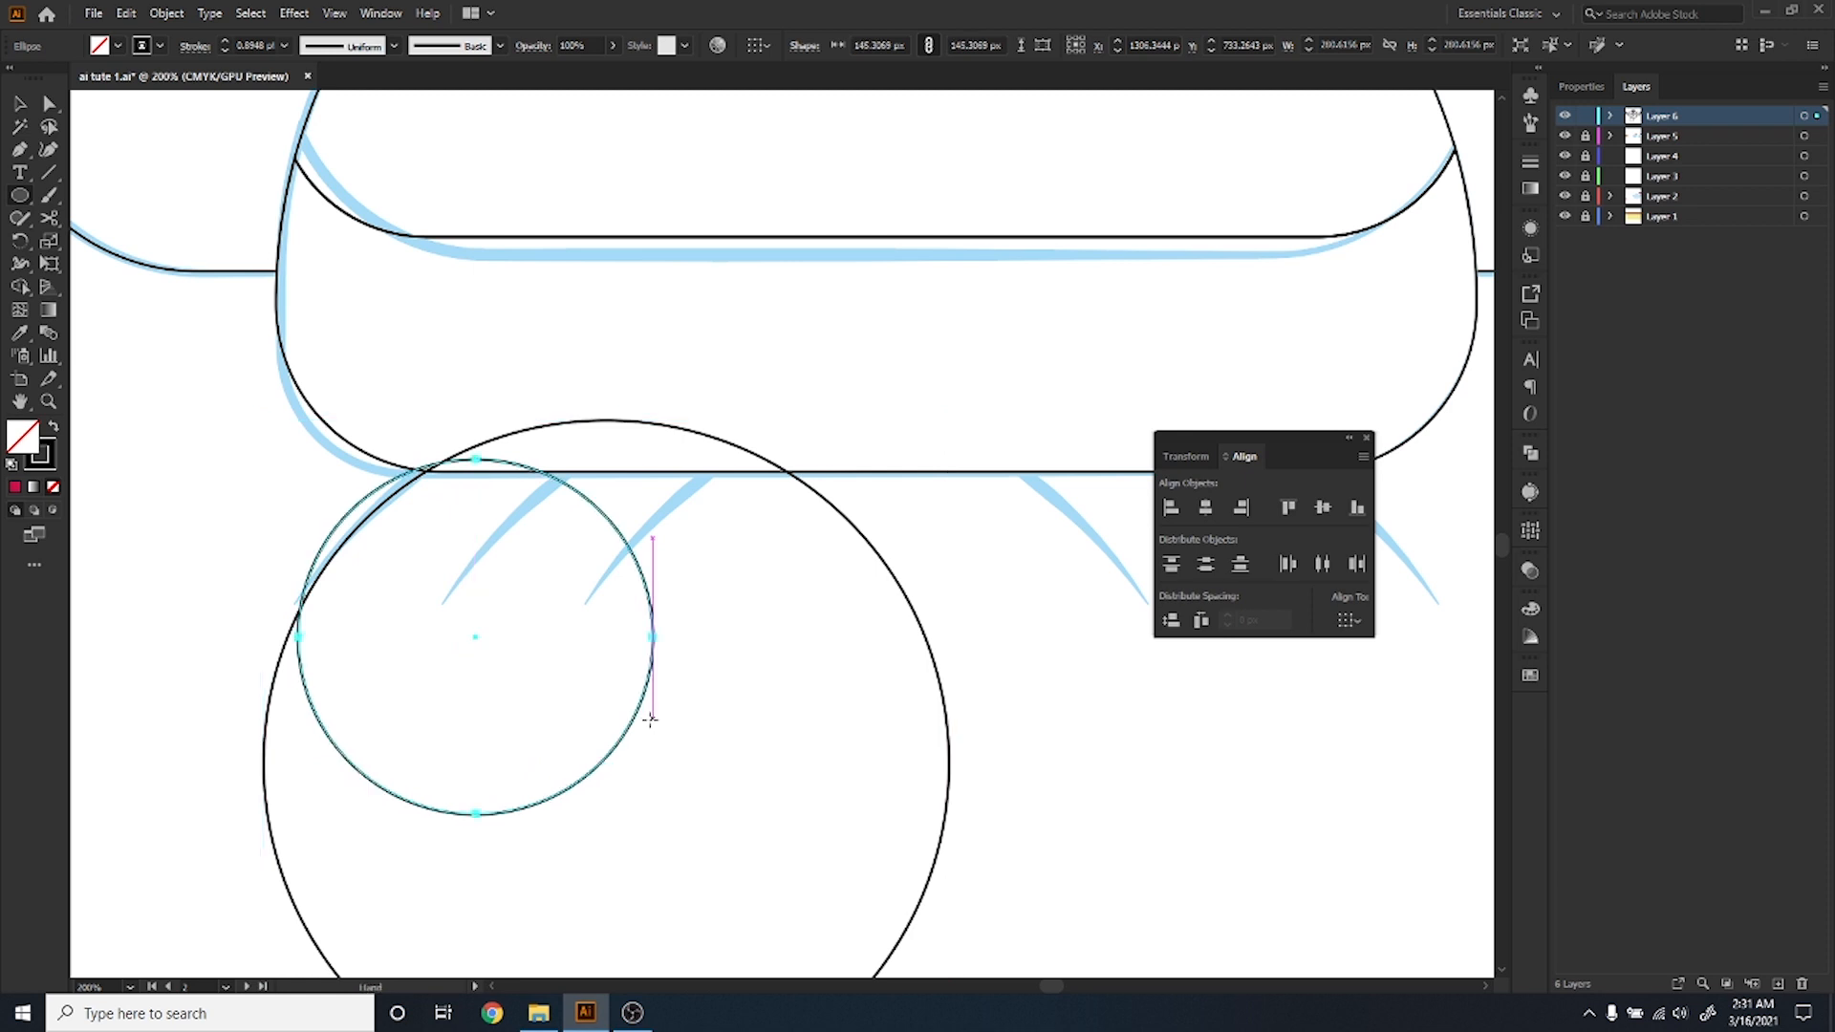
Remove everything from the two circles except the thin crescent over the leftmost leg with Shape Builder, and deselect it.
{"action": "left_click", "coordinate": [14, 112]}
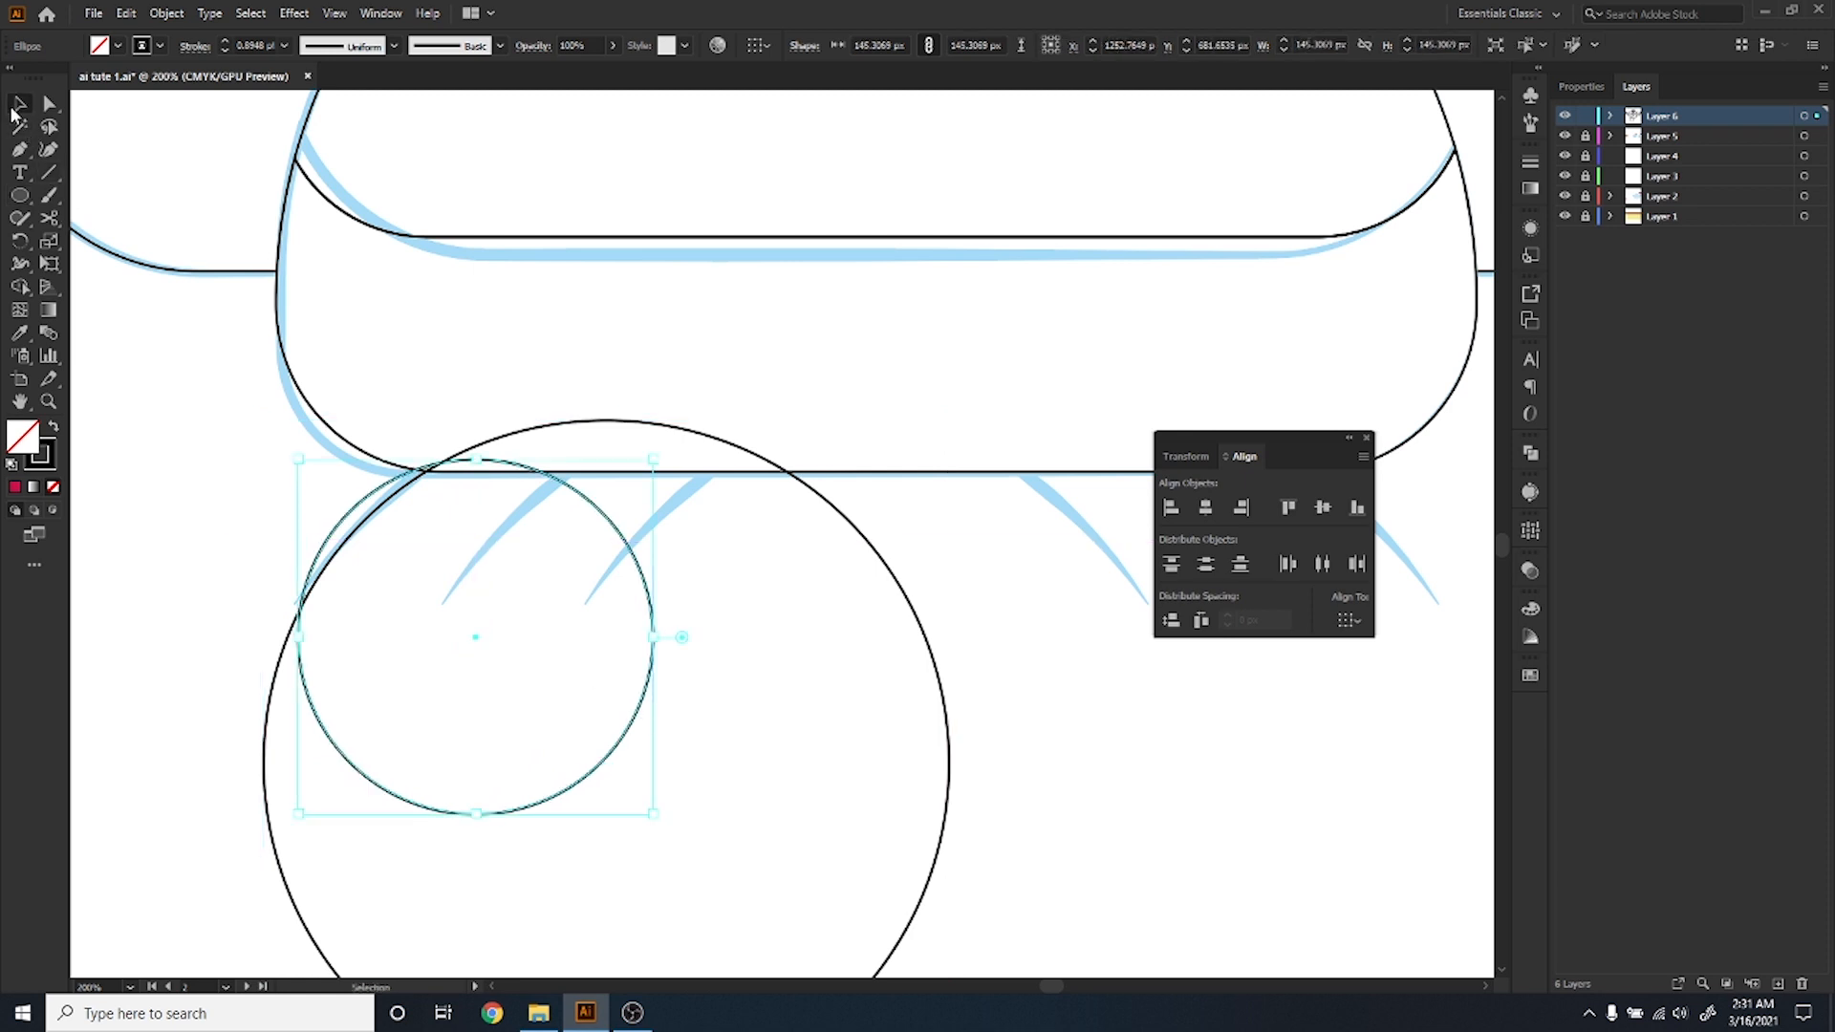
{"action": "left_click_drag", "start_coordinate": [748, 658], "coordinate": [180, 835]}
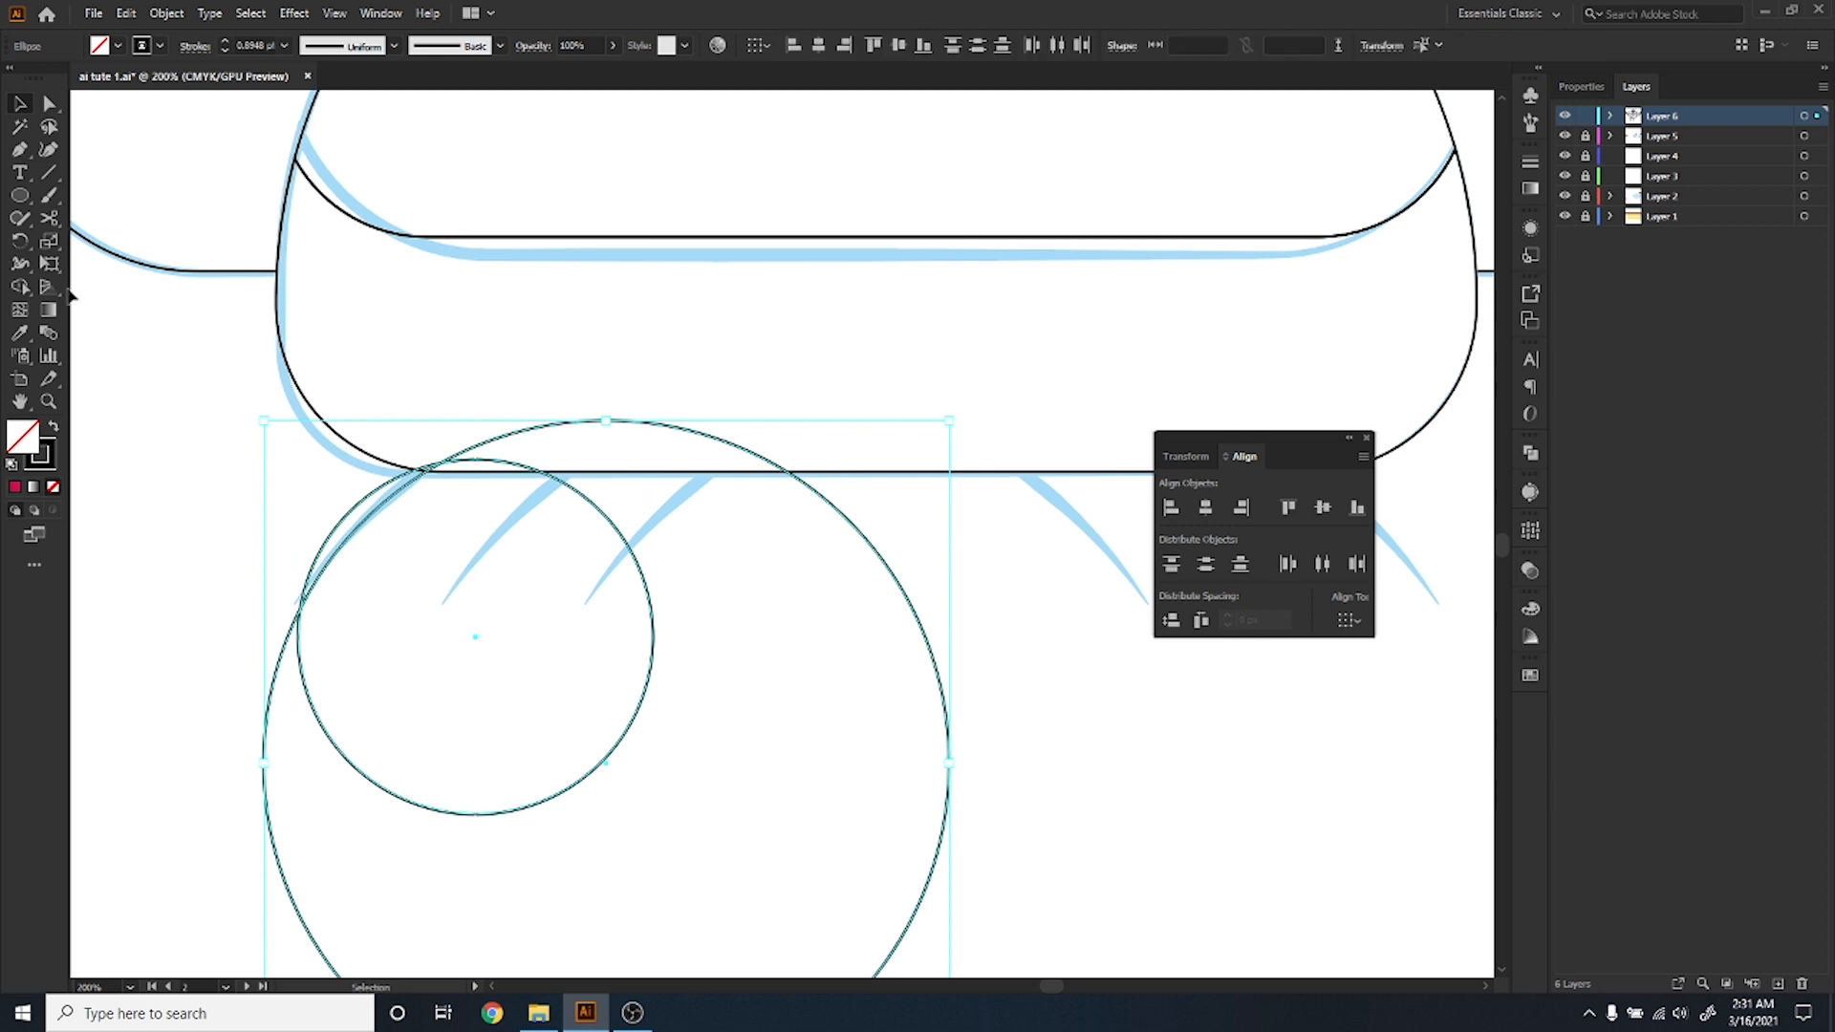
{"action": "left_click", "coordinate": [22, 288]}
{"action": "left_click", "coordinate": [389, 873], "text": "alt"}
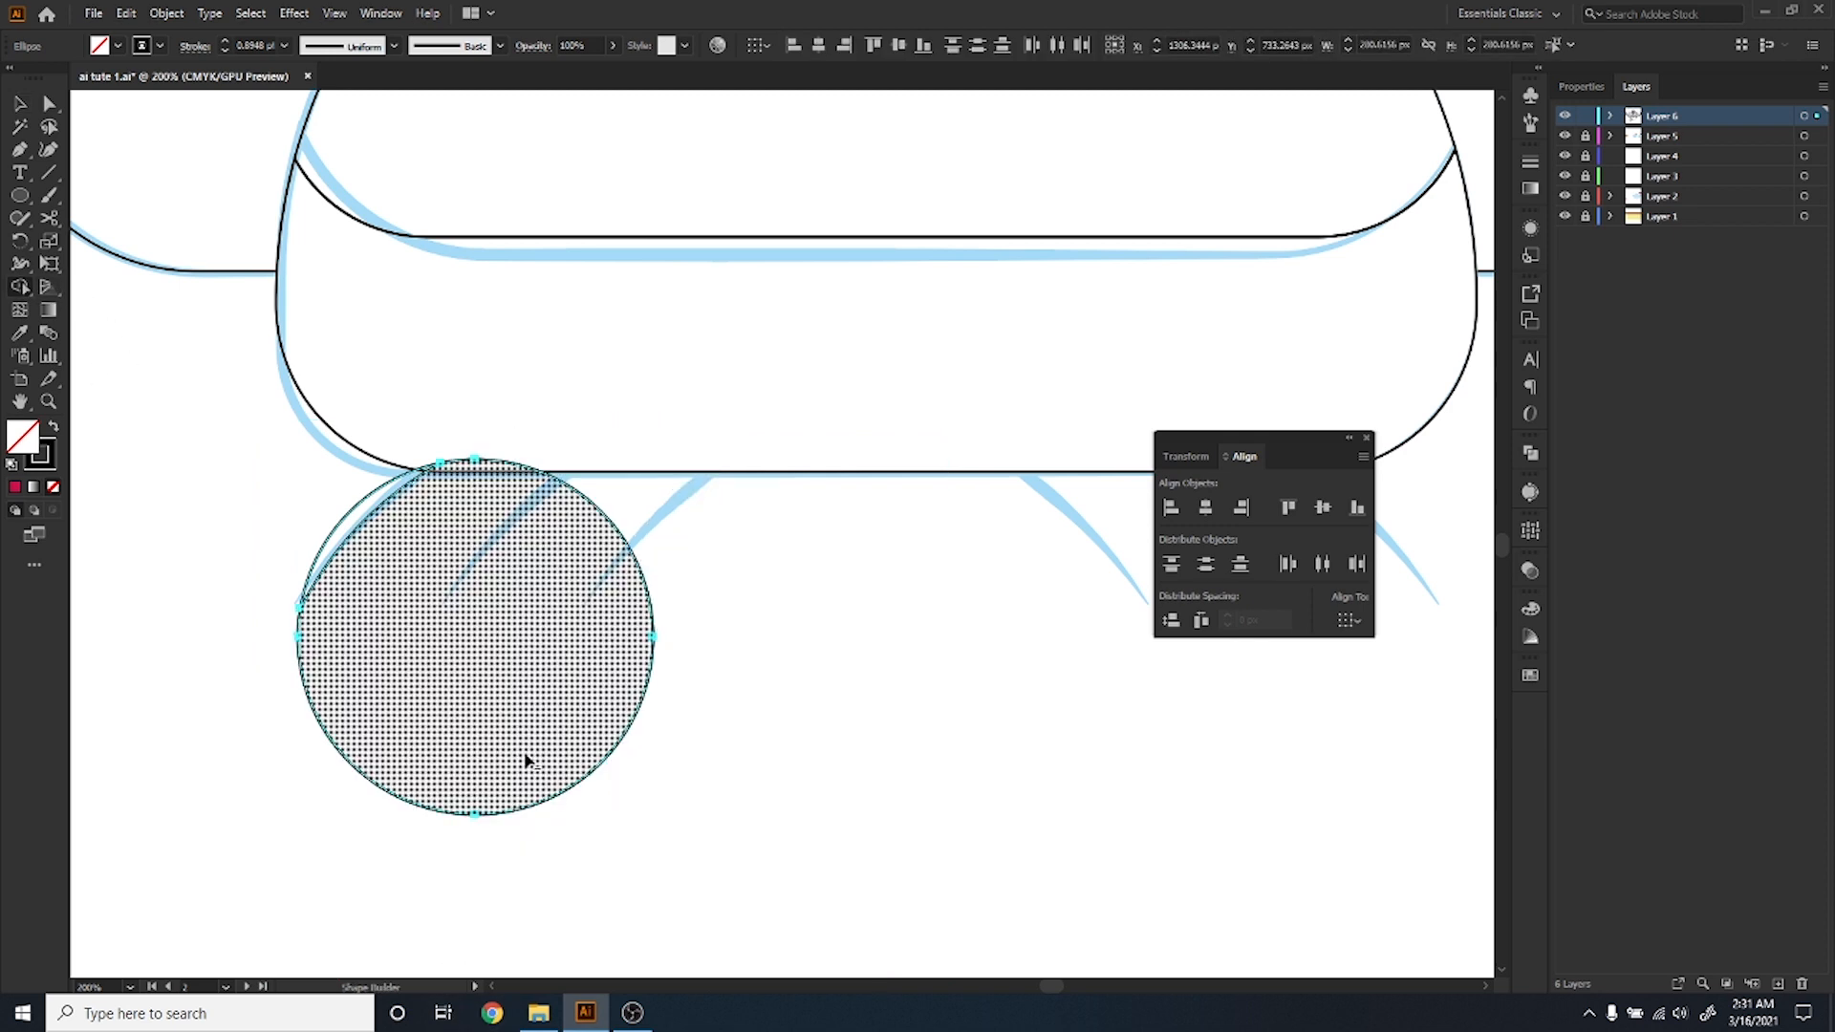
{"action": "left_click", "coordinate": [560, 708], "text": "alt"}
{"action": "left_click", "coordinate": [19, 106]}
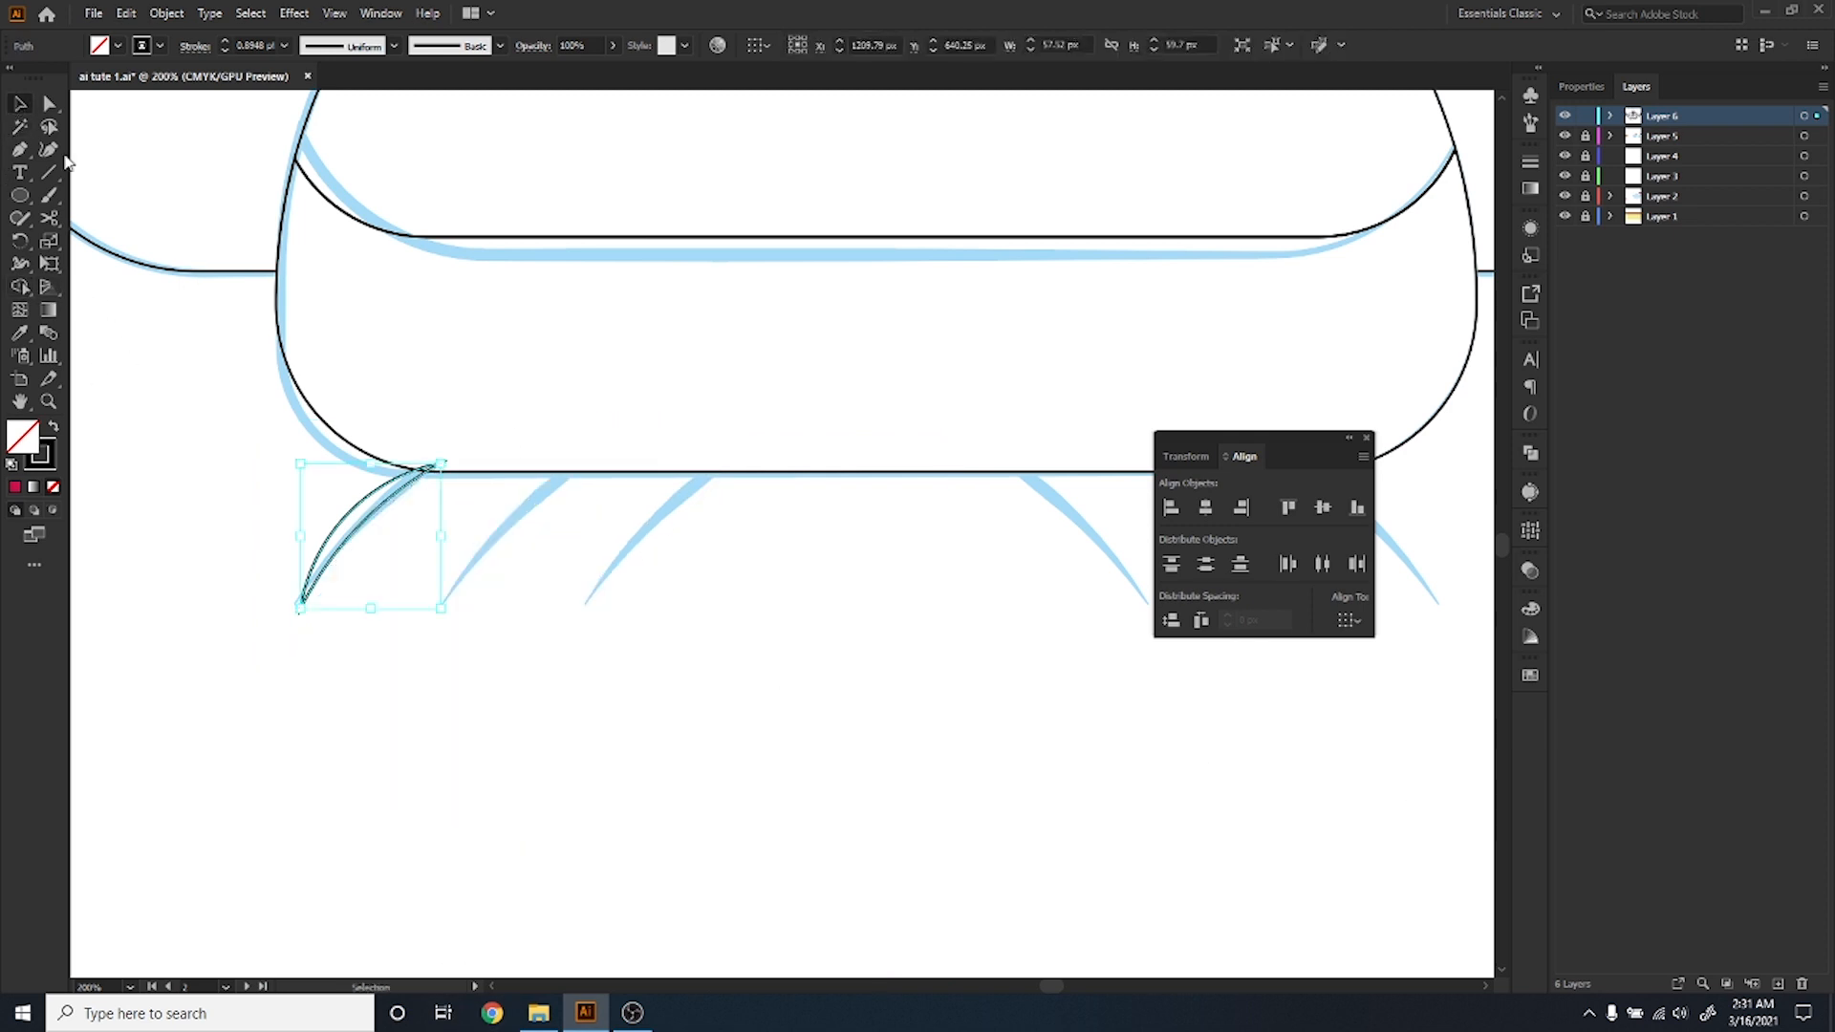
{"action": "left_click", "coordinate": [452, 659]}
Duplicate the crescent leg onto the second and third sketched legs on the left.
{"action": "left_click", "coordinate": [364, 533]}
{"action": "left_click", "coordinate": [360, 523]}
{"action": "left_click", "coordinate": [353, 536]}
{"action": "left_click_drag", "start_coordinate": [353, 536], "coordinate": [498, 546]}
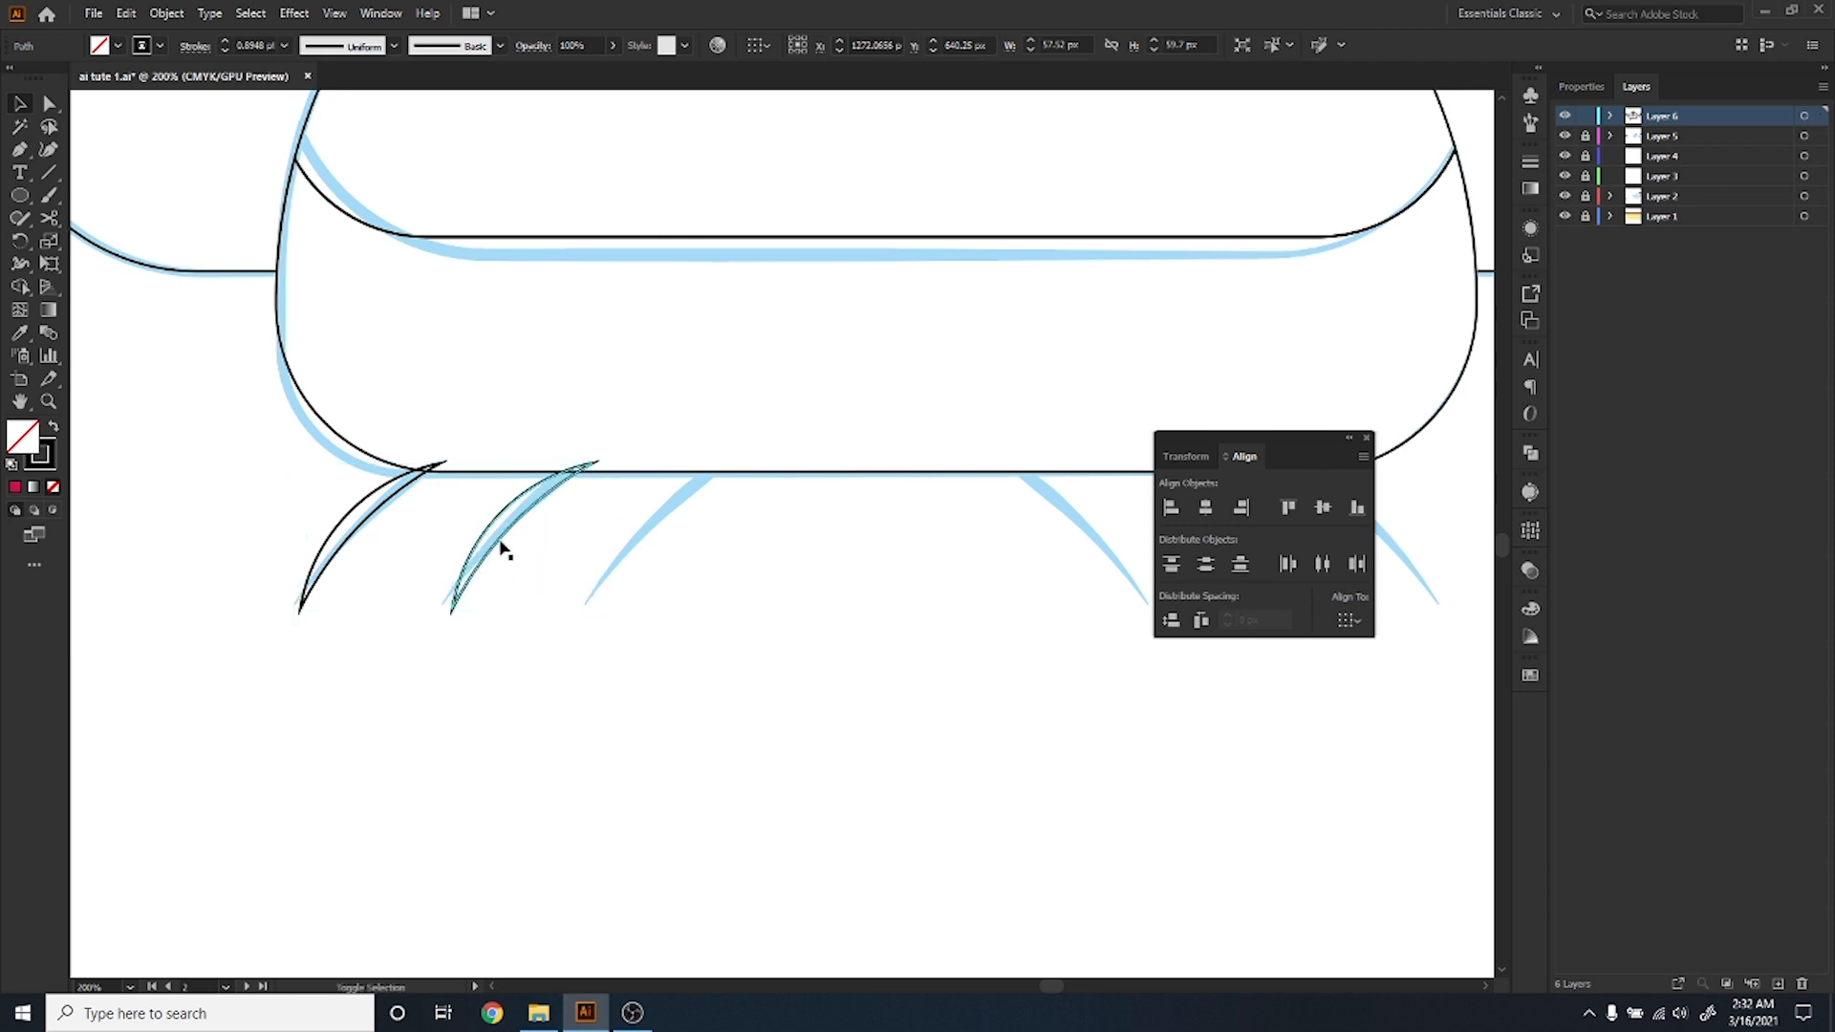
{"action": "left_click", "coordinate": [574, 574]}
Reflect a vertical-axis copy of the three left crescent legs and place it over the sketched right legs.
{"action": "left_click_drag", "start_coordinate": [503, 532], "coordinate": [167, 564]}
{"action": "right_click", "coordinate": [475, 554]}
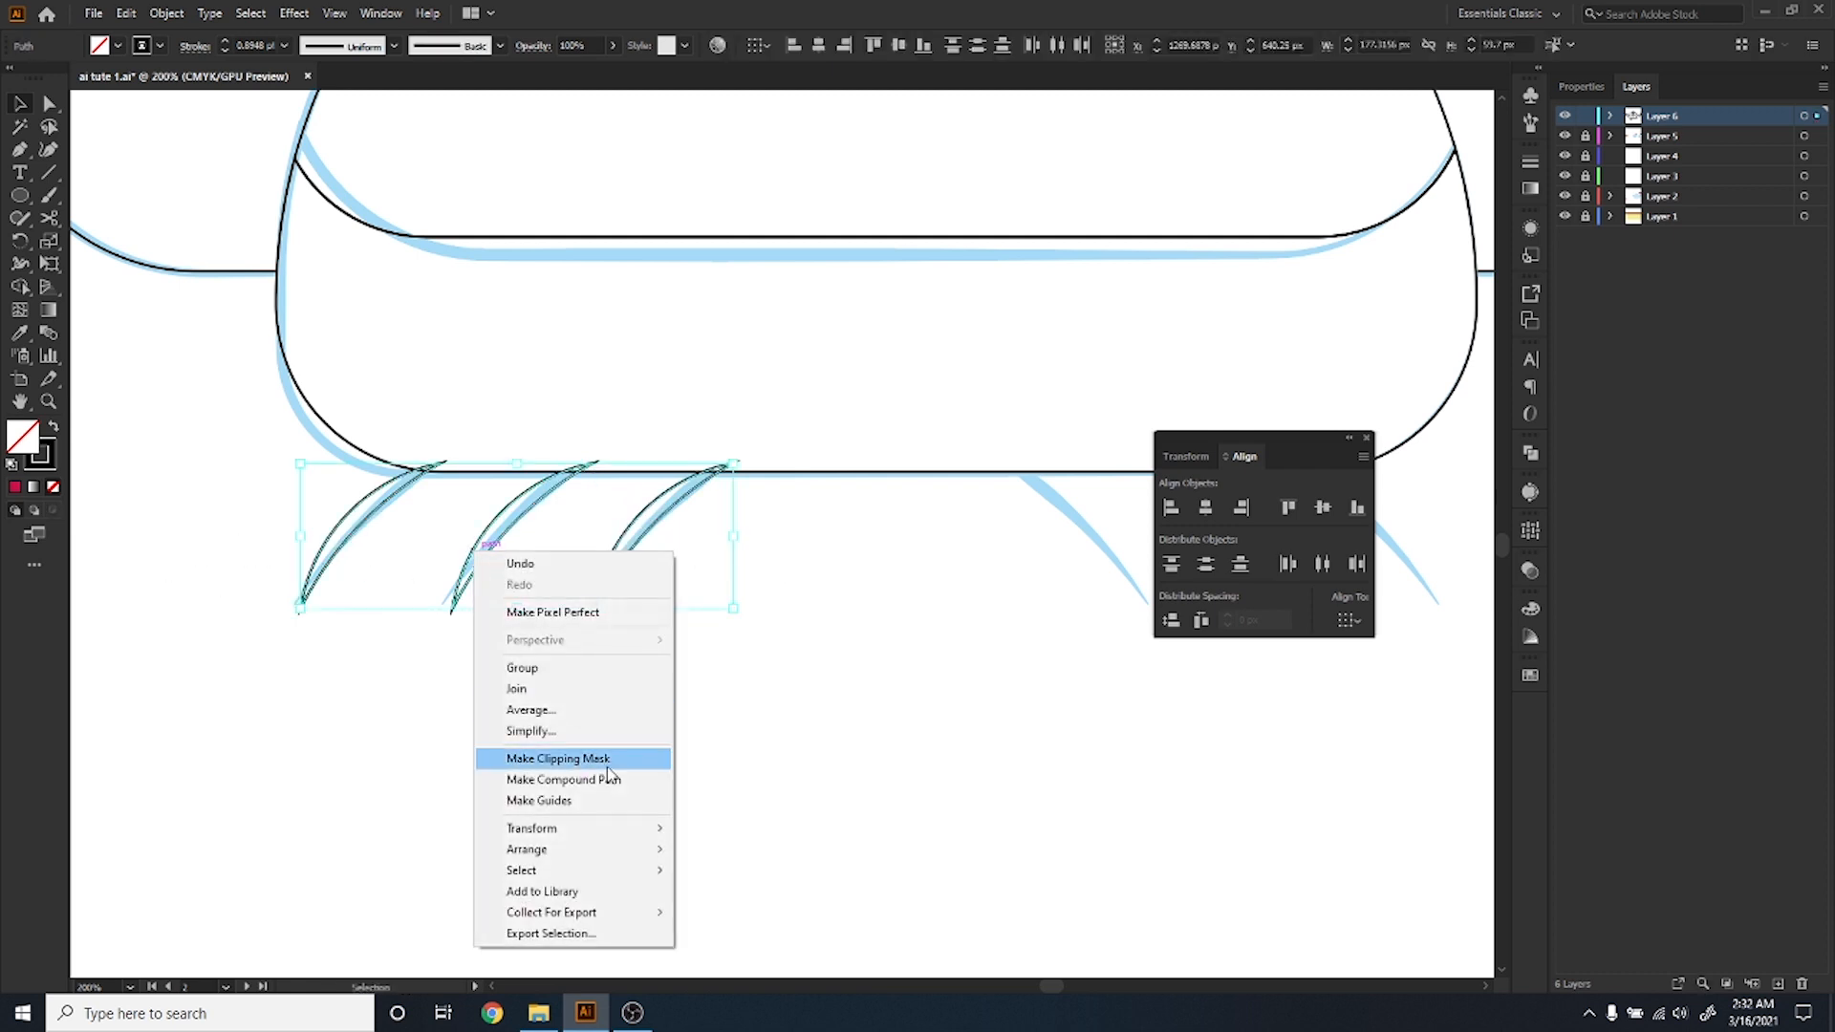
{"action": "mouse_move", "coordinate": [630, 828]}
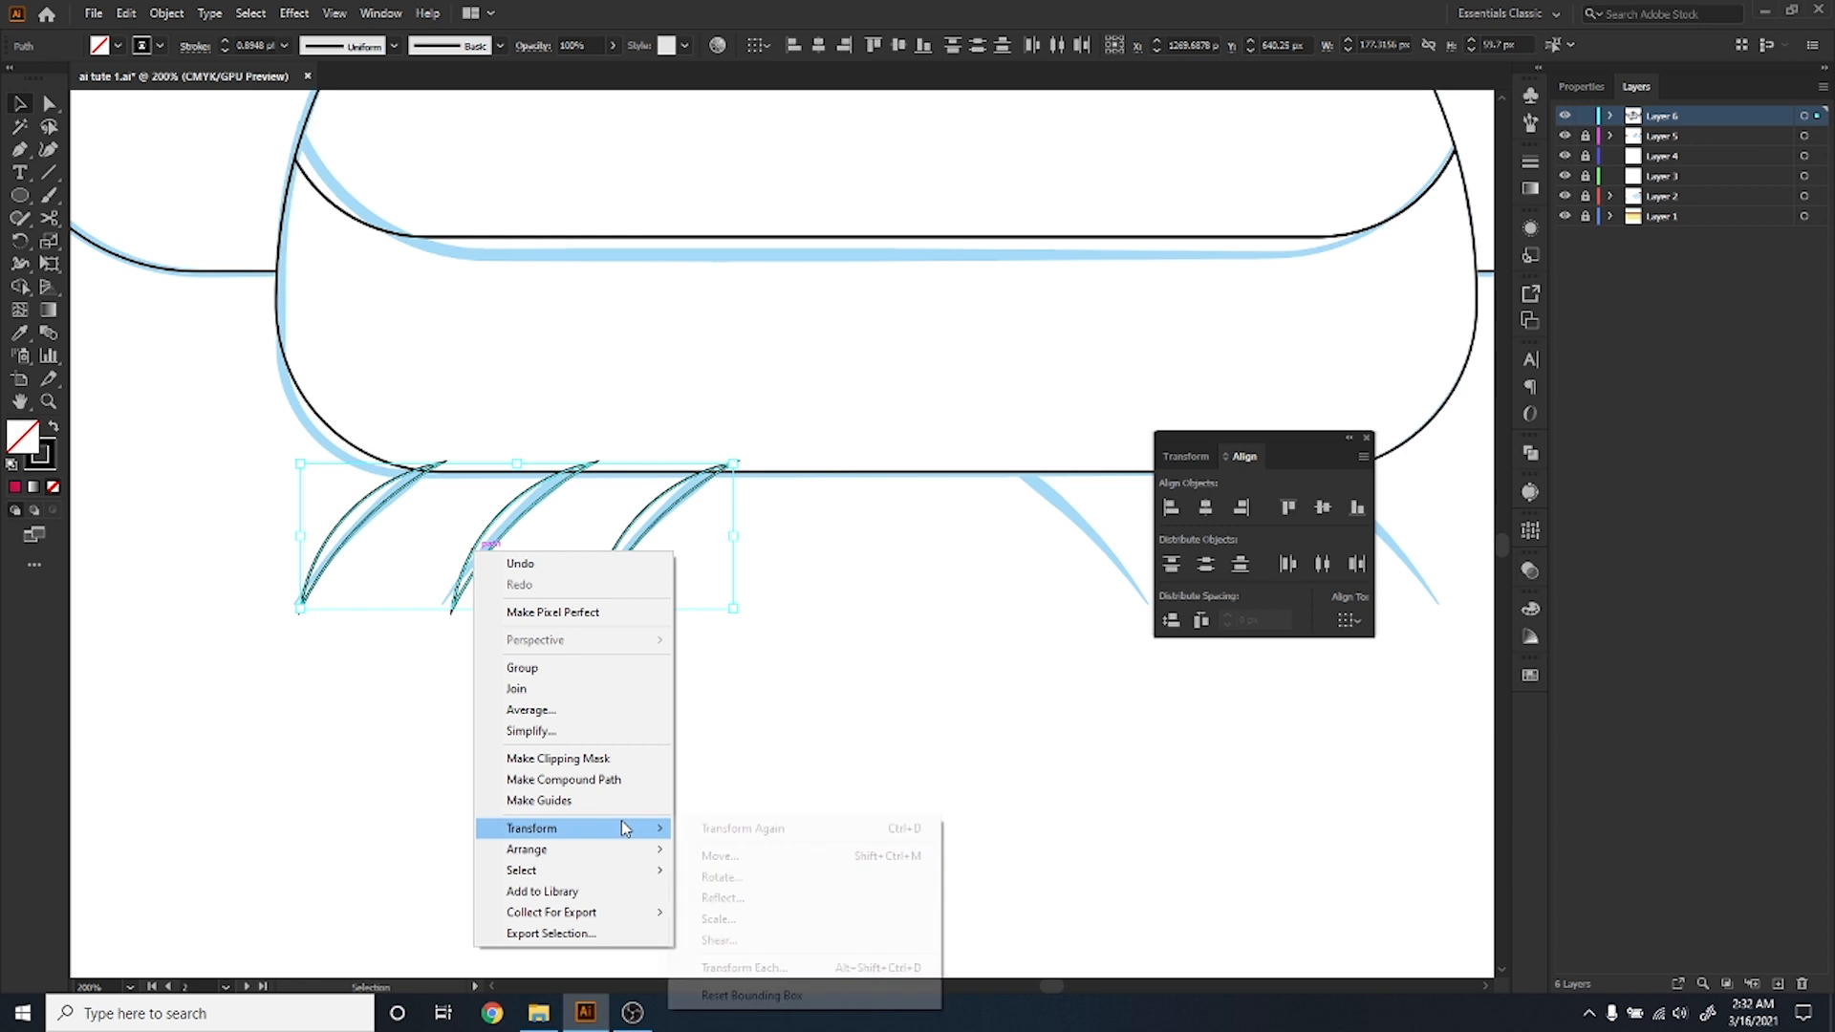
{"action": "left_click", "coordinate": [721, 897]}
{"action": "left_click", "coordinate": [732, 692]}
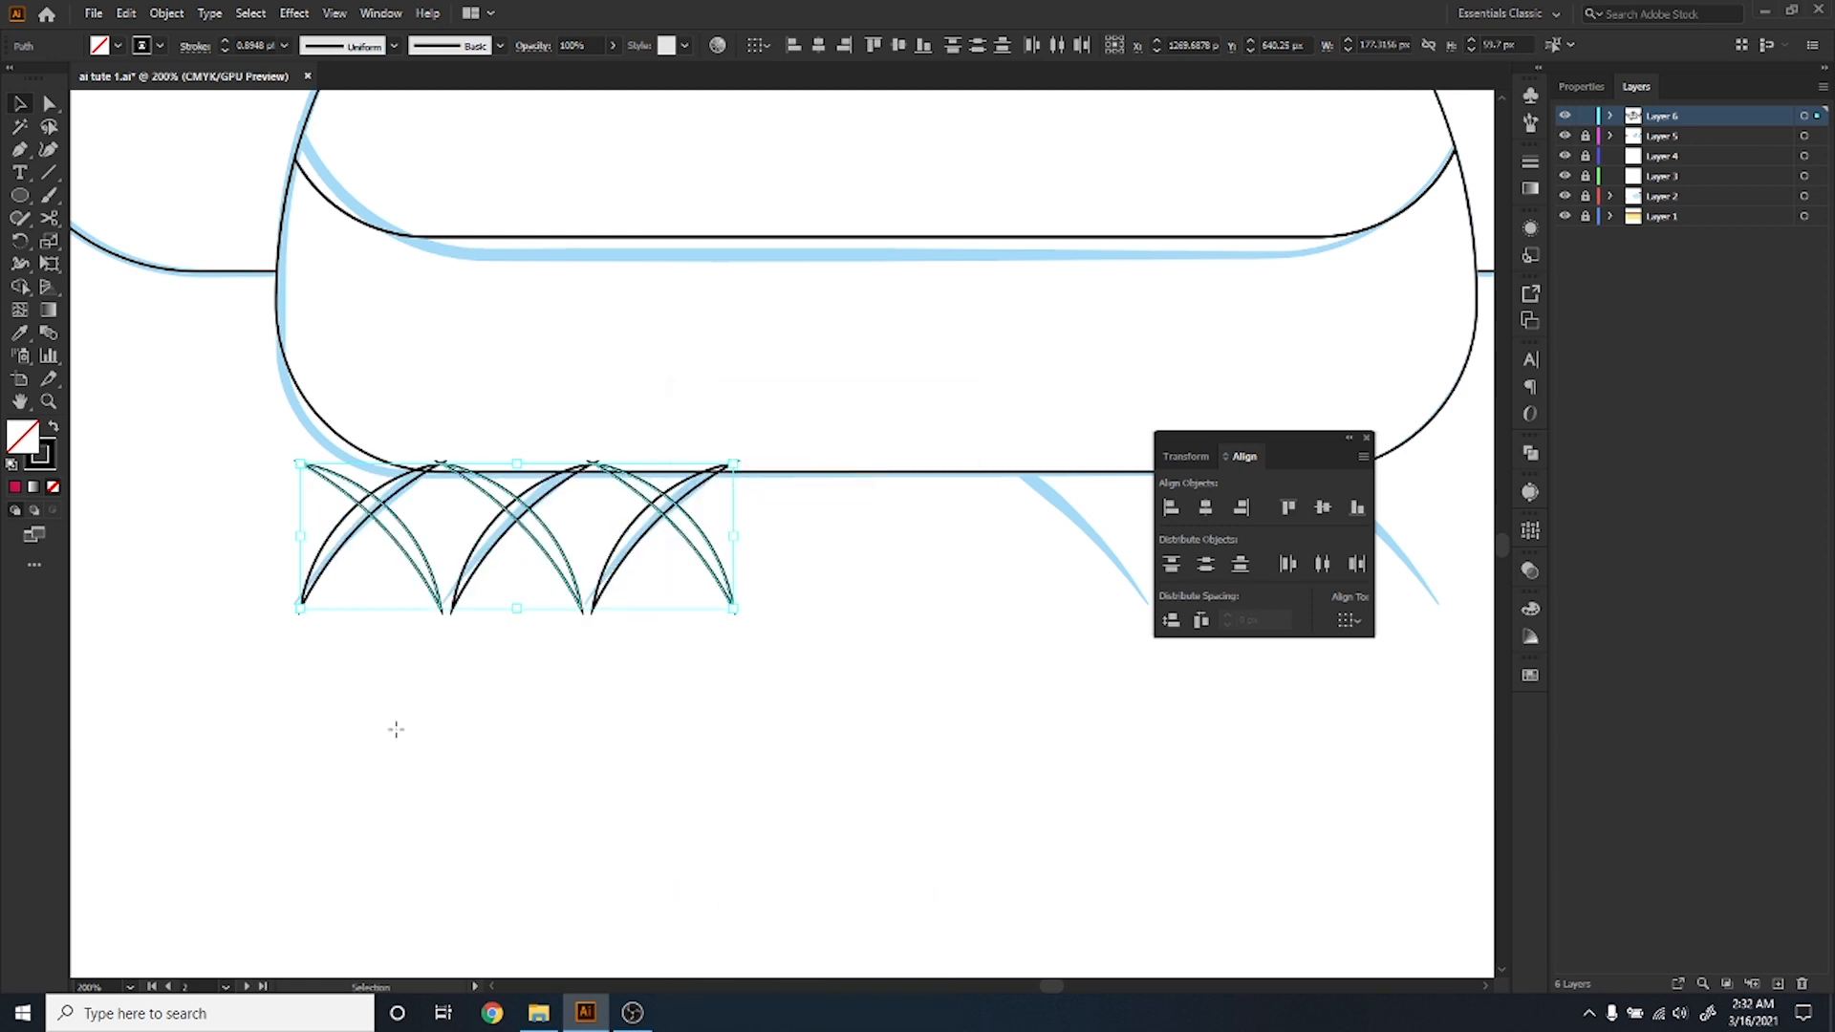
{"action": "scroll", "coordinate": [397, 729], "scroll_direction": "down", "scroll_amount": 1}
{"action": "left_click_drag", "start_coordinate": [395, 598], "coordinate": [924, 669]}
{"action": "left_click", "coordinate": [769, 738]}
{"action": "scroll", "coordinate": [764, 741], "scroll_direction": "down", "scroll_amount": 2}
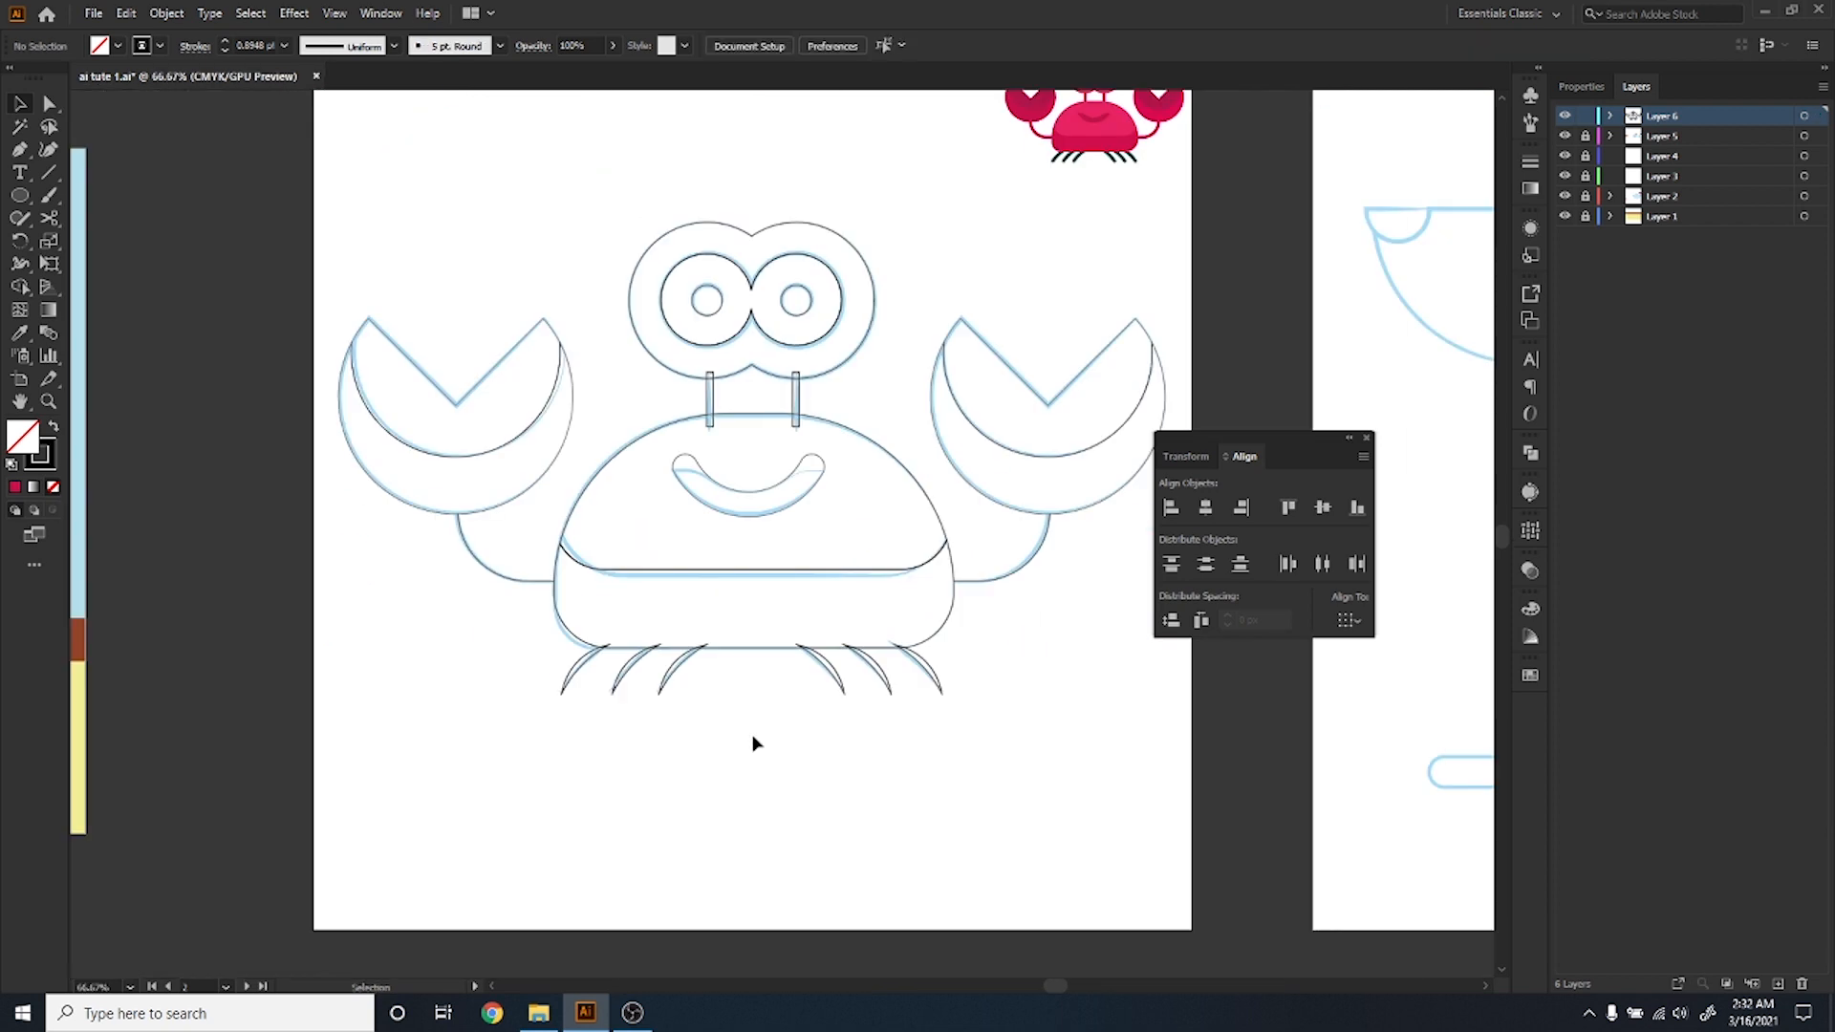
Fill the right claw's inner shape with the dark crimson sampled from the reference crab's claw.
{"action": "left_click_drag", "start_coordinate": [803, 690], "coordinate": [677, 836]}
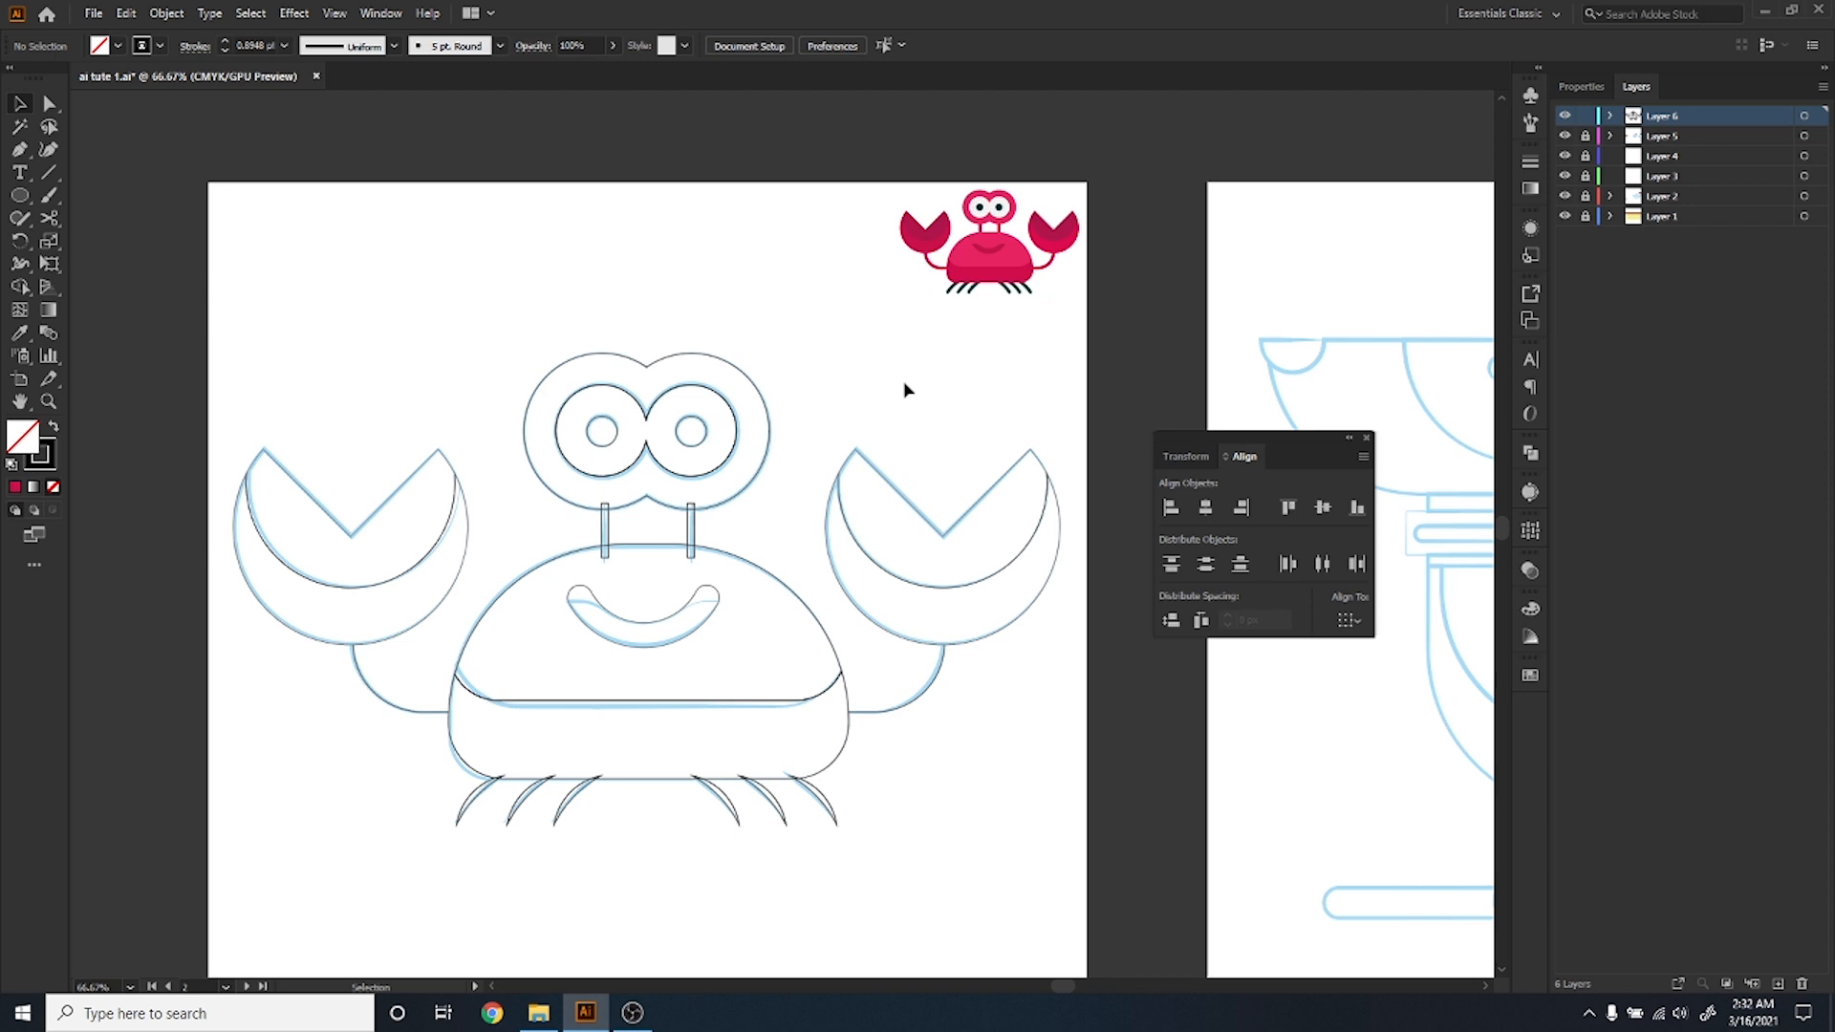
{"action": "left_click_drag", "start_coordinate": [889, 382], "coordinate": [877, 512]}
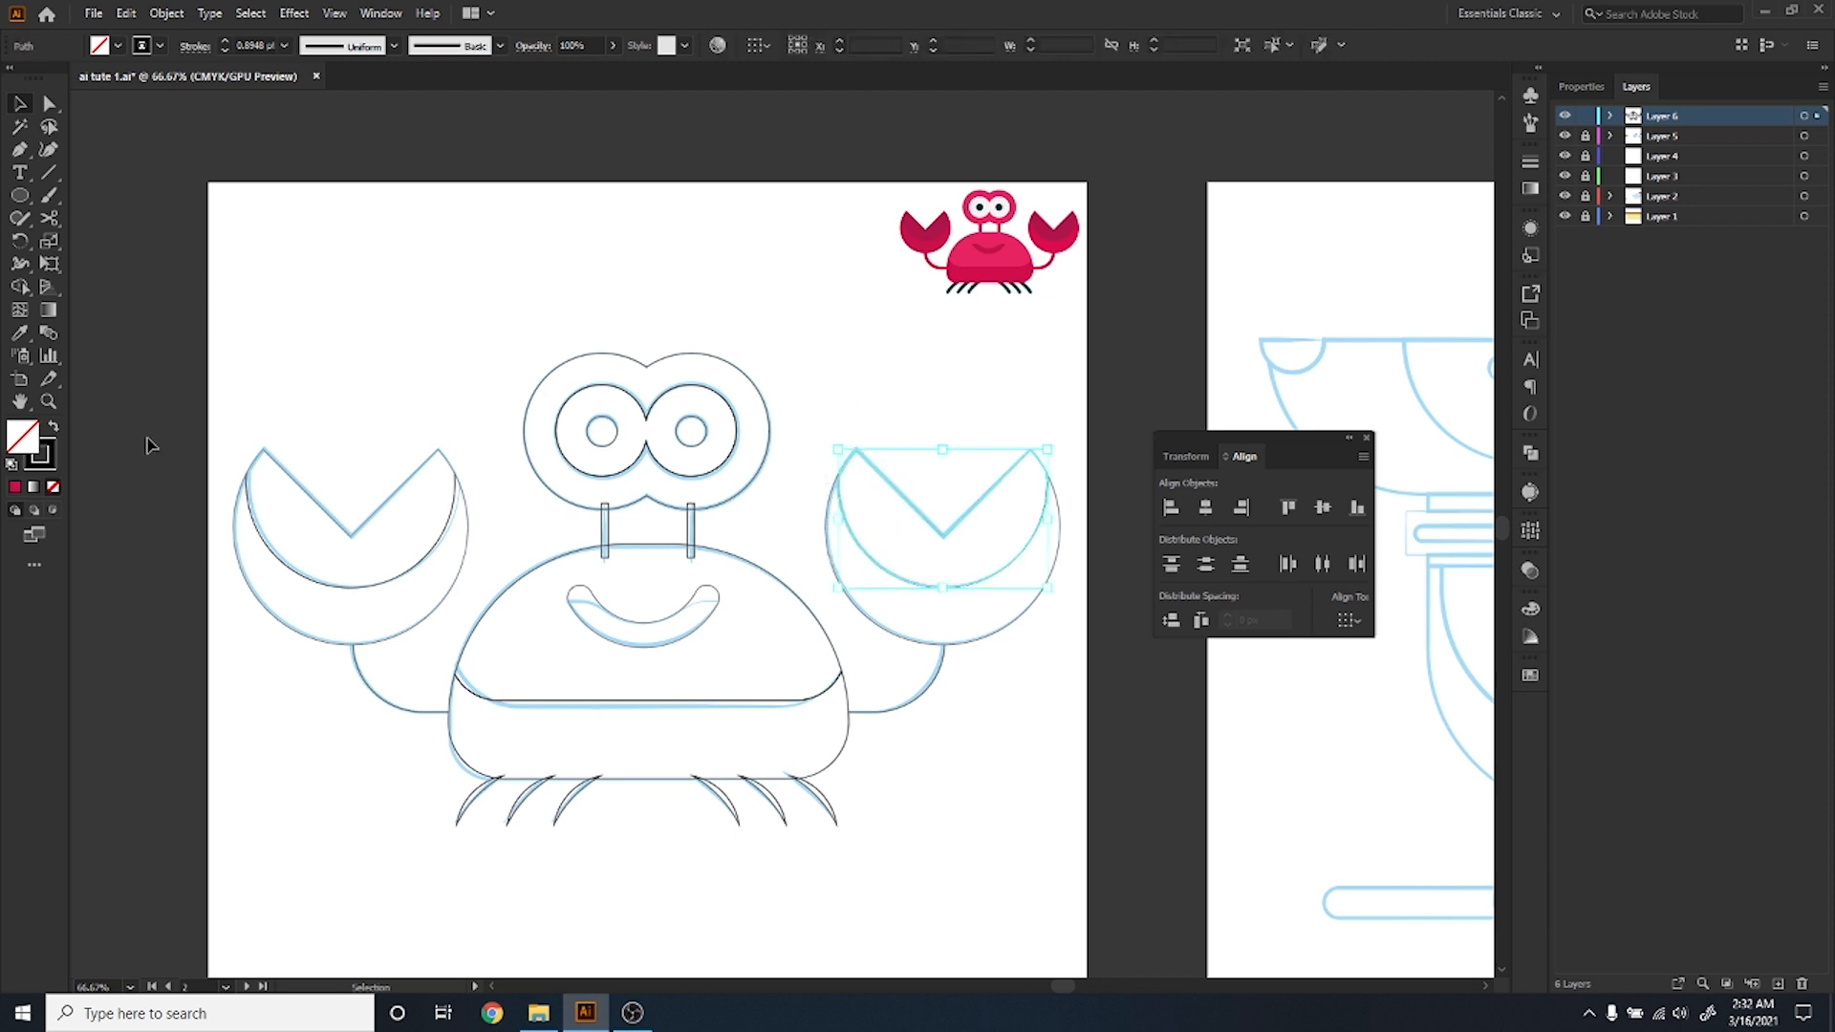
{"action": "left_click", "coordinate": [19, 333]}
{"action": "left_click", "coordinate": [1045, 220]}
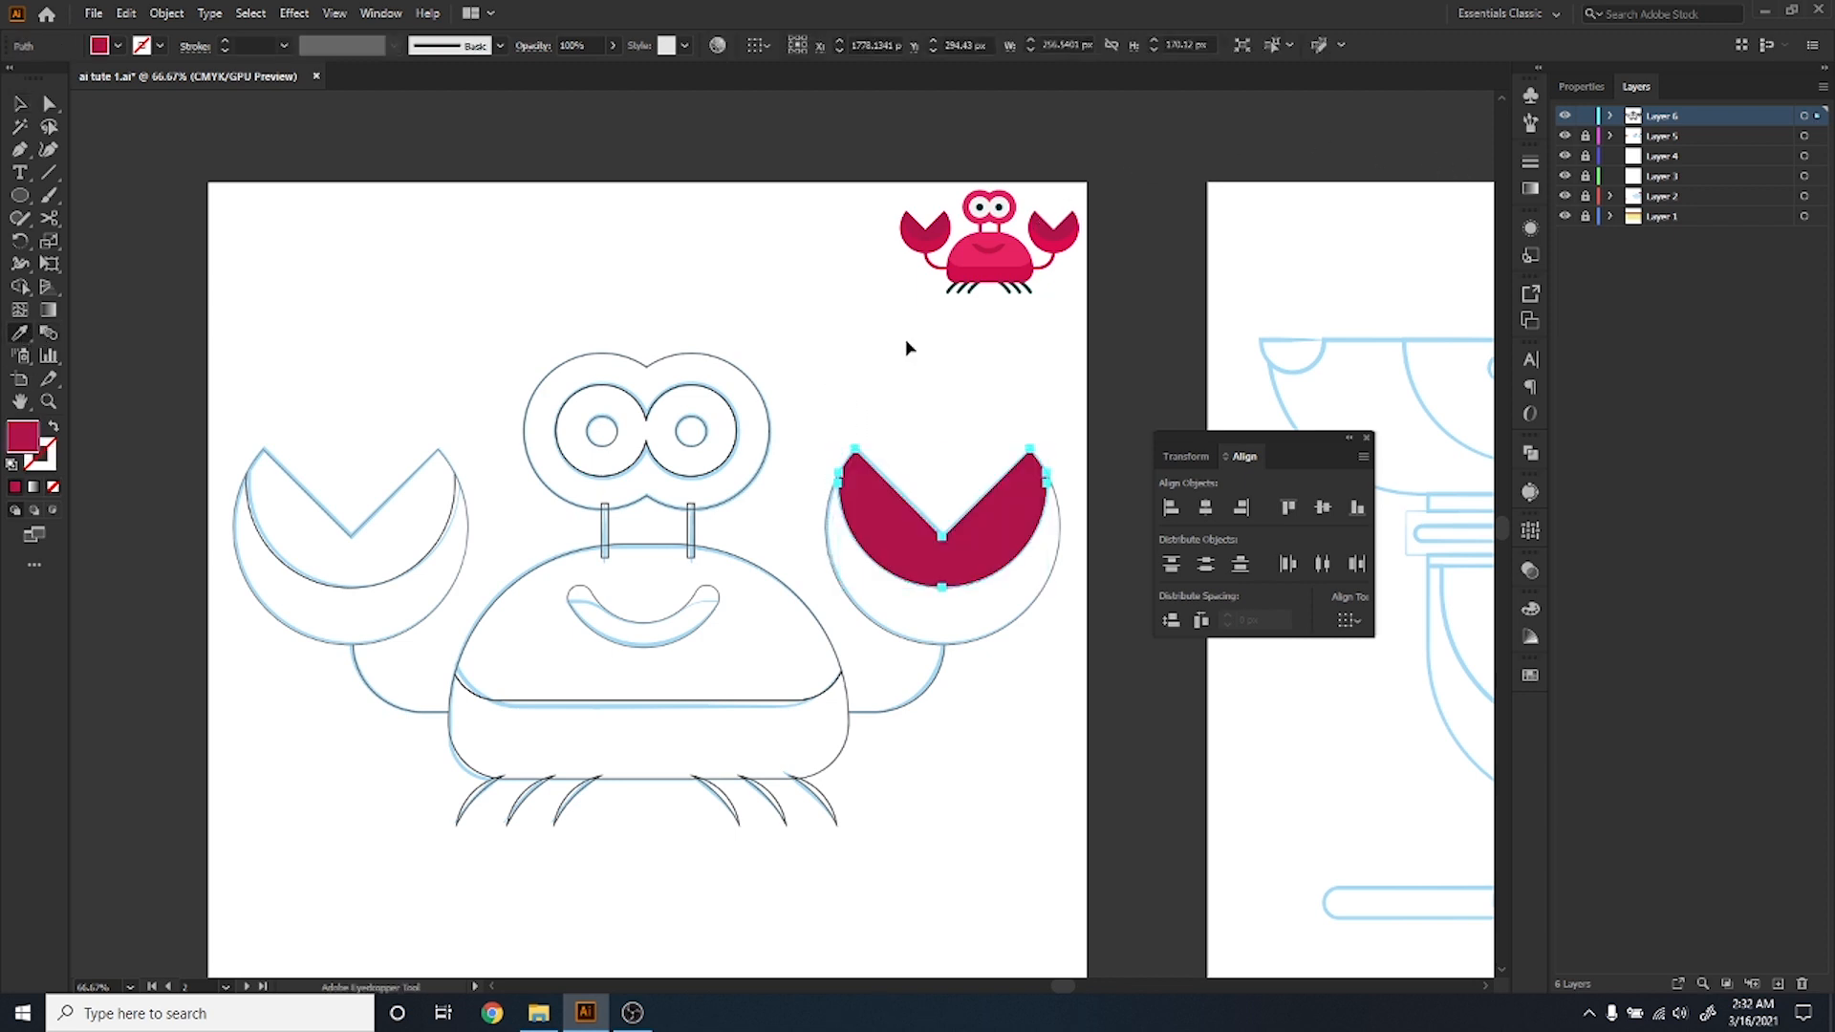
{"action": "key", "text": "ctrl+shift+a"}
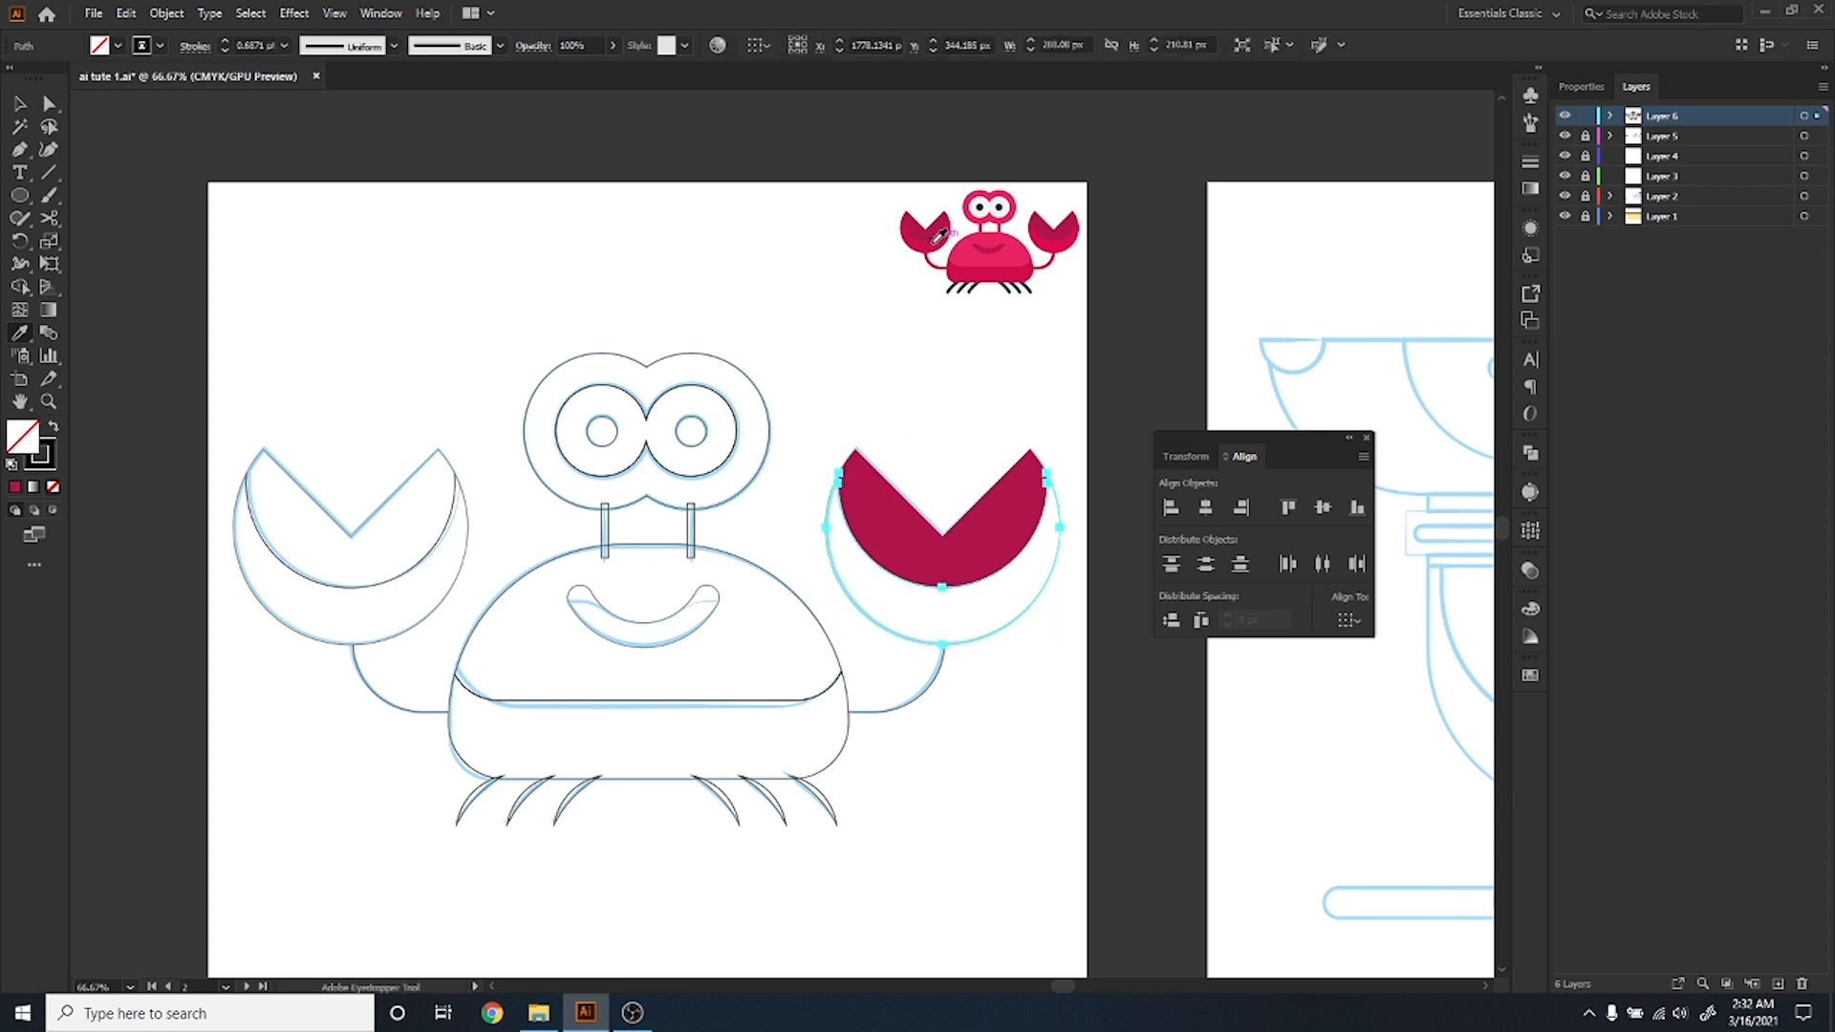
{"action": "left_click", "coordinate": [1054, 232]}
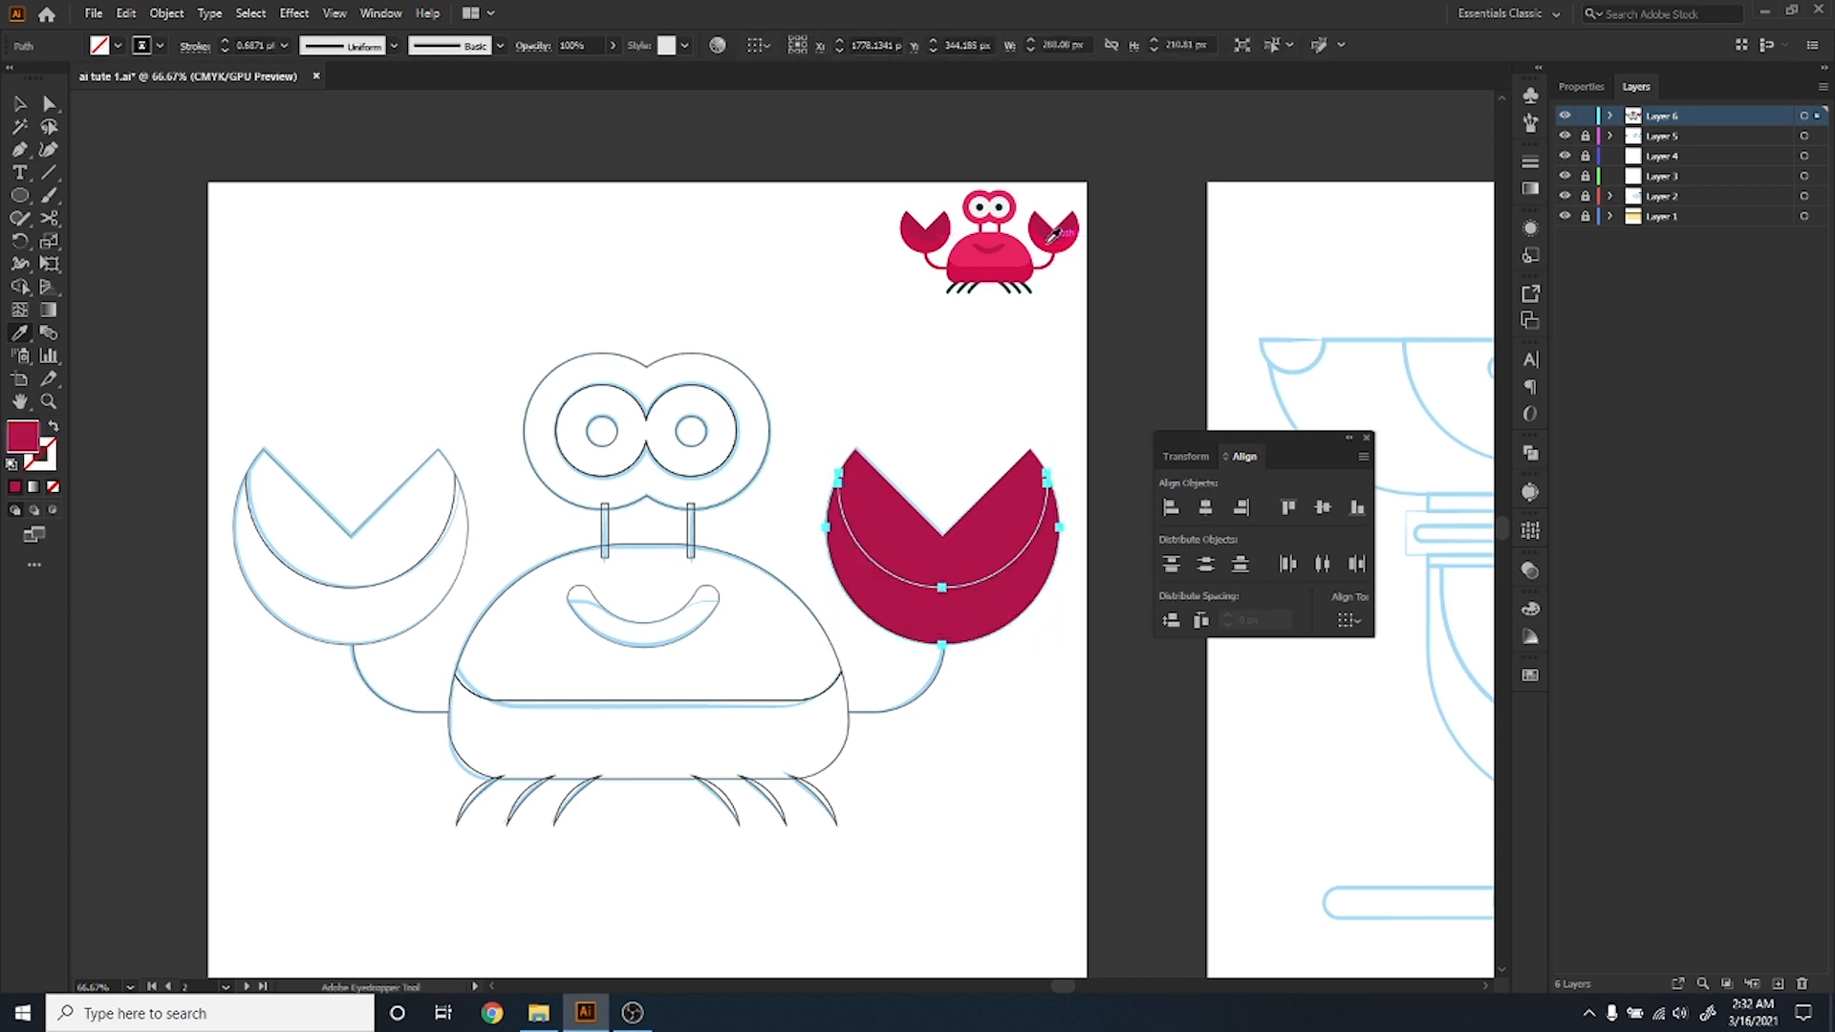
{"action": "key", "text": "v"}
{"action": "key", "text": "ctrl+shift+a"}
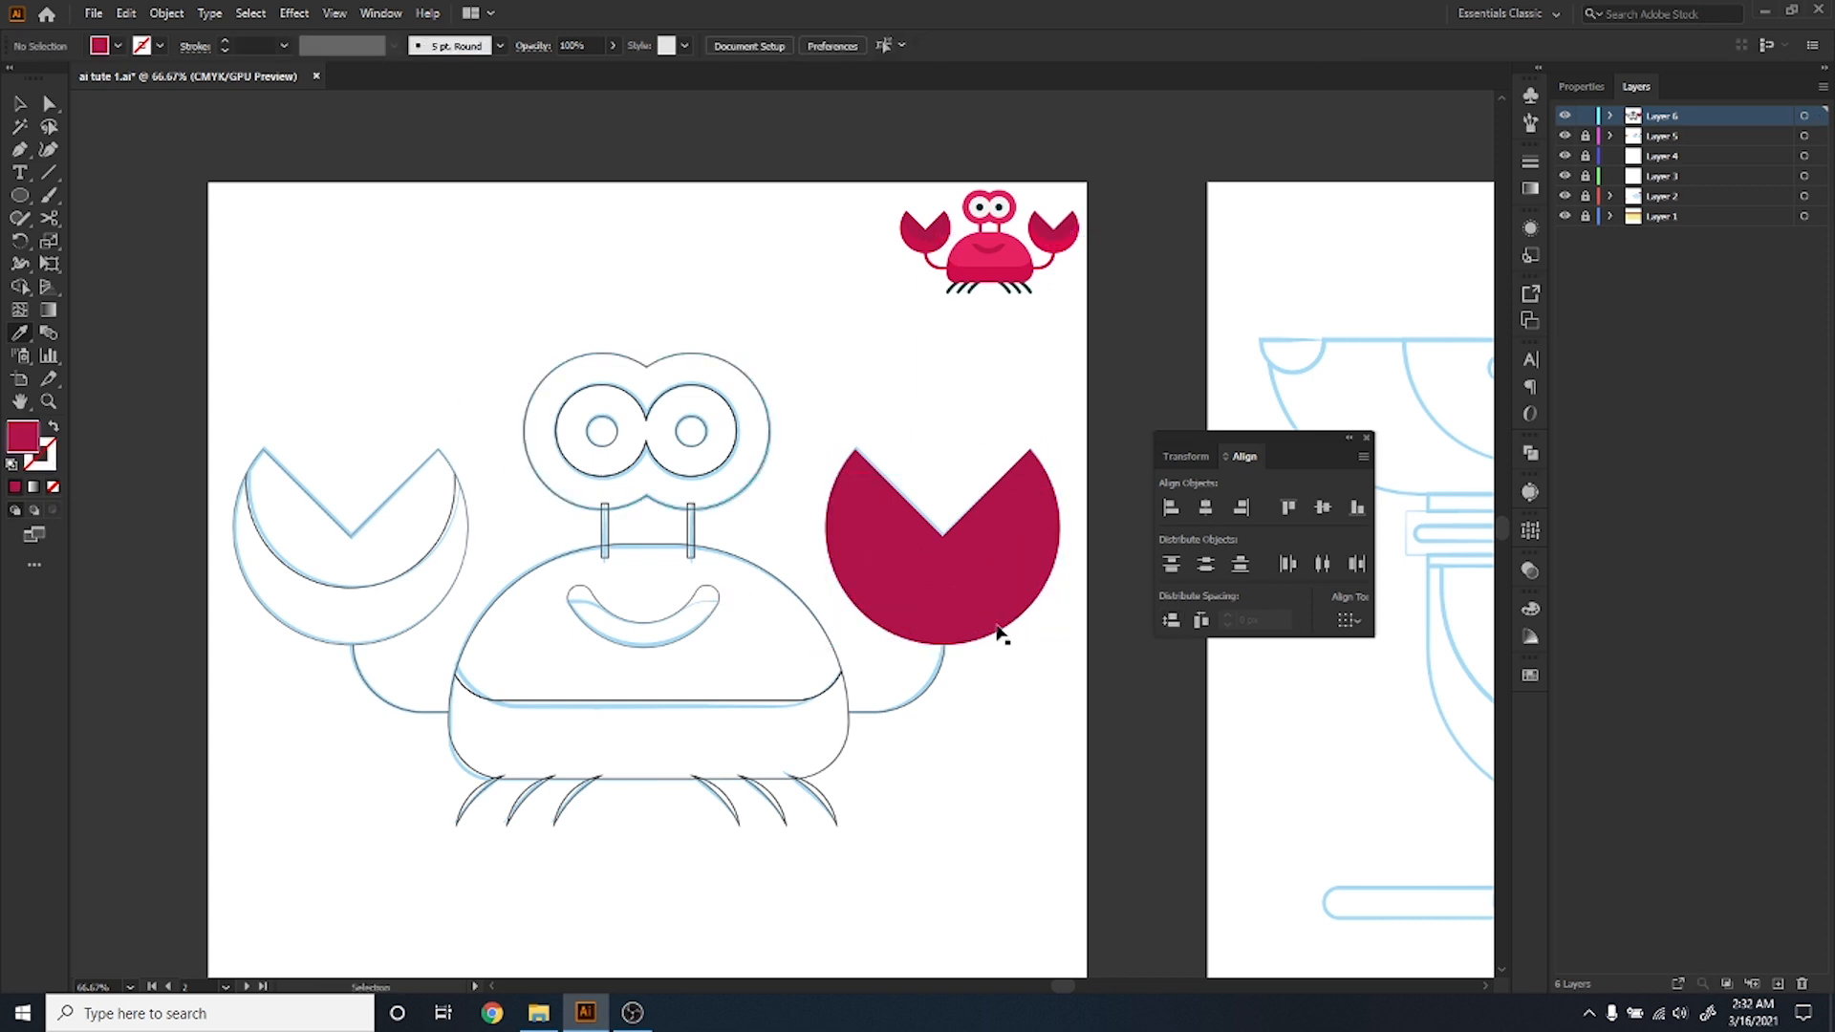
Fill the right claw's outer crescent with the brighter crimson sampled from the reference crab's claw.
{"action": "left_click", "coordinate": [996, 625]}
{"action": "key", "text": "i"}
{"action": "scroll", "coordinate": [1032, 221], "scroll_direction": "up", "scroll_amount": 4}
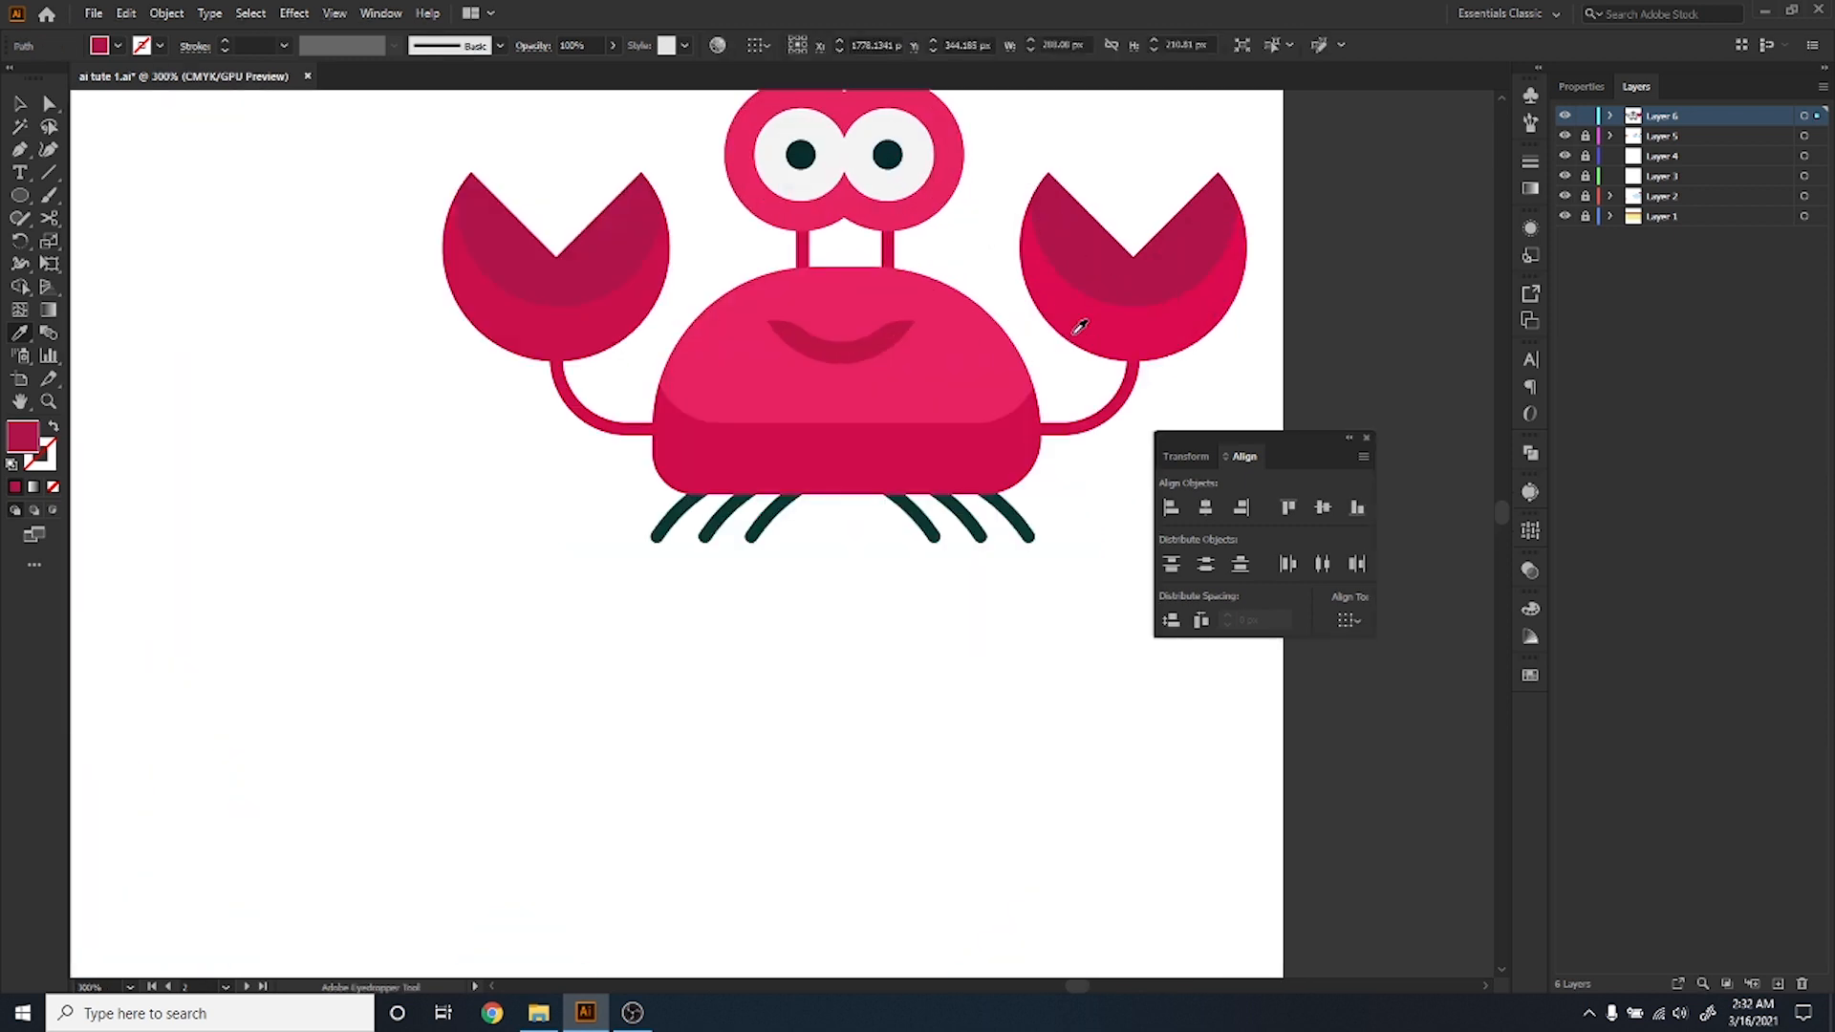
{"action": "scroll", "coordinate": [839, 409], "scroll_direction": "down", "scroll_amount": 4}
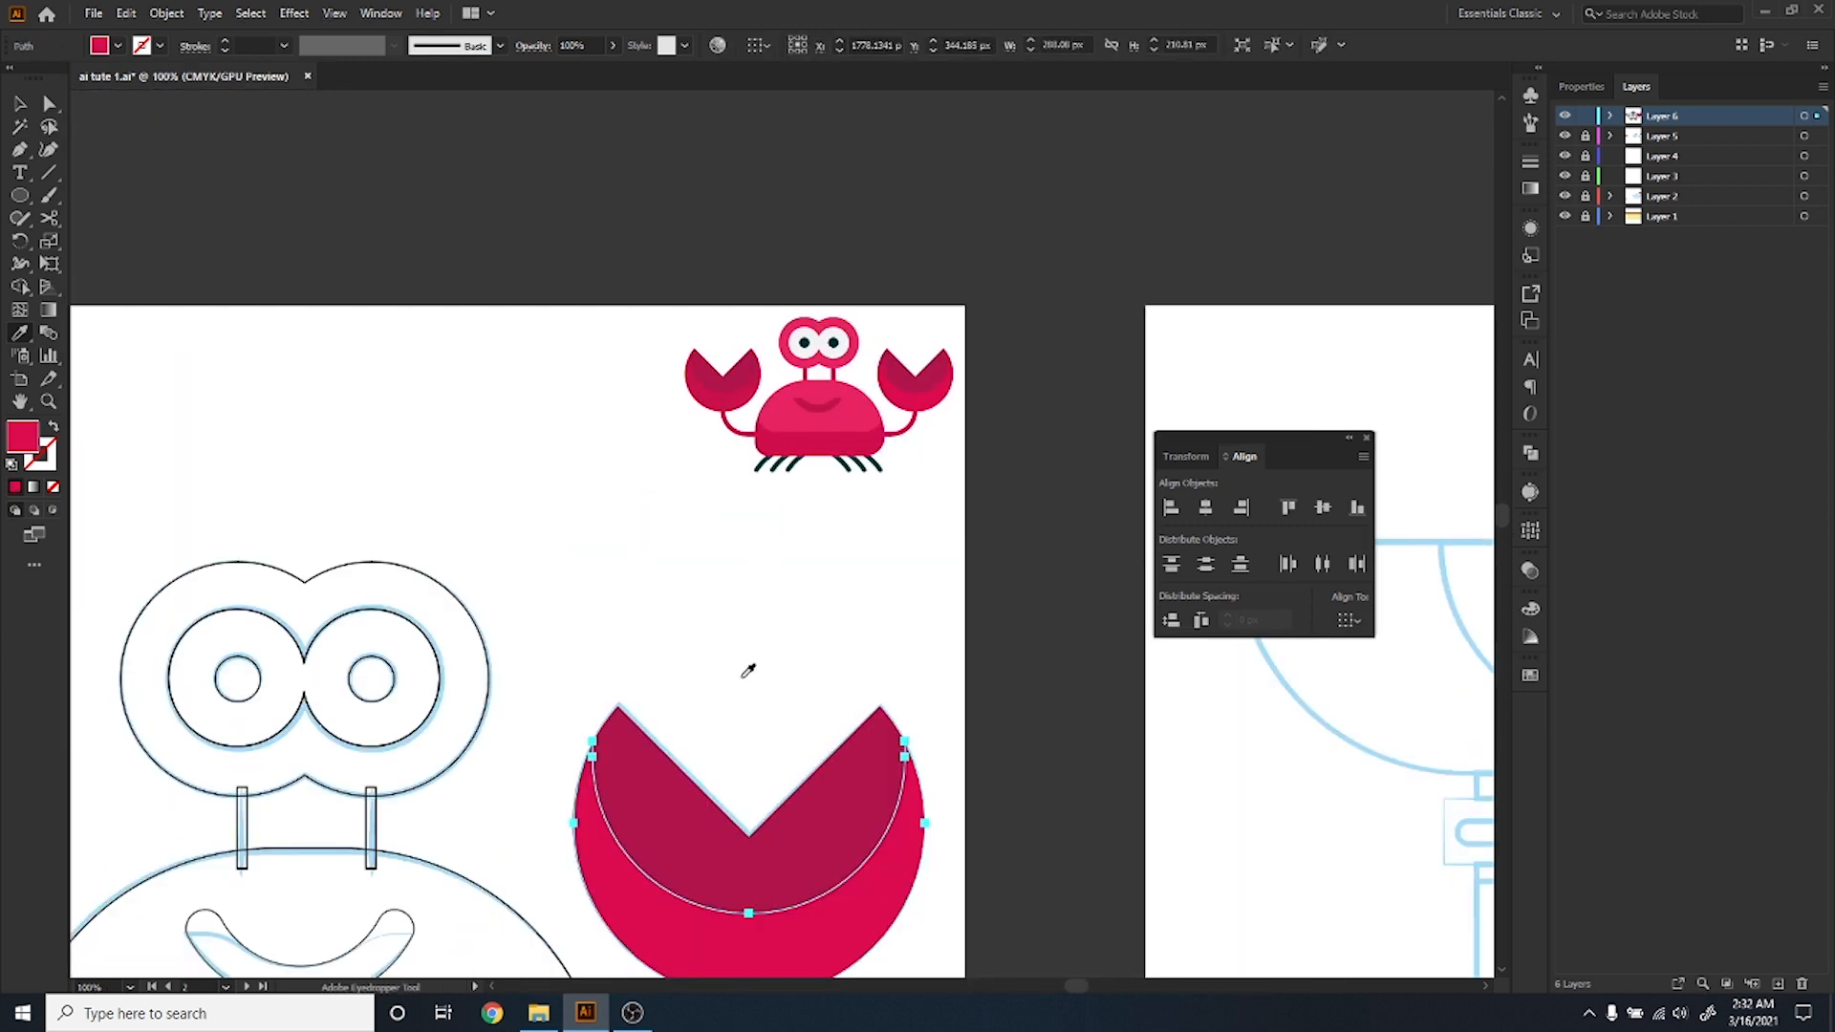
{"action": "key", "text": "ctrl+shift+a"}
{"action": "scroll", "coordinate": [616, 570], "scroll_direction": "down", "scroll_amount": 1}
Color the left claw from the reference crab, with dark crimson on the inner shape and brighter crimson on the outer crescent.
{"action": "key", "text": "v"}
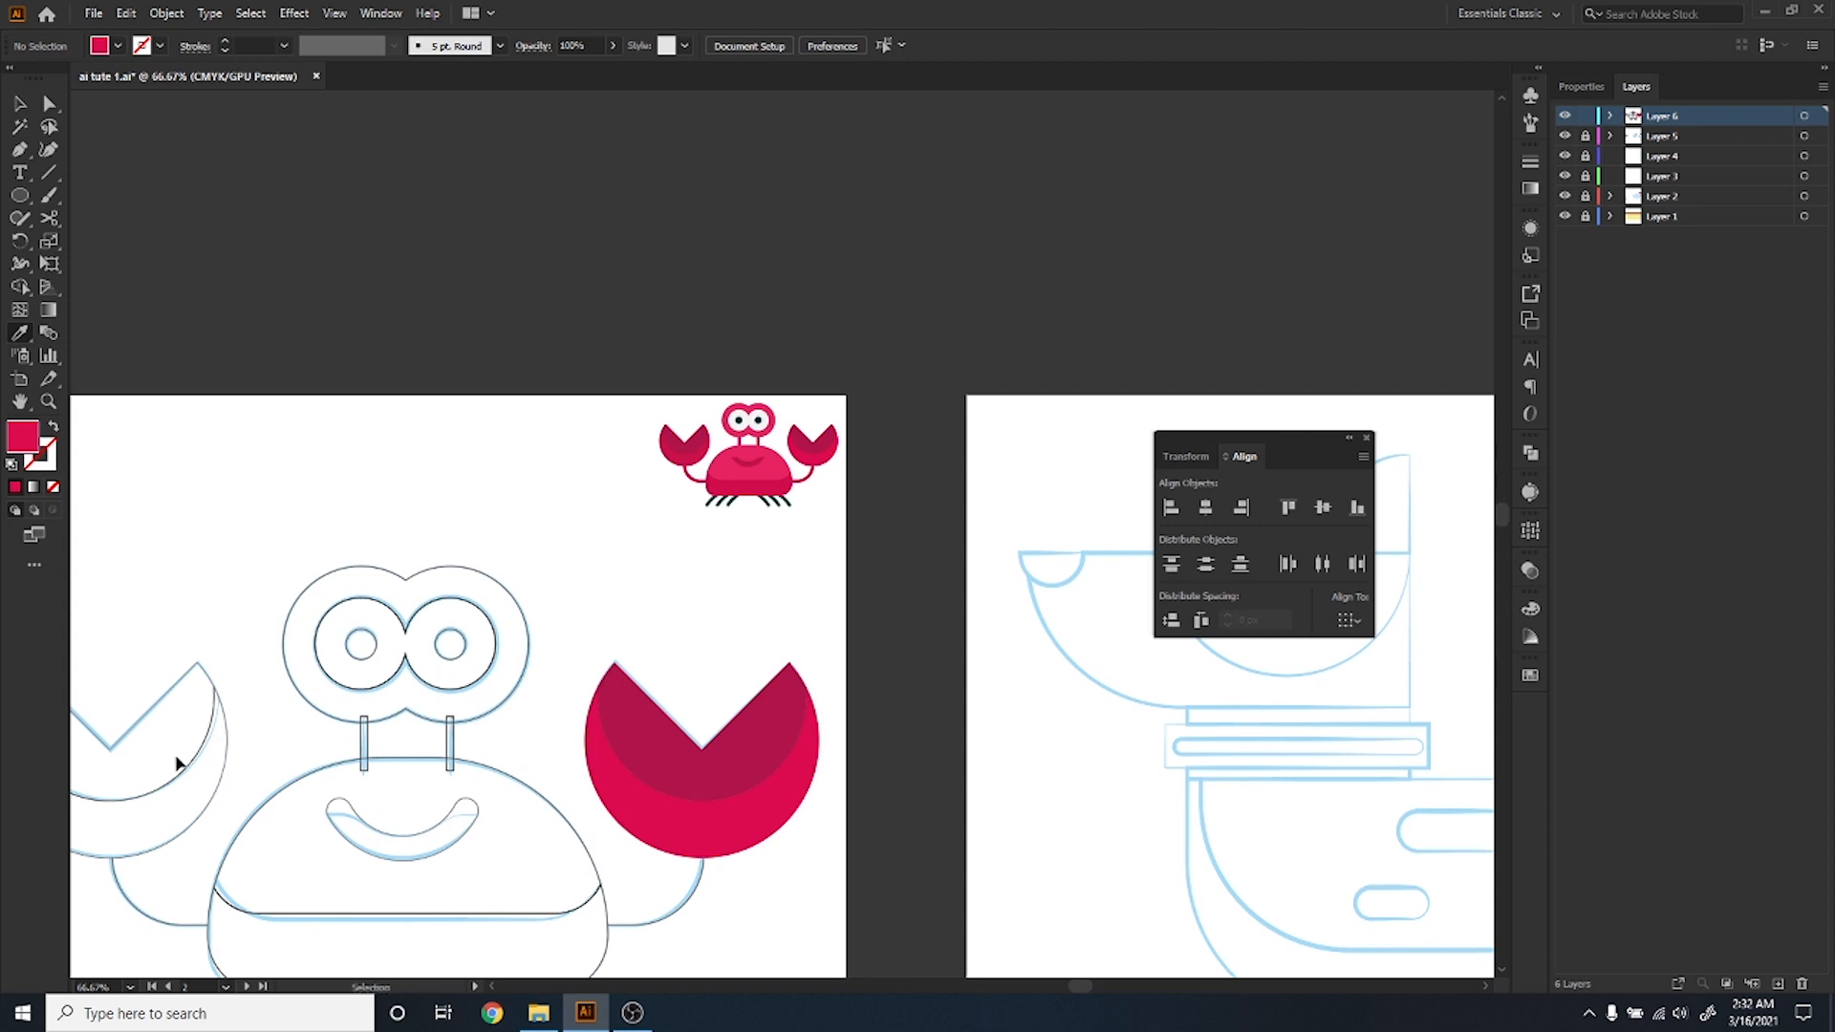
{"action": "left_click", "coordinate": [163, 725], "text": "ctrl"}
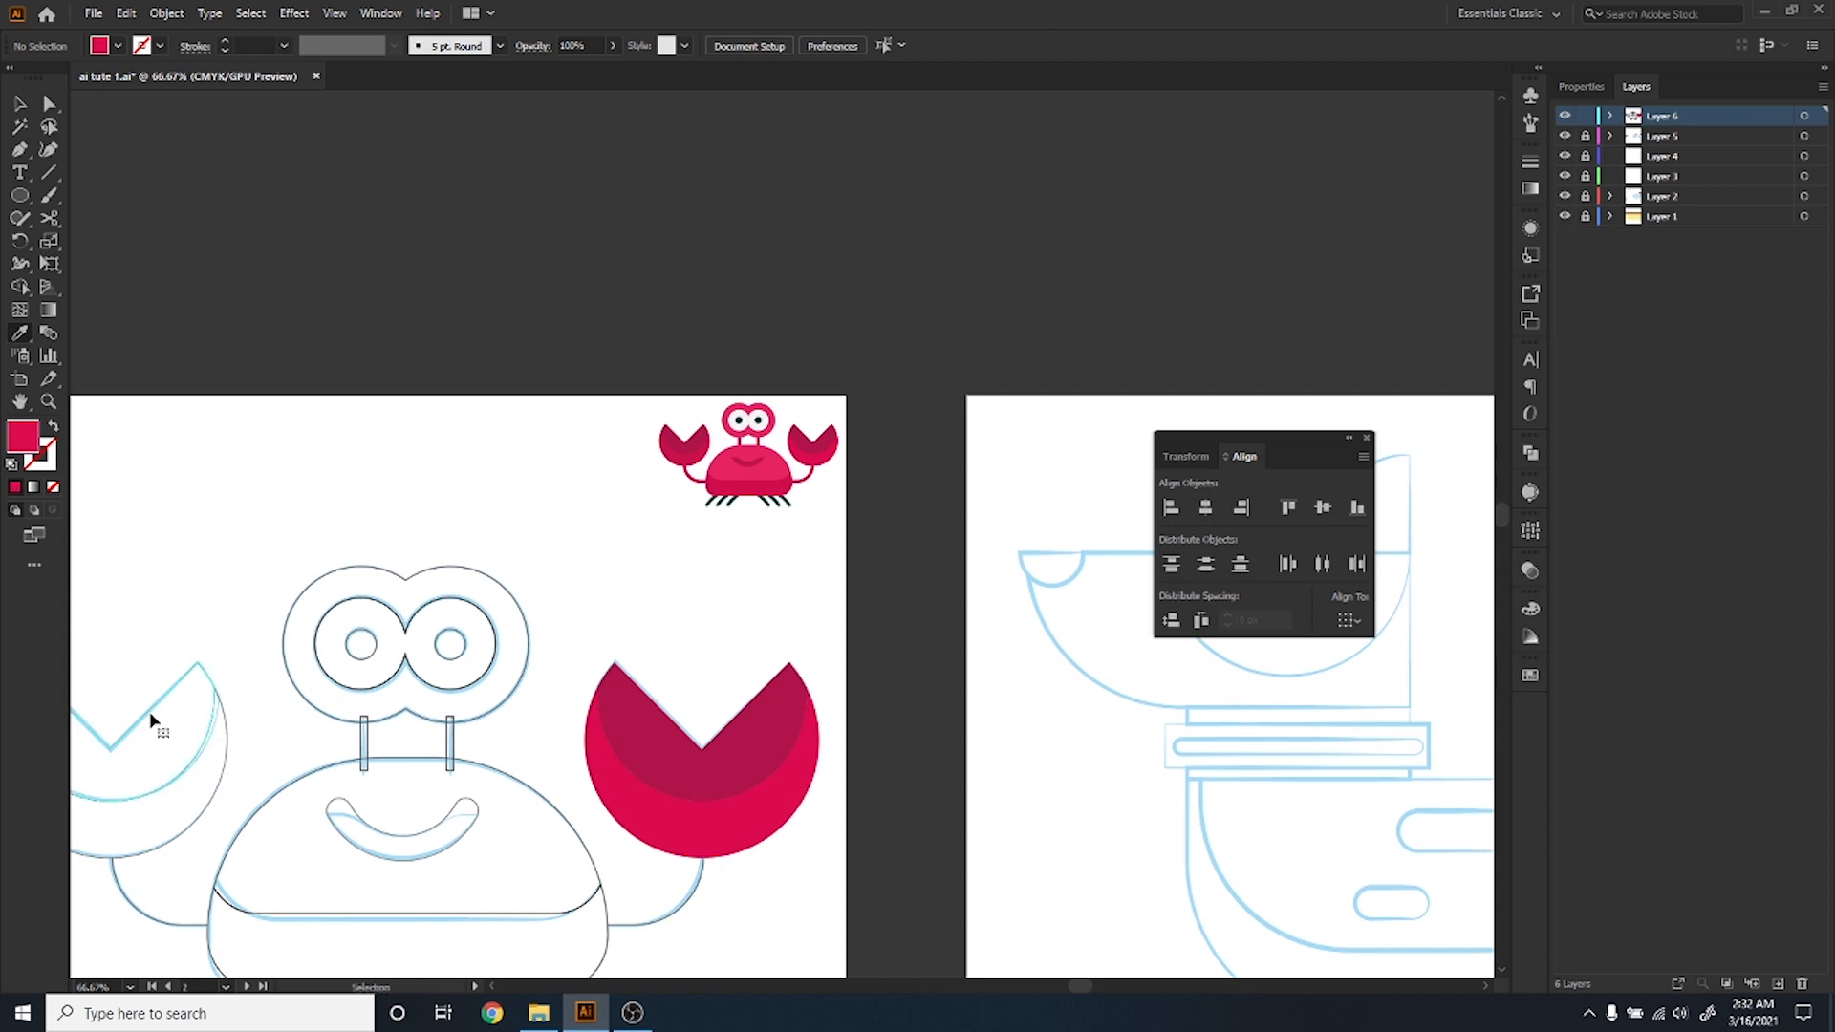
{"action": "left_click", "coordinate": [680, 434]}
{"action": "left_click", "coordinate": [228, 776], "text": "ctrl"}
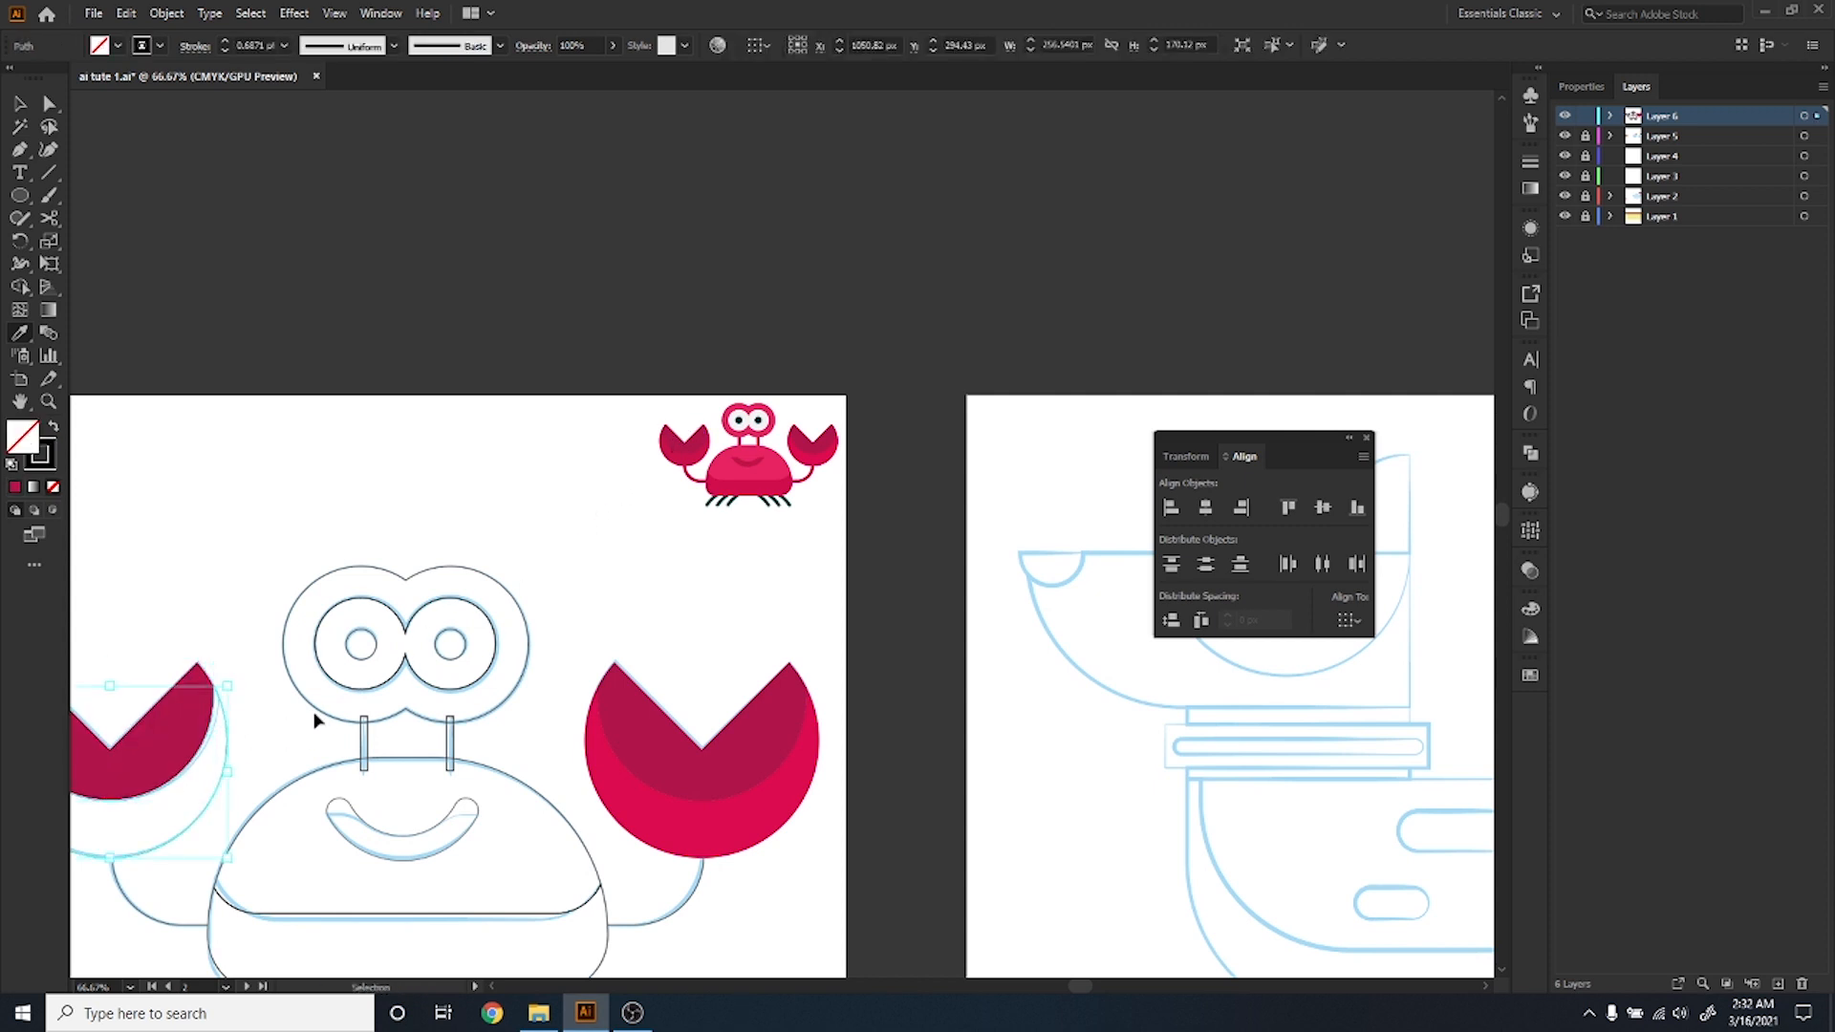
{"action": "left_click", "coordinate": [676, 447]}
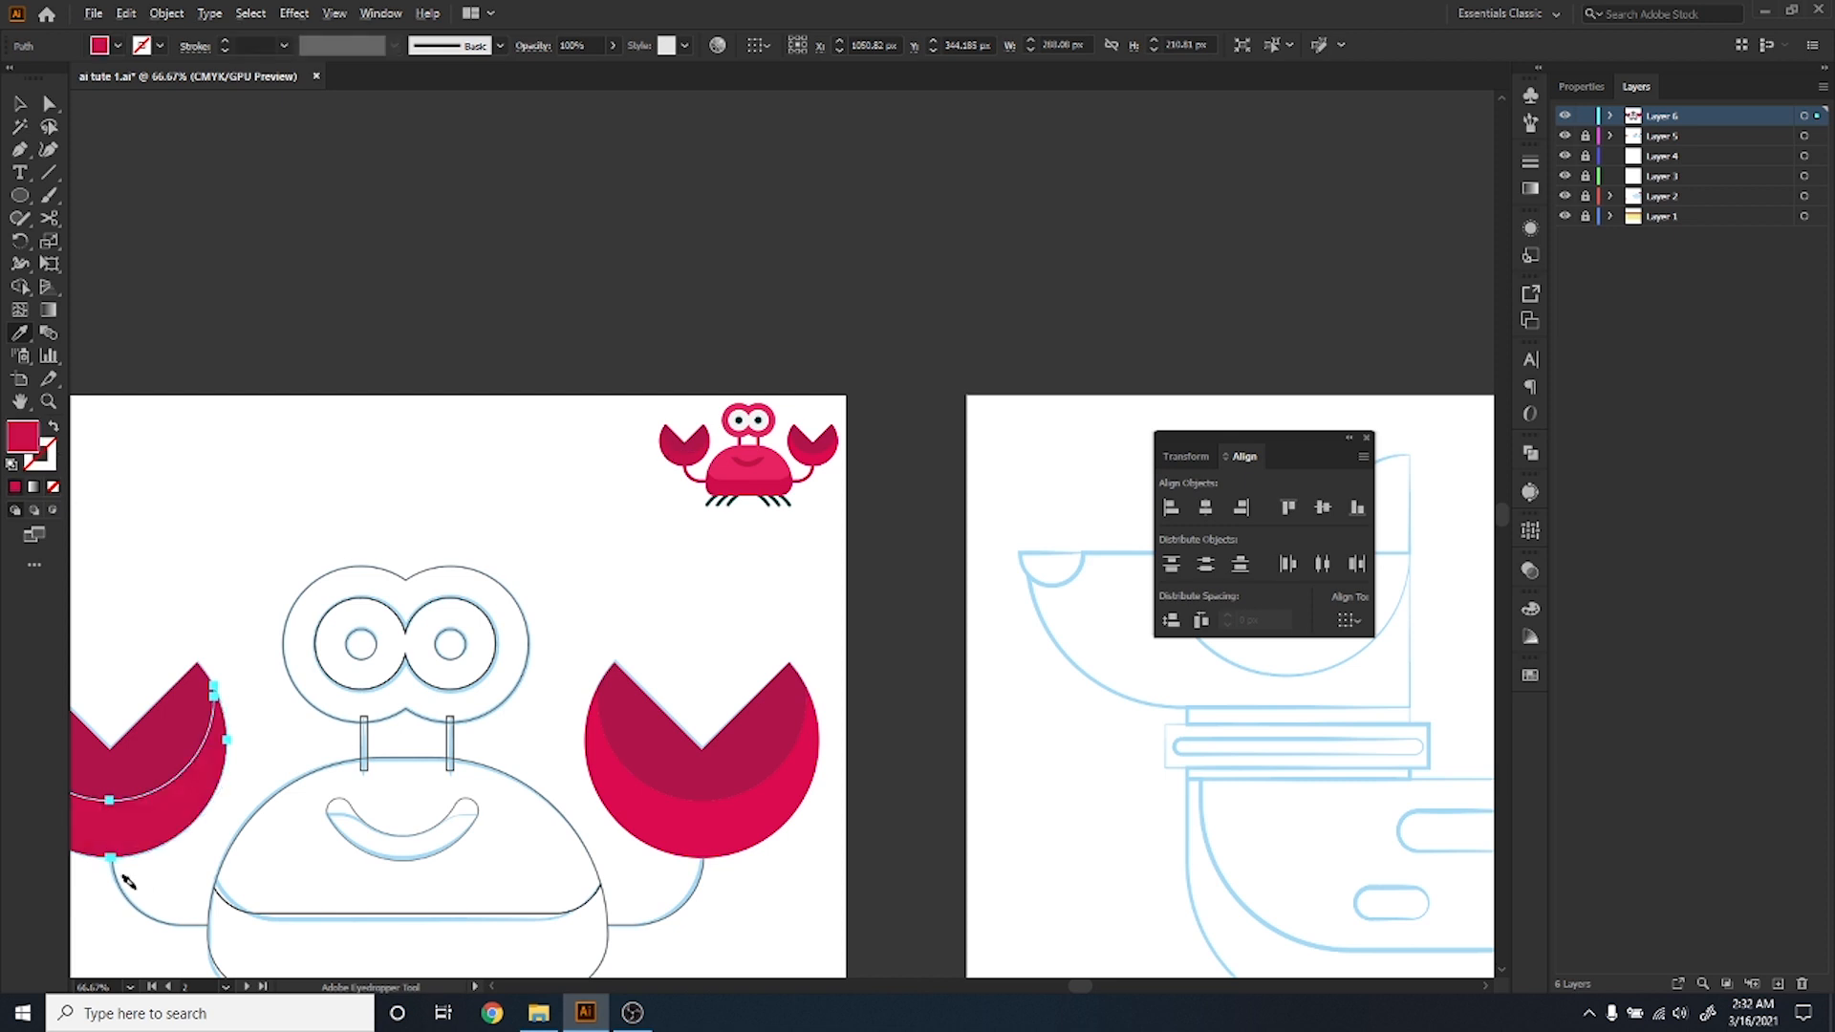
Apply the left claw's crimson to the left arm path as its stroke color, with no fill.
{"action": "scroll", "coordinate": [134, 884], "scroll_direction": "up", "scroll_amount": 2}
{"action": "left_click_drag", "start_coordinate": [185, 938], "coordinate": [499, 672]}
{"action": "left_click", "coordinate": [499, 671], "text": "ctrl"}
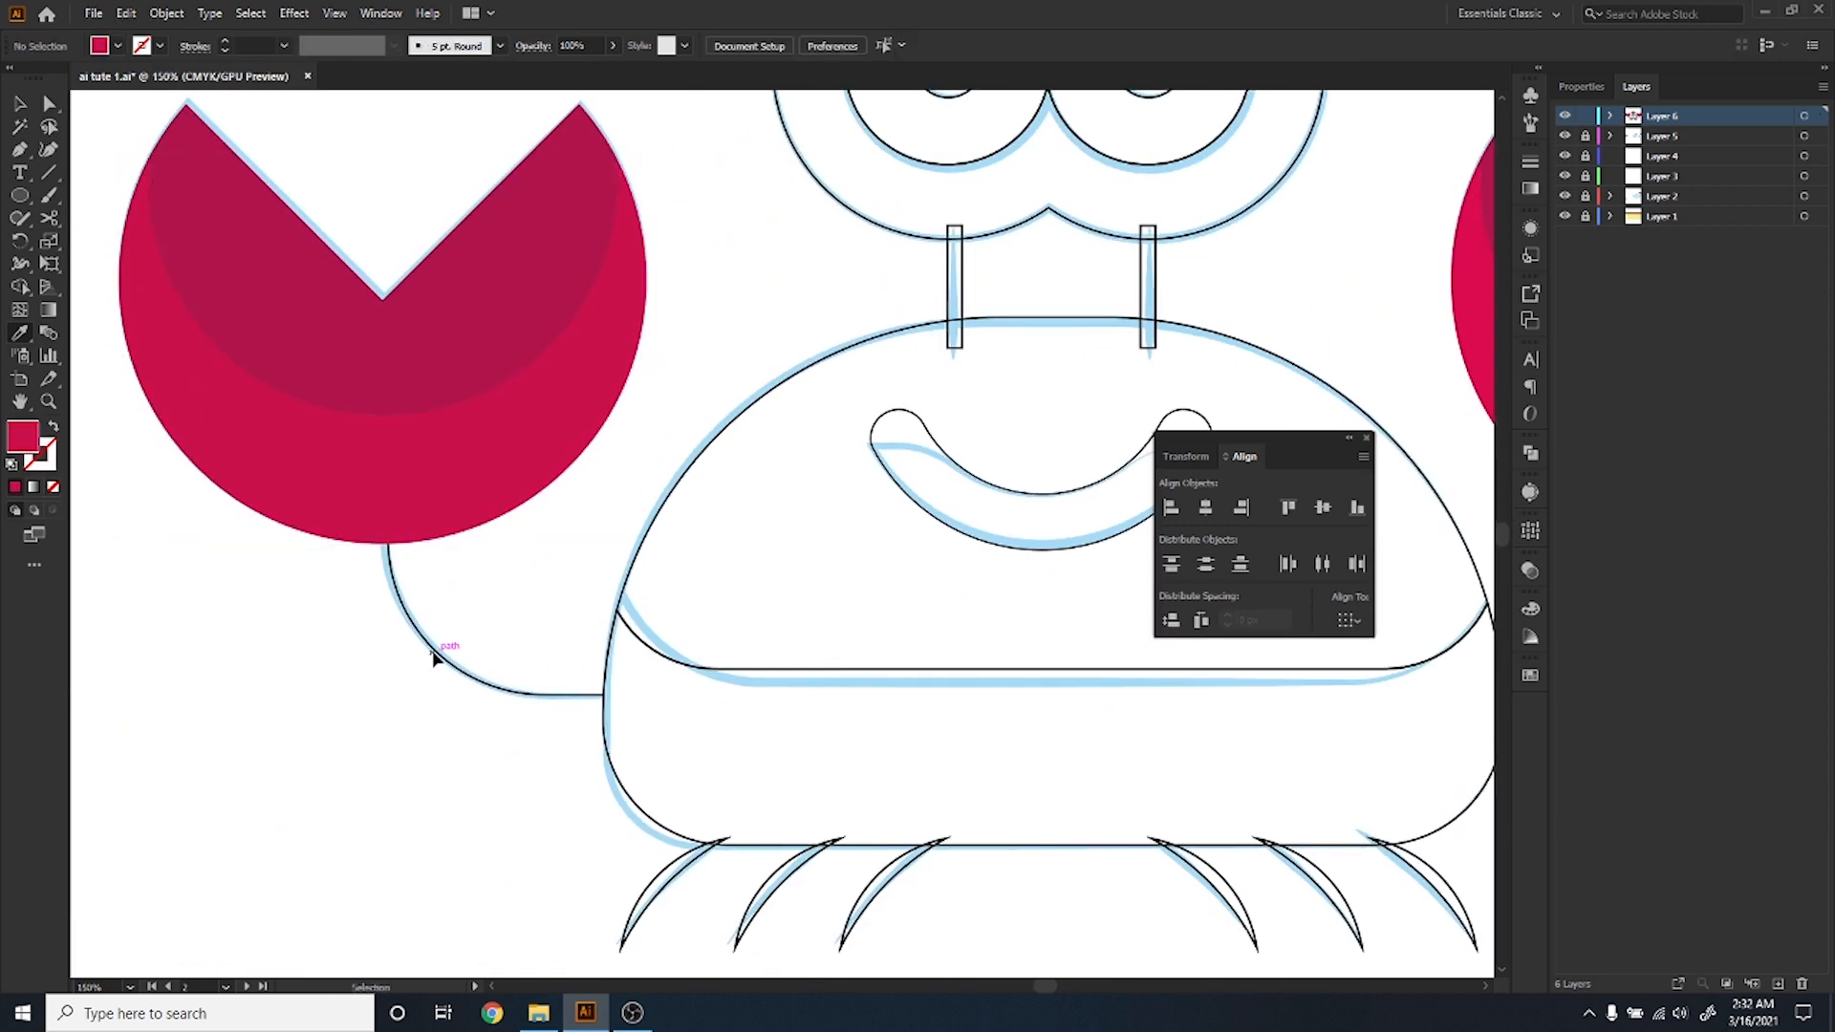
{"action": "left_click", "coordinate": [402, 531], "text": "ctrl"}
{"action": "left_click", "coordinate": [389, 498]}
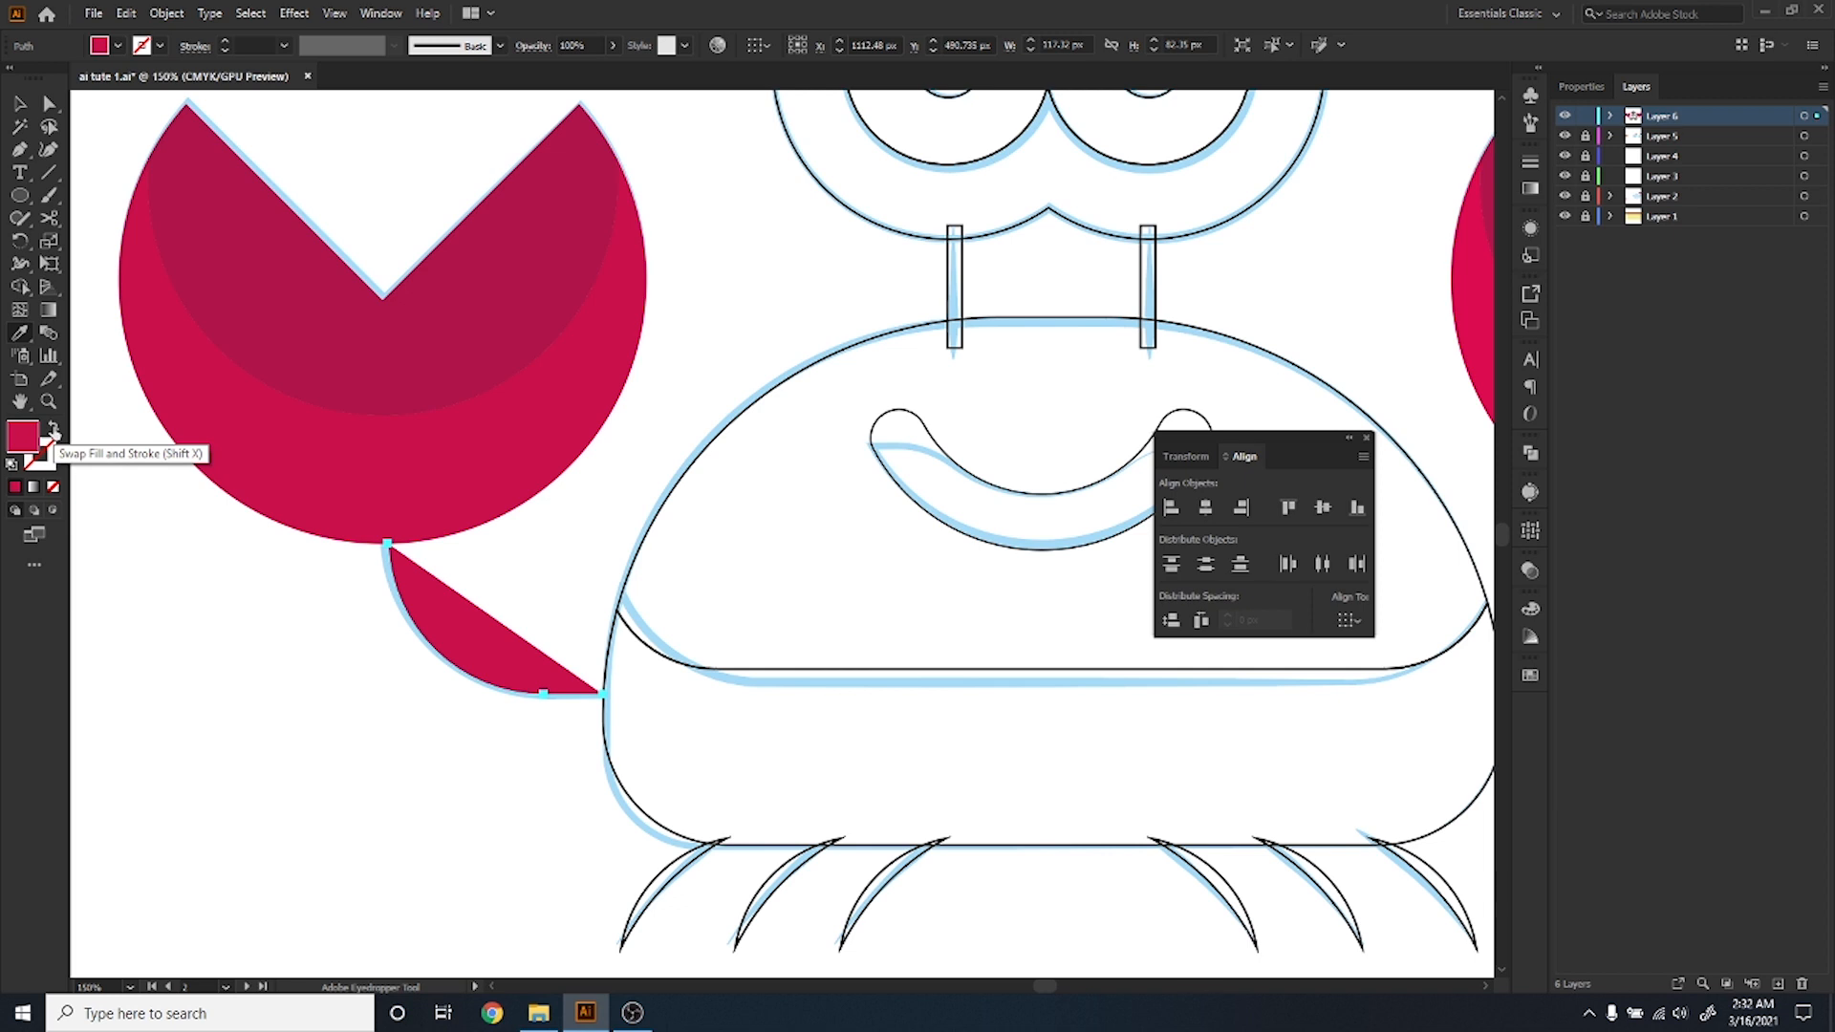
{"action": "left_click", "coordinate": [53, 432]}
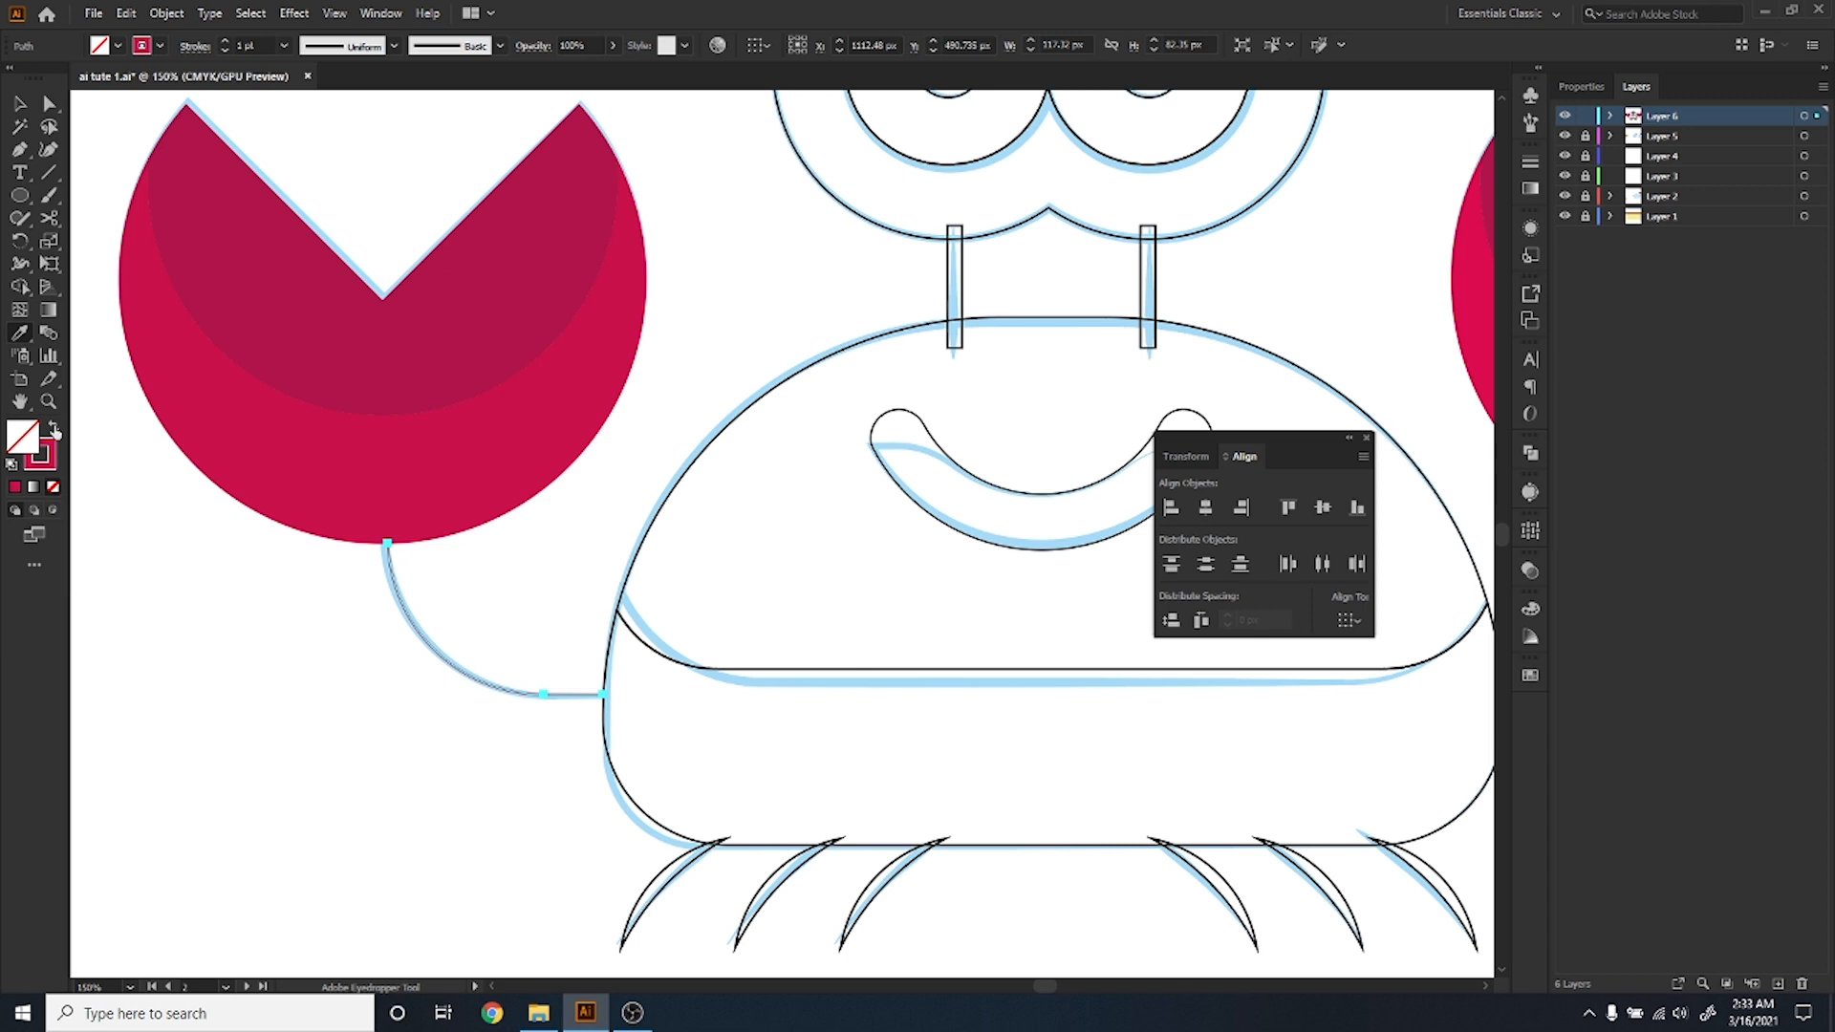
Set the left arm's stroke weight to 17 pt and deselect it.
{"action": "left_click", "coordinate": [253, 45]}
{"action": "scroll", "coordinate": [254, 45], "scroll_direction": "up", "scroll_amount": 15}
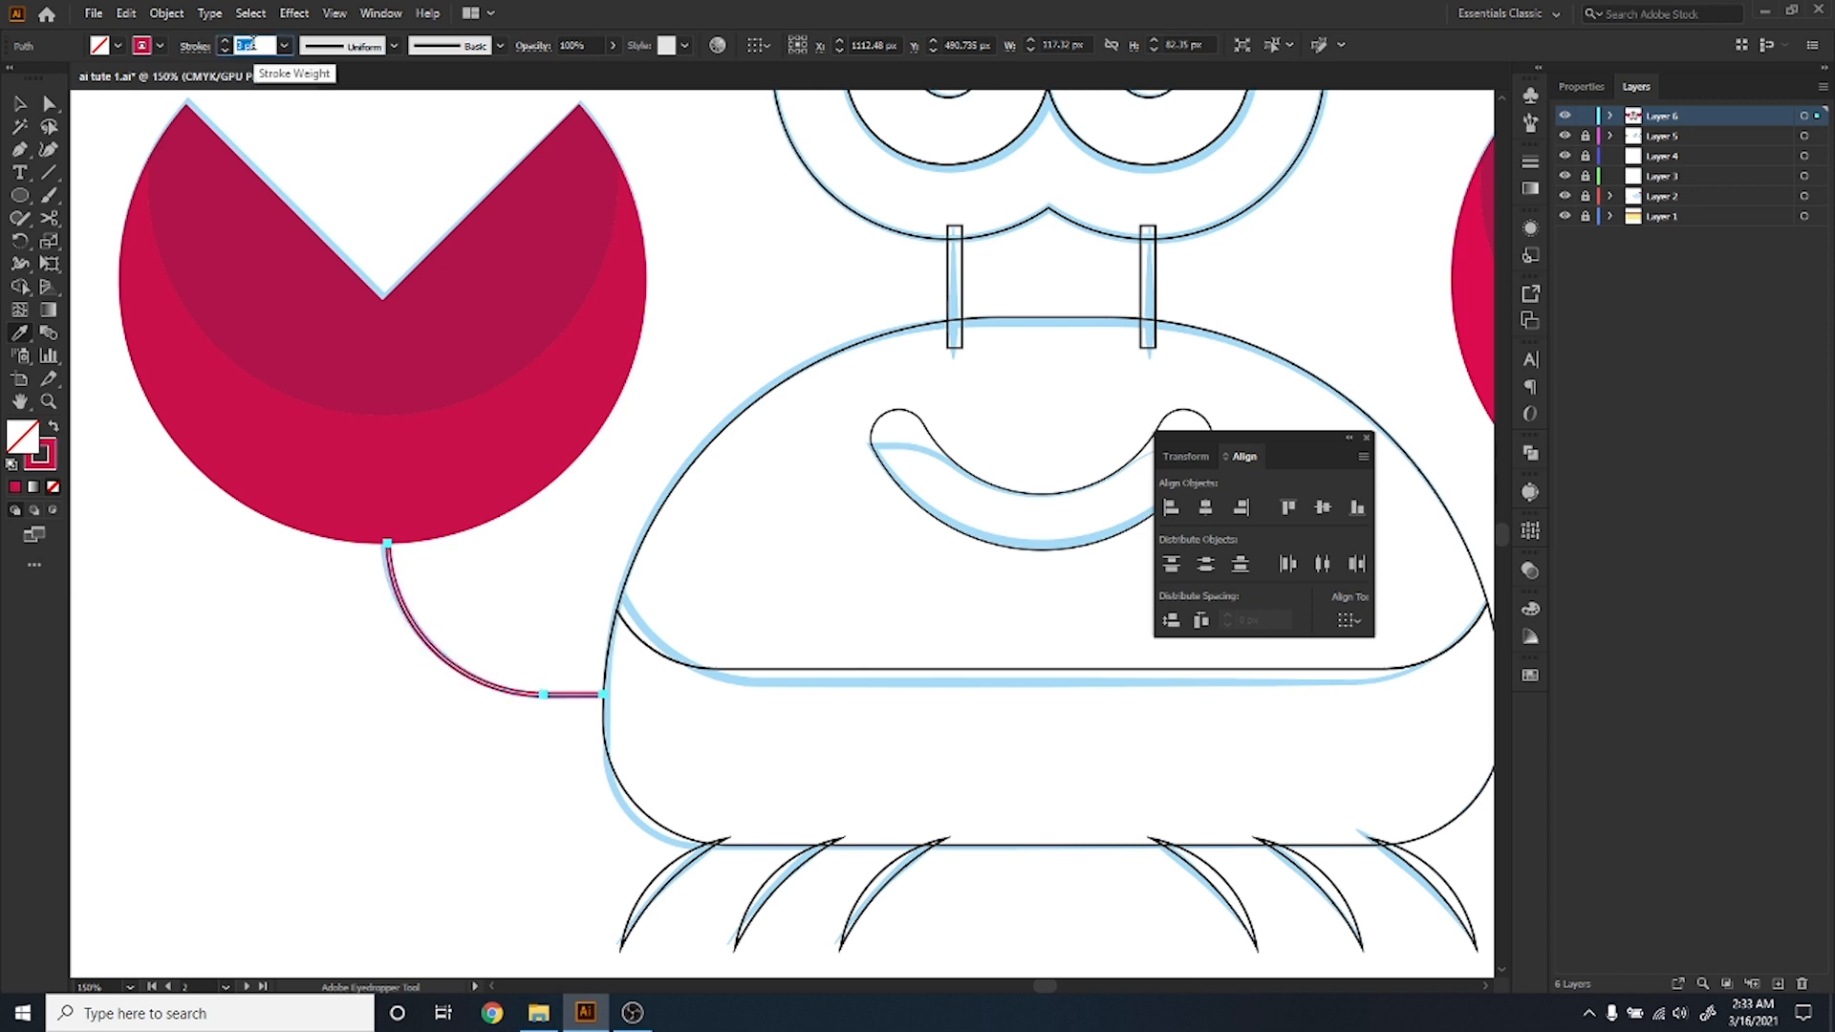
{"action": "scroll", "coordinate": [253, 45], "scroll_direction": "up", "scroll_amount": 1}
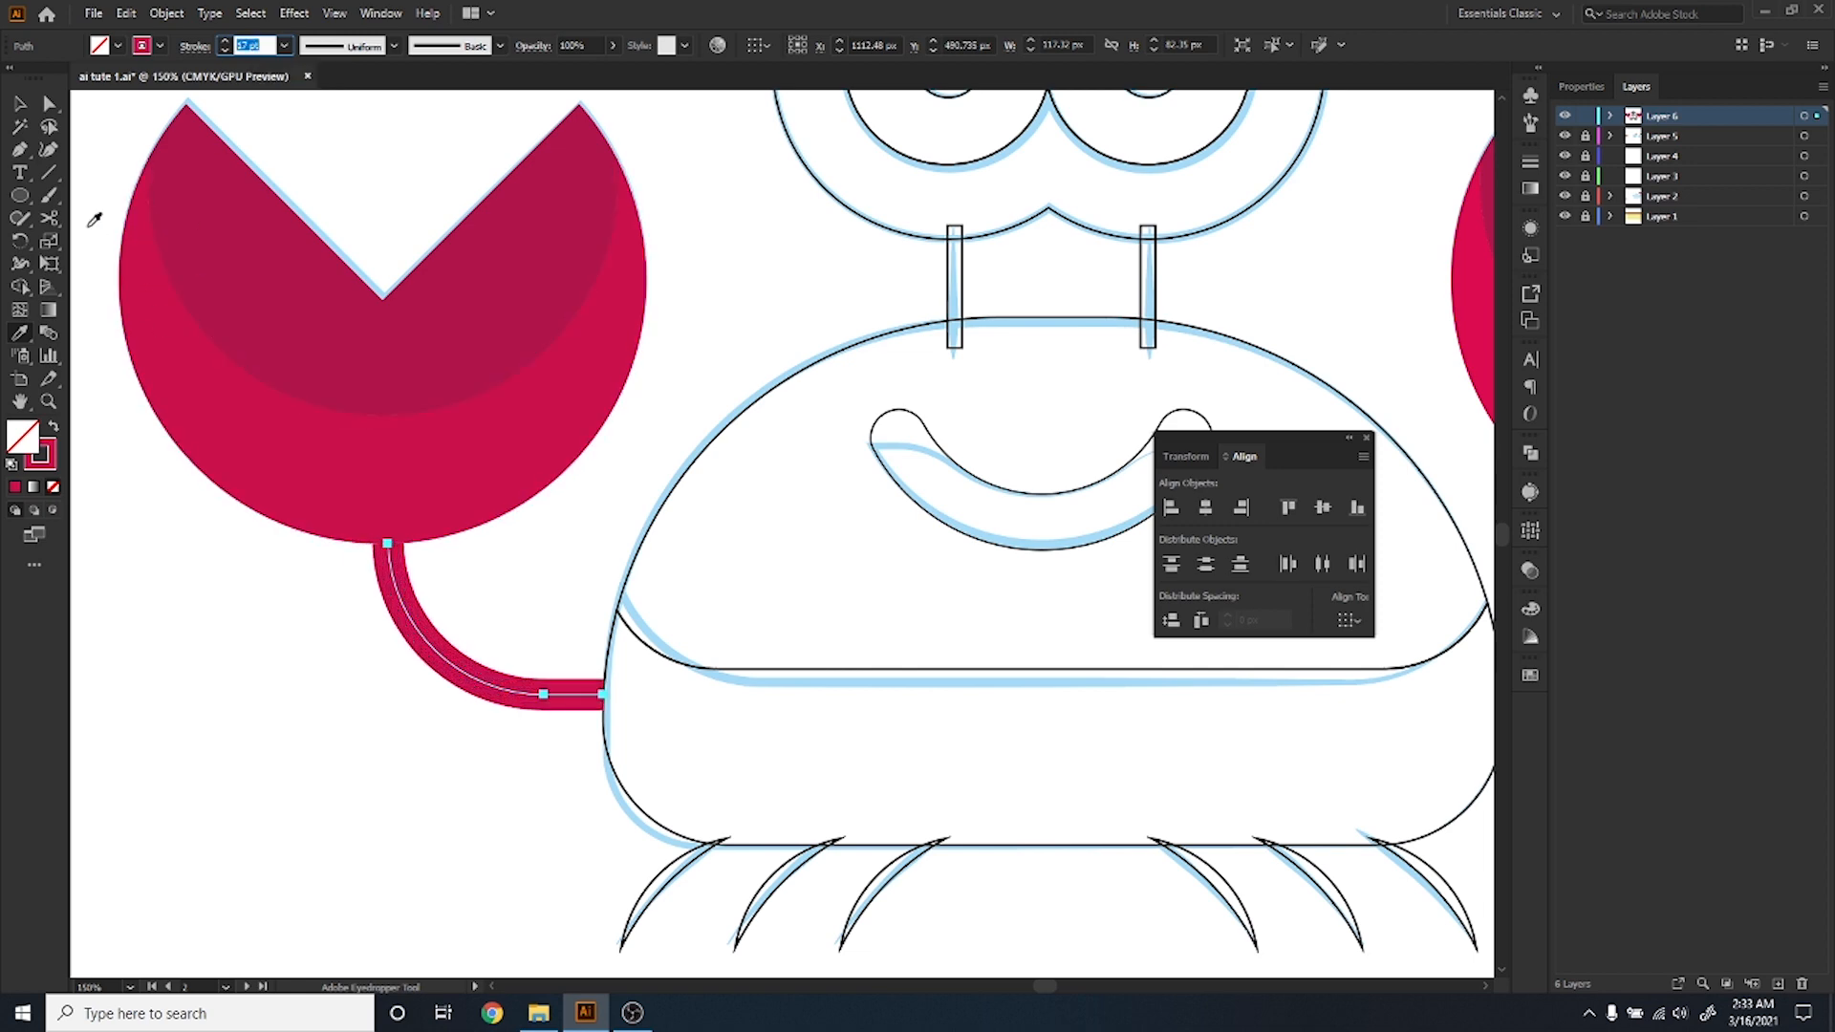
{"action": "left_click", "coordinate": [284, 627]}
Copy the left arm's crimson 17 pt stroke onto the right arm path with the Eyedropper, and deselect it.
{"action": "scroll", "coordinate": [286, 628], "scroll_direction": "down", "scroll_amount": 1}
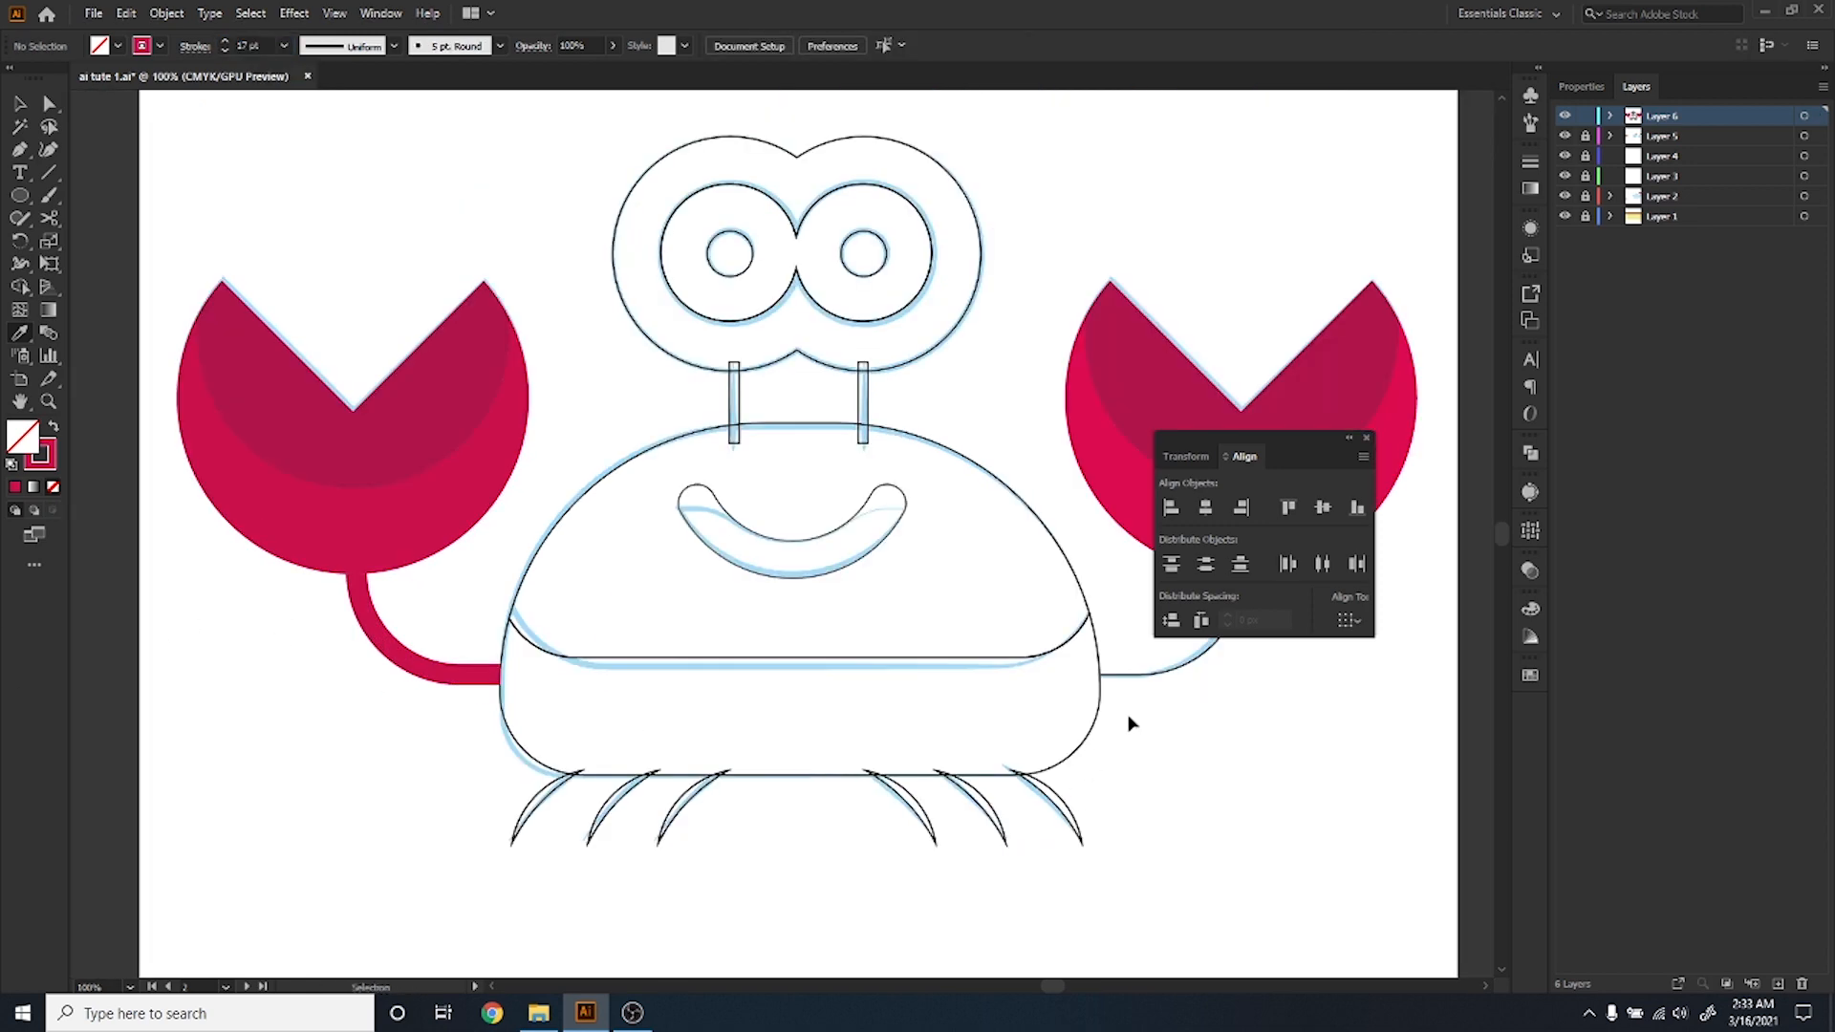
{"action": "left_click_drag", "start_coordinate": [1150, 684], "coordinate": [1000, 659]}
{"action": "left_click", "coordinate": [1002, 654], "text": "ctrl"}
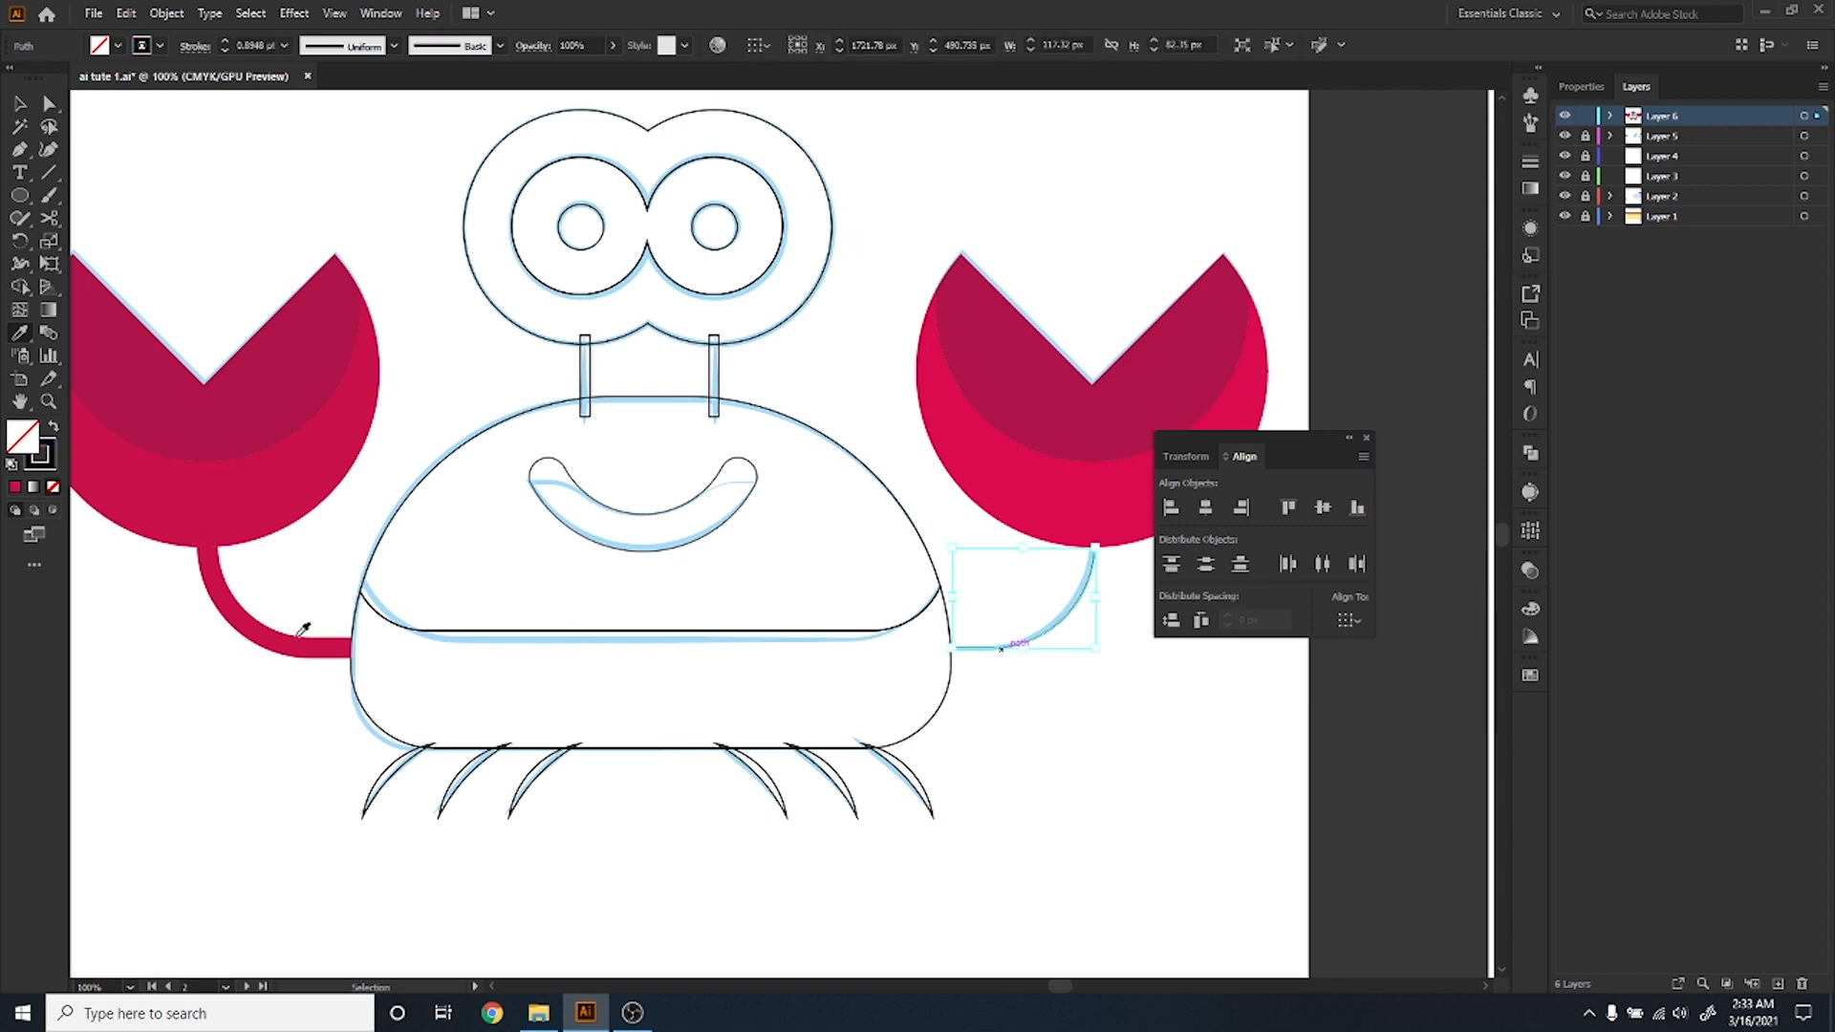
{"action": "left_click", "coordinate": [231, 587]}
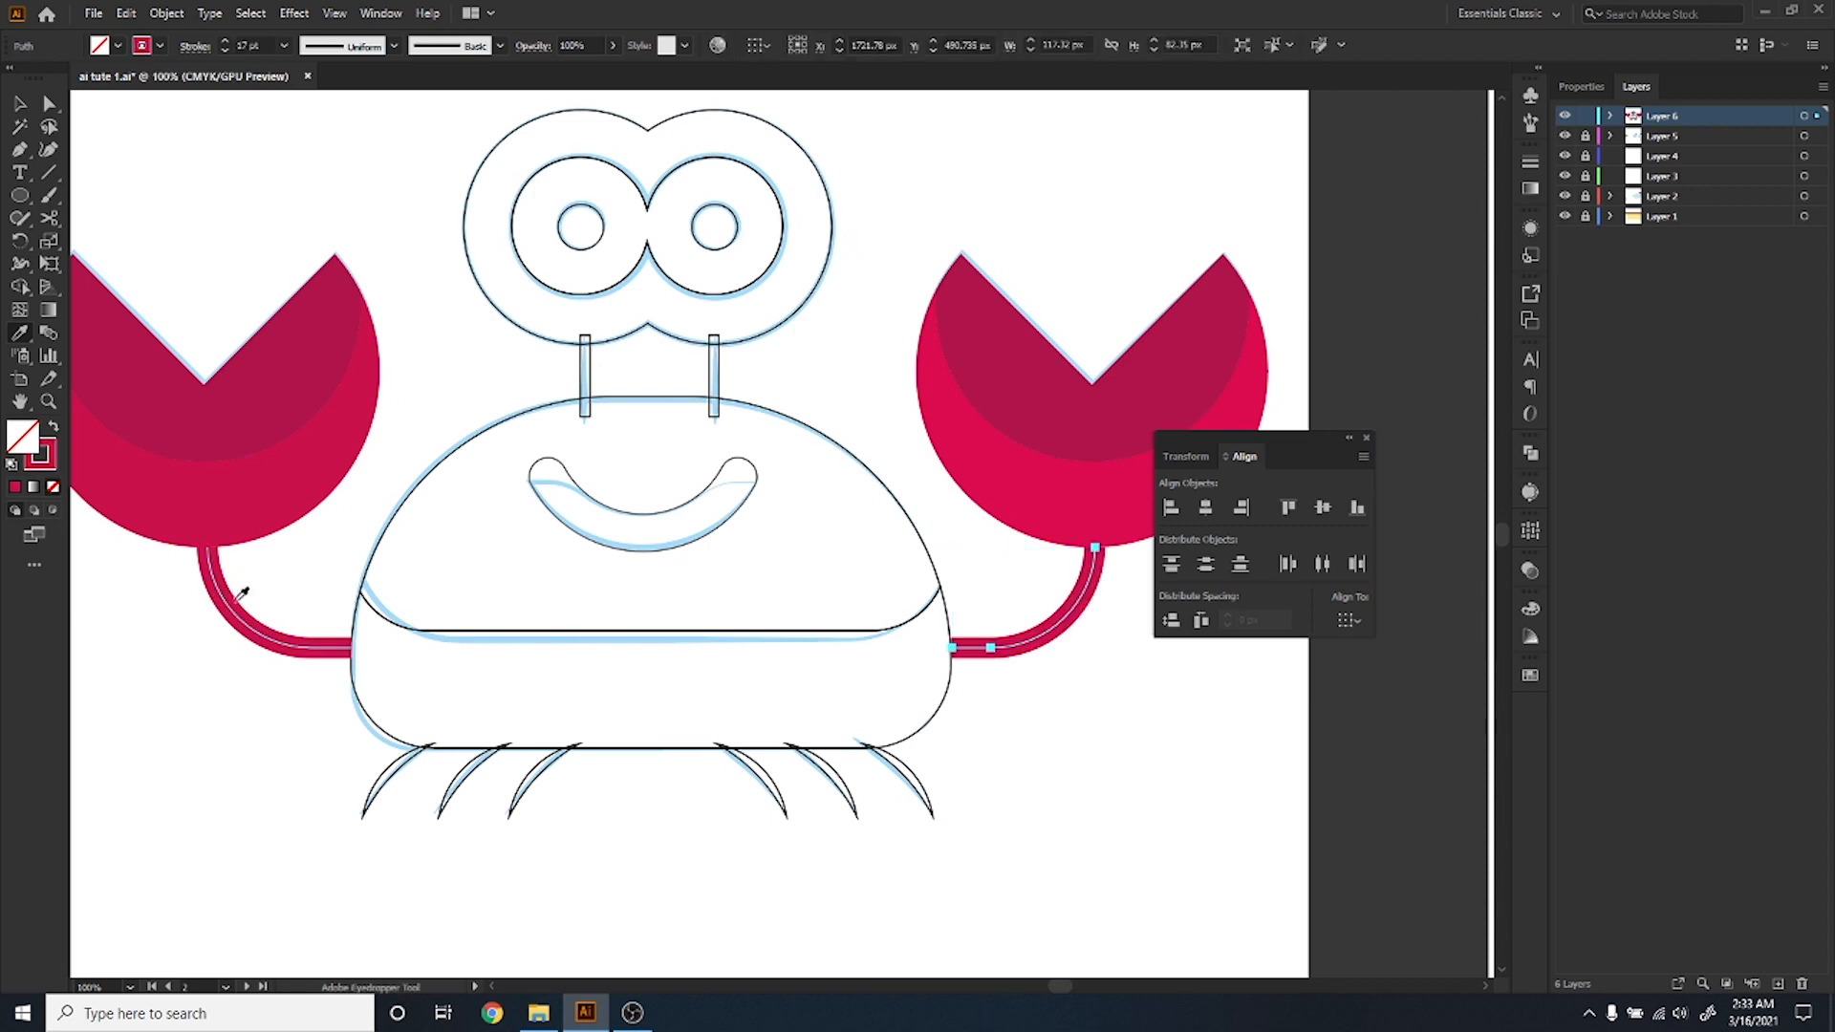
{"action": "left_click", "coordinate": [1038, 810], "text": "ctrl"}
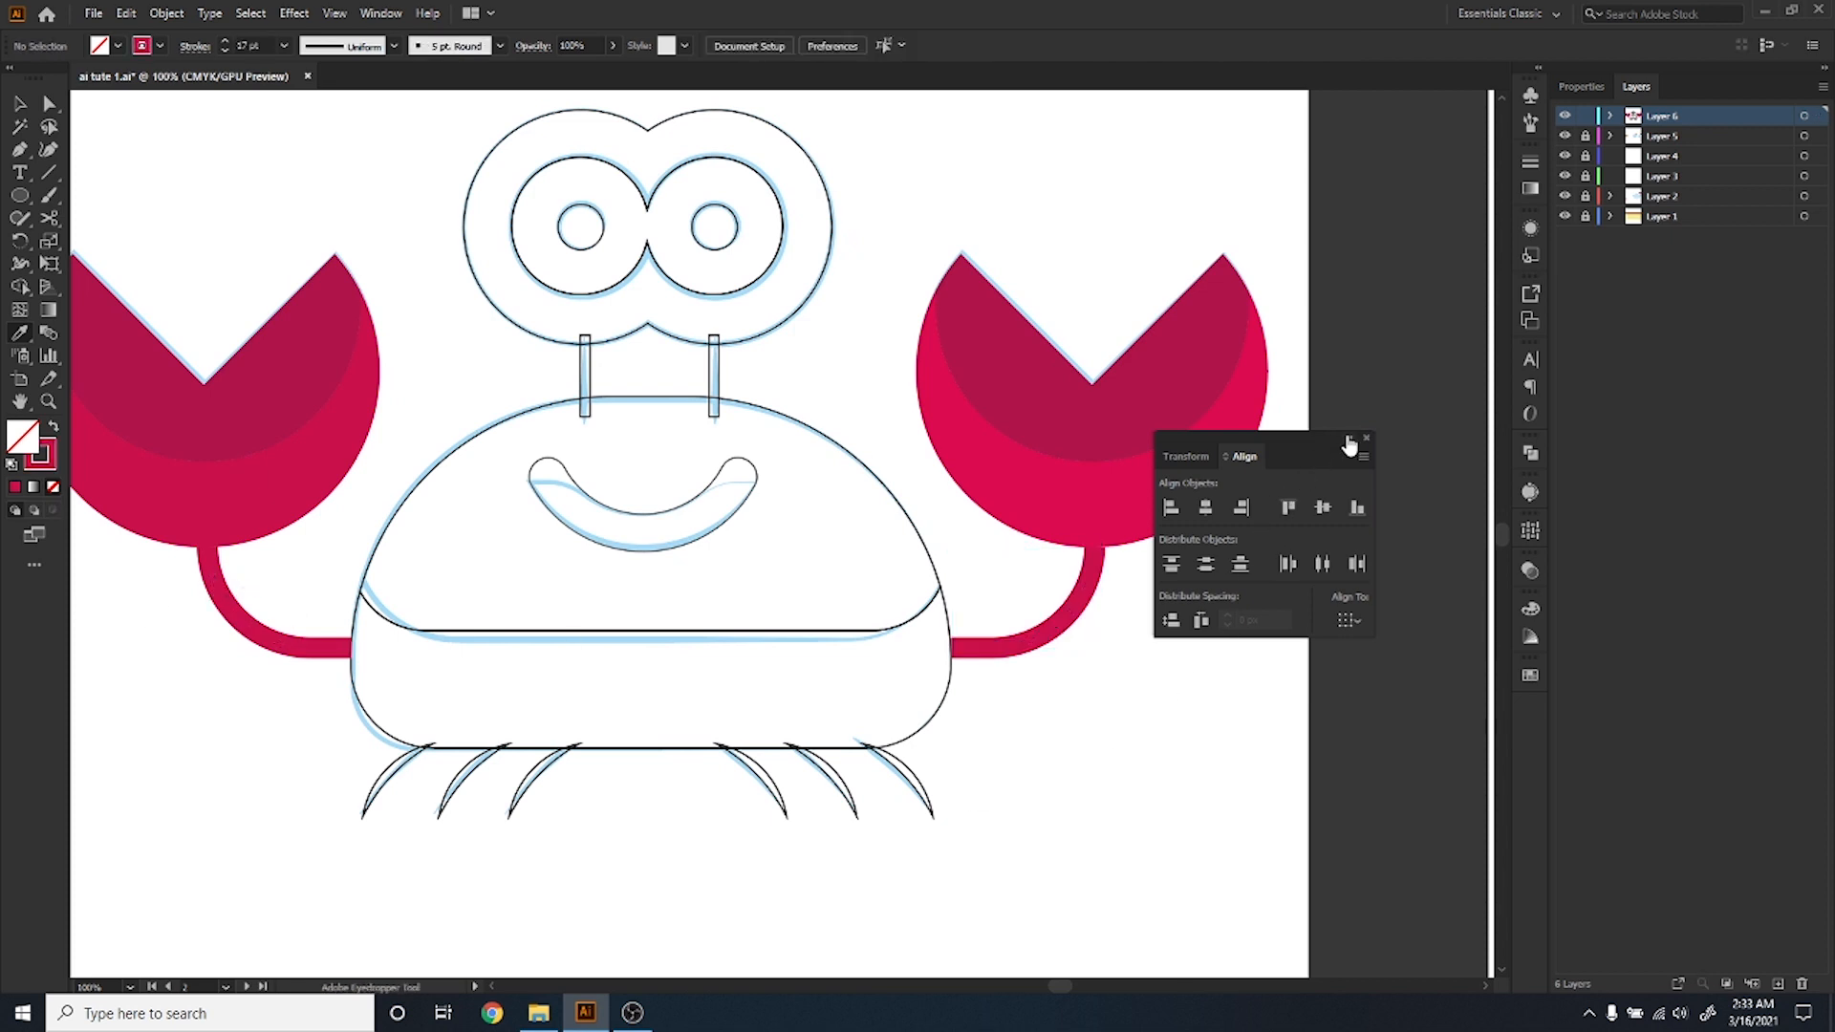
Move the Align panel away from the crab's right claw.
{"action": "left_click_drag", "start_coordinate": [1319, 441], "coordinate": [1479, 455]}
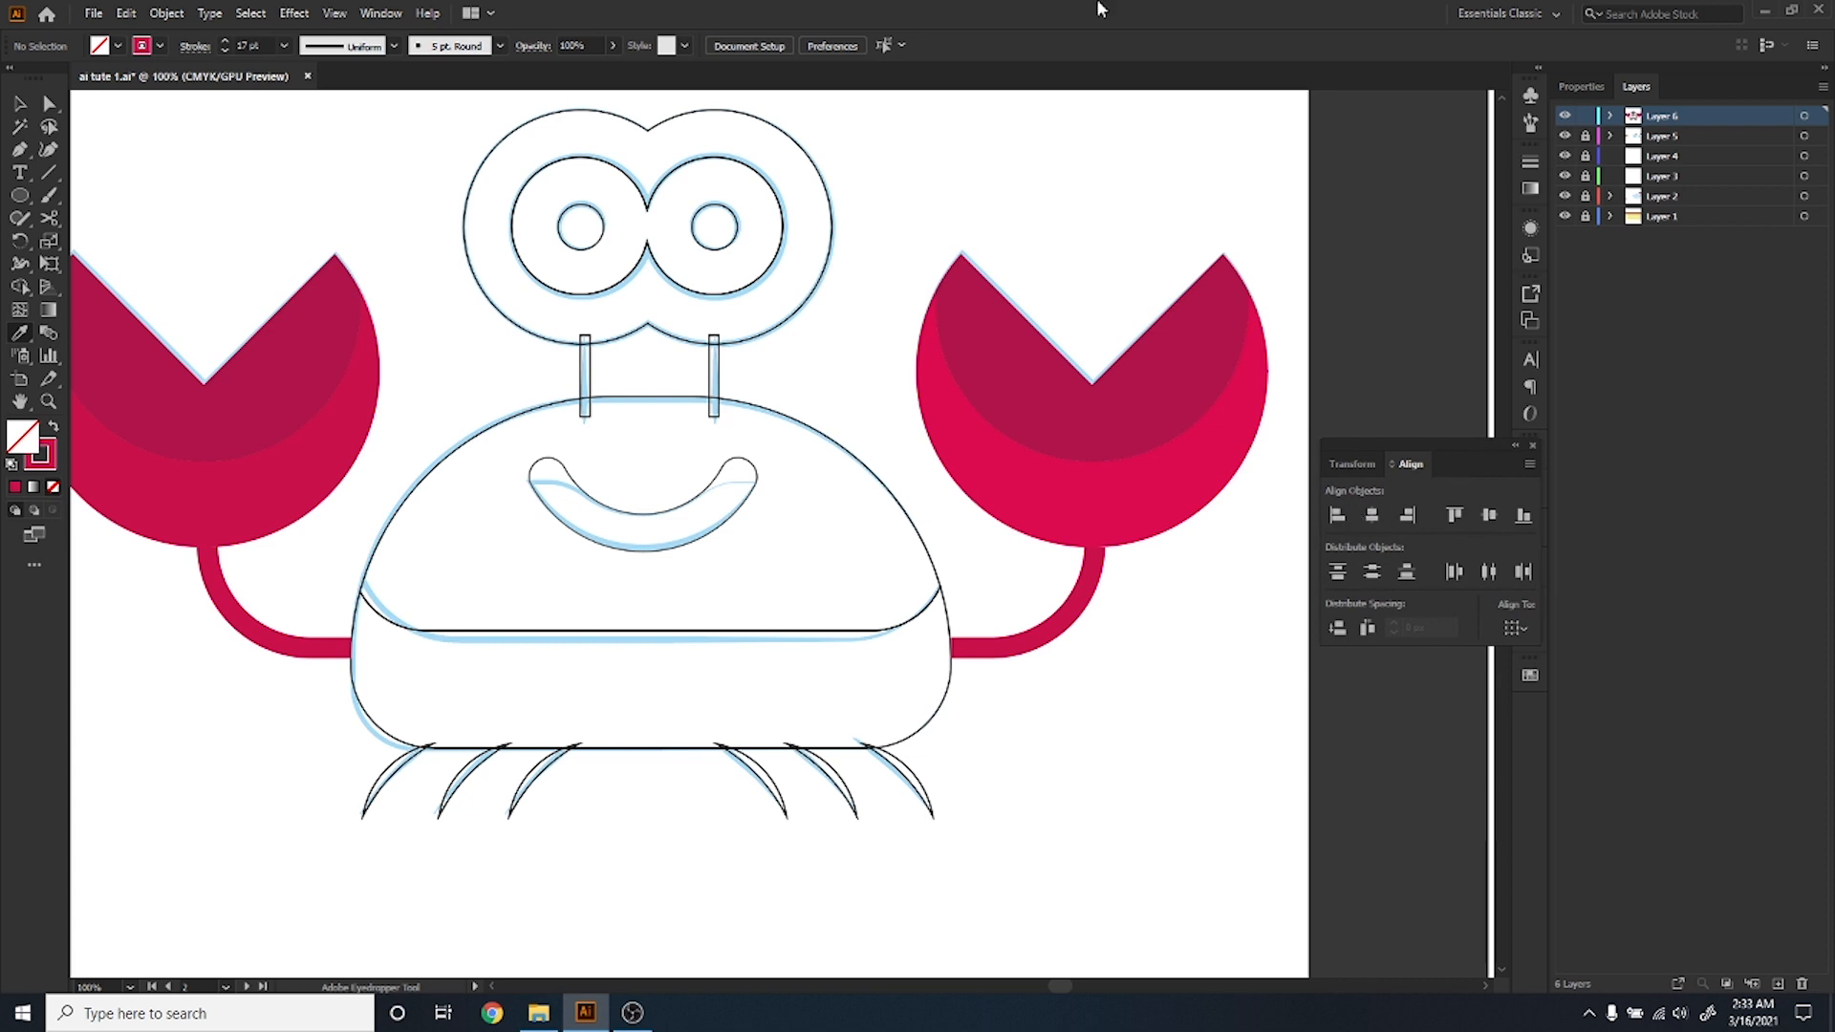
{"action": "left_click", "coordinate": [379, 48]}
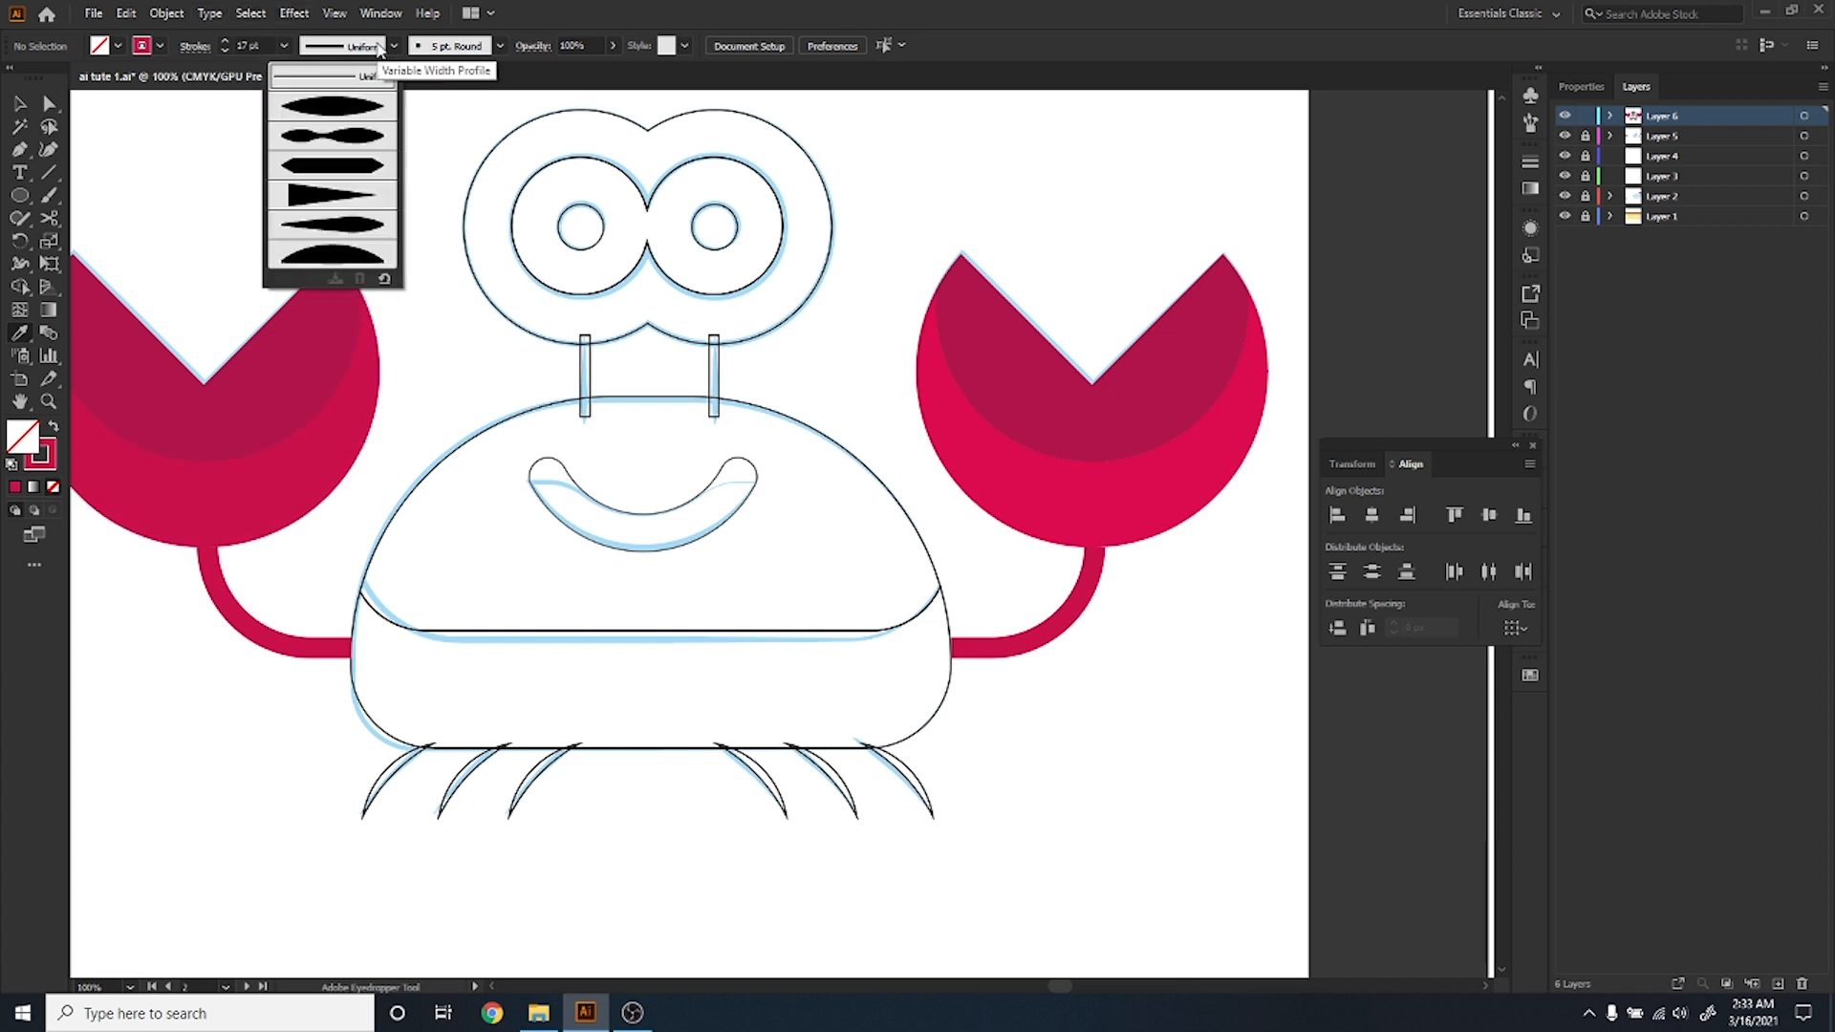
{"action": "left_click", "coordinate": [105, 158]}
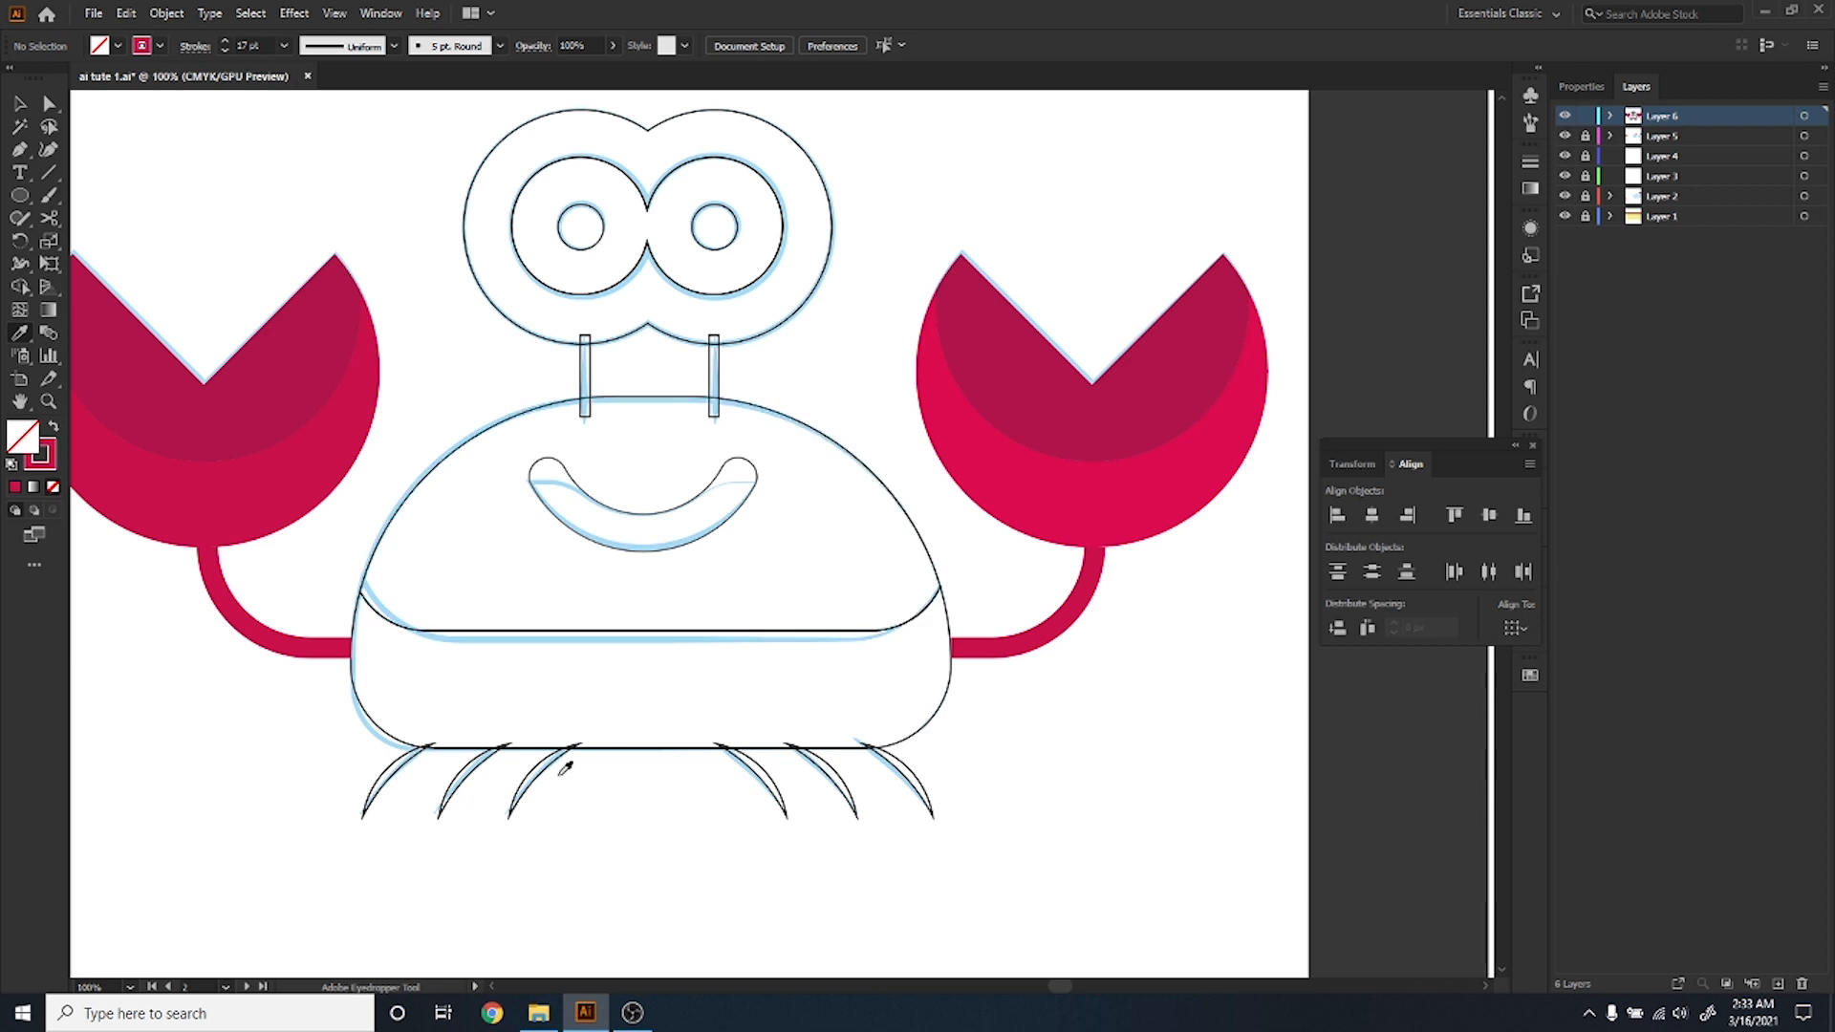
Fill both pupils with the dark teal sampled from the reference crab's pupil.
{"action": "scroll", "coordinate": [549, 769], "scroll_direction": "down", "scroll_amount": 3}
{"action": "scroll", "coordinate": [688, 631], "scroll_direction": "up", "scroll_amount": 3}
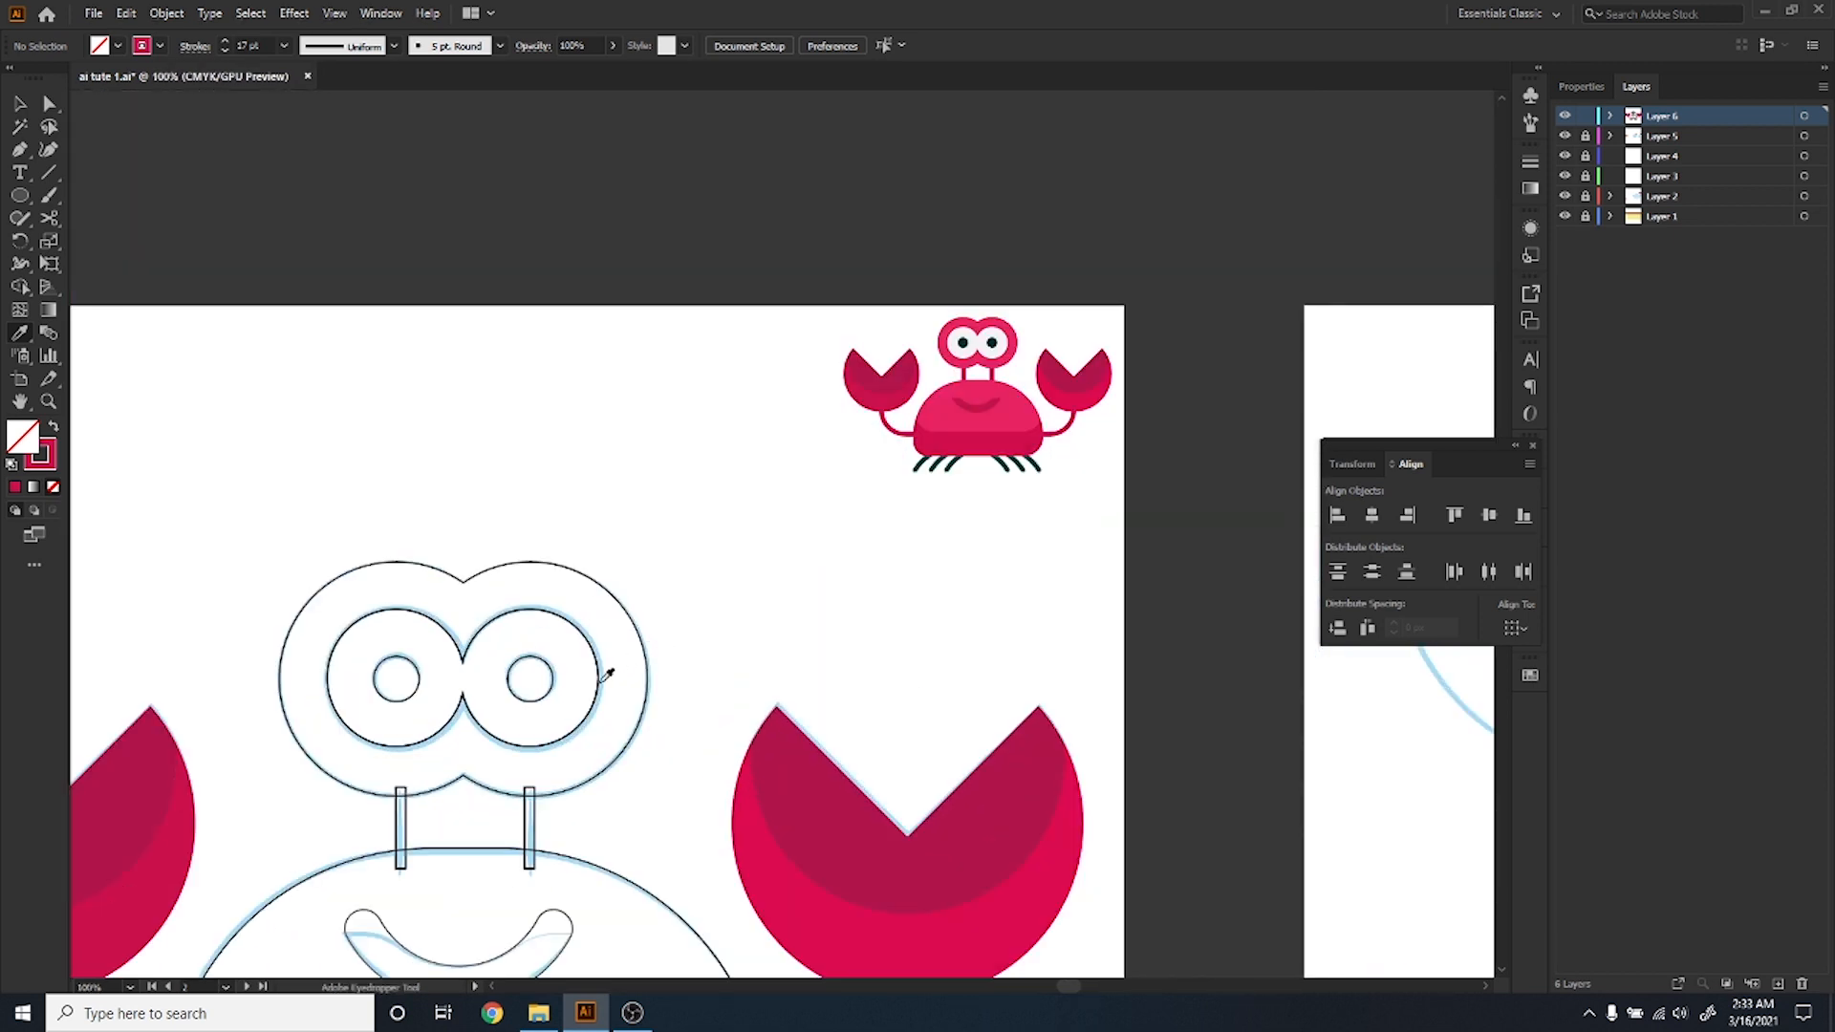
{"action": "left_click", "coordinate": [522, 703], "text": "ctrl"}
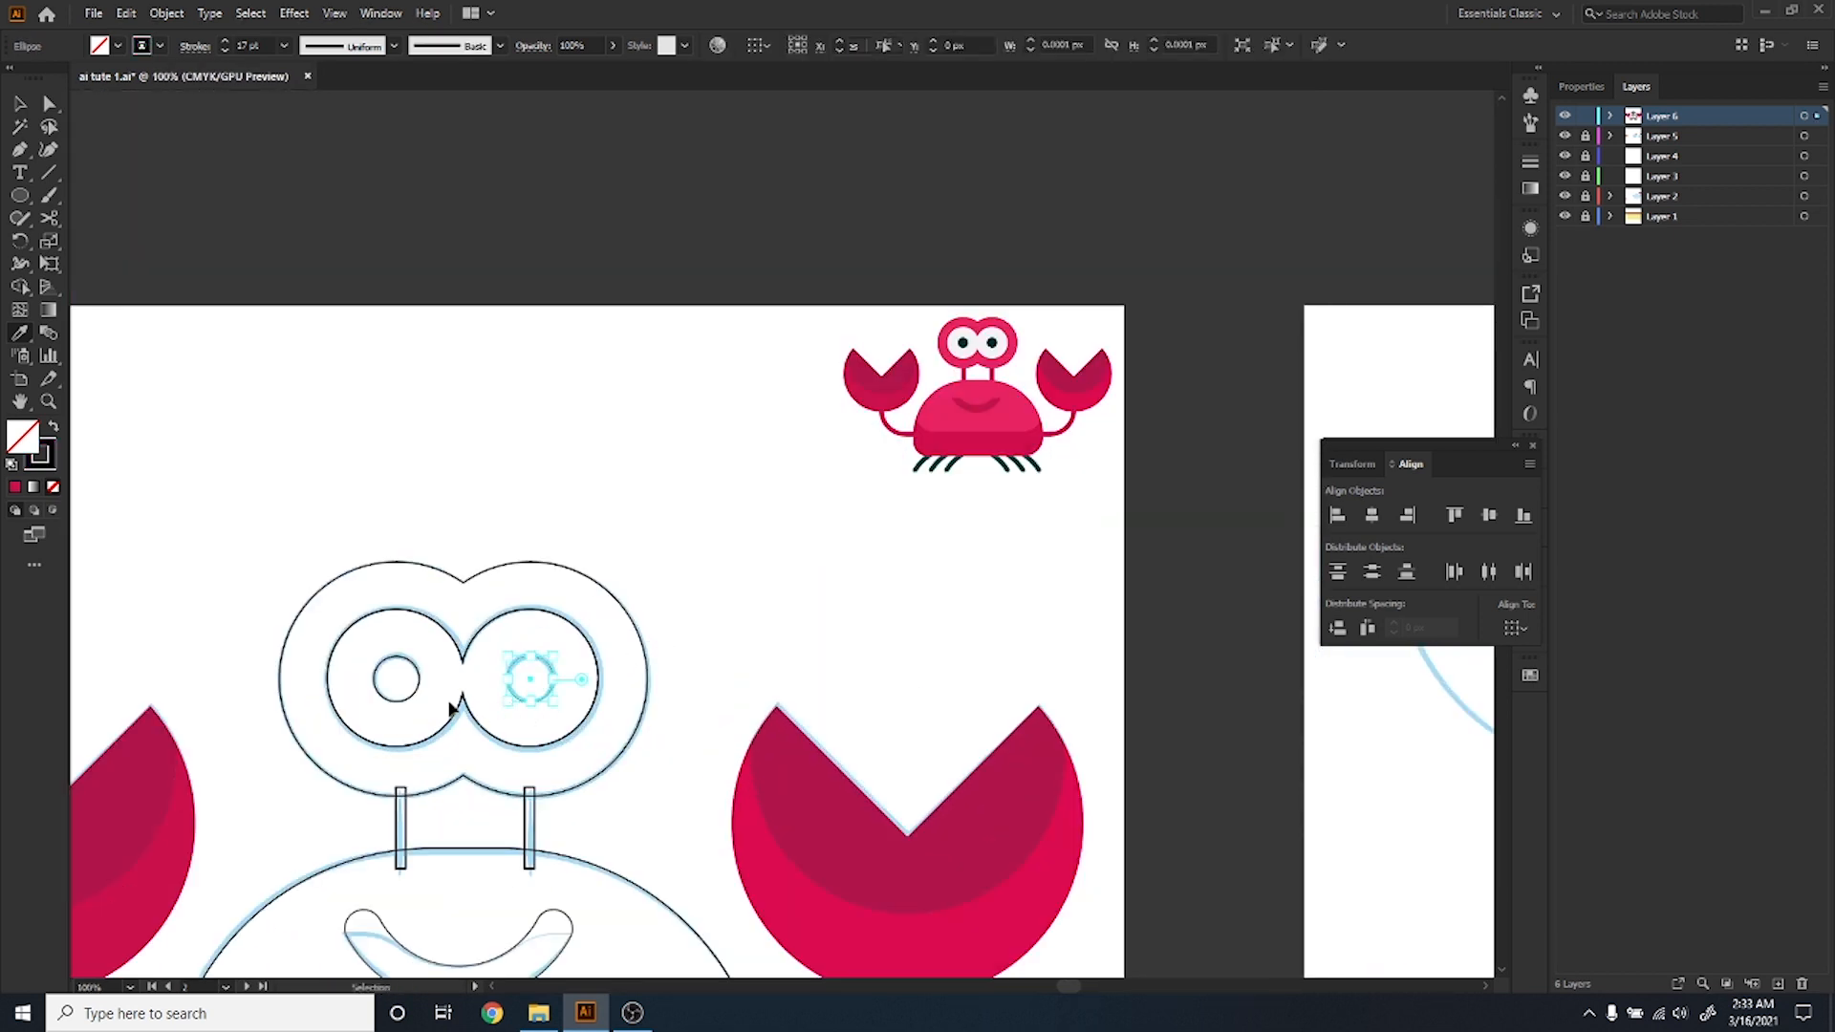
{"action": "left_click", "coordinate": [402, 703], "text": "ctrl+shift"}
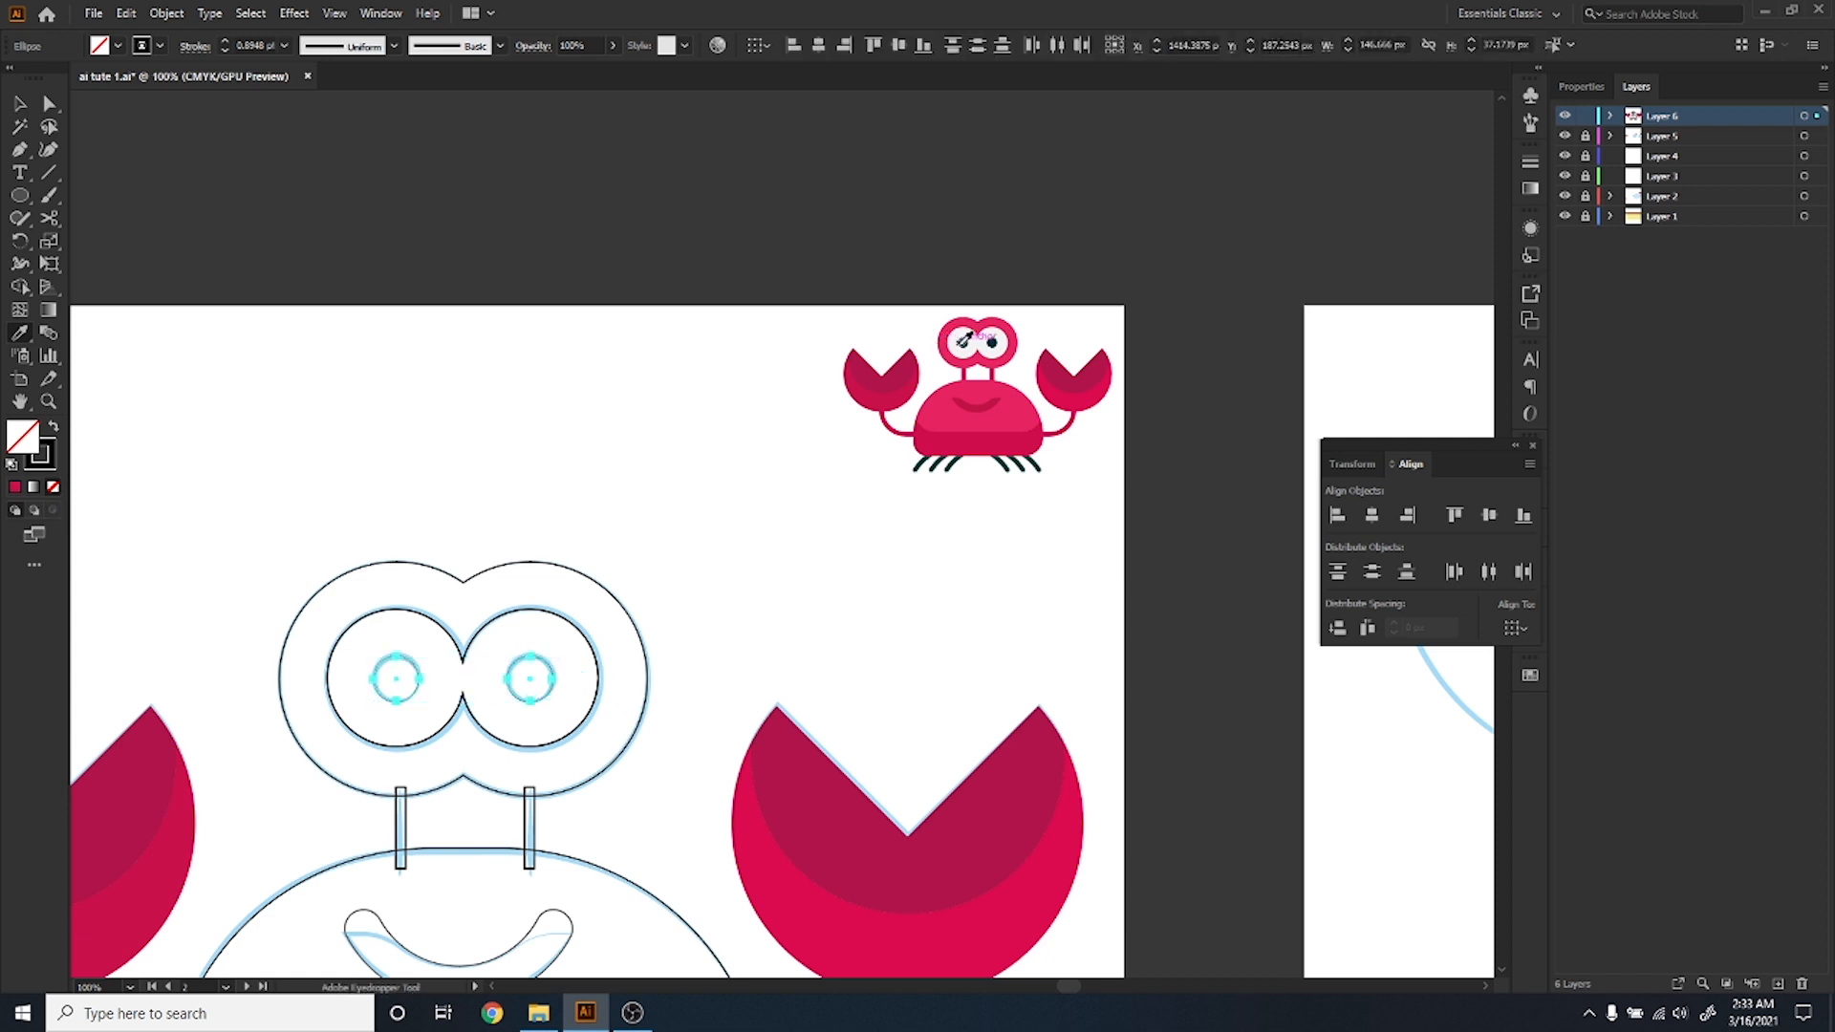
{"action": "left_click", "coordinate": [961, 343]}
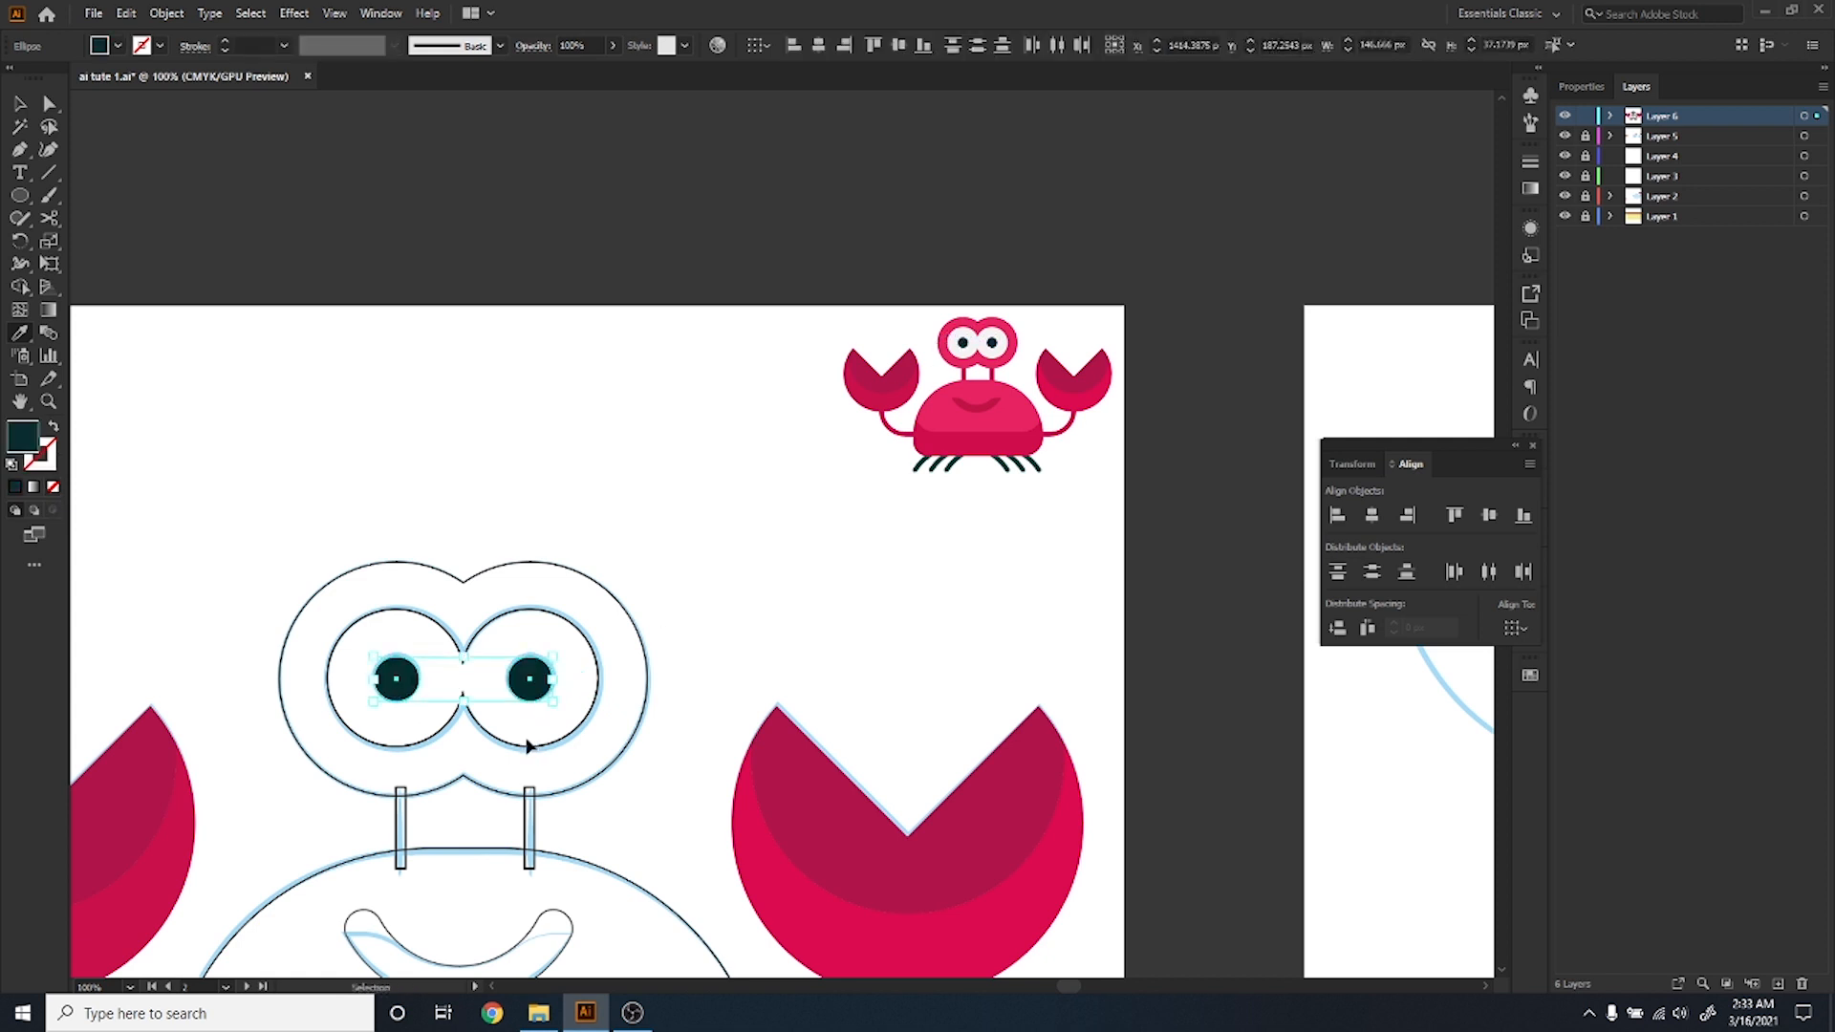
Fill the inner eye shape with off-white and the outer eye shape with pink, both sampled from the reference crab.
{"action": "left_click", "coordinate": [526, 747], "text": "ctrl"}
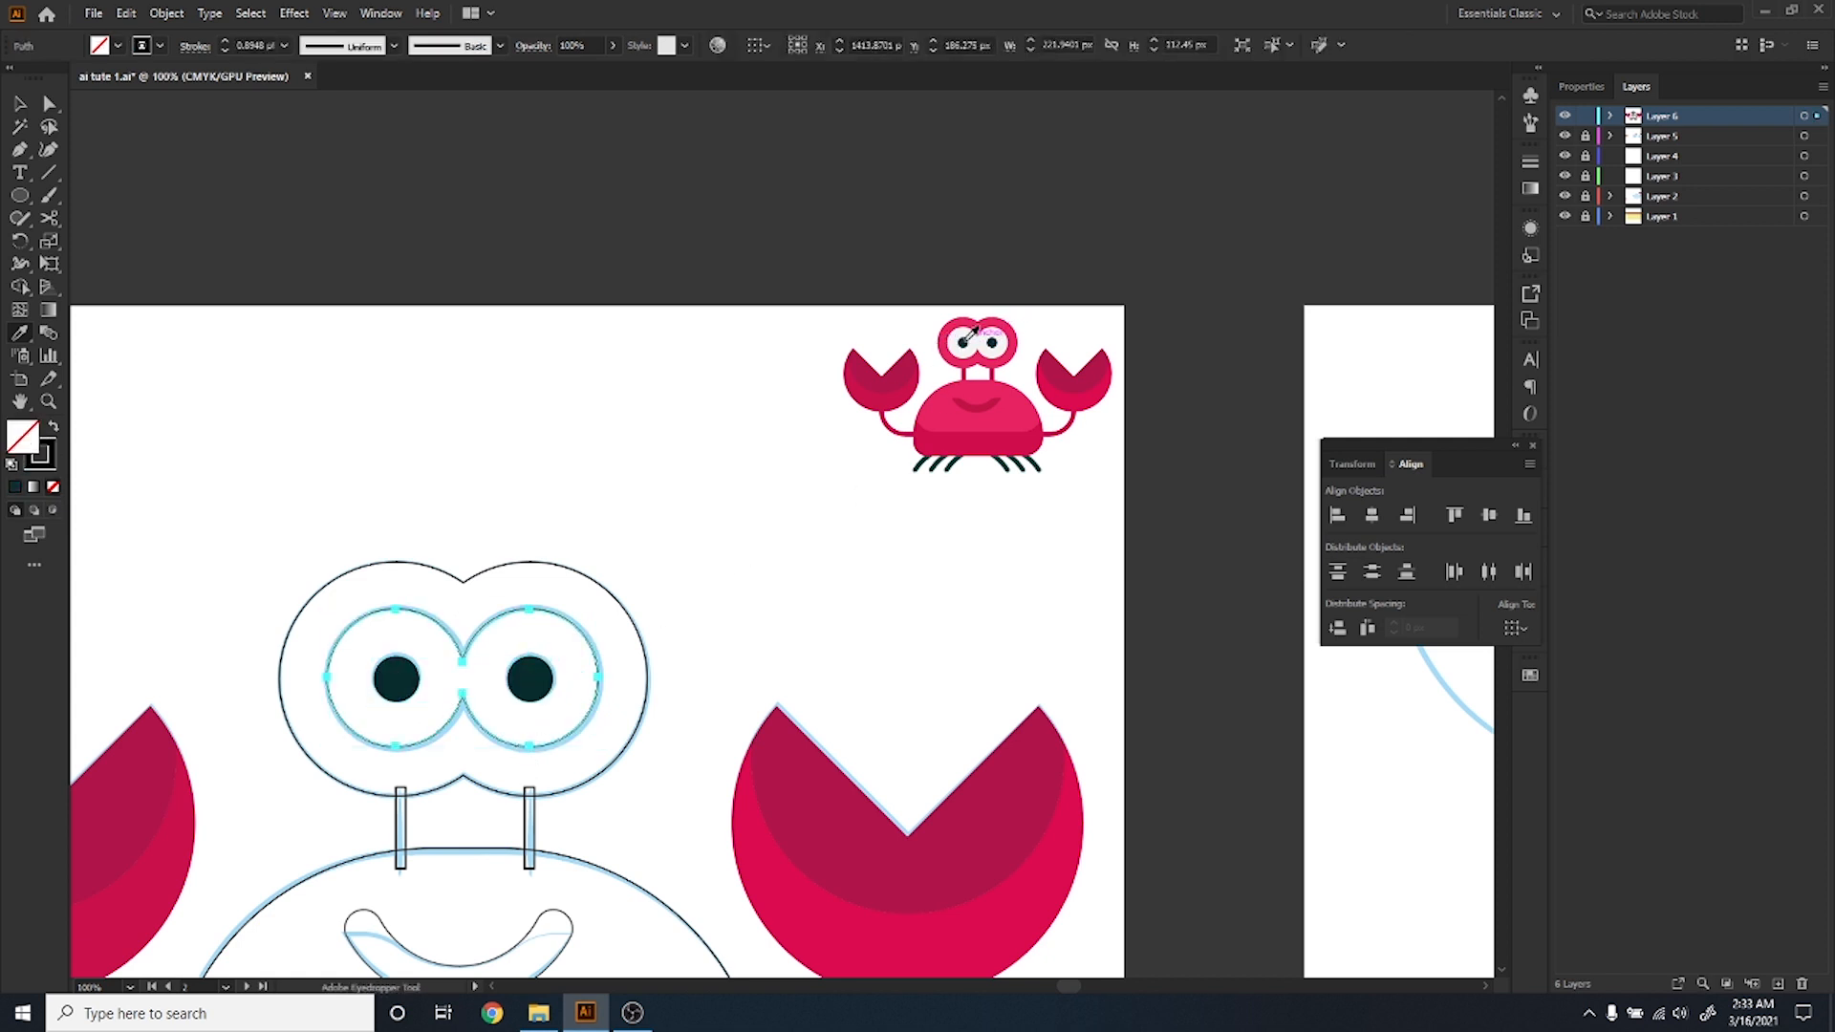
{"action": "left_click", "coordinate": [967, 336]}
{"action": "left_click", "coordinate": [622, 765], "text": "ctrl"}
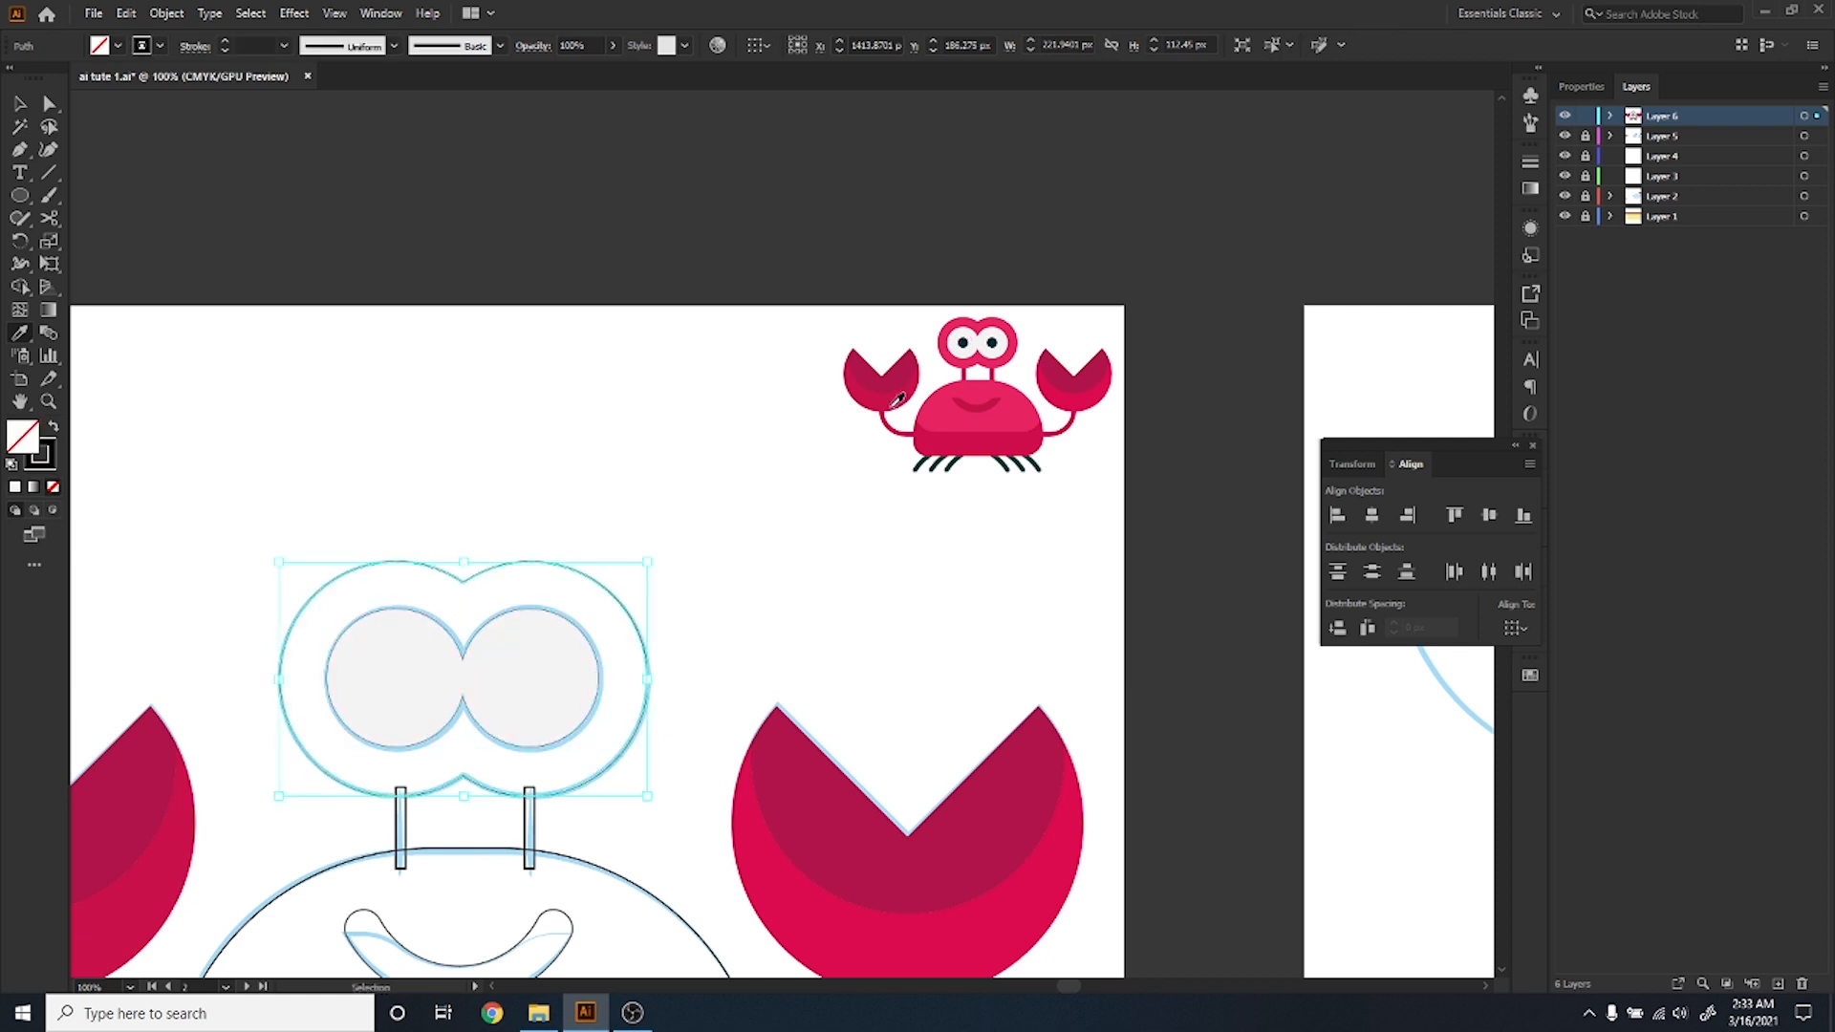
{"action": "left_click", "coordinate": [954, 326]}
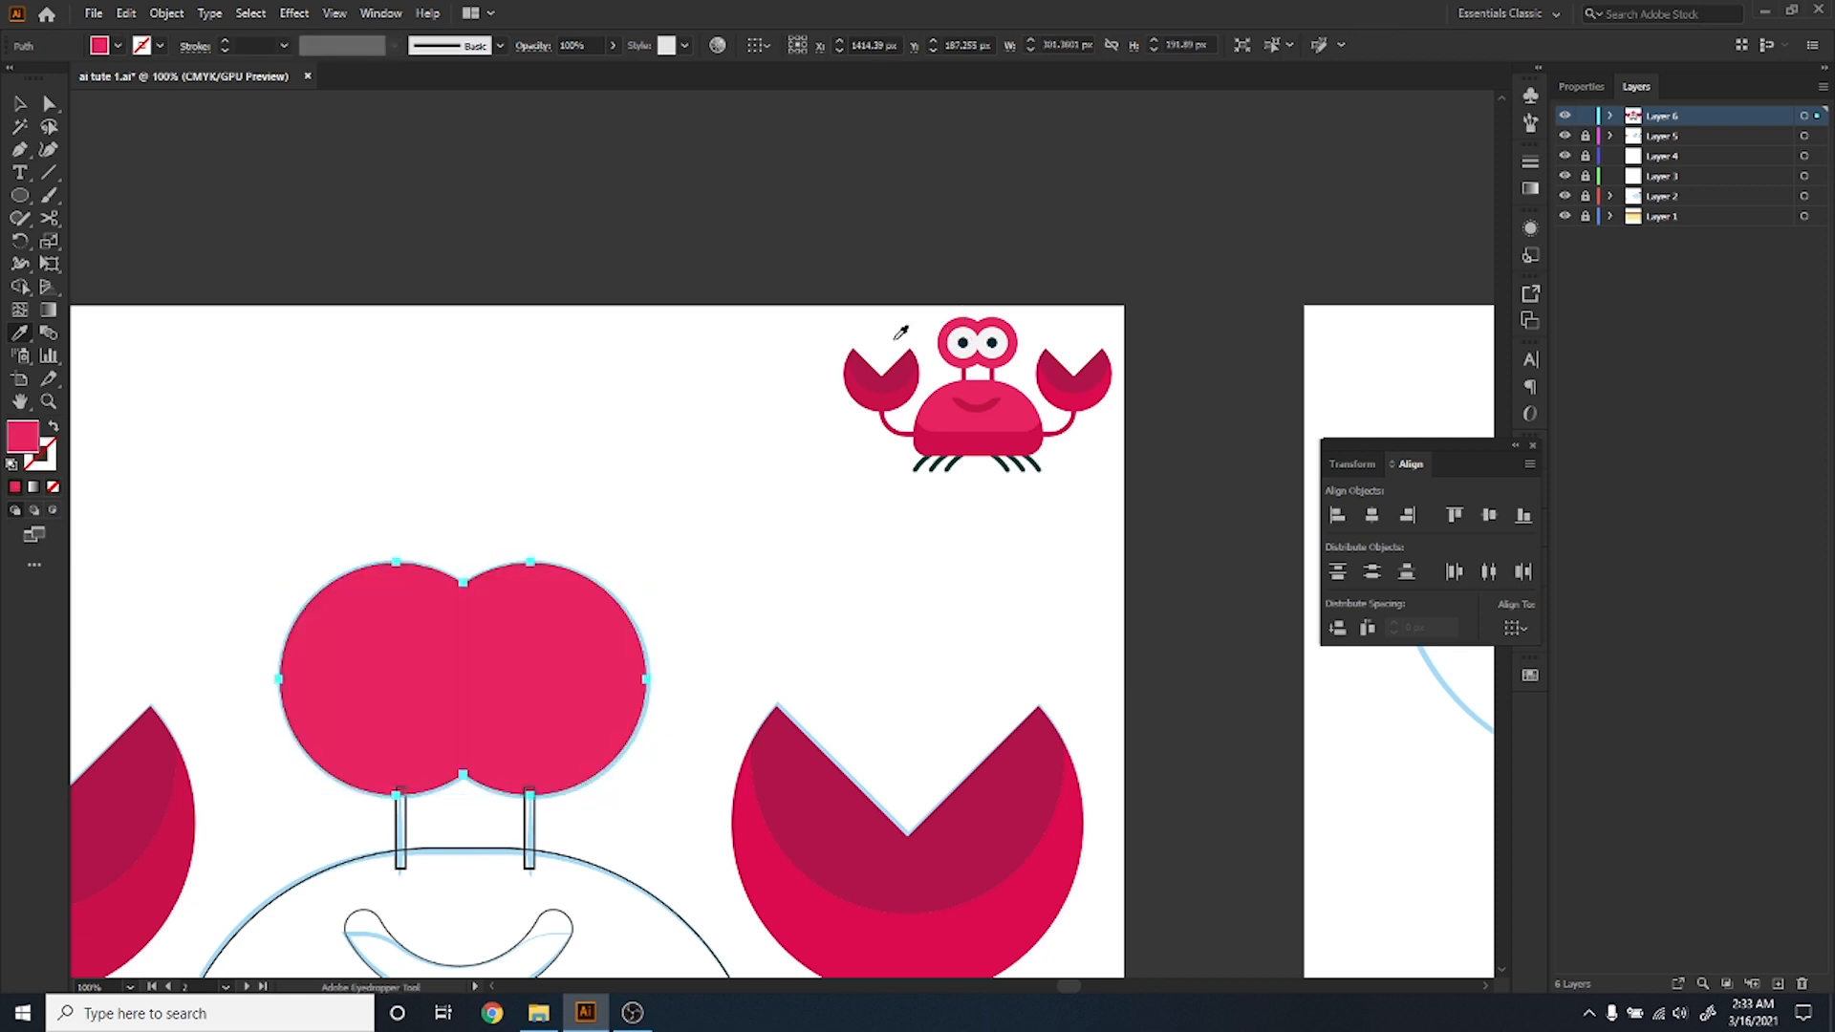
Send the pink outer eye shape to the back of the stacking order.
{"action": "key", "text": "v"}
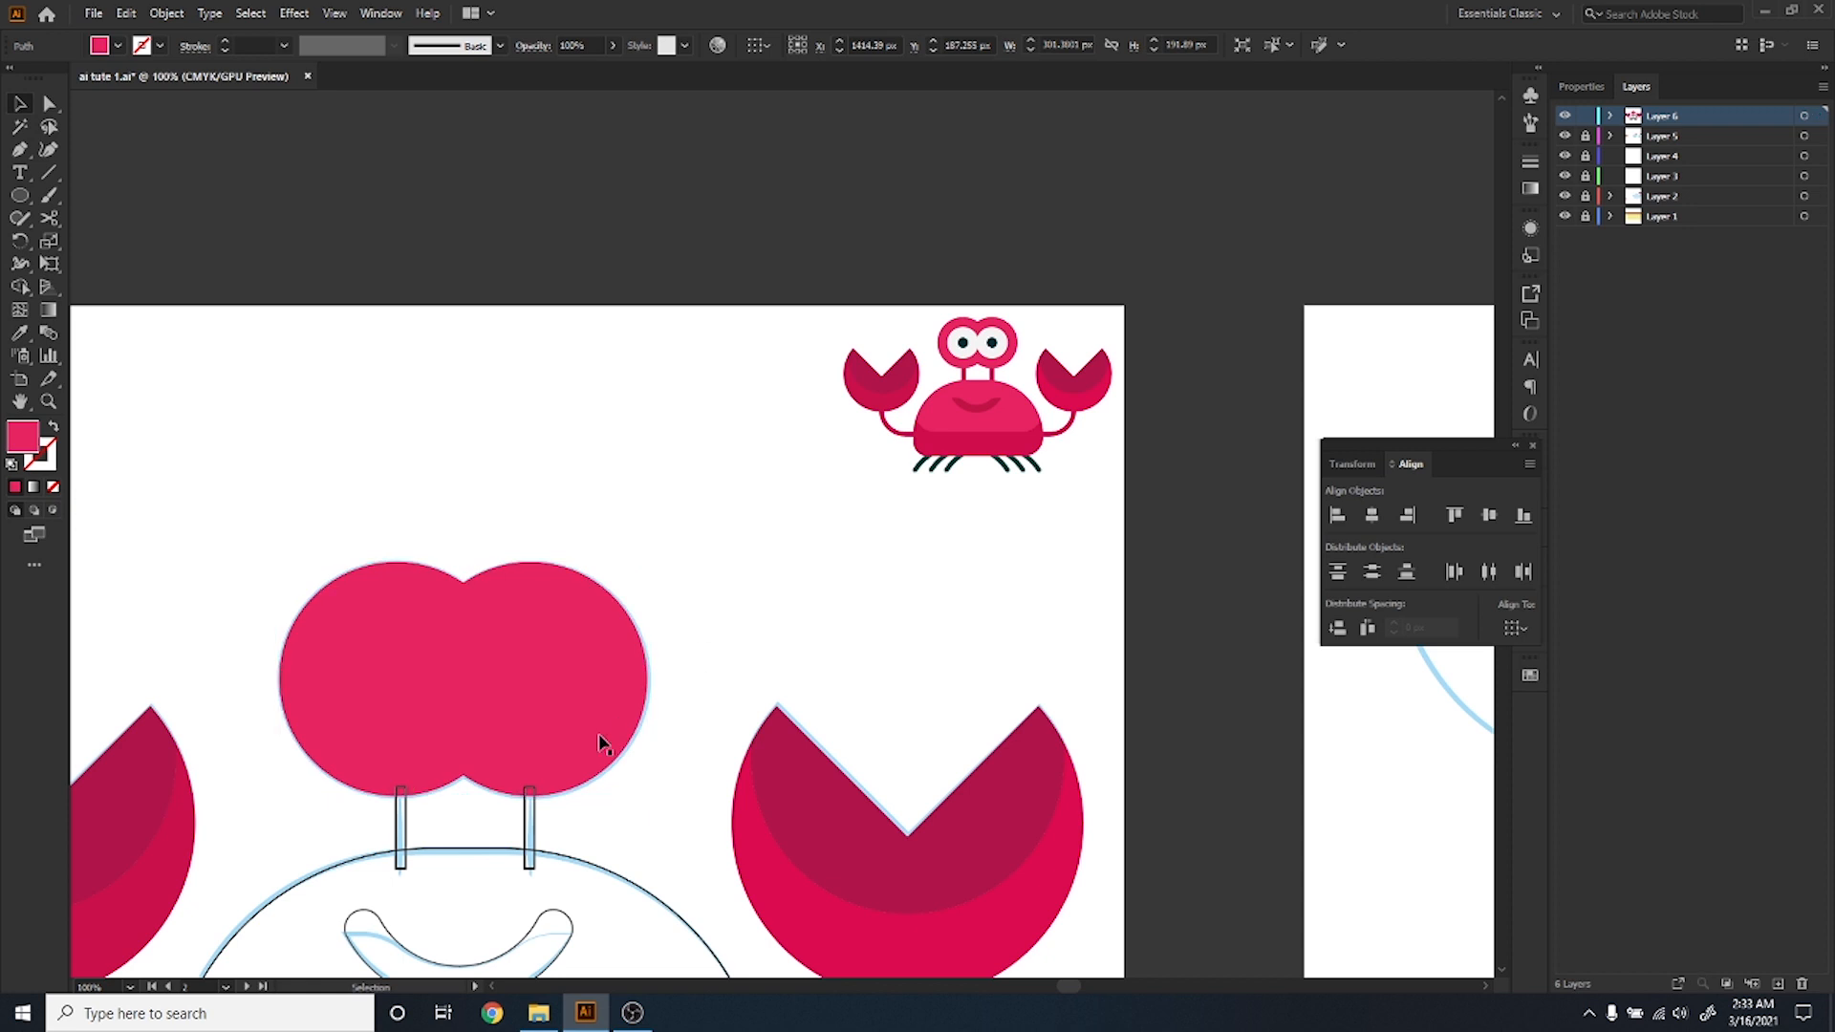
{"action": "key", "text": "ctrl+shift+a"}
{"action": "left_click", "coordinate": [555, 754]}
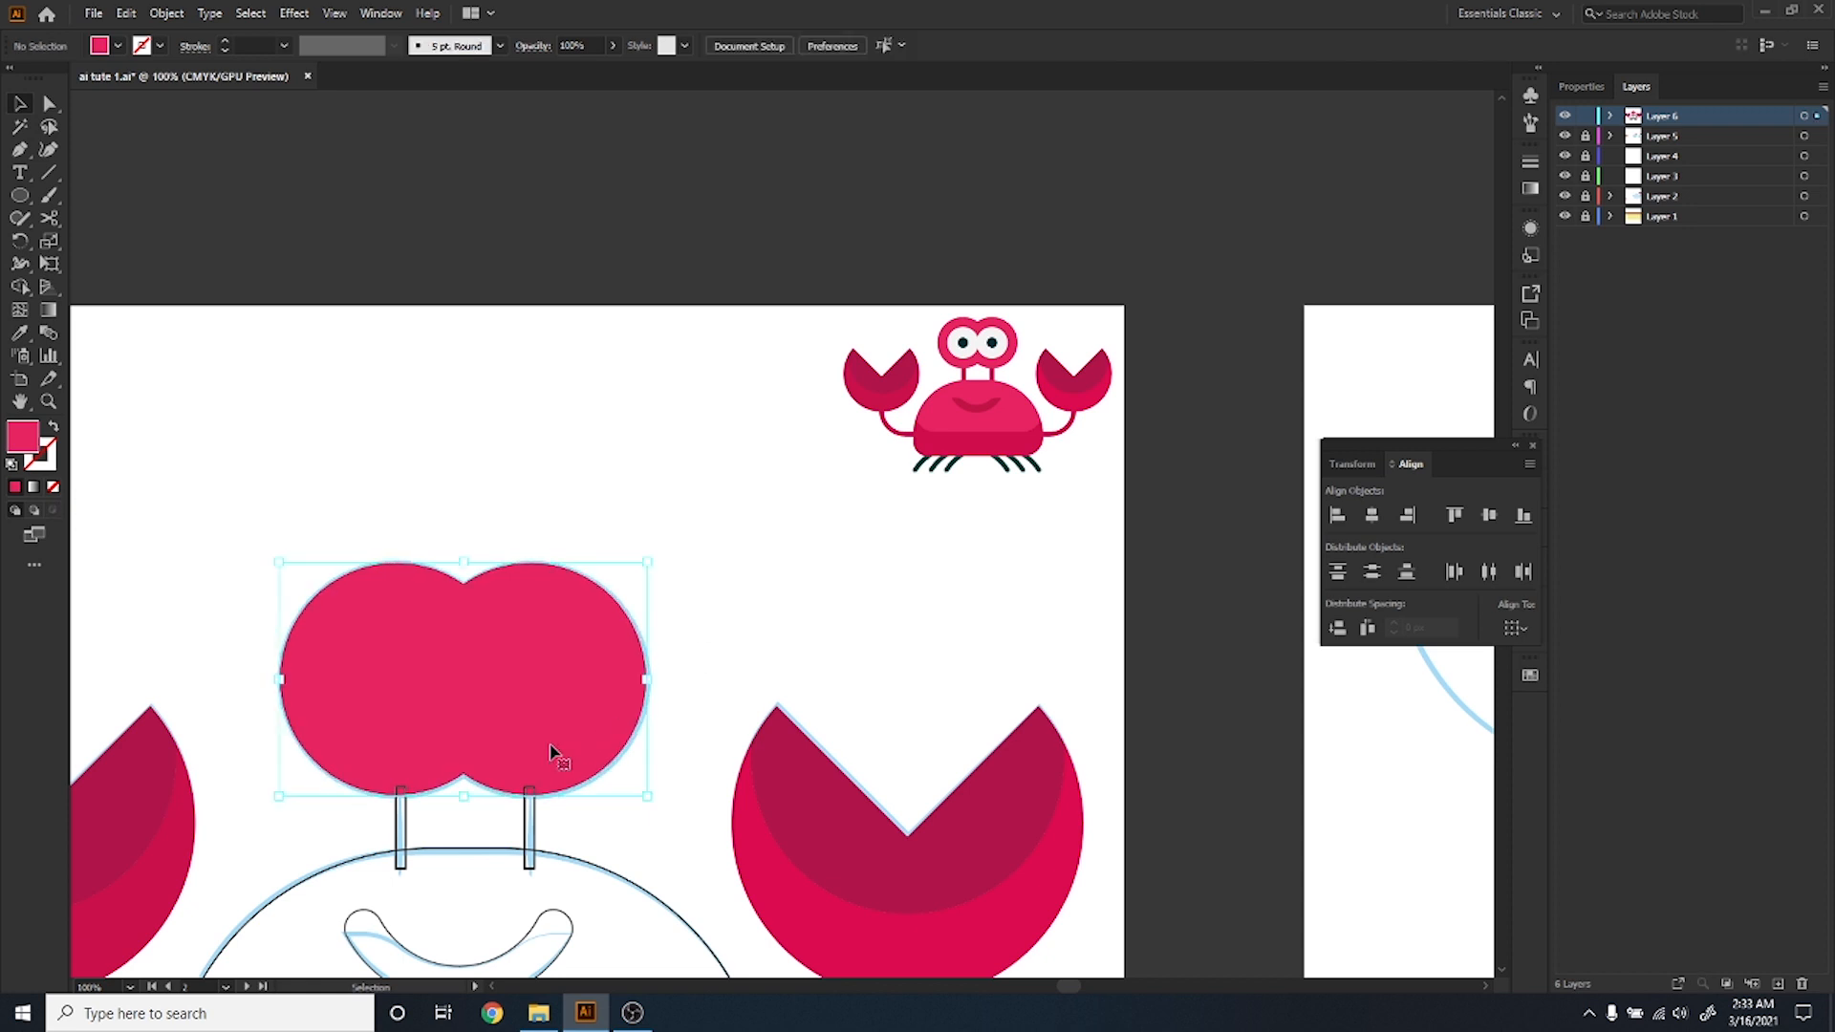
{"action": "right_click", "coordinate": [550, 744]}
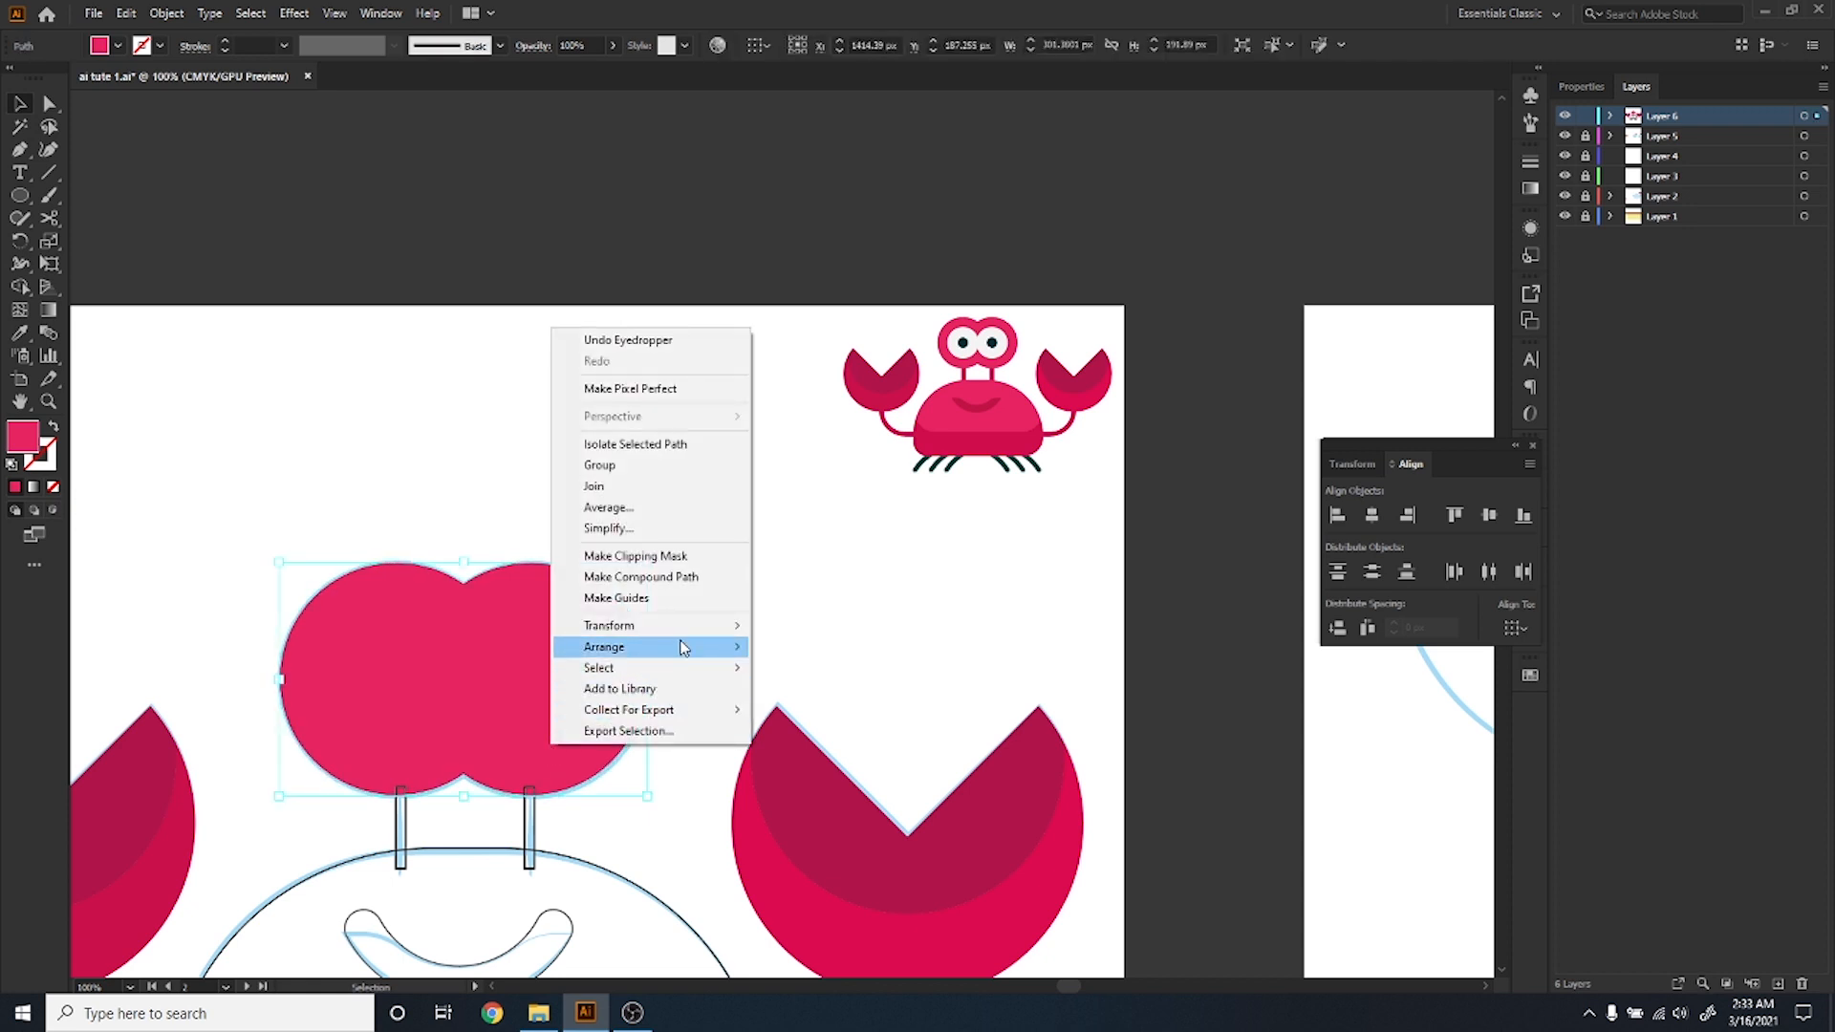
{"action": "mouse_move", "coordinate": [660, 647]}
{"action": "left_click", "coordinate": [824, 710]}
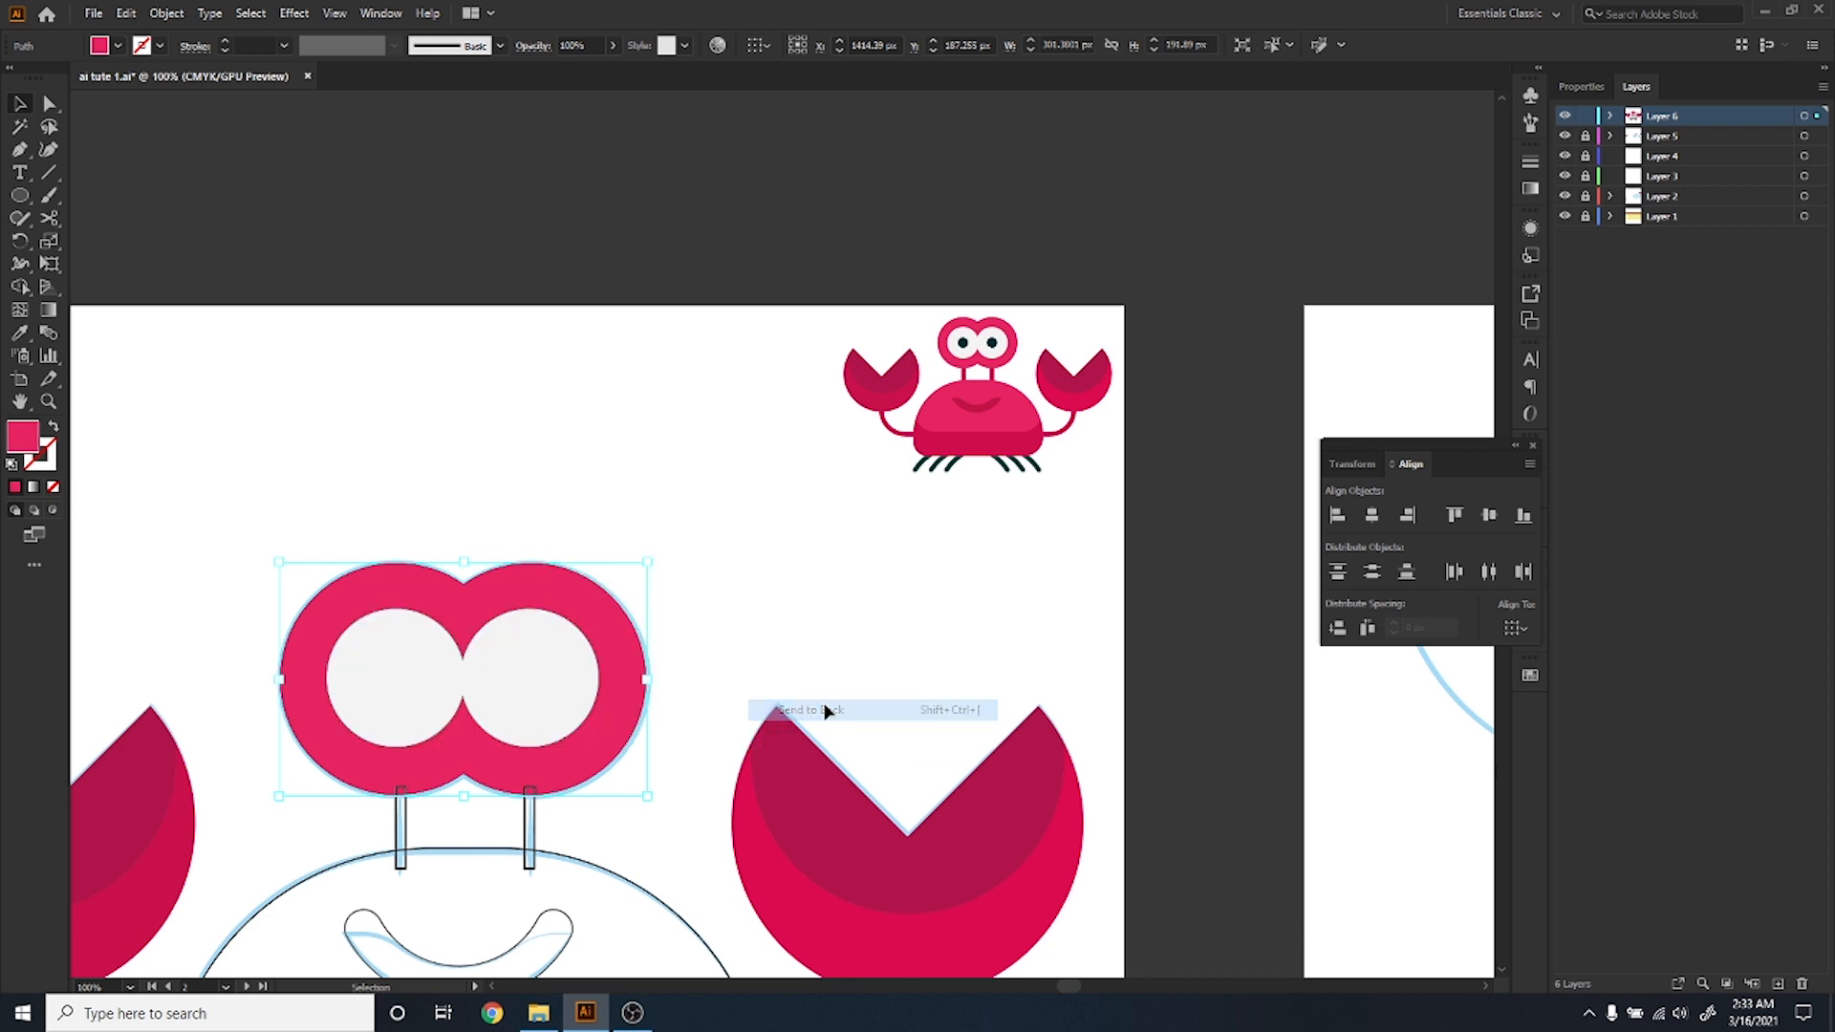
Add the off-white inner eye shape to the selection, send both eye shapes to the back, and deselect them.
{"action": "left_click", "coordinate": [582, 690], "text": "shift"}
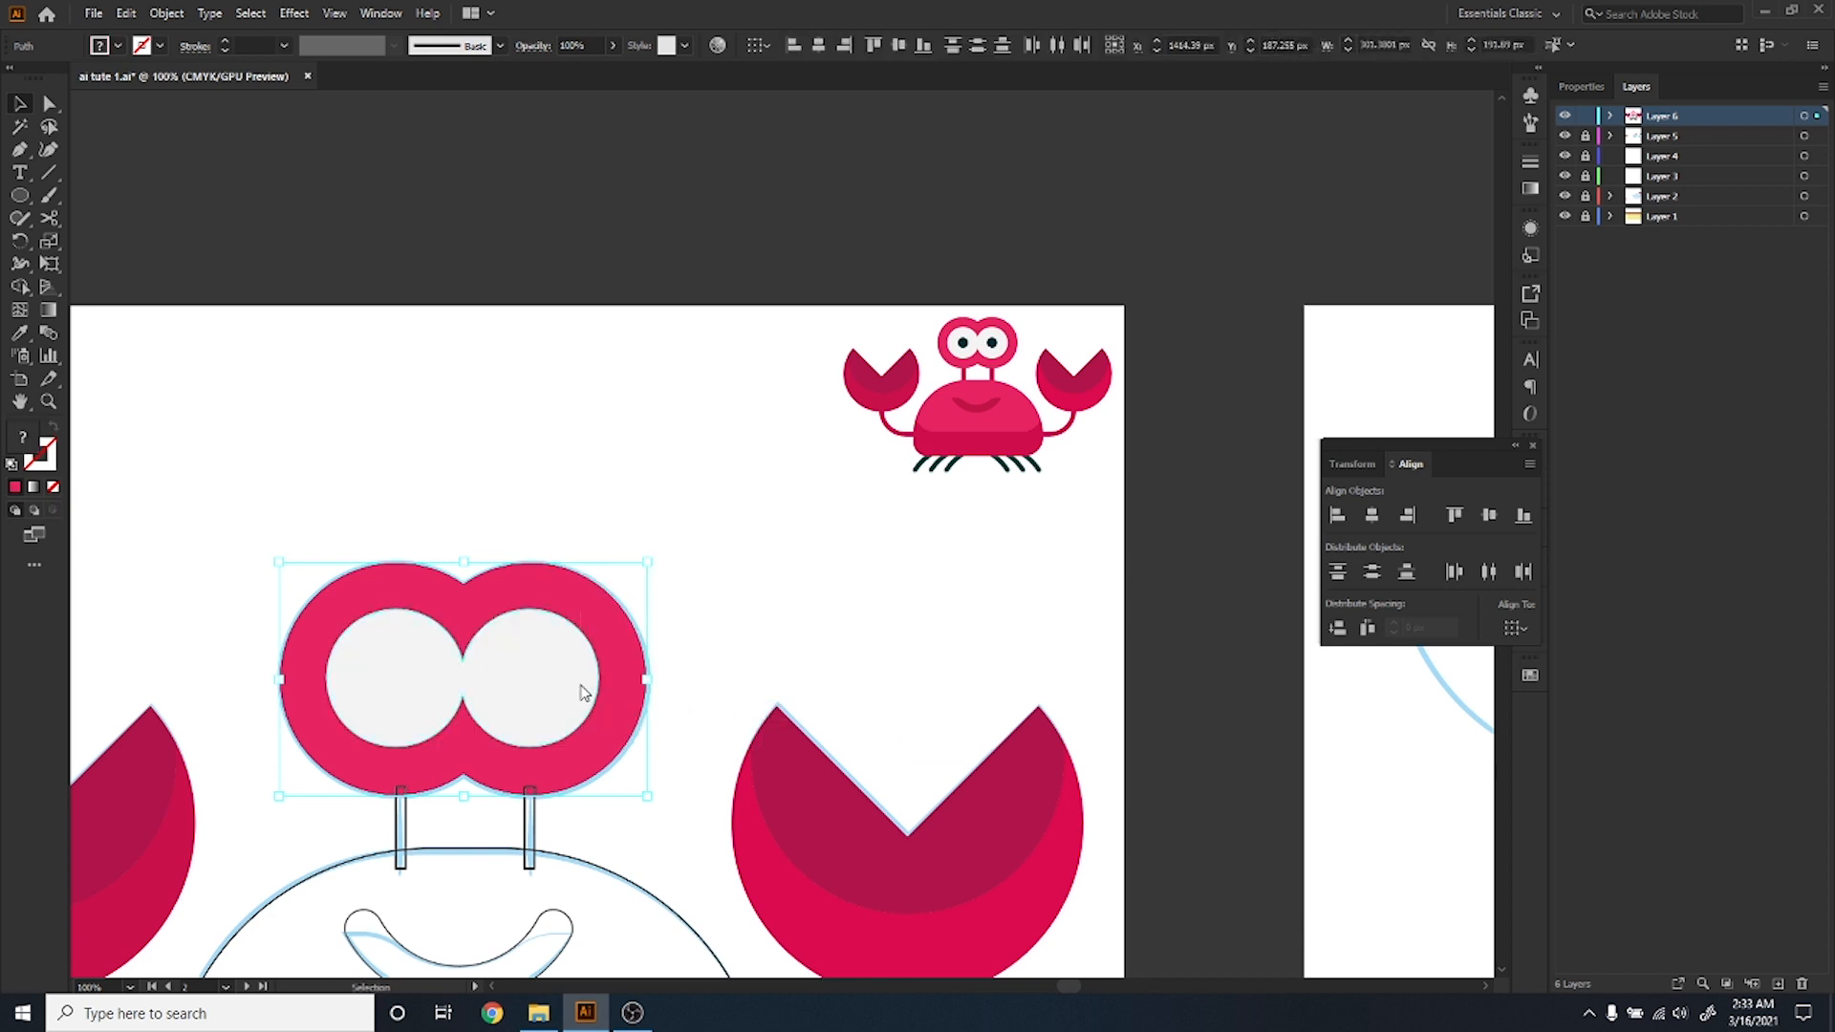
{"action": "right_click", "coordinate": [582, 692]}
{"action": "mouse_move", "coordinate": [658, 590]}
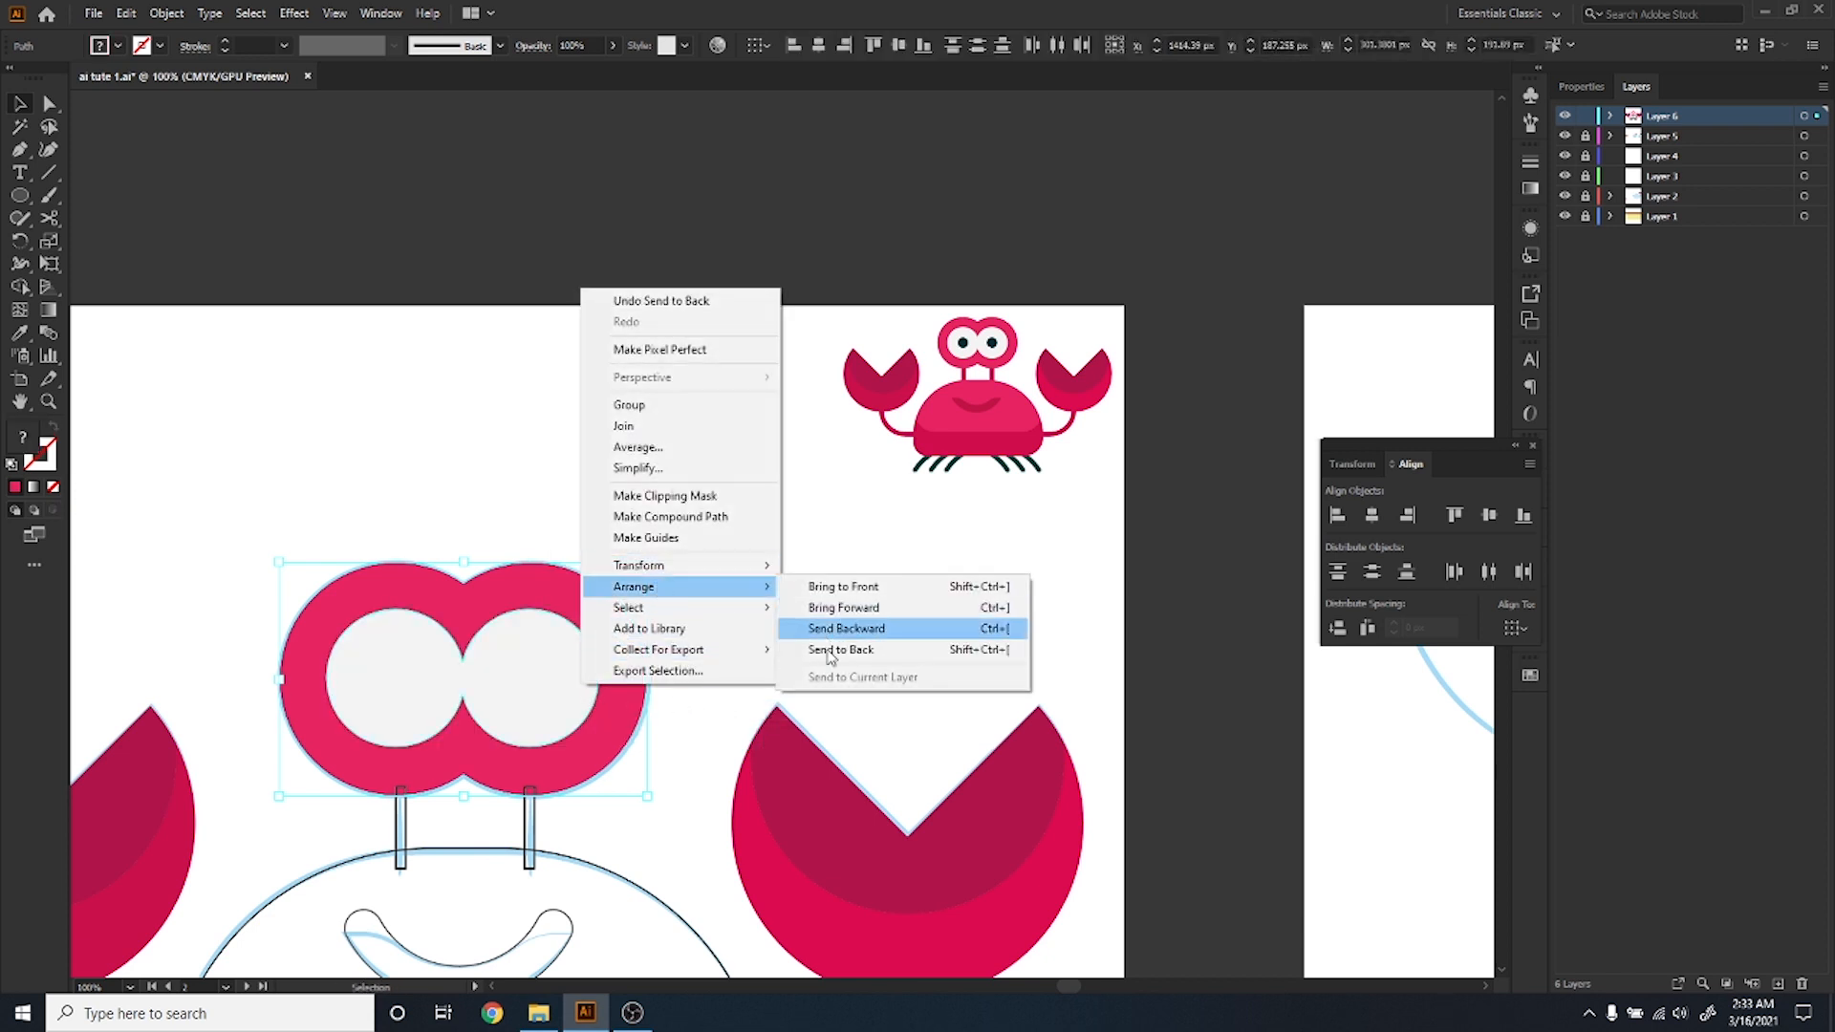
{"action": "left_click", "coordinate": [830, 653]}
{"action": "left_click", "coordinate": [809, 666]}
Fill both eye stalk rectangles with the pink sampled from the reference crab, without a stroke, and deselect them.
{"action": "left_click_drag", "start_coordinate": [648, 791], "coordinate": [723, 700]}
{"action": "left_click_drag", "start_coordinate": [636, 749], "coordinate": [387, 736]}
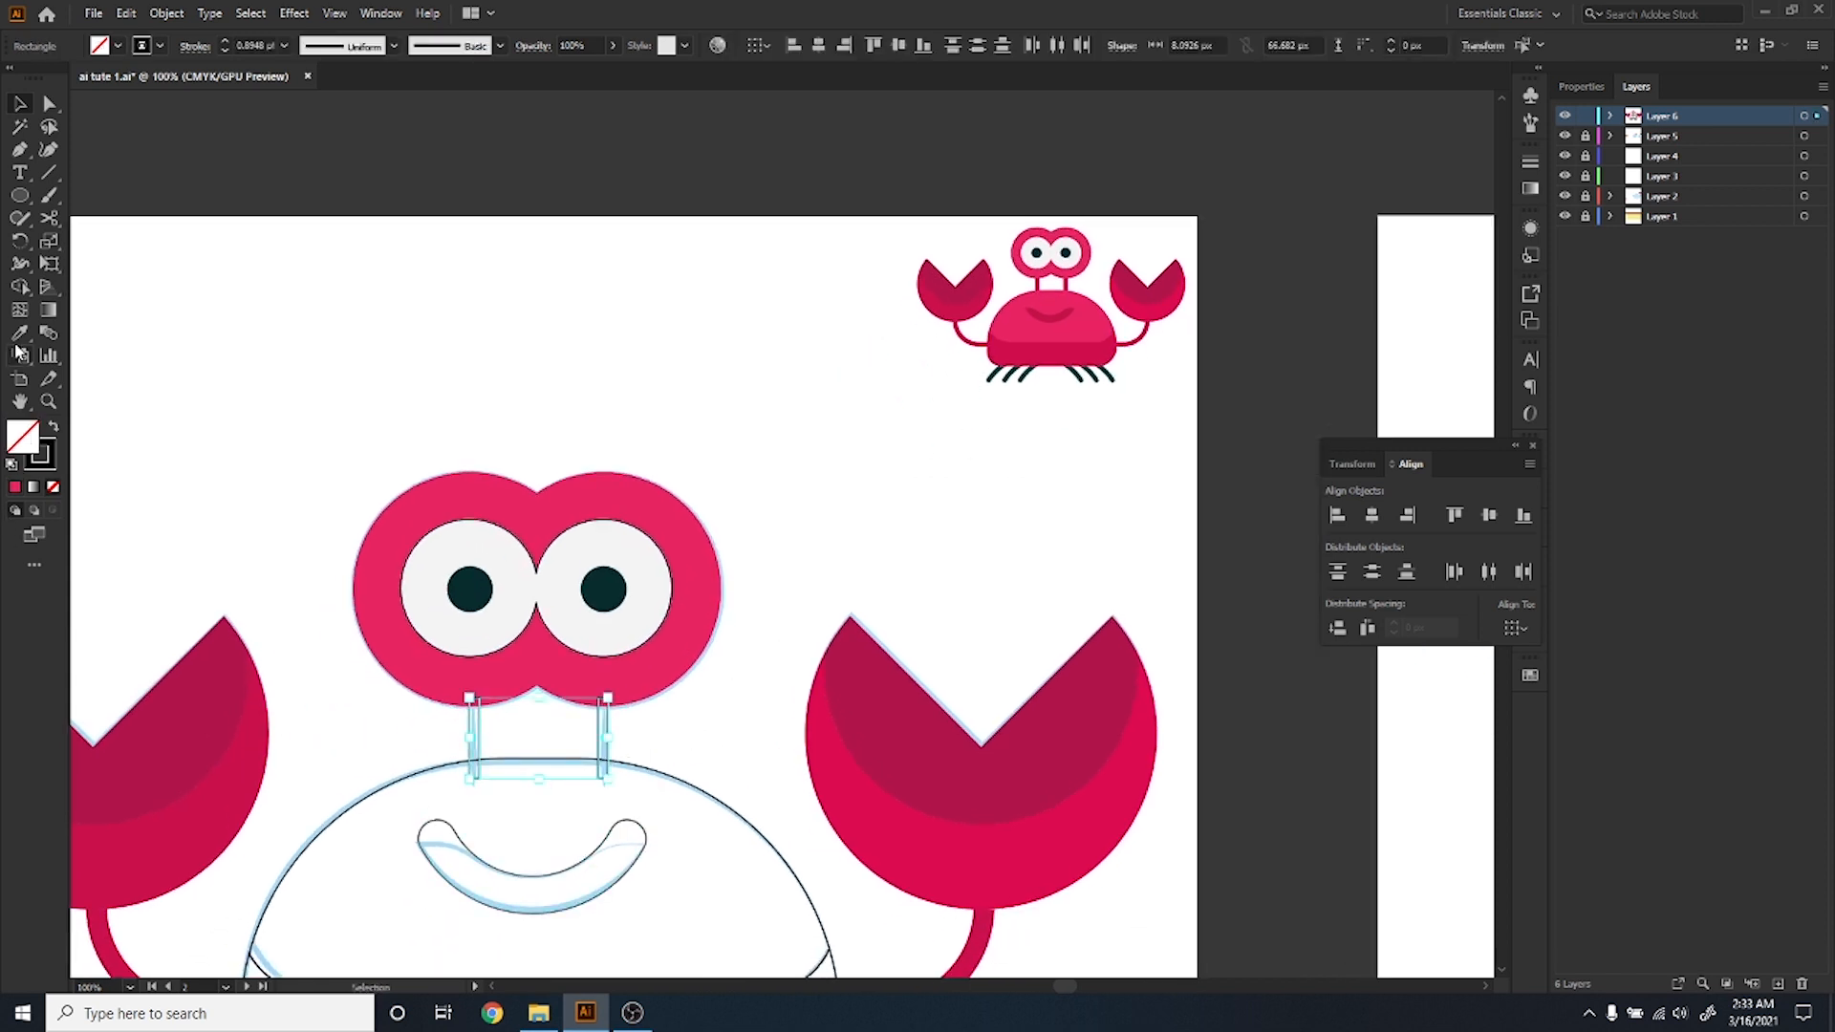
{"action": "key", "text": "i"}
{"action": "left_click", "coordinate": [1071, 280]}
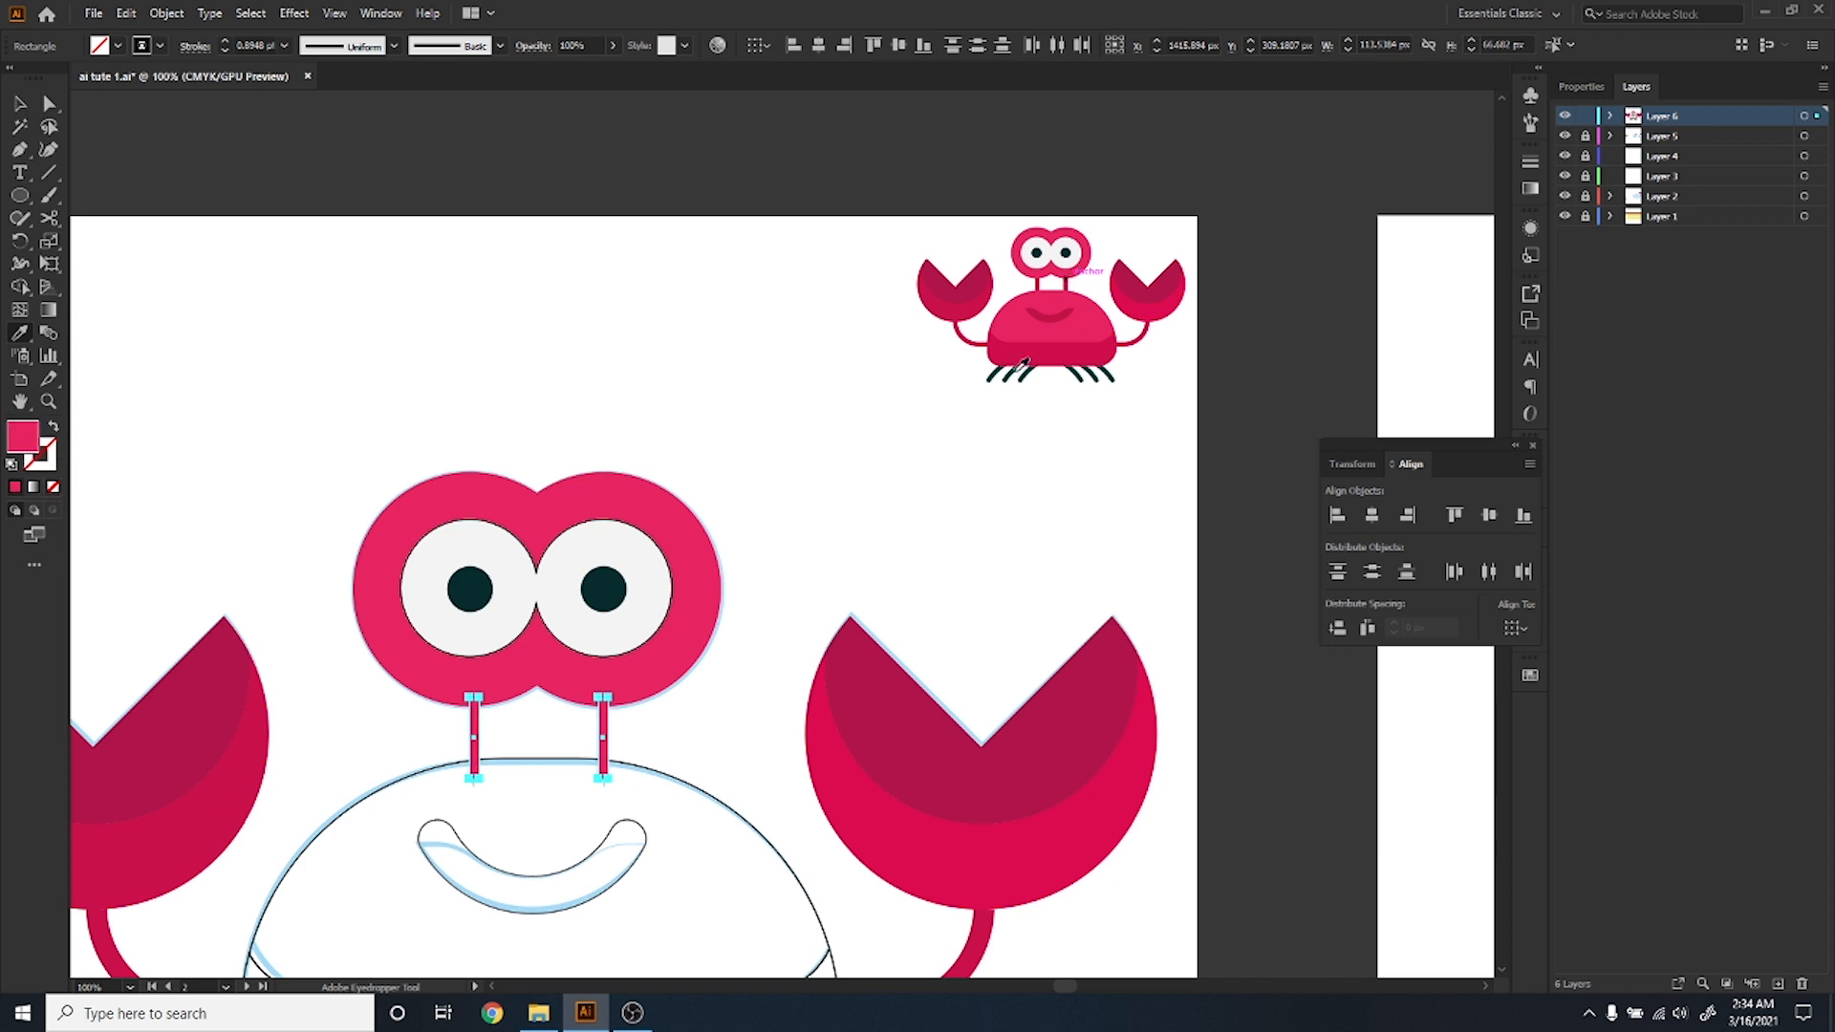
{"action": "key", "text": "ctrl+shift+a"}
Merge the overlapping tops of the two eye stalks into the pink outer eye shape with the Shape Builder.
{"action": "scroll", "coordinate": [522, 801], "scroll_direction": "up", "scroll_amount": 2}
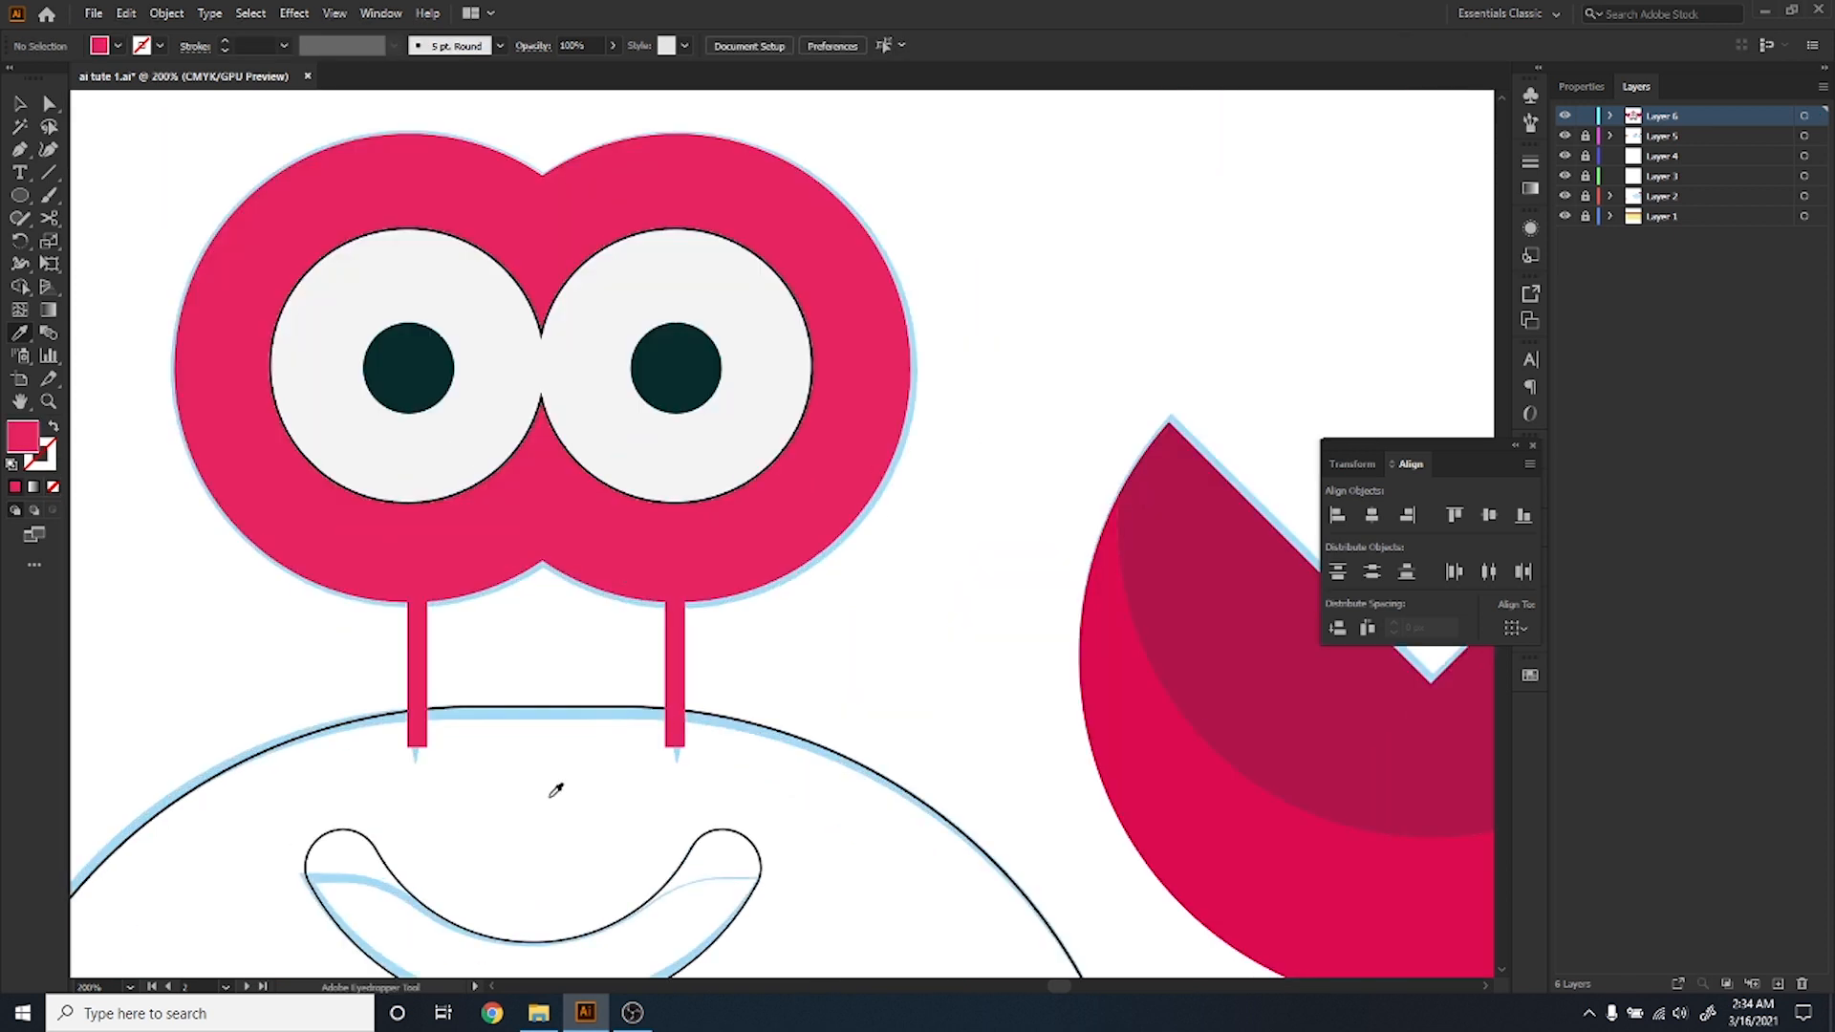
{"action": "key", "text": "v"}
{"action": "left_click_drag", "start_coordinate": [753, 794], "coordinate": [351, 536]}
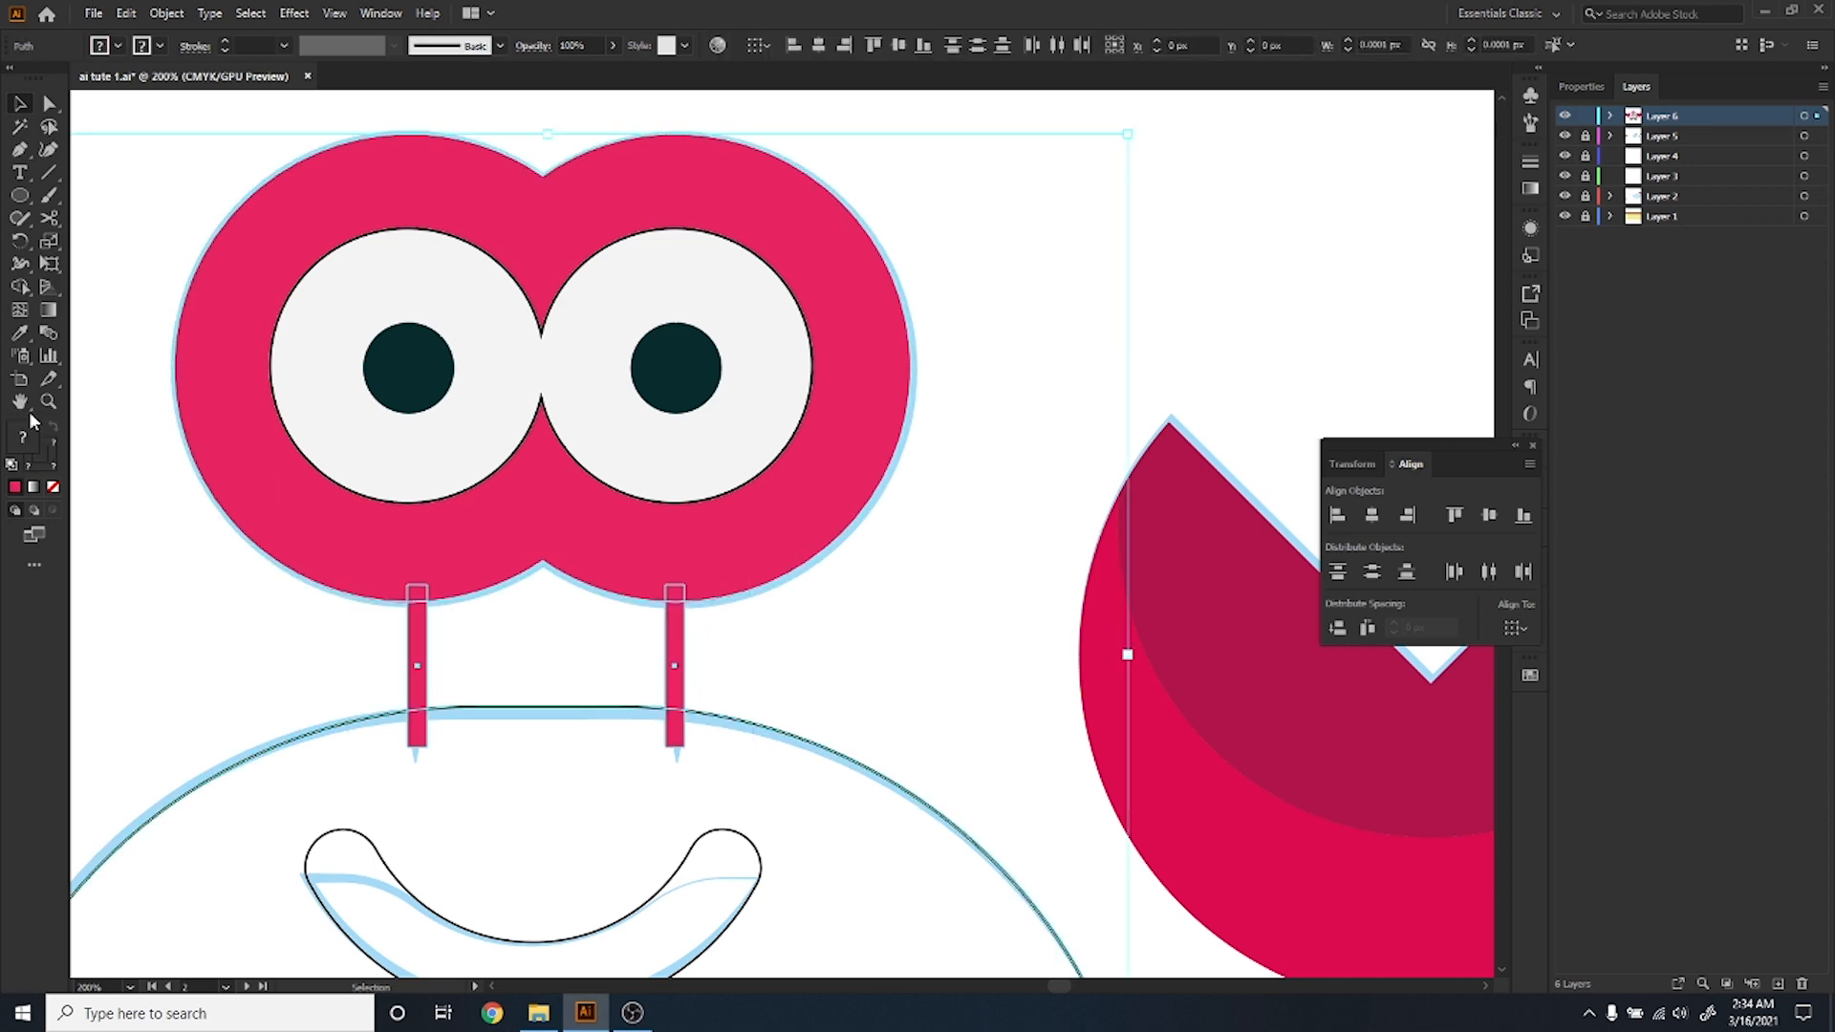
{"action": "left_click", "coordinate": [24, 289]}
{"action": "scroll", "coordinate": [441, 575], "scroll_direction": "up", "scroll_amount": 3}
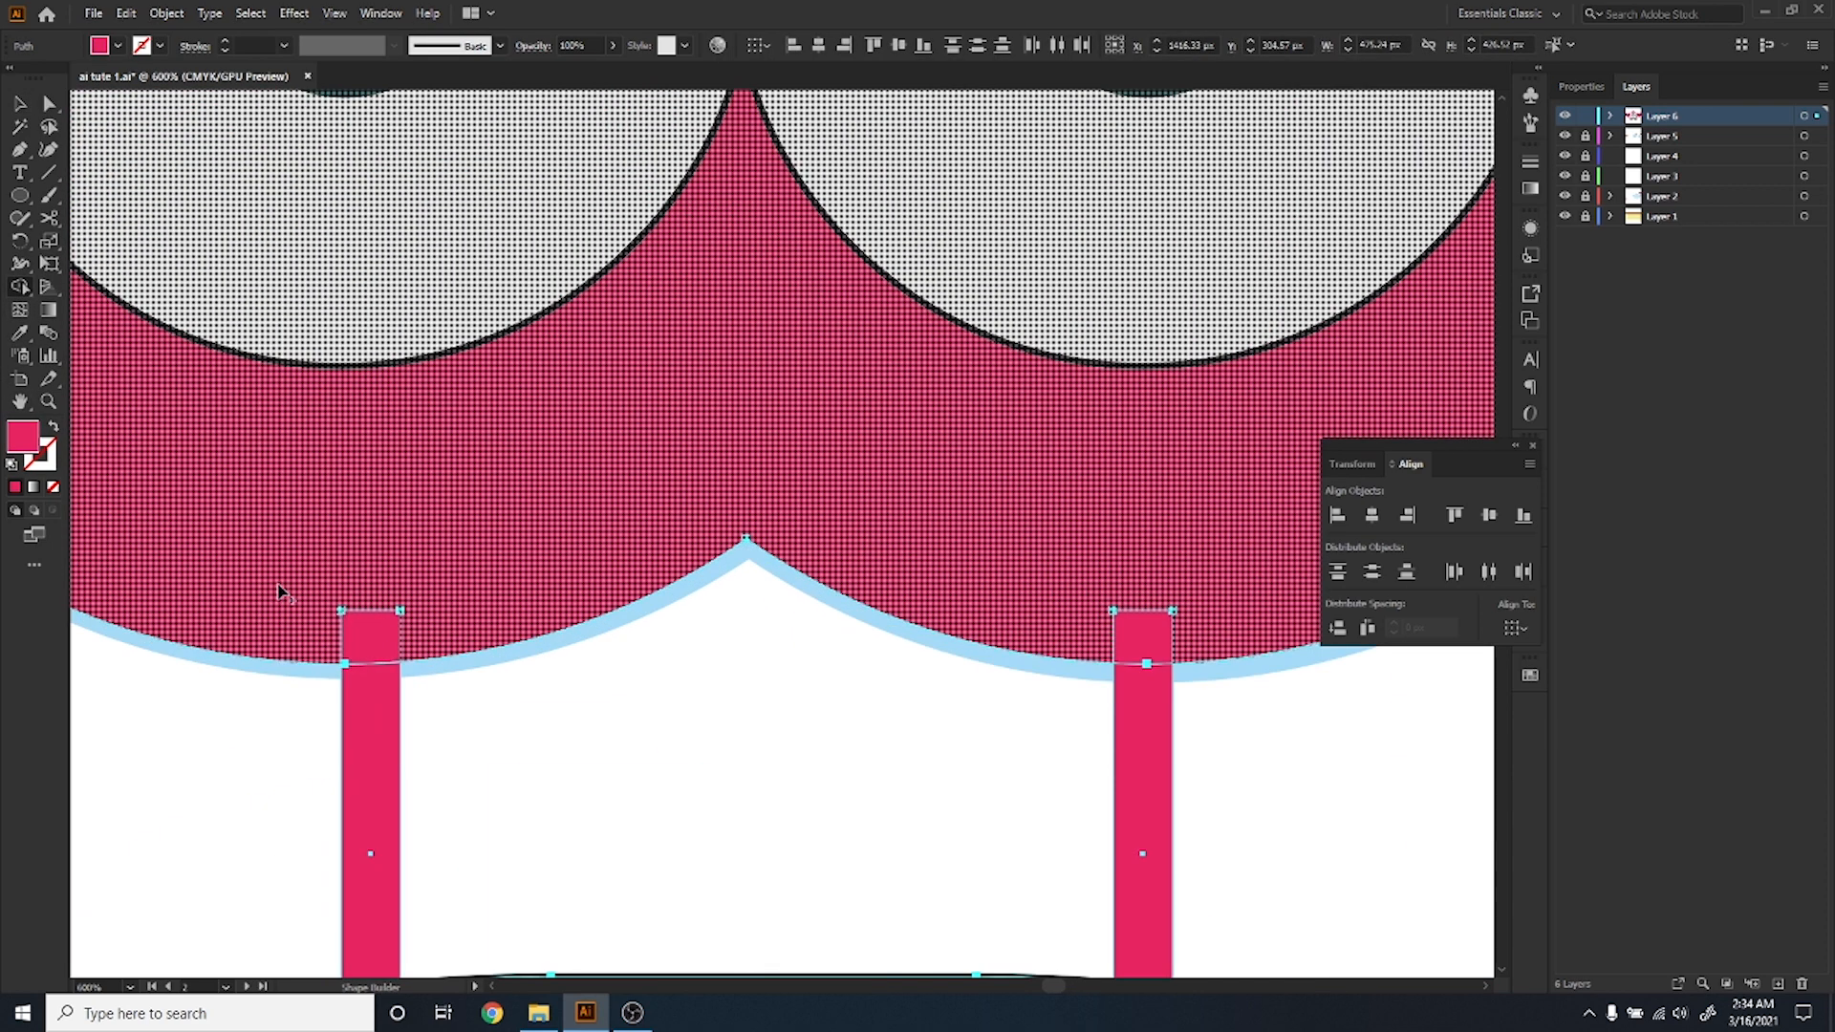
{"action": "mouse_move", "coordinate": [1075, 631]}
{"action": "left_mouse_down"}
{"action": "mouse_move", "coordinate": [1160, 627]}
{"action": "mouse_move", "coordinate": [1147, 635]}
{"action": "left_mouse_up"}
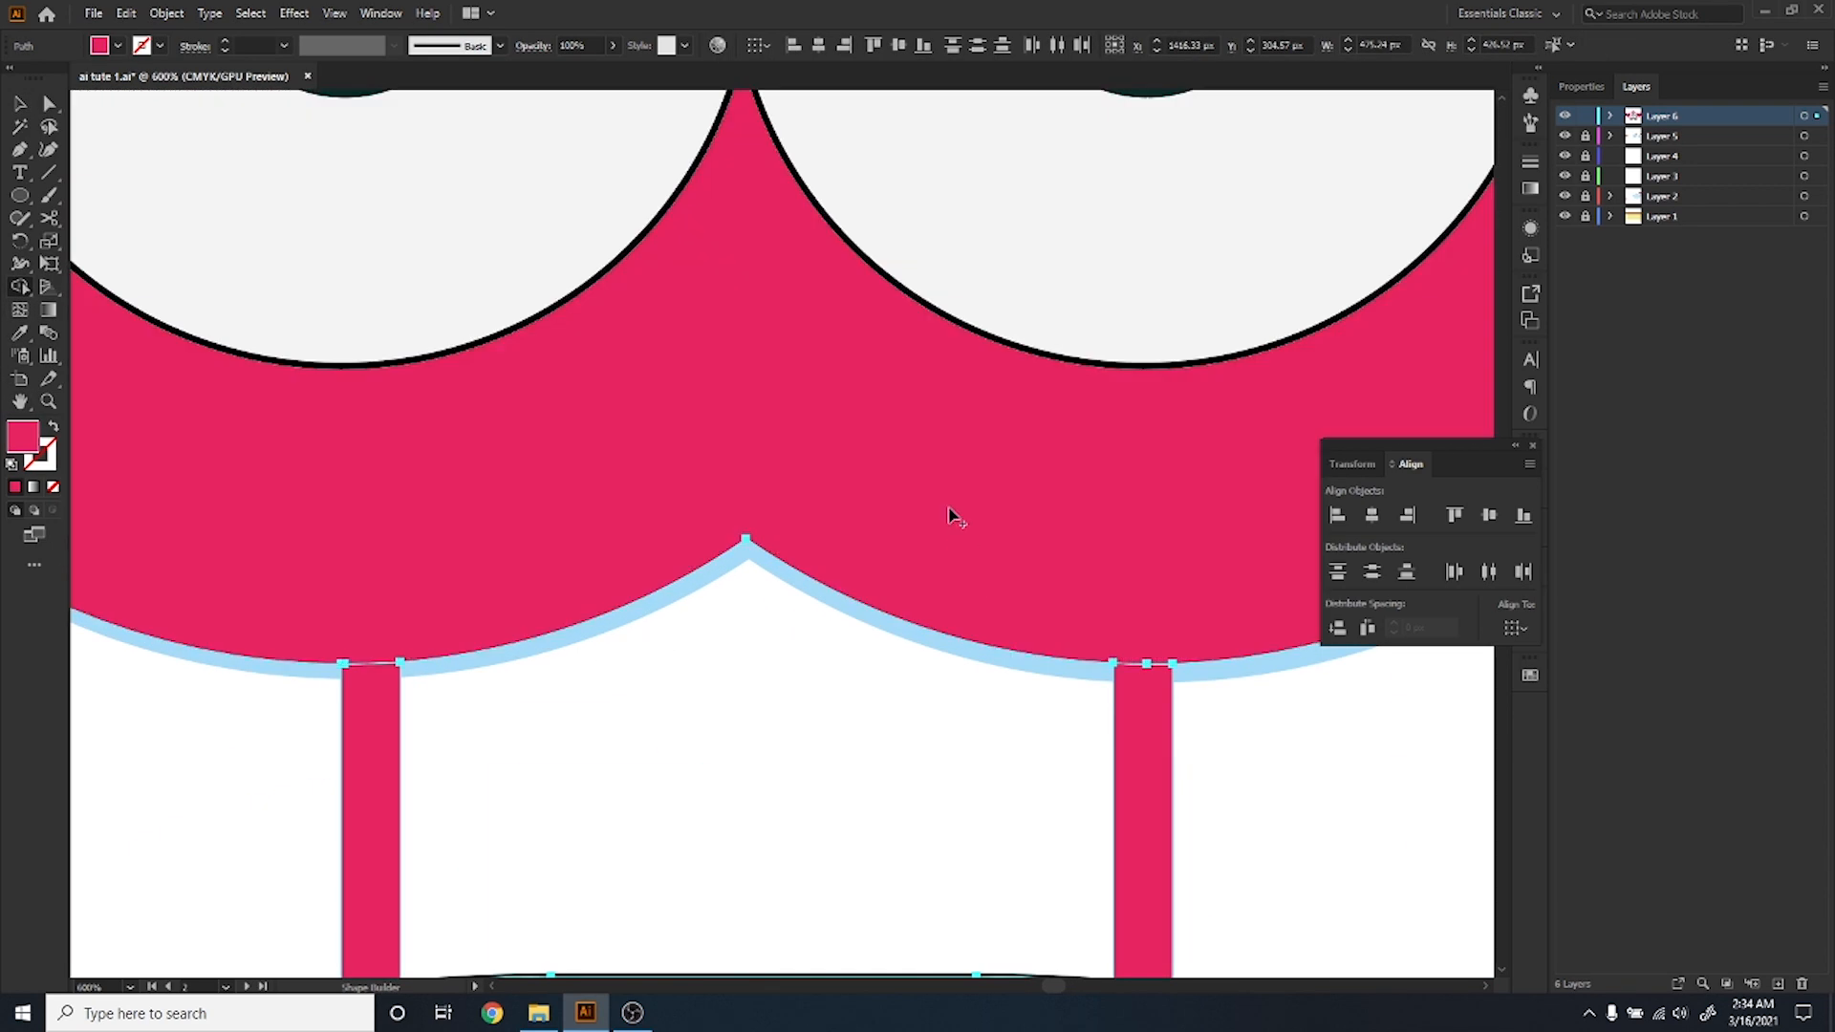
Merge the stalks' lower overlaps into the upper body with the Shape Builder, and apply the reference body's pink fill without a stroke.
{"action": "scroll", "coordinate": [943, 506], "scroll_direction": "down", "scroll_amount": 3}
{"action": "mouse_move", "coordinate": [1045, 709]}
{"action": "left_mouse_down"}
{"action": "mouse_move", "coordinate": [755, 698]}
{"action": "mouse_move", "coordinate": [672, 731]}
{"action": "left_mouse_up"}
{"action": "scroll", "coordinate": [537, 556], "scroll_direction": "down", "scroll_amount": 3}
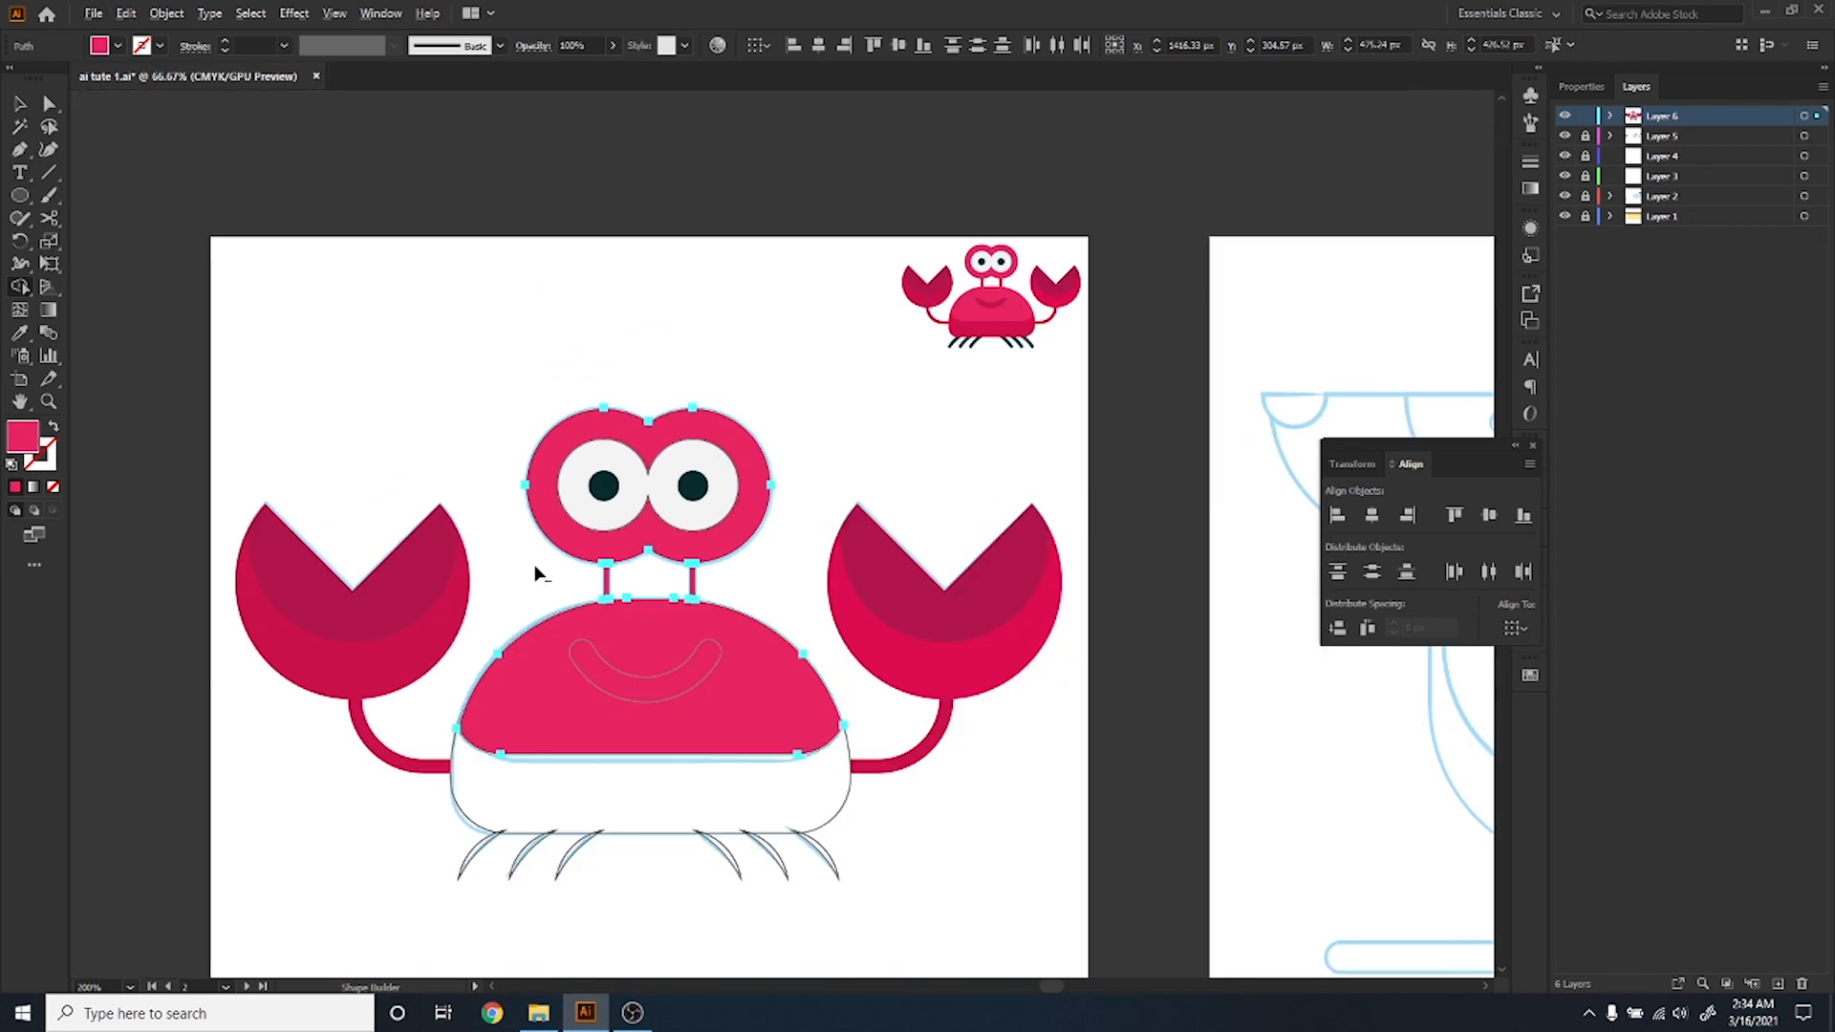
{"action": "left_click", "coordinate": [19, 333]}
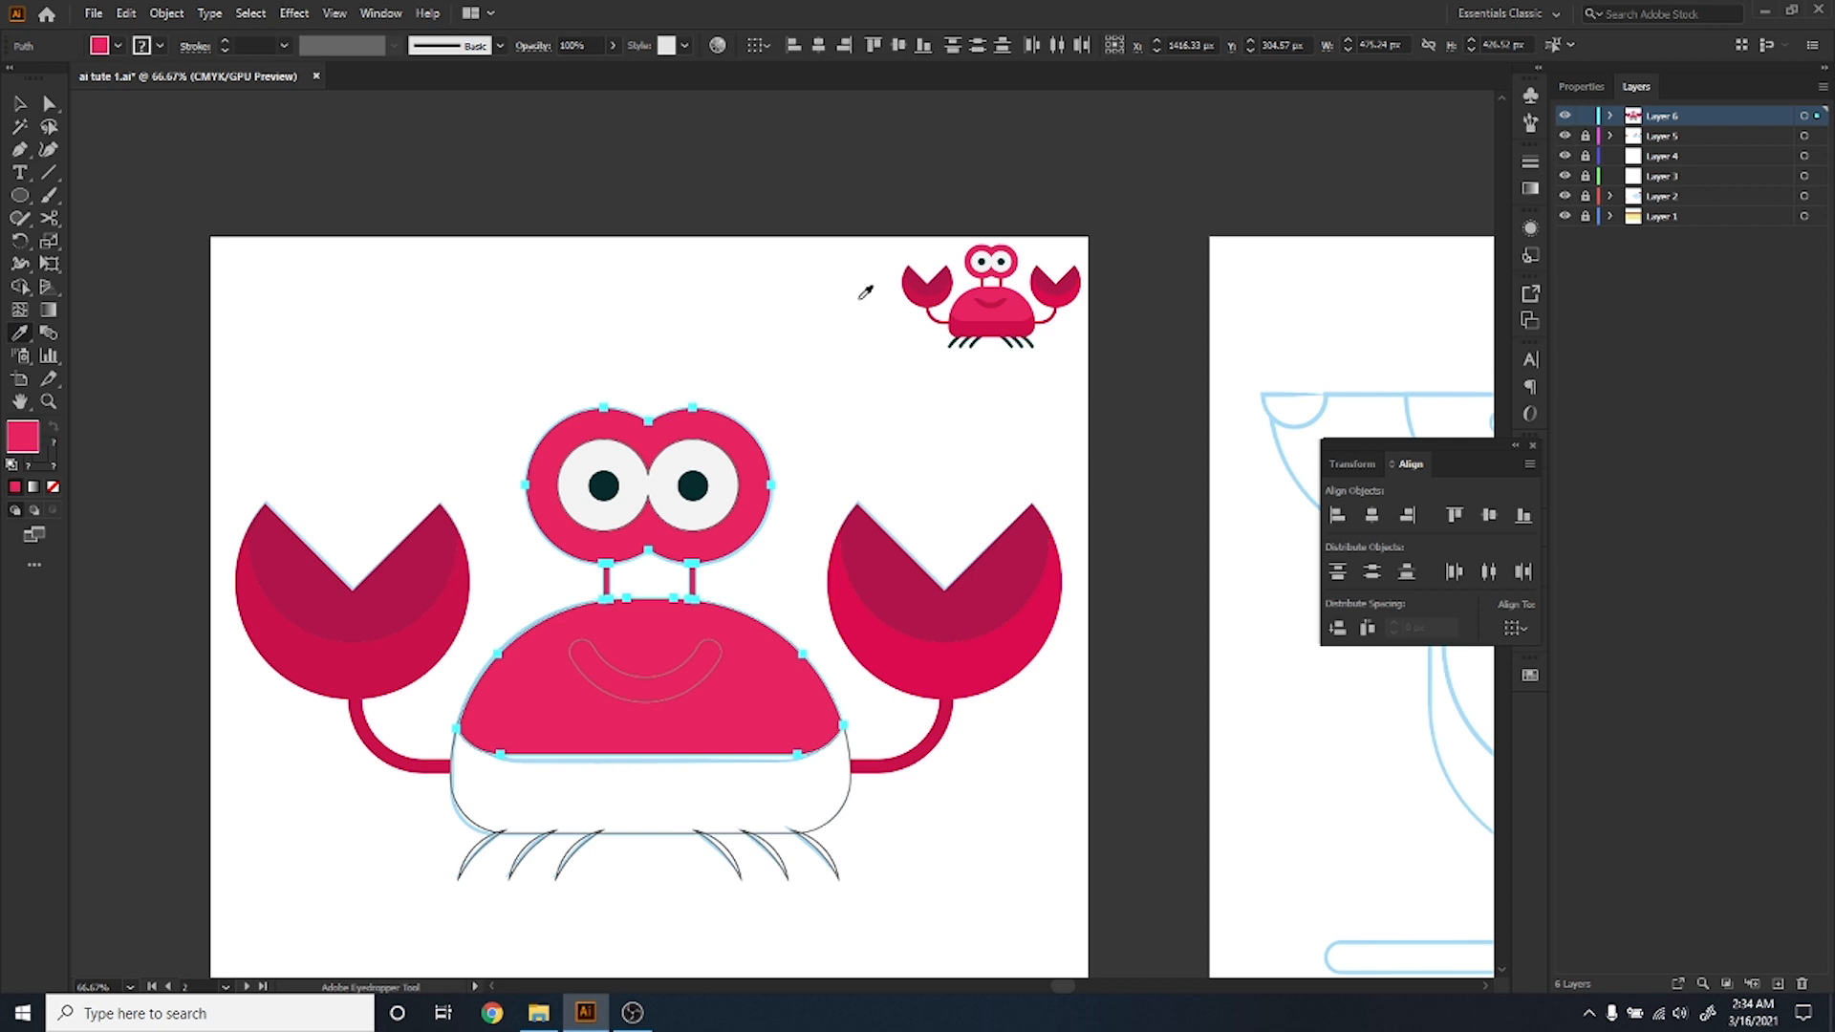
{"action": "left_click", "coordinate": [985, 307]}
{"action": "key", "text": "ctrl"}
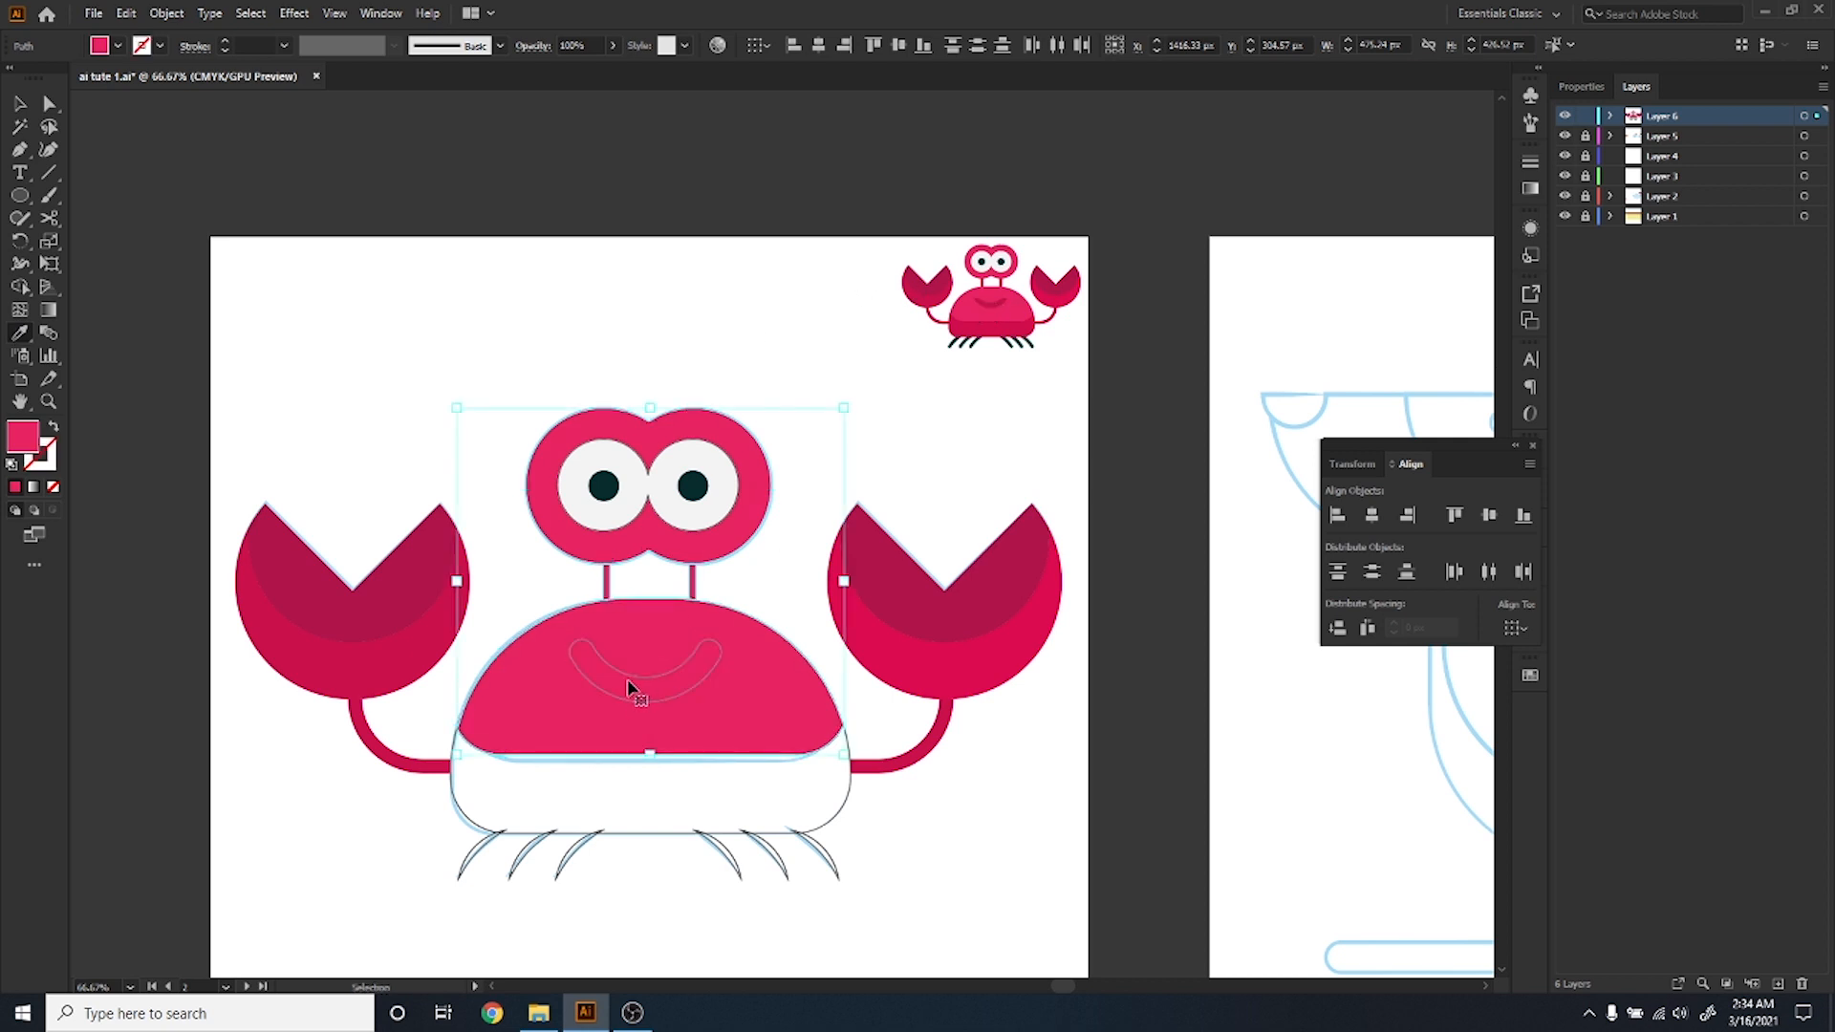
{"action": "left_click", "coordinate": [533, 602], "text": "ctrl"}
Fill the smile shape with the dark crimson sampled from the inside of the right claw.
{"action": "left_click", "coordinate": [622, 678], "text": "ctrl"}
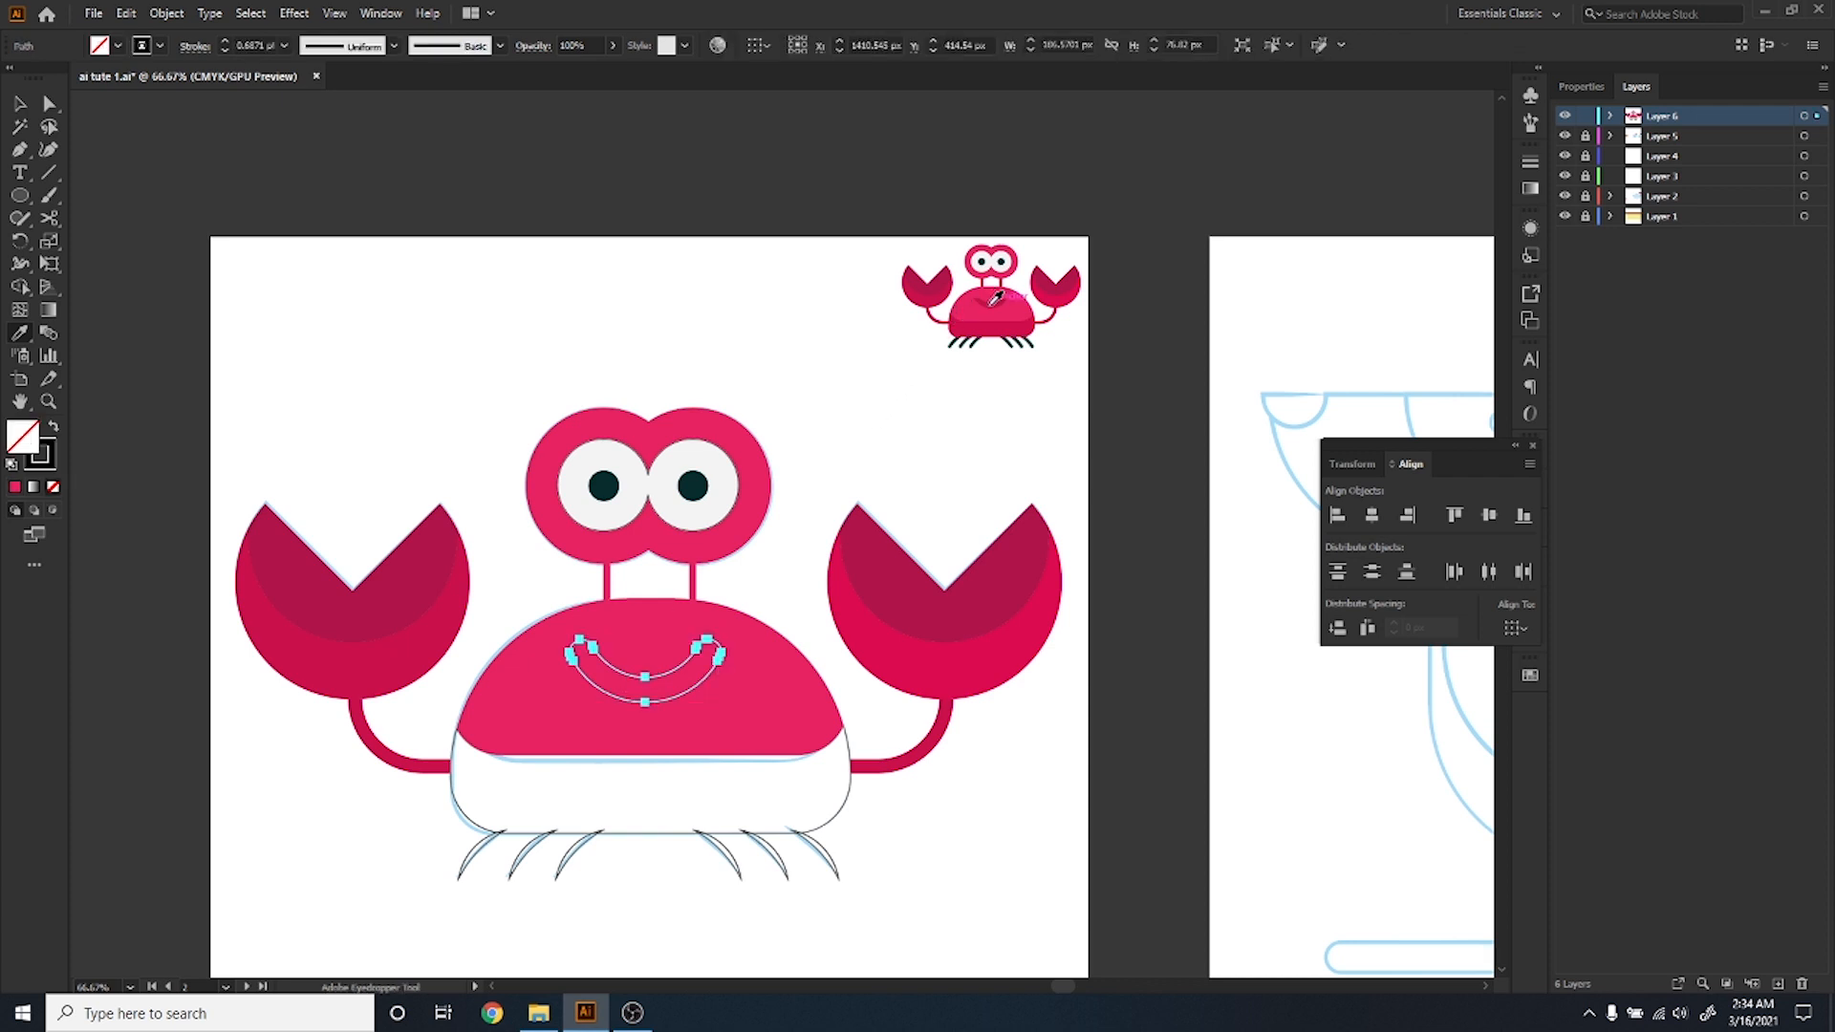
{"action": "left_click", "coordinate": [881, 559]}
{"action": "left_click", "coordinate": [758, 508], "text": "ctrl"}
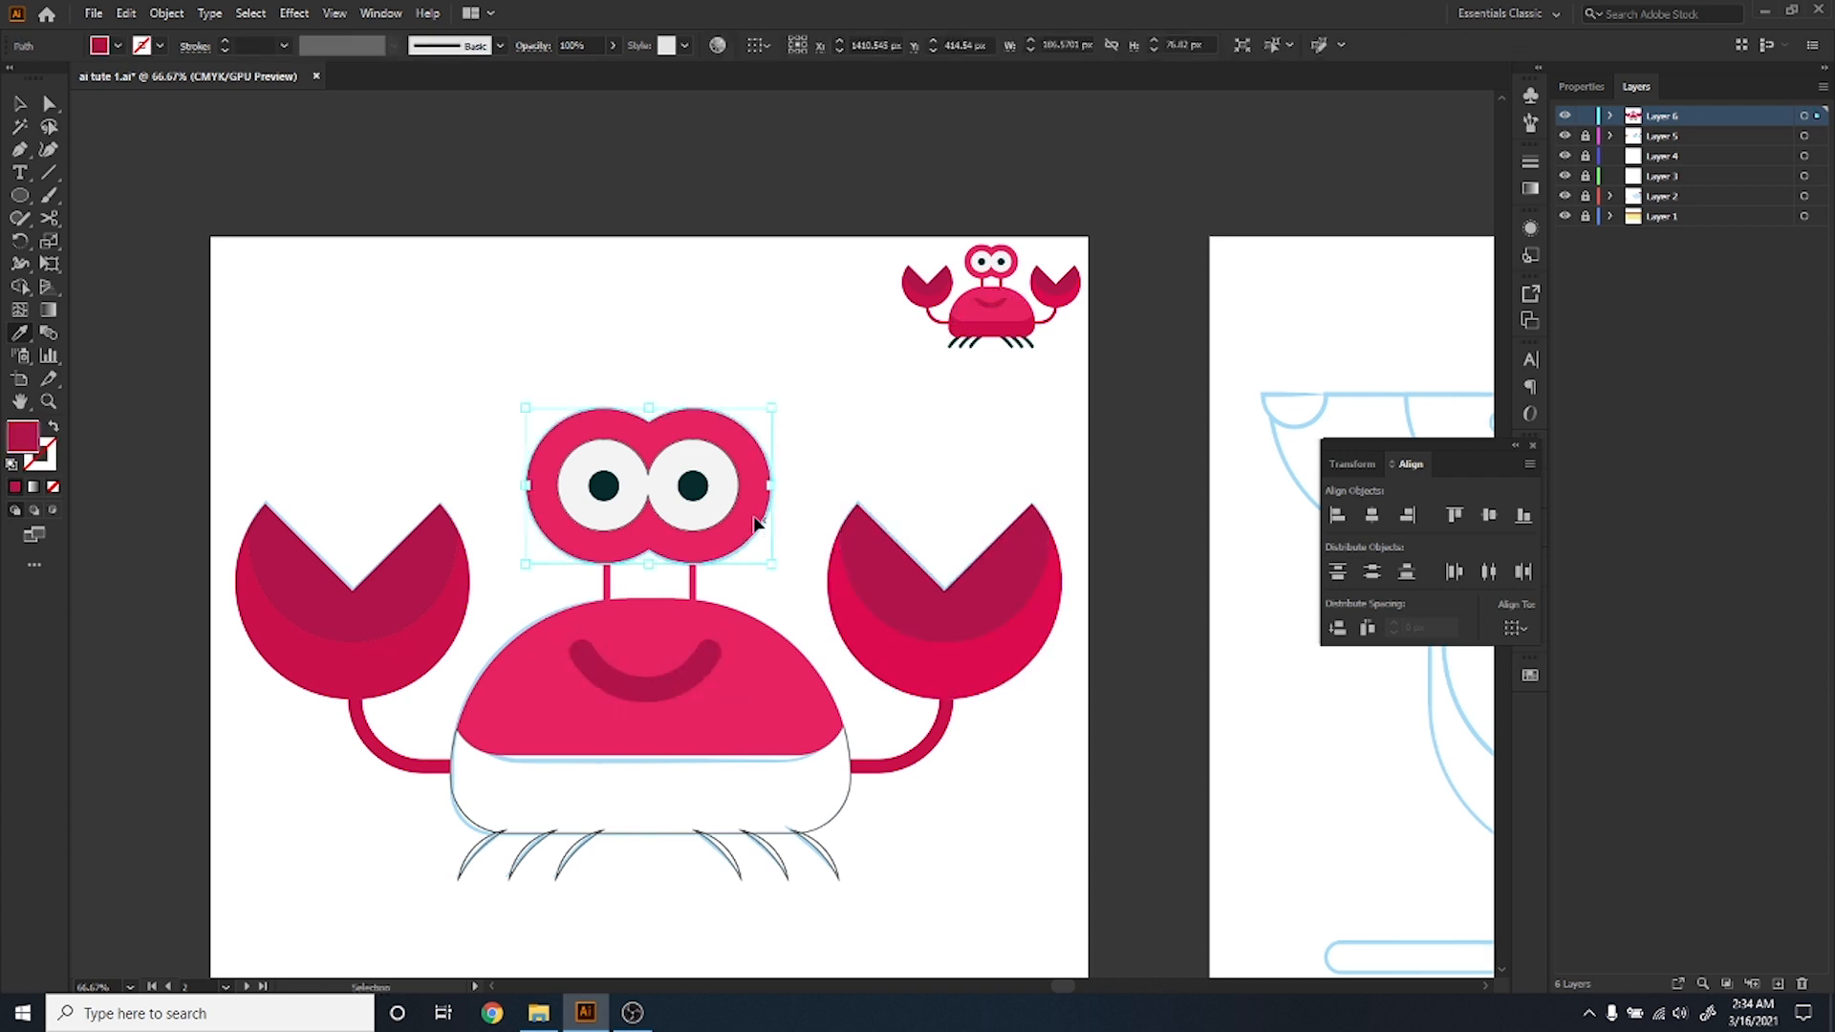
Fill the lower body section with the crimson sampled from the reference crab's lower body, replacing the outline stroke.
{"action": "left_click", "coordinate": [679, 841], "text": "ctrl"}
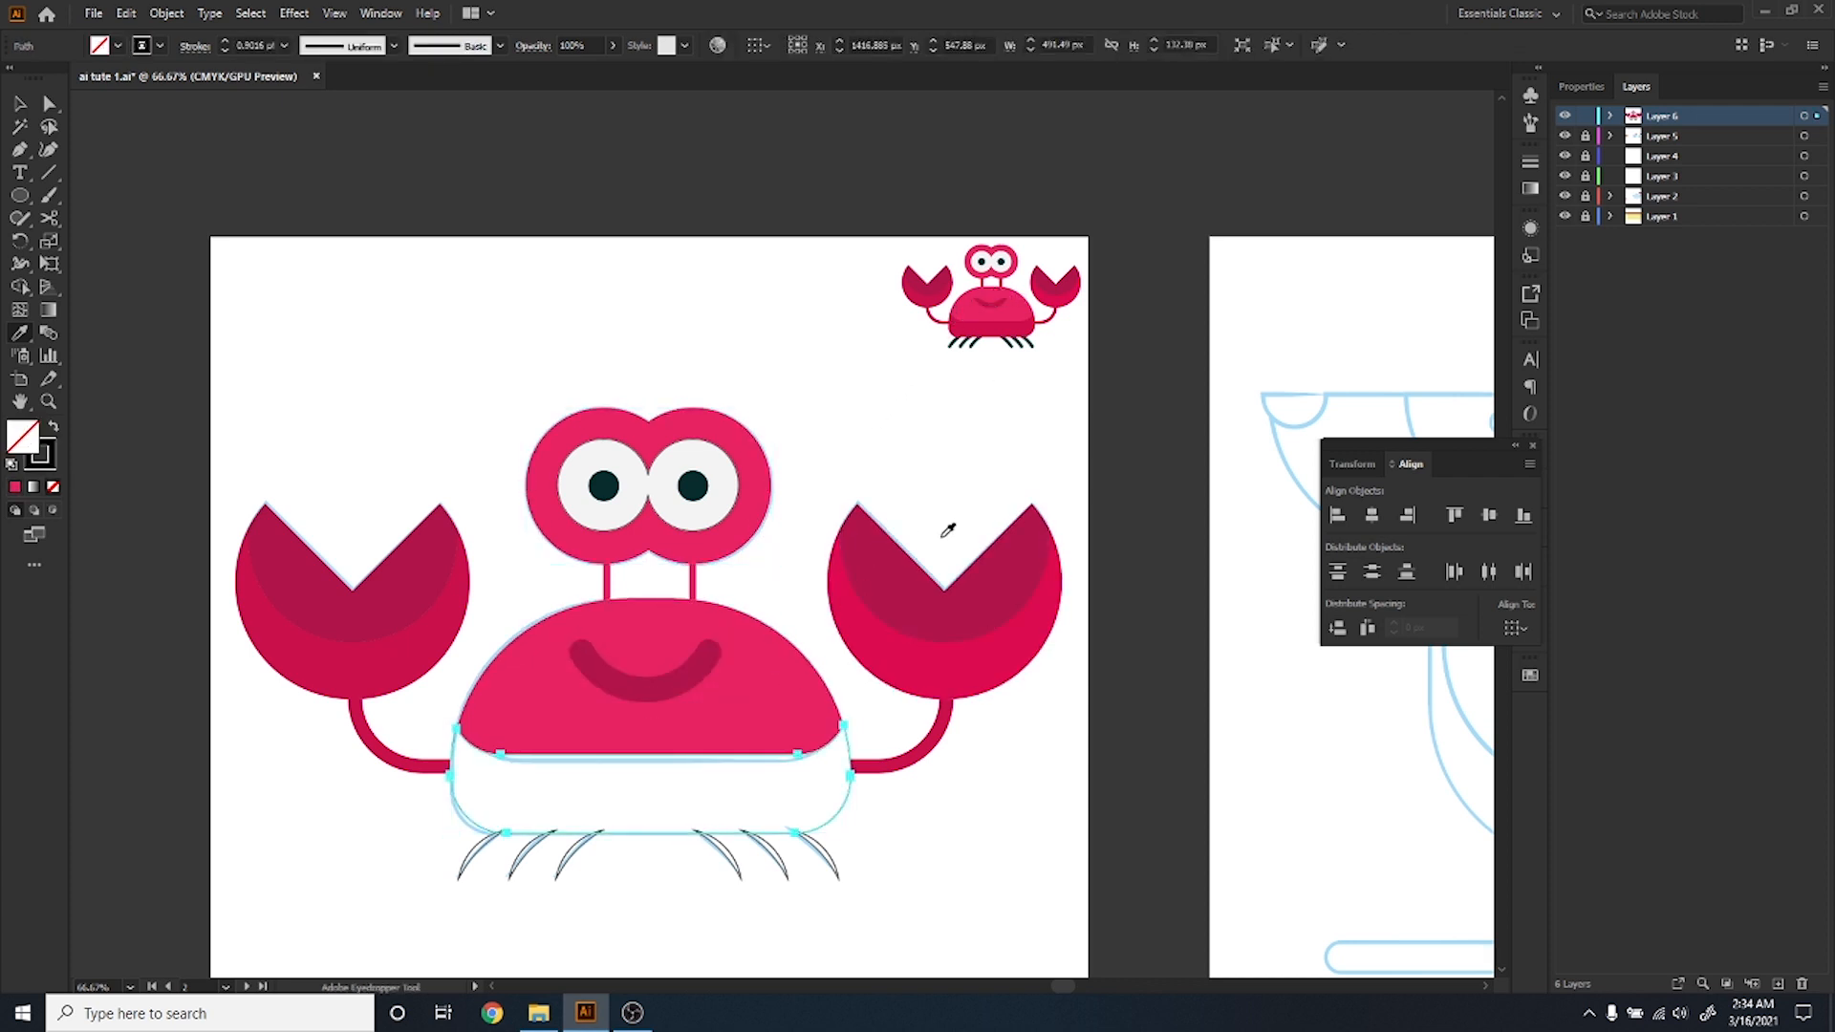
{"action": "left_click", "coordinate": [923, 588]}
{"action": "scroll", "coordinate": [1029, 275], "scroll_direction": "up", "scroll_amount": 2}
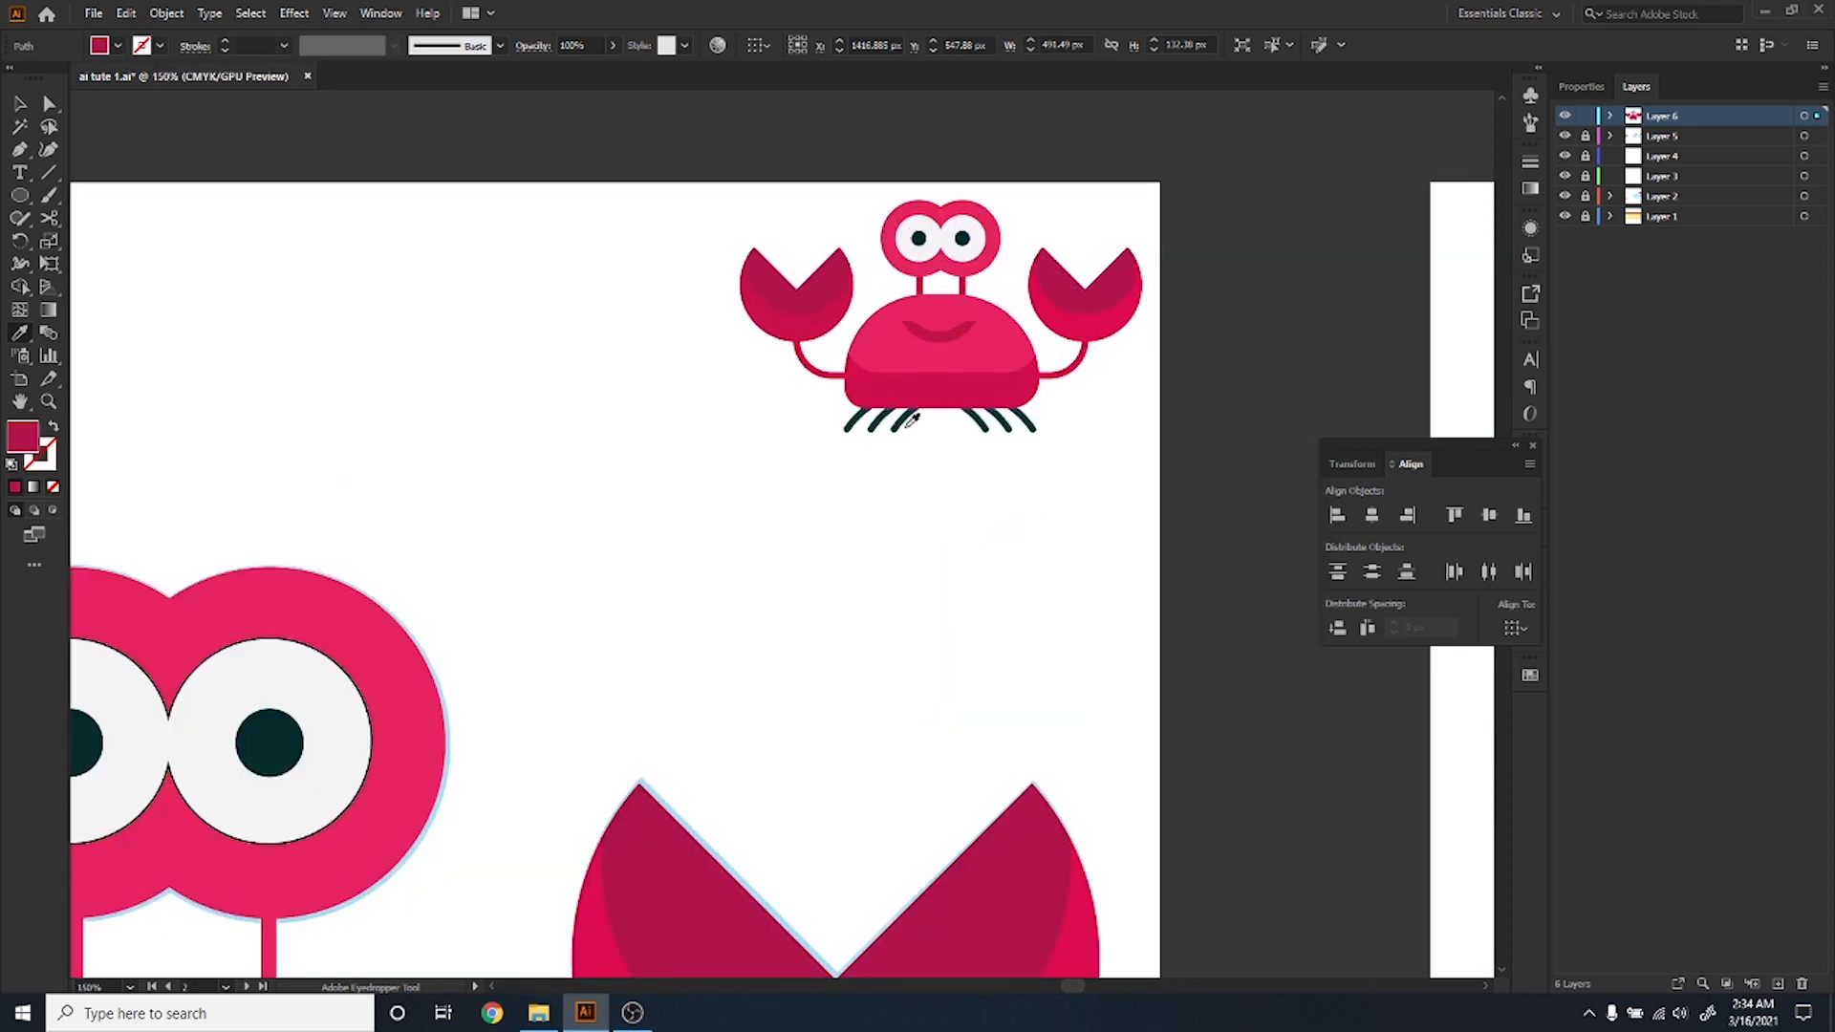
{"action": "left_click", "coordinate": [914, 397]}
{"action": "scroll", "coordinate": [911, 384], "scroll_direction": "down", "scroll_amount": 2}
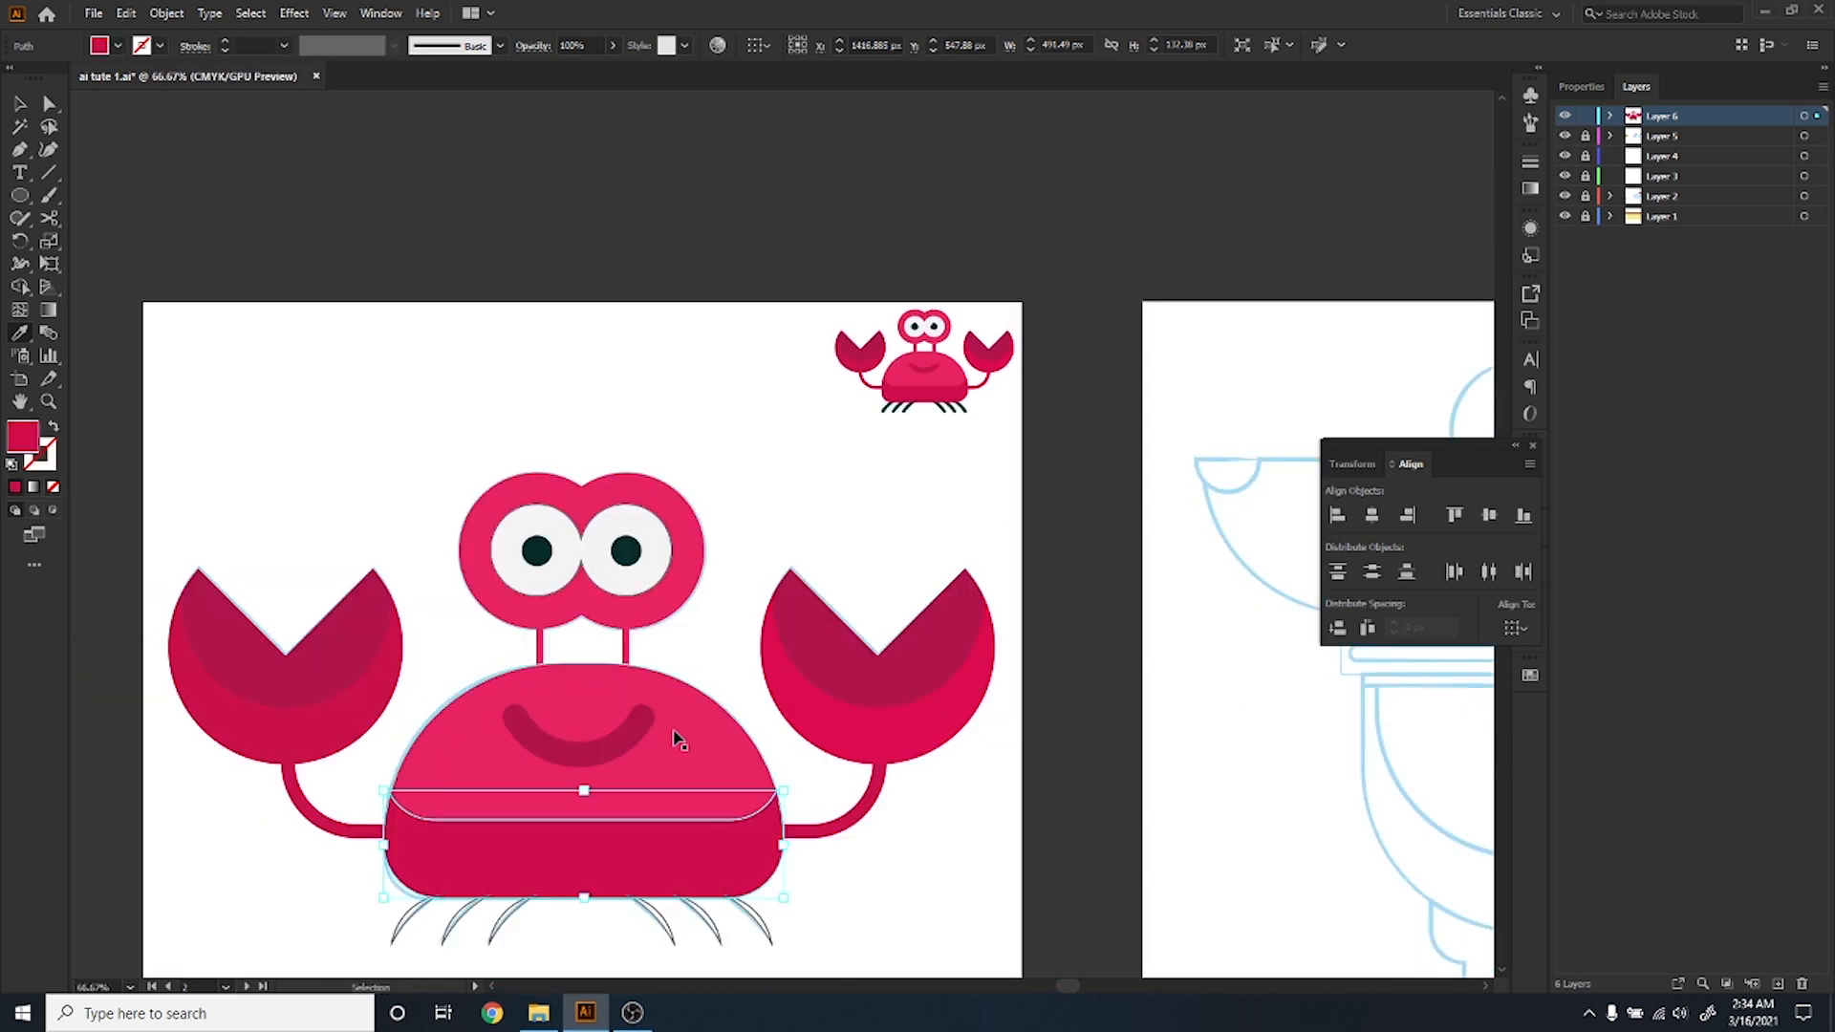
Apply the pink sampled from the reference crab to the upper body section, and deselect it.
{"action": "left_click", "coordinate": [676, 737], "text": "ctrl"}
{"action": "left_click", "coordinate": [904, 356]}
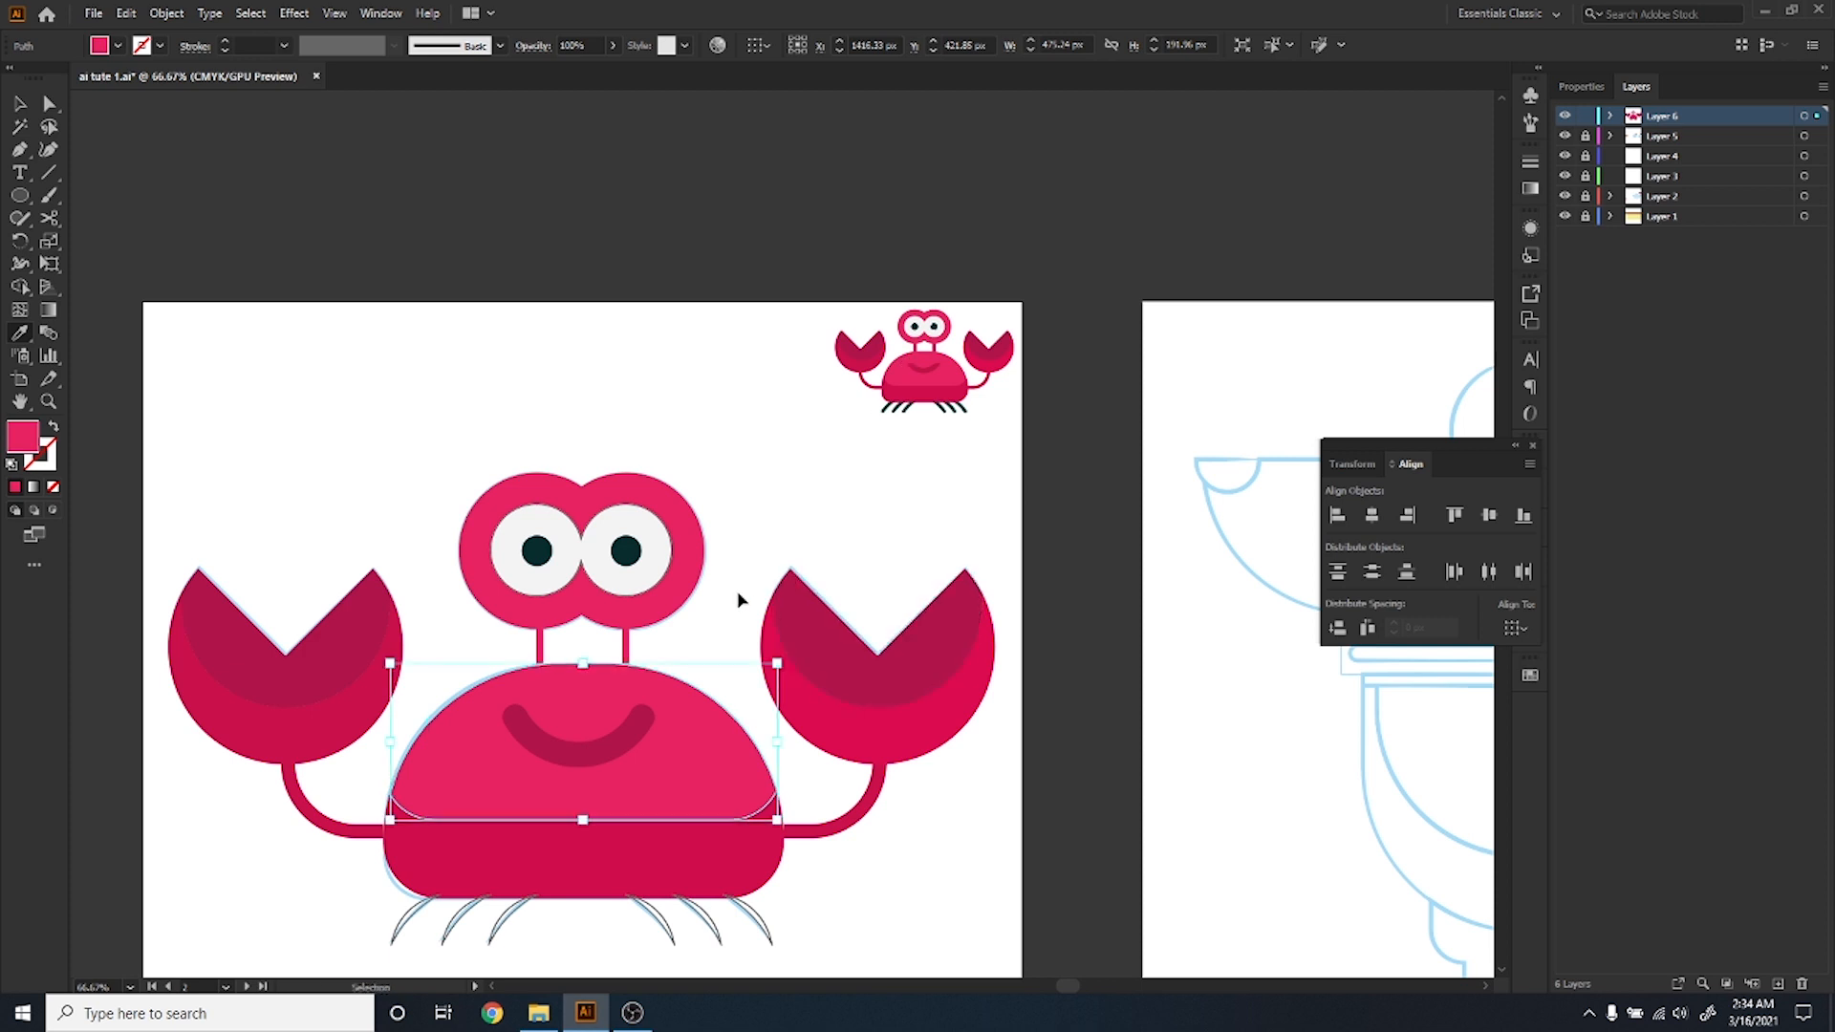
{"action": "left_click", "coordinate": [748, 677], "text": "ctrl"}
Swap fill and stroke on all six legs so they have a solid black fill and no stroke, and deselect them.
{"action": "left_click_drag", "start_coordinate": [795, 878], "coordinate": [398, 817]}
{"action": "key", "text": "shift+x"}
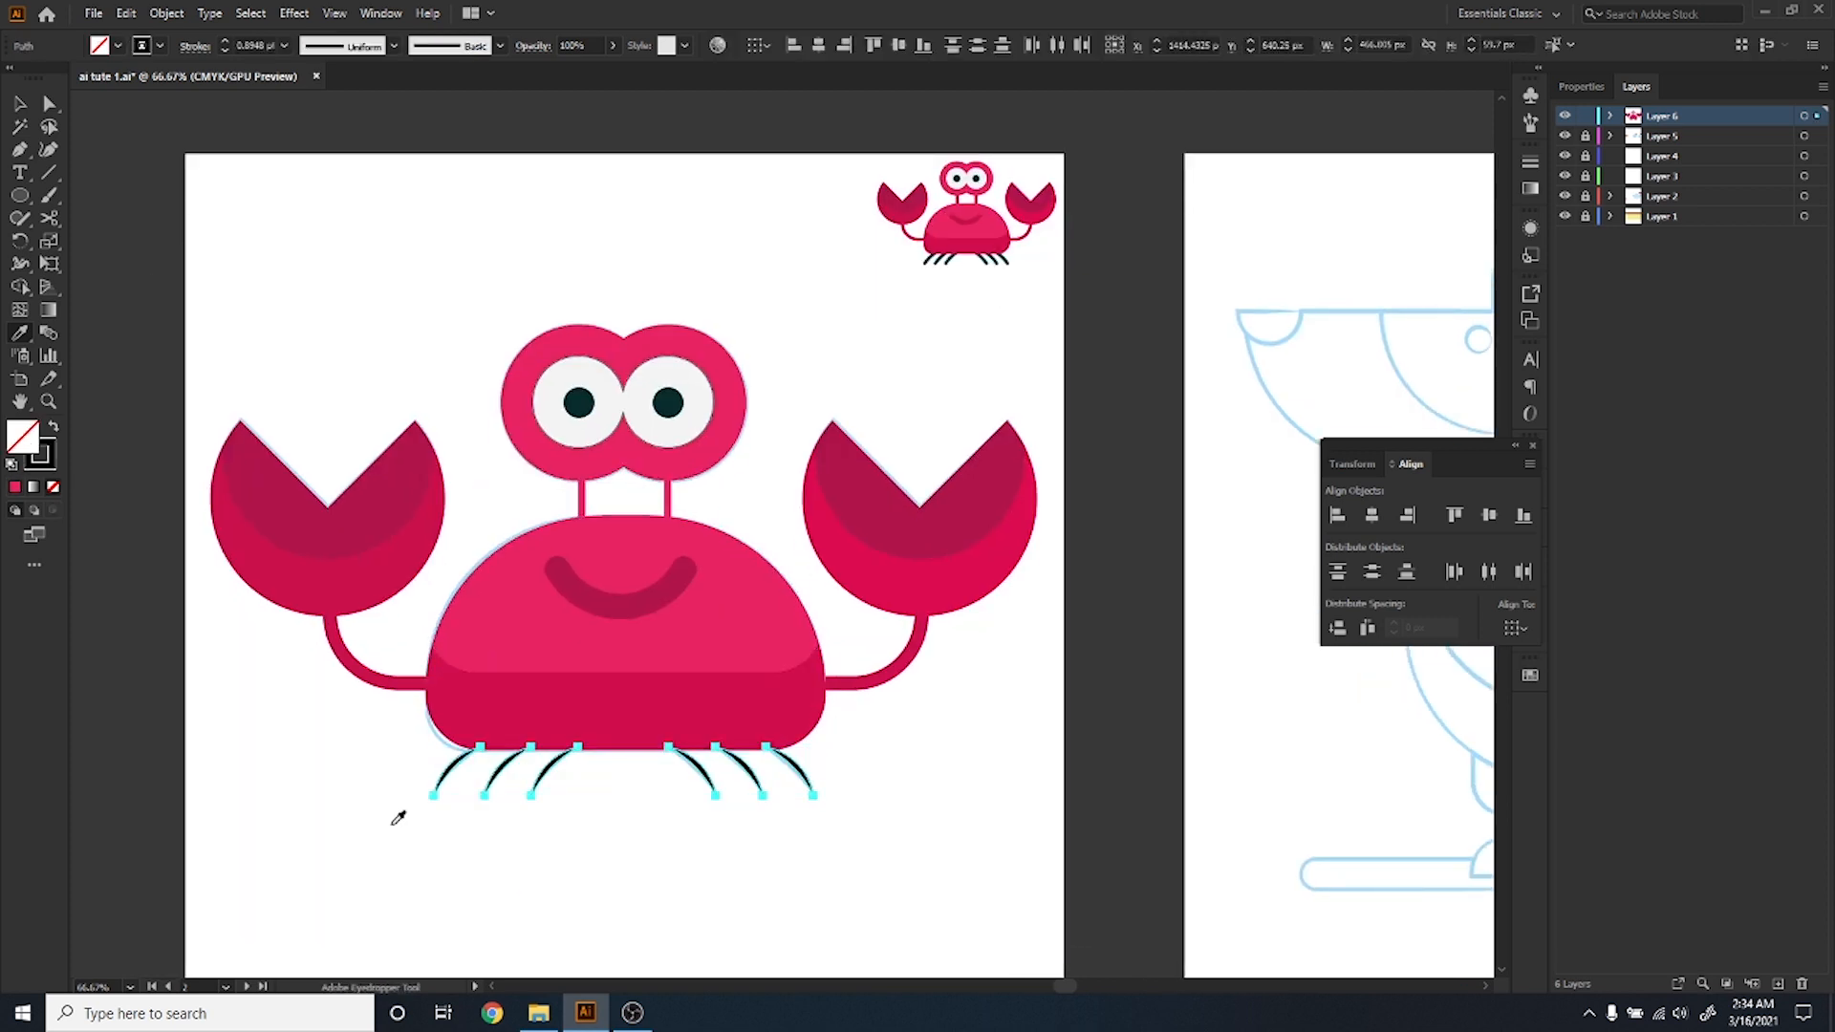
{"action": "left_click", "coordinate": [414, 880], "text": "ctrl"}
{"action": "scroll", "coordinate": [626, 849], "scroll_direction": "down", "scroll_amount": 1}
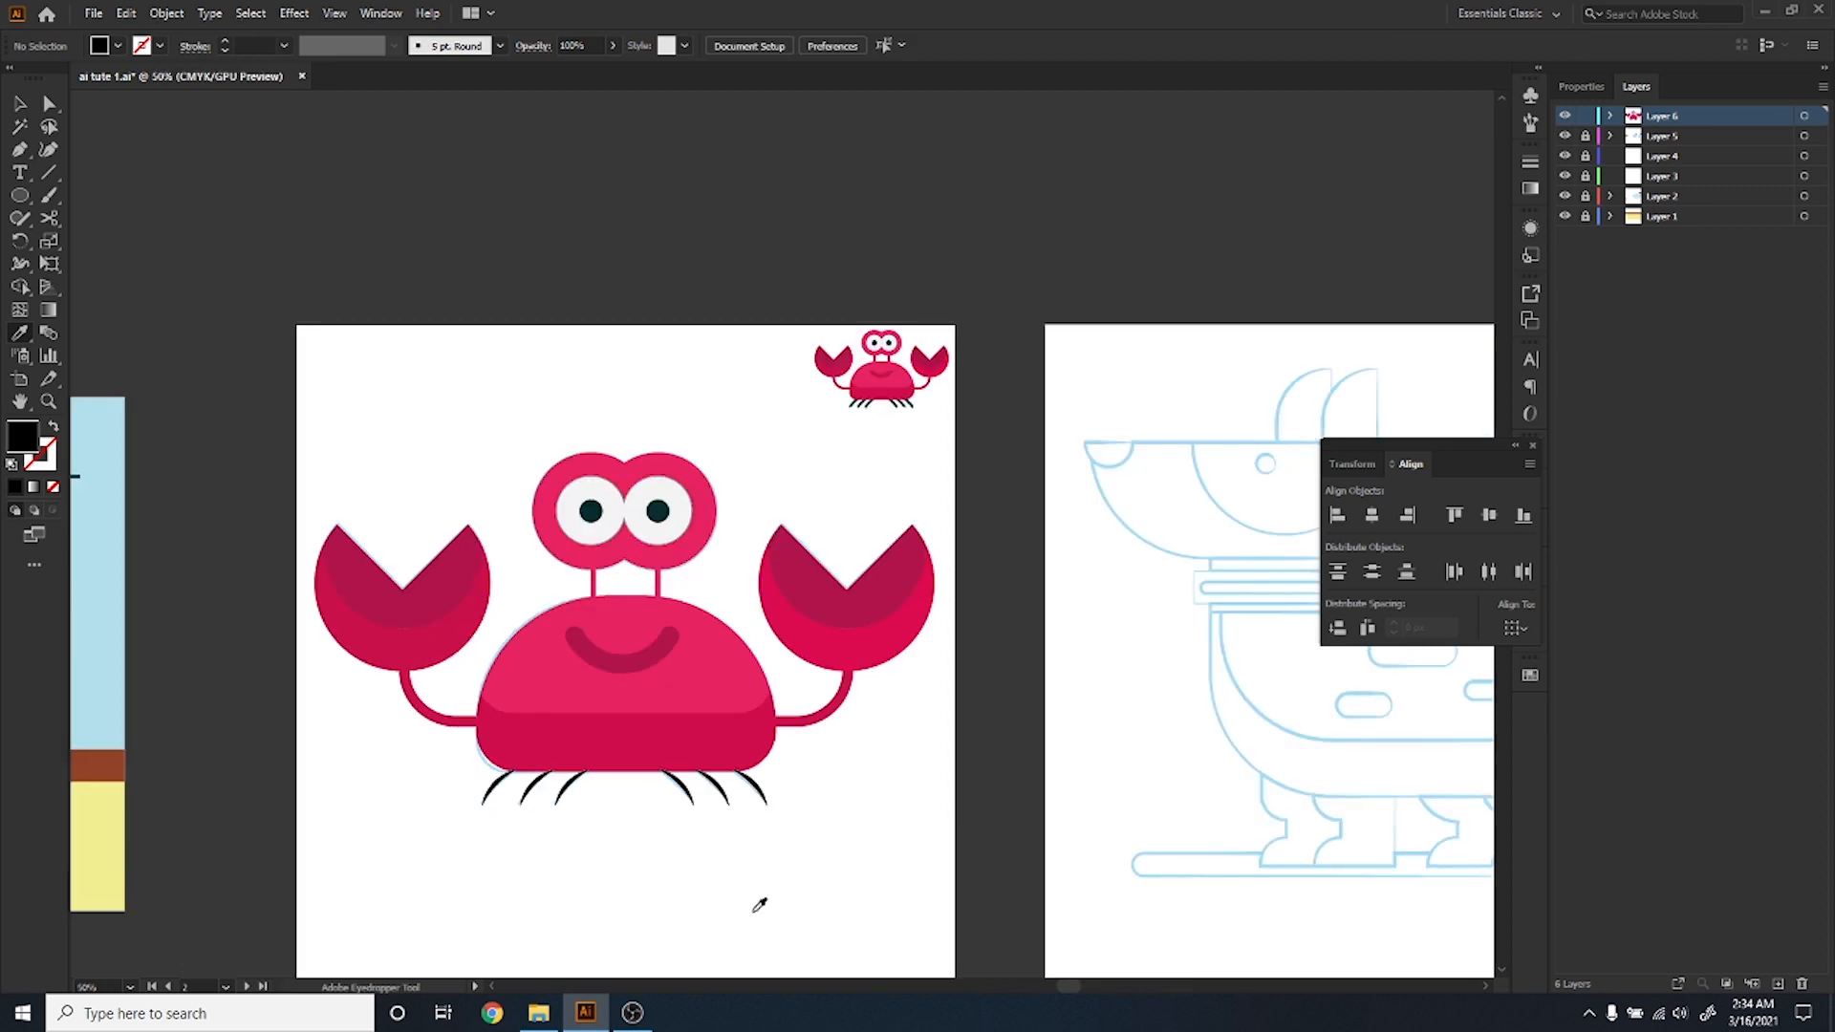
{"action": "scroll", "coordinate": [746, 903], "scroll_direction": "down", "scroll_amount": 1}
{"action": "scroll", "coordinate": [746, 904], "scroll_direction": "up", "scroll_amount": 1}
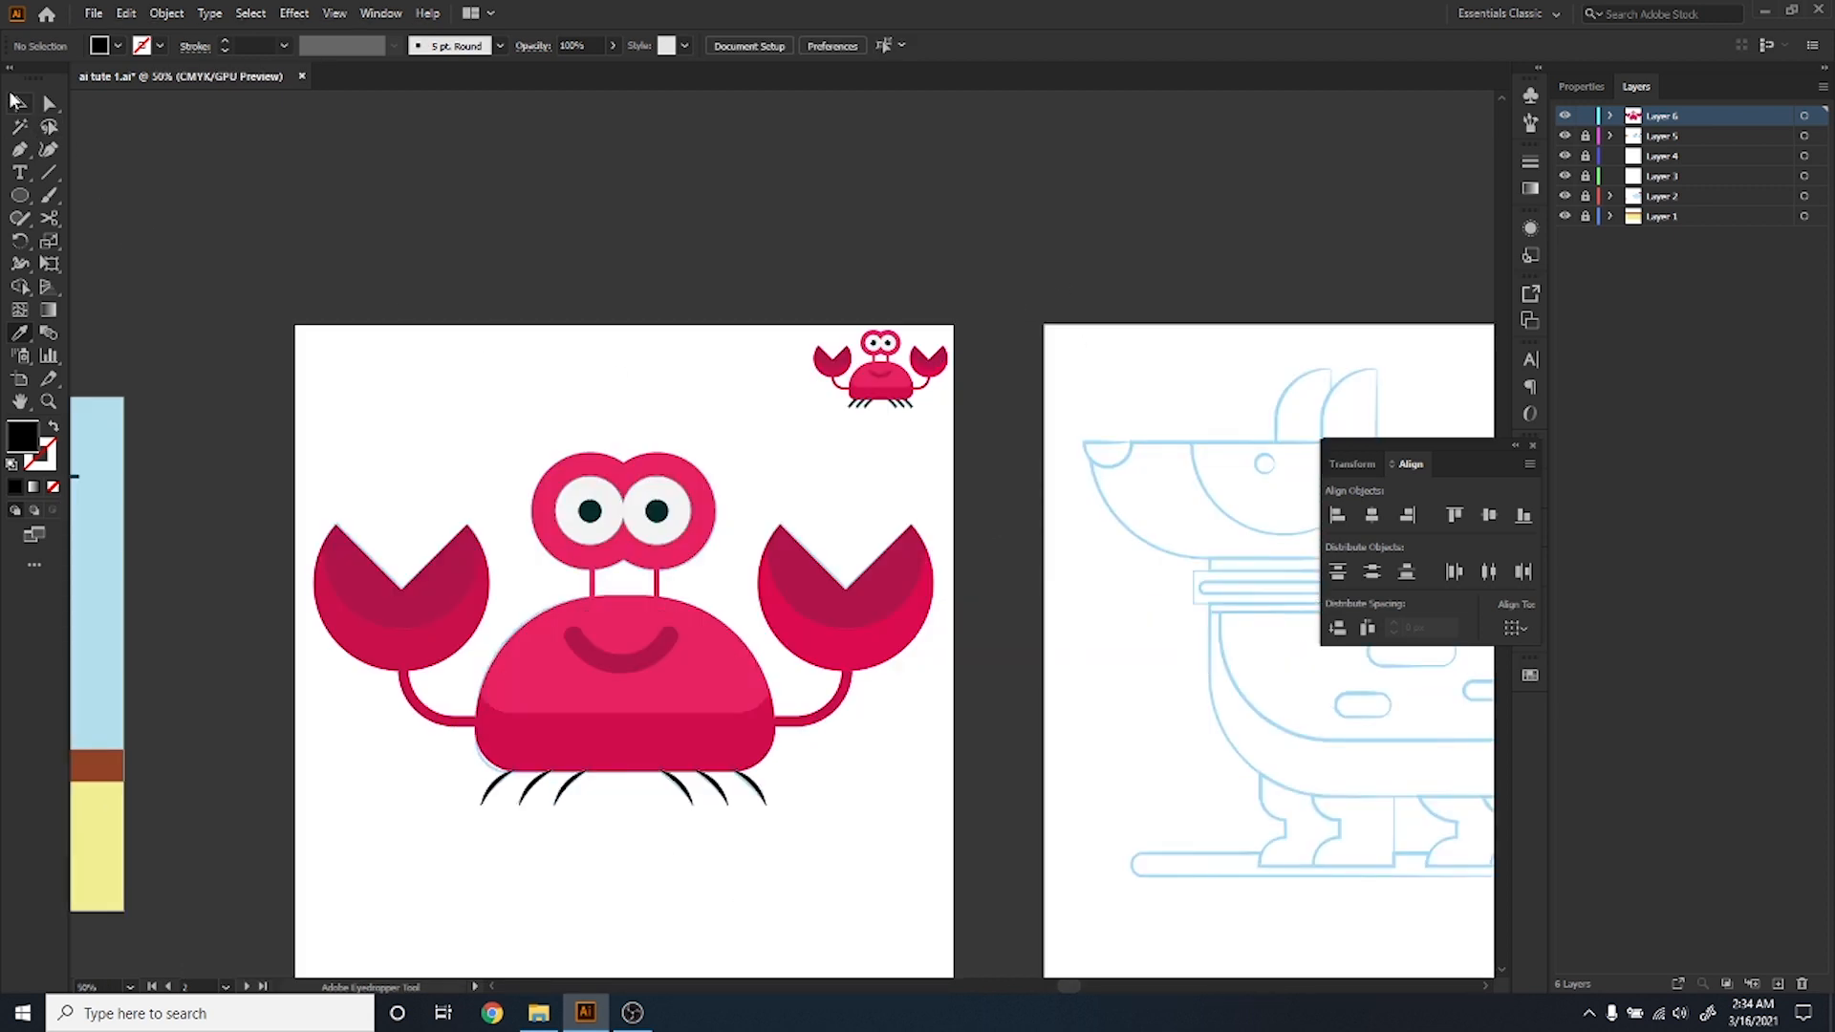
Collapse the floating Transform and Align panel group to icons and dock it with the other collapsed panels.
{"action": "left_click", "coordinate": [20, 103]}
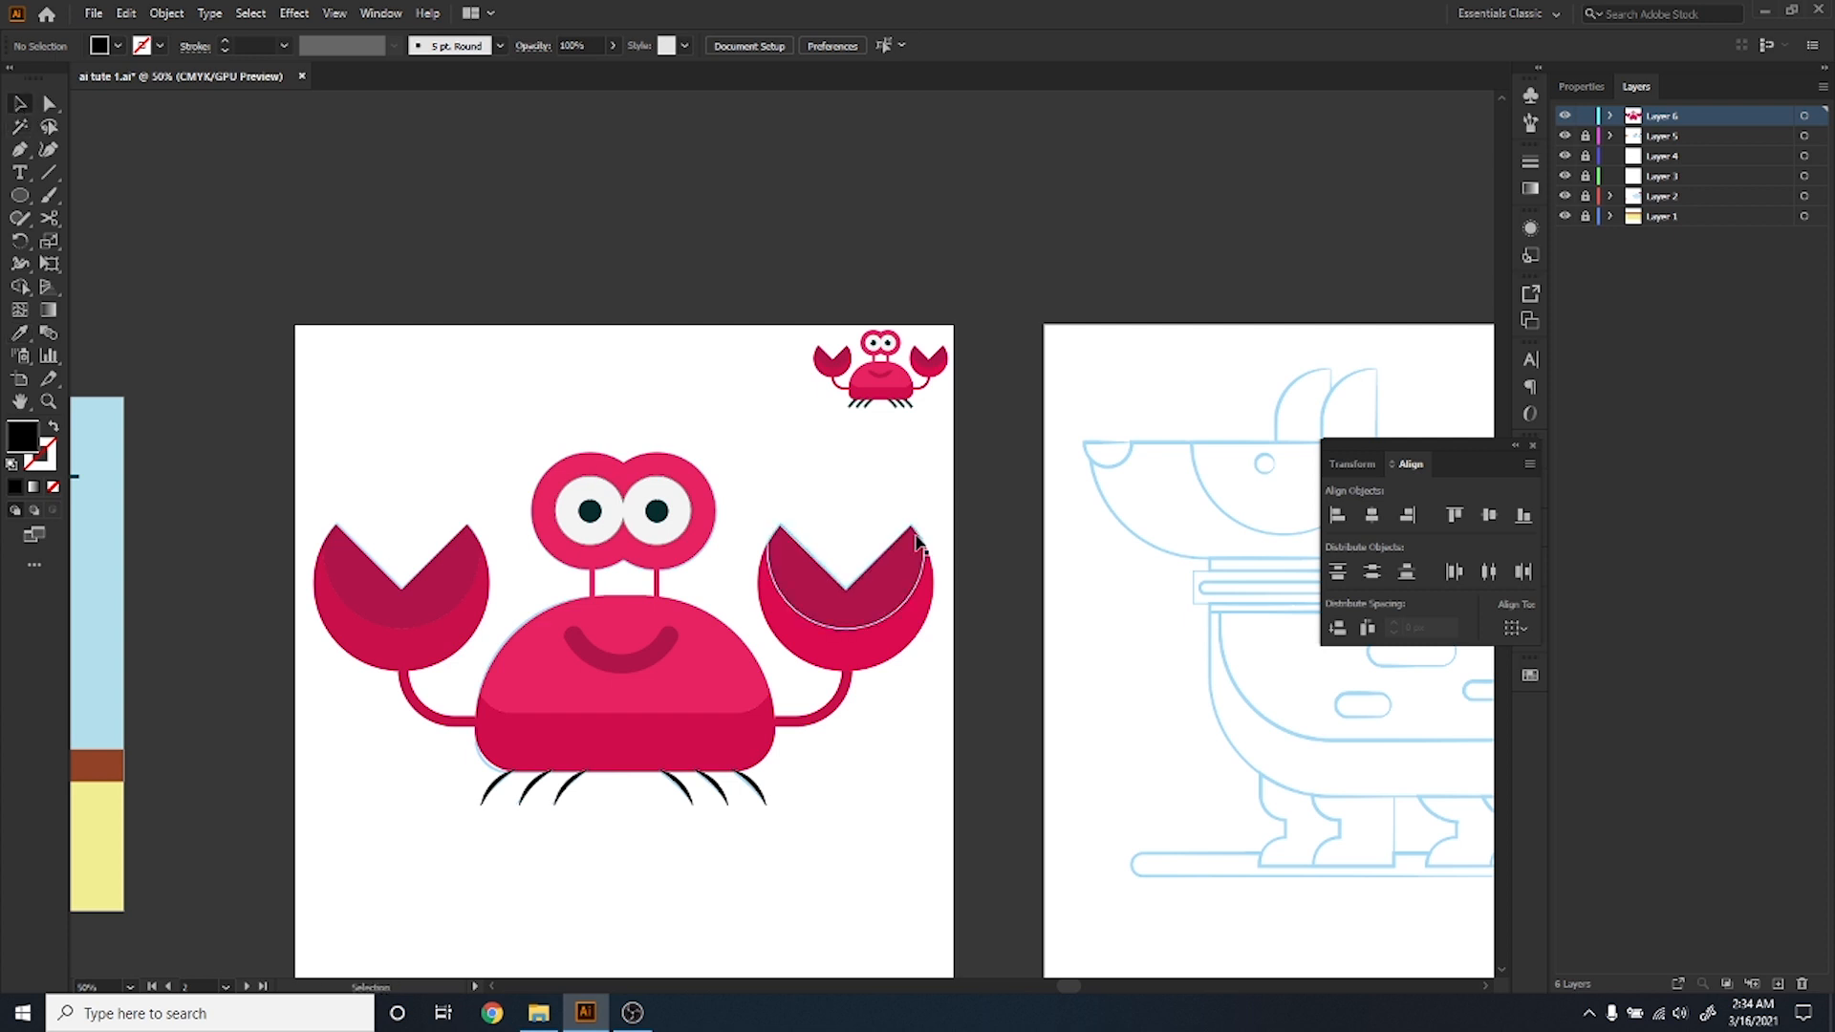
{"action": "scroll", "coordinate": [916, 540], "scroll_direction": "down", "scroll_amount": 1}
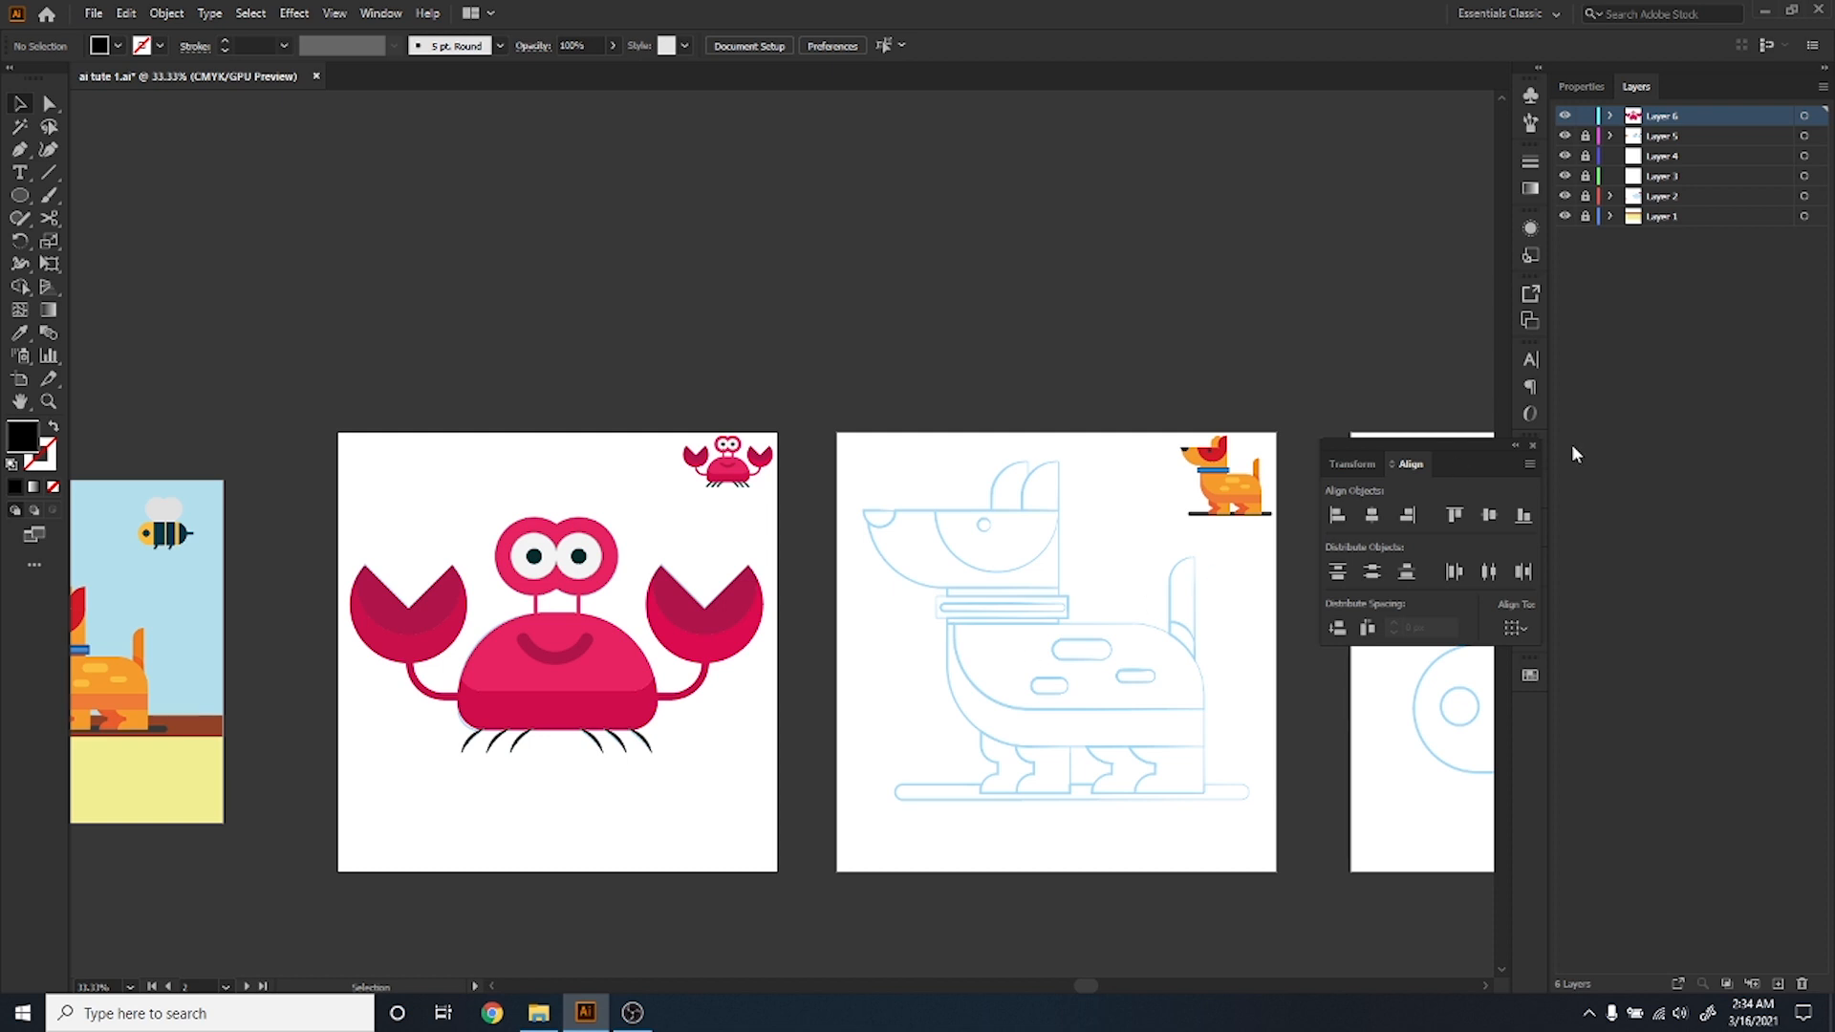
{"action": "left_click_drag", "start_coordinate": [1482, 439], "coordinate": [1361, 146]}
{"action": "double_click", "coordinate": [1365, 153]}
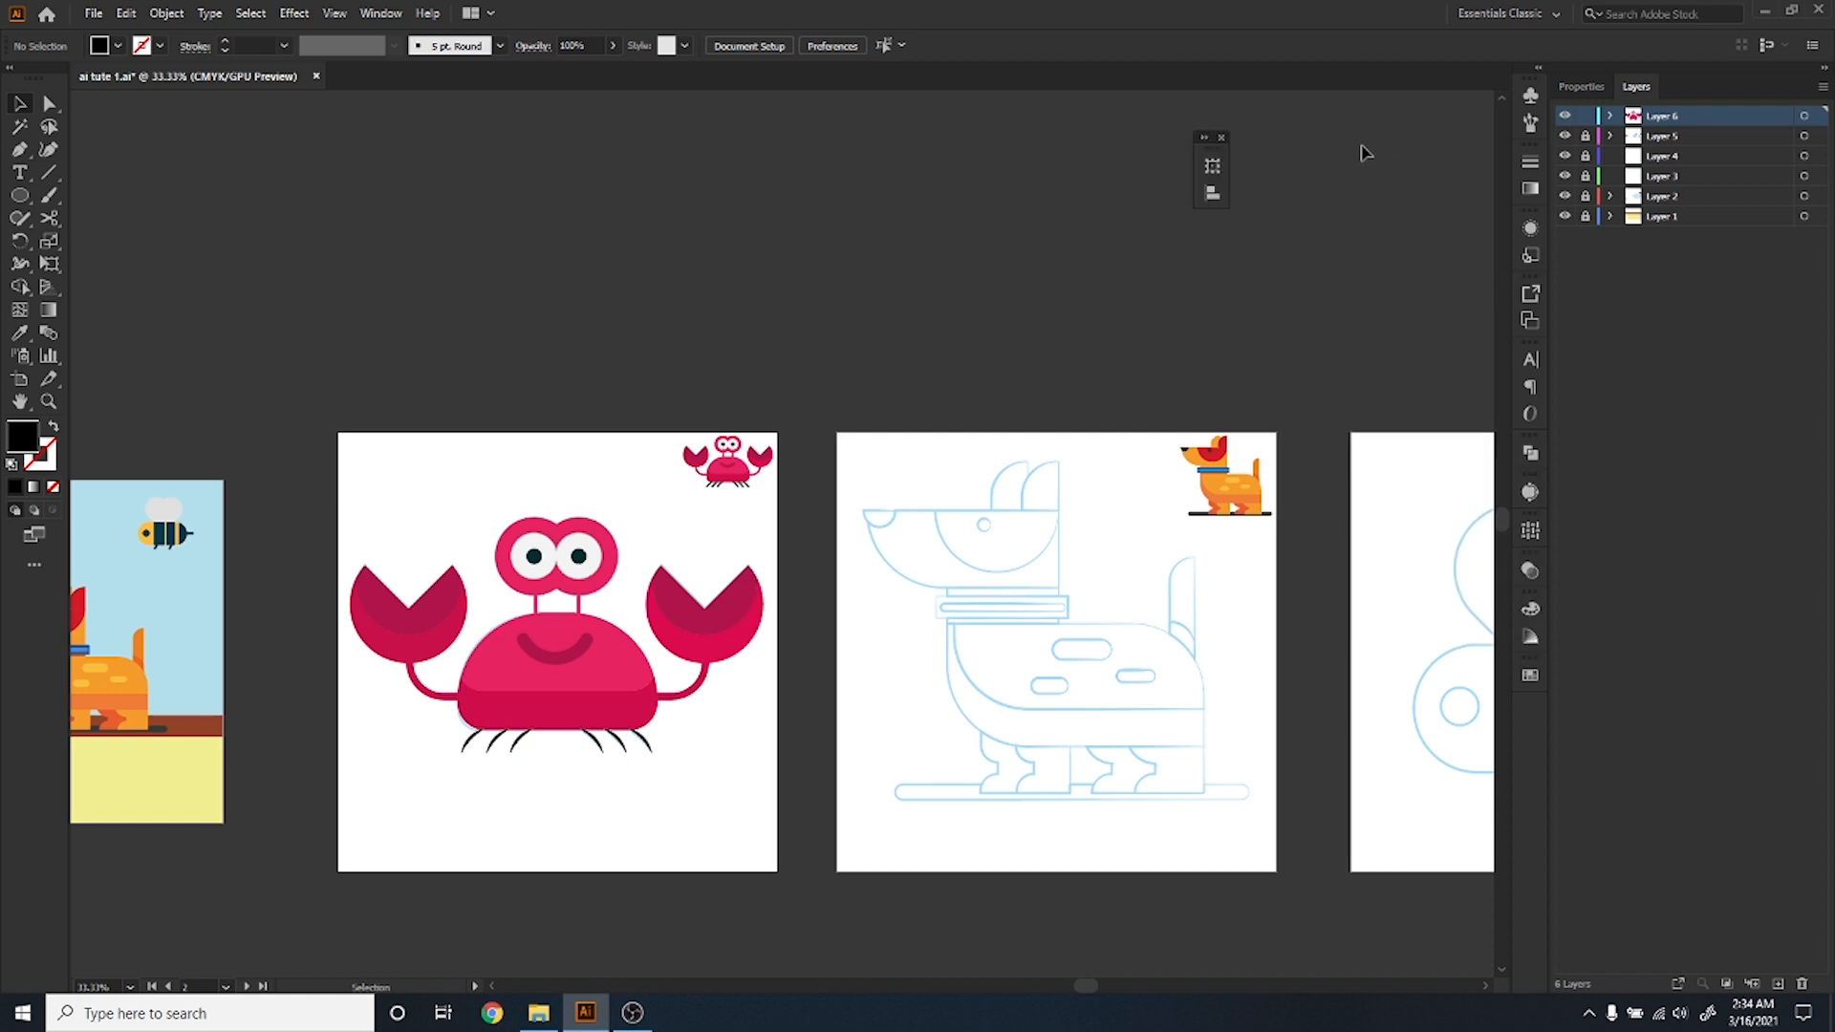
{"action": "left_click_drag", "start_coordinate": [1210, 149], "coordinate": [1533, 723]}
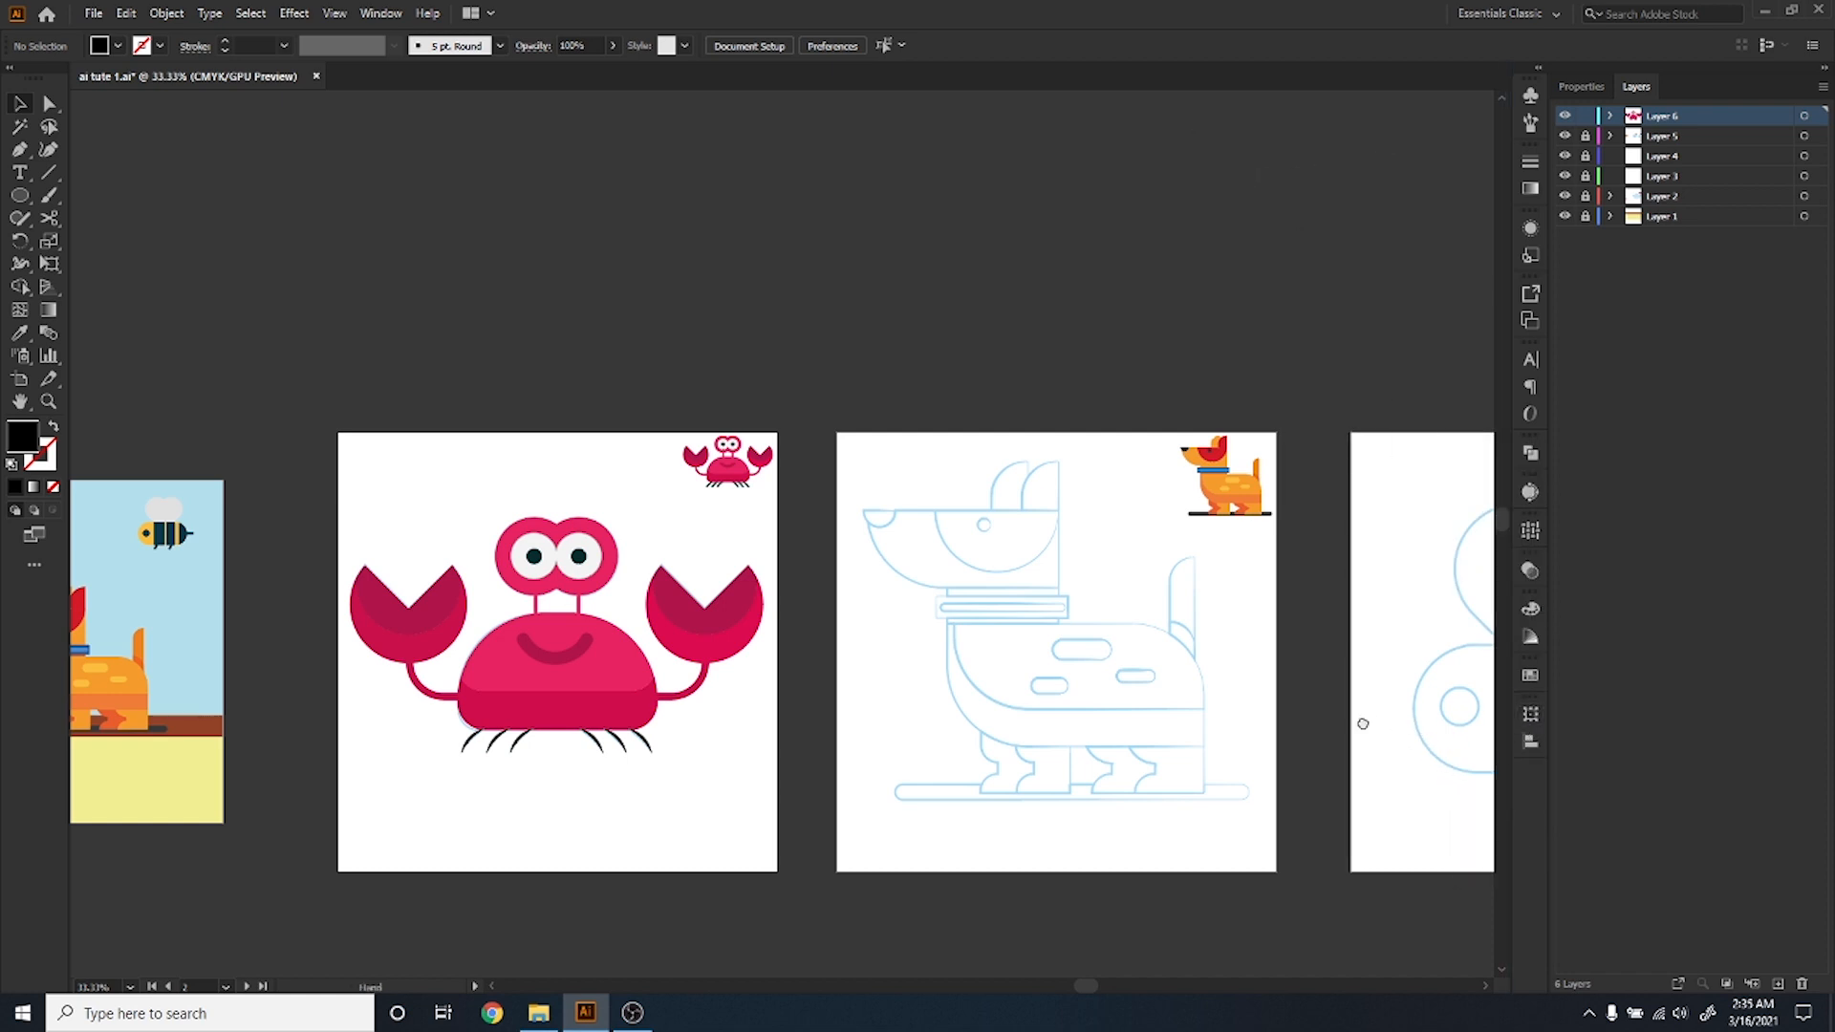
Examine the dog artboard and its reference illustration up close, in Pixel Preview and in Outline view.
{"action": "left_click_drag", "start_coordinate": [1364, 725], "coordinate": [1033, 651]}
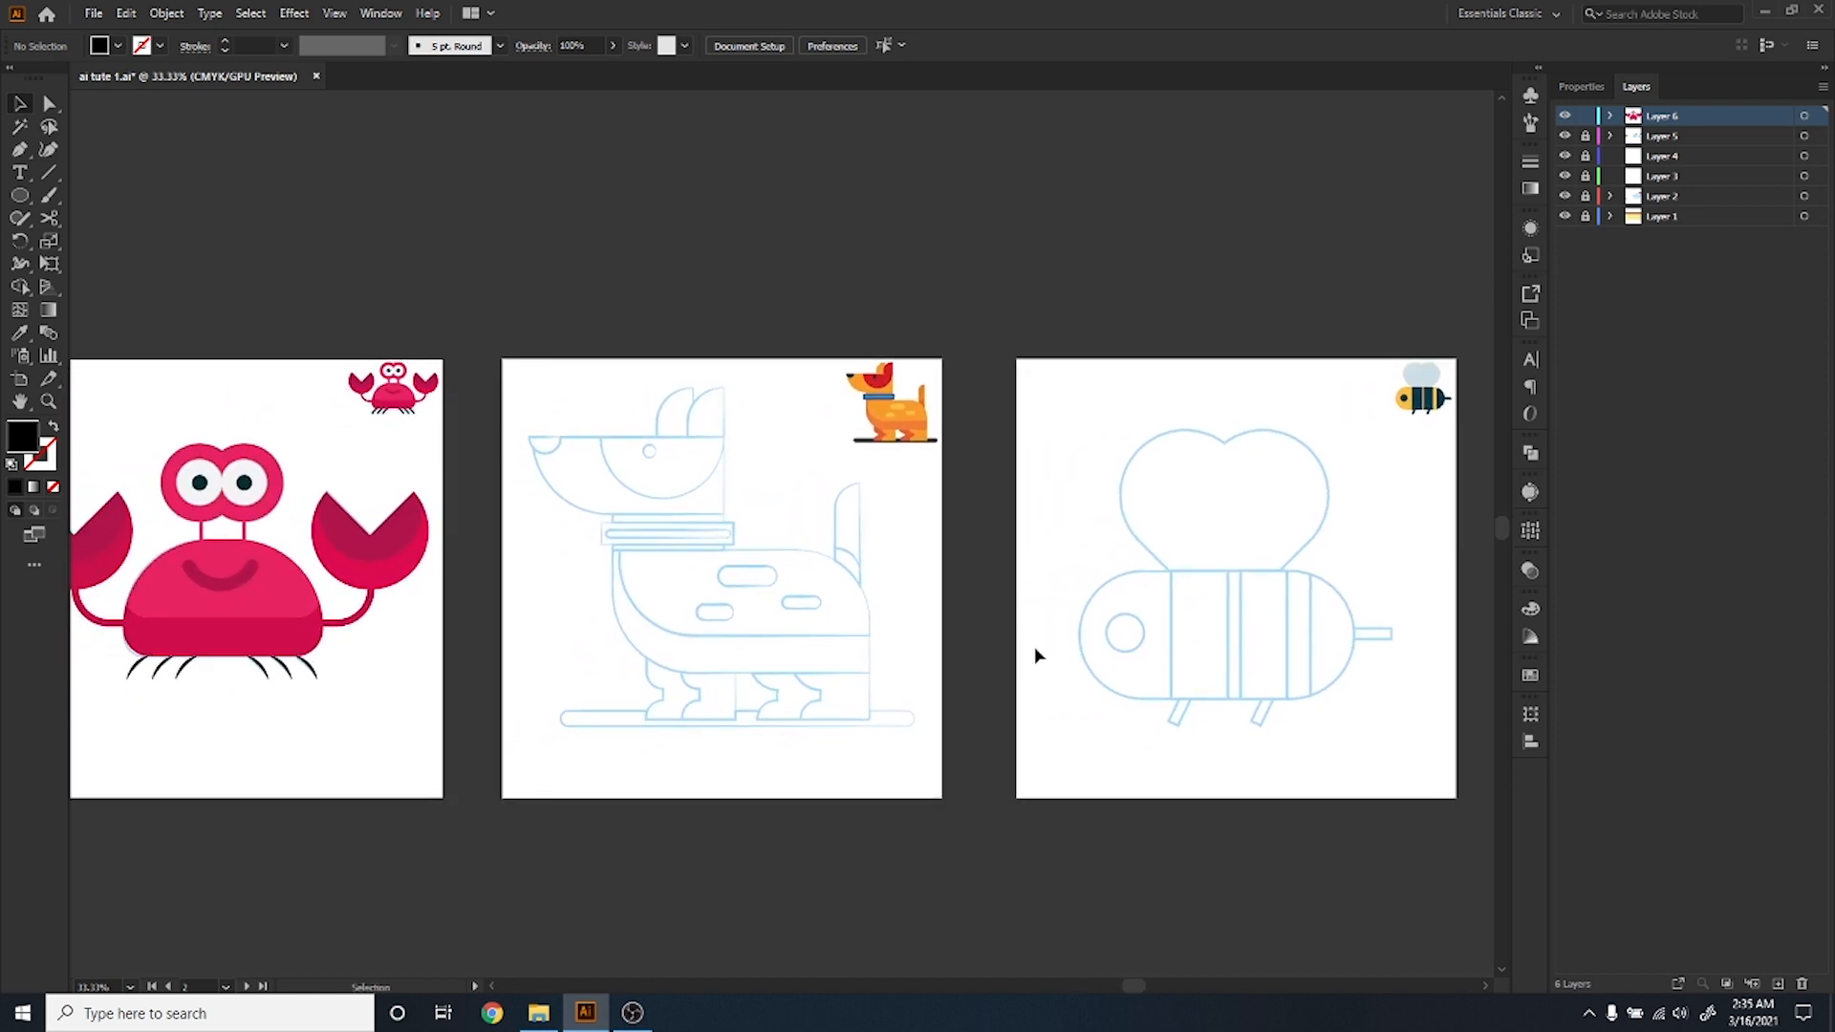
{"action": "left_click_drag", "start_coordinate": [759, 569], "coordinate": [607, 632]}
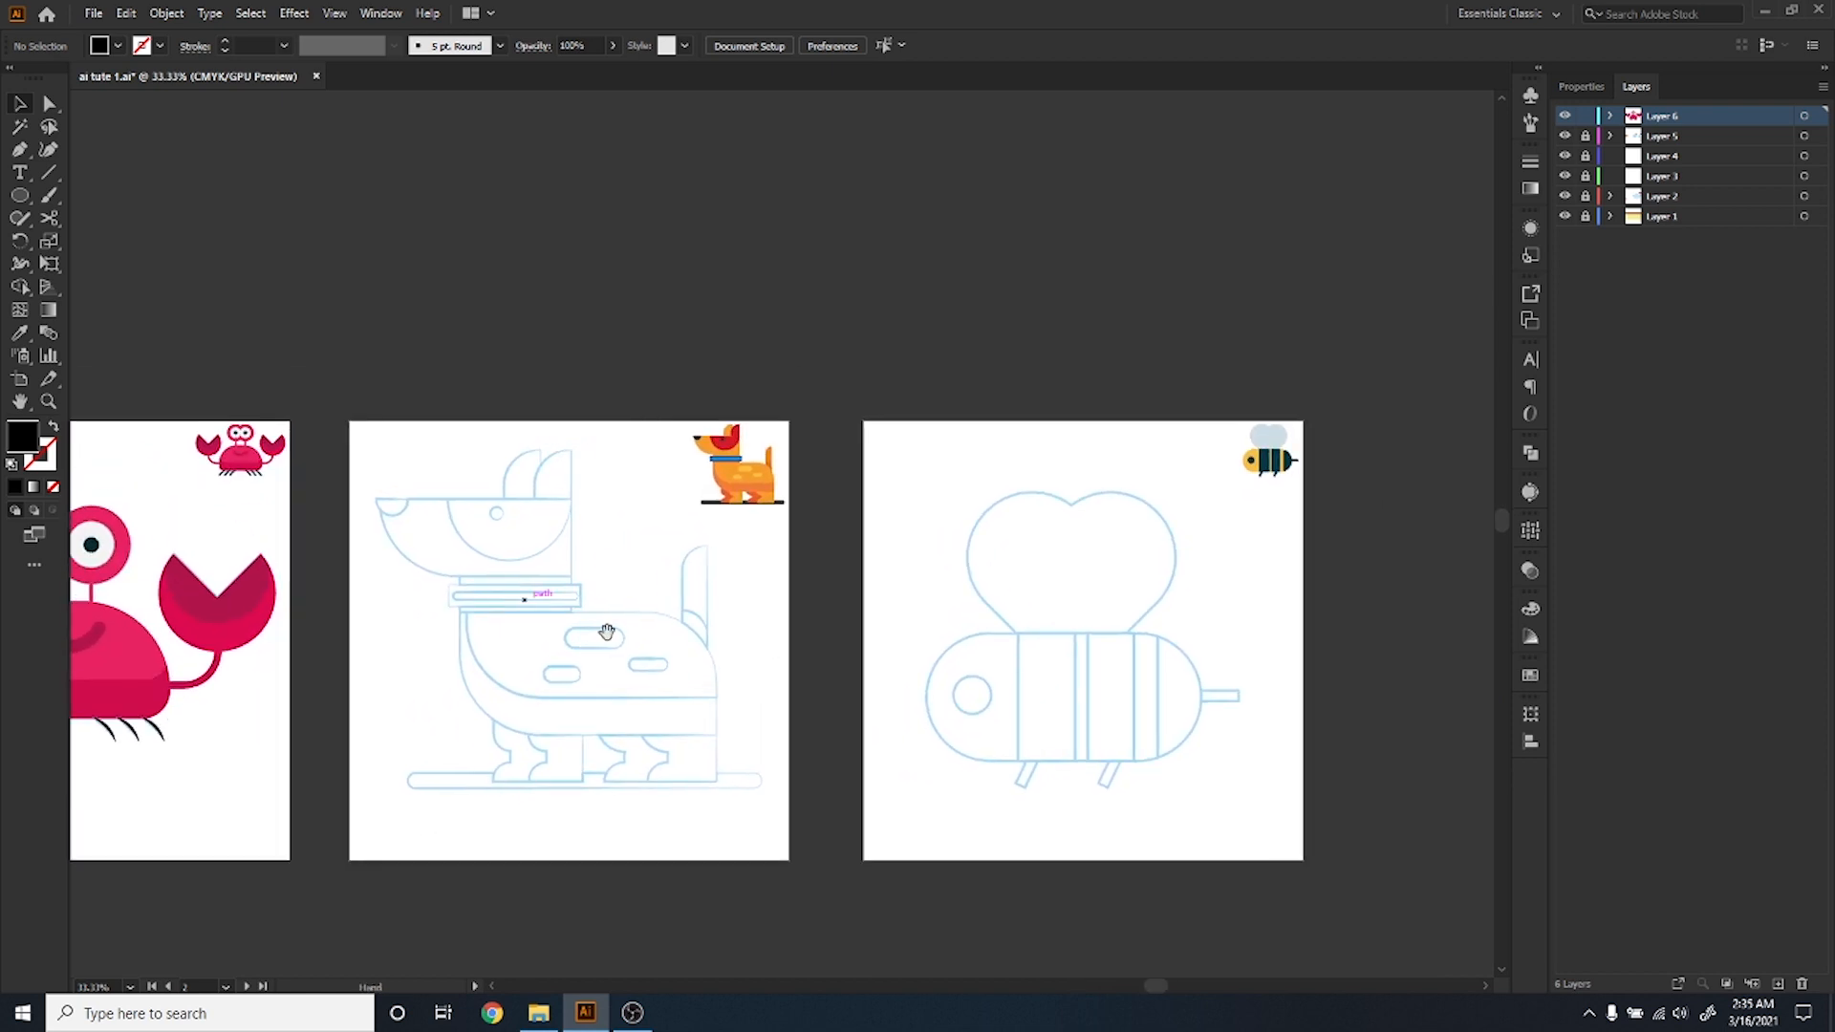
{"action": "scroll", "coordinate": [765, 483], "scroll_direction": "up", "scroll_amount": 2}
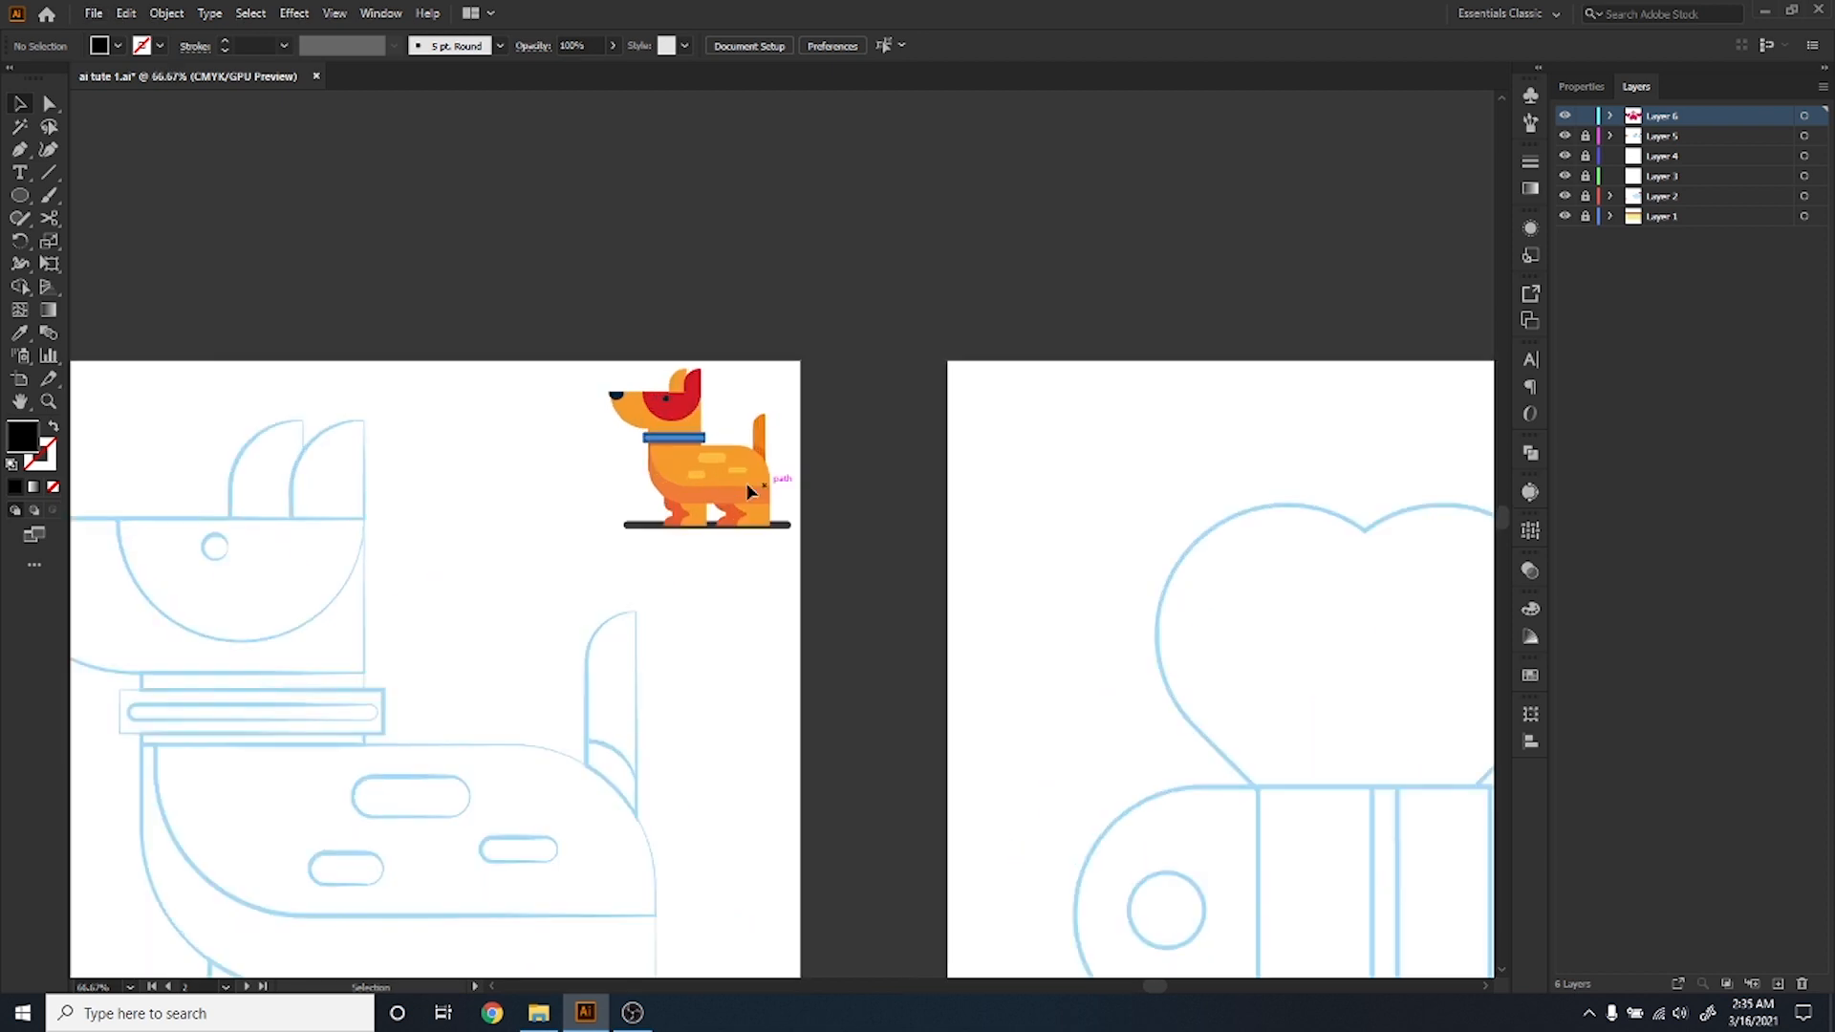
{"action": "scroll", "coordinate": [734, 460], "scroll_direction": "up", "scroll_amount": 3}
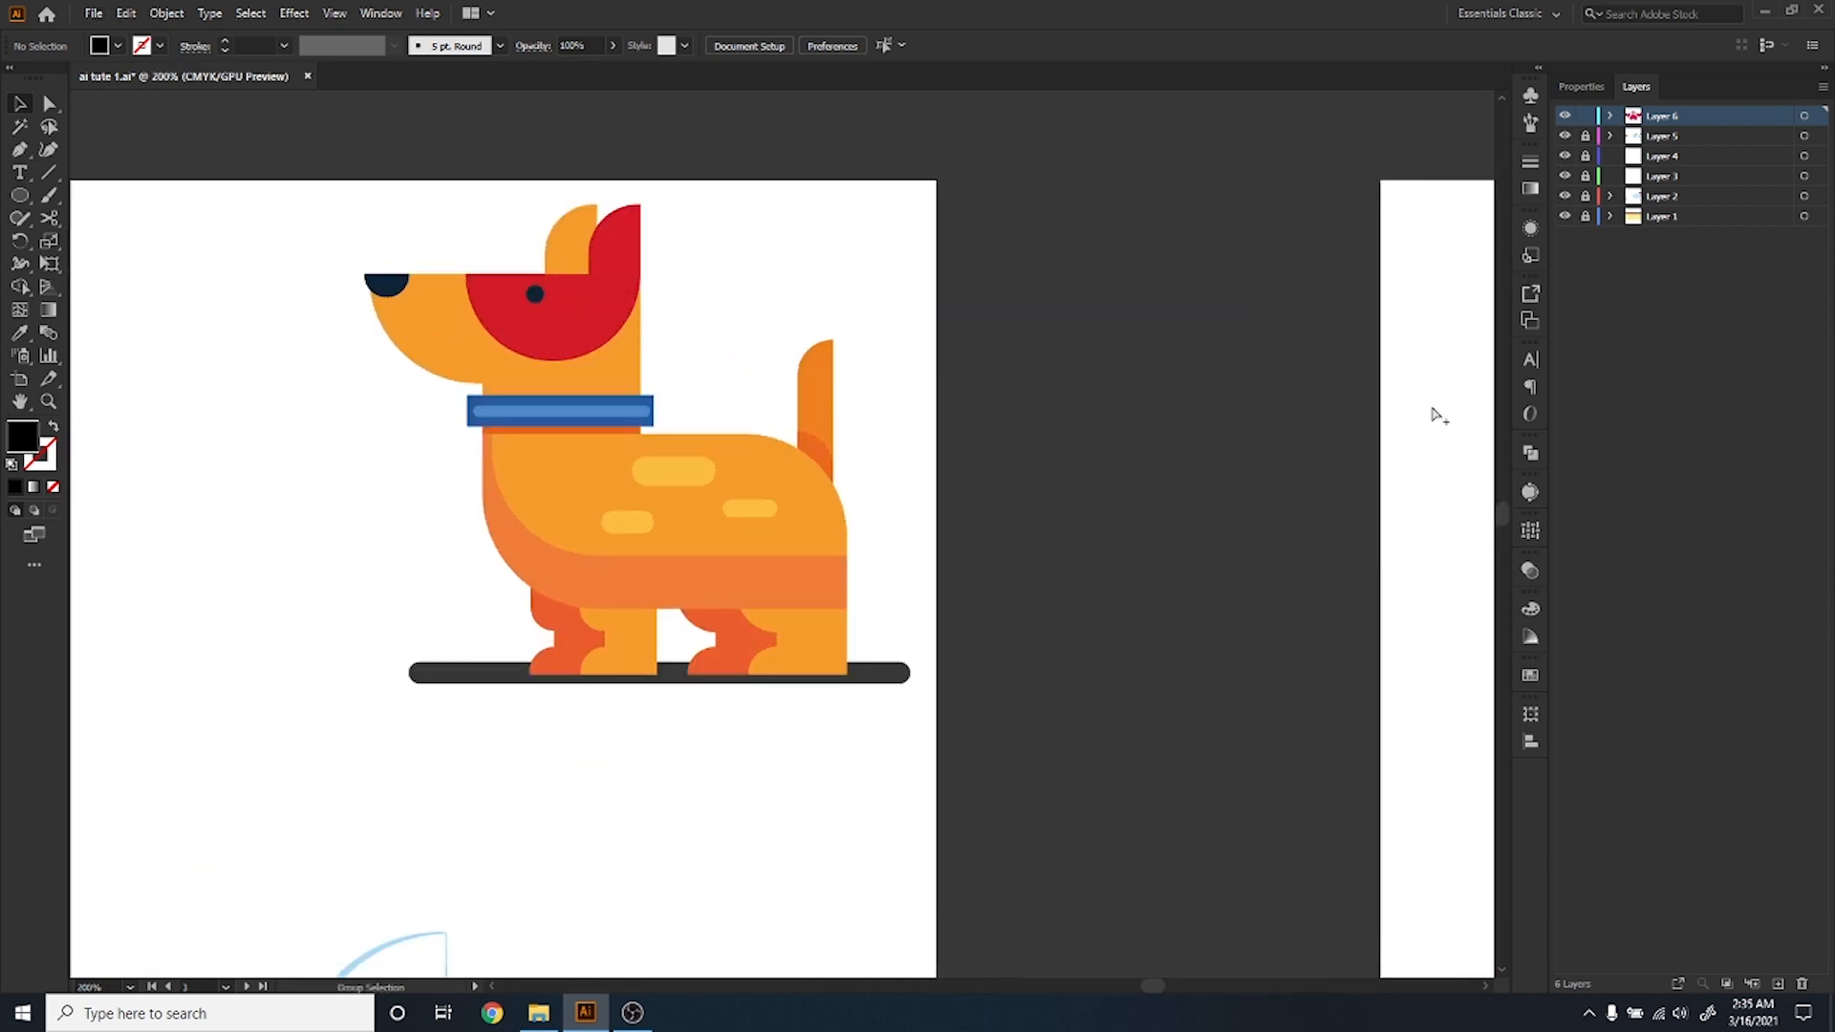
{"action": "key", "text": "ctrl+alt+y"}
{"action": "key", "text": "a"}
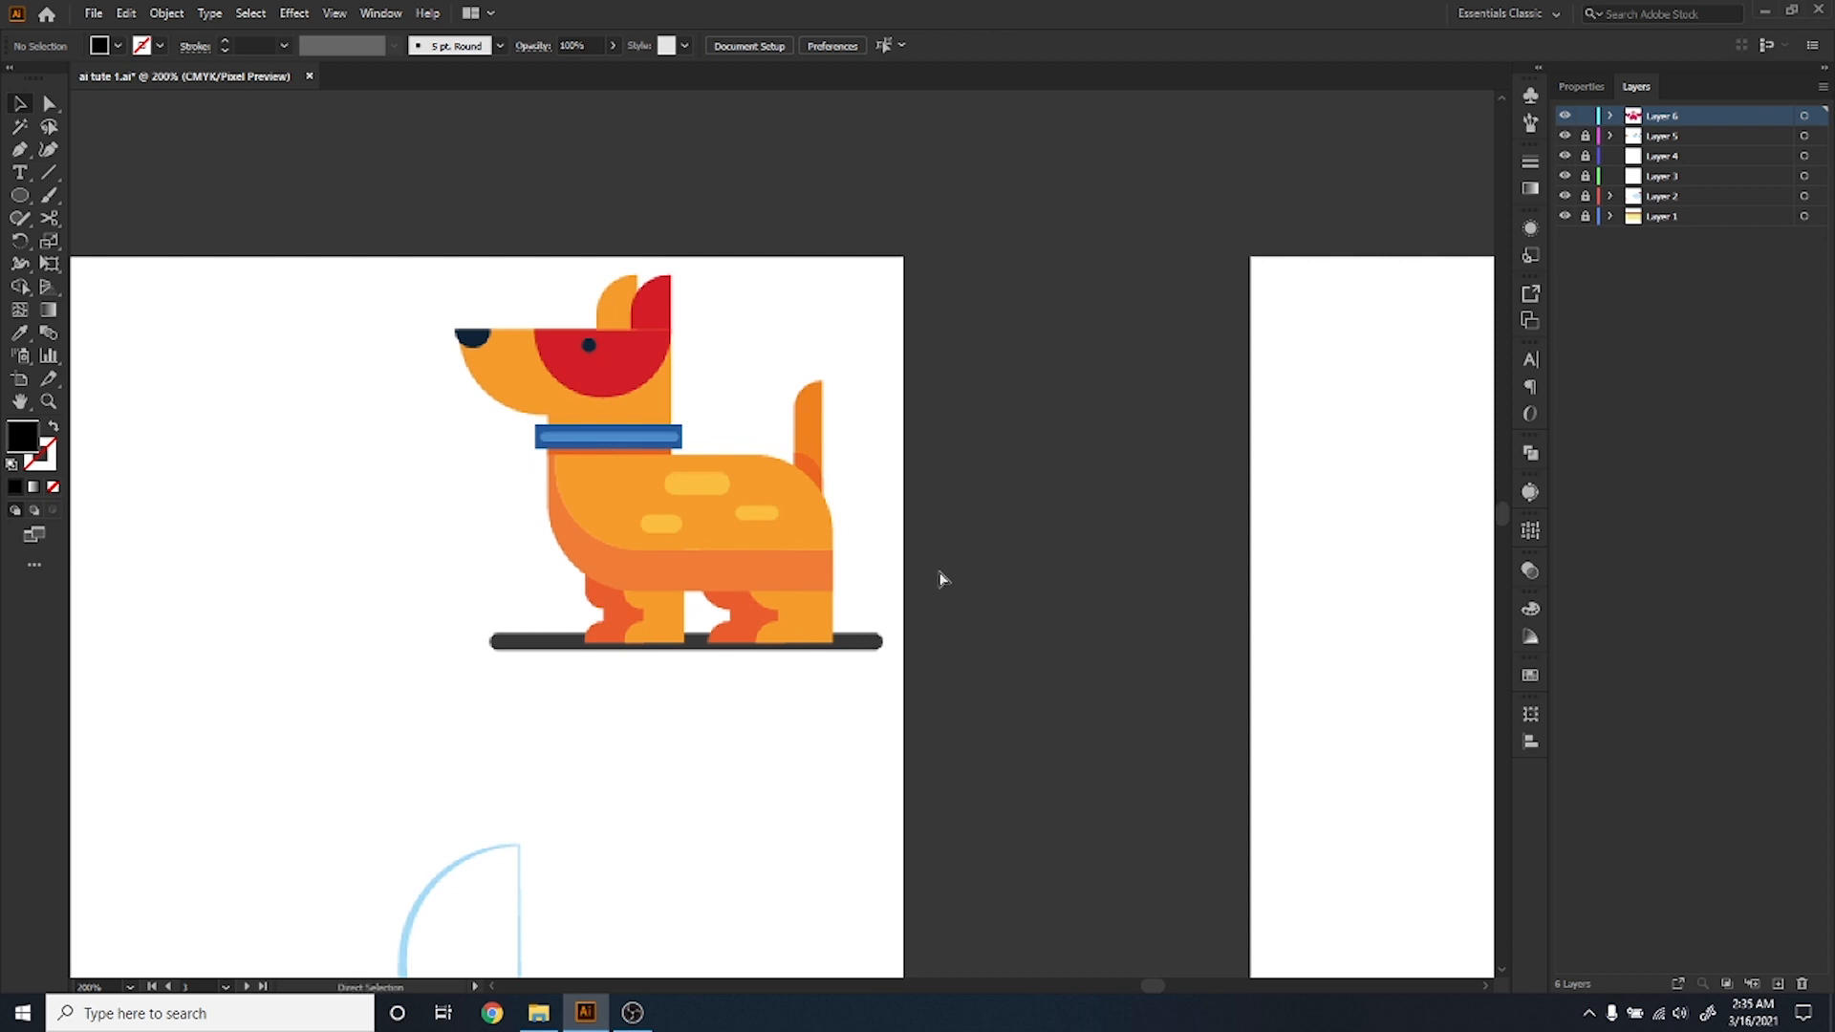
{"action": "key", "text": "ctrl+y"}
{"action": "scroll", "coordinate": [910, 569], "scroll_direction": "down", "scroll_amount": 4}
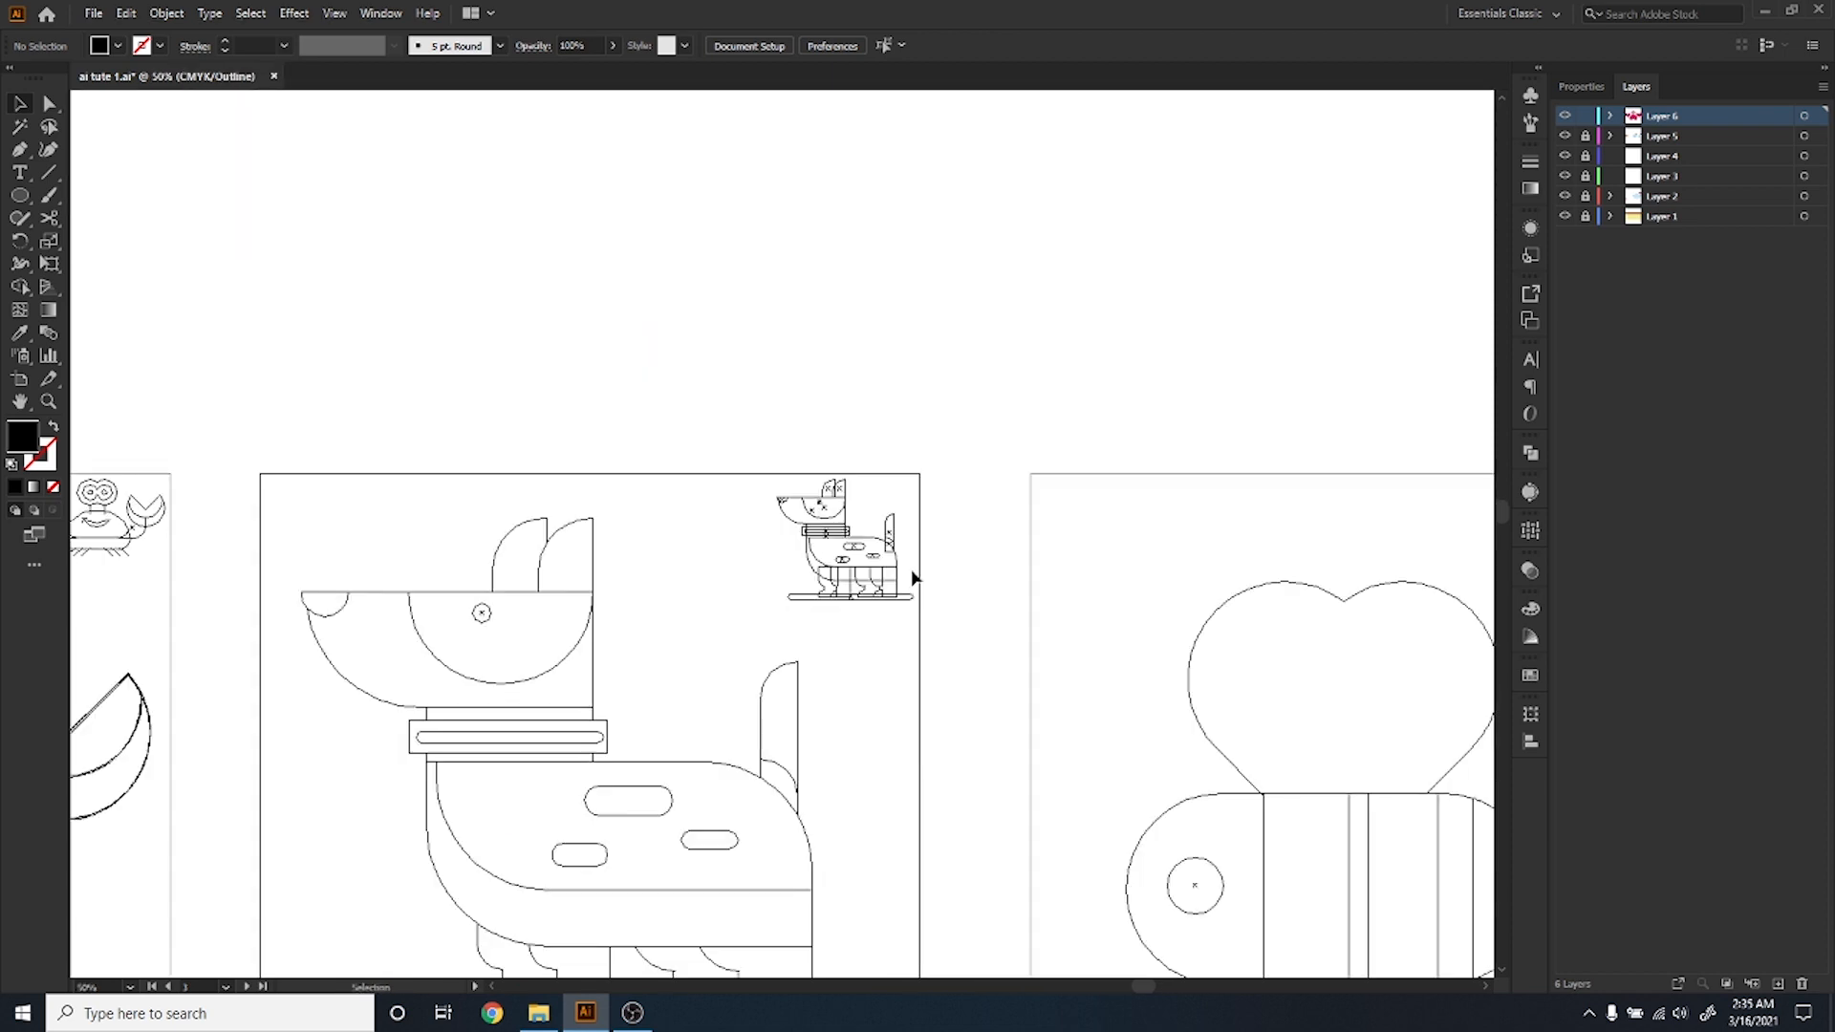
Examine the bee's construction in Outline view, return to color preview, and view all the artboards together.
{"action": "key", "text": "v"}
{"action": "scroll", "coordinate": [847, 583], "scroll_direction": "right", "scroll_amount": 5}
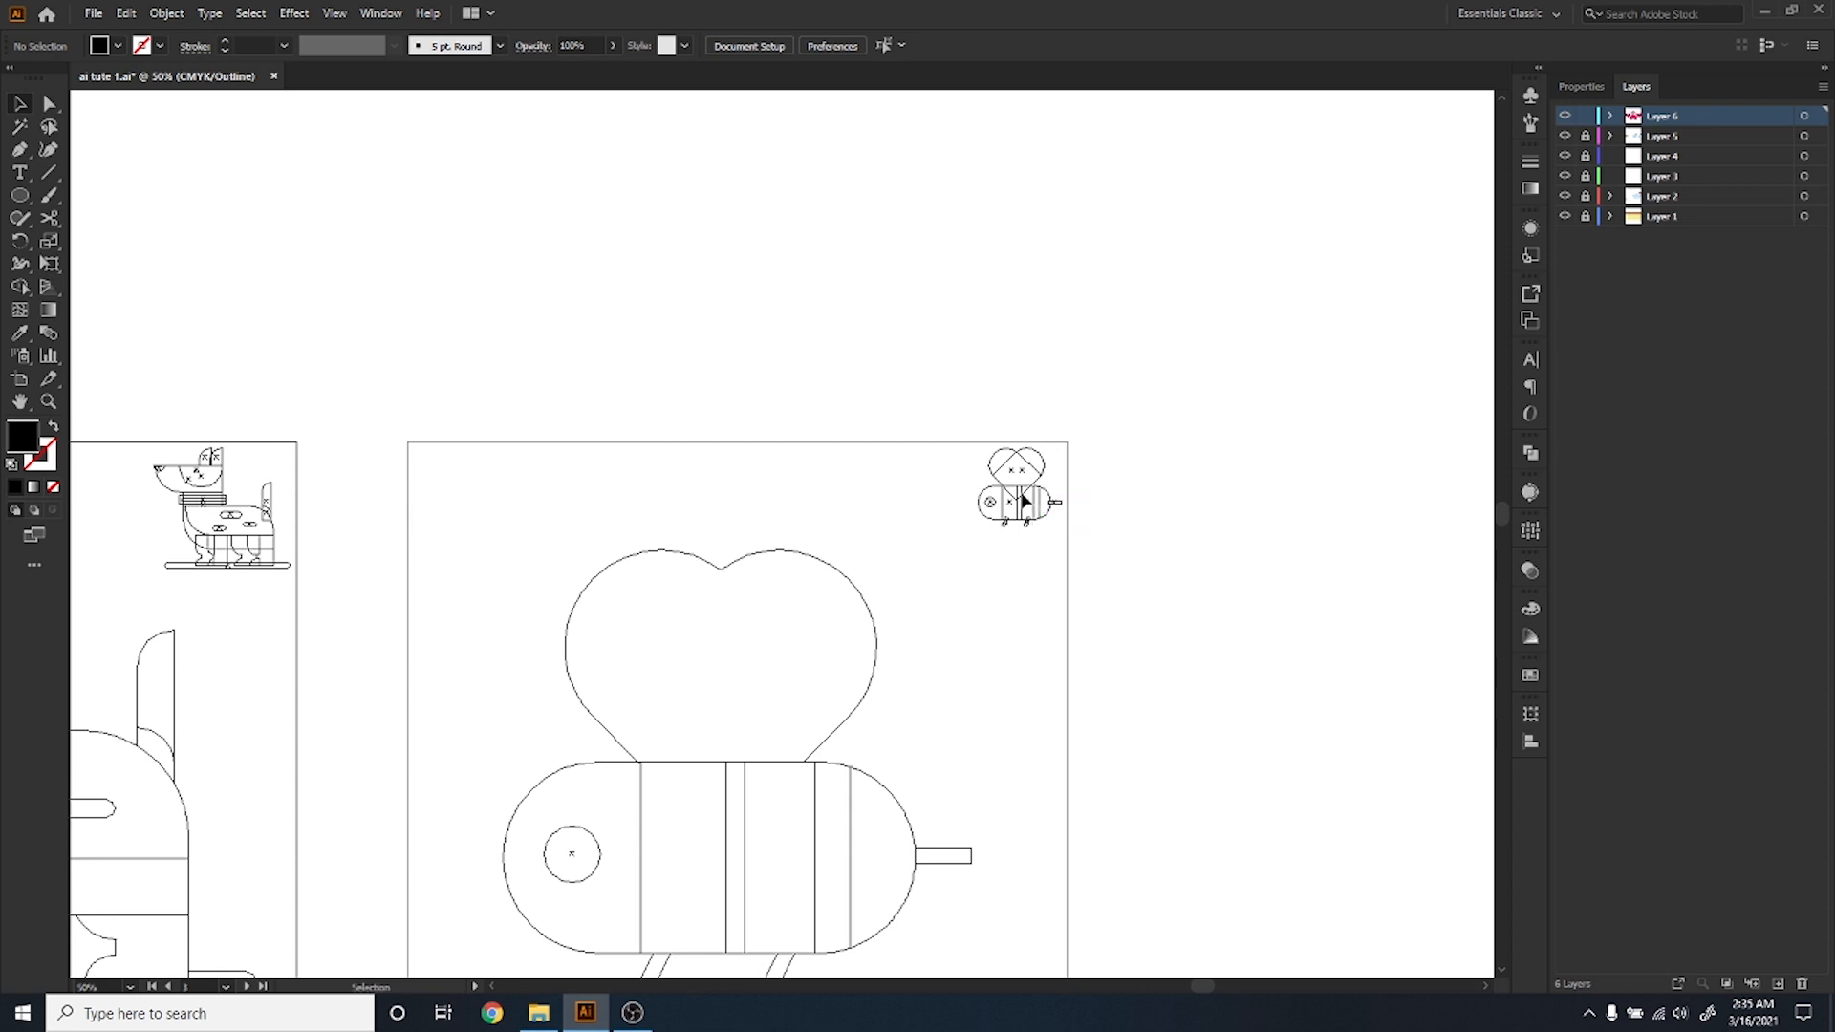
{"action": "scroll", "coordinate": [1016, 480], "scroll_direction": "up", "scroll_amount": 2}
{"action": "key", "text": "ctrl+y"}
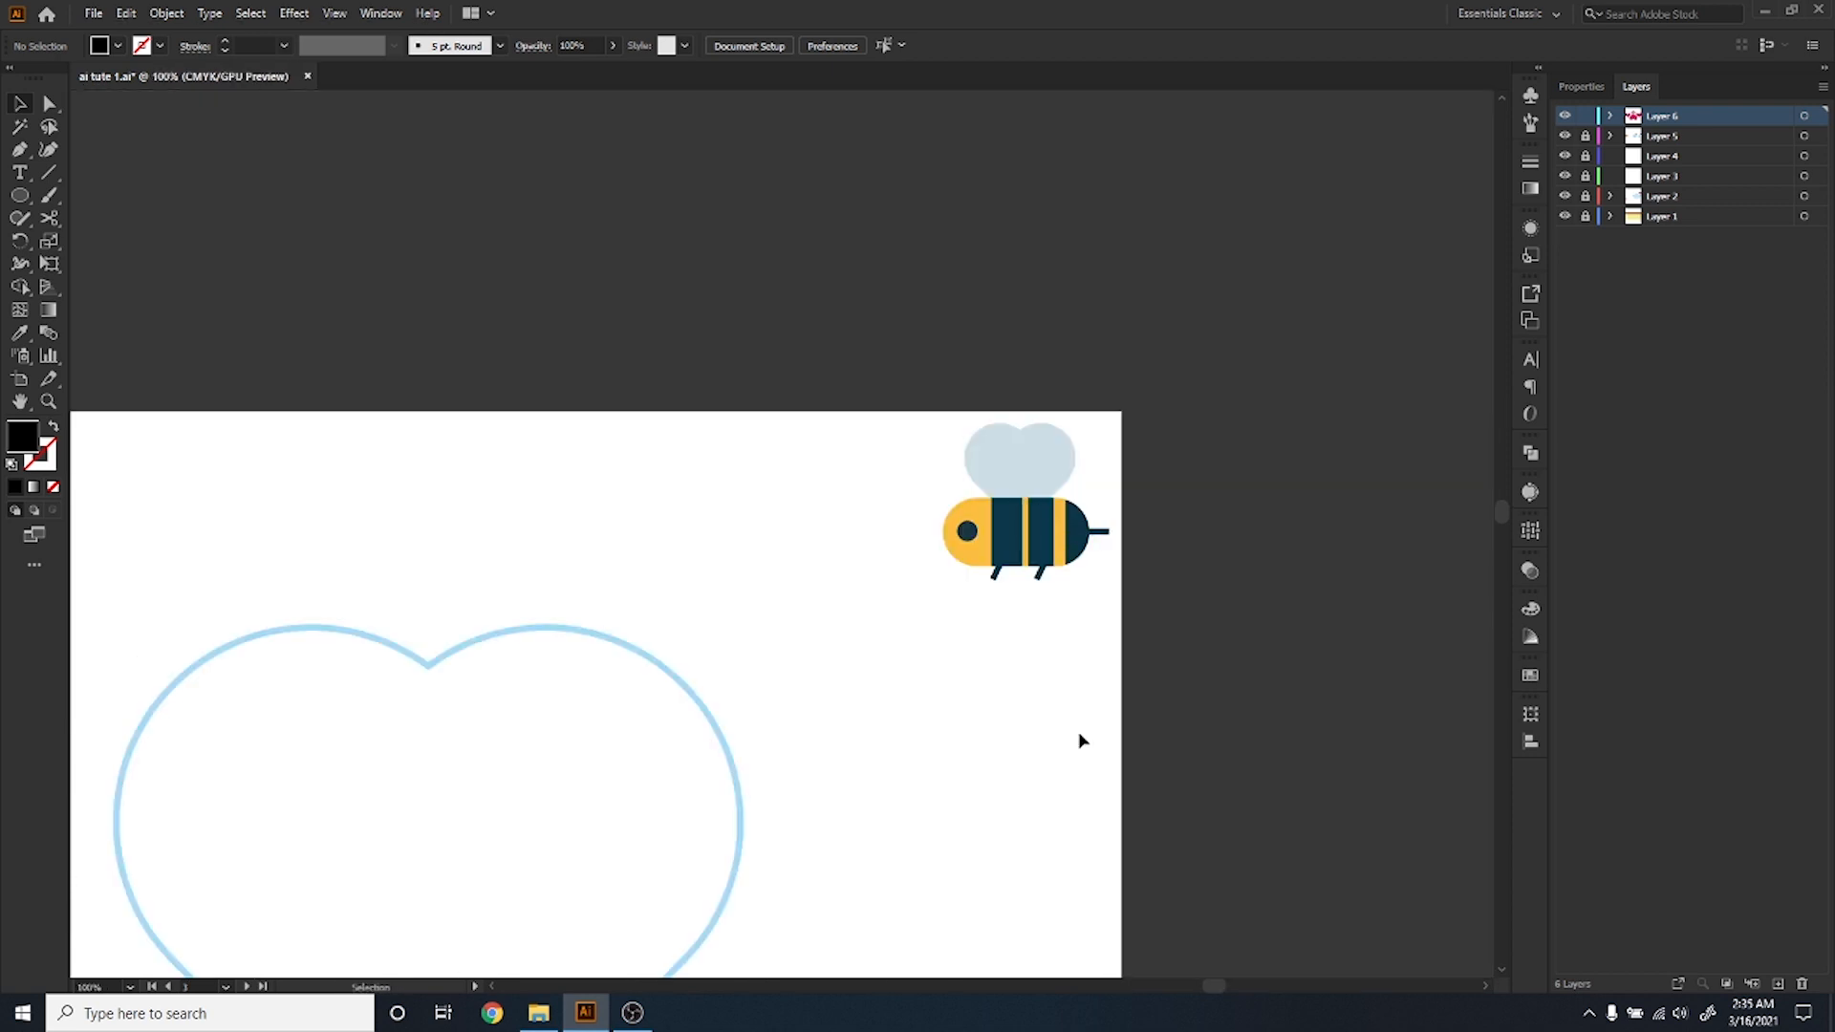
{"action": "scroll", "coordinate": [1087, 738], "scroll_direction": "down", "scroll_amount": 5}
{"action": "left_click_drag", "start_coordinate": [880, 729], "coordinate": [1024, 500]}
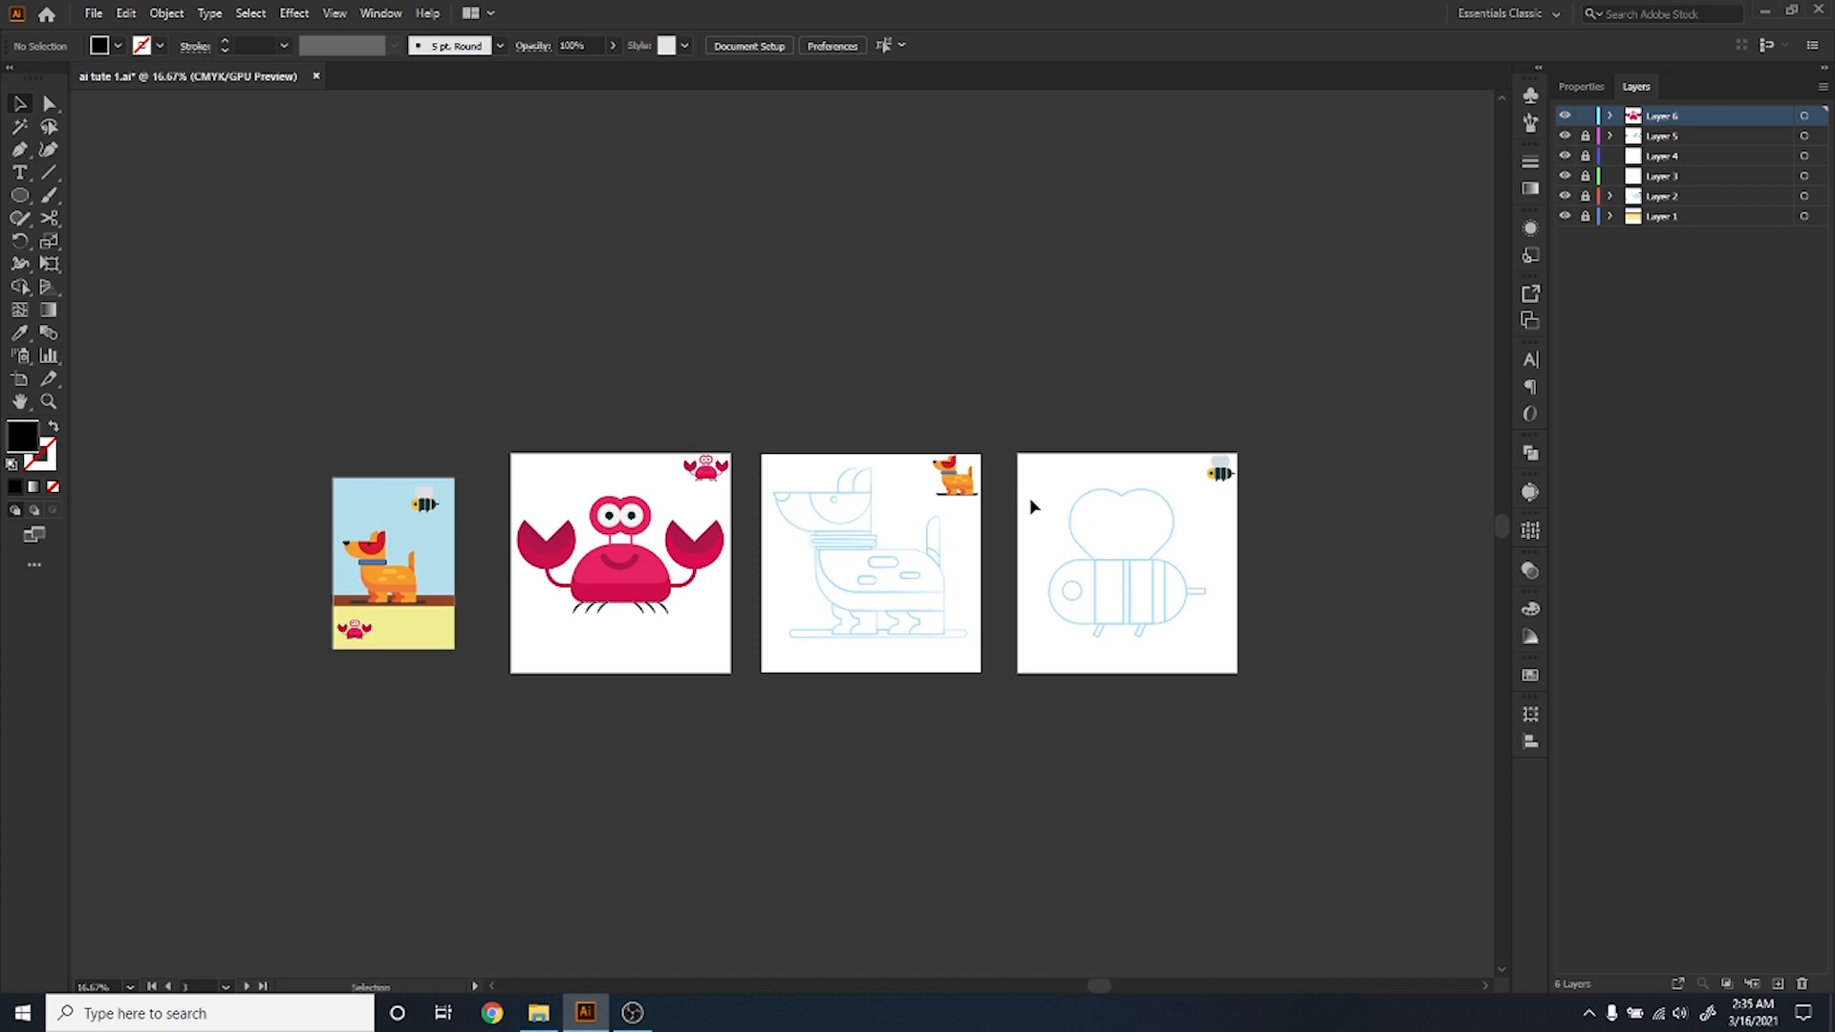